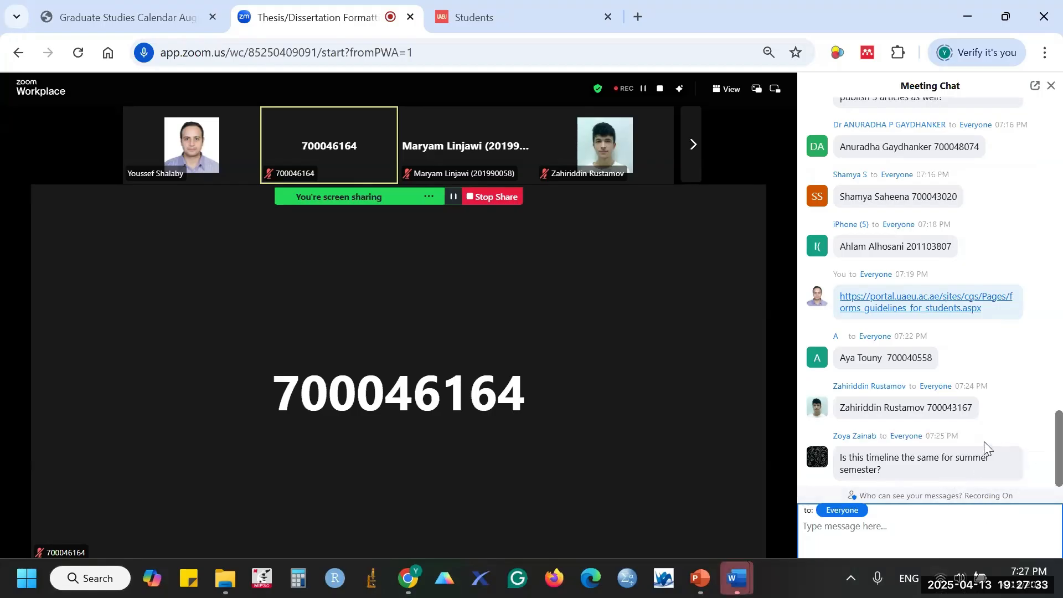
- Reread the Zoom chat down to the summer-semester timeline question, then preview both open Word windows
scroll(986, 441, up, 6)
scroll(1021, 412, down, 6)
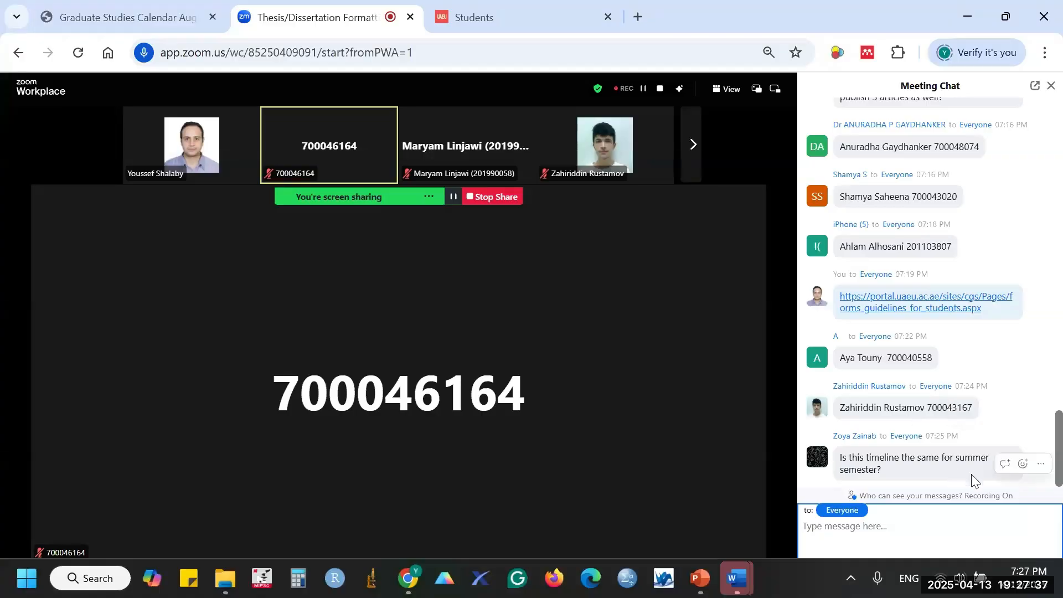
scroll(939, 469, up, 5)
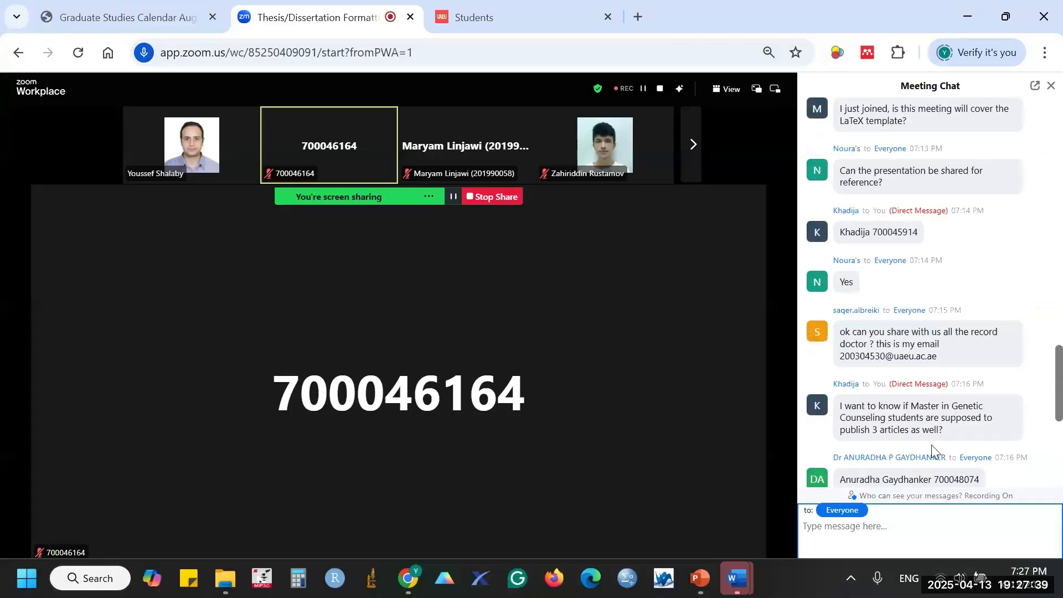
scroll(932, 450, up, 5)
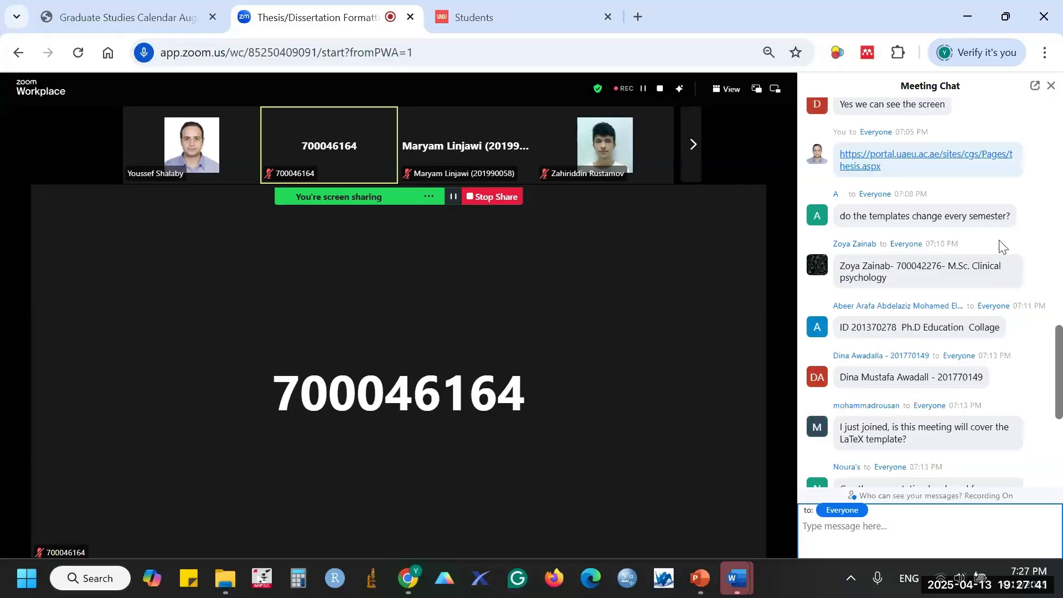
scroll(1003, 246, down, 9)
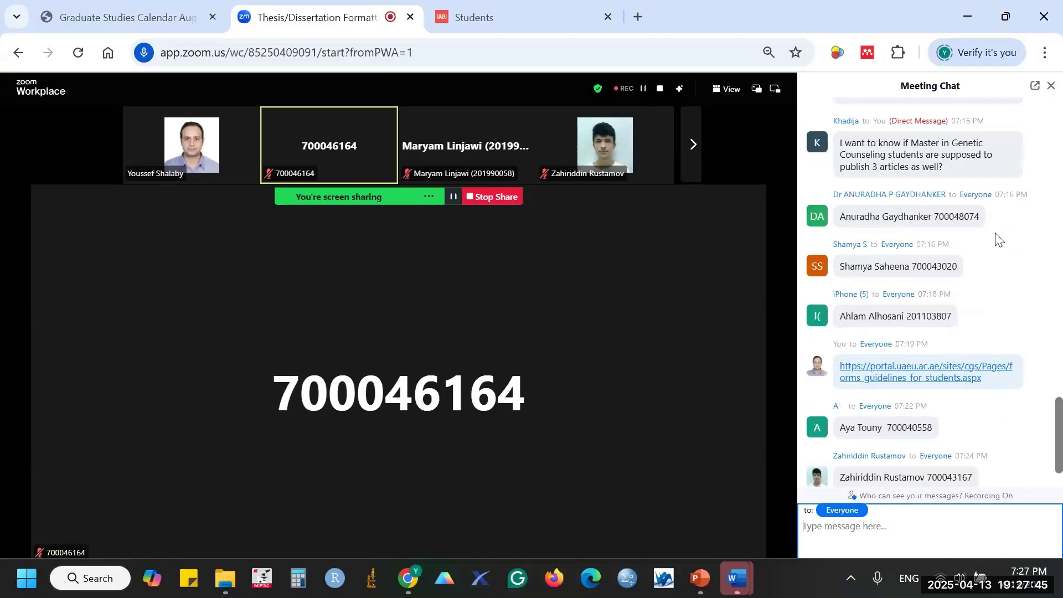
scroll(892, 384, up, 1)
scroll(892, 384, up, 4)
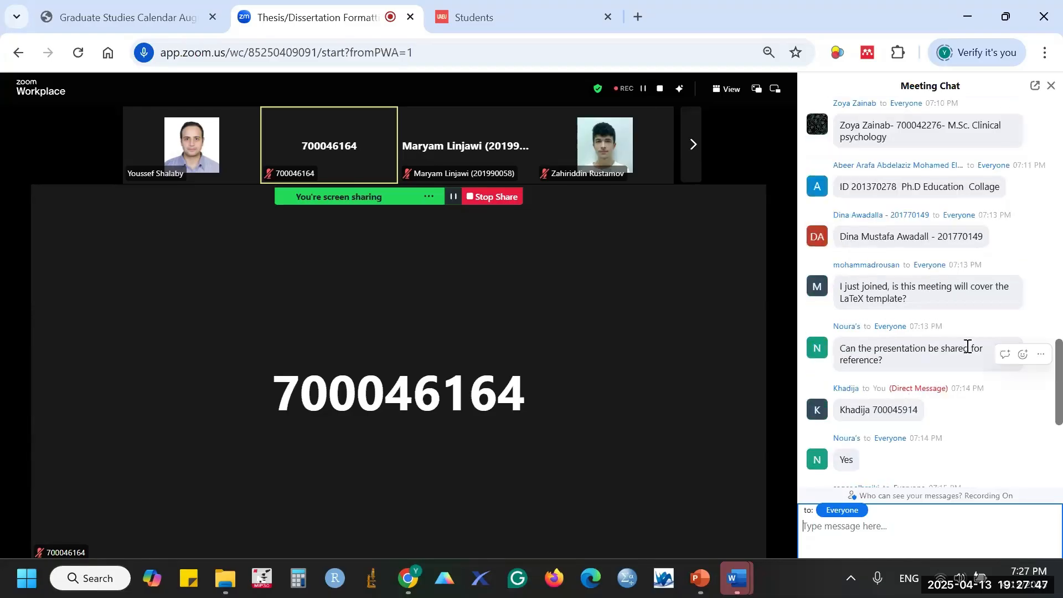
scroll(1058, 372, down, 1)
scroll(1028, 340, up, 10)
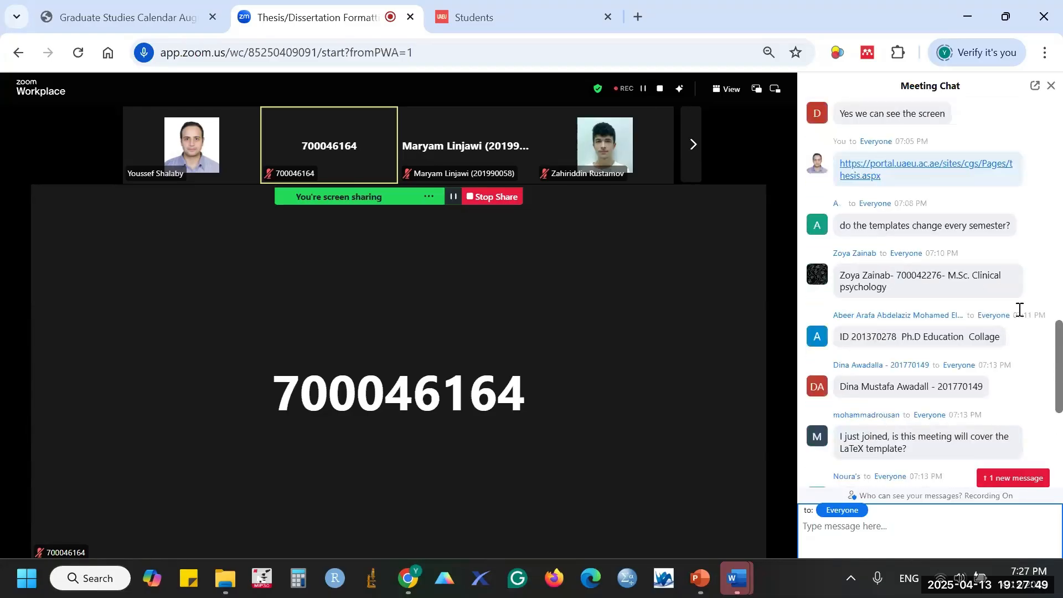
scroll(1012, 299, down, 8)
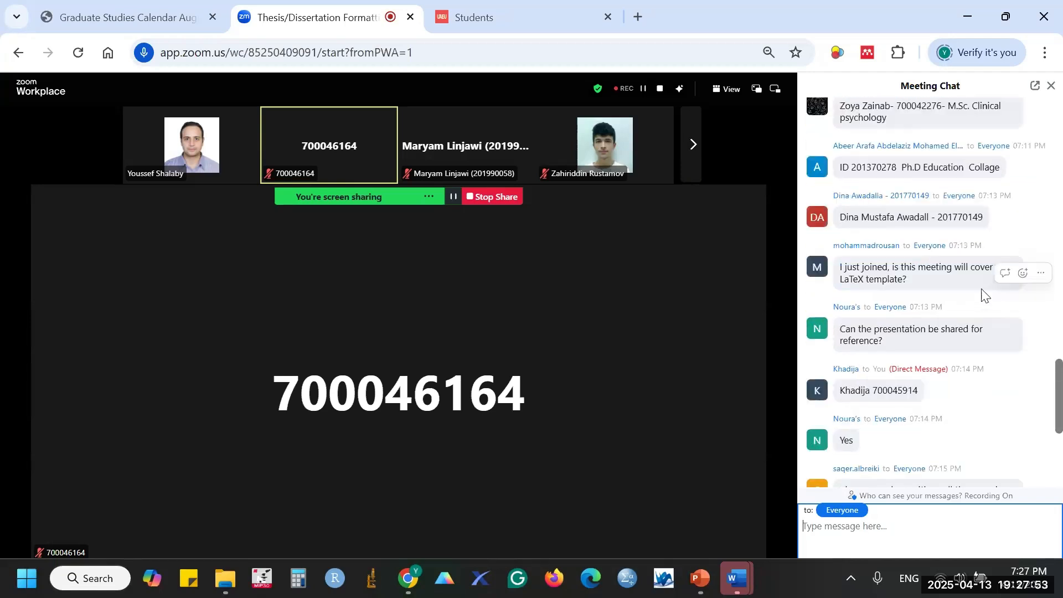
scroll(969, 302, down, 3)
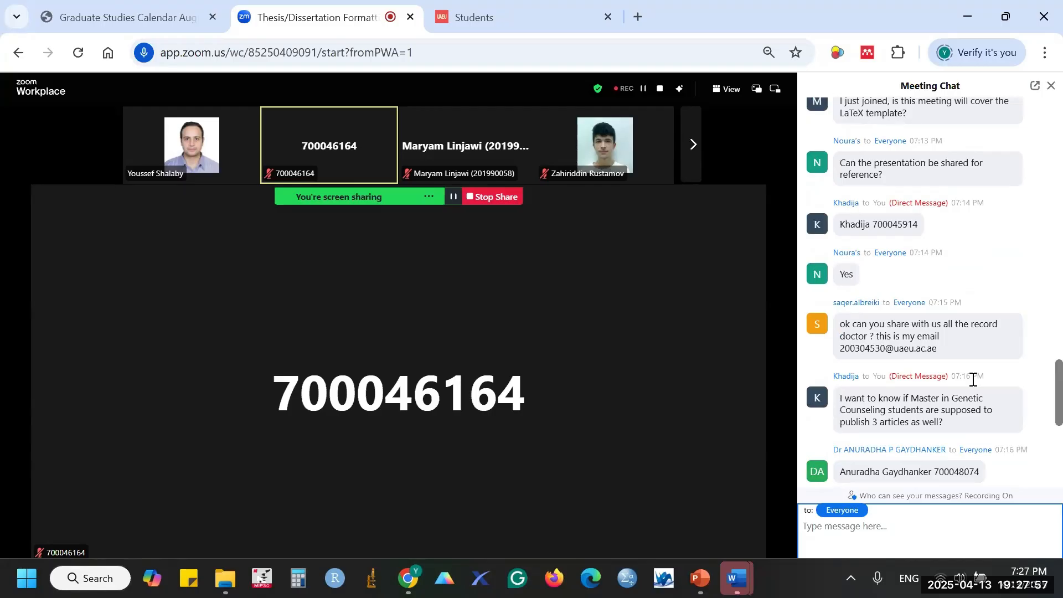
scroll(973, 379, down, 3)
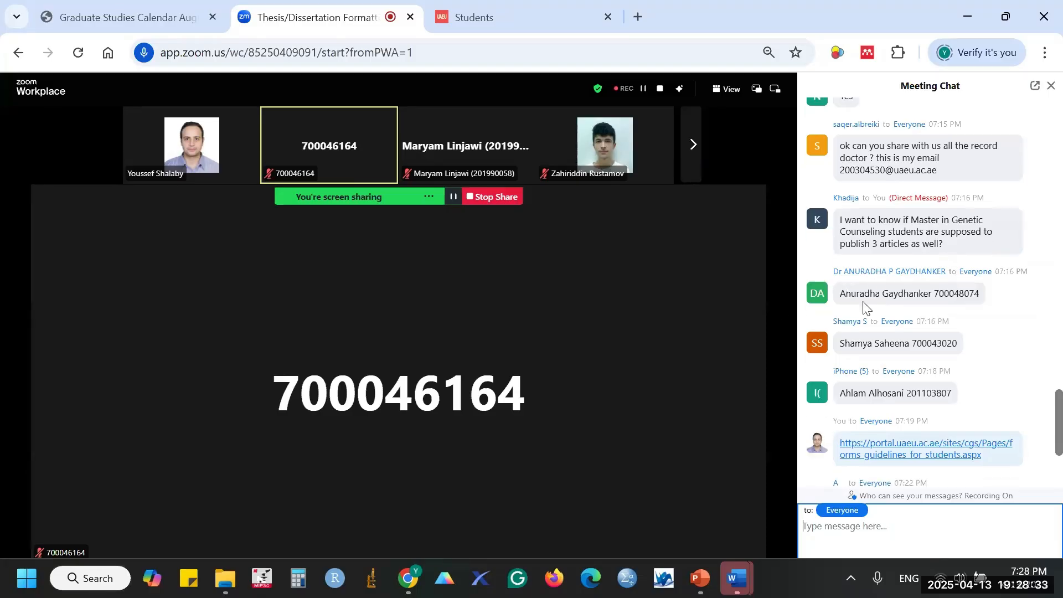
scroll(877, 260, down, 2)
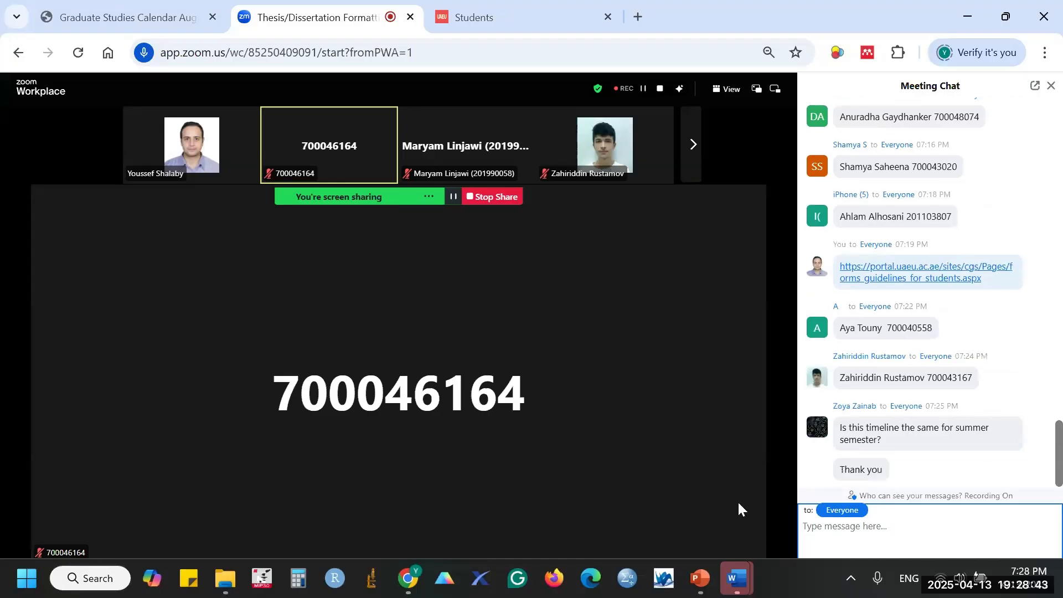
mouse_move(734, 579)
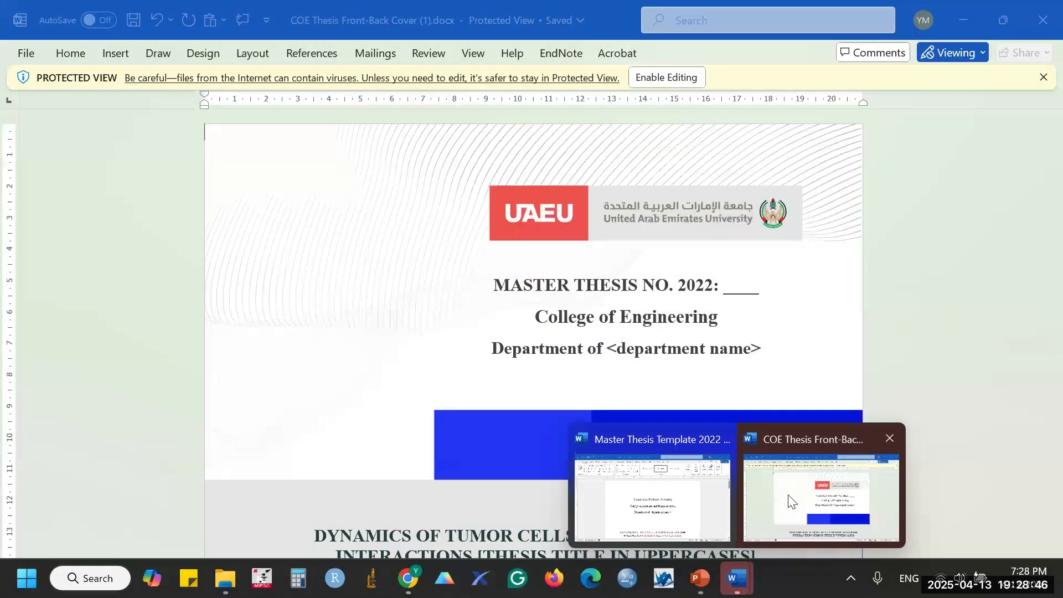
- Bring COE Thesis Front-Back Cover (1).docx forward and look over its title, photo and date
click(792, 501)
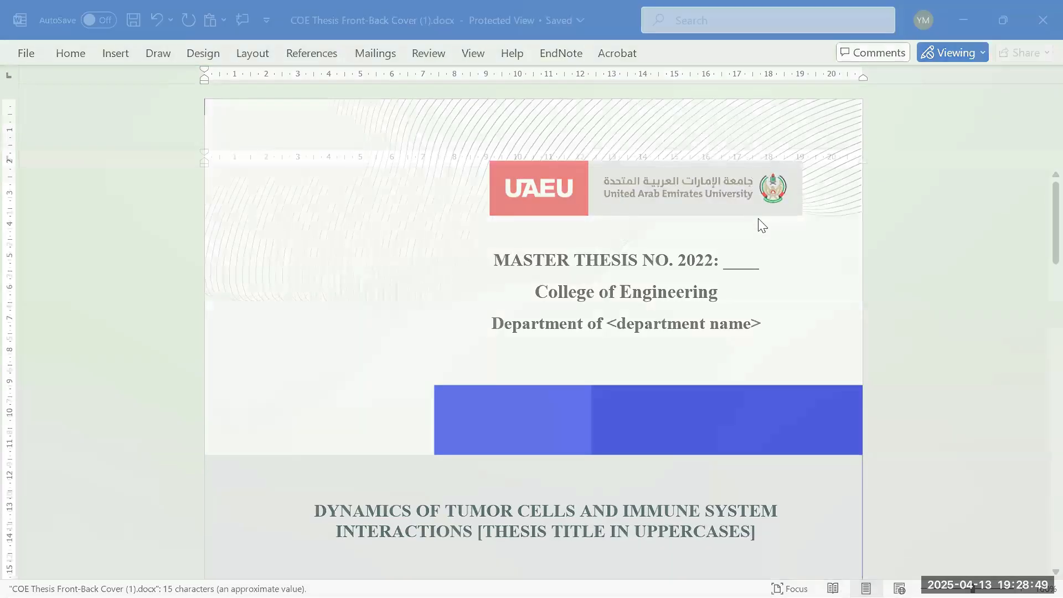
drag(1056, 207, 1039, 191)
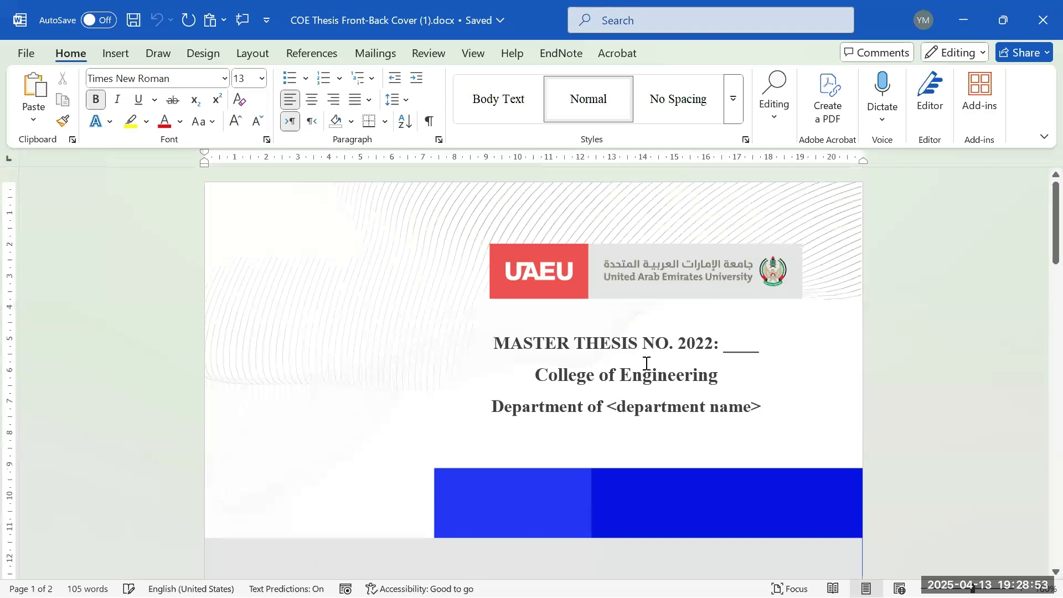
scroll(655, 279, down, 5)
scroll(653, 277, down, 5)
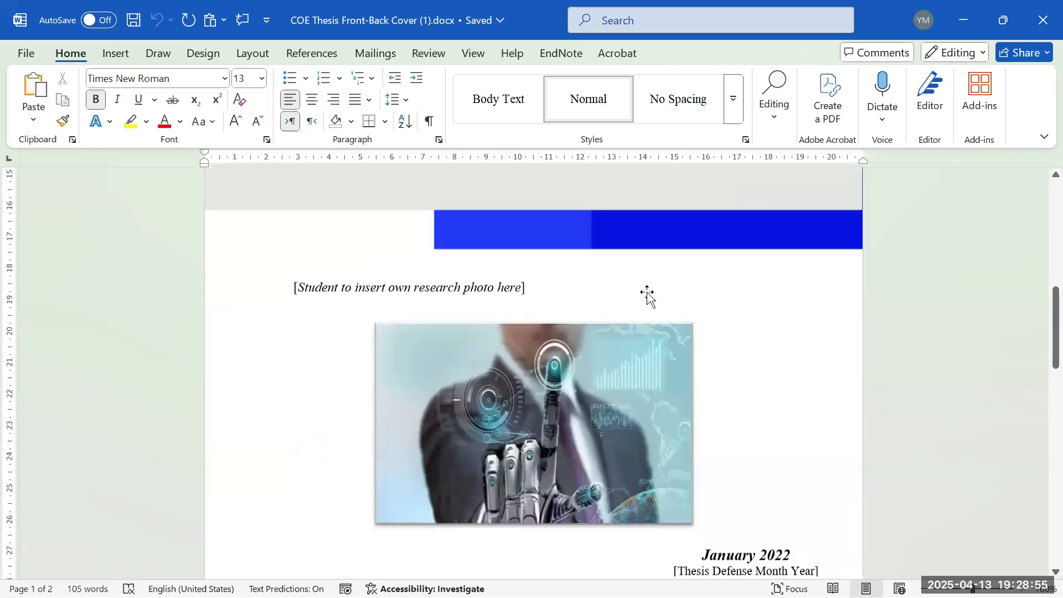
scroll(646, 289, up, 10)
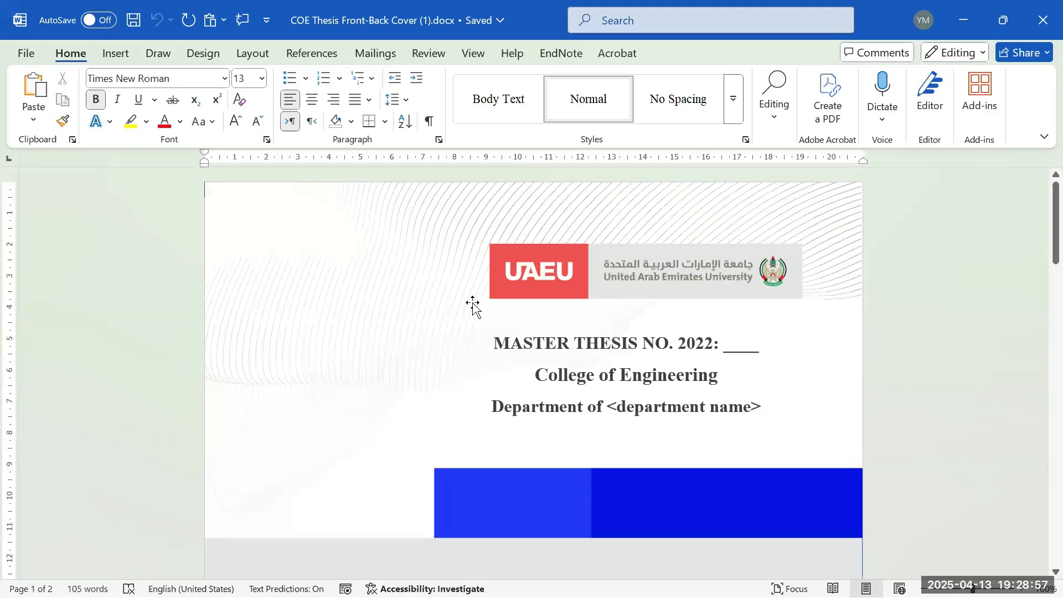
scroll(555, 364, down, 9)
scroll(555, 363, down, 12)
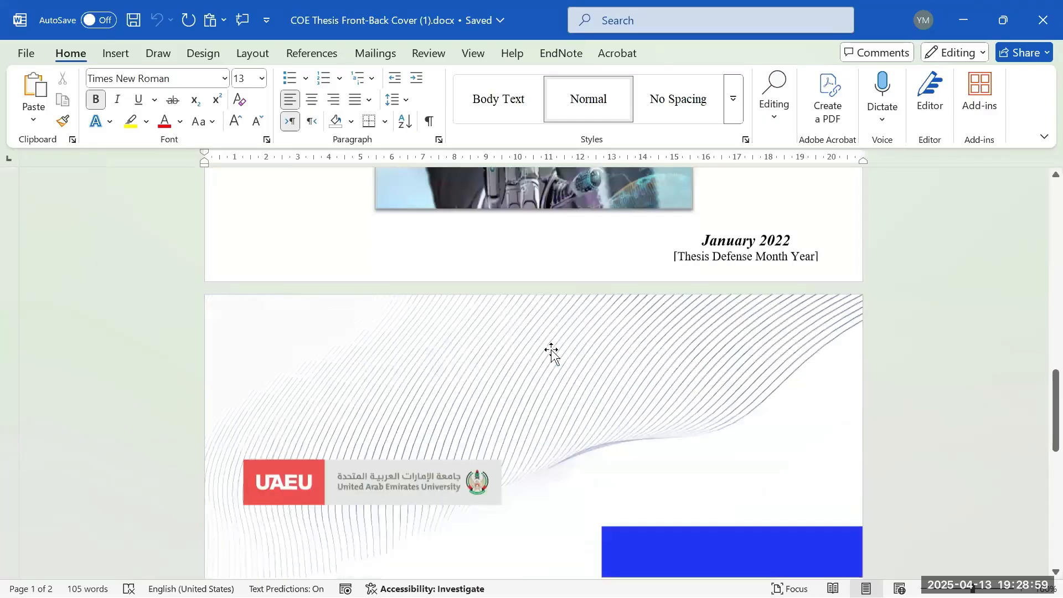
scroll(589, 345, up, 3)
scroll(597, 332, up, 13)
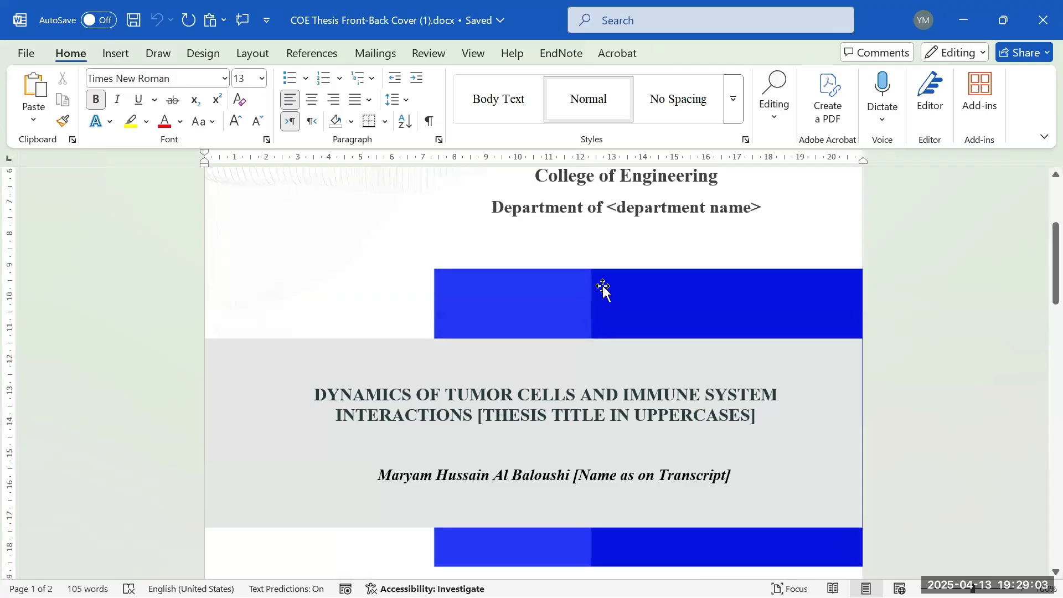
scroll(651, 313, up, 3)
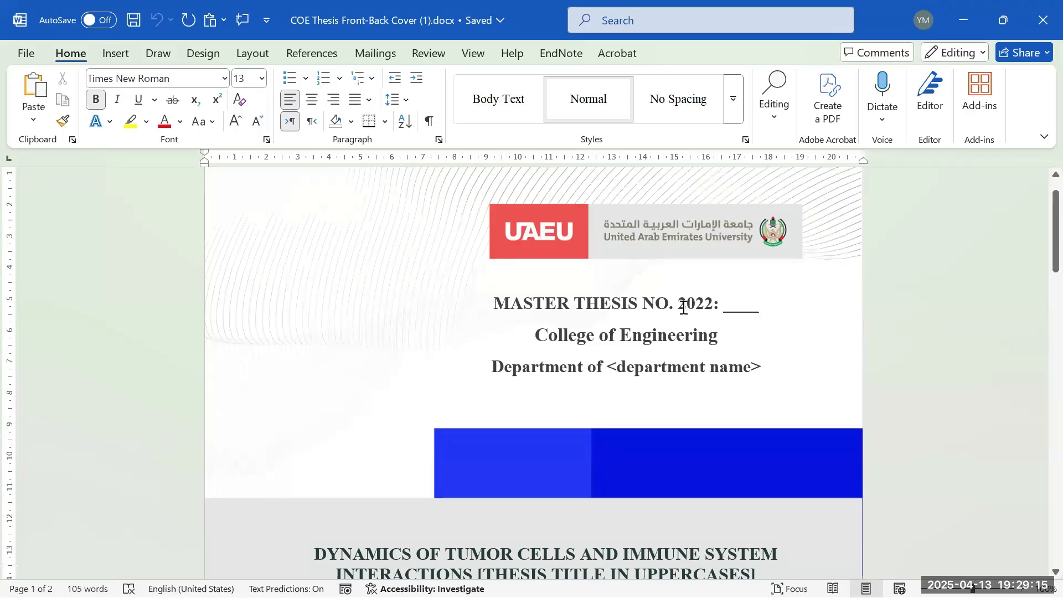
- Select the 2022 thesis-number year, then the whole Department of <department name> line
drag(682, 304, 714, 304)
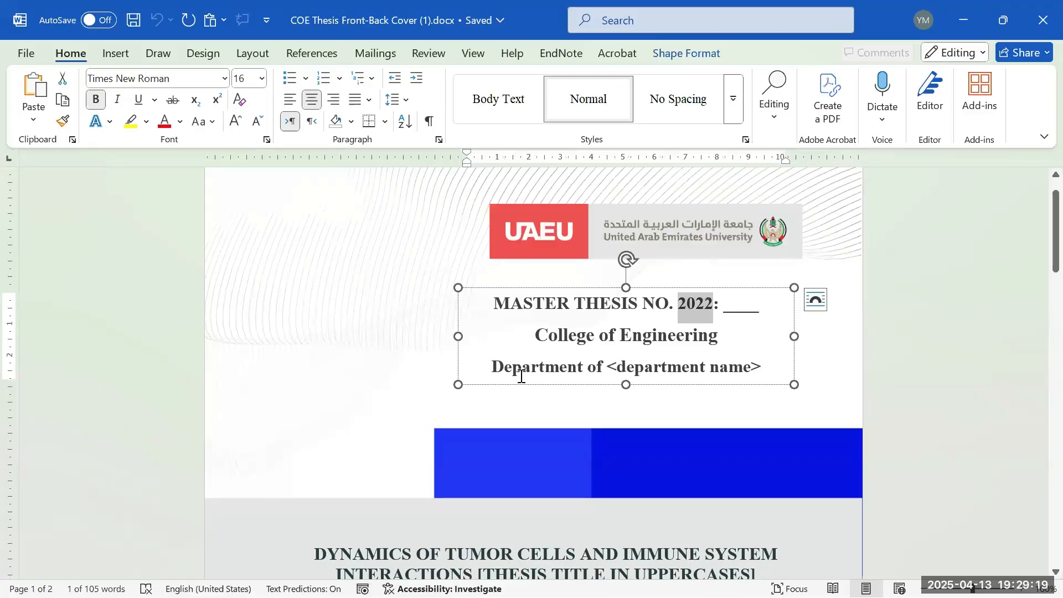
drag(510, 368, 766, 387)
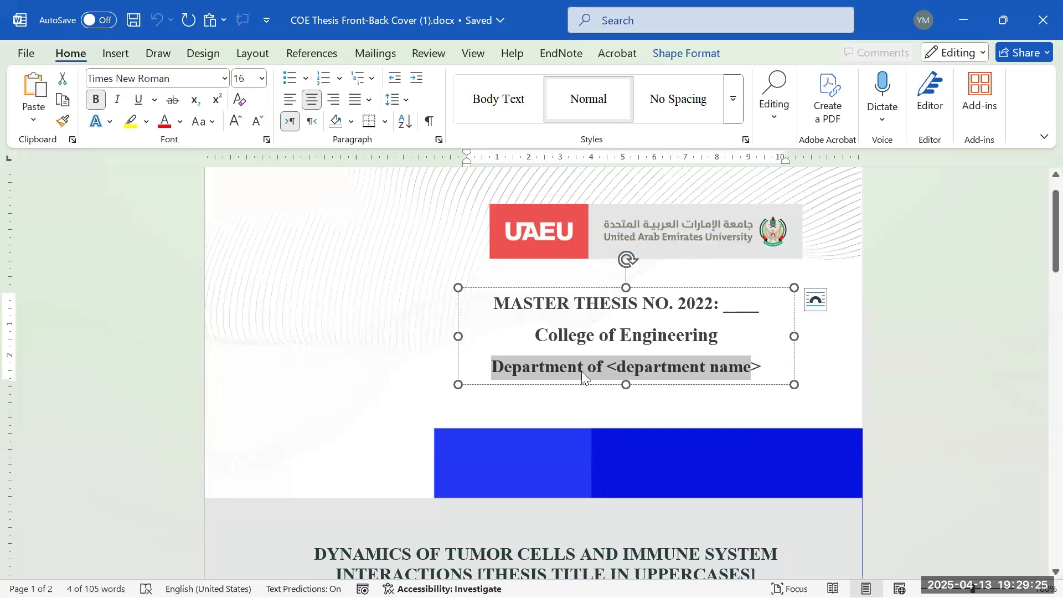
click(699, 369)
drag(491, 369, 771, 368)
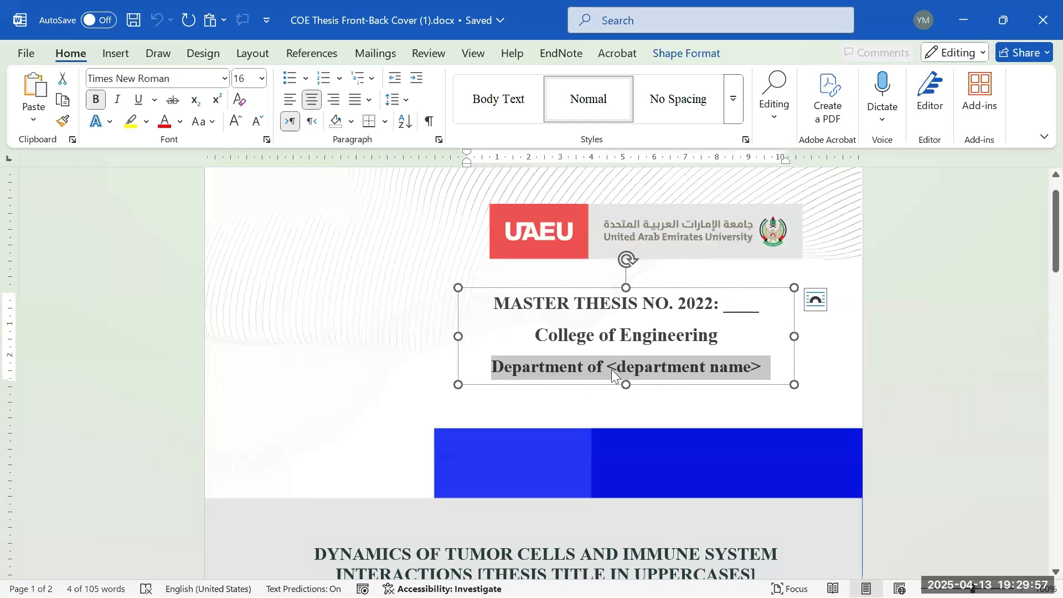
- Select just the <department name> placeholder in the cover text box
scroll(769, 366, down, 3)
scroll(769, 367, down, 20)
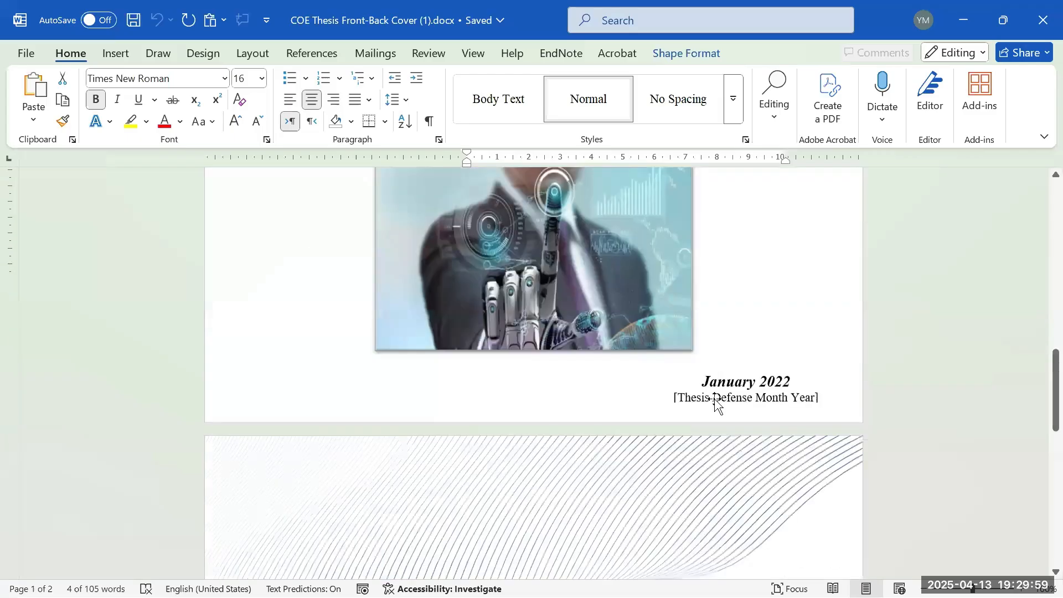
scroll(683, 398, up, 7)
scroll(679, 391, up, 4)
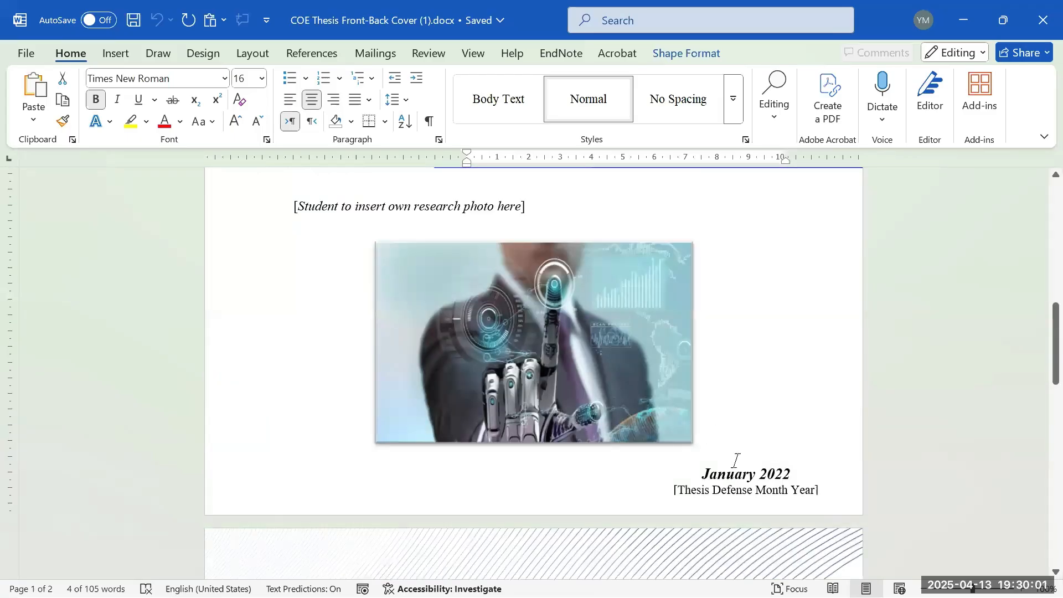
scroll(652, 425, up, 9)
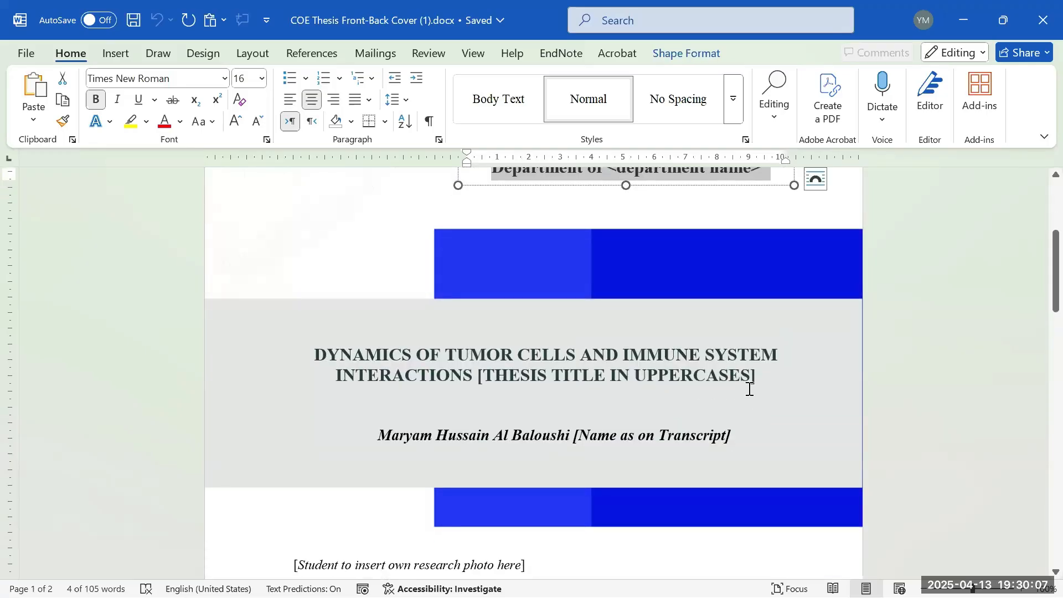
scroll(811, 450, up, 6)
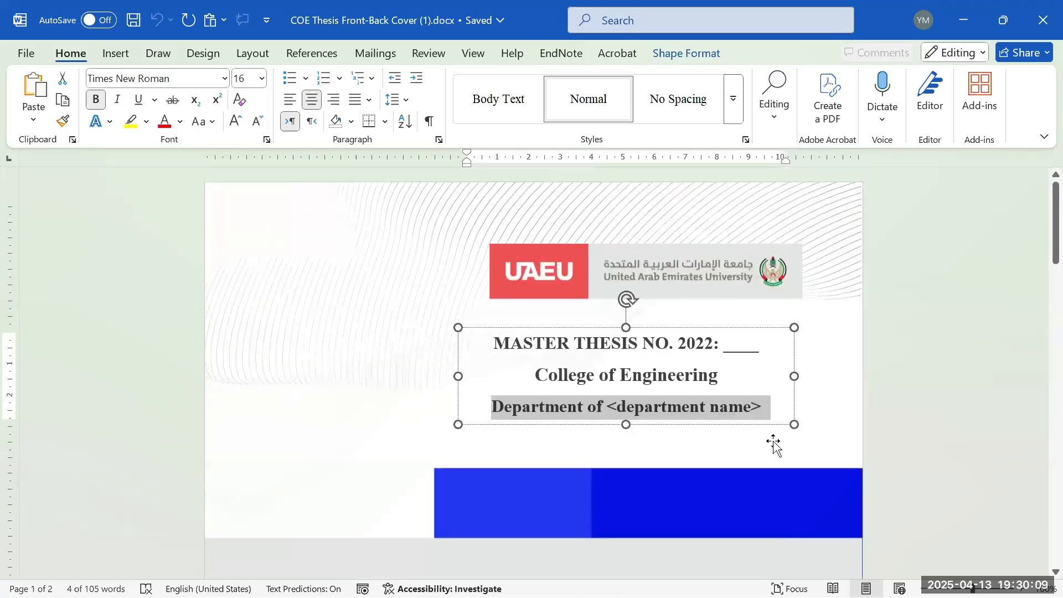
scroll(774, 446, down, 5)
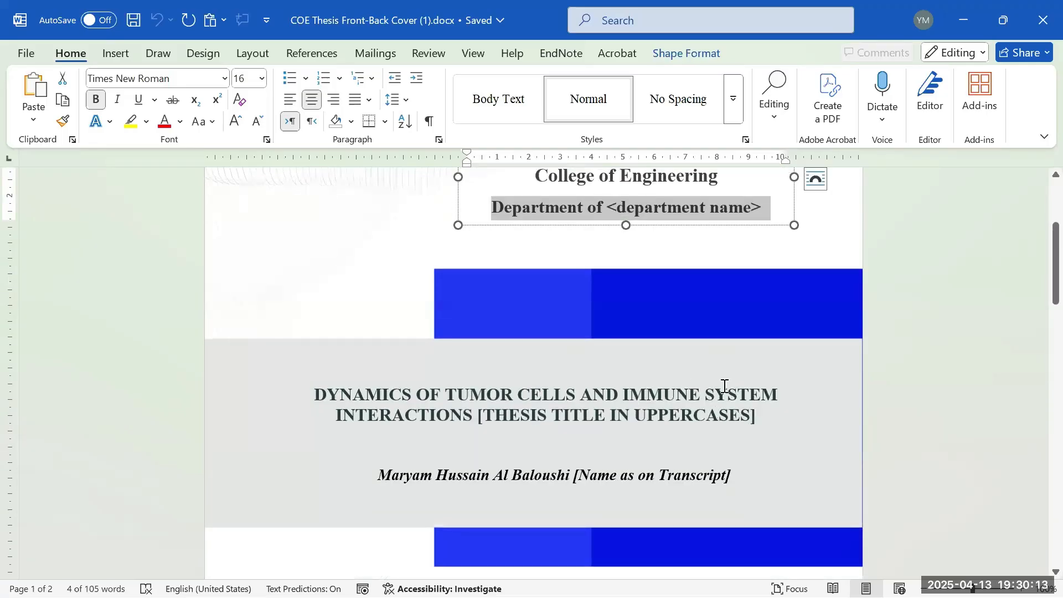
scroll(709, 378, up, 1)
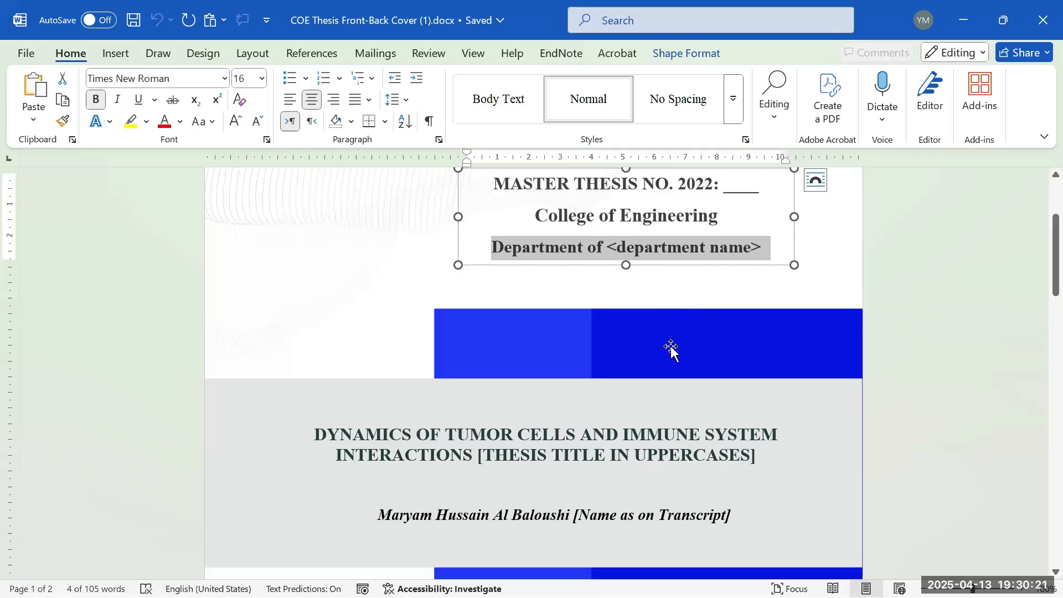
scroll(667, 366, up, 3)
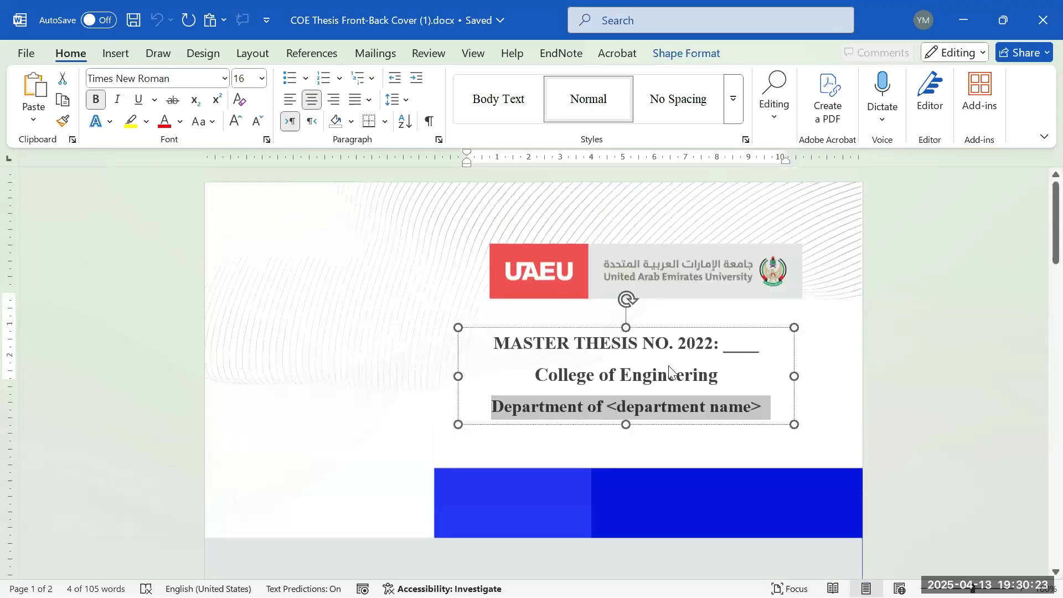
scroll(669, 372, down, 2)
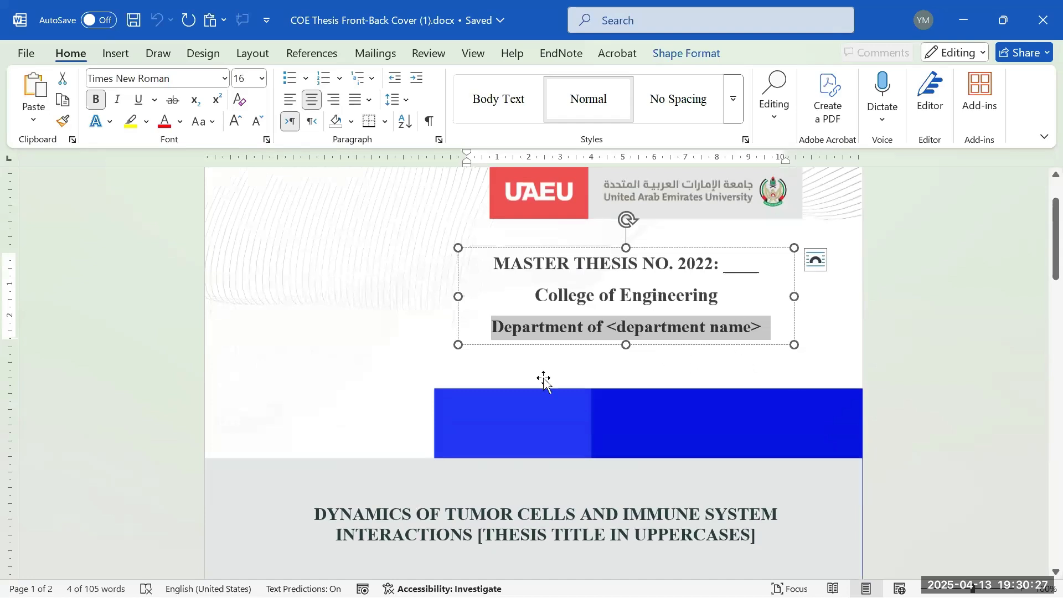
scroll(709, 326, down, 3)
click(649, 210)
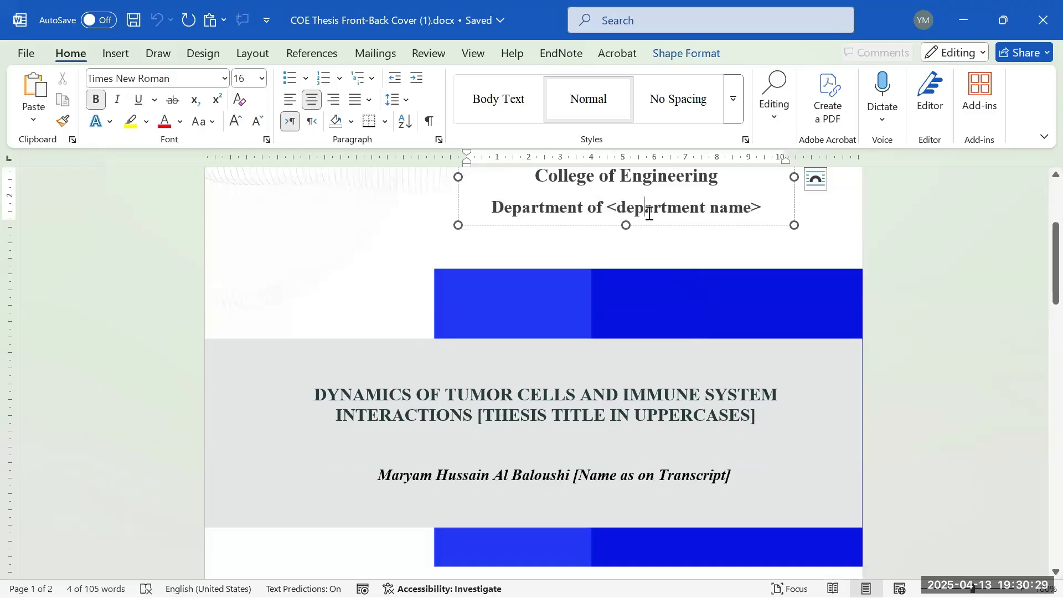
drag(617, 209, 770, 210)
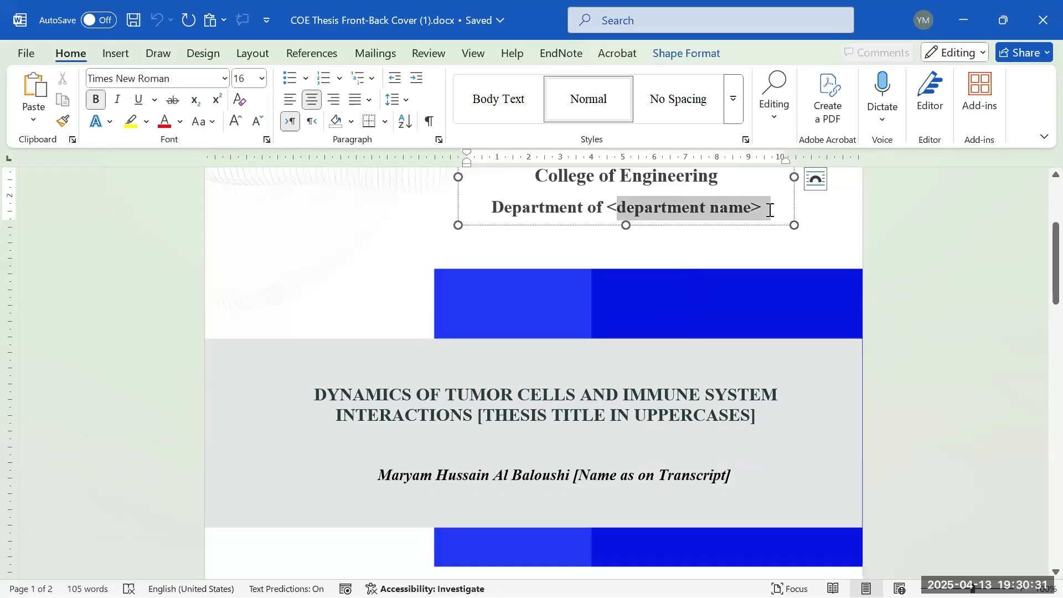
- Switch to the CGS Workshops folder window with Alt+Tab
scroll(704, 247, up, 3)
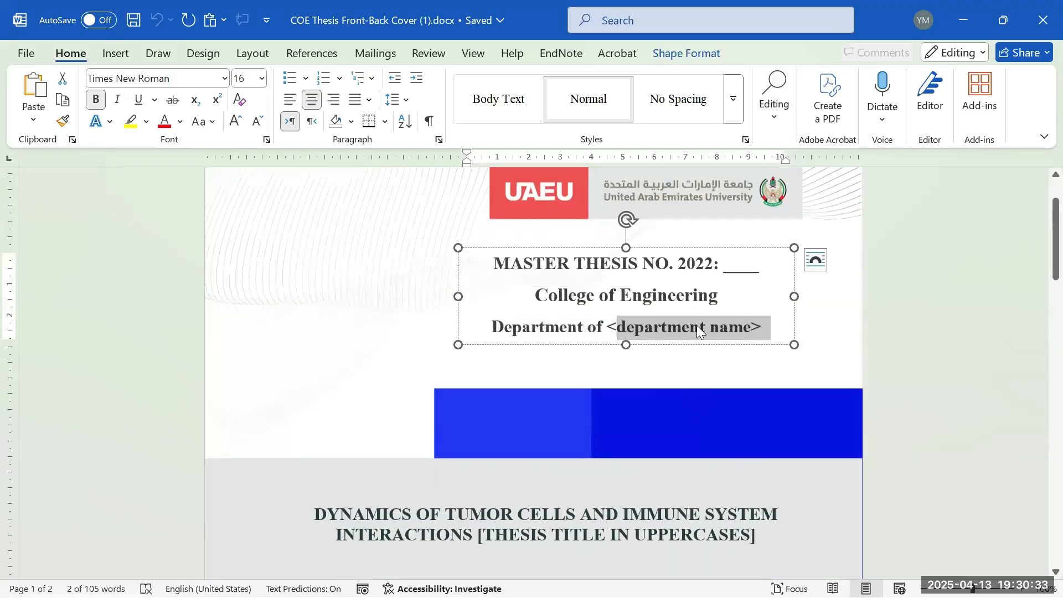
scroll(688, 332, down, 4)
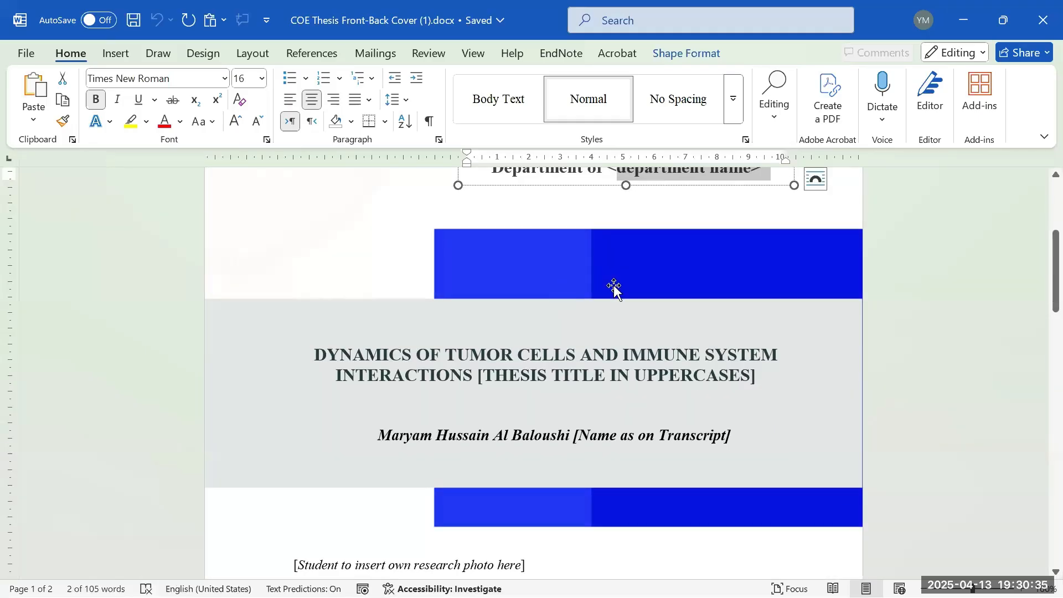
key(alt+Tab)
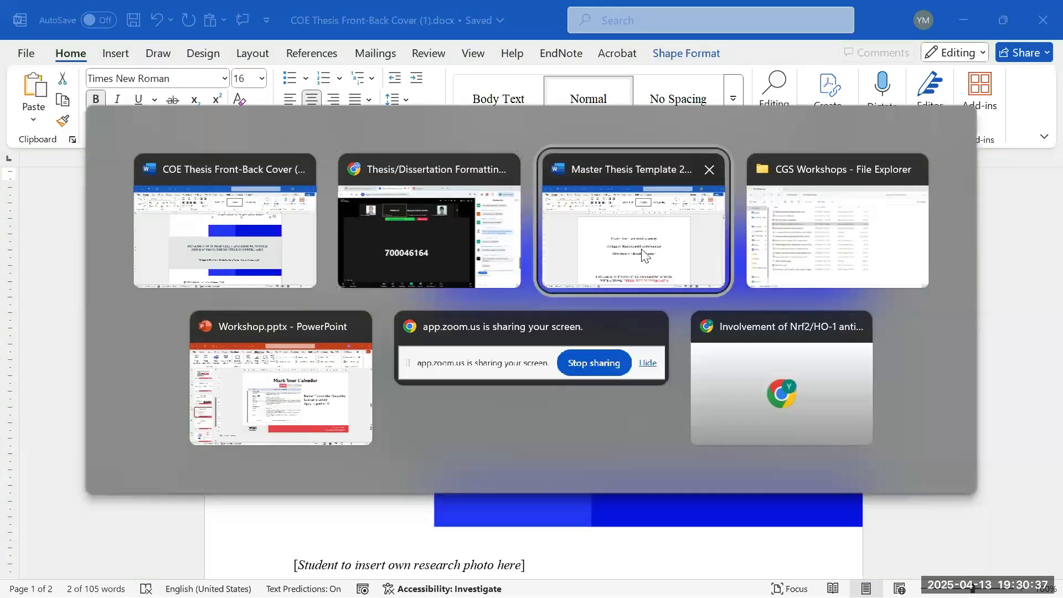
key(alt+Tab)
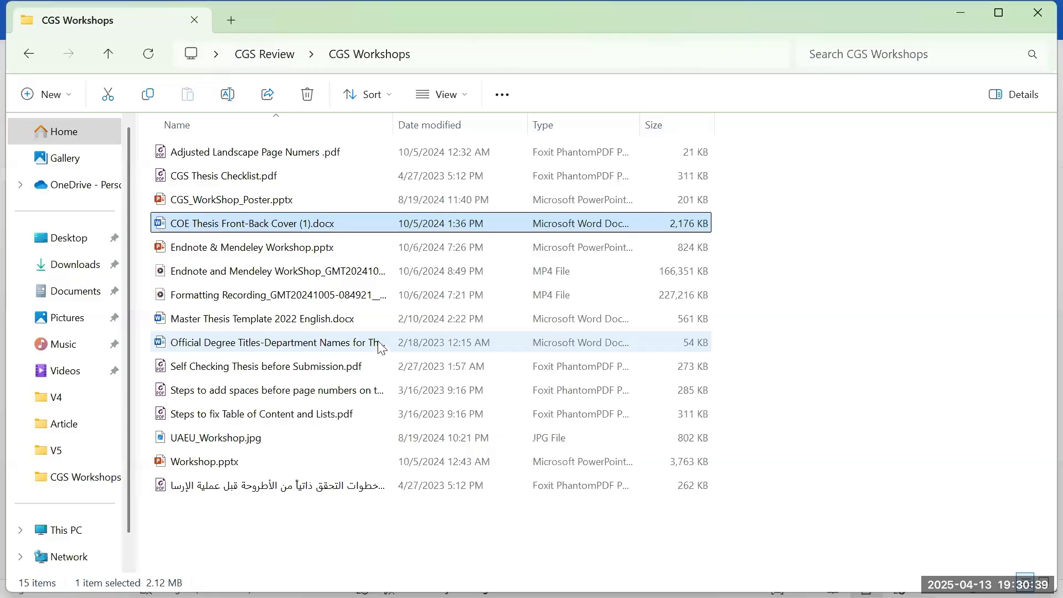
- Open 'Official Degree Titles-Department Names for Thesis Cover Page.docx' from the folder
double_click(288, 344)
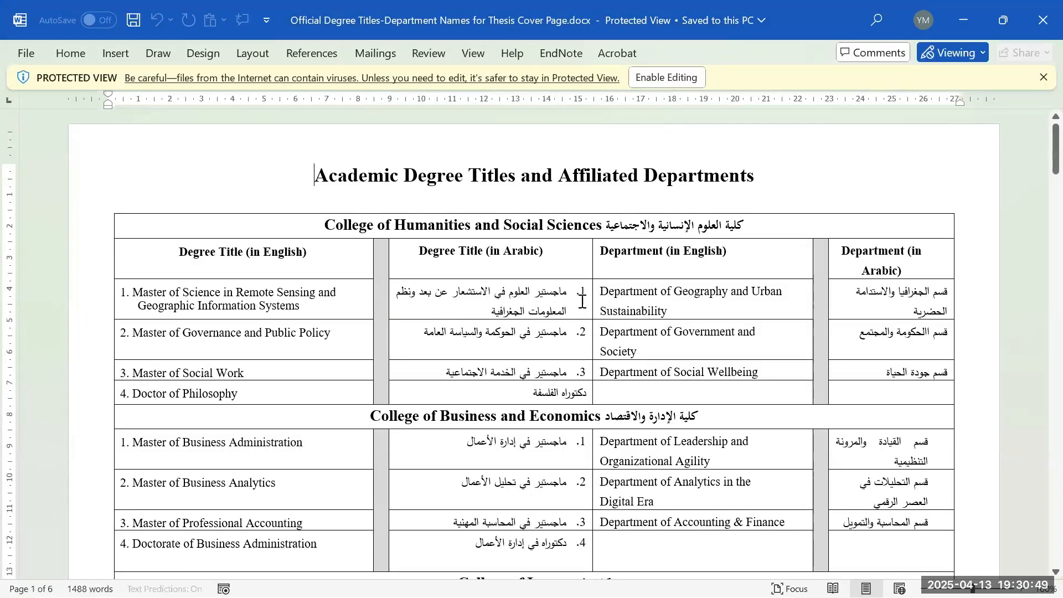
- Highlight the Law degrees (Public and Private Law, PhD in Law, Public Law) and the Department of Public Law
scroll(605, 293, down, 8)
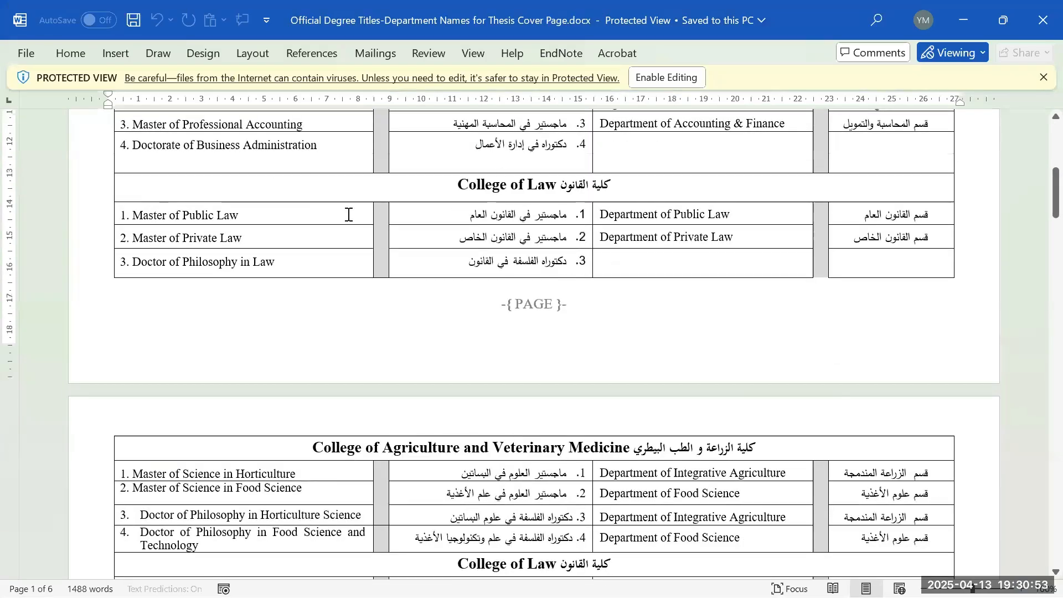
drag(270, 218, 139, 226)
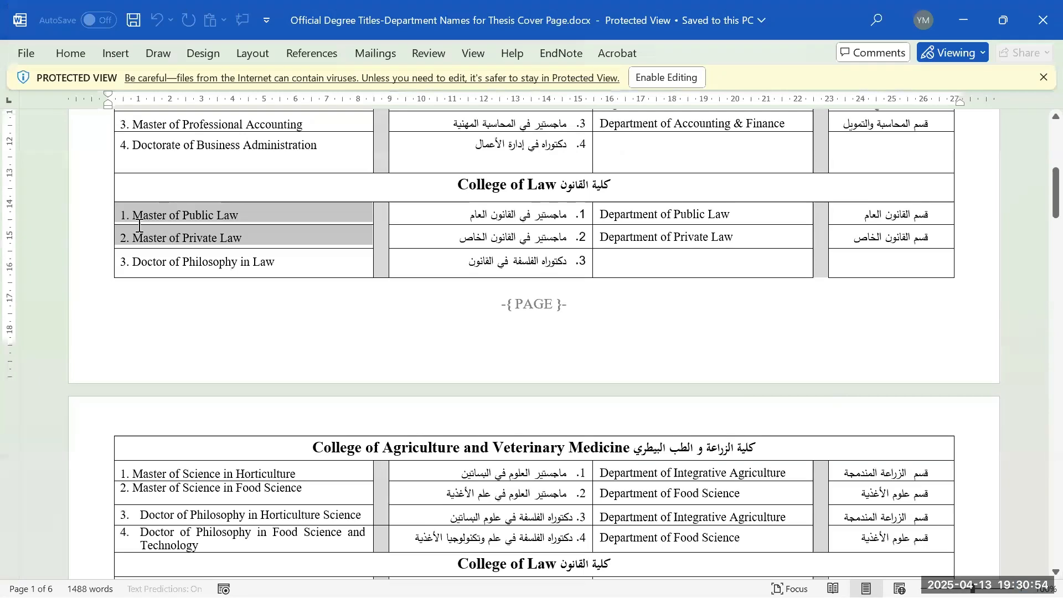
click(242, 261)
drag(292, 268, 135, 264)
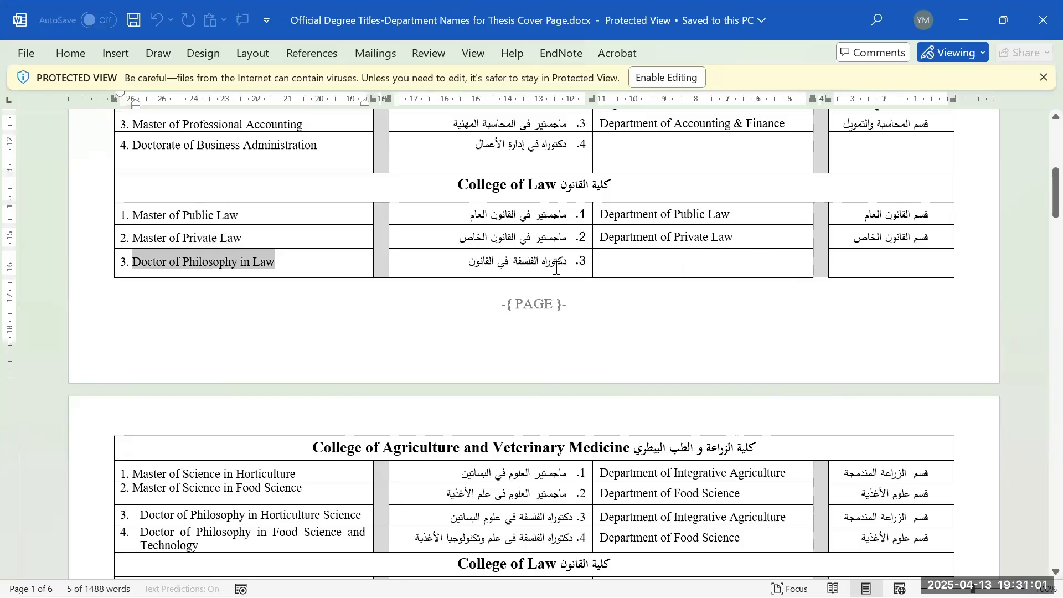
scroll(553, 266, down, 2)
scroll(498, 332, up, 2)
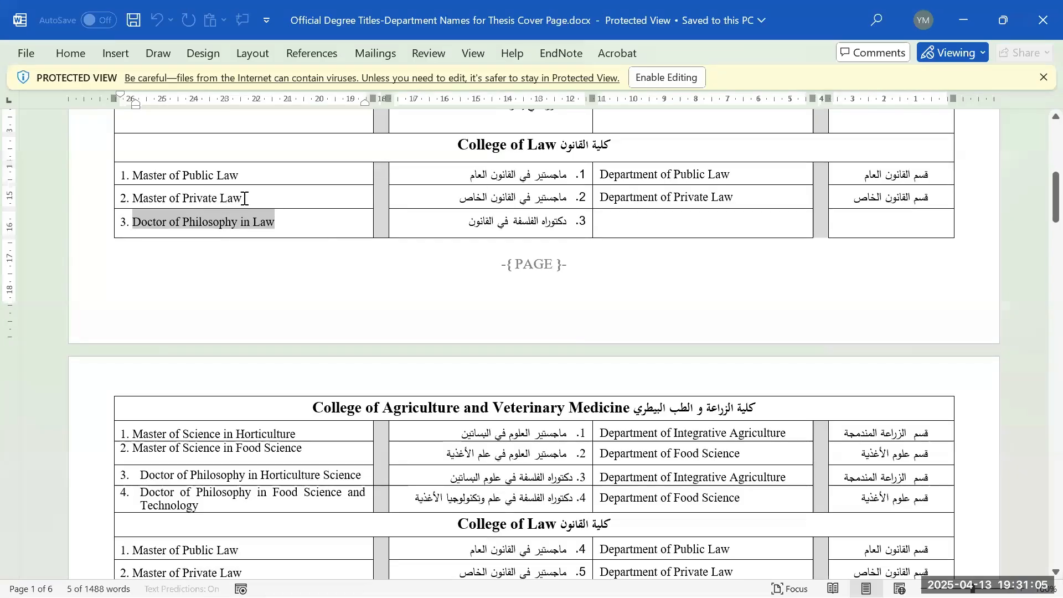
drag(251, 178, 143, 170)
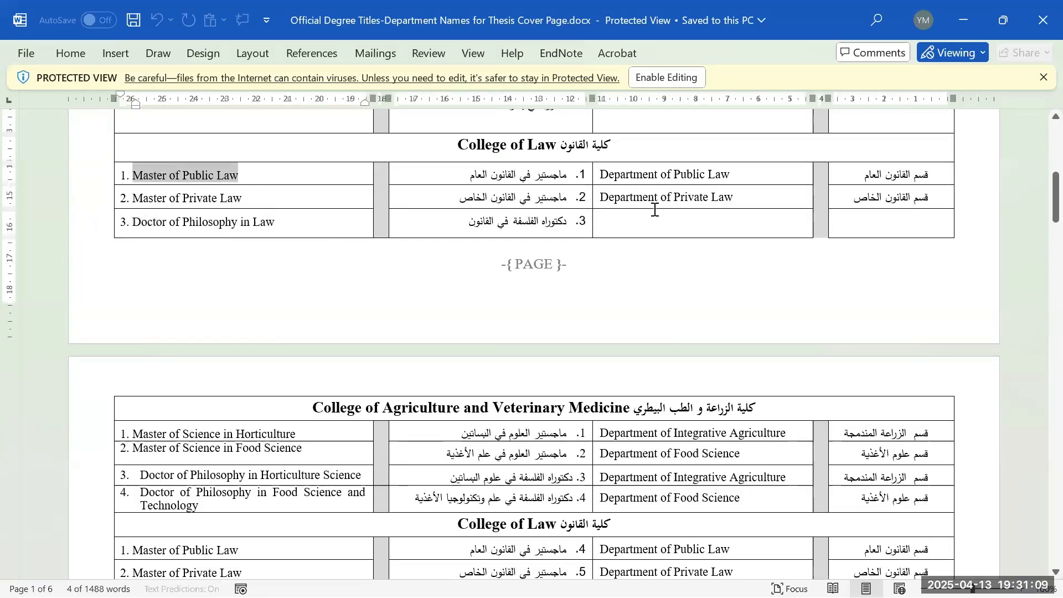
drag(601, 176, 730, 177)
drag(729, 177, 609, 176)
click(599, 177)
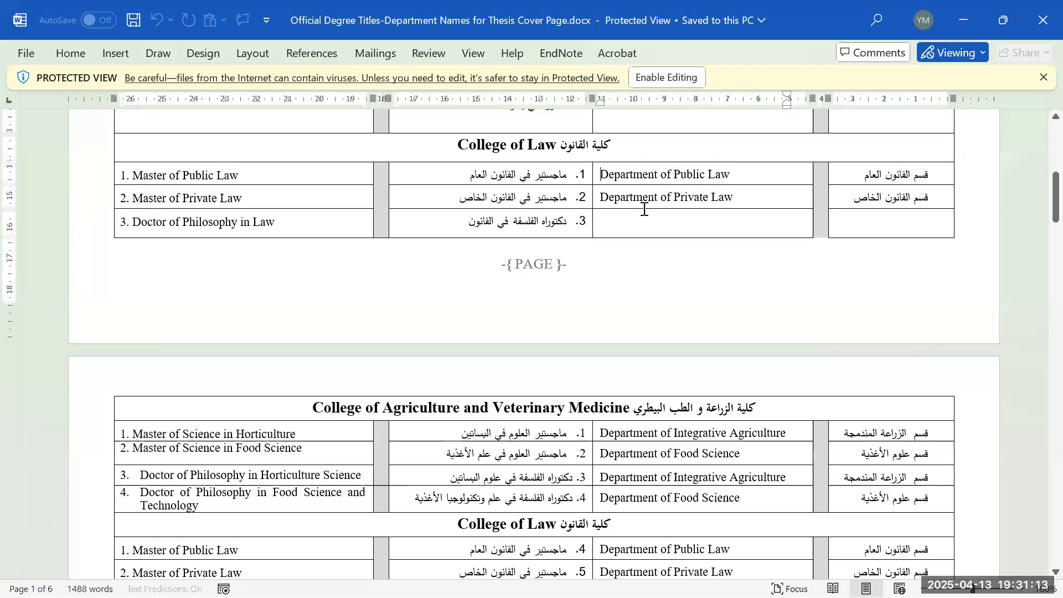
drag(735, 198, 604, 199)
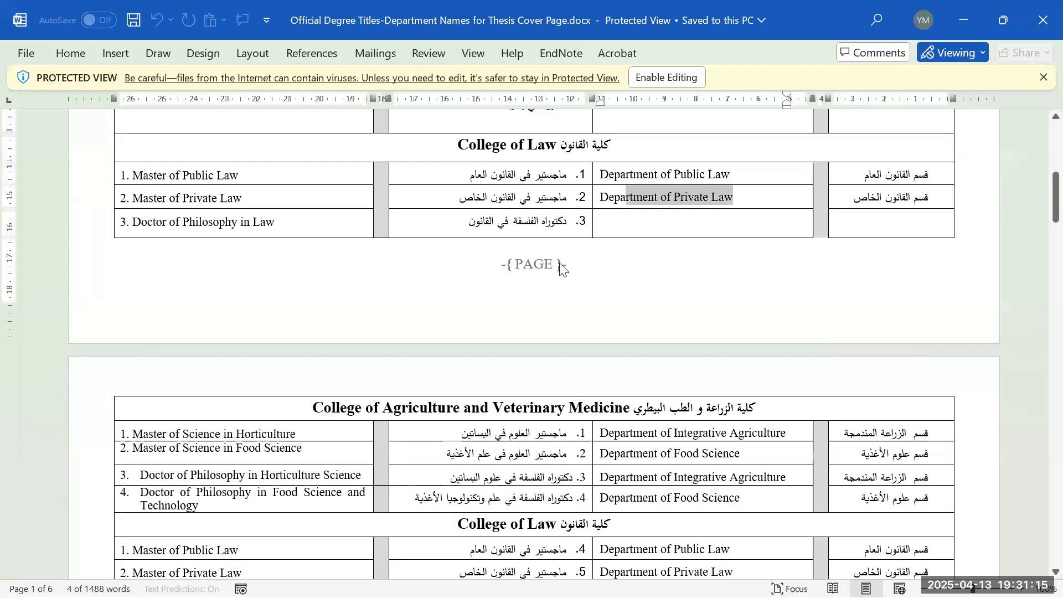
- Highlight Master of Science in Civil Engineering and its Civil and Environmental Engineering department, then minimize the list
scroll(561, 269, down, 5)
scroll(521, 292, down, 3)
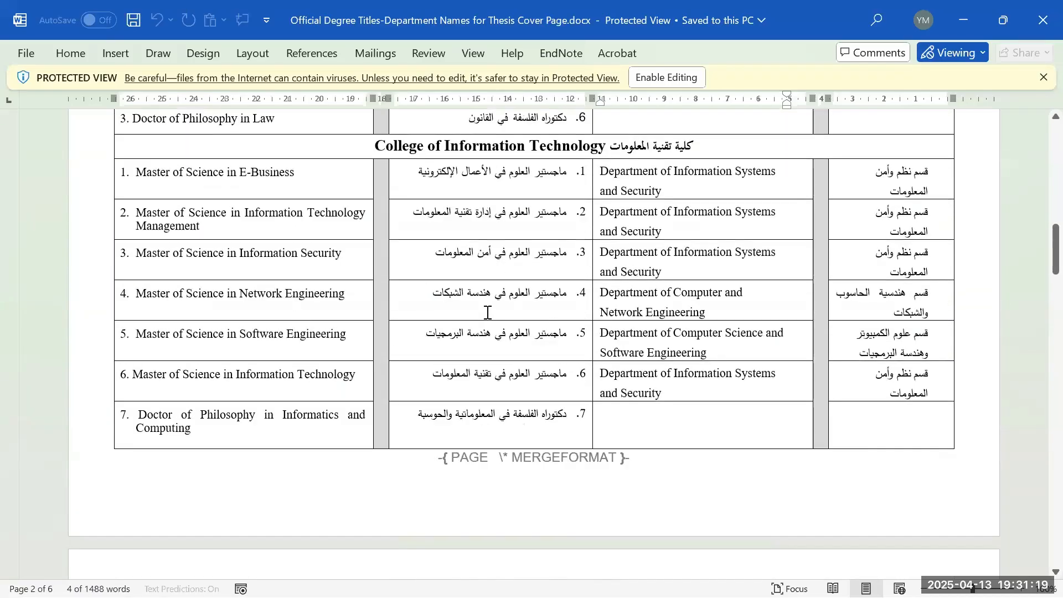
scroll(564, 292, down, 5)
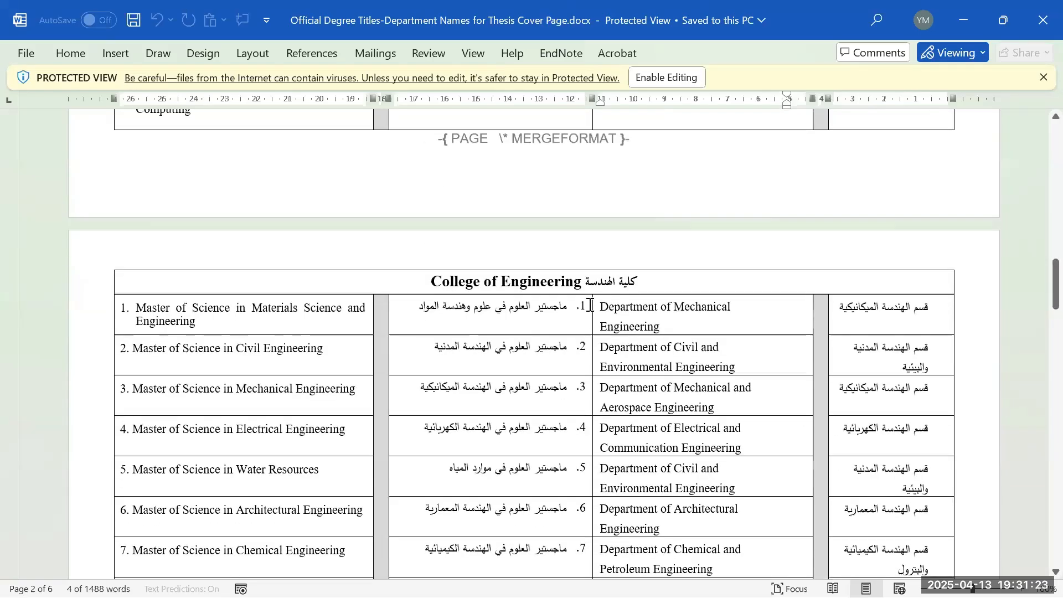
scroll(570, 306, down, 1)
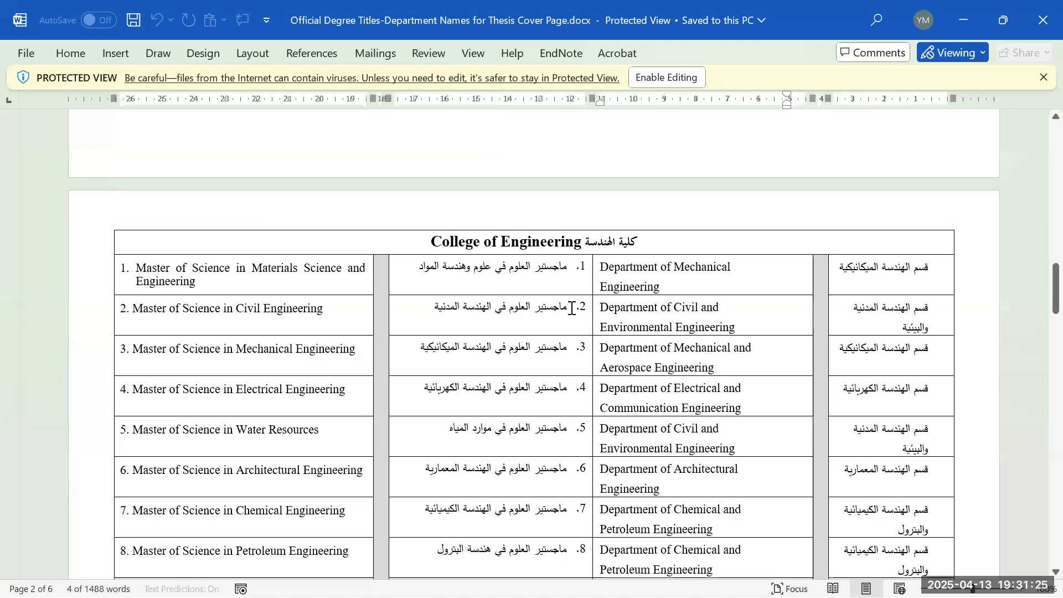
scroll(583, 306, down, 1)
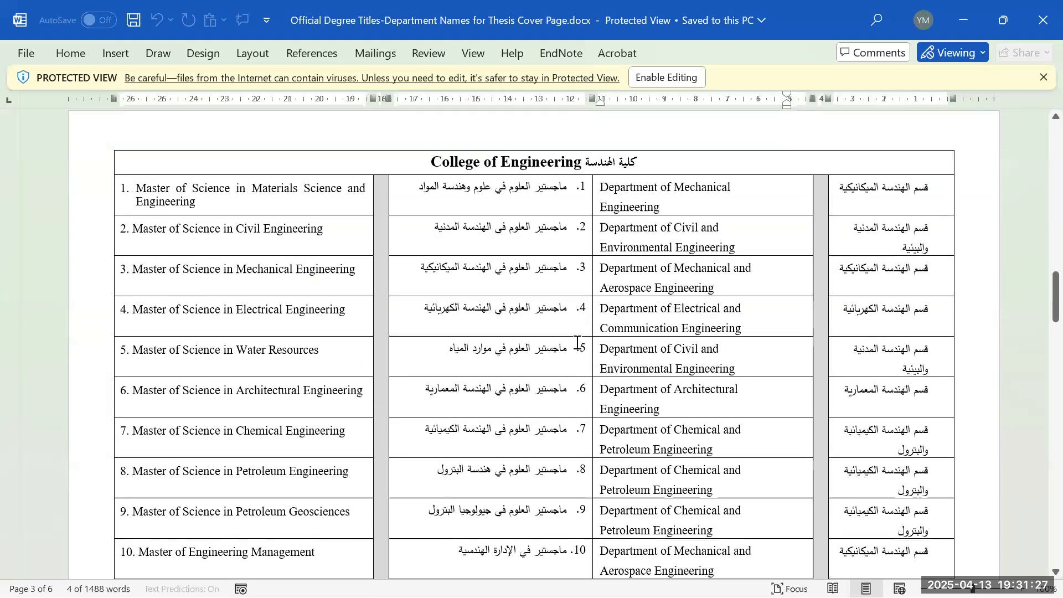
drag(324, 228, 135, 242)
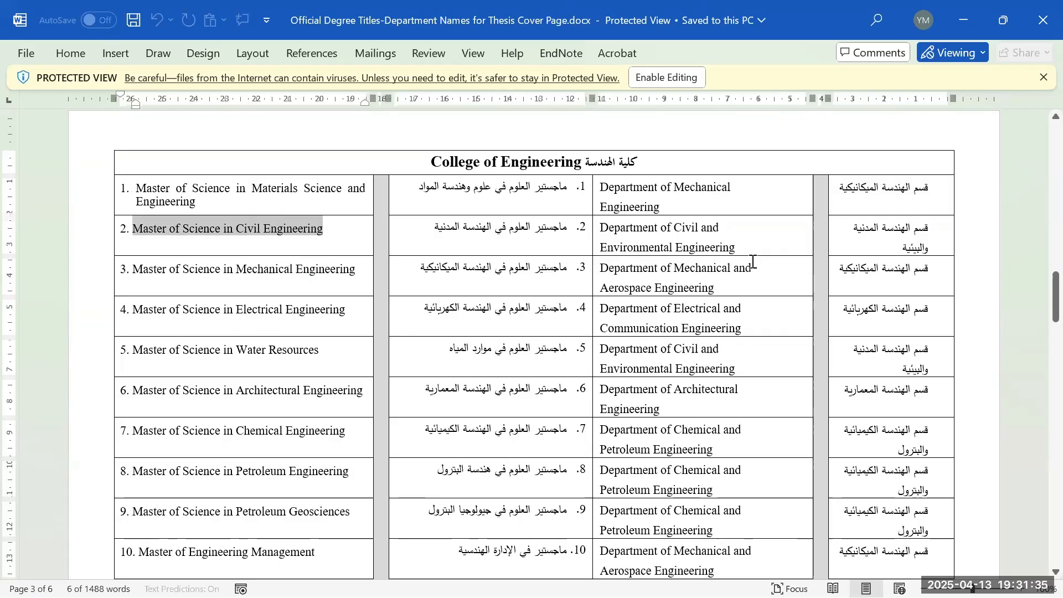
drag(745, 255, 602, 227)
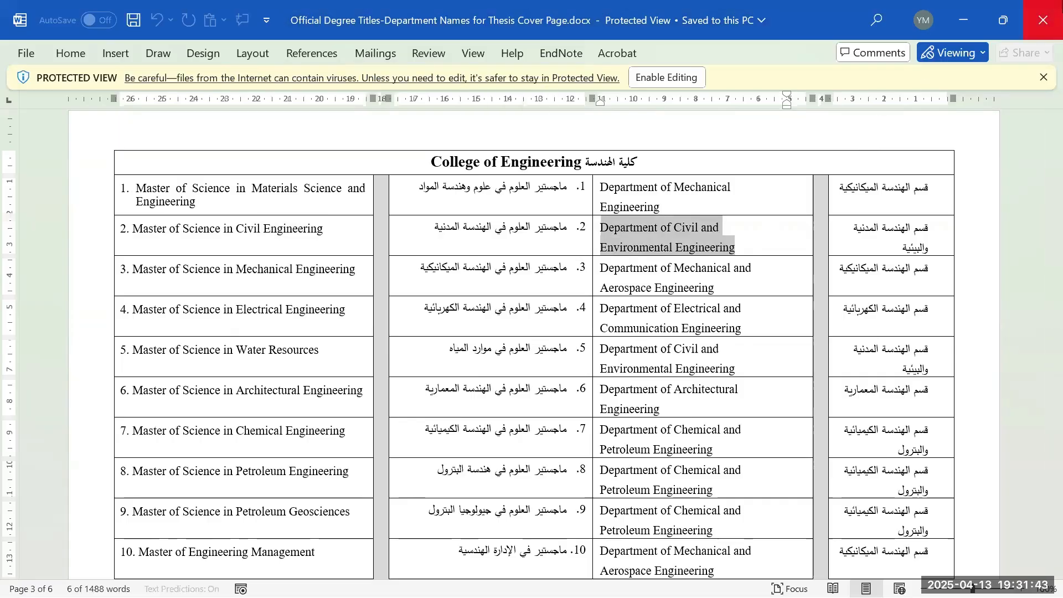
click(965, 21)
scroll(671, 304, up, 1)
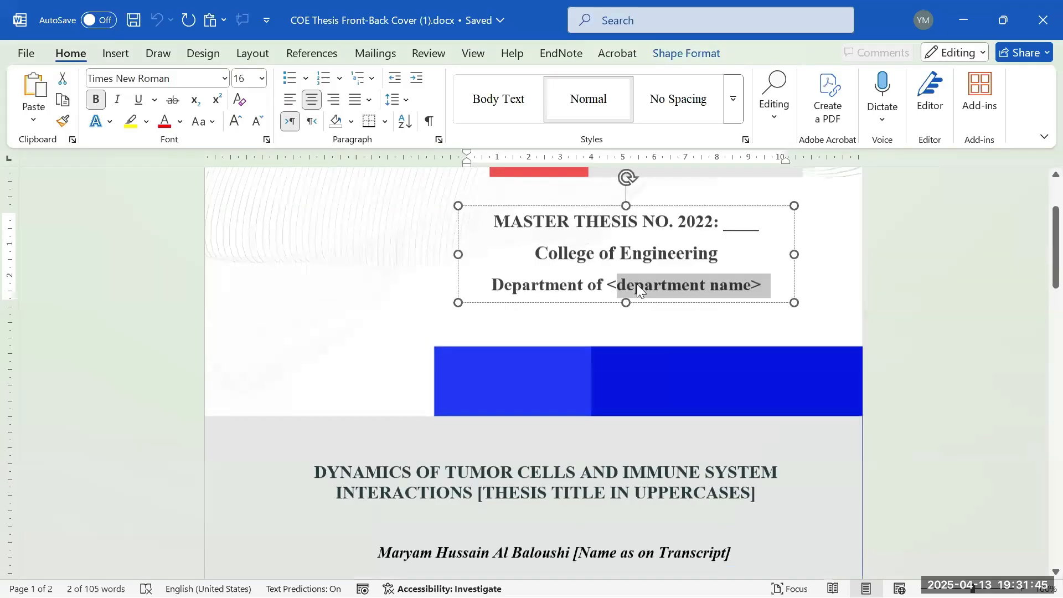
click(623, 287)
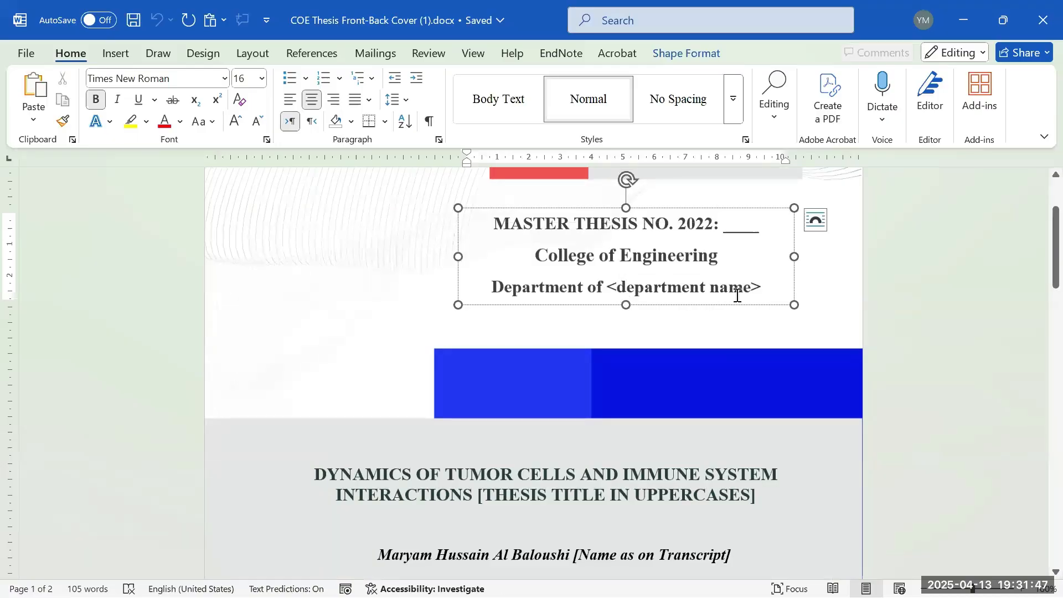
scroll(730, 324, down, 1)
scroll(719, 318, down, 4)
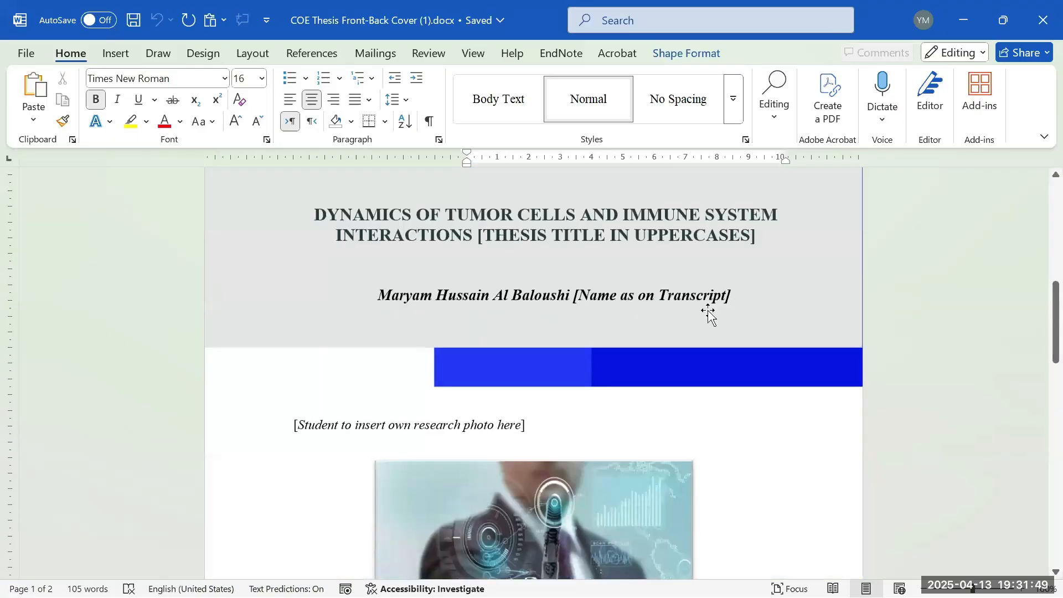
scroll(728, 278, up, 1)
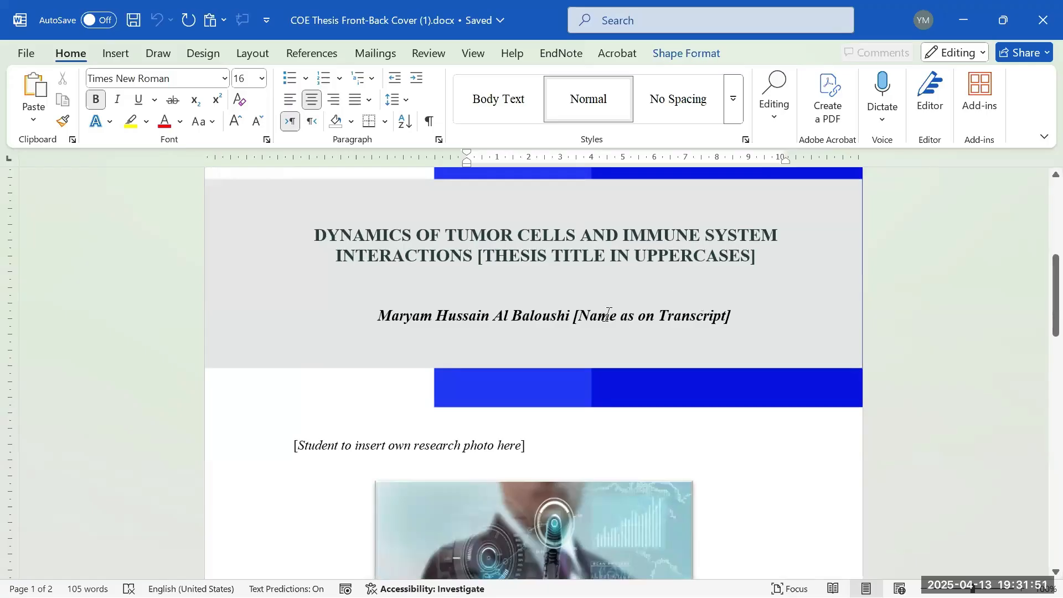
triple_click(528, 246)
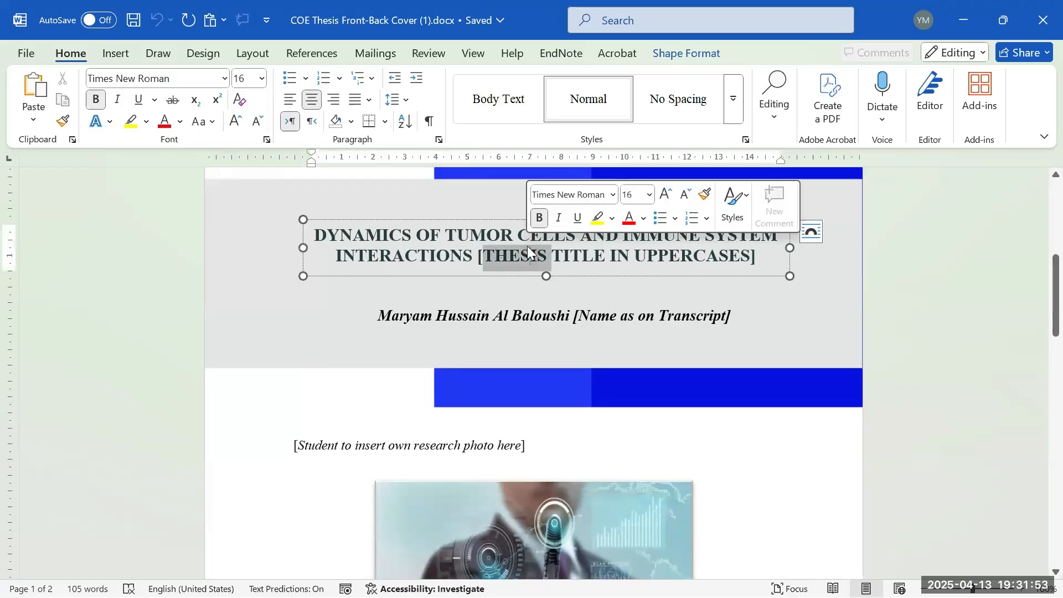
click(446, 220)
click(465, 229)
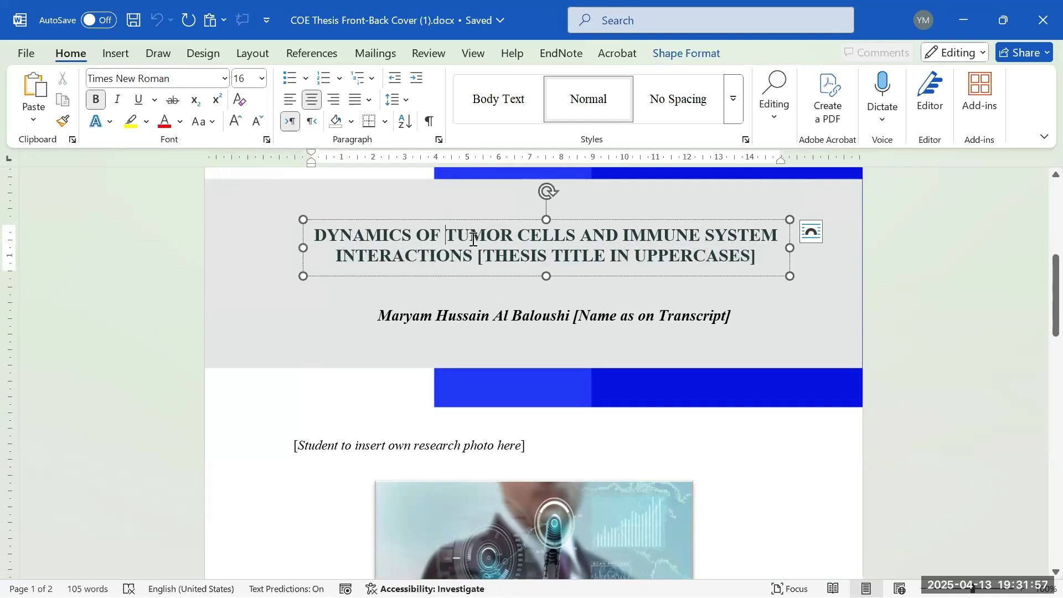
double_click(472, 238)
click(473, 242)
triple_click(475, 241)
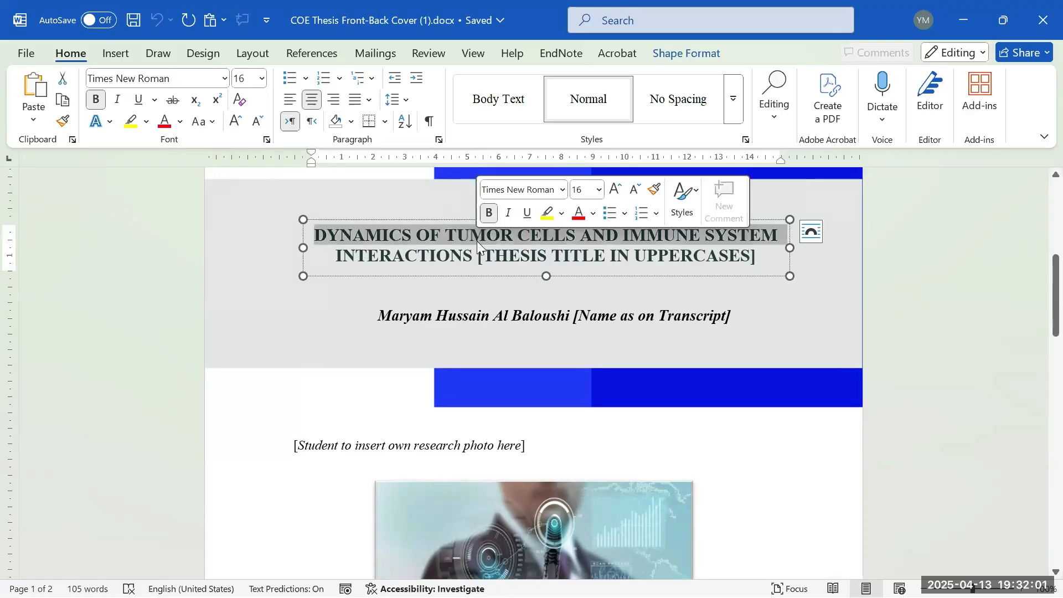
triple_click(496, 254)
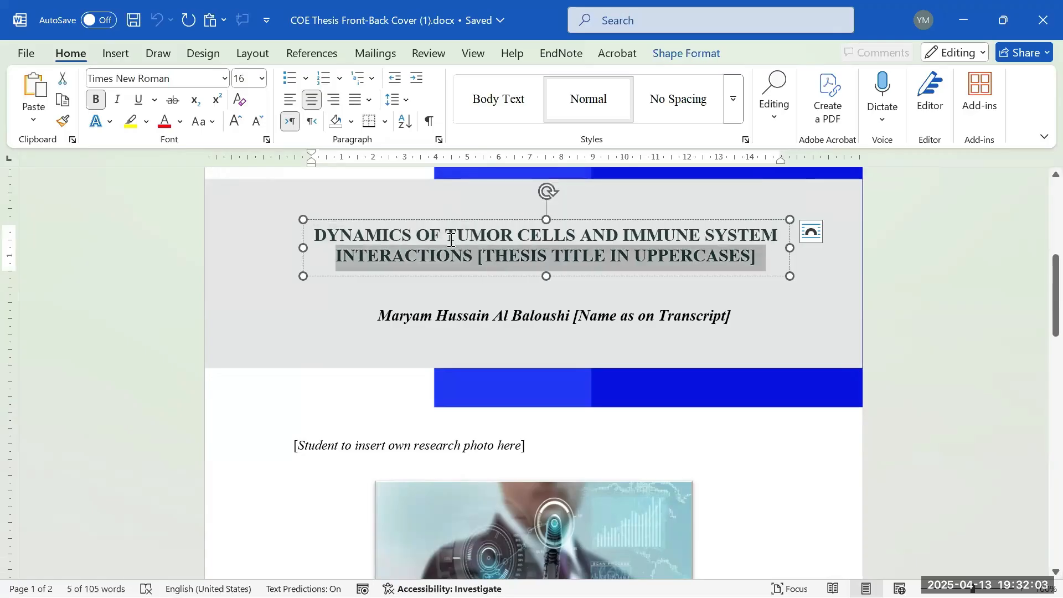
double_click(451, 239)
click(451, 239)
scroll(609, 267, up, 3)
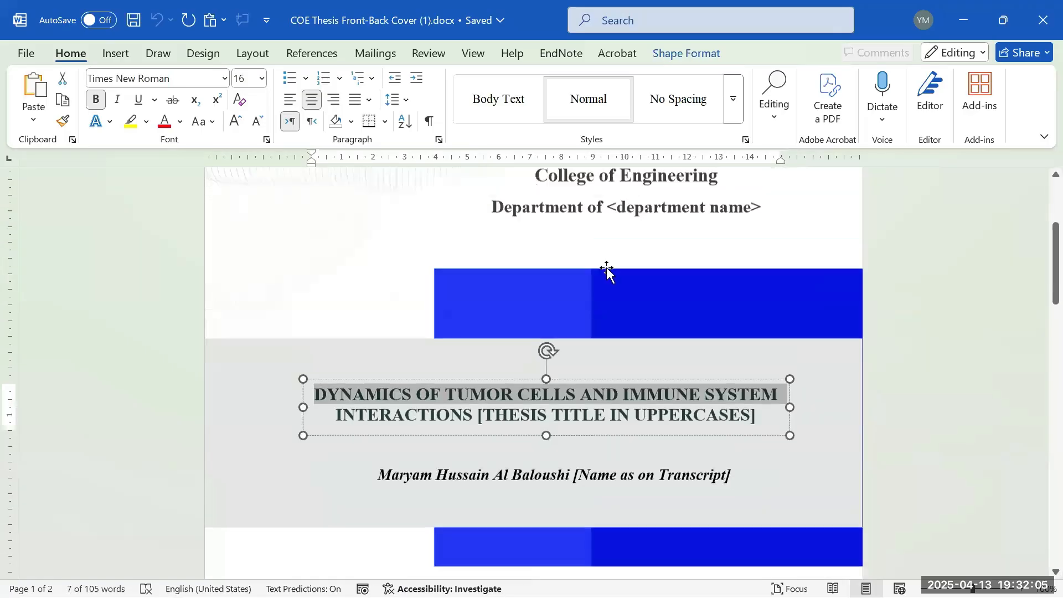
scroll(609, 267, down, 3)
double_click(678, 258)
drag(760, 258, 380, 234)
scroll(379, 235, up, 3)
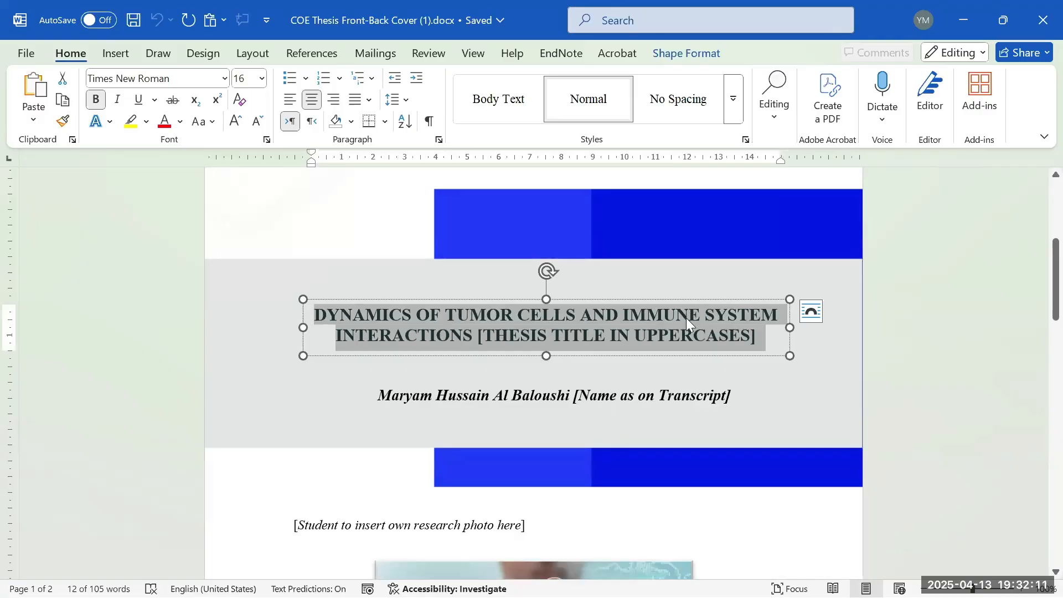
scroll(659, 332, down, 4)
scroll(669, 308, up, 3)
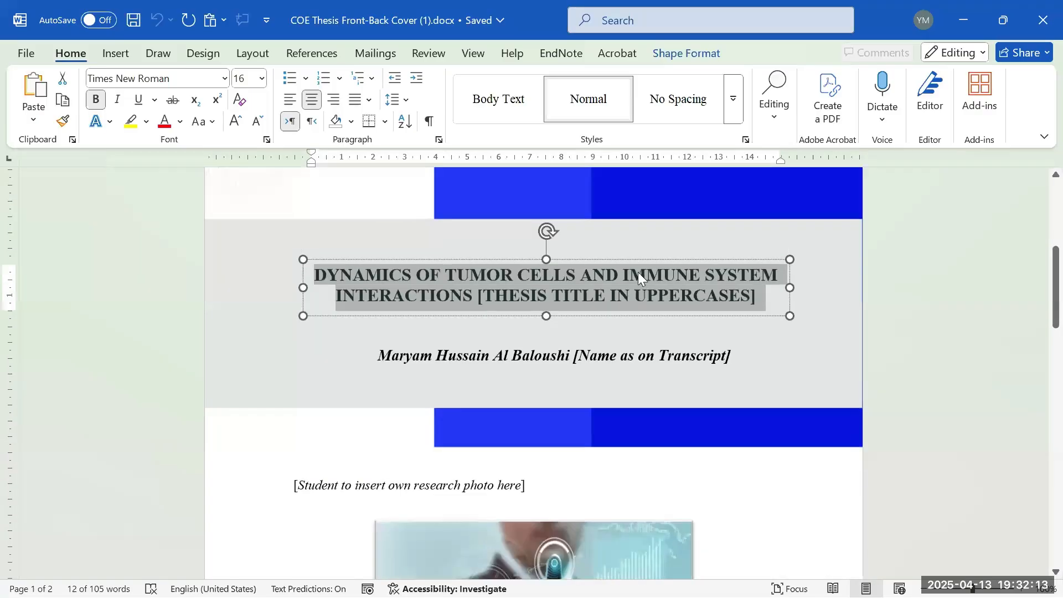
scroll(666, 302, up, 3)
scroll(709, 296, up, 4)
scroll(609, 312, down, 3)
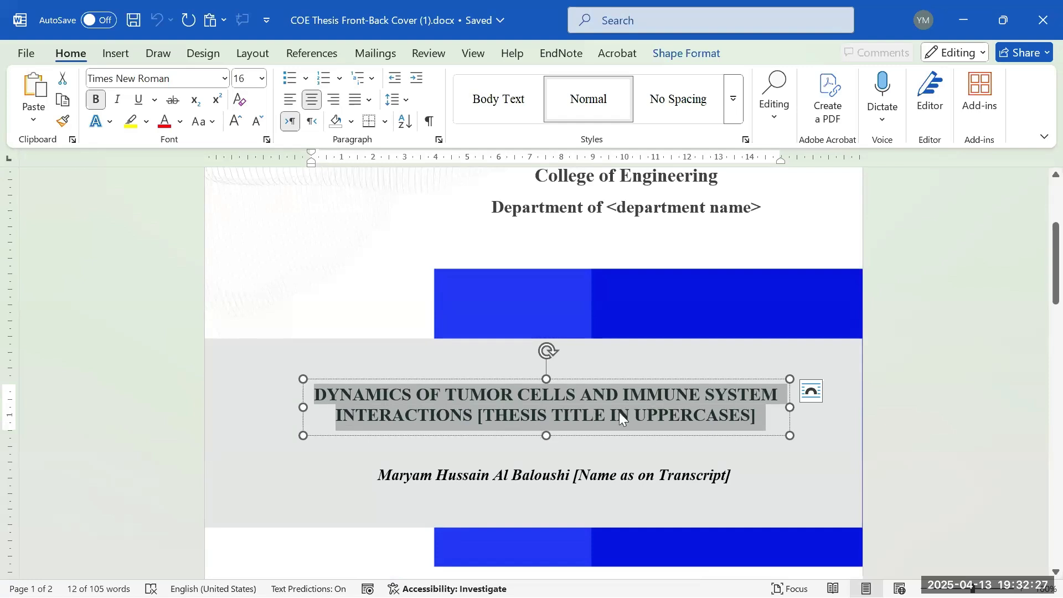
scroll(689, 407, down, 1)
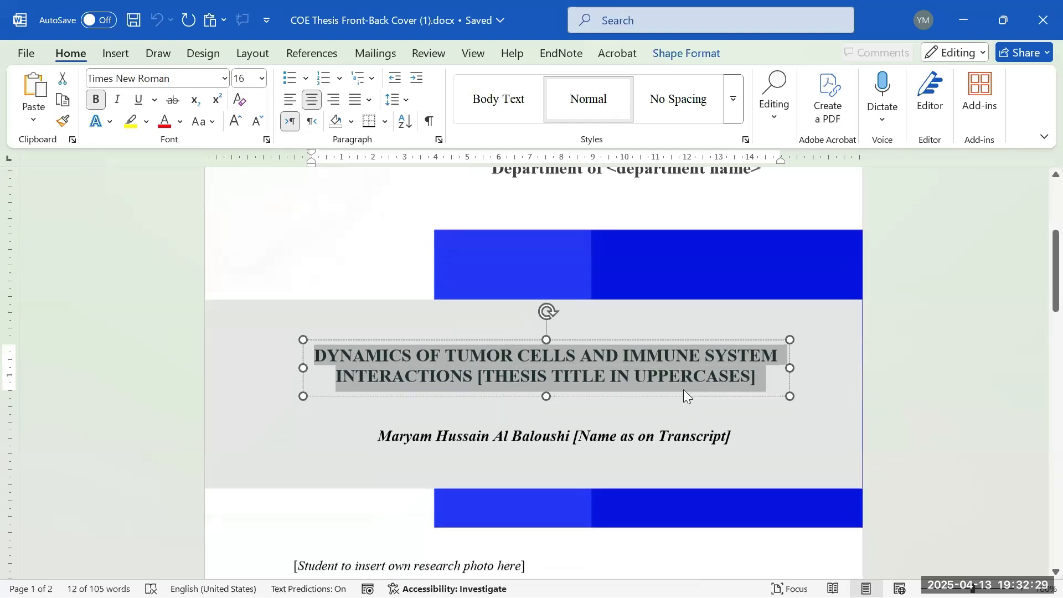
click(629, 376)
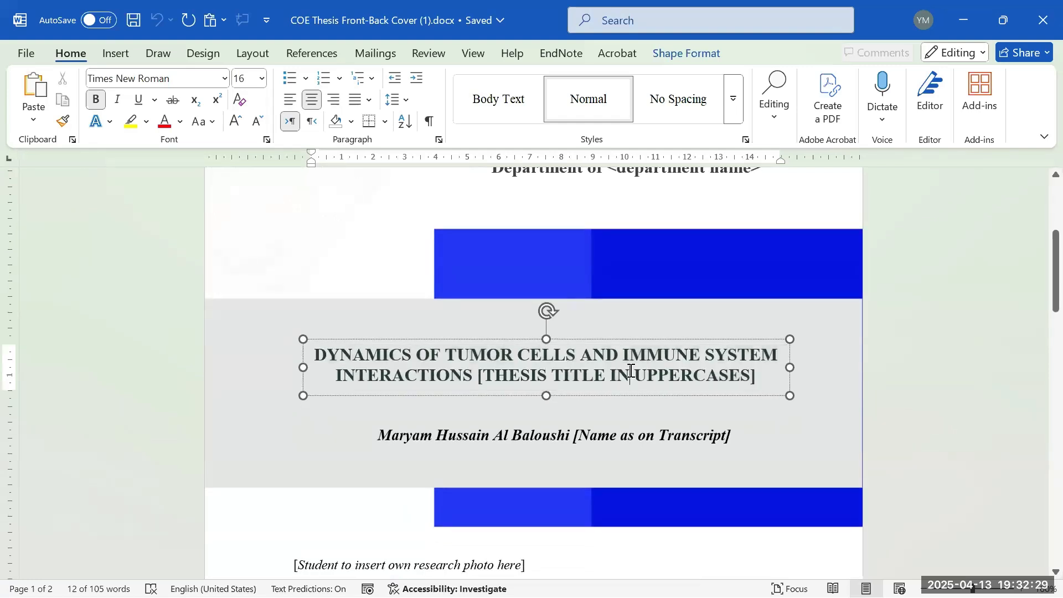
- Replace the title's first word DYNAMICS with 'dymaic'
double_click(317, 357)
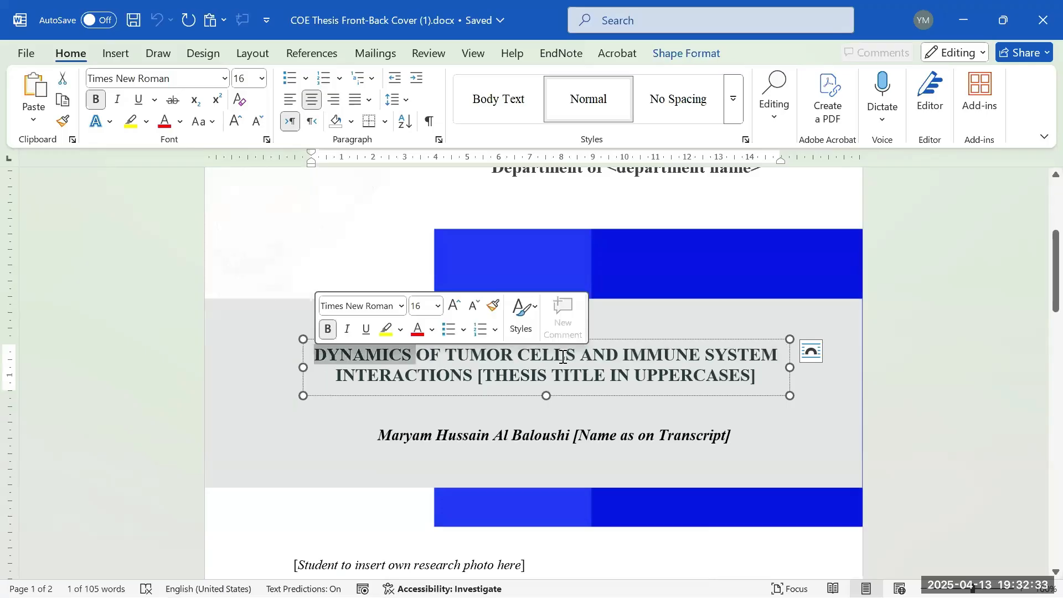
text(d)
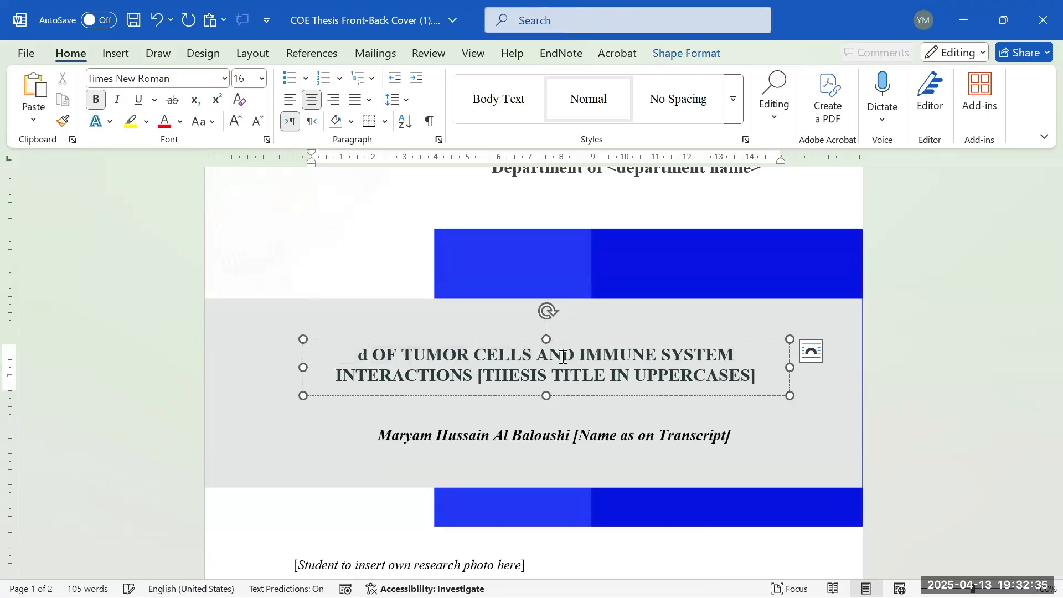
text(yma)
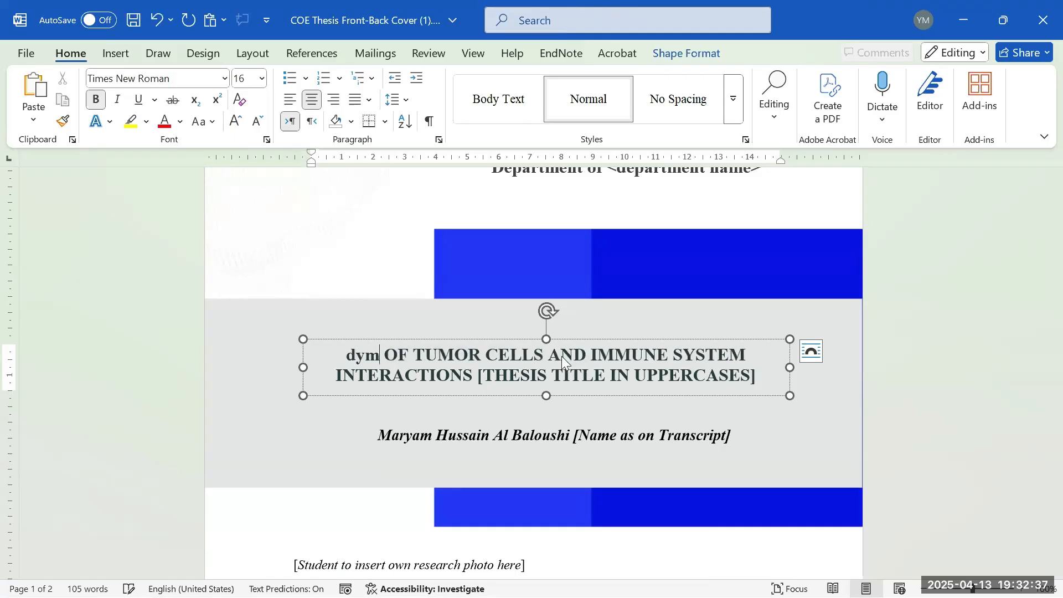
text(ic)
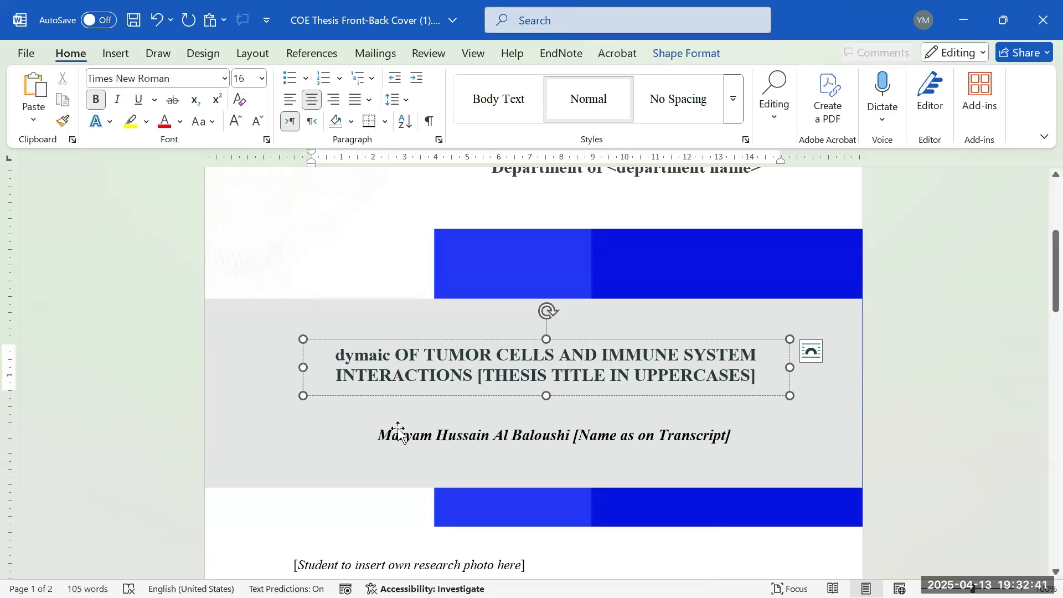
double_click(376, 357)
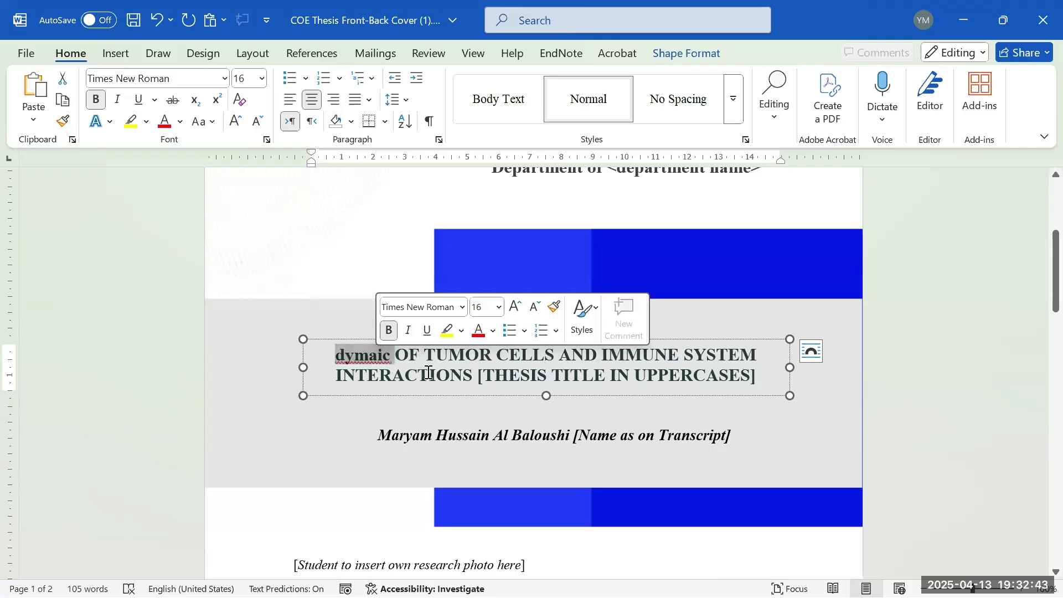
- Start a new comment, type and erase a short draft, then discard it without posting
click(116, 54)
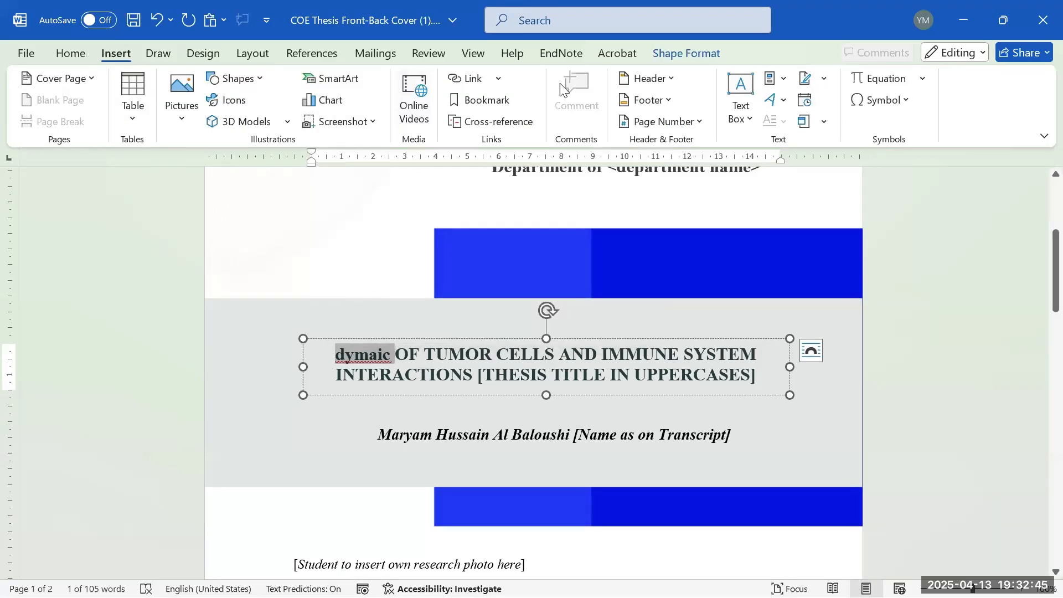
click(453, 428)
click(420, 334)
click(586, 119)
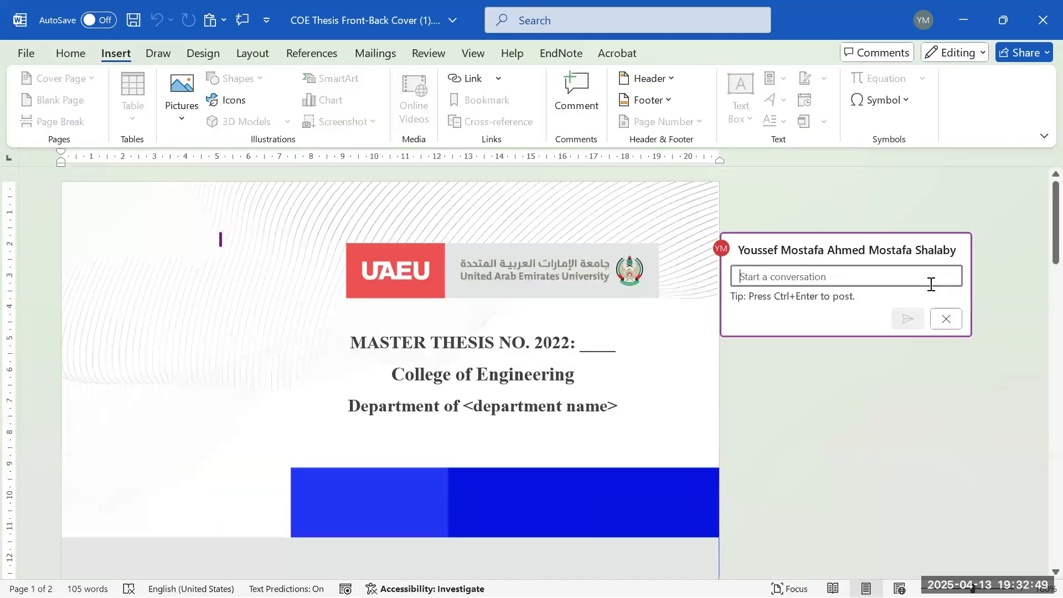
text(test)
key(BackSpace)
key(BackSpace)
key(BackSpace)
key(BackSpace)
text(ca)
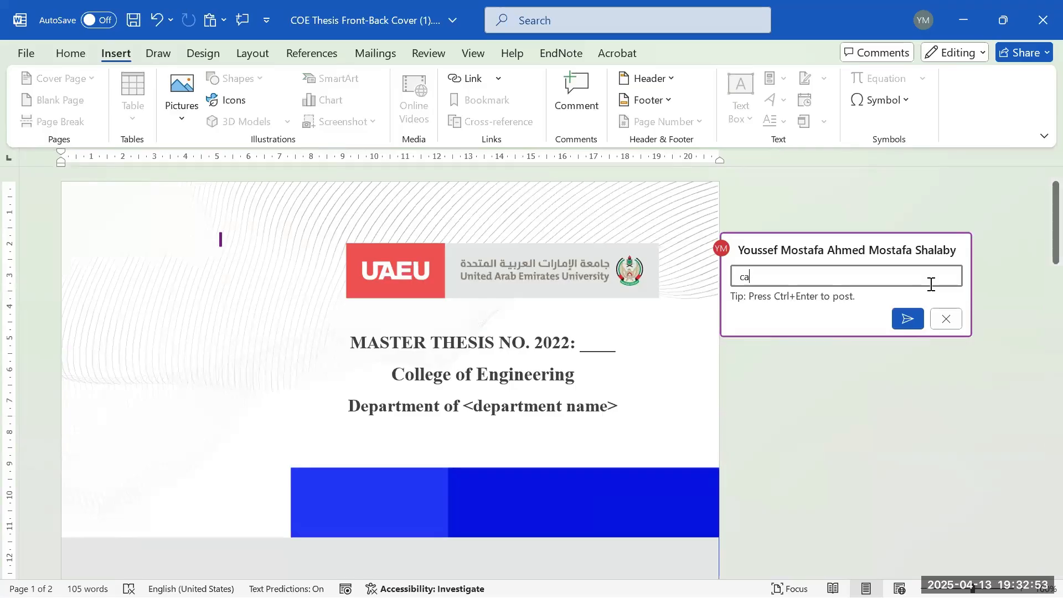
key(BackSpace)
click(946, 319)
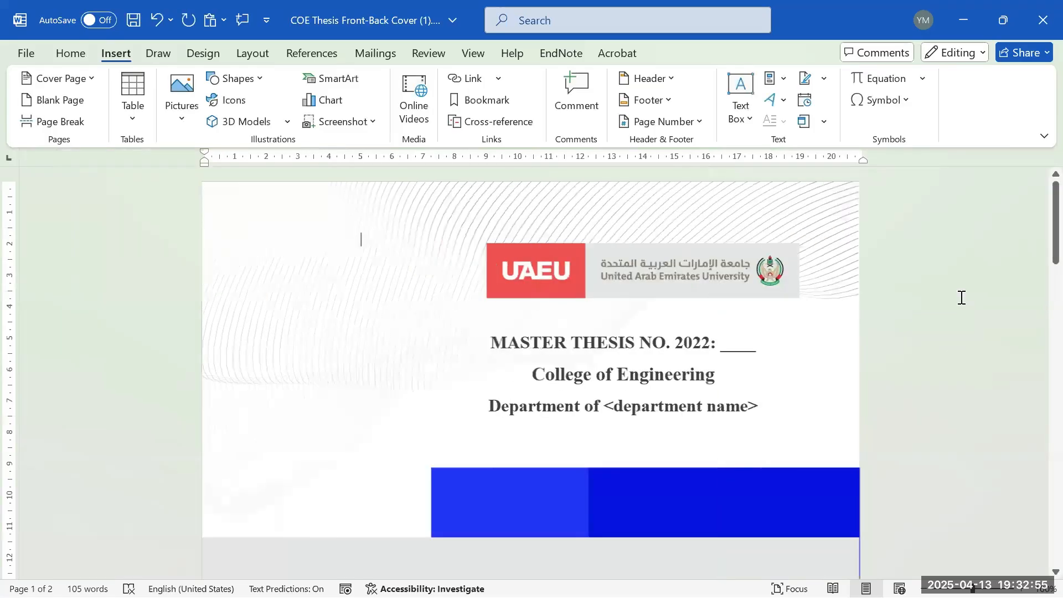
scroll(747, 309, down, 7)
scroll(726, 306, up, 3)
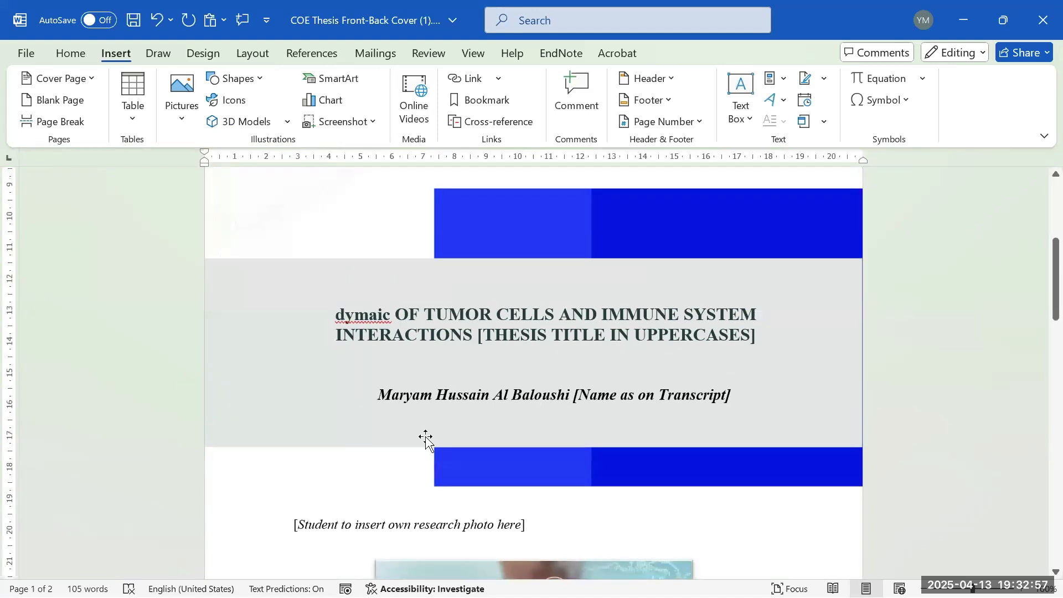
triple_click(429, 406)
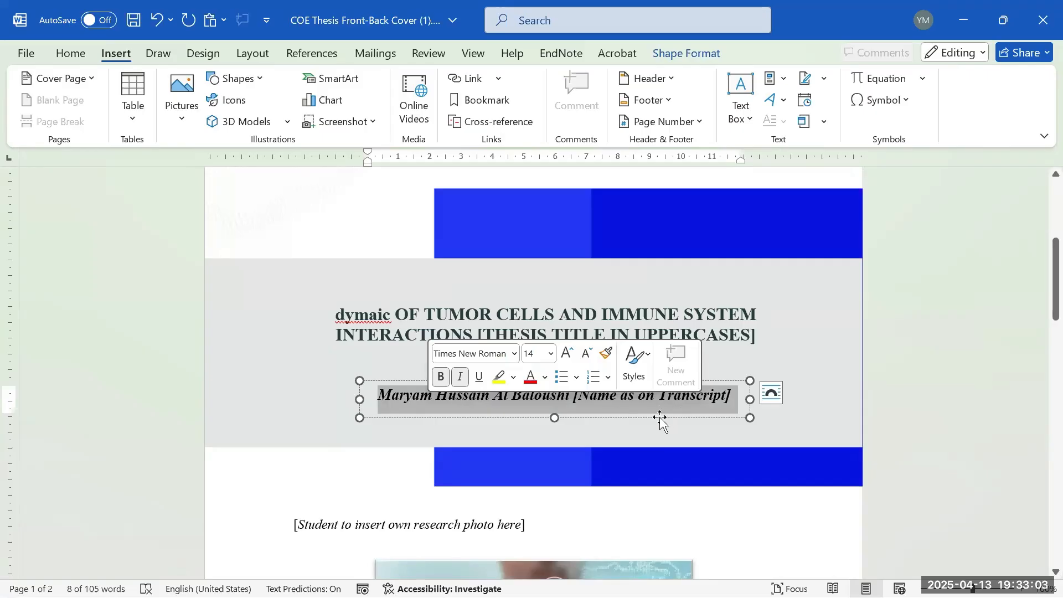
scroll(662, 422, down, 3)
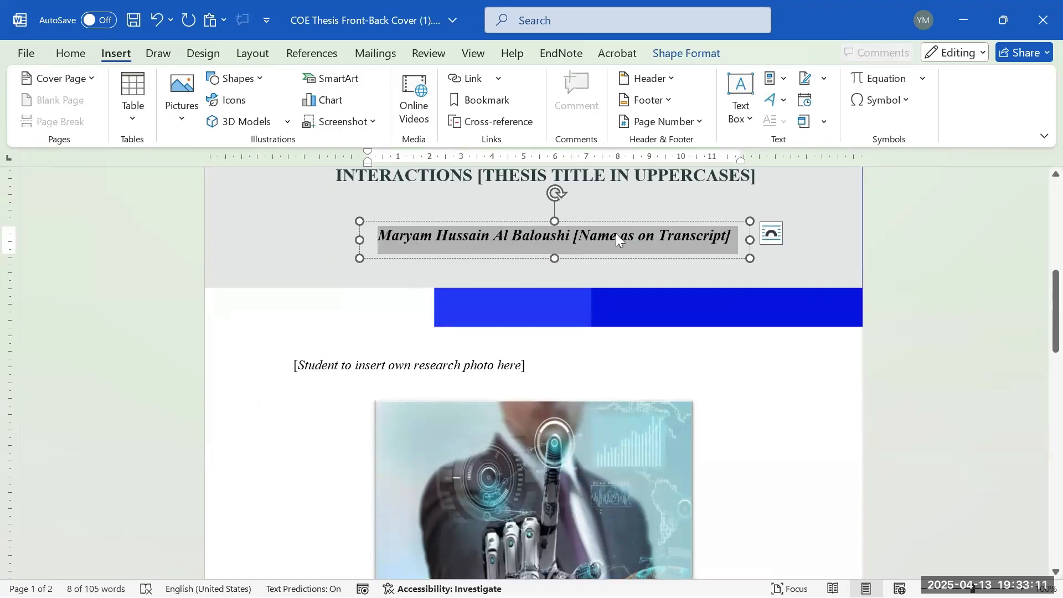
scroll(545, 259, up, 2)
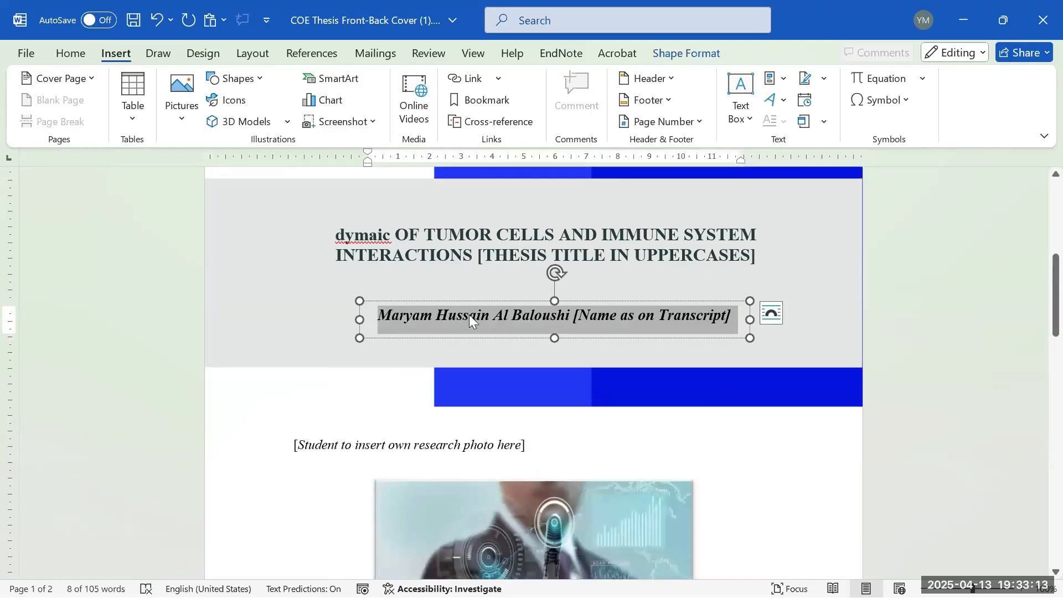
click(465, 233)
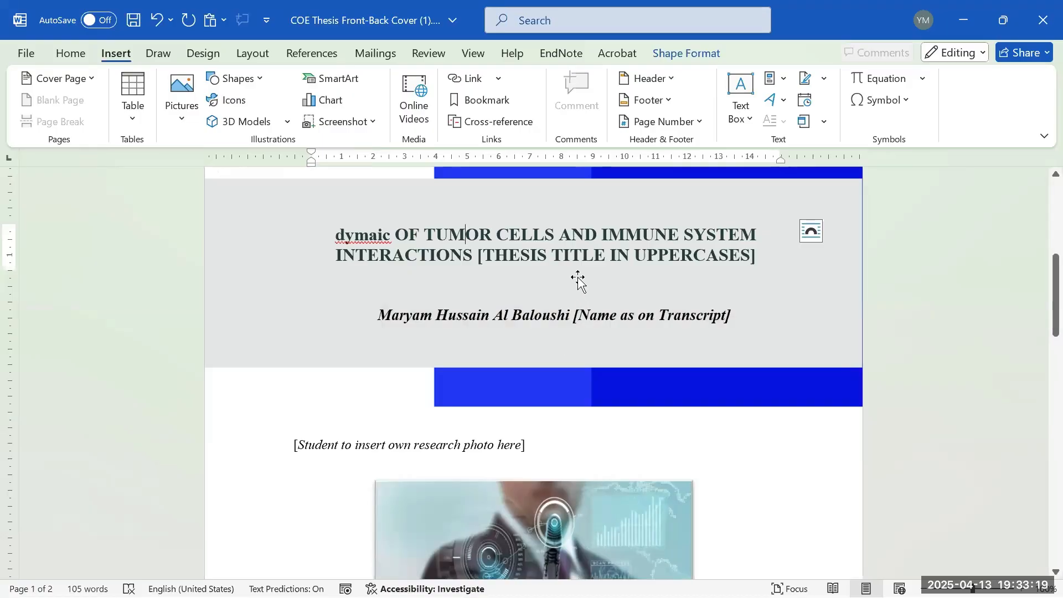
scroll(578, 283, down, 4)
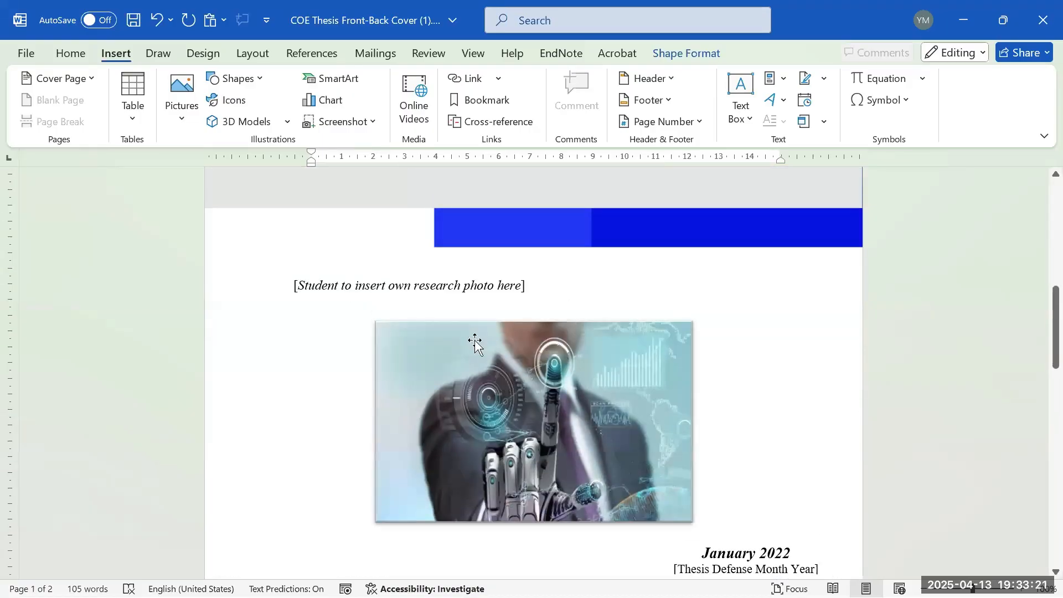
scroll(484, 310, down, 1)
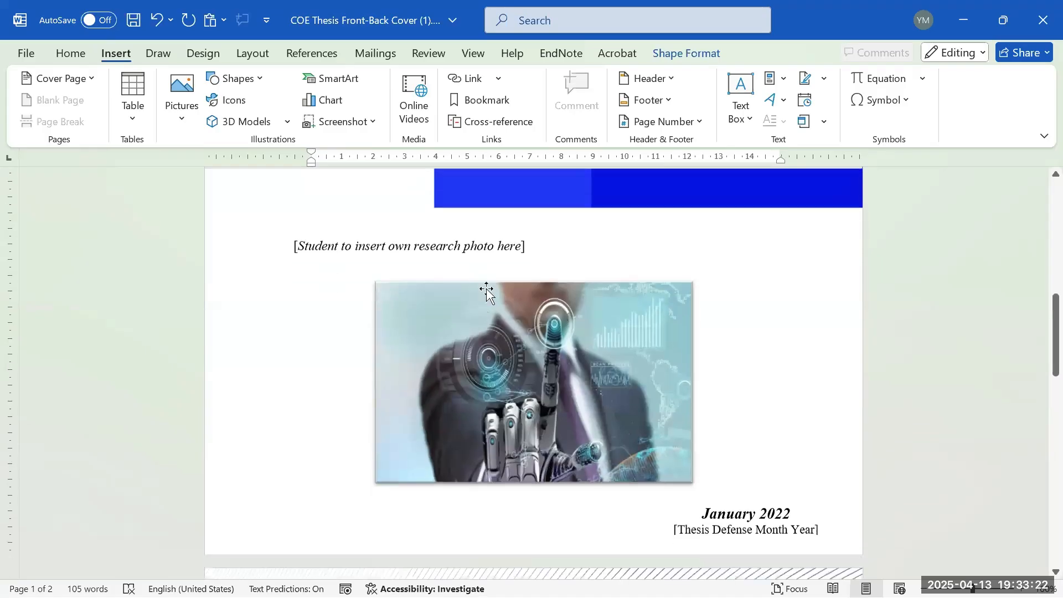
- Delete the research-photo placeholder caption box from the cover
double_click(486, 247)
click(473, 233)
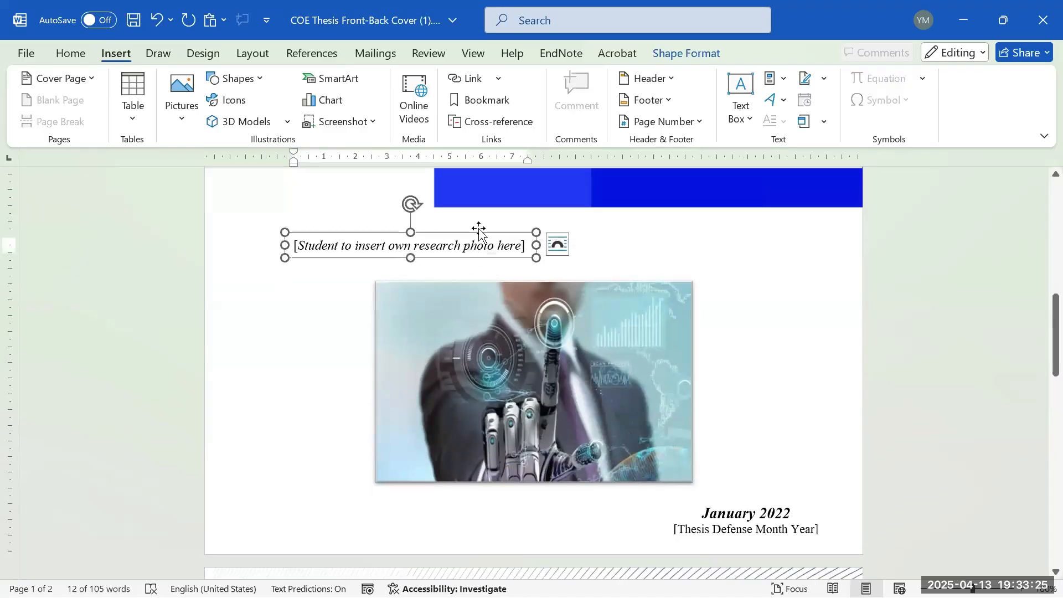
key(Delete)
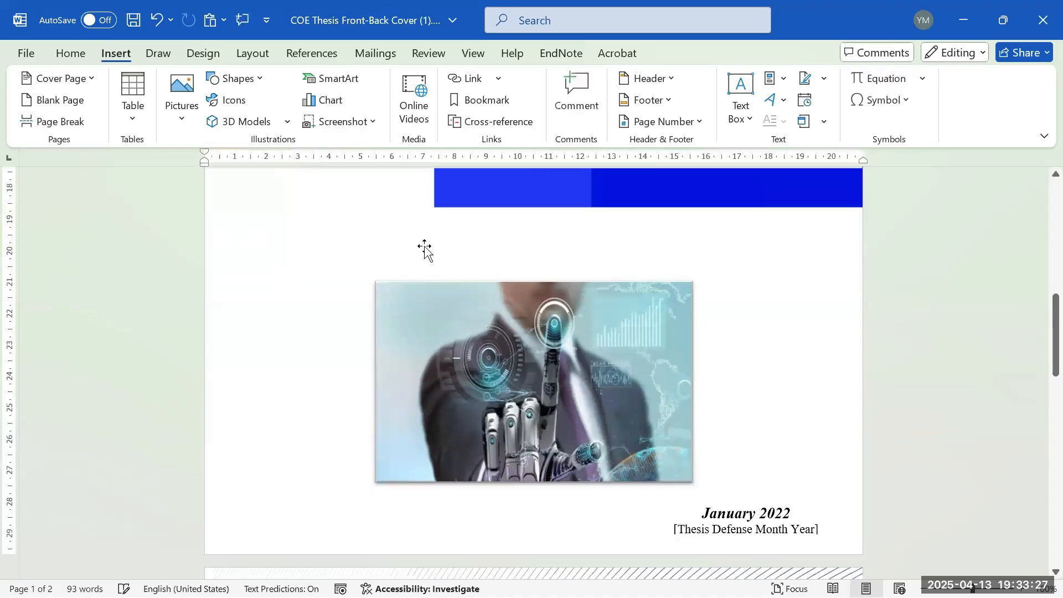
click(641, 368)
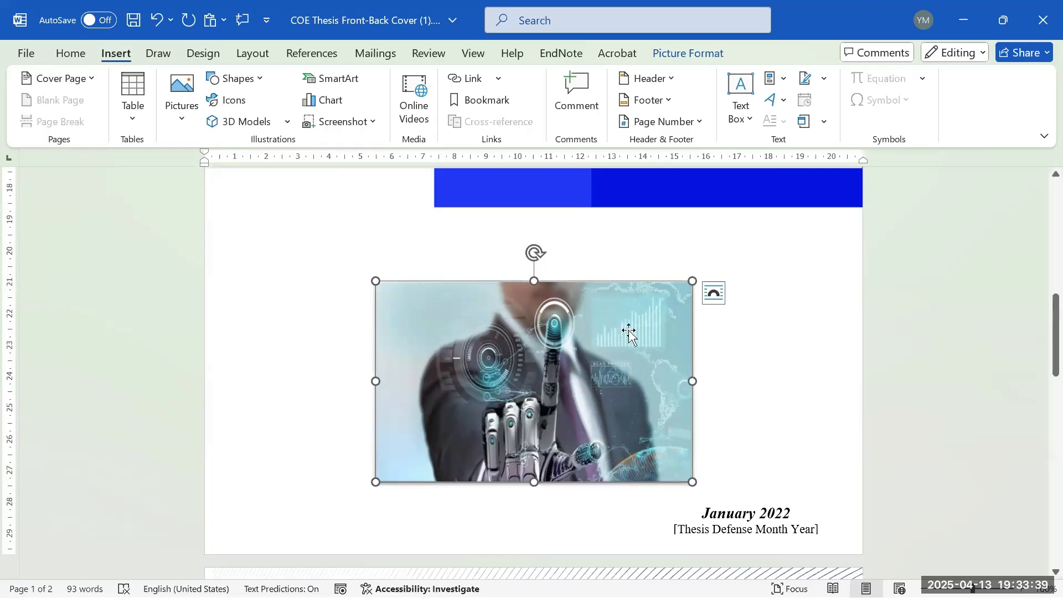
- Insert '12th of' before January 2022 in the cover date box
scroll(626, 330, down, 3)
click(742, 353)
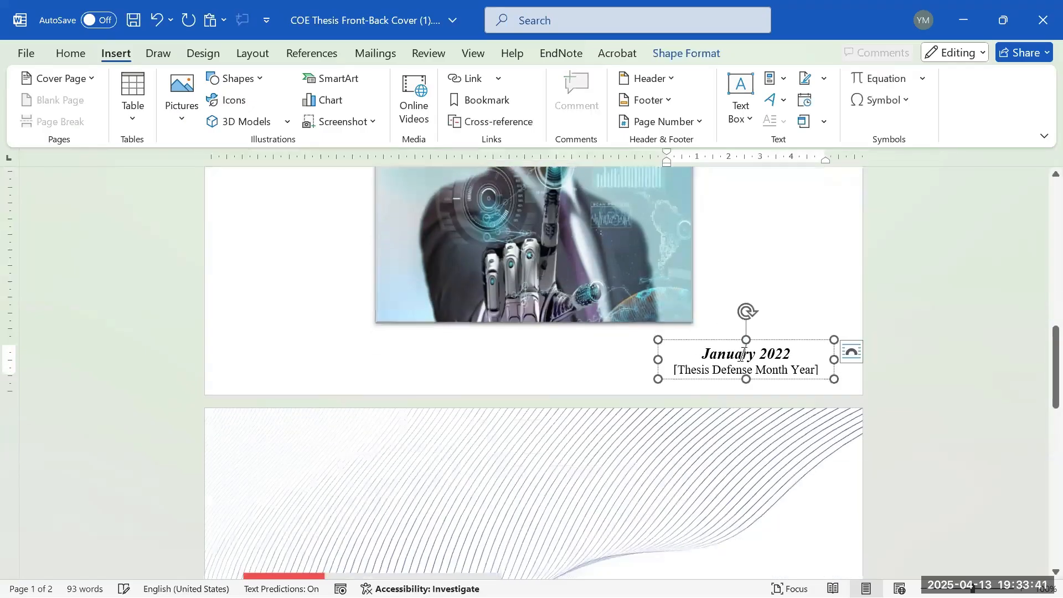
drag(742, 352, 673, 365)
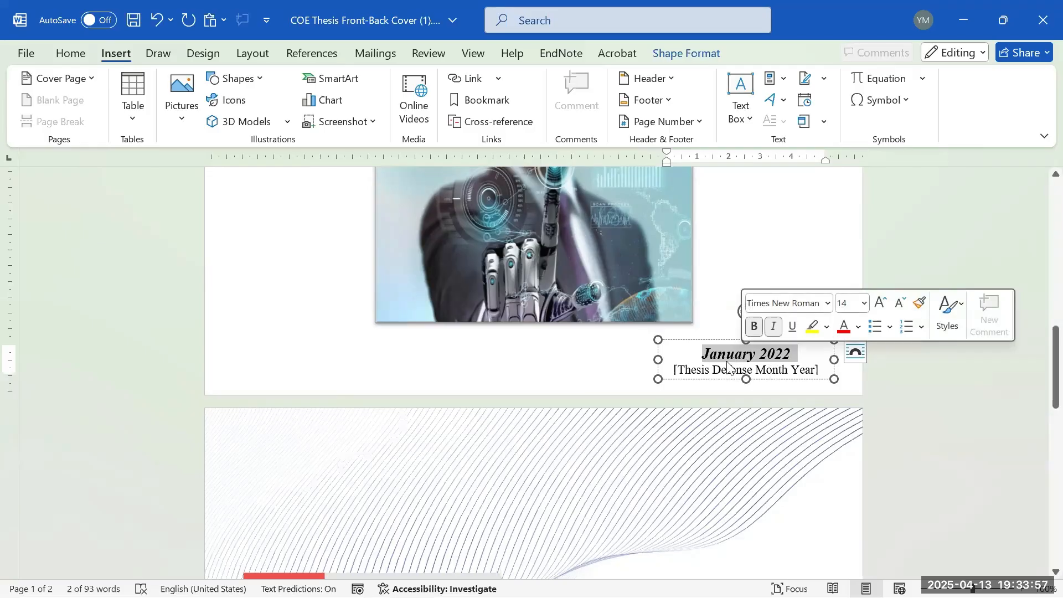
click(702, 359)
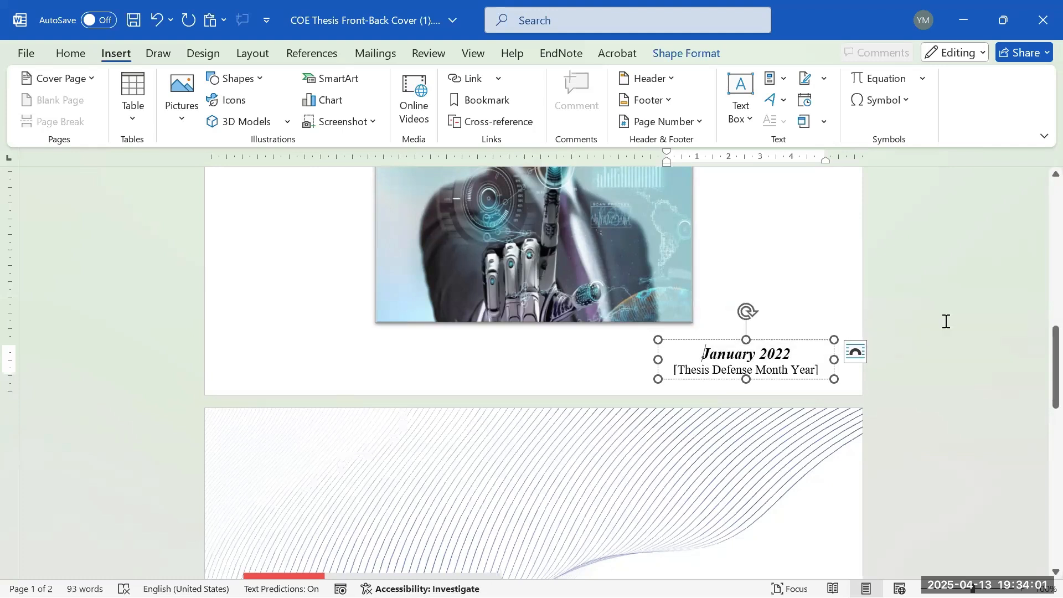
text(12th )
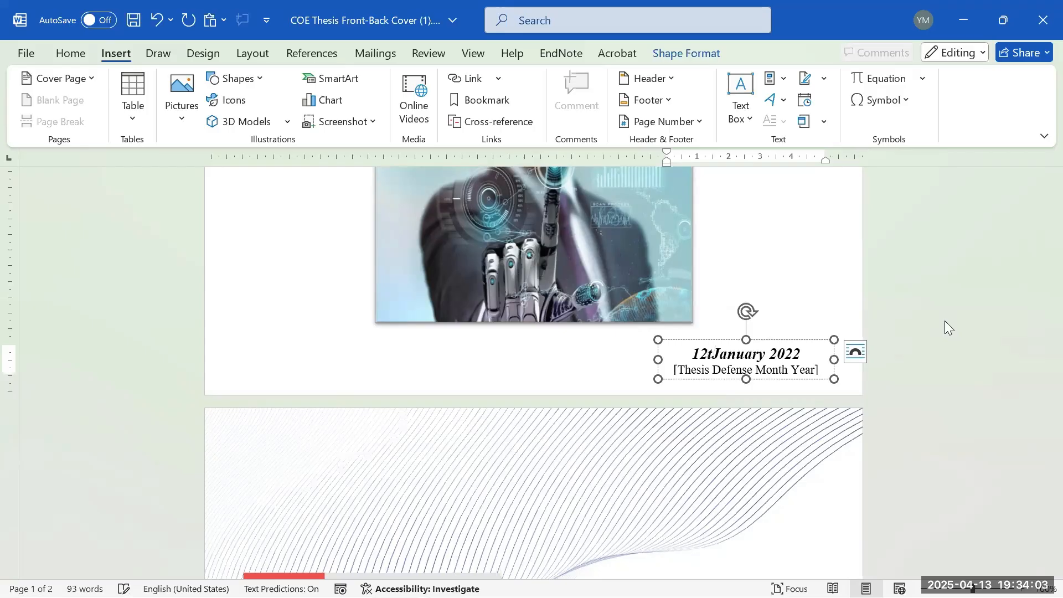
text(of)
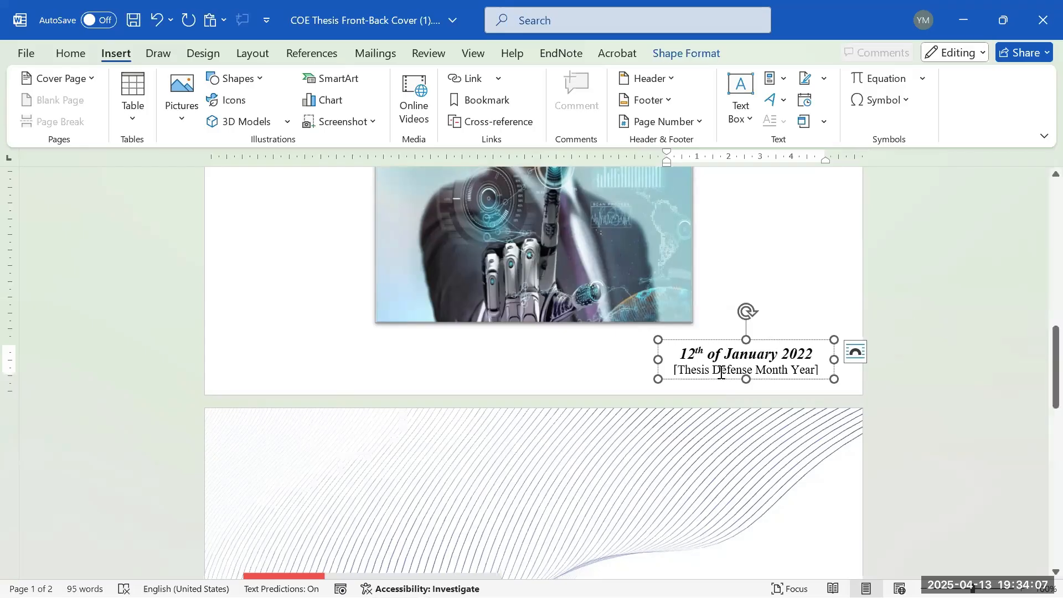
drag(730, 352, 679, 352)
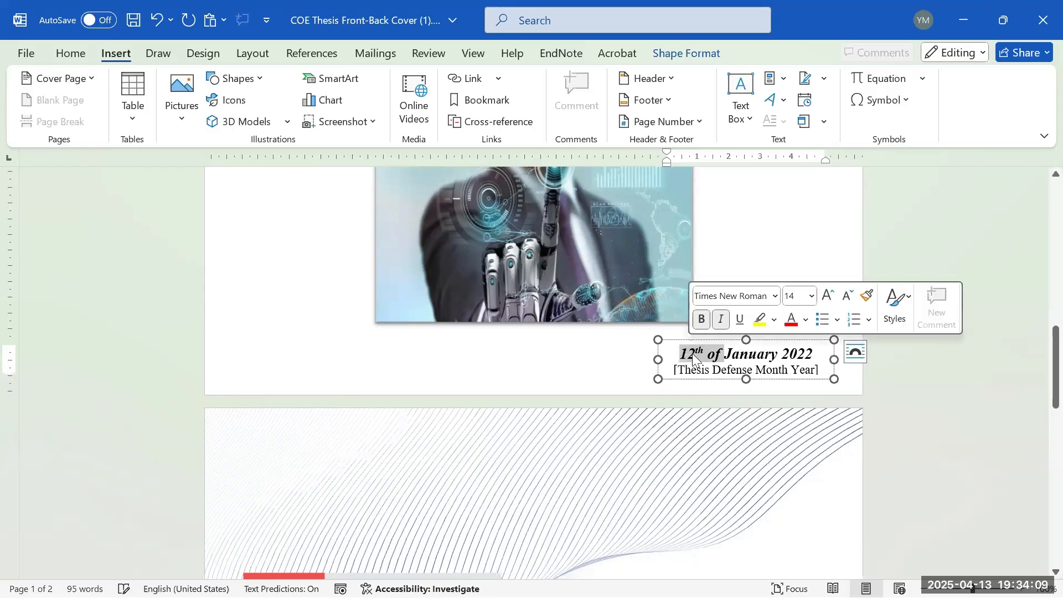
- Remove the selected '12th of' text, then scroll to the back cover's UAEU THESIS NO. 2022:XX, description and bio
key(BackSpace)
scroll(736, 412, down, 3)
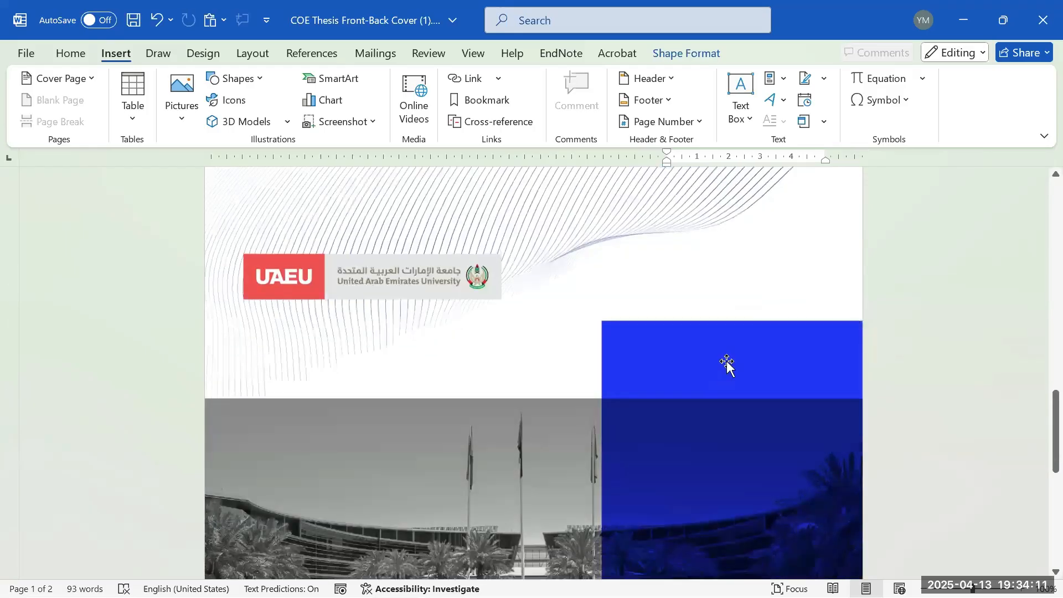
scroll(726, 364, up, 4)
scroll(719, 388, down, 8)
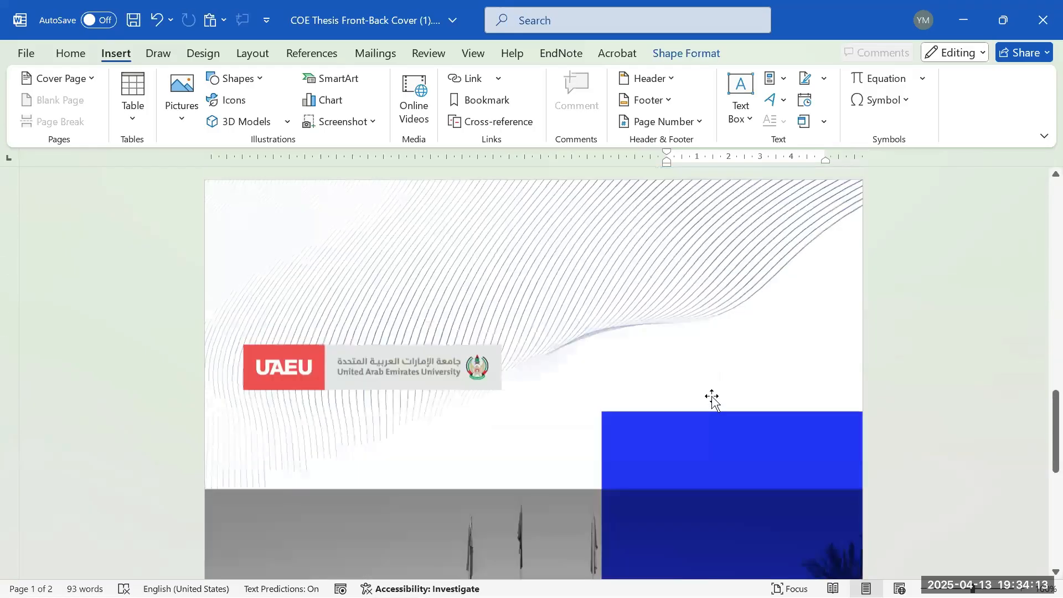
scroll(731, 379, up, 1)
scroll(723, 377, up, 15)
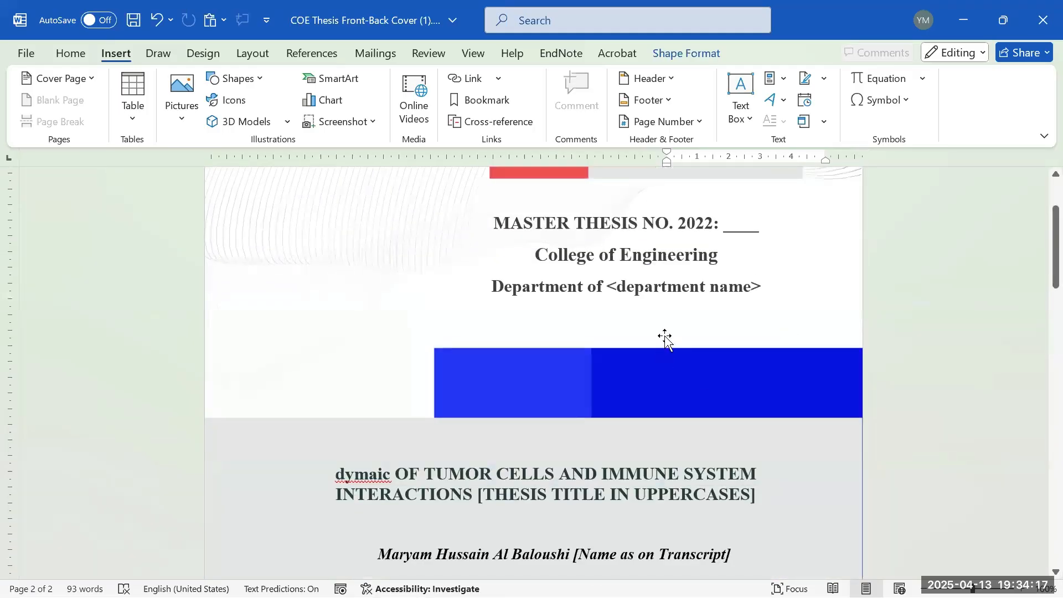
scroll(676, 322, down, 1)
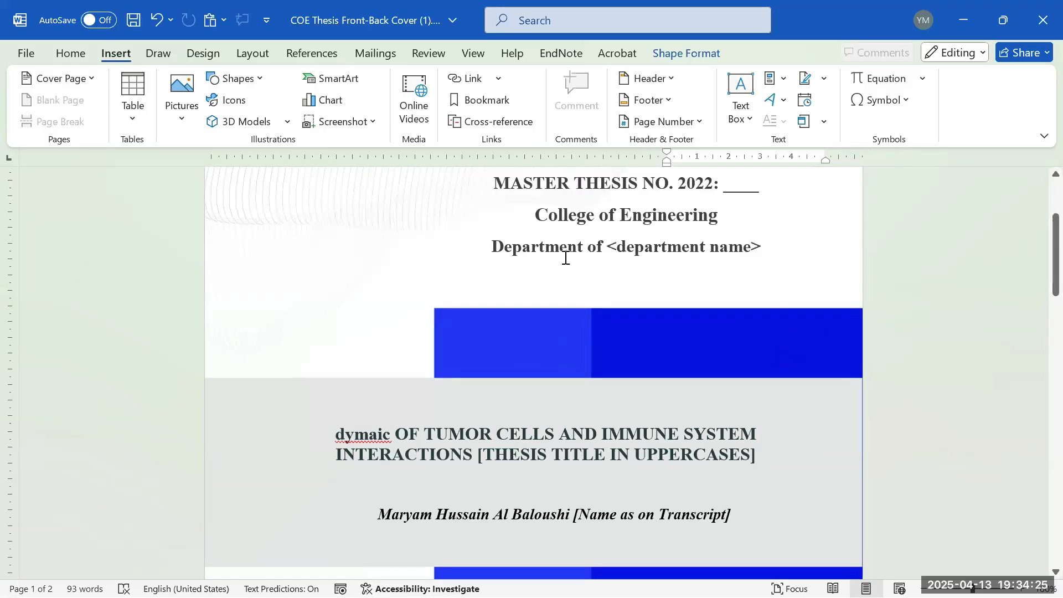
scroll(501, 332, down, 3)
scroll(621, 285, down, 2)
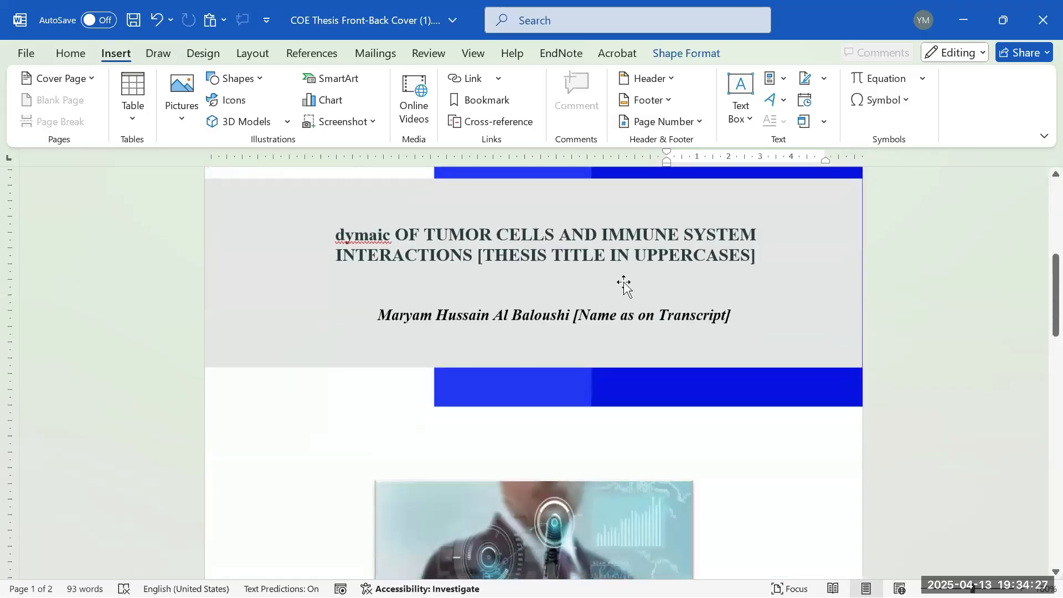
scroll(637, 290, down, 7)
scroll(648, 282, up, 11)
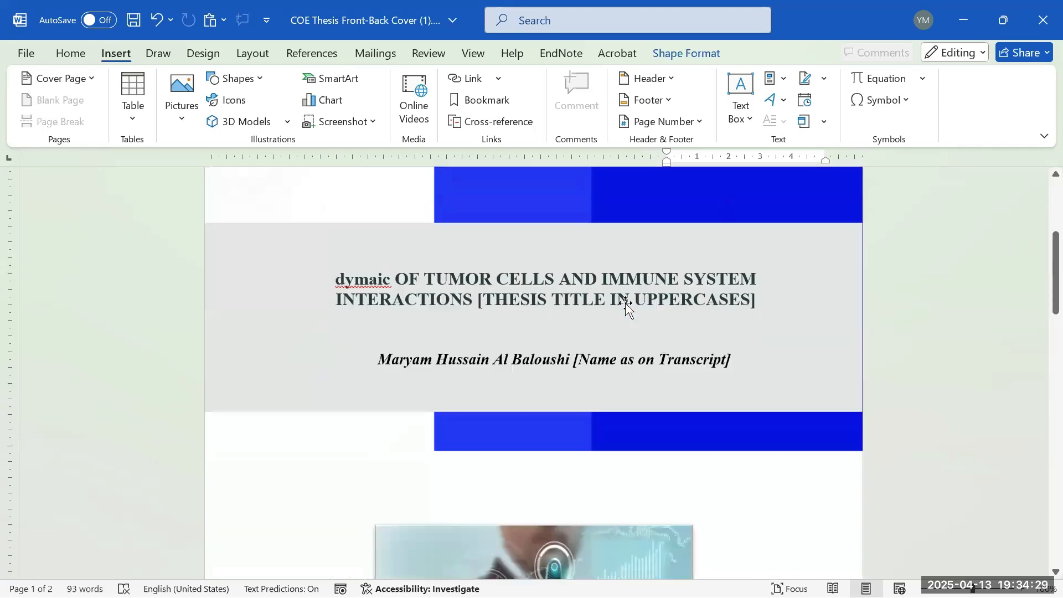
scroll(599, 340, up, 2)
scroll(599, 340, up, 1)
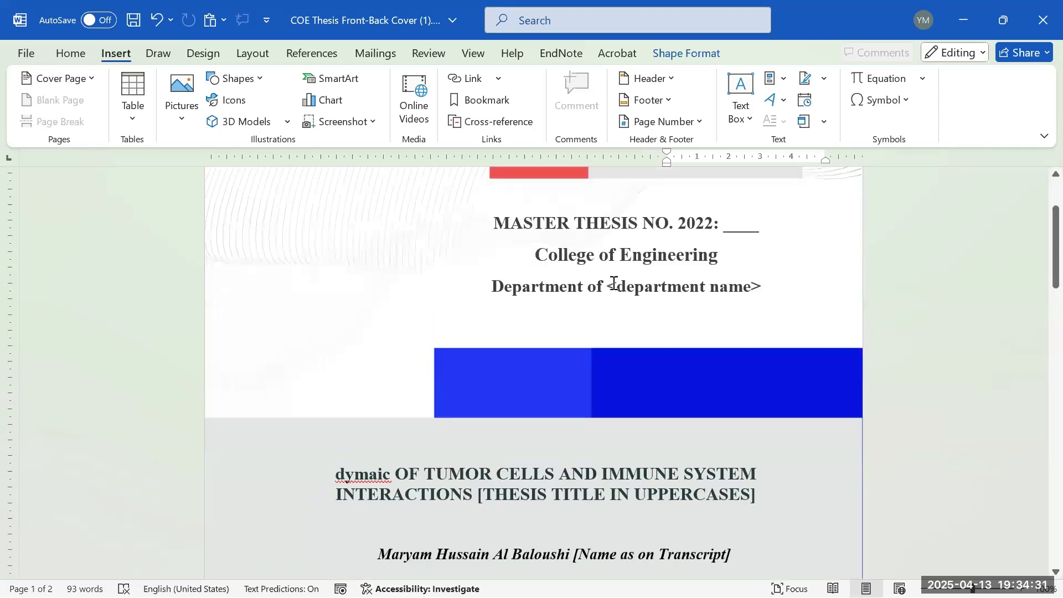
scroll(700, 335, down, 20)
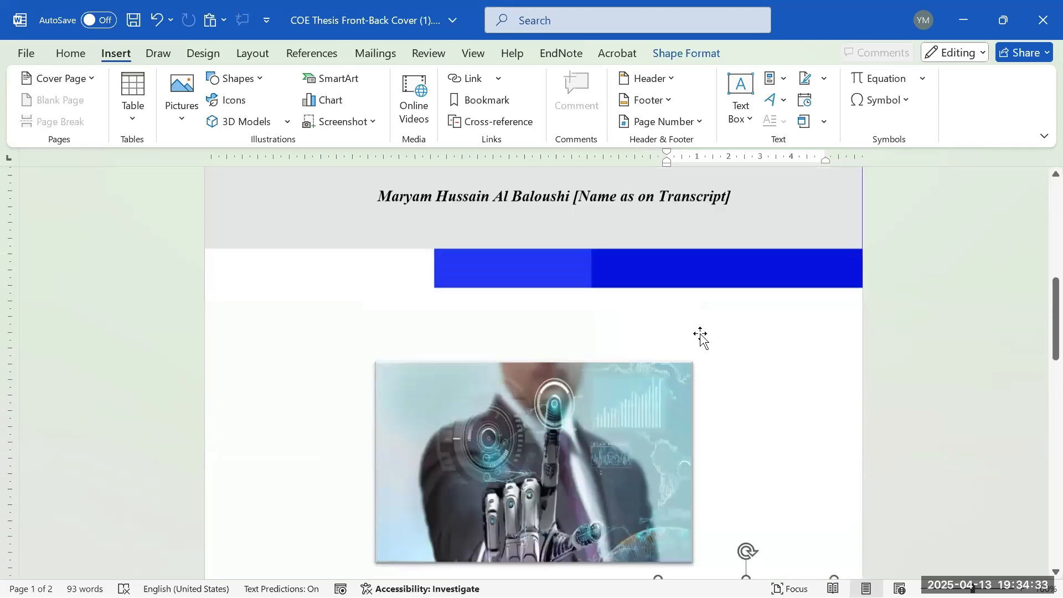
scroll(678, 359, down, 9)
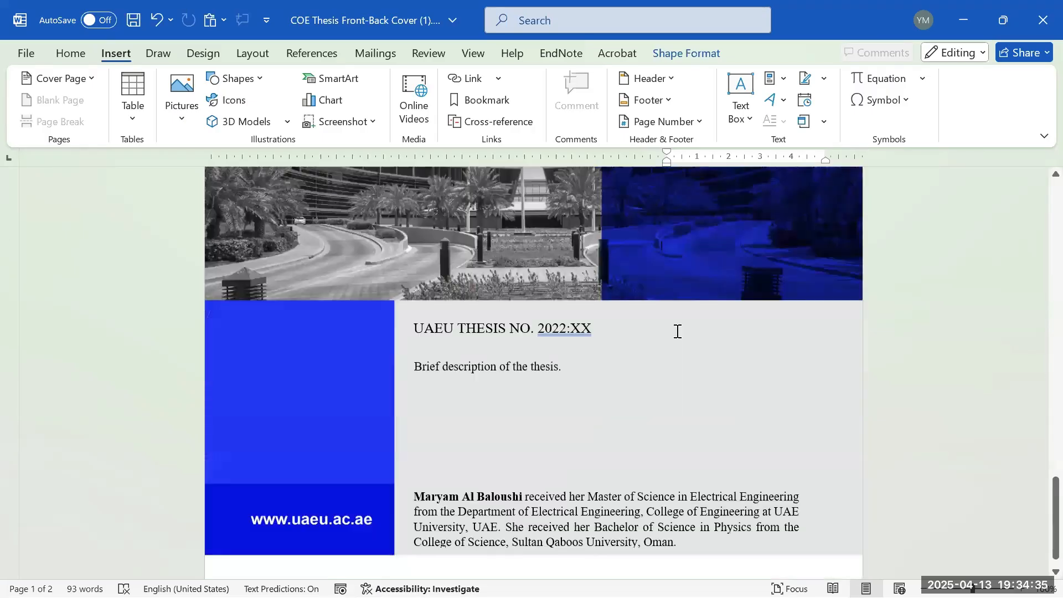
scroll(668, 315, up, 2)
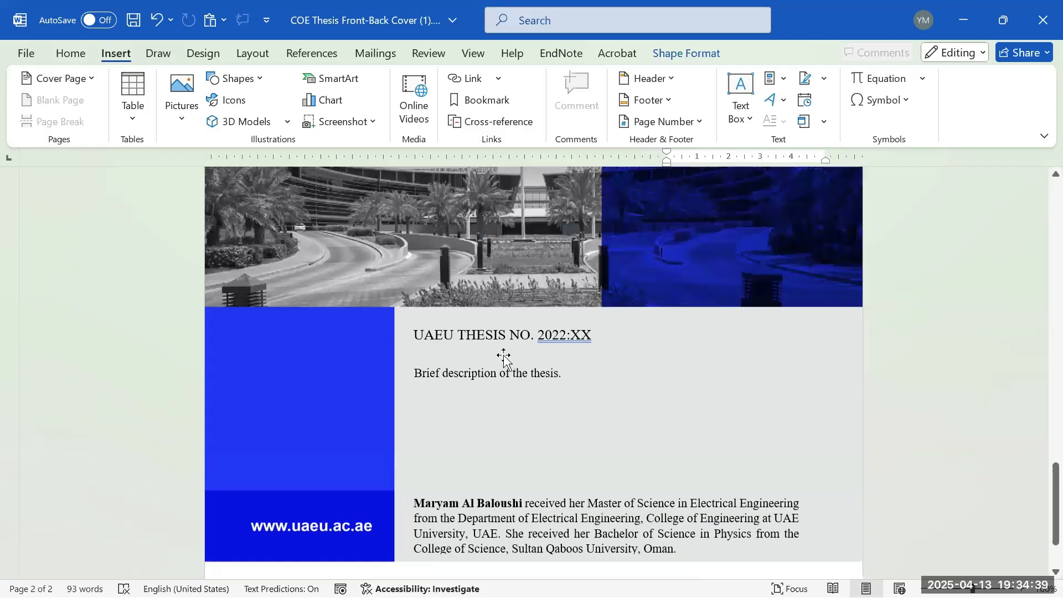
click(541, 335)
double_click(553, 335)
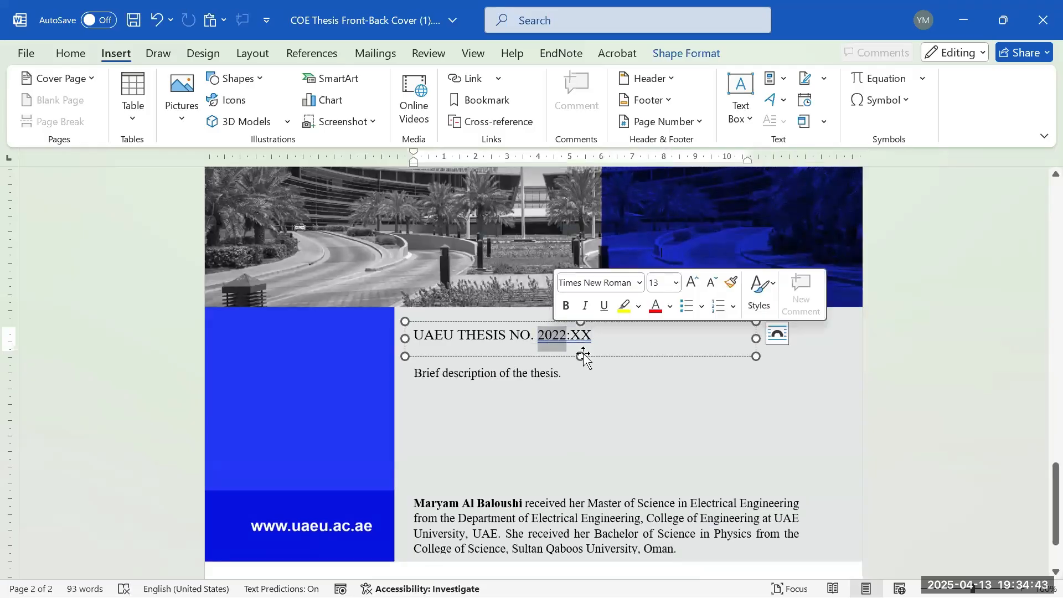
drag(592, 332, 572, 337)
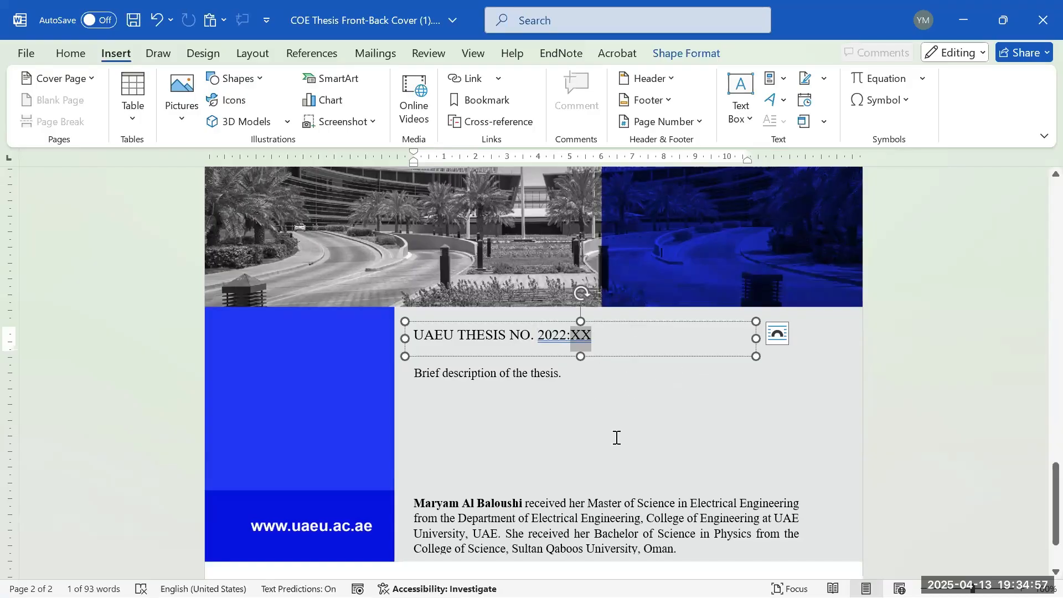
click(563, 389)
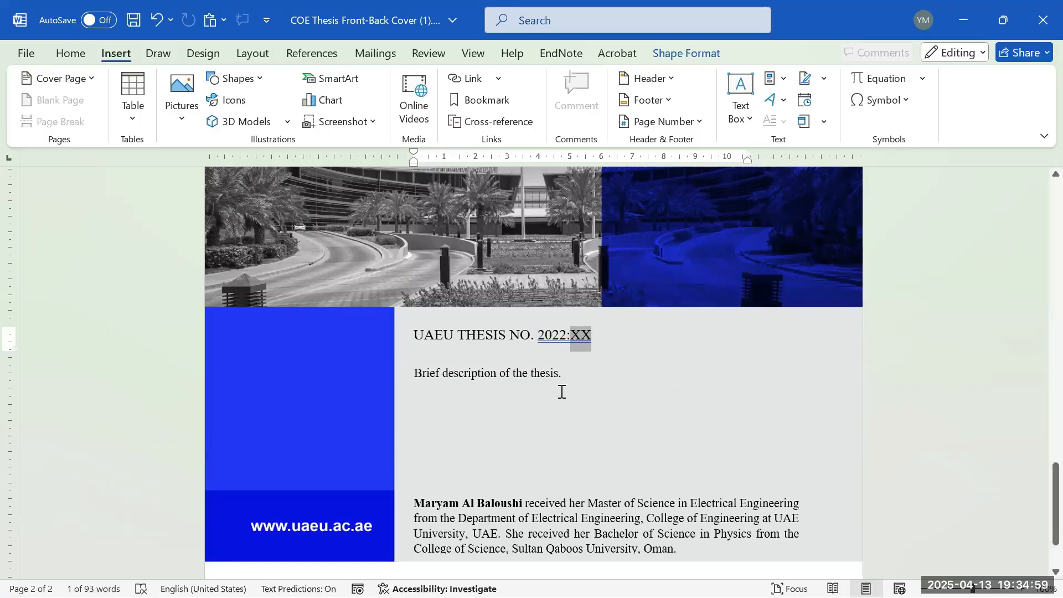
triple_click(473, 372)
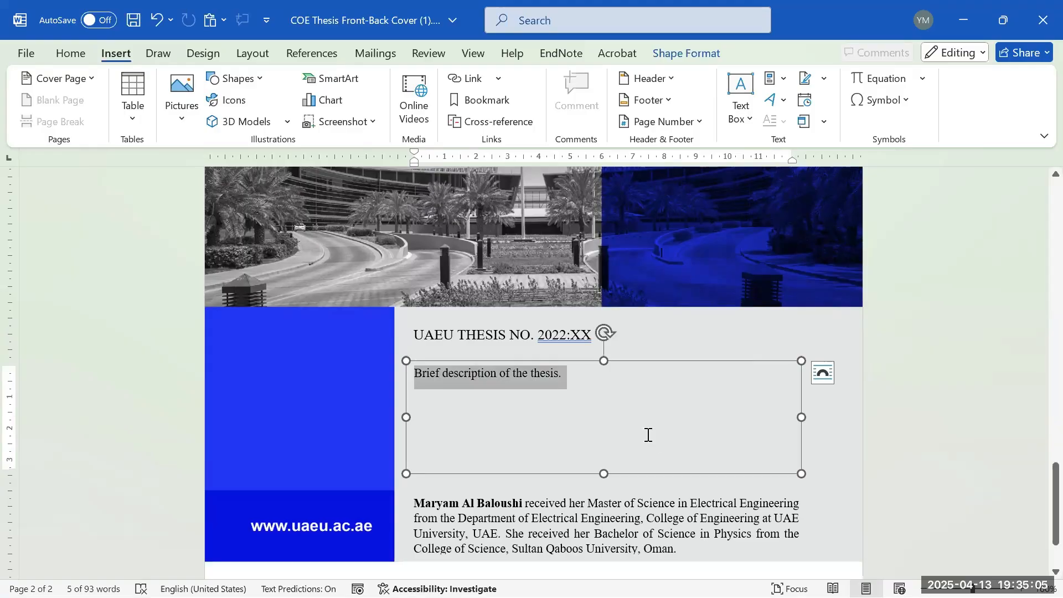
scroll(652, 424, down, 3)
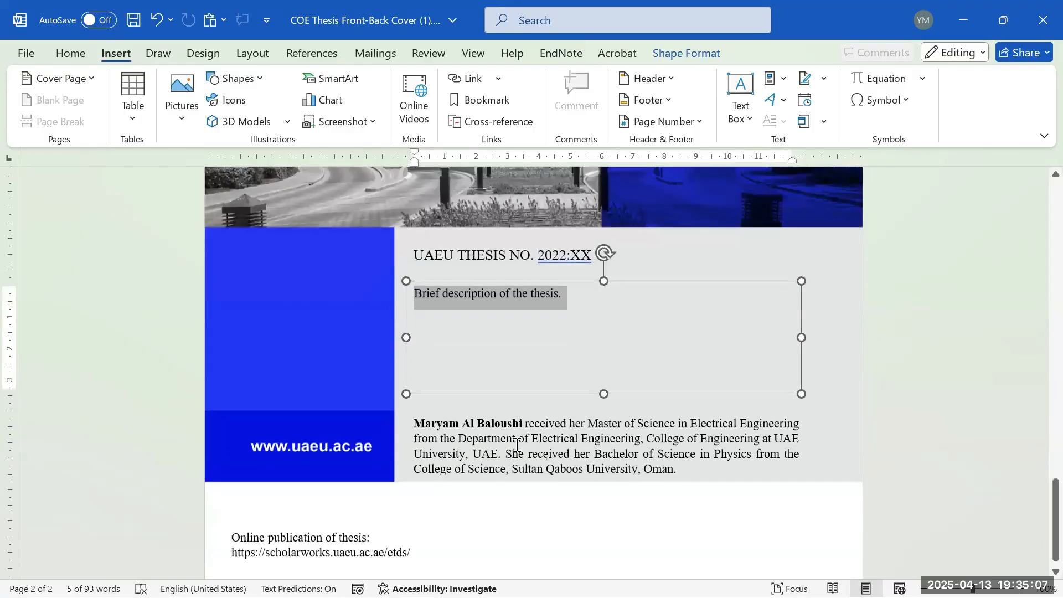
click(516, 443)
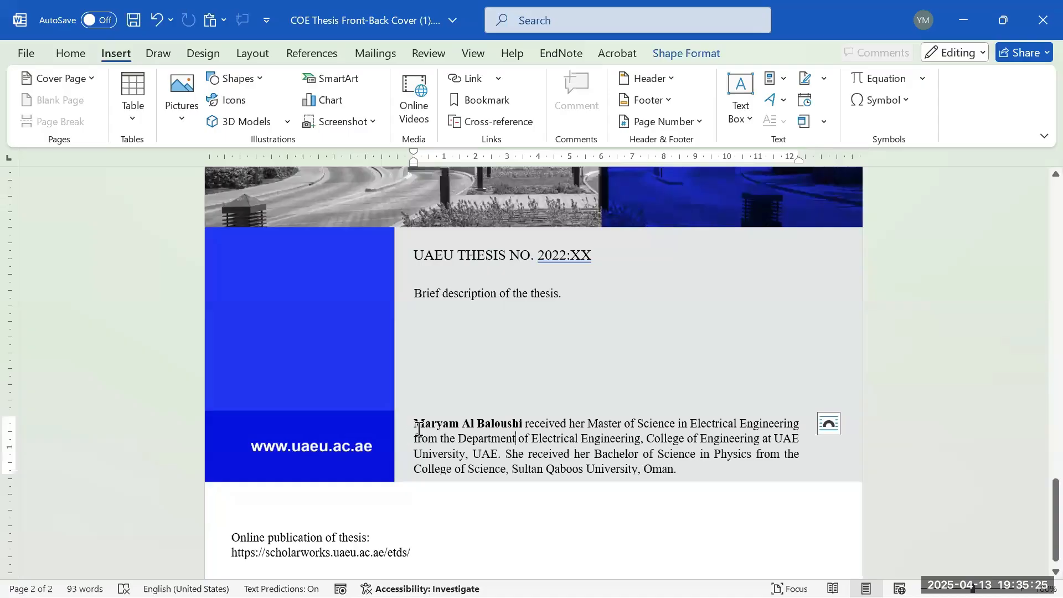
drag(421, 423, 524, 424)
click(521, 442)
mouse_move(775, 439)
mouse_down()
mouse_move(766, 454)
mouse_move(782, 452)
mouse_up()
click(774, 447)
click(820, 442)
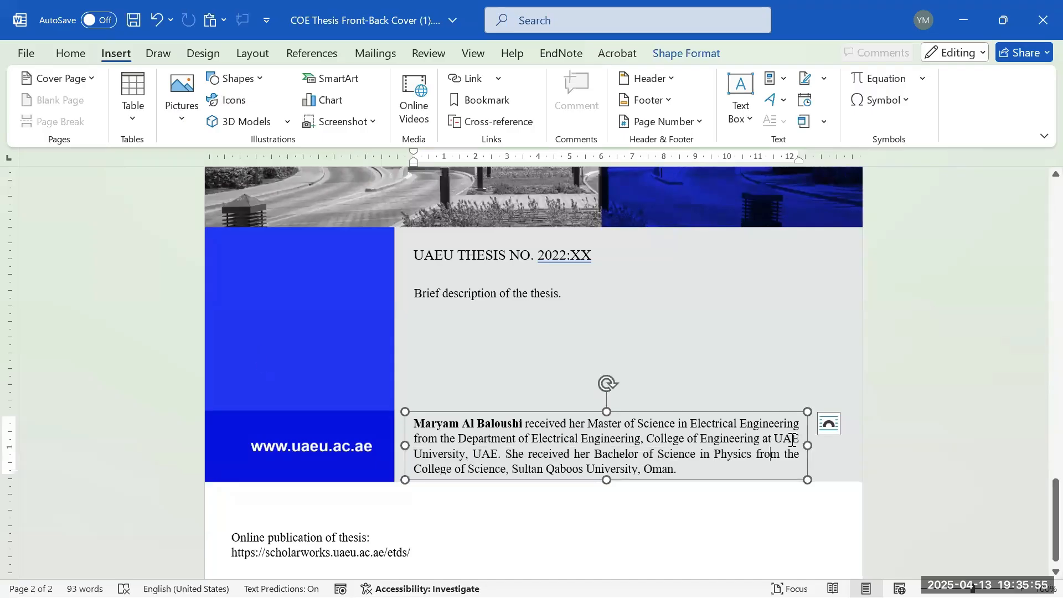
- Overwrite 'at UAE University' in the author bio with 'United Arab Emirates University'
drag(772, 440, 467, 456)
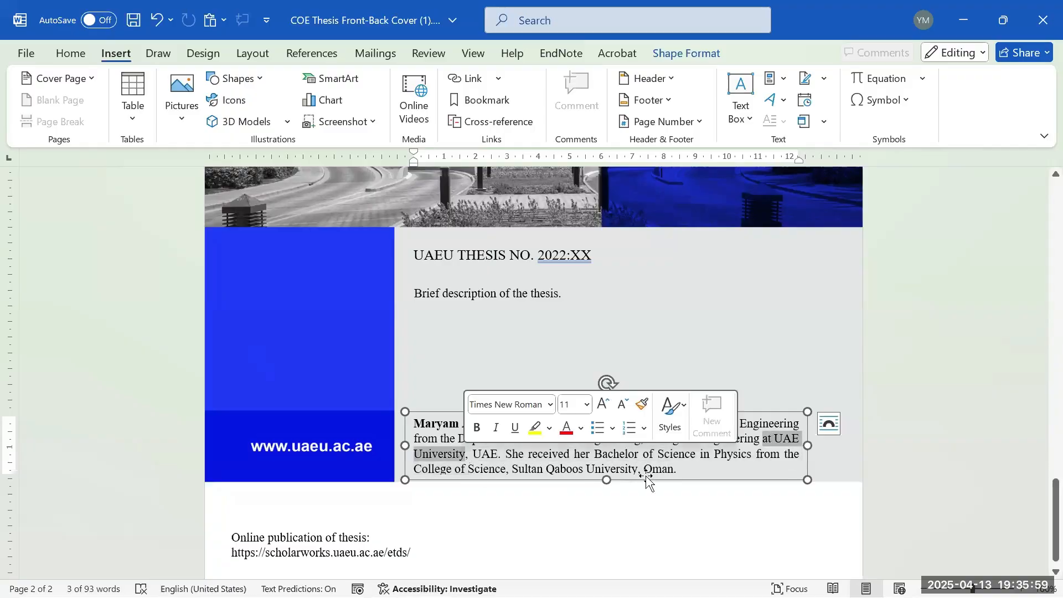
text(UAEU,)
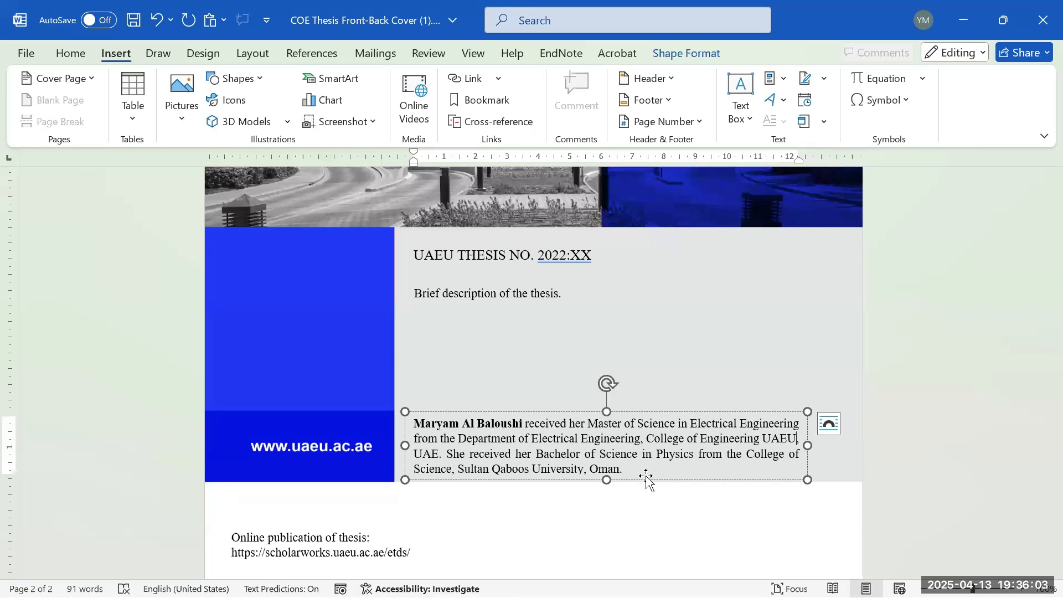
key(BackSpace)
key(BackSpace)
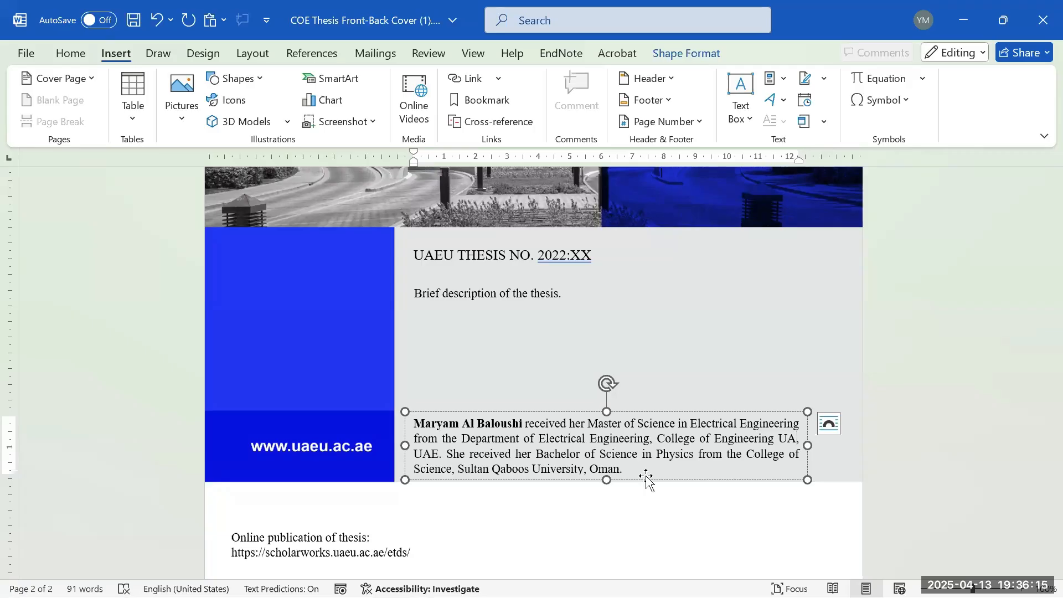
text(EU)
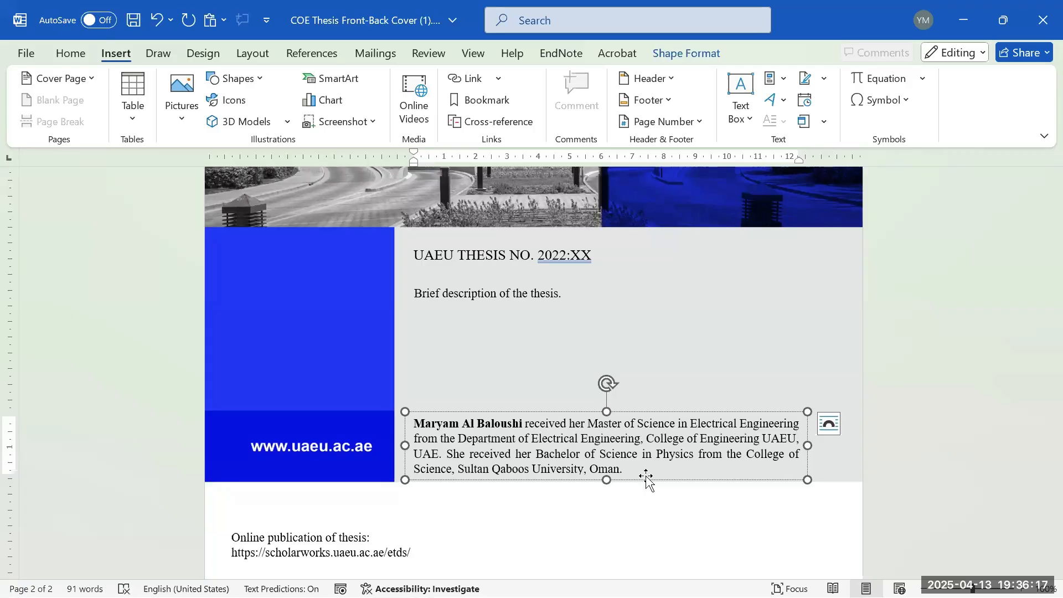
key(BackSpace)
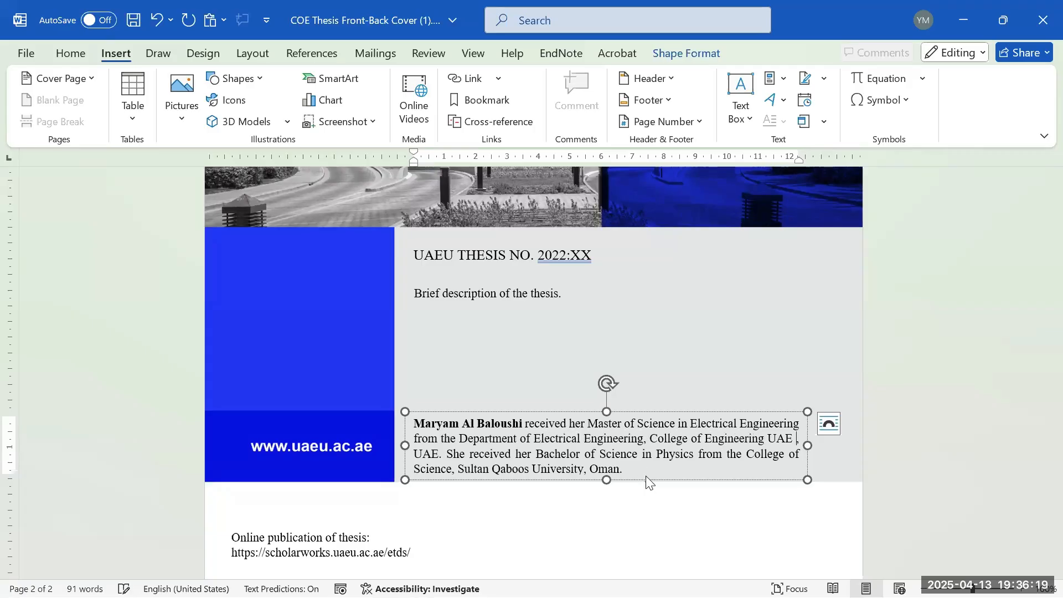
text(Uni,)
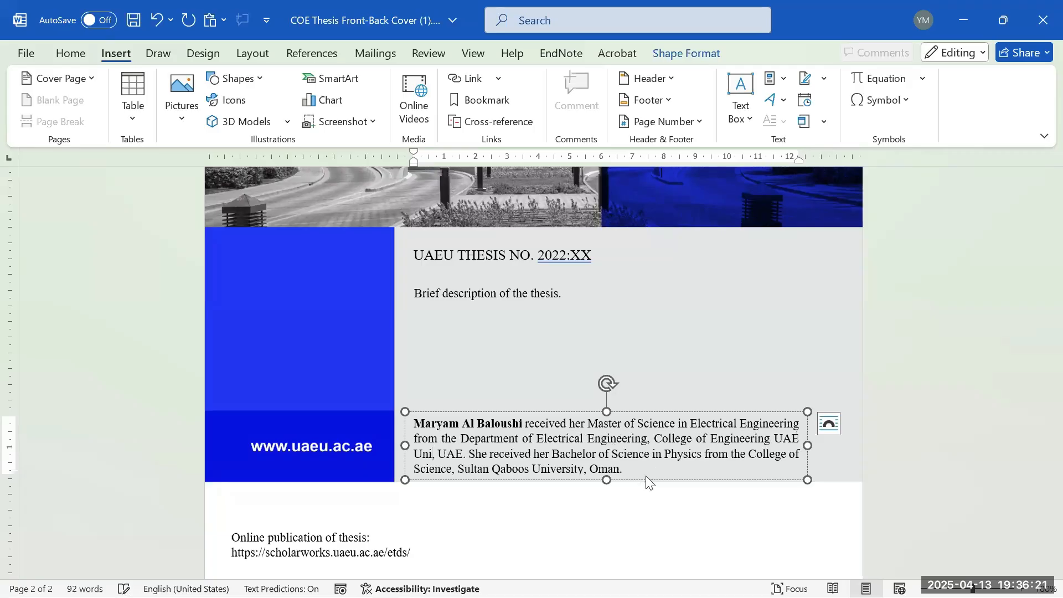
key(BackSpace)
key(BackSpace)
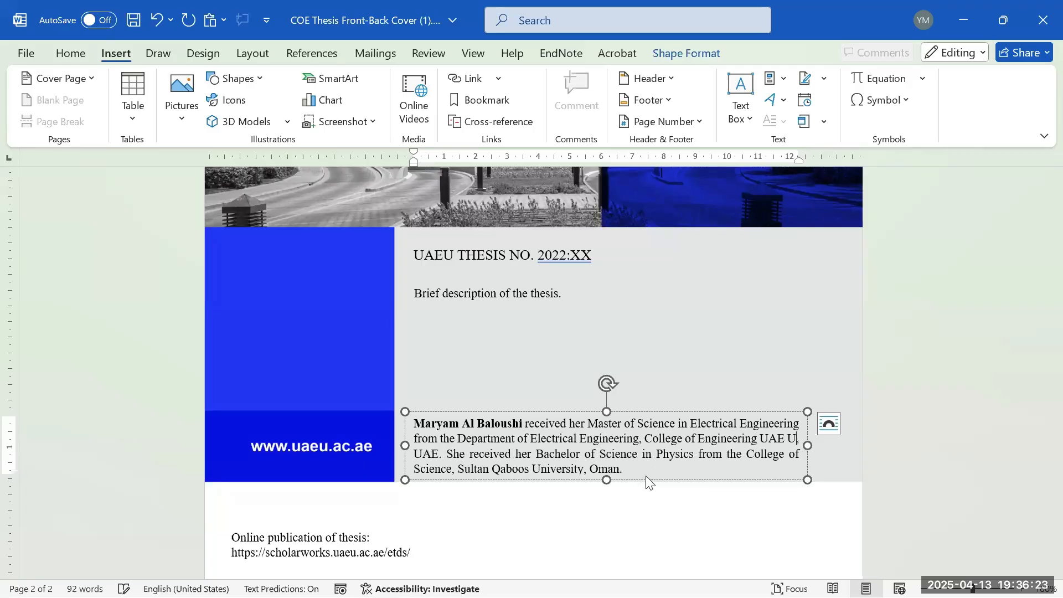
key(BackSpace)
key(BackSpace)
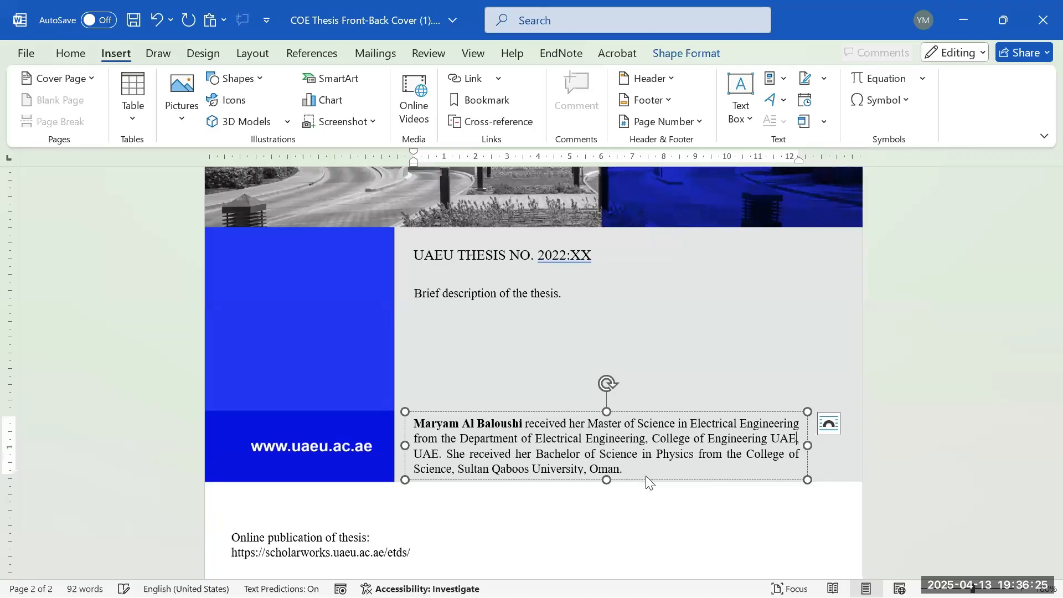
key(BackSpace)
key(BackSpace)
text(n)
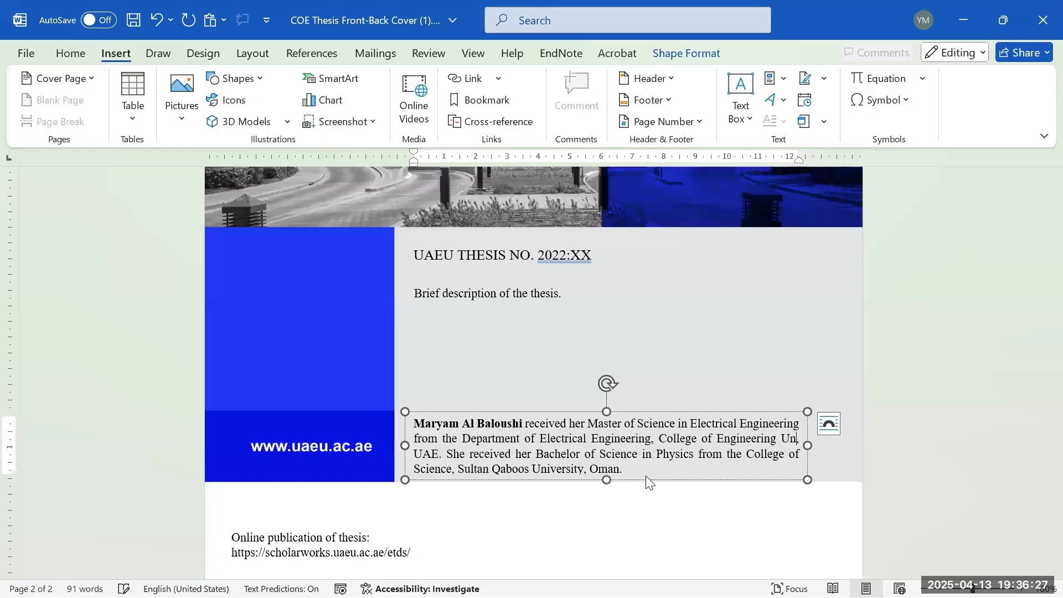
text(ited Arab )
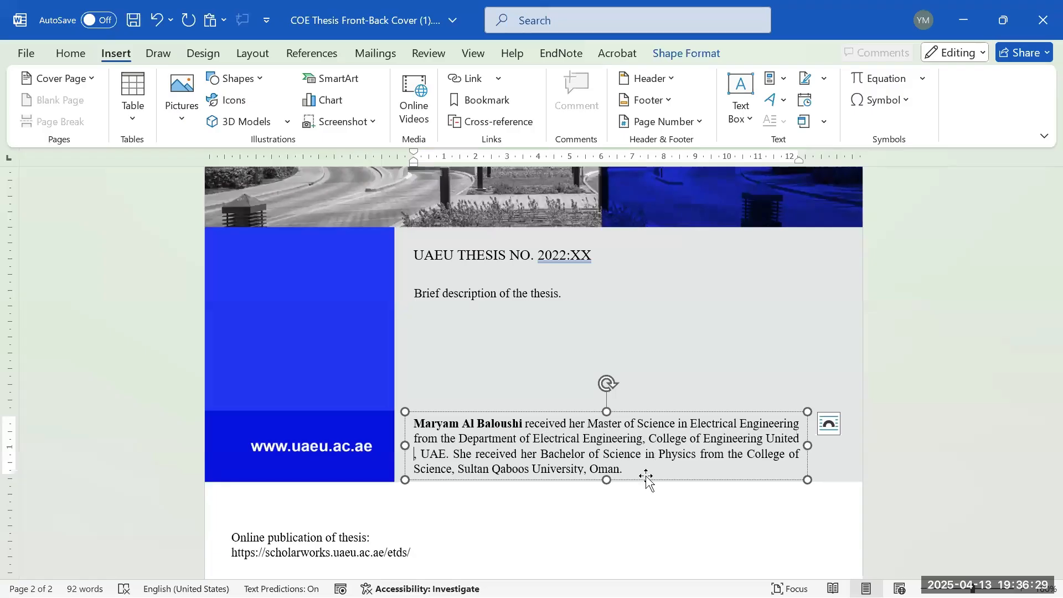
text(Emira)
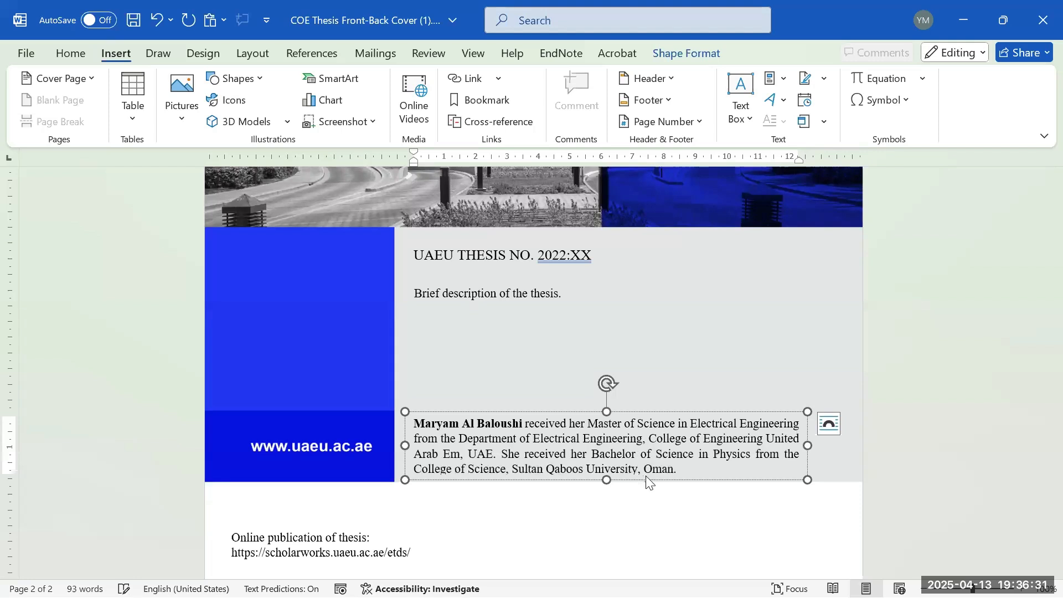
text(tes)
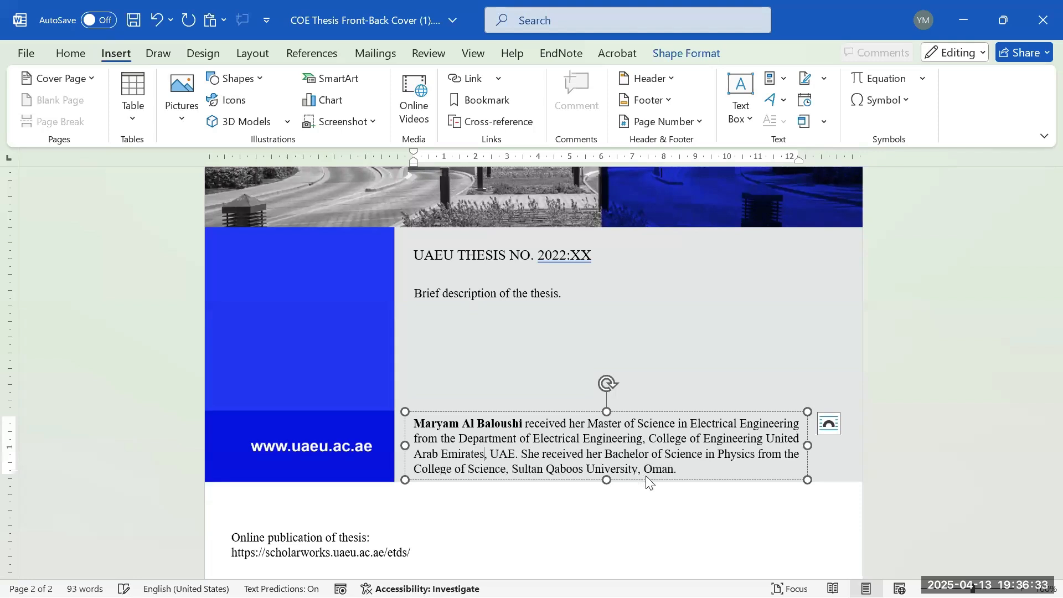
text( Uni)
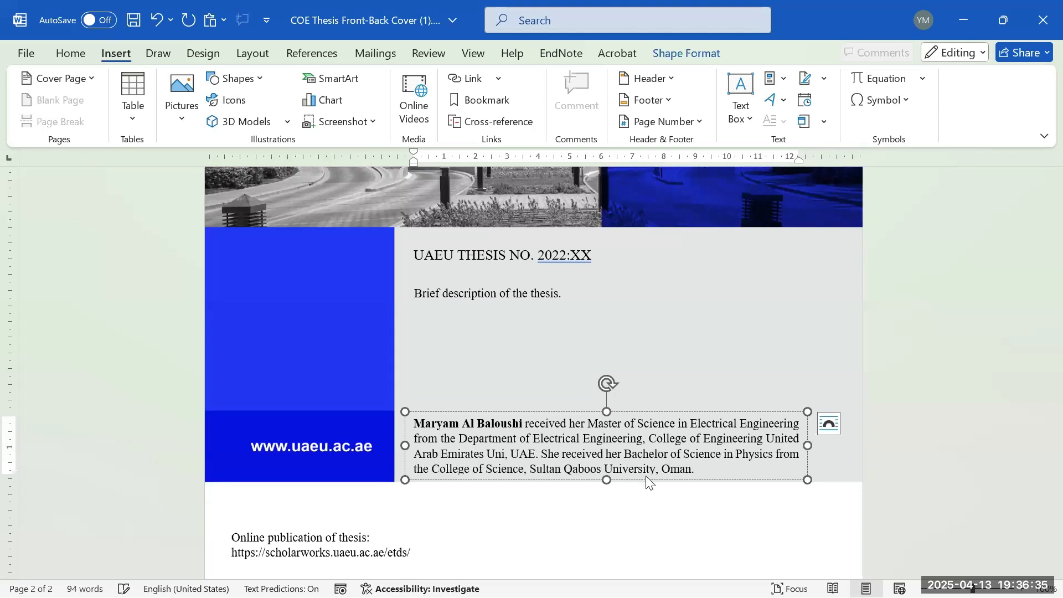
text(versit)
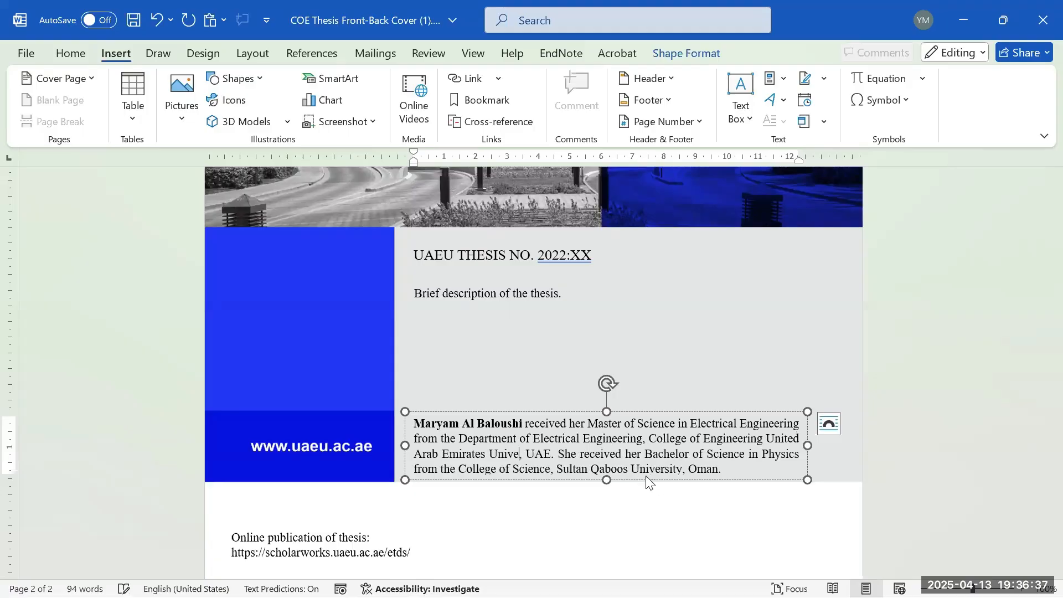
text(y)
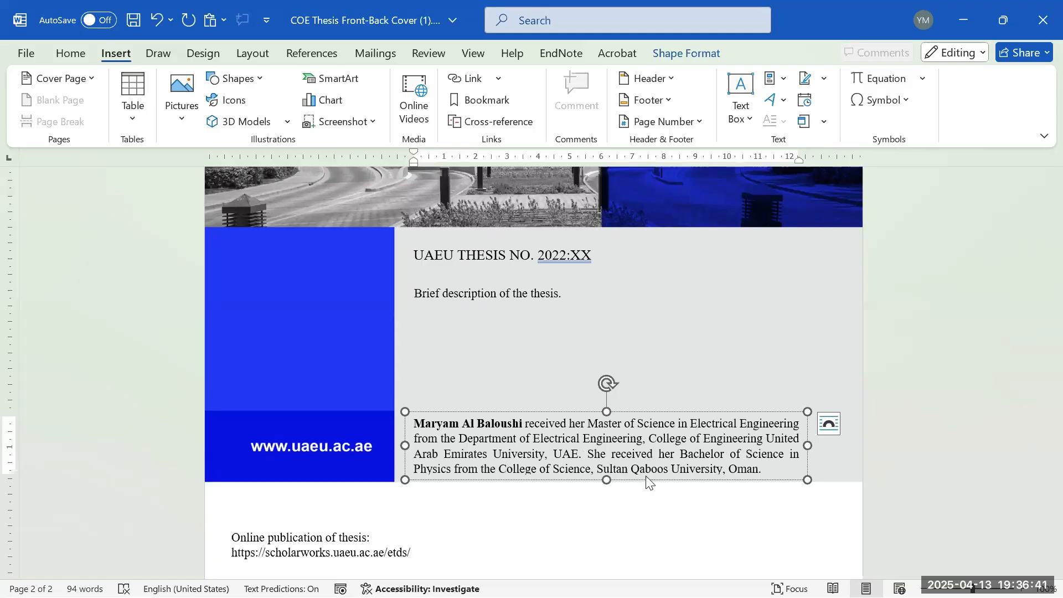
click(790, 454)
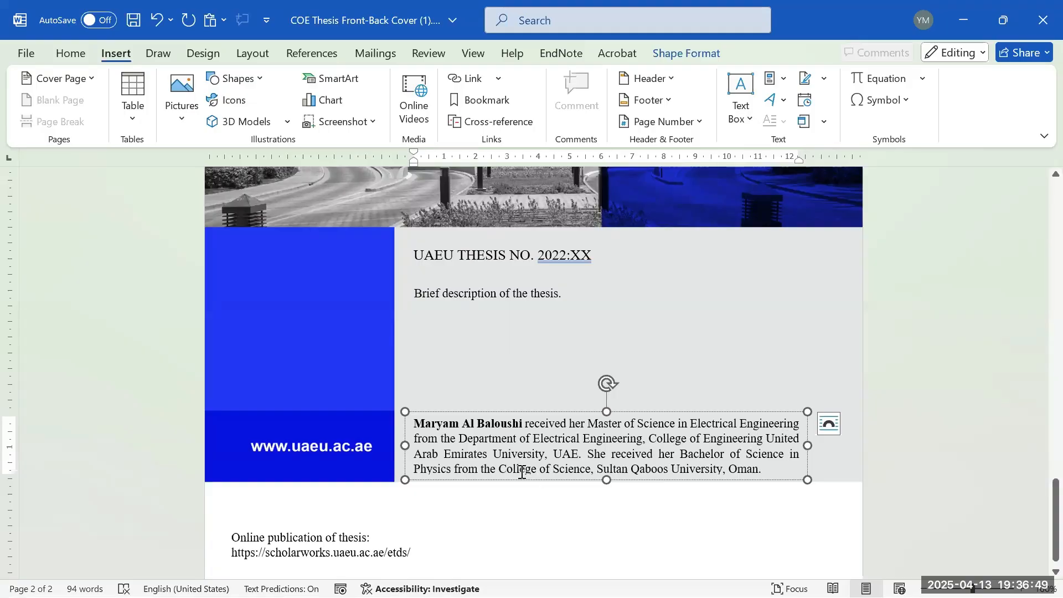
click(549, 455)
- Close COE Thesis Front-Back Cover (1).docx, choosing Don't Save for its changes
double_click(748, 469)
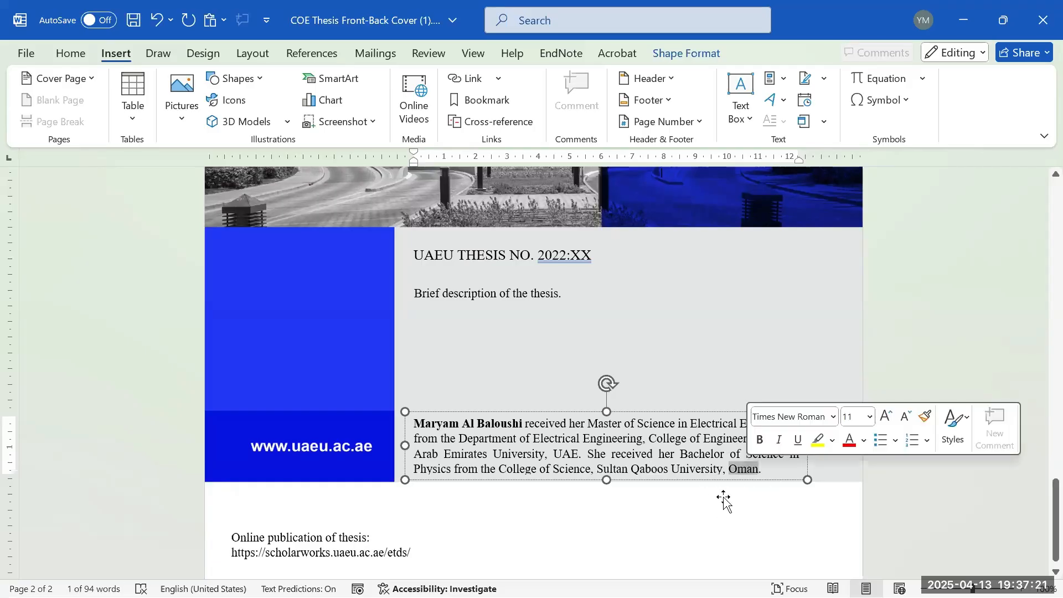
scroll(659, 457, up, 4)
scroll(667, 448, up, 8)
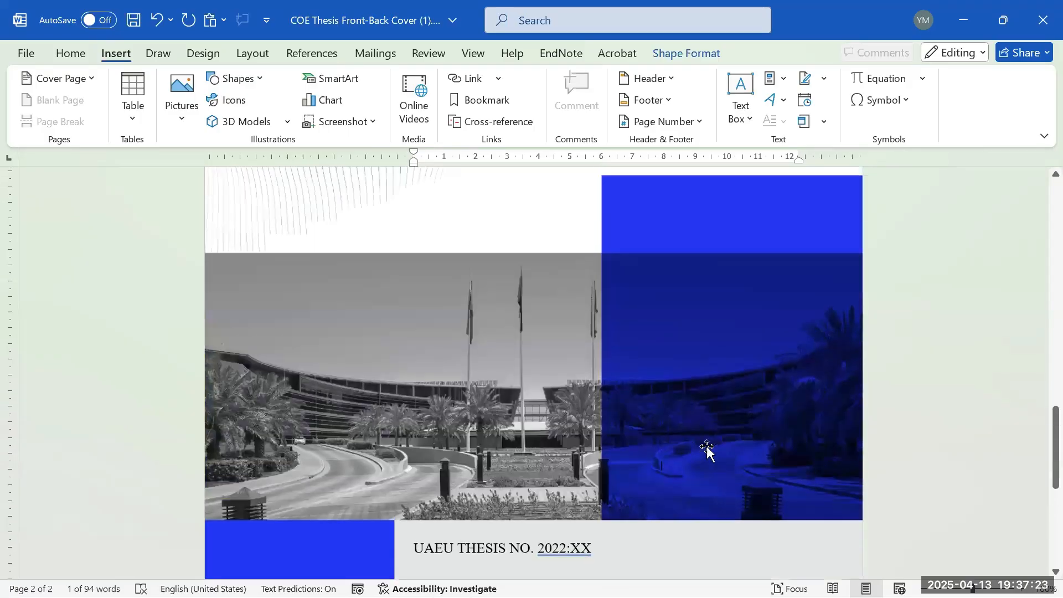
scroll(702, 459, up, 10)
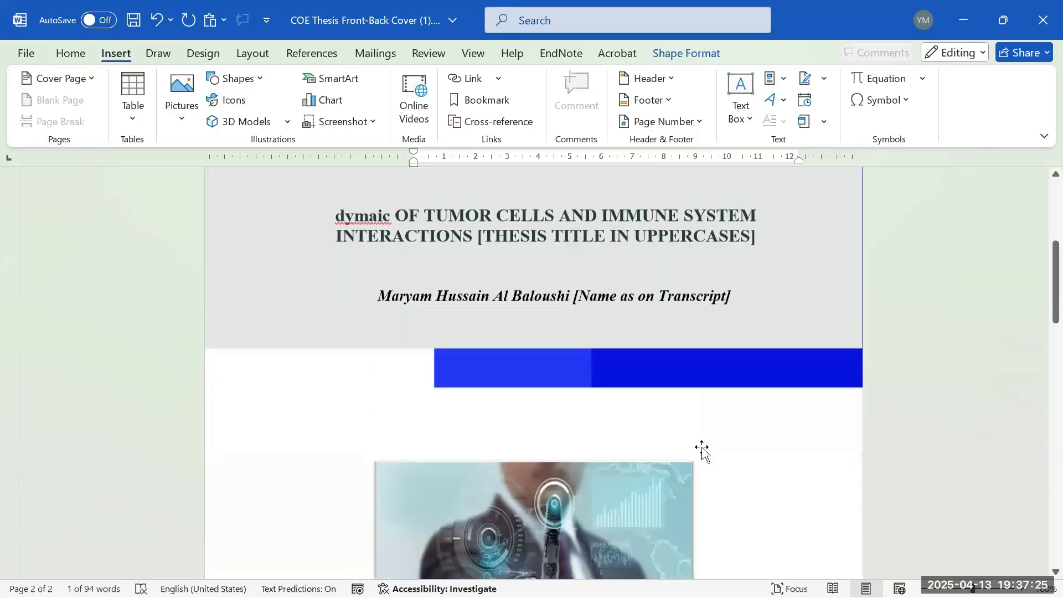
click(1043, 20)
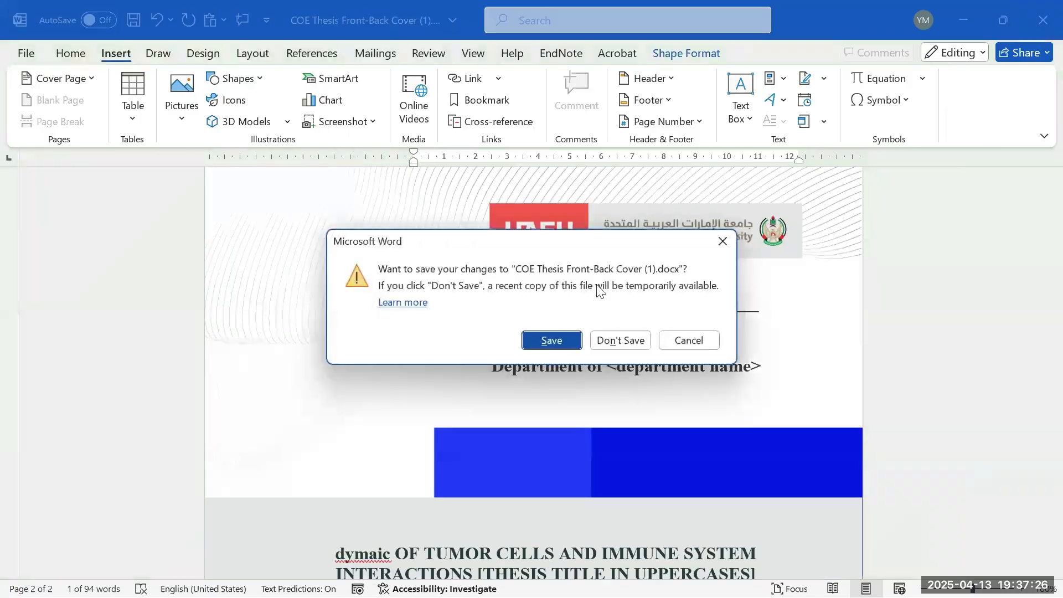
click(641, 344)
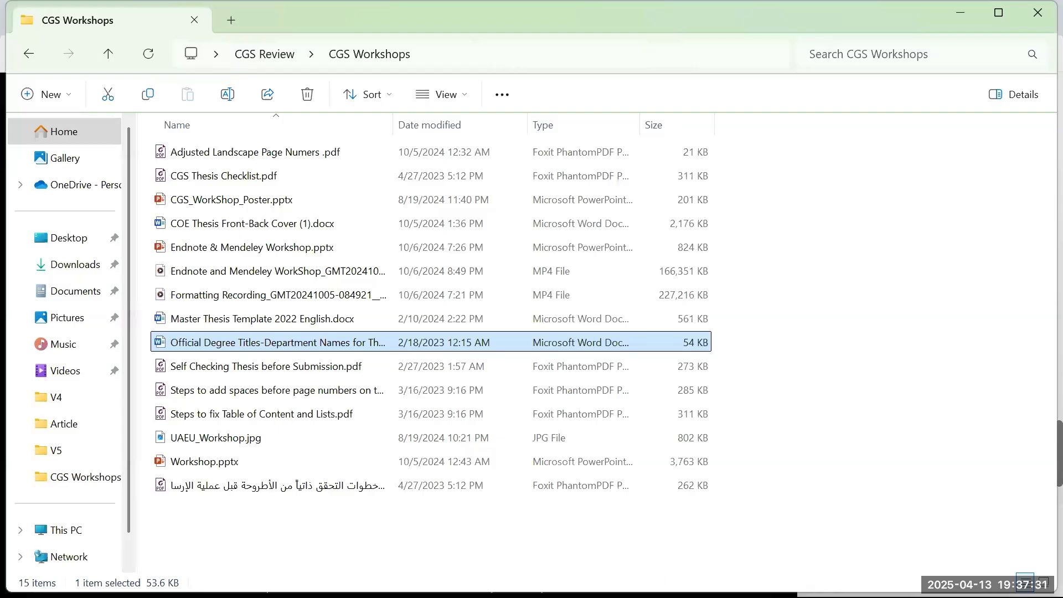
- Switch to the Master Thesis Template 2022 English.docx window from the Word taskbar preview
mouse_move(737, 578)
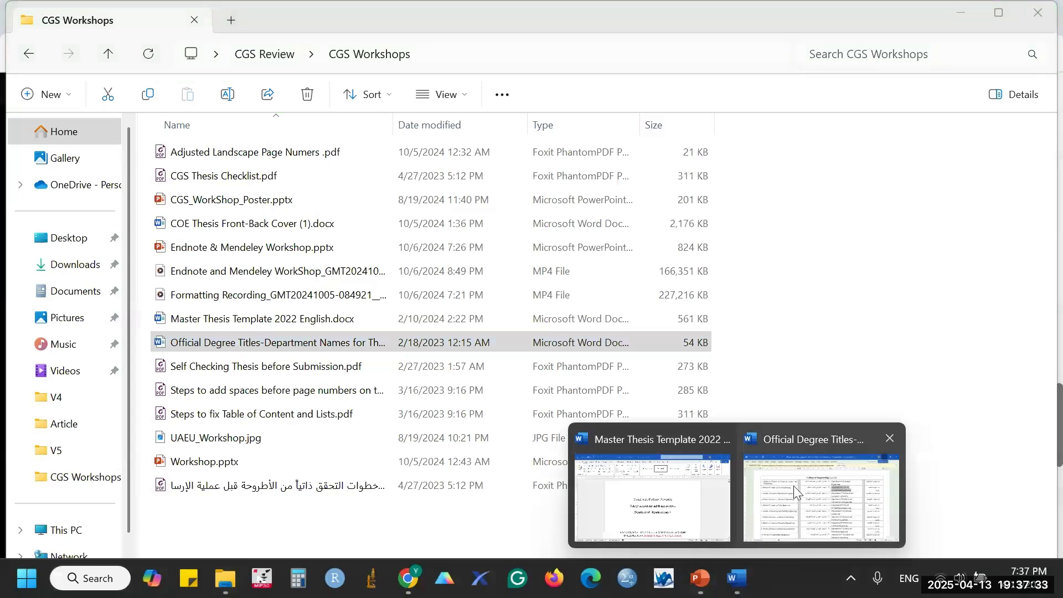
click(719, 488)
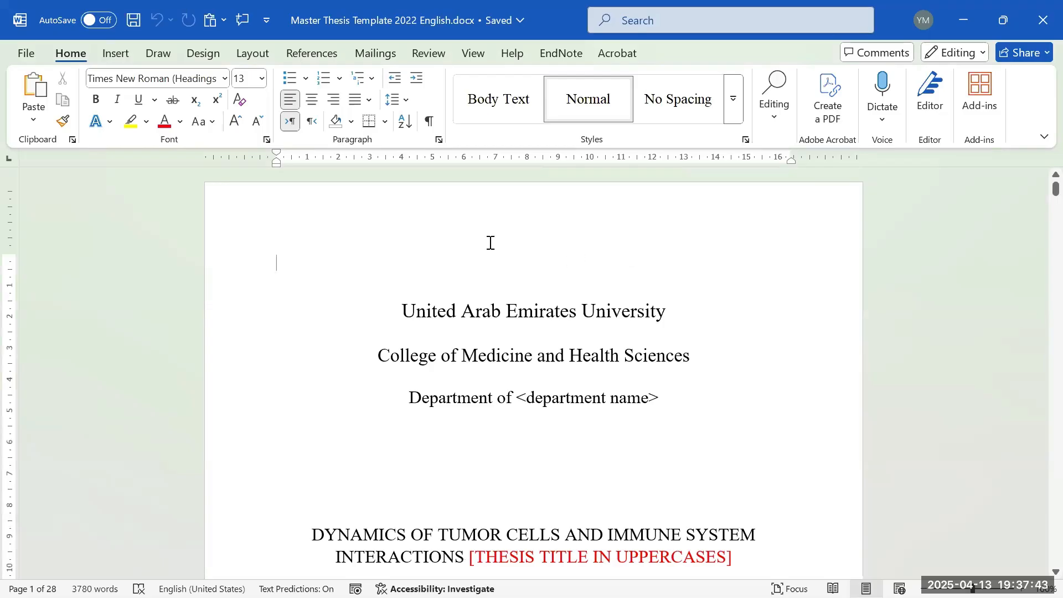
scroll(599, 288, down, 1)
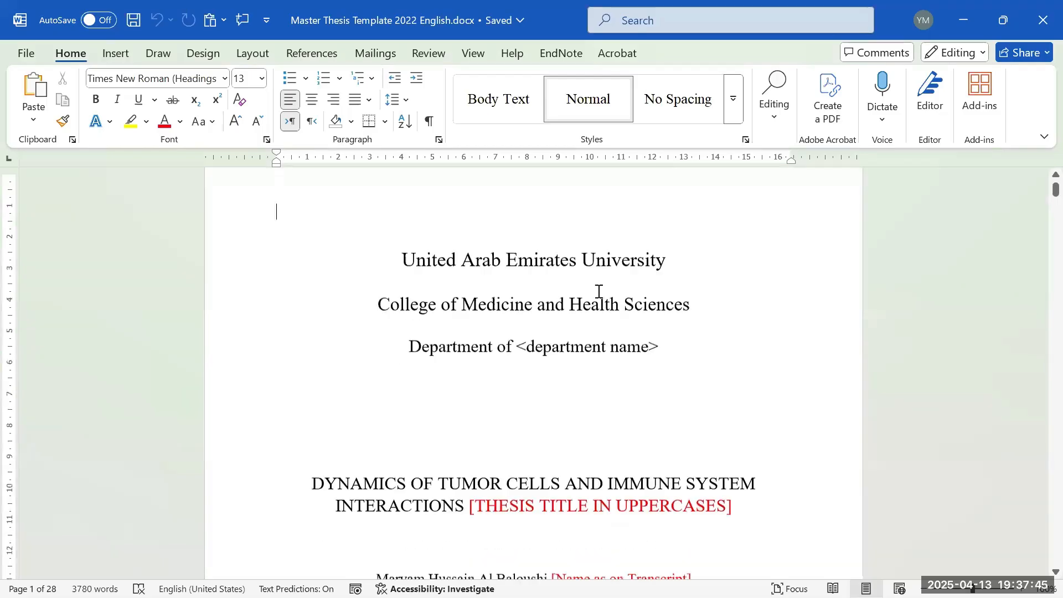
scroll(599, 291, down, 1)
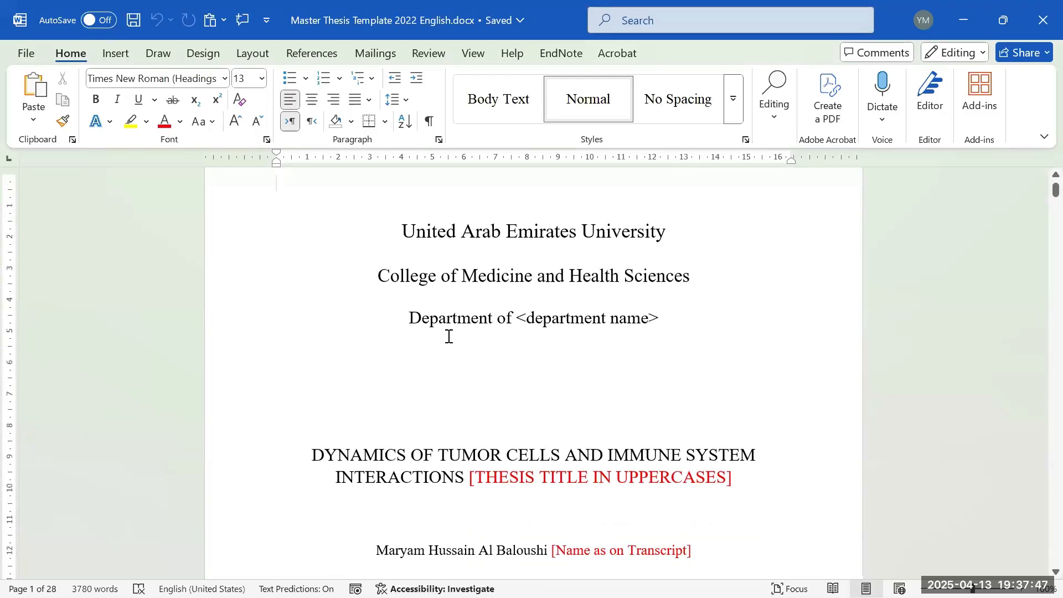
drag(412, 320, 667, 335)
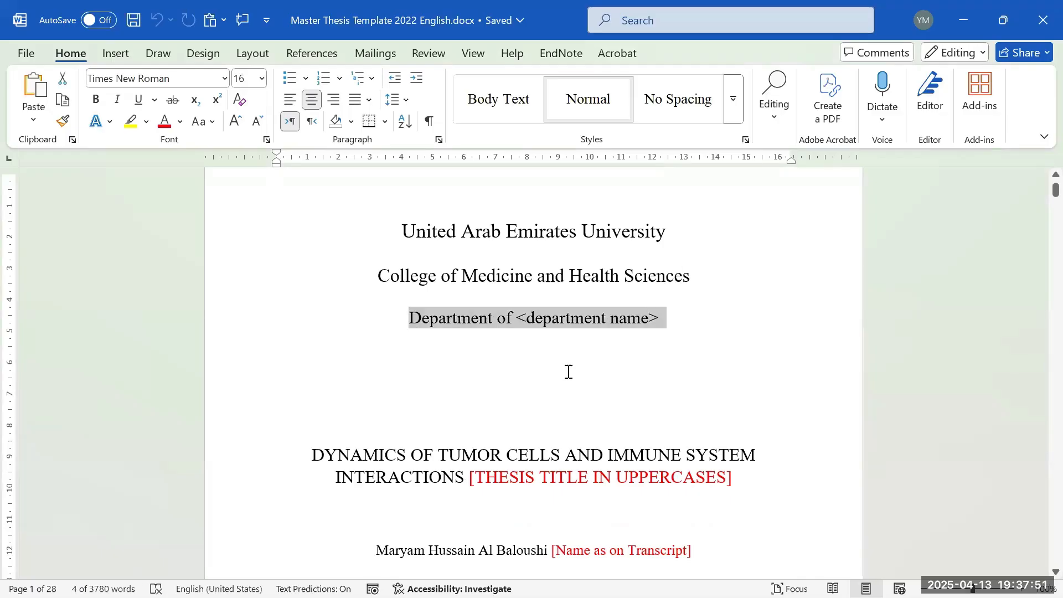
scroll(575, 365, down, 15)
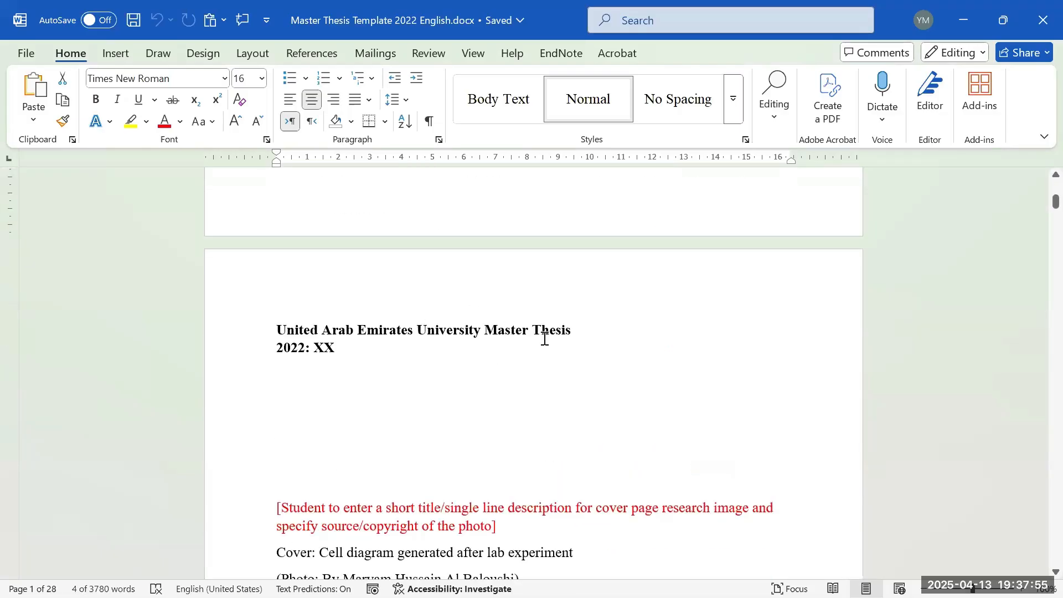
click(561, 330)
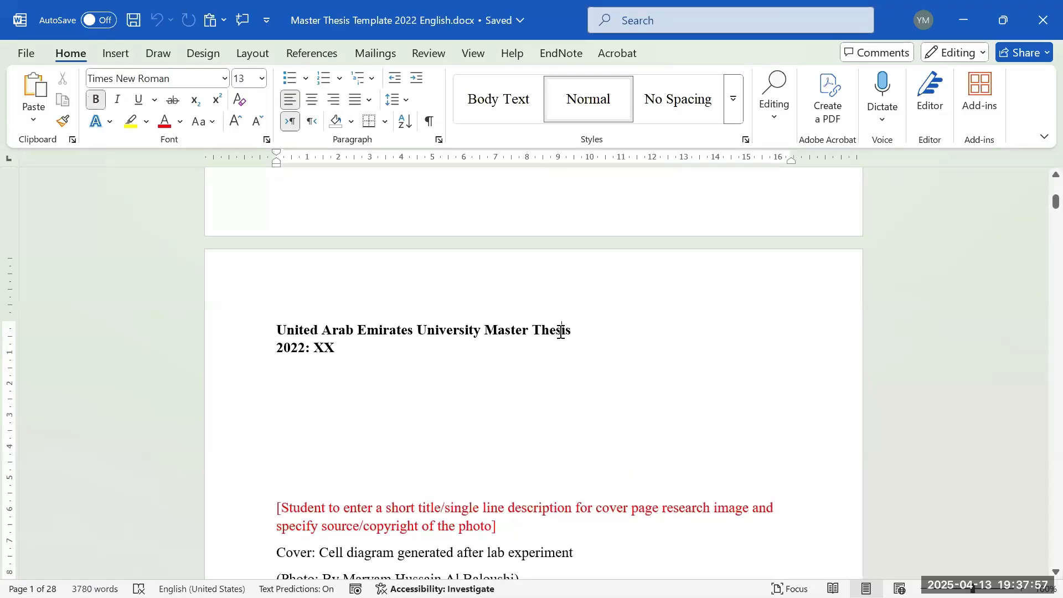
double_click(562, 331)
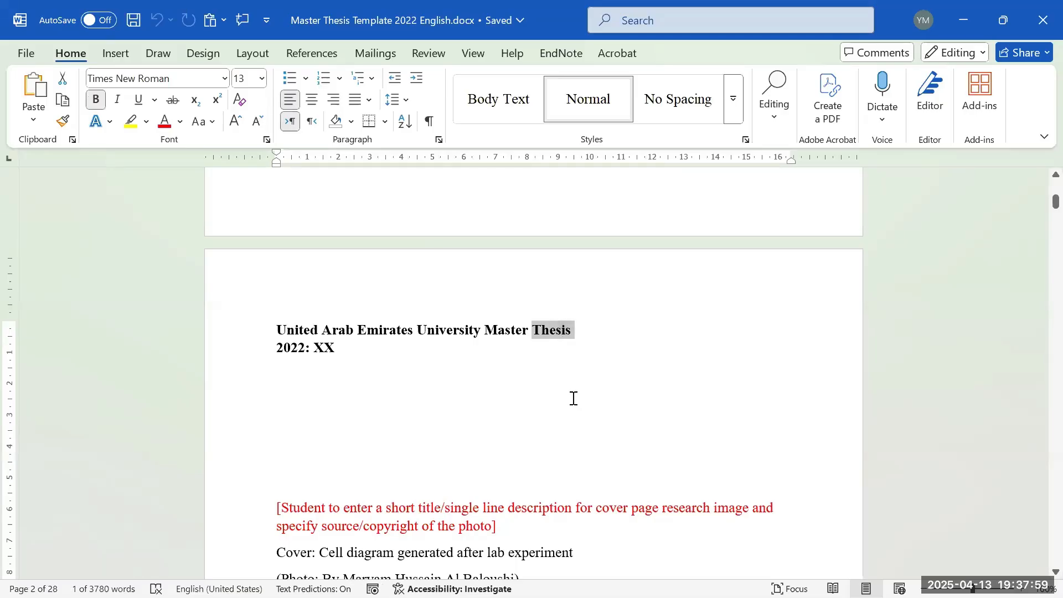
scroll(582, 405, up, 10)
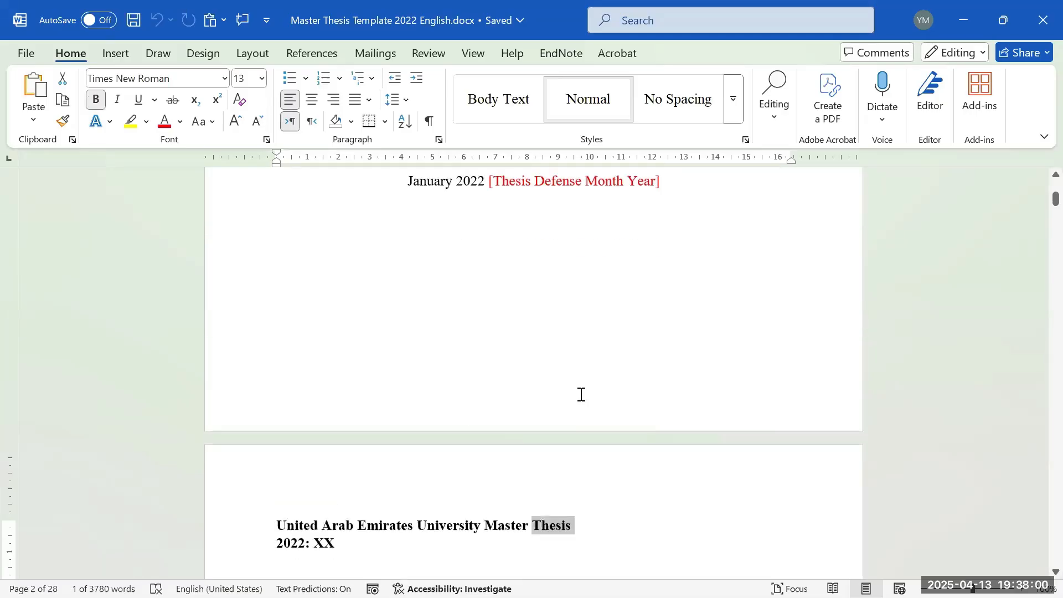
click(555, 351)
scroll(555, 350, down, 15)
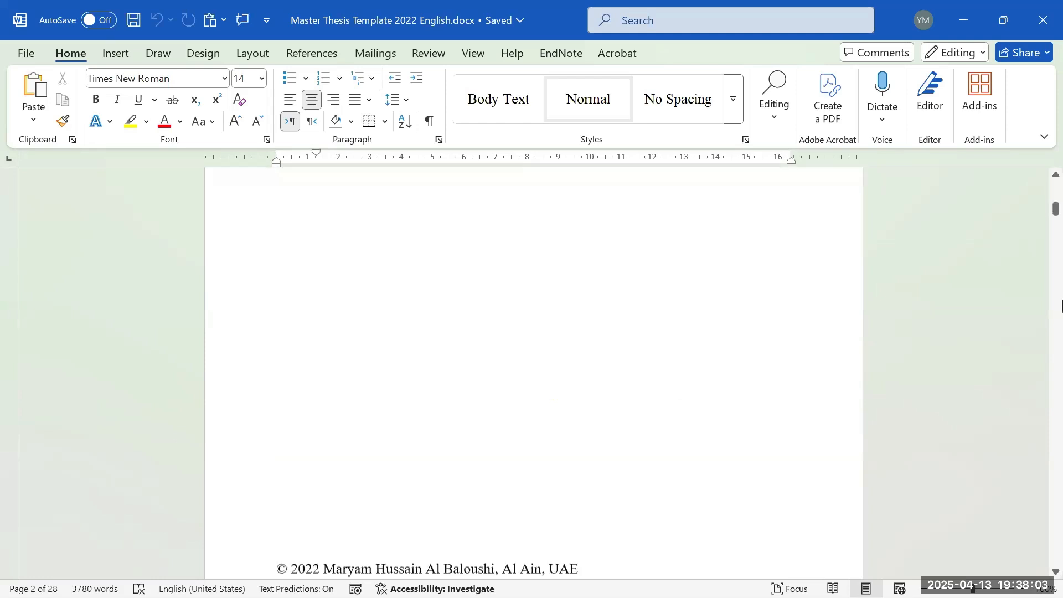
scroll(1010, 352, down, 15)
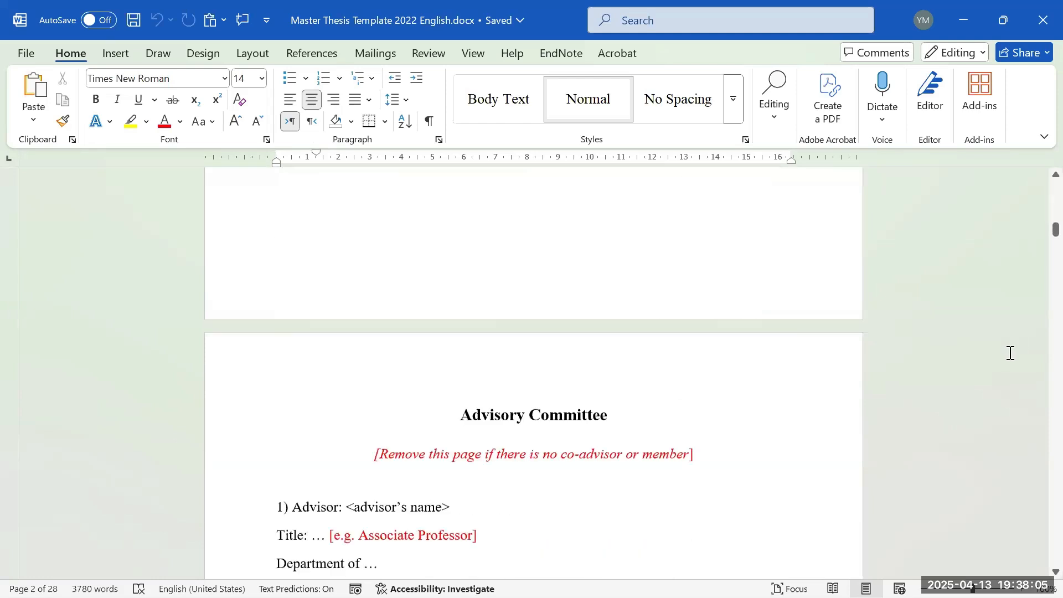
scroll(645, 425, down, 5)
scroll(645, 408, down, 10)
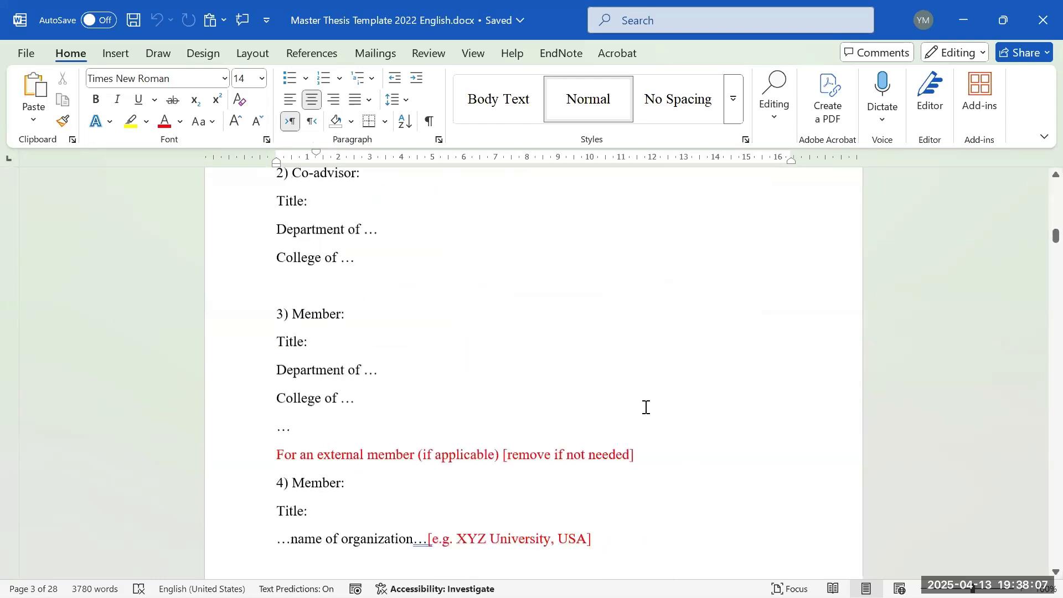
scroll(664, 332, up, 2)
scroll(667, 326, up, 18)
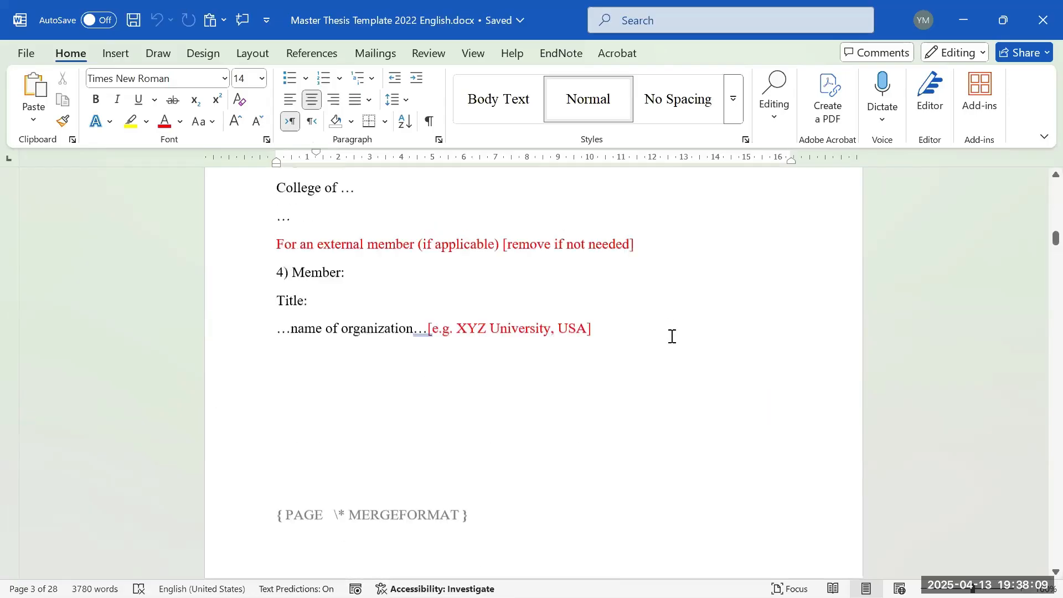
scroll(741, 340, down, 20)
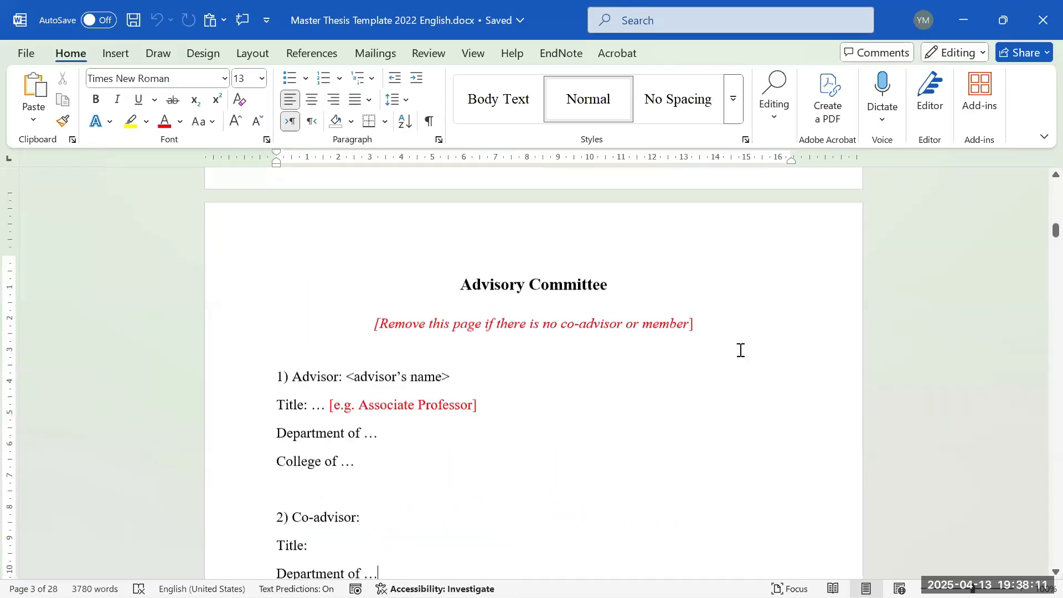
scroll(819, 301, up, 20)
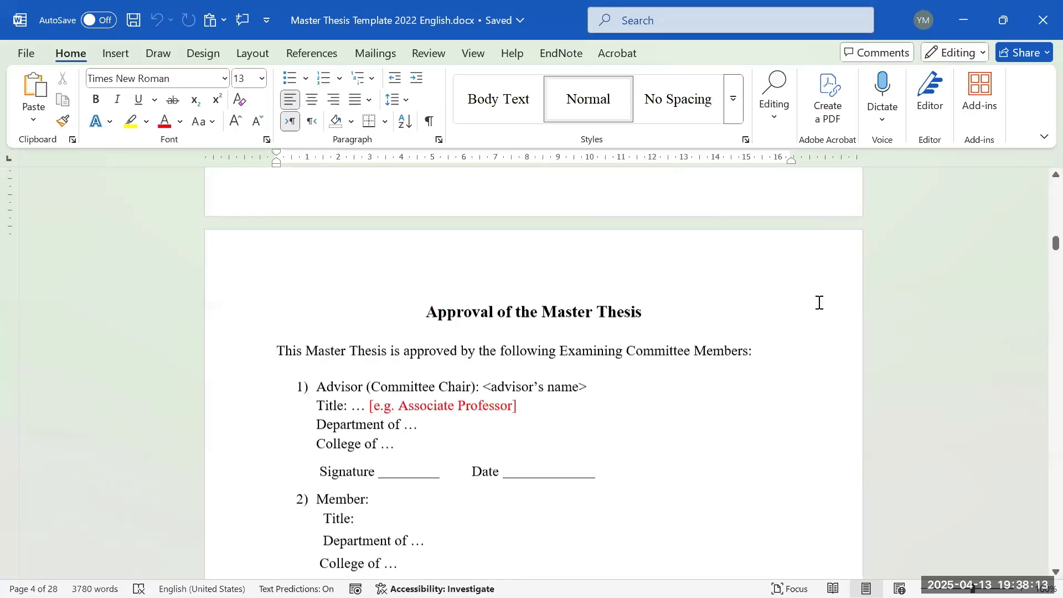
scroll(1060, 189, up, 20)
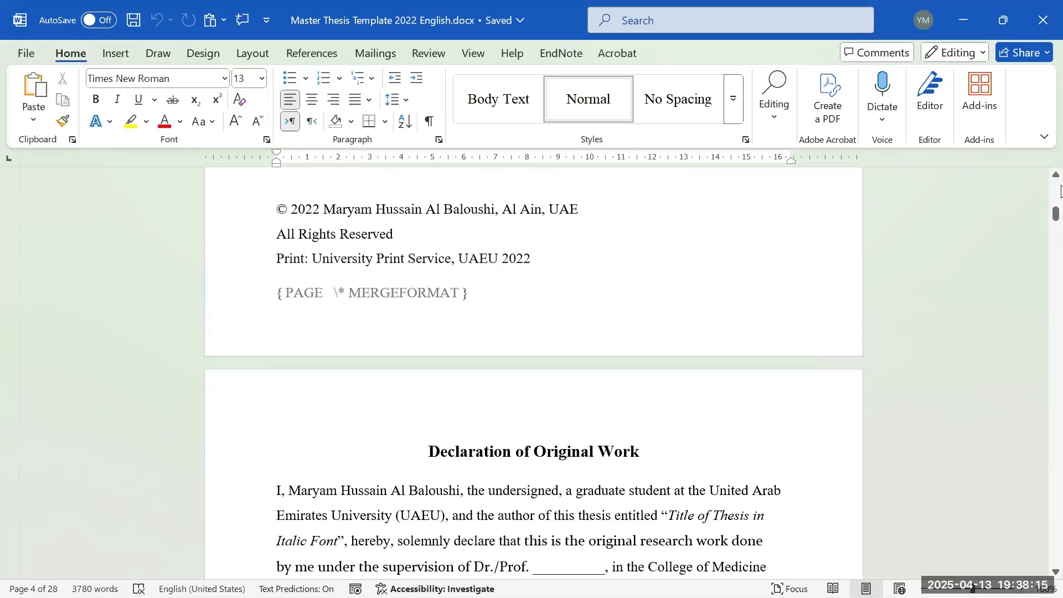
scroll(1057, 197, up, 10)
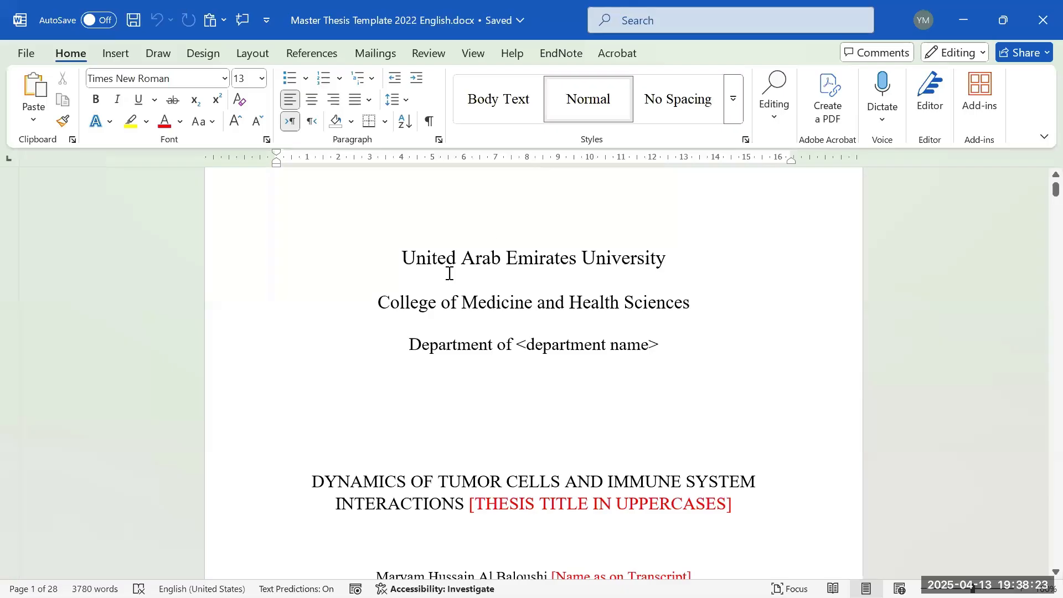
scroll(525, 268, up, 1)
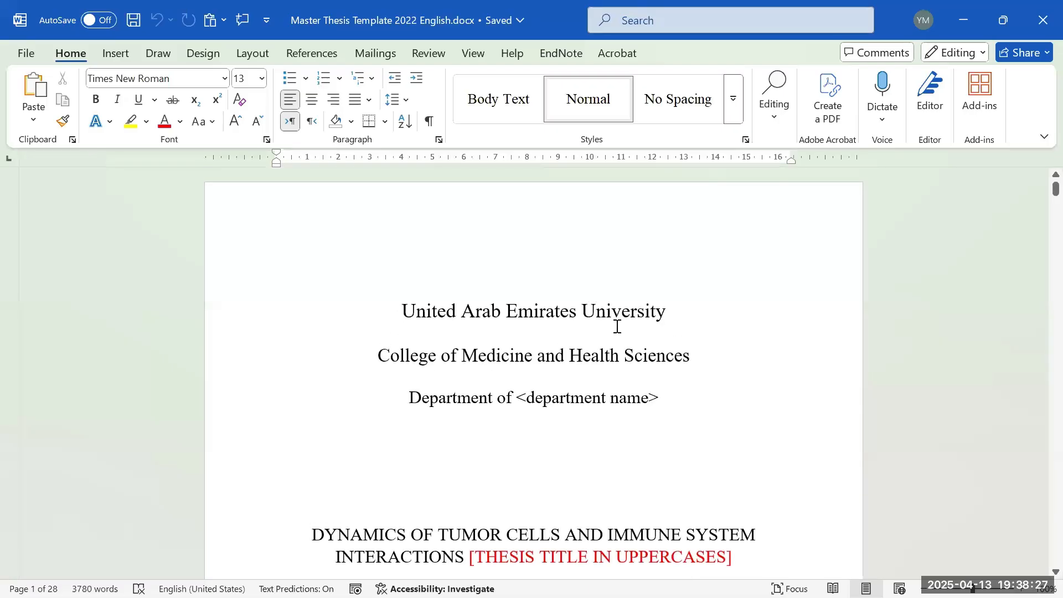
- Review the Custom Margins (2.3 cm top, left, right; 2.5 cm bottom) and cancel unchanged
click(573, 311)
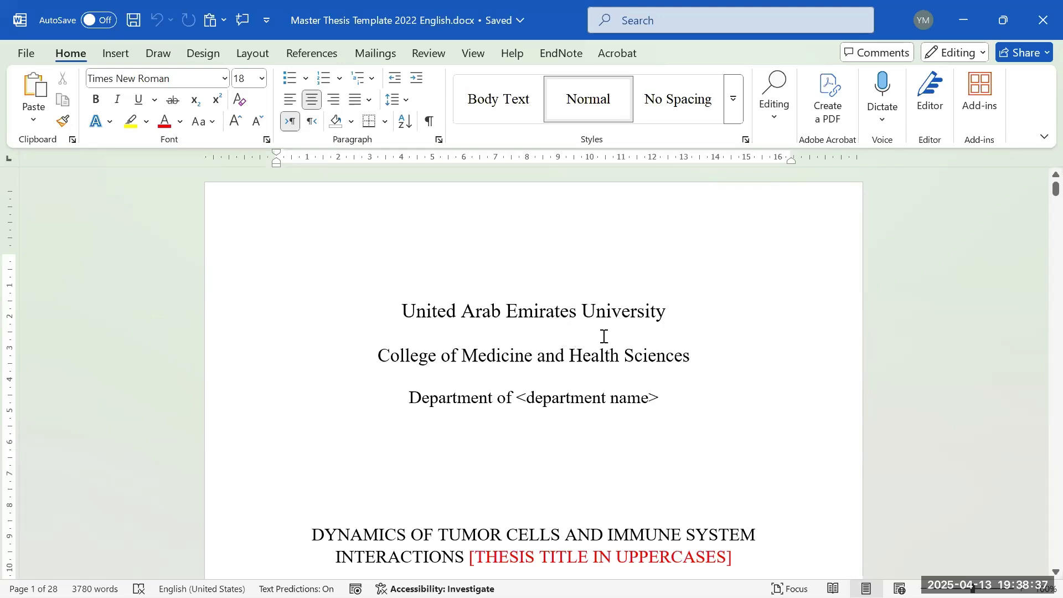
click(253, 53)
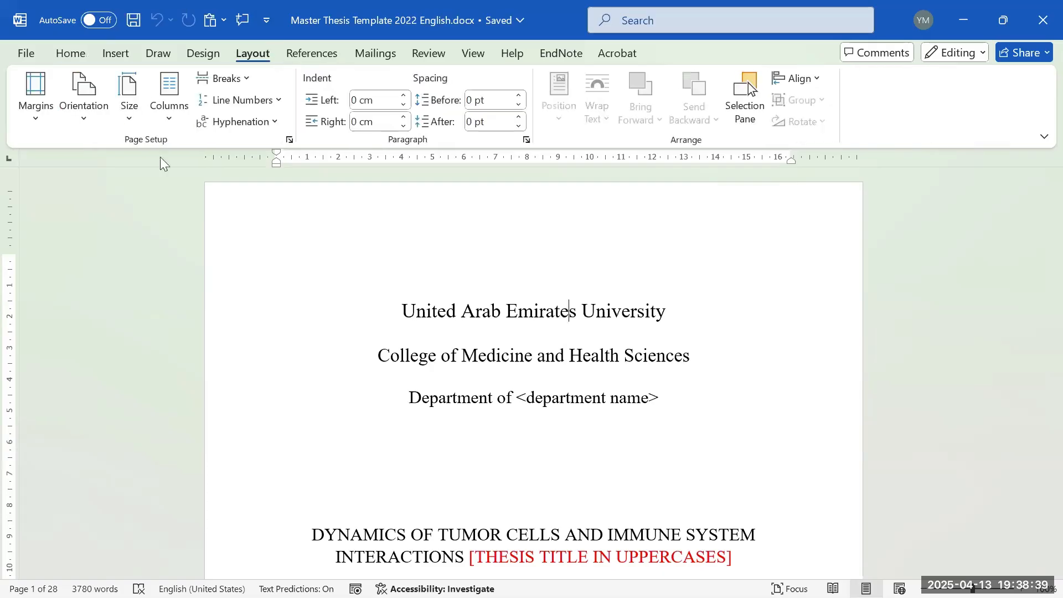
click(35, 97)
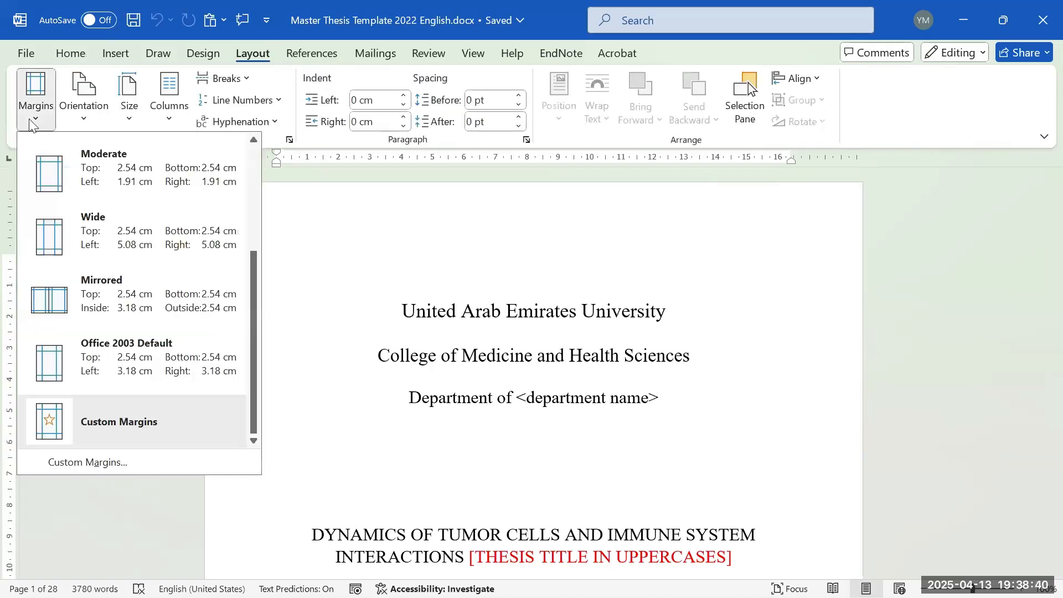
click(84, 464)
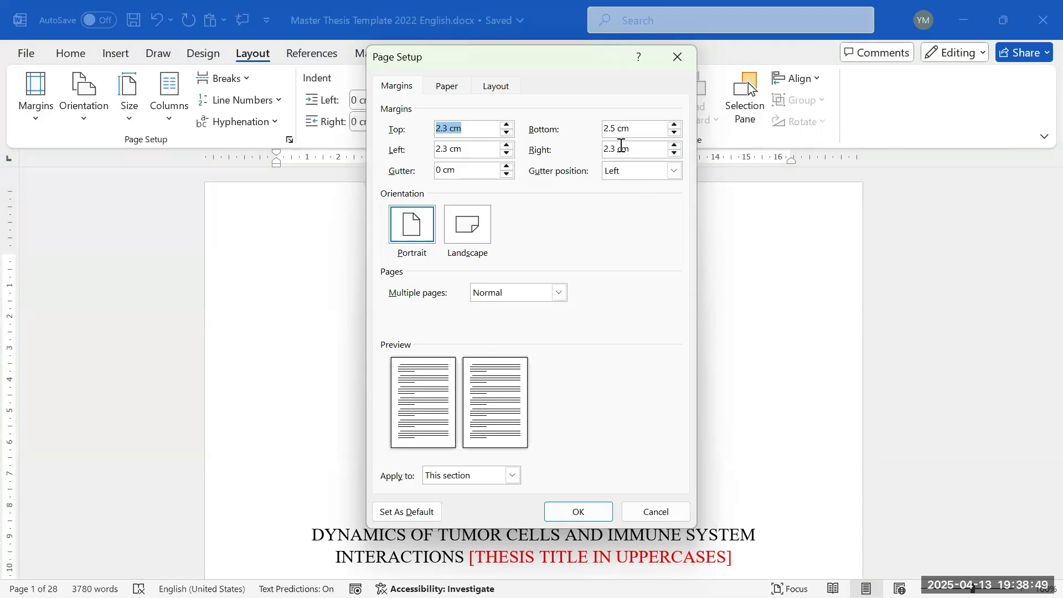
click(653, 511)
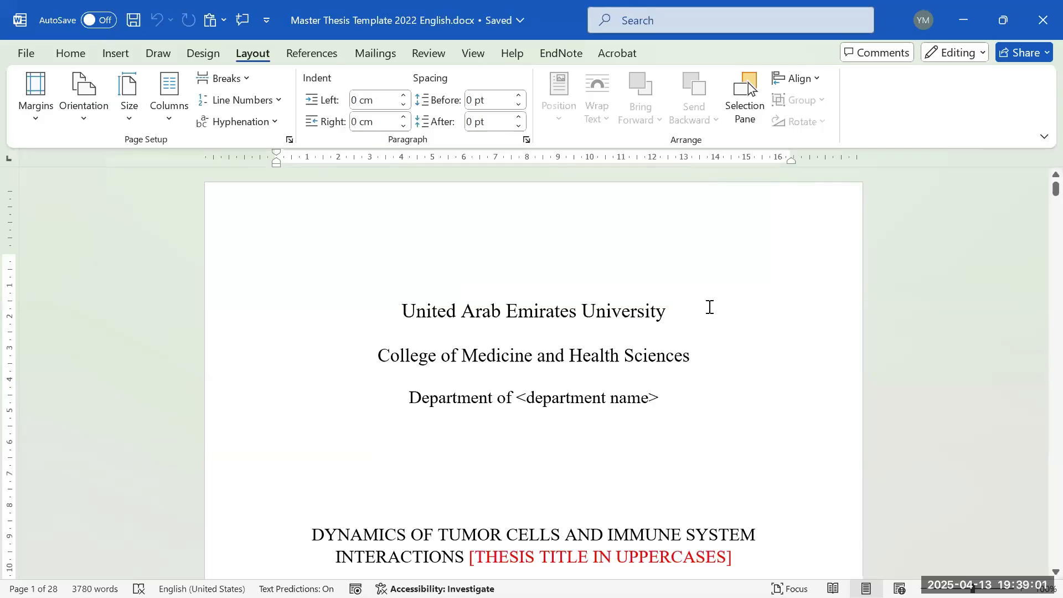
scroll(739, 320, down, 1)
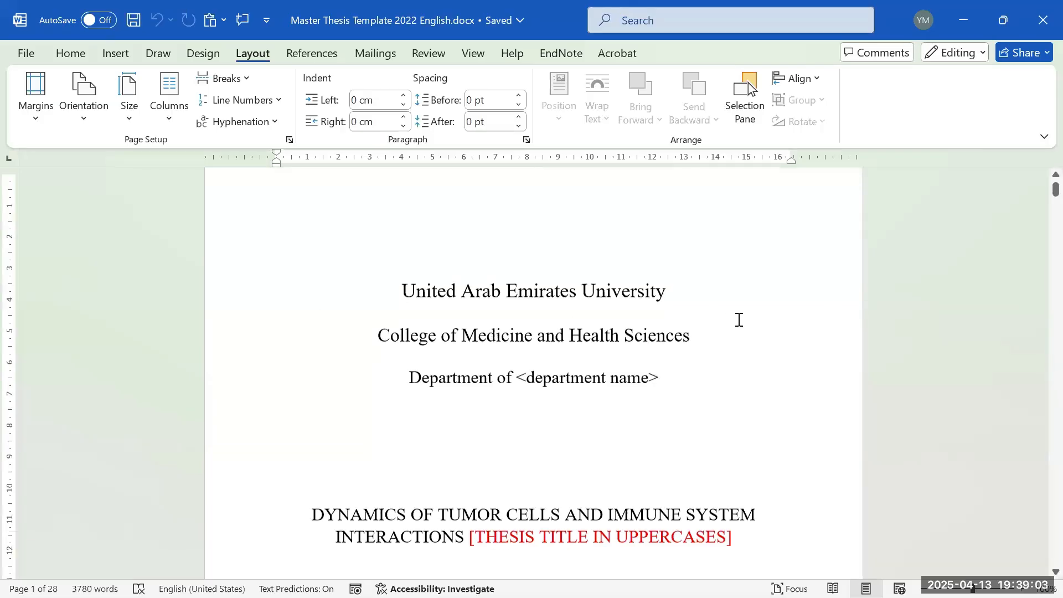
scroll(738, 320, down, 3)
scroll(690, 358, up, 4)
scroll(695, 353, down, 8)
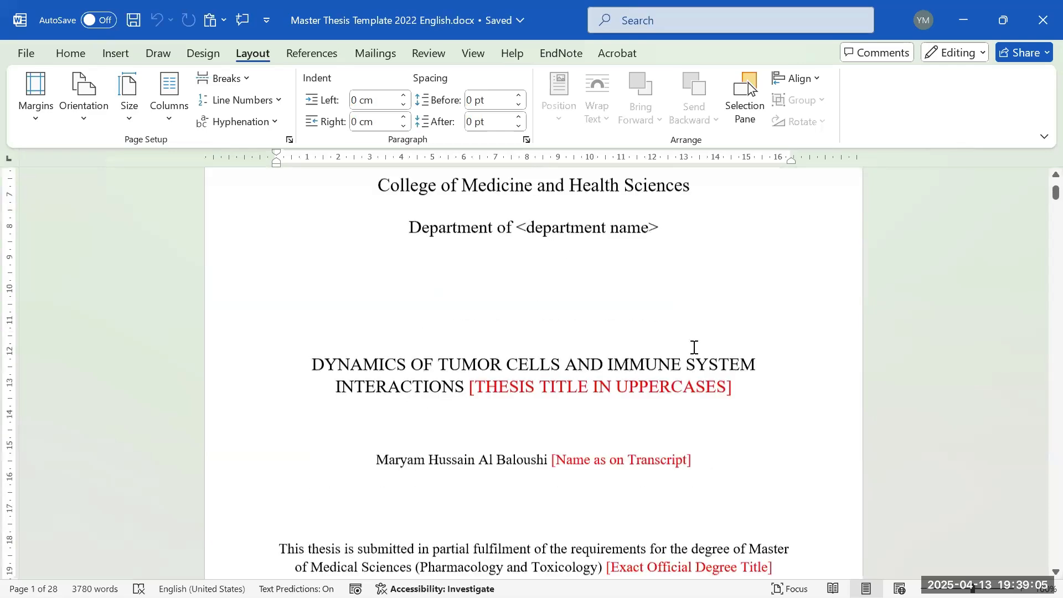
scroll(681, 332, up, 3)
scroll(569, 308, down, 14)
scroll(719, 266, up, 4)
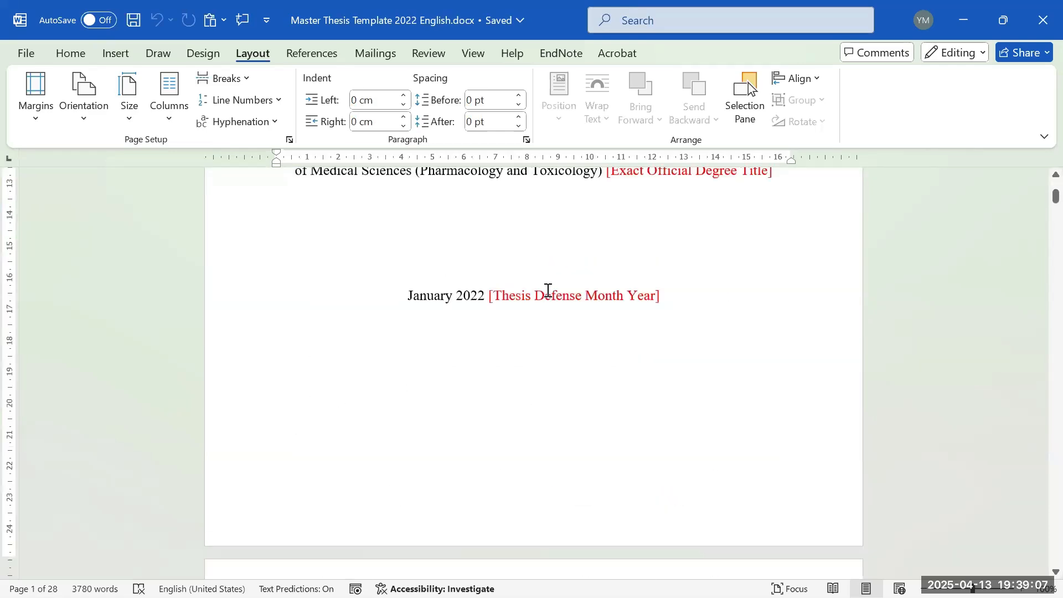
scroll(570, 299, up, 10)
click(568, 308)
scroll(542, 311, down, 2)
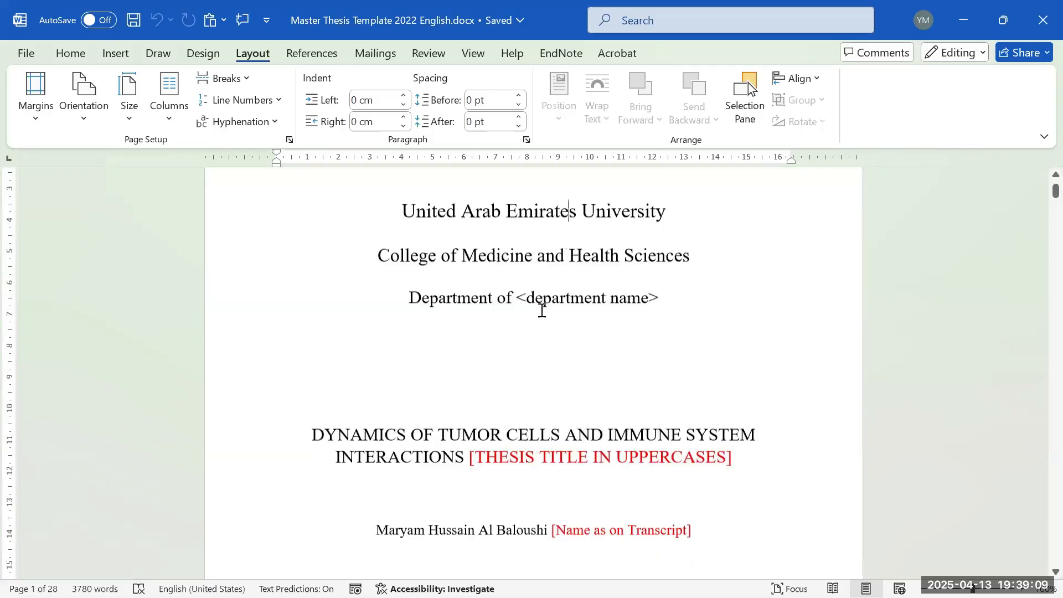
scroll(542, 310, down, 3)
scroll(541, 308, up, 5)
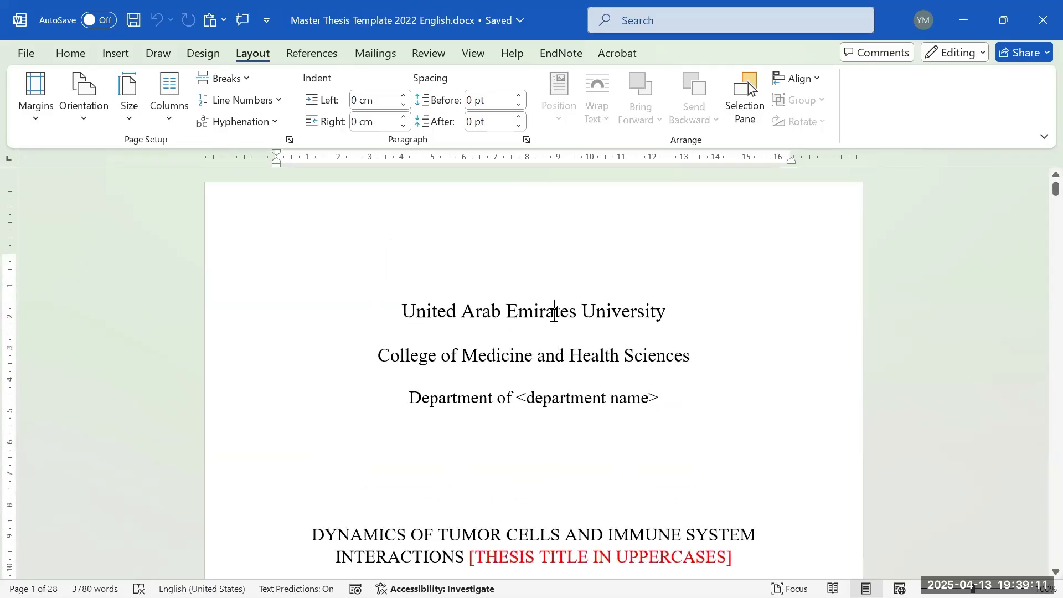
scroll(745, 324, down, 8)
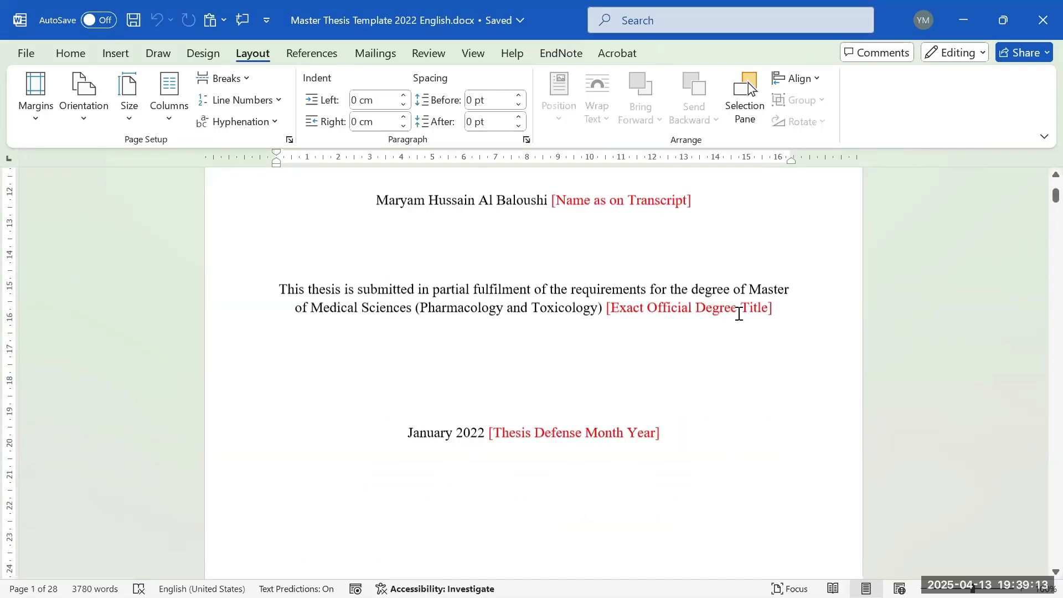
scroll(740, 307, down, 2)
scroll(707, 304, up, 9)
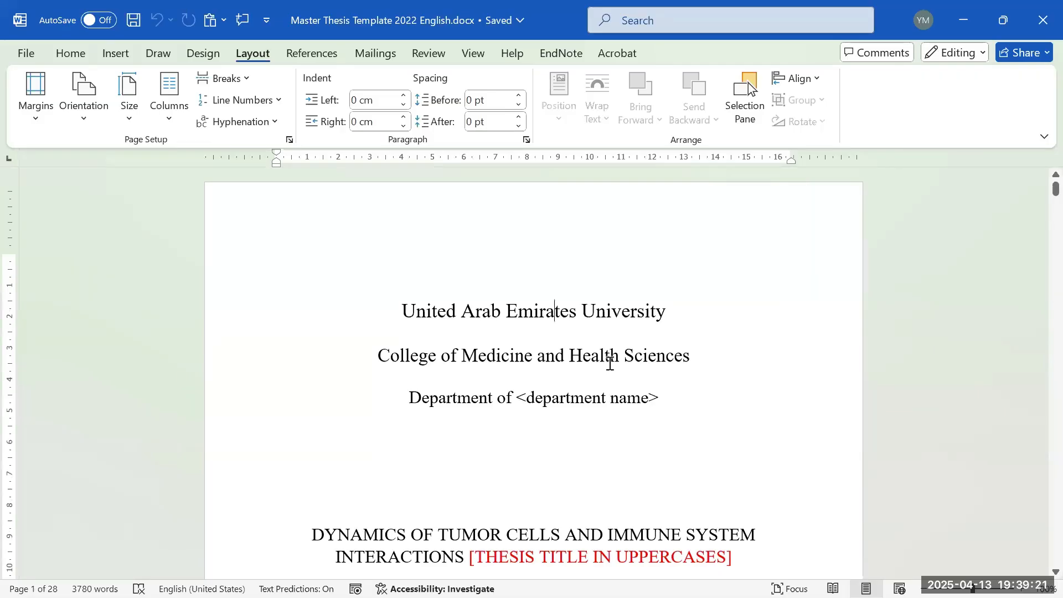
scroll(609, 364, down, 5)
scroll(597, 367, up, 4)
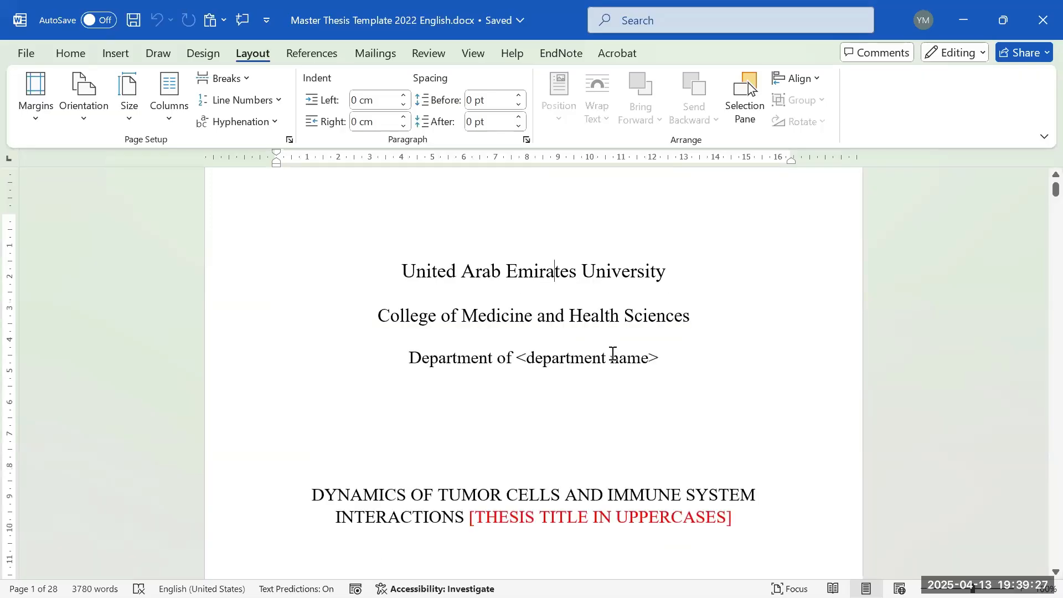
scroll(615, 358, up, 1)
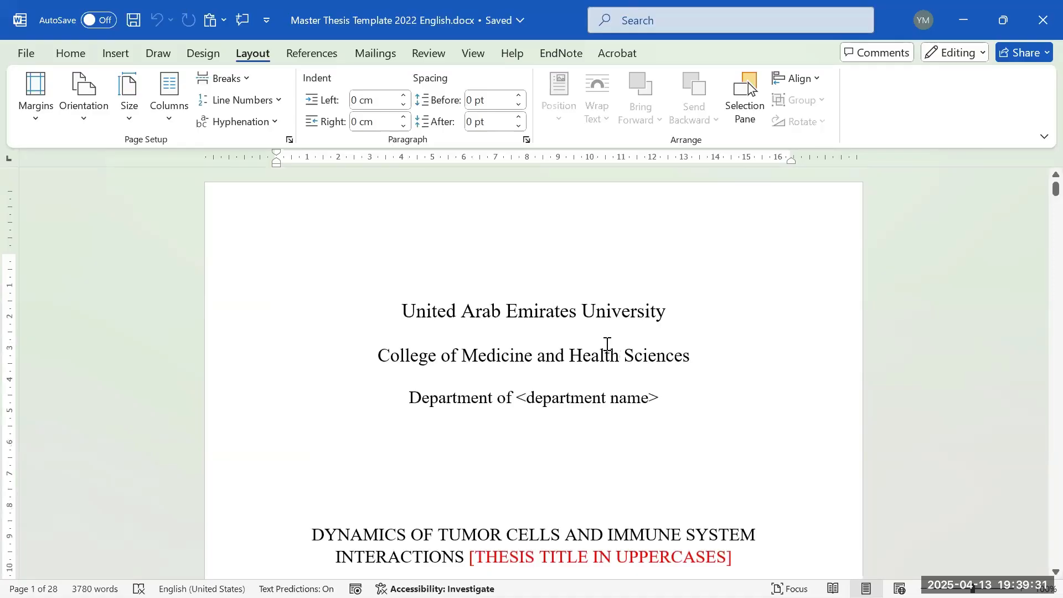
scroll(607, 344, down, 5)
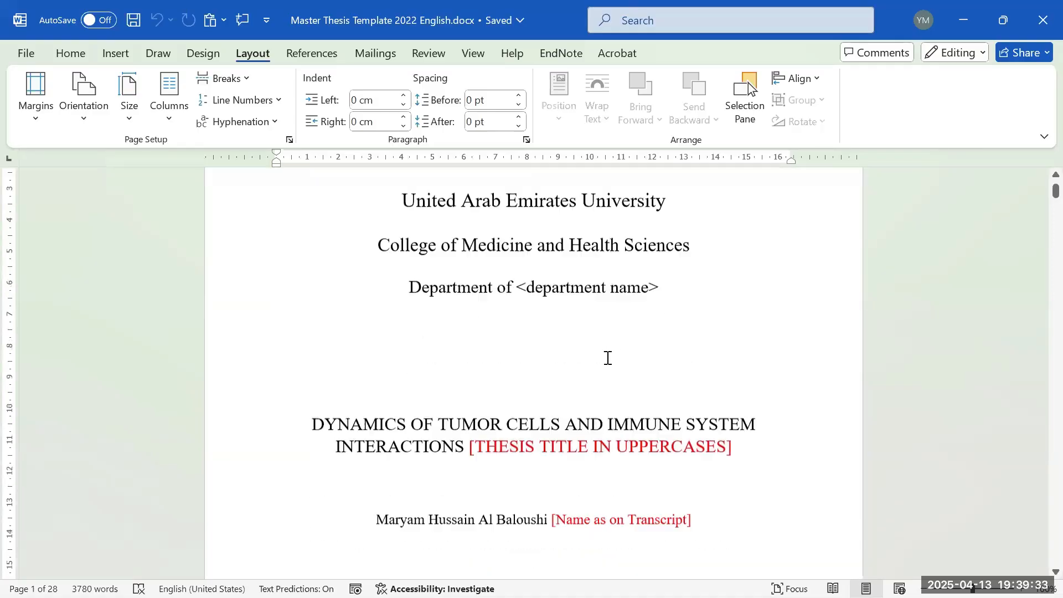
scroll(564, 340, up, 1)
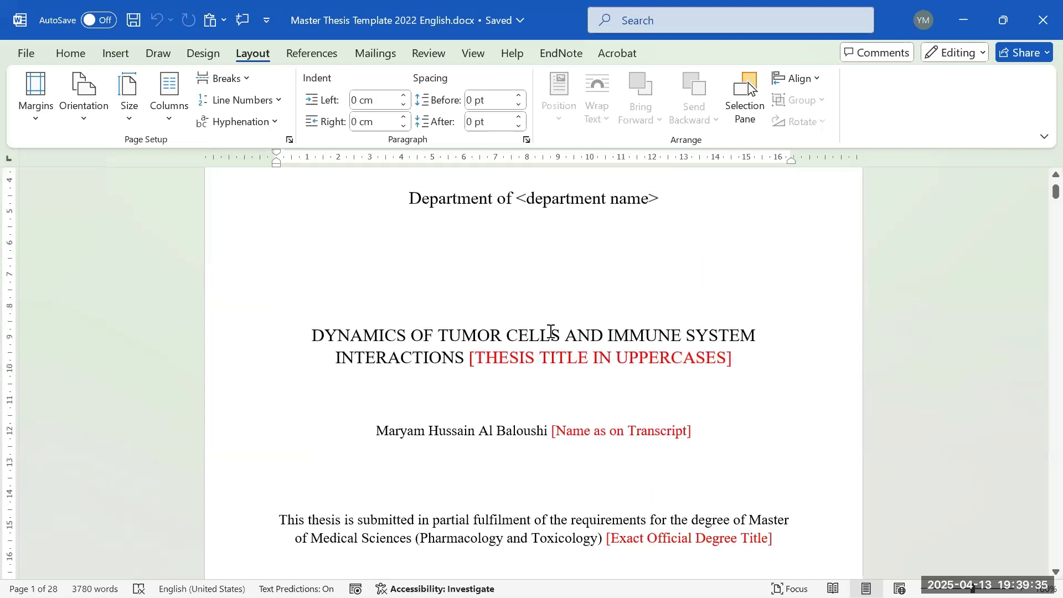
scroll(451, 295, up, 1)
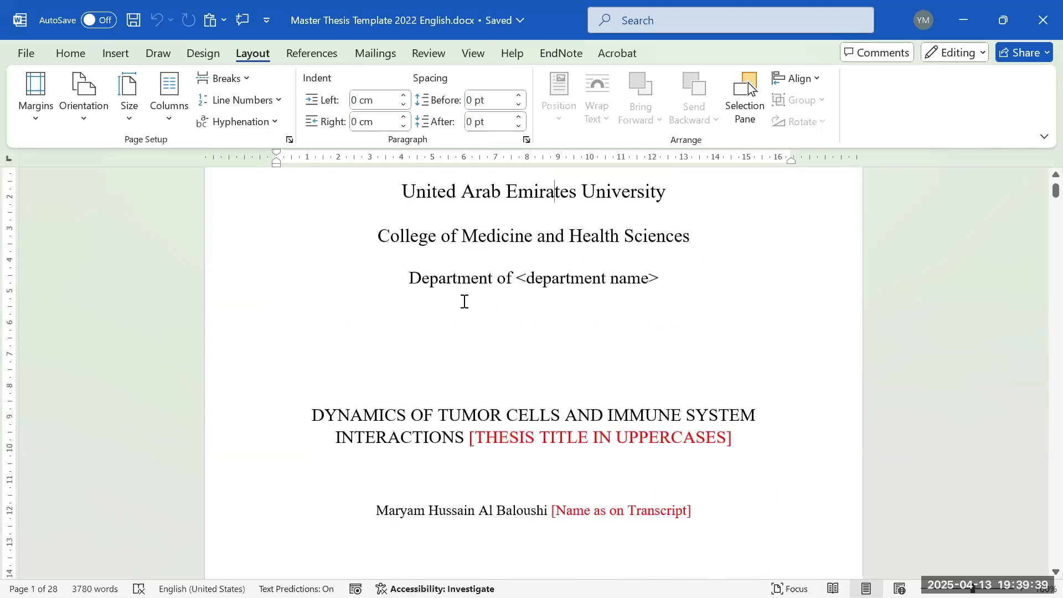
scroll(462, 302, down, 2)
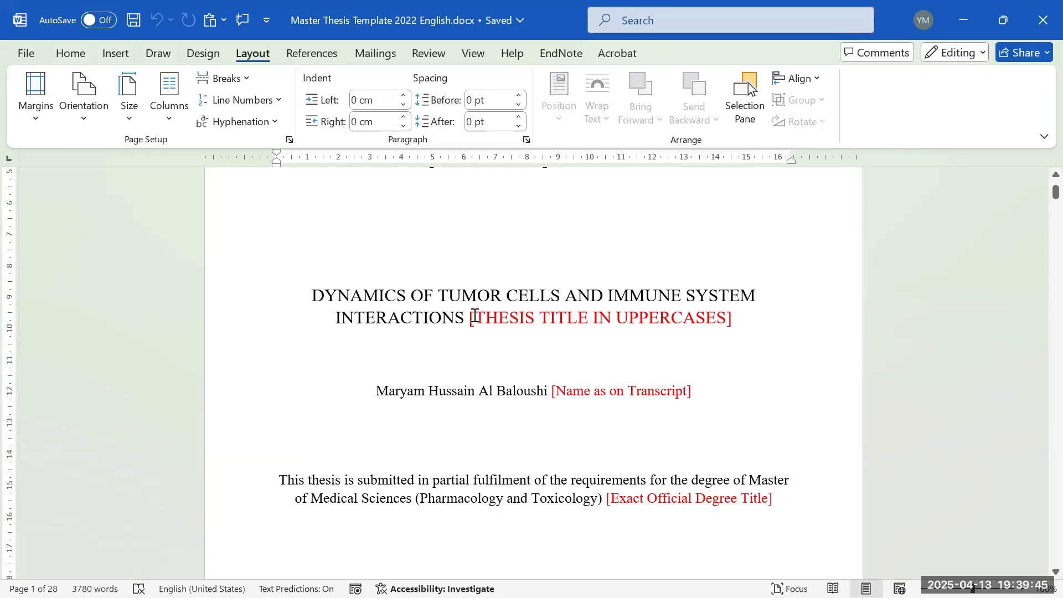
- Delete the red [THESIS TITLE IN UPPERCASES] placeholder from the title page
drag(474, 315, 735, 321)
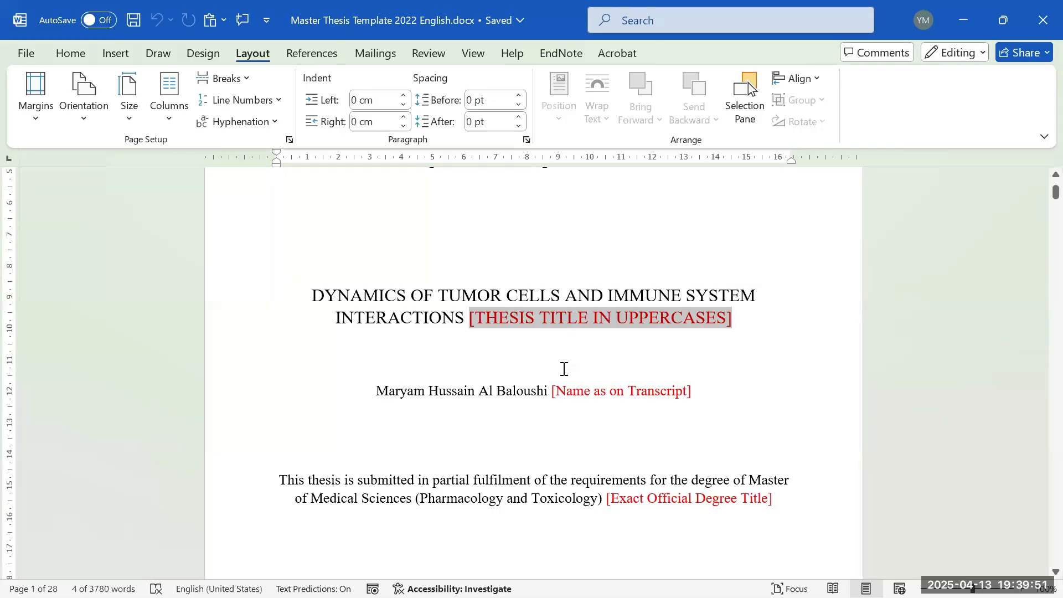
key(BackSpace)
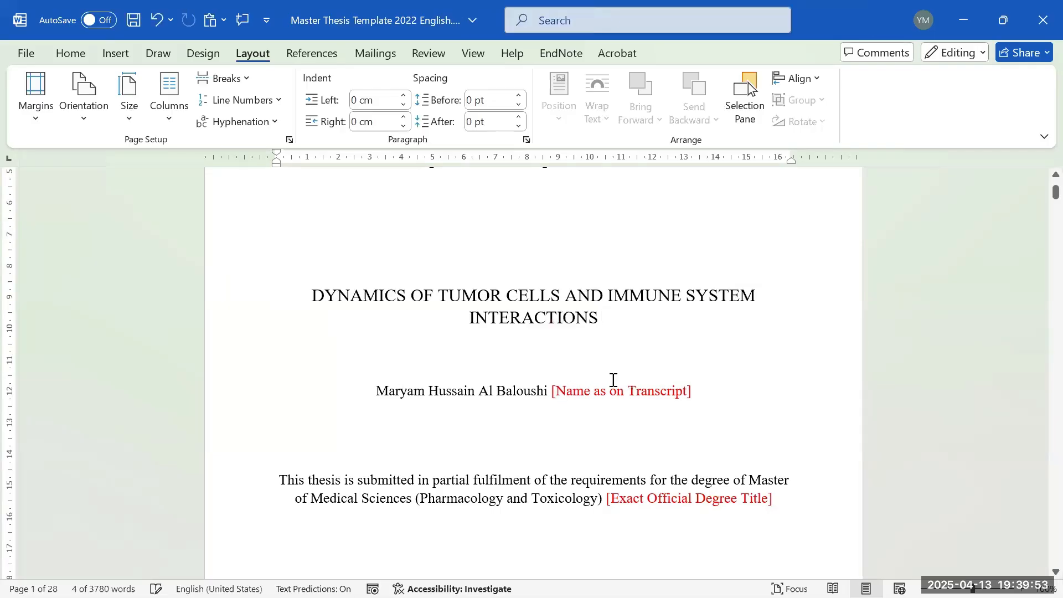
scroll(545, 312, down, 1)
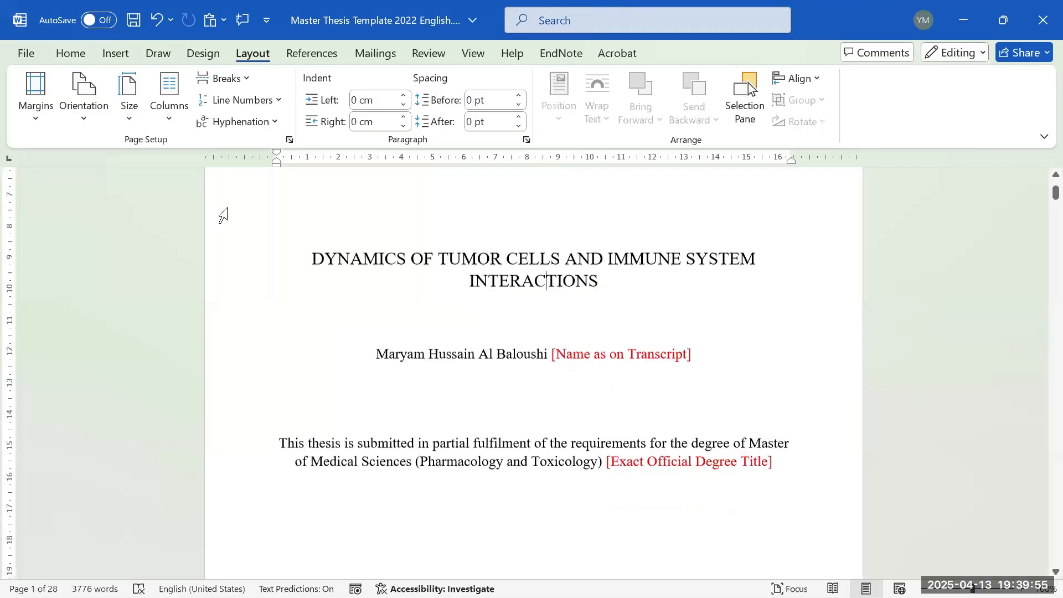
- On the Home tab, select the name line and the degree name in the submission statement
click(70, 54)
scroll(430, 309, down, 1)
drag(364, 320, 709, 302)
scroll(583, 335, down, 2)
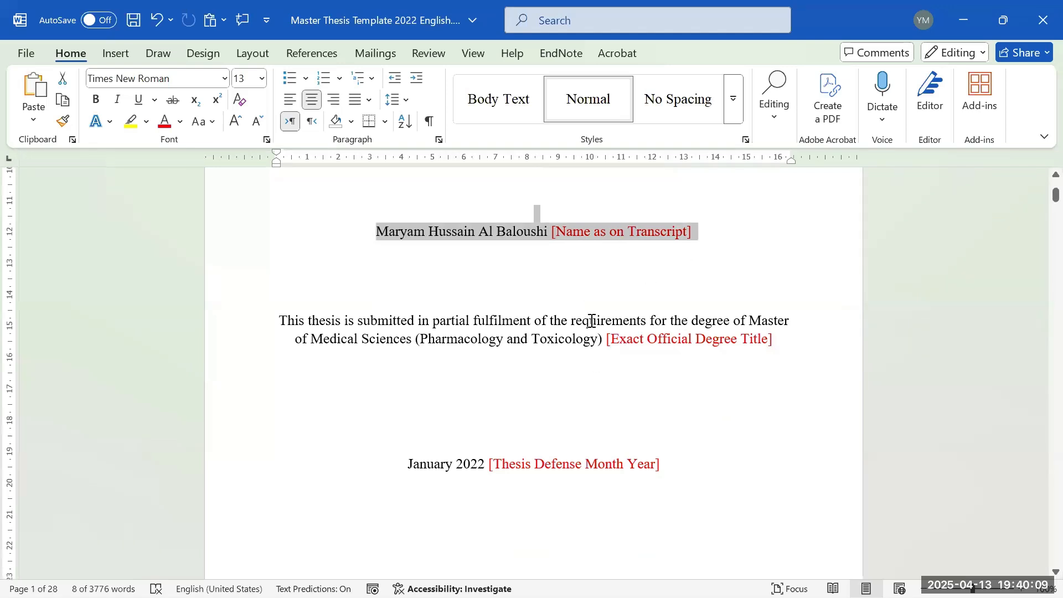
scroll(596, 353, down, 3)
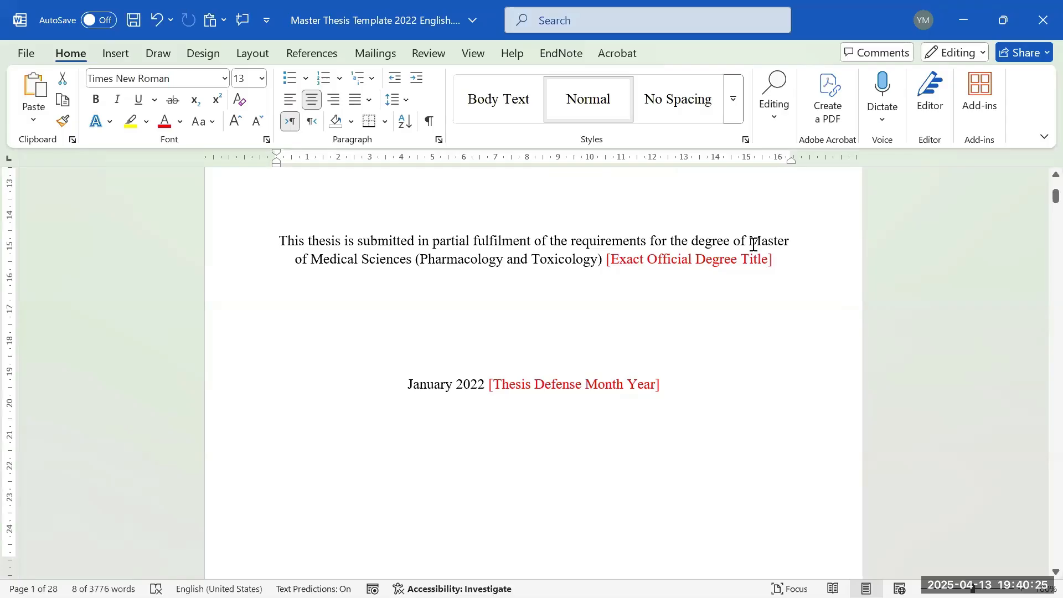
drag(749, 239, 607, 260)
mouse_move(693, 595)
mouse_move(753, 573)
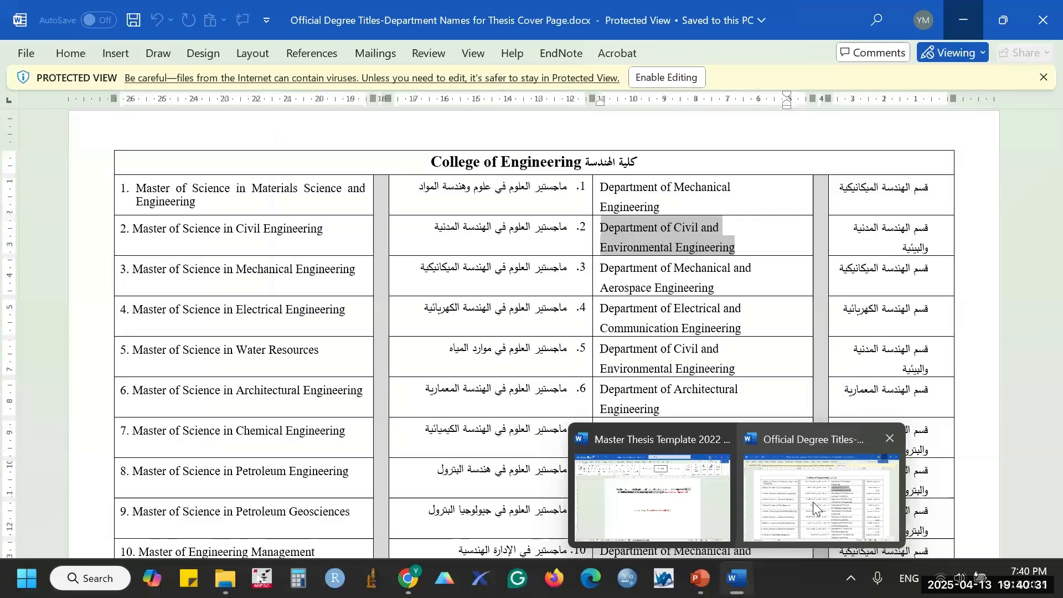
- Scroll through the Official Degree Titles-Department Names tables, then Alt+Tab back to the thesis template
click(812, 502)
scroll(567, 244, down, 20)
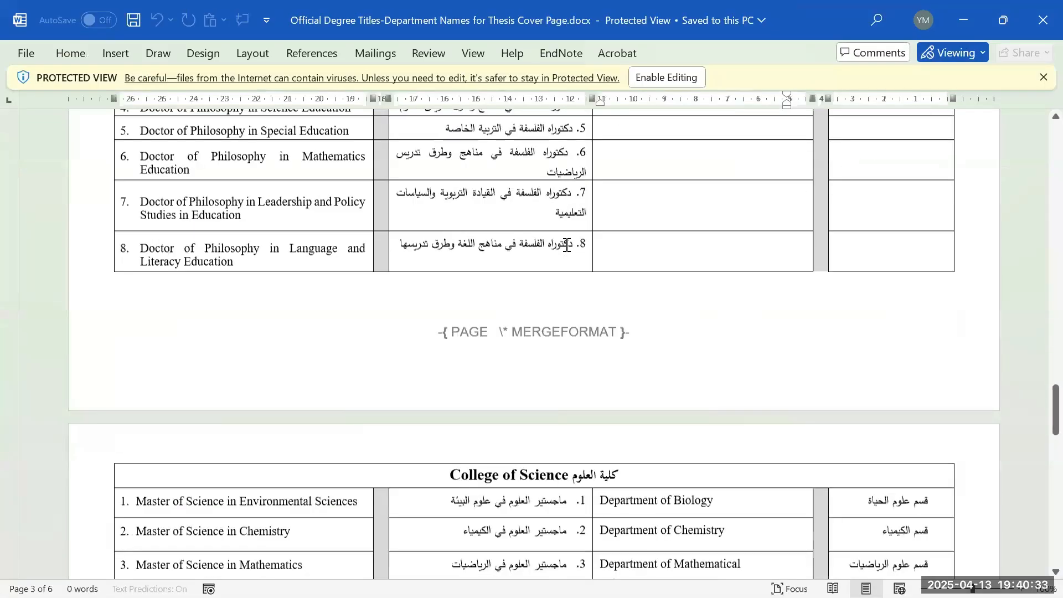
scroll(566, 244, down, 15)
scroll(577, 228, up, 6)
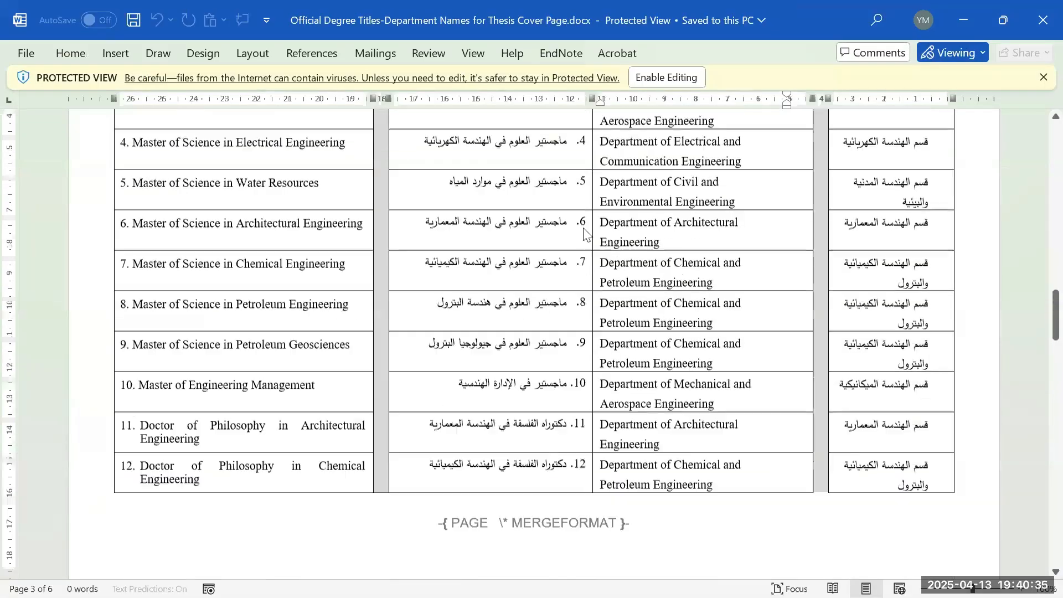
scroll(584, 234, up, 9)
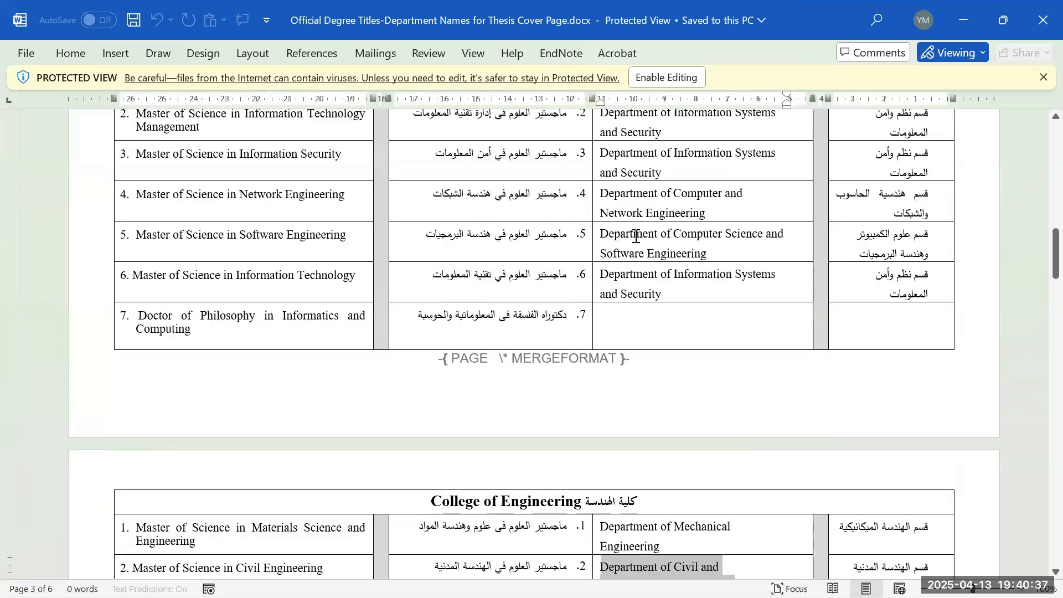
scroll(636, 236, up, 4)
key(alt+Tab)
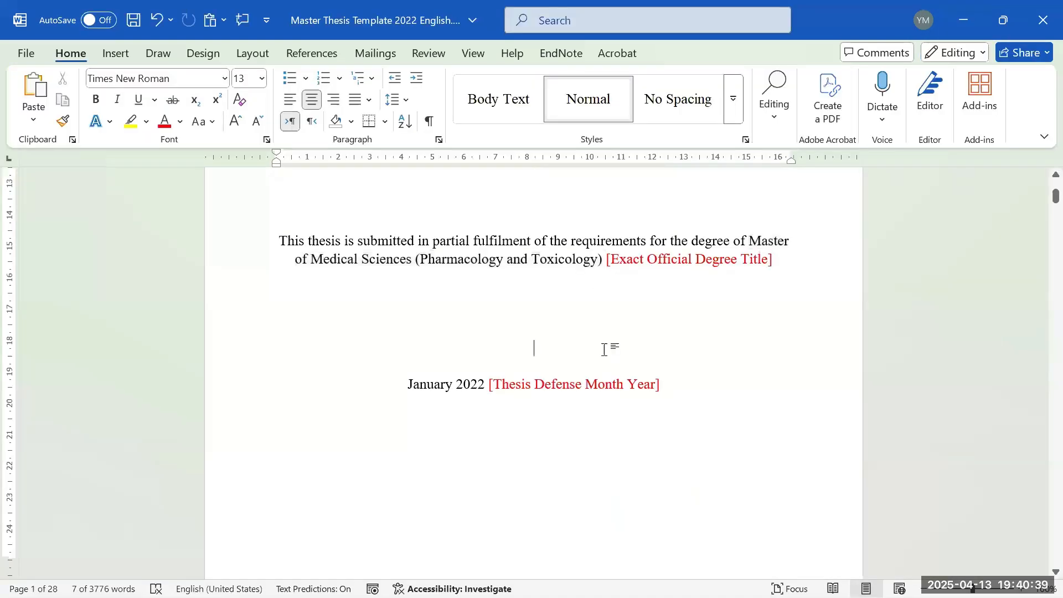
- Replace 2022 in the 'Master Thesis 2022: XX' heading by typing 2025, then delete its last digit
scroll(604, 350, down, 3)
drag(406, 266, 494, 266)
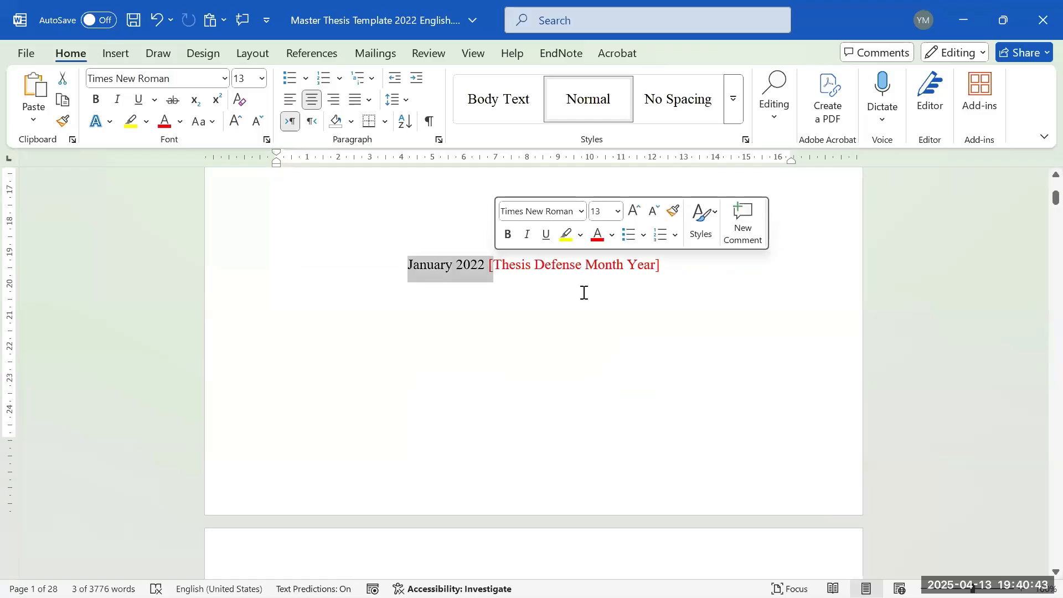
scroll(562, 289, down, 9)
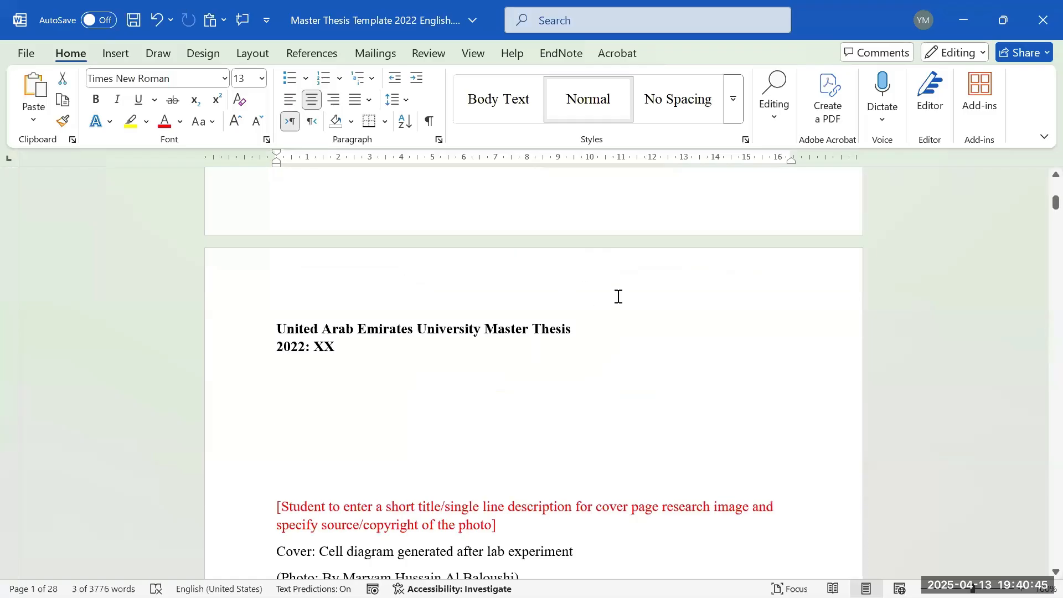
click(587, 284)
scroll(446, 306, down, 2)
scroll(438, 302, up, 2)
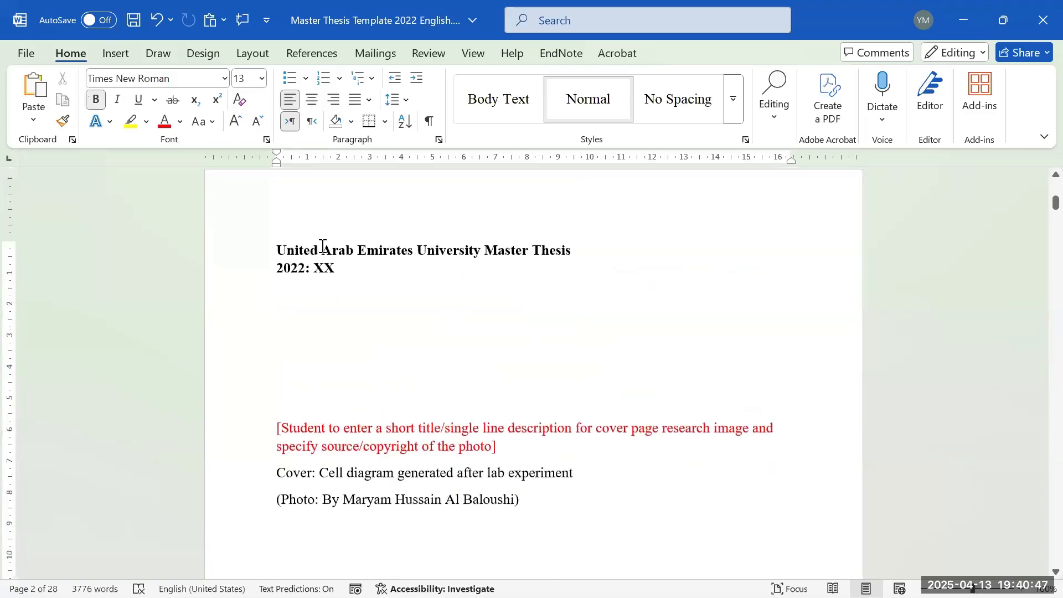
drag(280, 249, 421, 286)
click(317, 310)
drag(301, 273, 312, 273)
double_click(296, 269)
text(2025)
key(BackSpace)
- Select the red cover caption instructions and the cell diagram caption line
scroll(360, 330, down, 5)
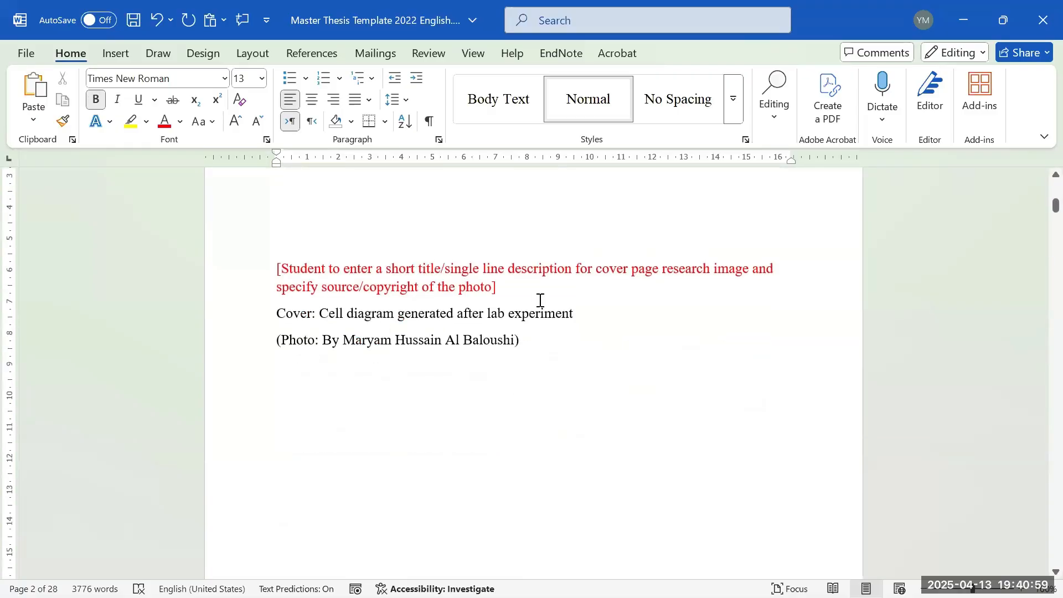
drag(497, 286, 285, 268)
click(457, 339)
drag(323, 317, 584, 327)
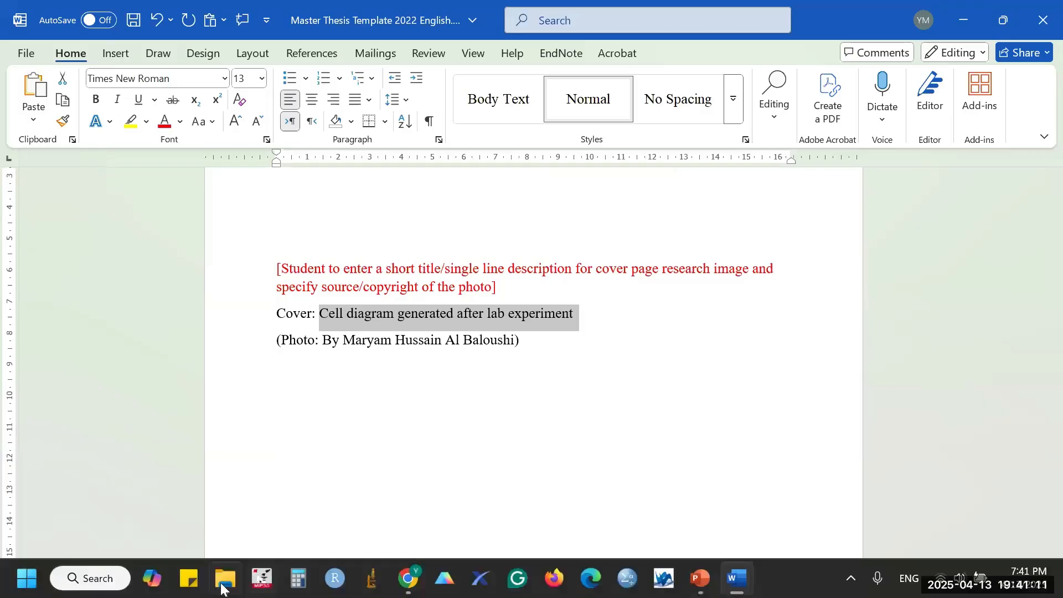
click(223, 588)
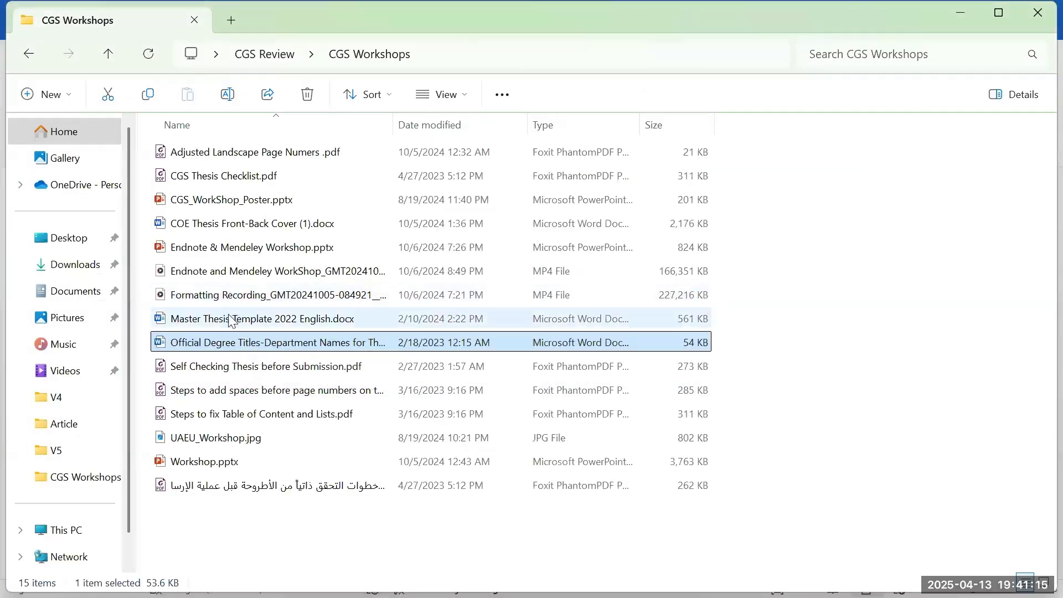
- Double-click COE Thesis Front-Back Cover (1).docx in the CGS Workshops folder to open the example
click(216, 321)
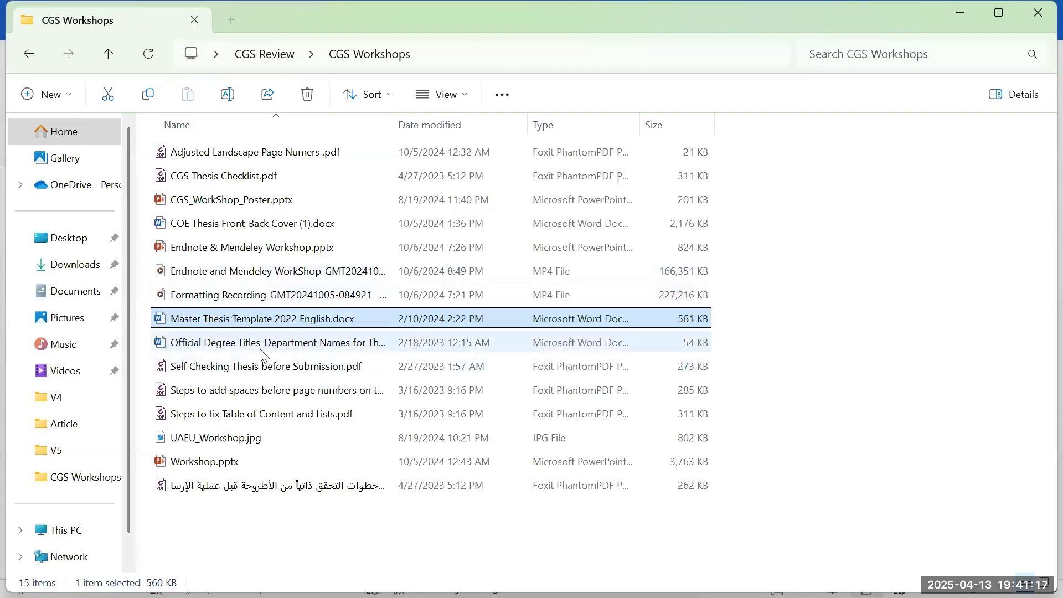
double_click(238, 227)
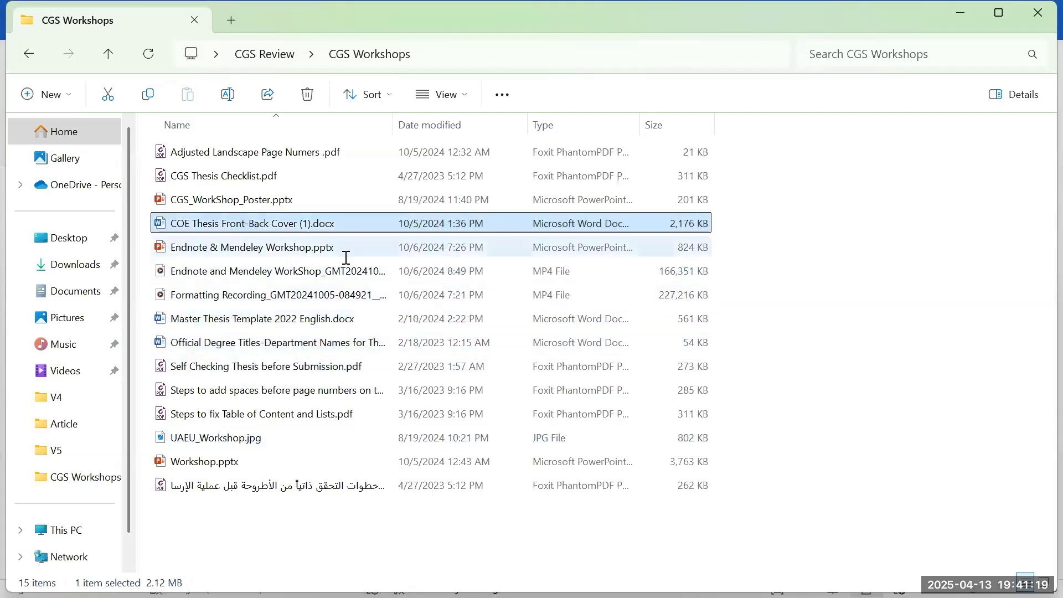
- Look over the COE example's cover photo, then close that document to return to the template
scroll(553, 310, down, 5)
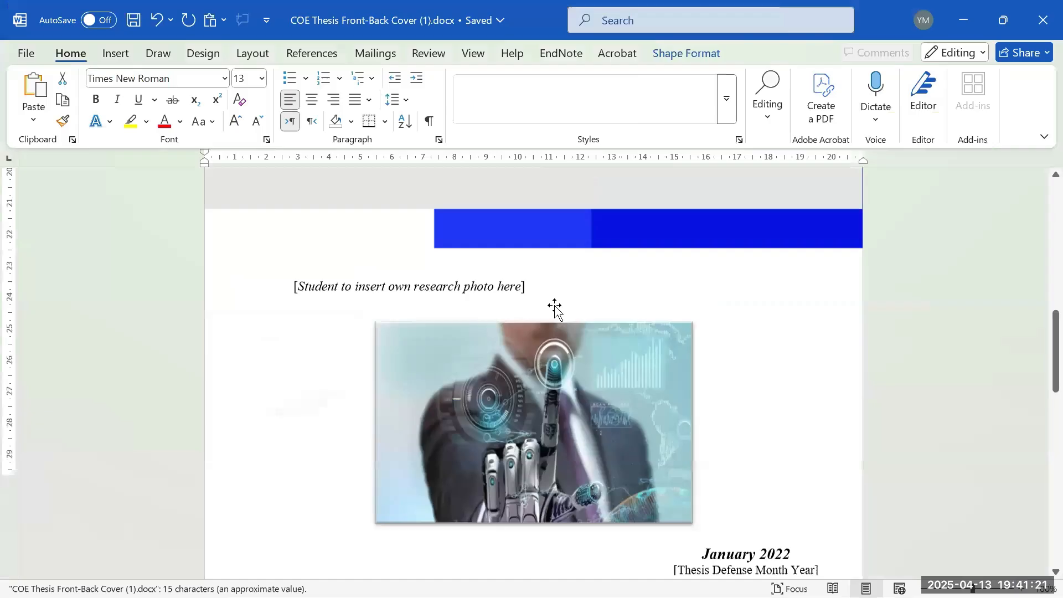
scroll(564, 341, up, 1)
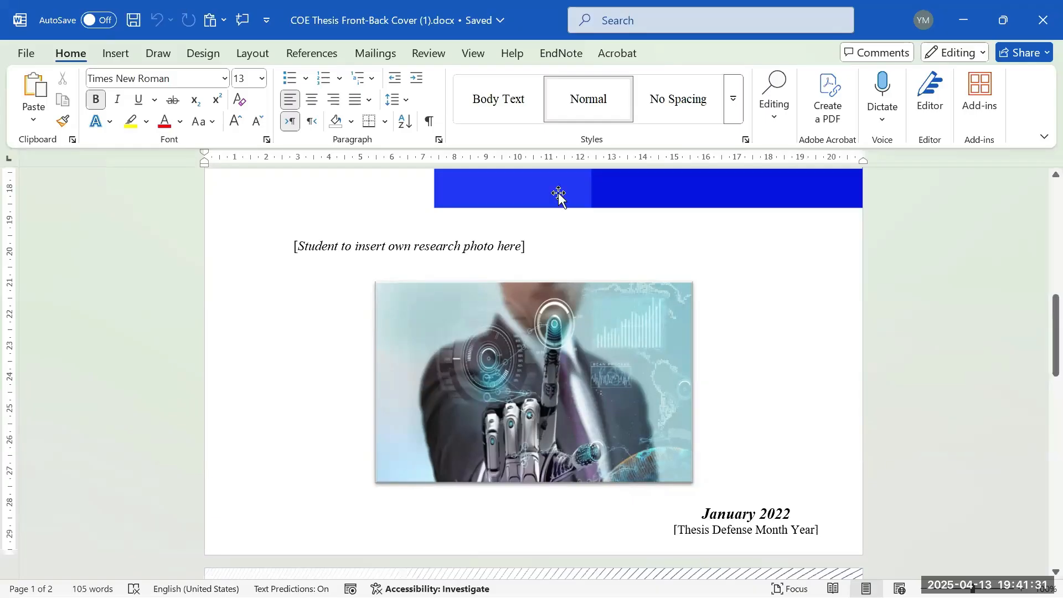
click(981, 8)
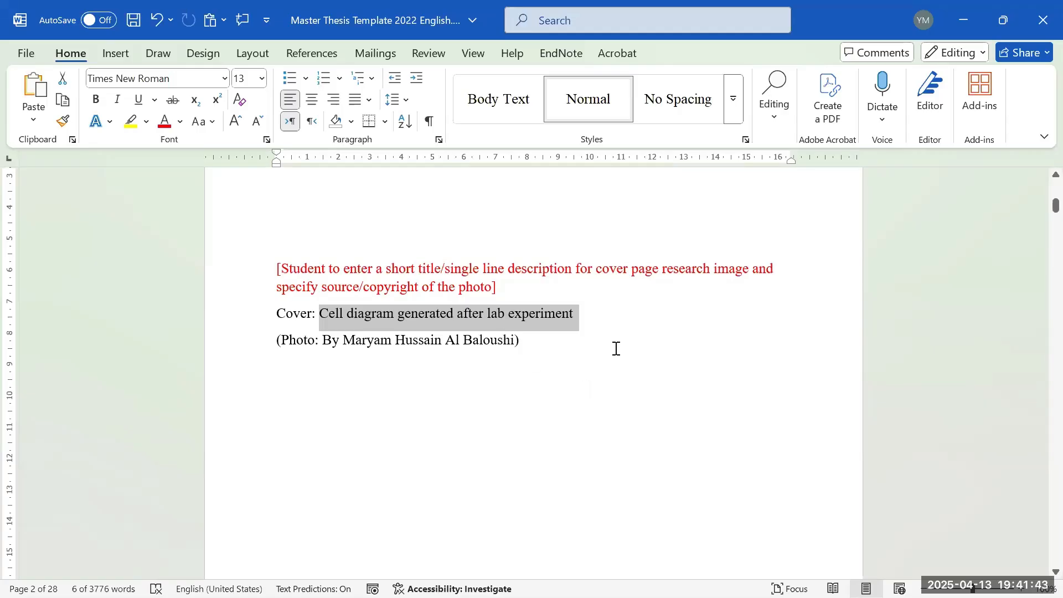
scroll(616, 349, up, 3)
scroll(638, 330, down, 5)
scroll(641, 324, up, 3)
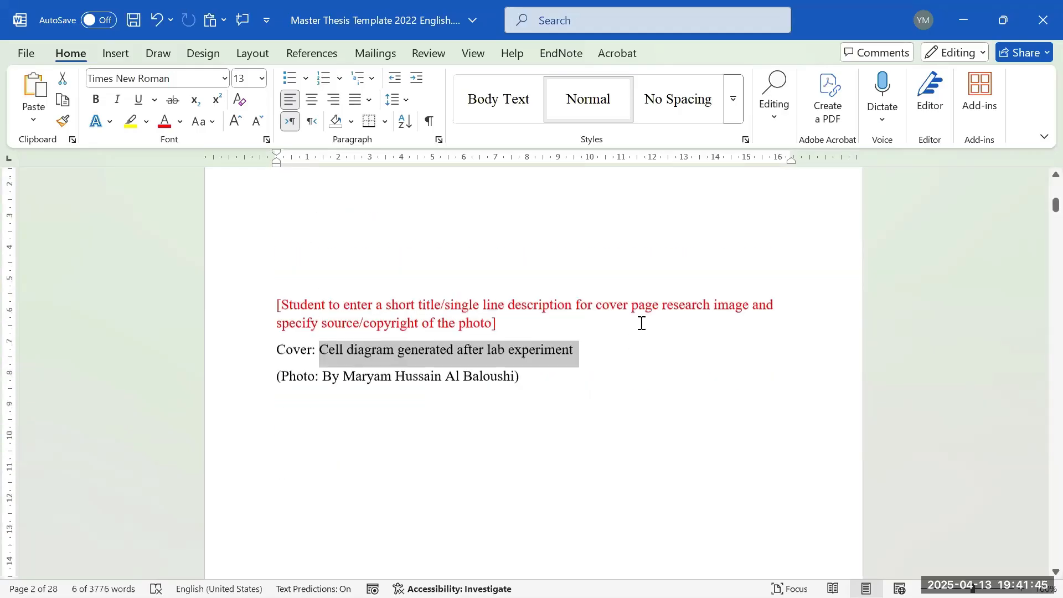
scroll(642, 323, down, 9)
scroll(661, 341, up, 3)
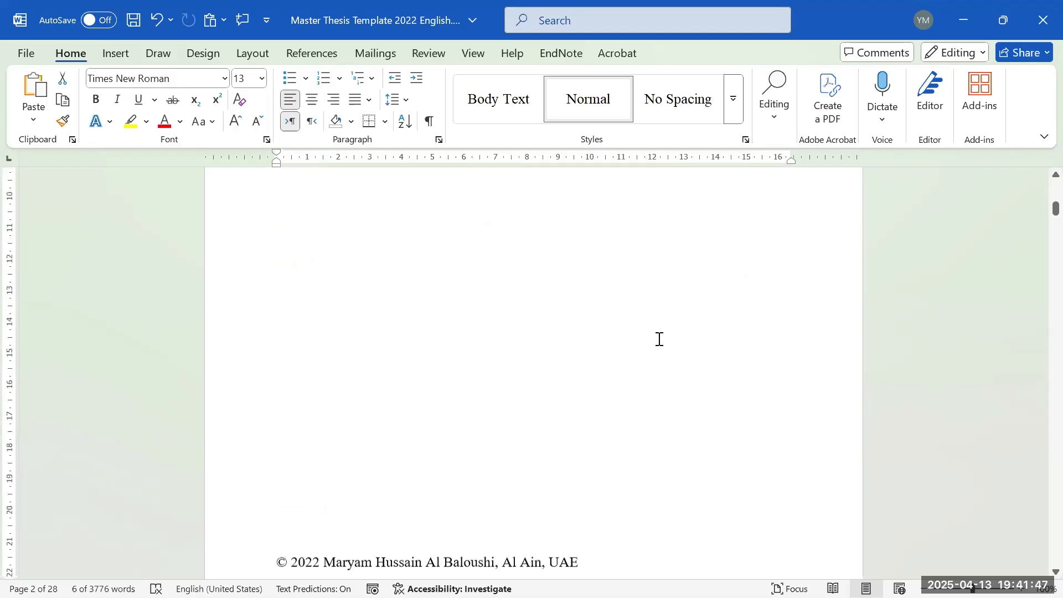
scroll(659, 339, up, 3)
click(304, 264)
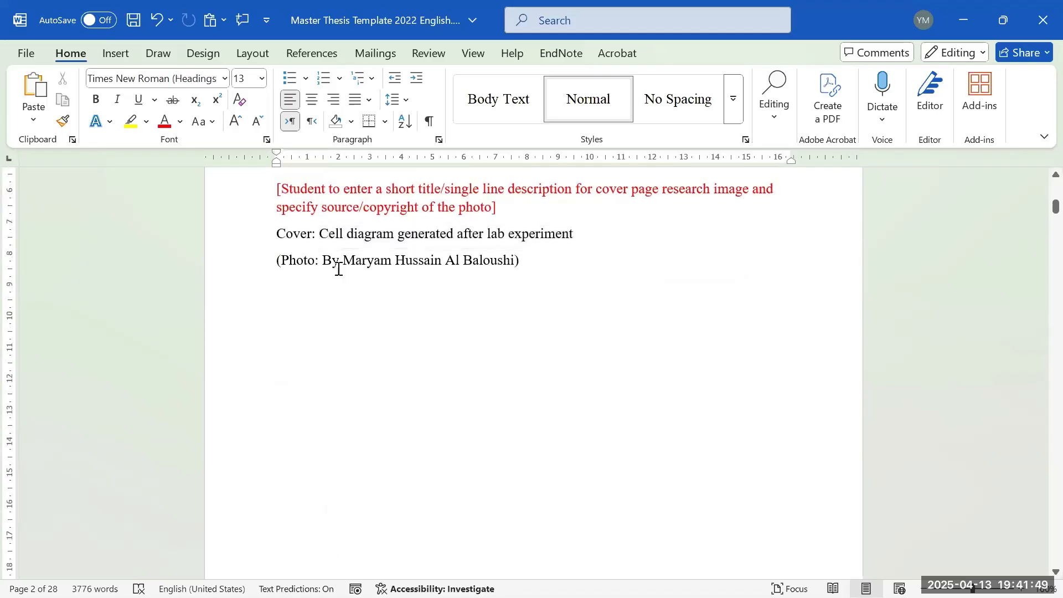
click(331, 265)
drag(329, 261, 494, 262)
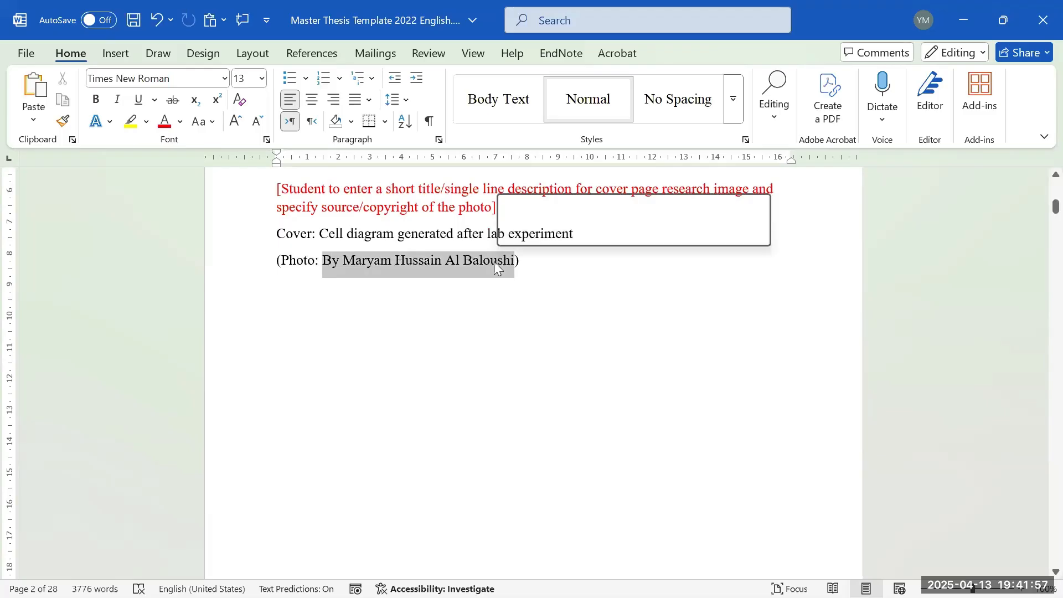
click(339, 280)
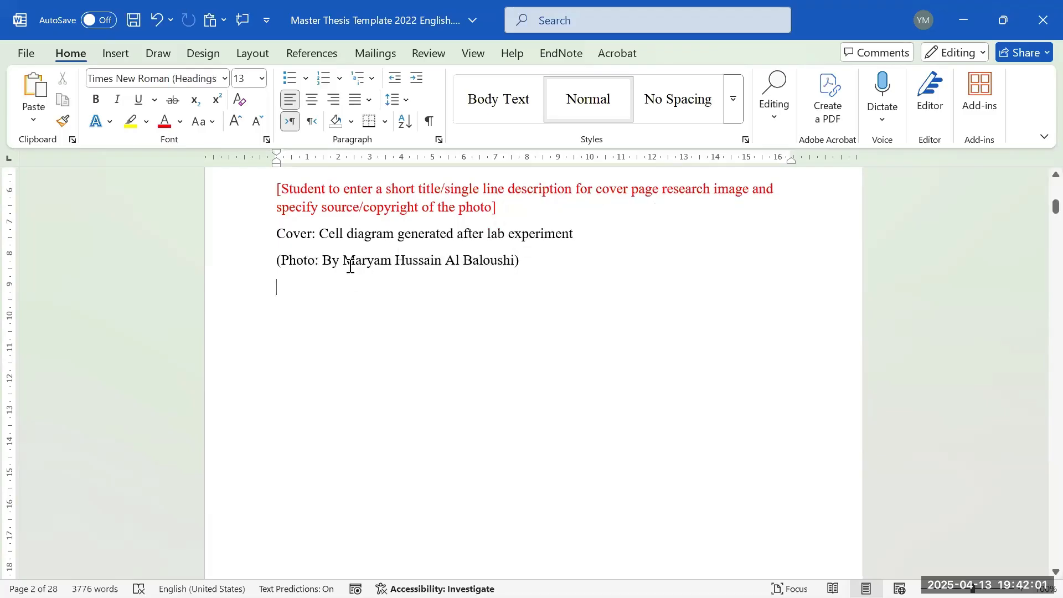
drag(344, 261, 519, 261)
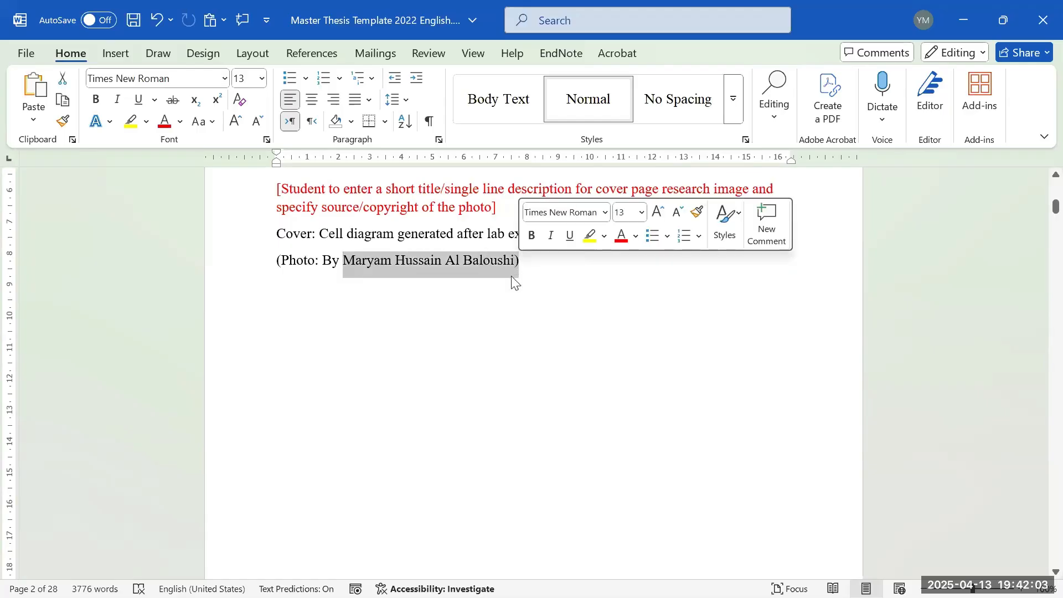
click(337, 278)
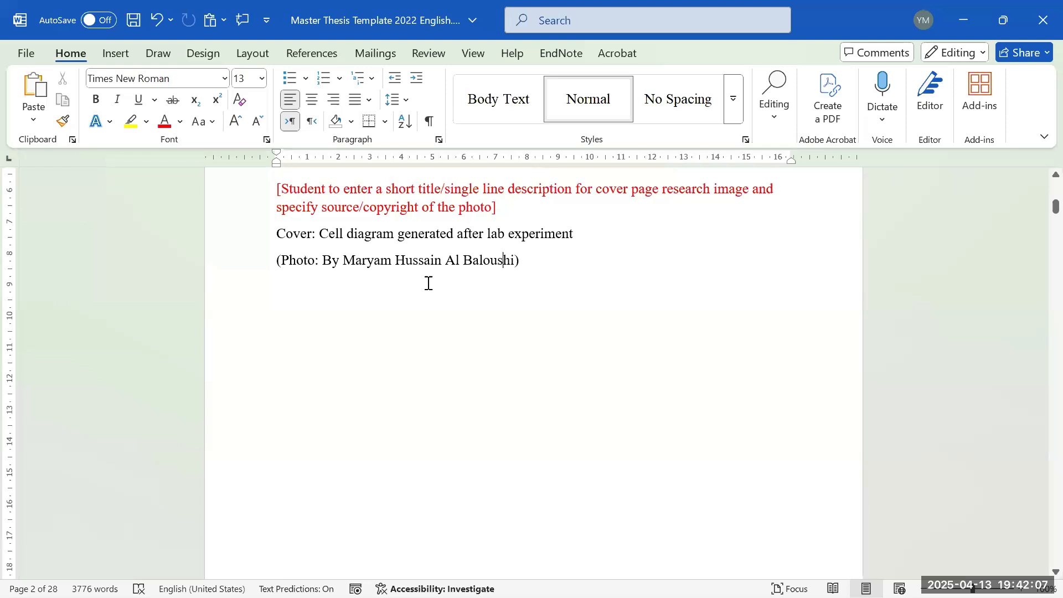
scroll(720, 315, down, 5)
scroll(654, 327, up, 6)
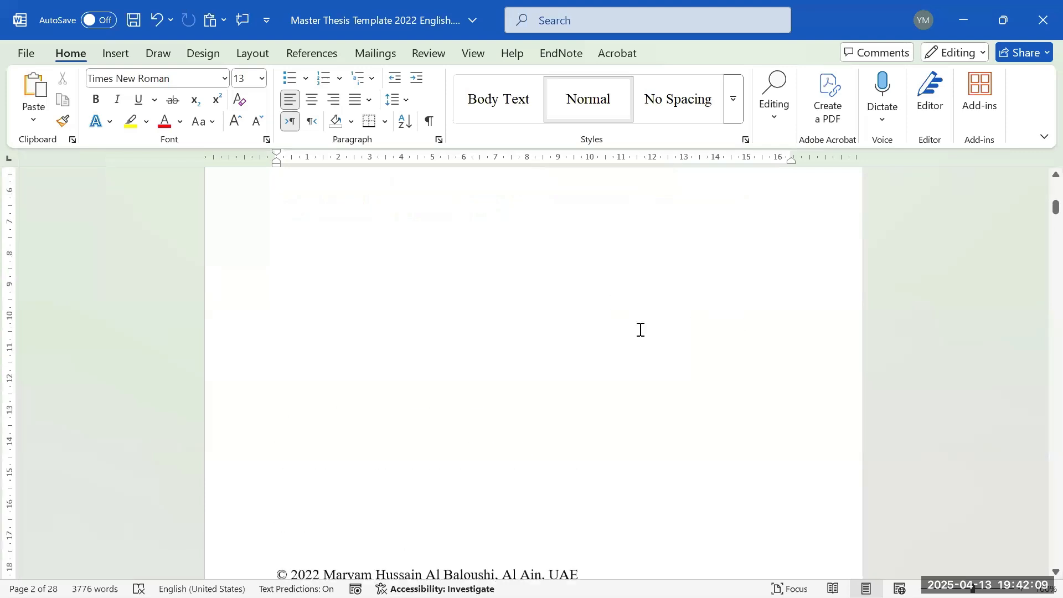
scroll(609, 321, down, 7)
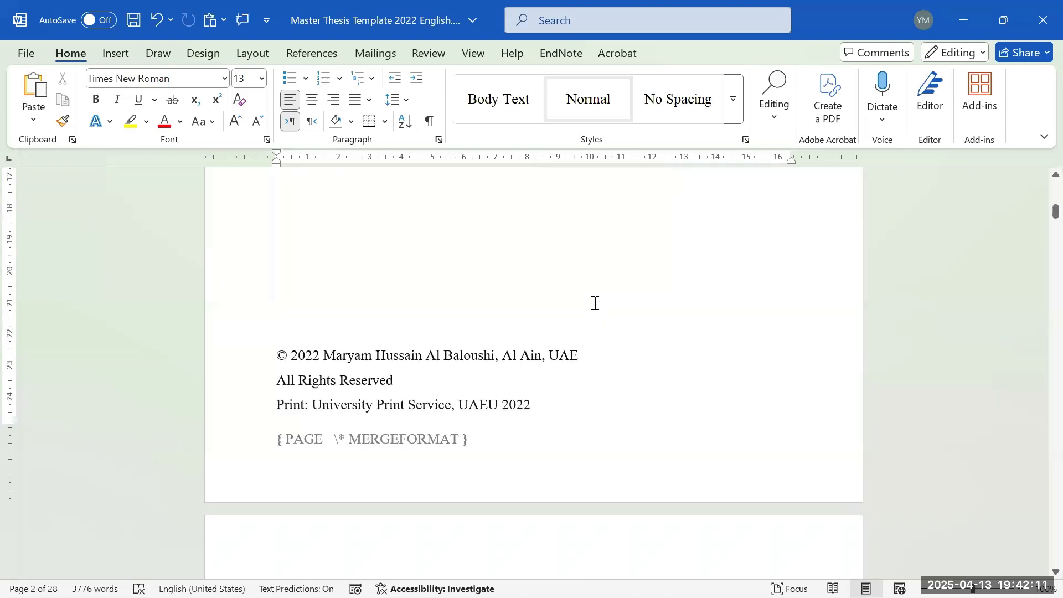
scroll(615, 294, up, 6)
scroll(543, 356, down, 4)
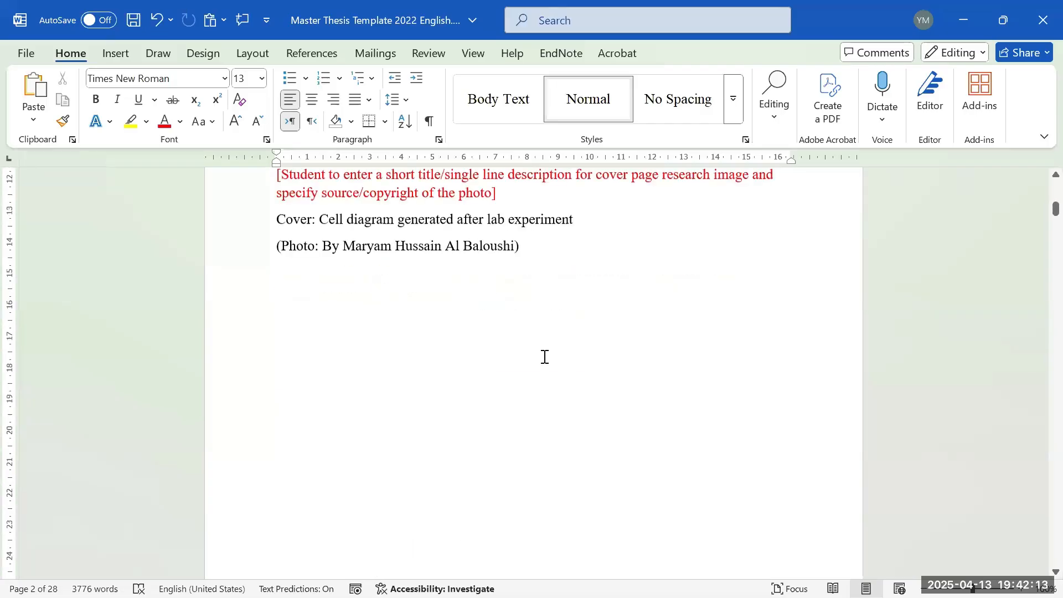
scroll(548, 351, down, 3)
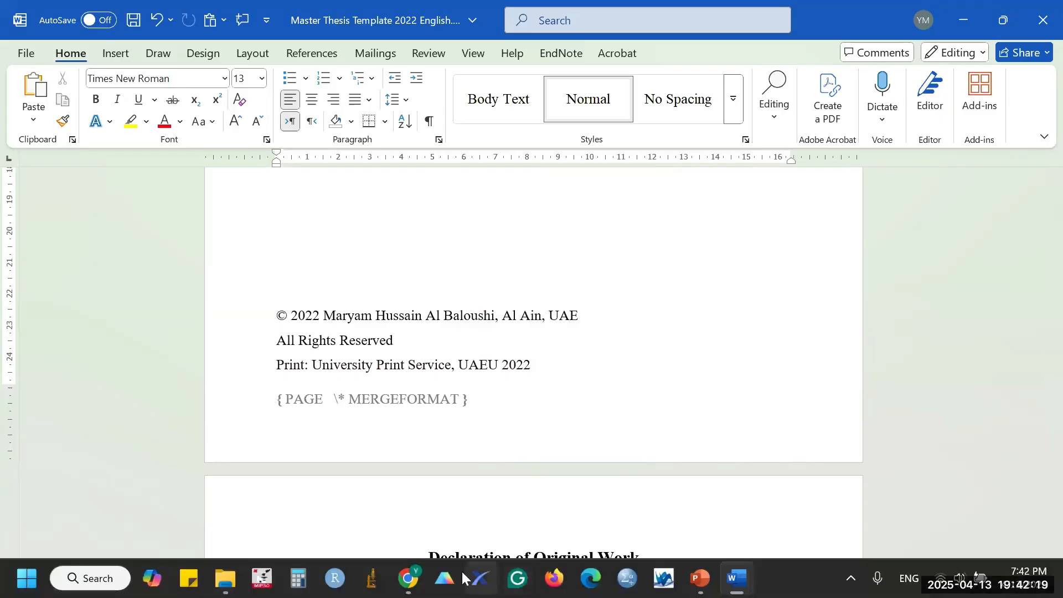
- Bring the Zoom meeting forward and scroll through the Meeting Chat messages
mouse_move(410, 577)
click(233, 487)
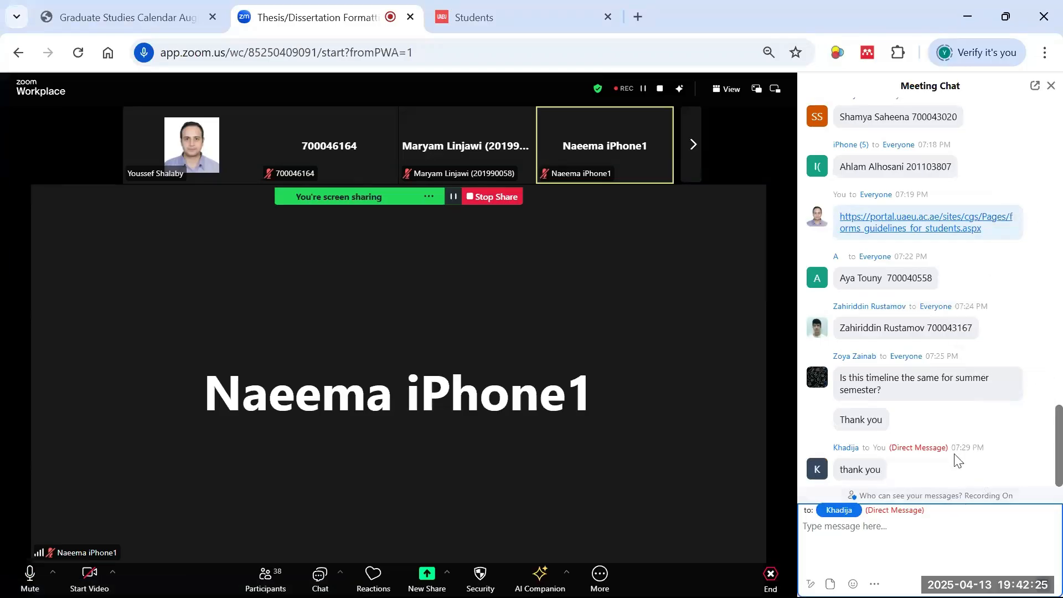
scroll(980, 426, up, 2)
scroll(980, 411, up, 4)
scroll(976, 414, down, 5)
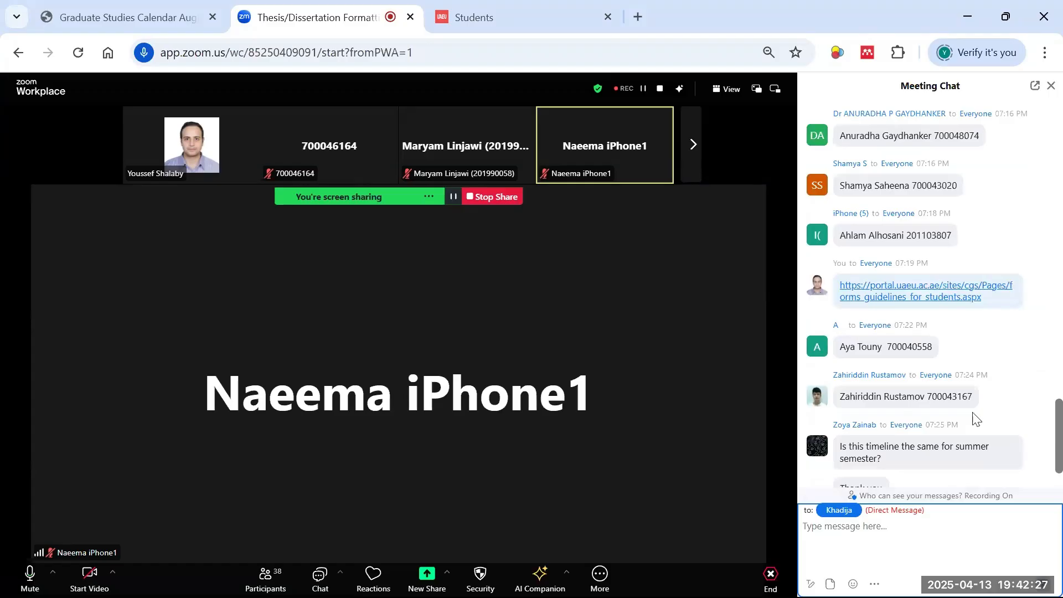
scroll(943, 312, up, 6)
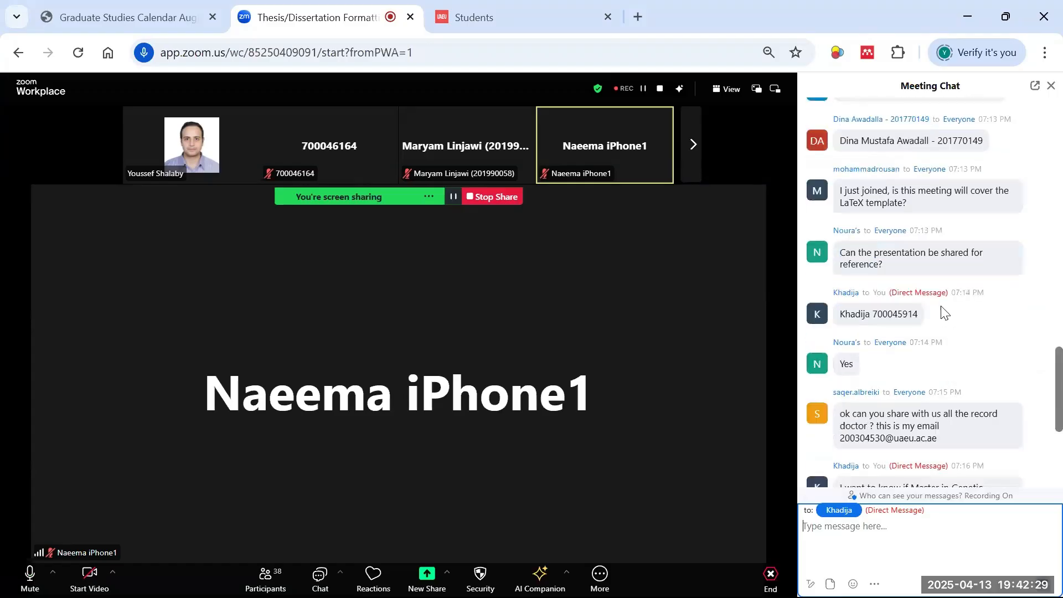
scroll(941, 315, down, 3)
scroll(944, 318, down, 5)
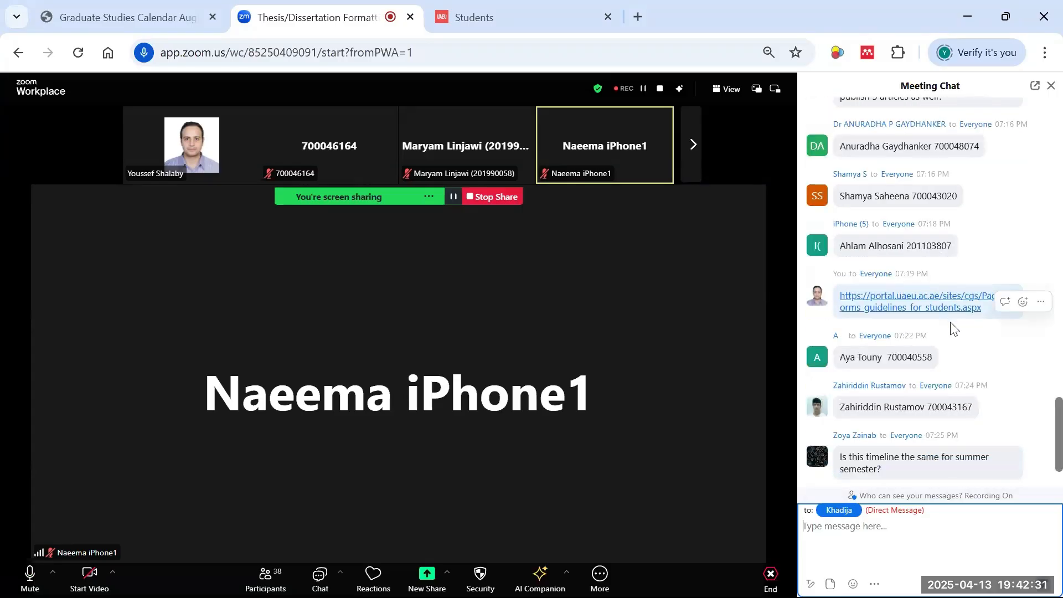
scroll(955, 360, down, 2)
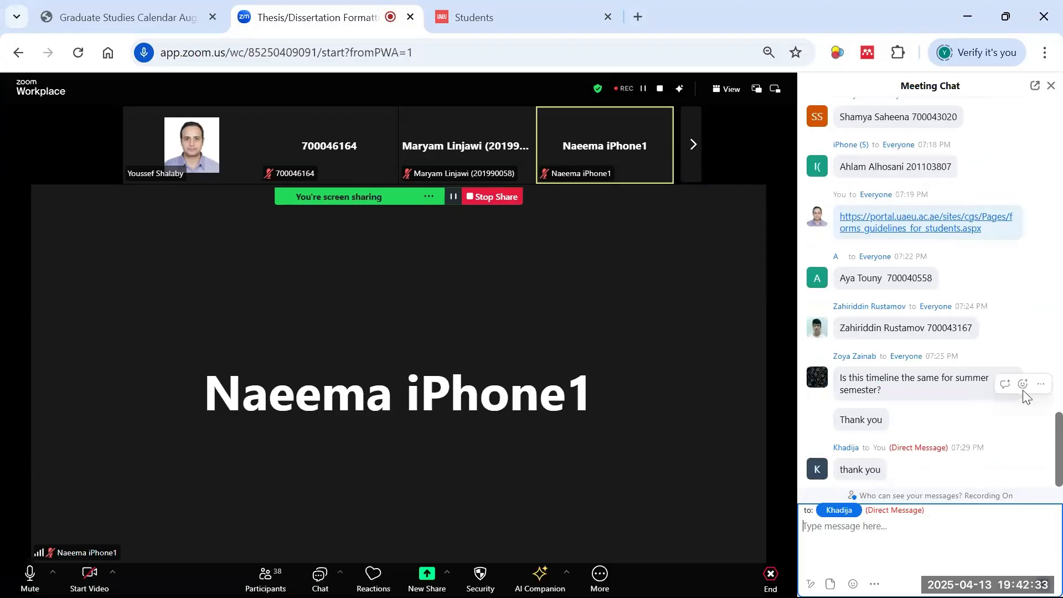
- Minimize Zoom, select the 2022 years in the copyright and Print lines, then scroll to the declaration
click(968, 16)
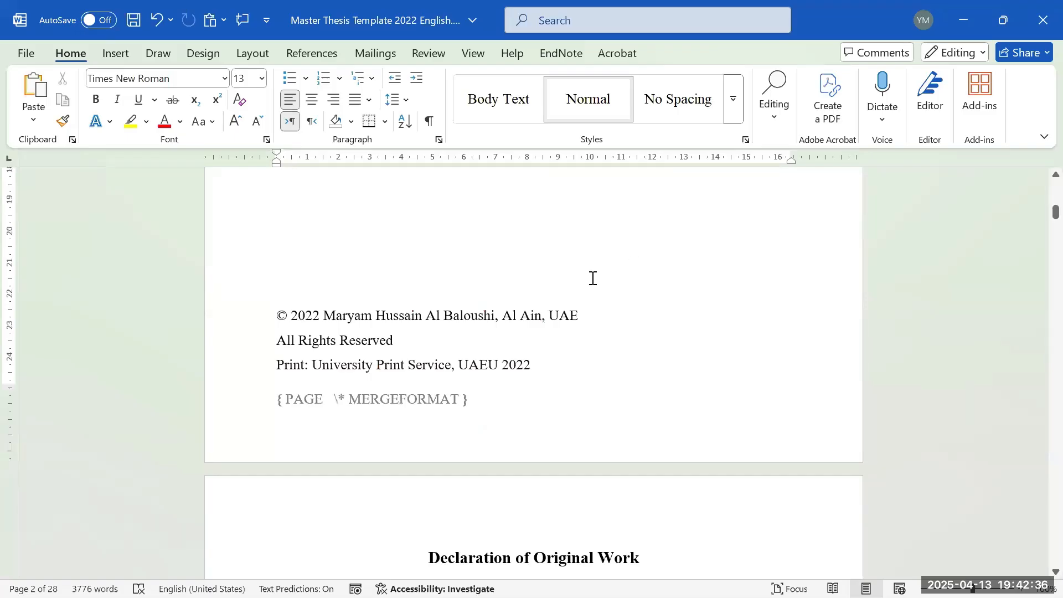
double_click(299, 316)
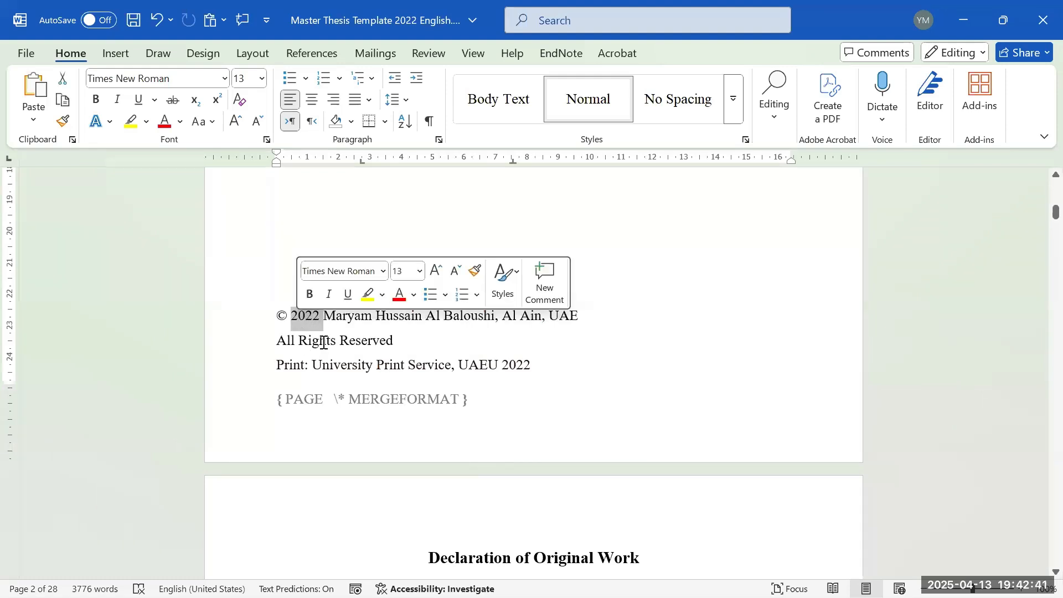
scroll(387, 388, up, 2)
click(313, 406)
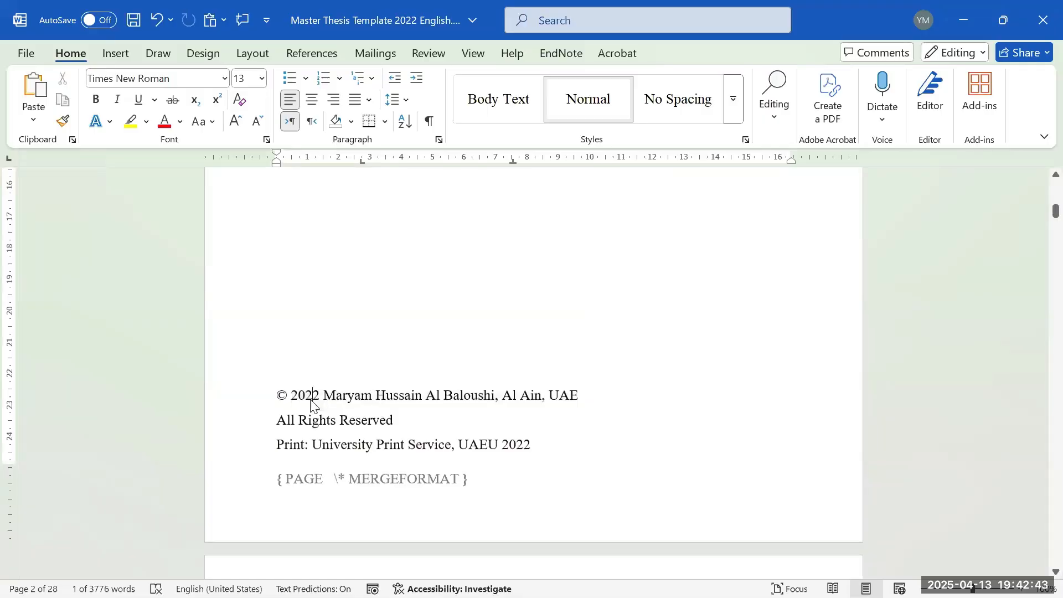
double_click(311, 395)
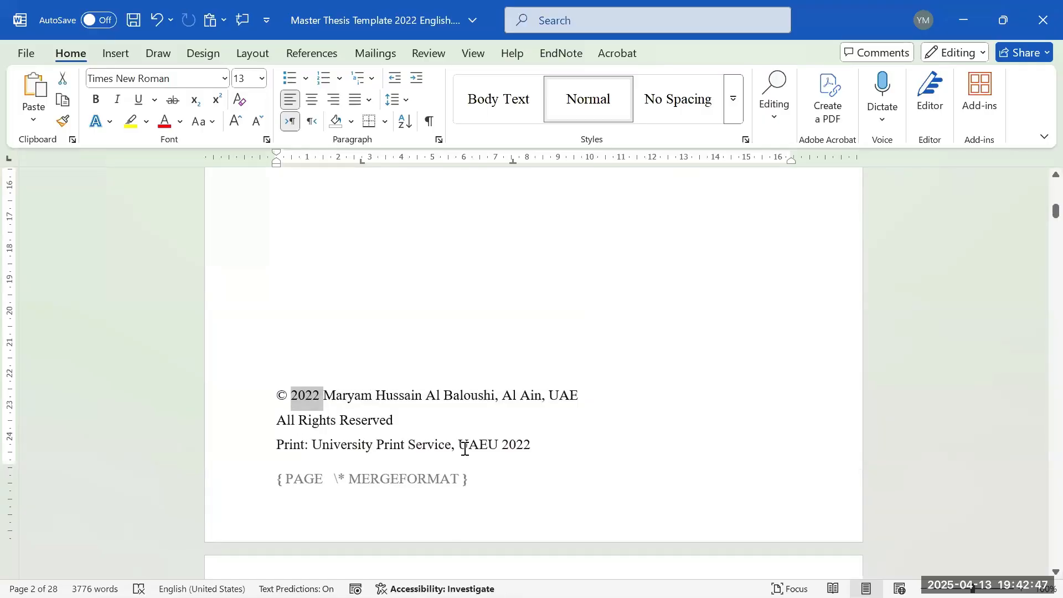
double_click(517, 446)
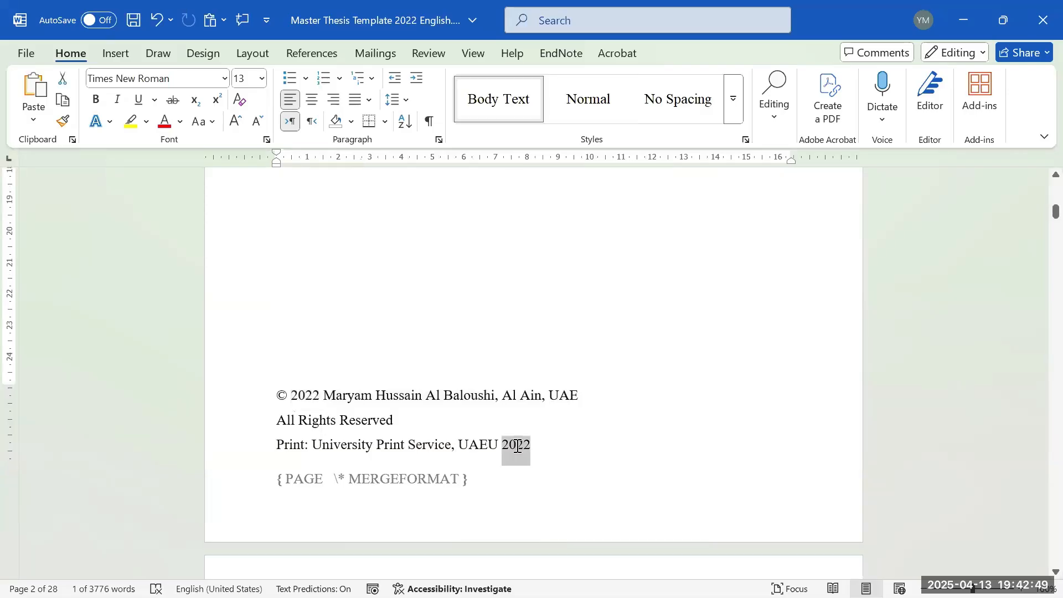
scroll(498, 423, down, 7)
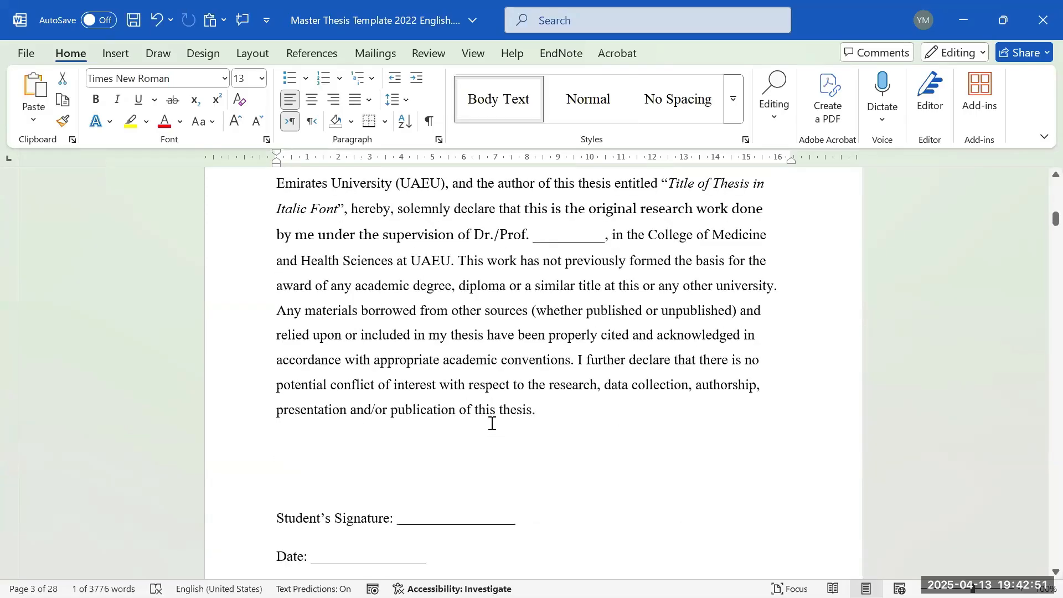
scroll(494, 401, up, 3)
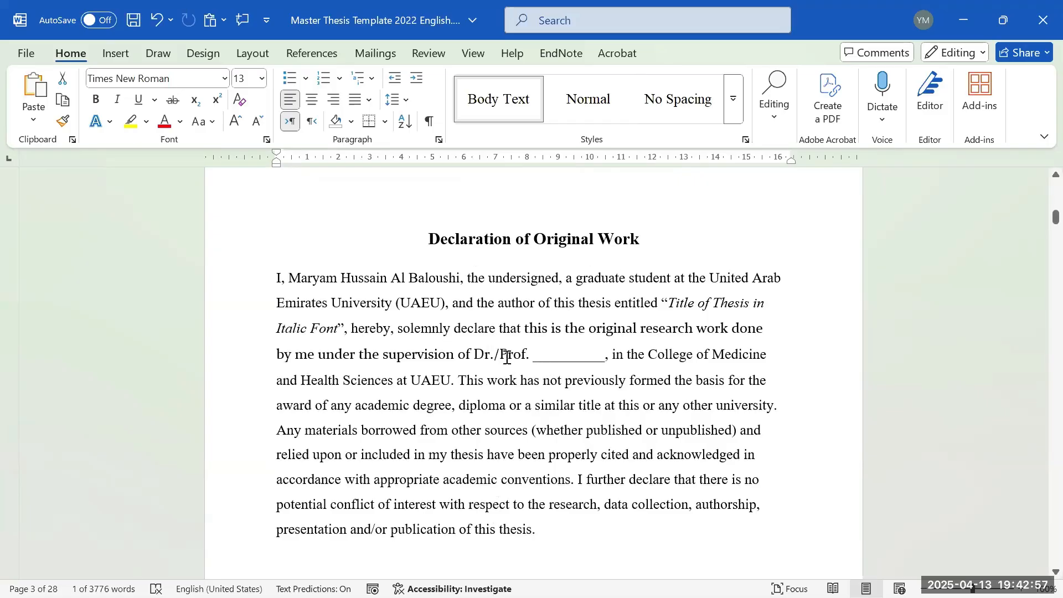
click(676, 302)
drag(677, 311, 338, 327)
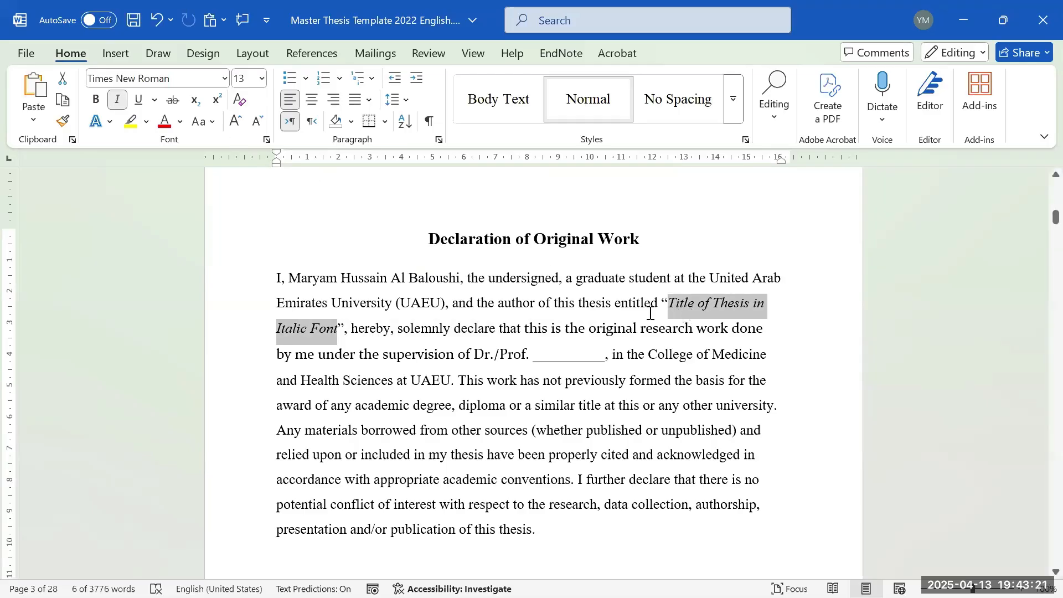
click(694, 304)
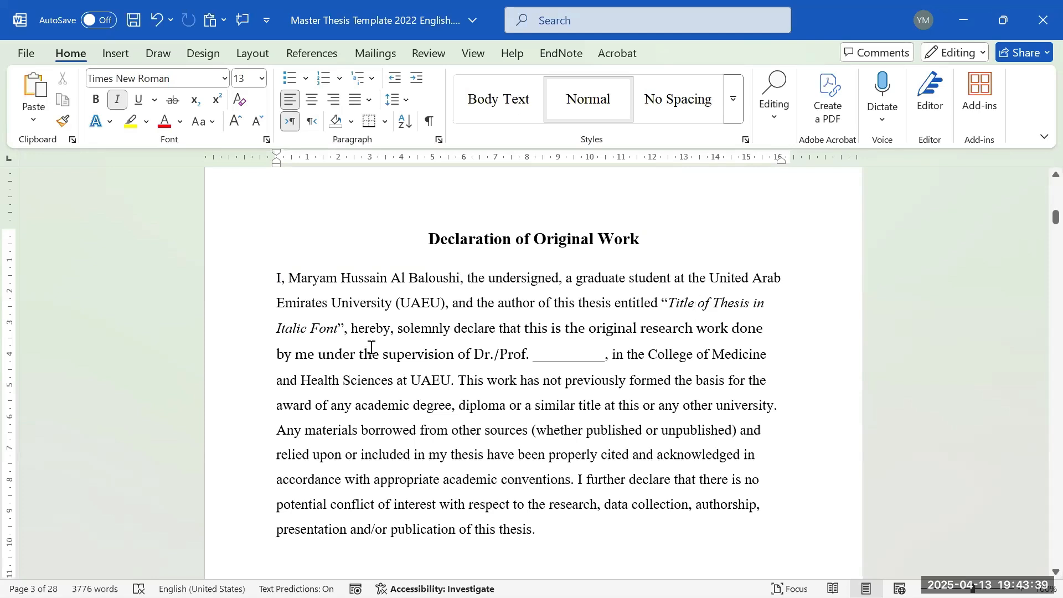
scroll(370, 346, down, 1)
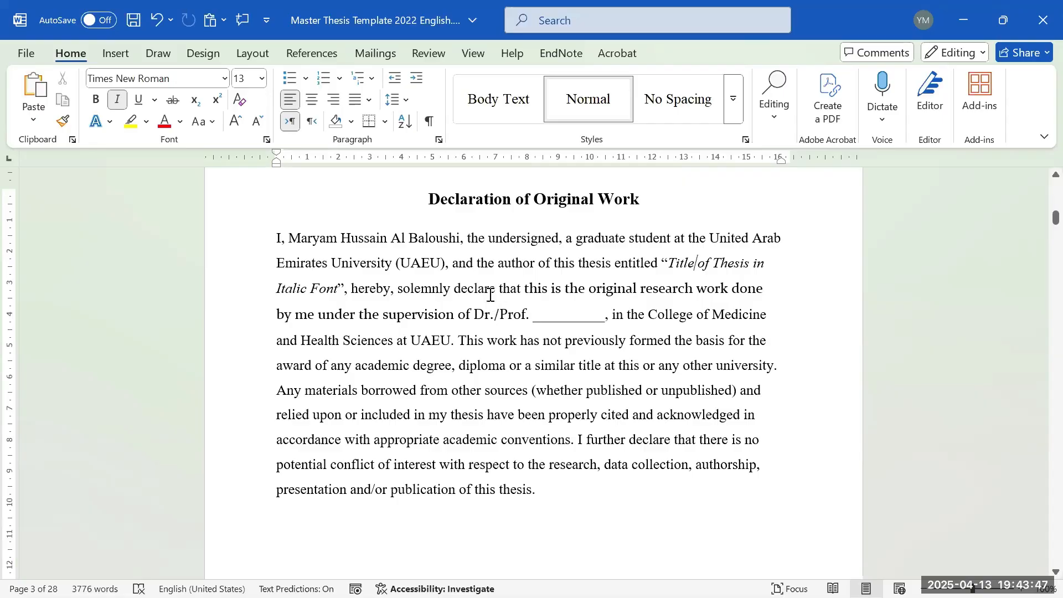
scroll(432, 305, down, 1)
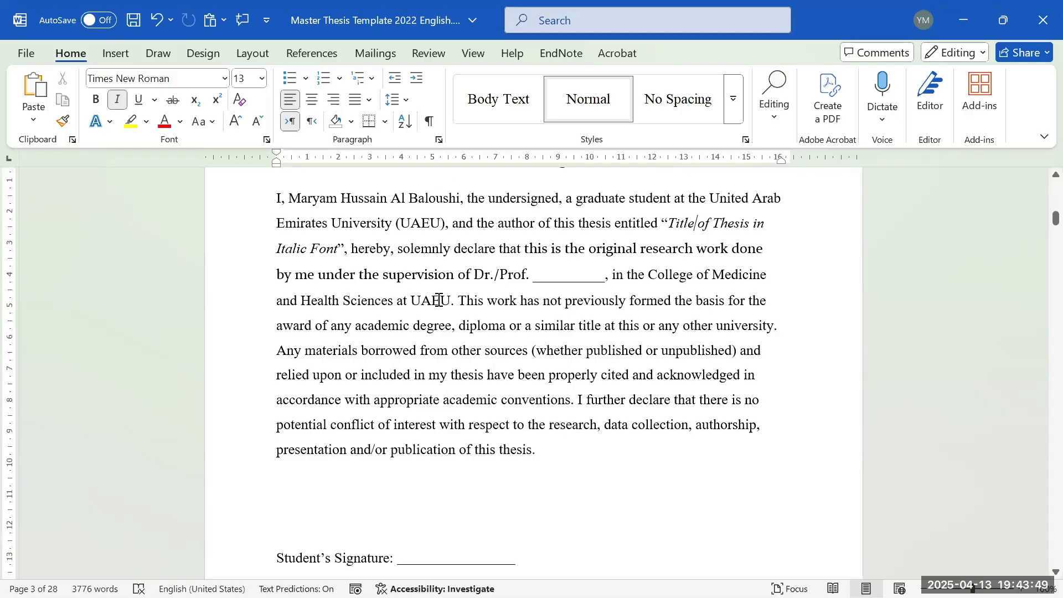
scroll(541, 283, down, 1)
scroll(534, 280, up, 1)
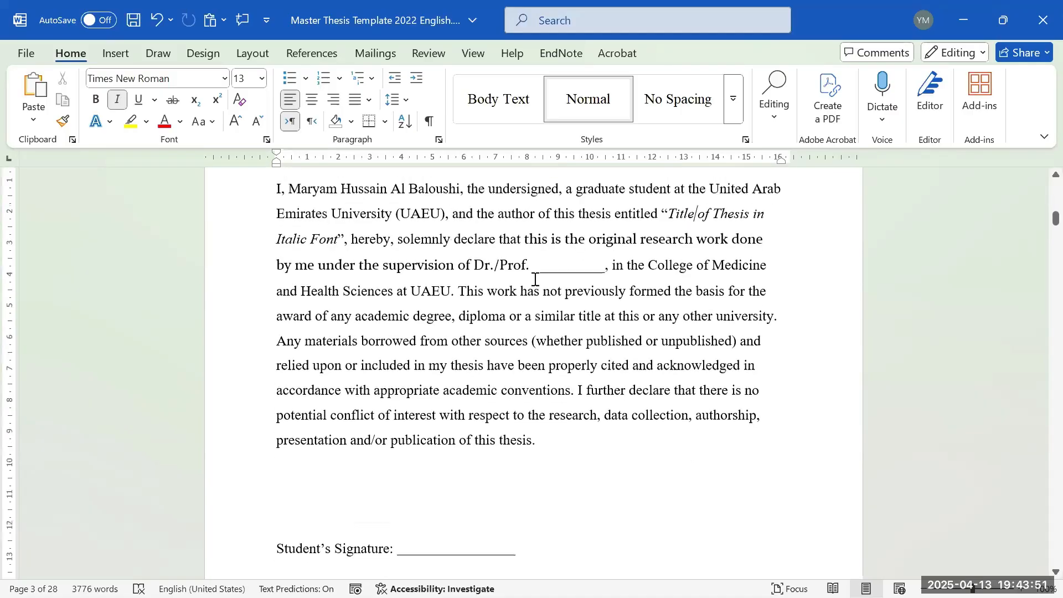
scroll(505, 297, up, 1)
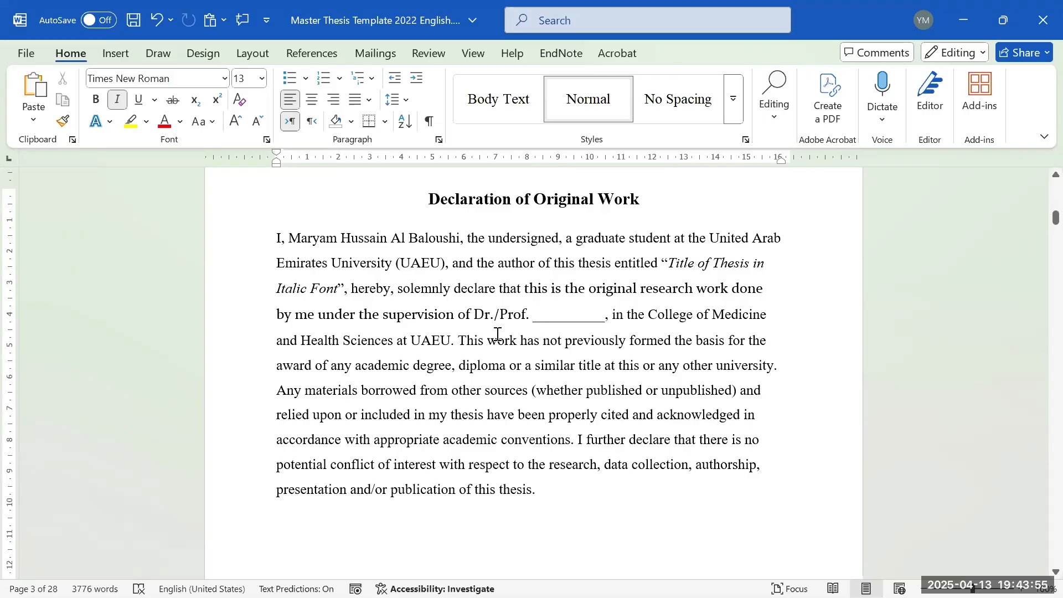
click(522, 314)
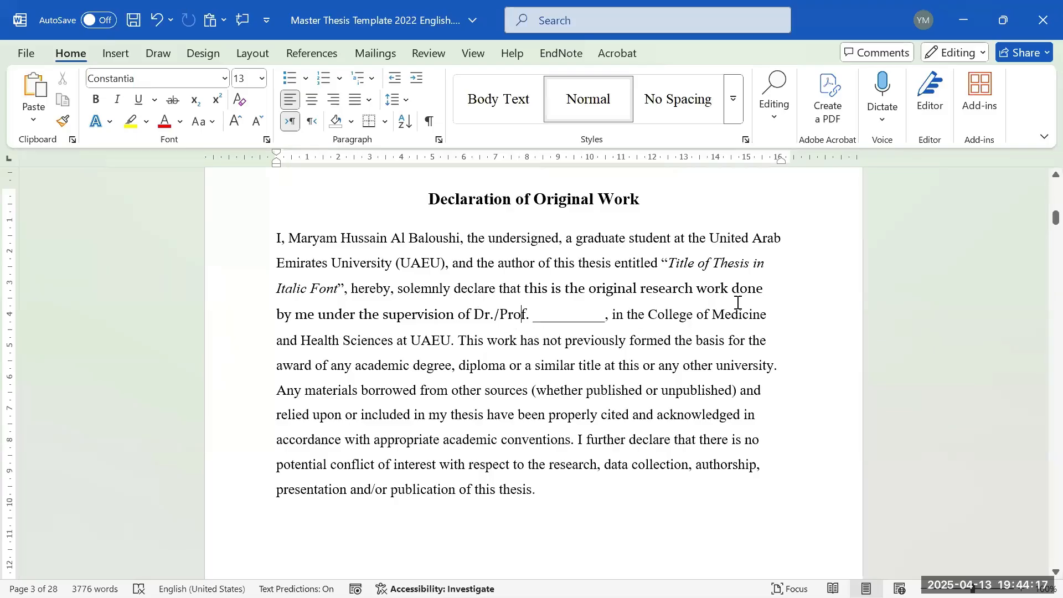
- Review the declaration text and its signature line, then scroll on toward the Advisory Committee page
scroll(696, 309, down, 3)
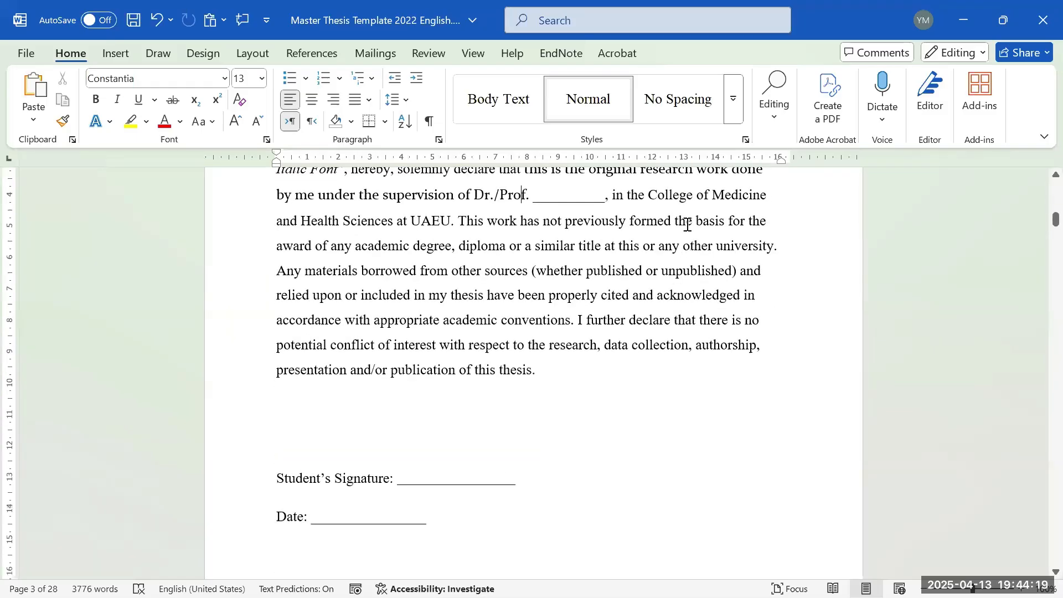
click(709, 206)
scroll(434, 317, down, 3)
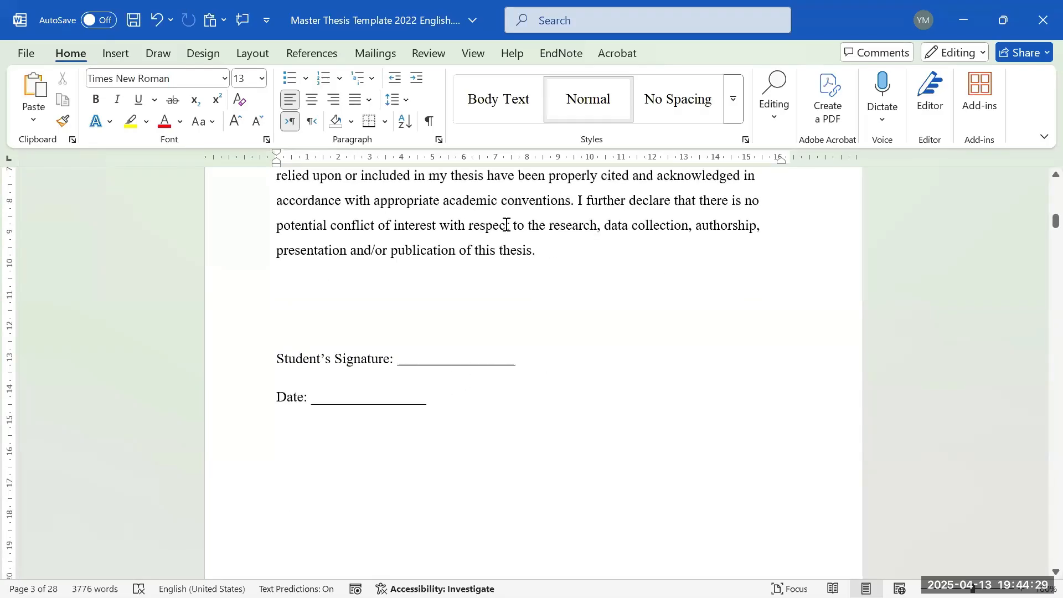
click(584, 250)
scroll(356, 247, down, 4)
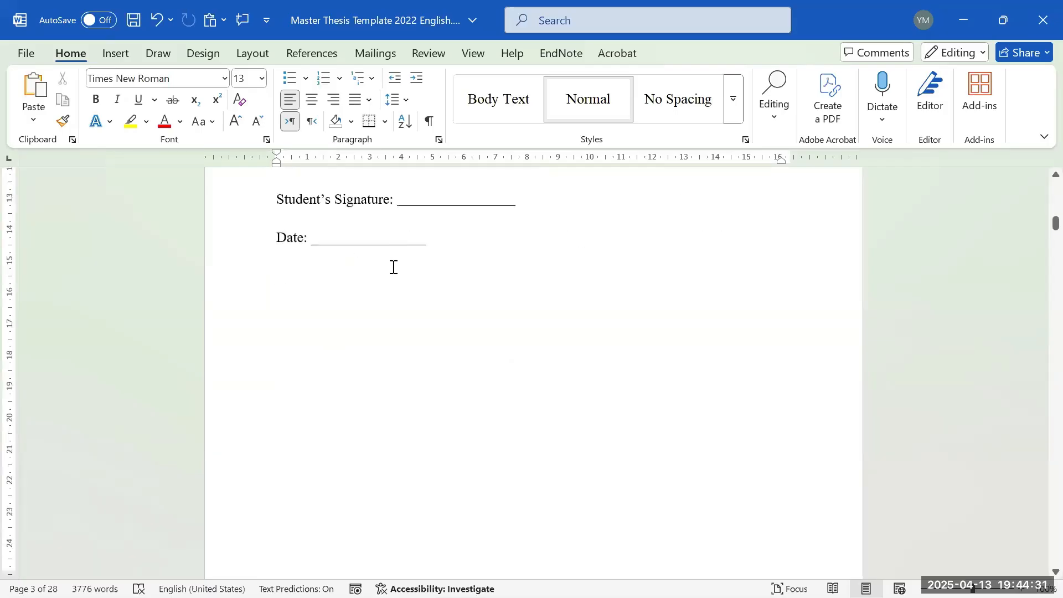
scroll(373, 263, up, 2)
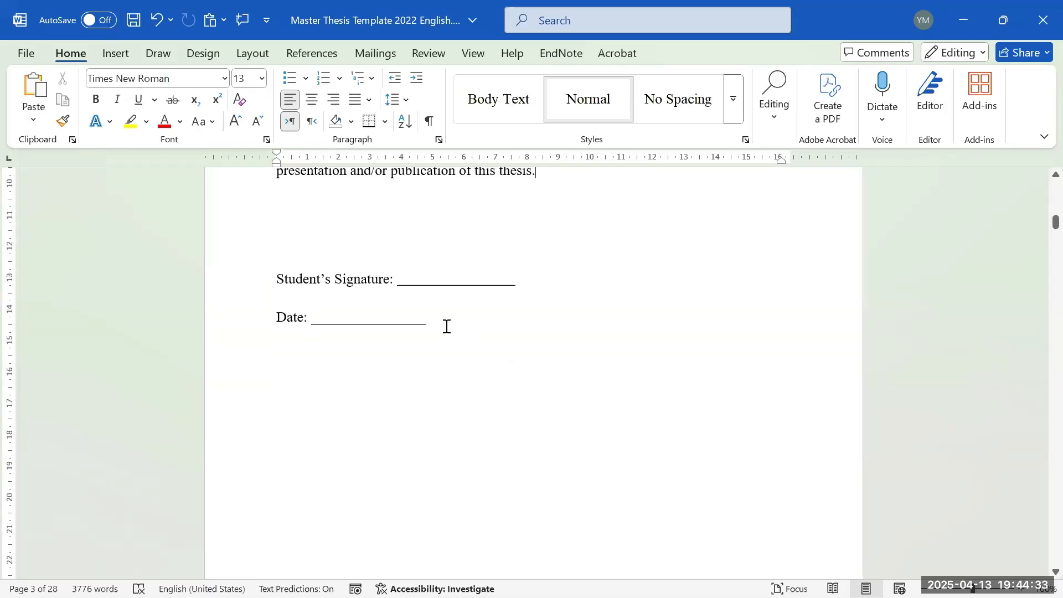
click(448, 285)
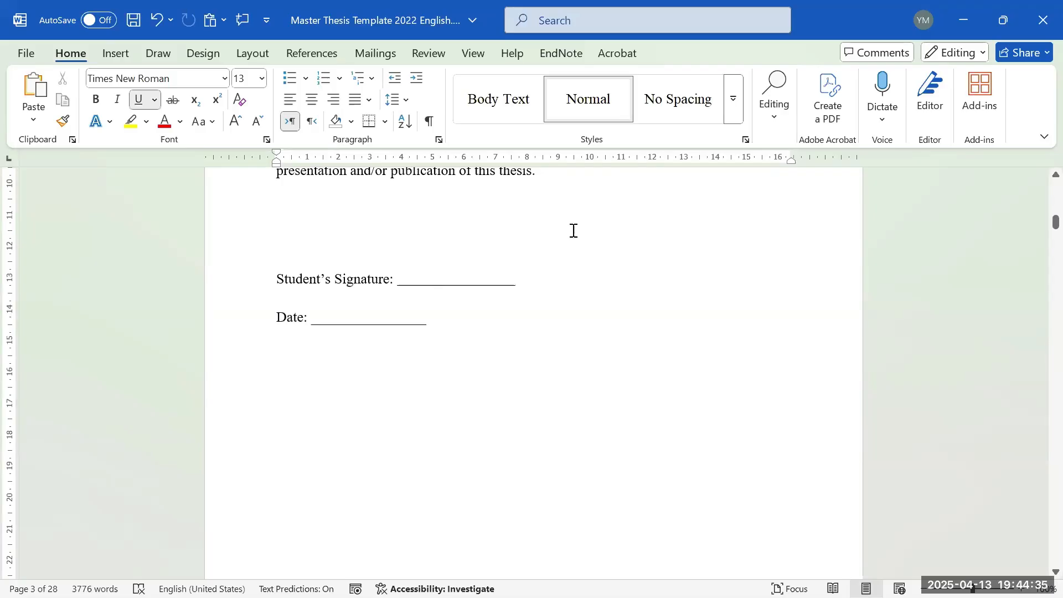
scroll(526, 252, down, 1)
scroll(528, 260, up, 5)
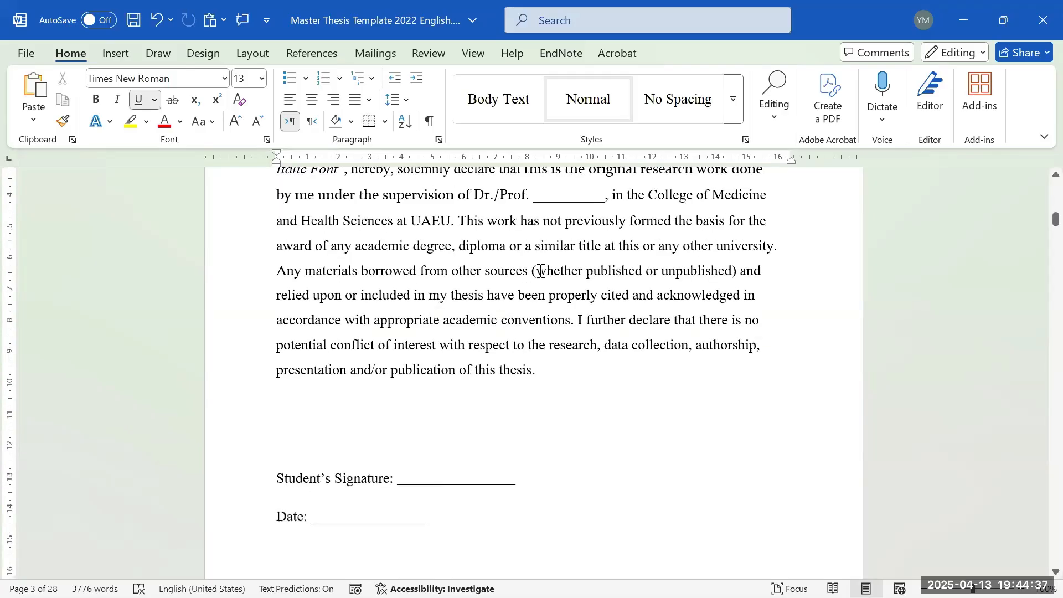
scroll(541, 271, down, 2)
scroll(549, 355, down, 5)
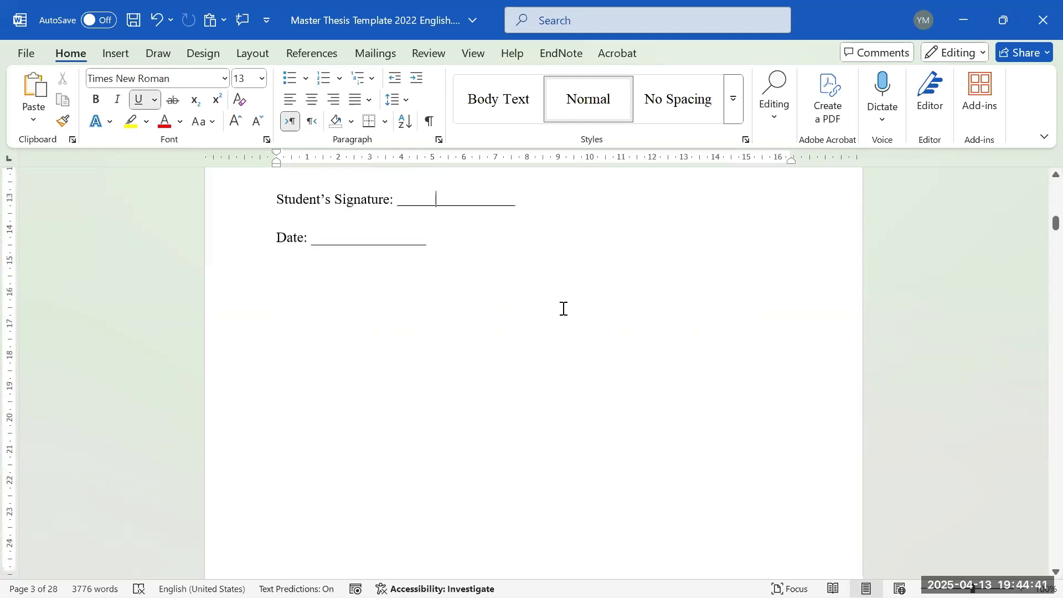
scroll(564, 313, down, 10)
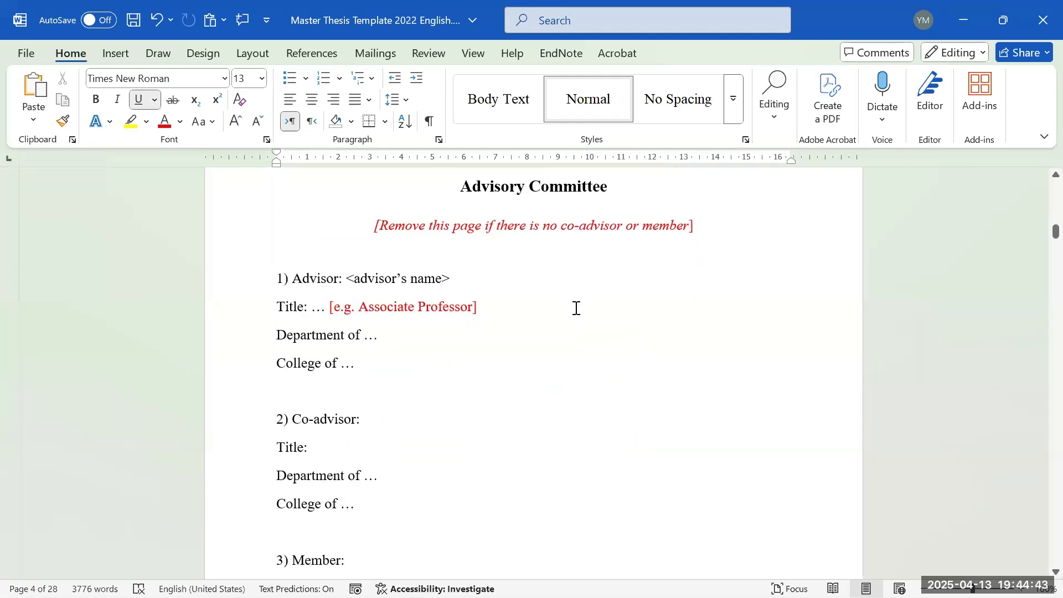
- Look over the Advisory Committee and Approval pages, then open the File Backstage home screen
scroll(550, 282, up, 1)
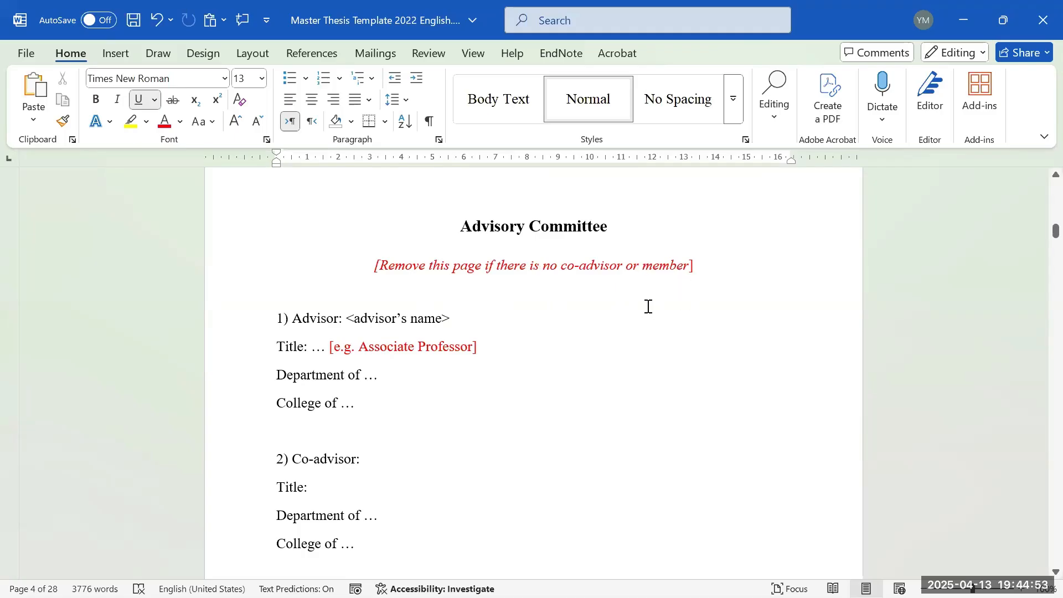
scroll(665, 299, down, 1)
scroll(615, 283, up, 1)
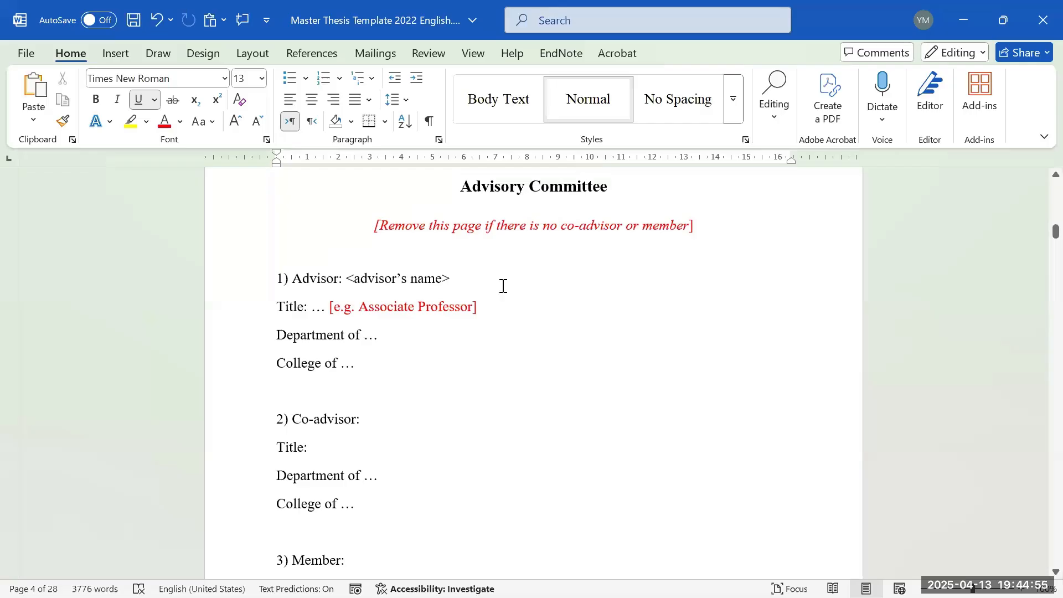
scroll(503, 285, down, 2)
scroll(437, 307, down, 5)
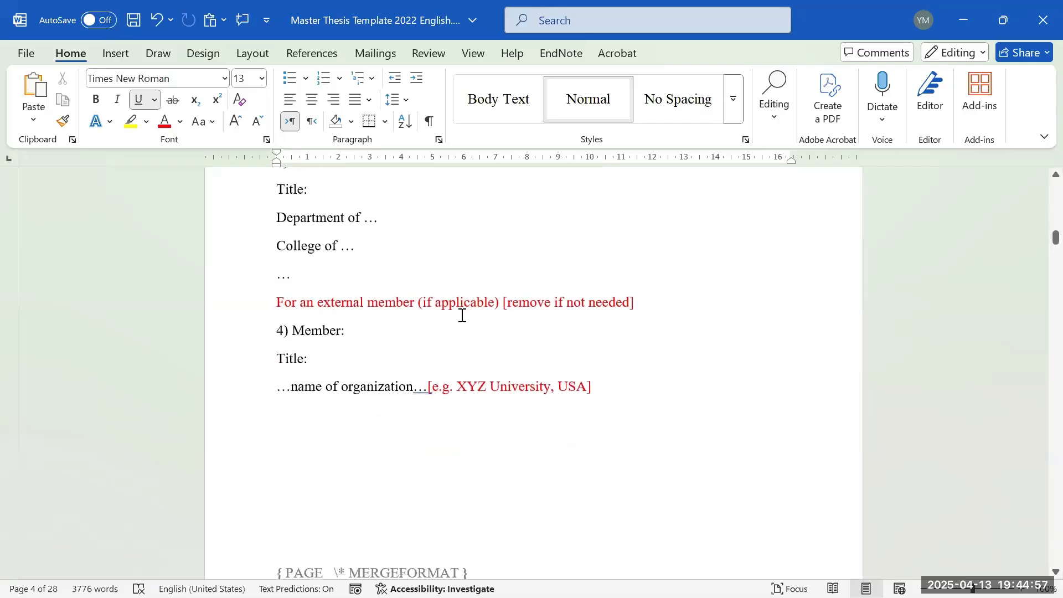
scroll(306, 347, up, 1)
scroll(499, 344, up, 4)
scroll(449, 408, down, 5)
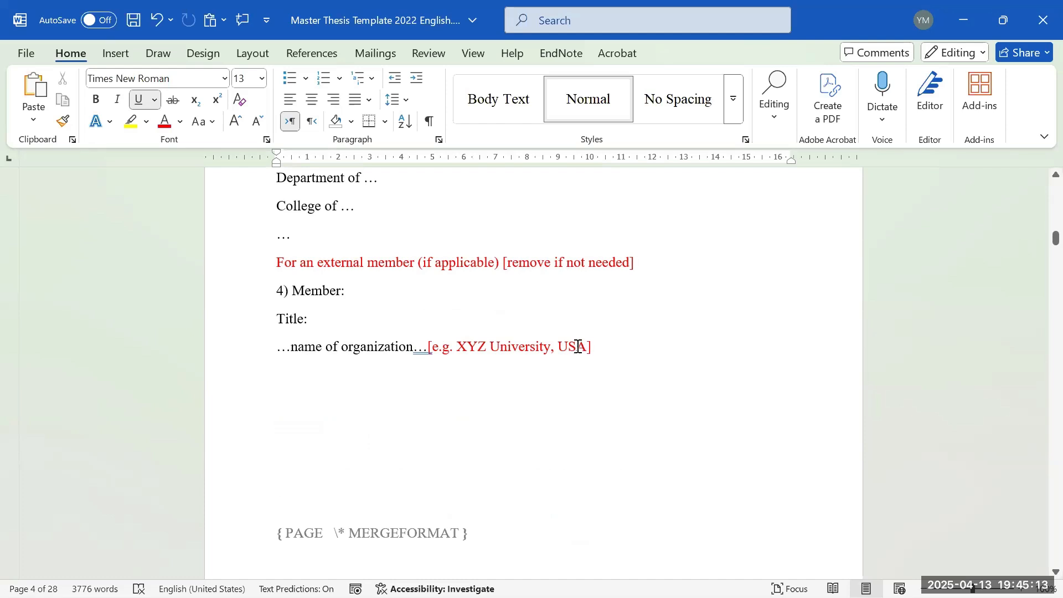
scroll(462, 296, down, 9)
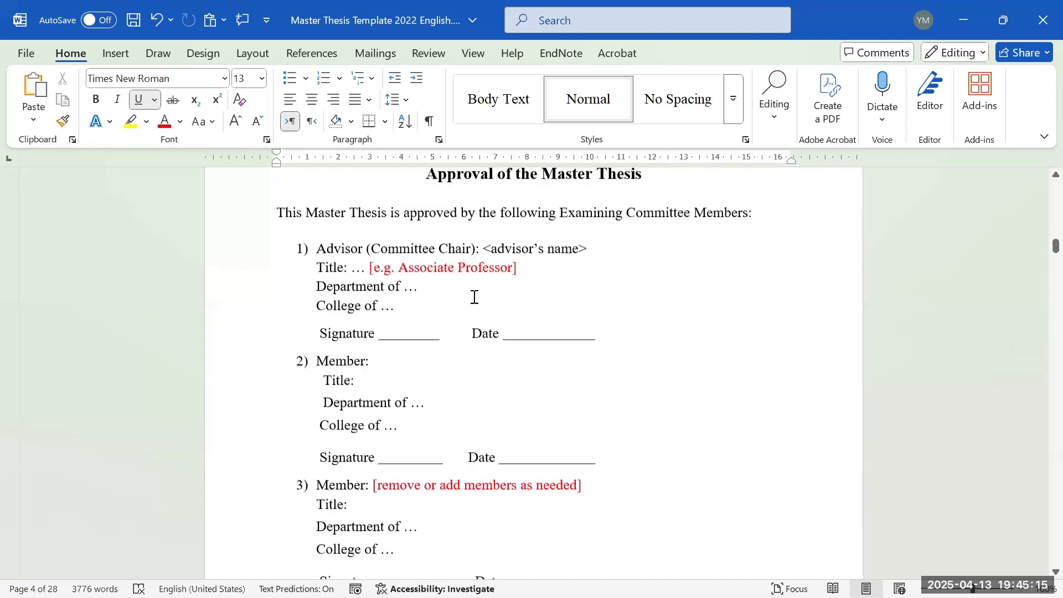
scroll(487, 275, up, 2)
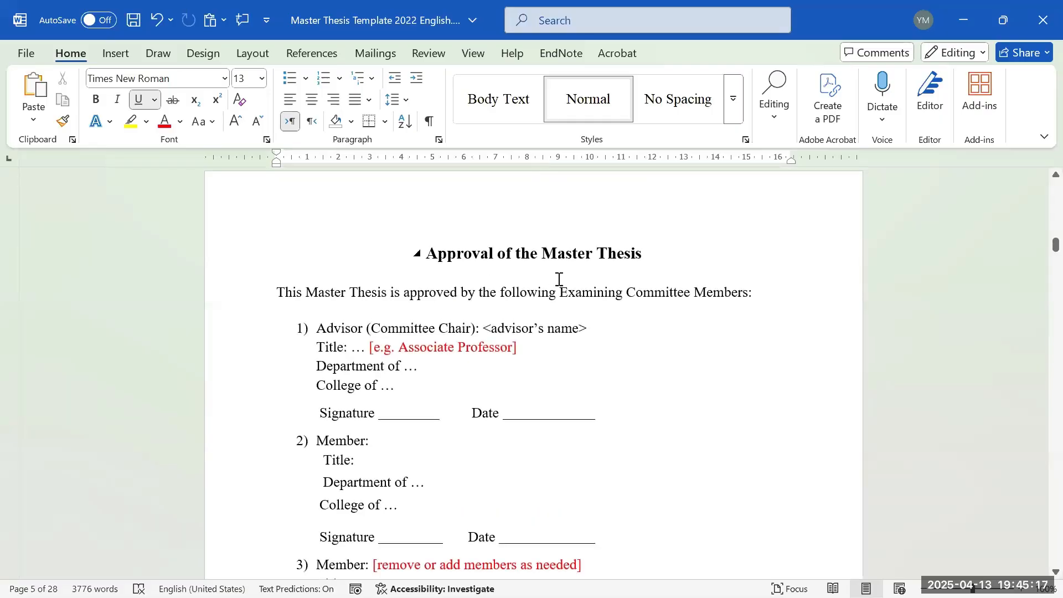
scroll(556, 287, up, 5)
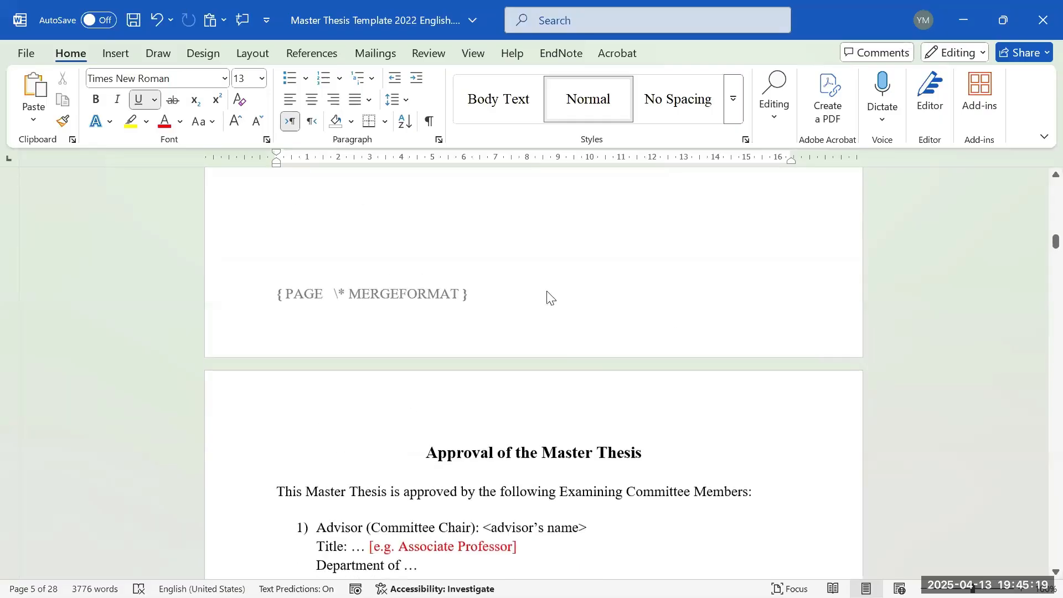
scroll(521, 298, up, 2)
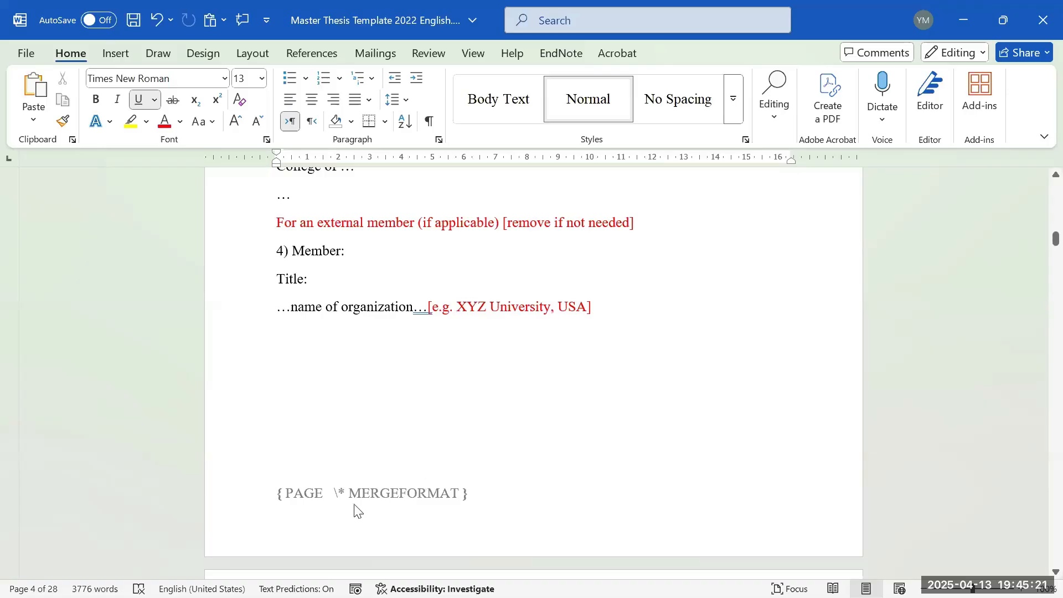
click(11, 56)
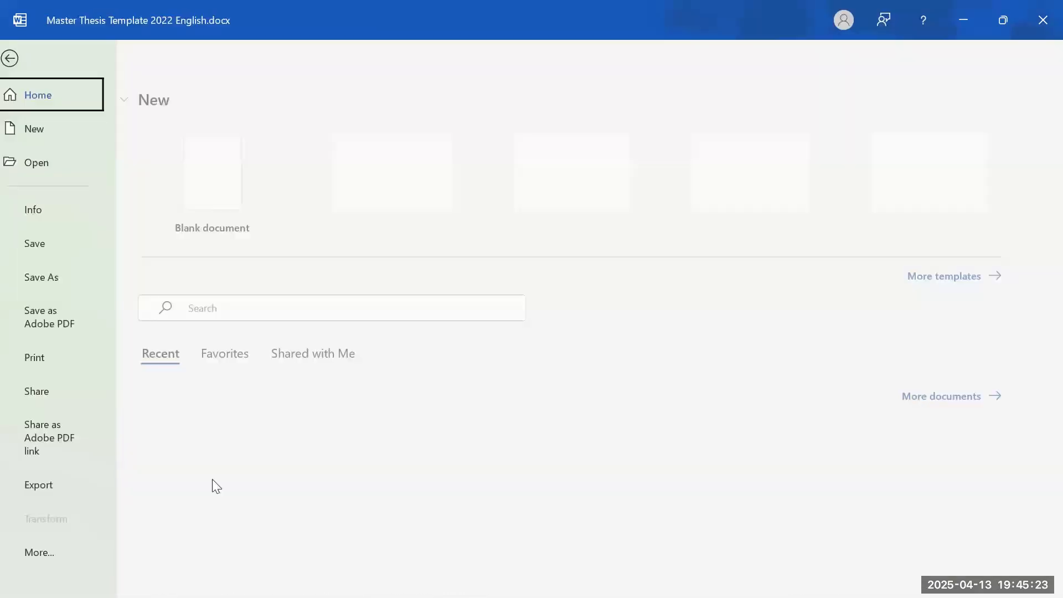
- In Word Options > Advanced, untick 'Show field codes instead of their values' and confirm with OK
click(60, 556)
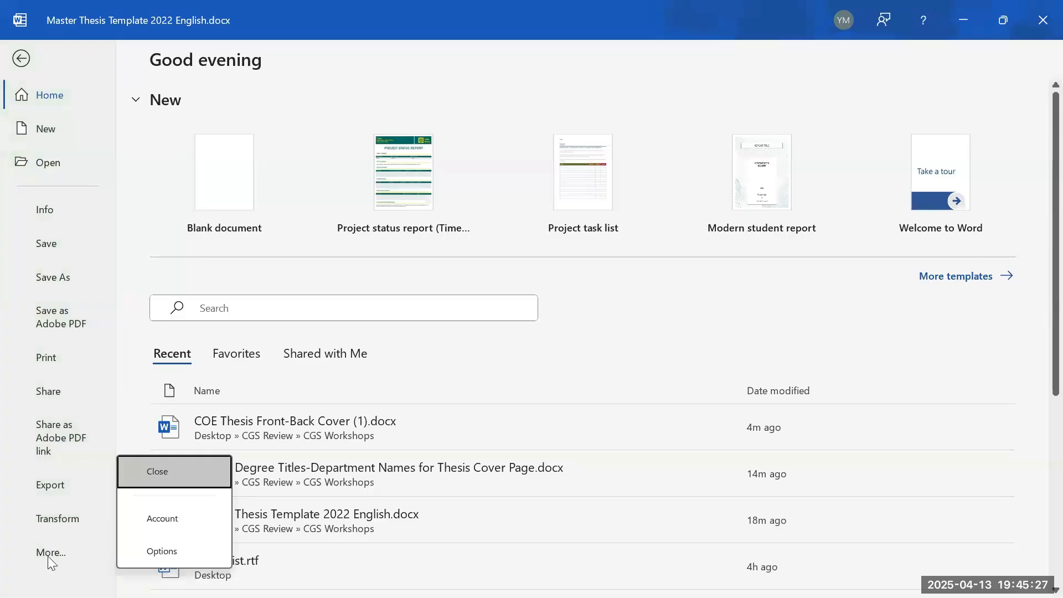
key(Escape)
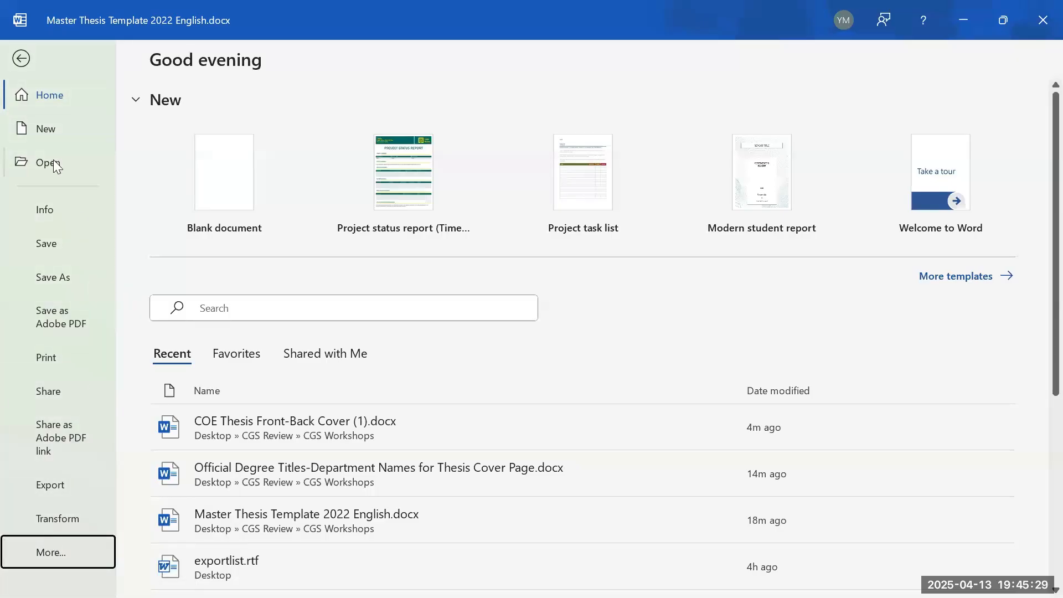
click(66, 555)
click(166, 556)
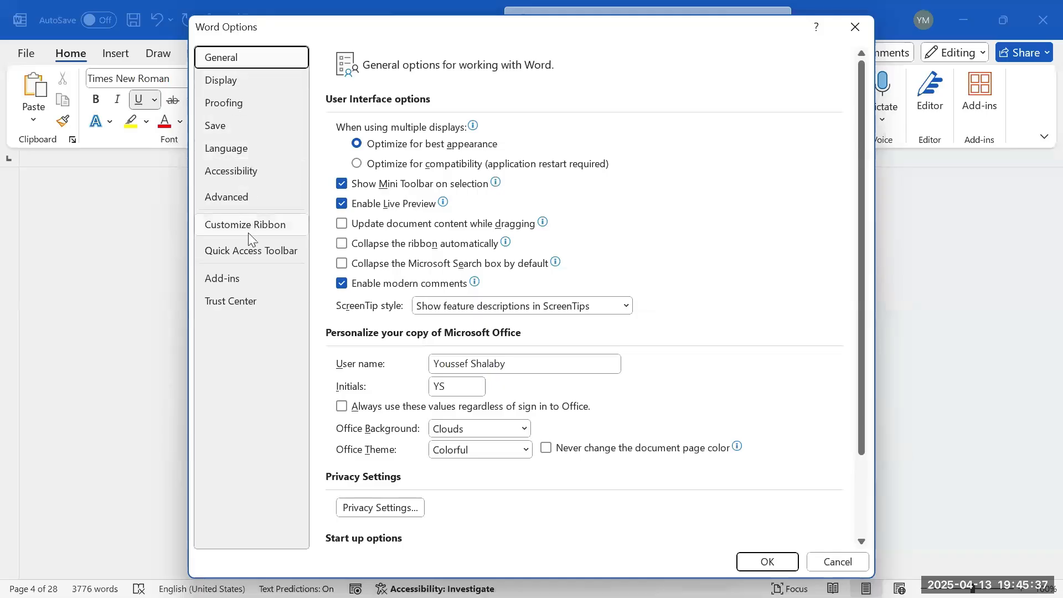
click(238, 197)
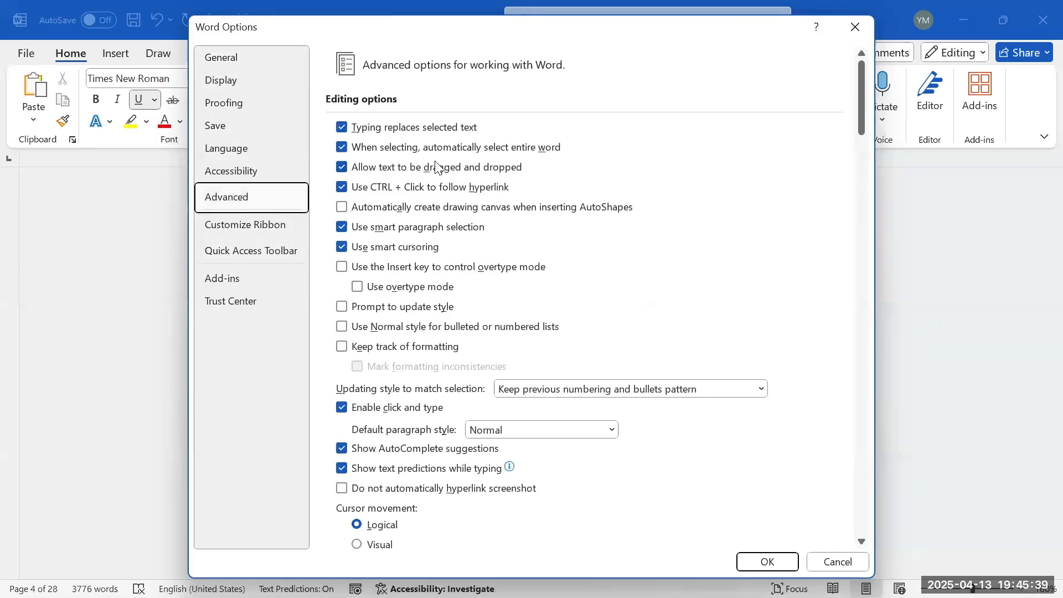
scroll(444, 172, down, 5)
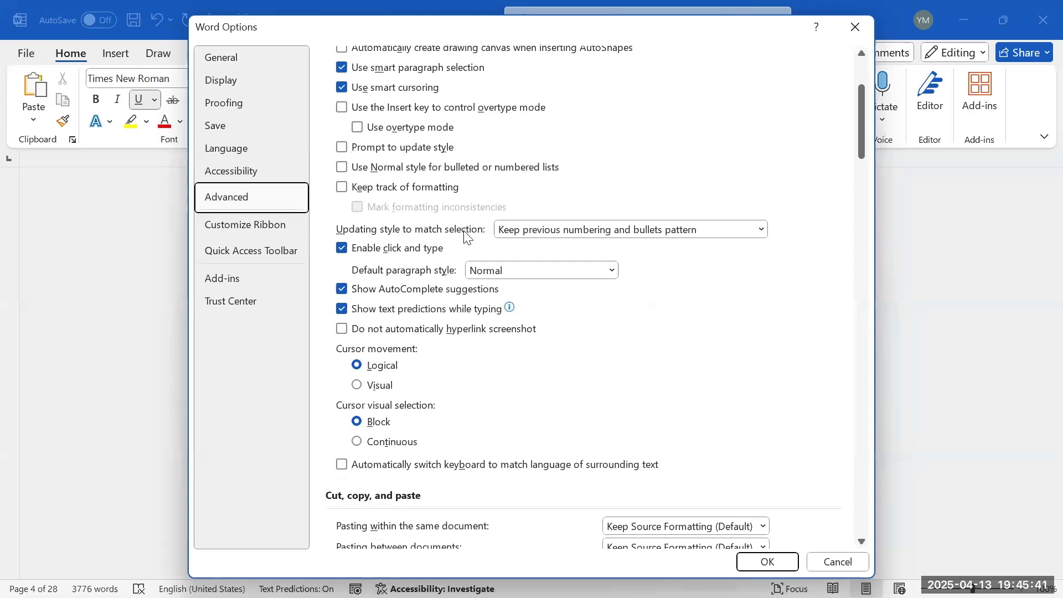
scroll(463, 235, down, 3)
scroll(465, 243, down, 3)
scroll(467, 248, down, 9)
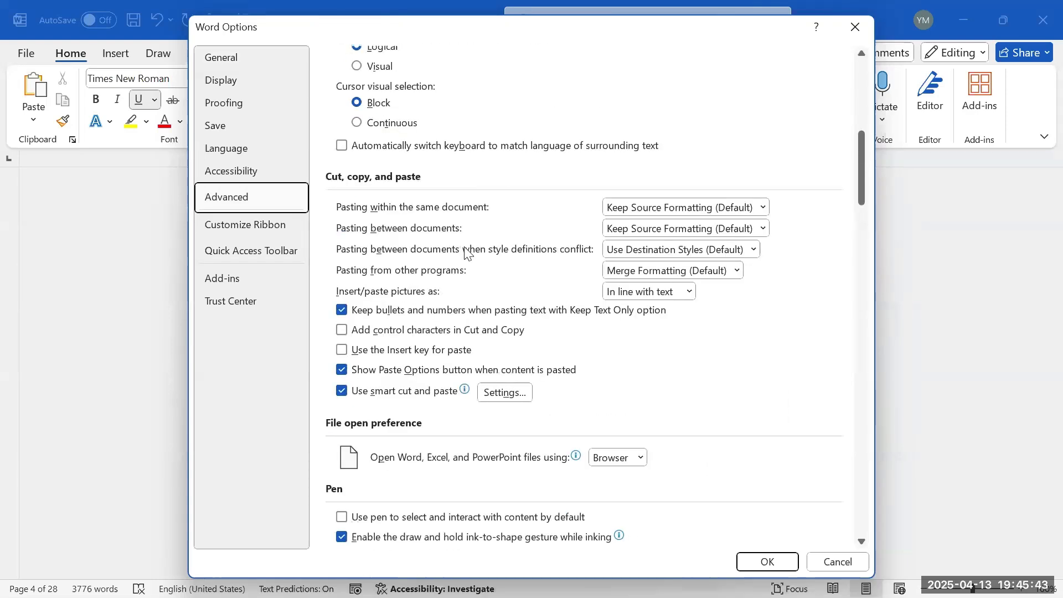
scroll(460, 268, down, 3)
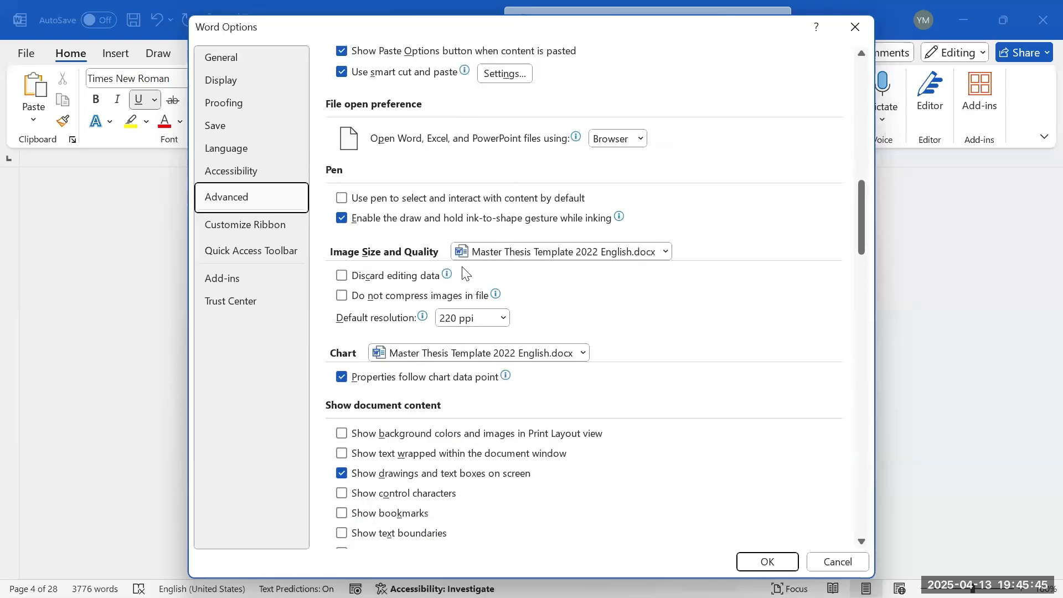
scroll(455, 274, down, 5)
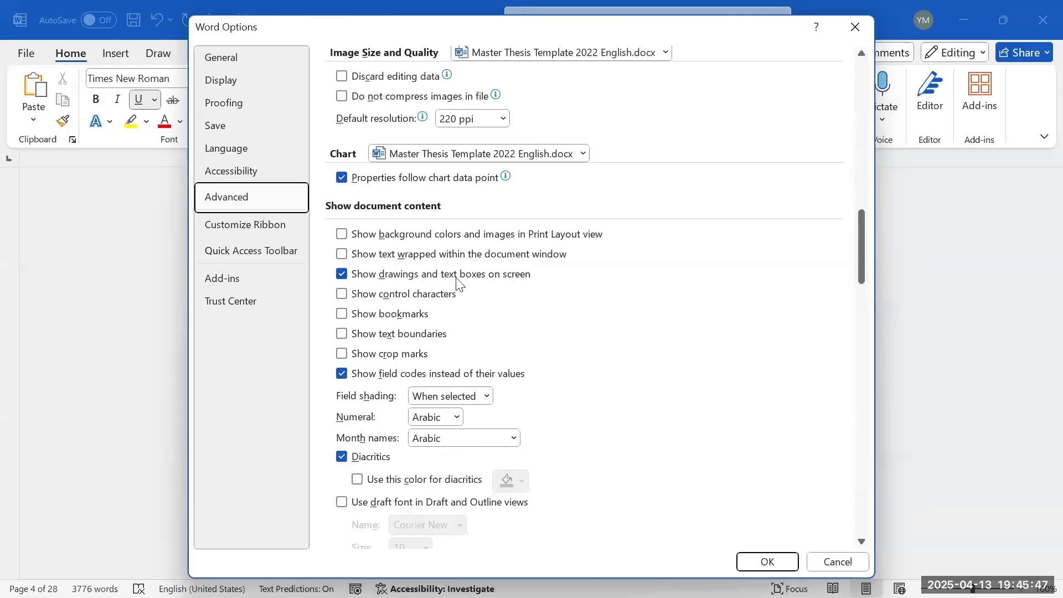
click(374, 298)
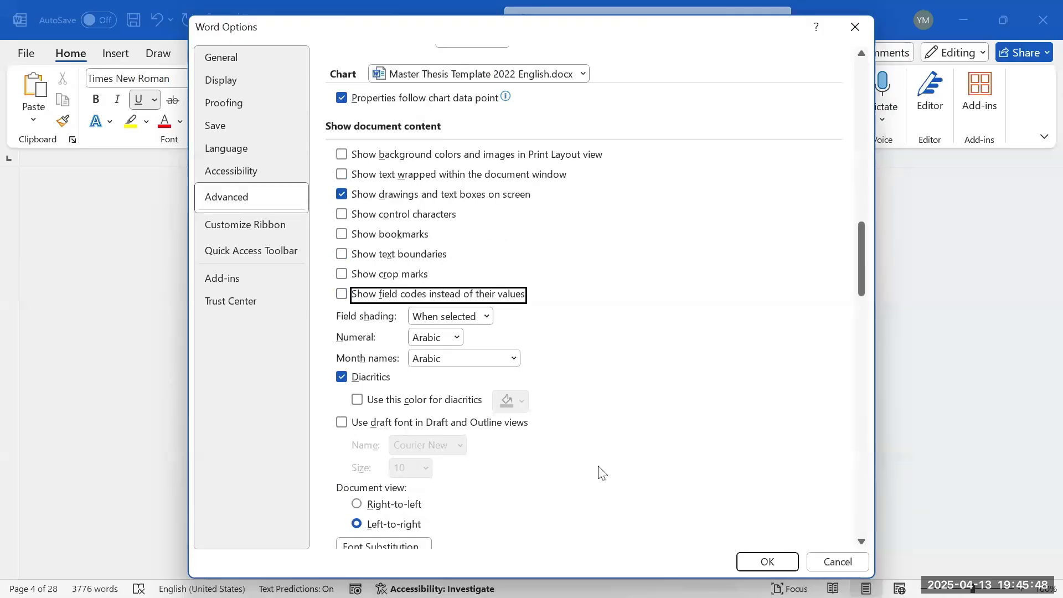
click(763, 563)
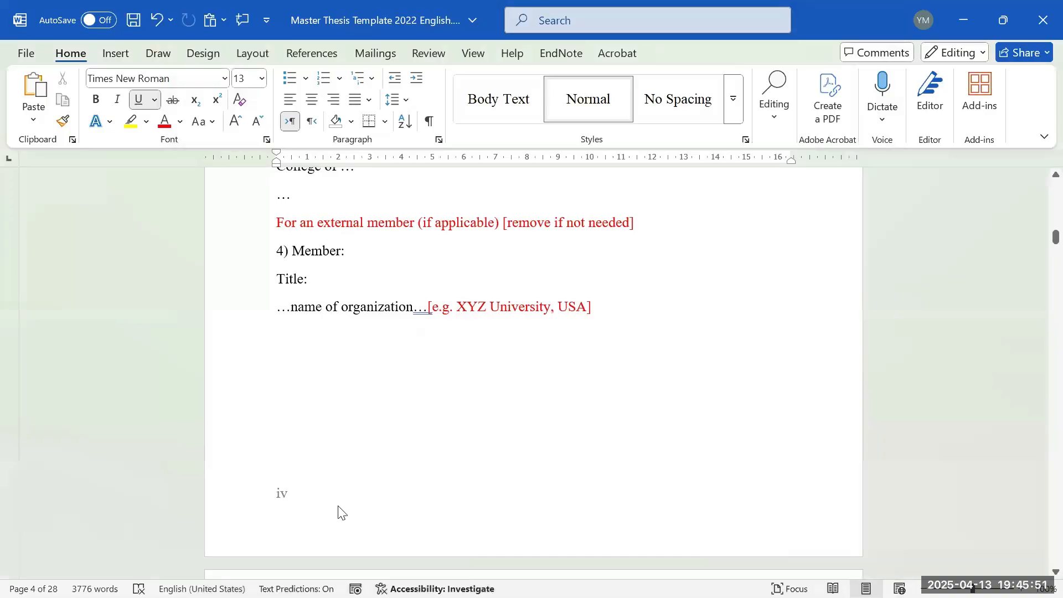
scroll(337, 531, up, 2)
scroll(368, 417, down, 5)
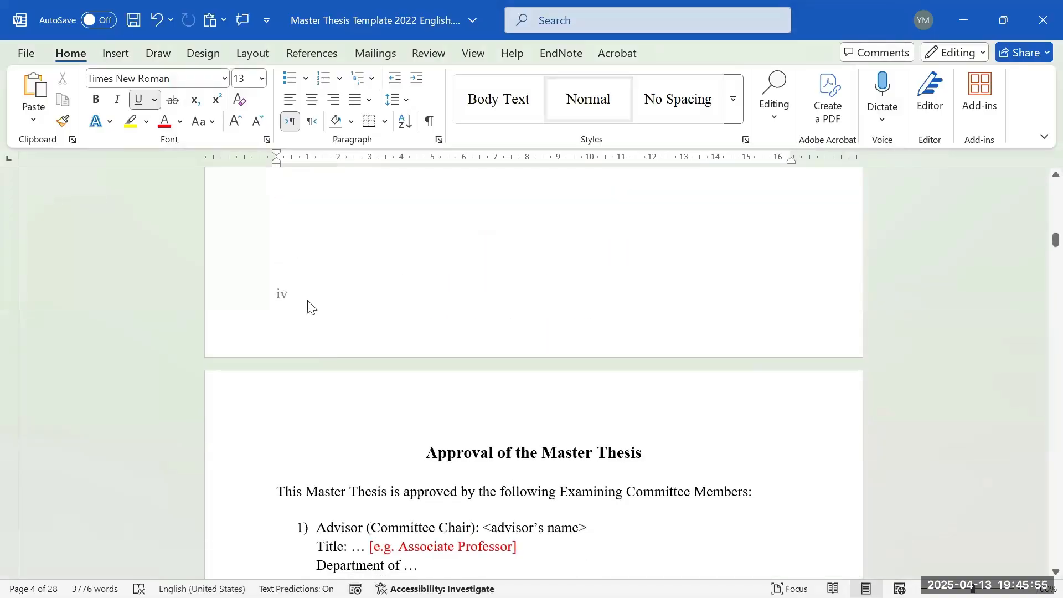
click(336, 304)
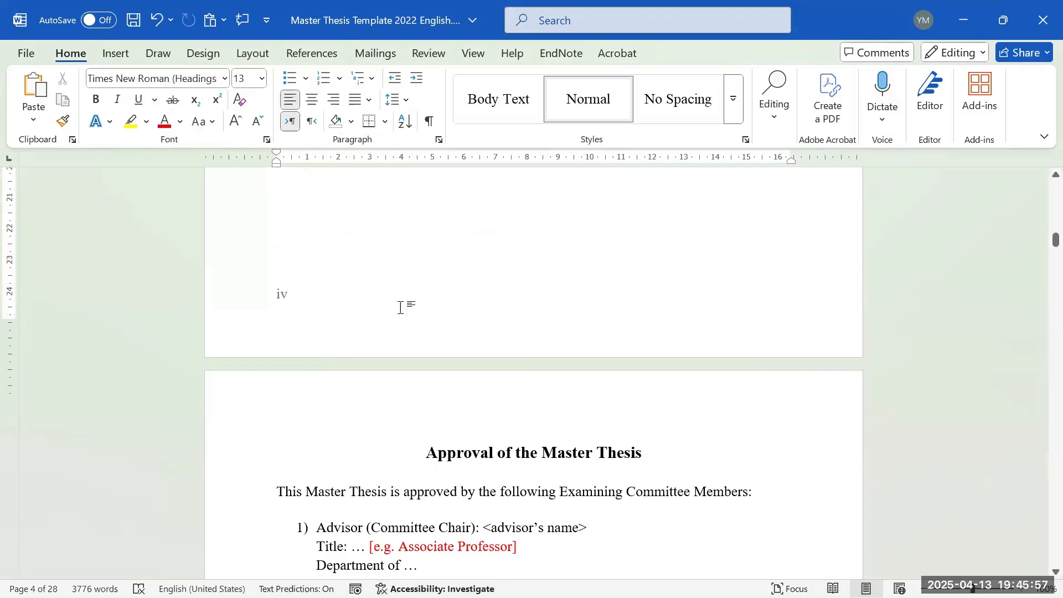
scroll(398, 306, up, 15)
scroll(406, 363, up, 5)
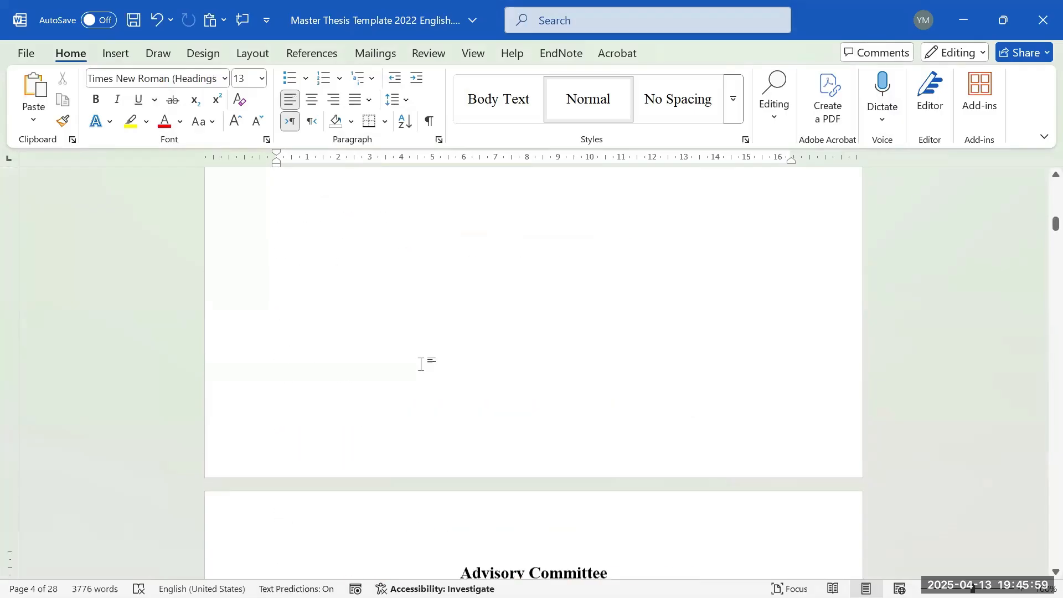
scroll(422, 363, down, 12)
scroll(446, 395, down, 15)
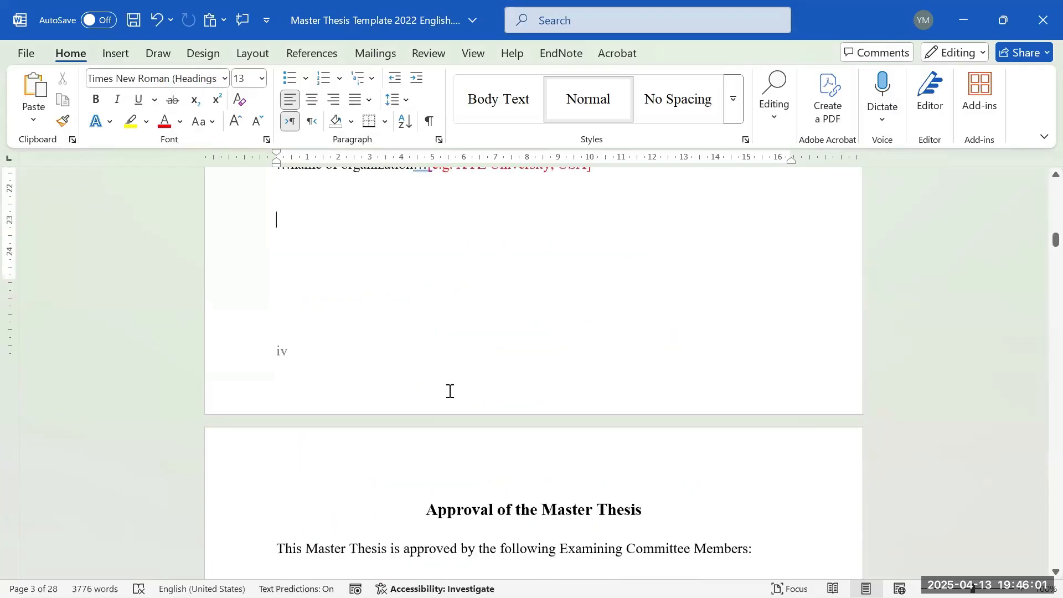
scroll(446, 412, down, 15)
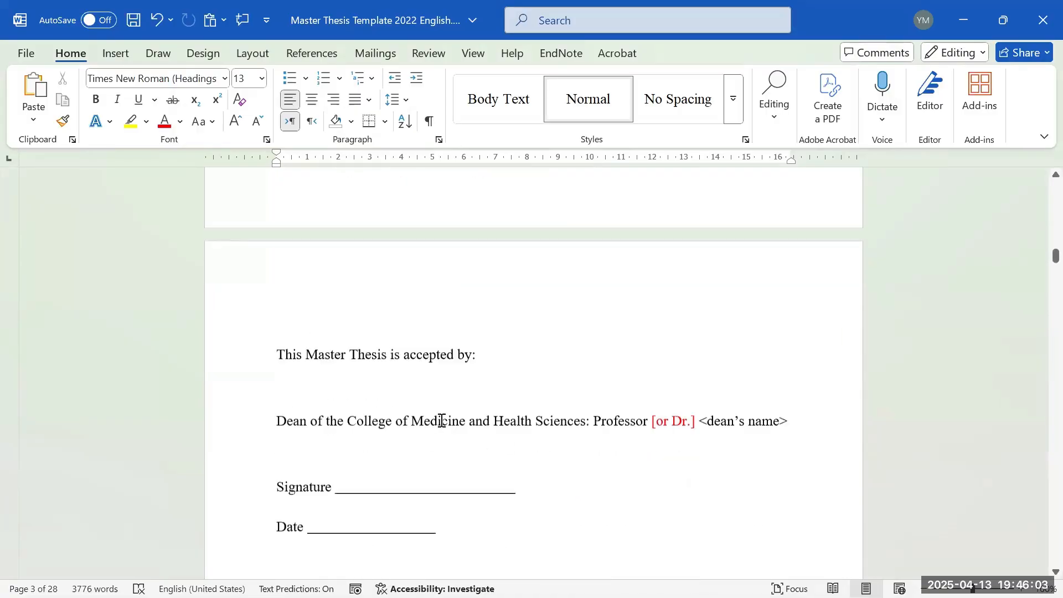
scroll(450, 390, up, 15)
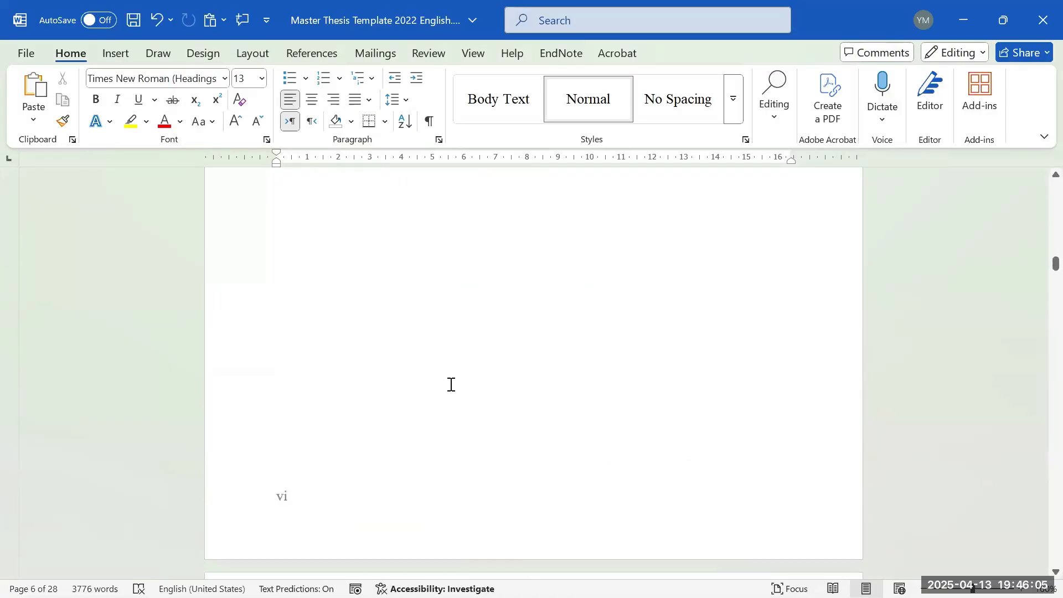
scroll(472, 395, up, 12)
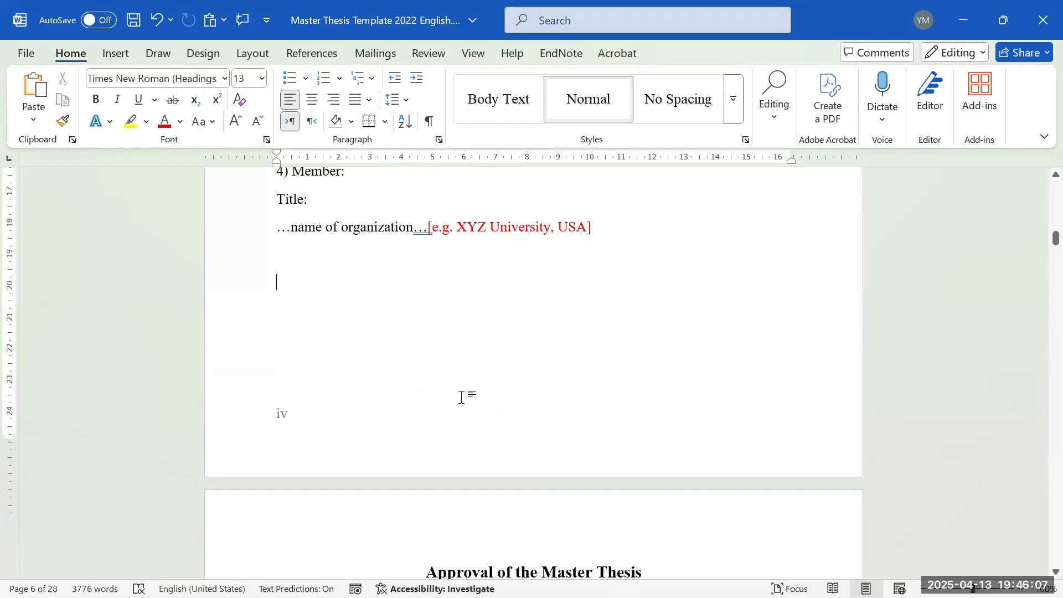
scroll(474, 397, up, 15)
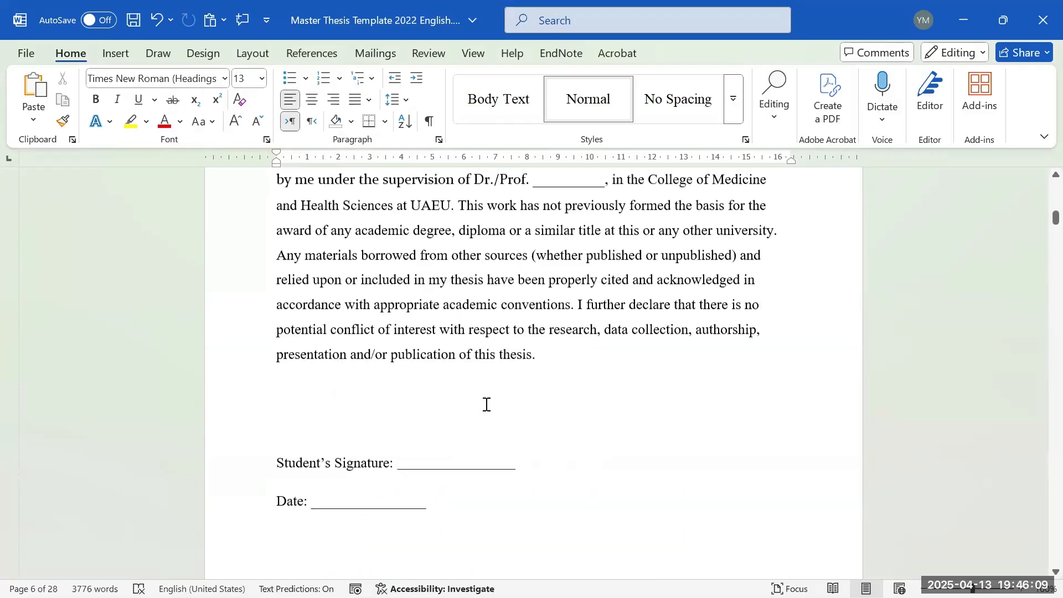
scroll(500, 420, down, 10)
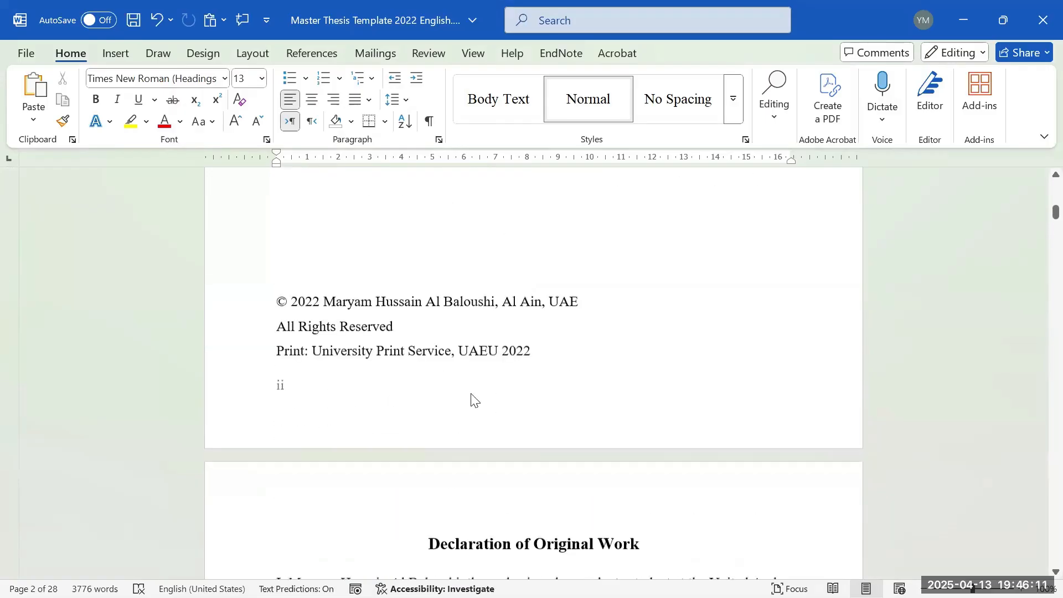
scroll(545, 421, down, 3)
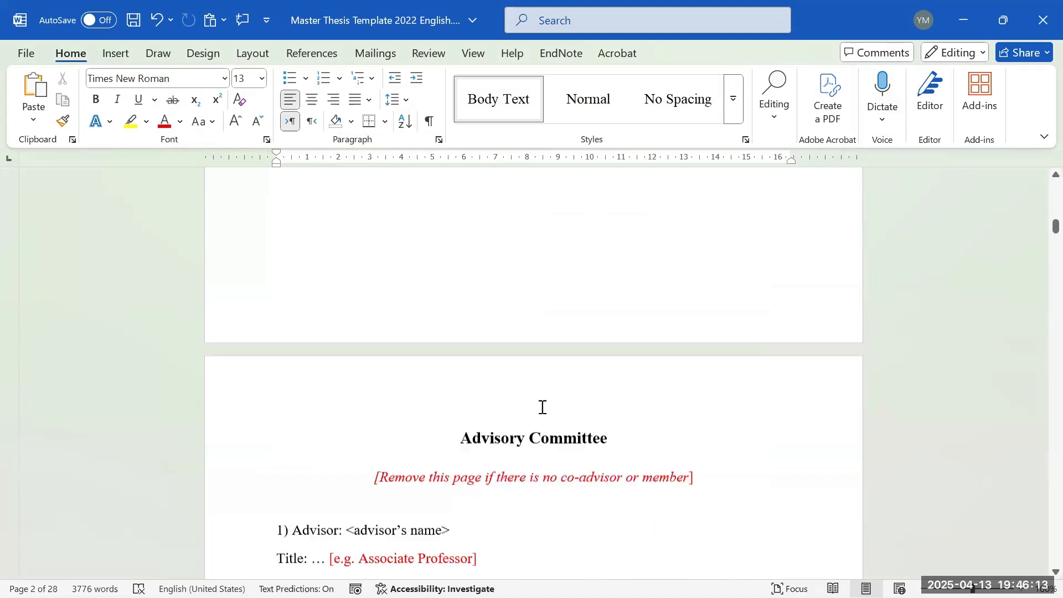
scroll(541, 408, up, 1)
- Open the footer and insert a Plain Number 3 right-aligned page number at the bottom
double_click(559, 354)
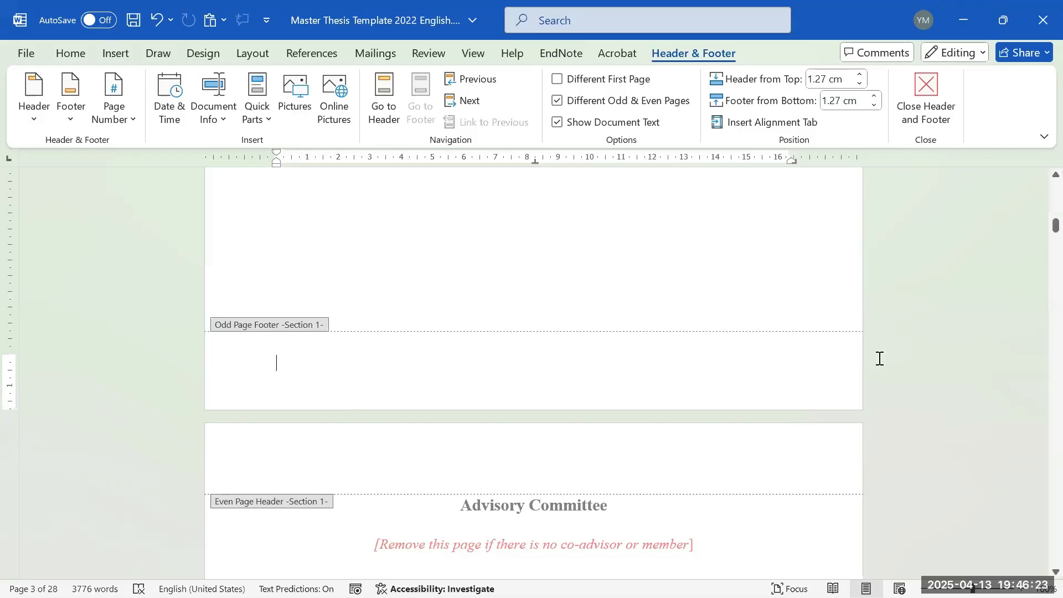
click(112, 113)
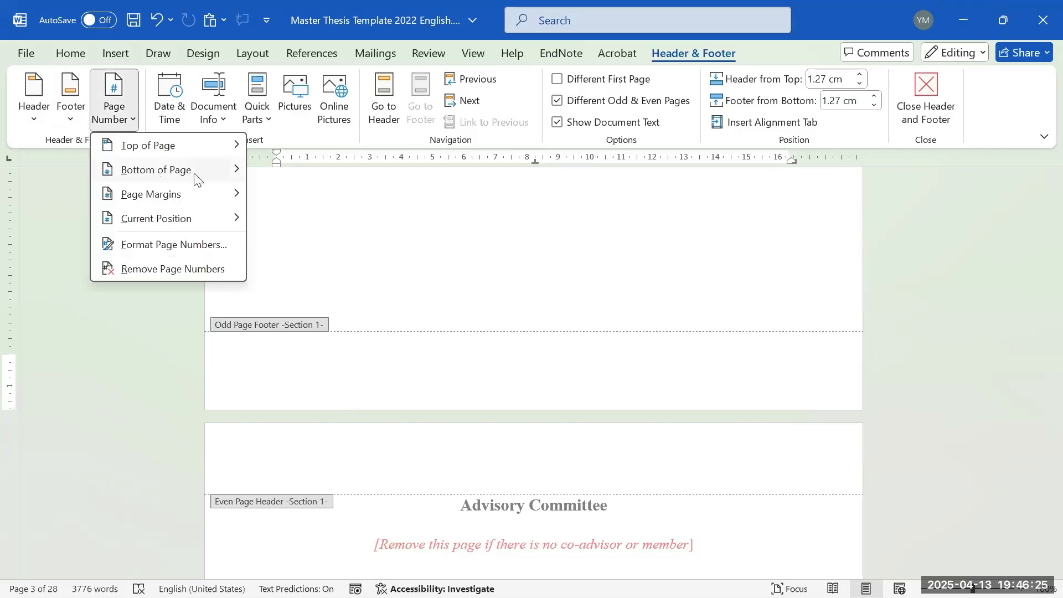
mouse_move(221, 175)
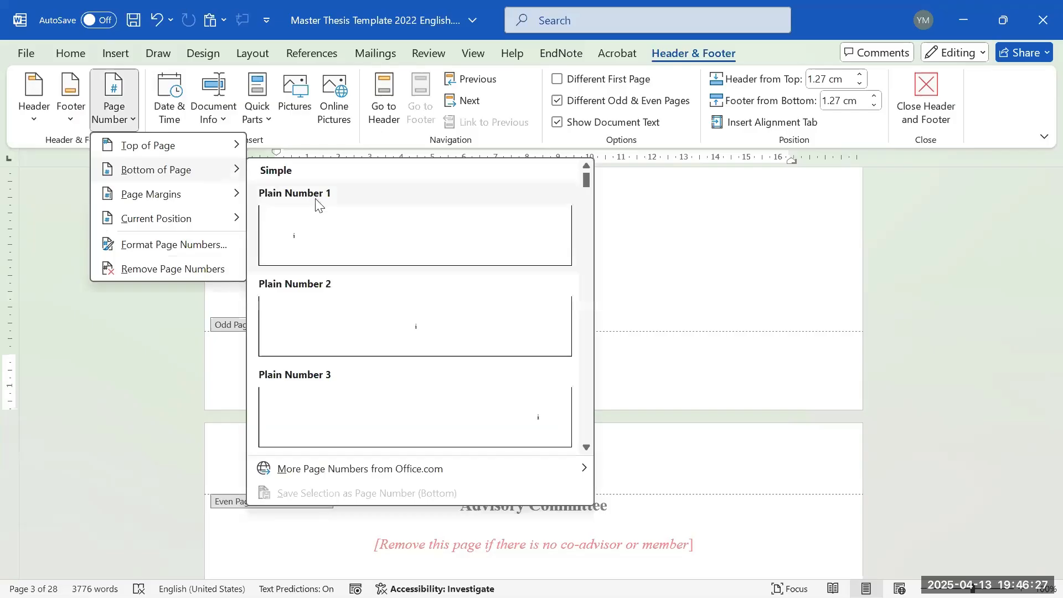
click(455, 415)
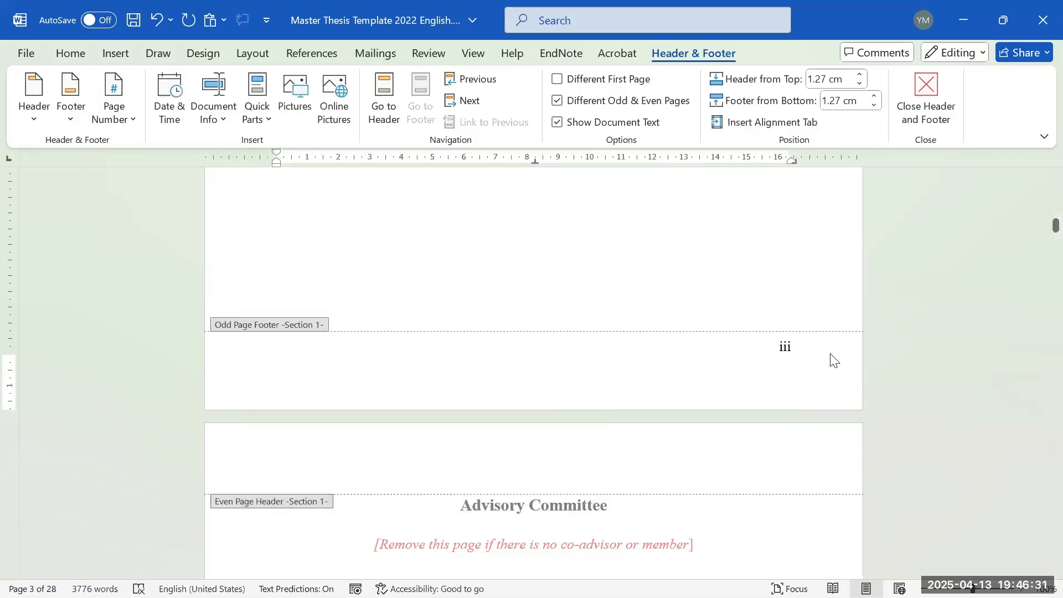
- Check the even-page footer and scroll through the pages to confirm the iii and iv numbers
scroll(775, 203, down, 7)
scroll(374, 447, down, 7)
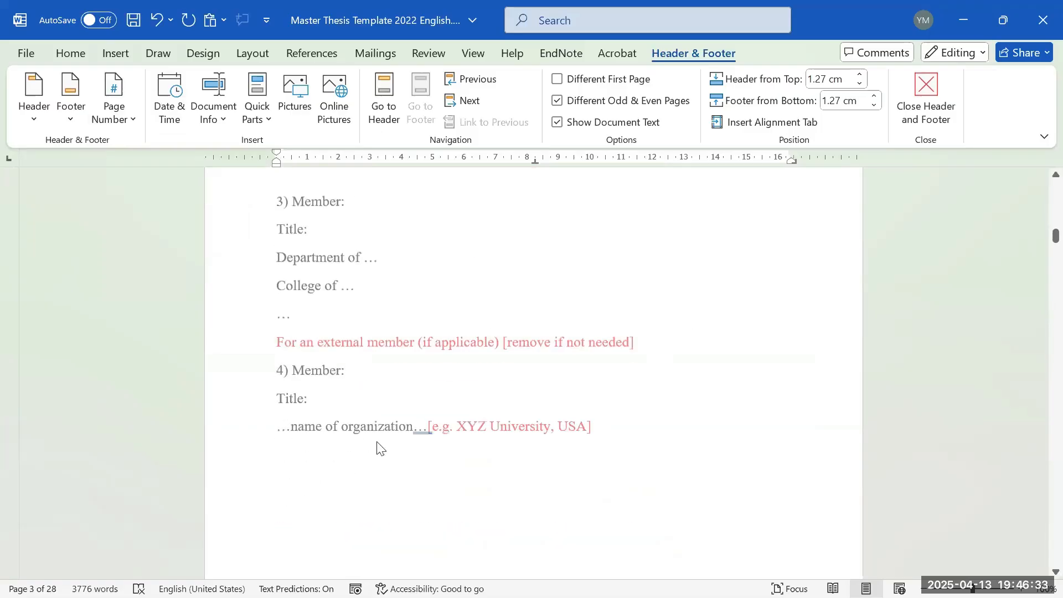
click(360, 434)
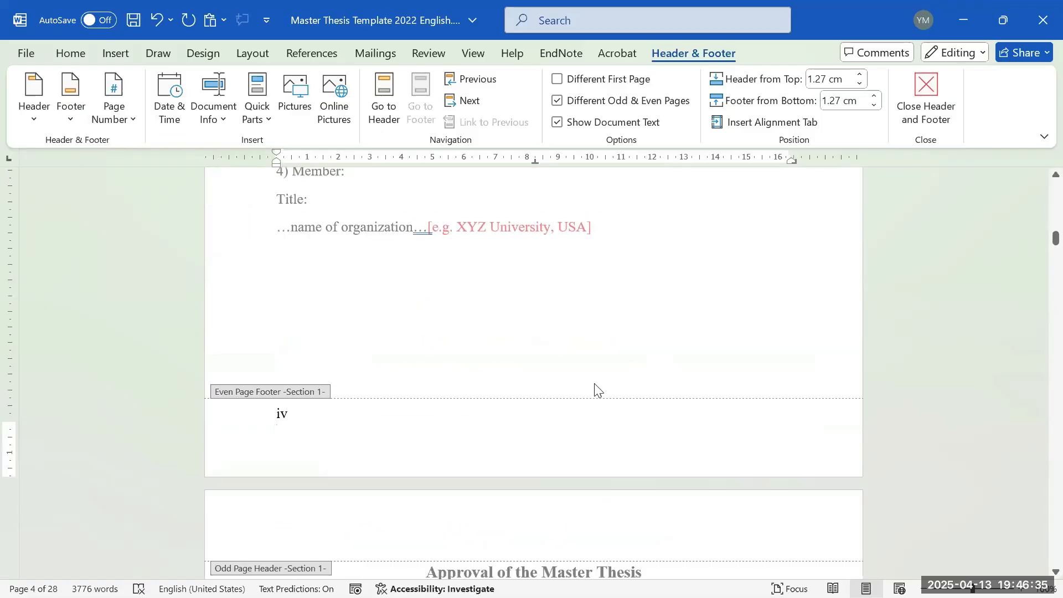
scroll(590, 382, up, 12)
scroll(705, 311, up, 5)
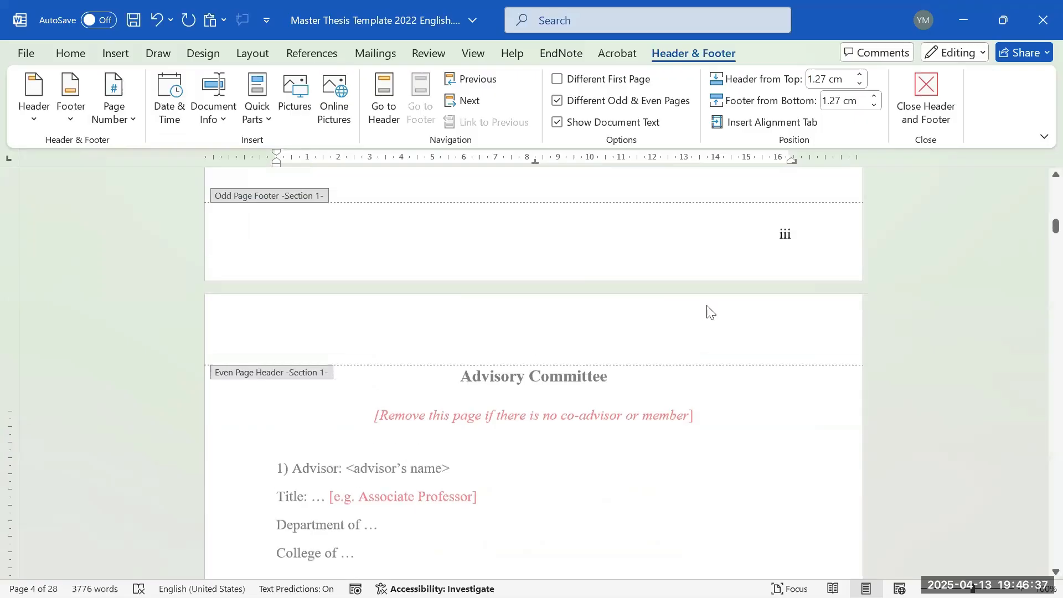
scroll(816, 304, up, 3)
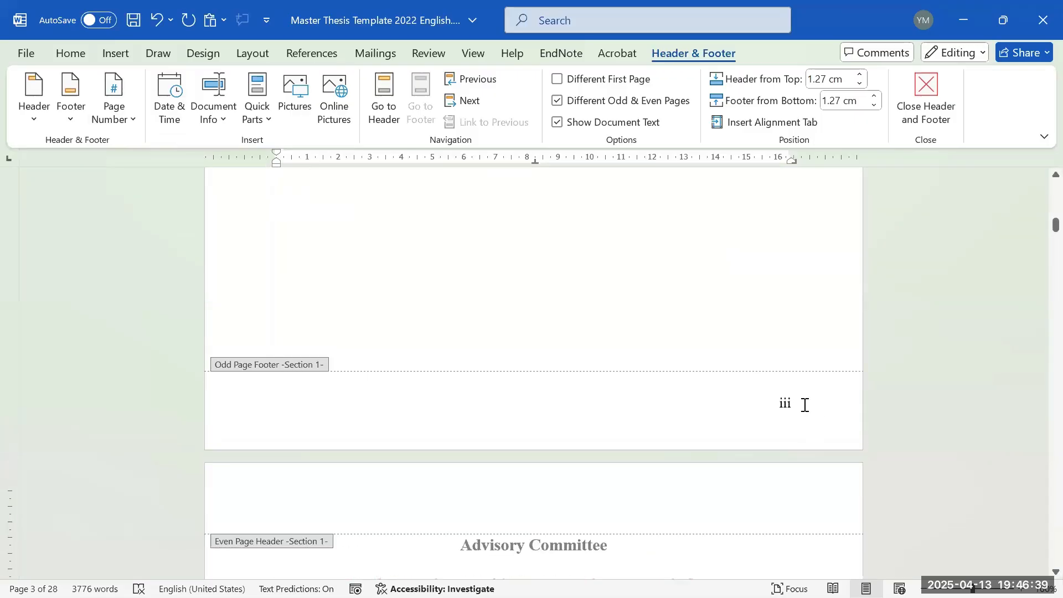
scroll(797, 408, down, 18)
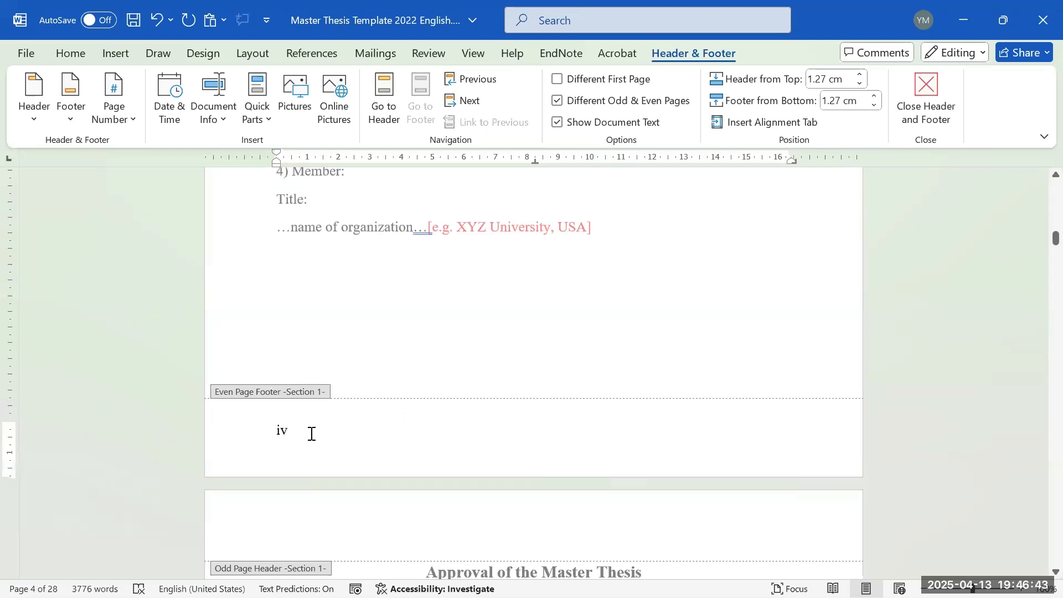
scroll(665, 324, up, 2)
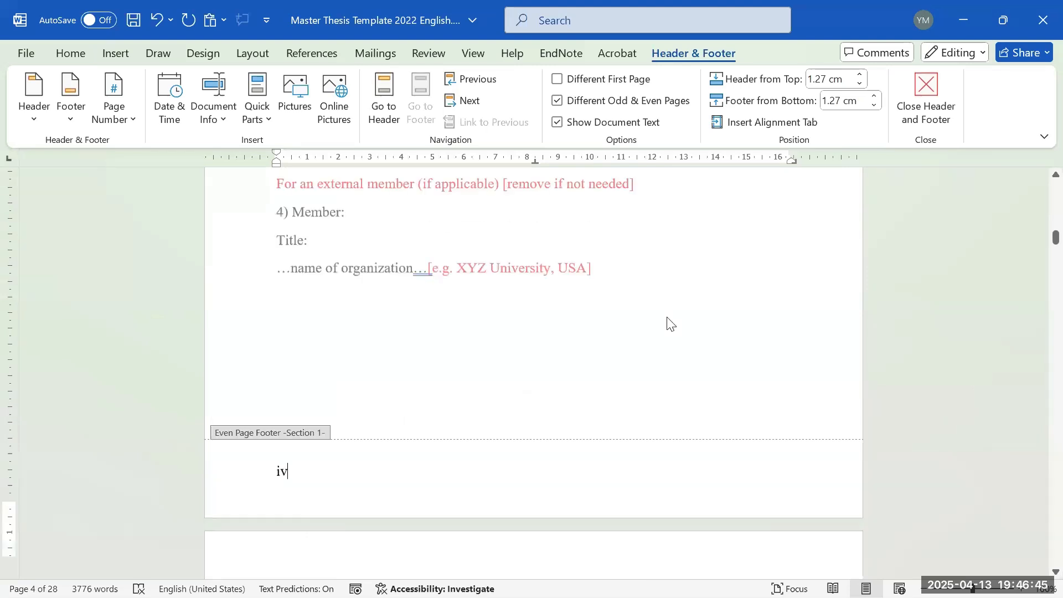
scroll(709, 299, up, 4)
scroll(731, 277, up, 7)
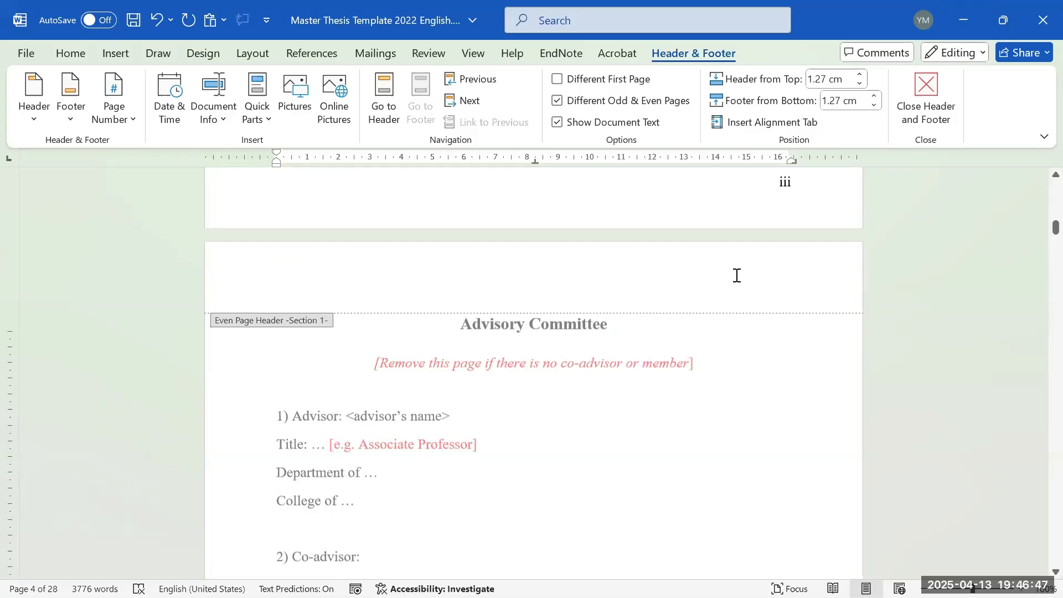
scroll(729, 292, down, 2)
scroll(753, 268, up, 2)
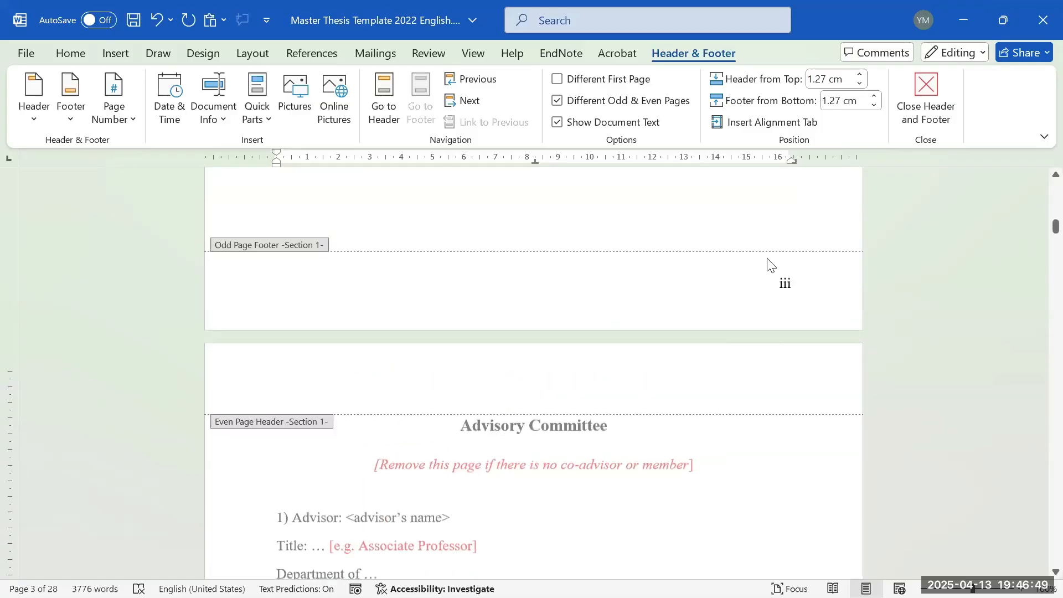
scroll(759, 285, down, 2)
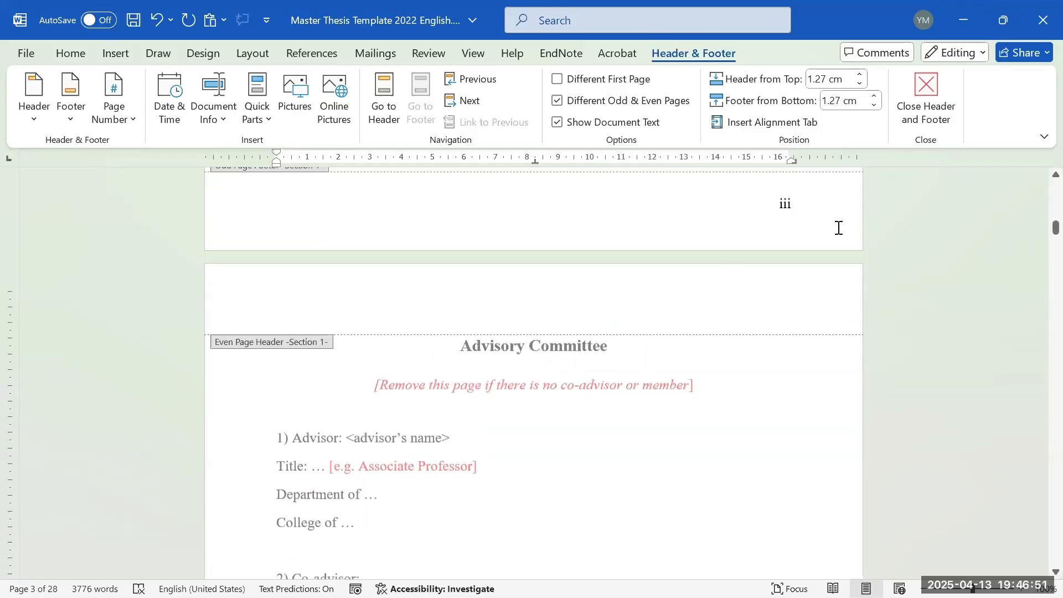
scroll(719, 350, down, 1)
scroll(719, 350, down, 9)
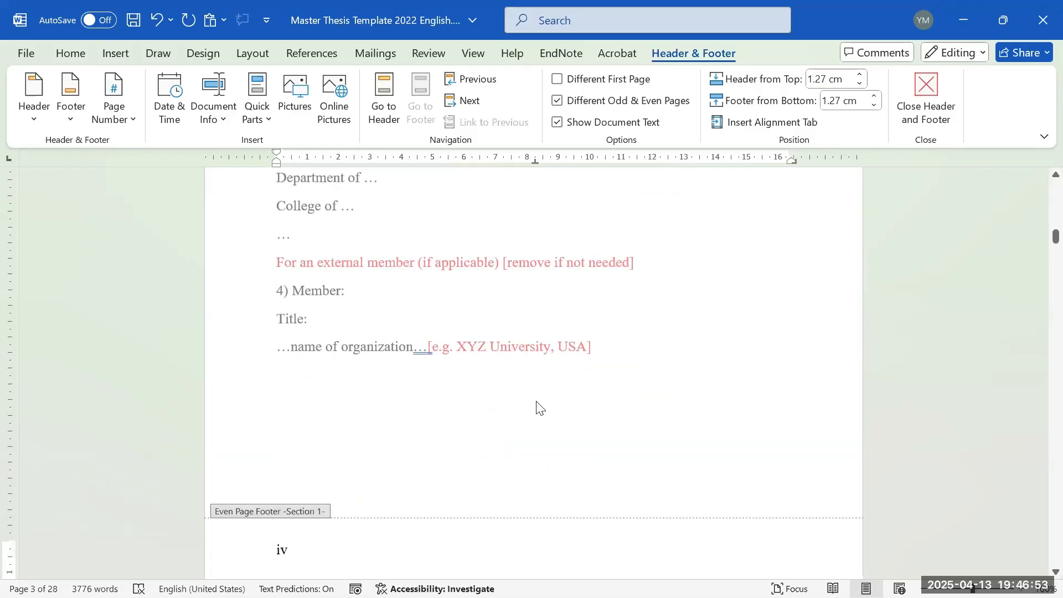
- Close the footer and return to the body text
double_click(589, 376)
scroll(598, 360, down, 2)
scroll(607, 351, up, 11)
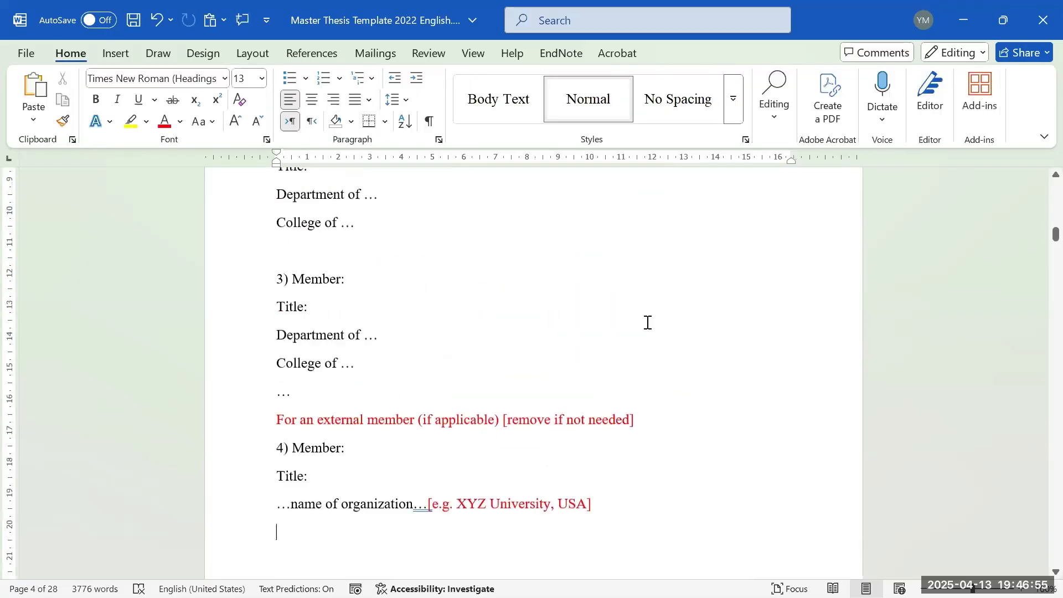
scroll(720, 295, up, 2)
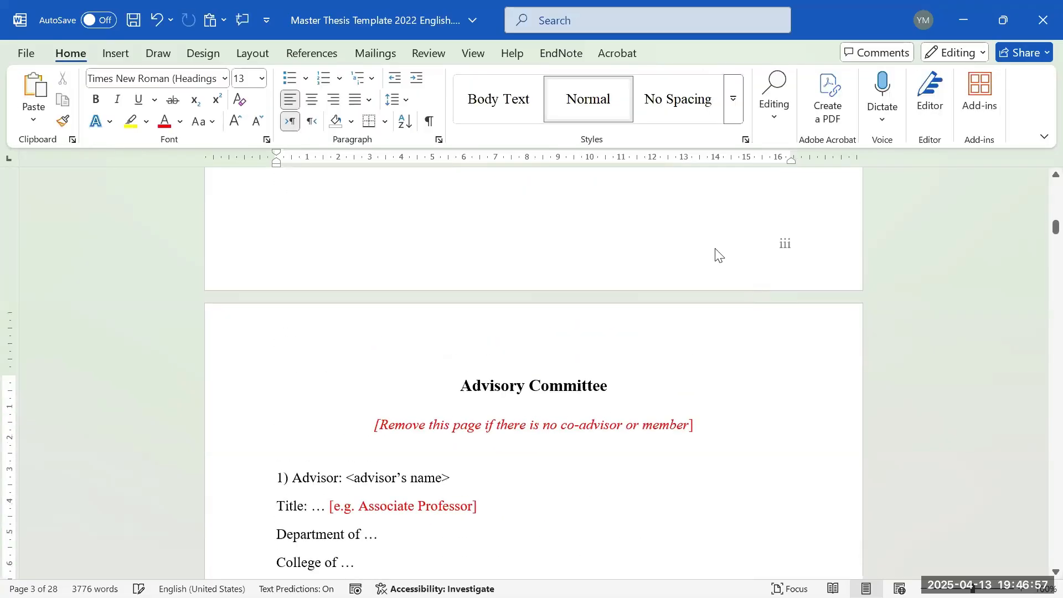
- Preview the pages Side to Side, then switch back to Vertical page movement
click(473, 53)
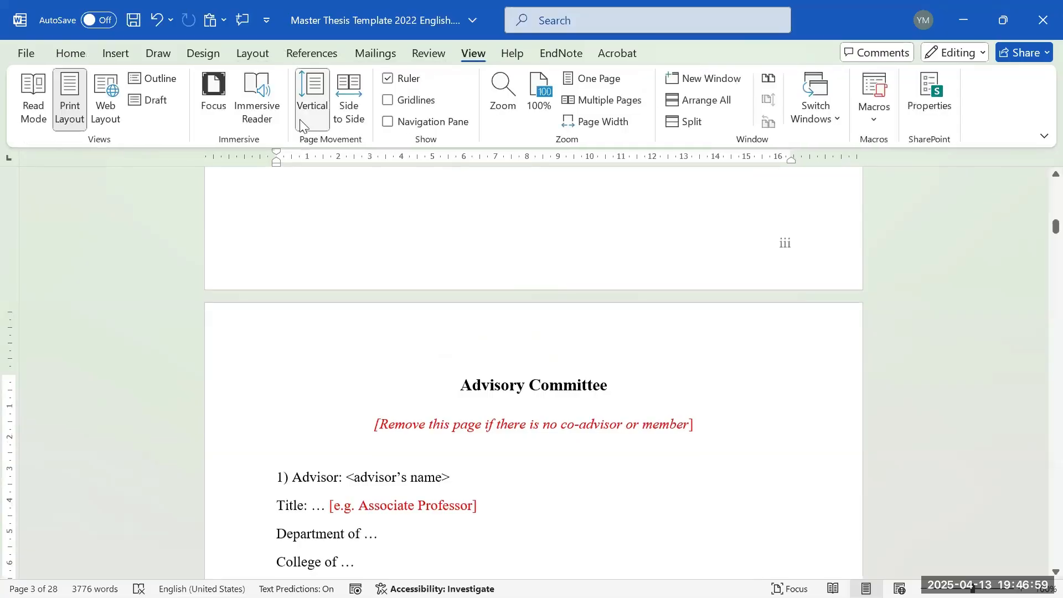
click(349, 111)
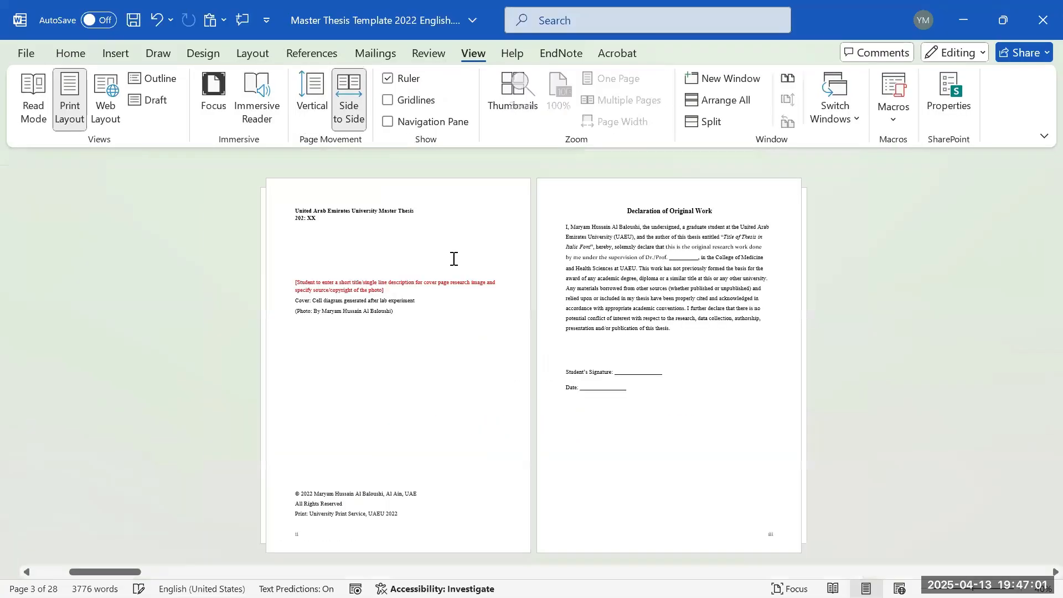
scroll(413, 542, down, 1)
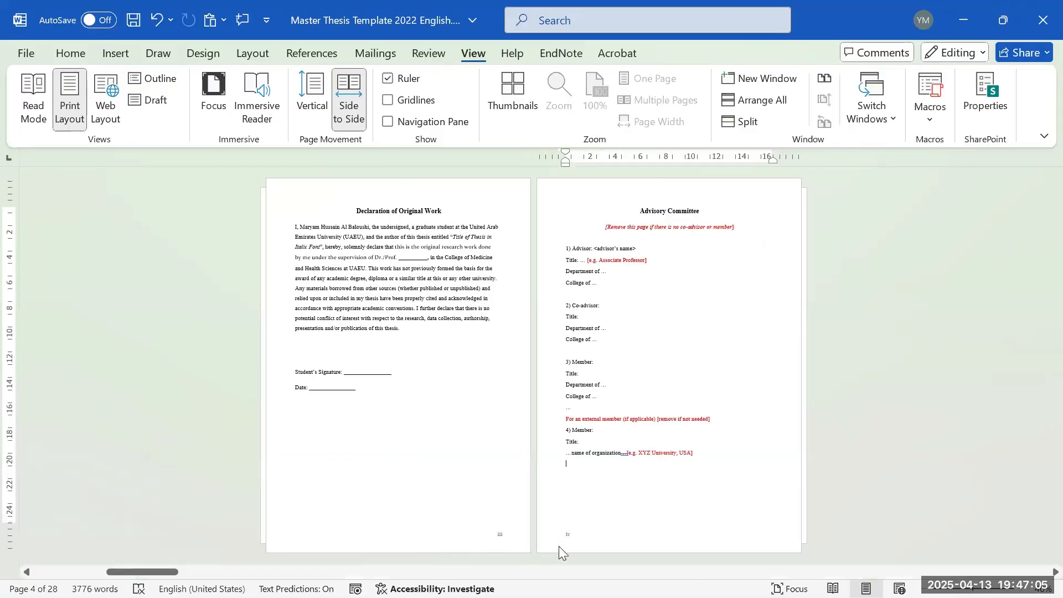
scroll(568, 401, down, 1)
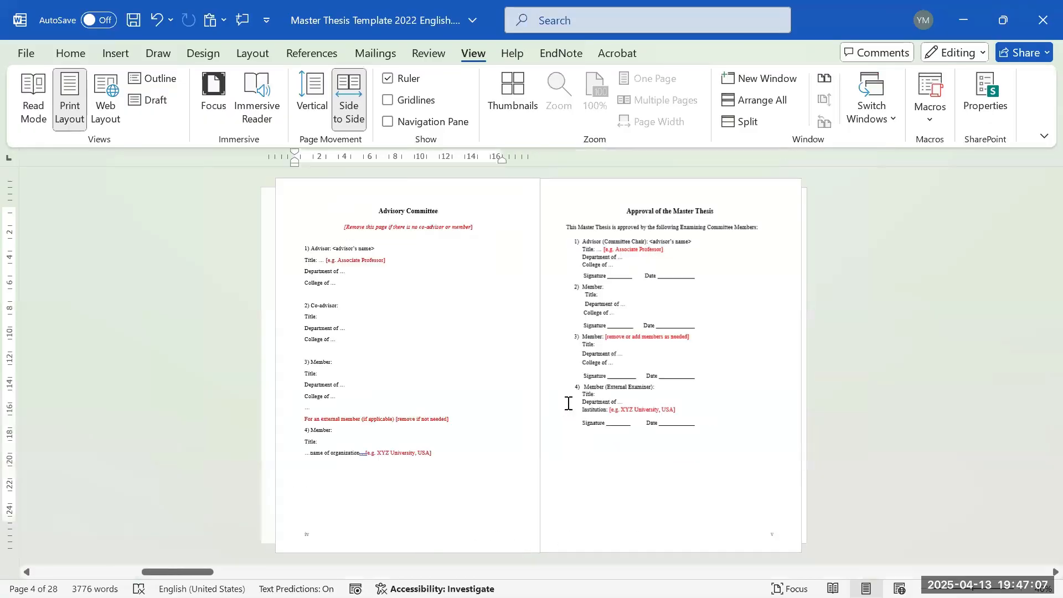
click(311, 100)
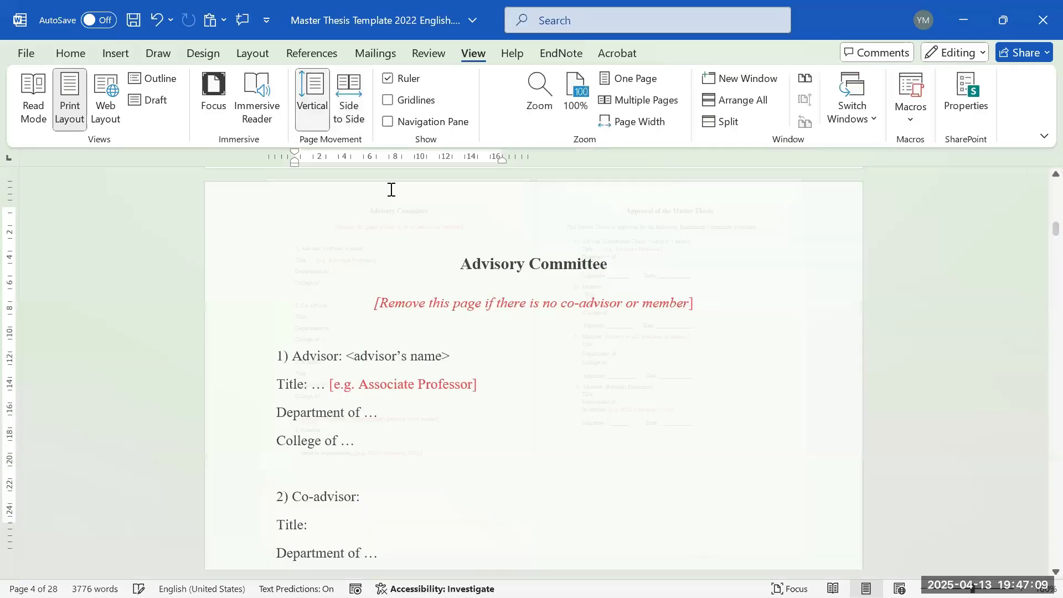
- Scroll through the Advisory Committee page, checking the advisor's department line
scroll(499, 285, up, 3)
scroll(535, 289, down, 5)
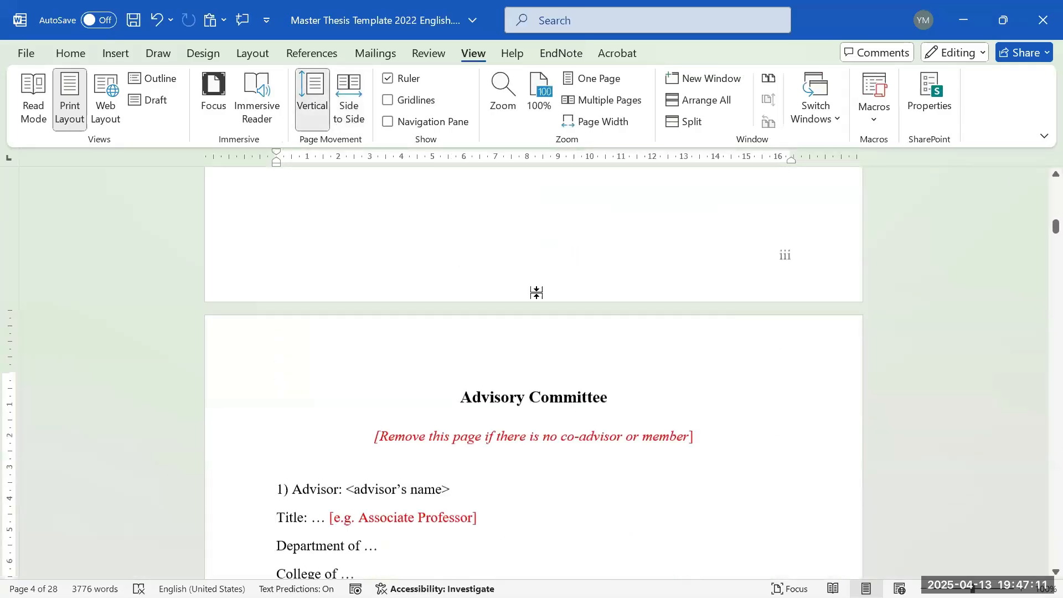
scroll(528, 296, down, 7)
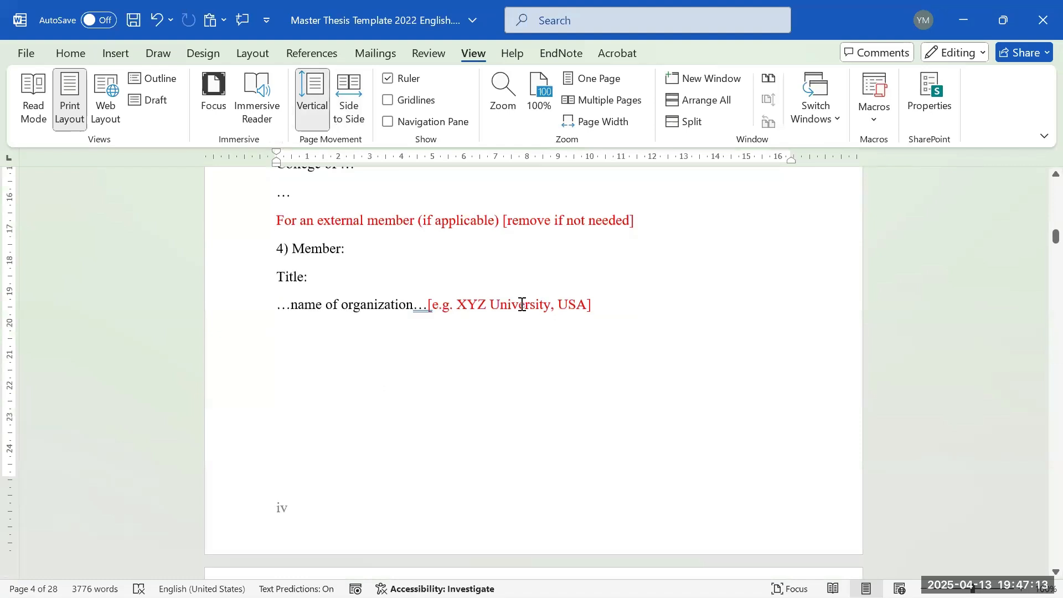
scroll(526, 313, up, 10)
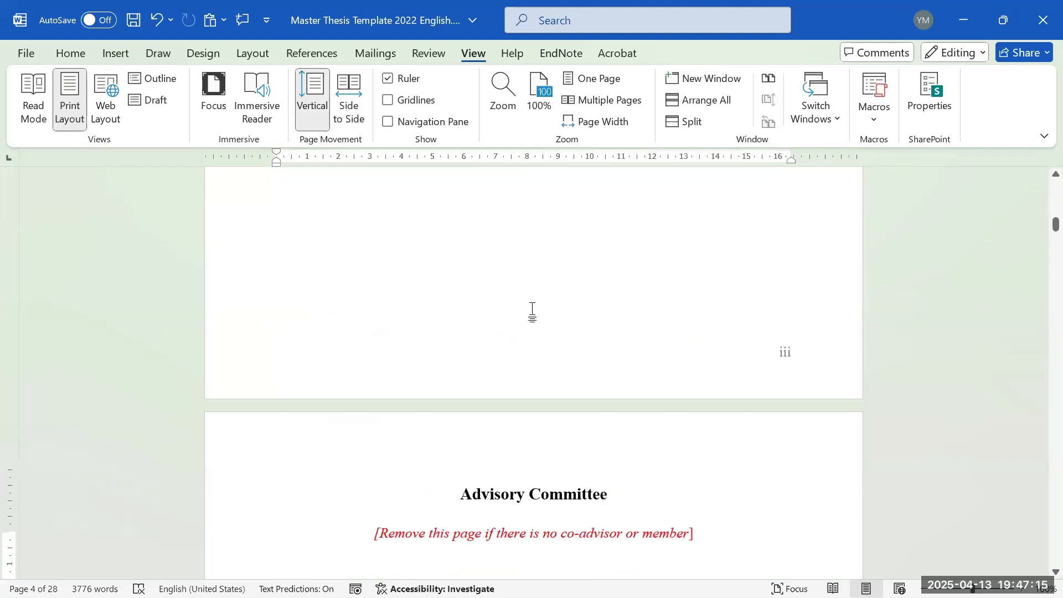
scroll(534, 311, down, 10)
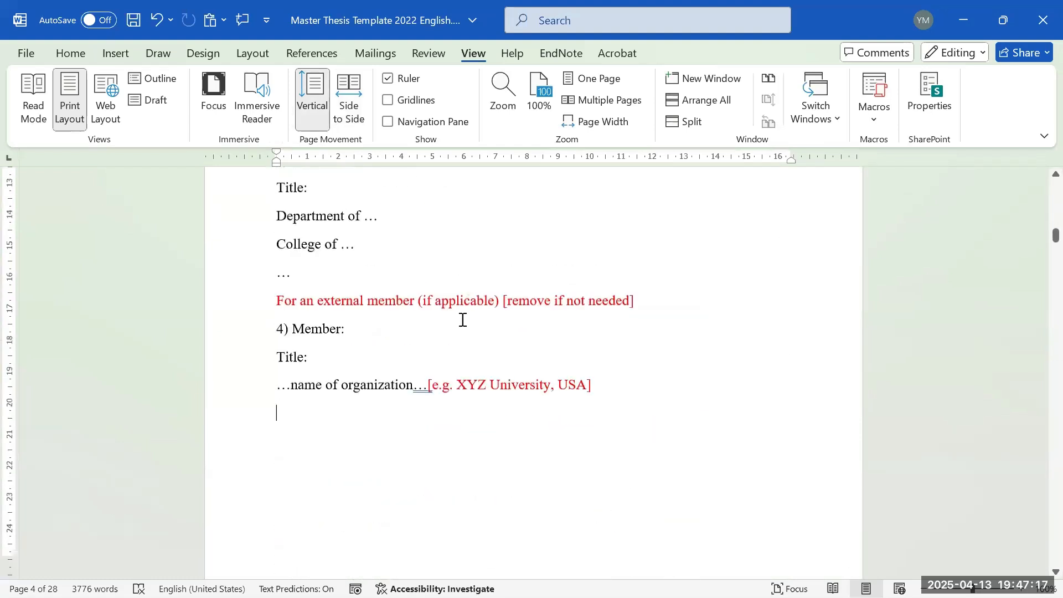
scroll(482, 268, down, 5)
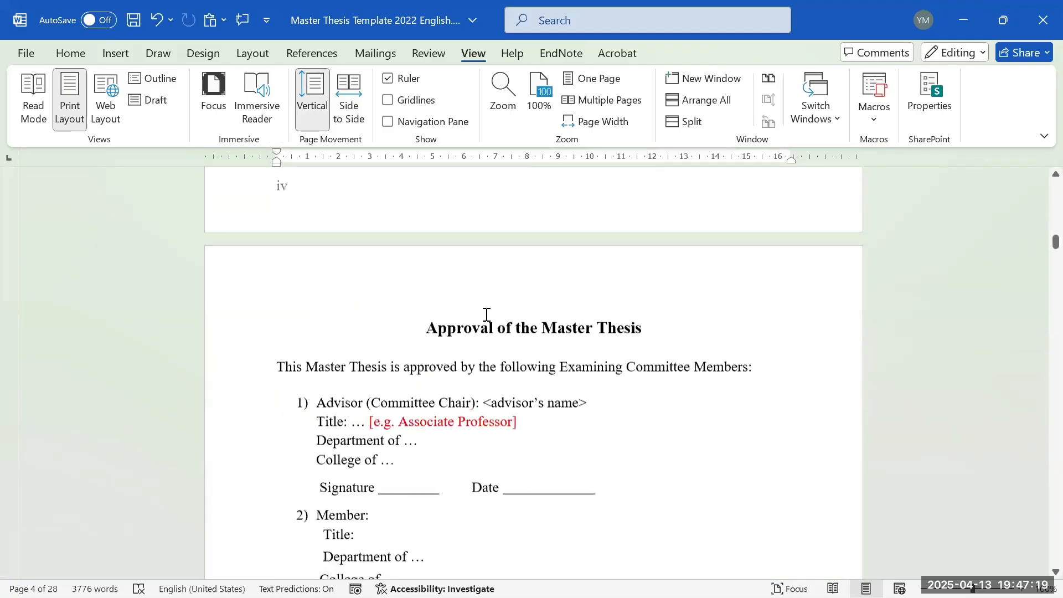
scroll(490, 314, down, 3)
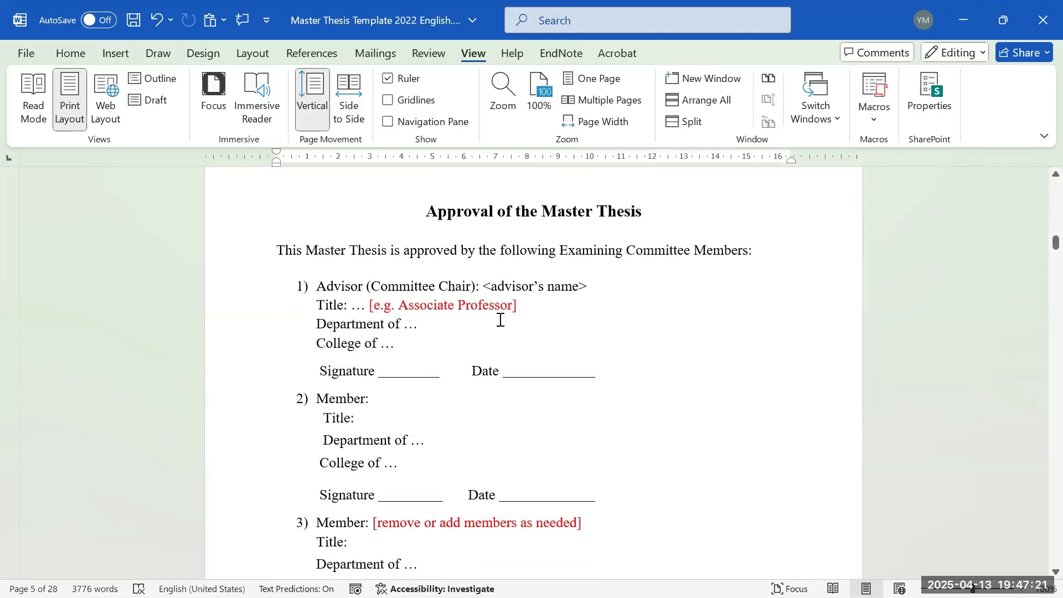
click(499, 321)
scroll(504, 330, up, 5)
scroll(506, 348, up, 5)
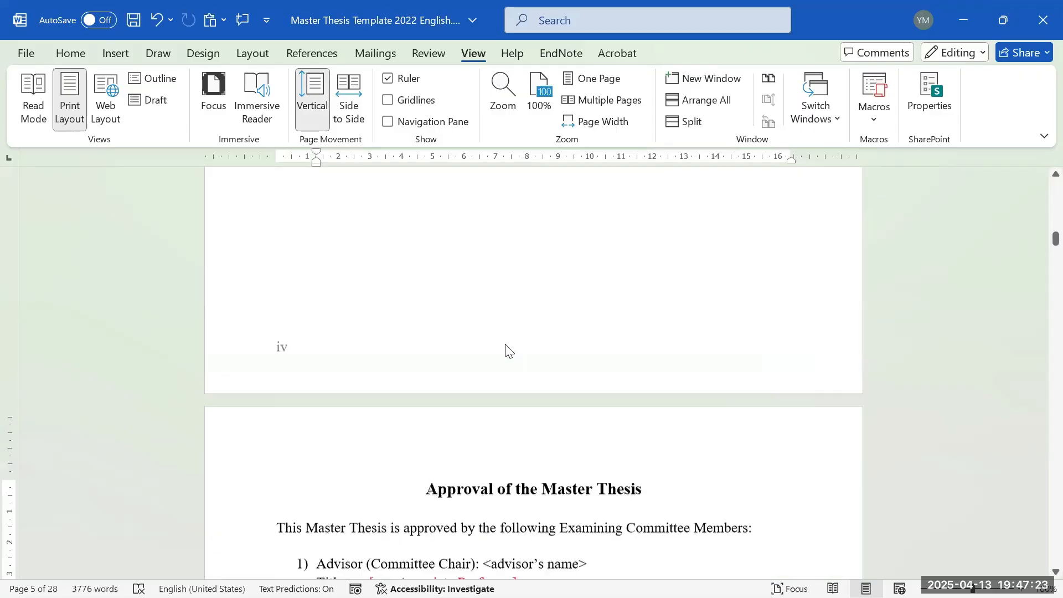
scroll(506, 360, down, 6)
scroll(506, 371, down, 6)
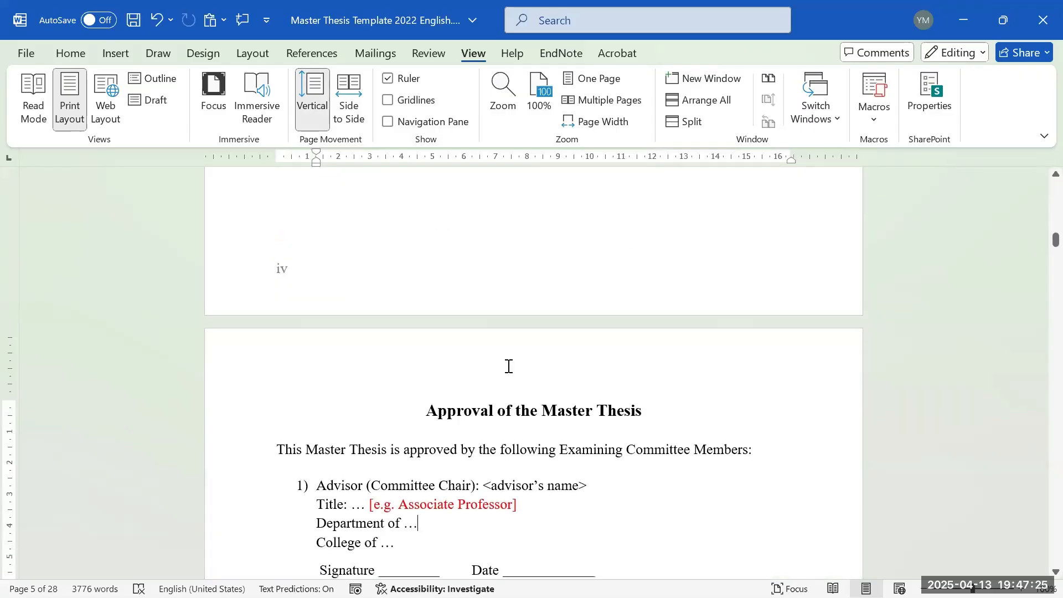
scroll(498, 360, up, 3)
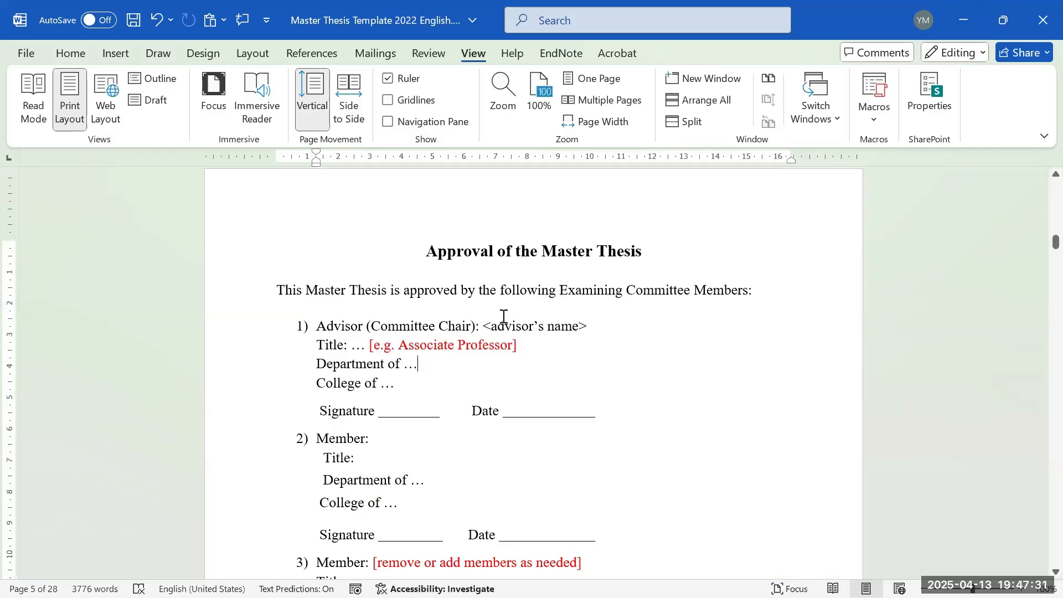
- Scroll through the Approval and acceptance pages down to the Abstract heading
scroll(512, 340, down, 1)
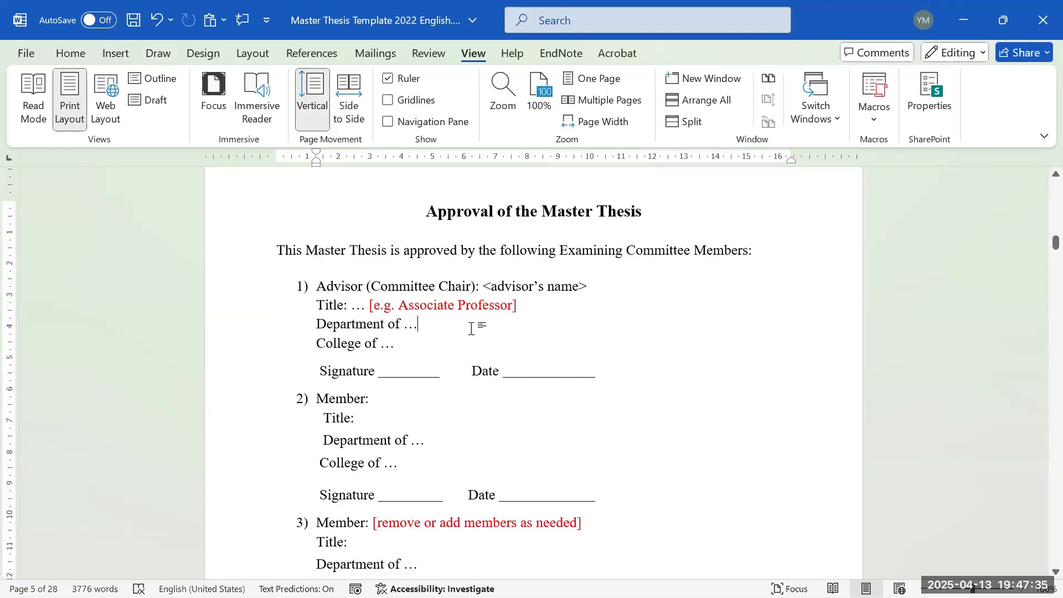
scroll(555, 326, down, 1)
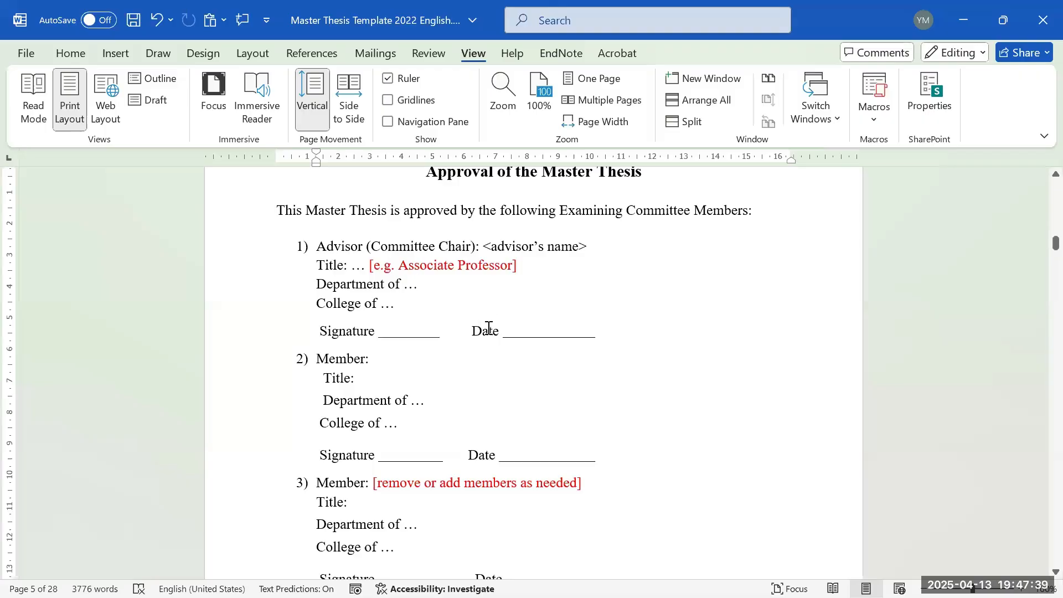
scroll(498, 318, down, 15)
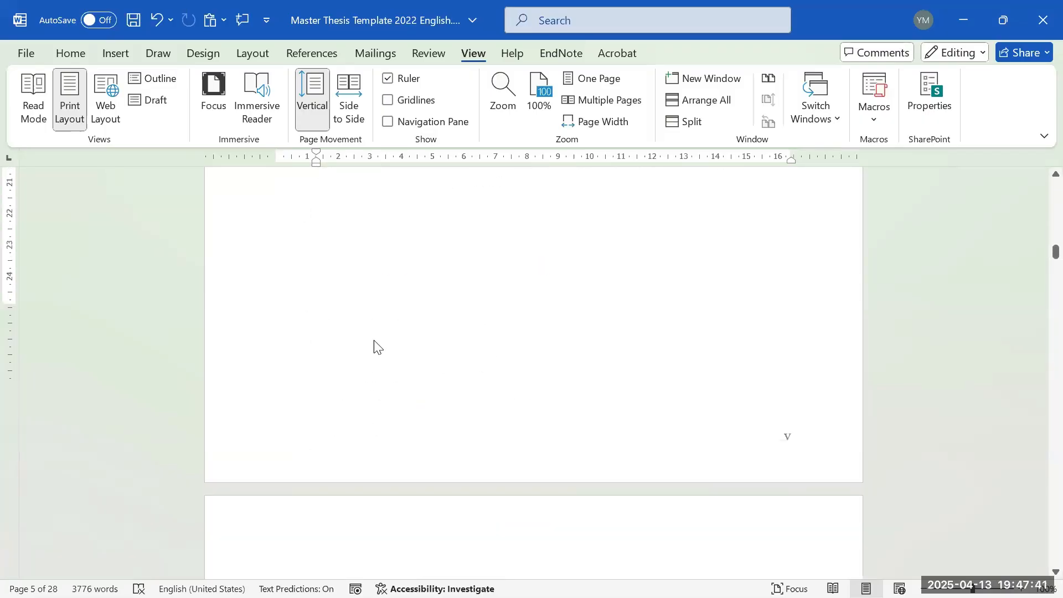
scroll(404, 325, down, 10)
scroll(420, 313, up, 1)
click(514, 305)
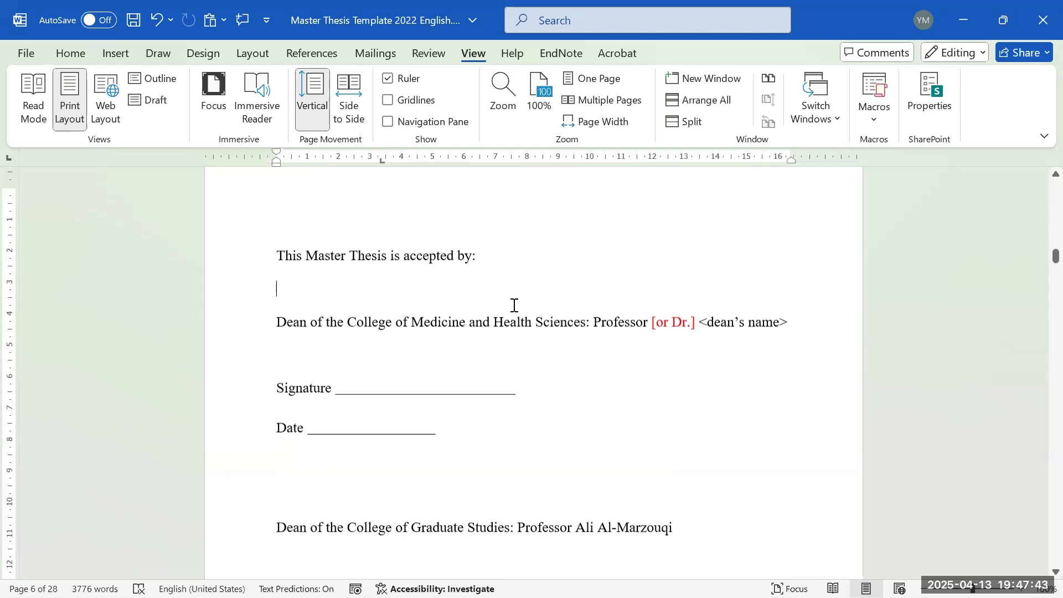
scroll(514, 305, down, 5)
scroll(514, 299, up, 3)
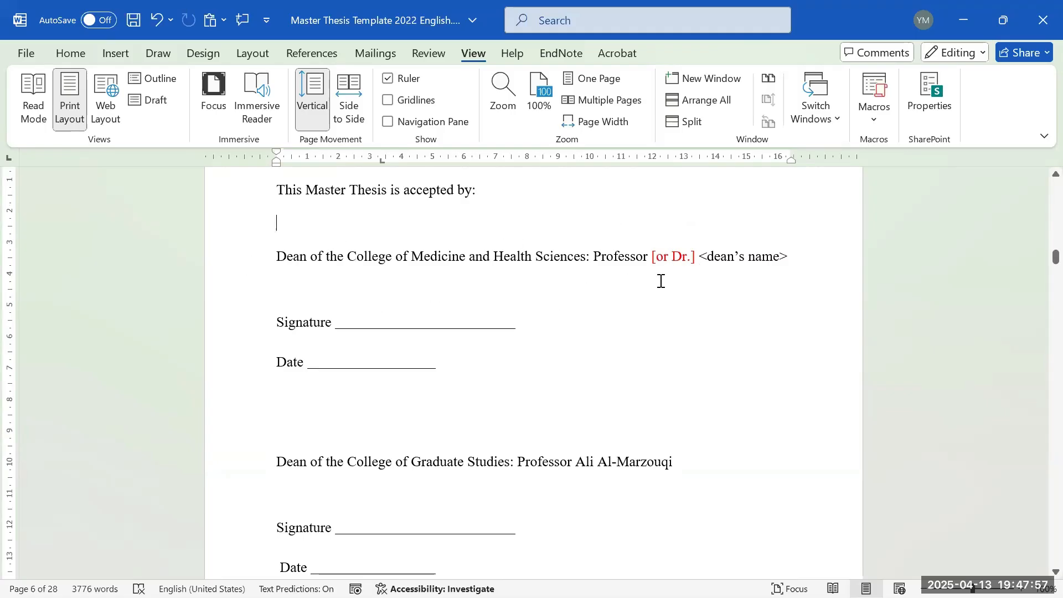
scroll(635, 299, down, 1)
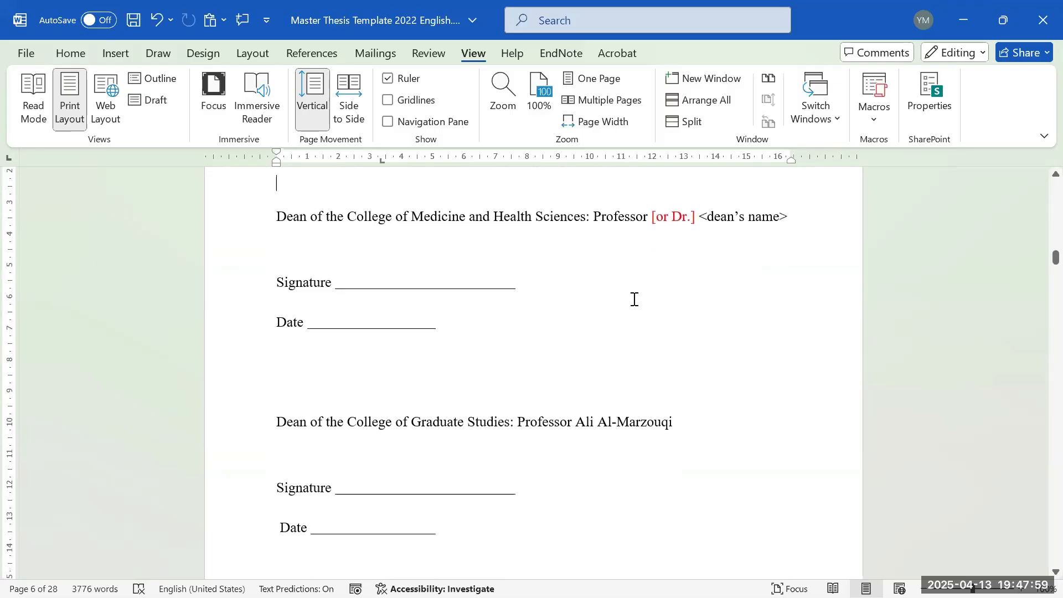
scroll(689, 288, up, 1)
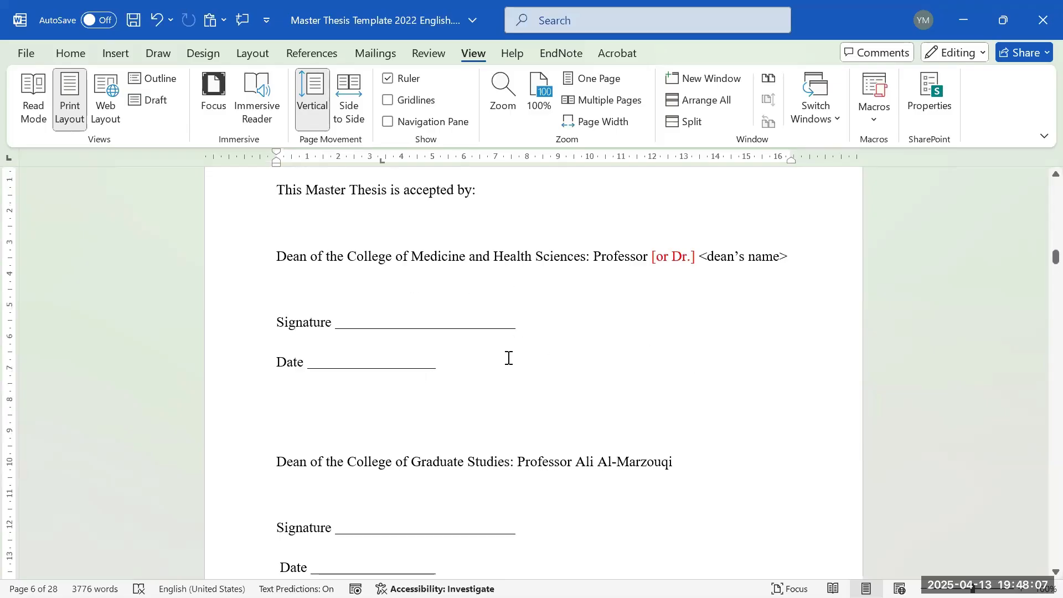
scroll(513, 360, down, 3)
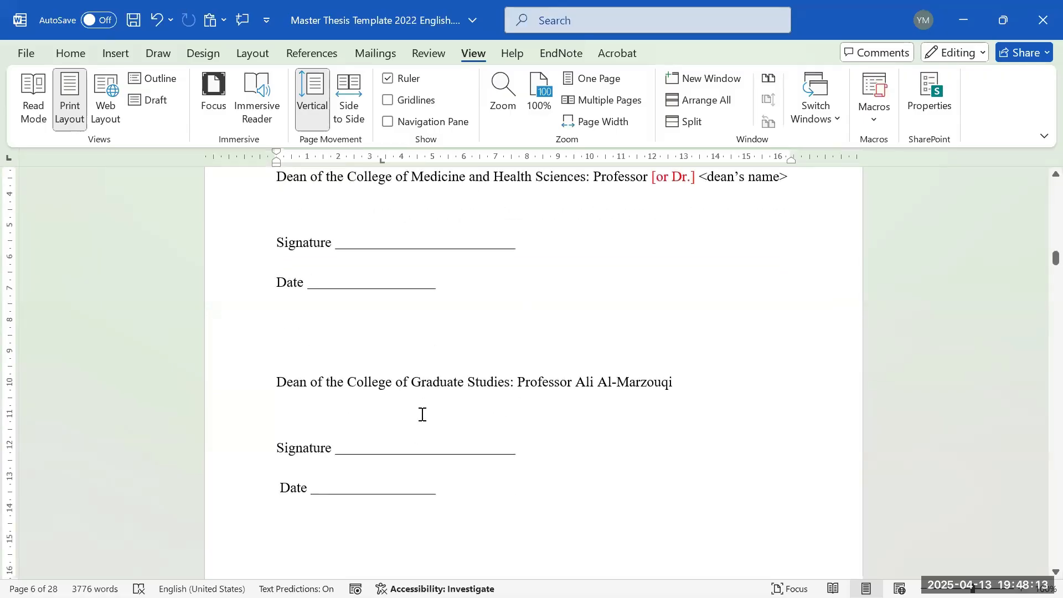
scroll(475, 399, down, 12)
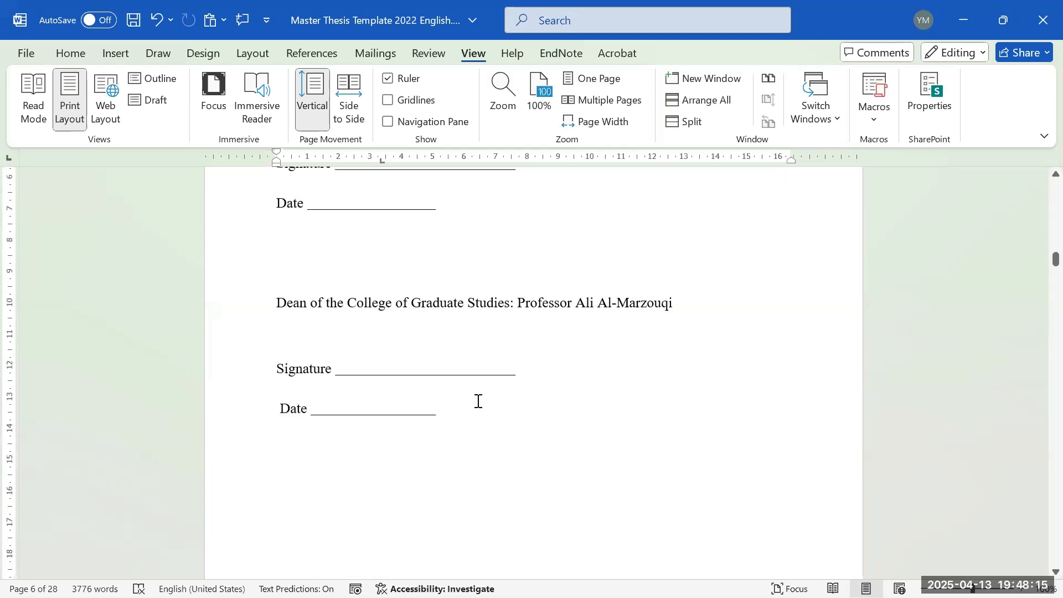
scroll(477, 361, up, 6)
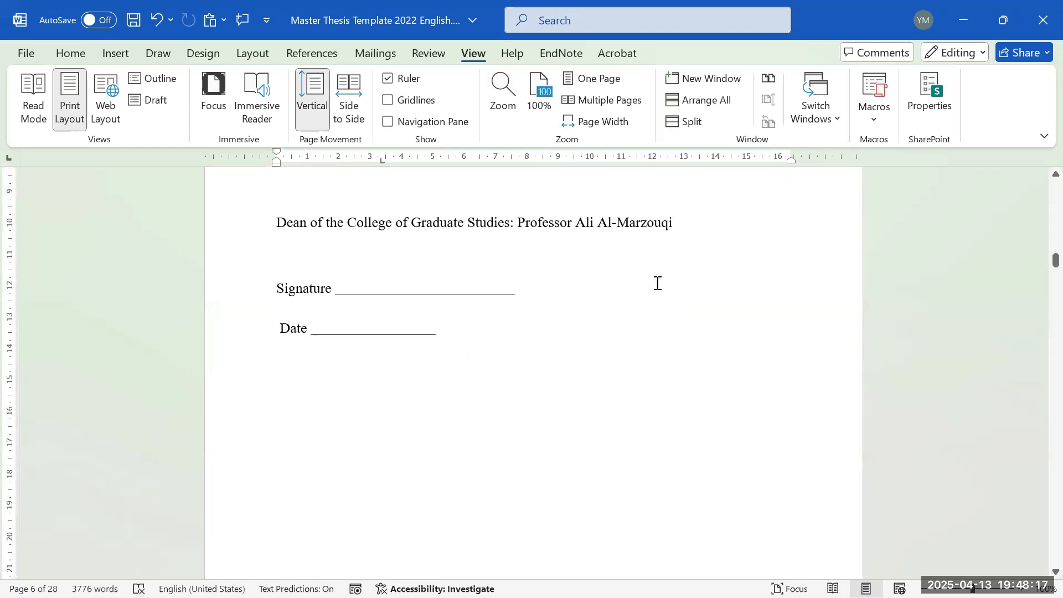
scroll(501, 381, down, 20)
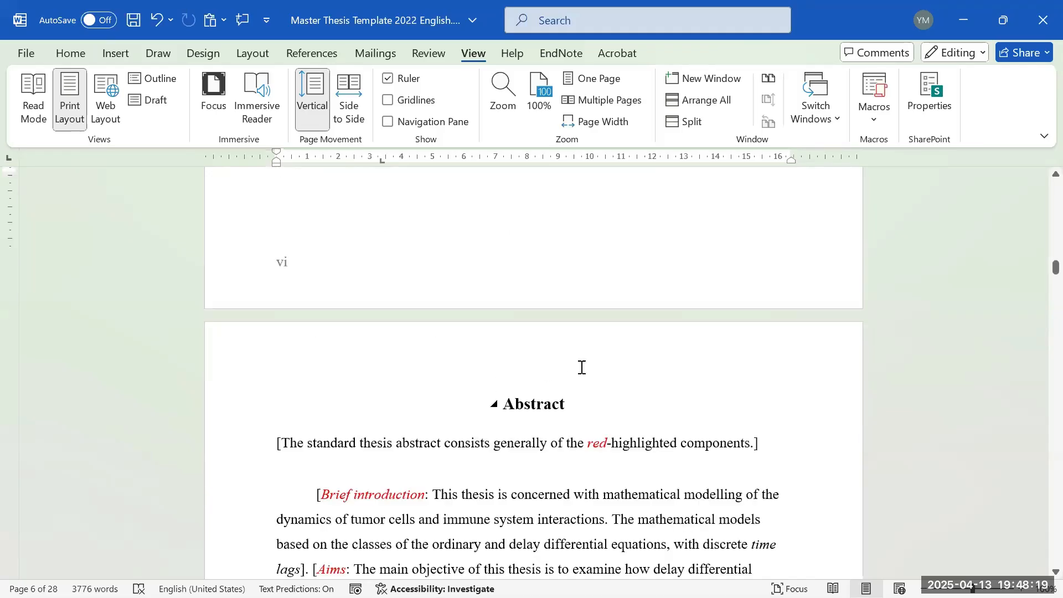
scroll(586, 358, up, 3)
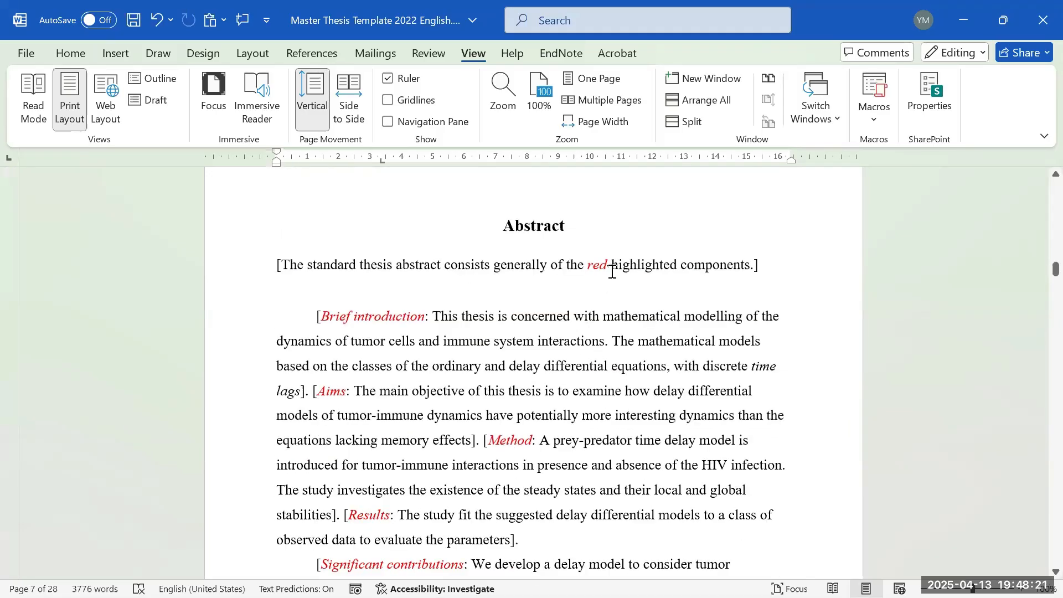
- Delete the bracketed intro sentence, the Brief introduction and Aims labels, and a stray bracket
triple_click(617, 264)
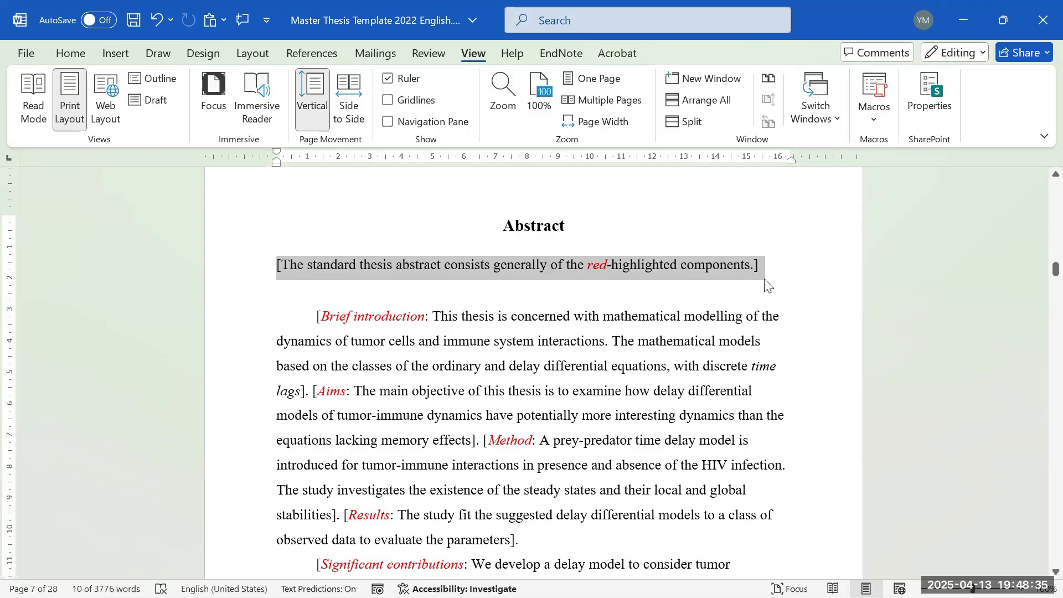
key(BackSpace)
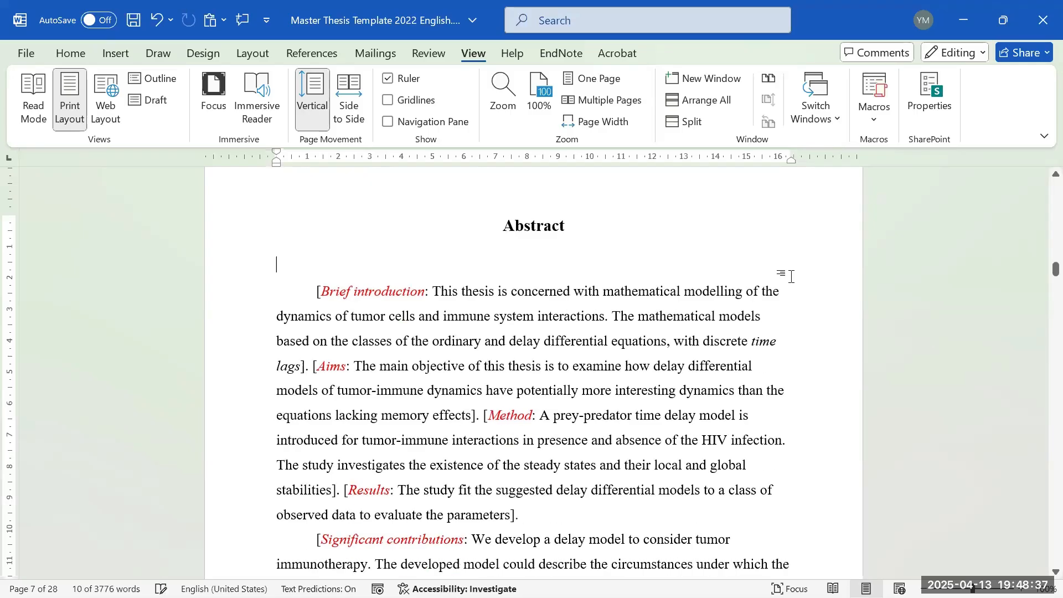
key(BackSpace)
drag(432, 266, 310, 266)
key(BackSpace)
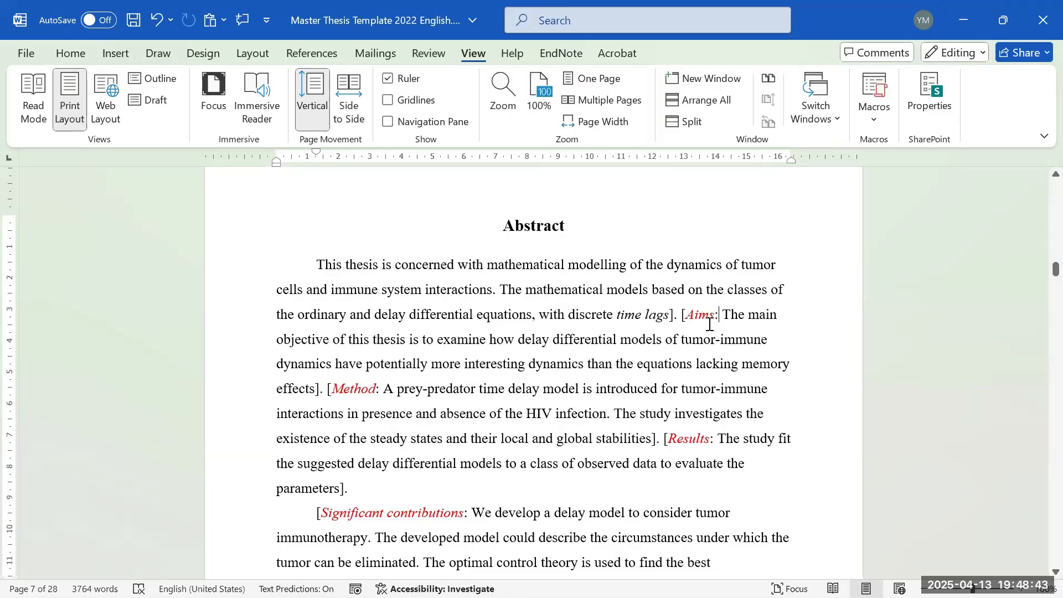
drag(719, 319, 682, 316)
key(BackSpace)
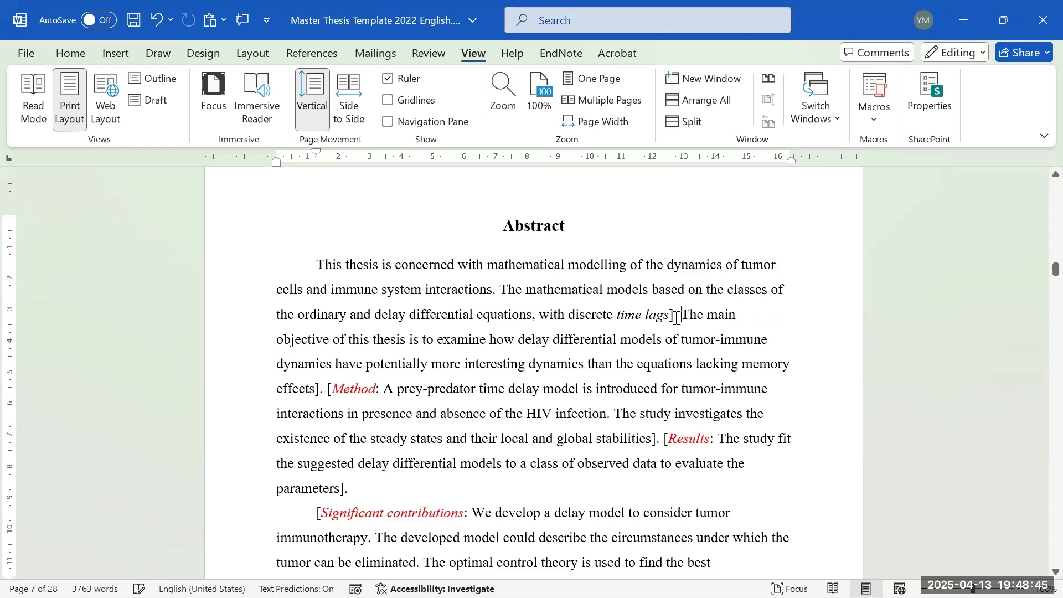
key(BackSpace)
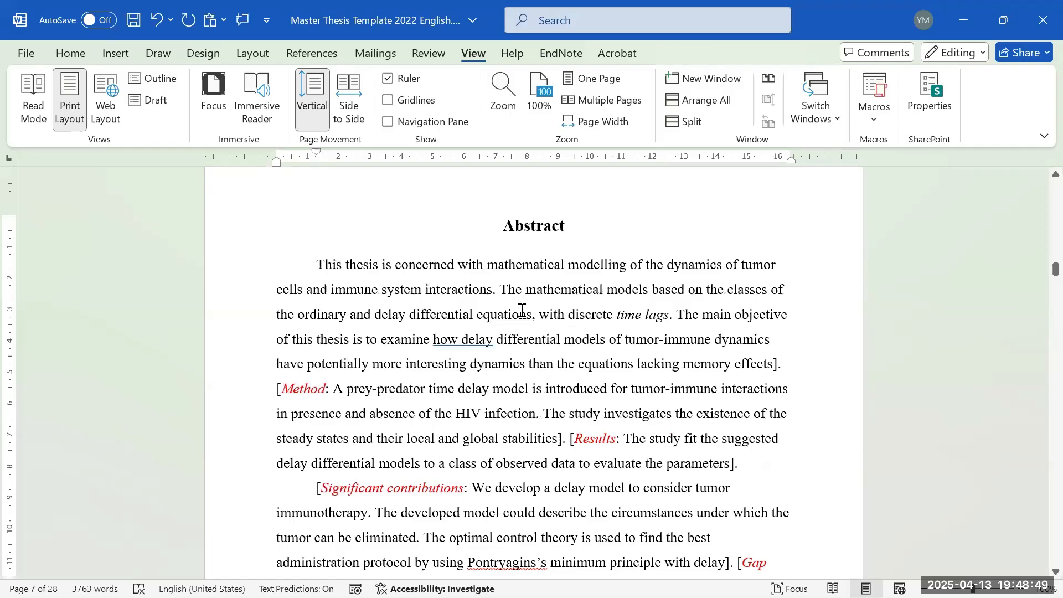
- Justify the first and second Abstract paragraphs
scroll(521, 310, down, 4)
scroll(635, 262, up, 1)
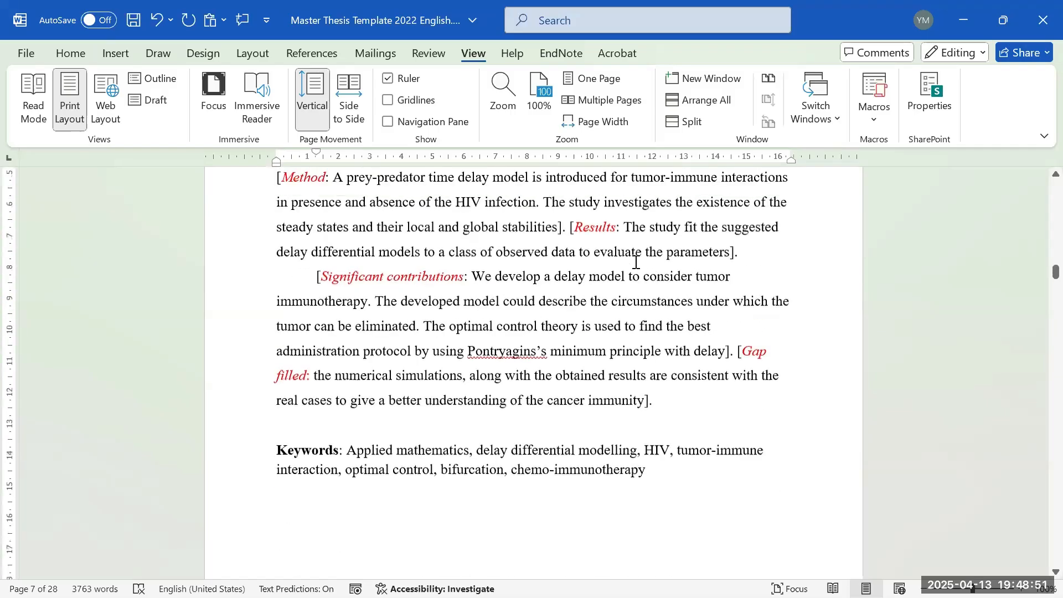
scroll(635, 262, up, 4)
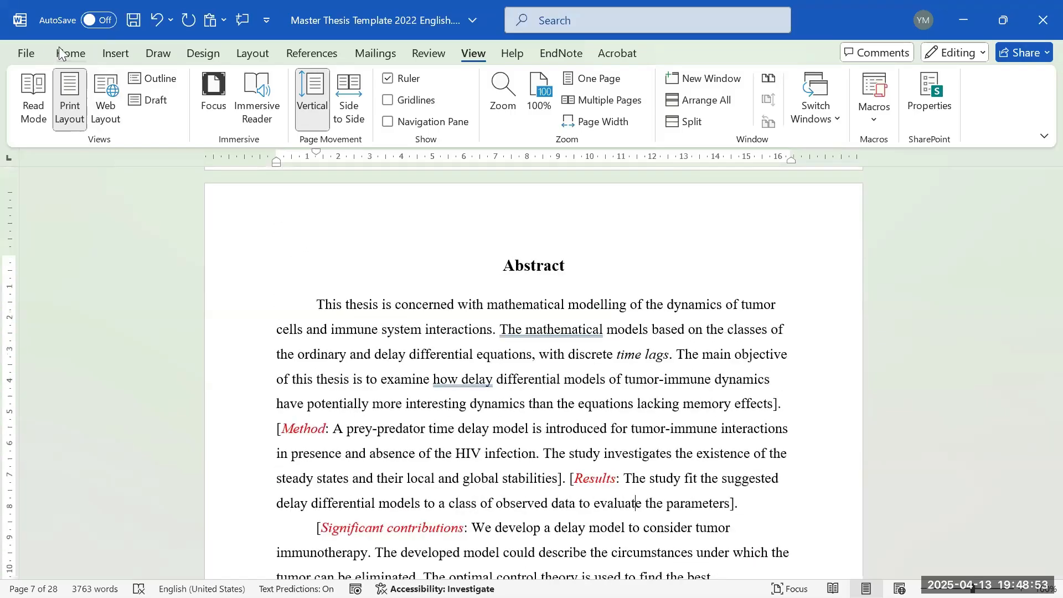
click(68, 53)
click(370, 100)
click(390, 121)
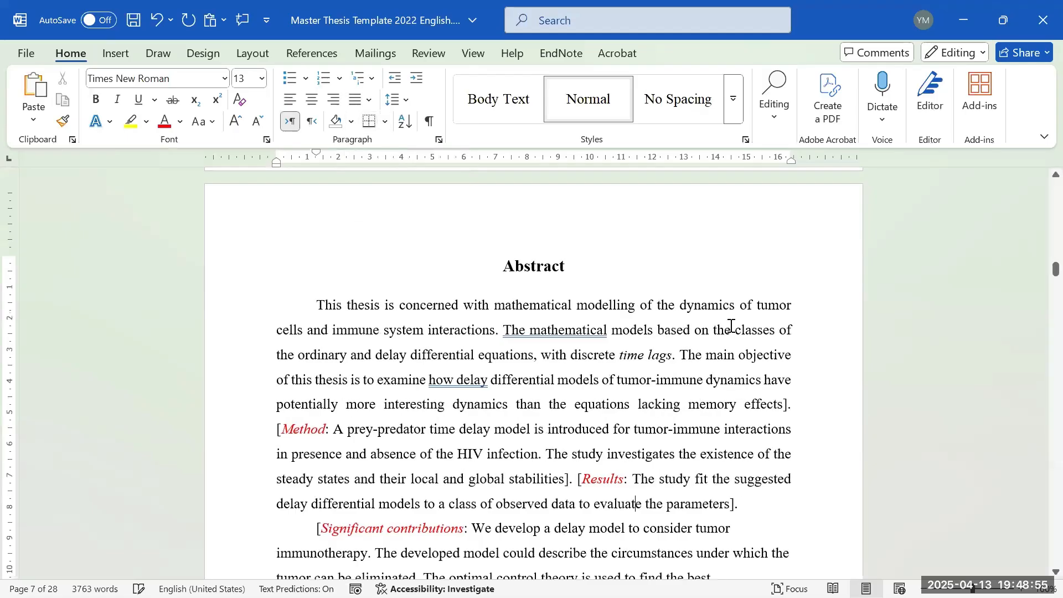
scroll(730, 326, down, 2)
drag(701, 294, 734, 500)
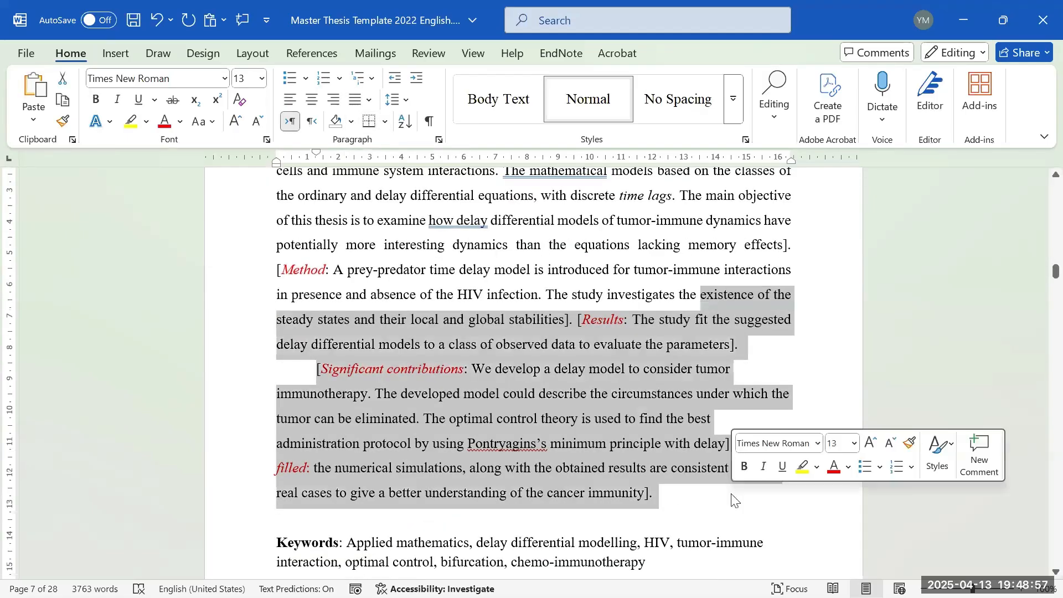
click(370, 100)
click(390, 122)
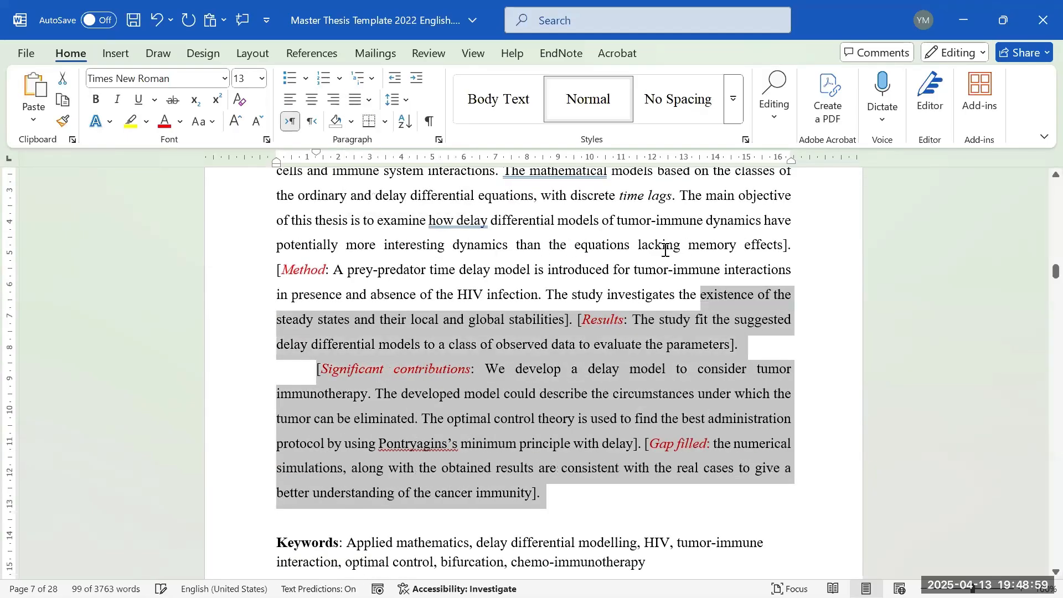
click(672, 271)
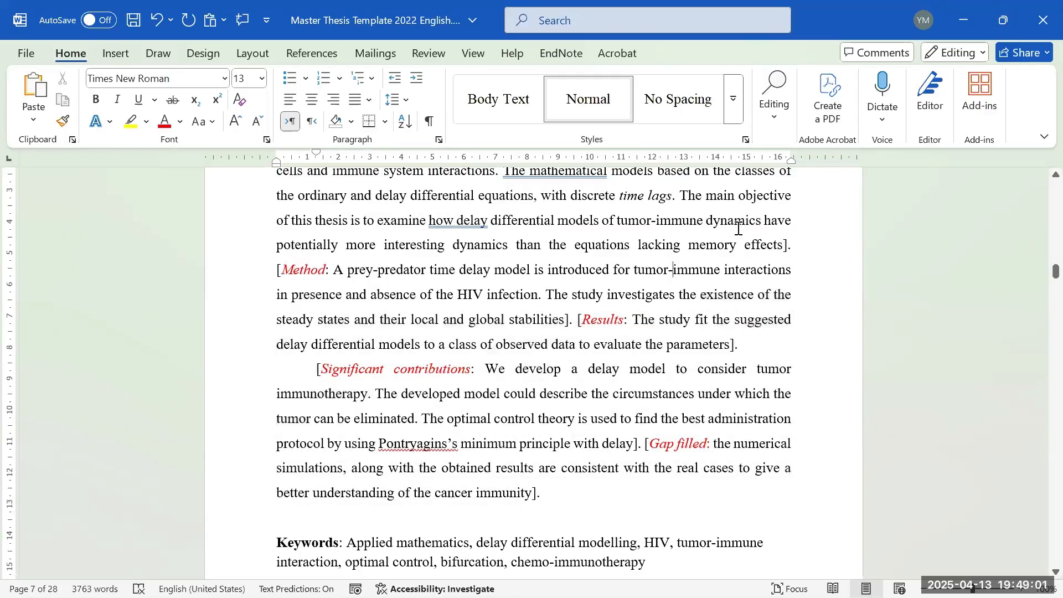
- Undo both justification changes so the Abstract paragraphs are left-aligned again
scroll(659, 308, down, 2)
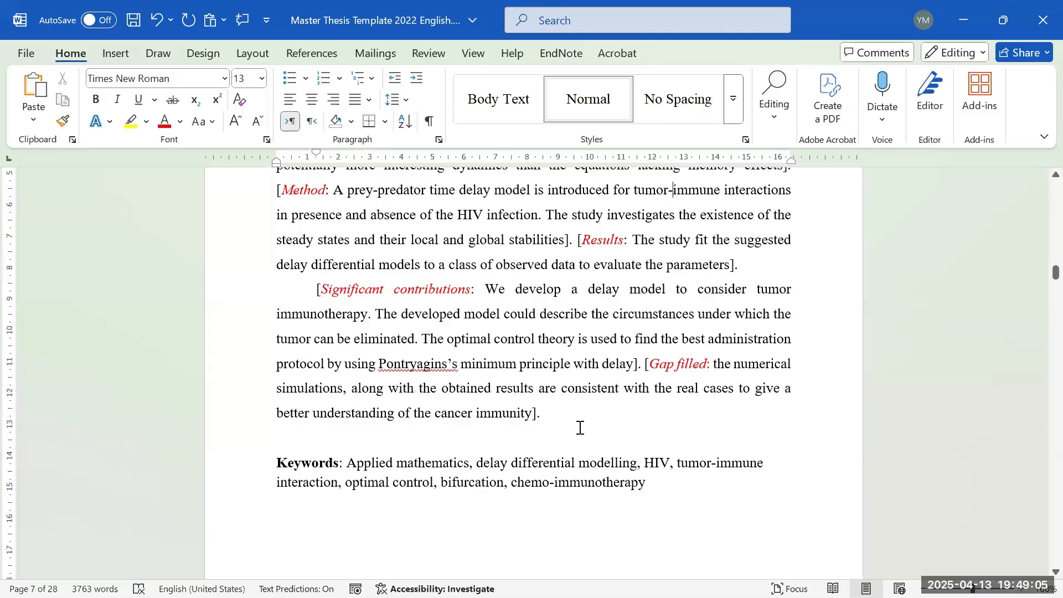
scroll(579, 430, down, 1)
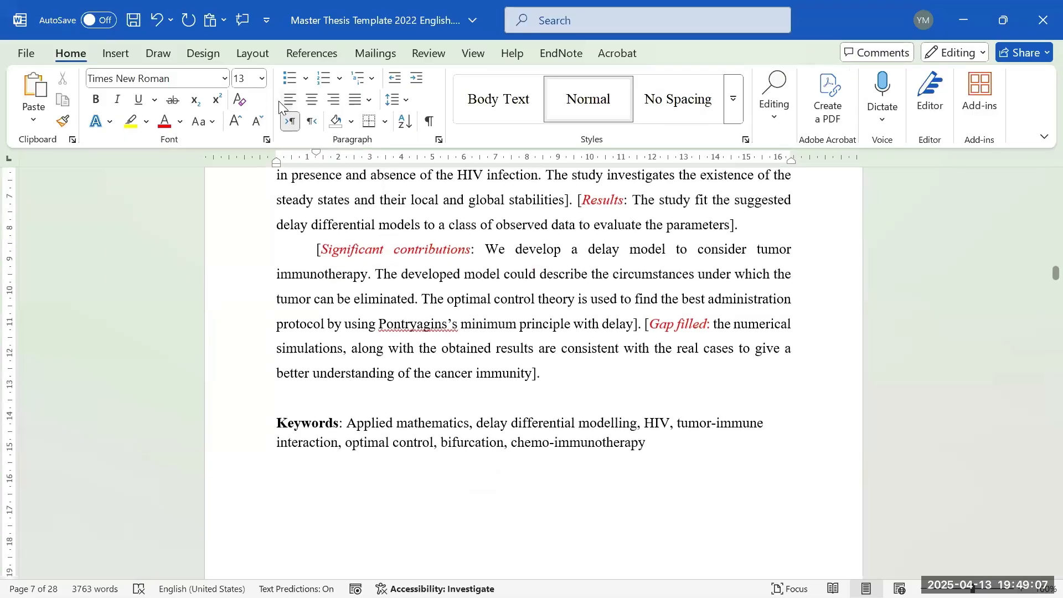
click(157, 21)
click(157, 22)
scroll(509, 311, up, 3)
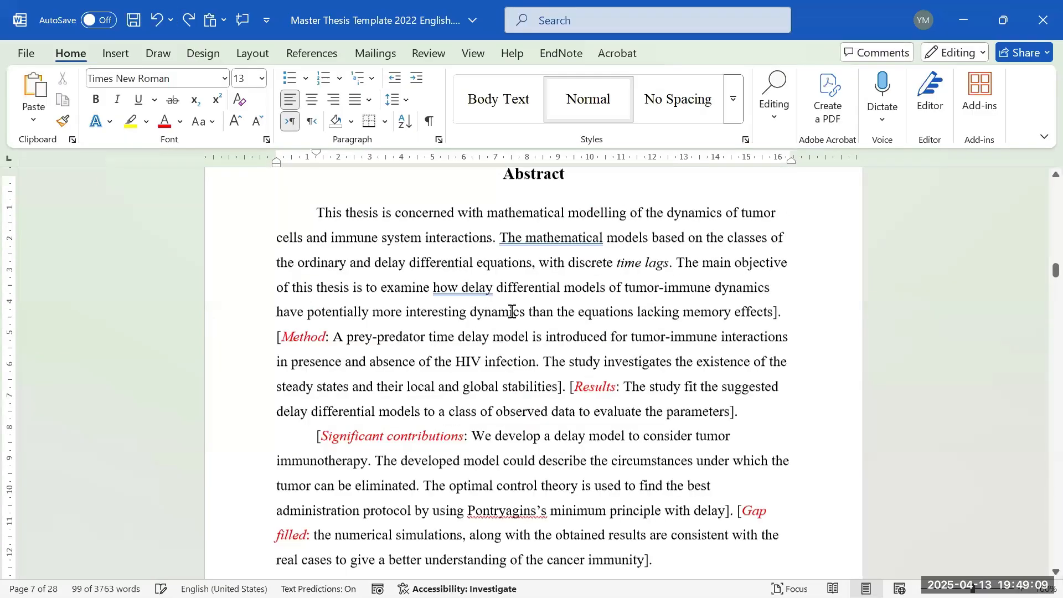
scroll(509, 311, down, 6)
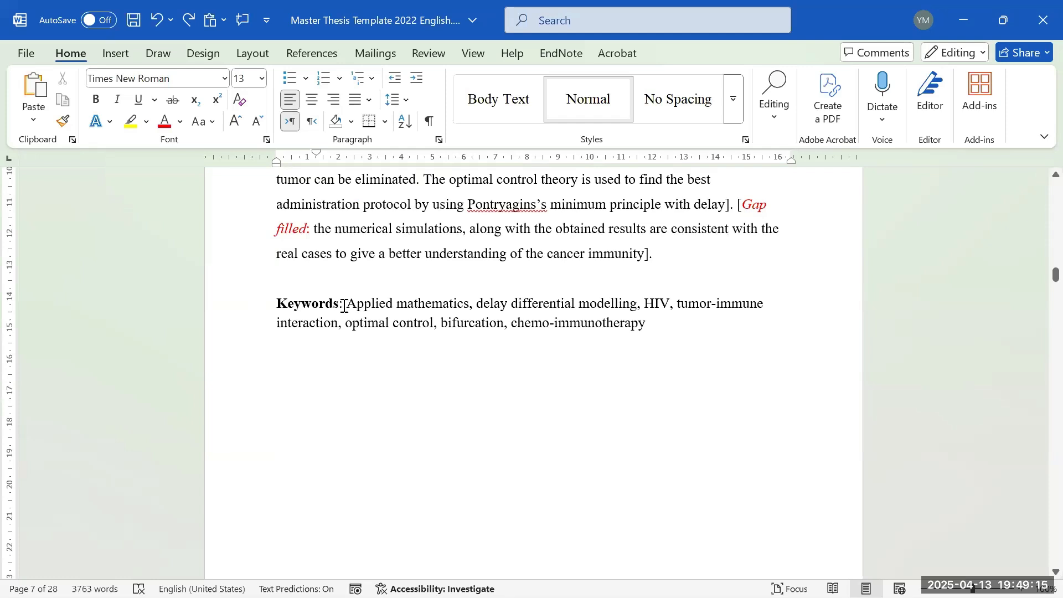
- Apply Capitalize Each Word to the keyword list, undoing an accidental UPPERCASE first
drag(347, 303, 646, 326)
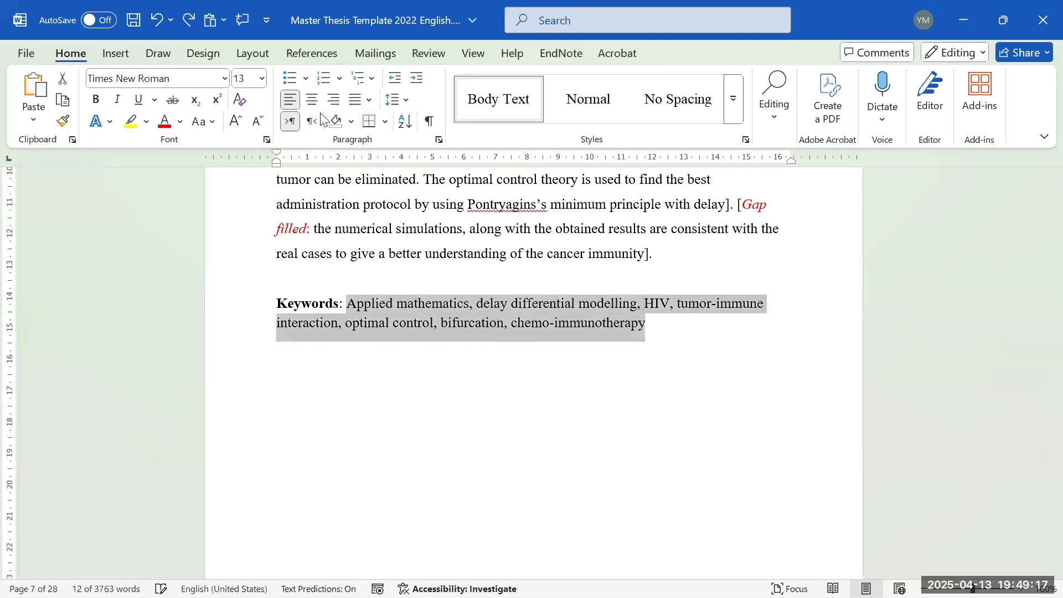
click(205, 122)
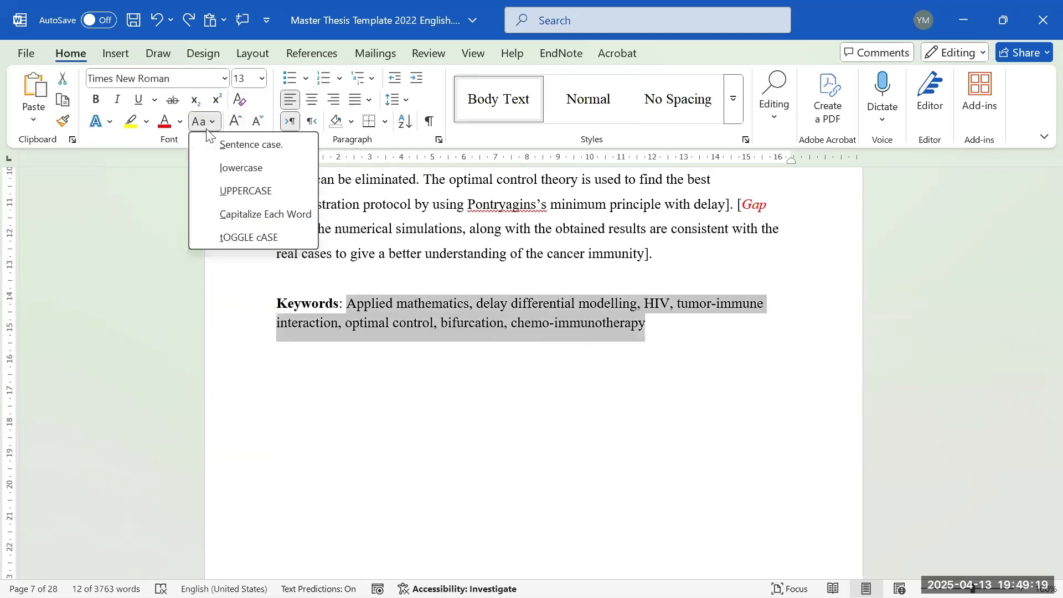
click(245, 191)
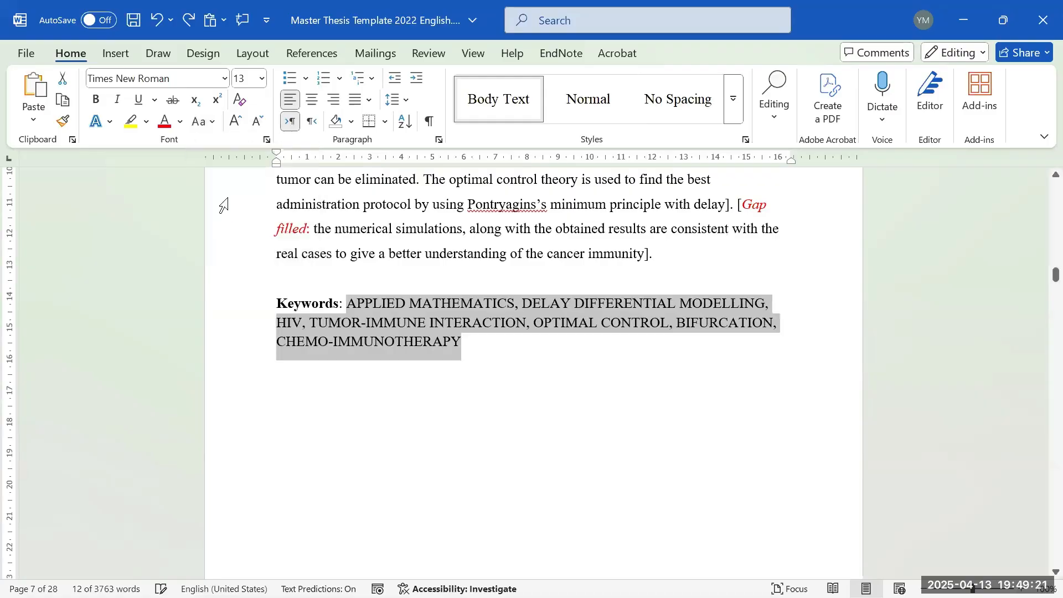
click(221, 204)
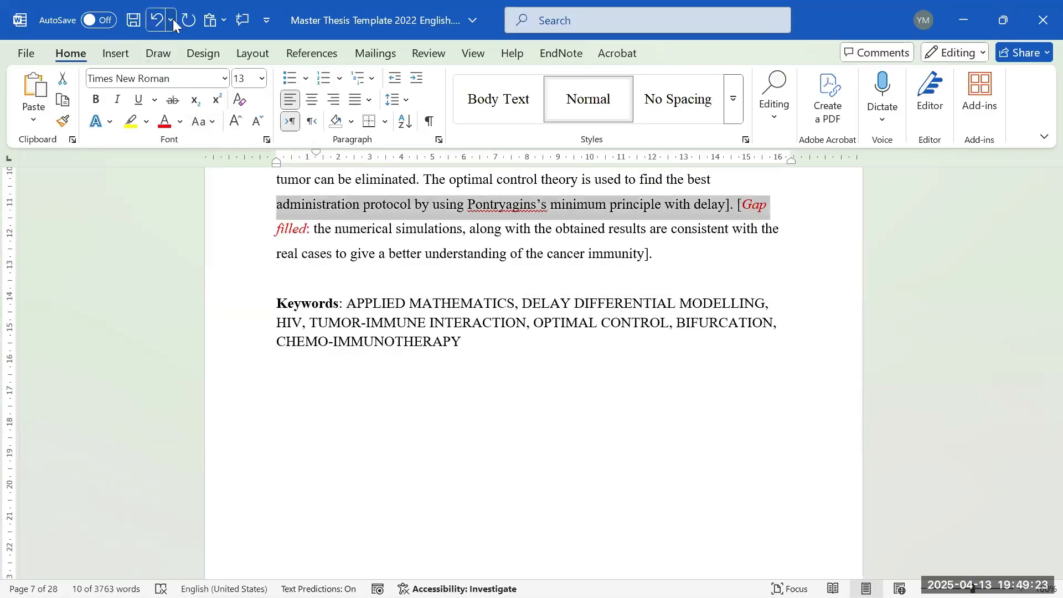
click(157, 24)
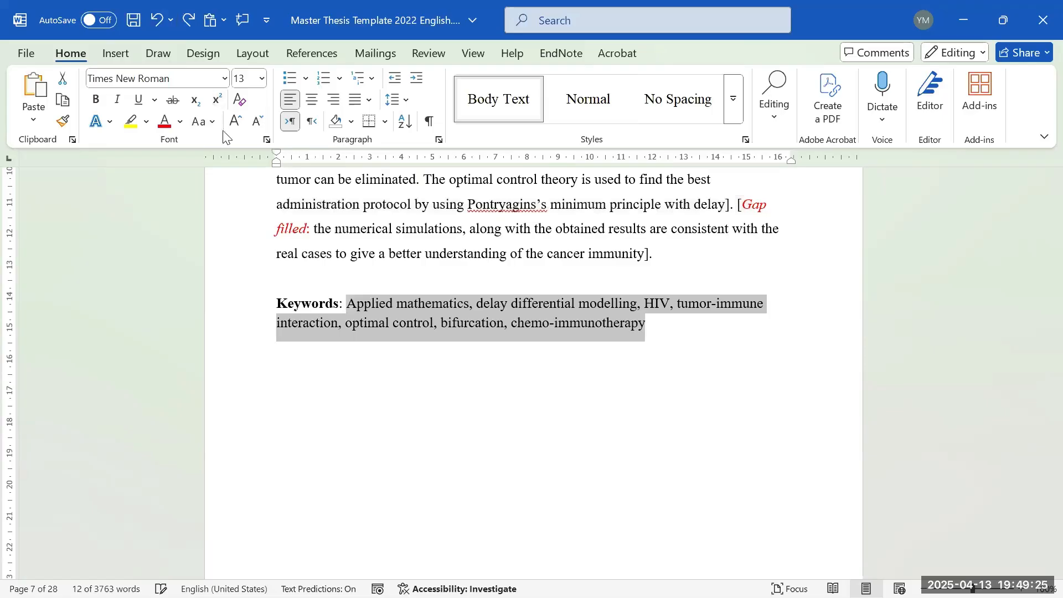
click(205, 121)
click(241, 214)
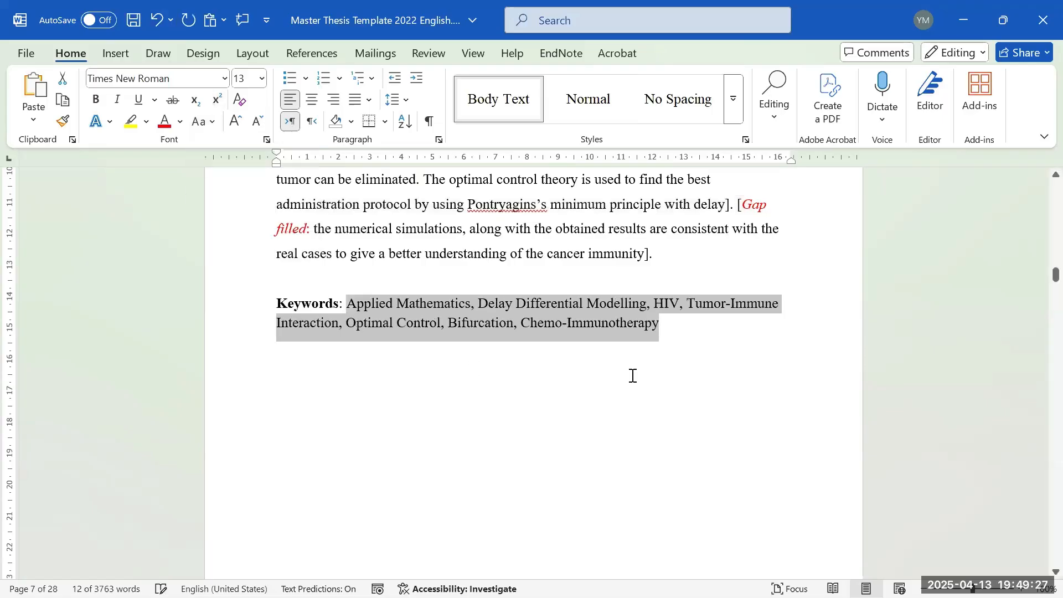
click(672, 333)
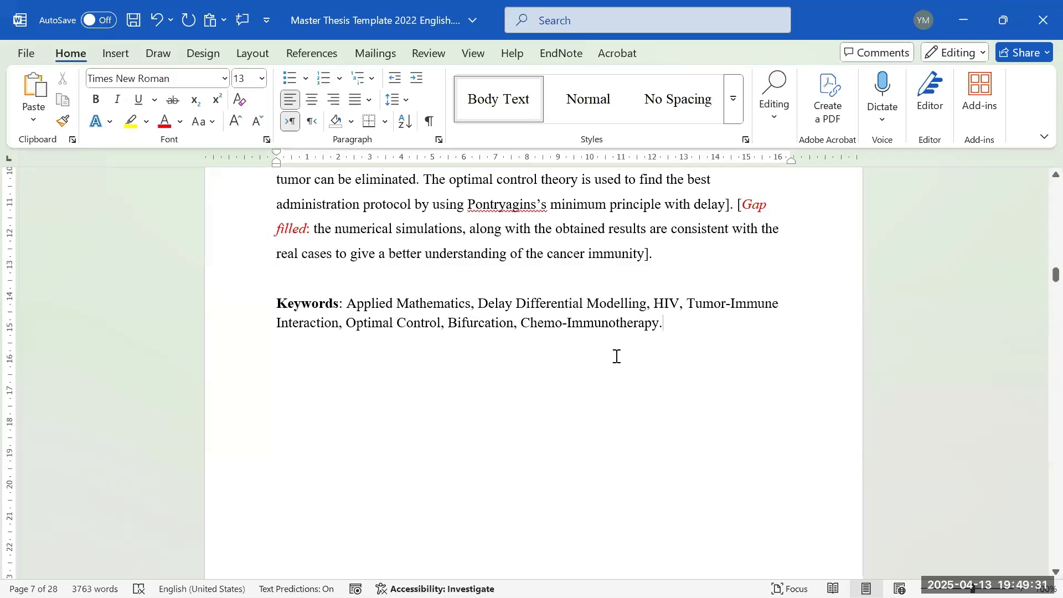
- Remove the bold from the Keywords label, then move to the Arabic Title and Abstract page
scroll(689, 353, down, 2)
scroll(700, 349, up, 1)
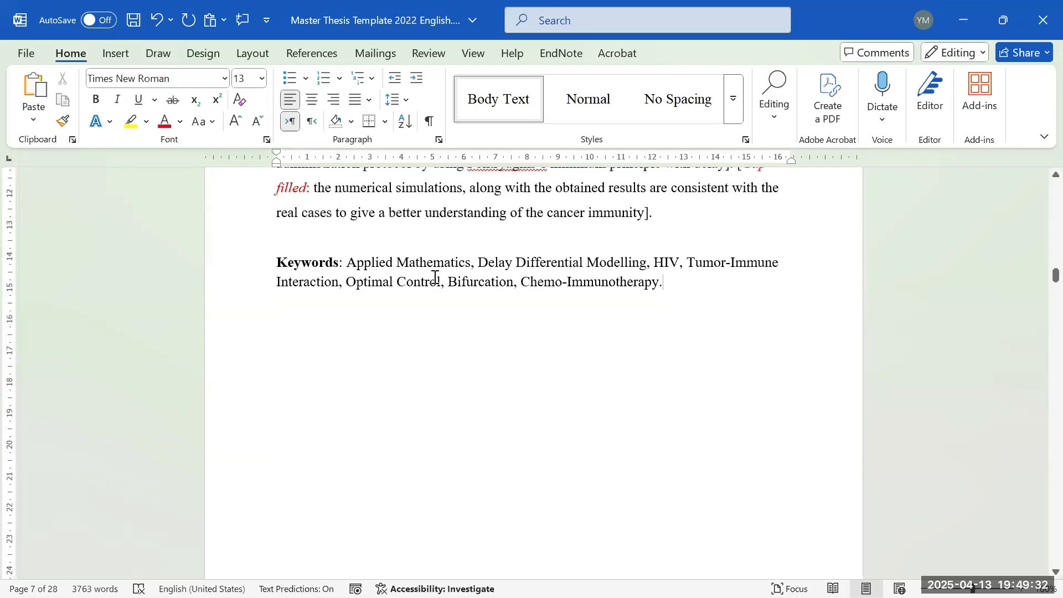
double_click(292, 266)
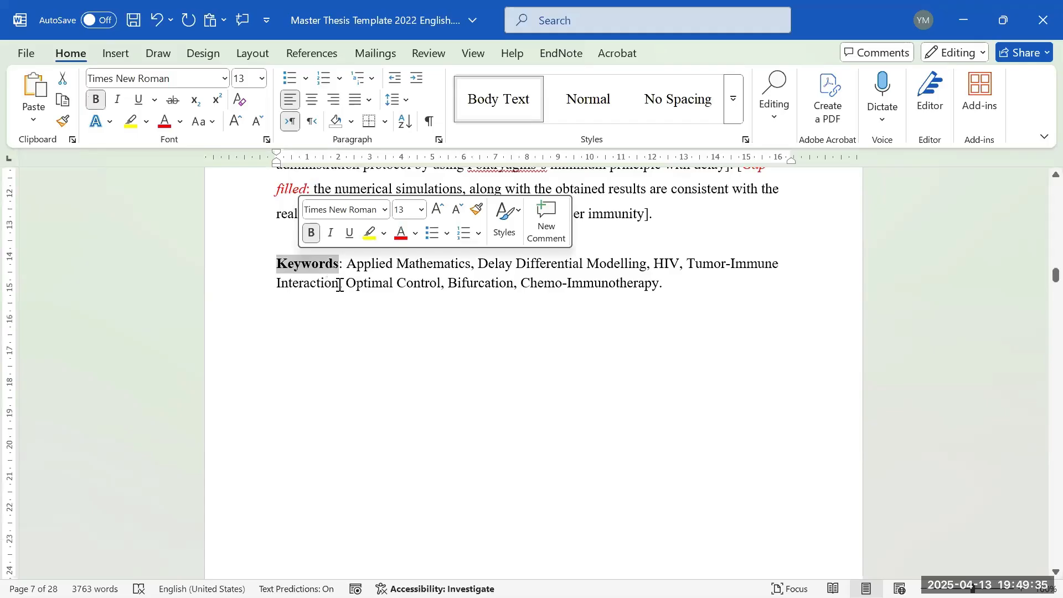
click(306, 279)
double_click(305, 264)
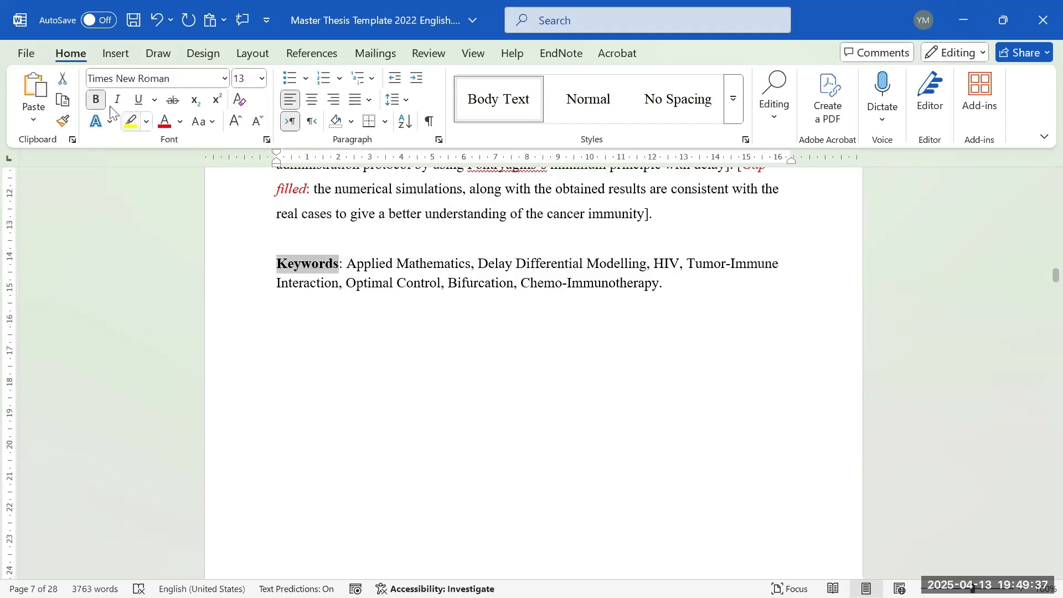
click(95, 100)
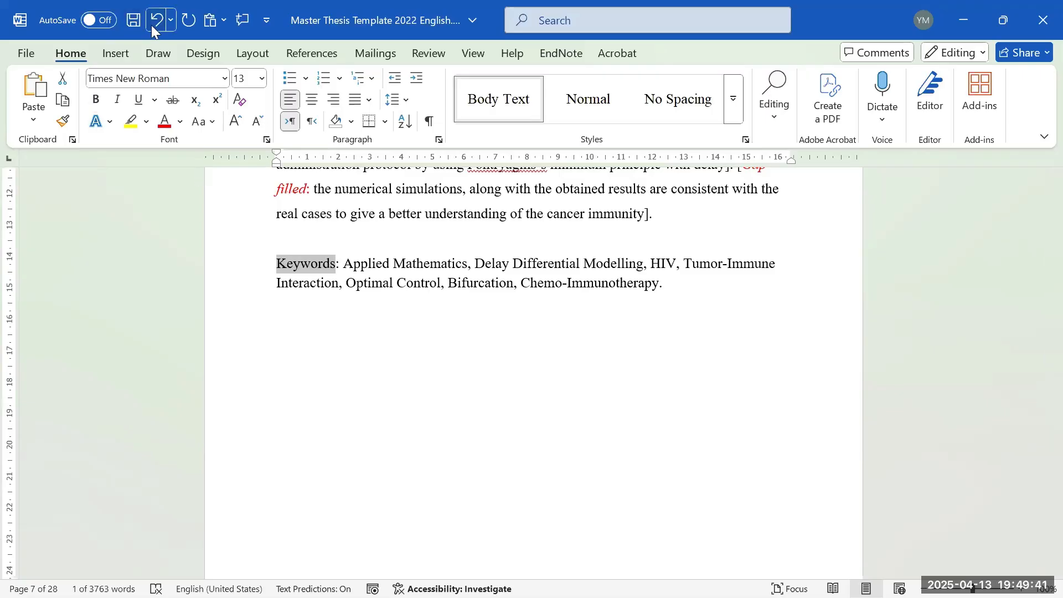
scroll(496, 290, down, 10)
click(497, 253)
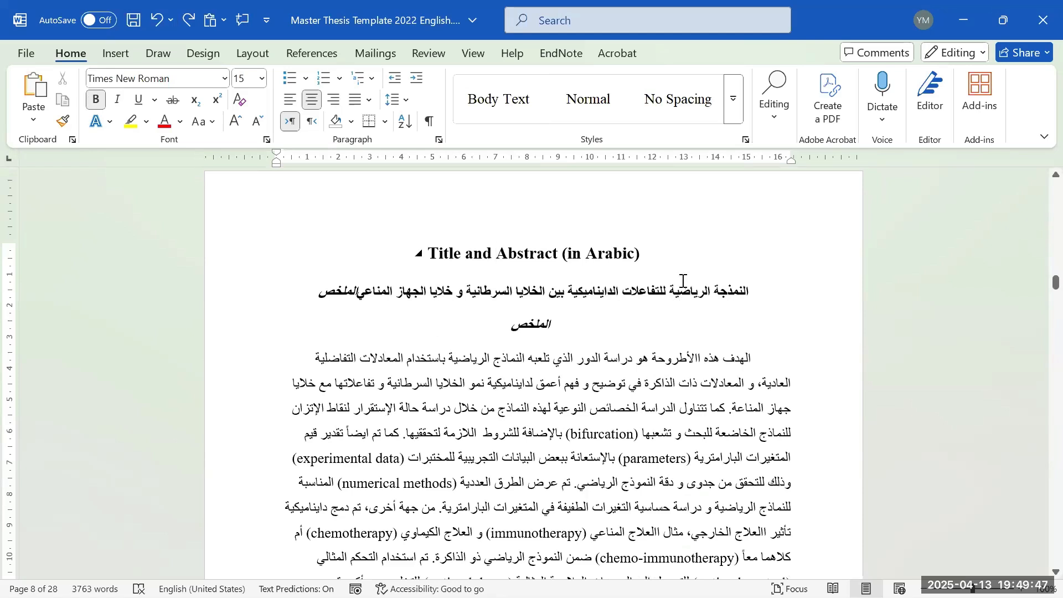
scroll(763, 305, down, 1)
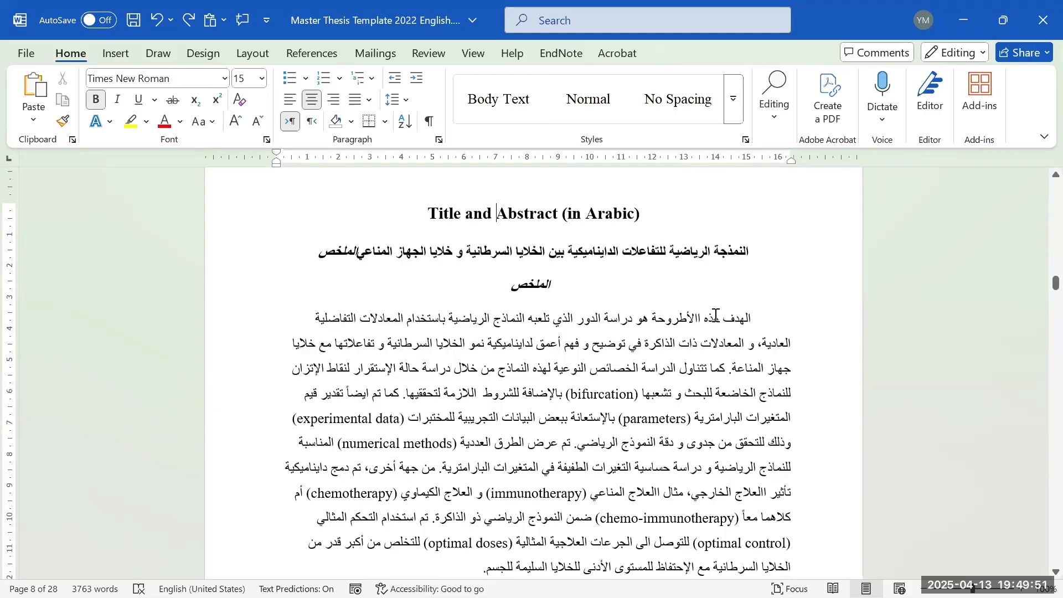
scroll(692, 355, up, 5)
scroll(689, 376, up, 3)
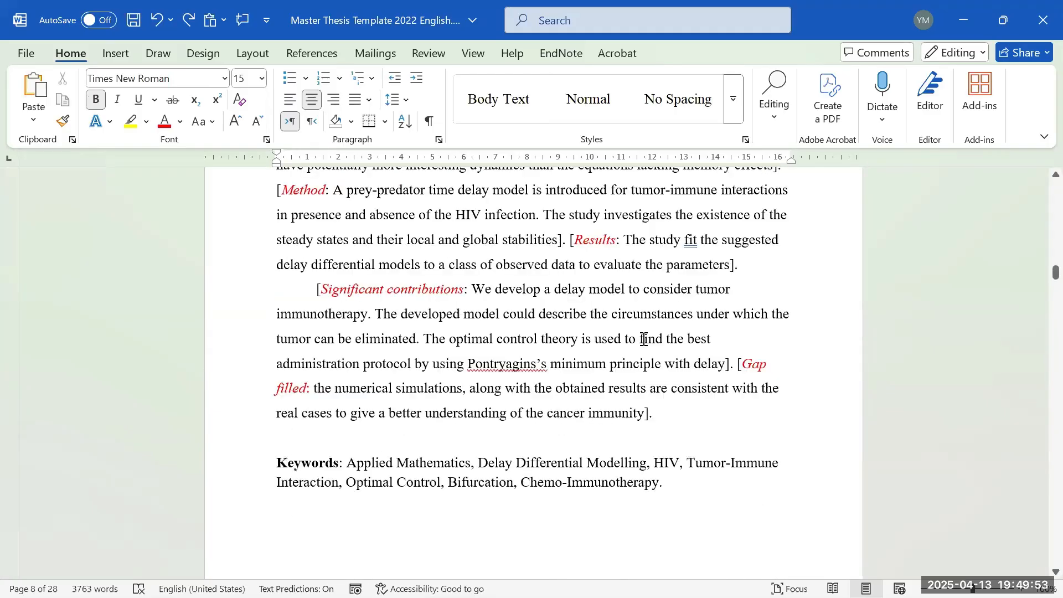
scroll(608, 302, down, 8)
scroll(595, 322, down, 1)
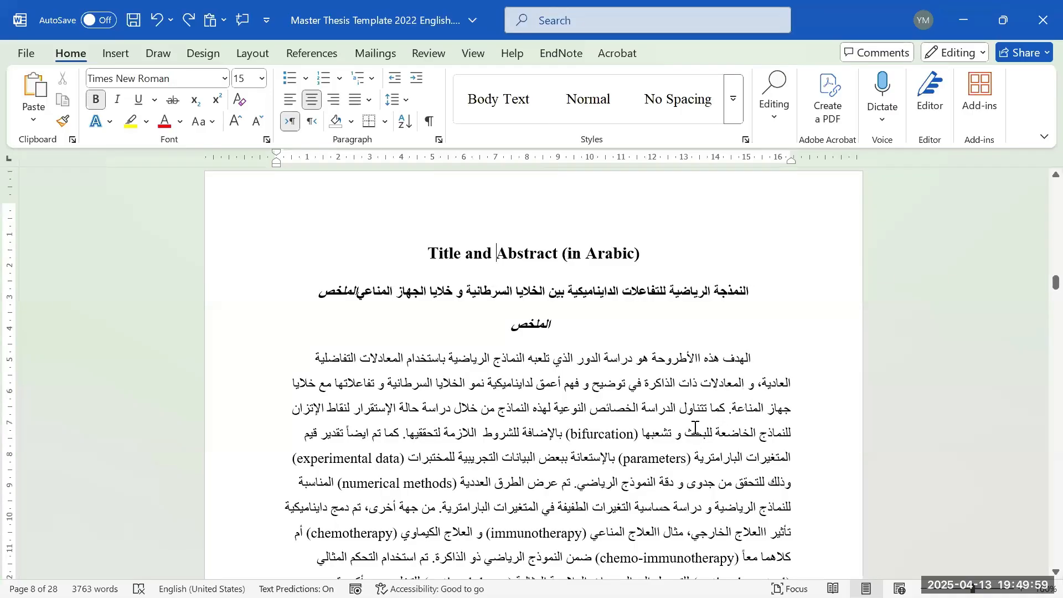
scroll(615, 402, down, 2)
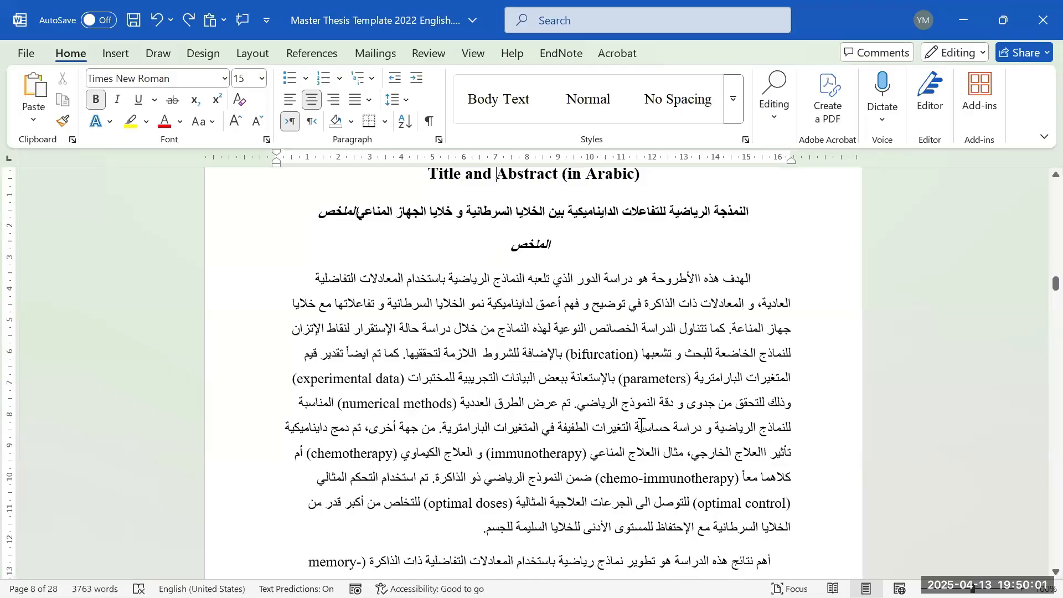
scroll(640, 423, up, 1)
scroll(644, 430, up, 12)
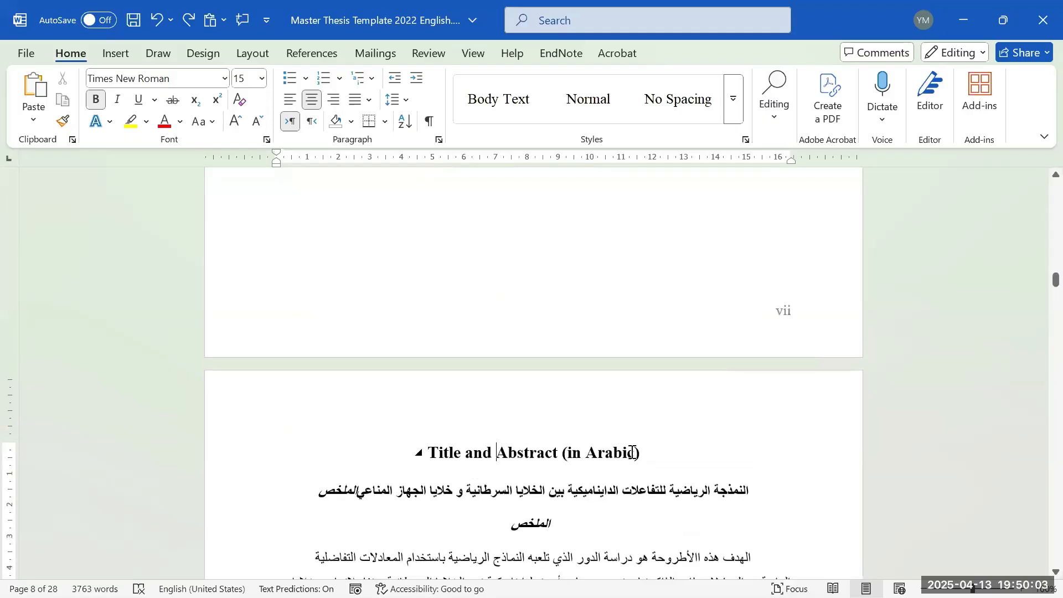
scroll(621, 430, up, 4)
scroll(637, 430, down, 17)
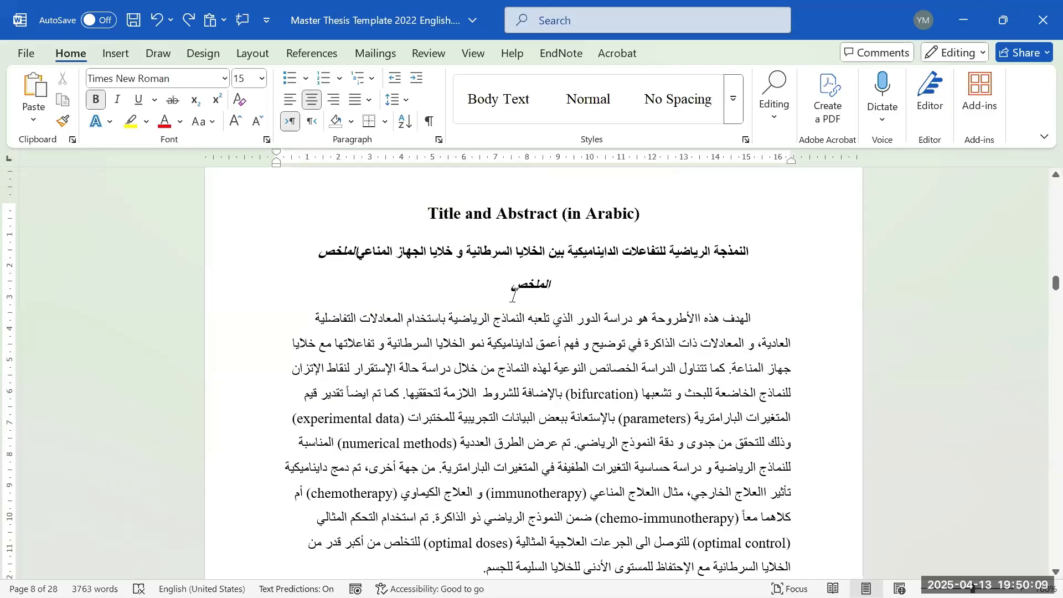
- Select the 'Title and Abstract (in Arabic)' heading, the Arabic title line and the word الملخص
drag(449, 213, 644, 219)
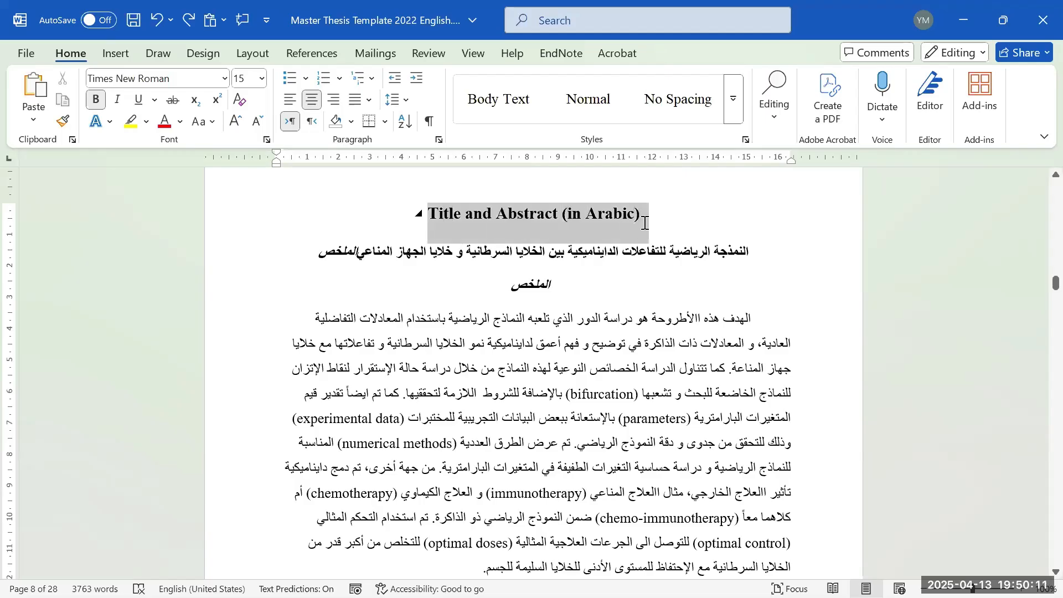
triple_click(459, 251)
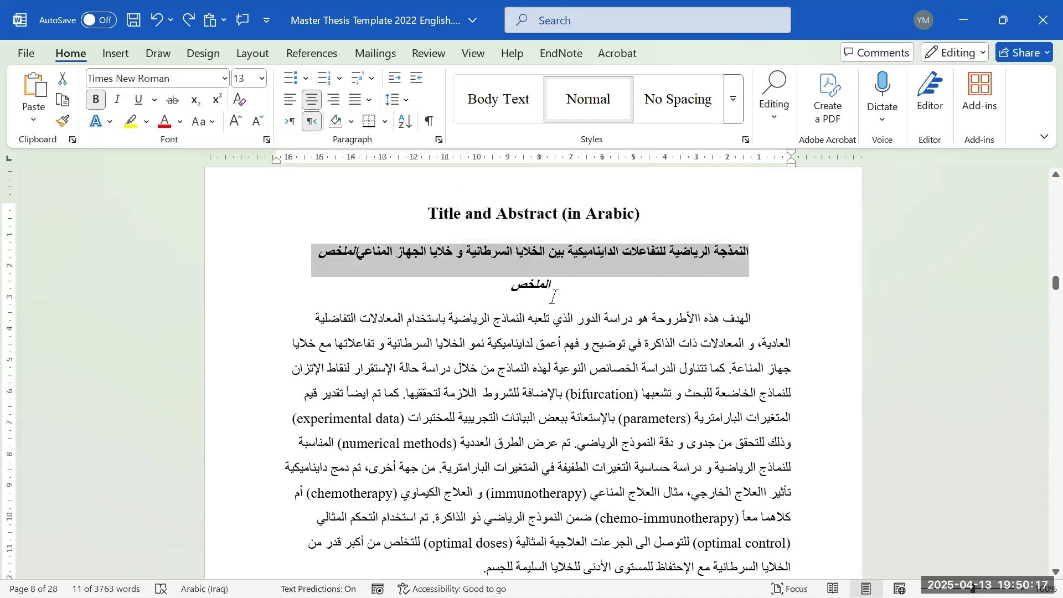
double_click(538, 287)
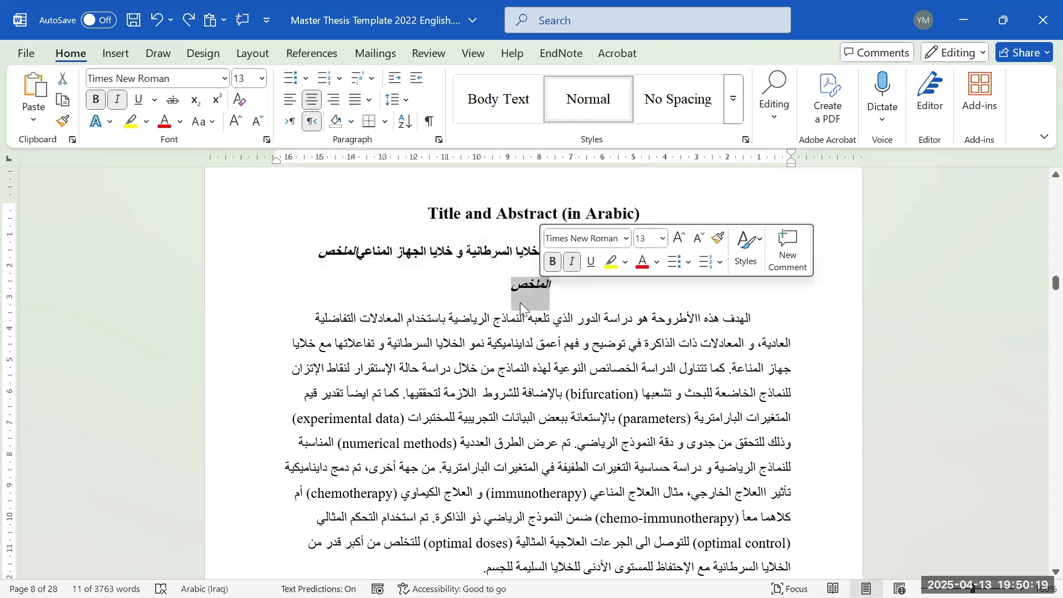
- Scroll through the Arabic abstract and keywords down to the Author Profile page on page 9
scroll(532, 296, up, 15)
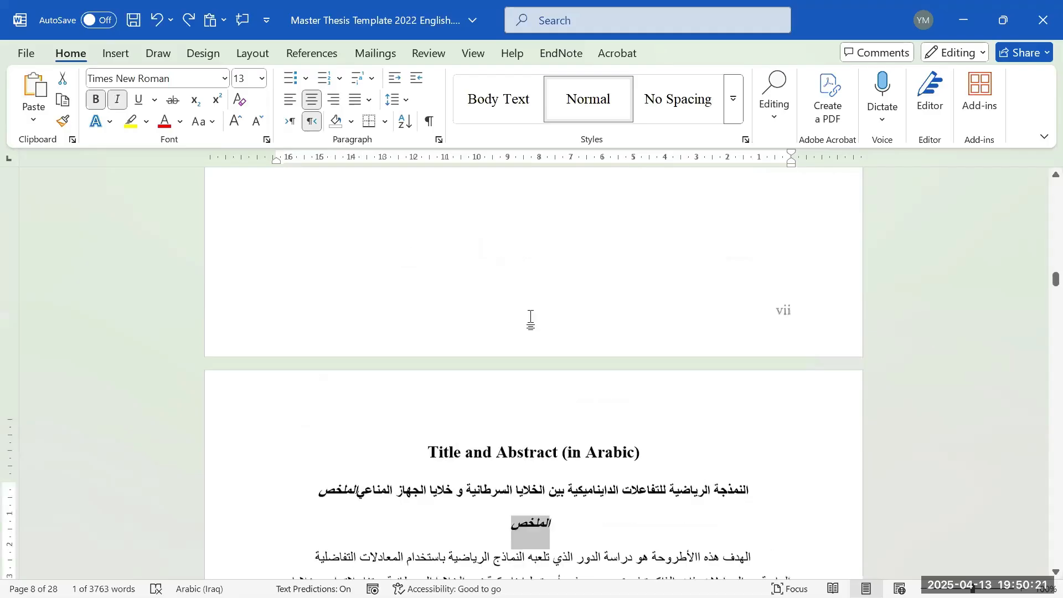
scroll(511, 307, down, 15)
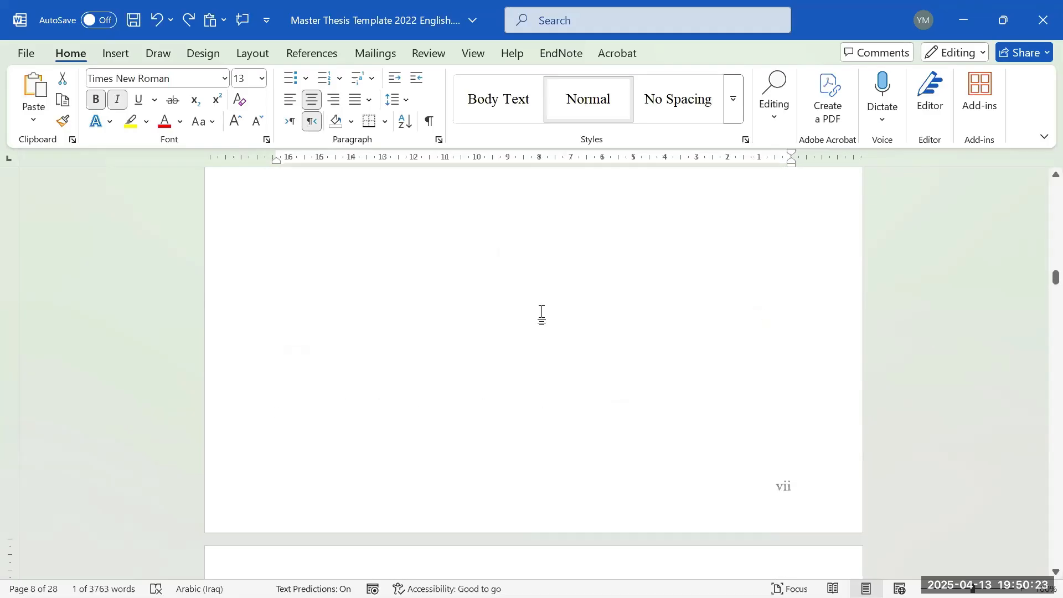
scroll(550, 327, down, 2)
scroll(551, 328, up, 3)
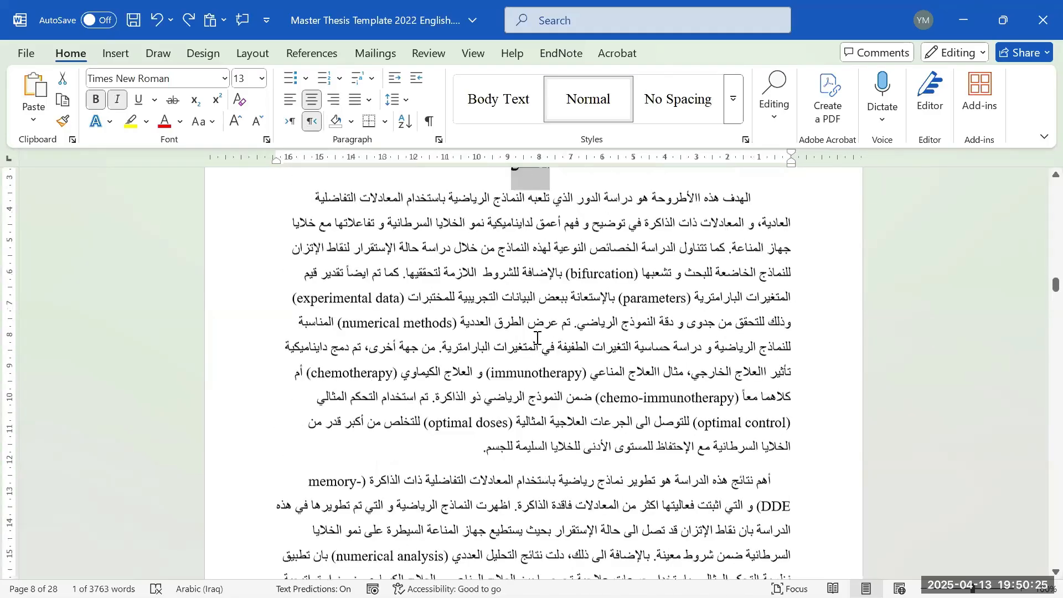
scroll(553, 330, down, 2)
scroll(553, 330, down, 1)
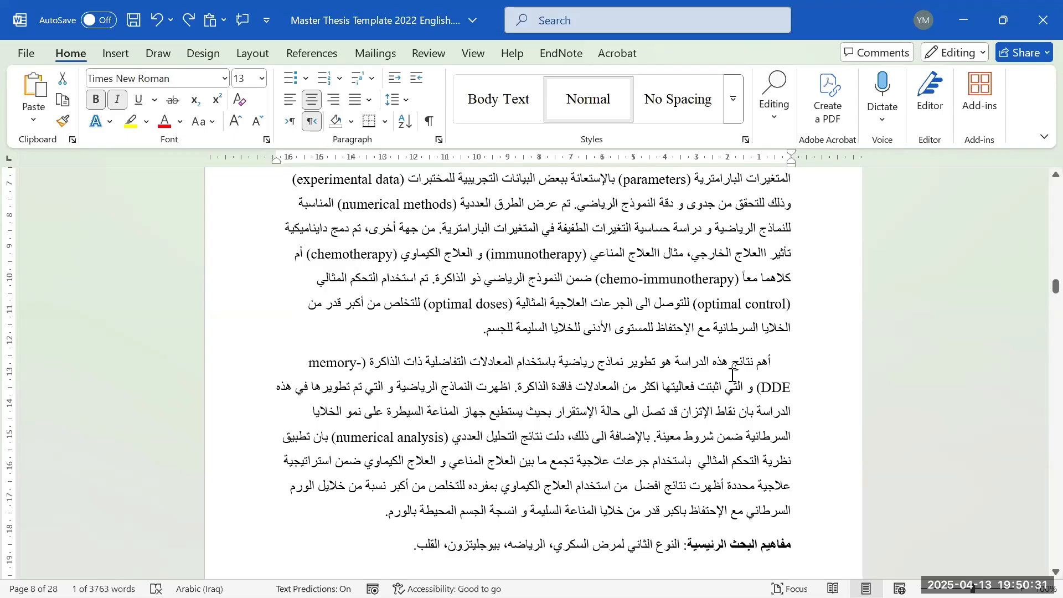
scroll(734, 376, up, 1)
scroll(733, 376, up, 4)
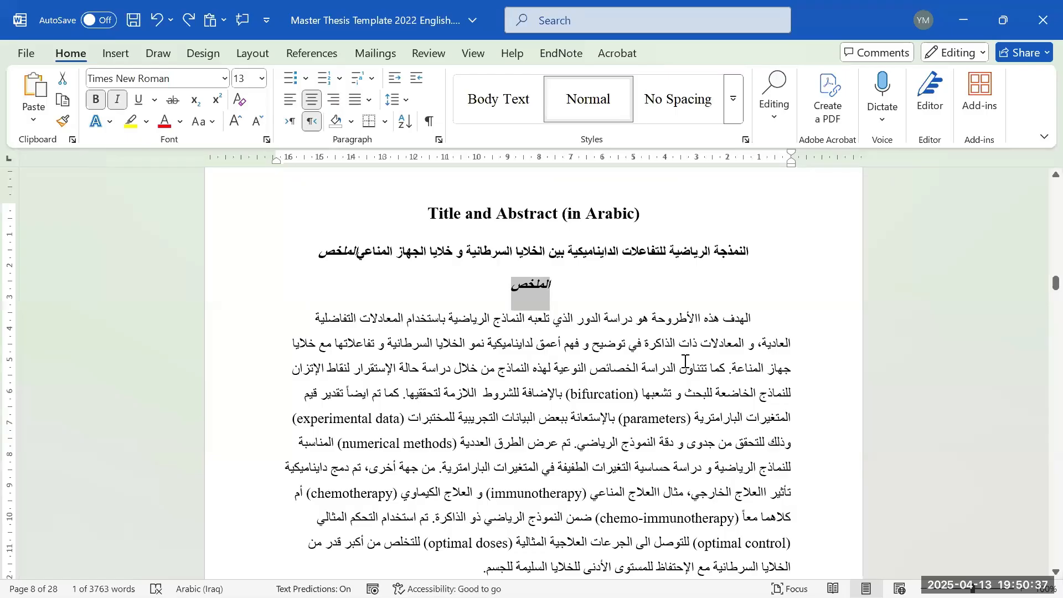
scroll(685, 361, down, 4)
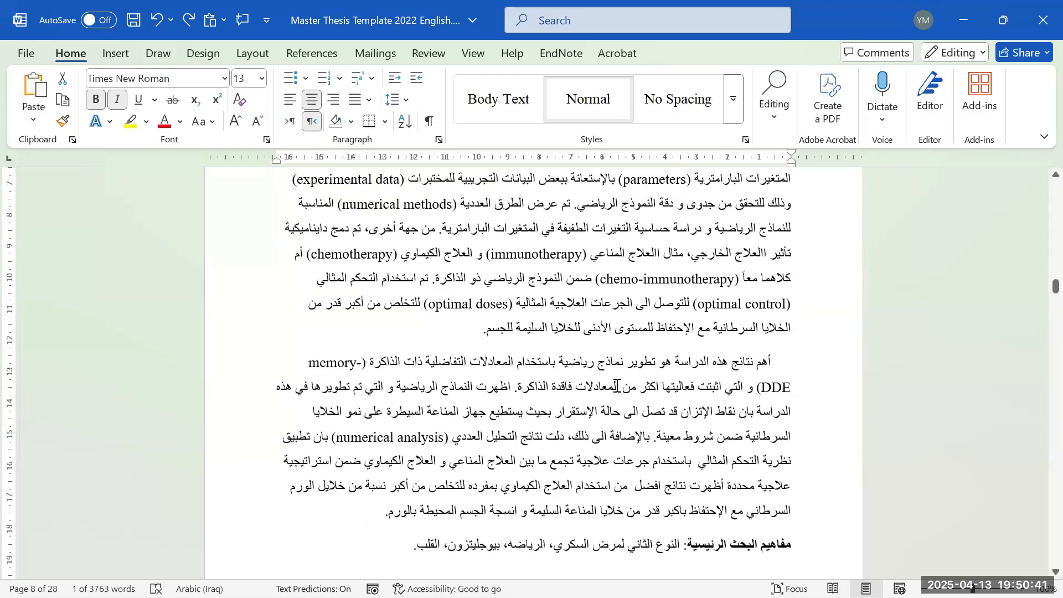
scroll(625, 379, up, 3)
scroll(615, 376, up, 1)
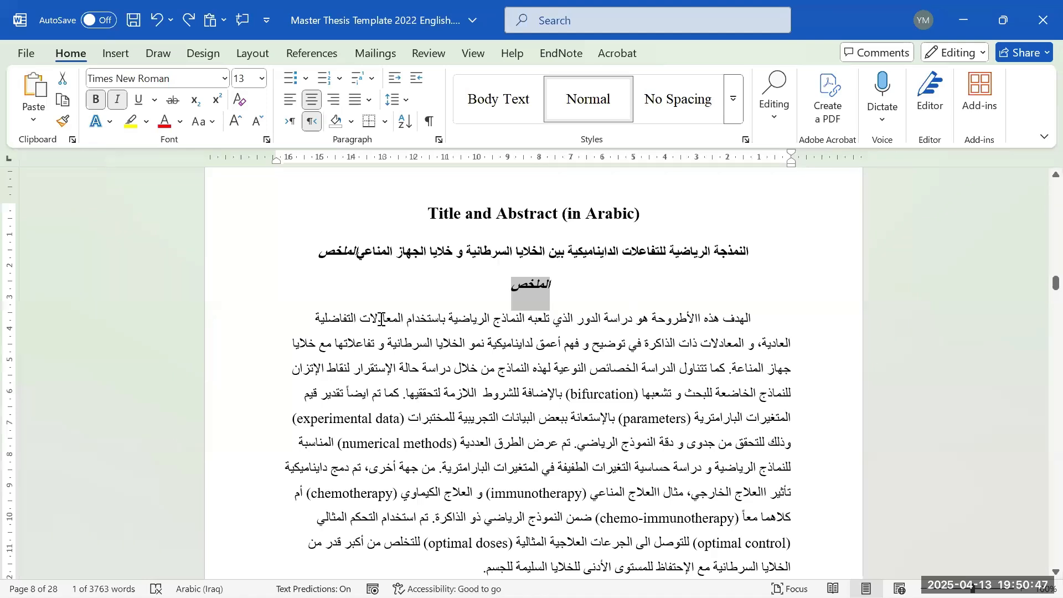
scroll(680, 326, down, 1)
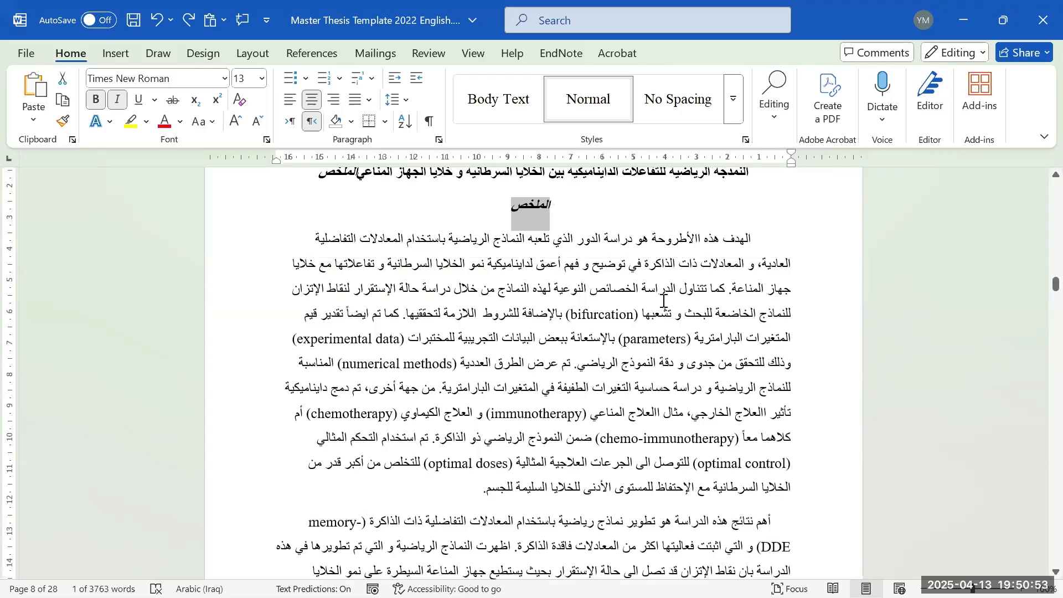
scroll(673, 333, up, 2)
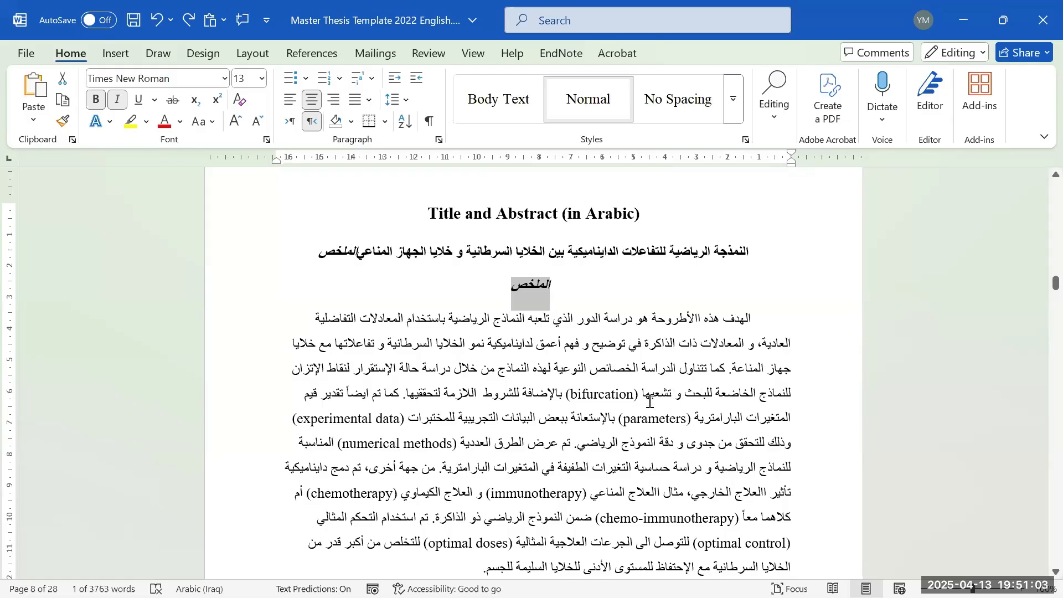
scroll(649, 399, down, 3)
scroll(646, 397, down, 3)
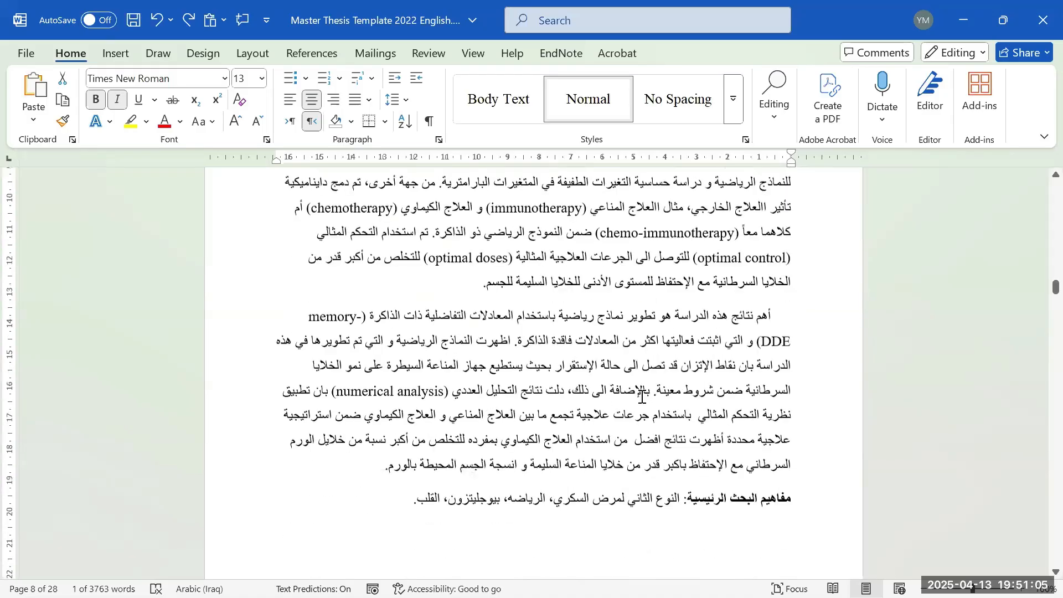
scroll(635, 391, down, 6)
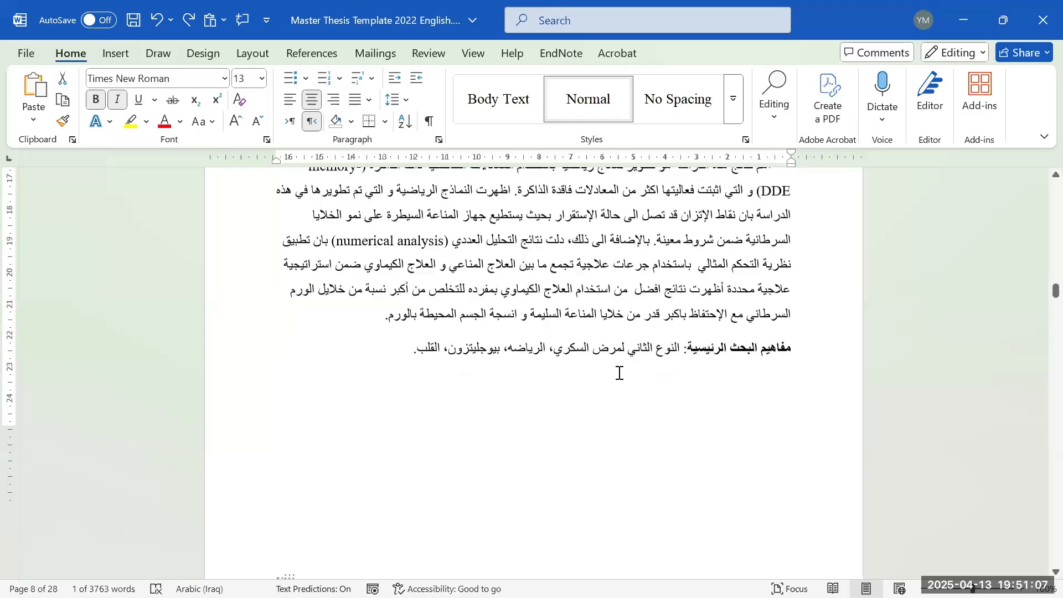
scroll(620, 387, down, 3)
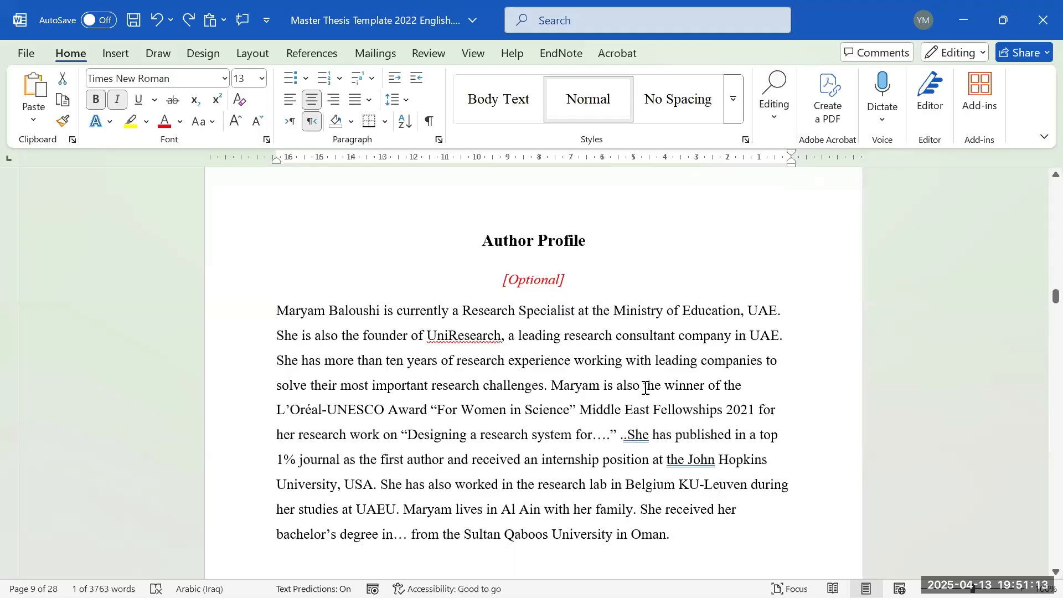
- Click into the Author Profile paragraph, then scroll past the Acknowledgements page (x) to the Dedication heading
click(687, 461)
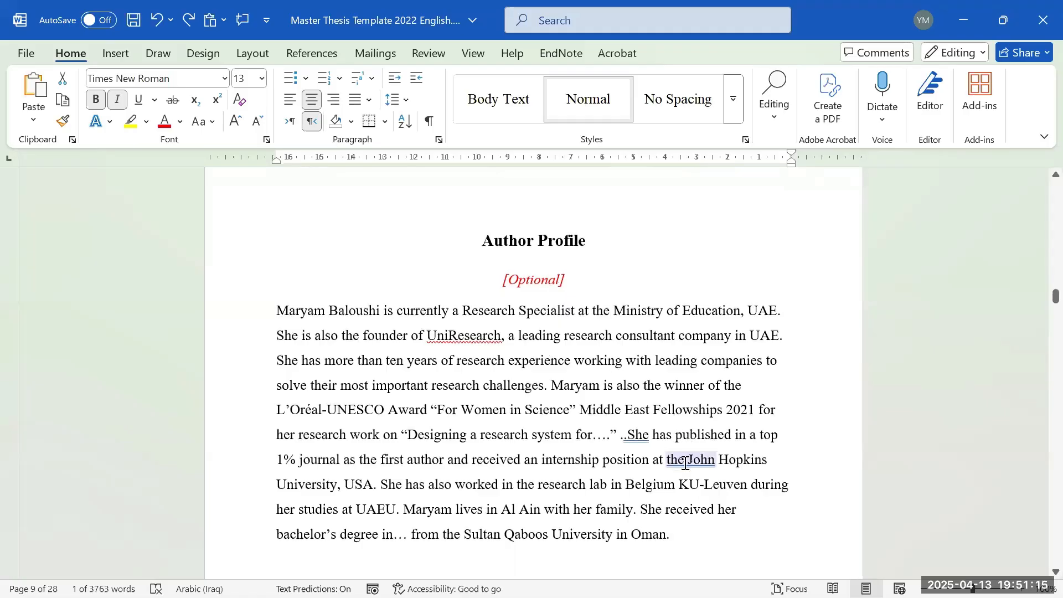
scroll(689, 453, down, 7)
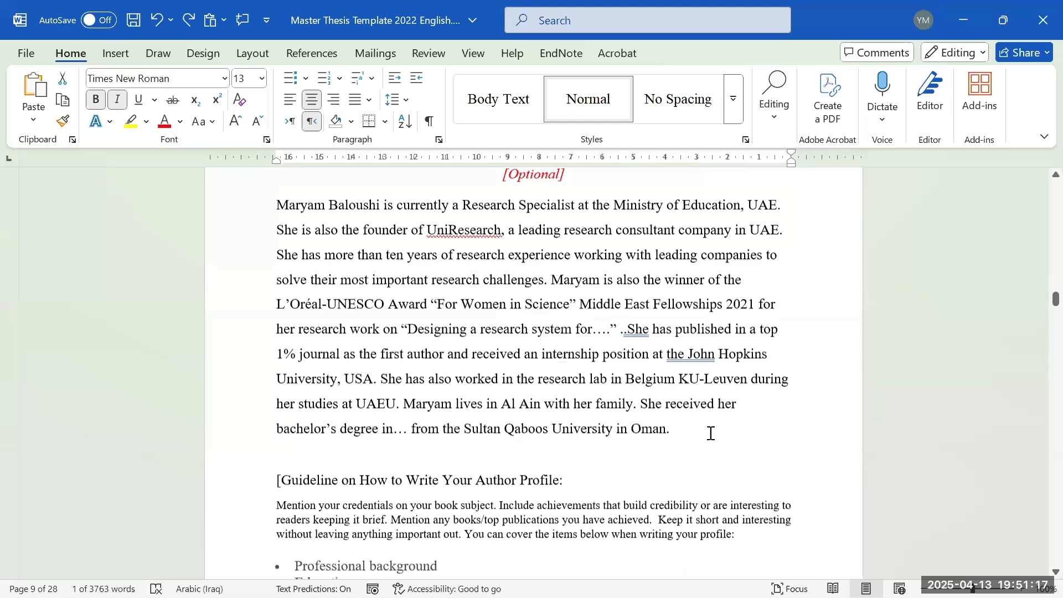
scroll(708, 452, down, 8)
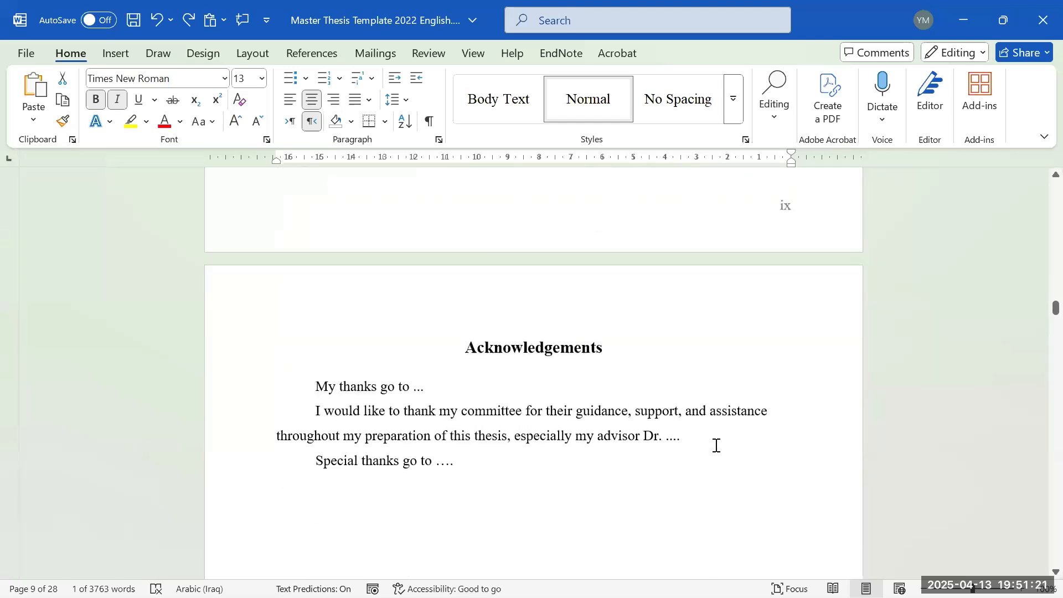
scroll(442, 405, down, 1)
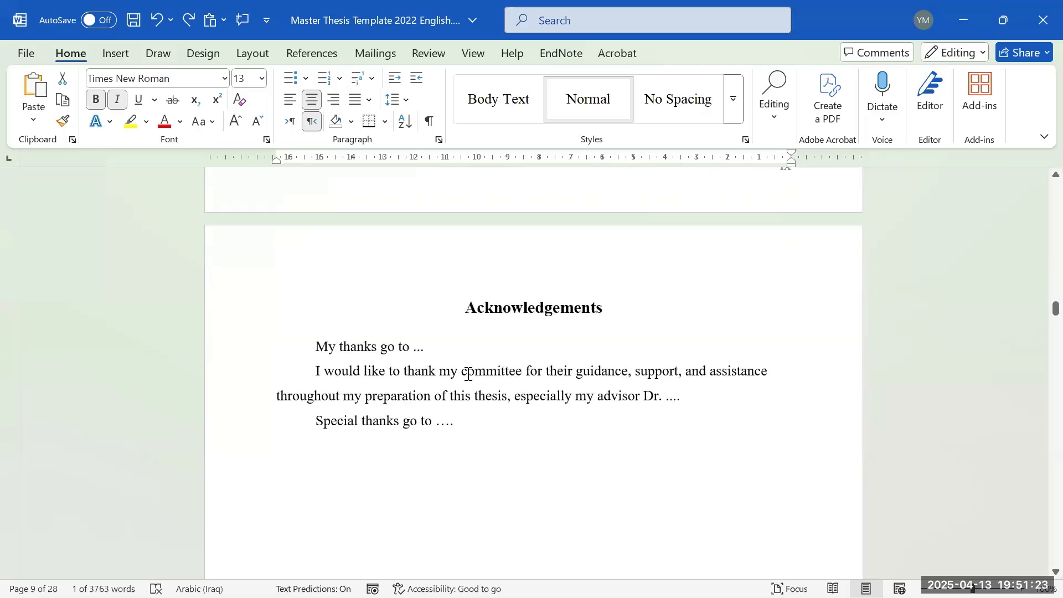
scroll(510, 395, down, 2)
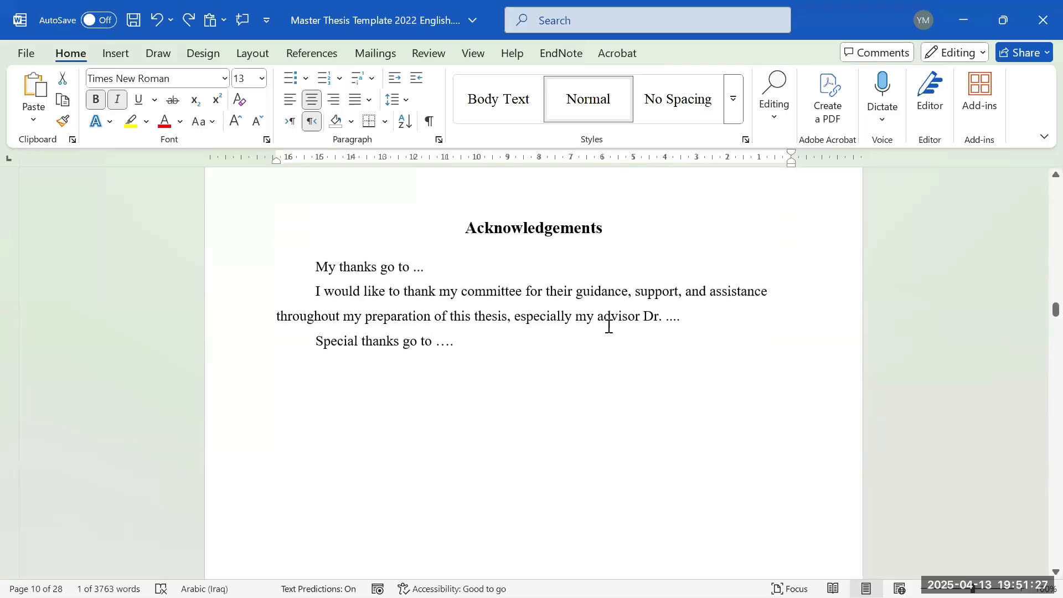
scroll(596, 338, down, 1)
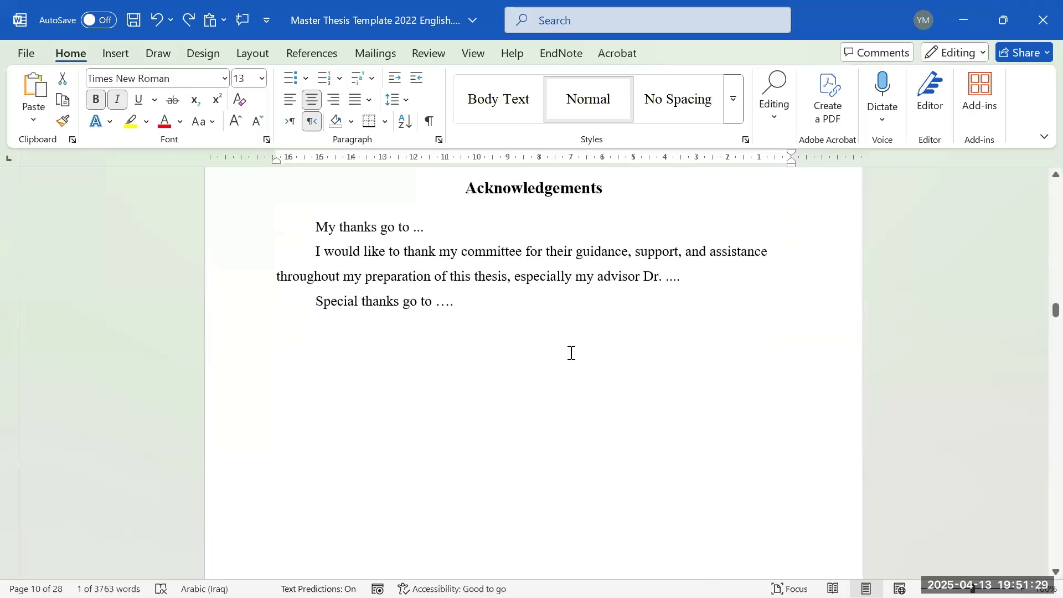
scroll(534, 415, down, 2)
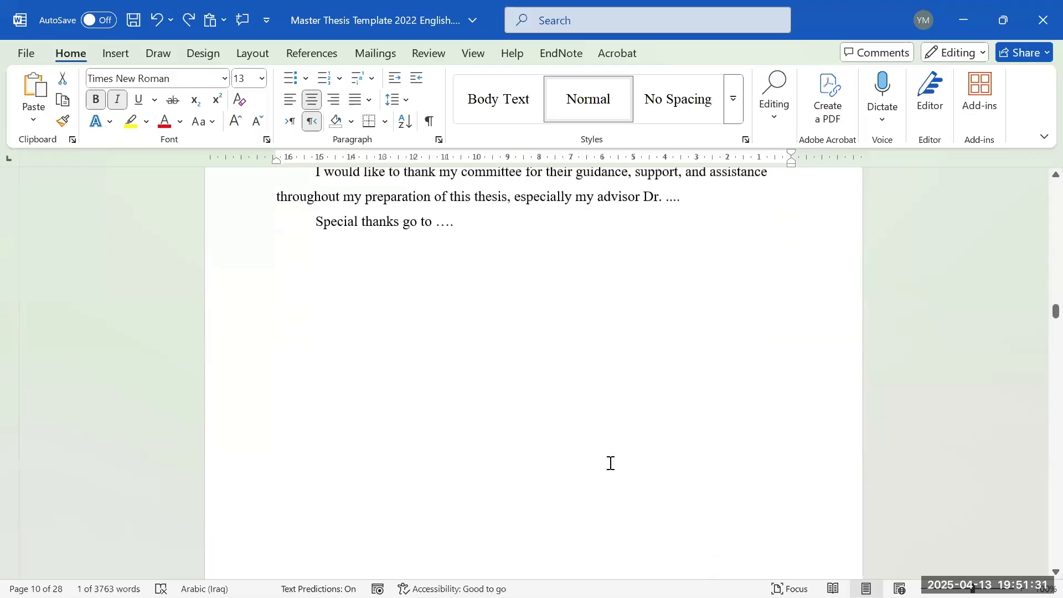
scroll(631, 443, down, 1)
scroll(651, 418, down, 1)
scroll(665, 379, up, 3)
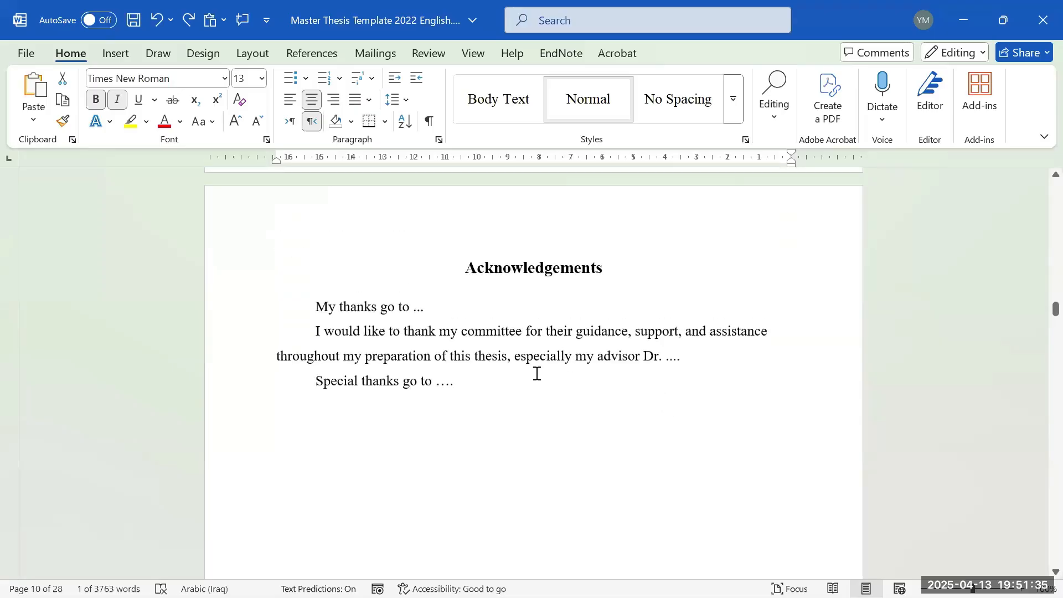
scroll(618, 321, down, 10)
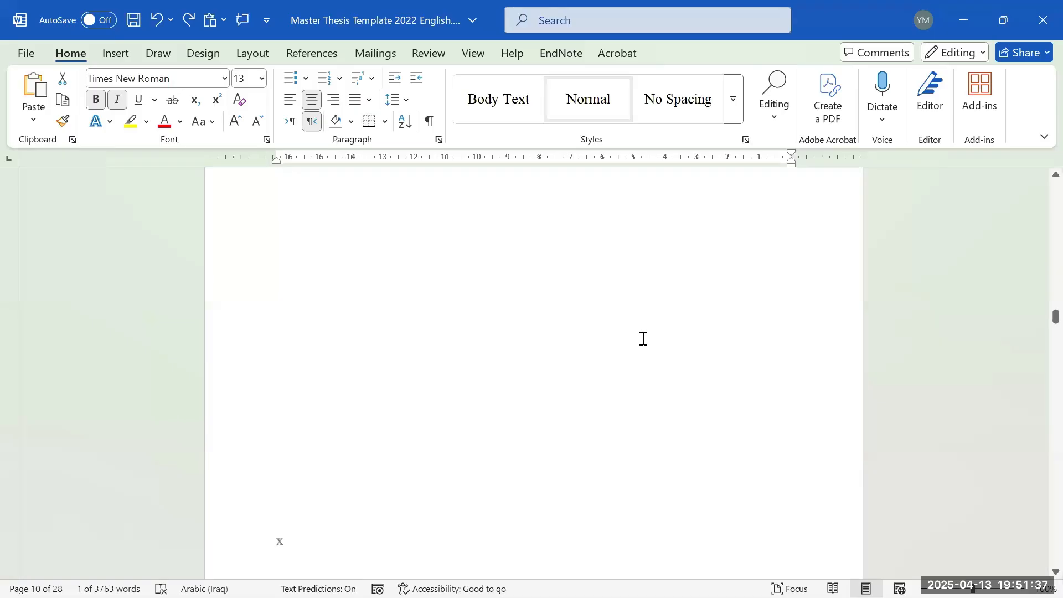
scroll(642, 360, up, 5)
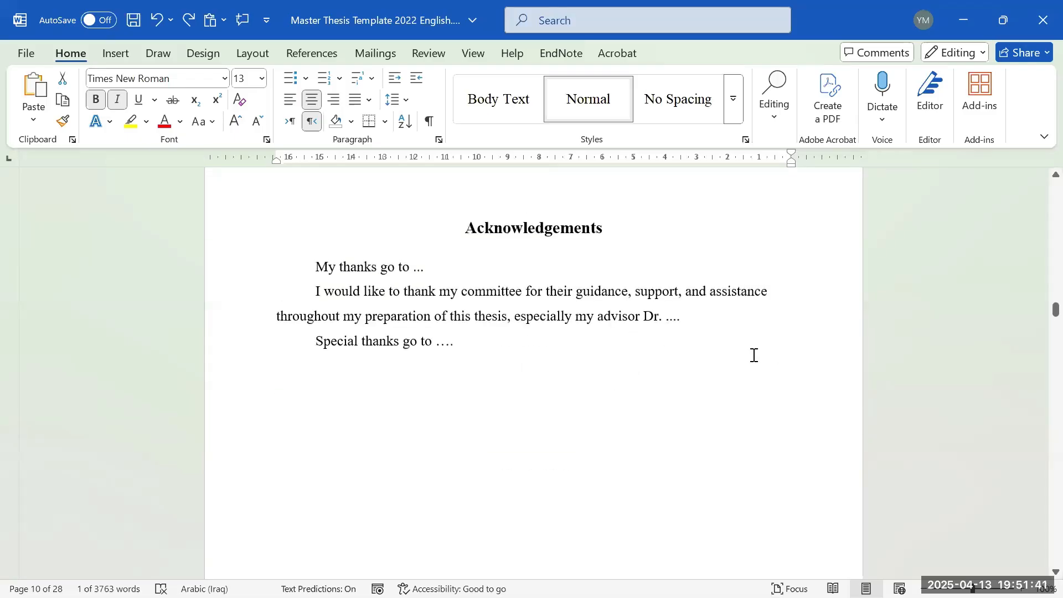
scroll(754, 355, down, 8)
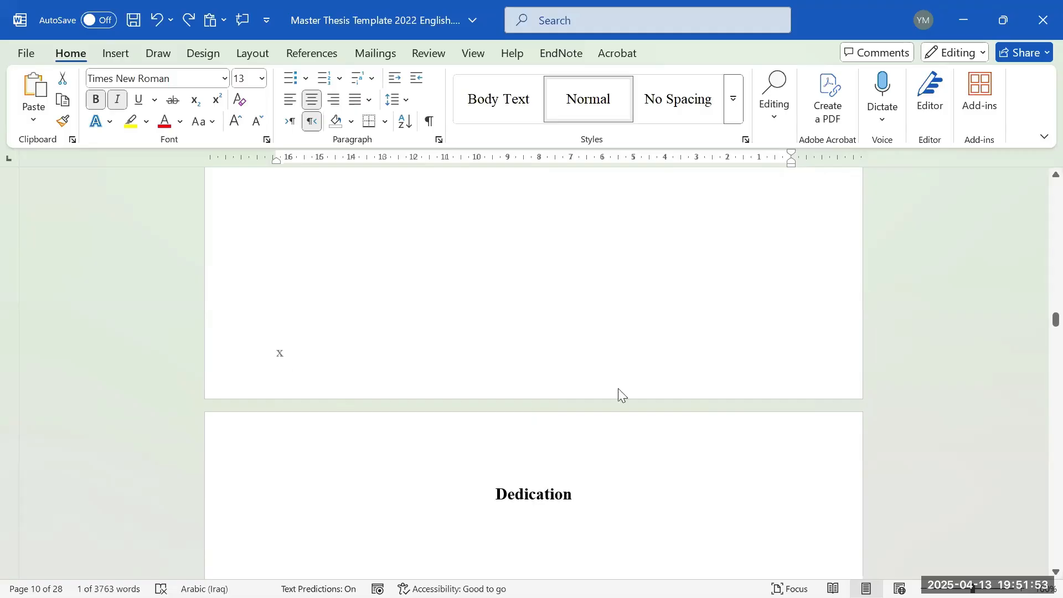
- Scroll to the Dedication page and select the 'To my beloved parents and family' line
scroll(789, 360, down, 10)
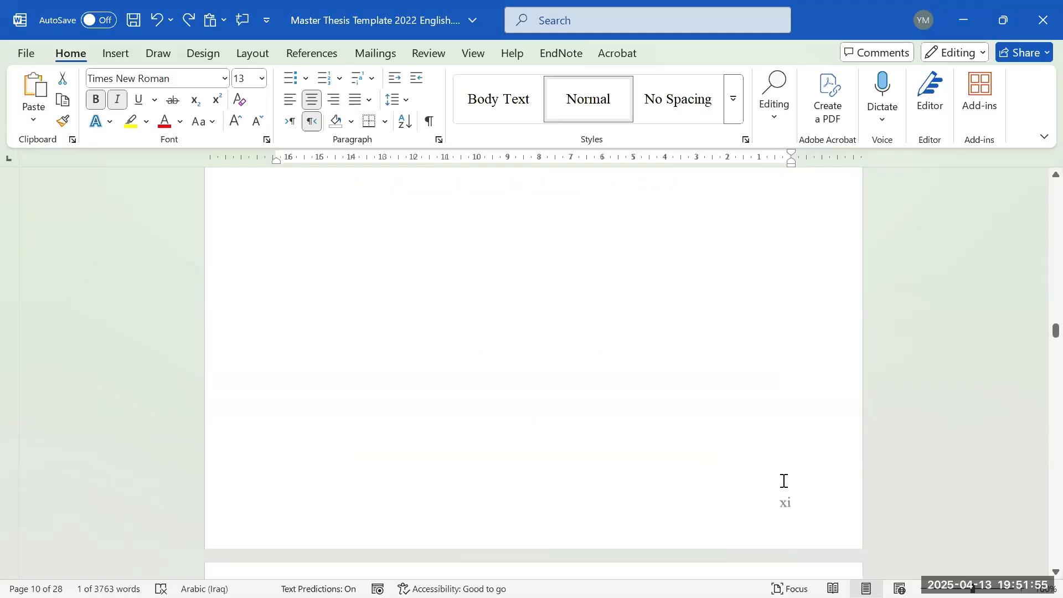
scroll(784, 481, up, 10)
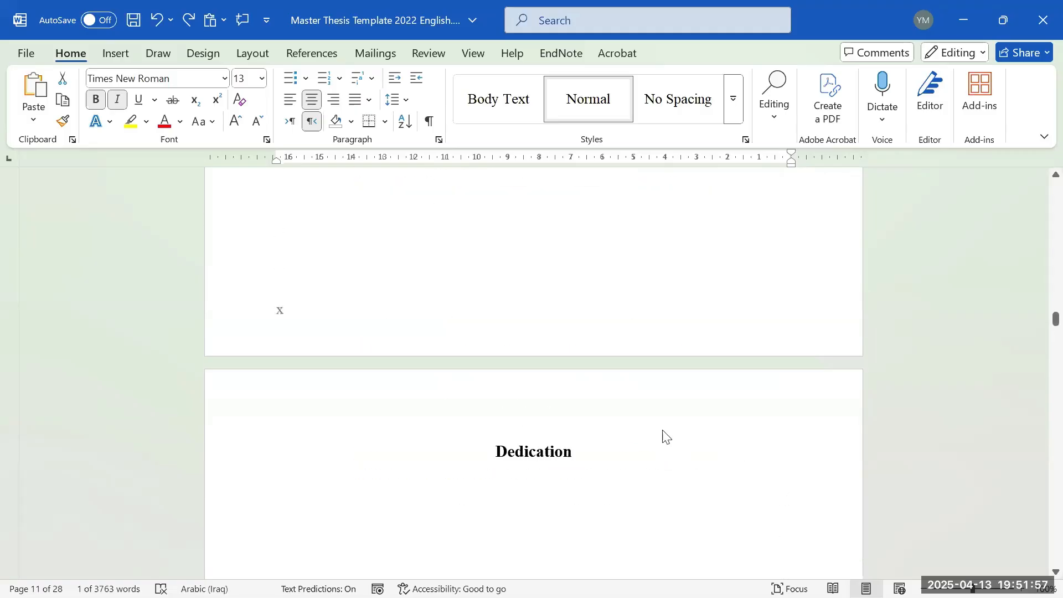
scroll(665, 436, up, 3)
scroll(636, 425, down, 4)
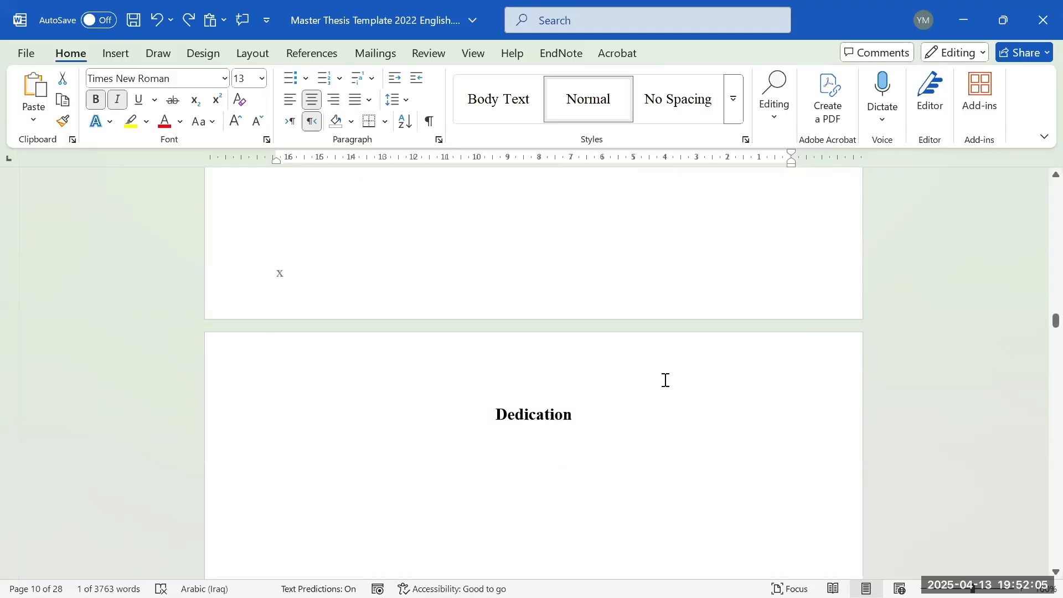
scroll(648, 368, down, 2)
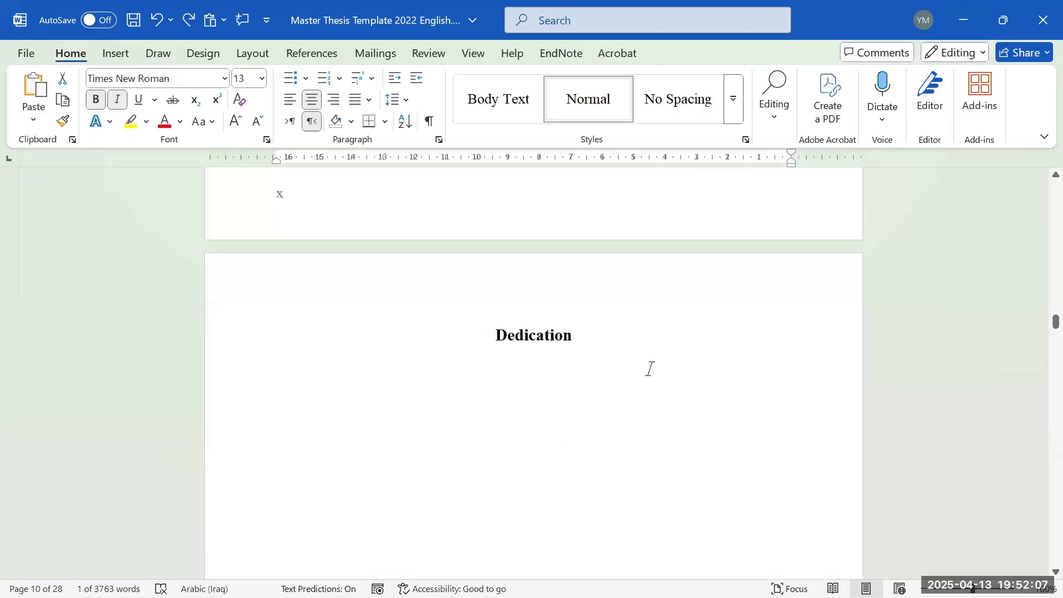
scroll(578, 288, down, 1)
scroll(598, 279, down, 1)
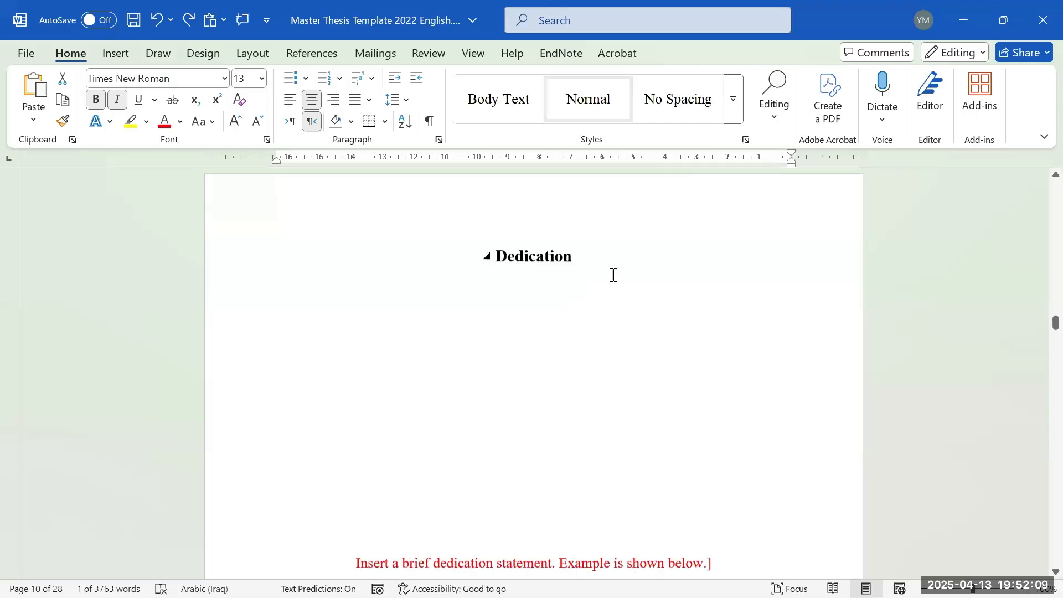
scroll(547, 259, down, 1)
scroll(556, 328, down, 3)
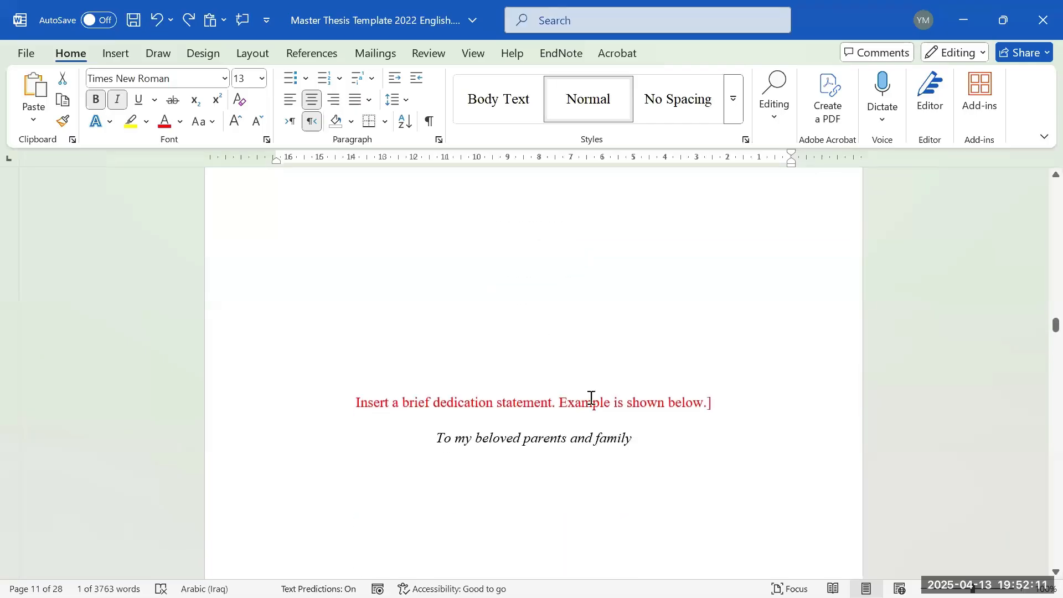
drag(602, 416, 383, 437)
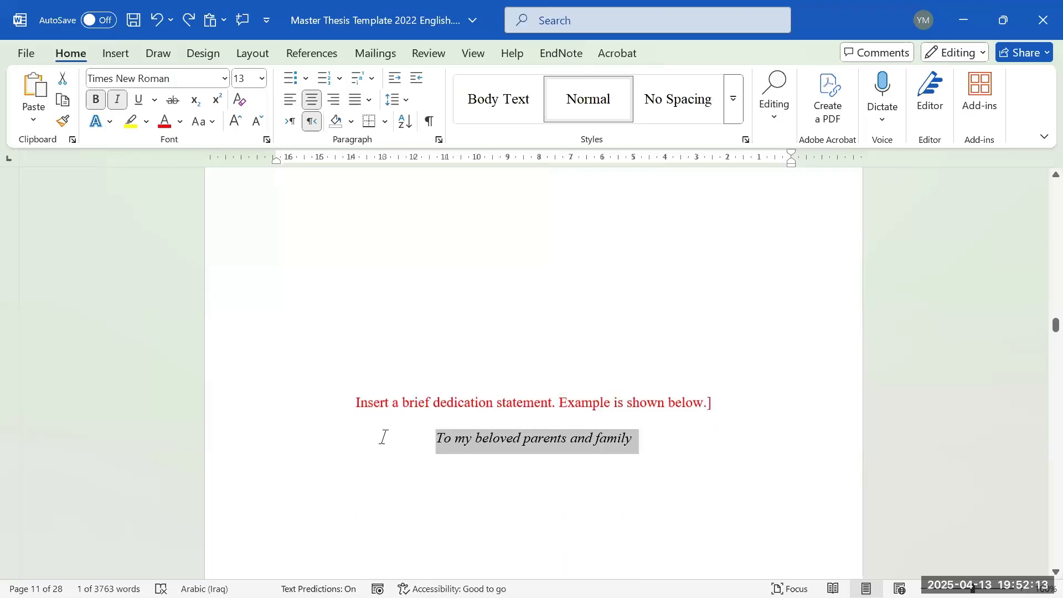
click(341, 437)
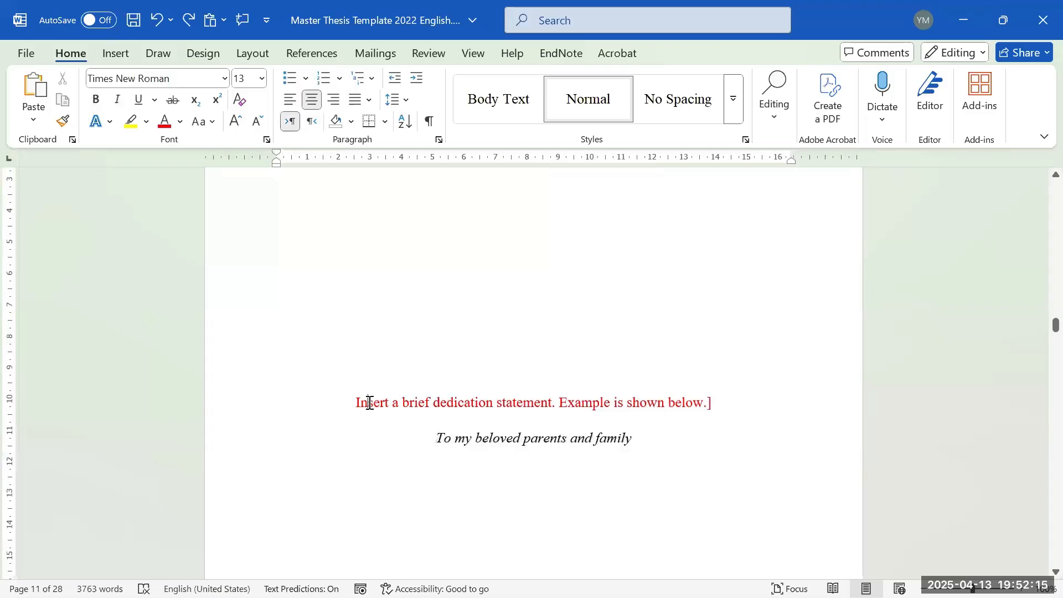
- Delete the Dedication page's red instruction line, keeping only the italic dedication, and continue toward the Table of Contents
triple_click(368, 403)
key(BackSpace)
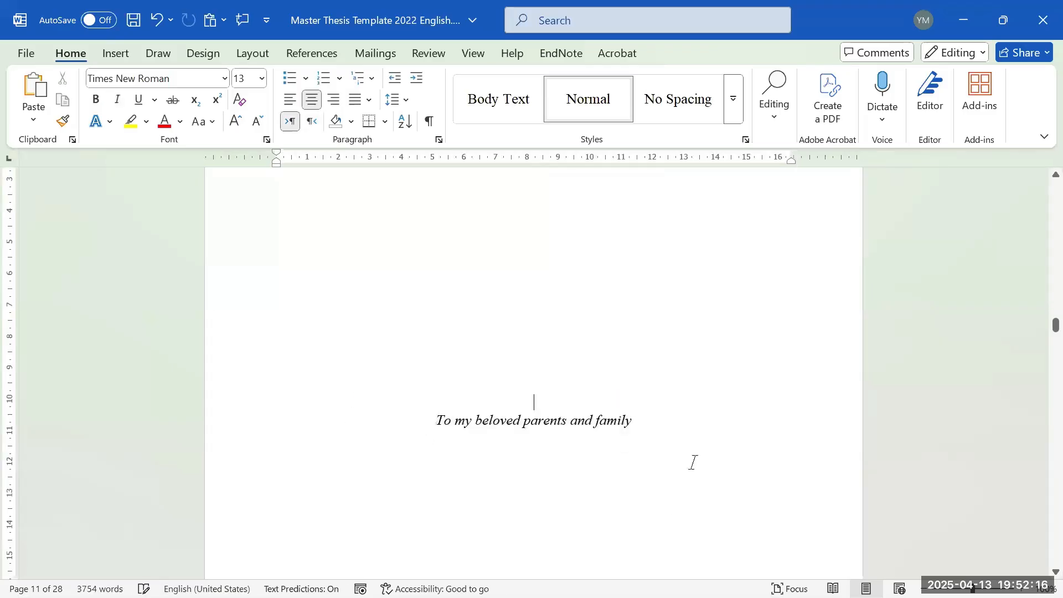
click(657, 415)
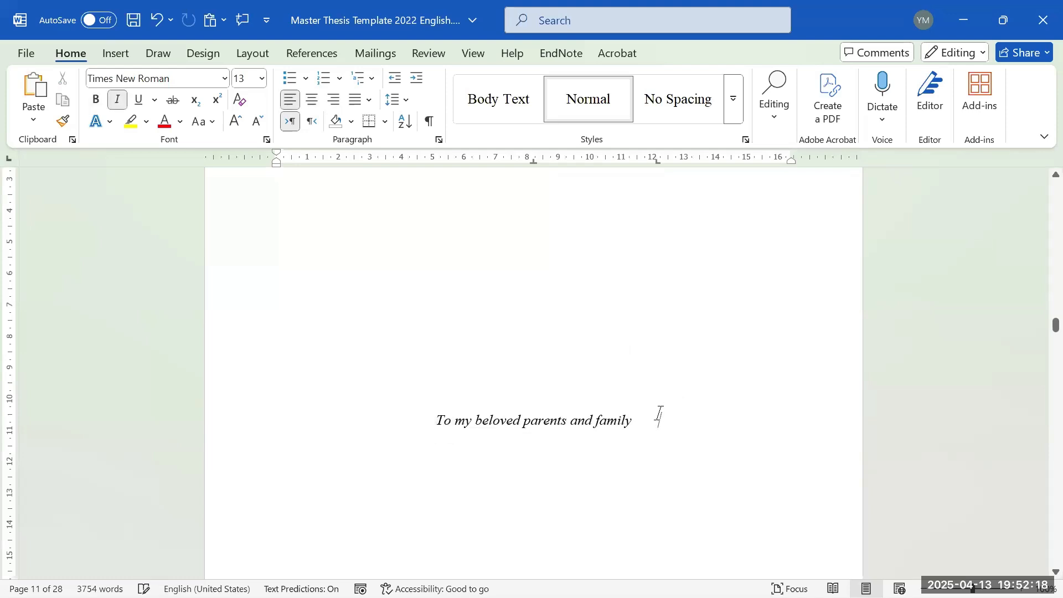
triple_click(613, 427)
scroll(626, 431, down, 3)
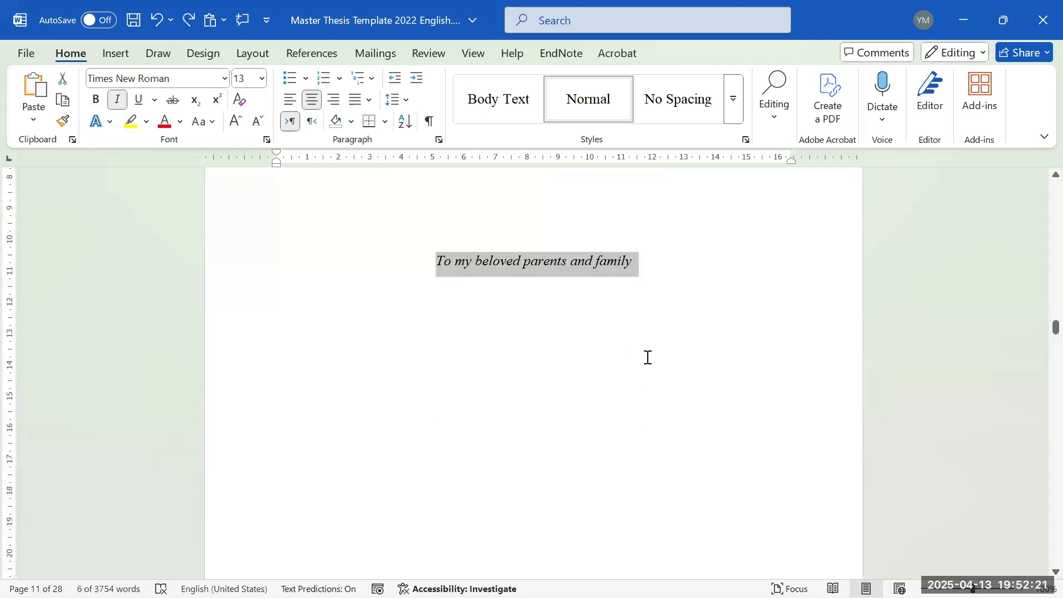
scroll(666, 326, down, 10)
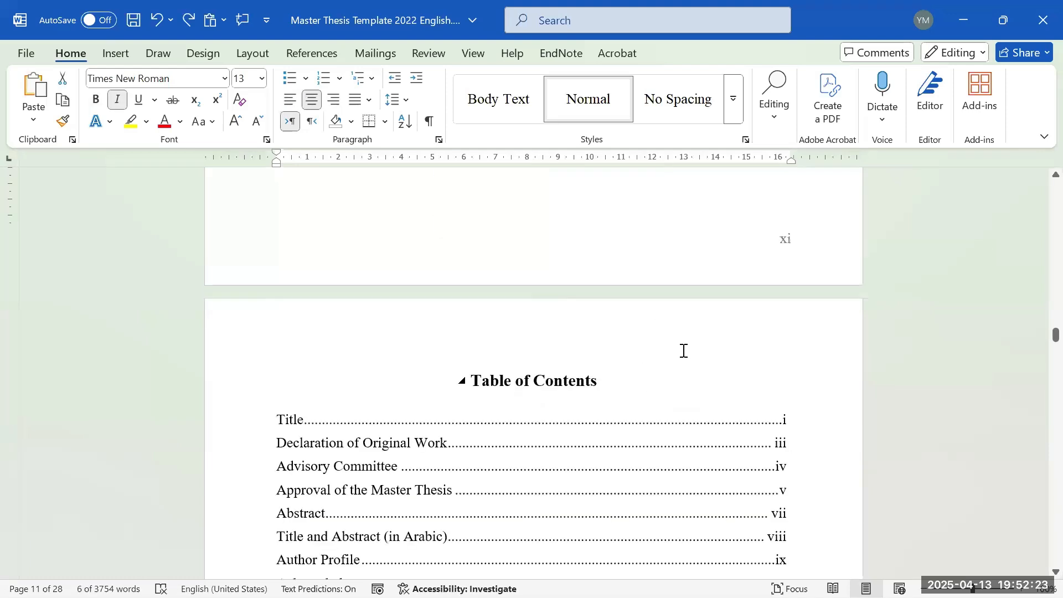
key(Down)
scroll(683, 352, down, 4)
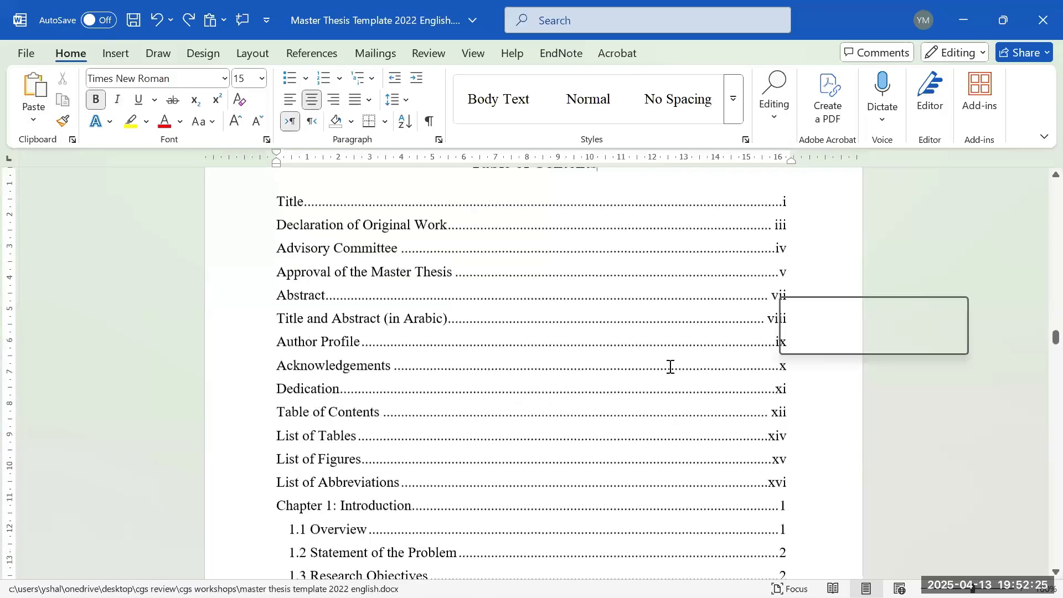
scroll(672, 359, up, 2)
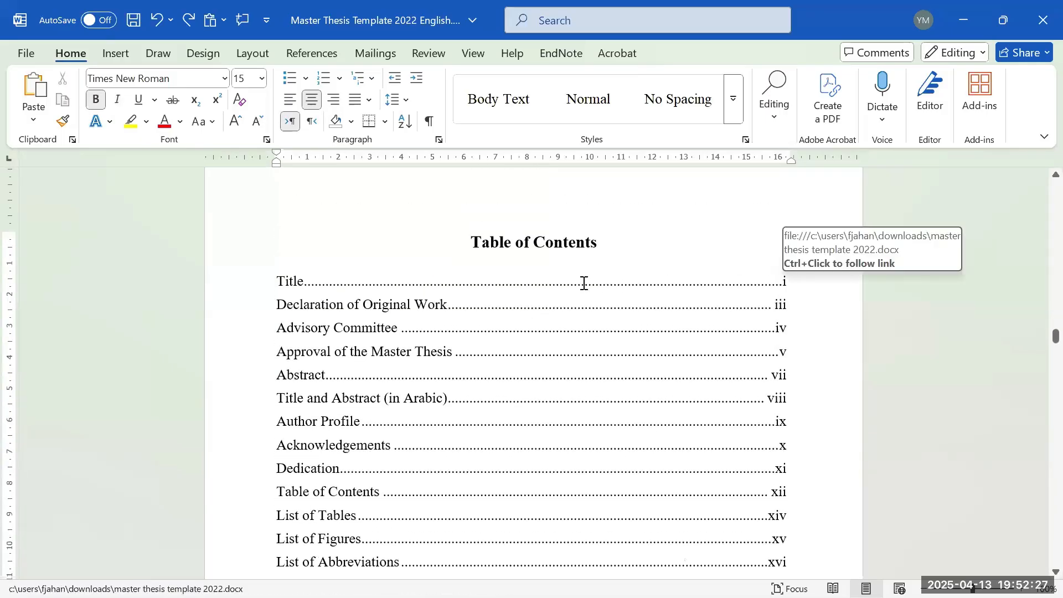
scroll(505, 261, down, 1)
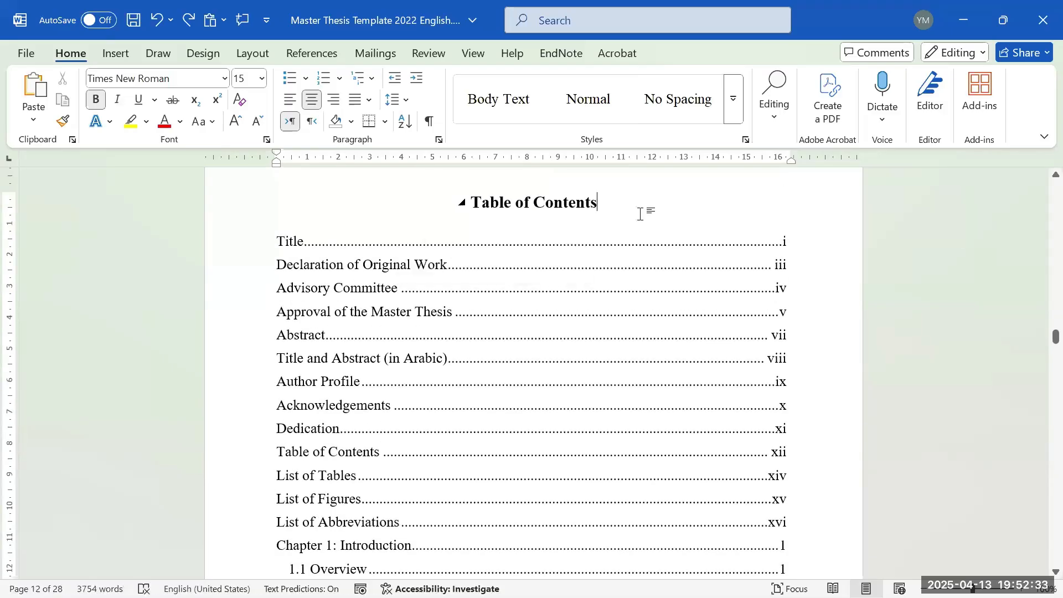
scroll(628, 254, down, 10)
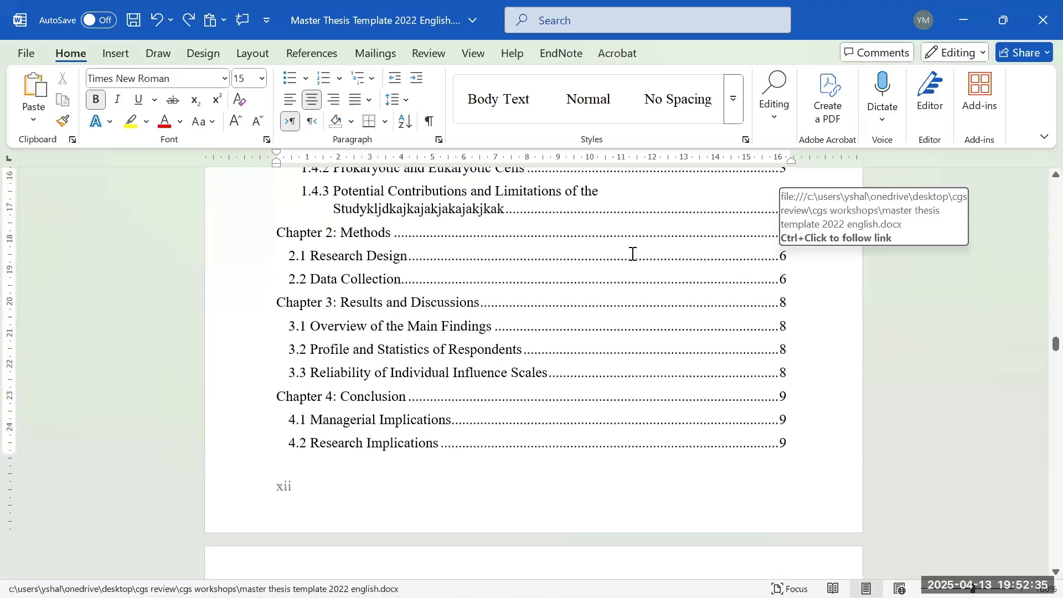
scroll(627, 249, up, 3)
scroll(625, 249, up, 7)
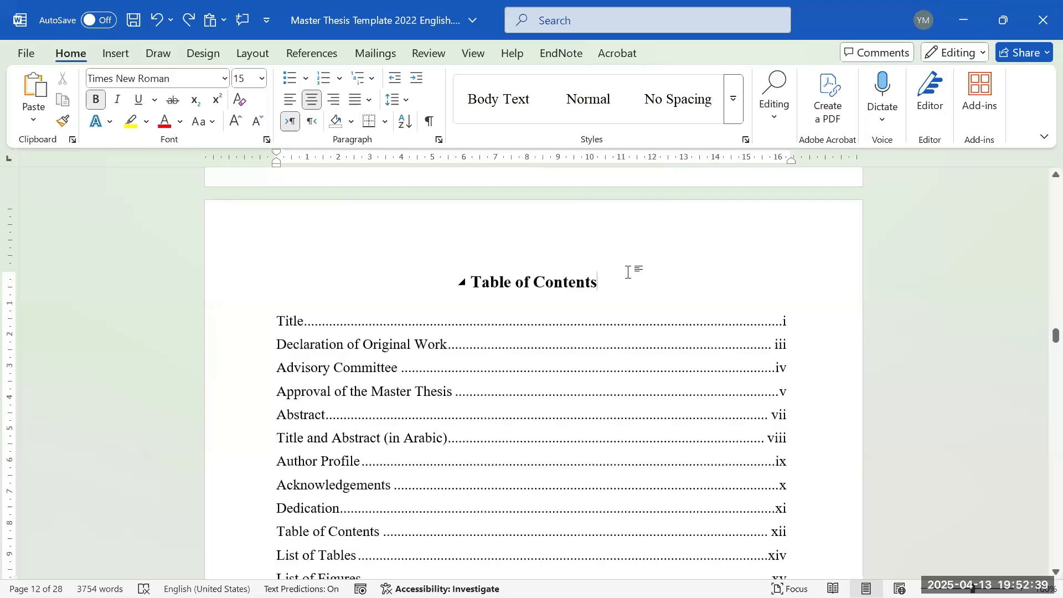
scroll(625, 277, down, 3)
scroll(612, 290, up, 16)
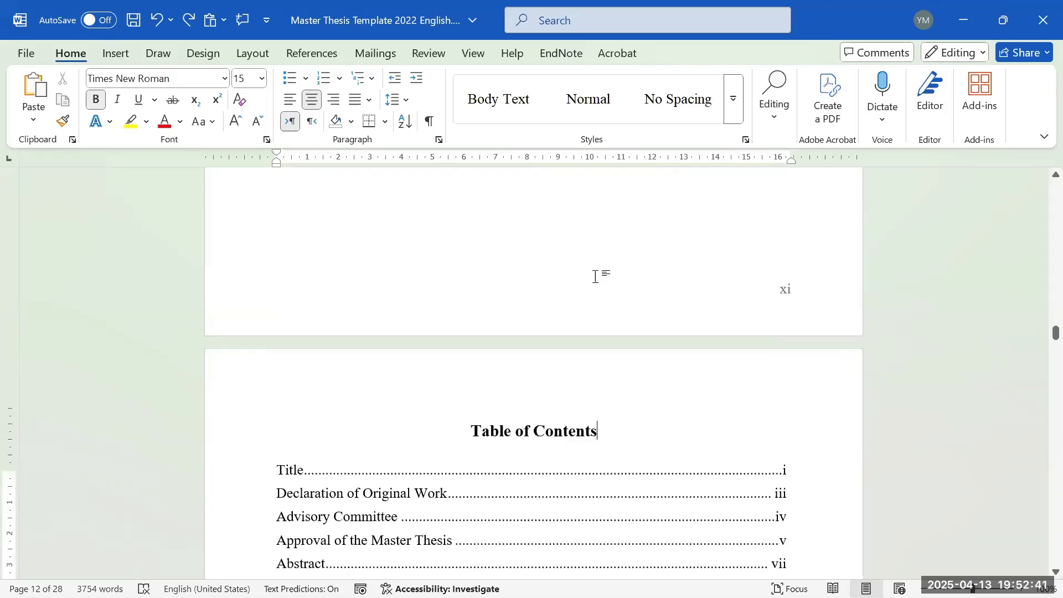
scroll(573, 290, up, 15)
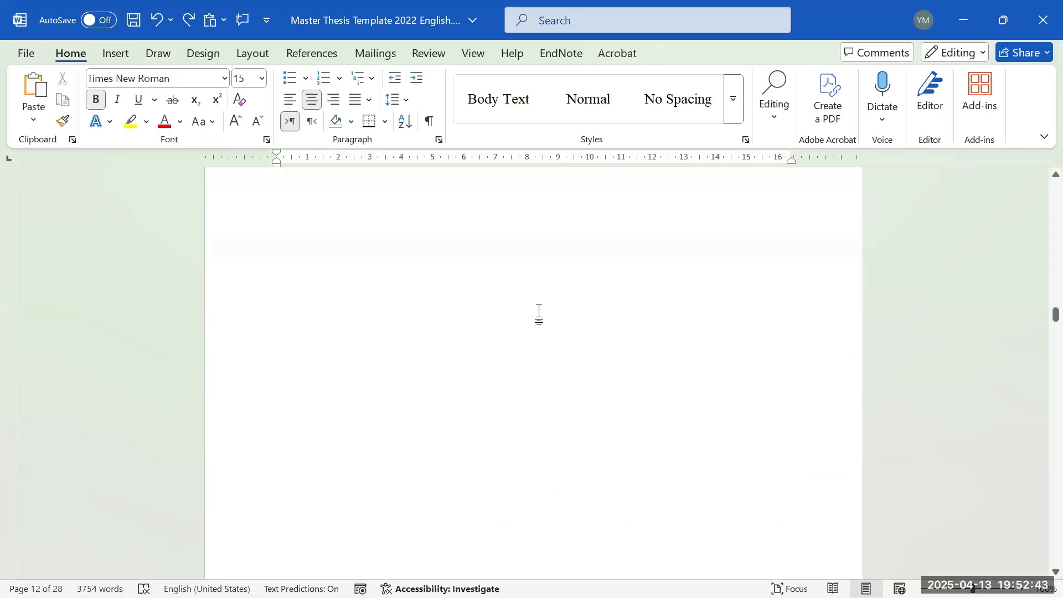
- Select the Author Profile text through its guideline bullet list and delete all 218 words
scroll(530, 318, up, 15)
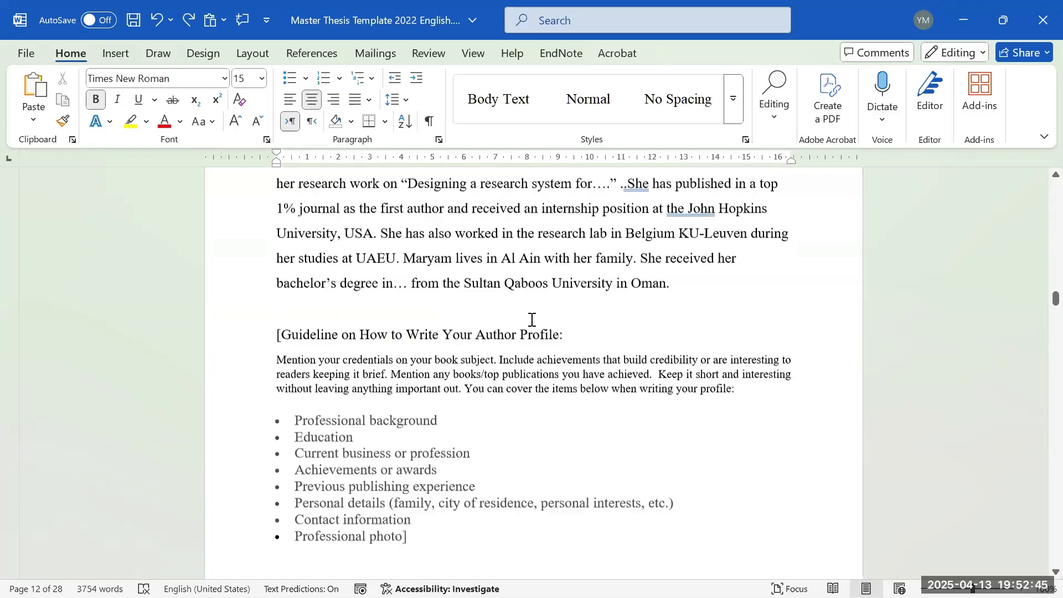
scroll(548, 299, down, 6)
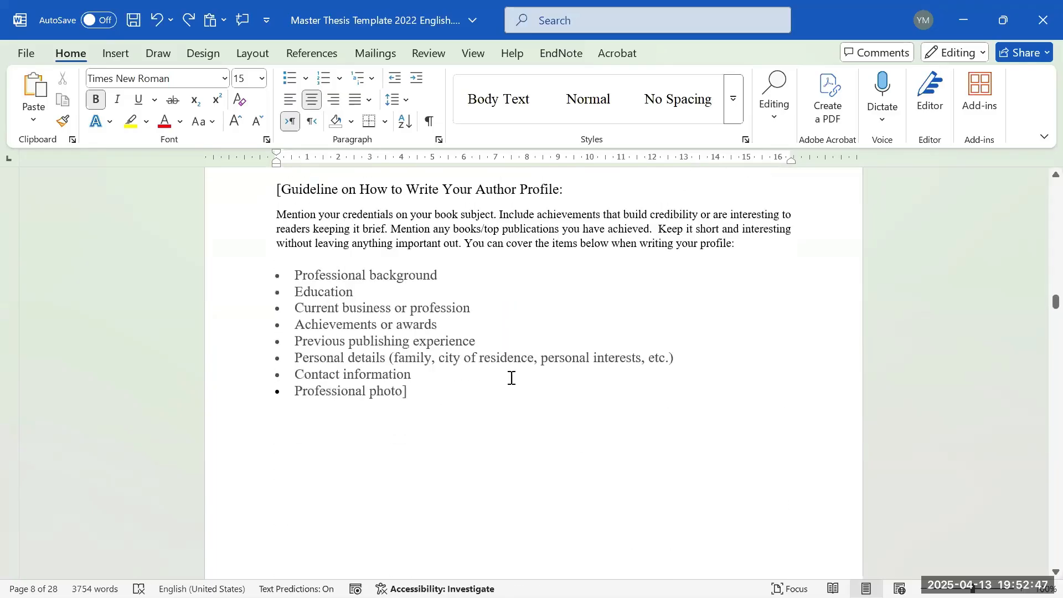
drag(465, 379, 309, 221)
key(Delete)
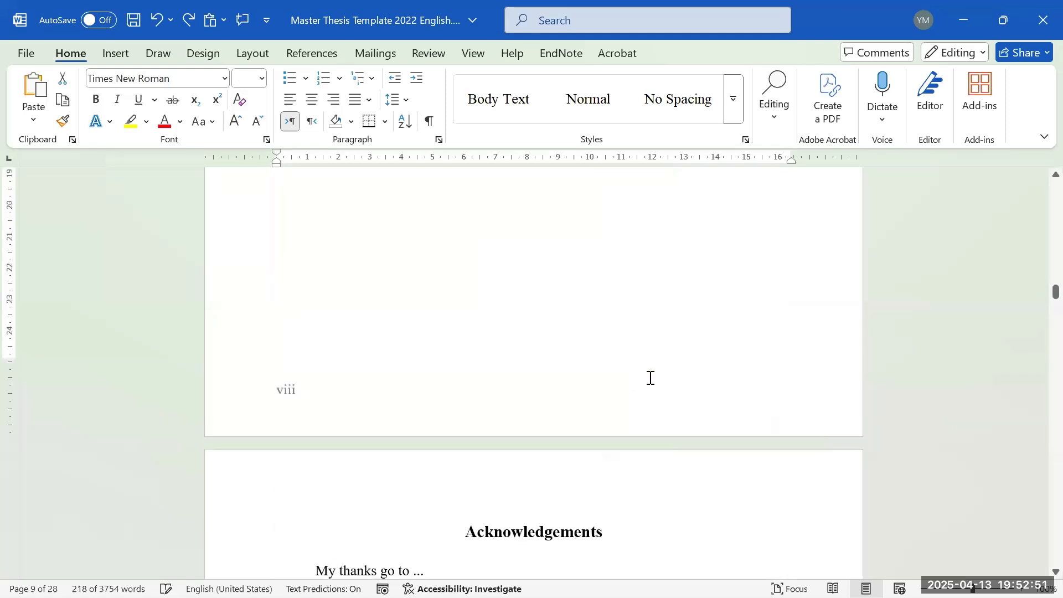
scroll(648, 377, down, 10)
scroll(624, 382, up, 3)
scroll(574, 304, up, 3)
scroll(615, 396, down, 12)
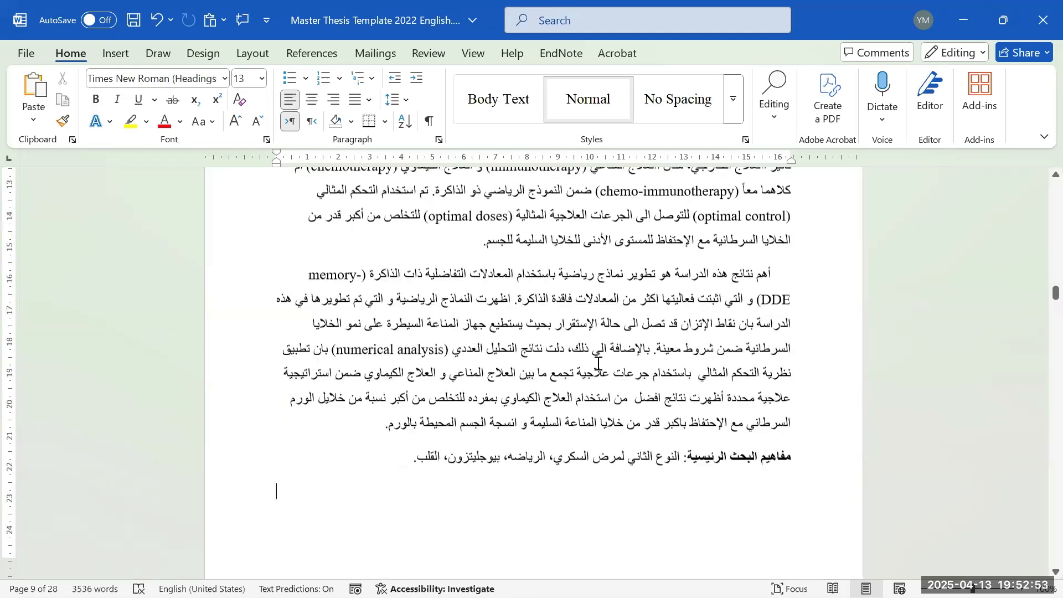
scroll(604, 410, down, 15)
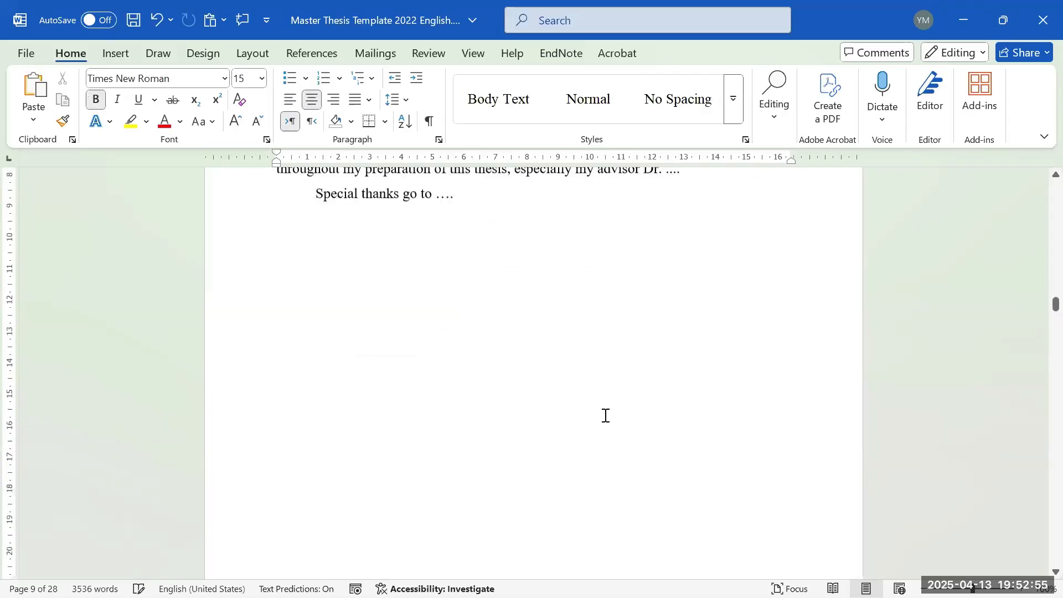
scroll(603, 419, down, 10)
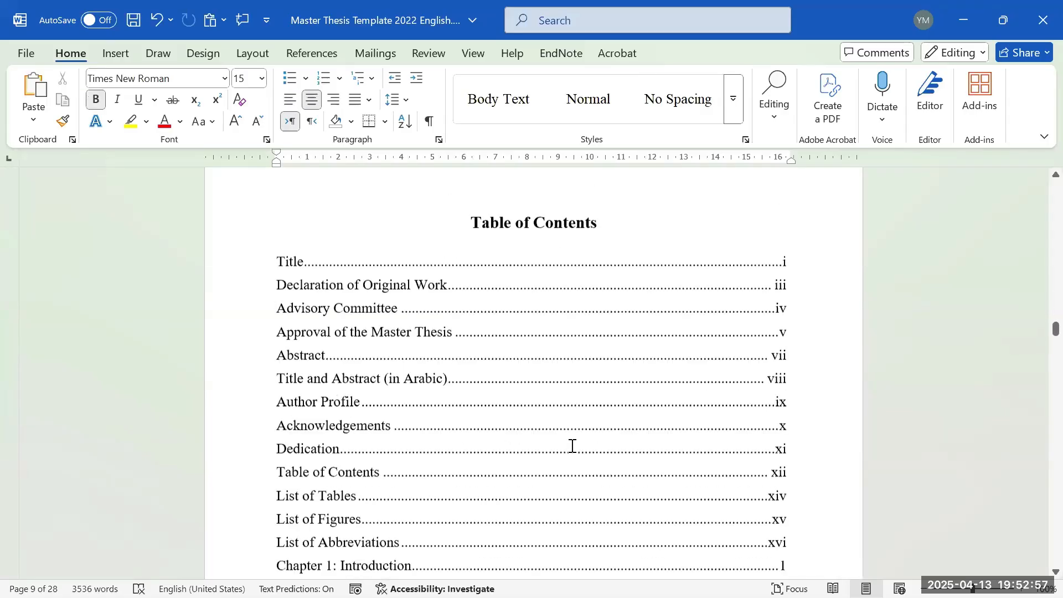
scroll(364, 480, down, 3)
scroll(432, 439, up, 2)
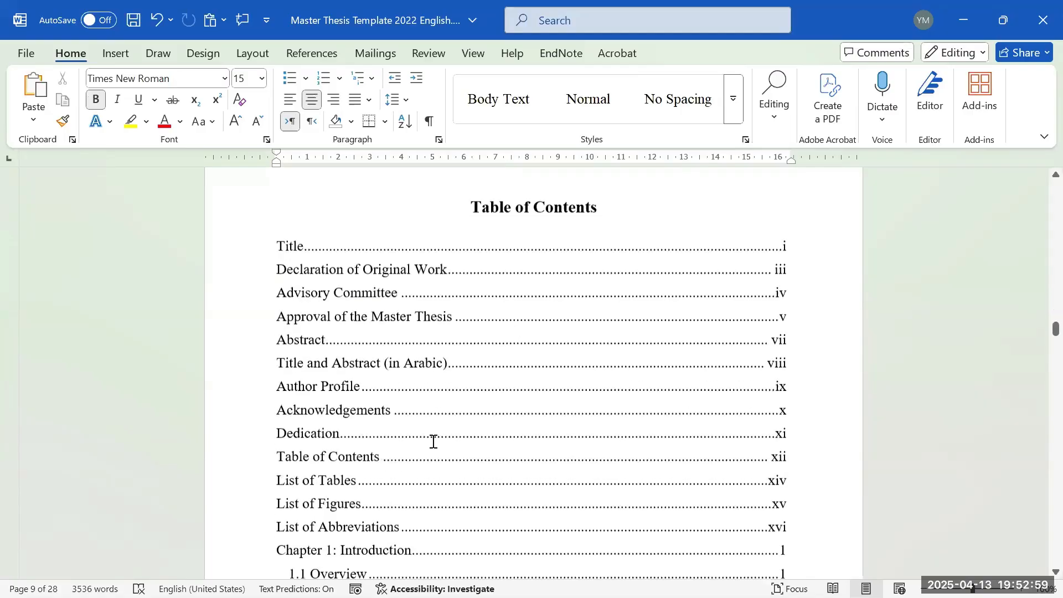
scroll(363, 397, down, 2)
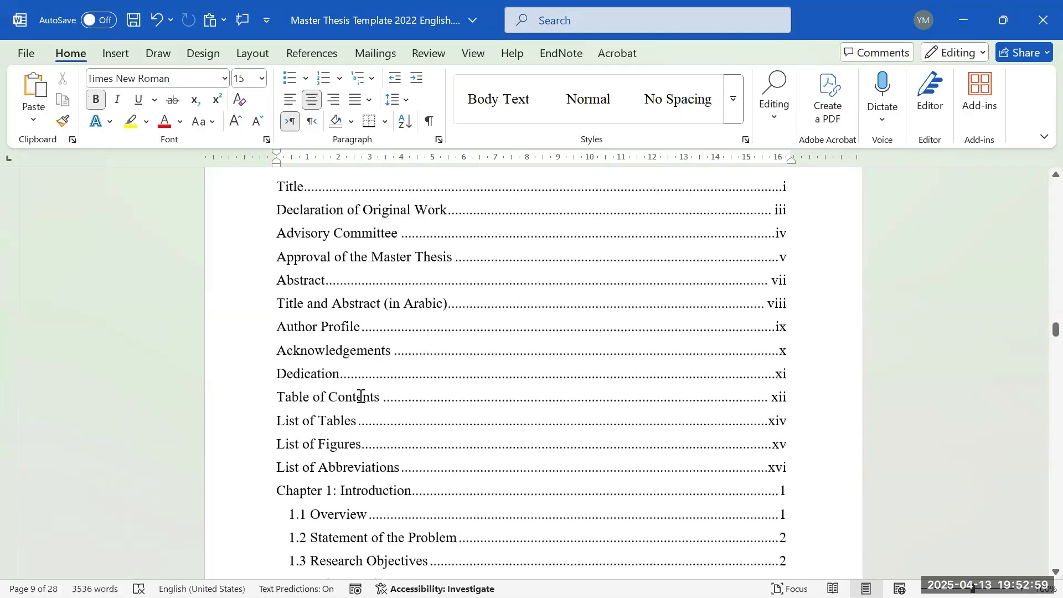
- Update the Table of Contents field and review the refreshed entries through the List of Tables page
right_click(331, 332)
click(453, 472)
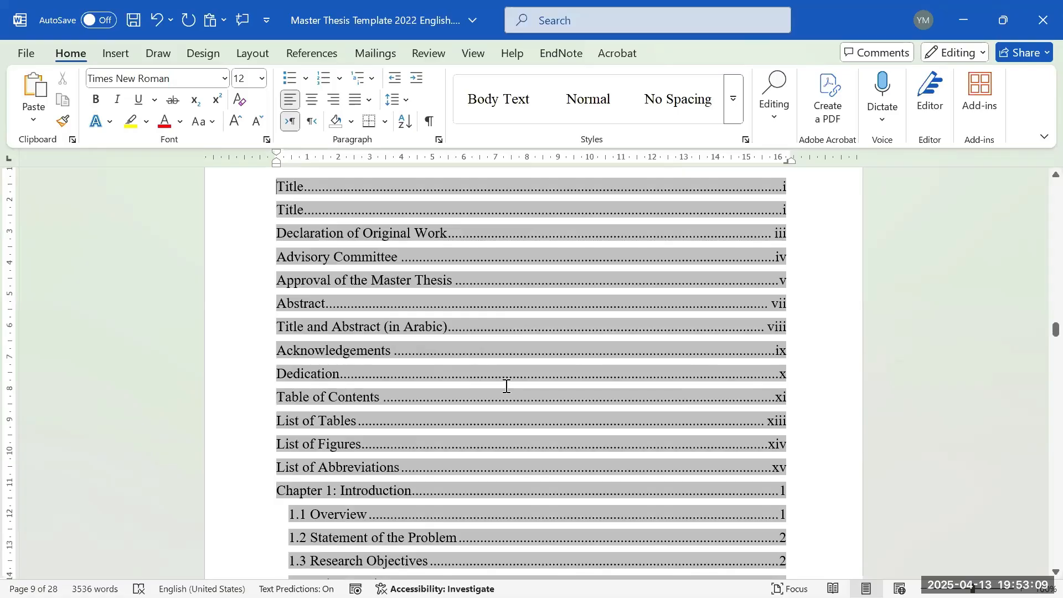
scroll(388, 316, down, 8)
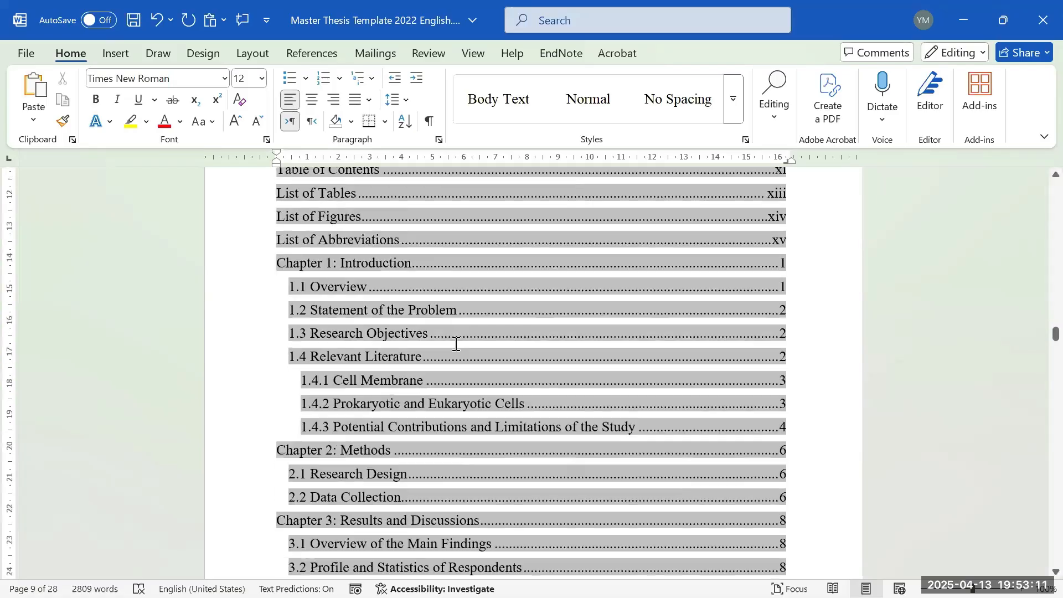
scroll(503, 357, up, 9)
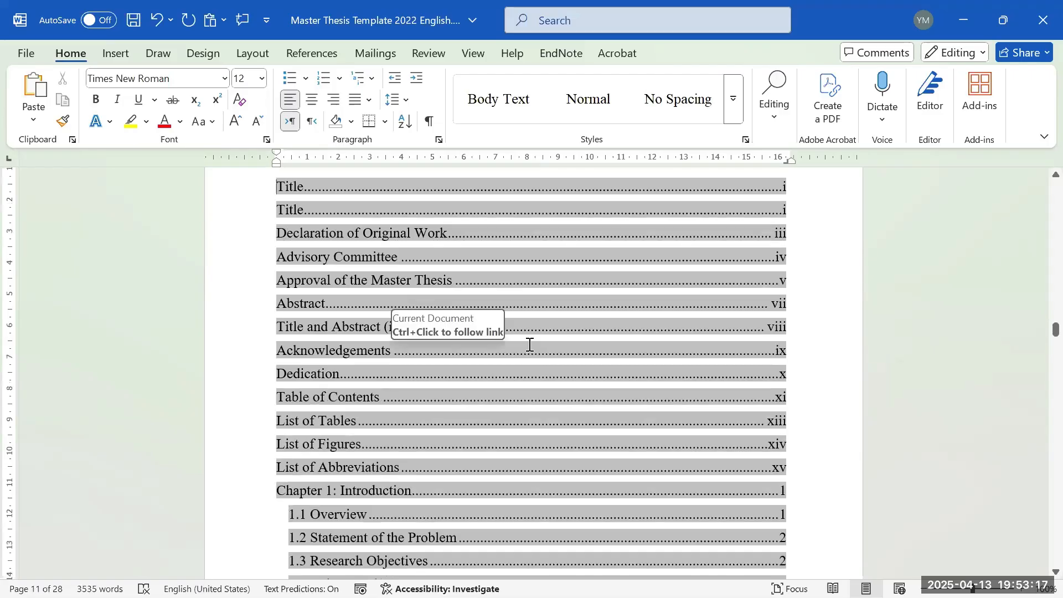
scroll(530, 345, down, 6)
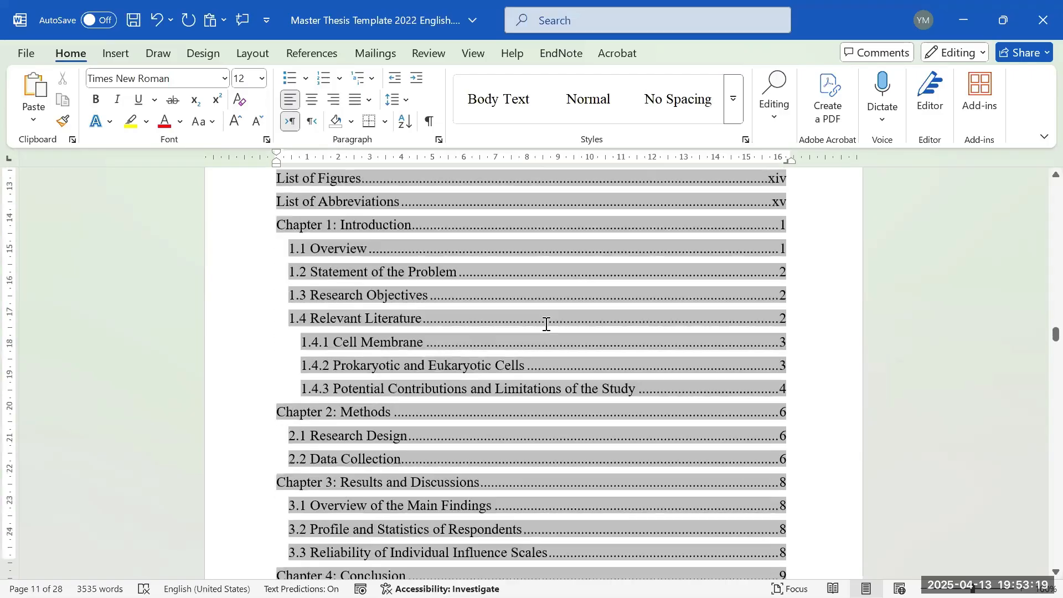
scroll(587, 275, up, 3)
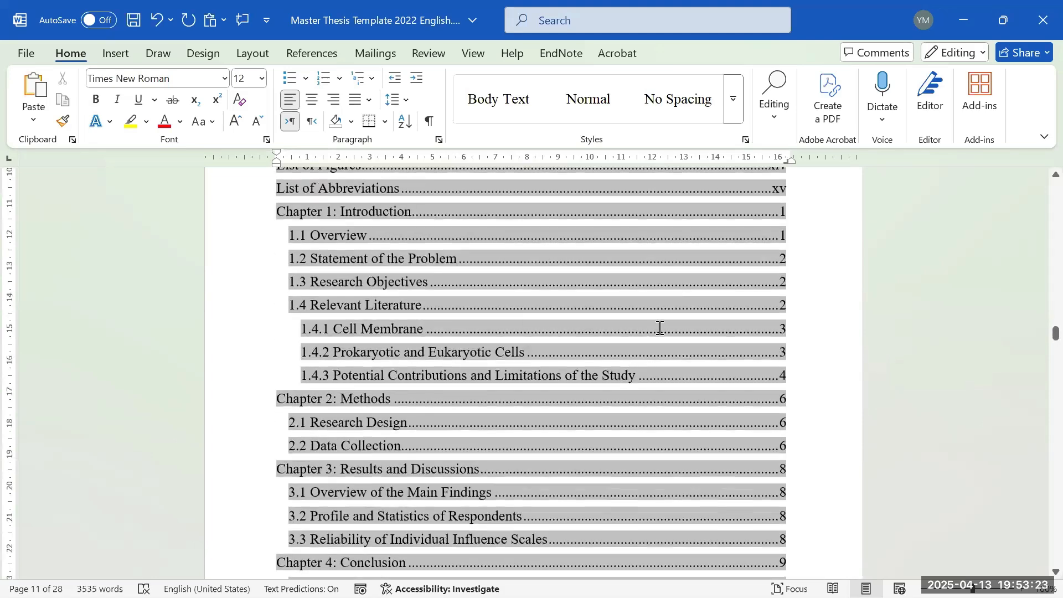
scroll(662, 333, down, 5)
scroll(667, 340, down, 1)
scroll(664, 326, up, 4)
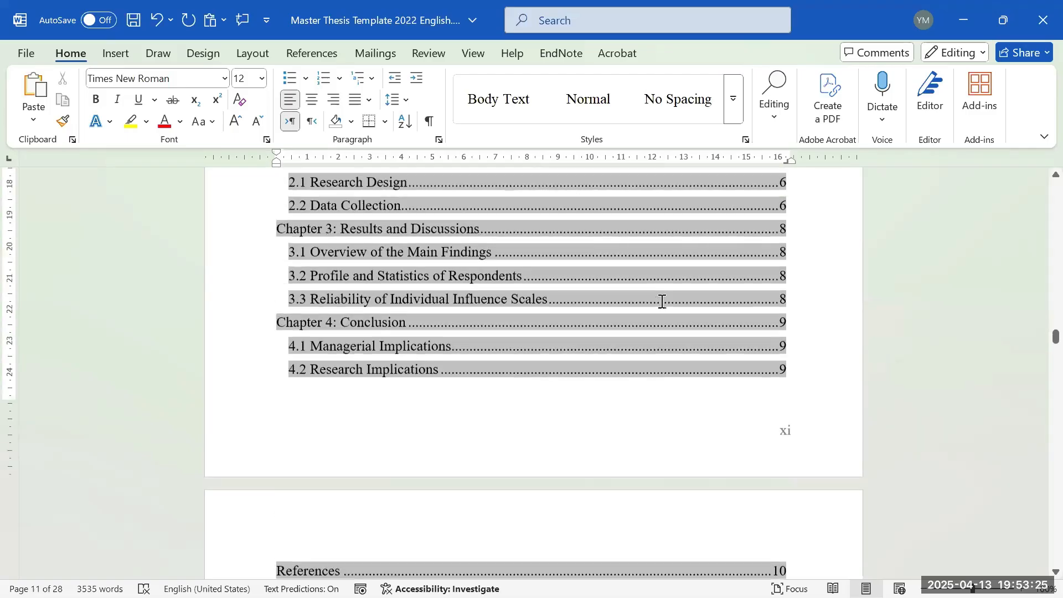
scroll(680, 301, up, 4)
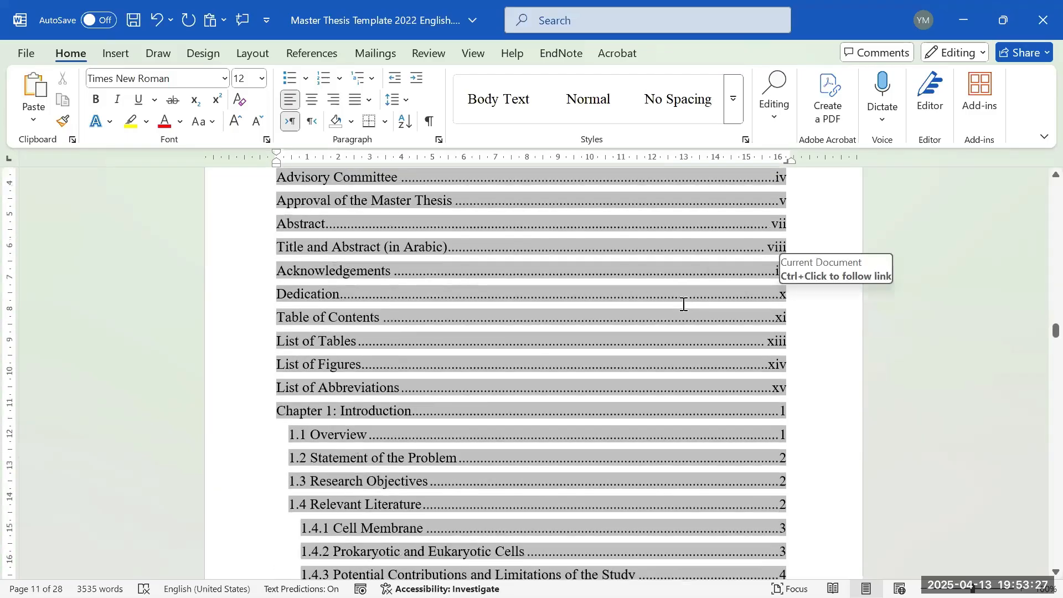
scroll(679, 303, up, 3)
scroll(681, 310, down, 15)
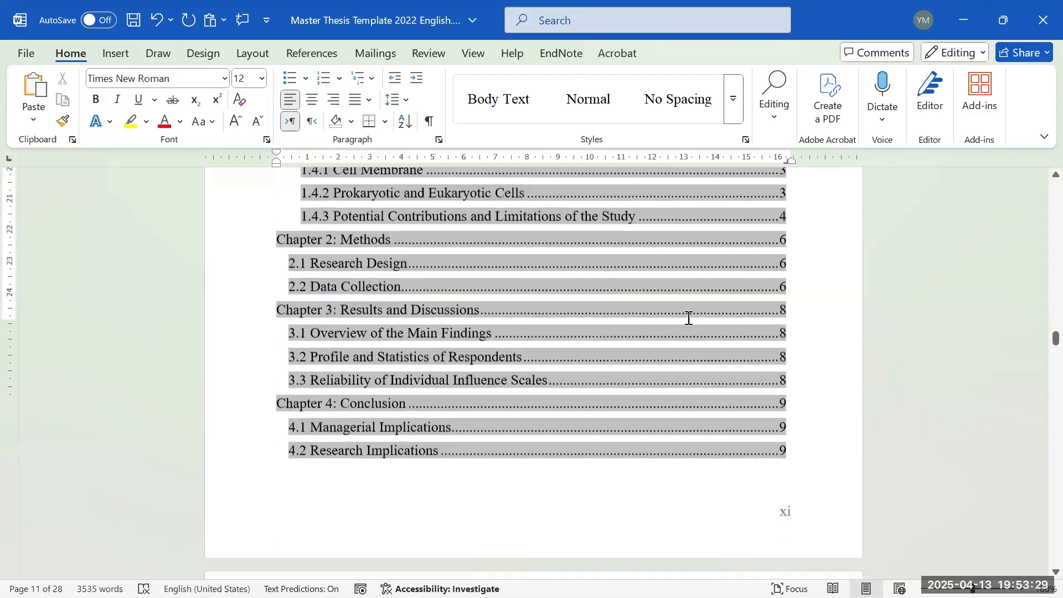
scroll(691, 315, up, 1)
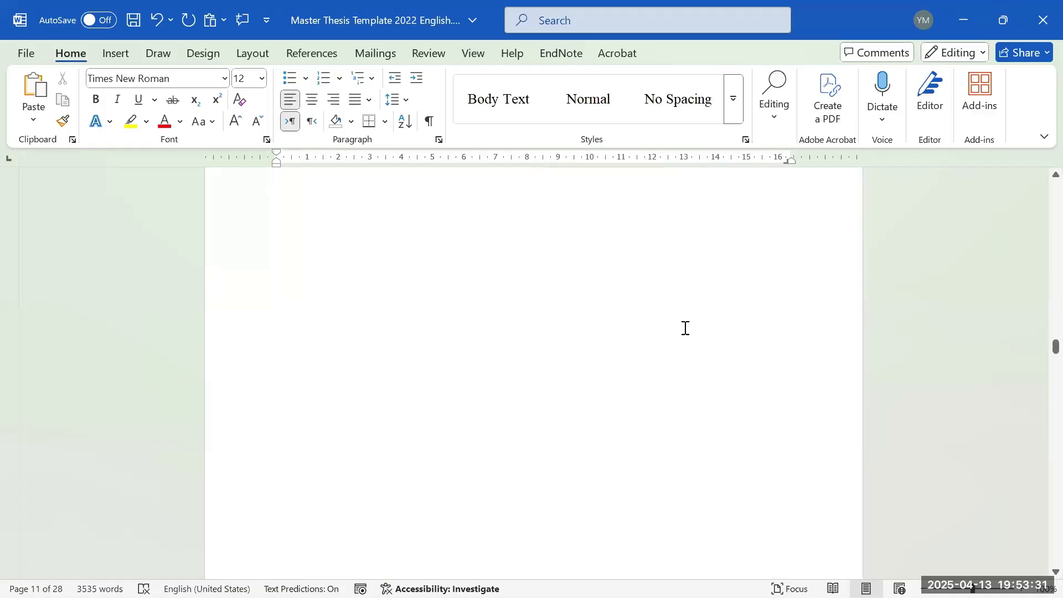
scroll(686, 315, down, 8)
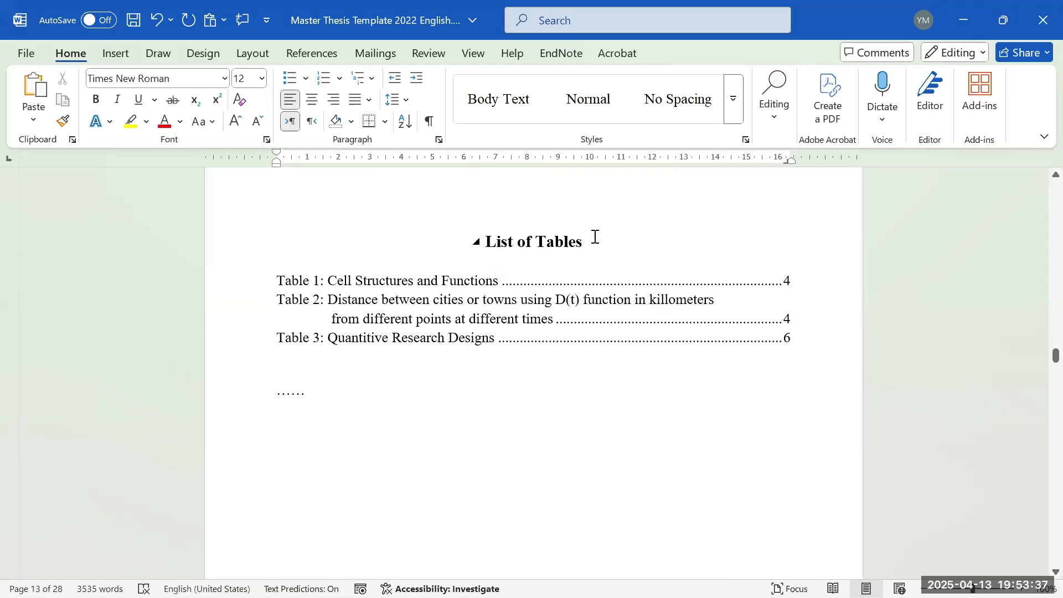
- Select the definitions column, then the AAS–IARC abbreviations column of the List of Abbreviations table
scroll(595, 237, down, 4)
scroll(590, 246, down, 6)
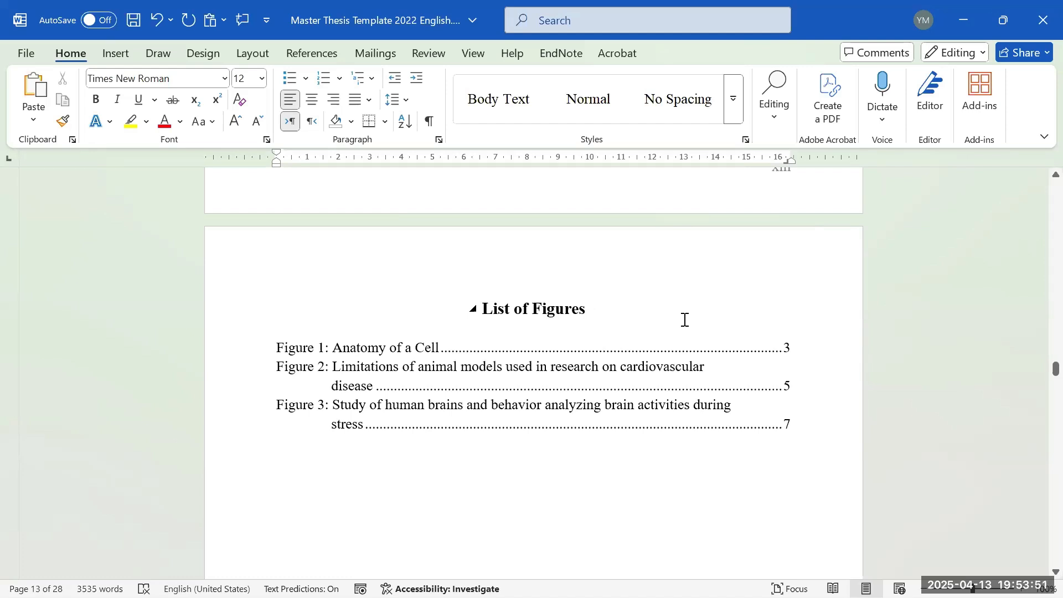
scroll(682, 320, down, 3)
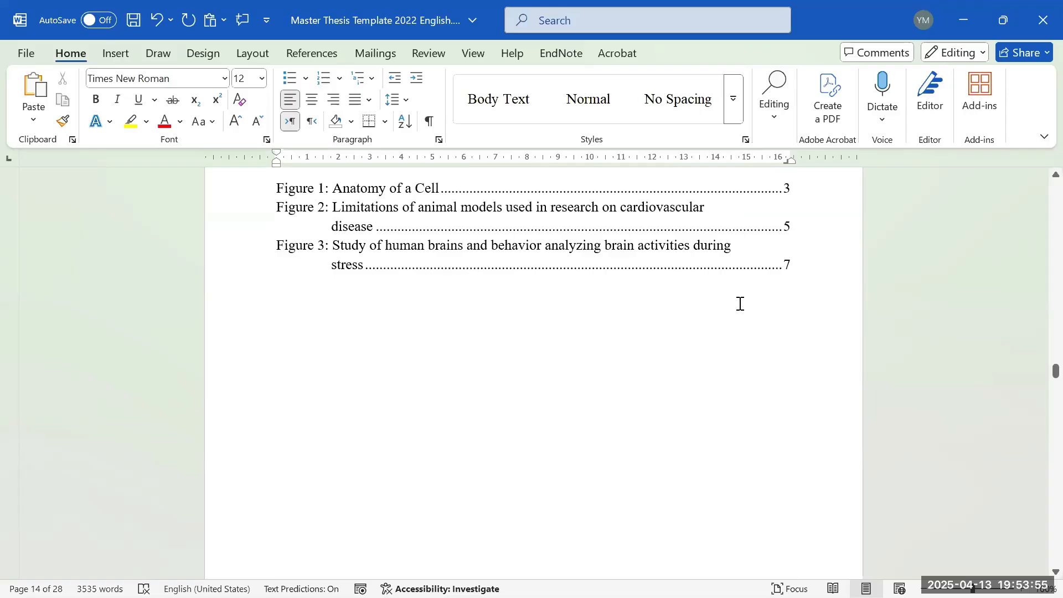
scroll(740, 303, down, 7)
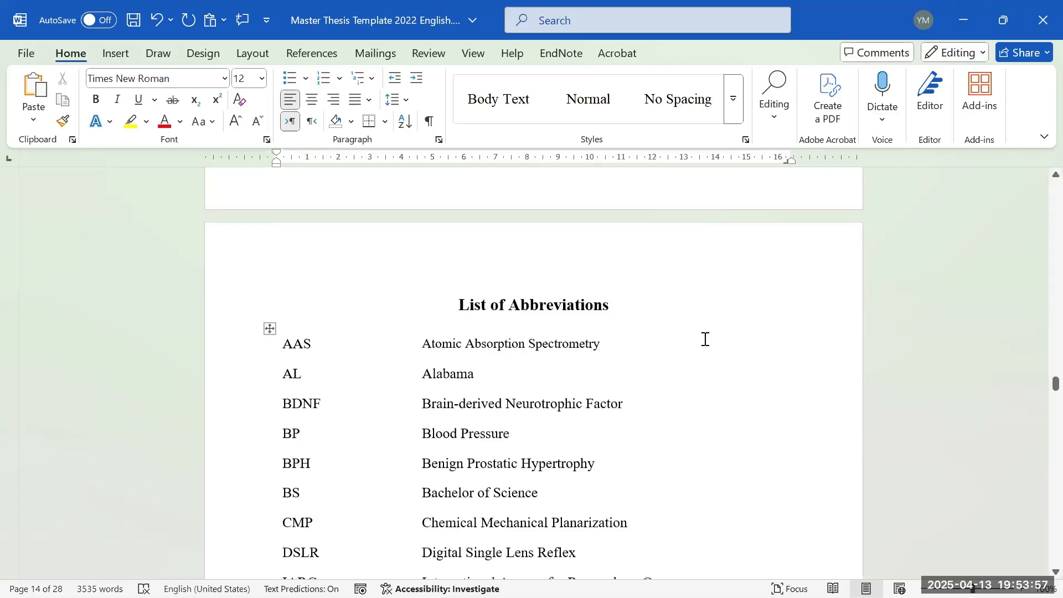
scroll(711, 332, down, 2)
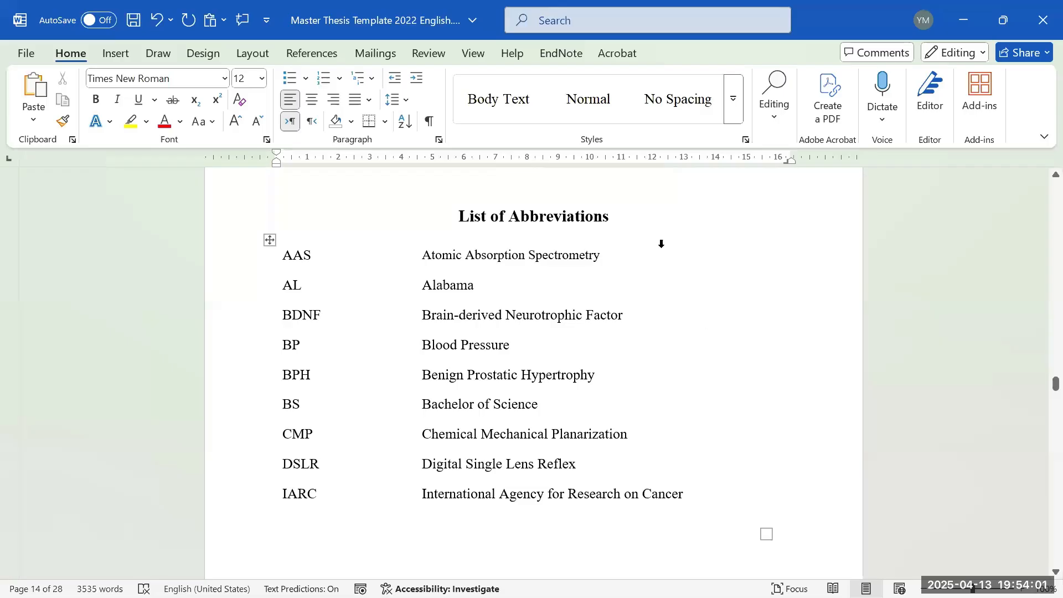
scroll(853, 277, up, 2)
scroll(574, 301, down, 10)
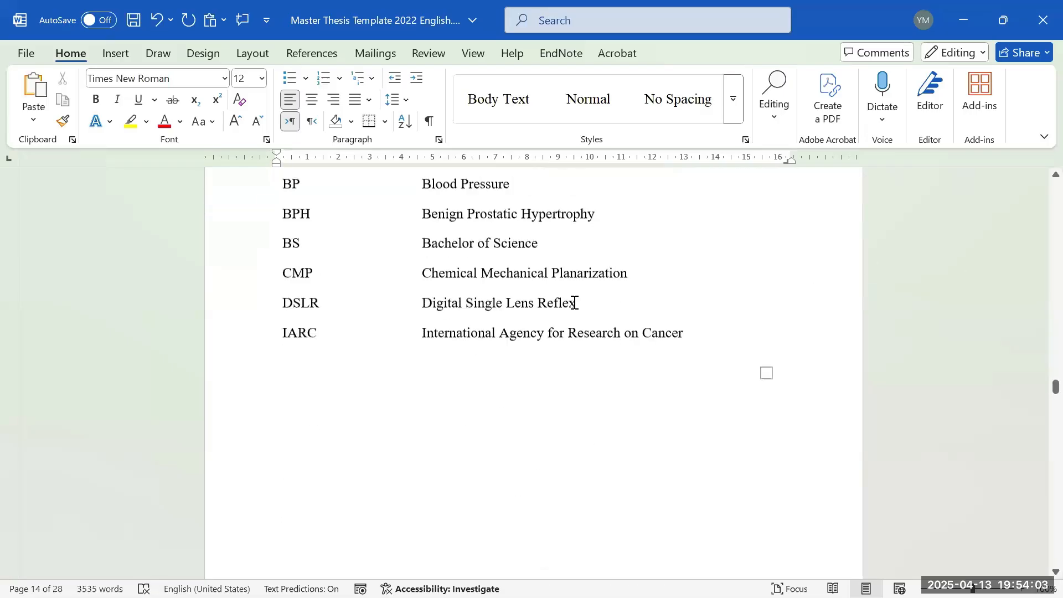
scroll(574, 301, up, 7)
scroll(573, 301, up, 4)
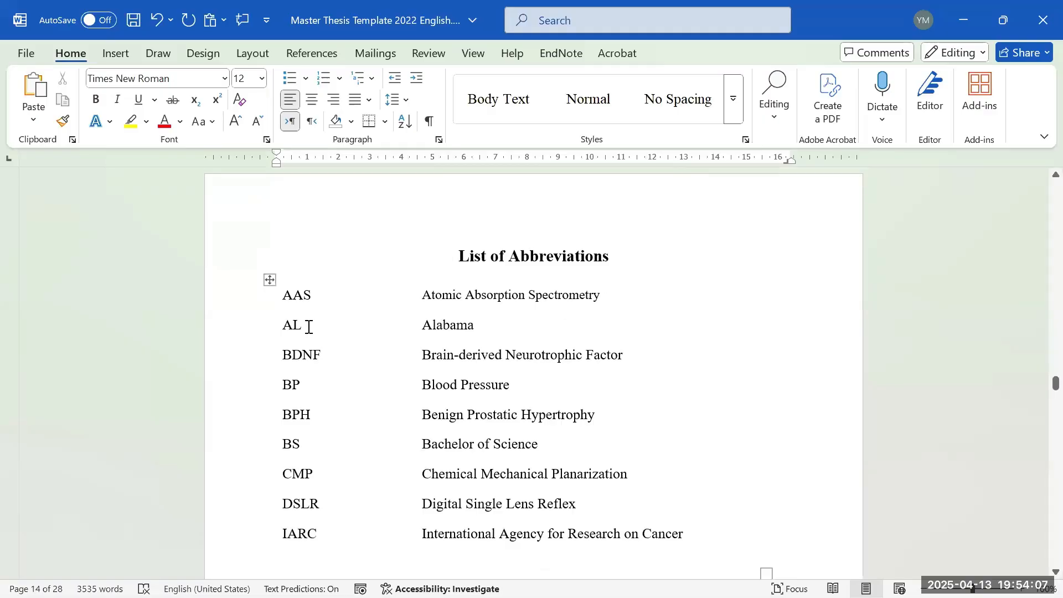
drag(461, 299, 456, 481)
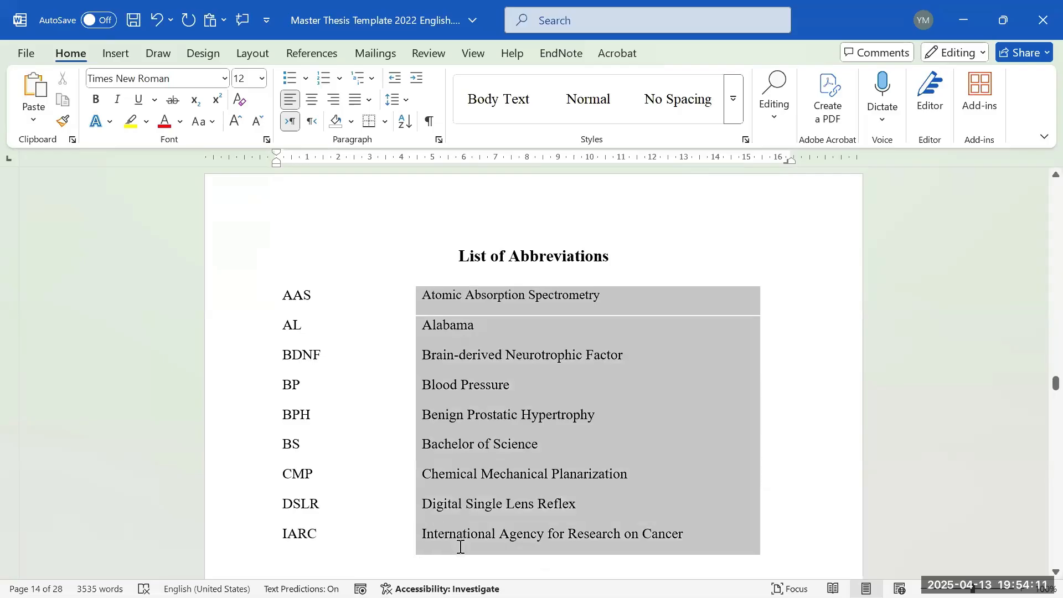
drag(460, 547, 460, 545)
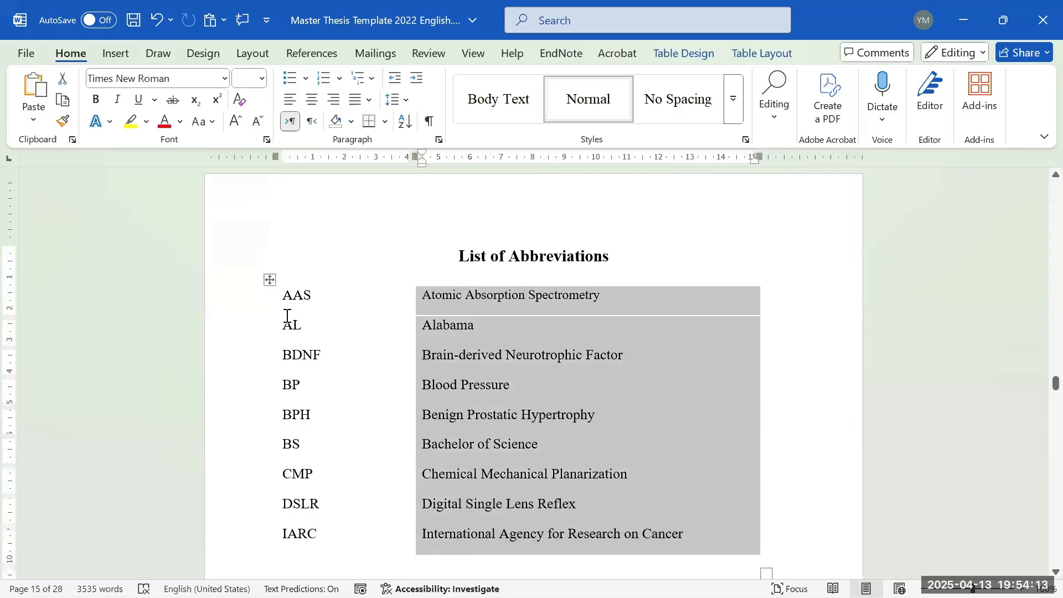
drag(303, 299, 309, 553)
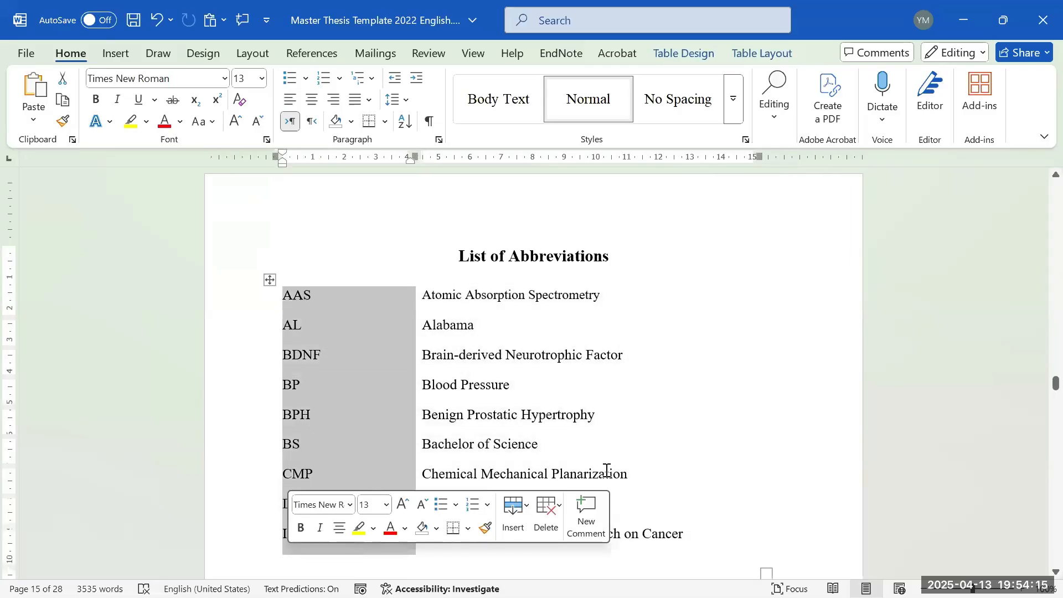
scroll(559, 374, down, 15)
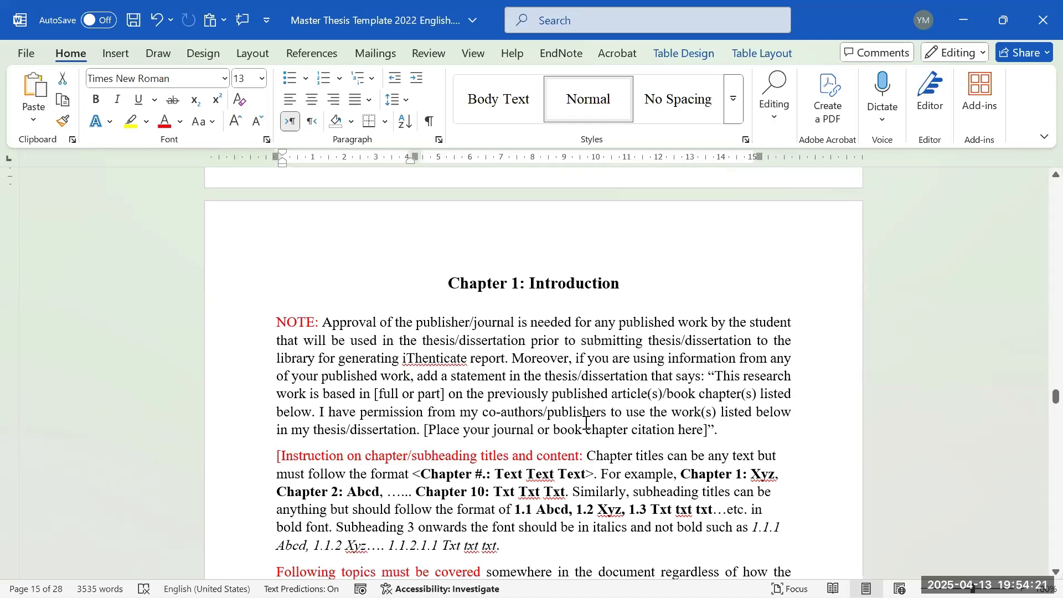
- Scroll to Figure 2 and start a new paragraph after its 'Limitations of animal models' caption
scroll(631, 407, down, 10)
scroll(631, 364, down, 12)
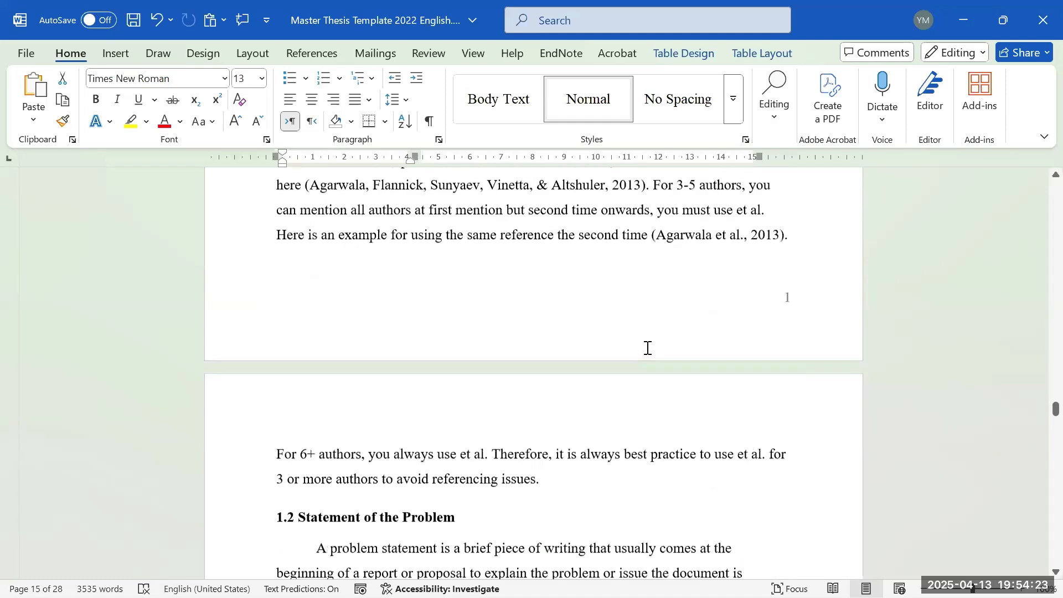
scroll(956, 396, down, 8)
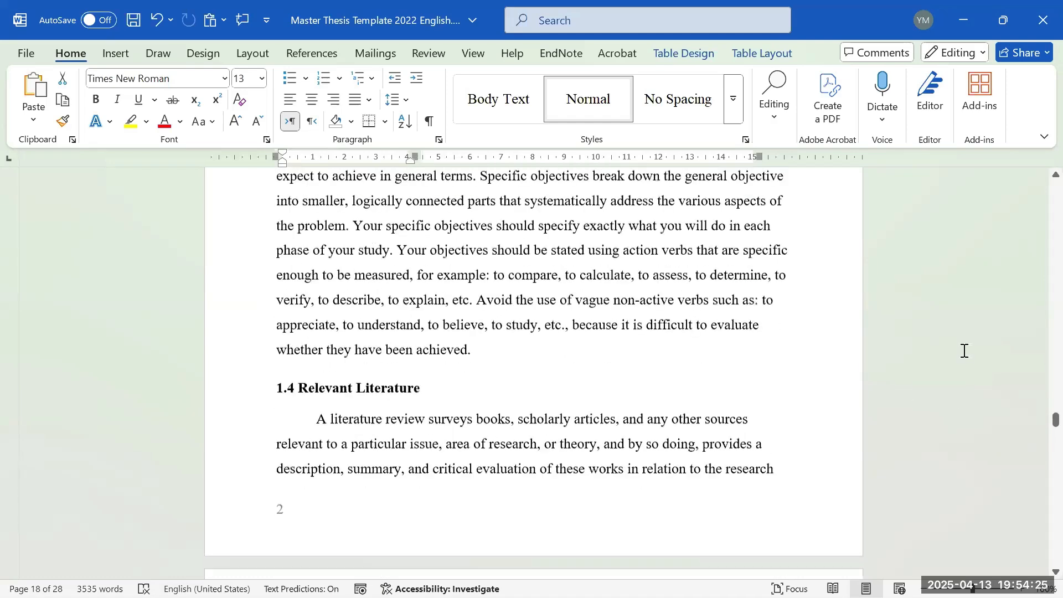
scroll(744, 356, down, 4)
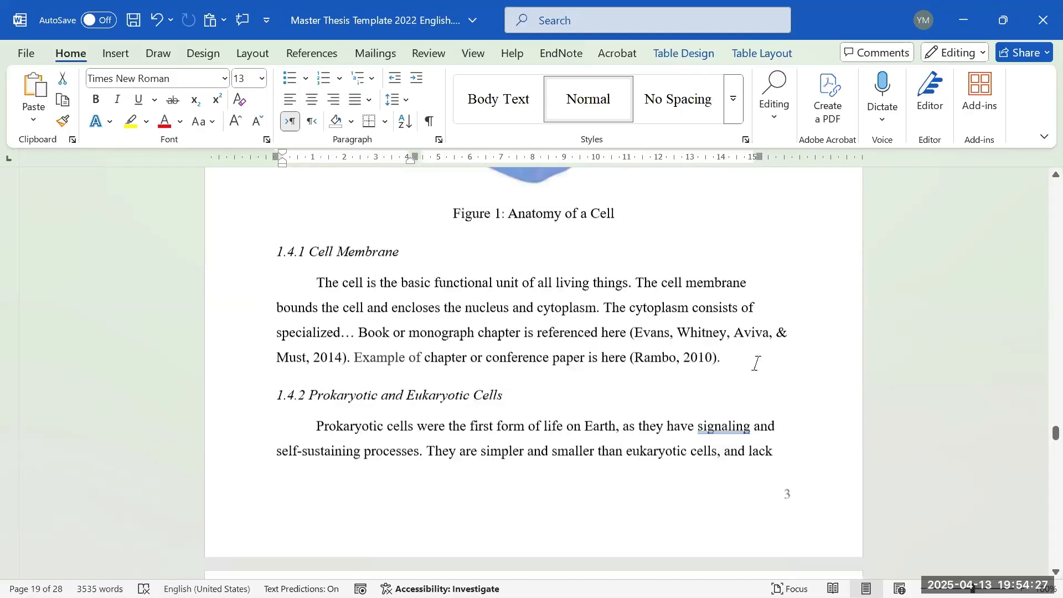
scroll(992, 485, down, 10)
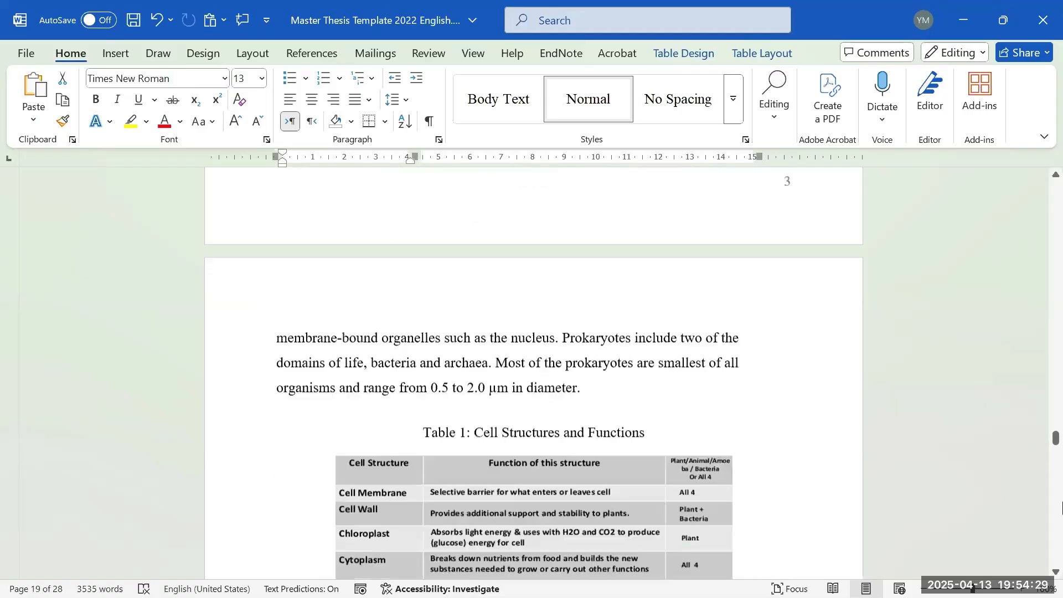
scroll(1062, 494, down, 5)
scroll(1062, 494, down, 10)
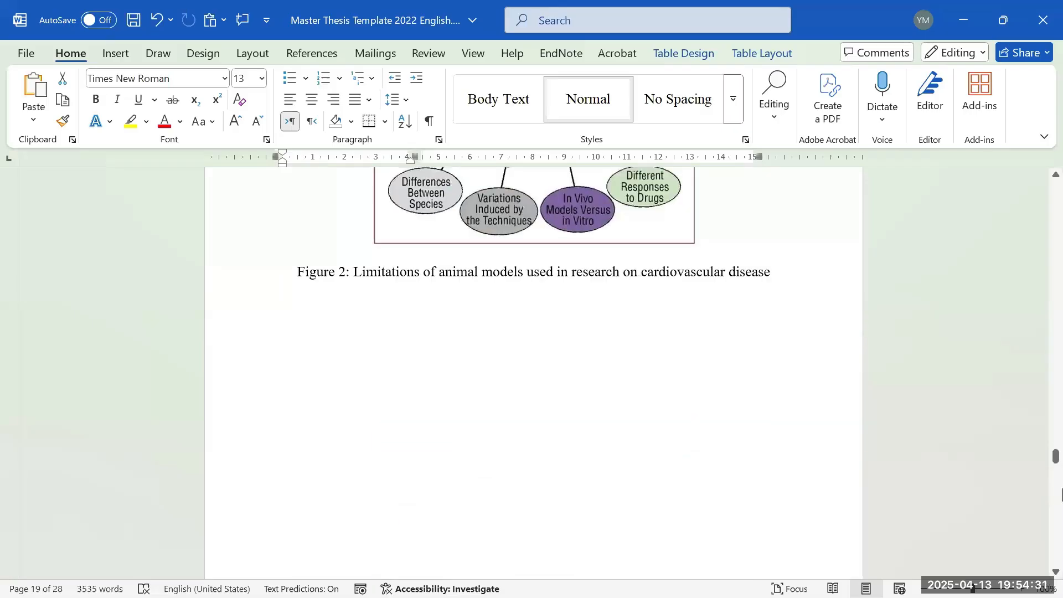
scroll(886, 491, up, 8)
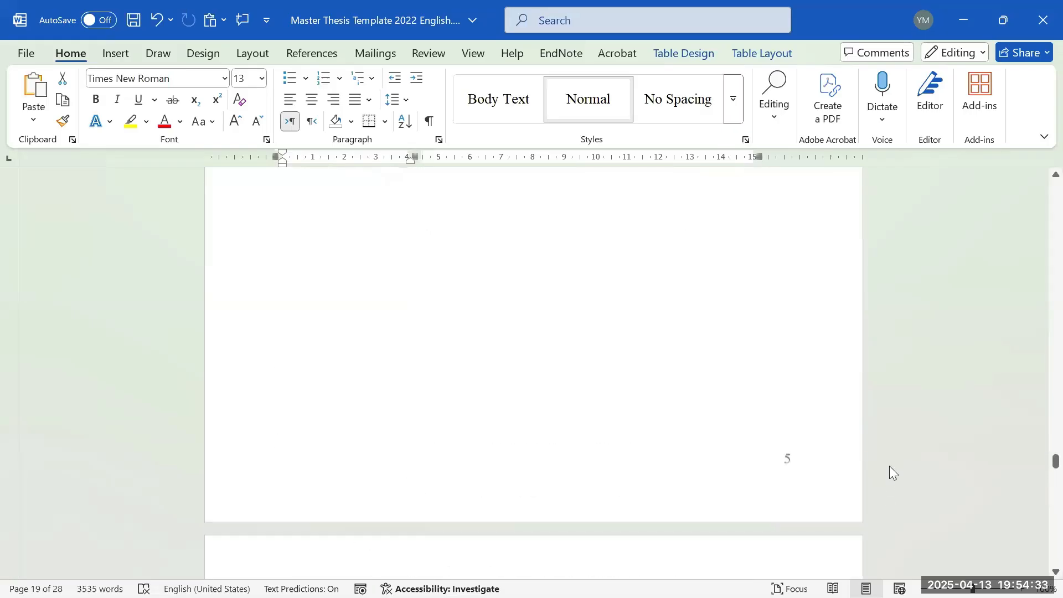
click(824, 371)
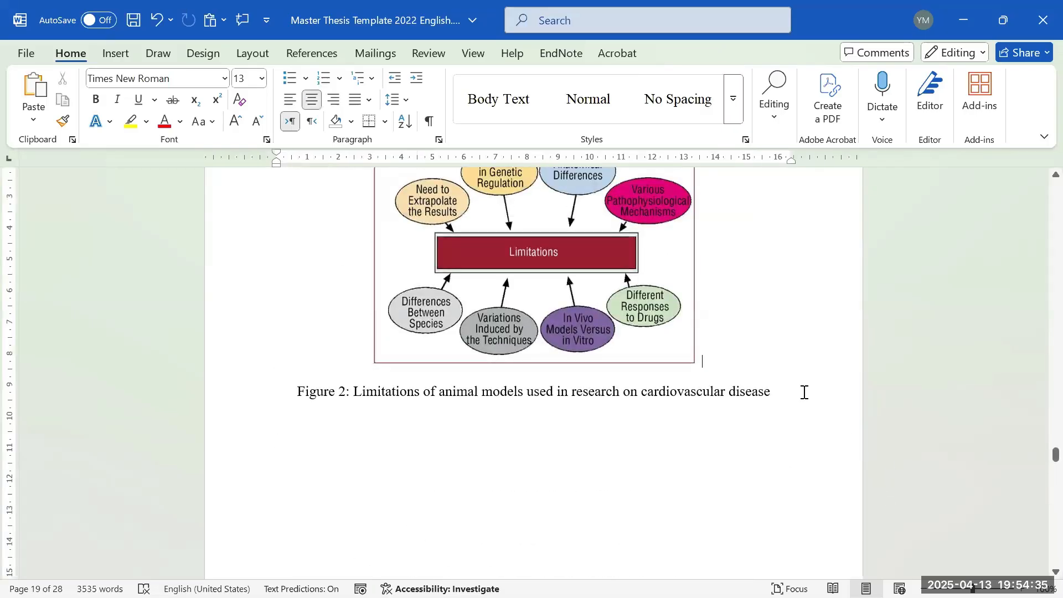
click(804, 392)
key(Return)
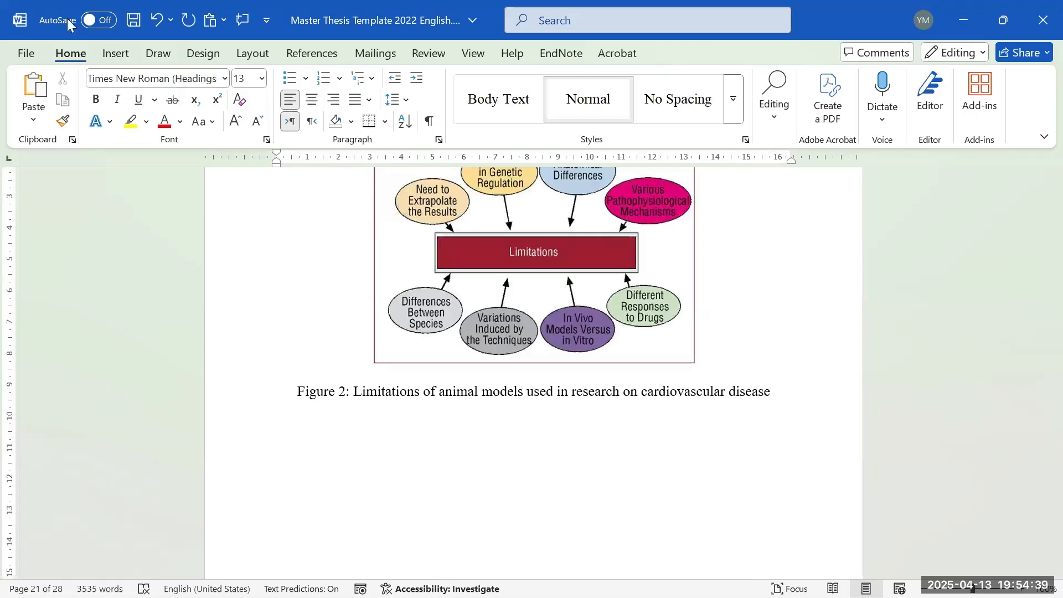
- Place the insertion point on the new empty line below the Figure 2 caption
click(664, 343)
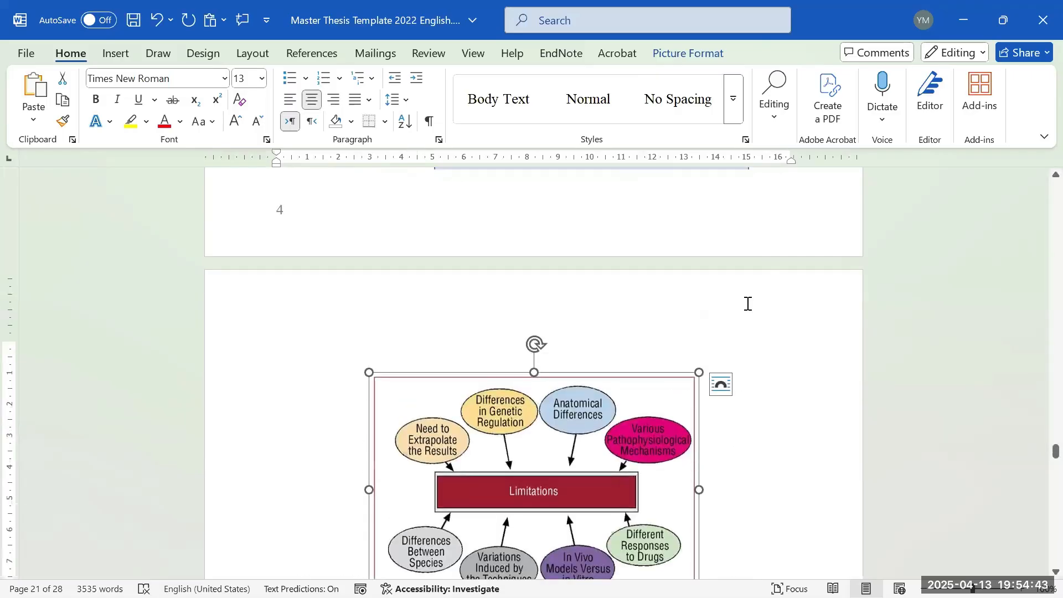
scroll(747, 303, down, 6)
scroll(731, 290, up, 2)
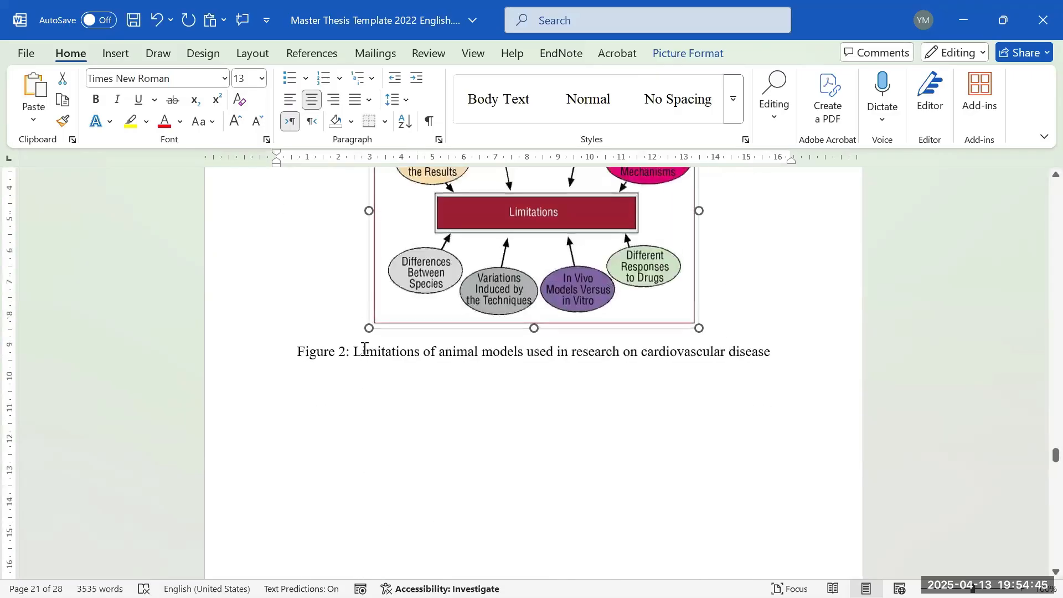
click(302, 427)
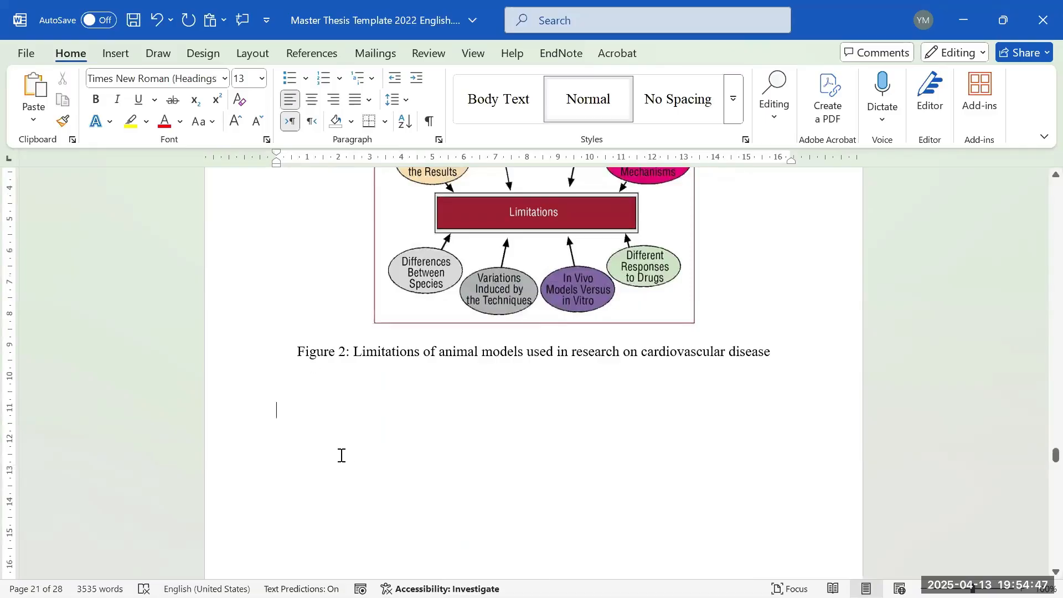
- Insert the first red apple photo from the Online Pictures Apple category below Figure 2
click(115, 56)
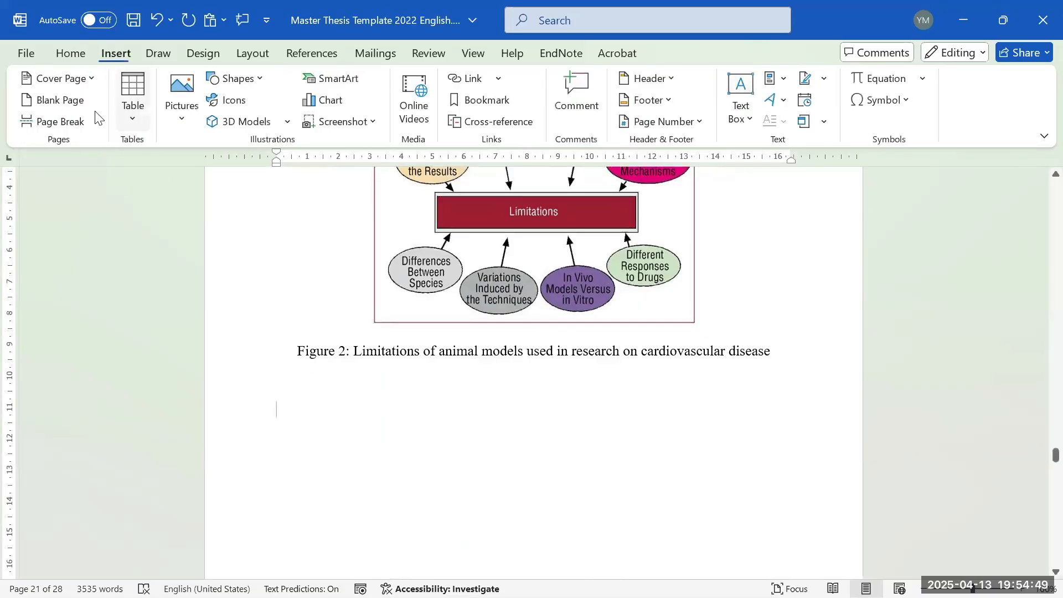
click(183, 114)
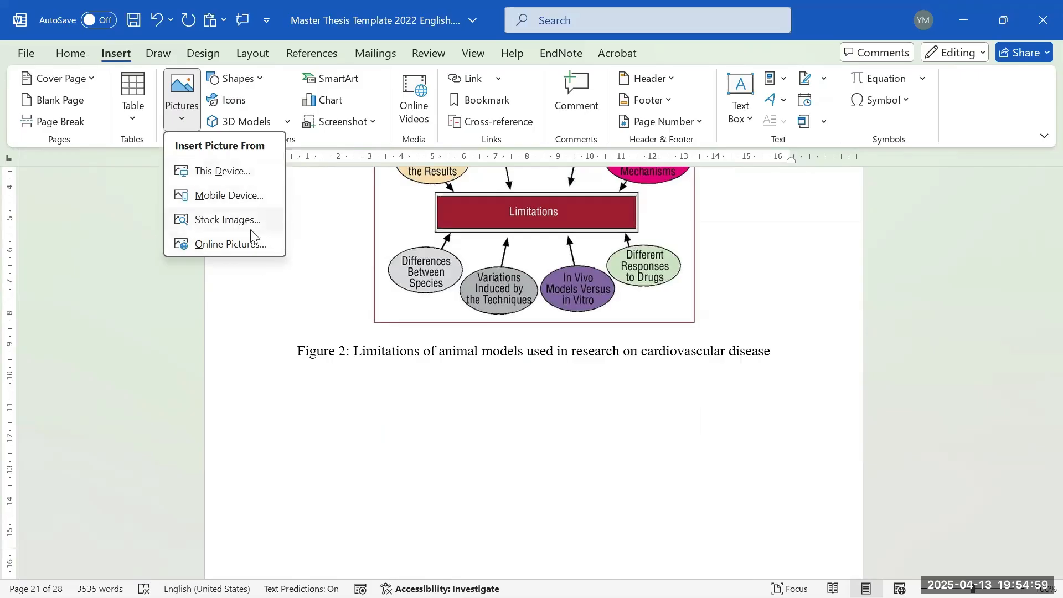
click(268, 244)
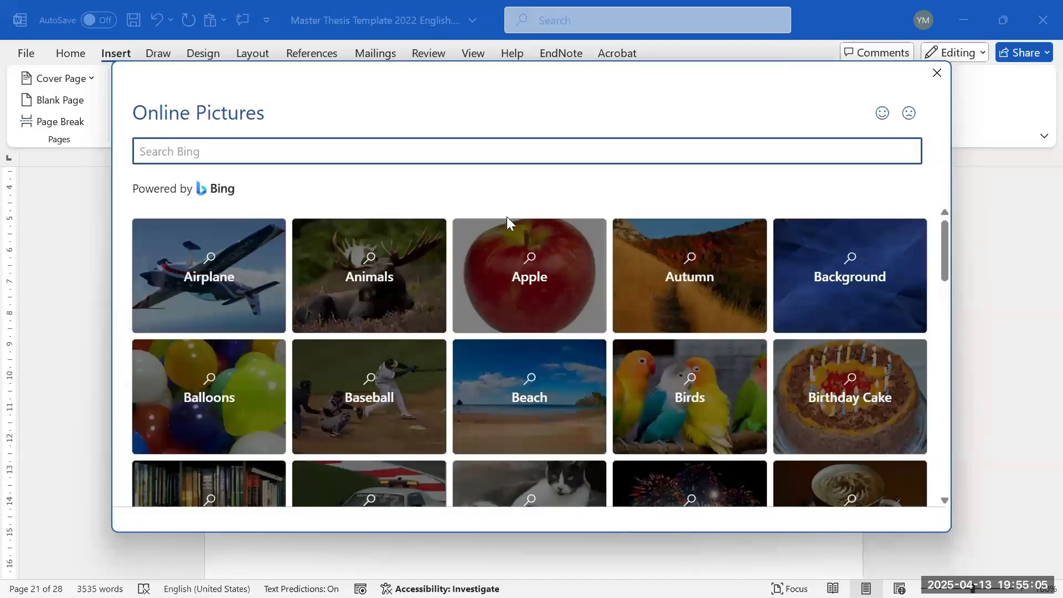
click(537, 266)
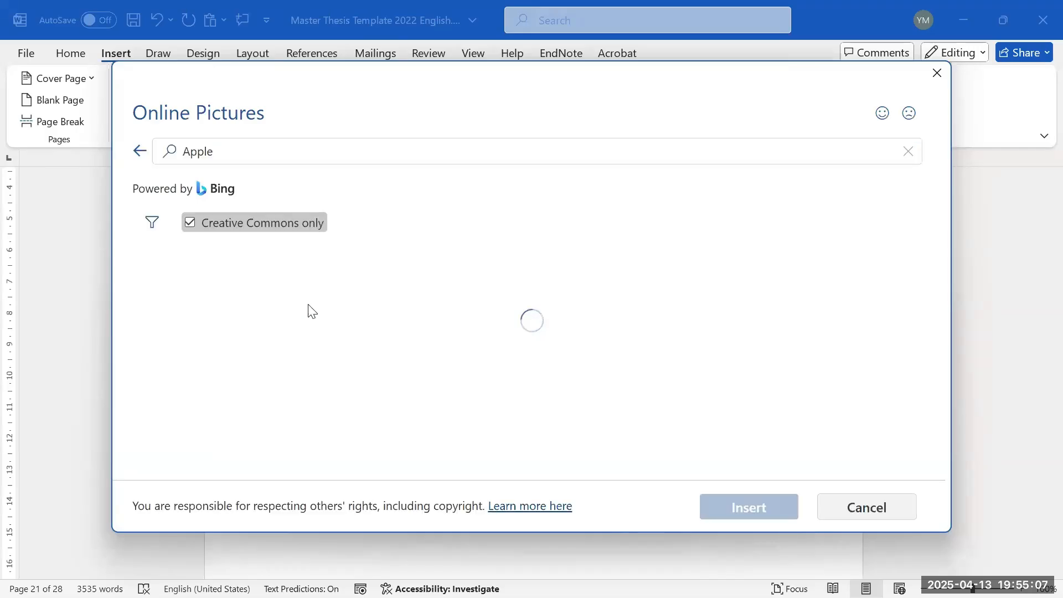
click(274, 338)
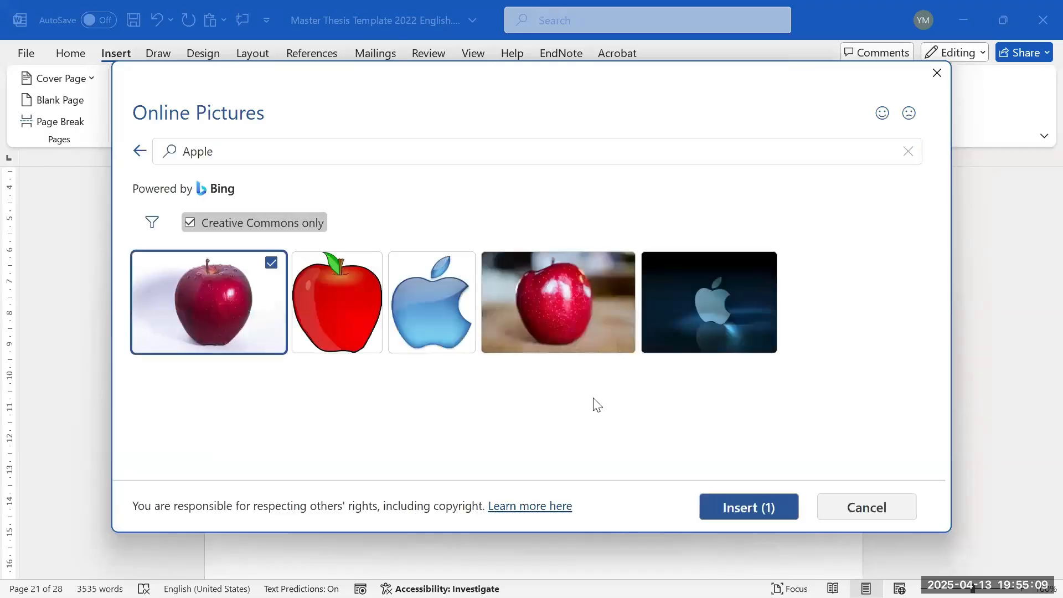
click(747, 505)
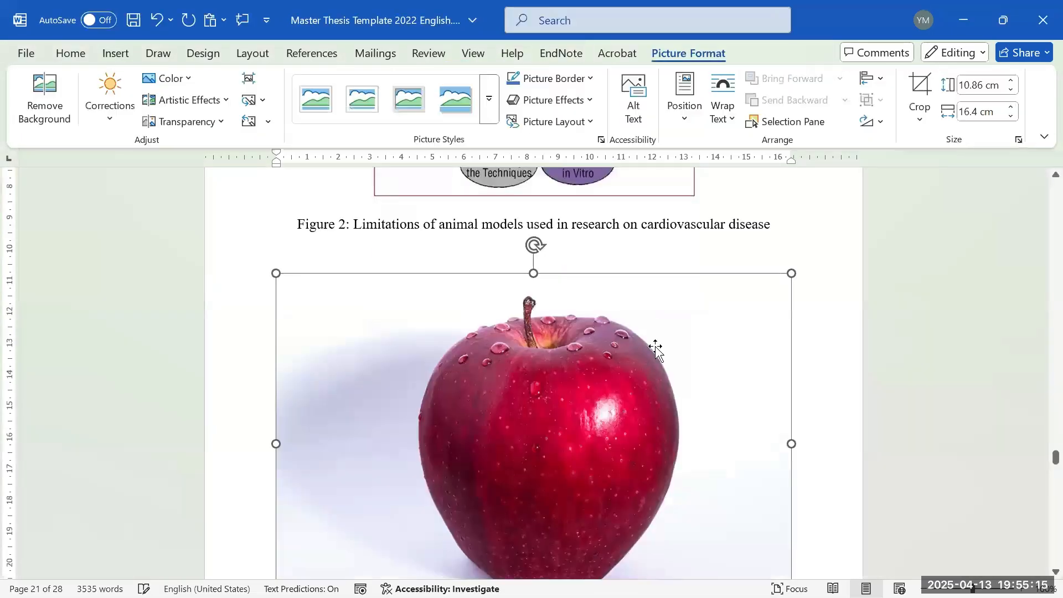
- Open Insert Caption from the References tab, then cancel it without adding a caption
click(562, 428)
scroll(646, 392, up, 5)
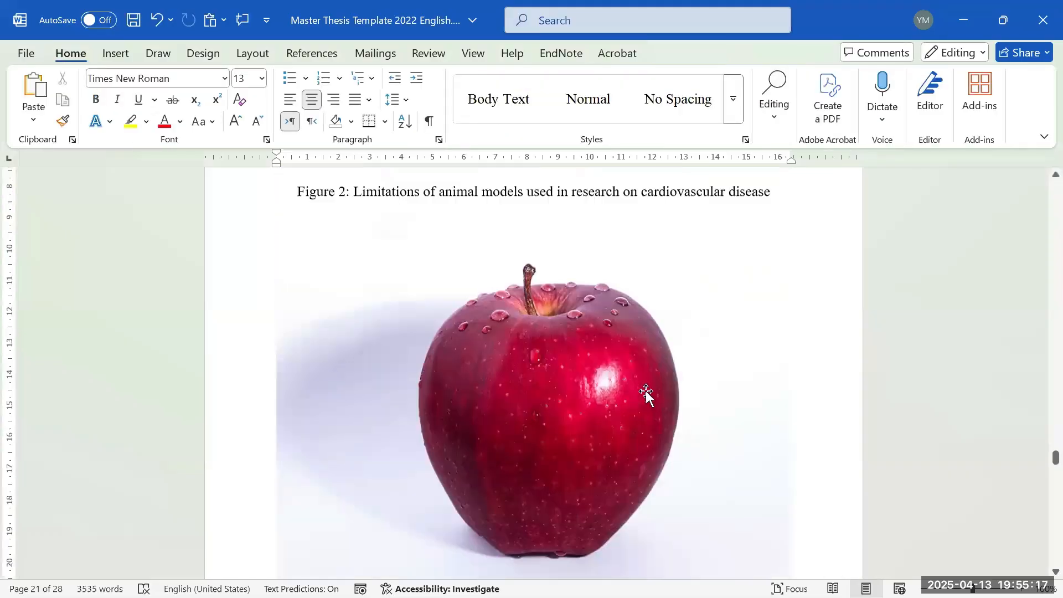
scroll(647, 398, down, 3)
scroll(651, 407, down, 3)
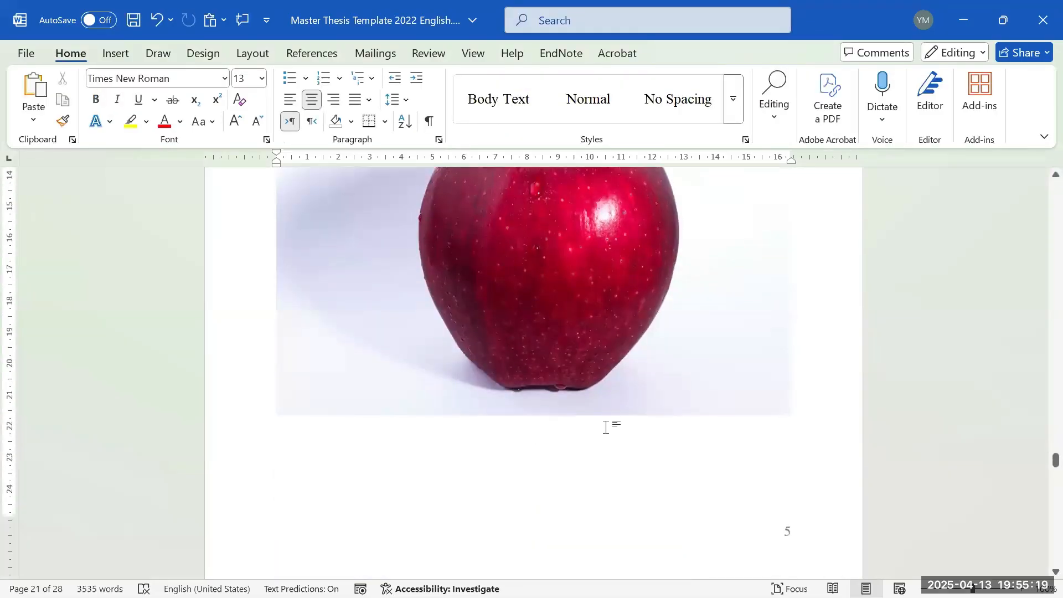
scroll(637, 419, up, 3)
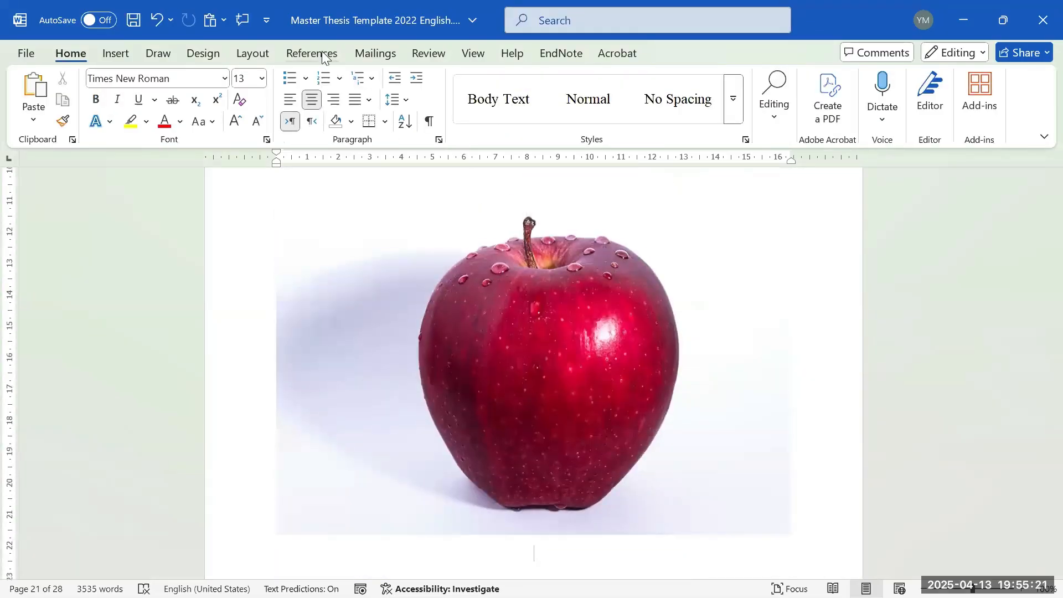
click(324, 53)
scroll(603, 274, down, 1)
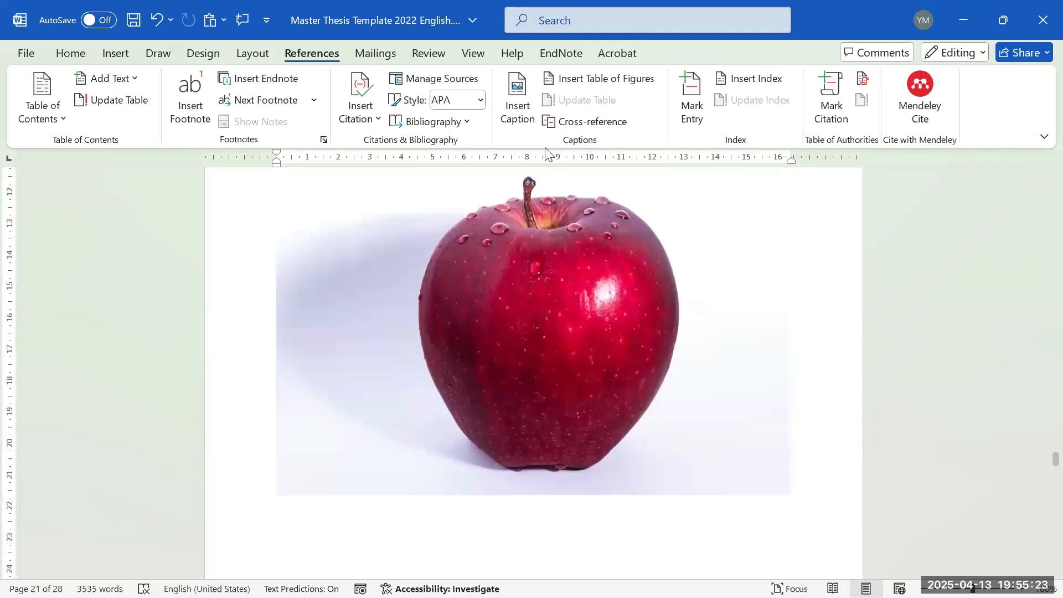
click(518, 92)
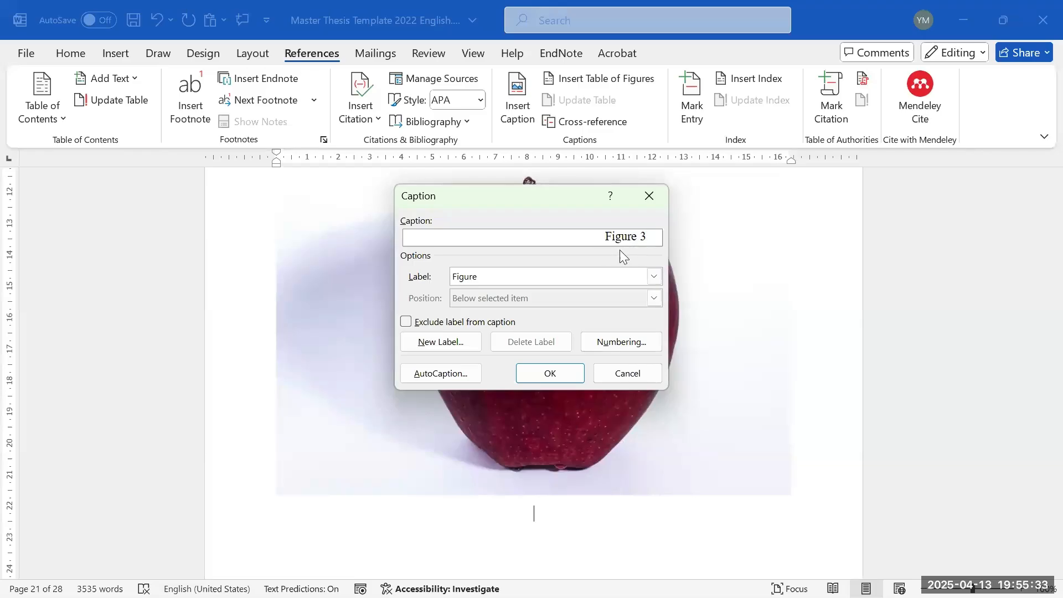
click(627, 373)
scroll(686, 387, up, 5)
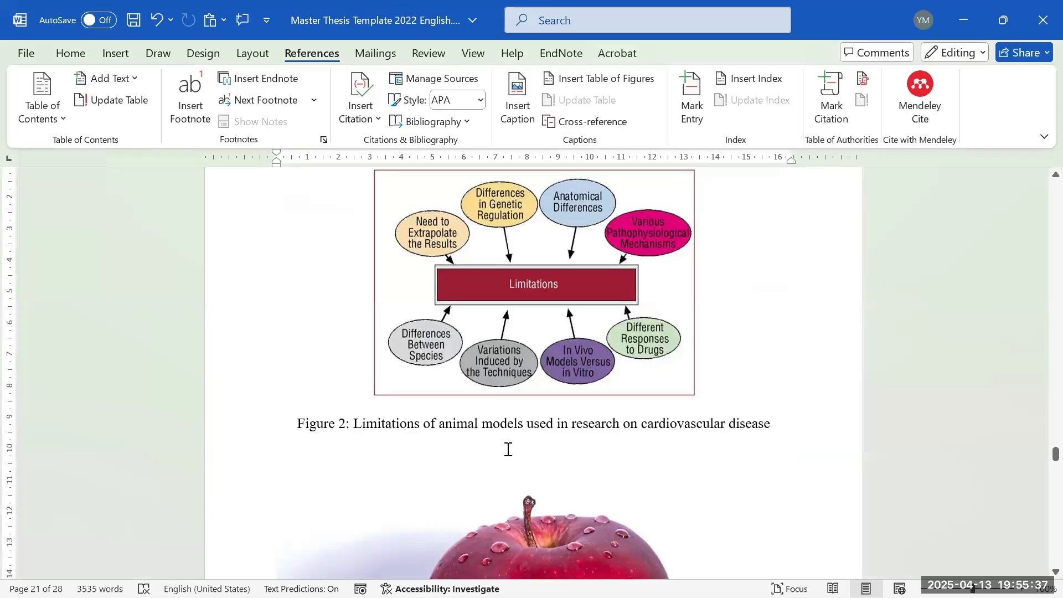
- Select the apple picture and insert a 'Figure 3' caption below it, keeping the Figure label
drag(307, 430, 421, 429)
scroll(523, 425, down, 5)
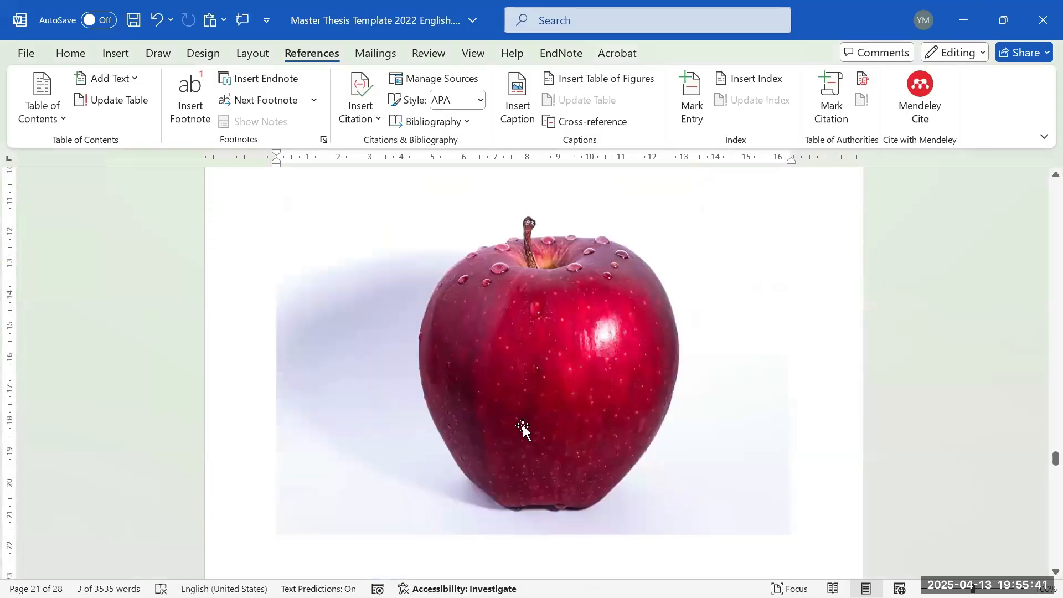
click(530, 427)
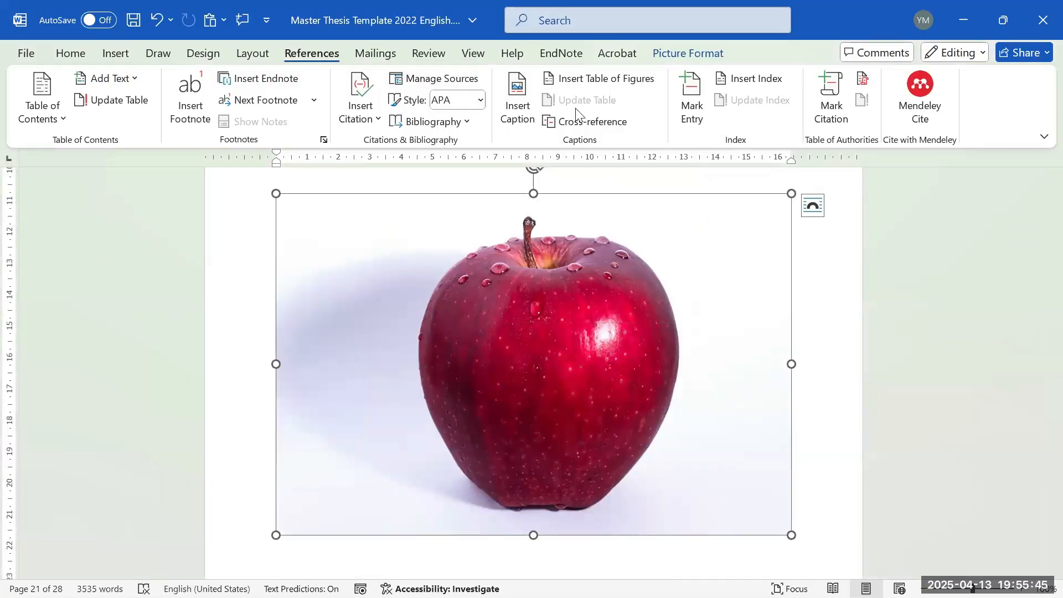
click(517, 107)
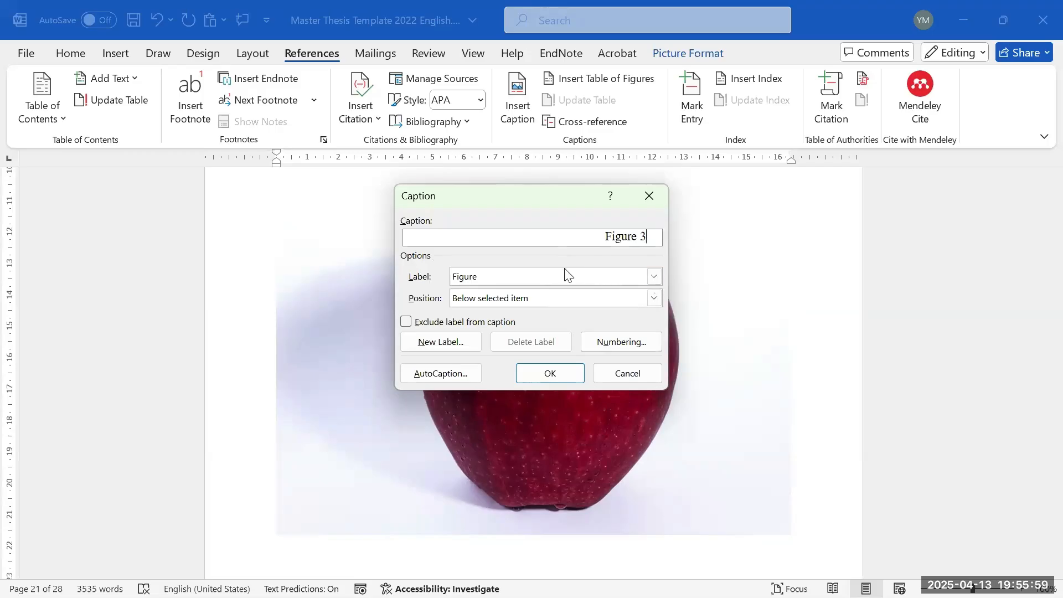
click(530, 272)
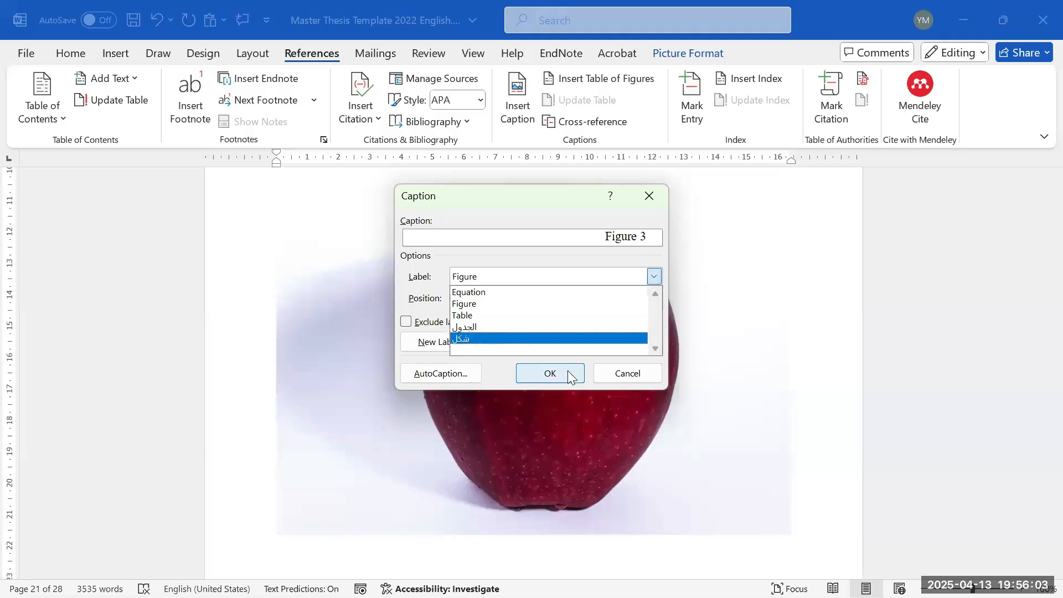
click(477, 302)
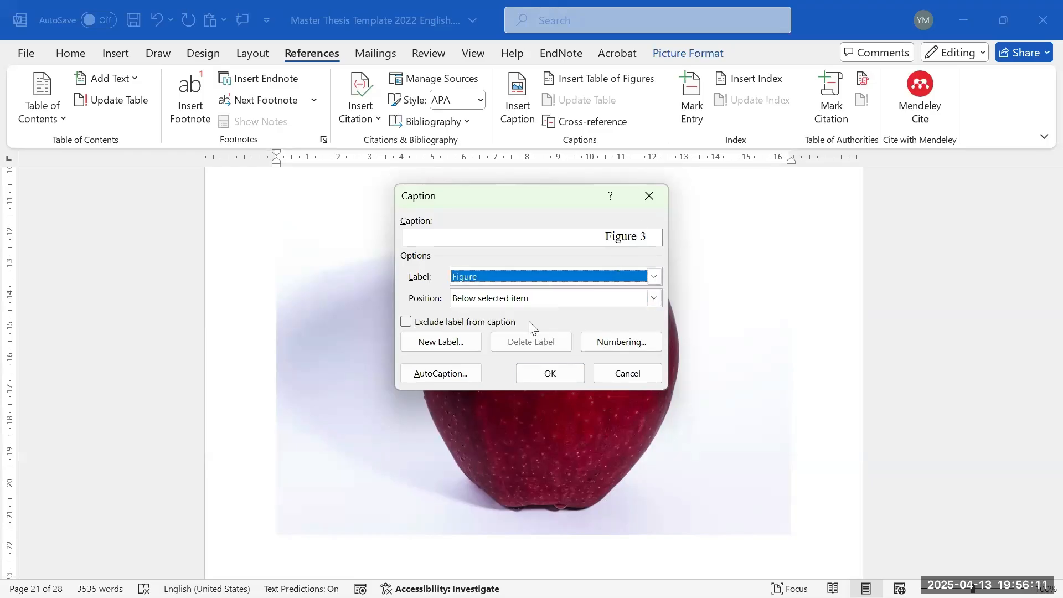
click(547, 380)
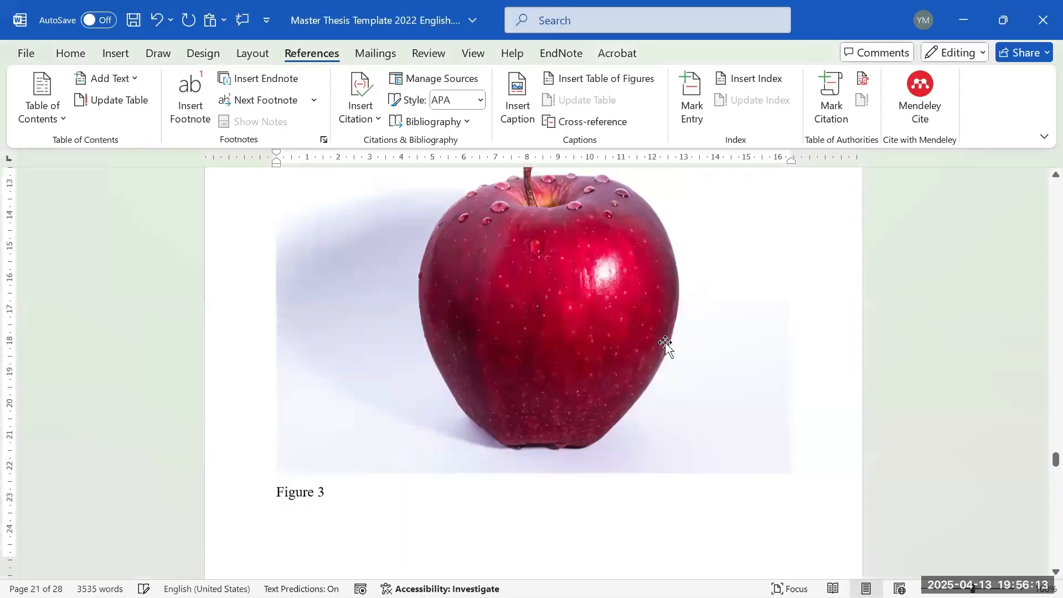
- Paste the copied Figure 2 caption wording after the Figure 3 label and left-align it
scroll(379, 487, up, 3)
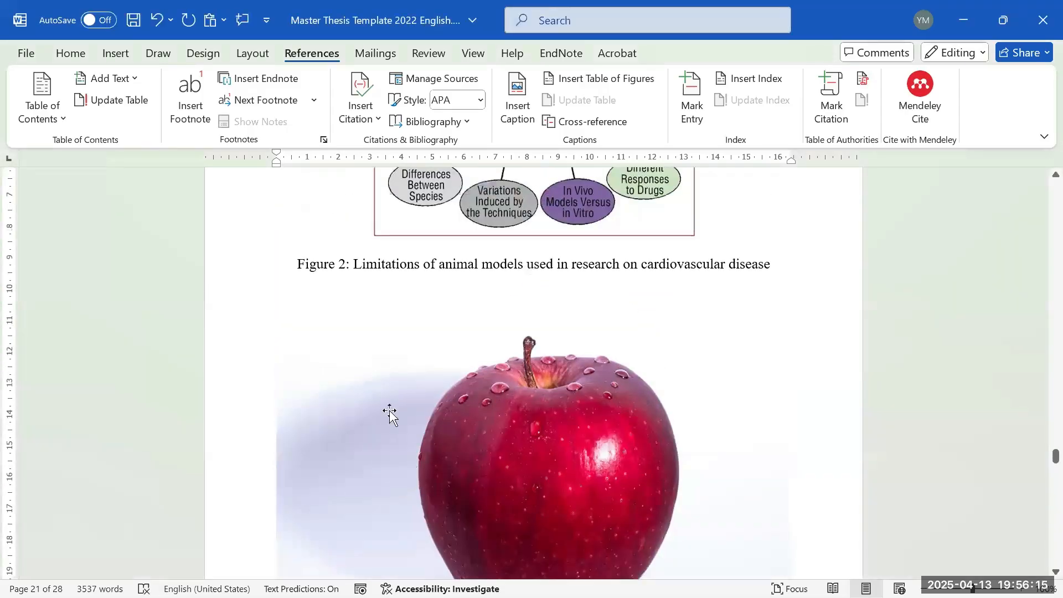
scroll(382, 278, down, 5)
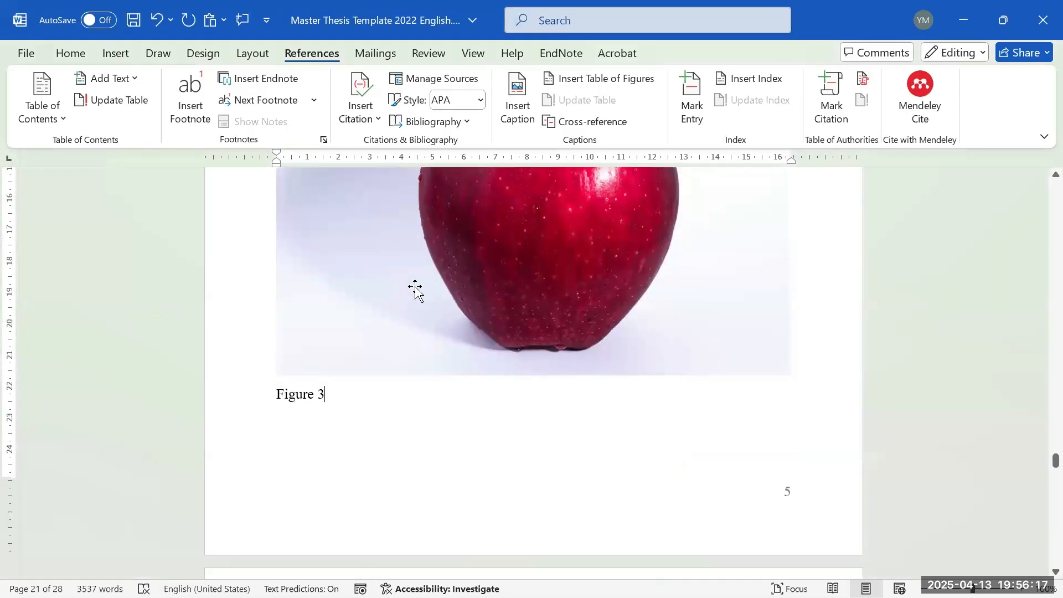
scroll(413, 285, up, 1)
scroll(443, 52, up, 1)
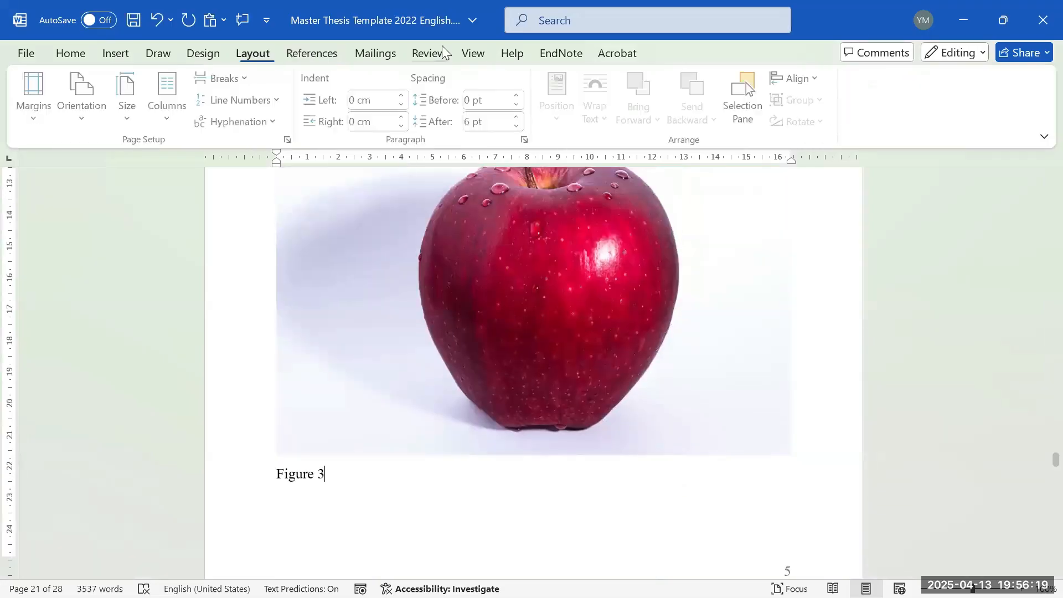
scroll(548, 313, up, 4)
drag(775, 269, 354, 282)
key(ctrl+c)
scroll(392, 402, down, 5)
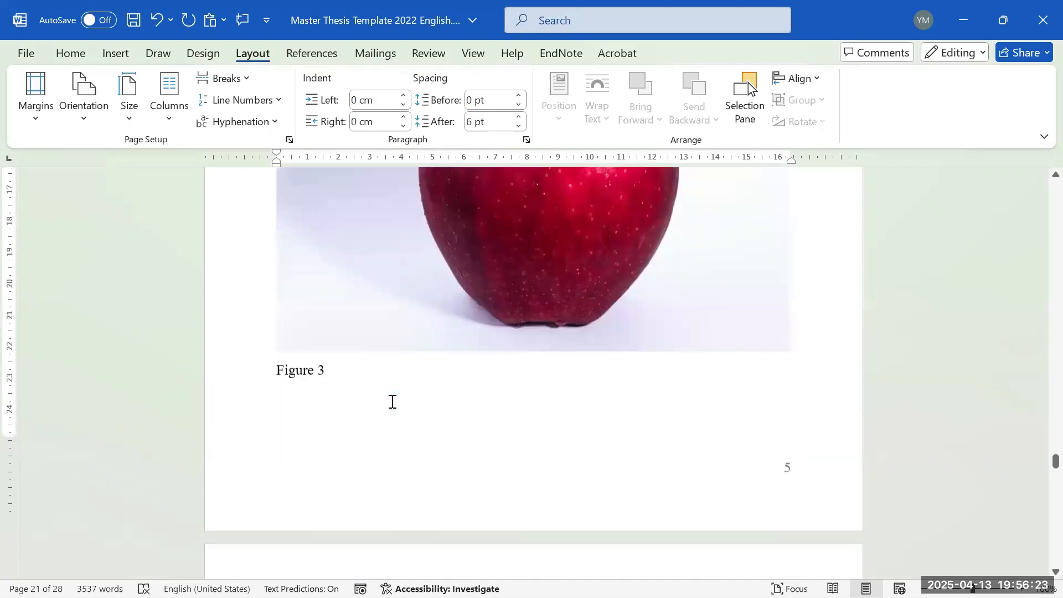
click(449, 366)
key(ctrl+v)
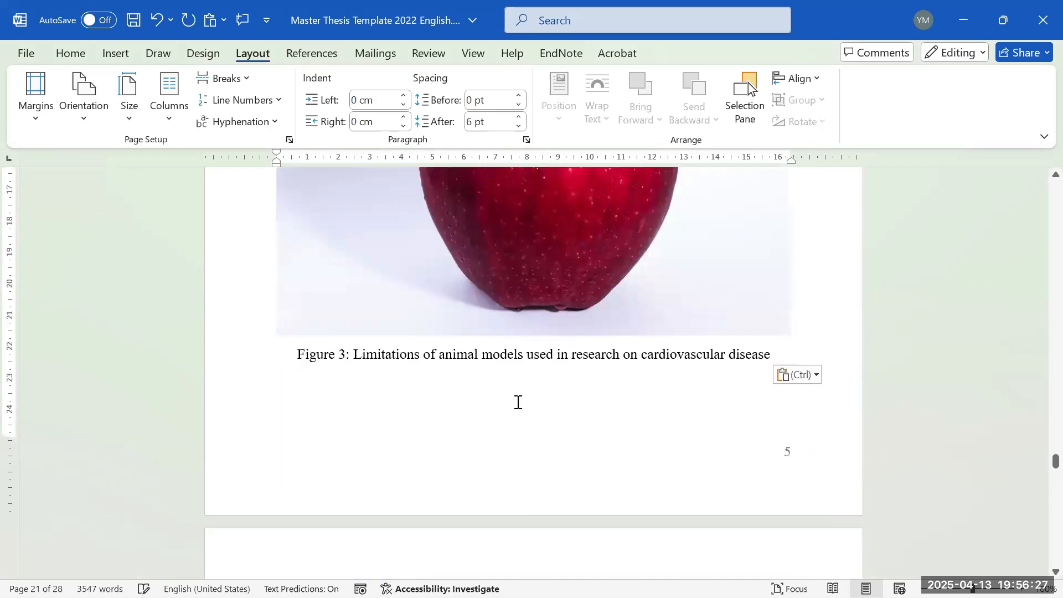
key(ctrl+l)
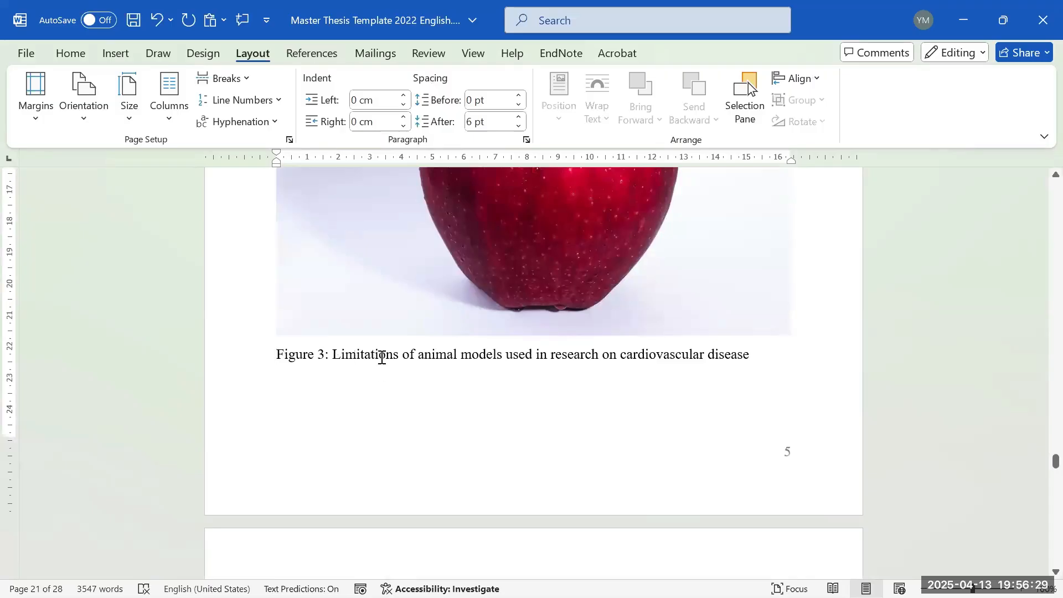
- Replace the pasted description with placeholder gibberish text and center the caption
drag(419, 357, 750, 360)
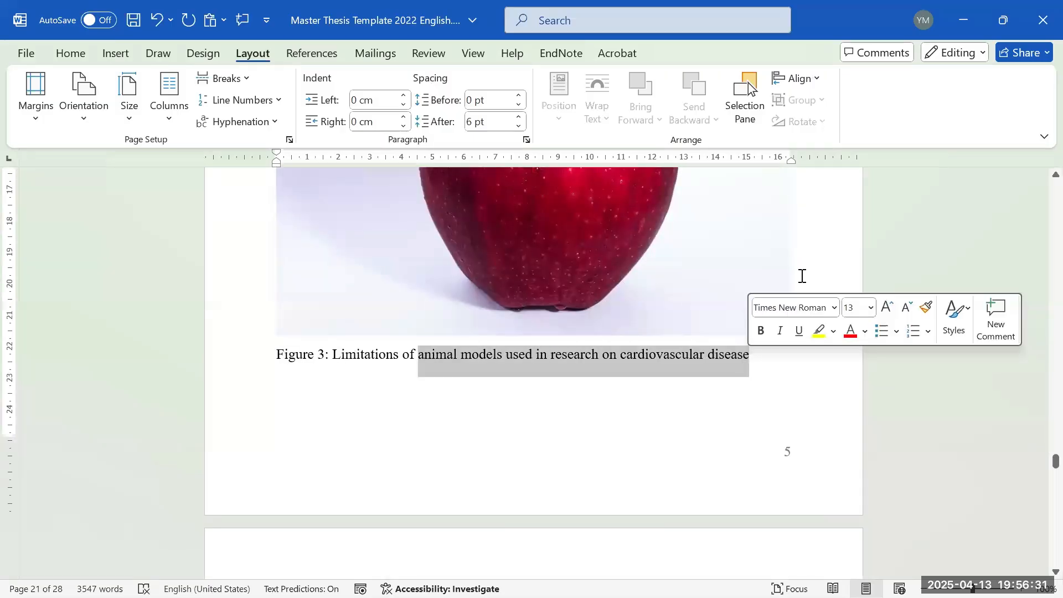
key(BackSpace)
key(BackSpace)
key(BackSpace)
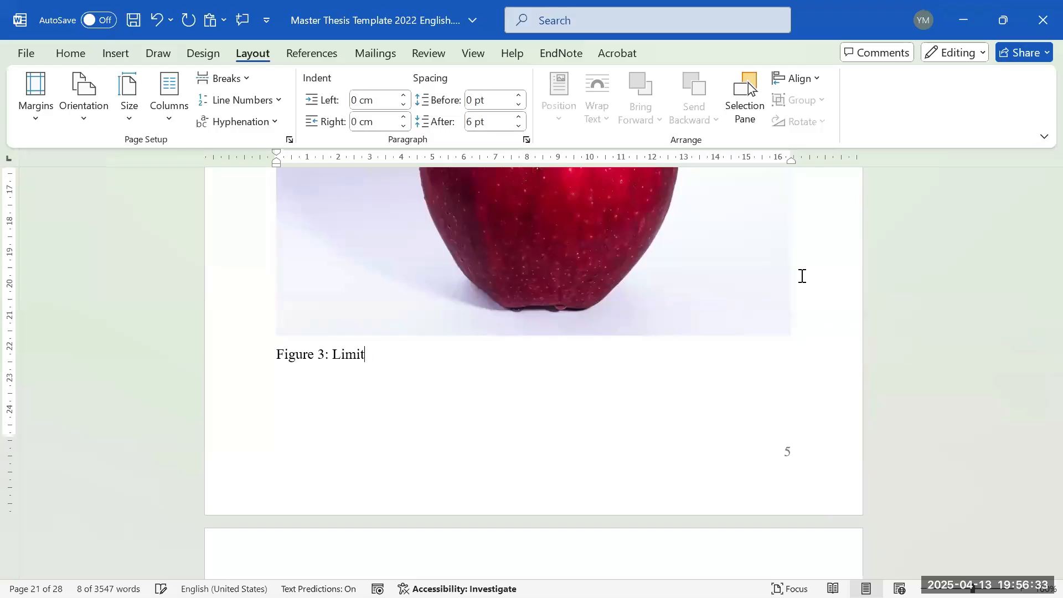
key(BackSpace)
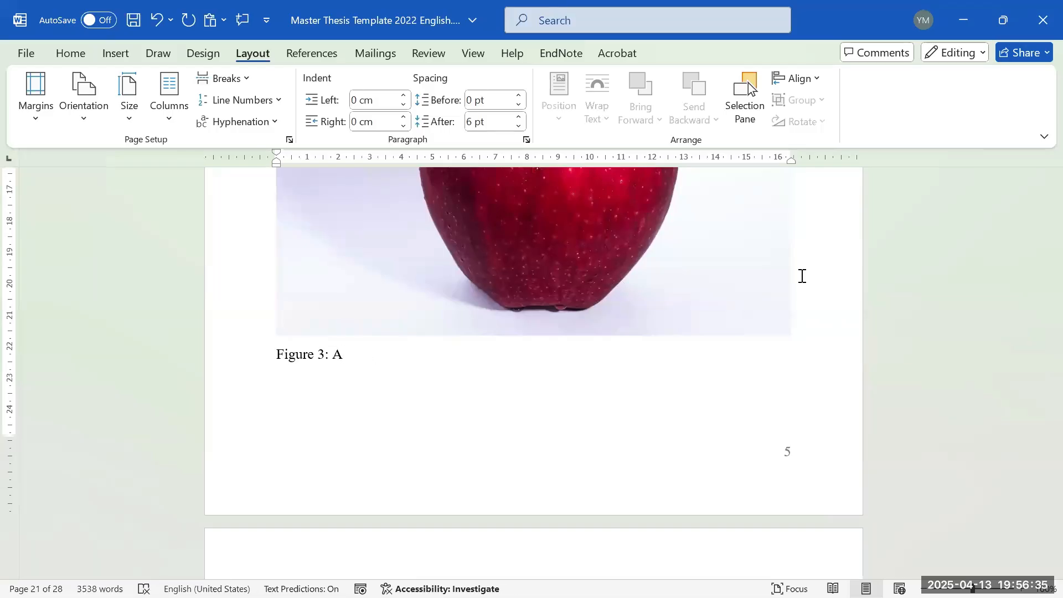
text(Aaaaa)
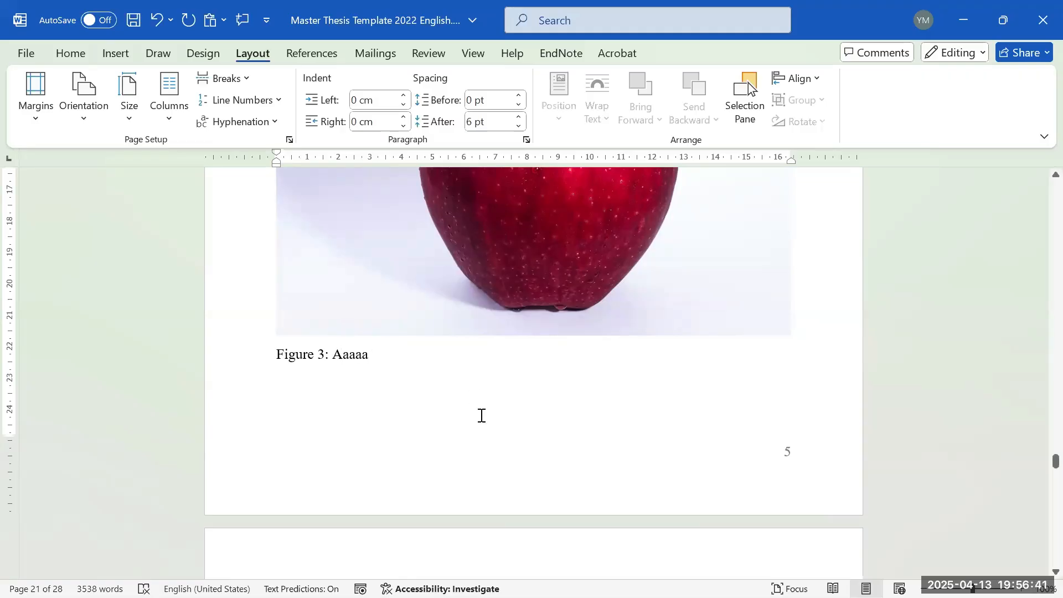
click(71, 52)
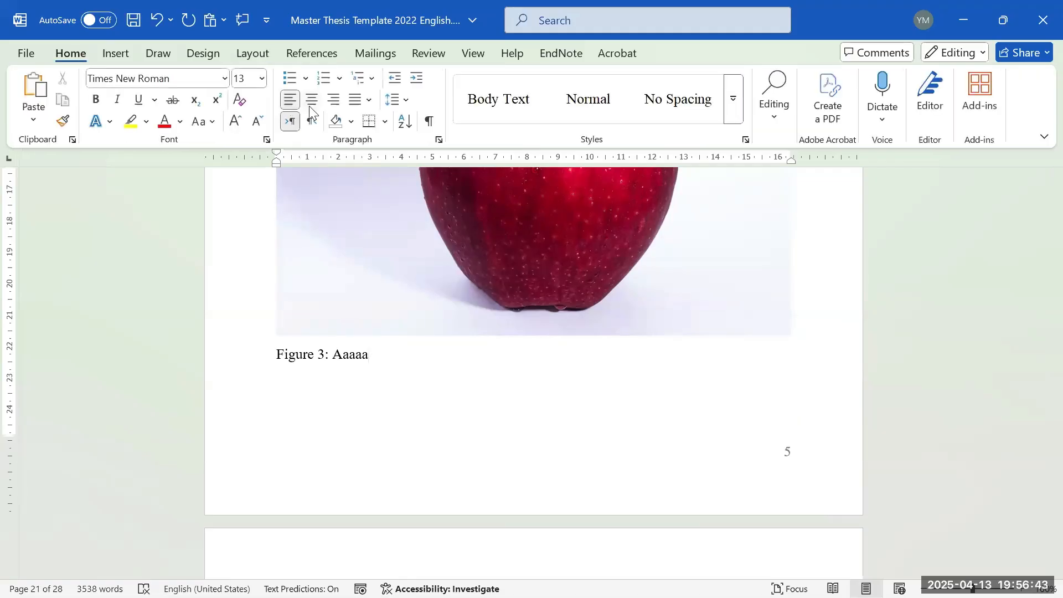
click(311, 100)
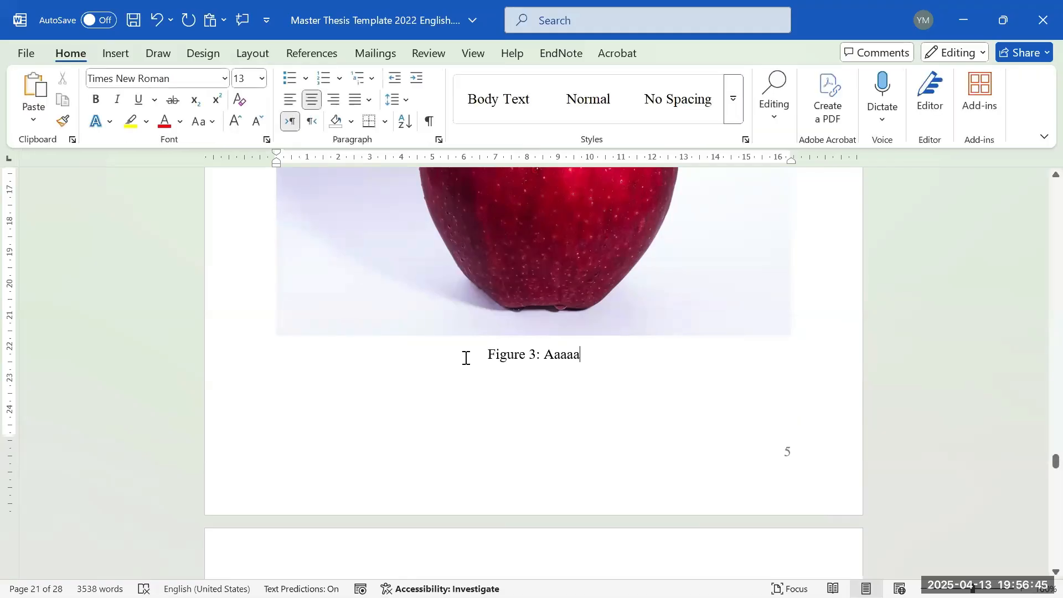
text(flaskflakkflkasflal)
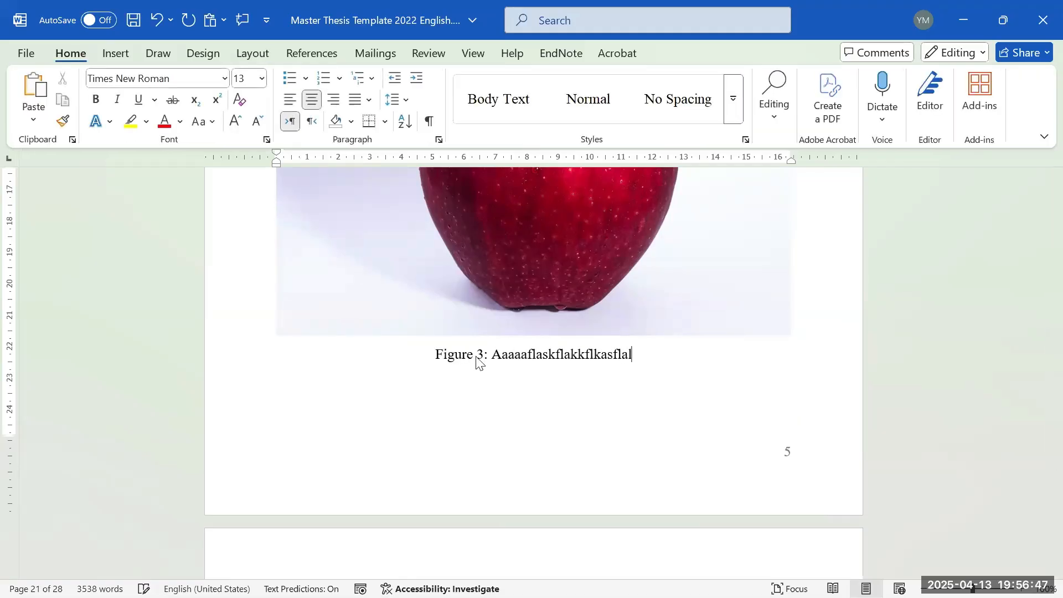
text(fakoafmkcasmkfjalsjlasklask)
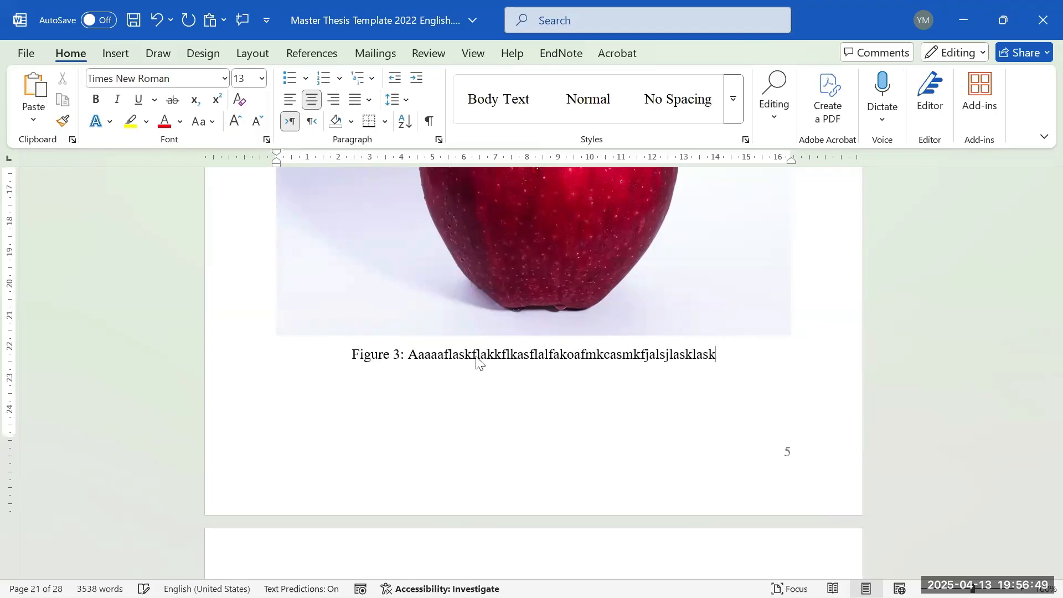
text(osakalskmaskokfcalmckasmcmamca)
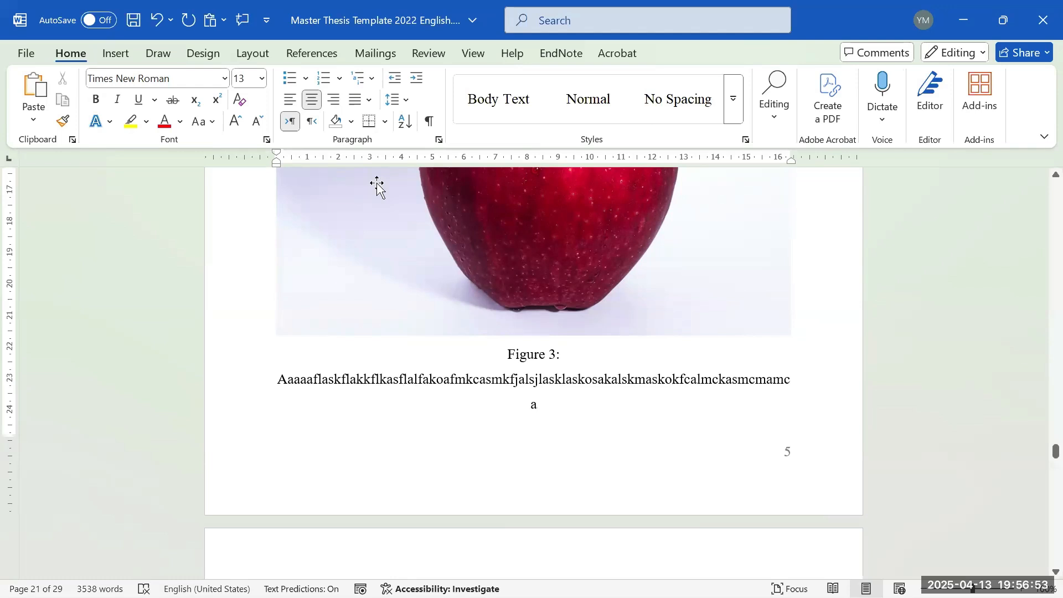
- Left-align the Figure 3 caption and set its line spacing to 1.15
click(296, 95)
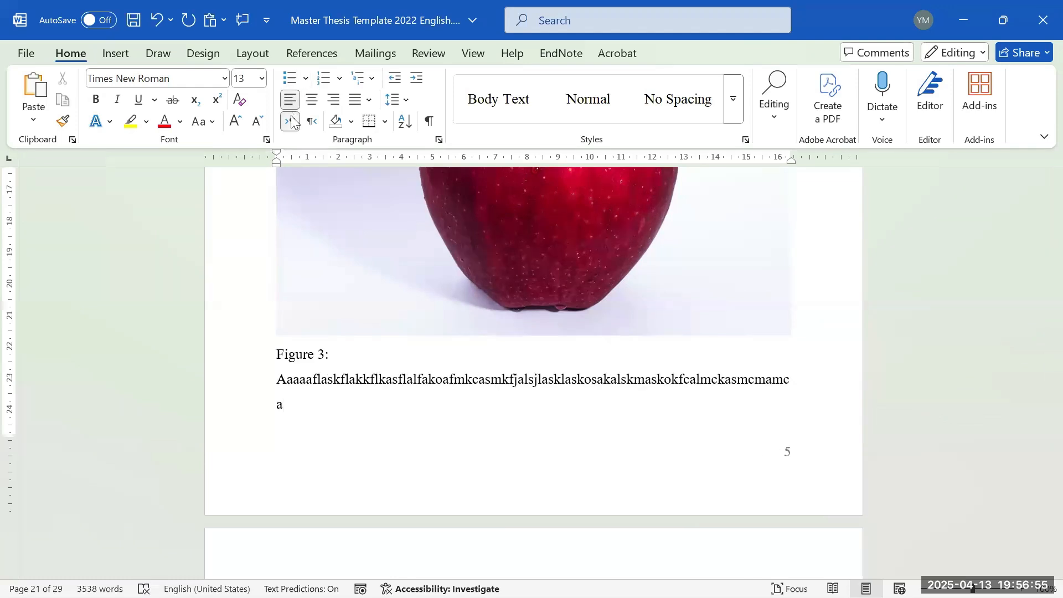
drag(316, 367, 320, 396)
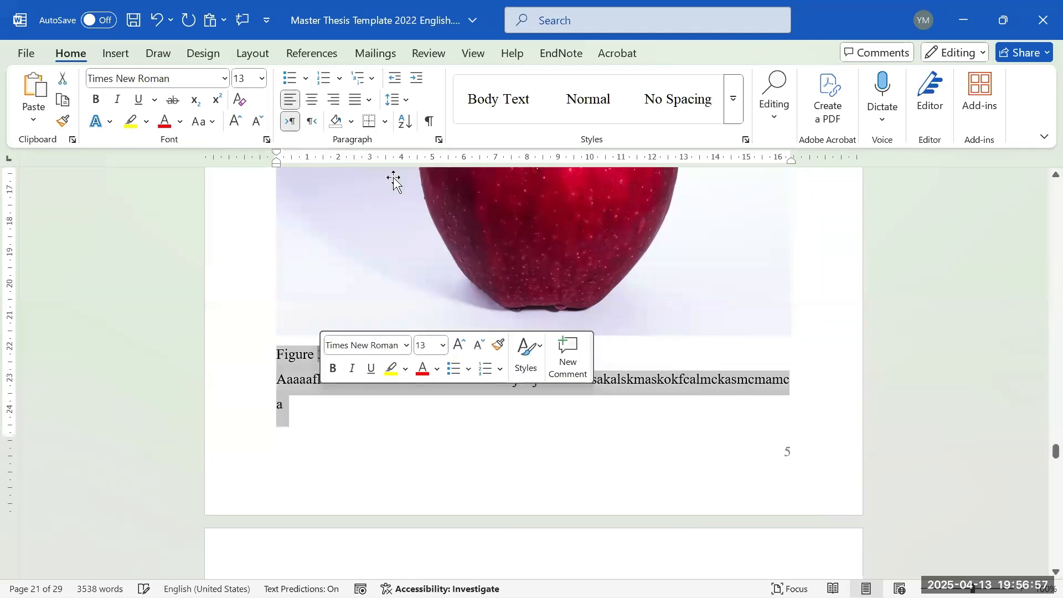
click(393, 100)
click(405, 145)
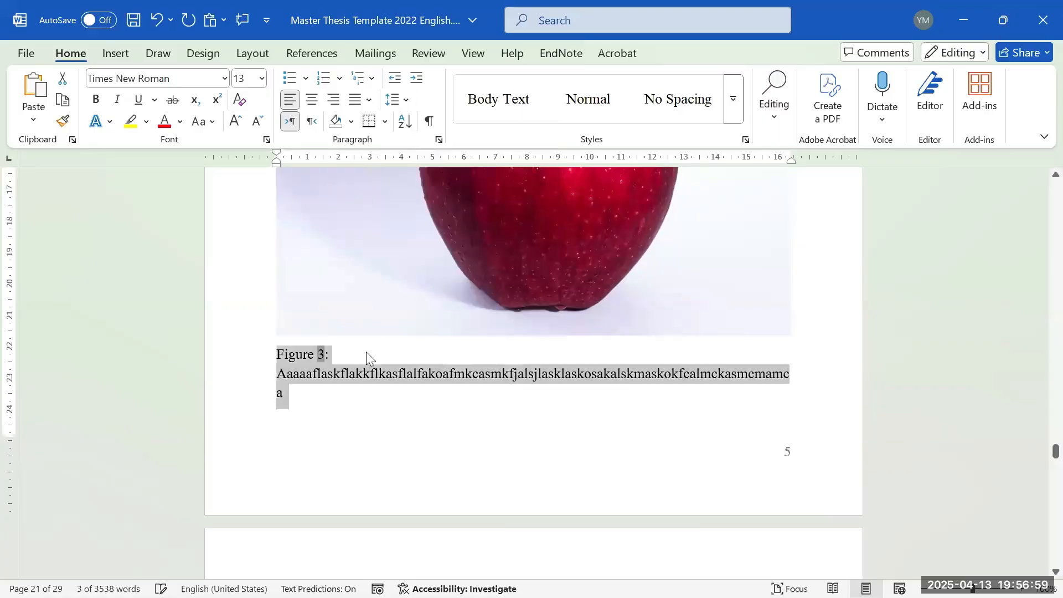
click(409, 95)
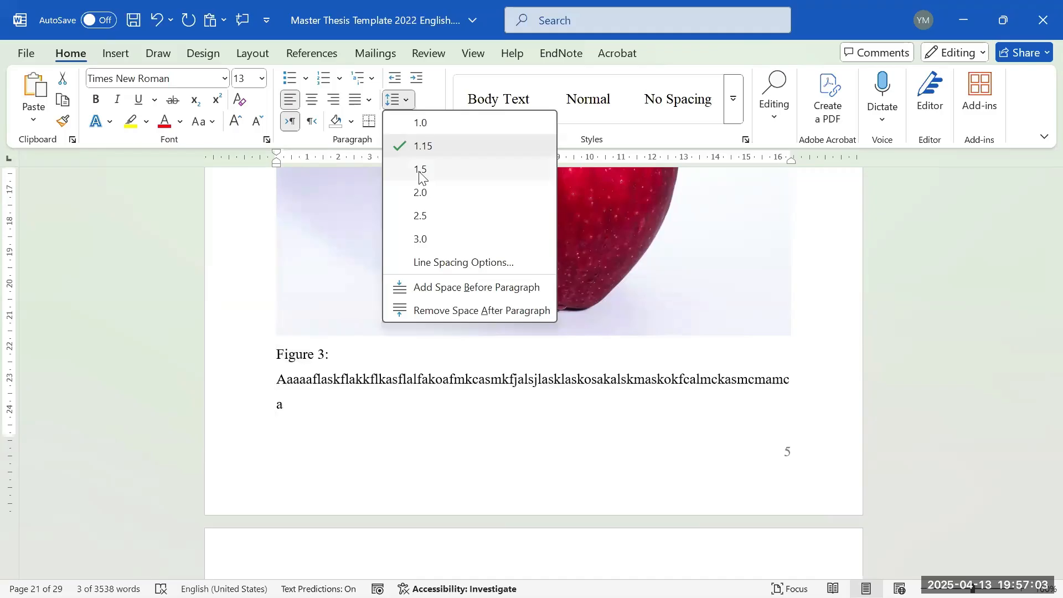
click(365, 375)
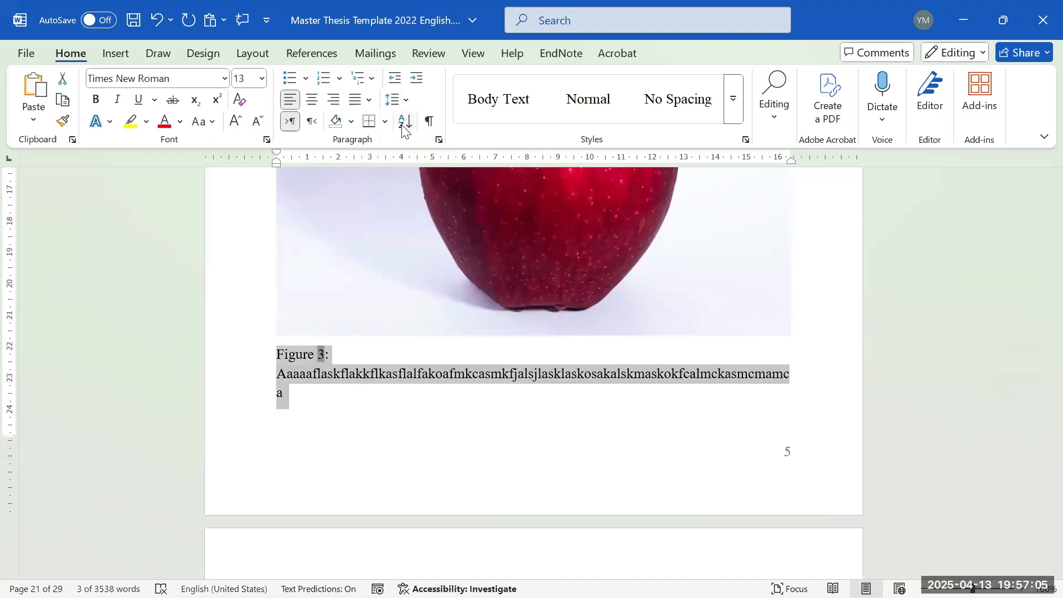
- Break the long placeholder word in the caption into several words with spaces
click(313, 374)
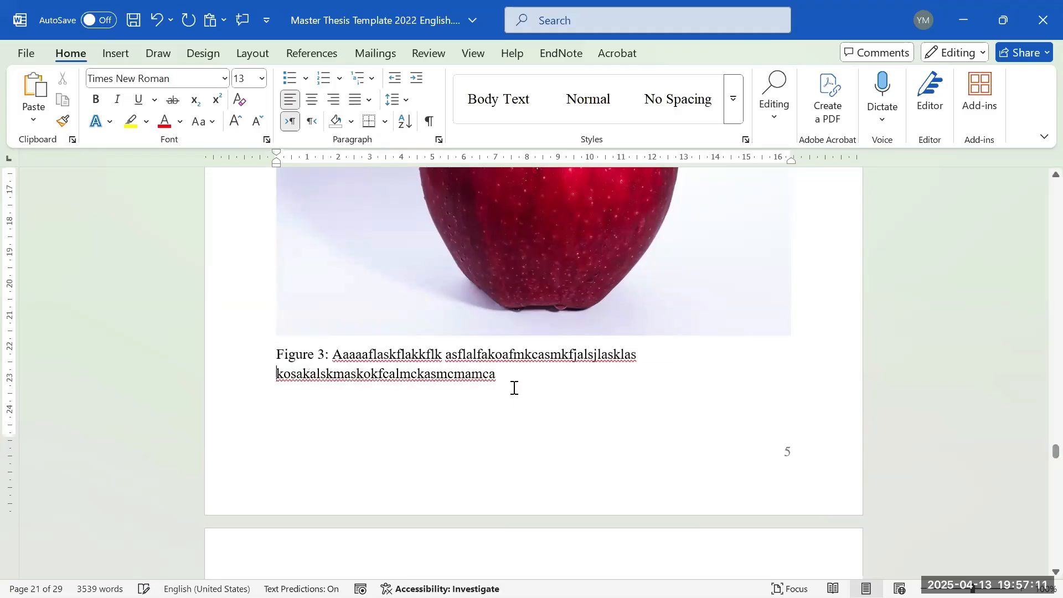
click(447, 387)
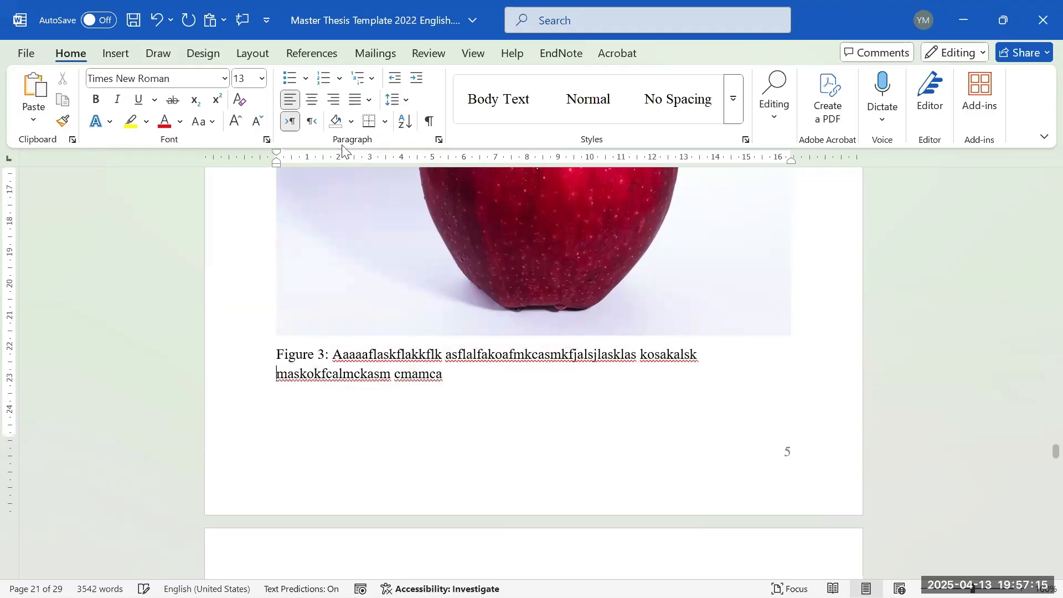
click(368, 100)
click(344, 382)
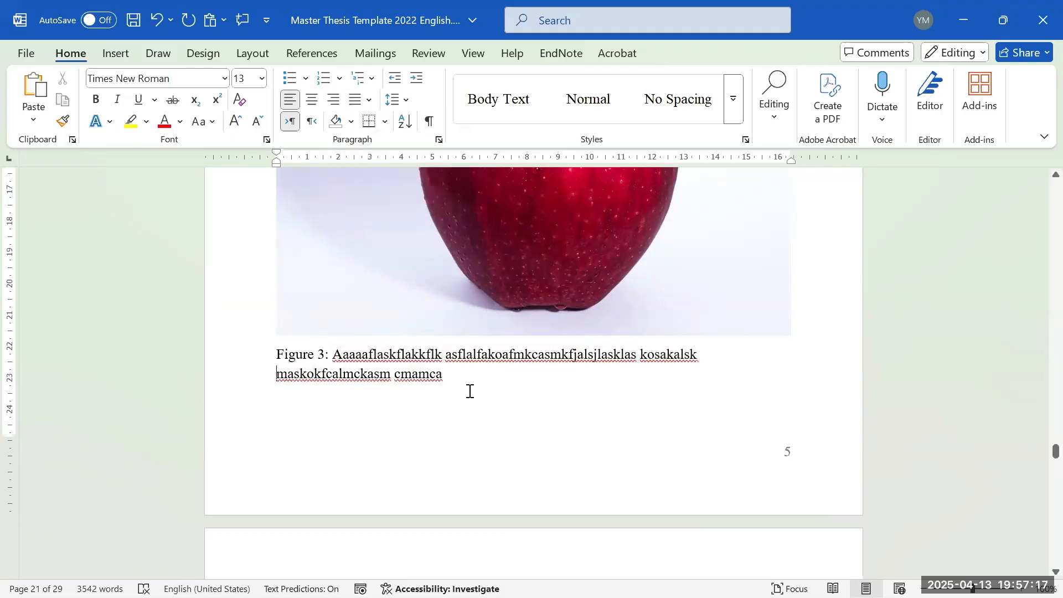
click(322, 378)
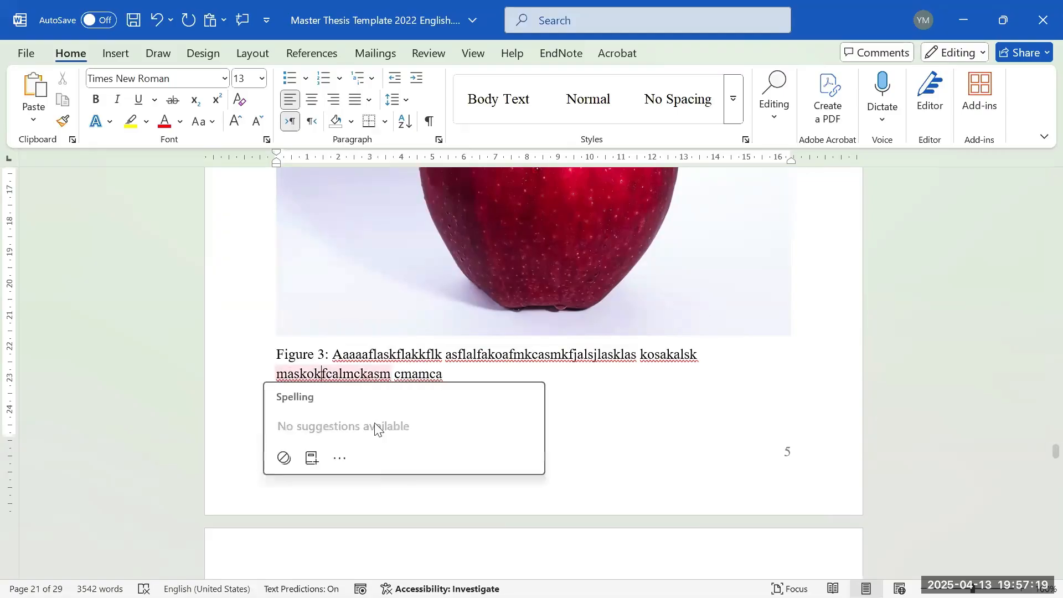
drag(334, 355, 360, 373)
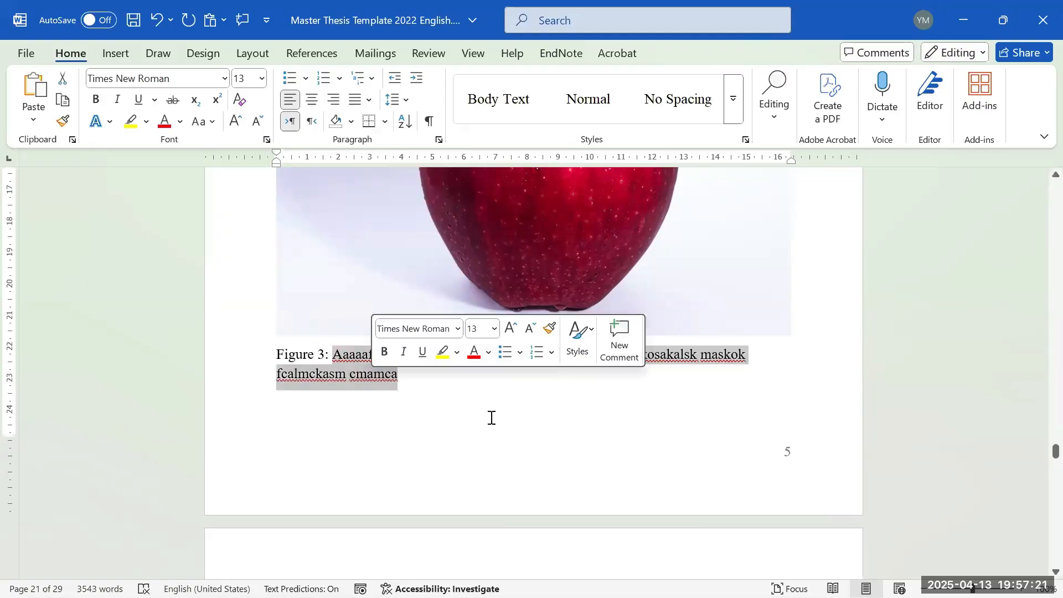
click(486, 422)
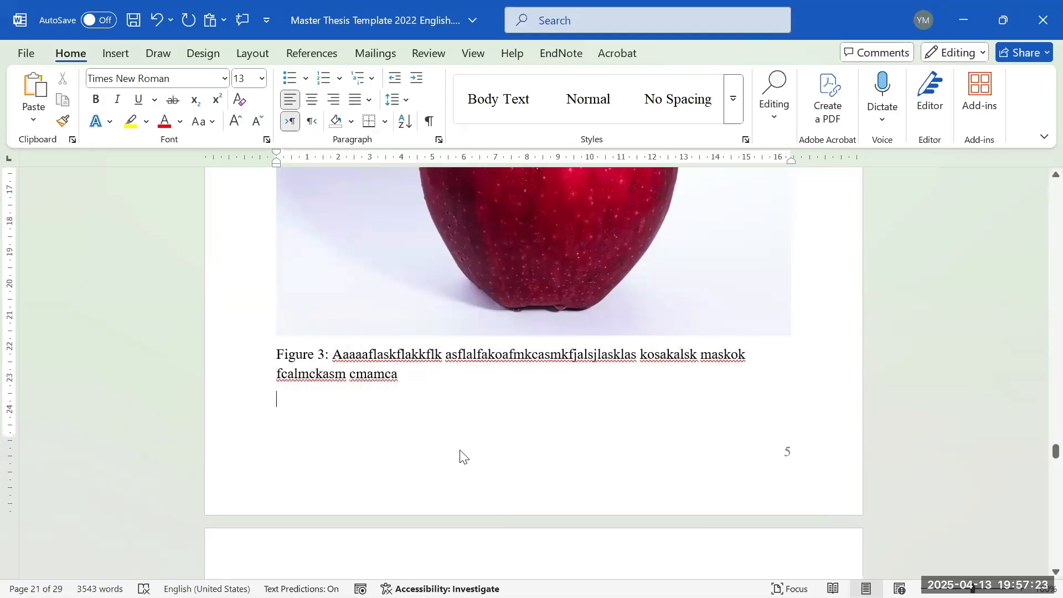
- Update the entire List of Figures table, not just page numbers
scroll(447, 399, up, 15)
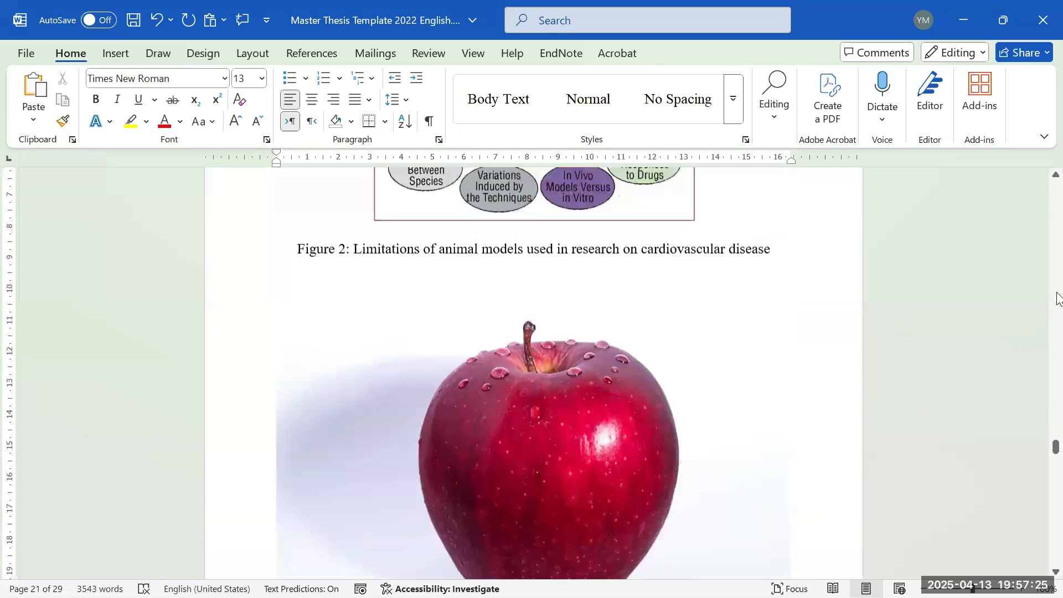
scroll(1061, 288, up, 20)
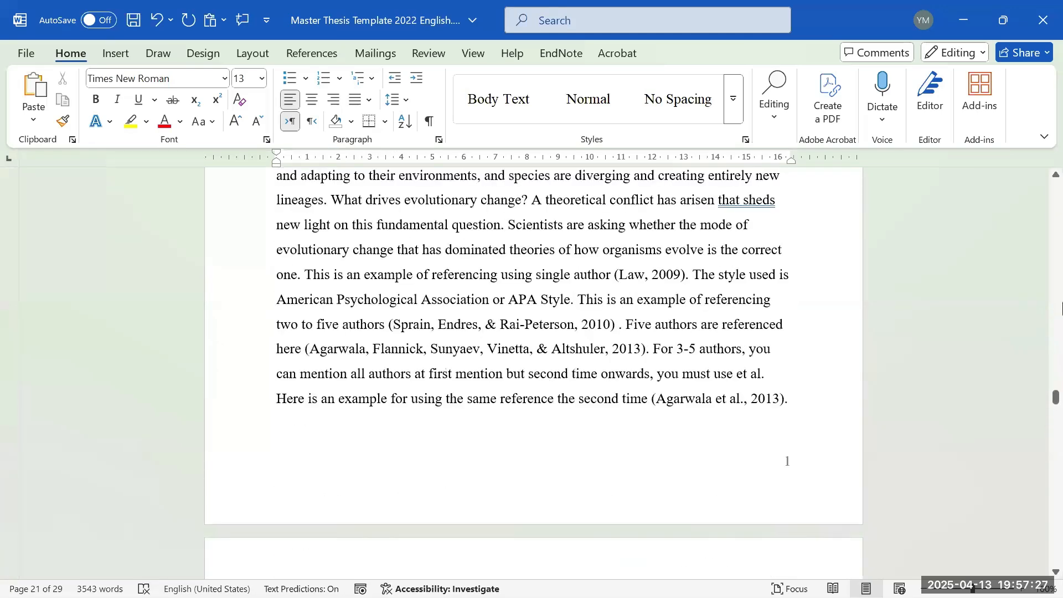
scroll(1061, 308, up, 12)
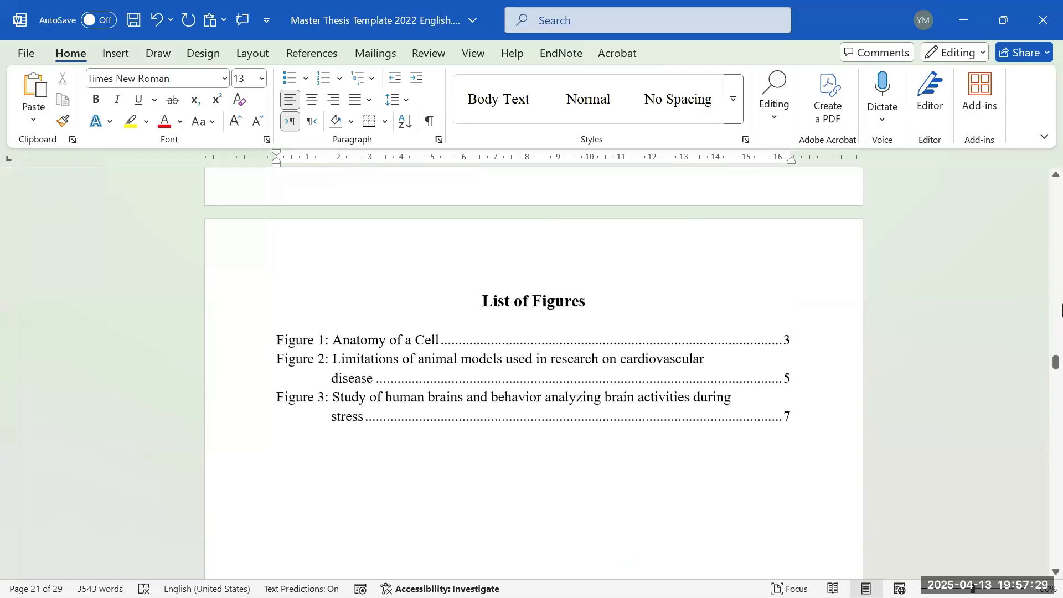
right_click(374, 322)
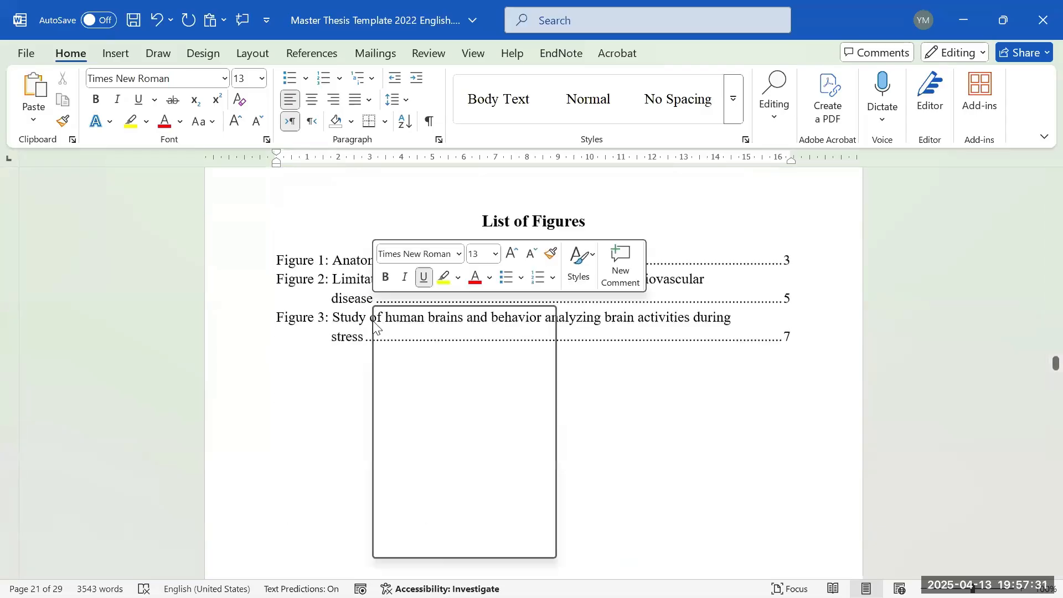
click(371, 372)
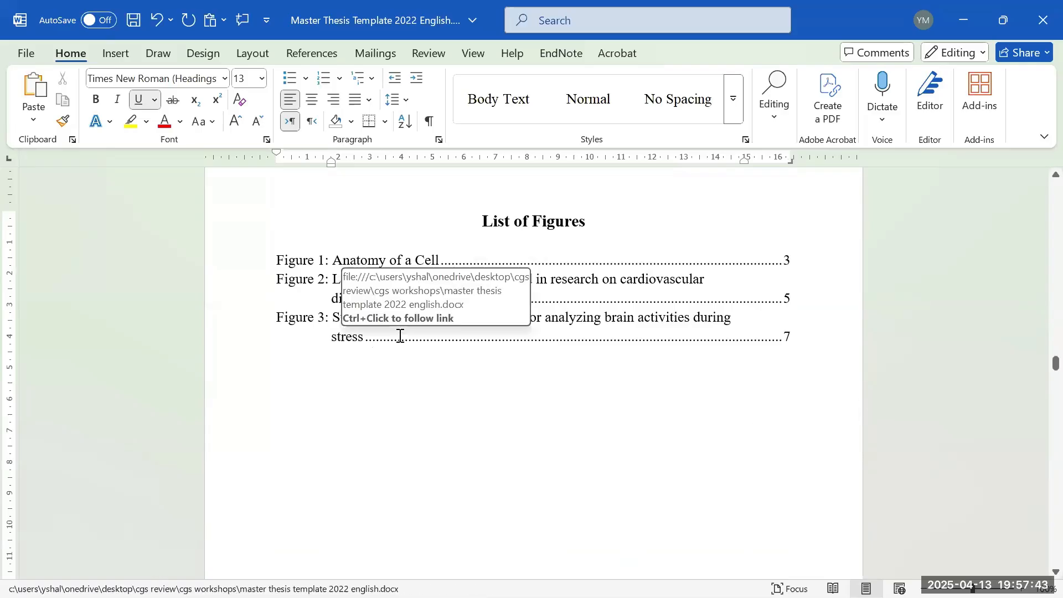
right_click(343, 300)
click(389, 443)
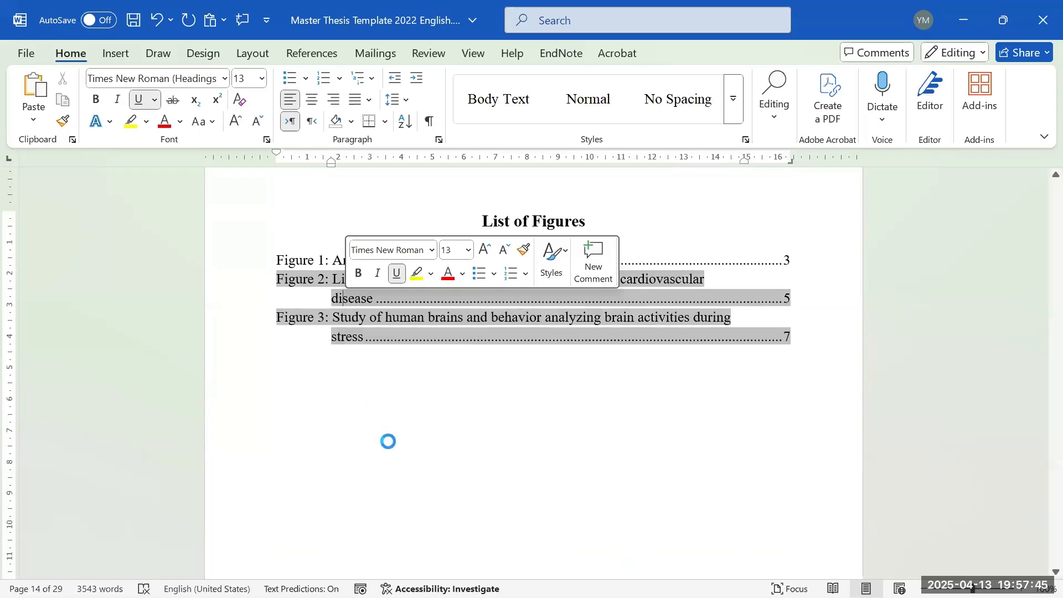
click(518, 314)
click(526, 331)
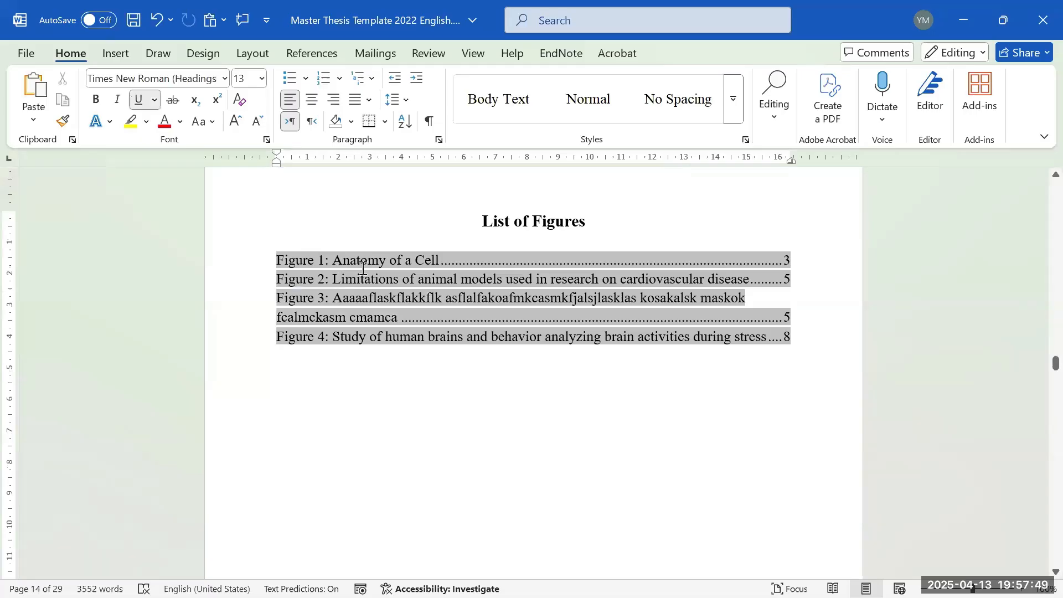
- Check the refreshed Figure 2 to Figure 4 entries and place the caret after Figure 4
drag(327, 277, 332, 336)
click(326, 260)
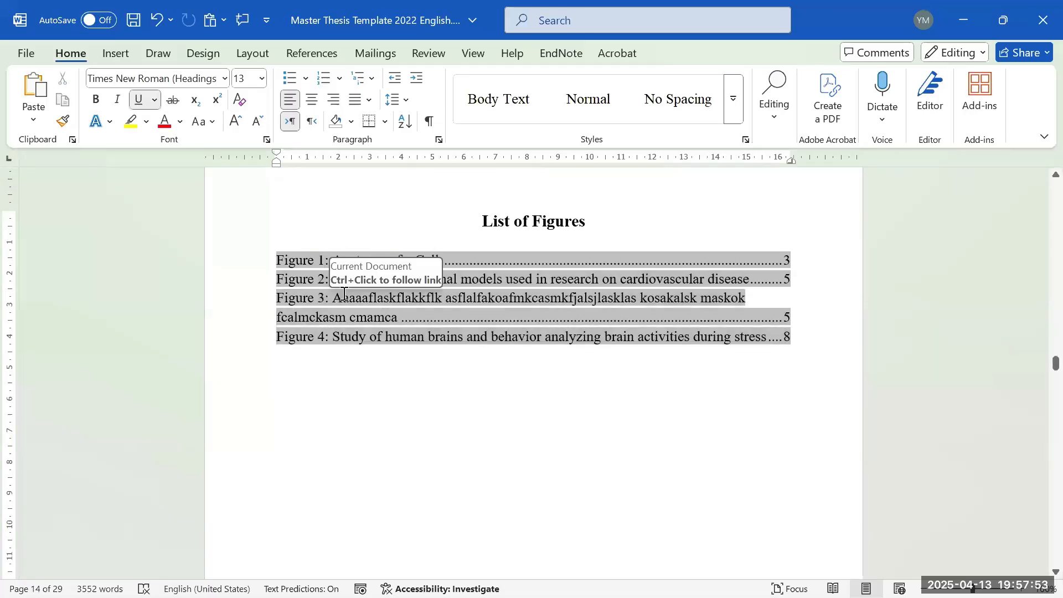
drag(332, 298, 397, 314)
click(377, 336)
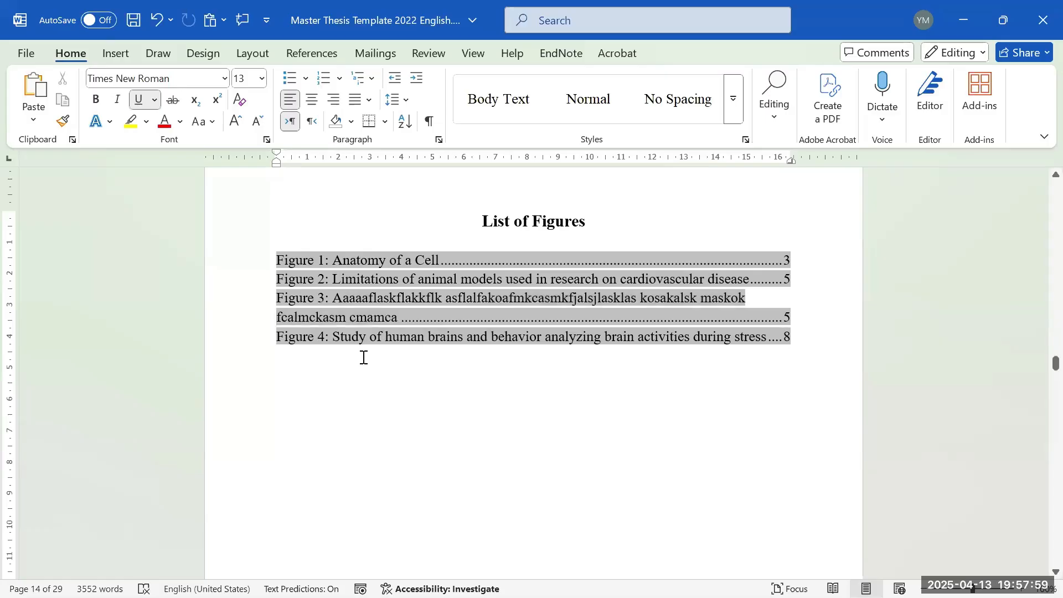
click(325, 337)
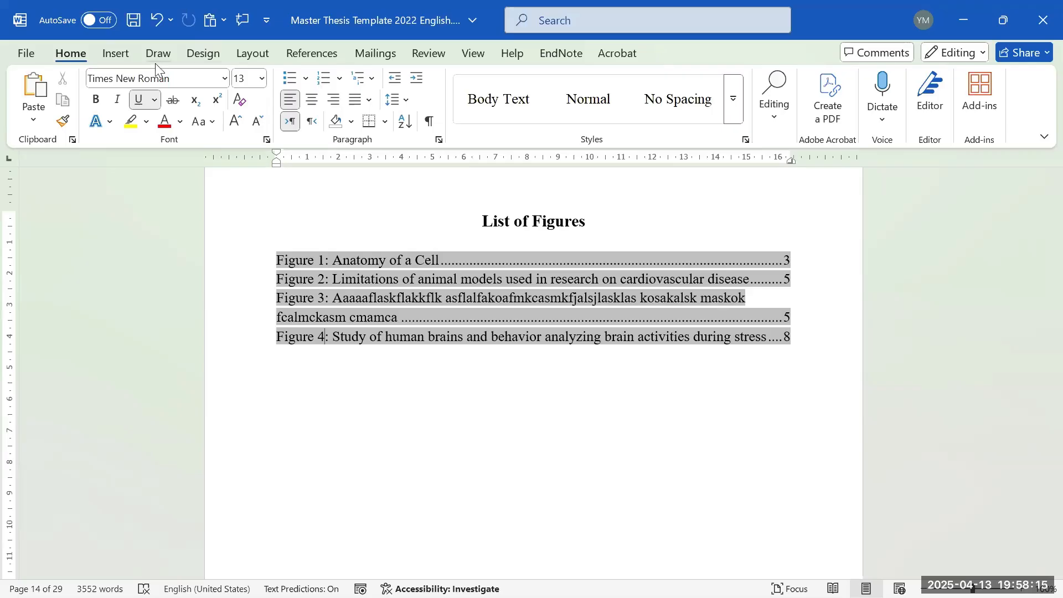
click(115, 54)
- Draw a straight vertical line over the List of Figures entries, extended to 6.91 cm tall
click(192, 114)
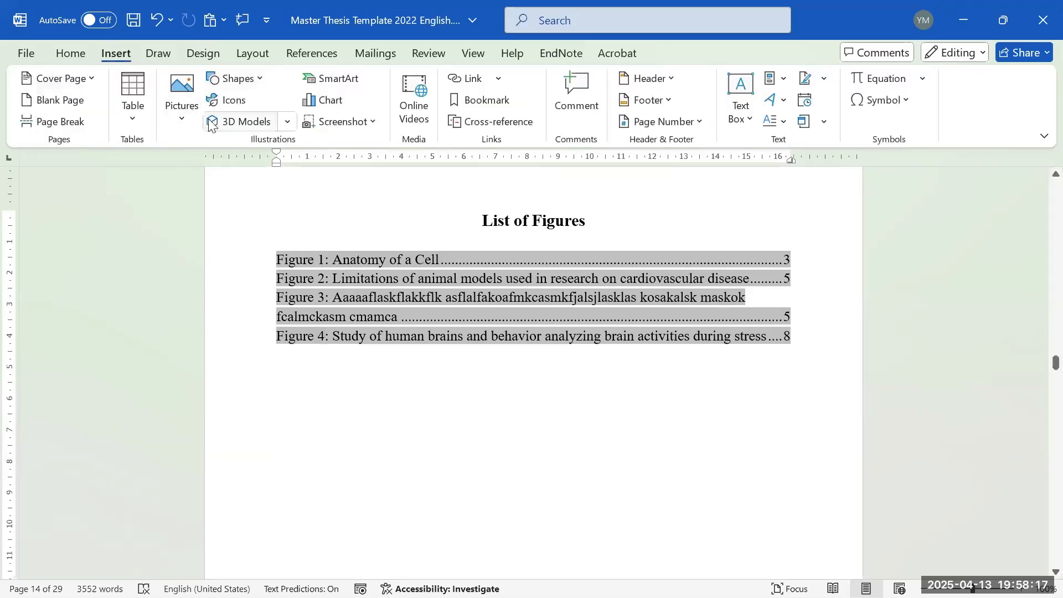
click(247, 84)
click(221, 117)
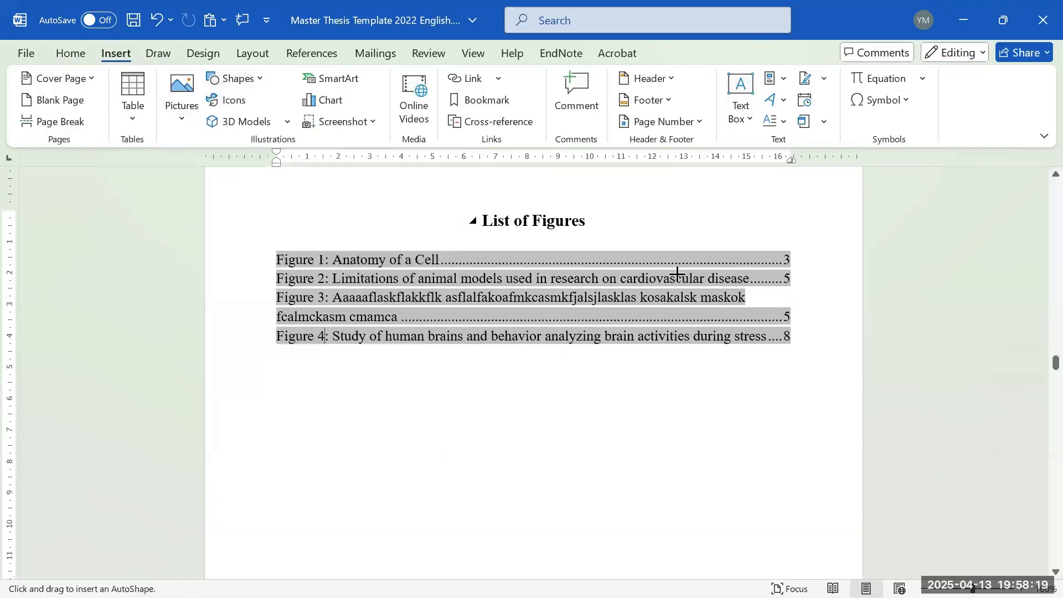
drag(760, 266, 760, 359)
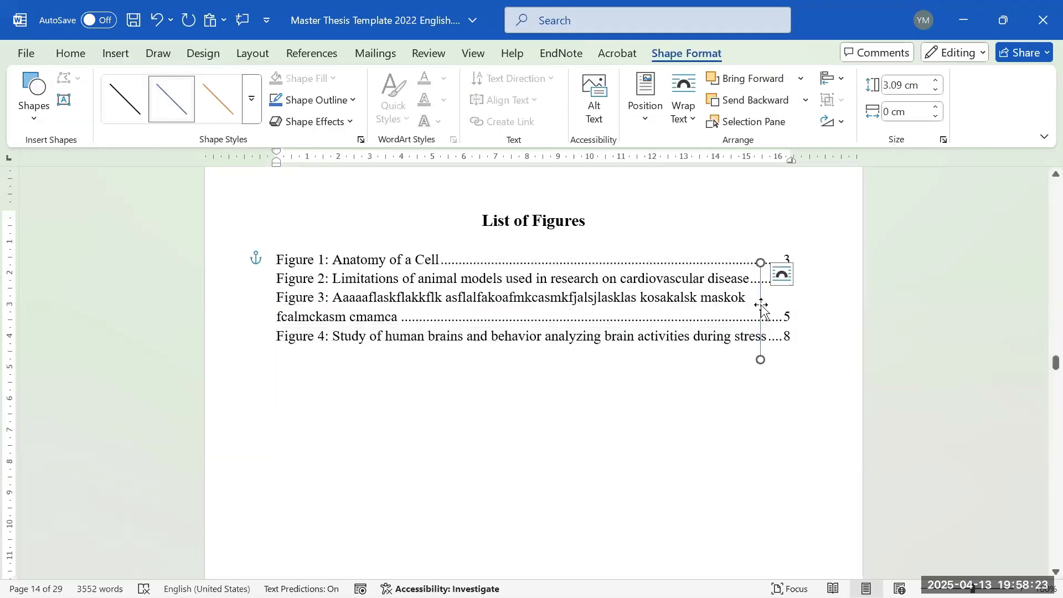
drag(761, 303, 708, 283)
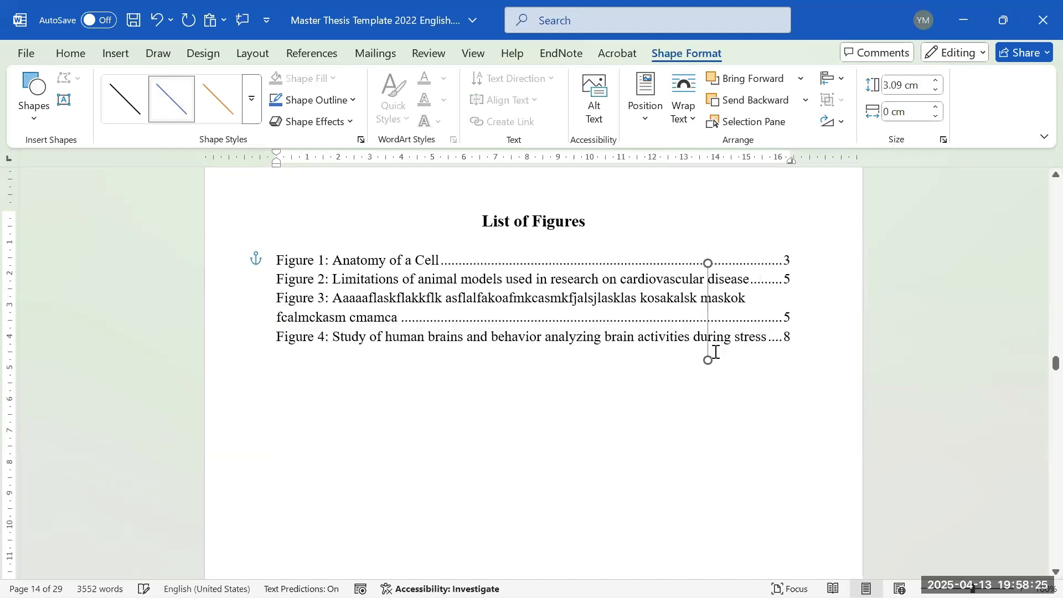
drag(707, 359, 711, 479)
scroll(752, 441, down, 1)
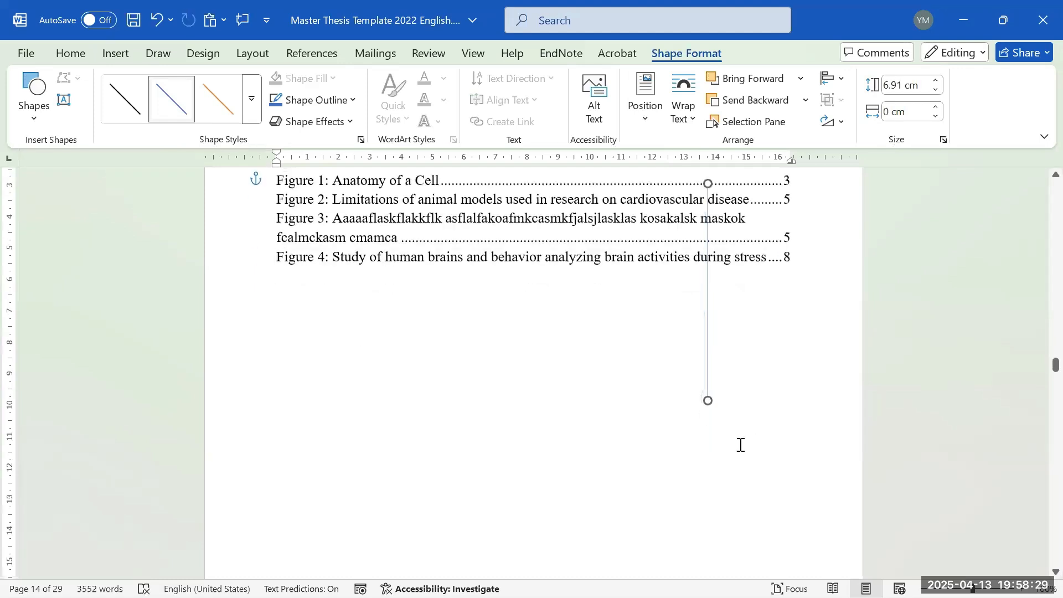
scroll(742, 410, down, 1)
scroll(753, 372, up, 1)
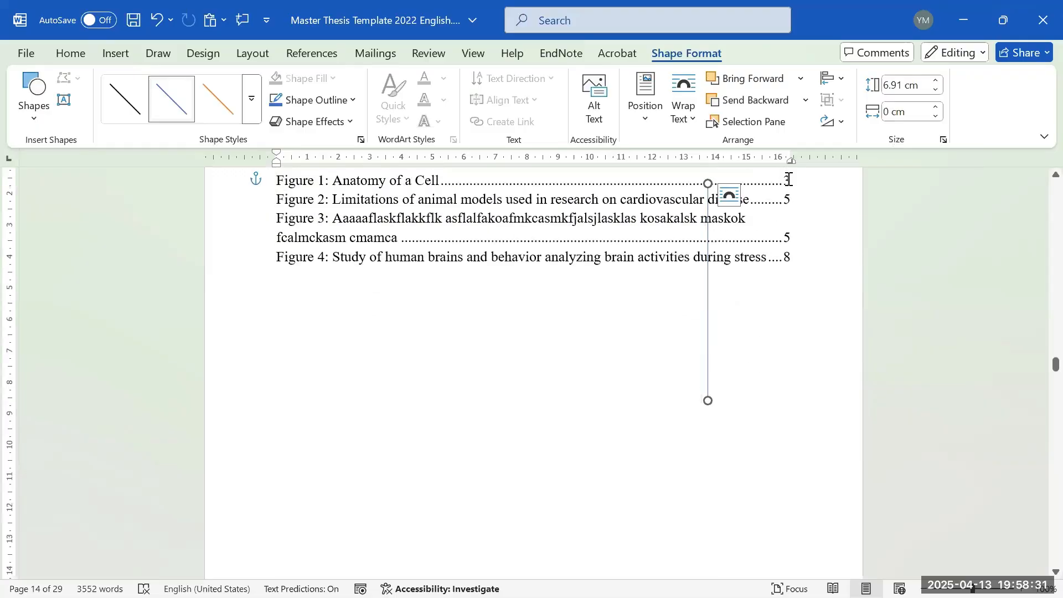
click(688, 200)
click(707, 208)
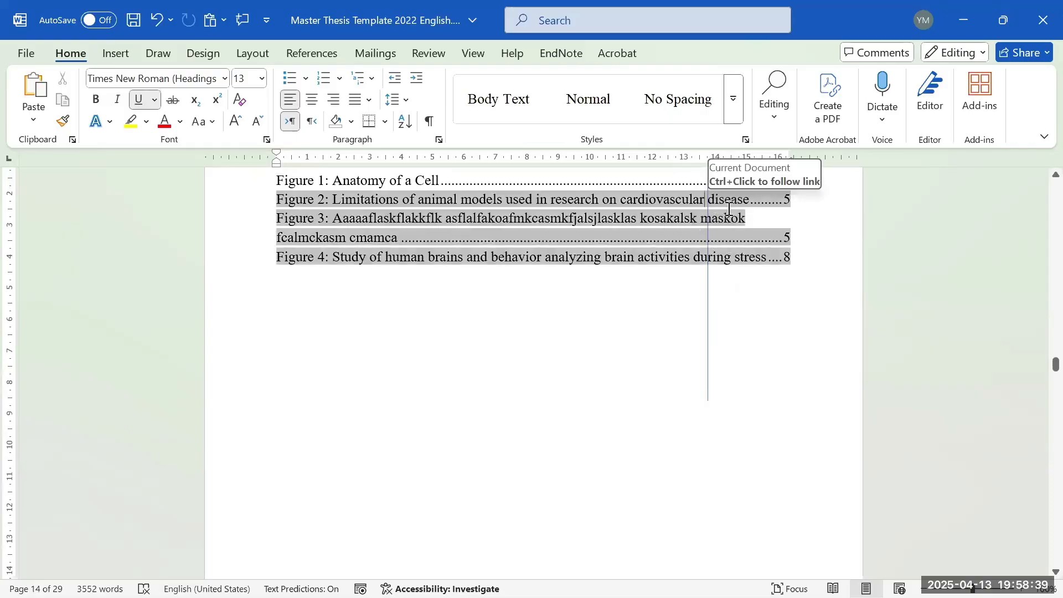
- Select the vertical guide line and check its position against the list entries
scroll(716, 273, down, 2)
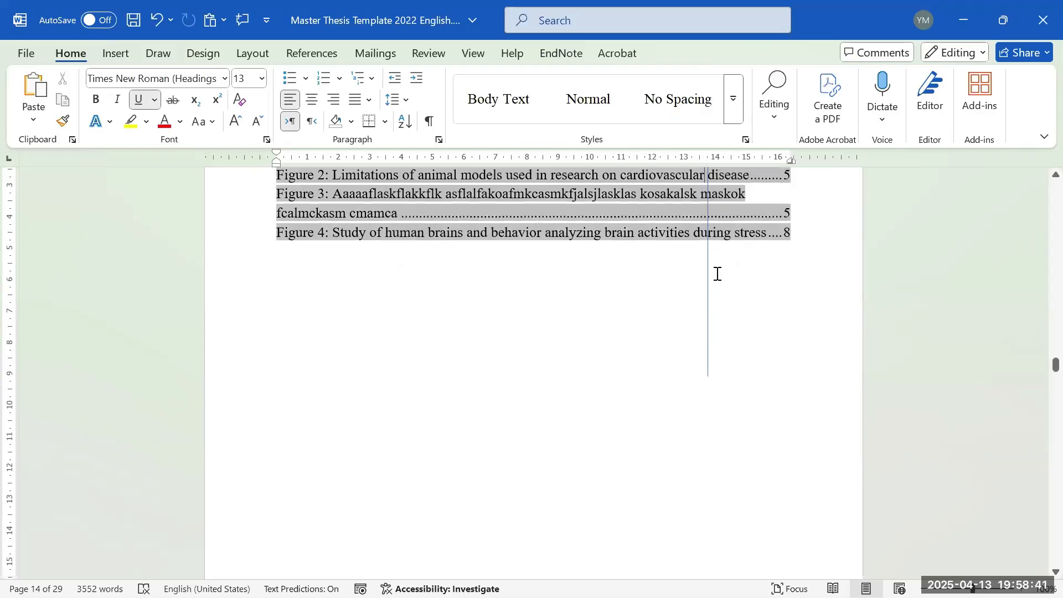
click(708, 308)
scroll(719, 317, up, 1)
scroll(721, 316, down, 1)
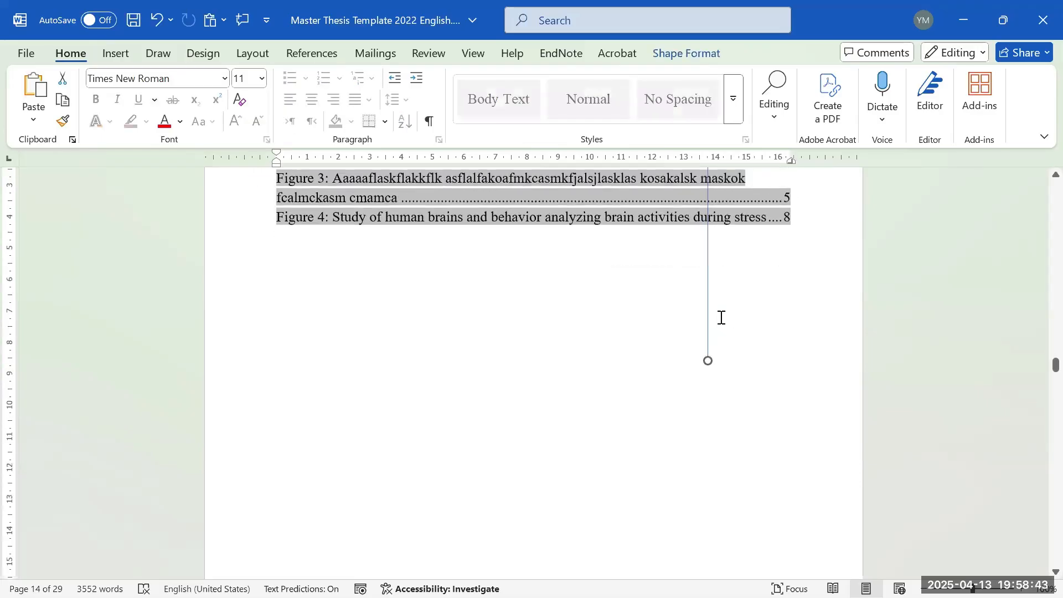
scroll(720, 316, up, 1)
scroll(714, 254, down, 2)
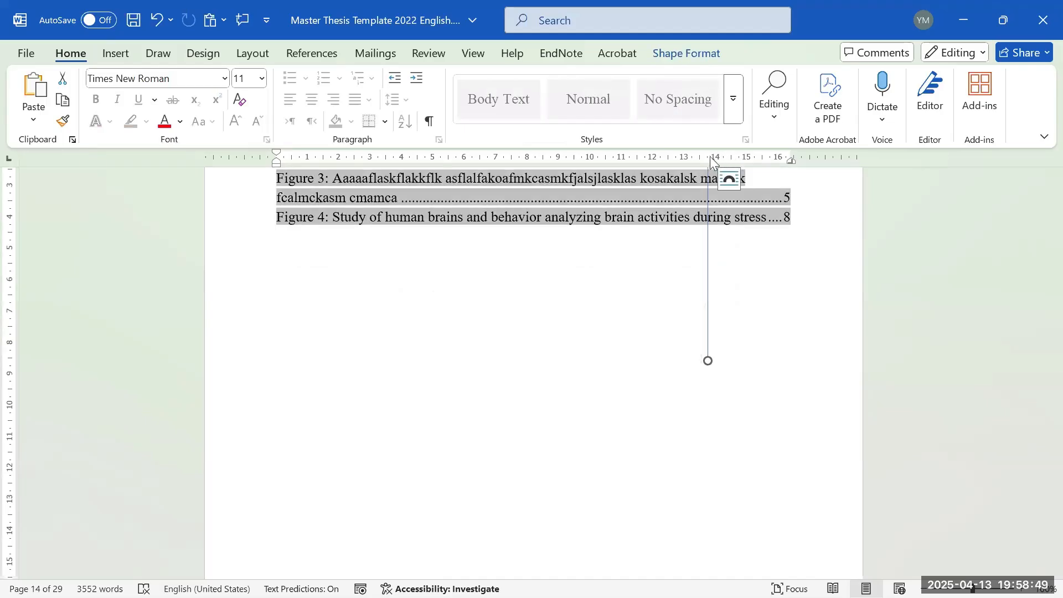
scroll(717, 183, up, 1)
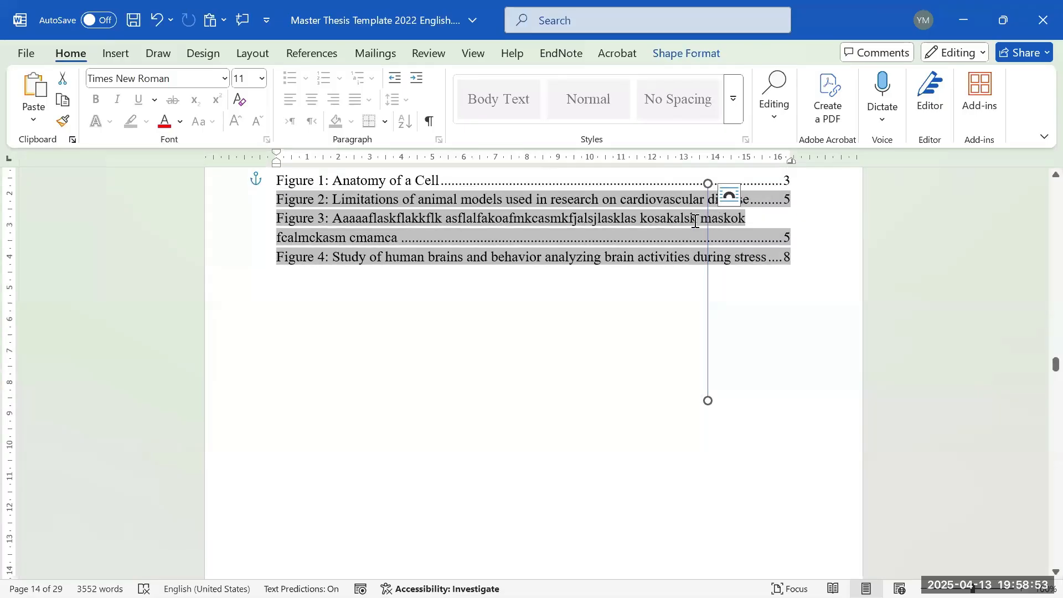
scroll(722, 234, down, 1)
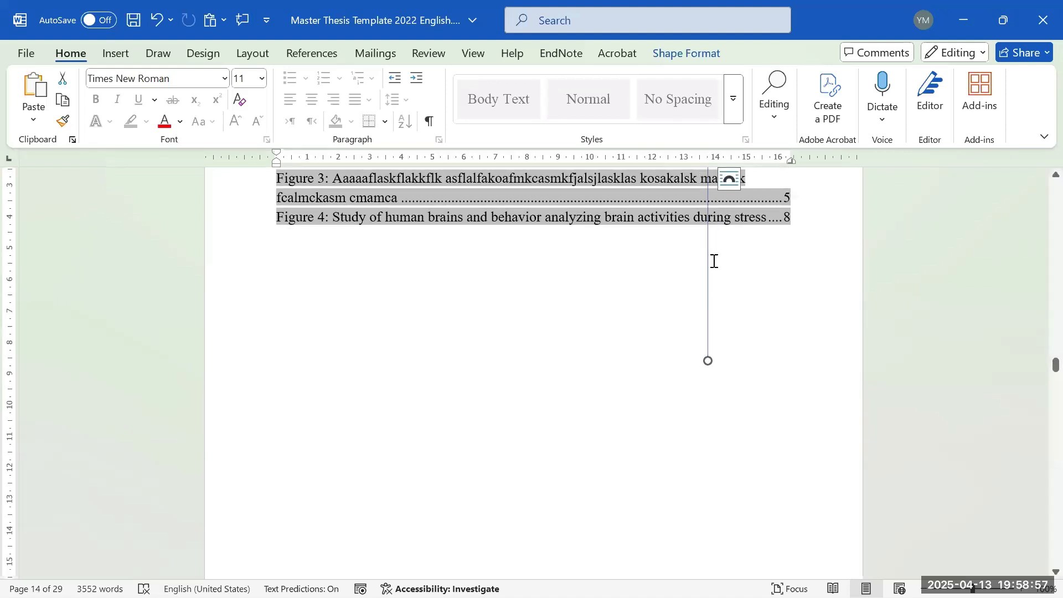
scroll(719, 243, up, 1)
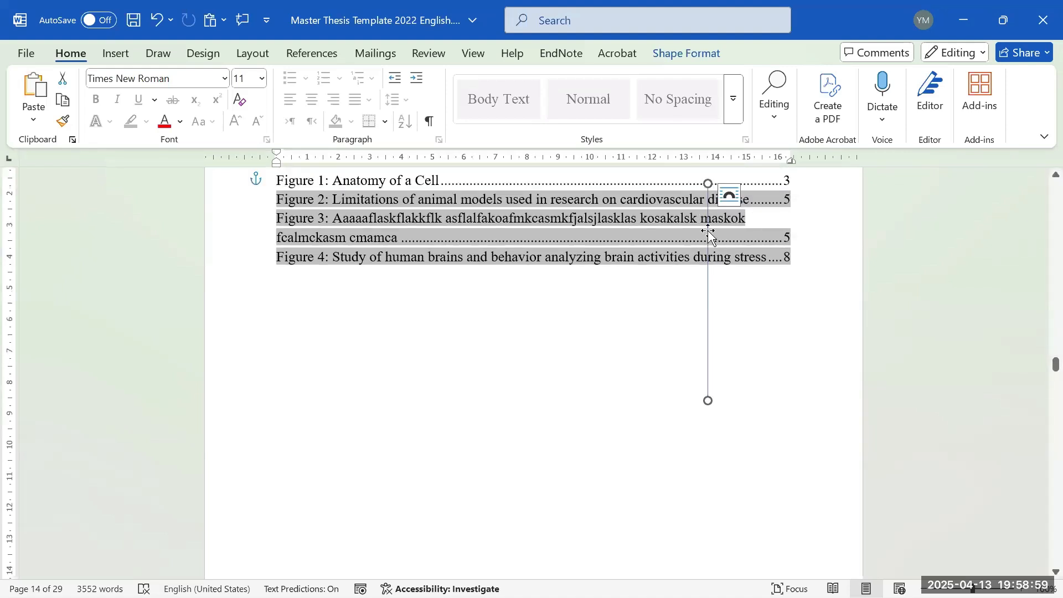
click(746, 318)
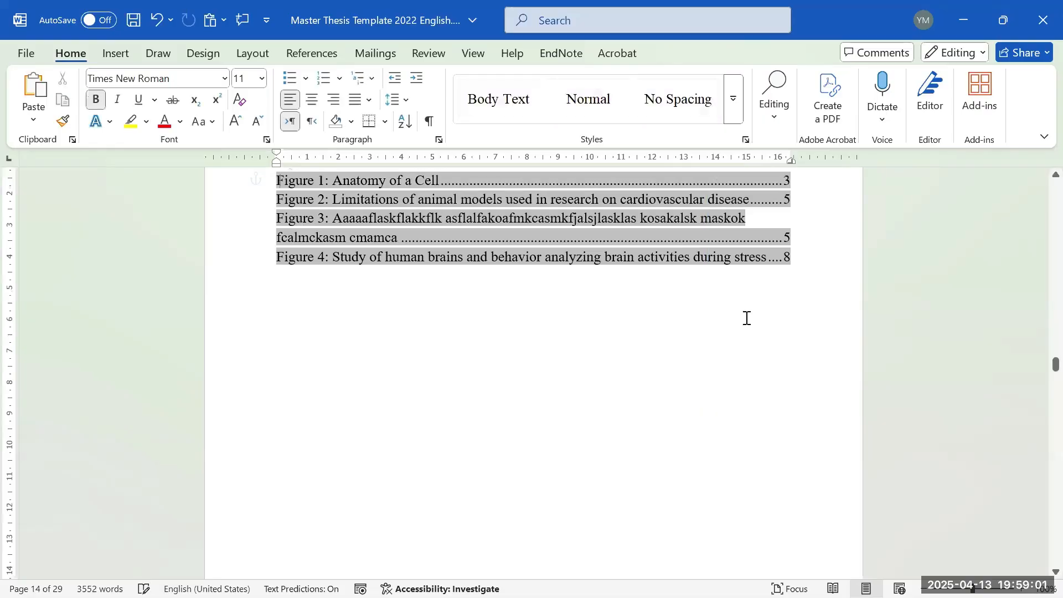
- Break the Figure 2 entry before 'disease' and indent that line about 2 cm
click(705, 202)
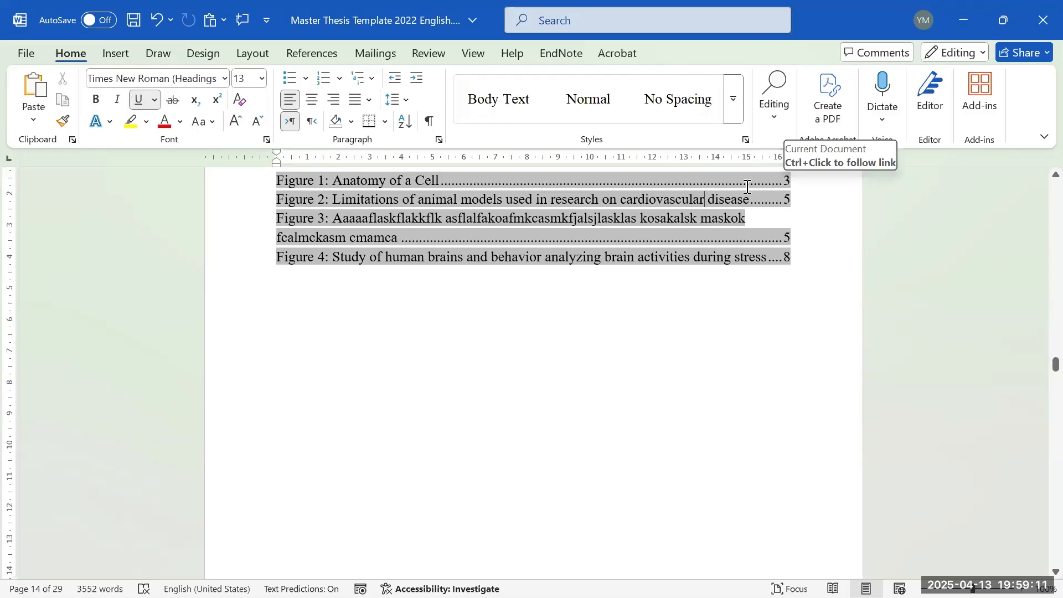
key(Return)
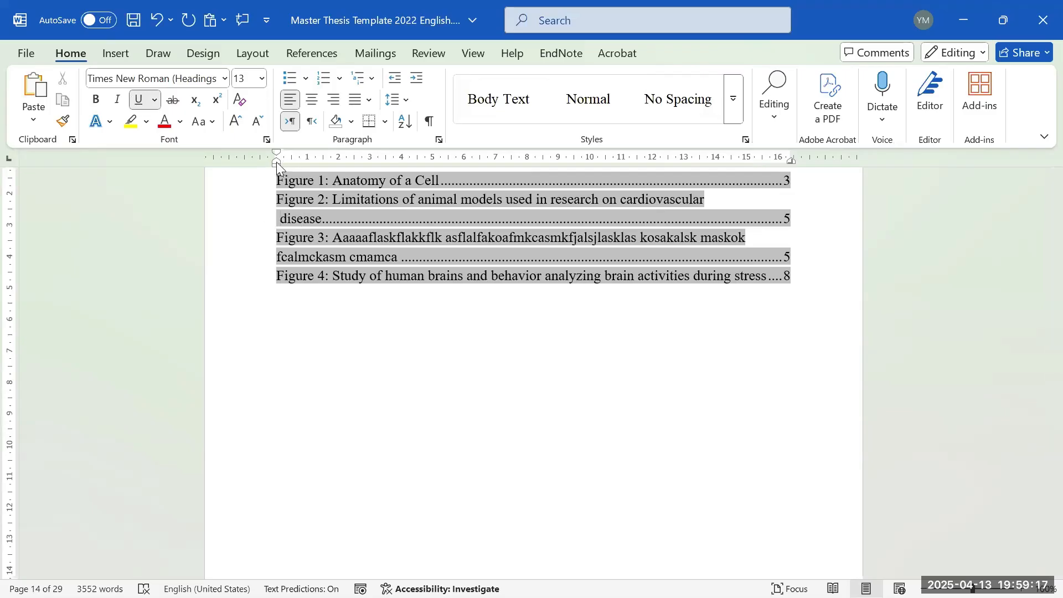
mouse_move(277, 161)
mouse_down()
mouse_move(332, 165)
mouse_move(276, 156)
mouse_up()
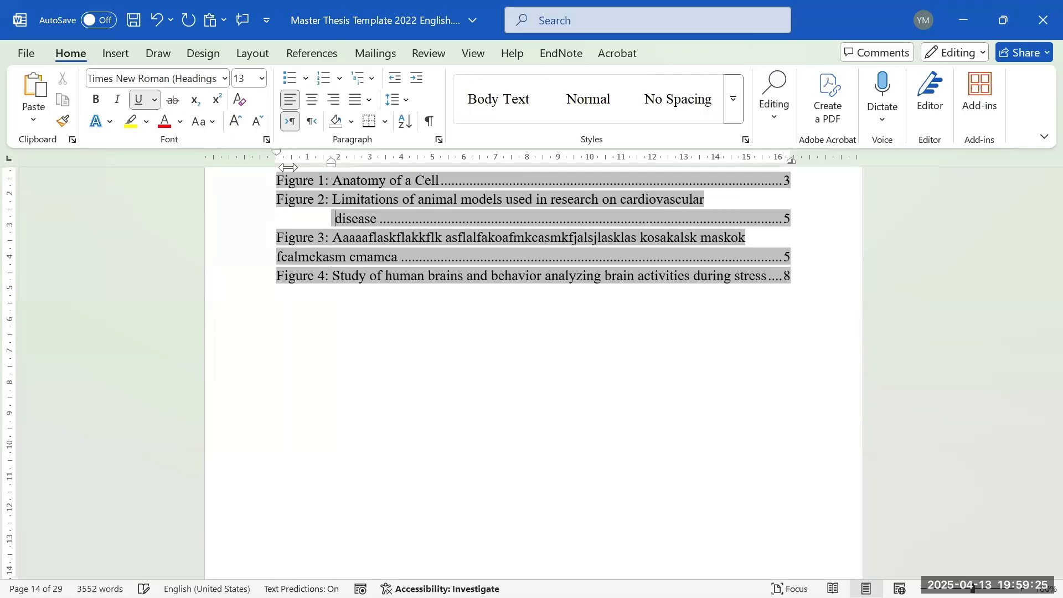
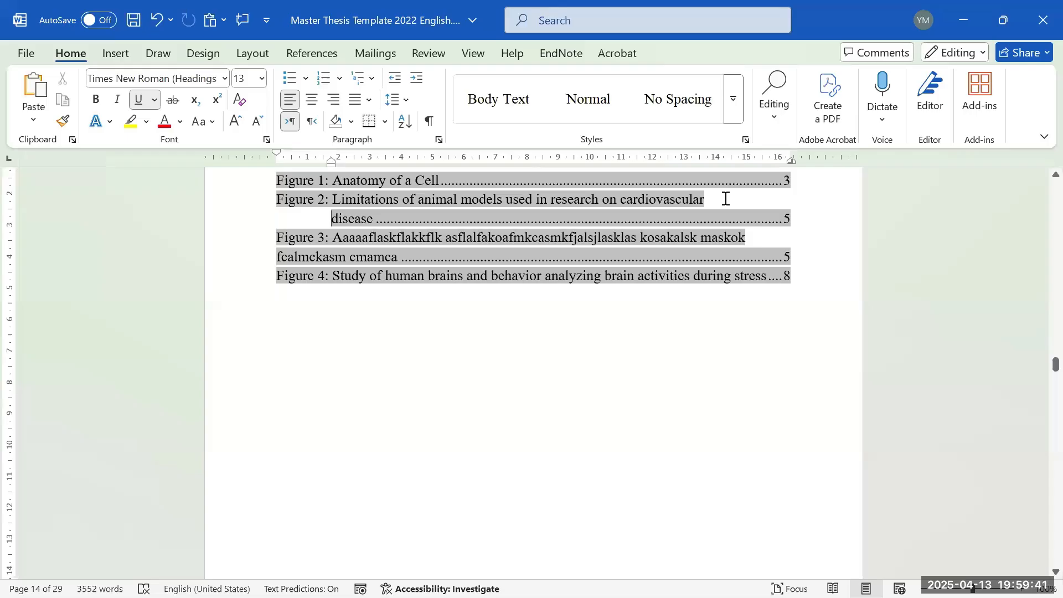
- Break the Figure 3 entry before 'maskok' and give its second line Figure 2's hanging indent
scroll(724, 198, down, 2)
scroll(725, 199, up, 2)
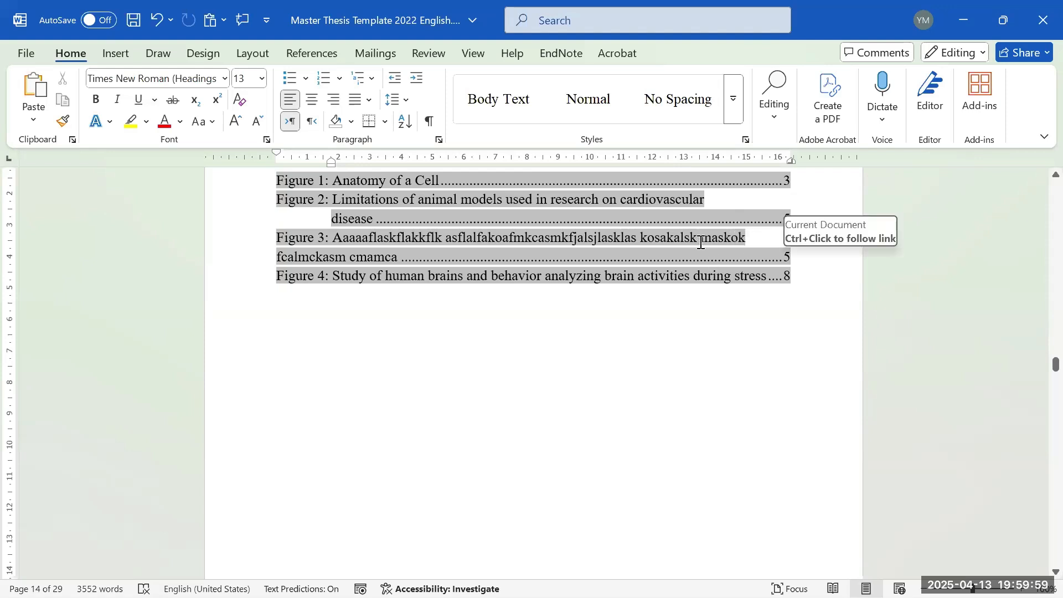
scroll(731, 256, down, 1)
scroll(708, 226, up, 1)
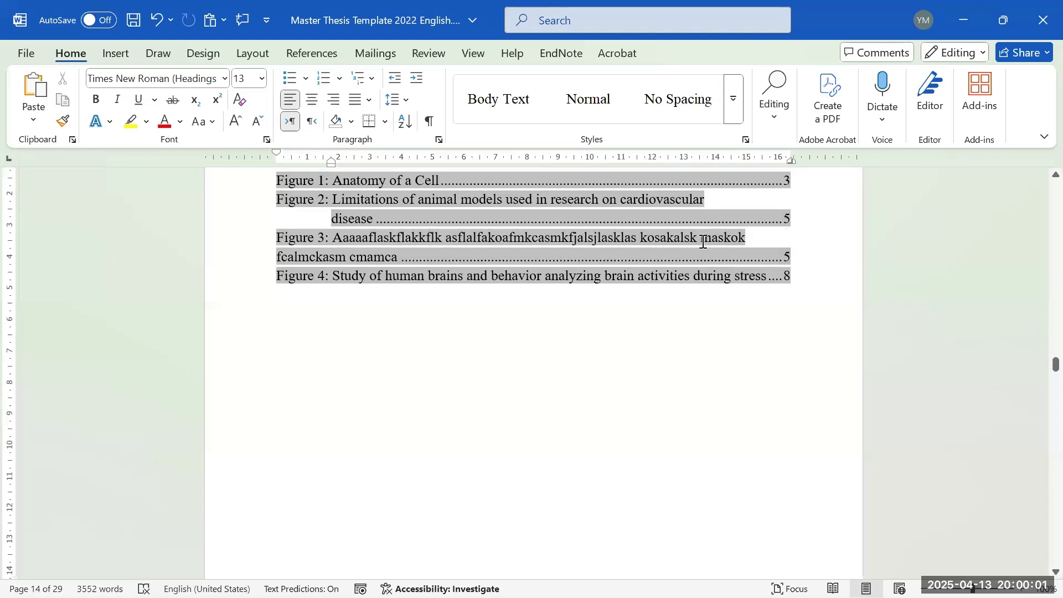
key(ctrl+u)
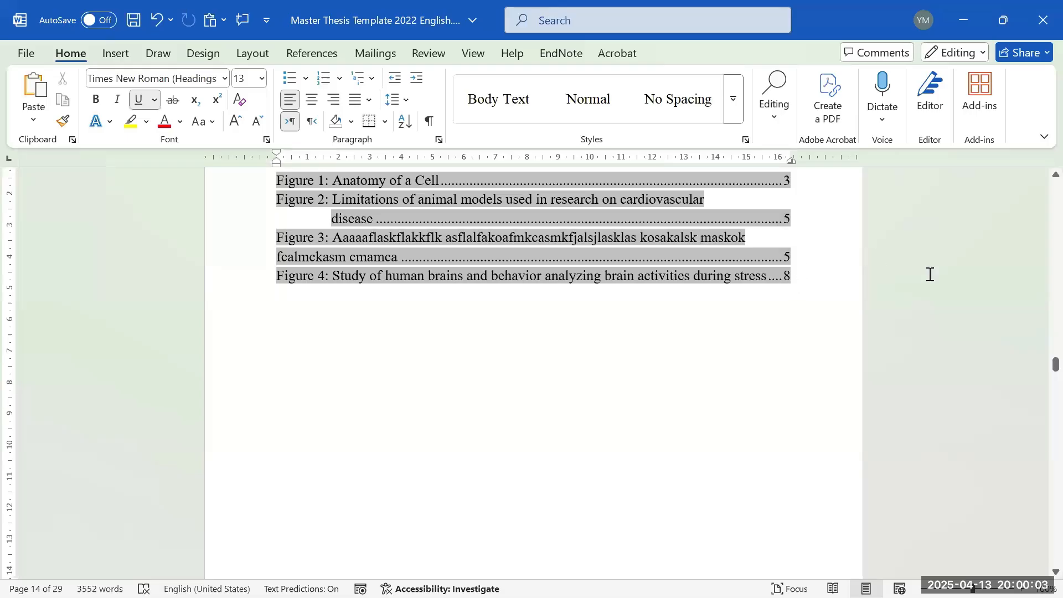
key(shift+Return)
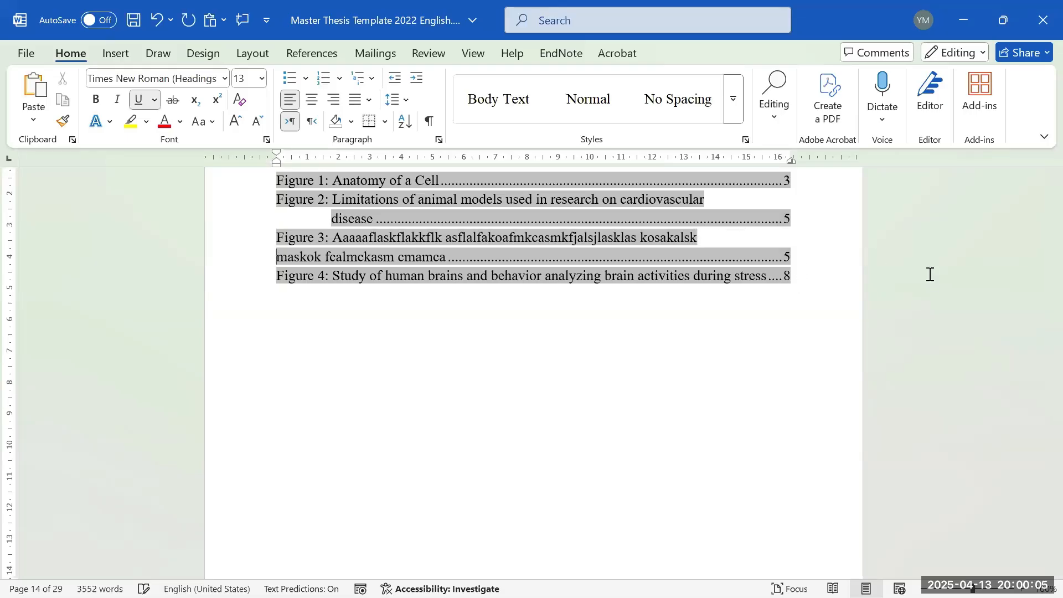
click(326, 218)
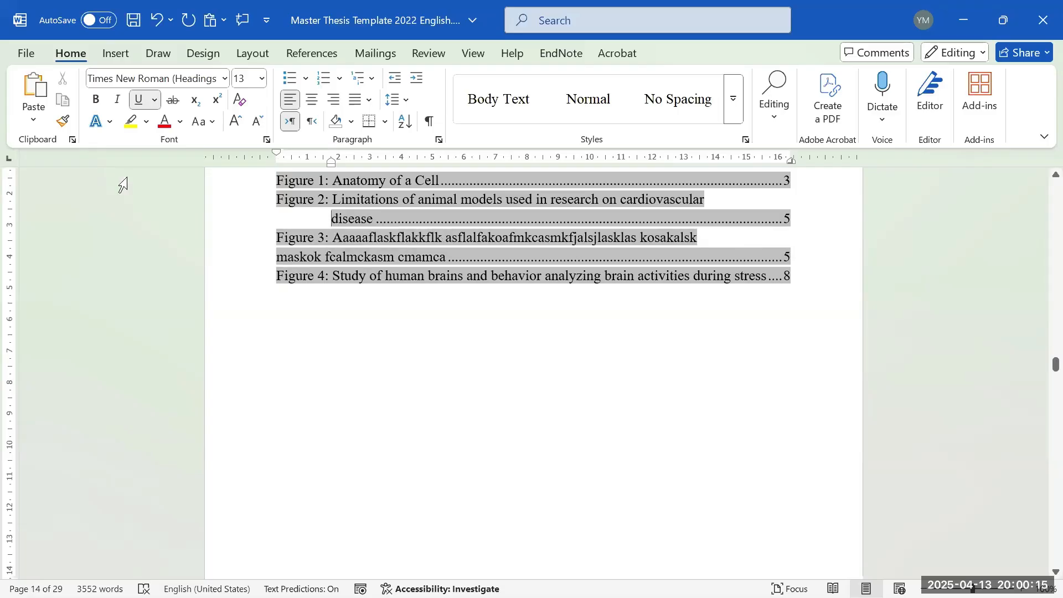
click(65, 124)
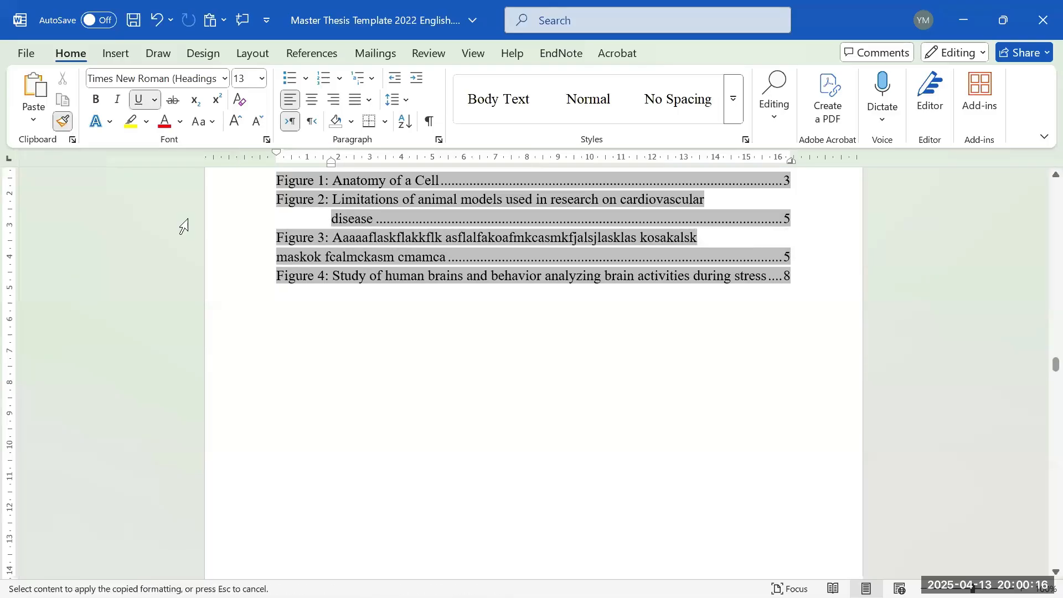
click(274, 260)
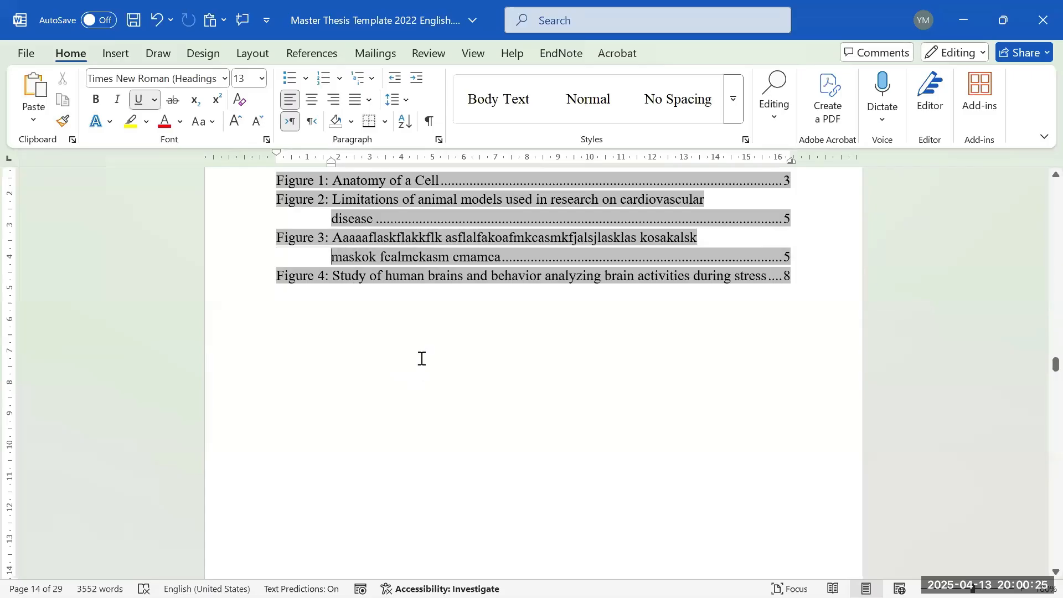
- Break the Figure 4 entry before 'during' and give that line the same hanging indent
click(694, 277)
key(Return)
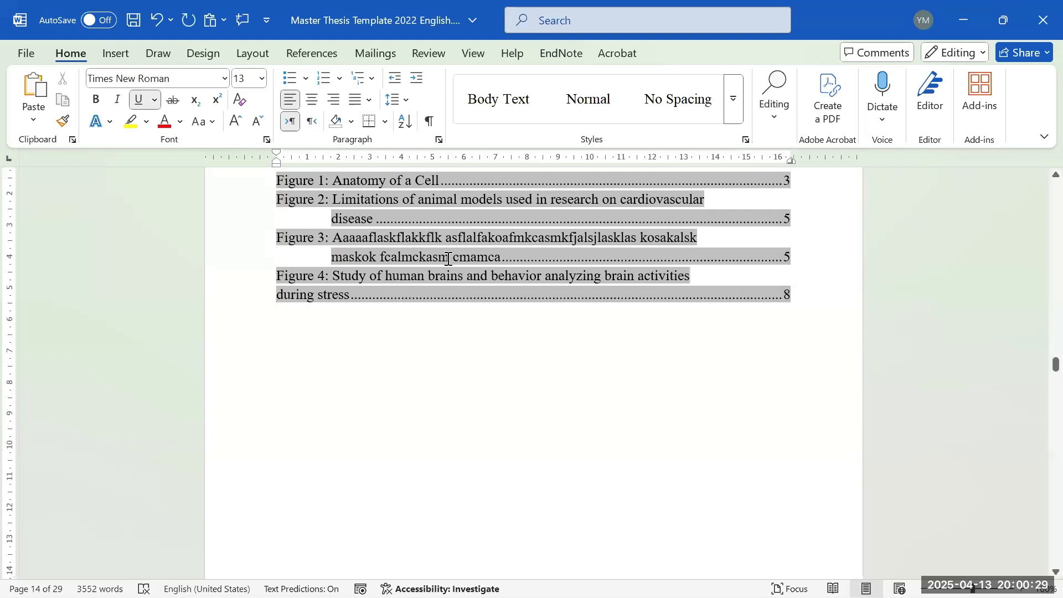
click(342, 248)
click(63, 120)
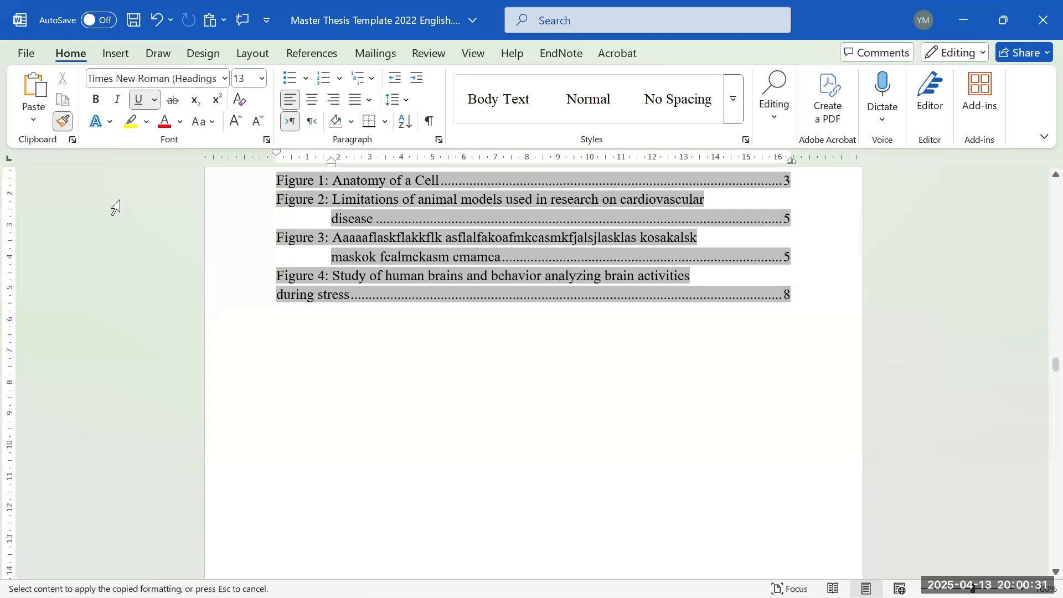
click(271, 295)
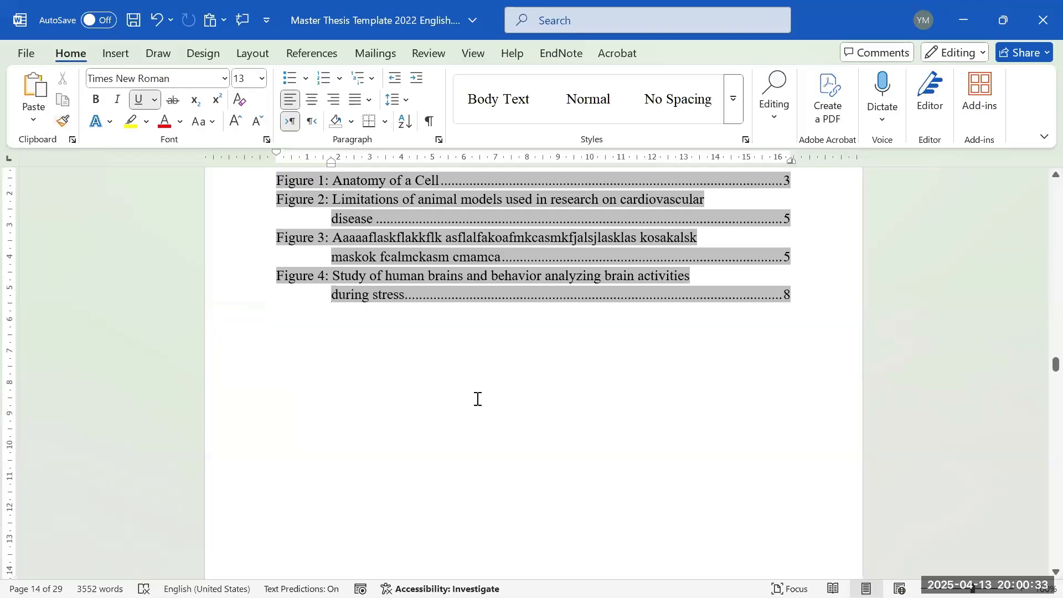
scroll(496, 386, up, 2)
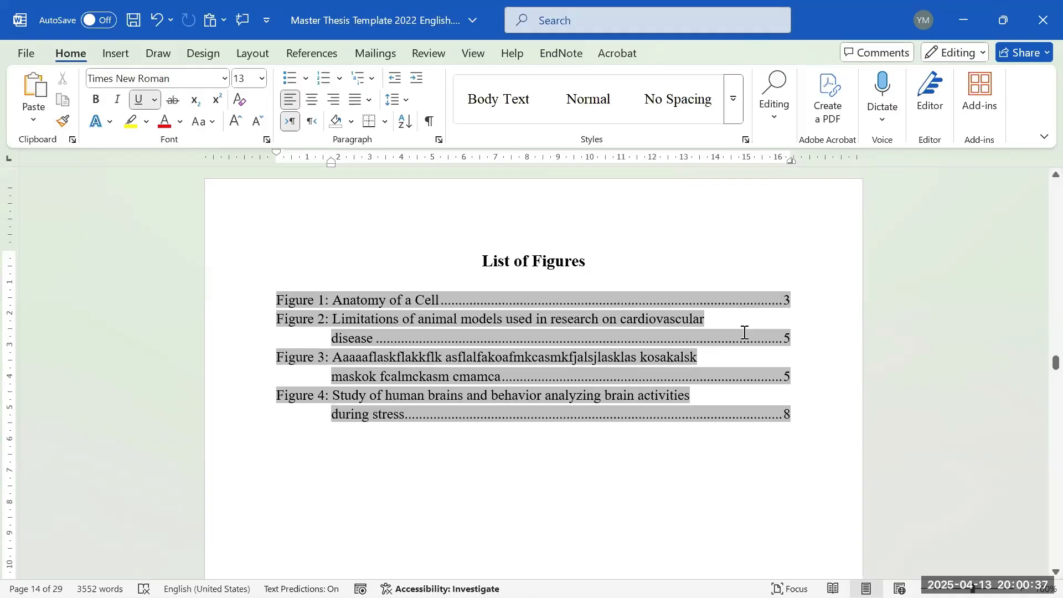
- Review the Figure 1–3 captions and their line spacing options, leaving them unchanged
scroll(738, 446, down, 15)
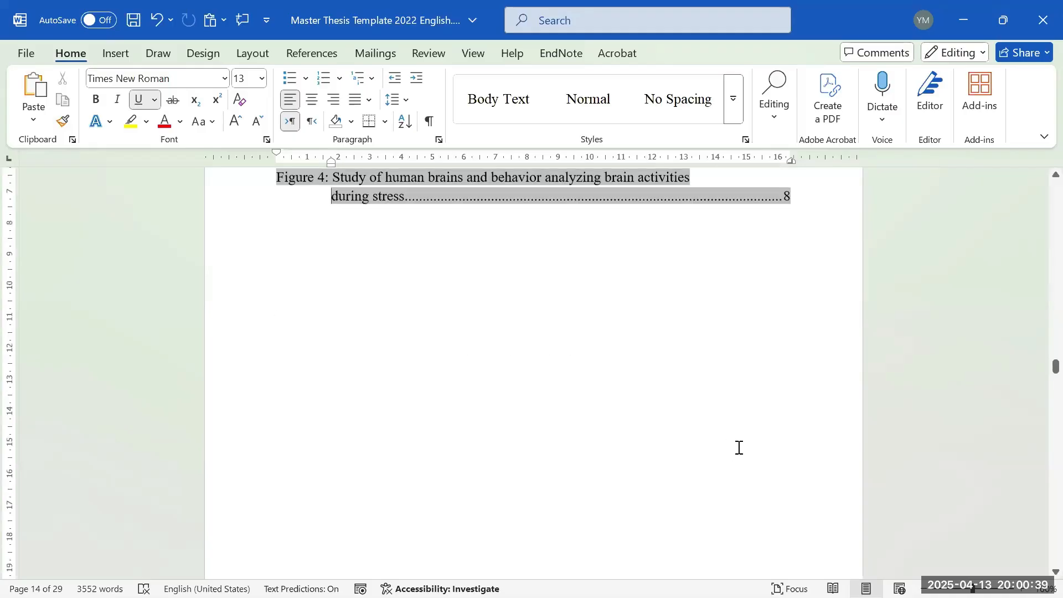
scroll(1061, 462, down, 5)
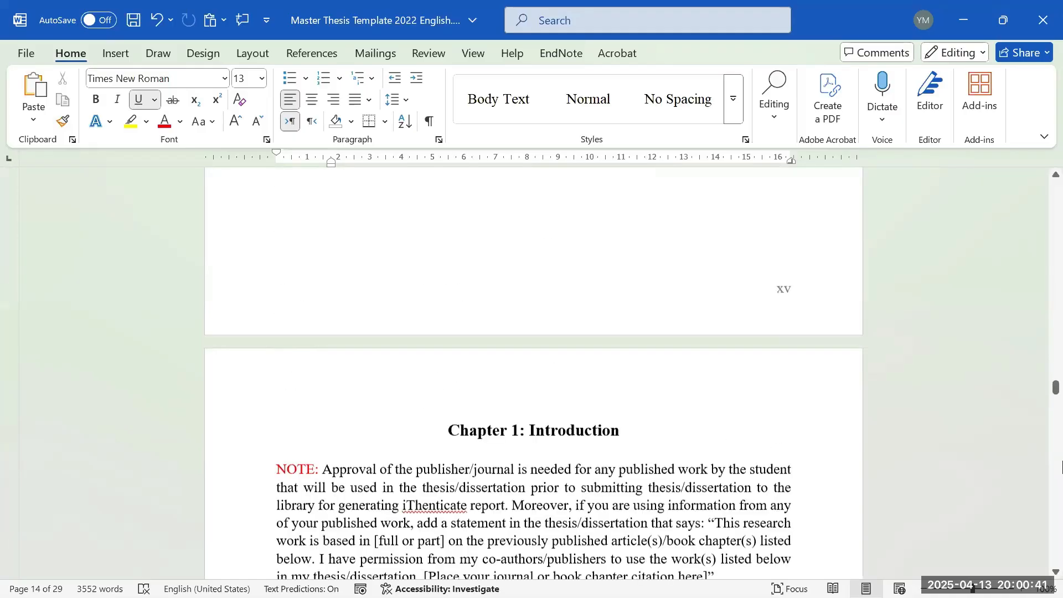
scroll(278, 526, down, 20)
scroll(809, 460, up, 8)
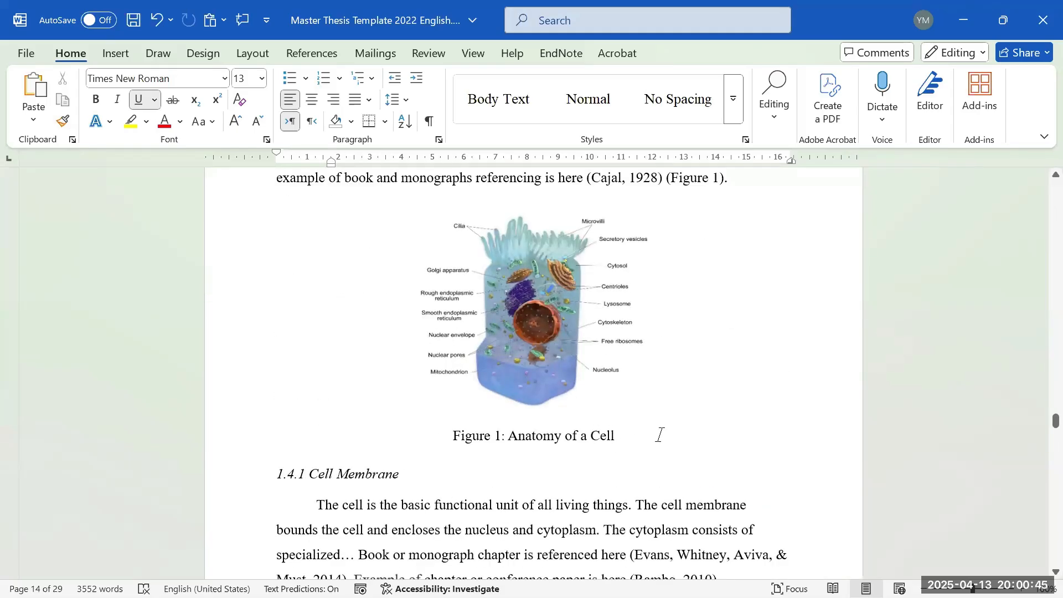
click(573, 430)
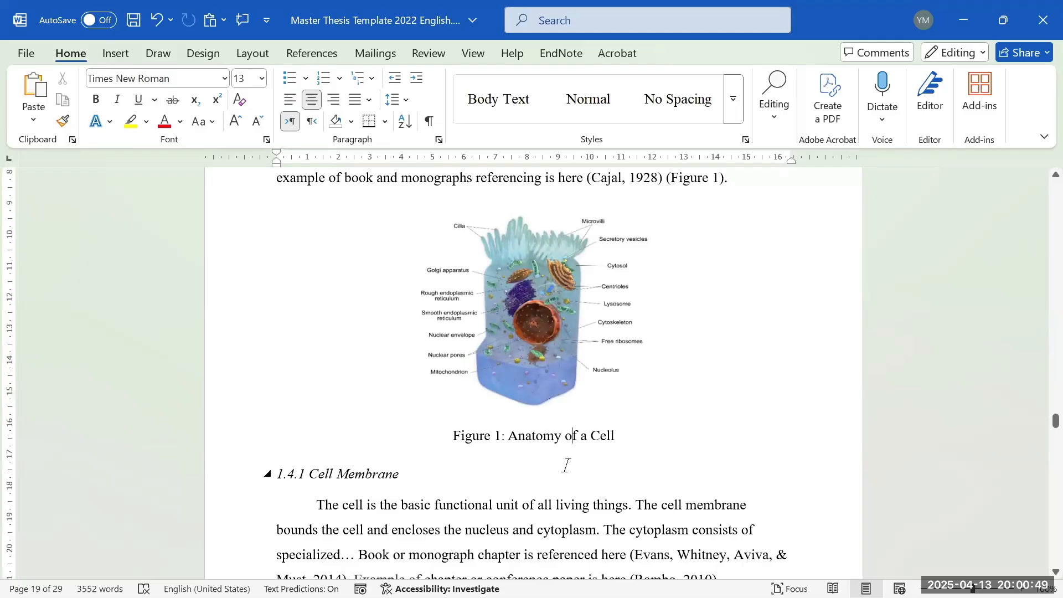
scroll(661, 453, down, 4)
scroll(648, 476, down, 4)
scroll(651, 483, down, 15)
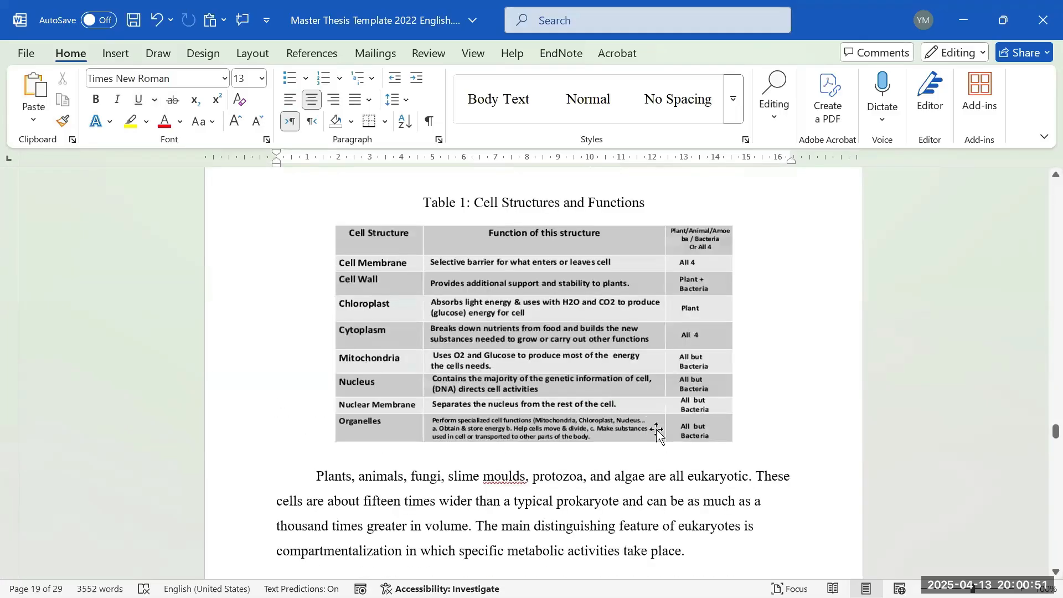
scroll(644, 430, down, 2)
click(601, 345)
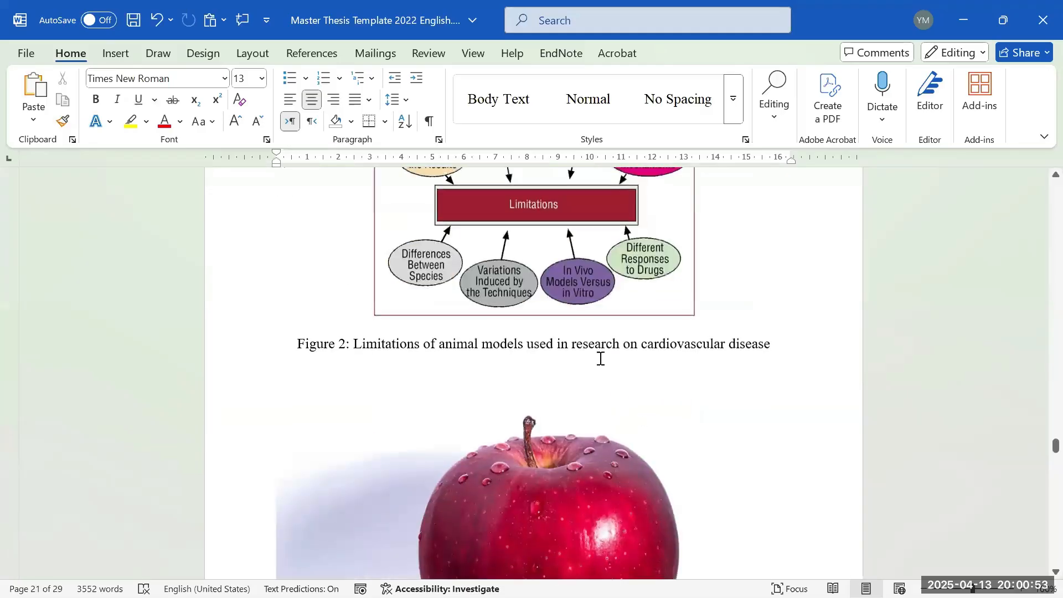
scroll(562, 329, down, 5)
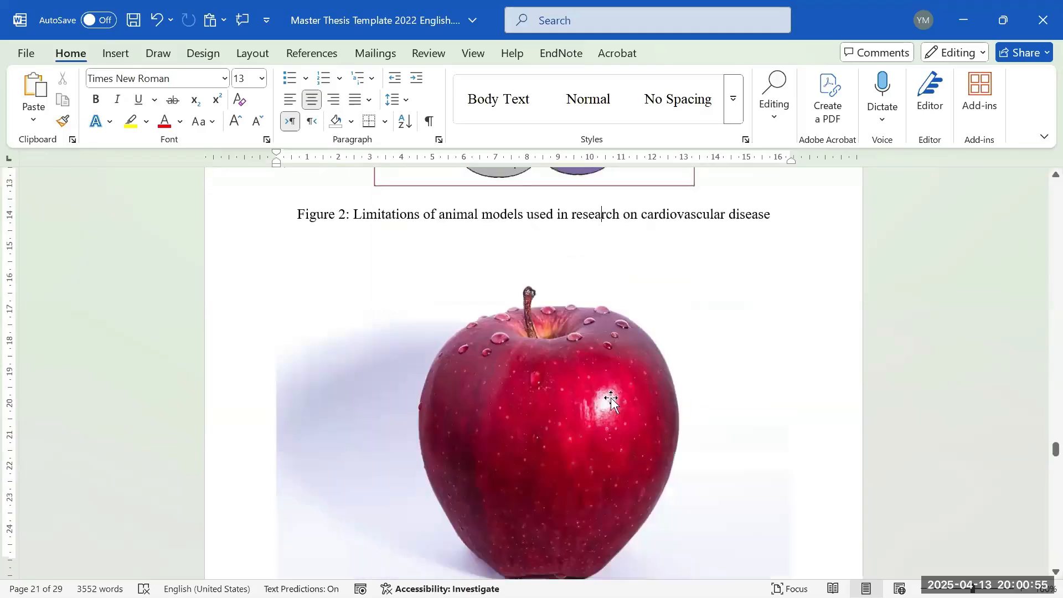
click(532, 474)
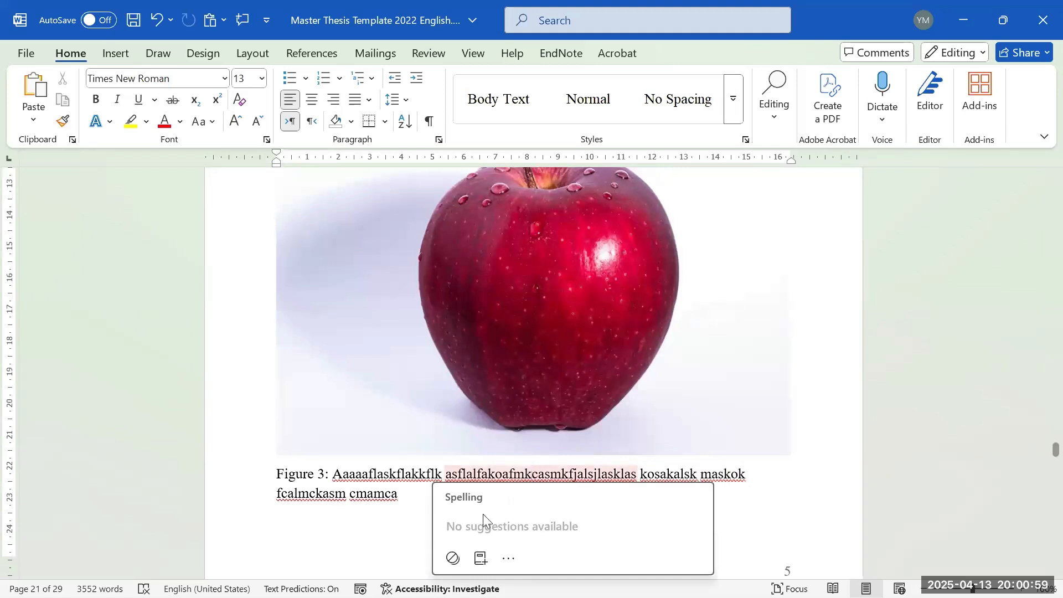
click(425, 495)
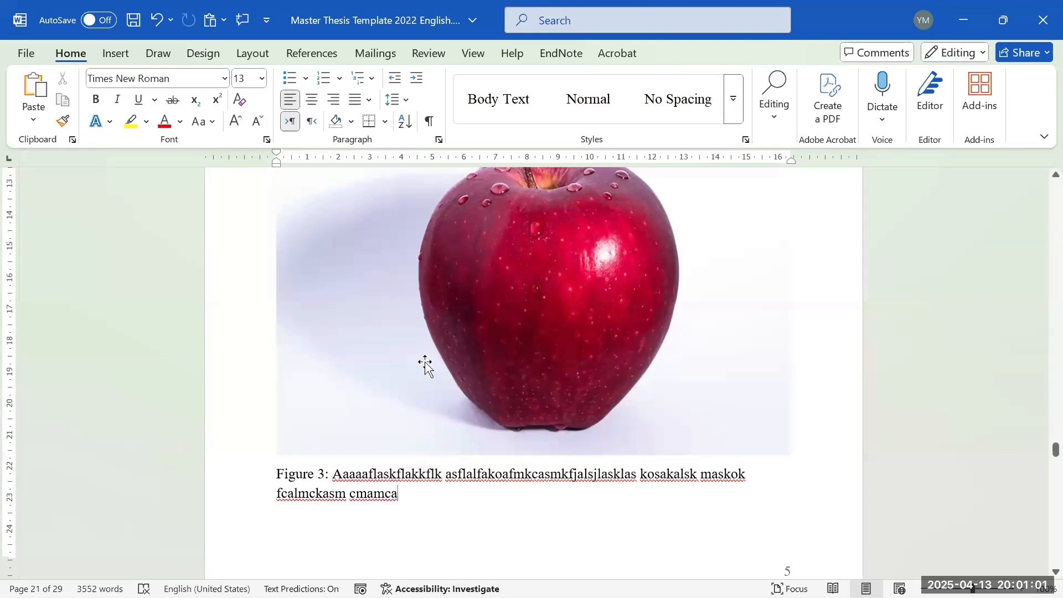
click(393, 100)
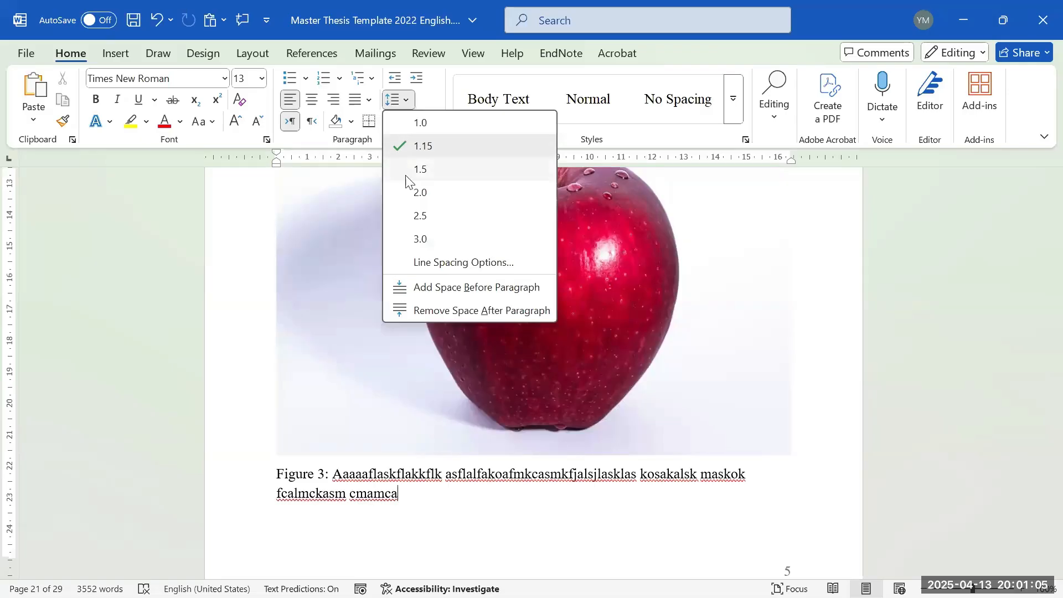
click(453, 486)
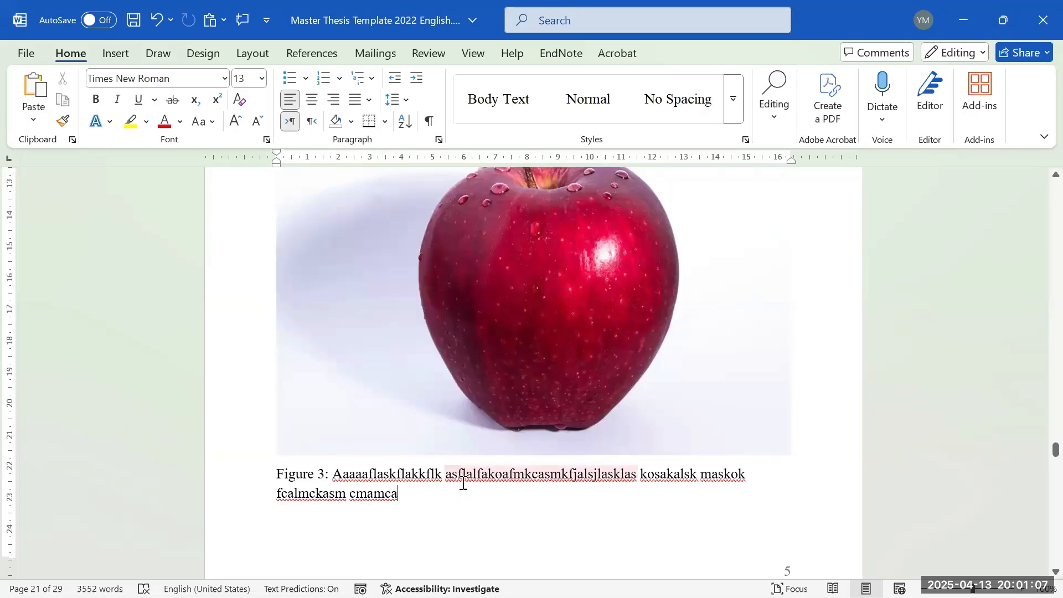
- Select the apple picture above the Figure 3 caption and show the Picture Format tools
scroll(487, 483, up, 3)
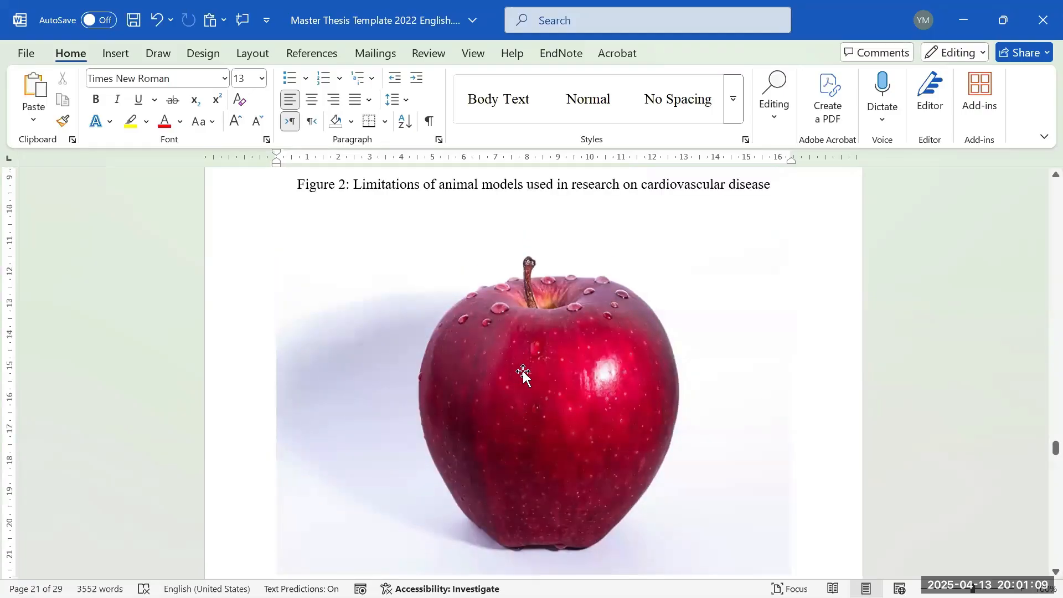
click(521, 366)
scroll(547, 311, down, 2)
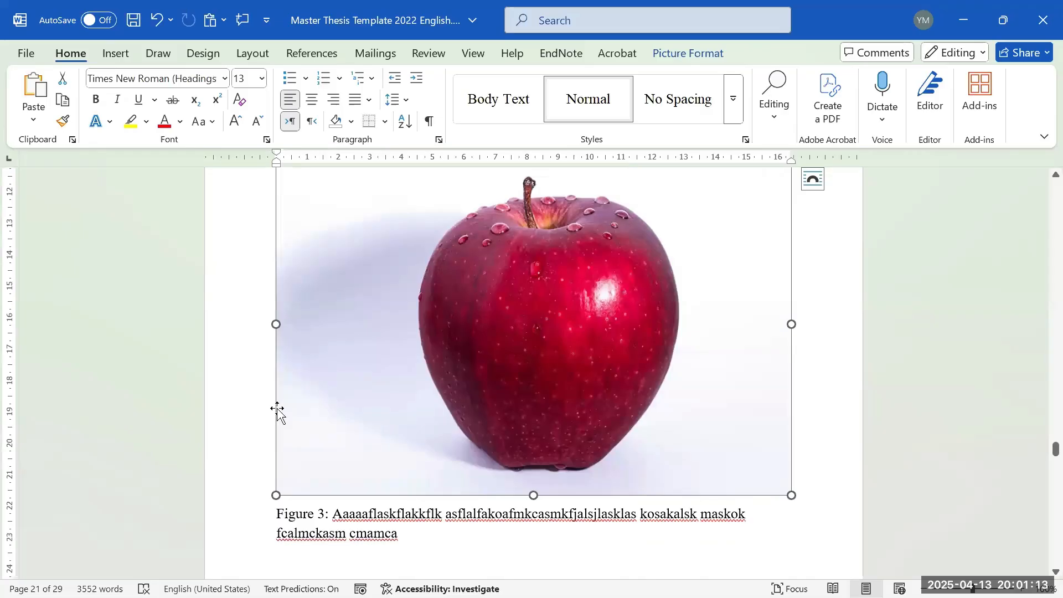
scroll(788, 213, up, 1)
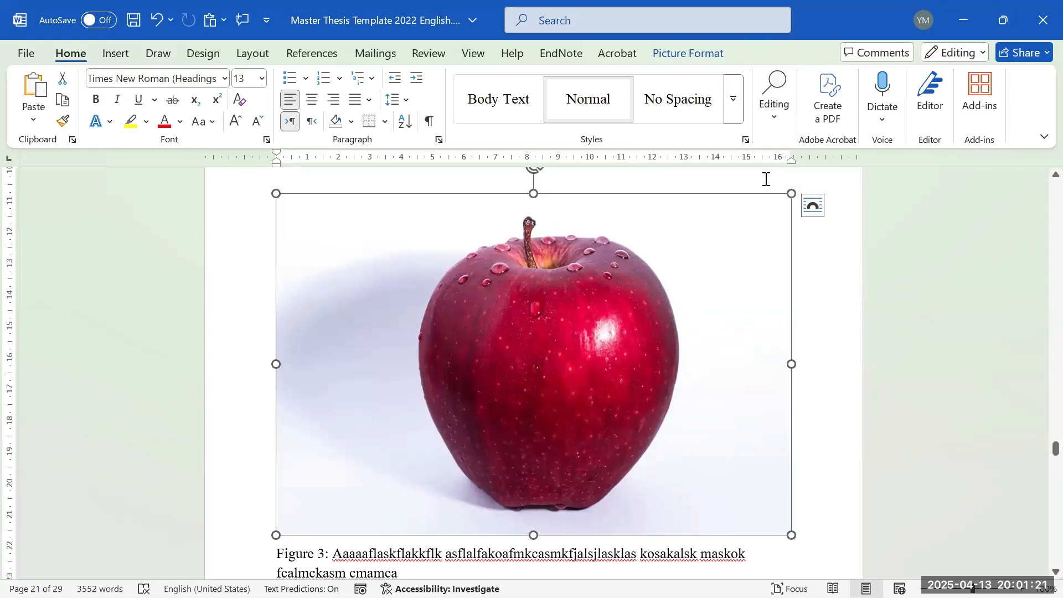
click(703, 54)
- Set the apple picture's wrapping to In Front of Text and move it down the page
click(723, 105)
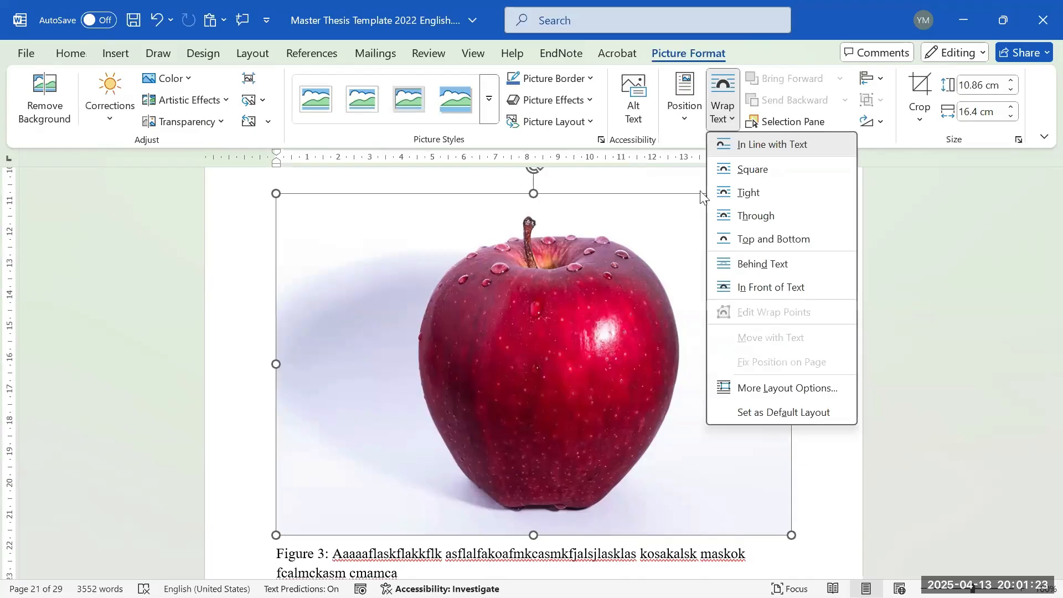
click(750, 287)
scroll(650, 302, down, 5)
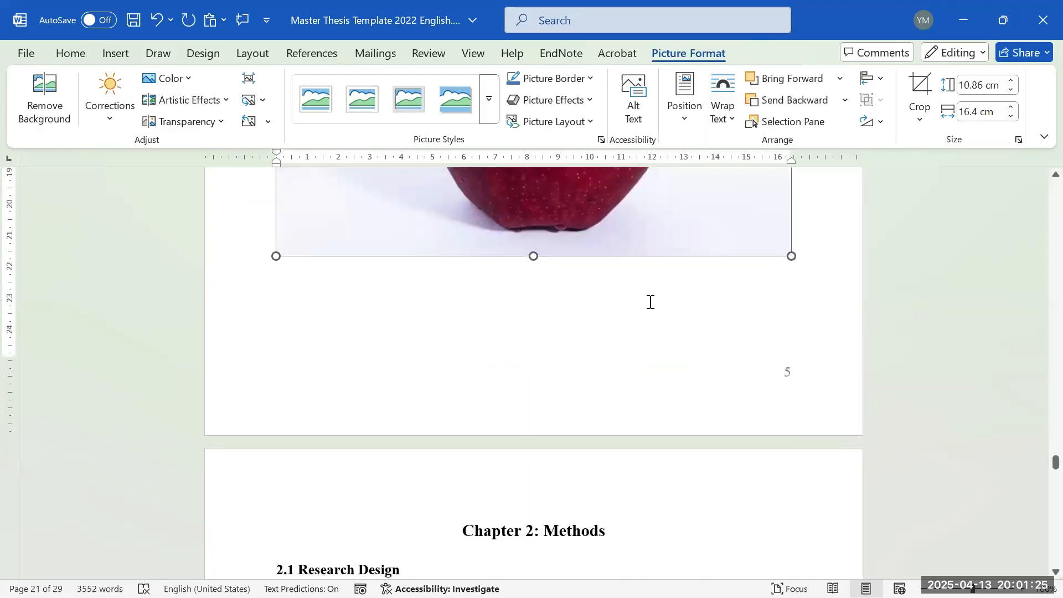
click(650, 301)
scroll(681, 307, up, 6)
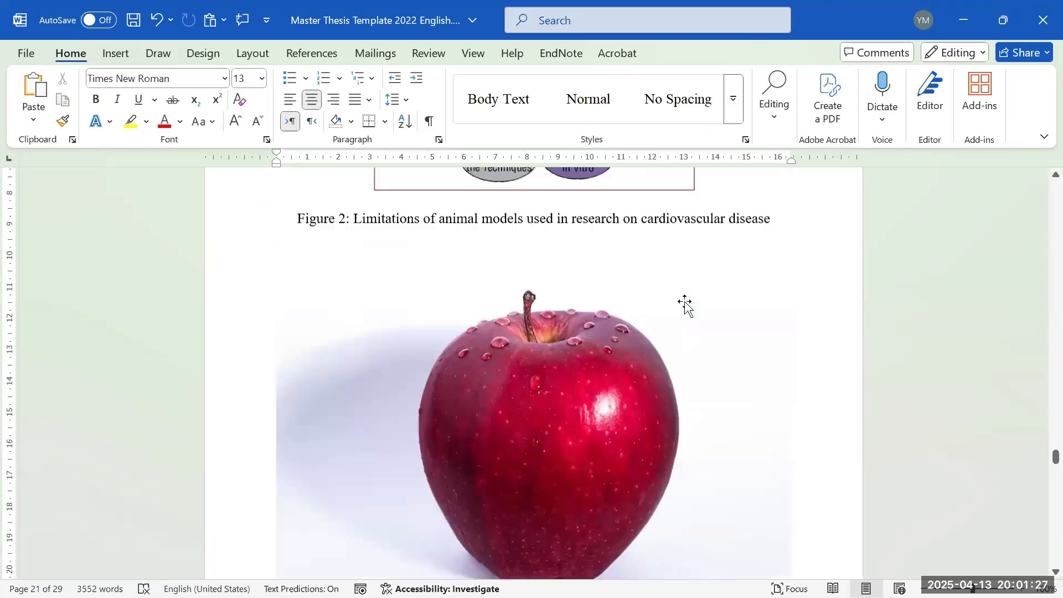
drag(685, 303, 703, 468)
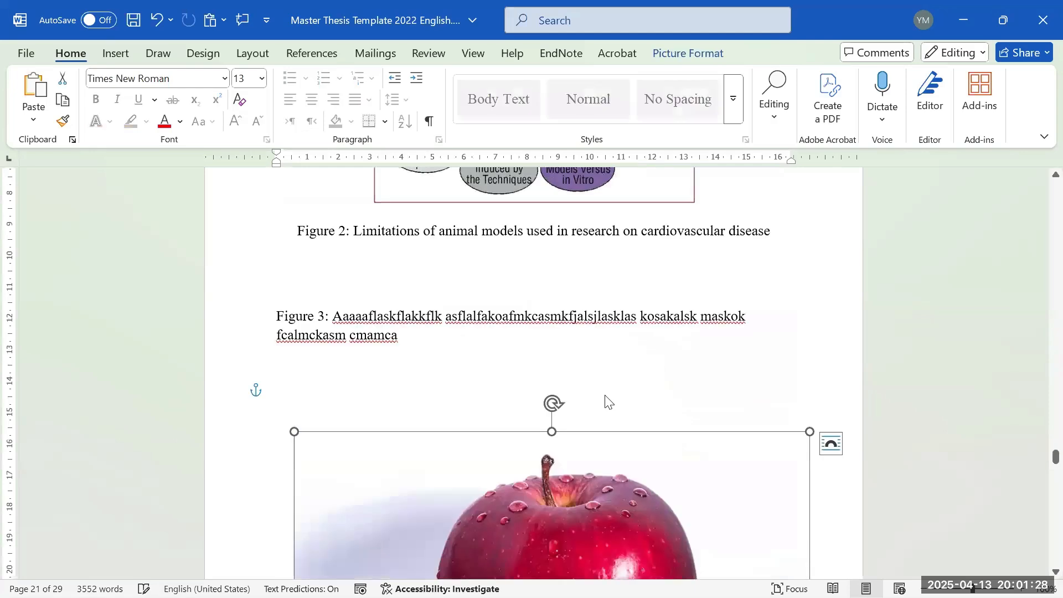
- Add a blank line under the Figure 2 caption and reposition the apple picture below it
click(537, 273)
key(Return)
key(Return)
key(Return)
scroll(565, 412, down, 4)
drag(550, 406, 543, 301)
scroll(234, 329, up, 2)
click(277, 223)
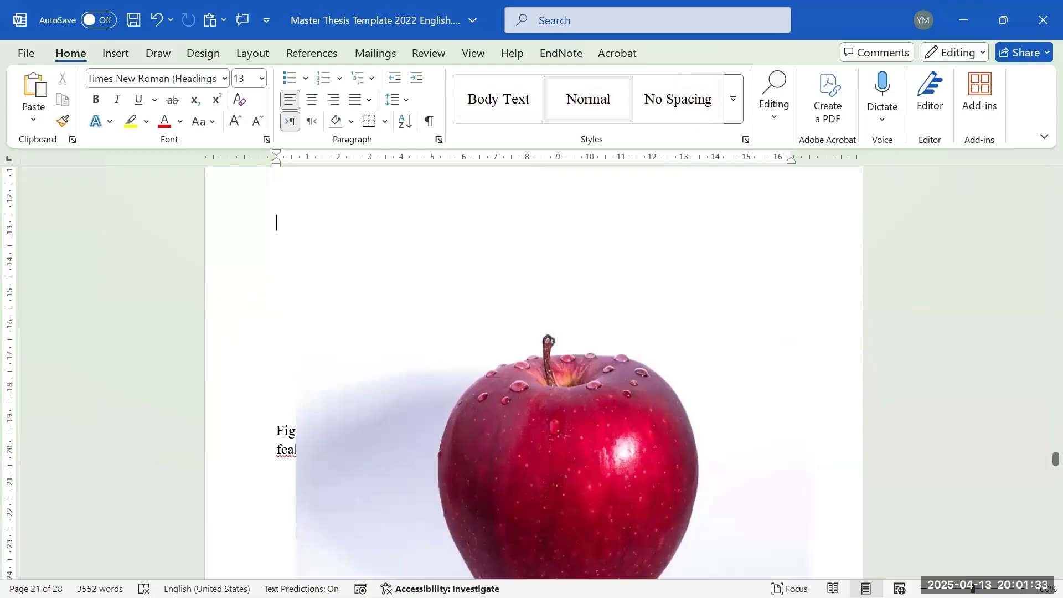
scroll(288, 238, up, 2)
drag(470, 456, 489, 247)
scroll(452, 343, up, 2)
drag(503, 366, 463, 374)
scroll(553, 371, down, 2)
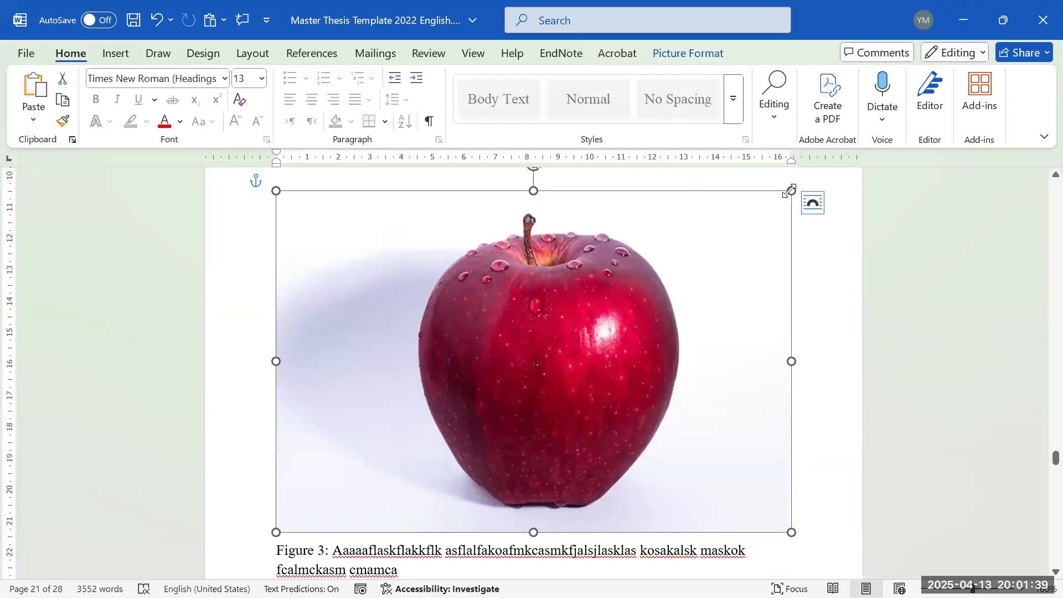
- Enlarge the apple picture to nearly full text width, then shorten it from the bottom
drag(793, 191, 823, 196)
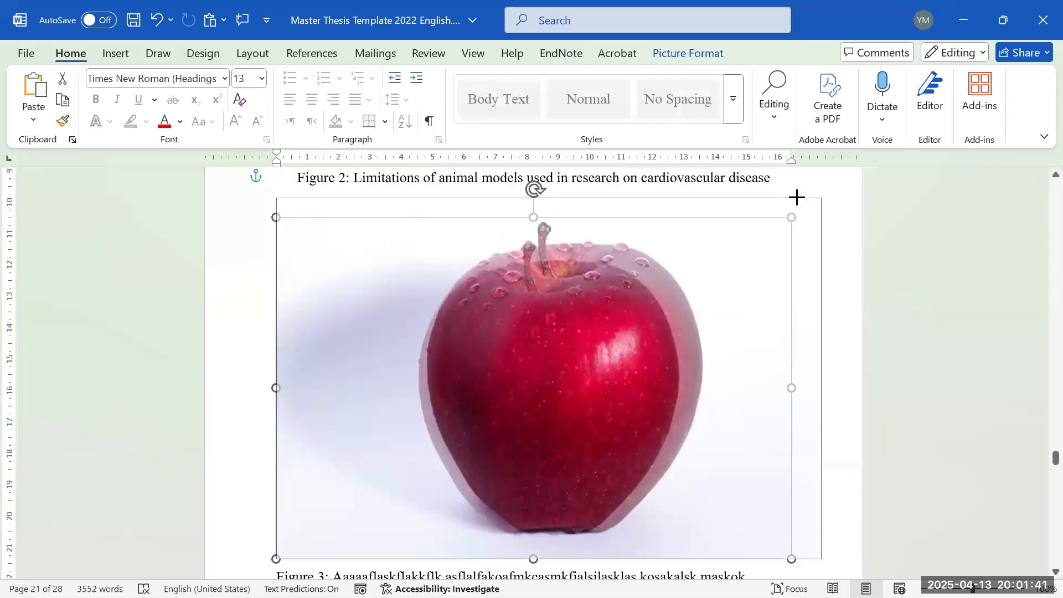
drag(276, 196, 242, 173)
scroll(591, 282, down, 1)
scroll(593, 282, up, 3)
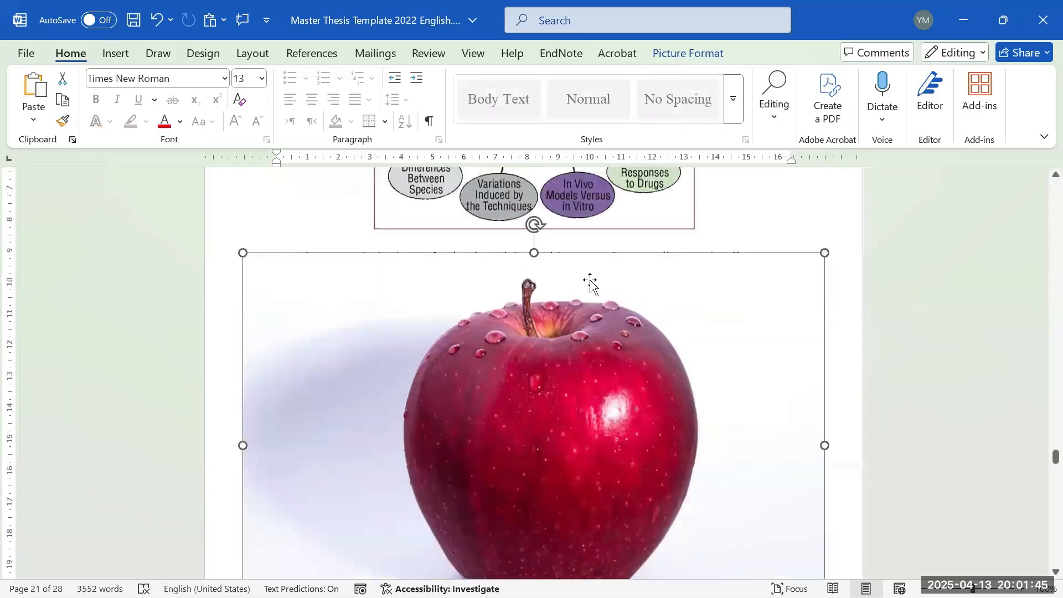
drag(593, 282, 596, 321)
scroll(541, 290, down, 4)
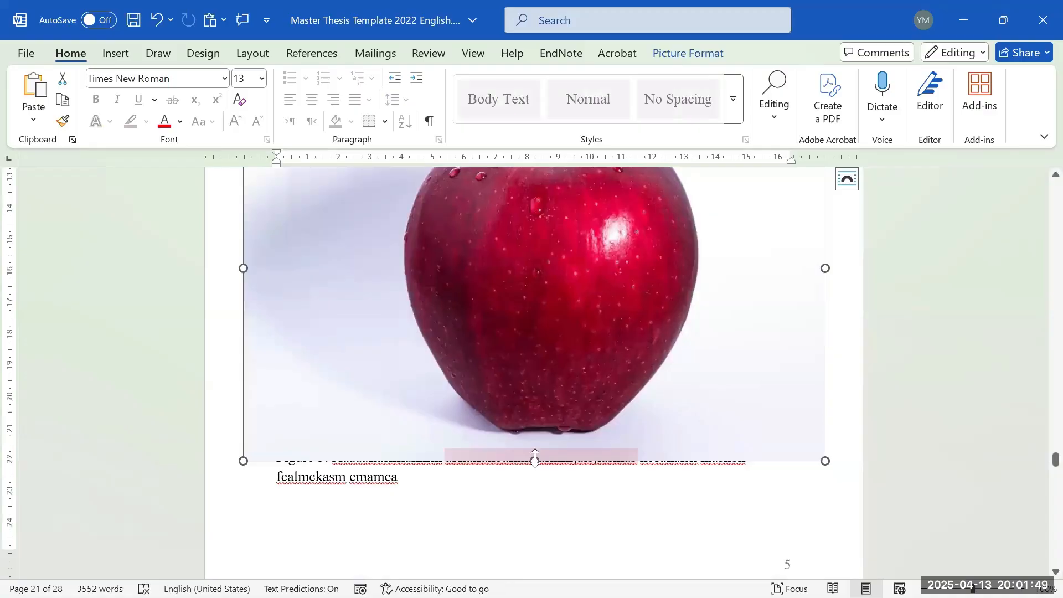
drag(535, 459, 527, 383)
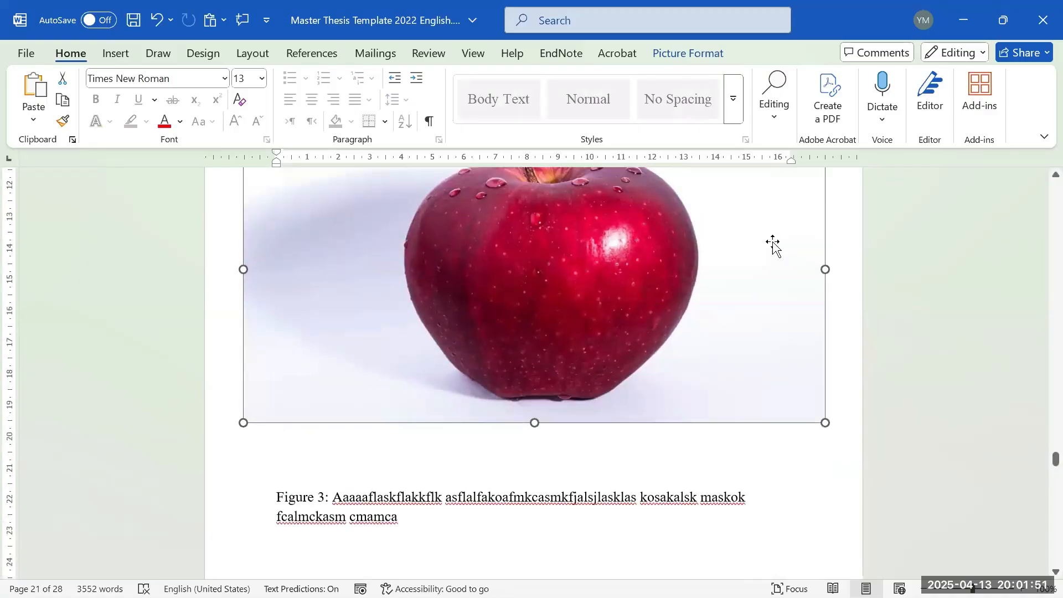
scroll(773, 242, up, 1)
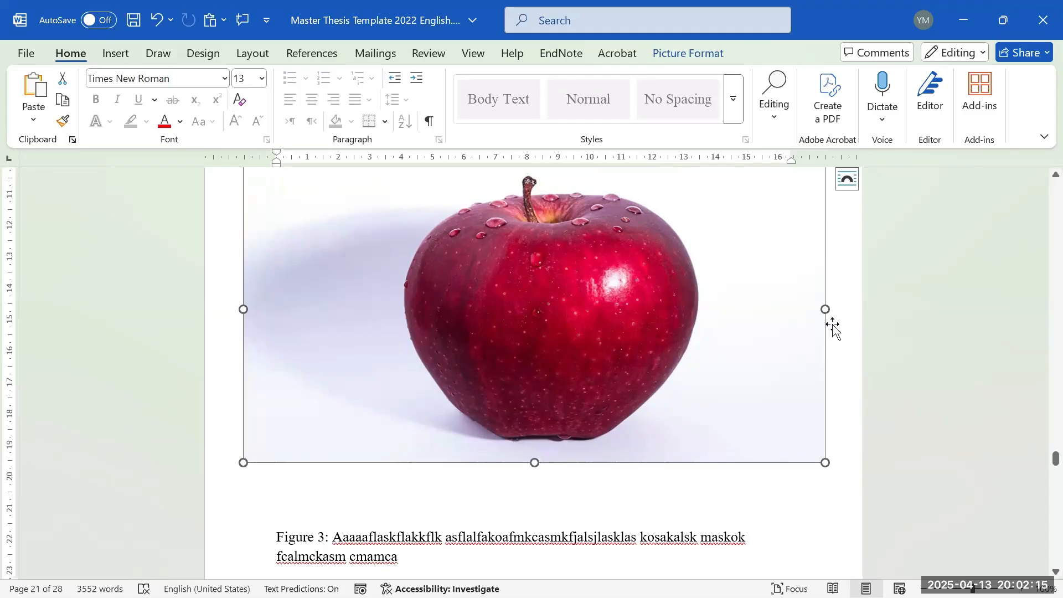
- Shrink the apple picture by dragging its top corner handles inward
scroll(782, 393, up, 3)
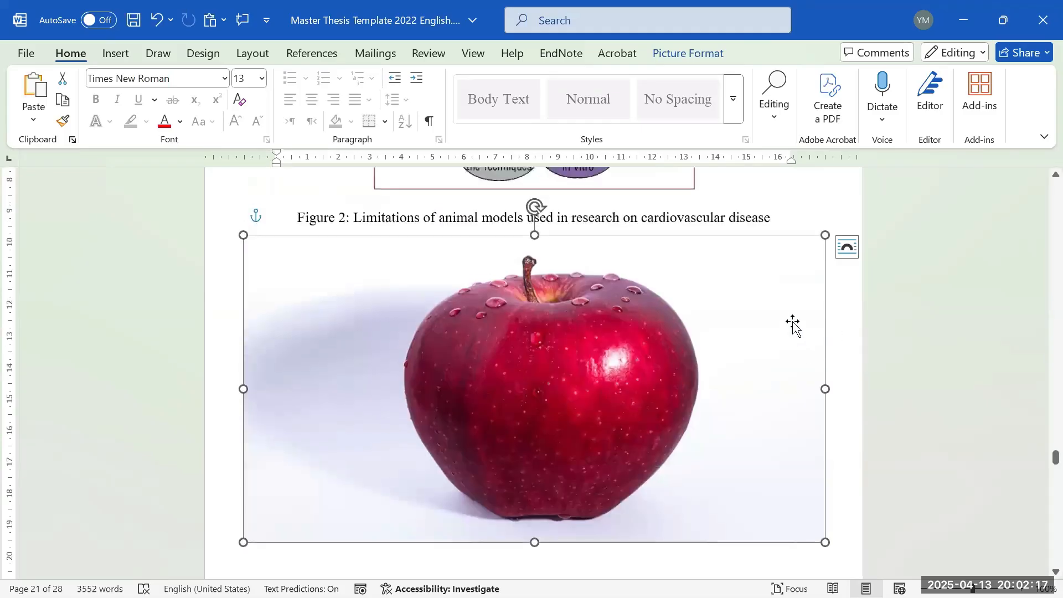
scroll(802, 297, up, 1)
scroll(827, 260, down, 1)
drag(816, 246, 742, 284)
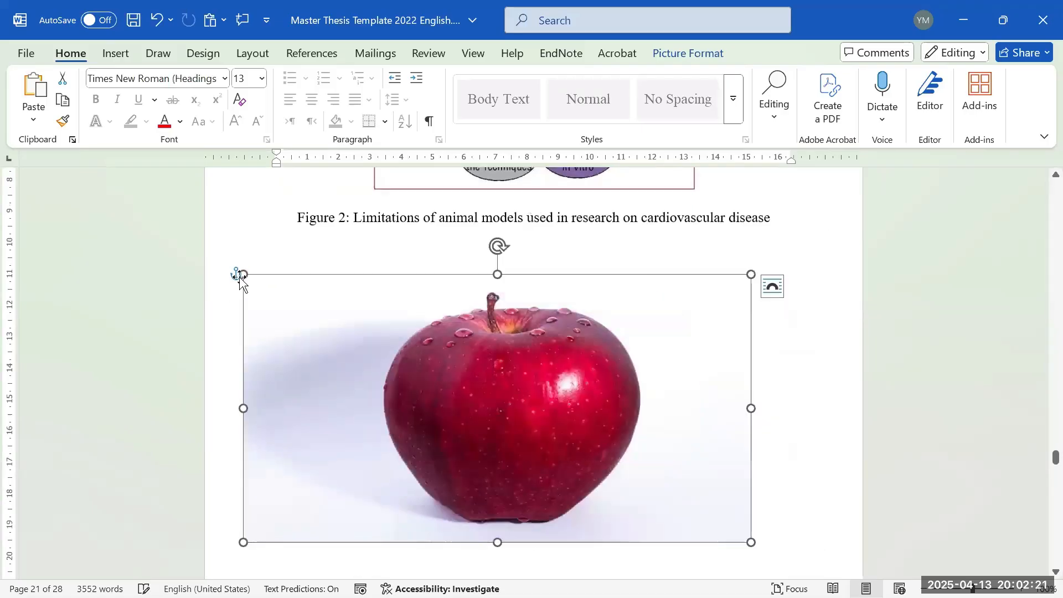
drag(242, 275, 296, 299)
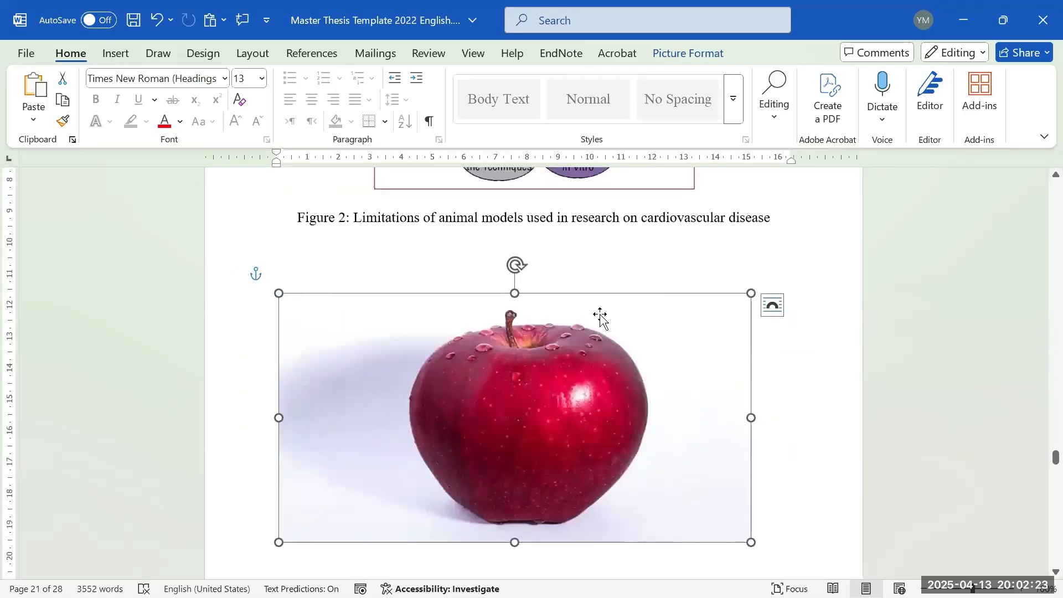
- Centre the apple picture horizontally with Align Center
scroll(598, 325, down, 1)
scroll(580, 328, down, 1)
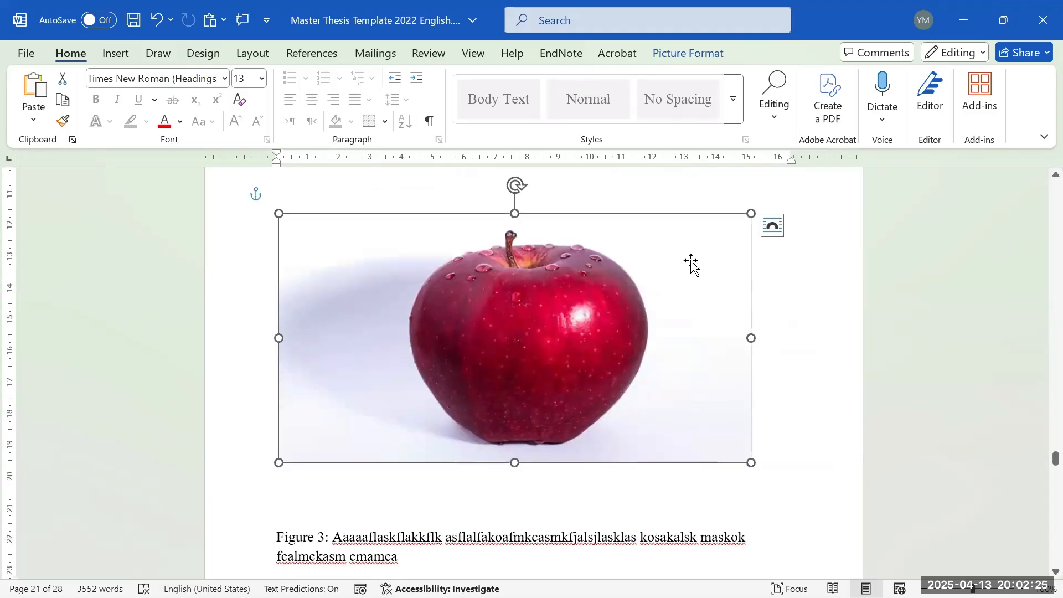
click(693, 52)
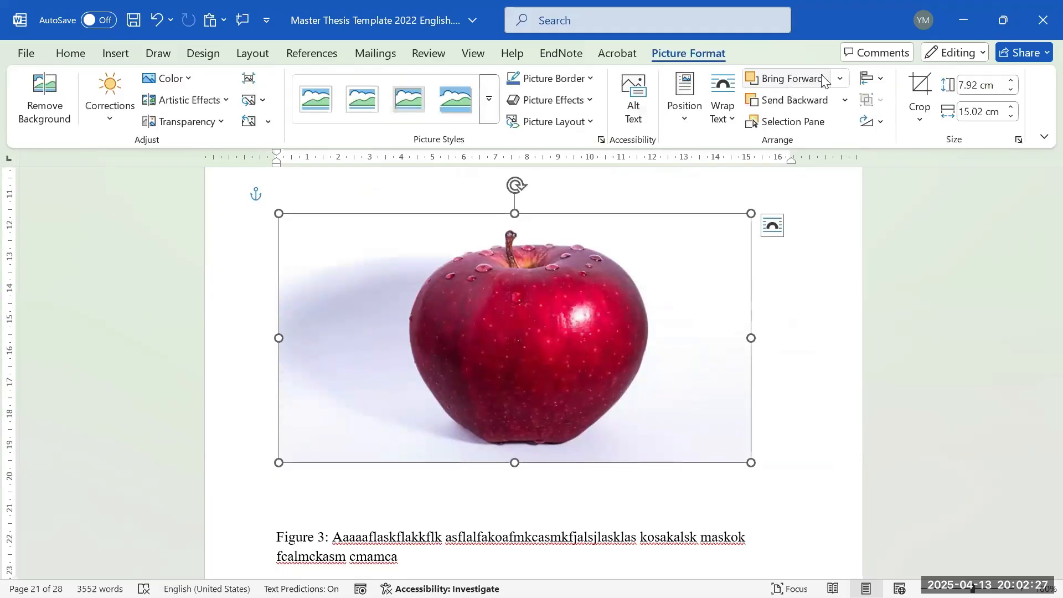
click(873, 78)
click(885, 126)
- Delete the blank lines between the picture and the Figure 3 caption, then review the pages
click(574, 495)
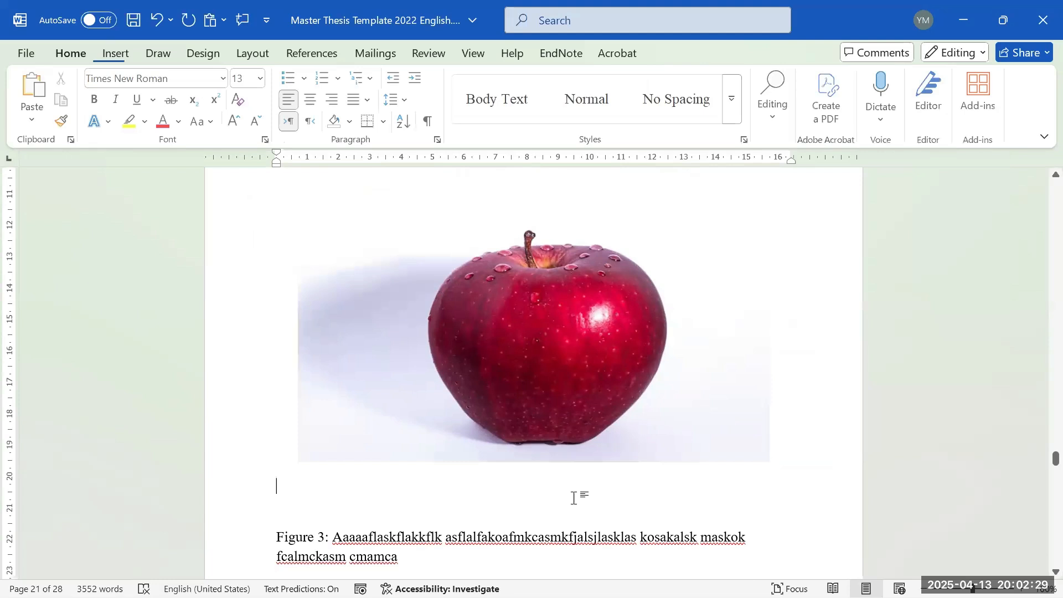
key(BackSpace)
key(BackSpace)
scroll(673, 310, up, 1)
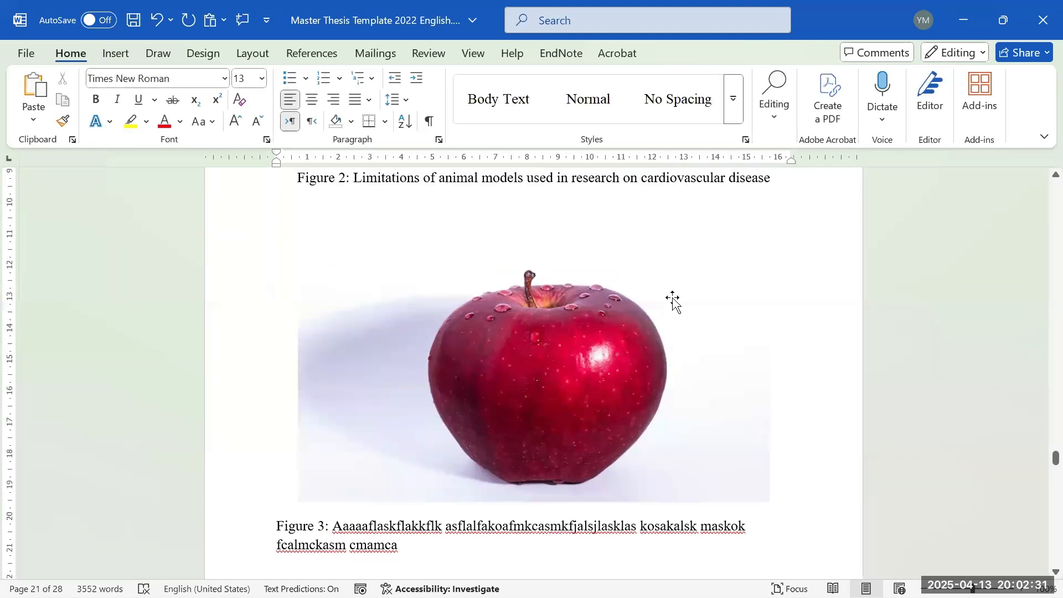
scroll(642, 294, down, 2)
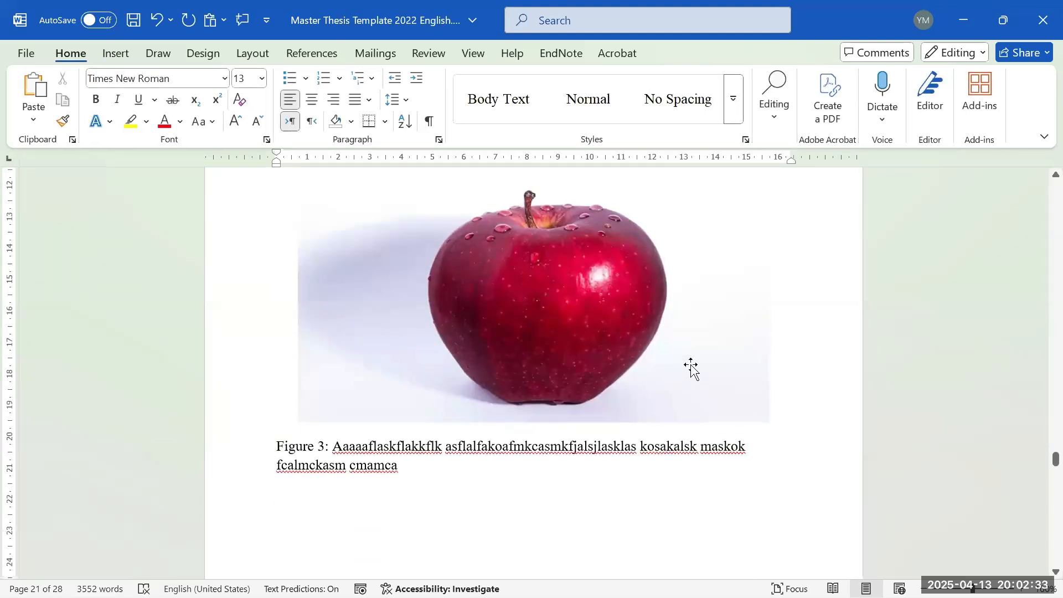
scroll(686, 346, up, 1)
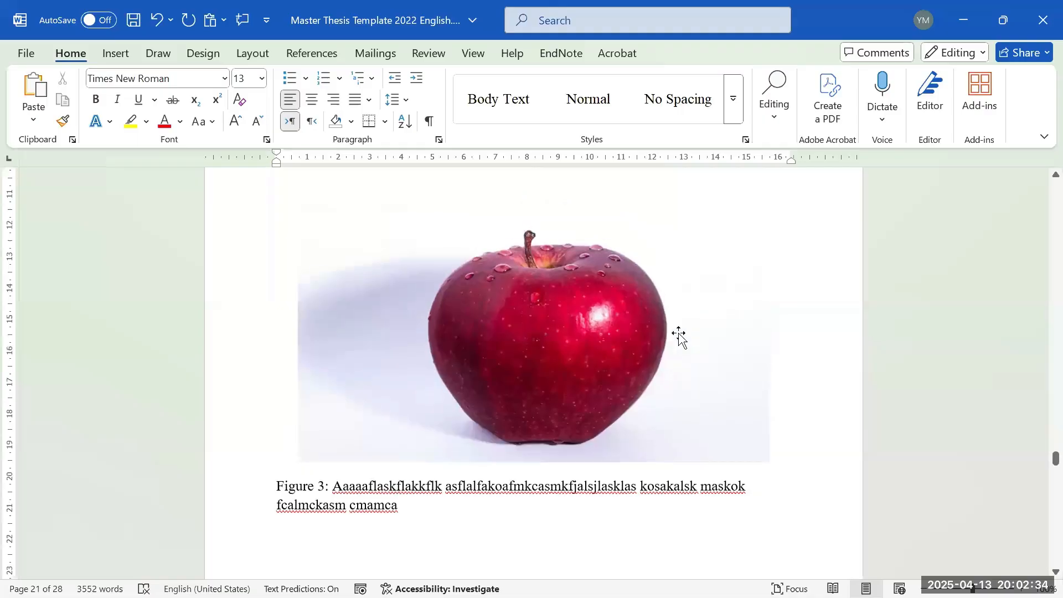
click(639, 294)
scroll(662, 302, down, 3)
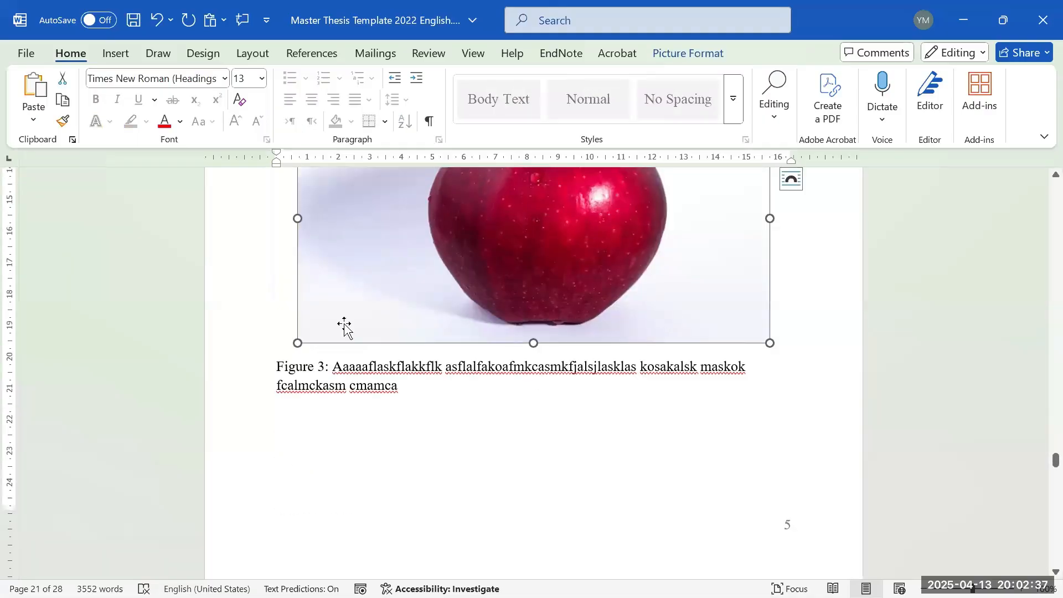
scroll(609, 346, up, 1)
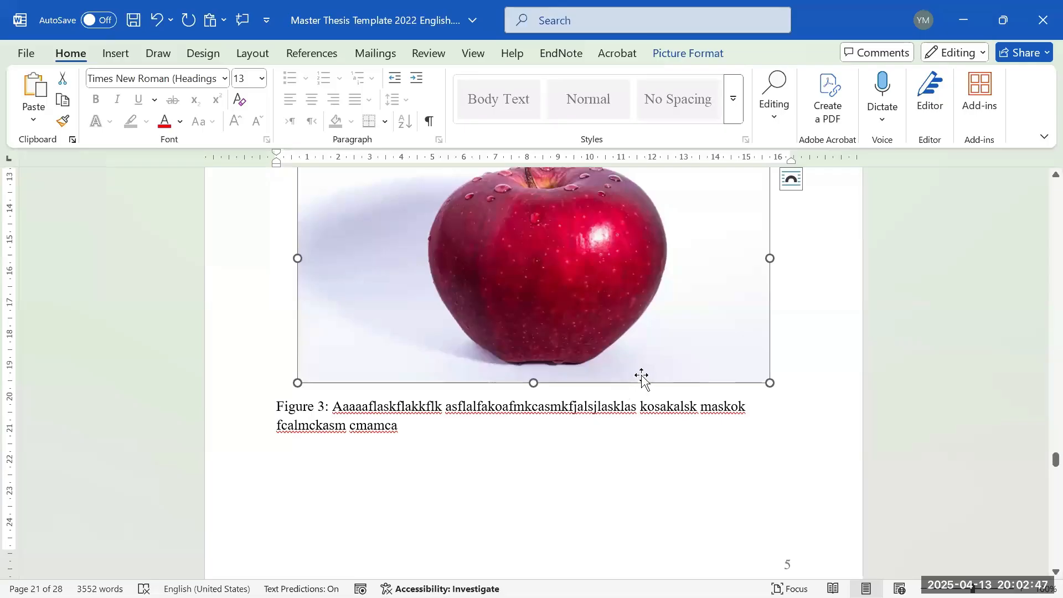
scroll(649, 377, up, 5)
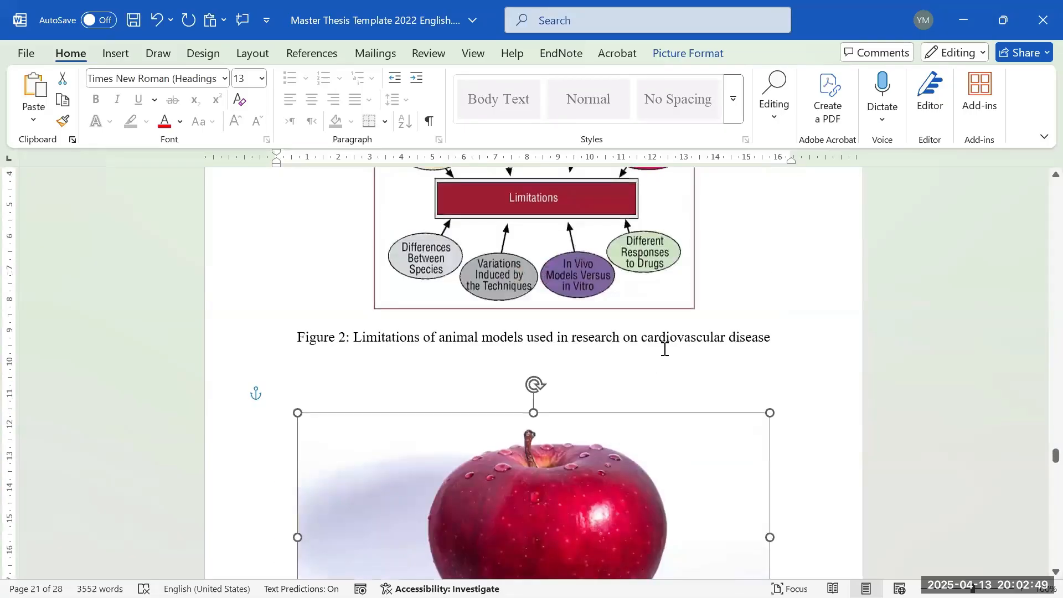
scroll(671, 340, up, 2)
scroll(679, 349, down, 10)
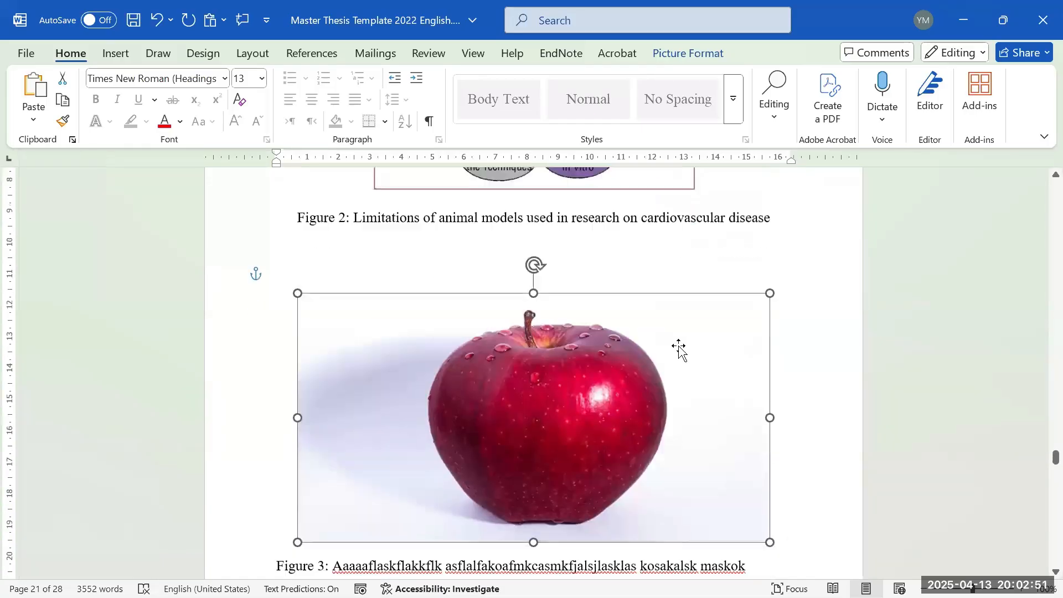
scroll(685, 353, down, 12)
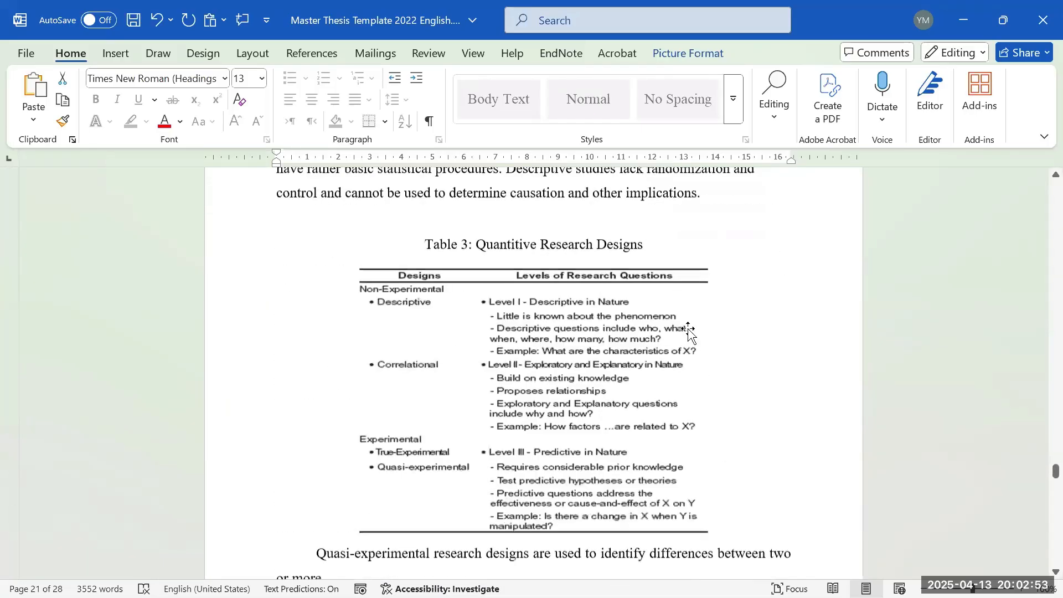
scroll(681, 341, down, 2)
scroll(510, 275, up, 6)
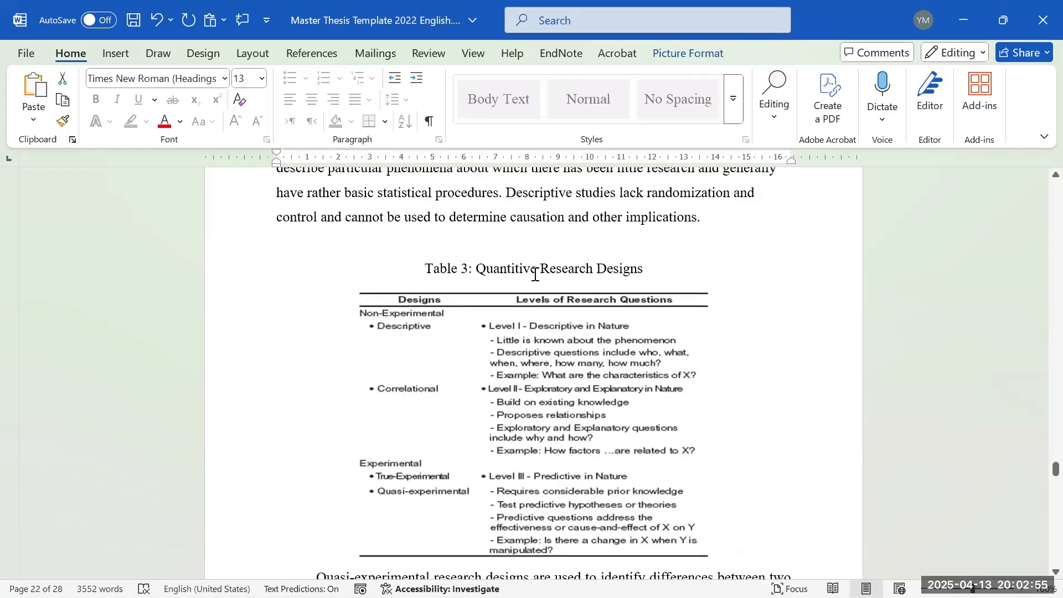
scroll(551, 308, down, 5)
scroll(552, 308, down, 3)
- Add empty lines after the 'or more ...' paragraph and insert a 2-column, 6-row table there
scroll(549, 301, up, 3)
click(537, 302)
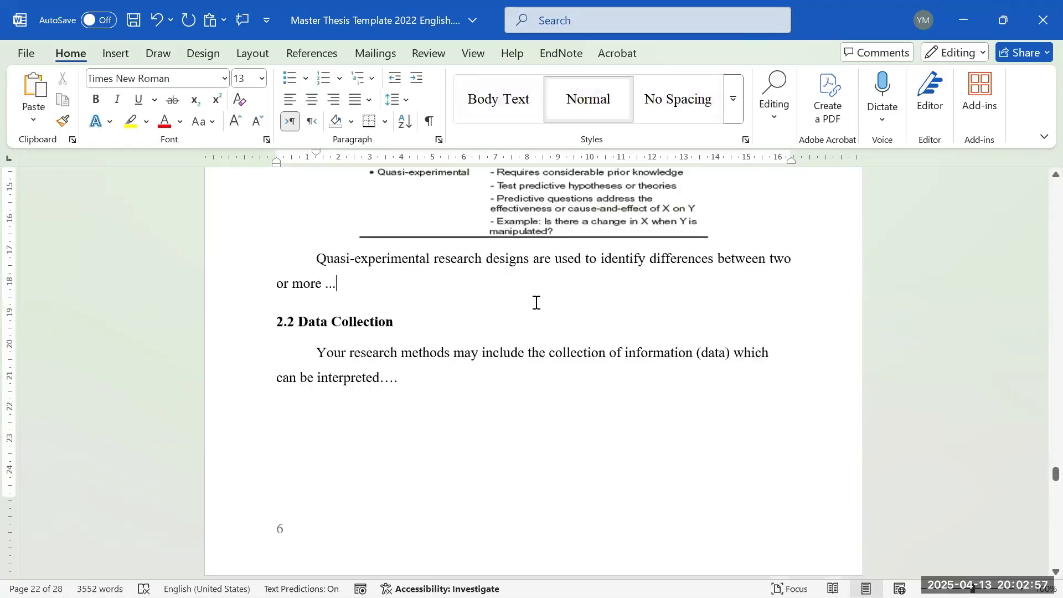
key(Return)
key(Return)
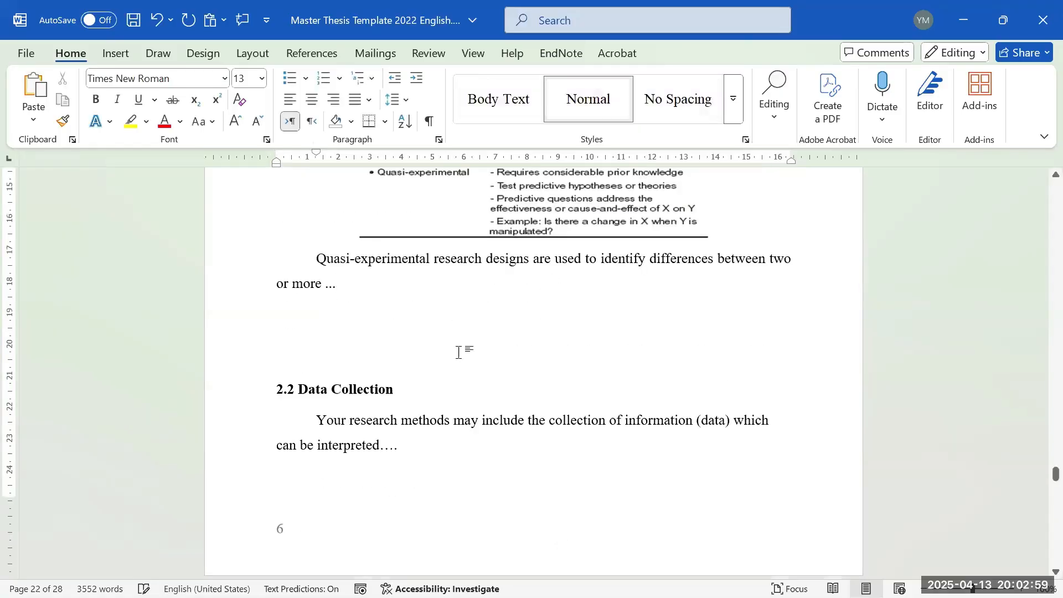
key(Return)
key(Return)
click(371, 320)
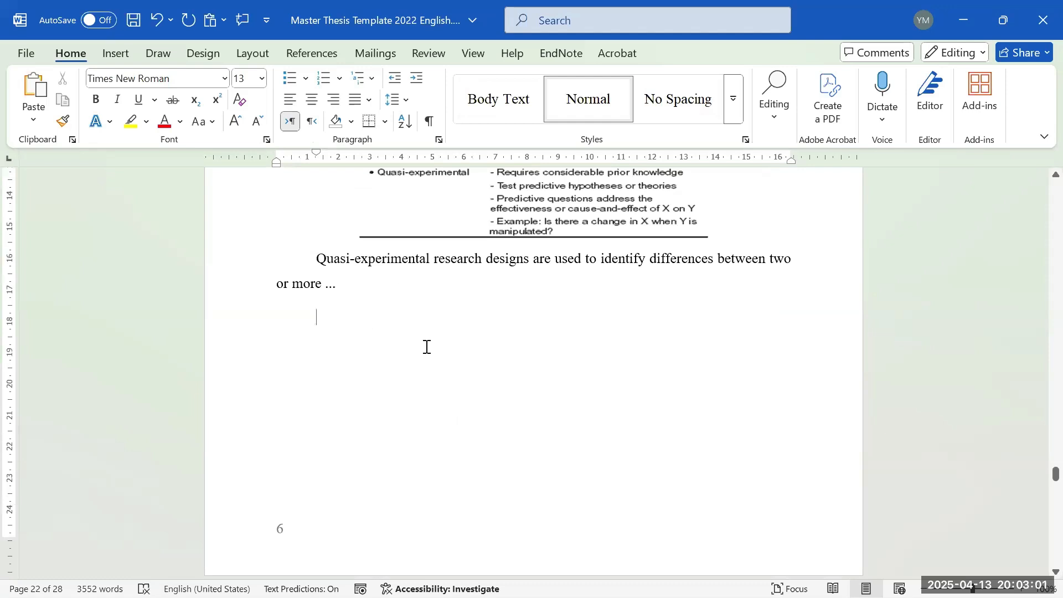
scroll(427, 346, up, 3)
click(116, 54)
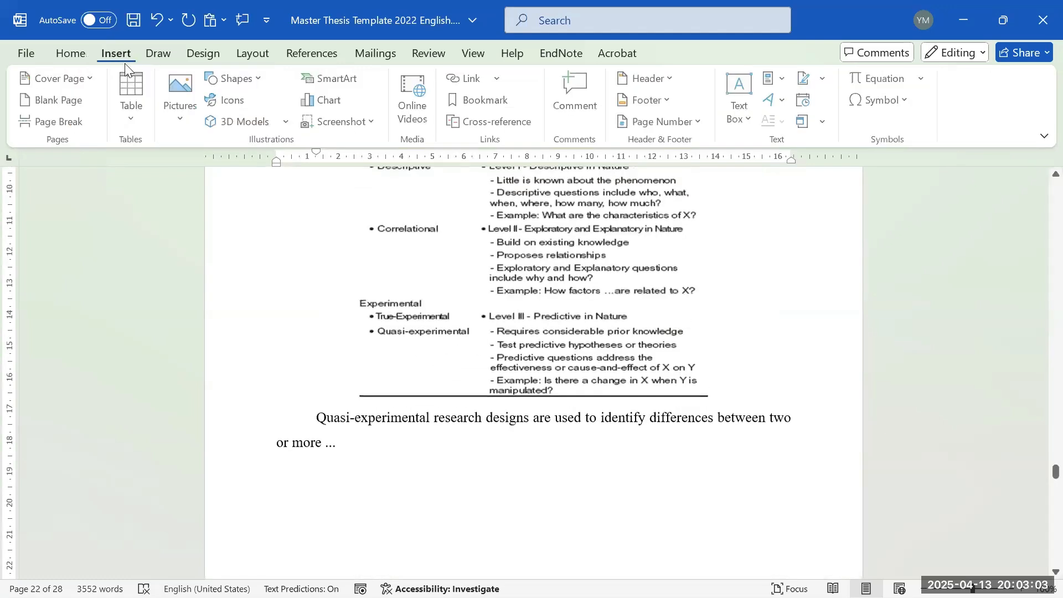
click(126, 92)
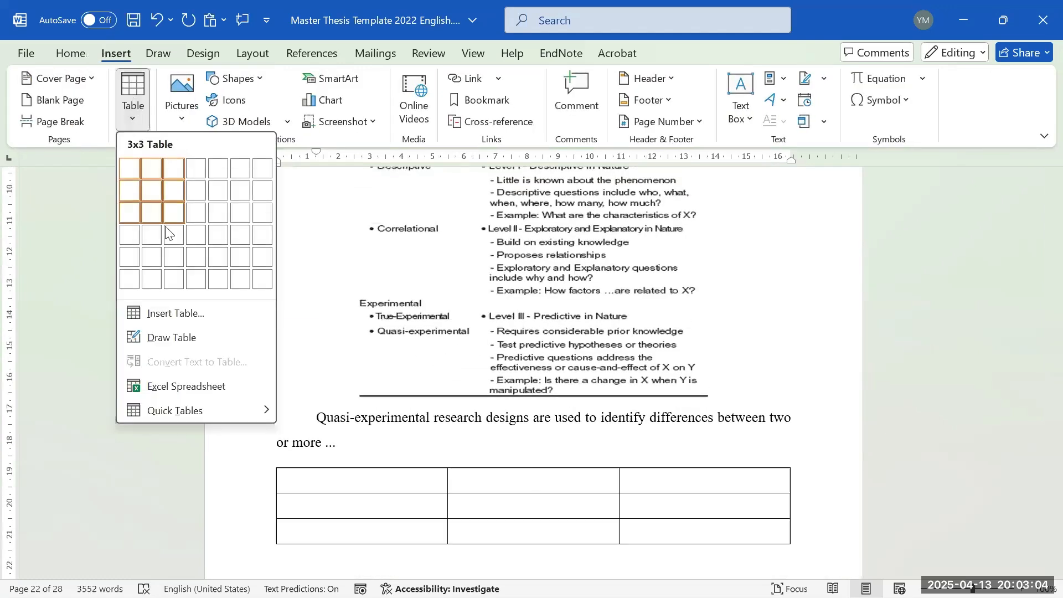
click(152, 279)
- Add a blank line between the 'or more ...' paragraph and the new table
scroll(530, 353, up, 9)
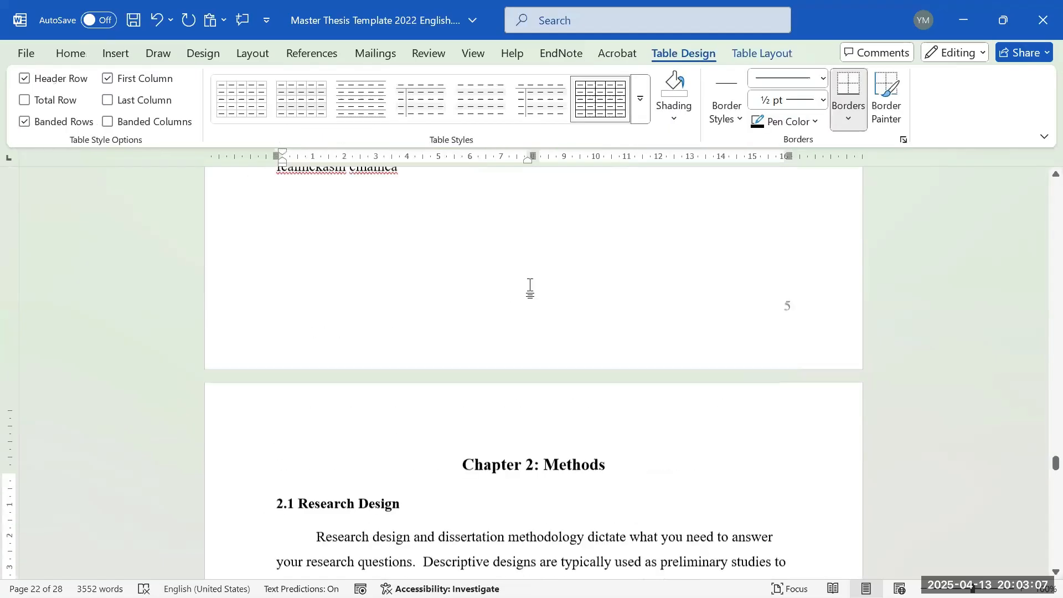
scroll(530, 288, up, 4)
scroll(530, 301, down, 1)
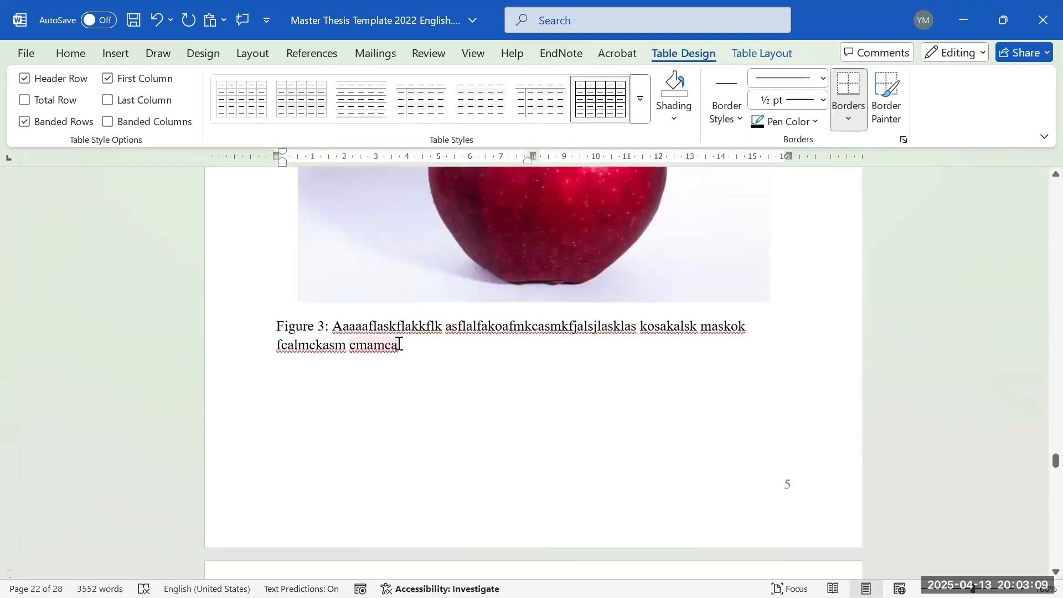
scroll(465, 327, up, 2)
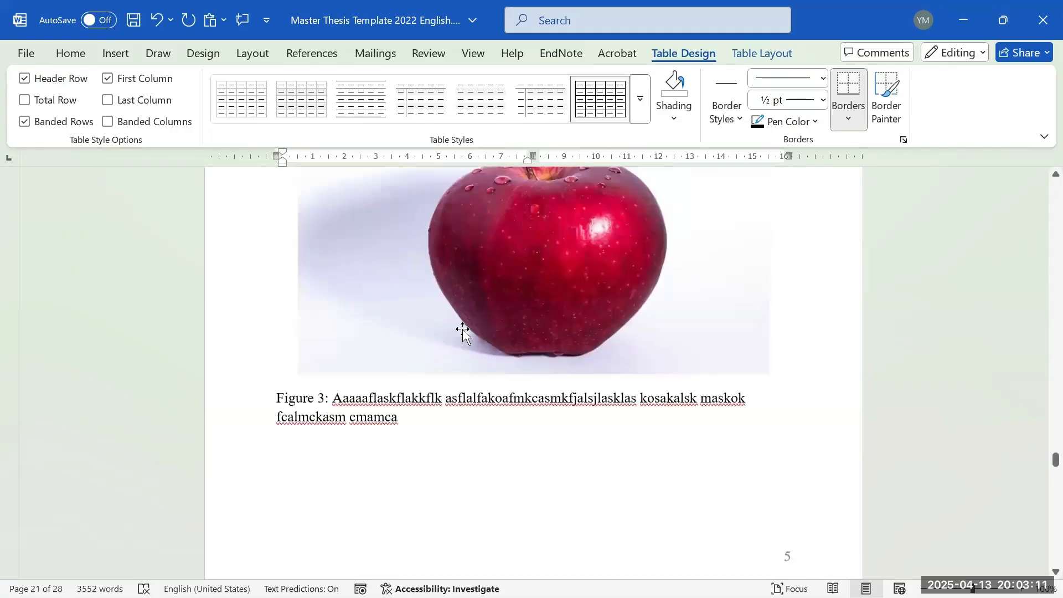
scroll(579, 336, down, 10)
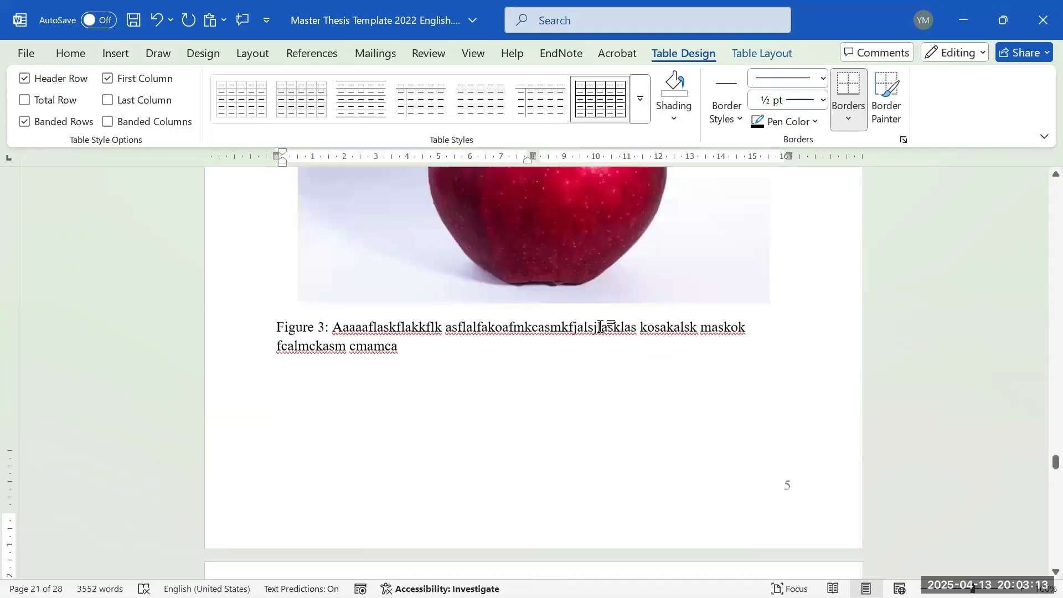
scroll(579, 336, down, 3)
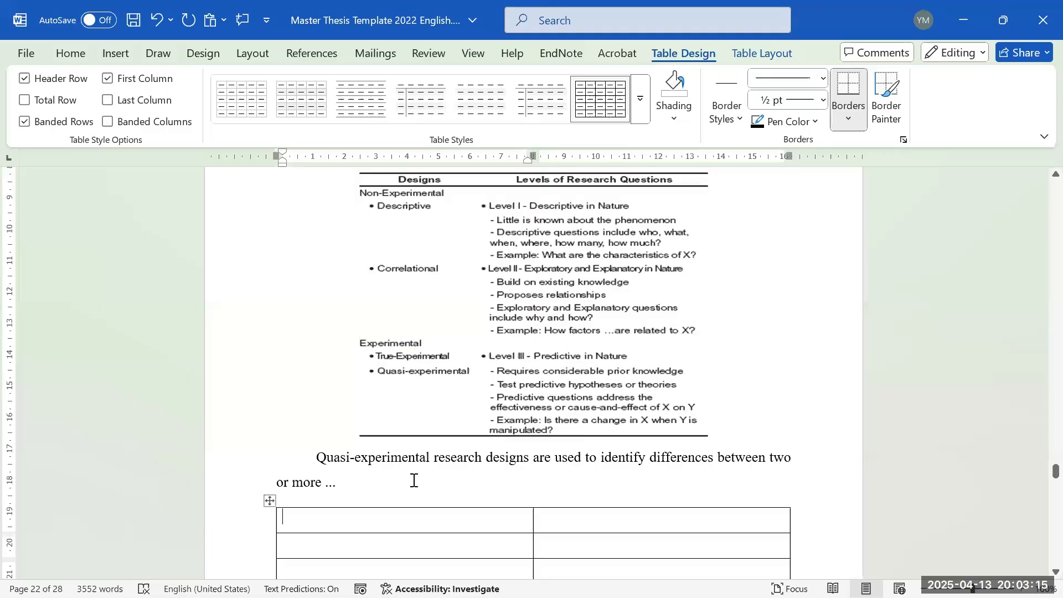
click(390, 486)
scroll(446, 244, down, 1)
key(Return)
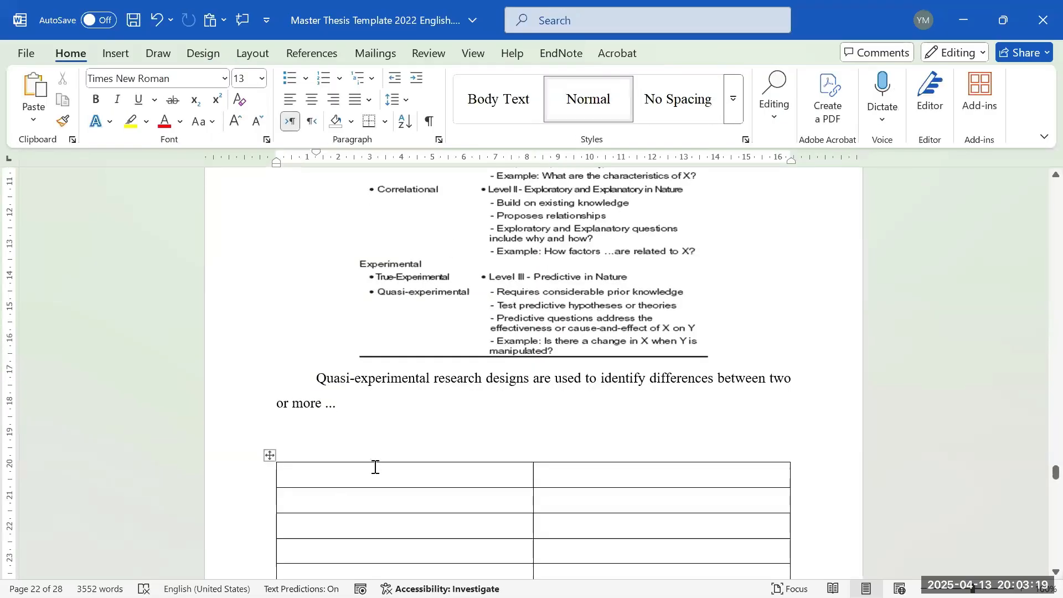
scroll(379, 462, down, 1)
click(124, 60)
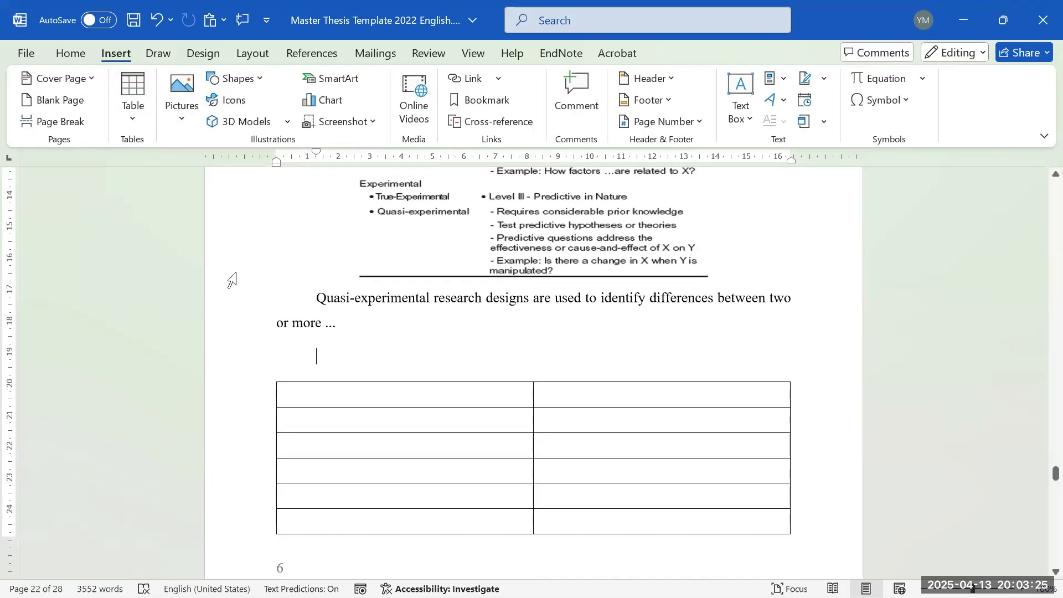
- Insert a caption using the Table label, producing 'Table 4' above the new table
click(308, 52)
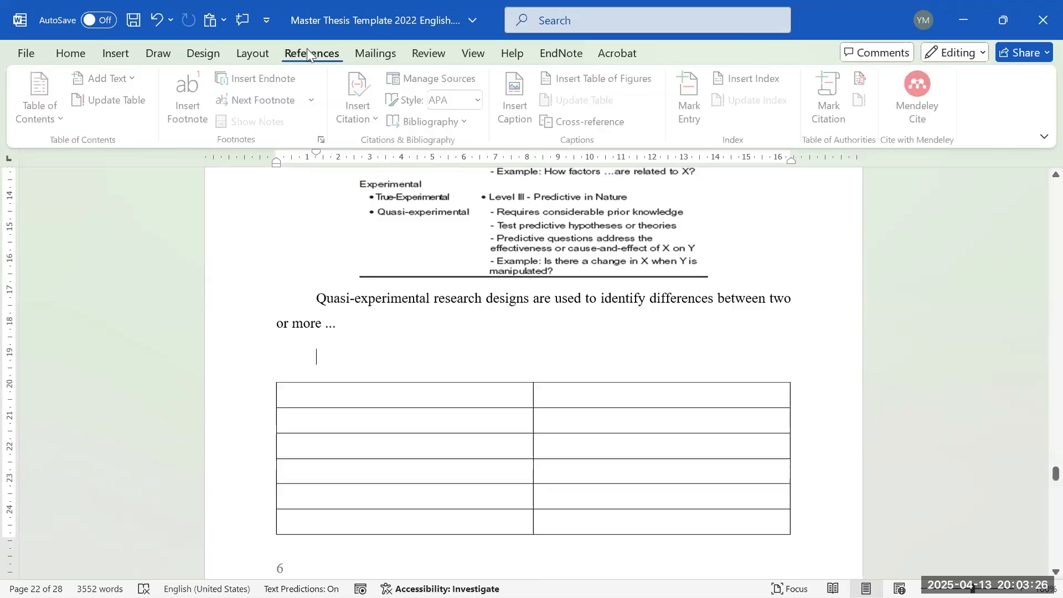
click(517, 102)
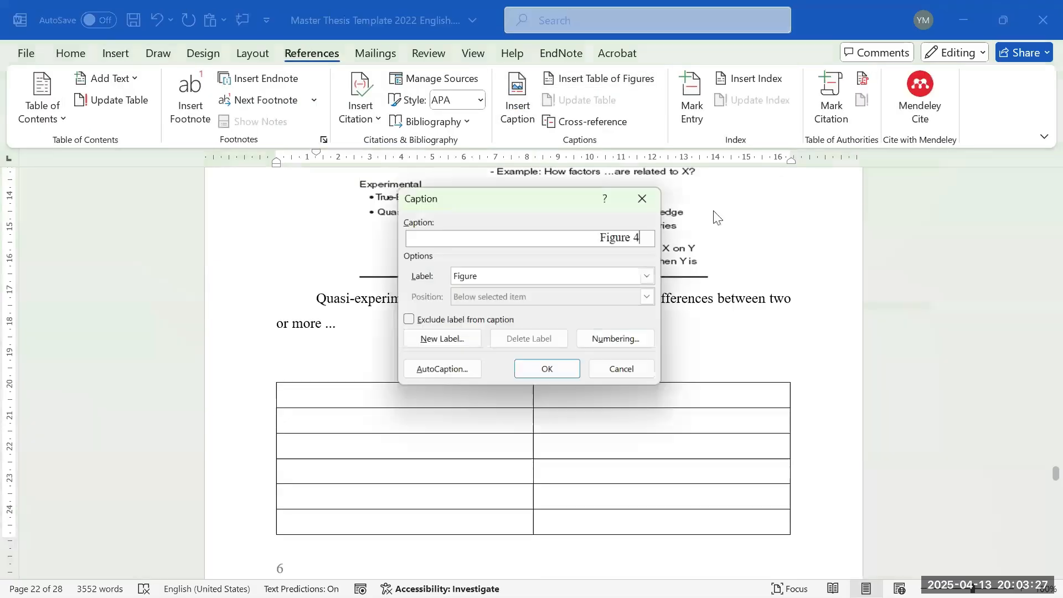
click(657, 277)
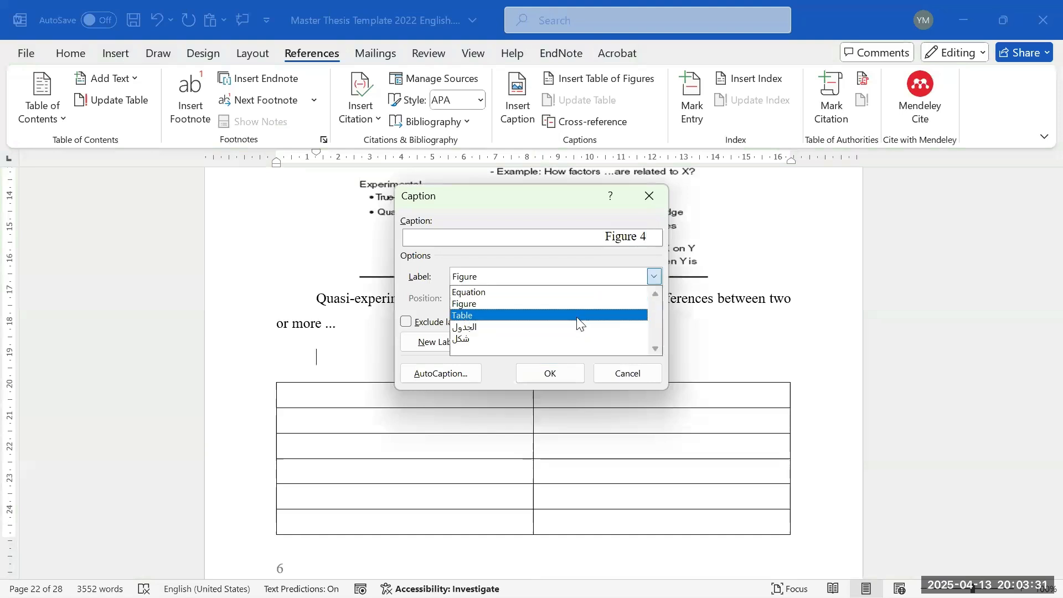
click(576, 317)
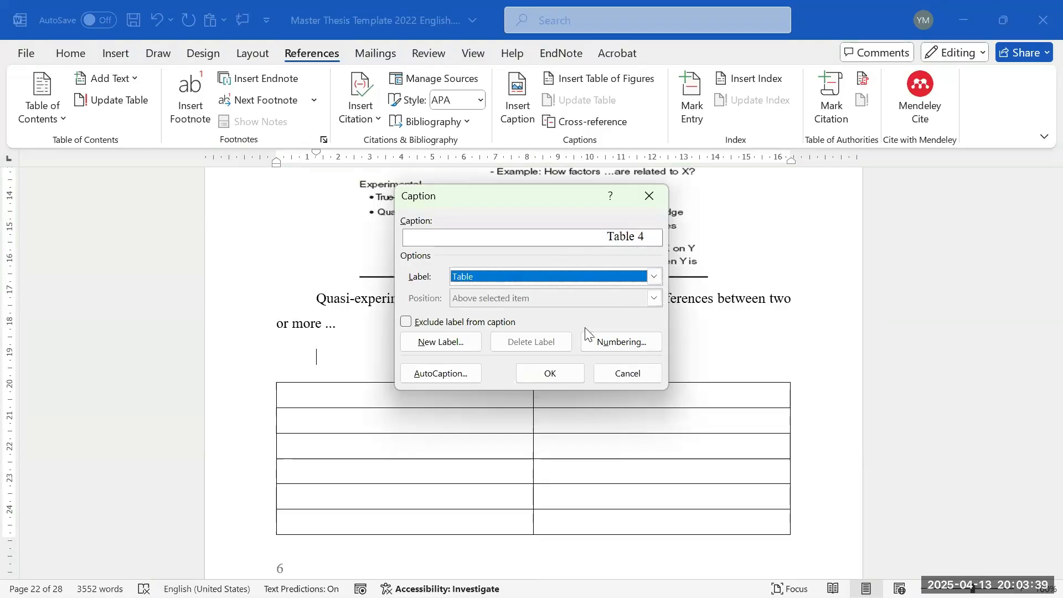
click(548, 372)
- Copy the colon from the Table 3 caption and paste it after 'Table 4'
scroll(454, 346, up, 5)
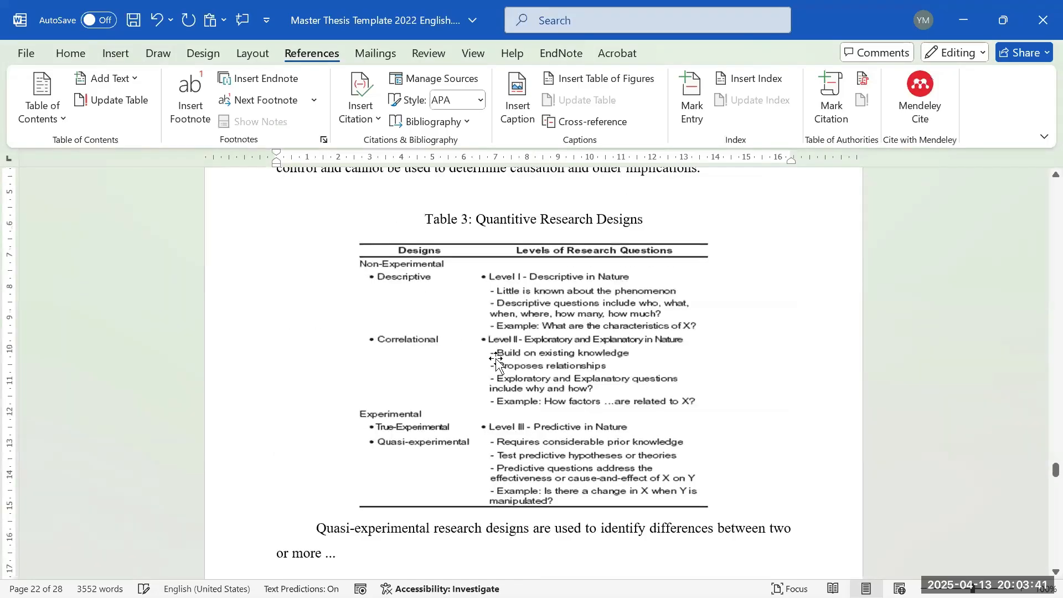
scroll(498, 273, down, 4)
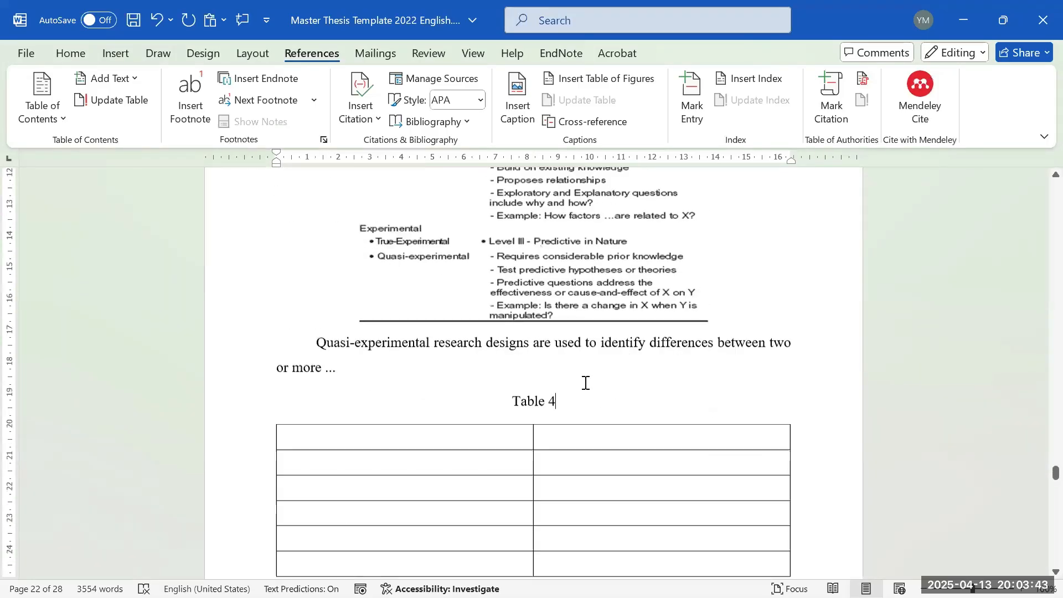
scroll(622, 366, up, 4)
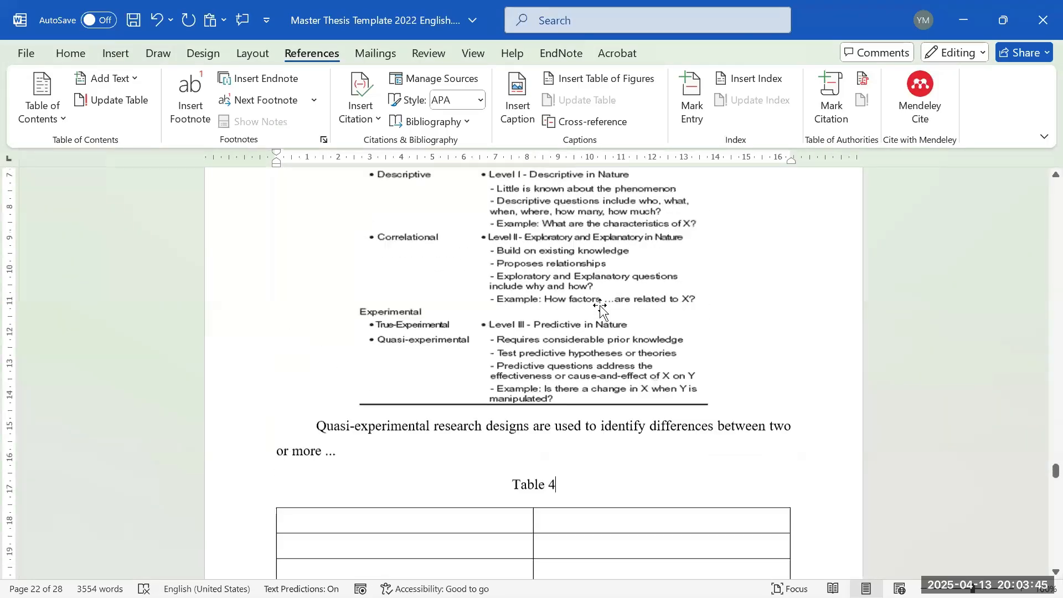
drag(660, 229, 502, 242)
key(ctrl+c)
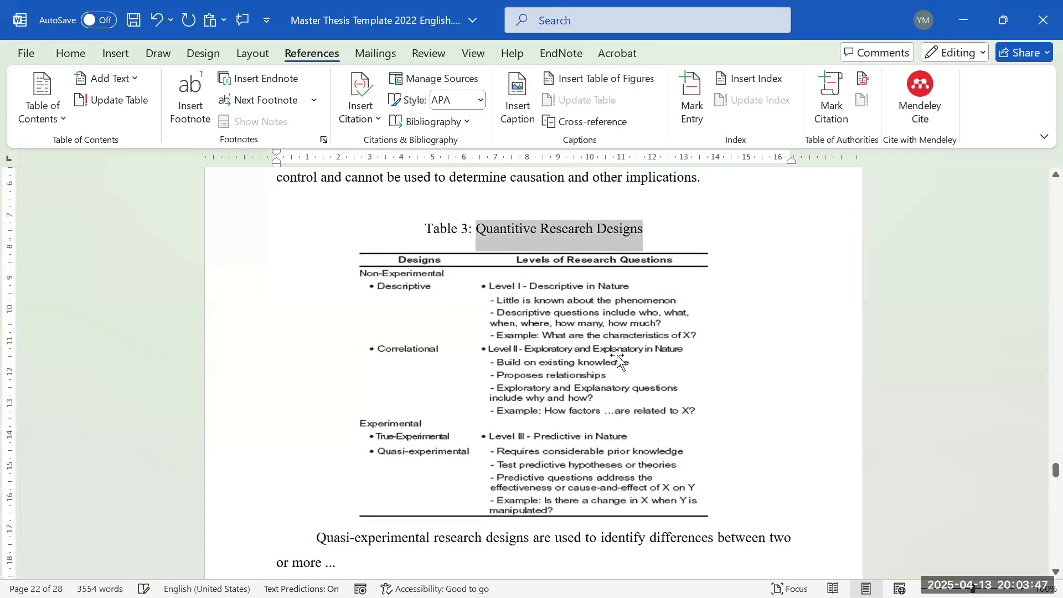
scroll(619, 360, down, 4)
click(674, 394)
key(ctrl+v)
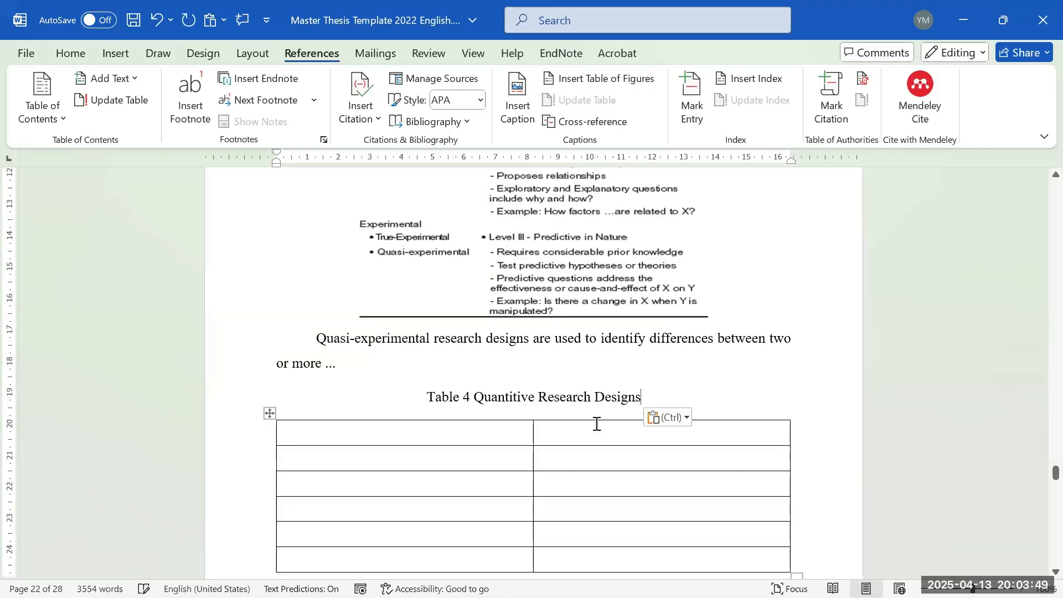
scroll(470, 348, up, 3)
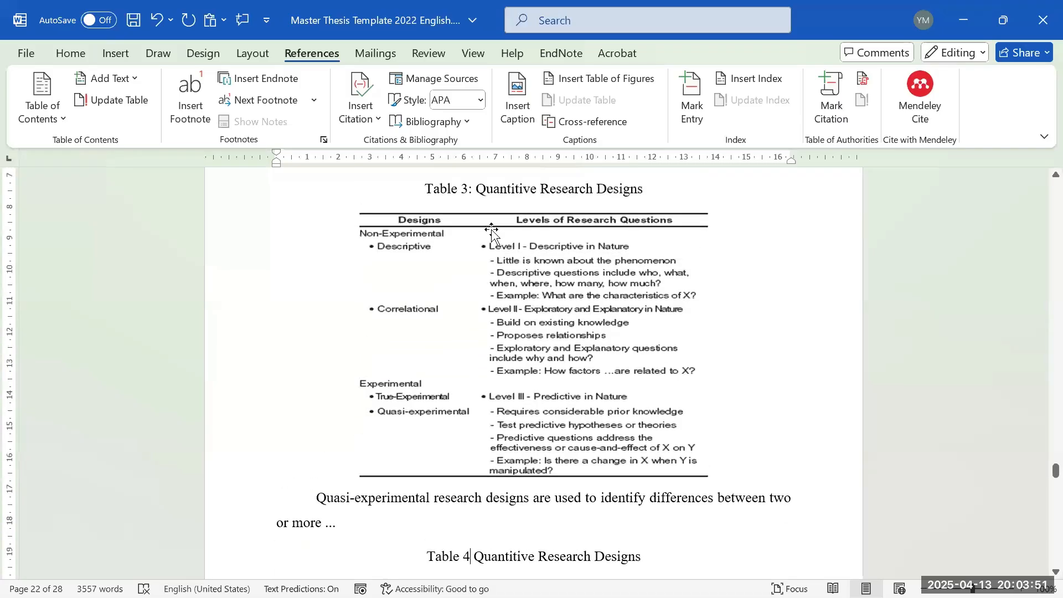
key(ctrl+c)
scroll(468, 460, down, 2)
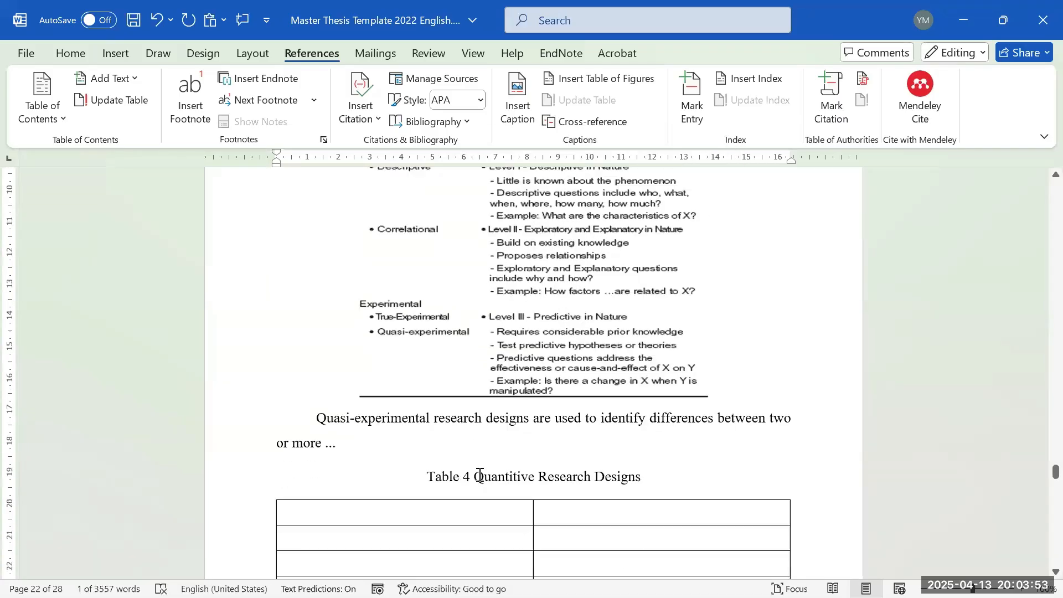
click(470, 473)
key(ctrl+v)
- Replace the pasted title so the caption reads 'Table 4: numbers of individuals'
drag(642, 477, 488, 487)
key(Delete)
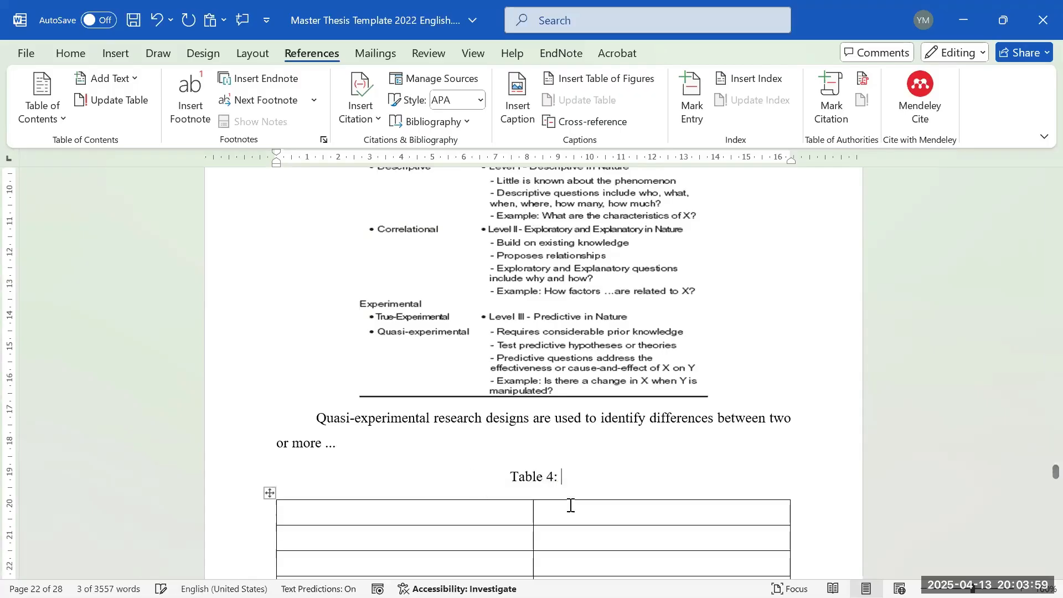
text(number)
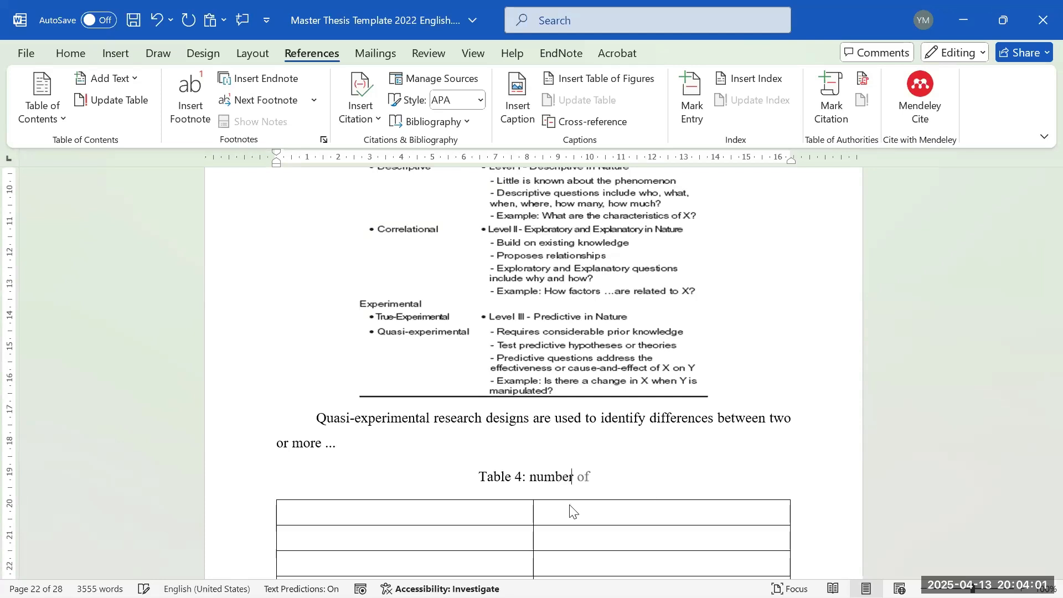
text(s of )
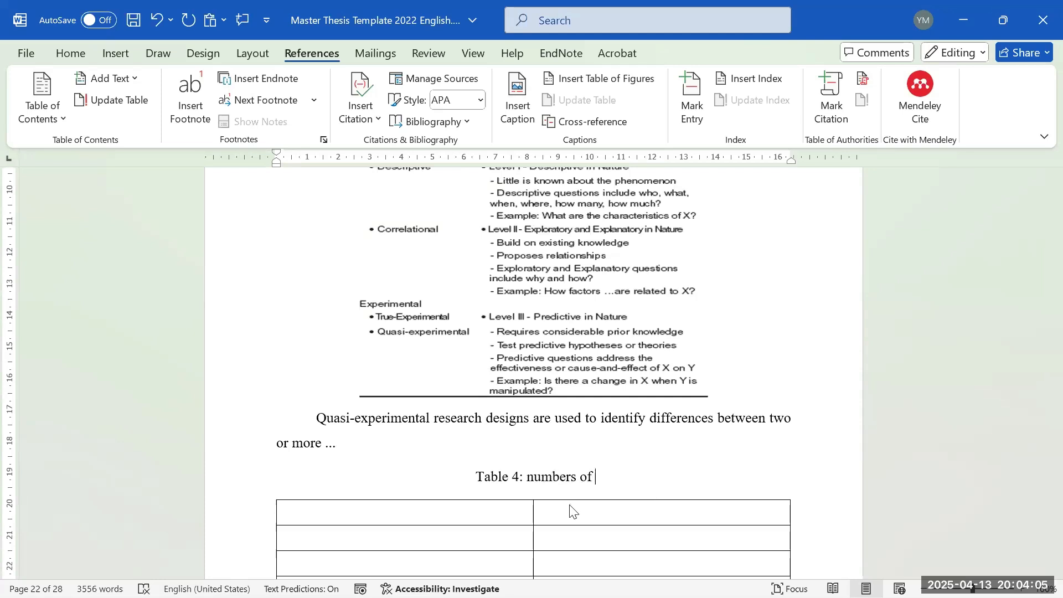
text(individuals)
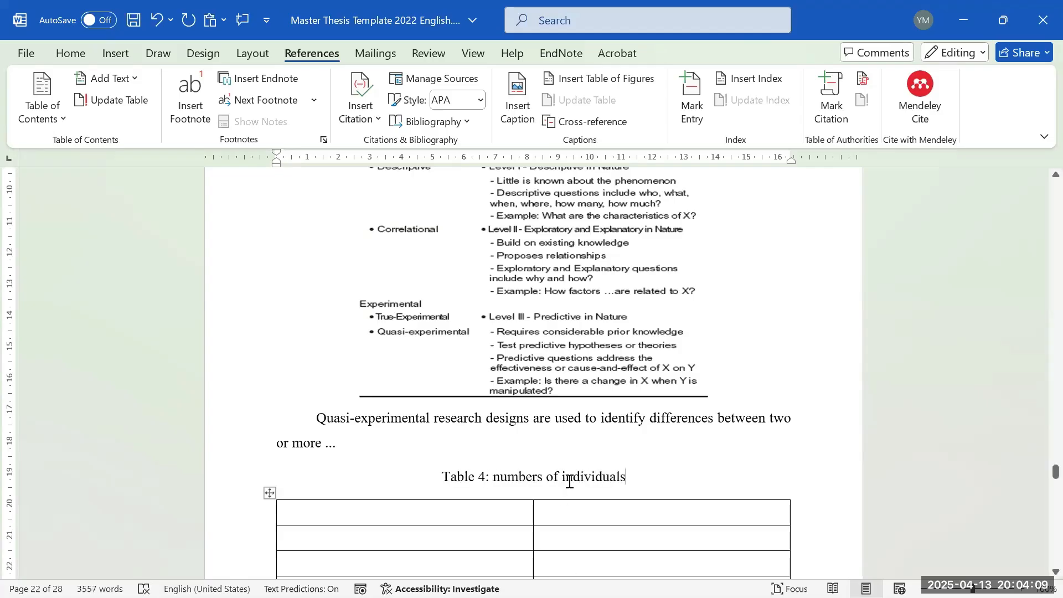
click(570, 478)
scroll(509, 468, down, 2)
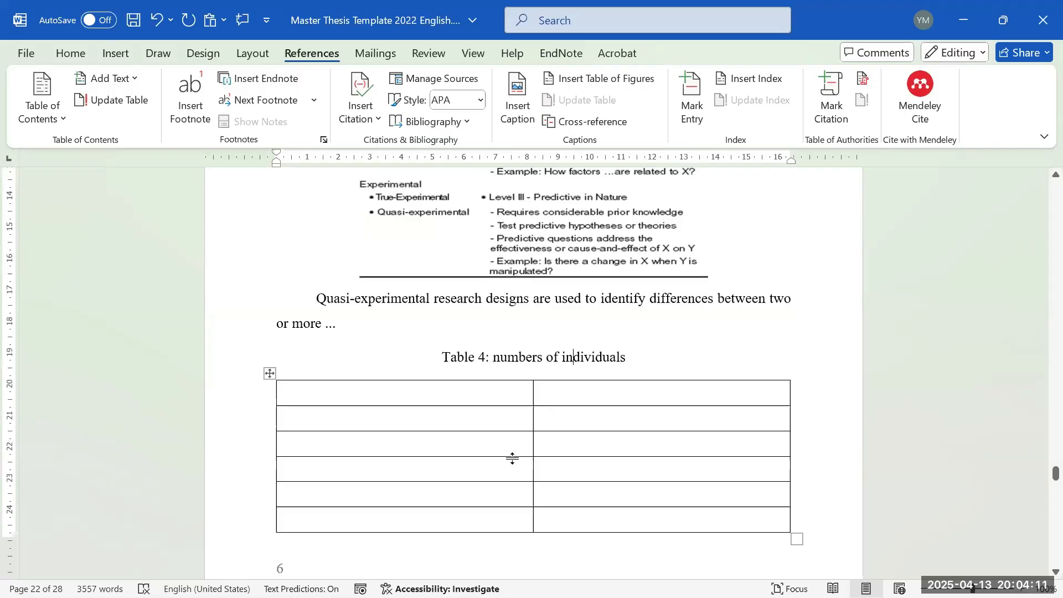
click(71, 52)
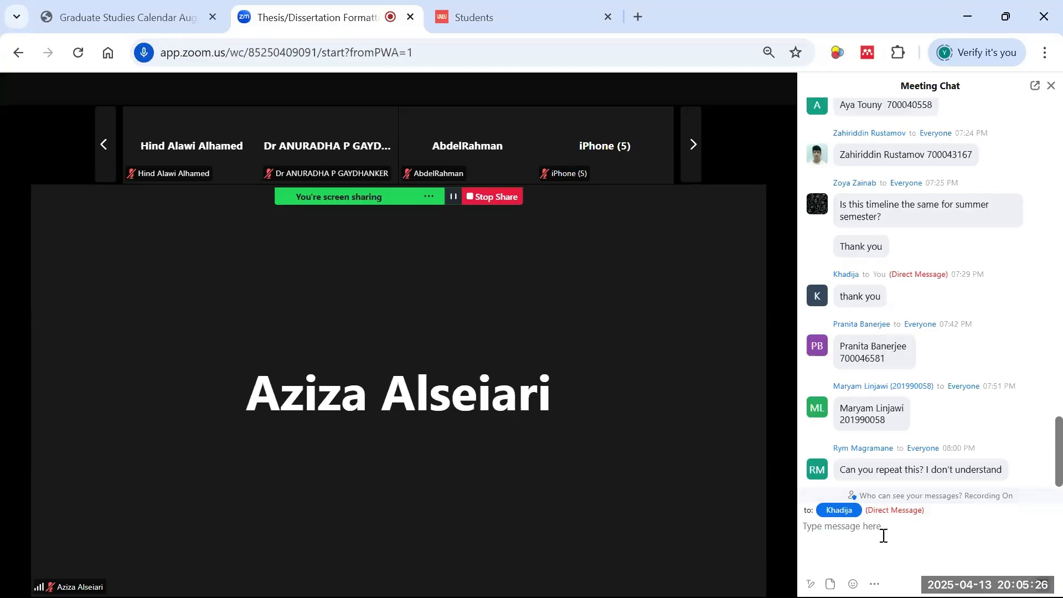
- Scroll the Zoom meeting chat to the newest messages, then minimize the meeting window
scroll(1011, 440, up, 6)
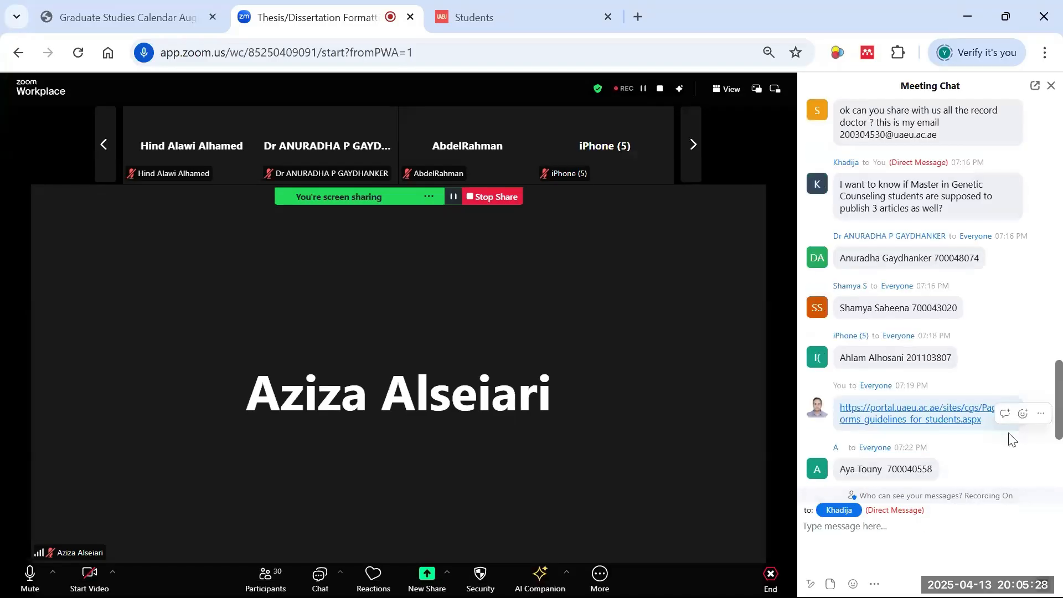
scroll(997, 437, down, 6)
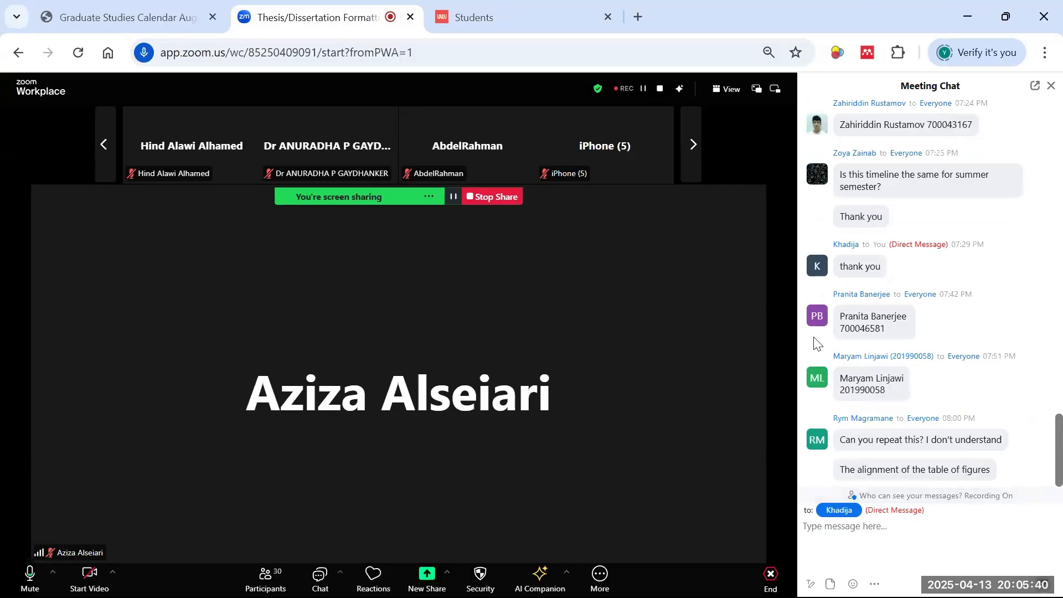
click(967, 17)
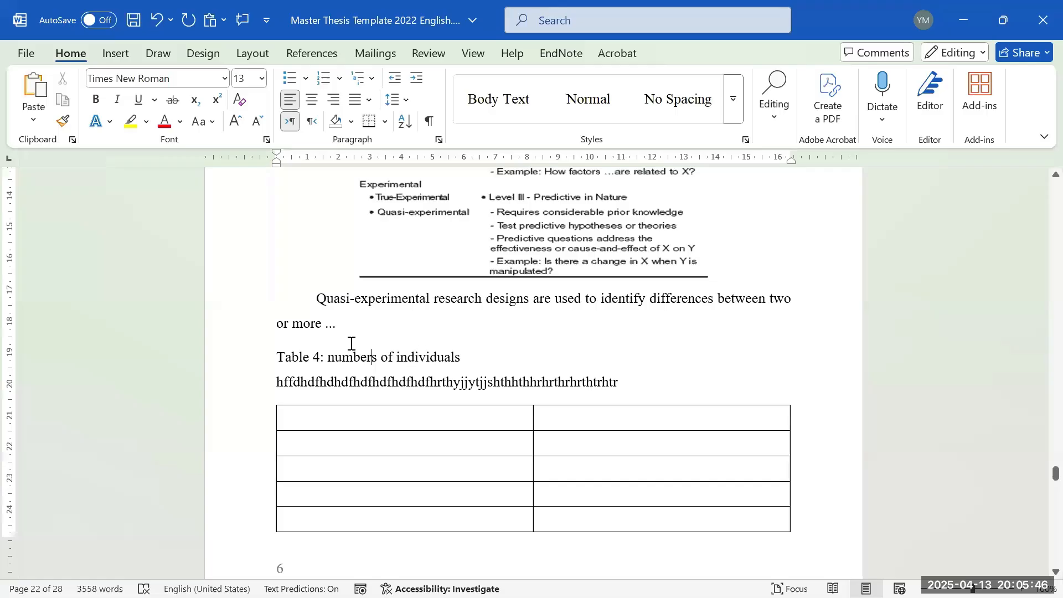
- Left-align the Table 4 caption and the line below with 1.15 spacing, then switch to Zoom
click(158, 27)
click(158, 28)
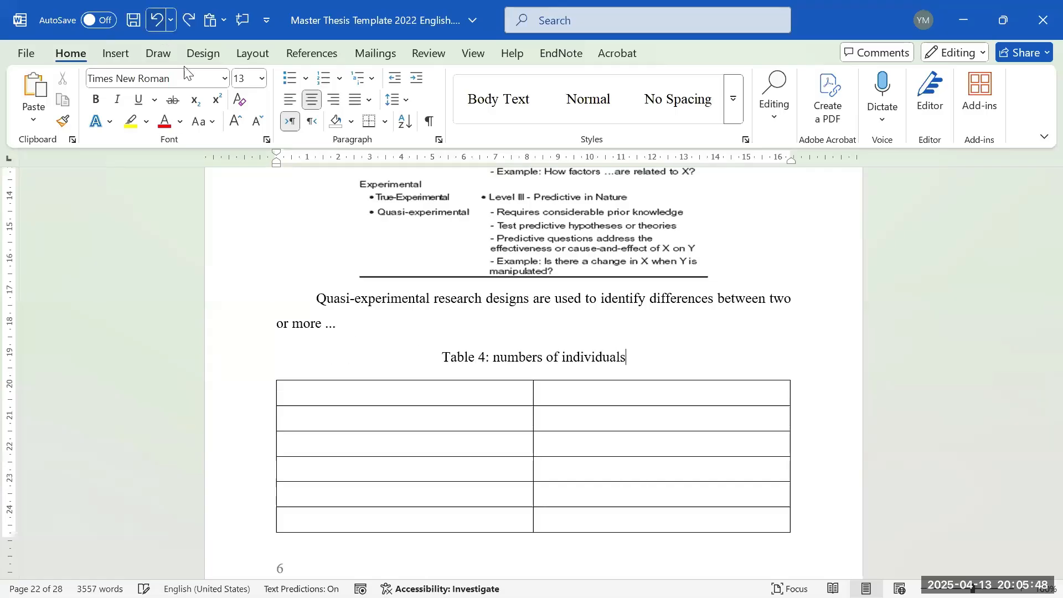
drag(443, 358, 633, 363)
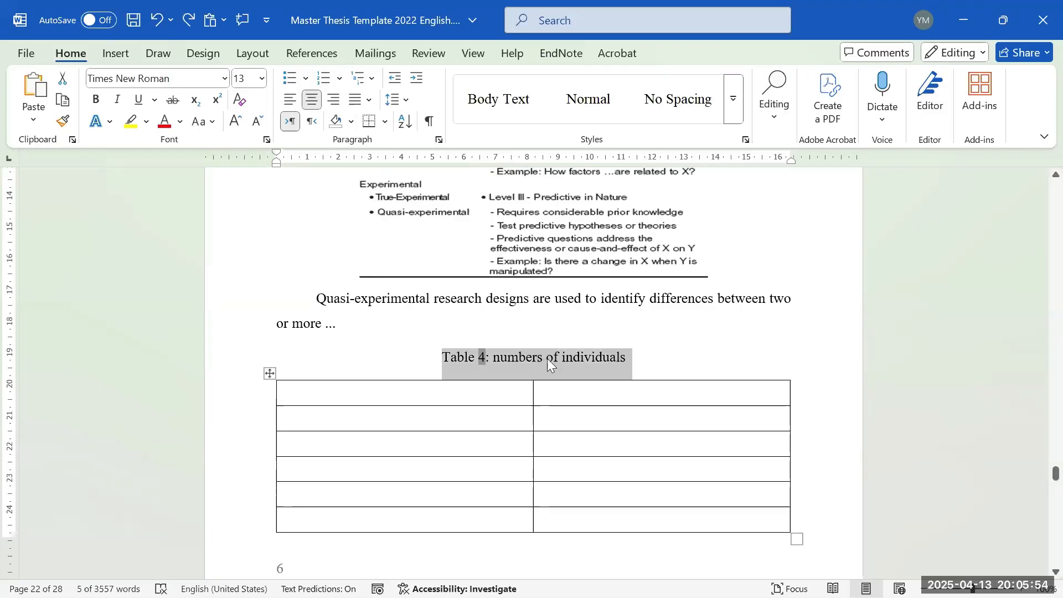
click(184, 28)
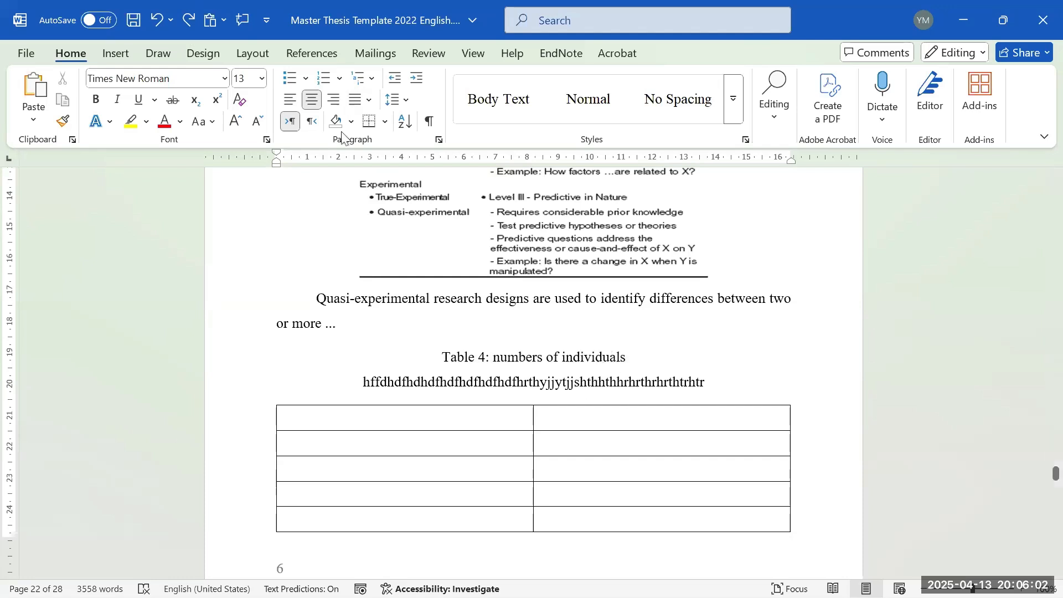
click(290, 100)
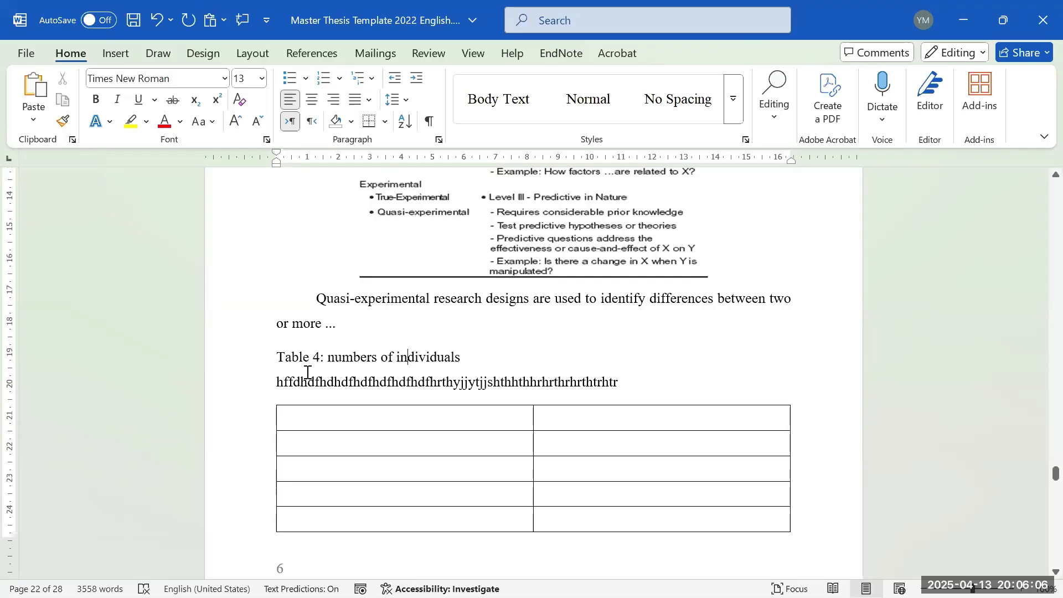
click(393, 99)
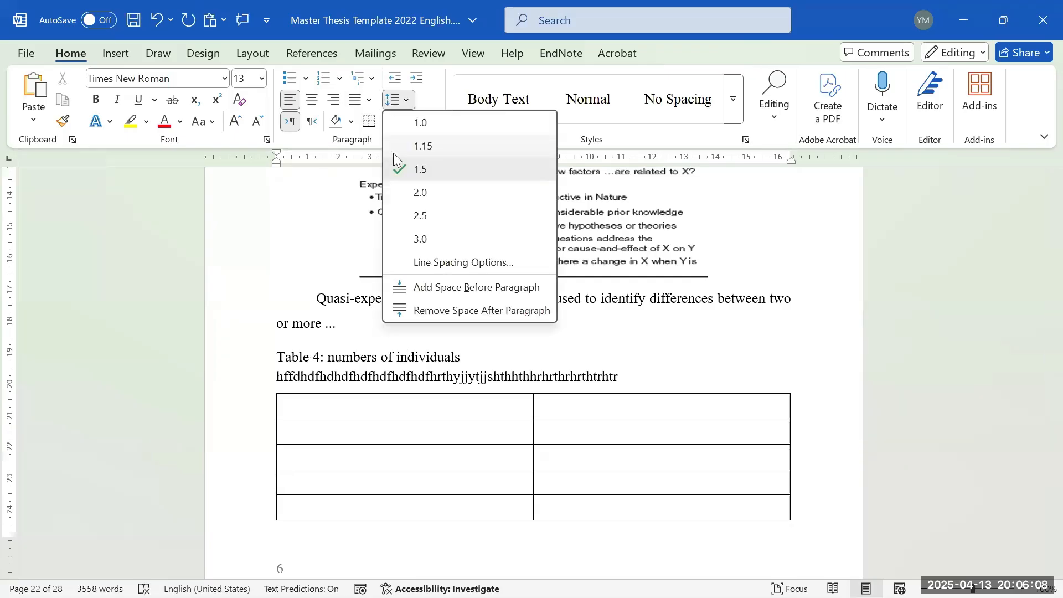
click(393, 150)
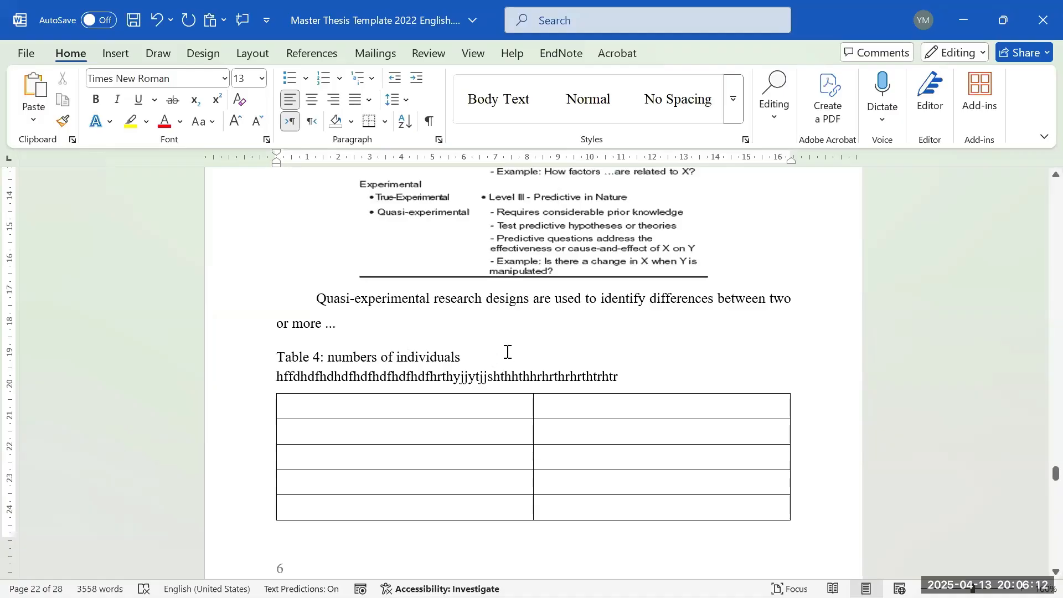
key(alt+Tab)
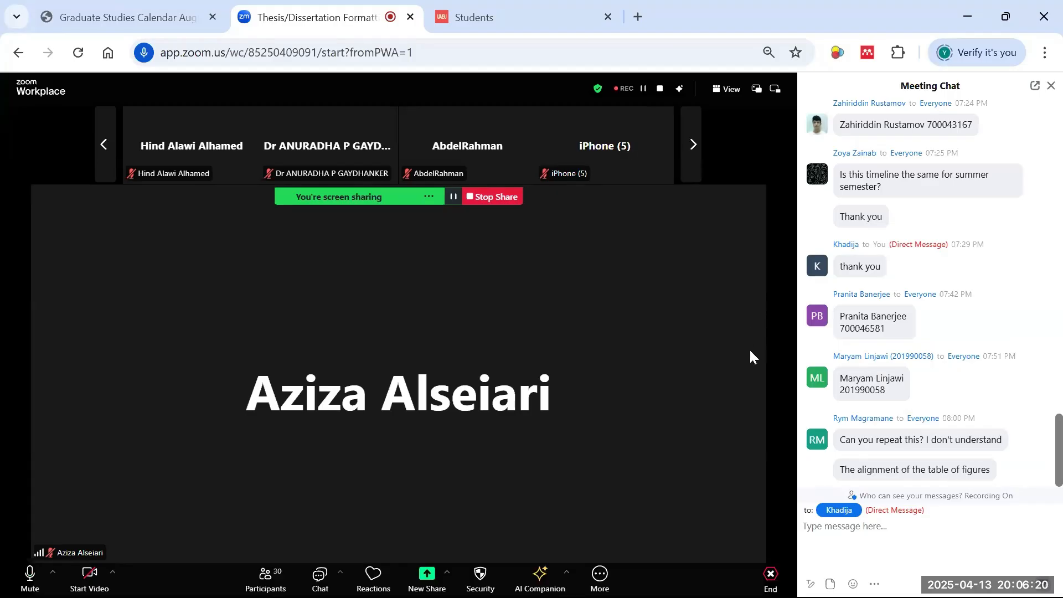
- Return from Zoom to the Word thesis at page 22's Table 4 caption
key(alt+Tab)
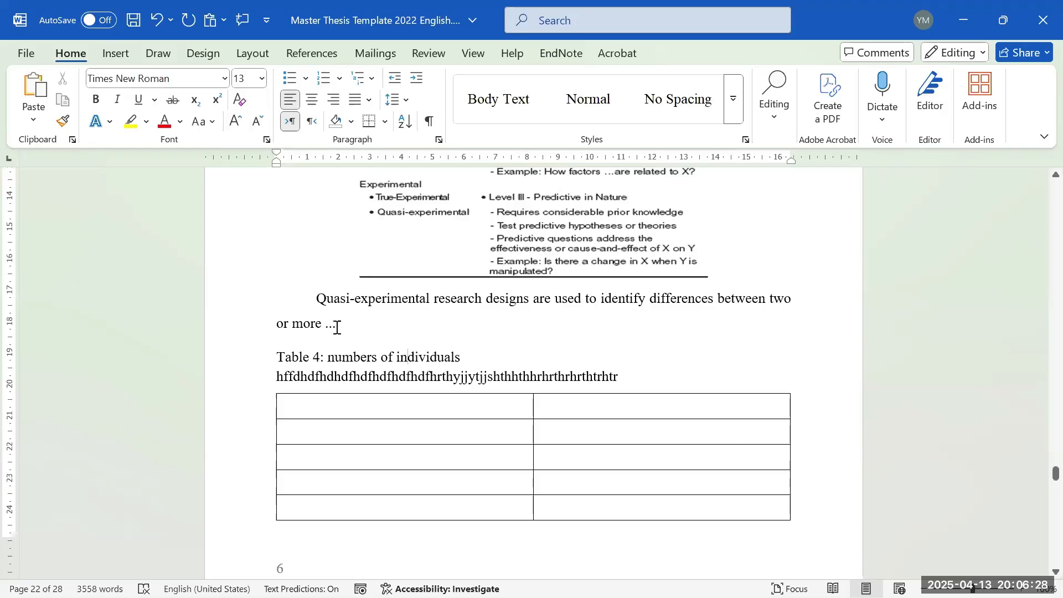
- Increase the caption's paragraph spacing before to 24 pt
click(252, 53)
click(520, 96)
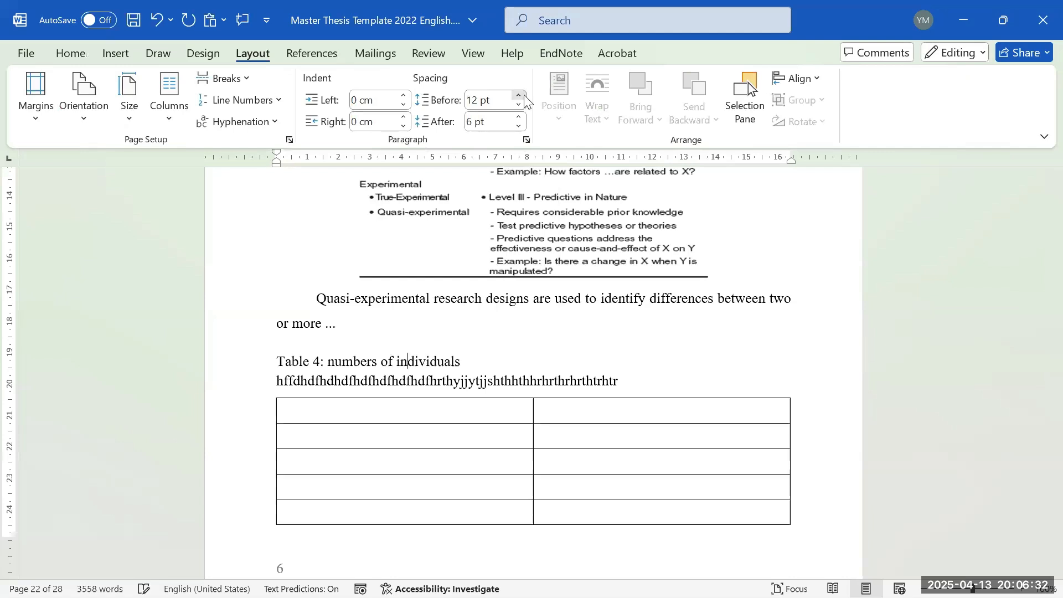
click(520, 95)
click(519, 96)
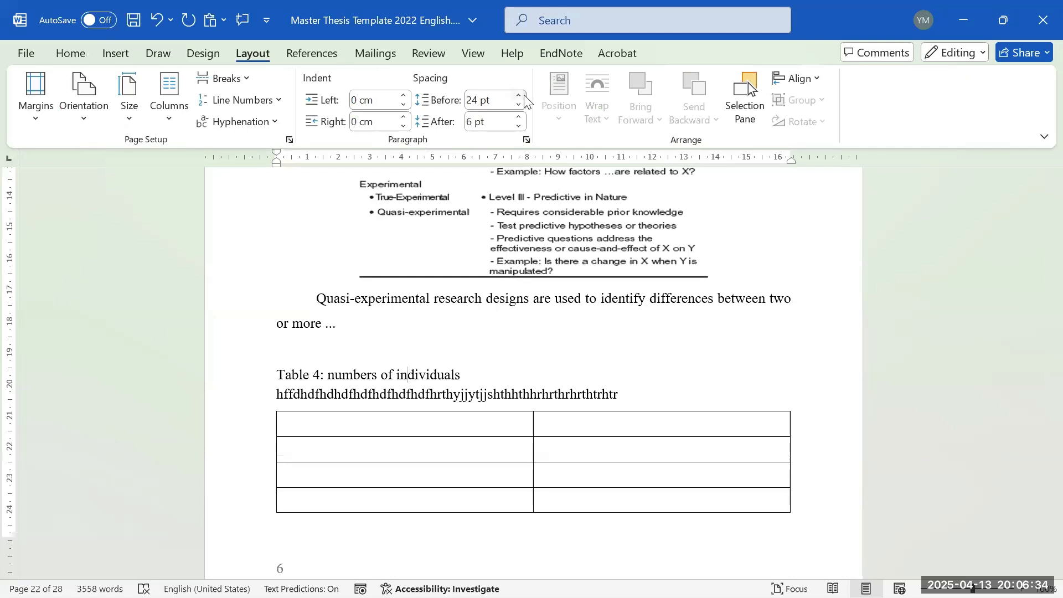
scroll(443, 335, down, 3)
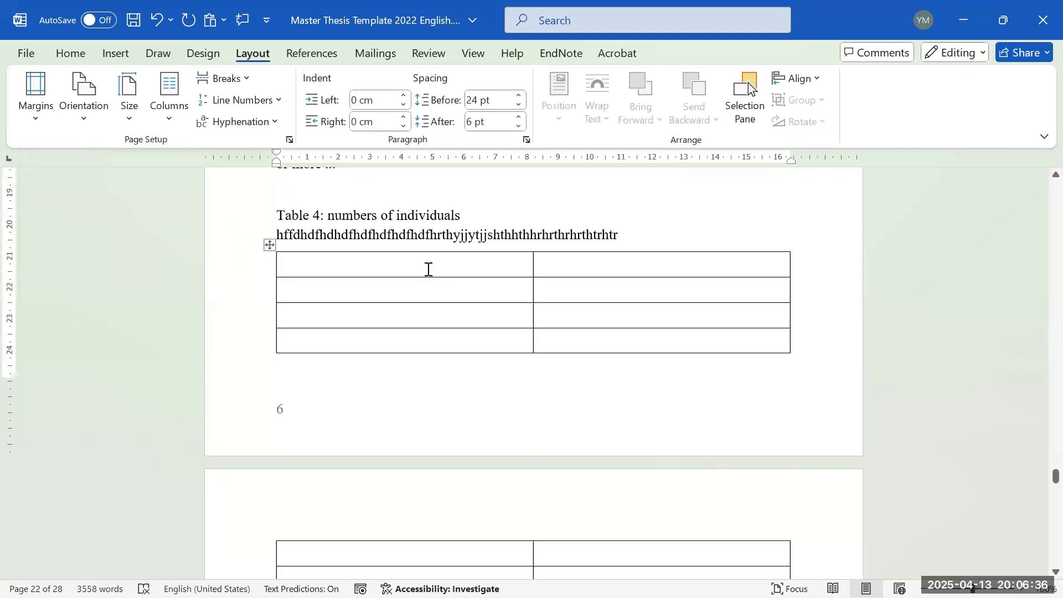
scroll(498, 310, down, 5)
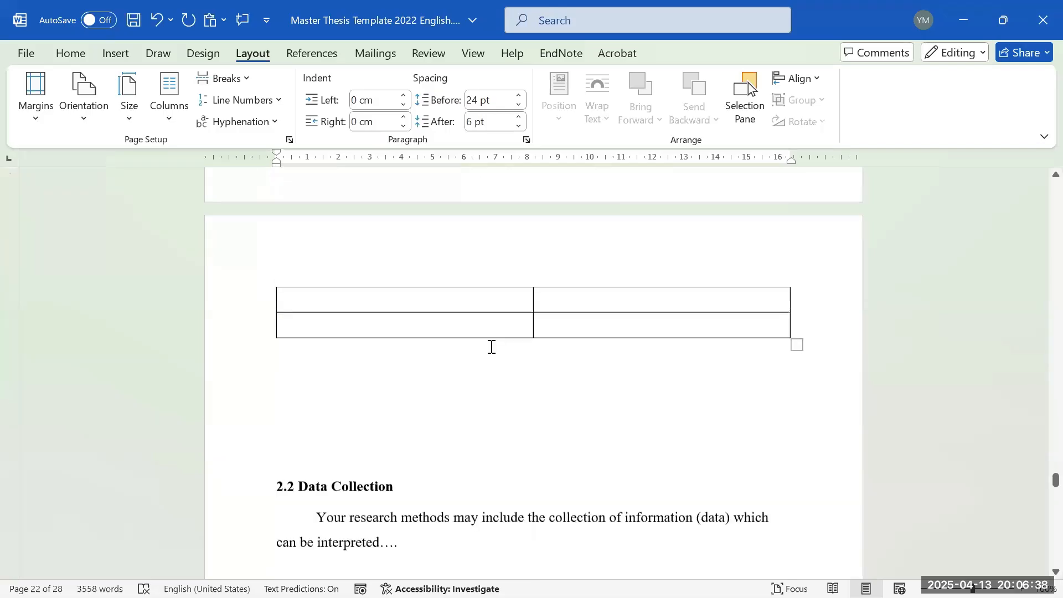
- Delete the blank lines under the table and give the next line 24 pt spacing after
click(451, 372)
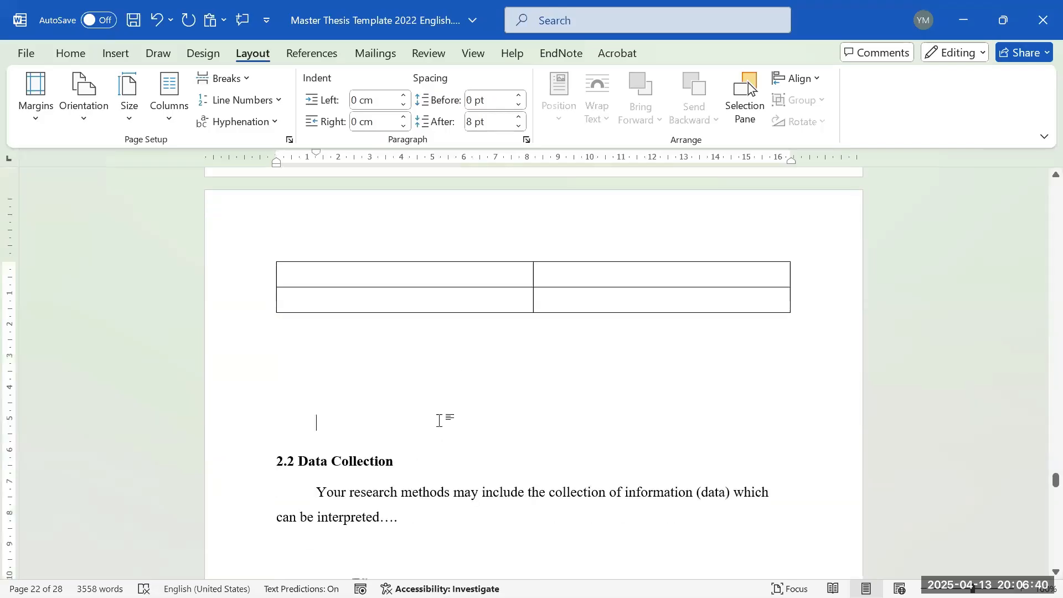
key(BackSpace)
key(BackSpace)
key(BackSpace)
key(BackSpace)
key(BackSpace)
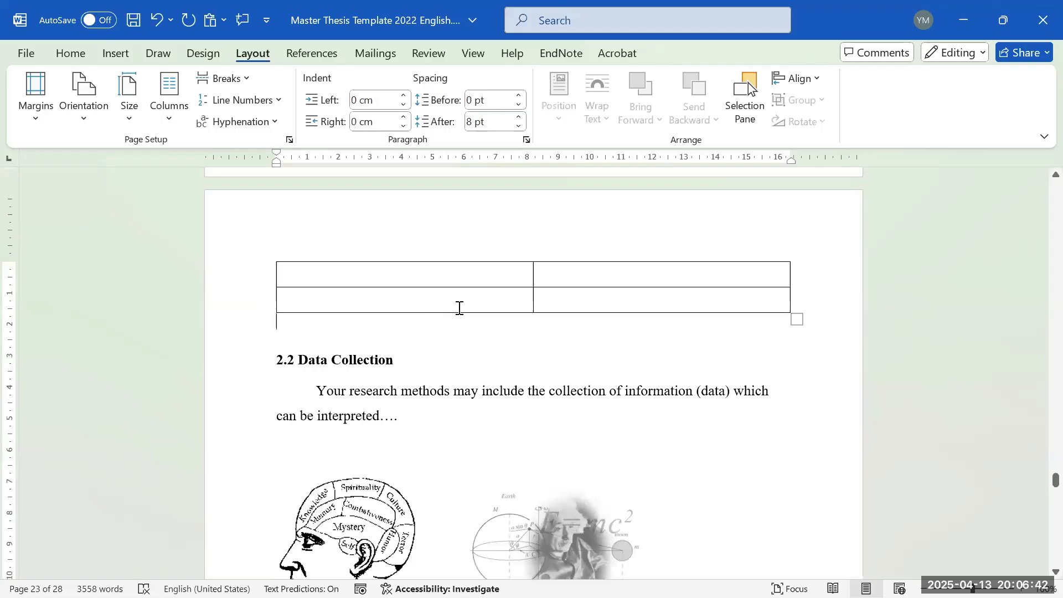
click(518, 116)
click(519, 116)
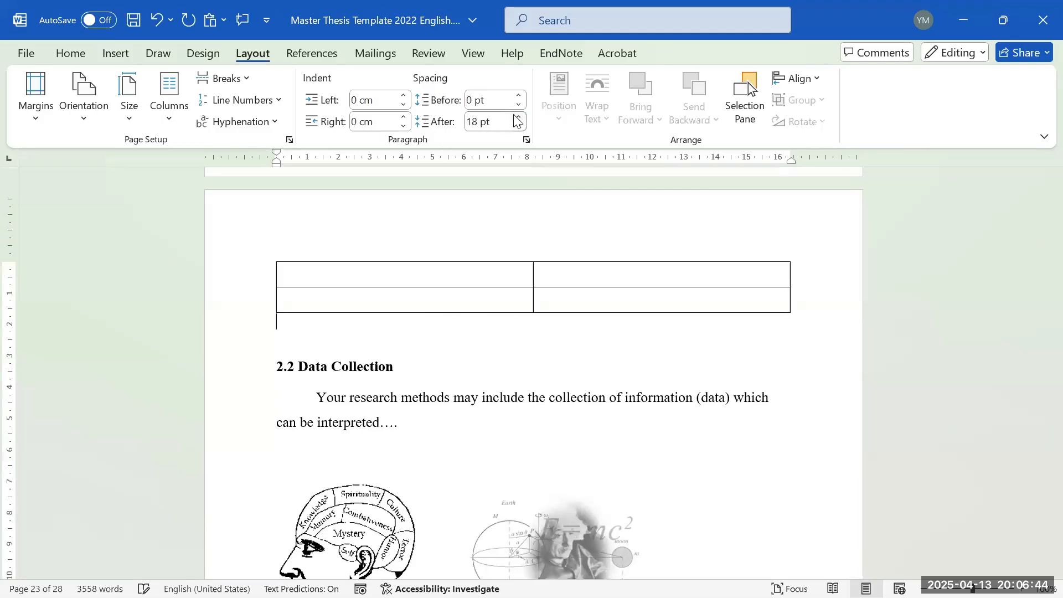
click(519, 116)
scroll(377, 330, up, 5)
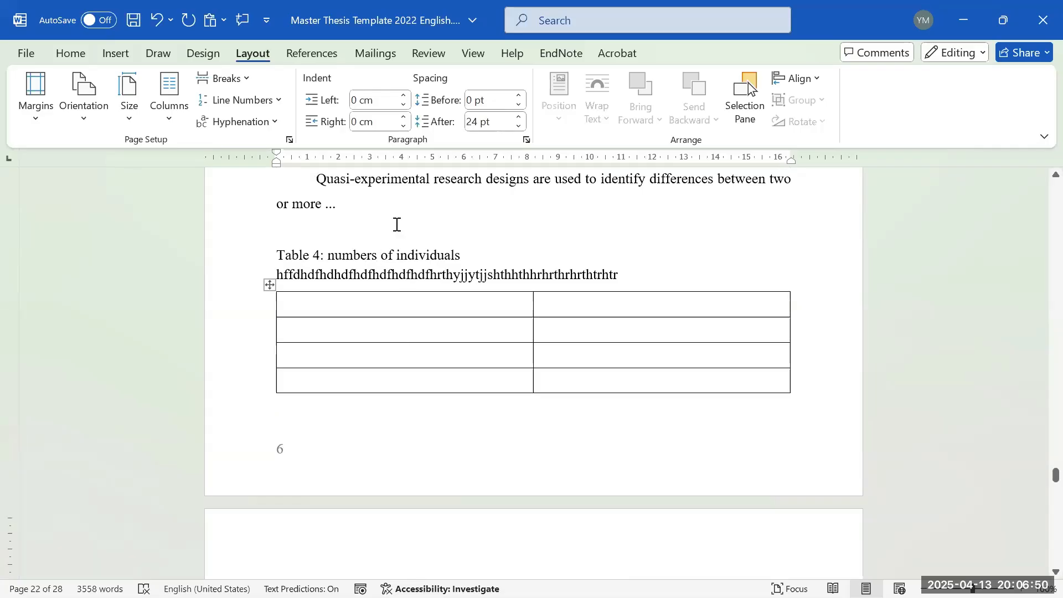
scroll(399, 228, down, 5)
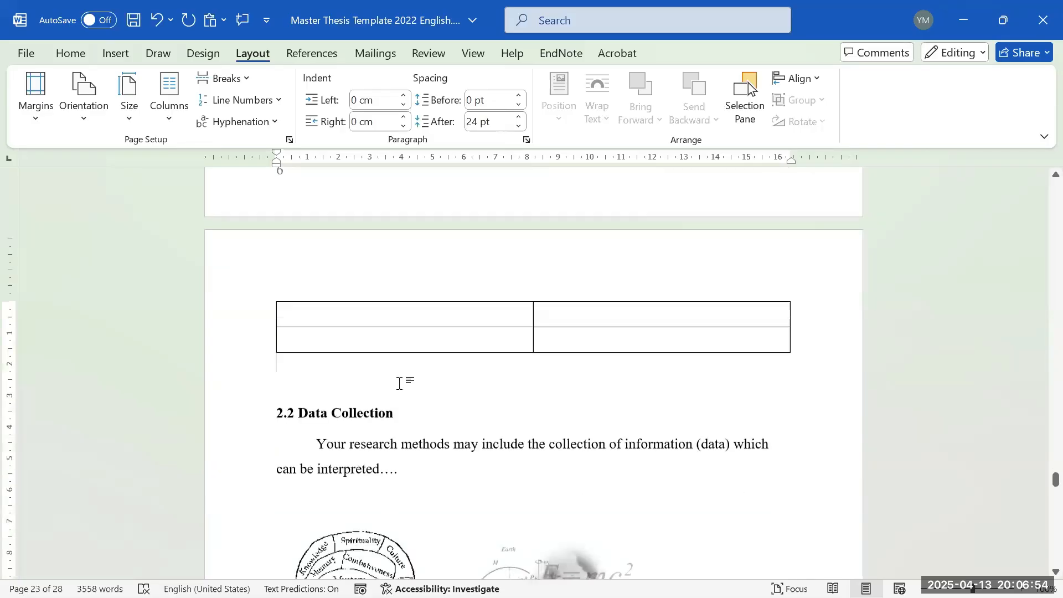
scroll(399, 384, up, 4)
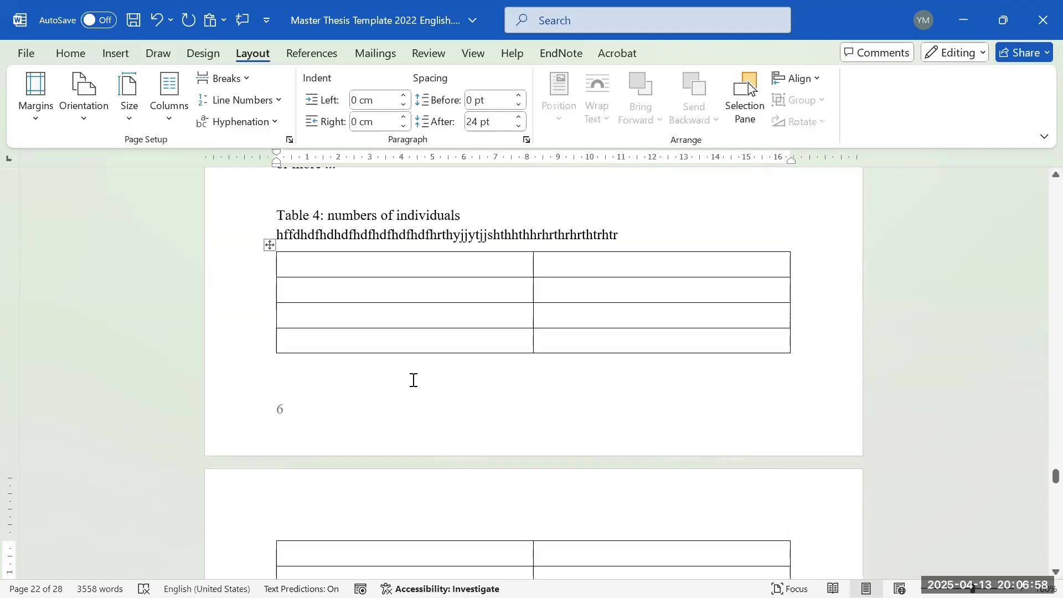
scroll(413, 382, up, 12)
scroll(425, 400, up, 9)
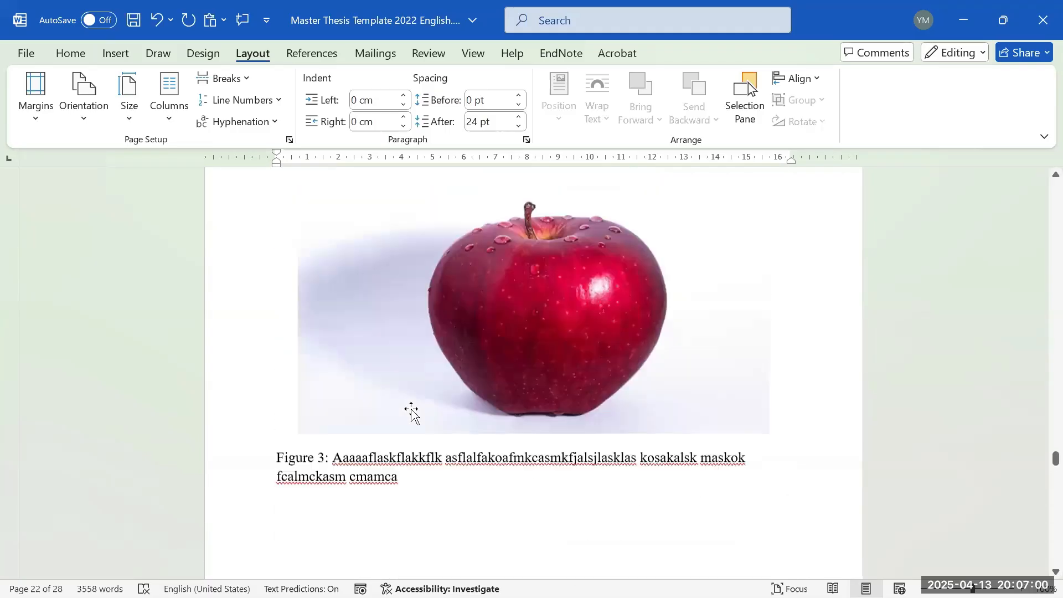
- Set the Figure 3 caption's spacing after to 24 pt
click(408, 464)
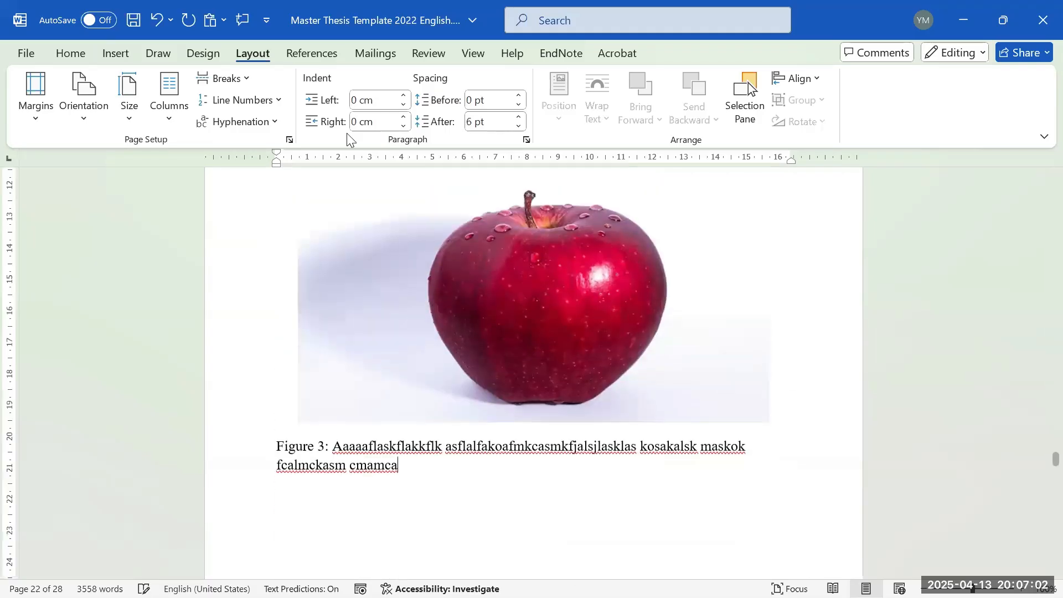
click(517, 118)
click(517, 118)
click(517, 118)
scroll(368, 438, down, 2)
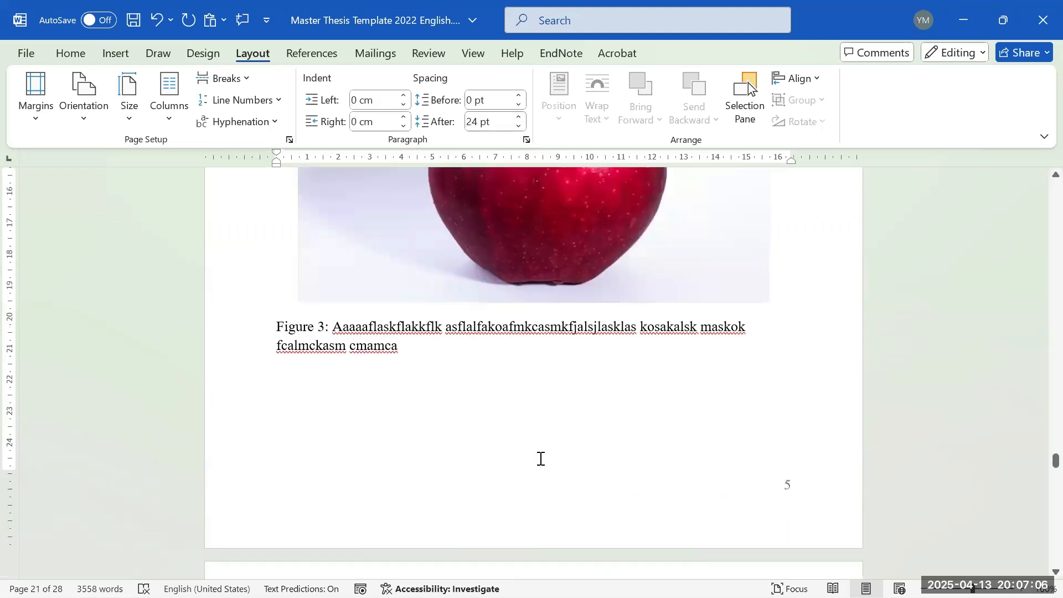
scroll(485, 357, up, 3)
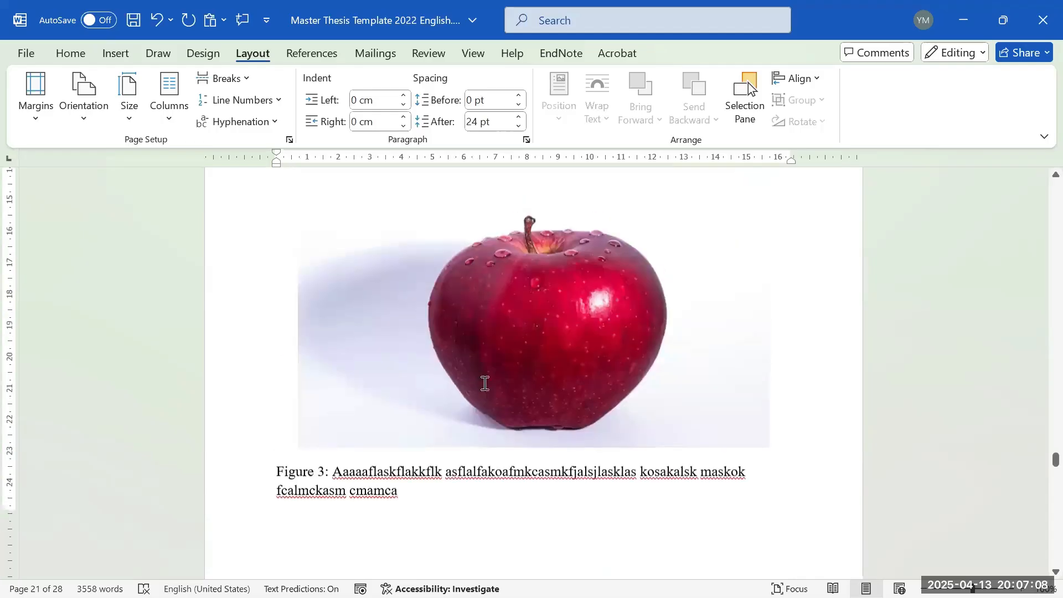
scroll(471, 365, down, 4)
- Add a random test line below the Figure 3 caption and check its spelling suggestions
key(Return)
text(knfak)
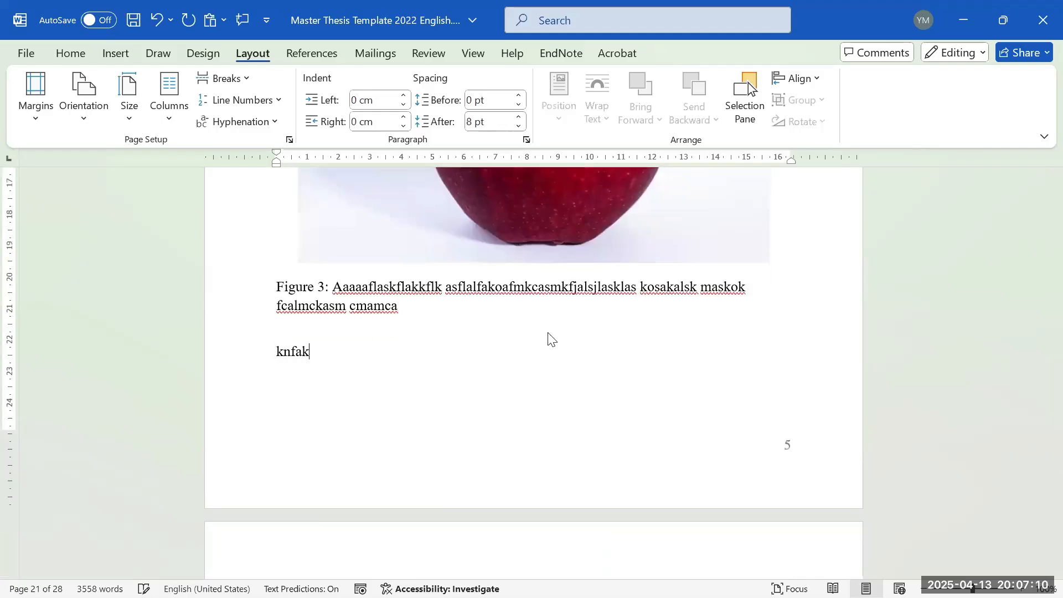
text(ofaknkjgie)
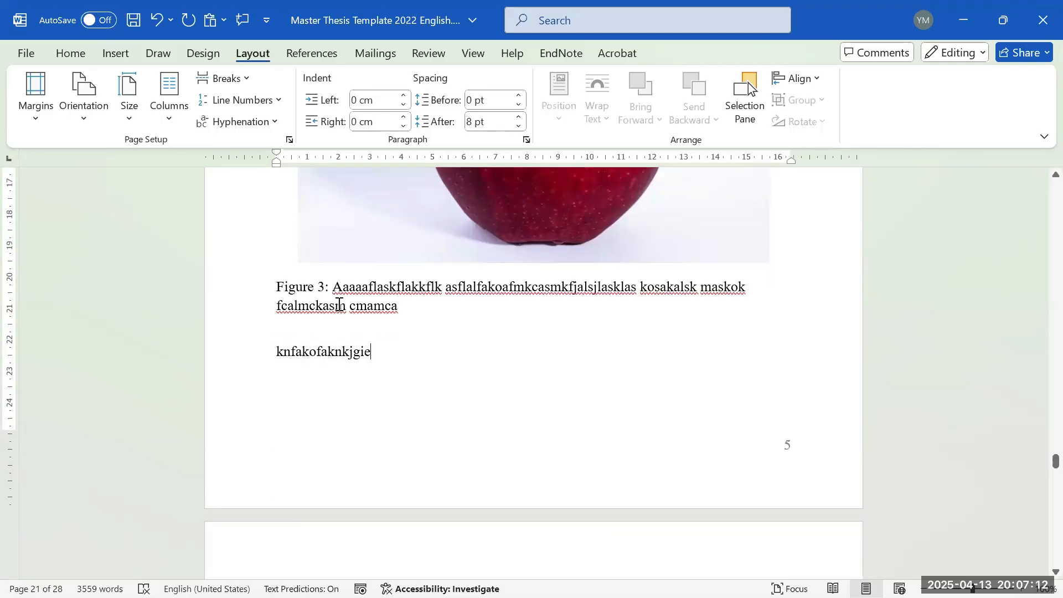
right_click(376, 332)
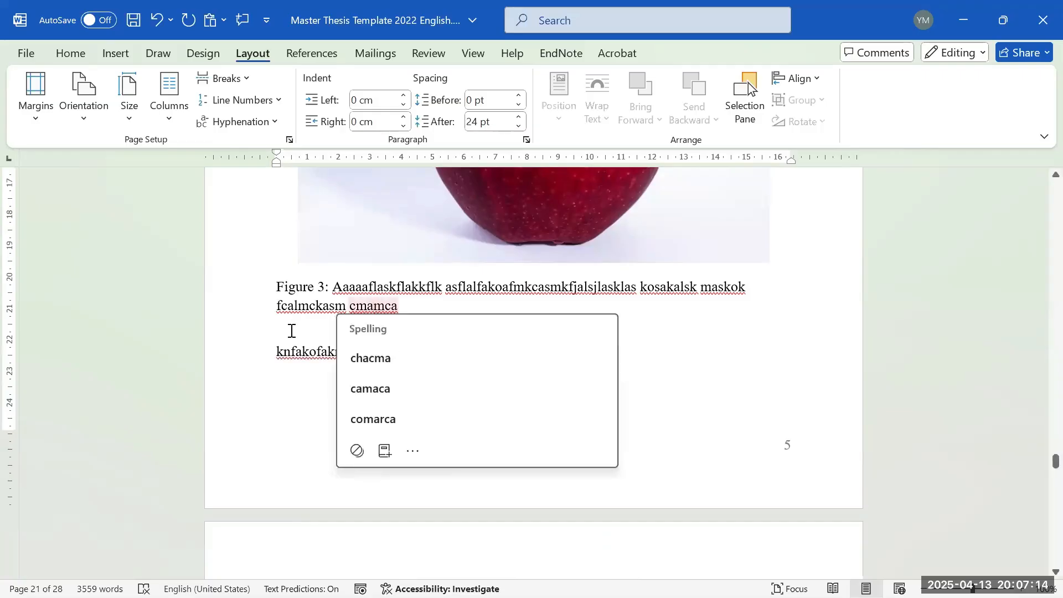
right_click(290, 330)
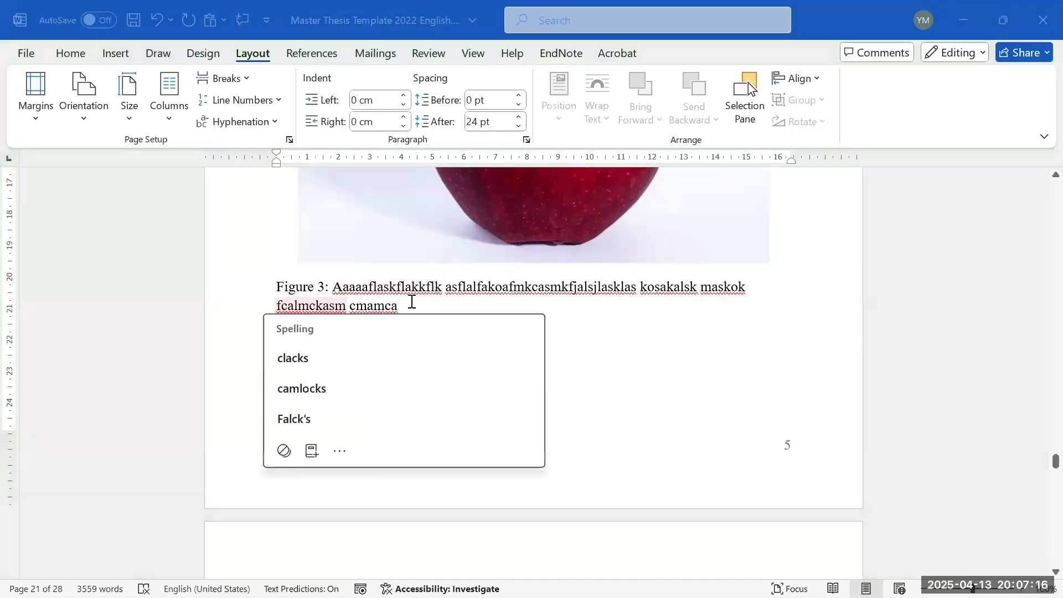
scroll(428, 314, up, 5)
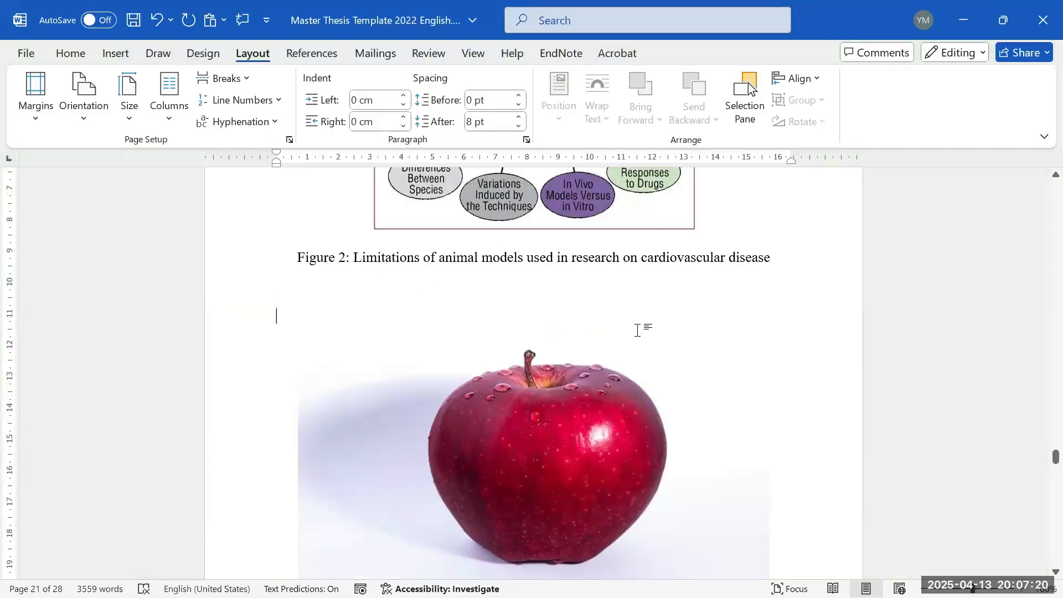
- Delete the blank lines above the apple picture and add 24 pt spacing after it
click(542, 337)
click(414, 289)
key(Delete)
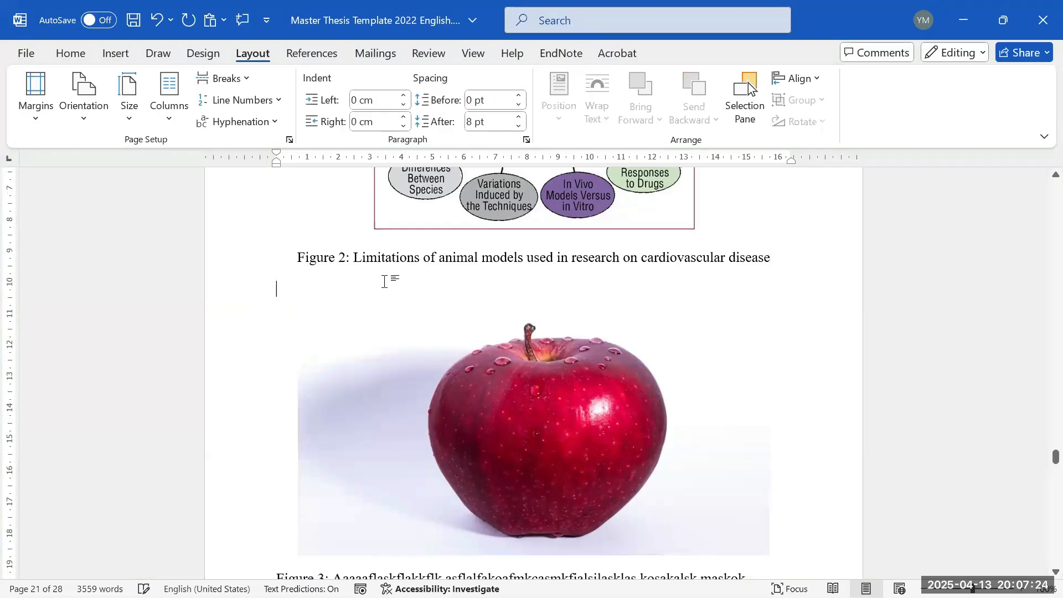
click(532, 337)
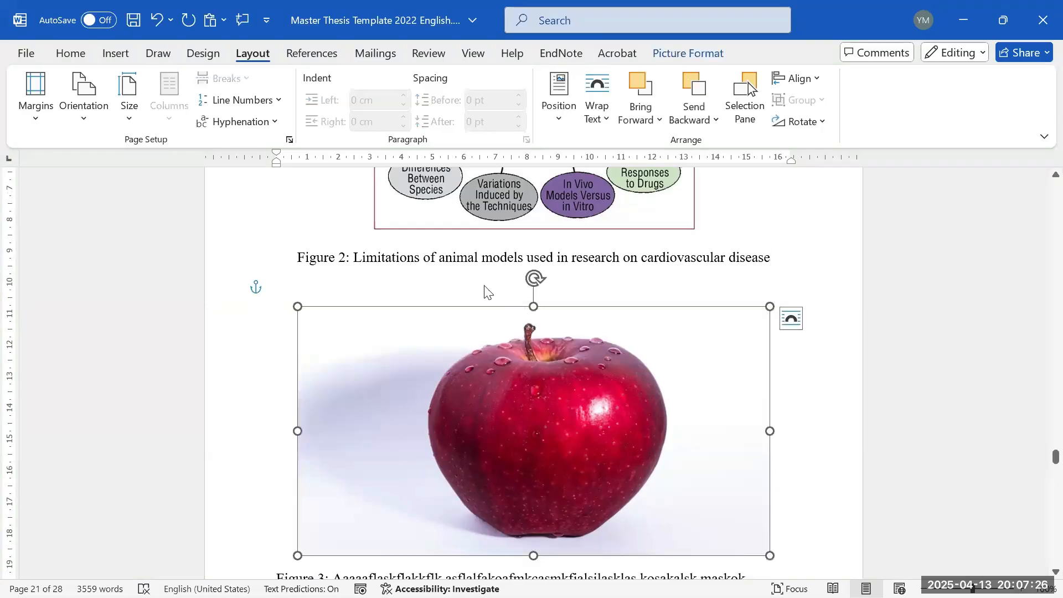
click(468, 296)
key(BackSpace)
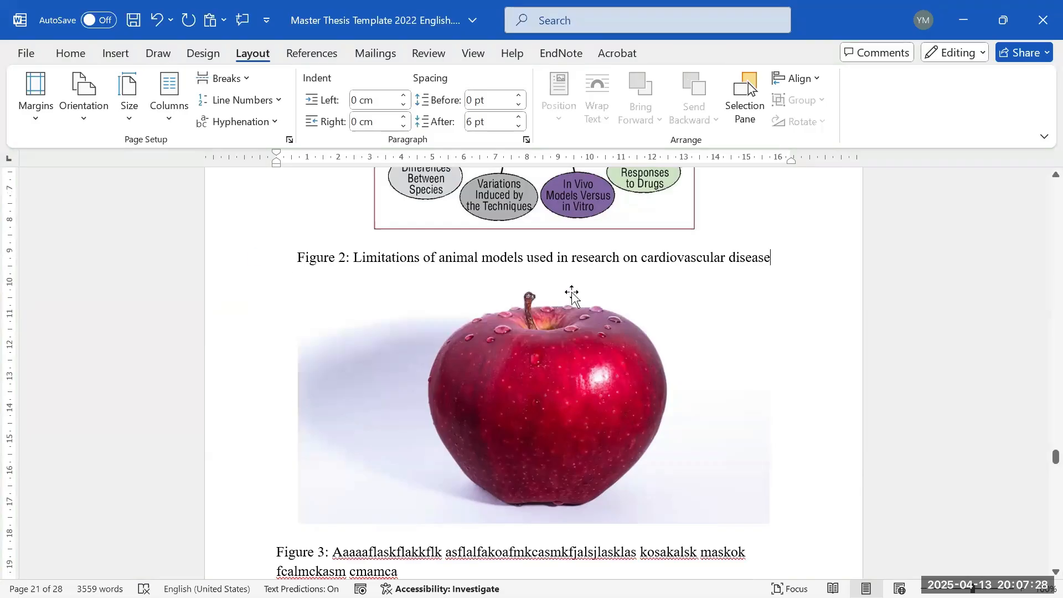
click(572, 293)
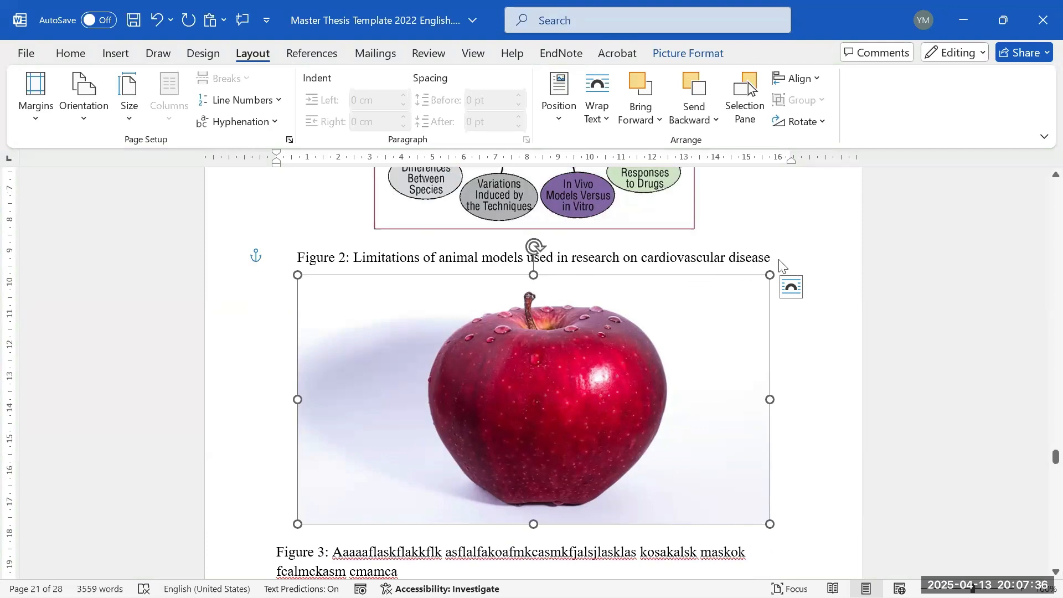
click(696, 256)
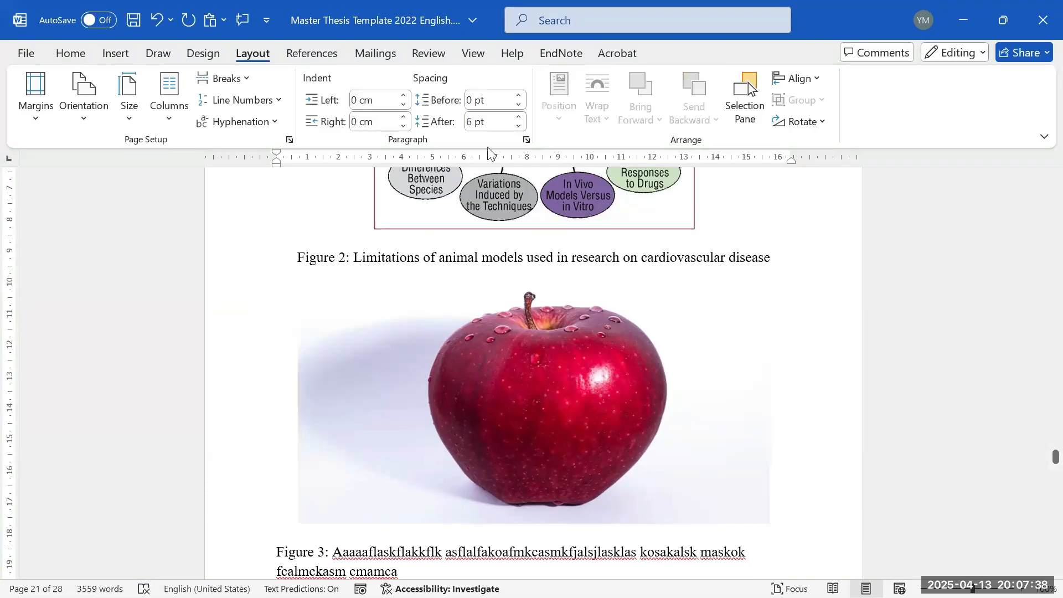
click(518, 117)
click(518, 117)
click(518, 118)
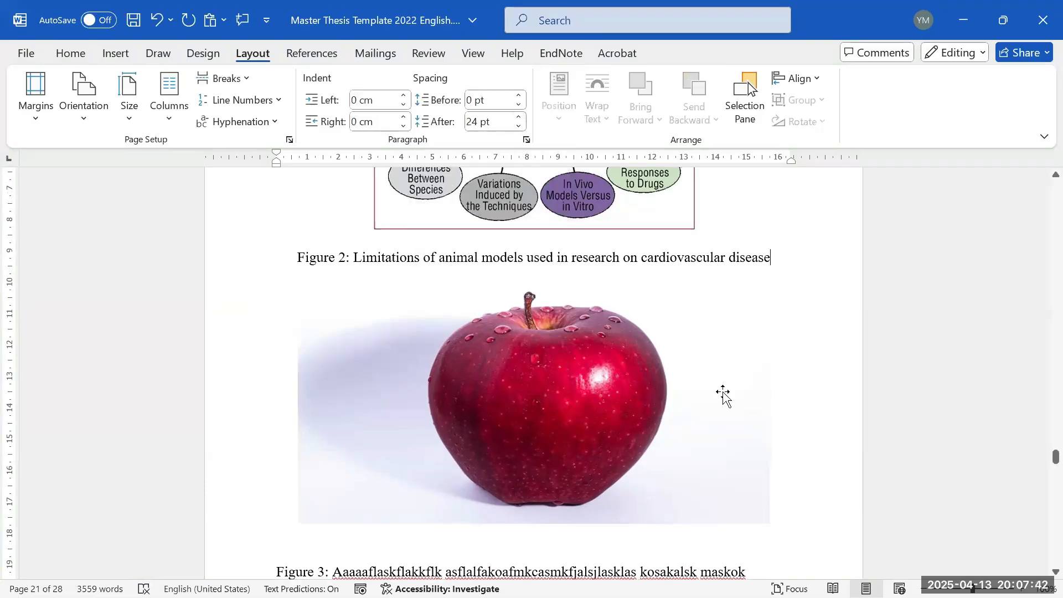
- Move the apple picture slightly lower and centre it with Align Center
click(671, 387)
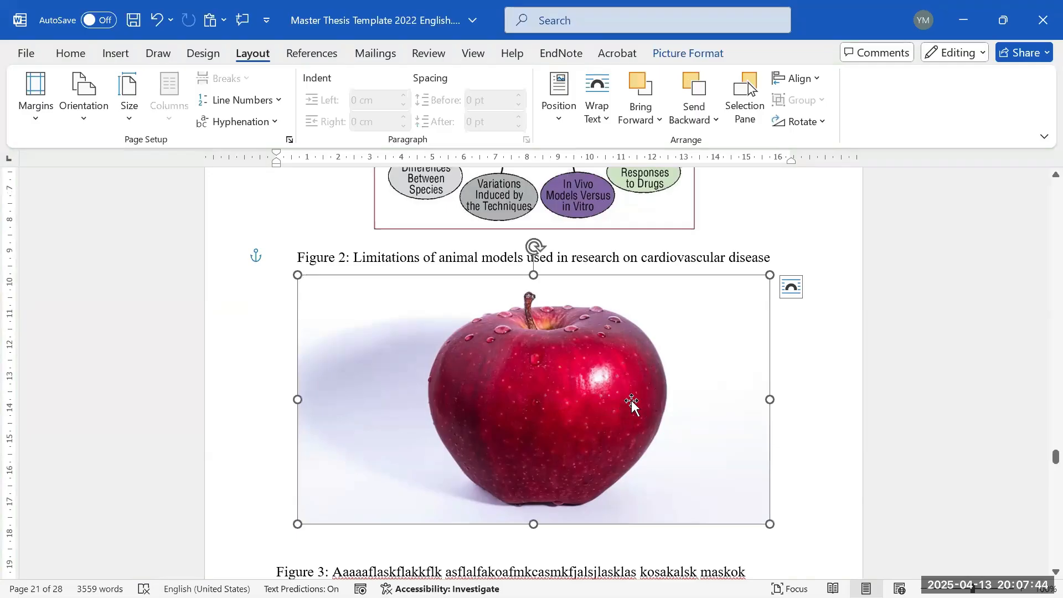
drag(591, 355, 590, 385)
click(796, 78)
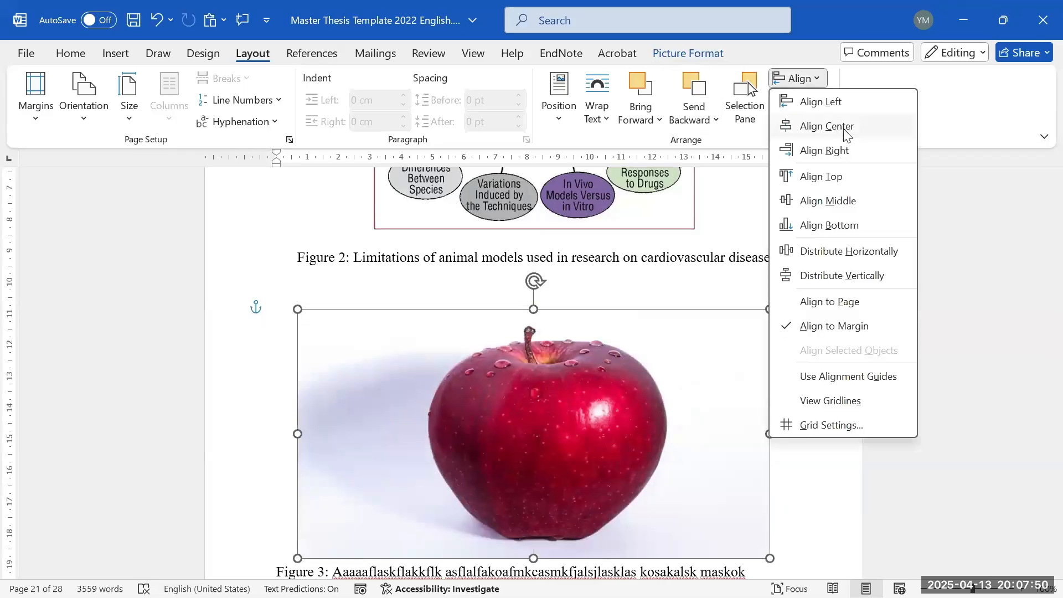
click(813, 125)
click(614, 299)
scroll(626, 310, down, 3)
scroll(614, 282, up, 2)
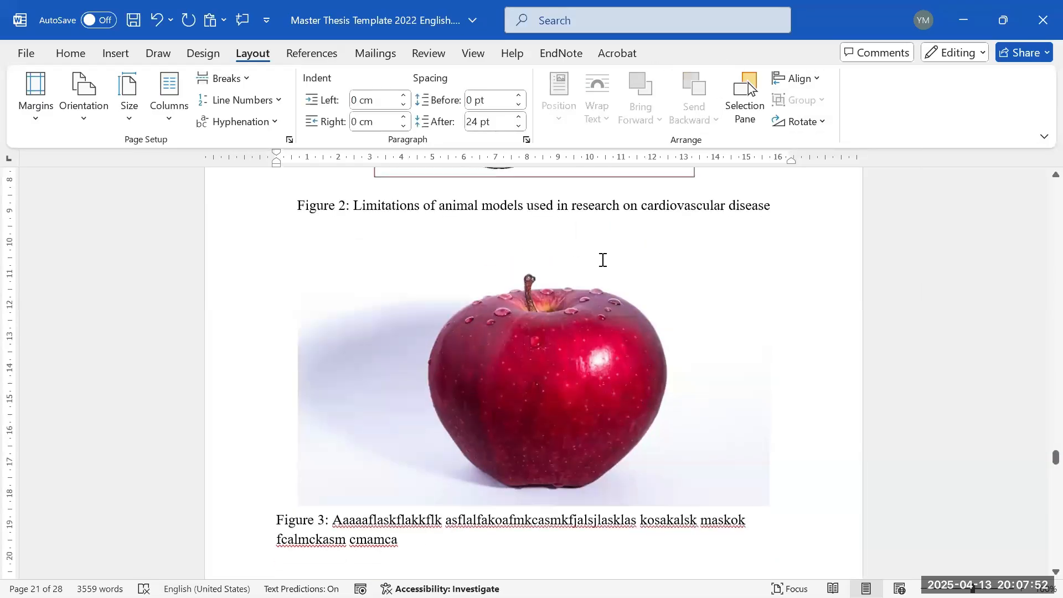
- Check the apple picture under the Figure 2 caption, briefly switching to Zoom and back
click(593, 258)
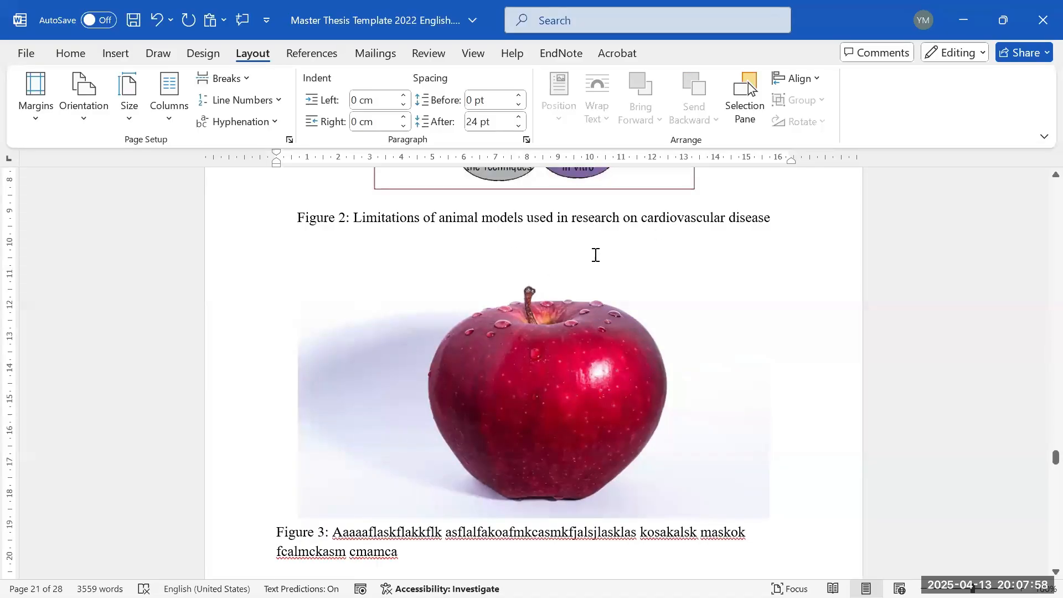
click(576, 338)
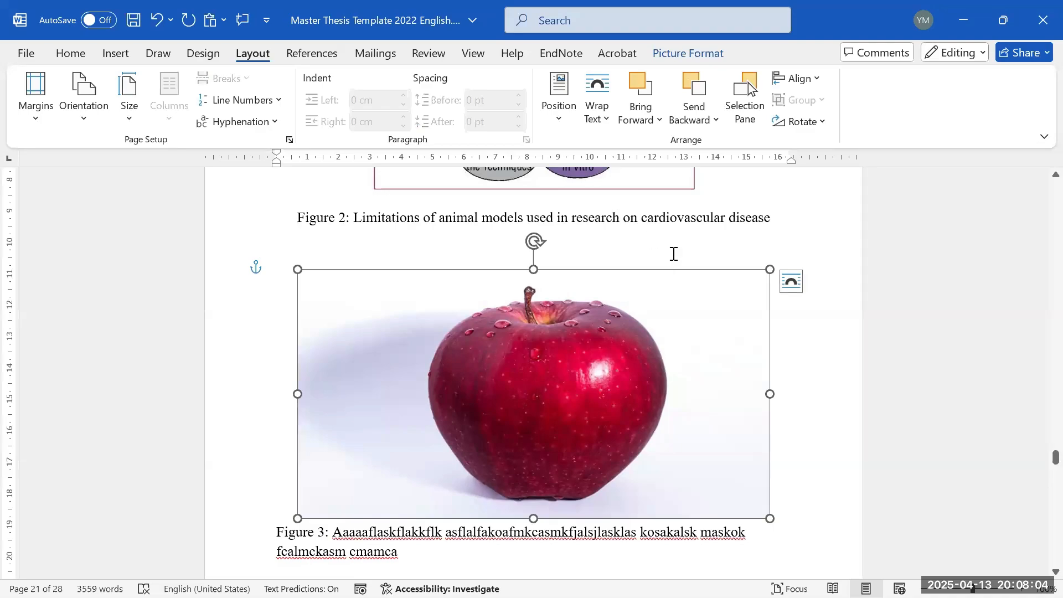
click(674, 254)
key(alt+Tab)
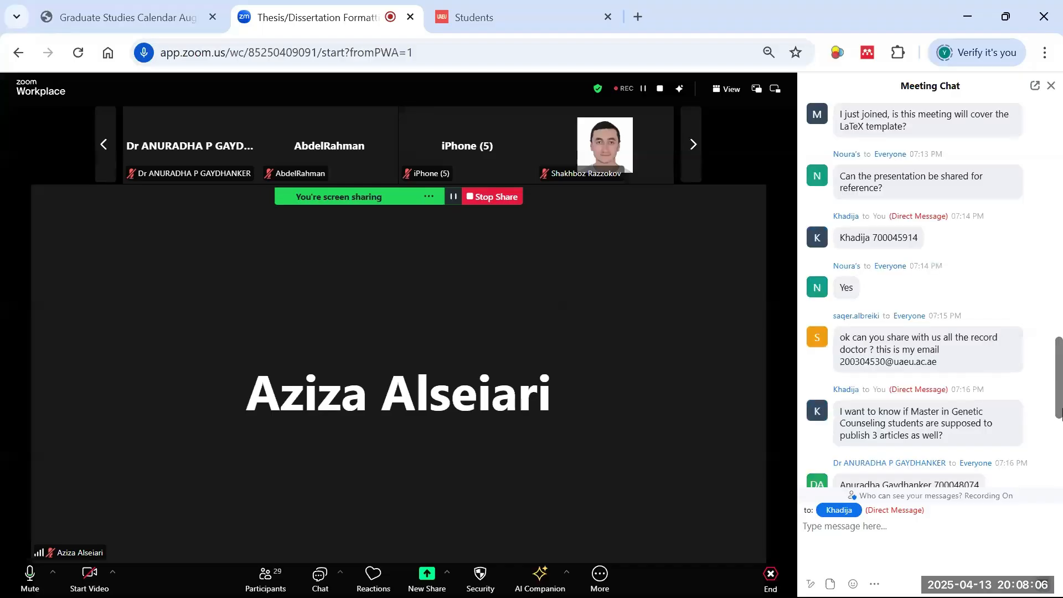
scroll(1022, 424, down, 10)
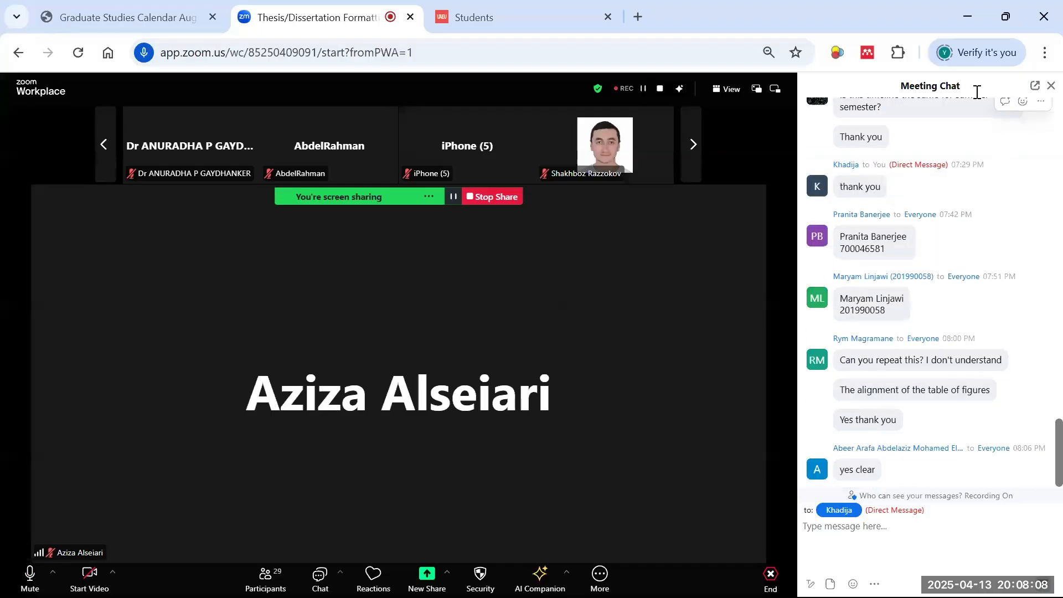
click(968, 16)
click(400, 306)
scroll(666, 365, down, 3)
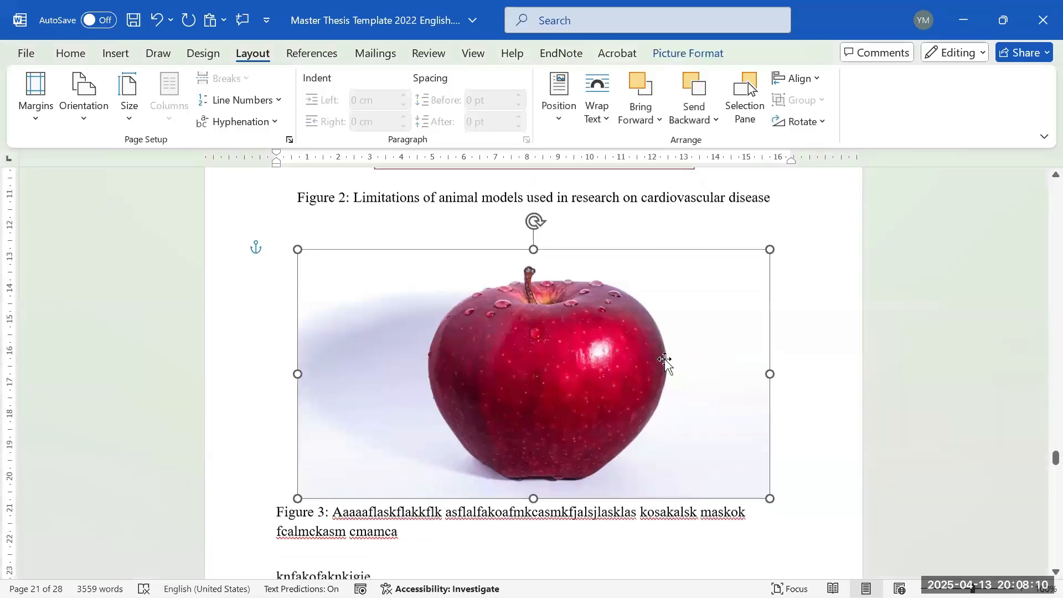
- Move from the test line and Table 4 caption up to the List of Tables
click(526, 349)
click(380, 403)
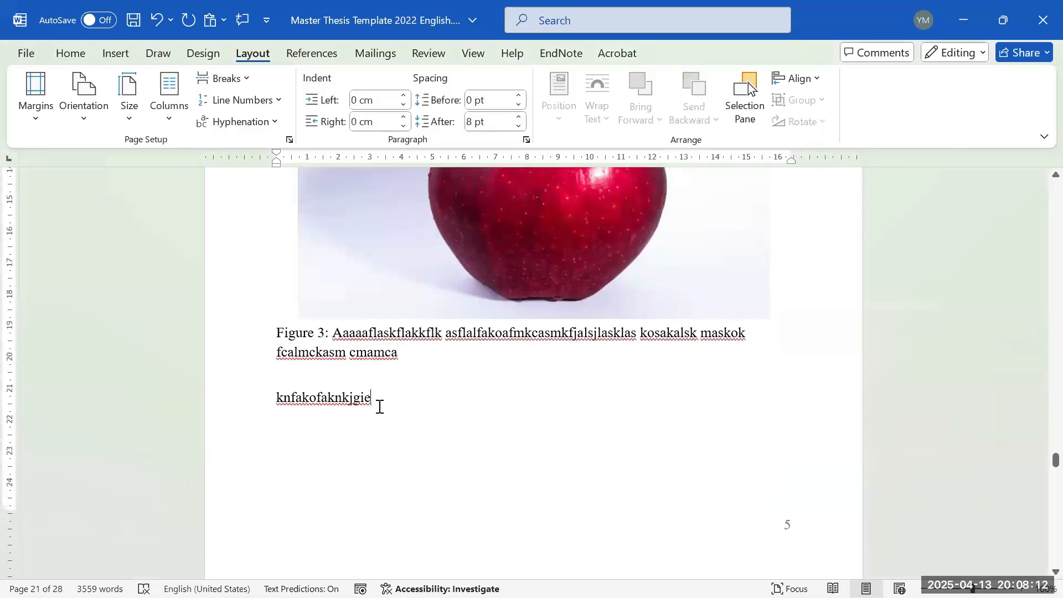
scroll(446, 423, down, 15)
scroll(459, 429, down, 3)
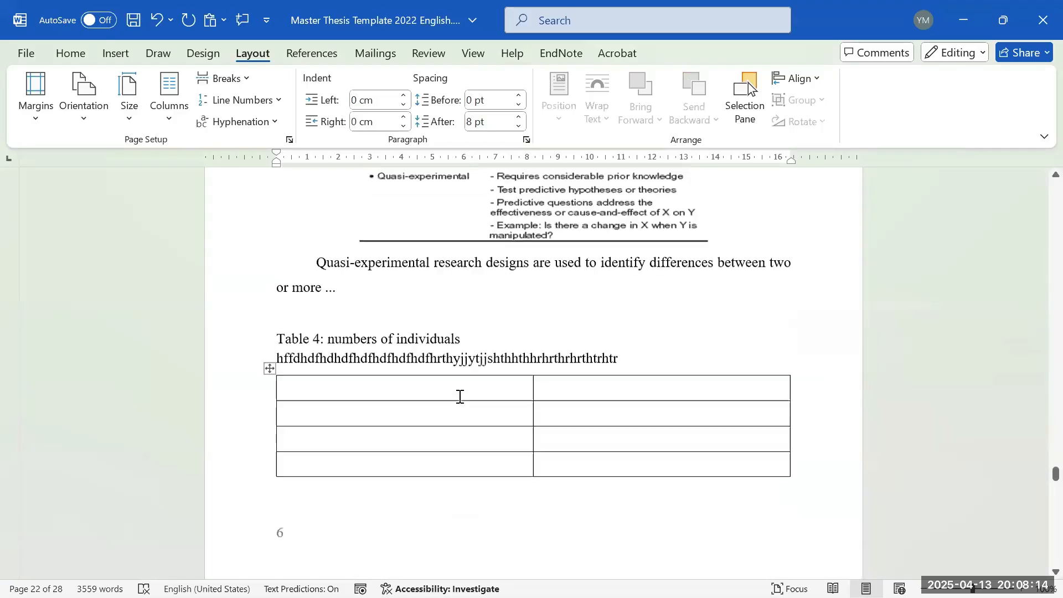
scroll(458, 398, up, 2)
click(433, 421)
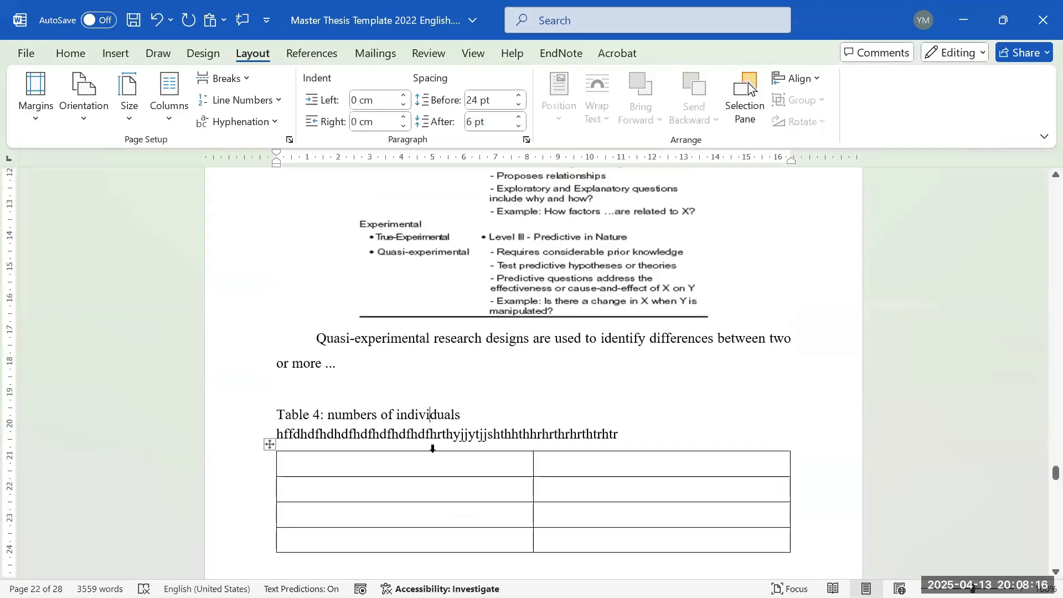
scroll(1061, 357, up, 20)
scroll(1061, 357, up, 20)
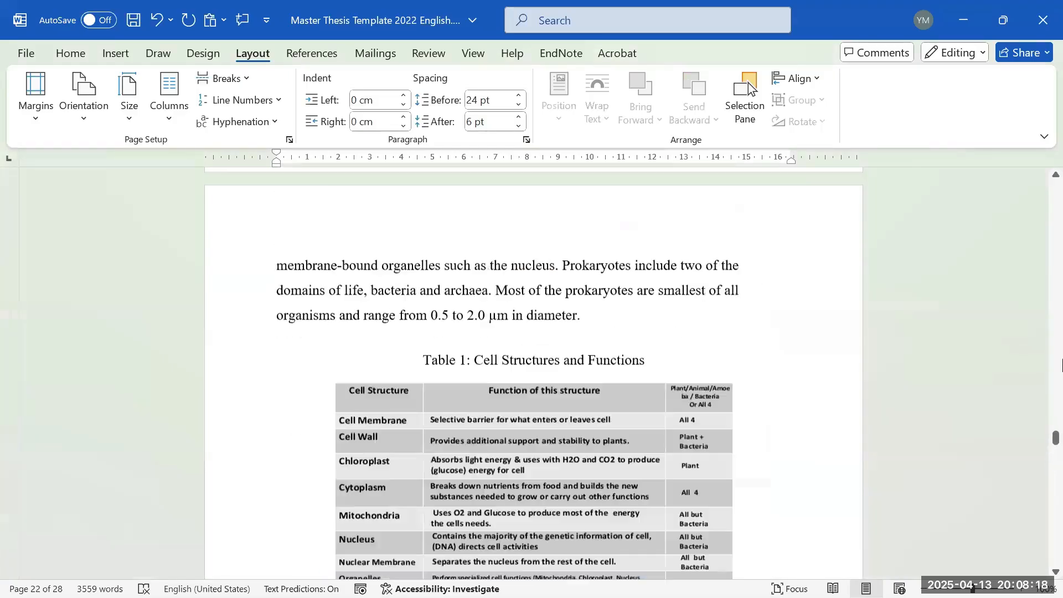
scroll(1061, 363, up, 20)
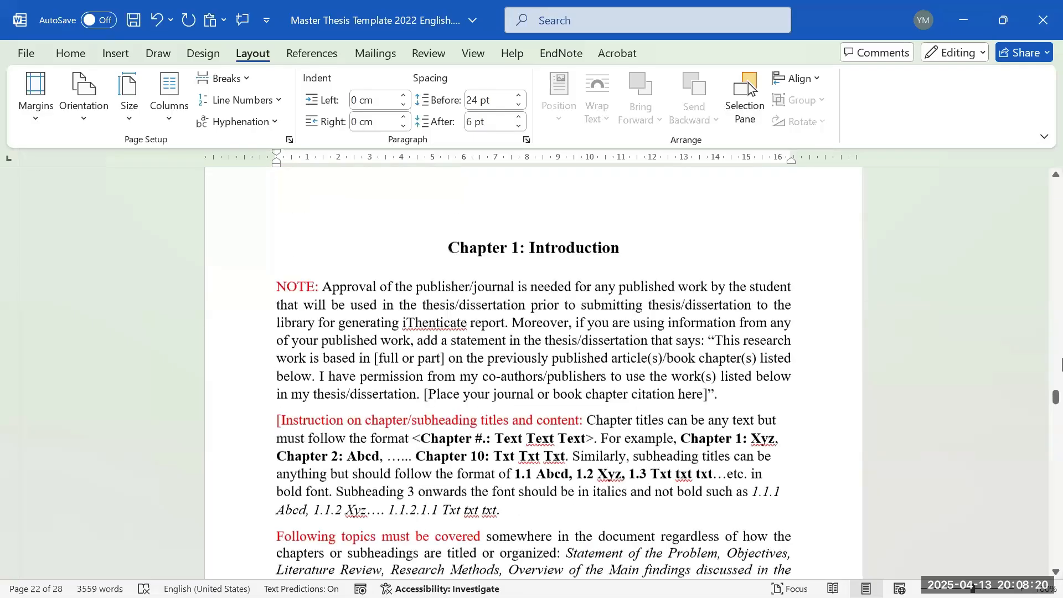
scroll(1062, 360, up, 15)
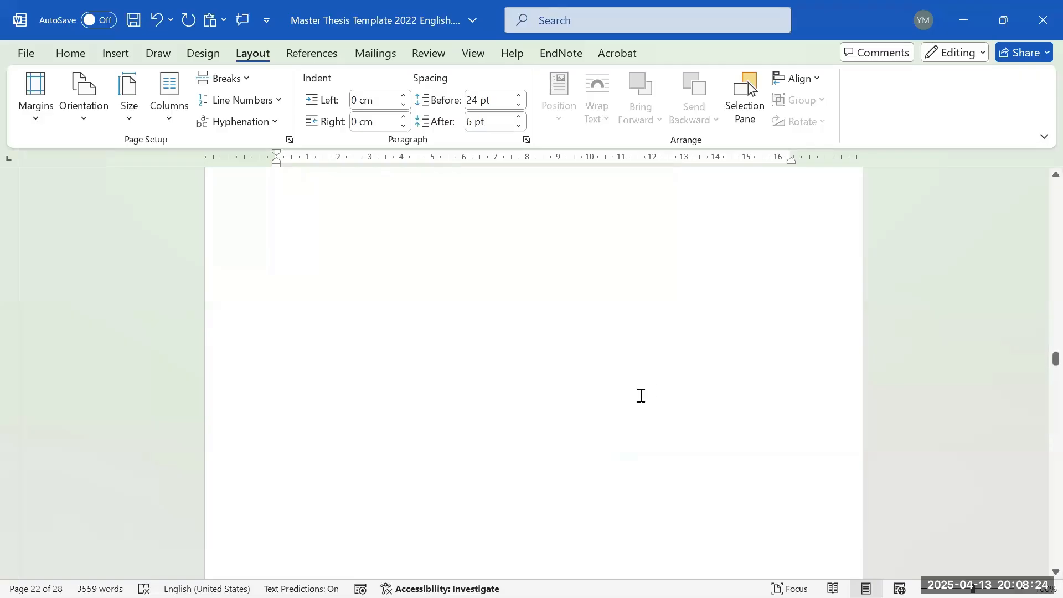
scroll(634, 399, up, 2)
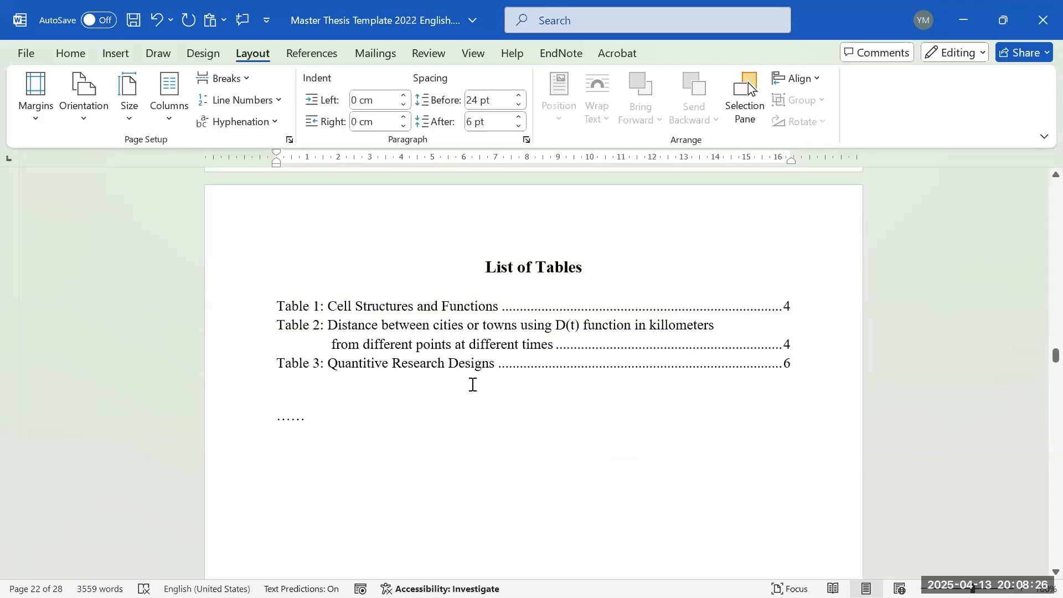
- Update the entire List of Tables field so it includes Table 4
right_click(480, 366)
click(424, 420)
drag(334, 304, 315, 380)
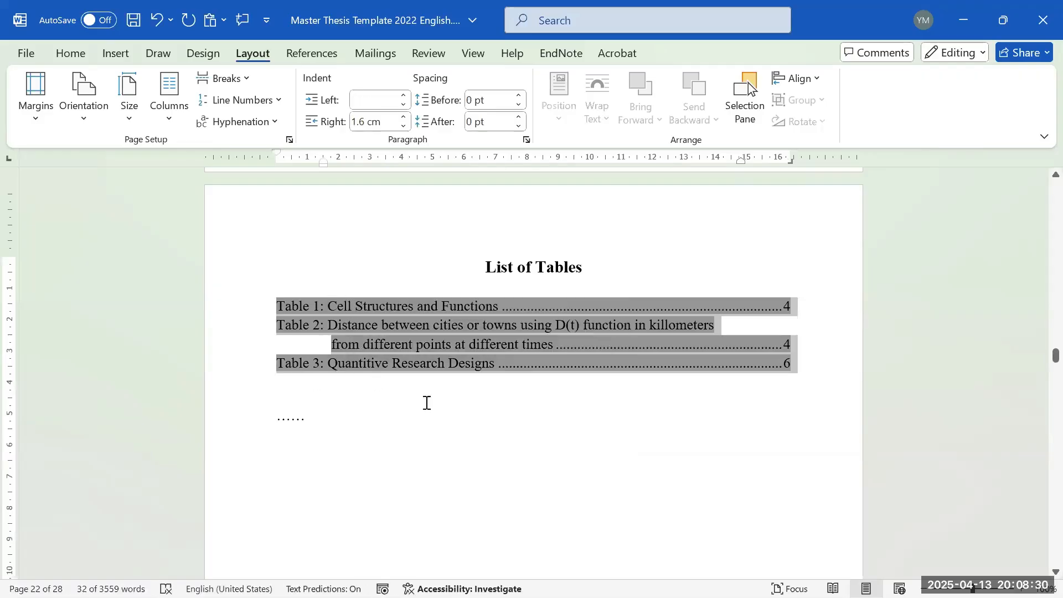
click(427, 400)
right_click(423, 357)
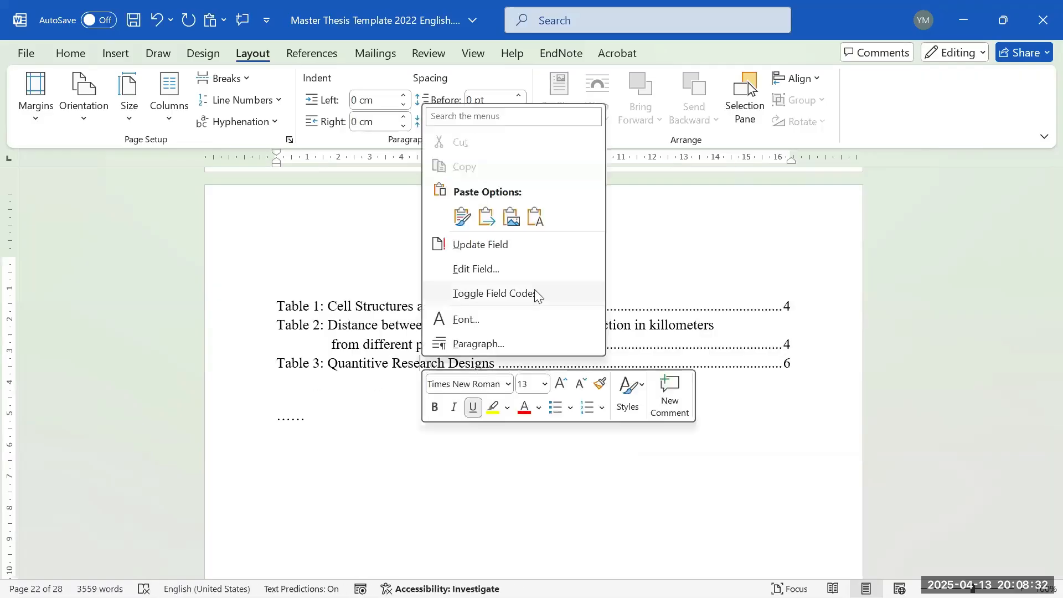
click(567, 244)
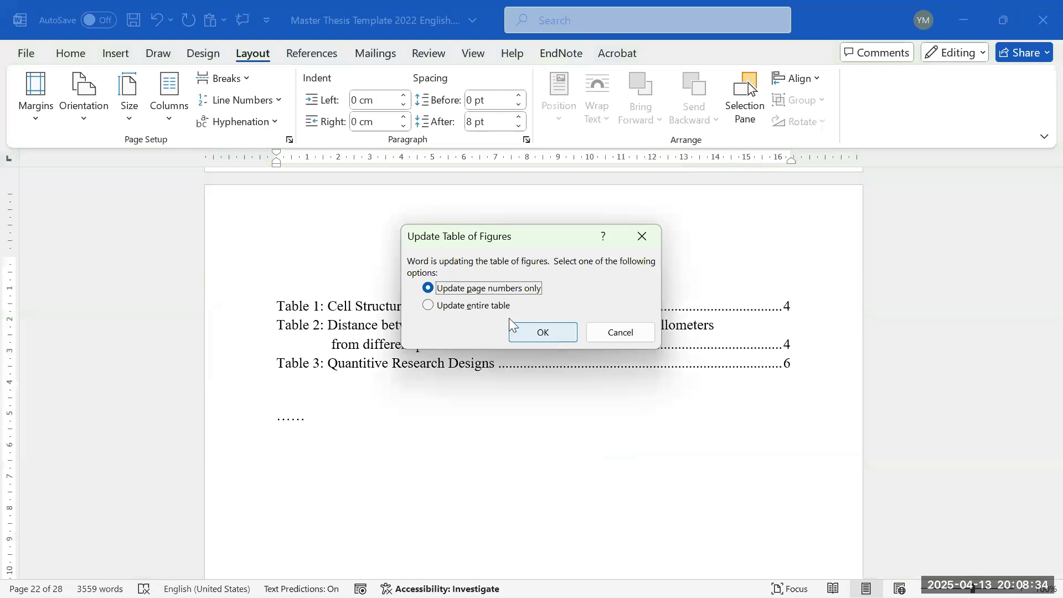
key(Down)
click(546, 339)
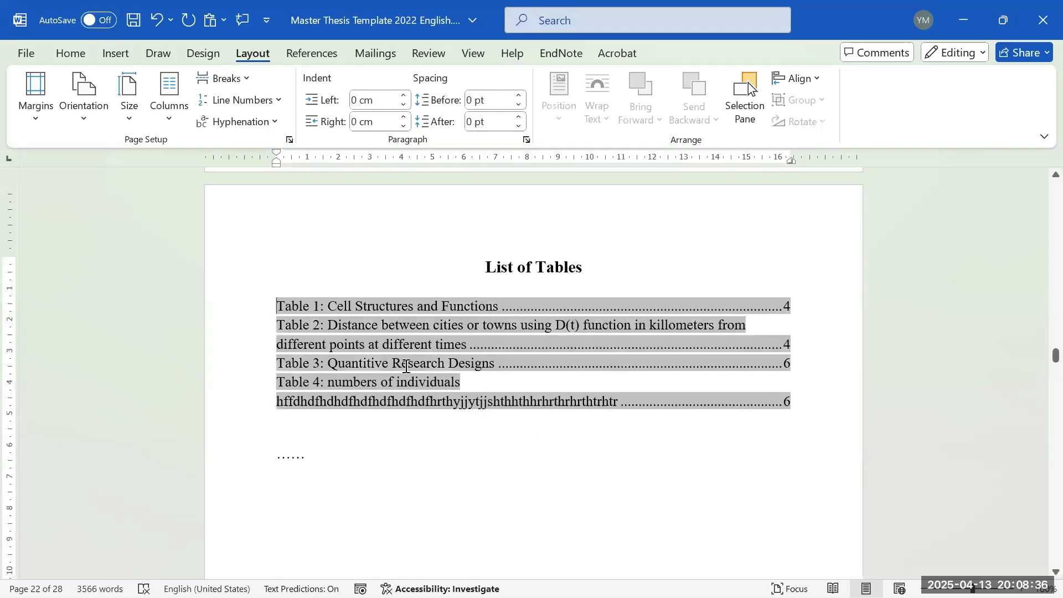
- Place the insertion point within the long Table 4 entry of the list
click(445, 403)
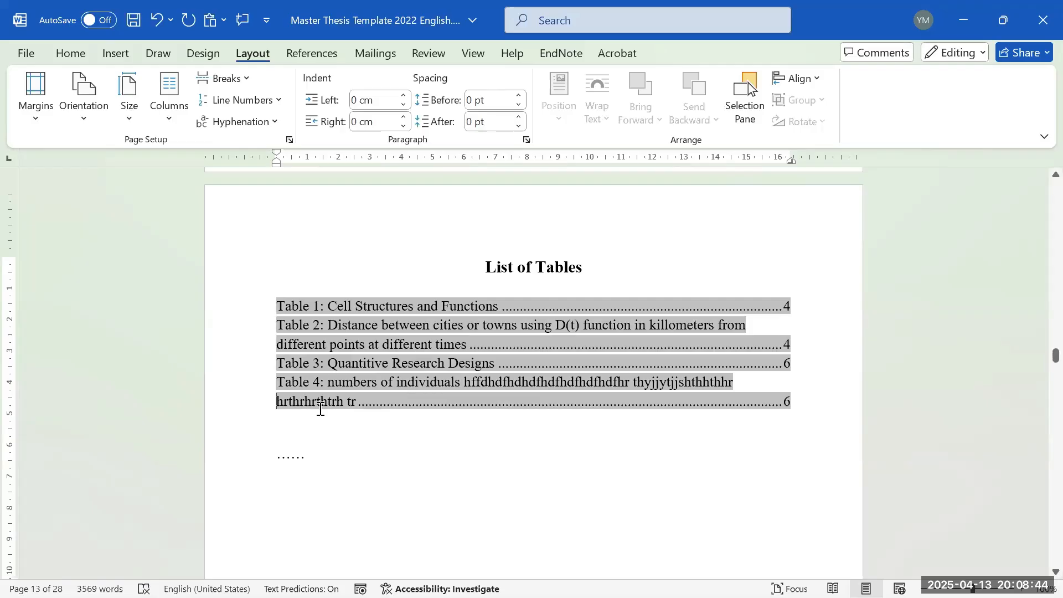
click(327, 404)
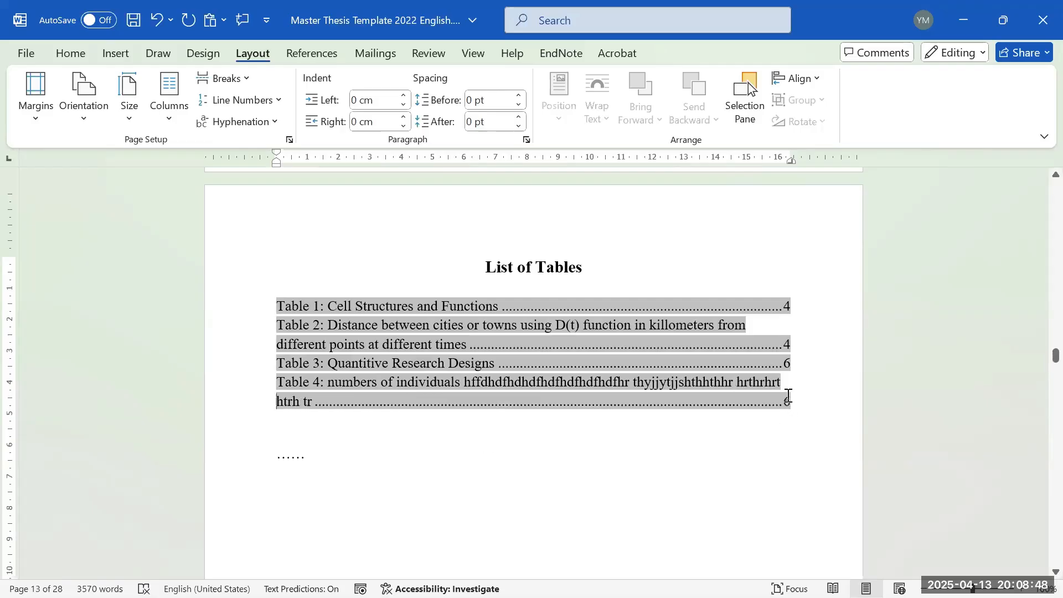
scroll(797, 377, down, 1)
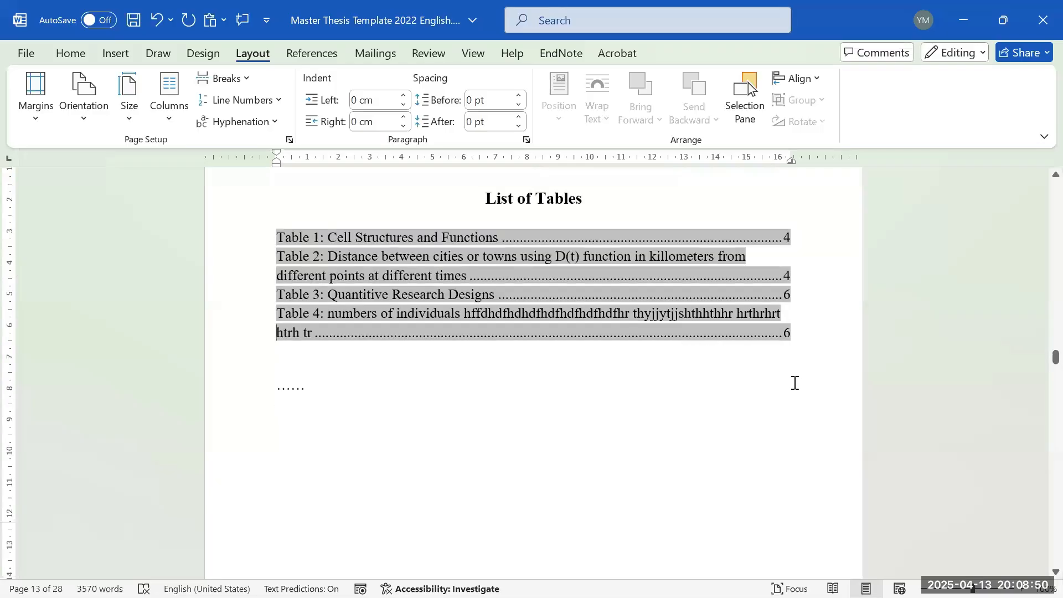
scroll(795, 383, down, 1)
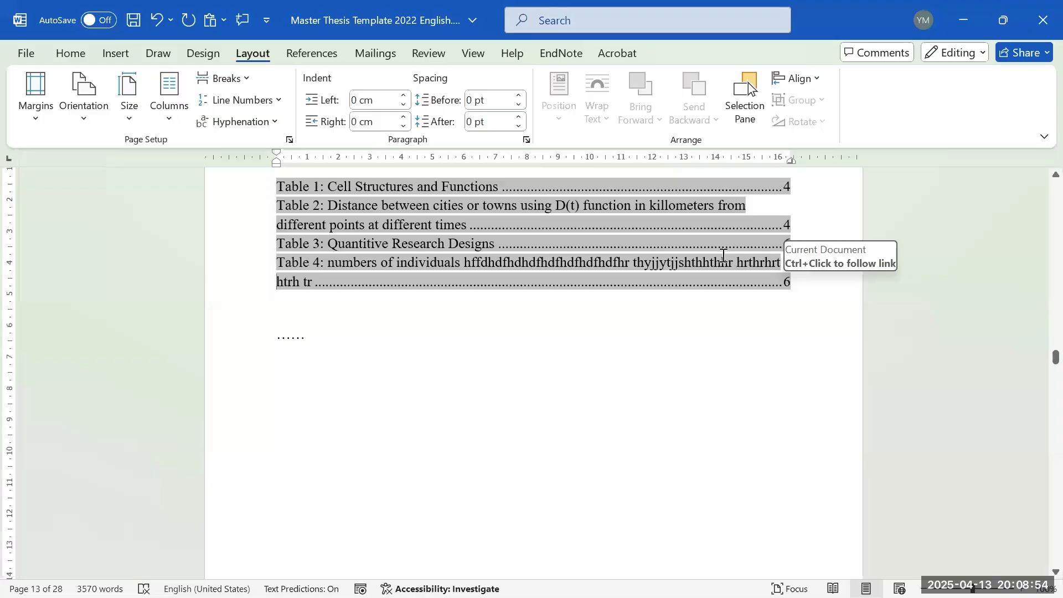
scroll(721, 254, down, 1)
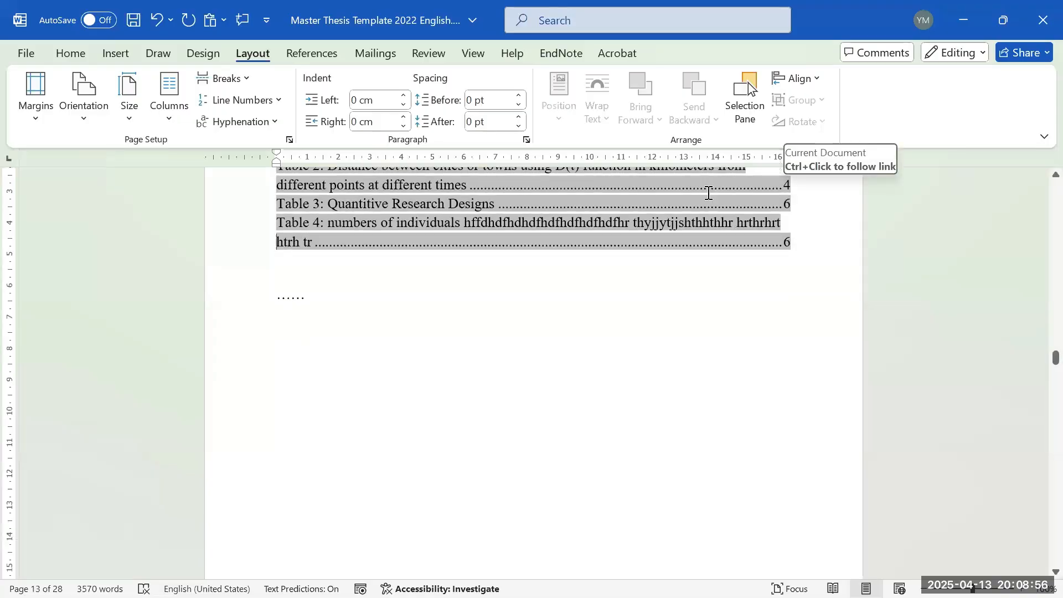
scroll(709, 192, down, 1)
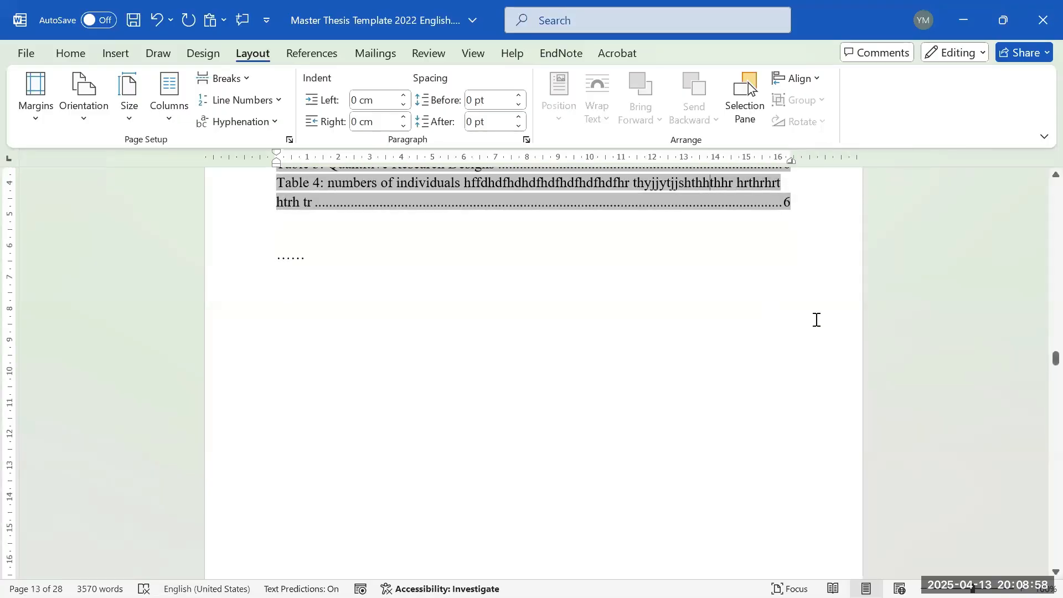
- Break the Table 4 entry onto a second line with a hanging indent on the ruler
key(Return)
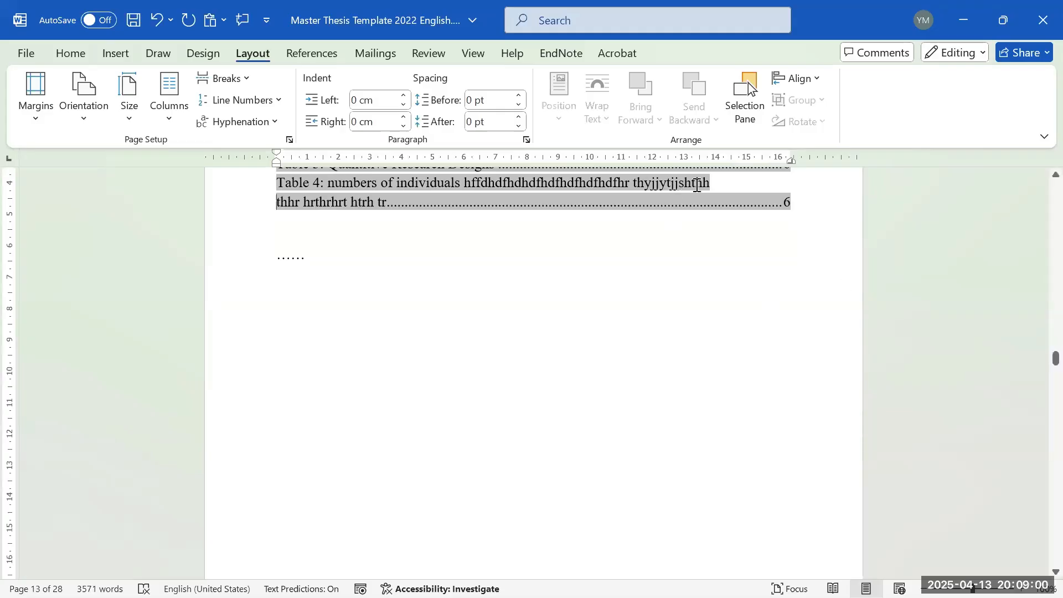
click(150, 25)
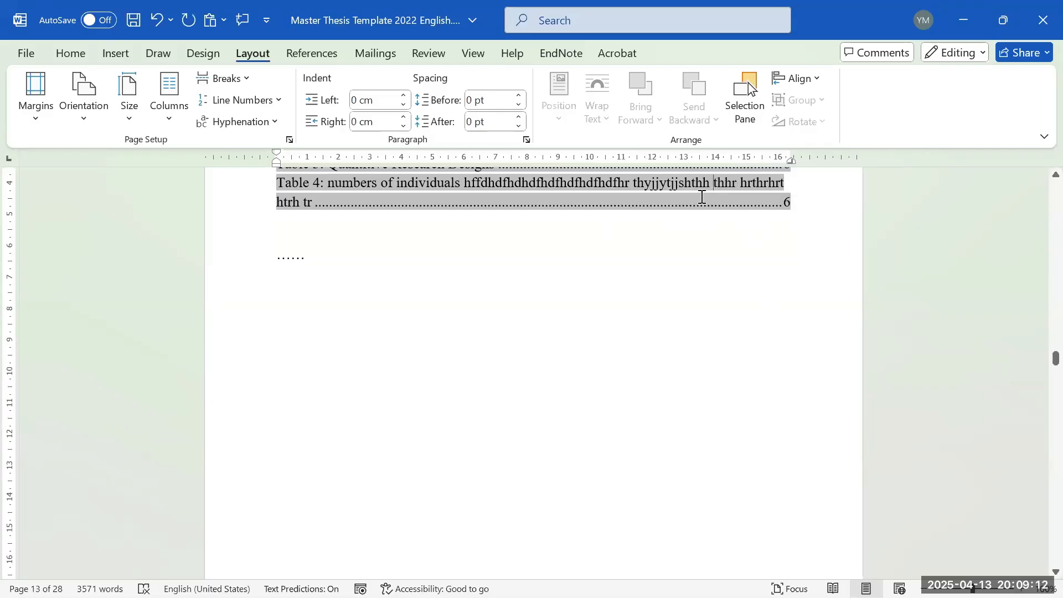
key(Return)
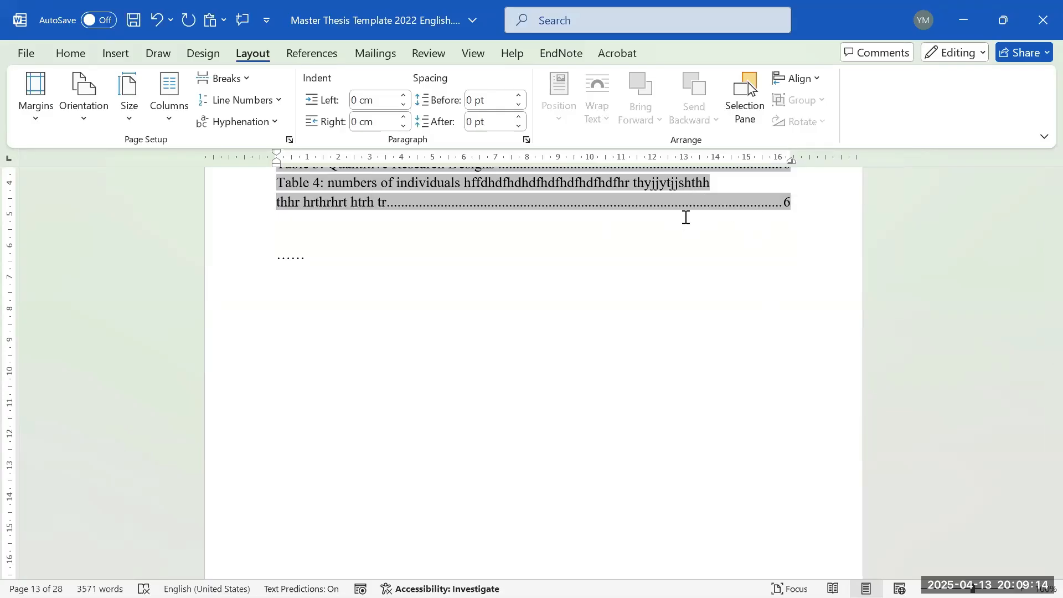
scroll(438, 203, up, 1)
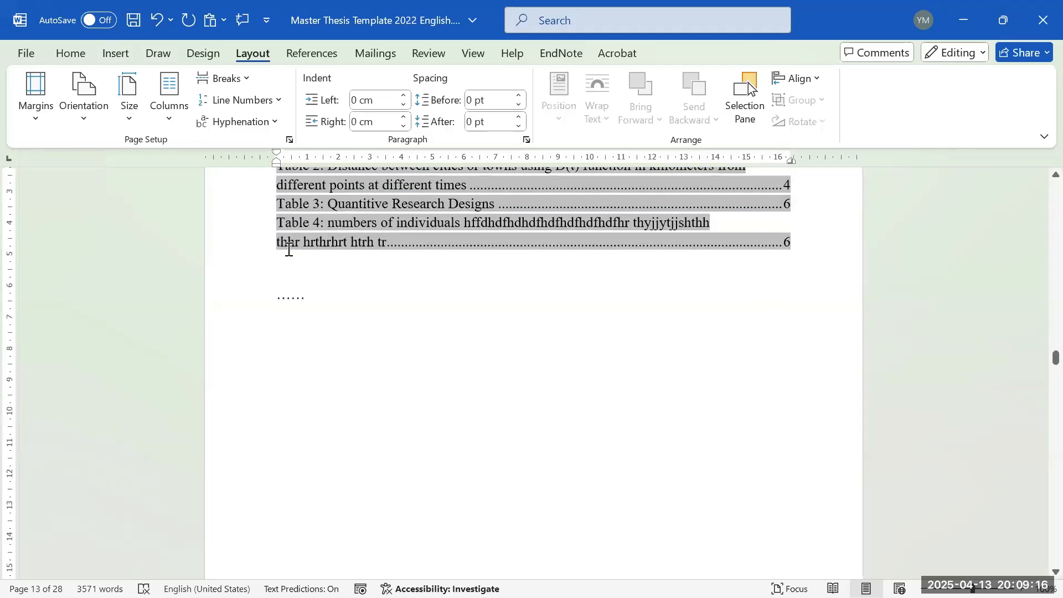
drag(279, 166, 326, 165)
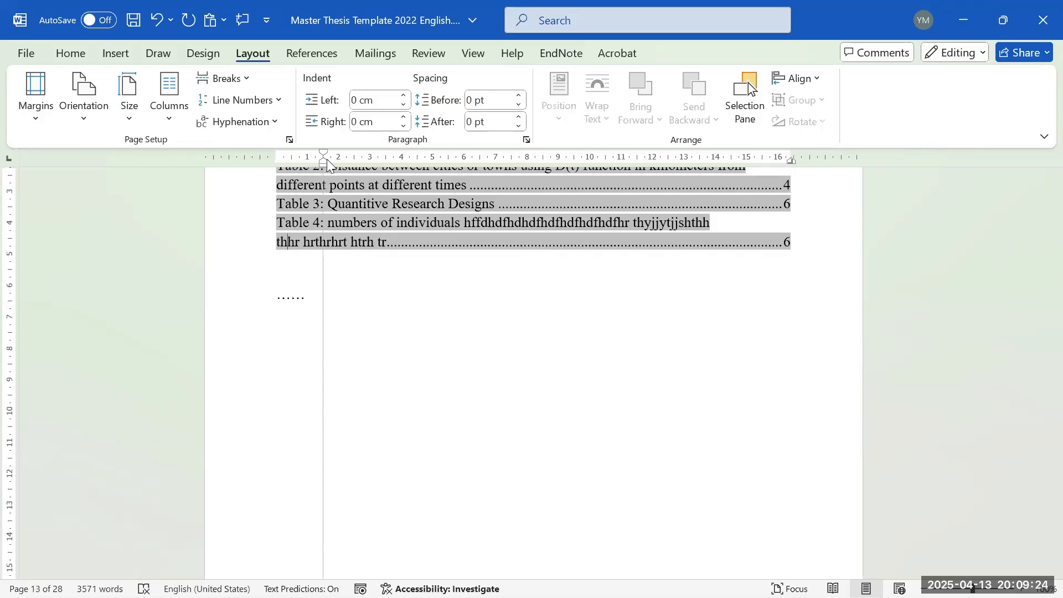
drag(326, 164, 331, 161)
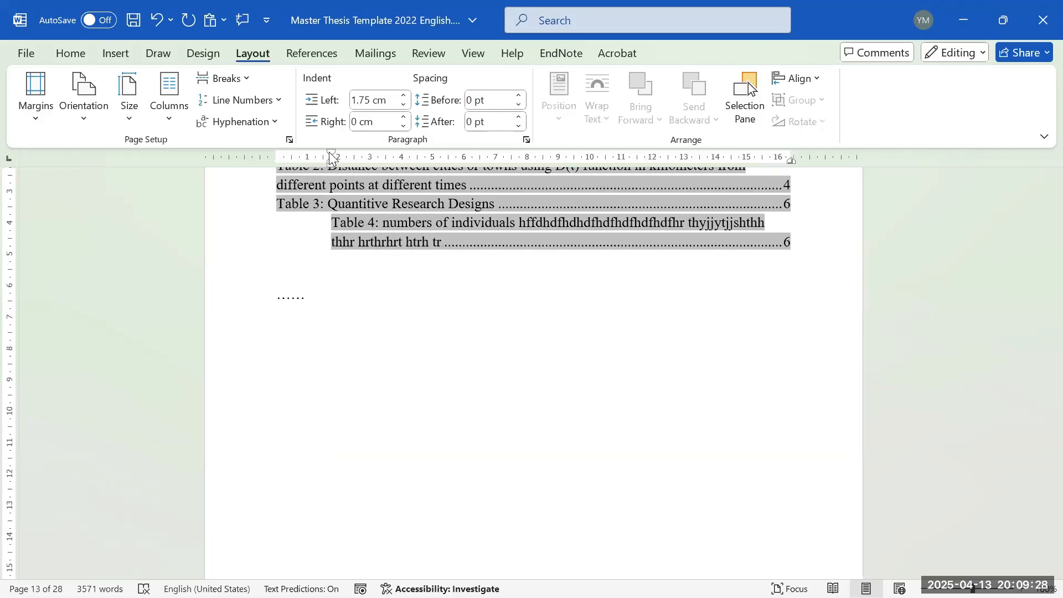
key(ctrl+z)
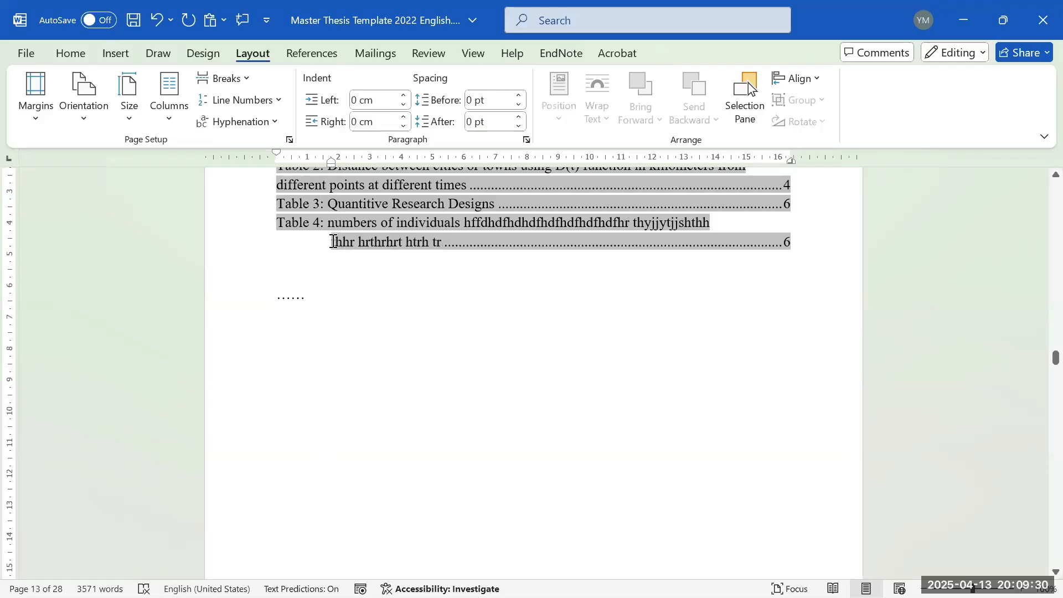
drag(331, 163, 324, 162)
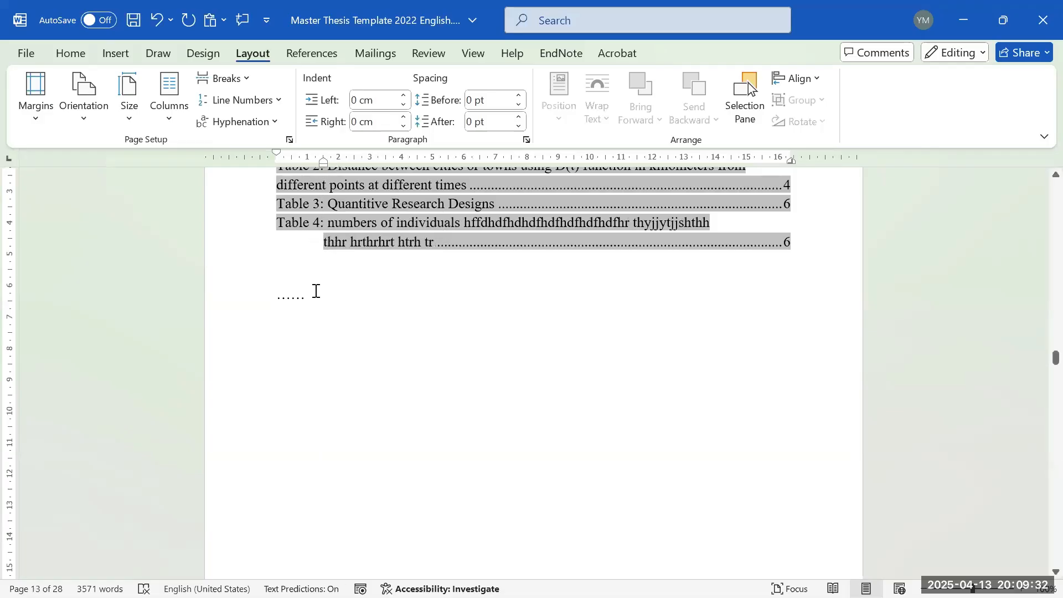
click(340, 316)
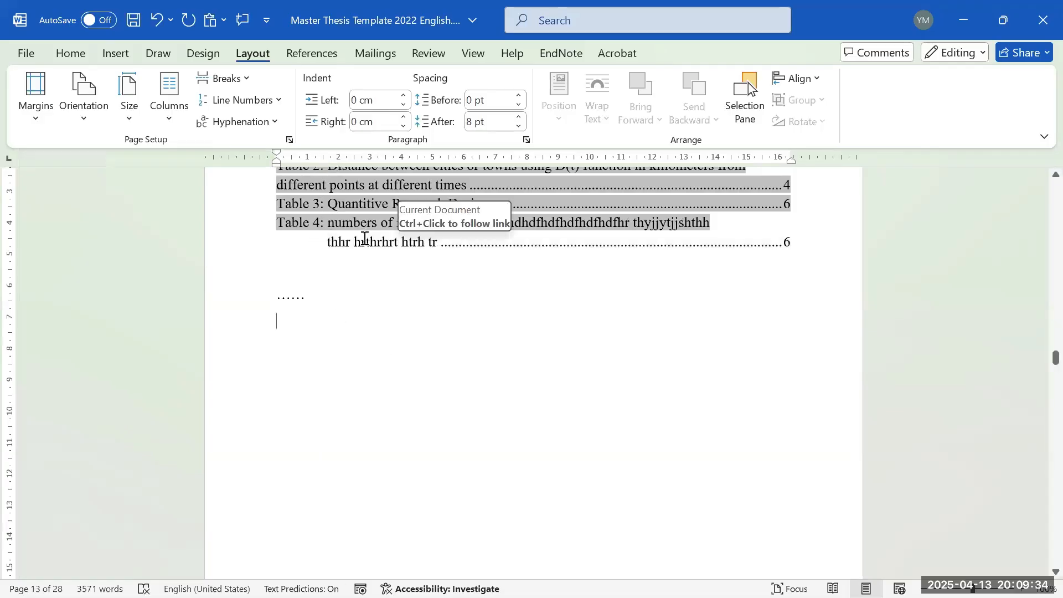
- Break the Table 2 entry before 'from' and copy Table 4's indent with Format Painter
scroll(365, 238, up, 2)
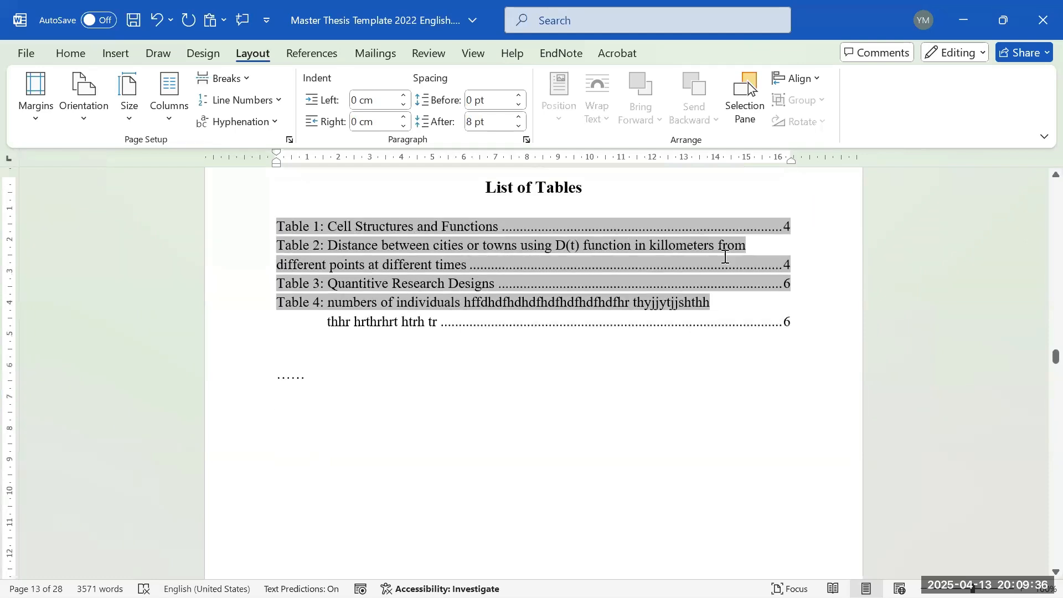
click(718, 245)
scroll(720, 243, down, 1)
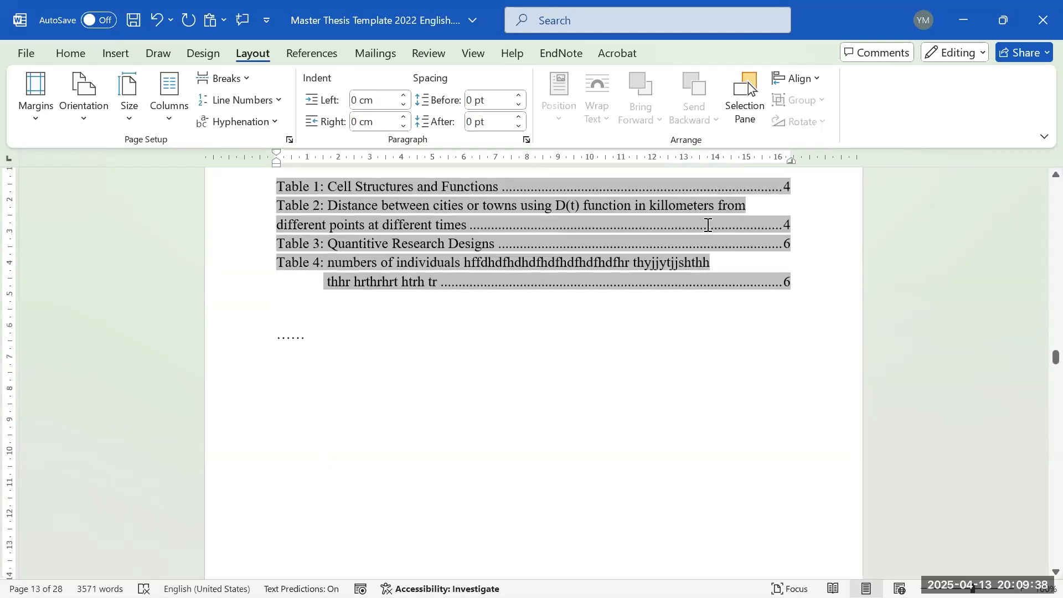
click(717, 207)
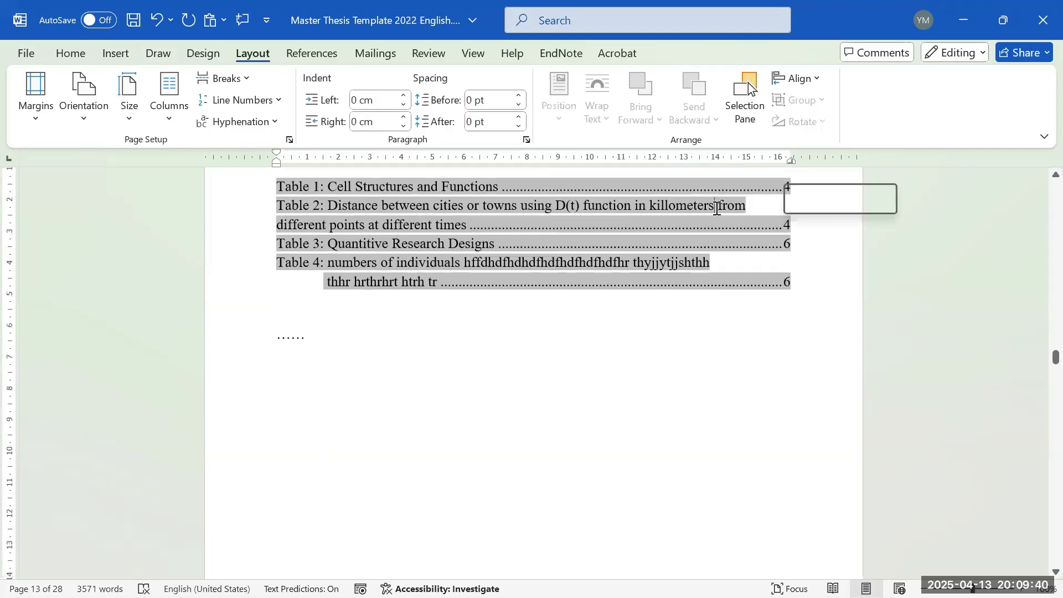
key(Return)
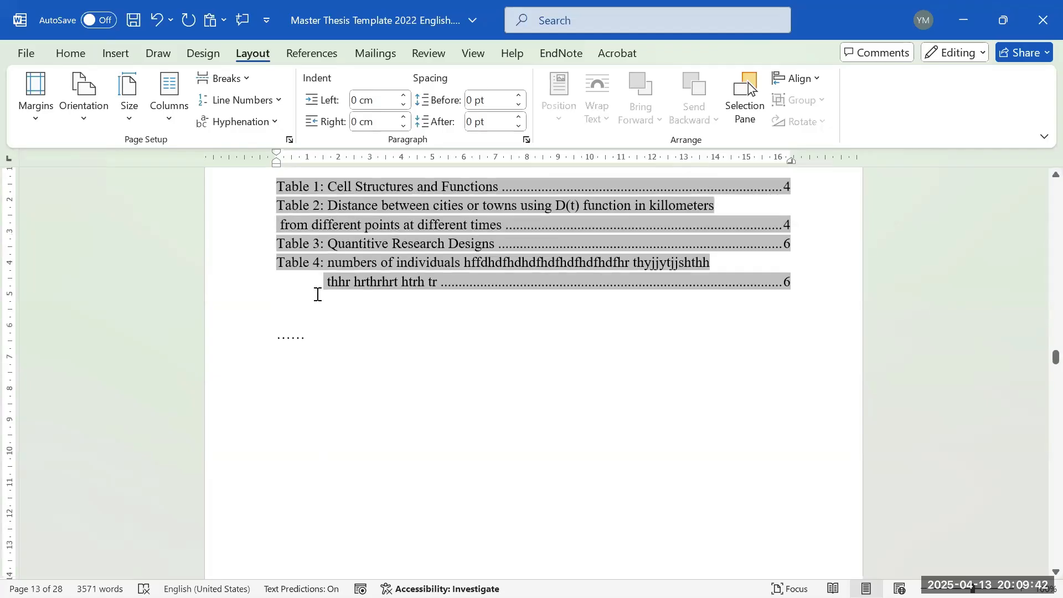
click(316, 292)
click(70, 53)
click(63, 122)
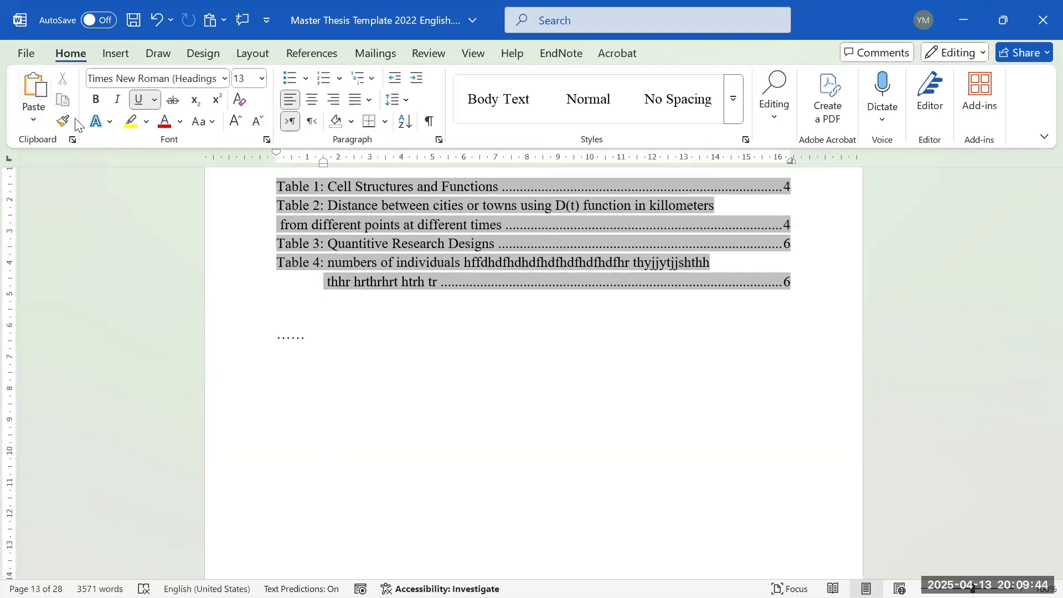
click(268, 228)
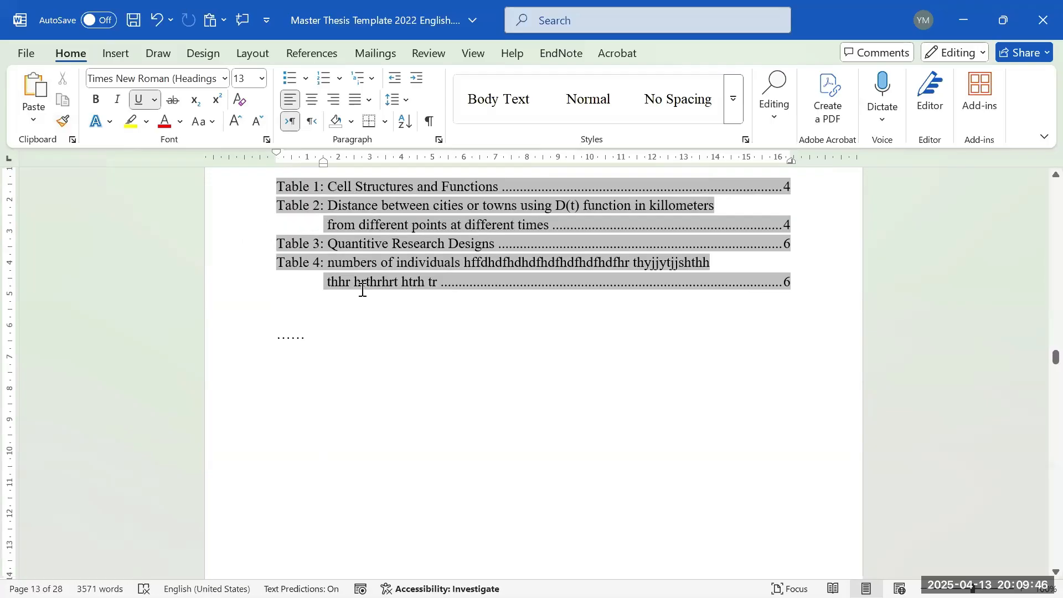
click(341, 329)
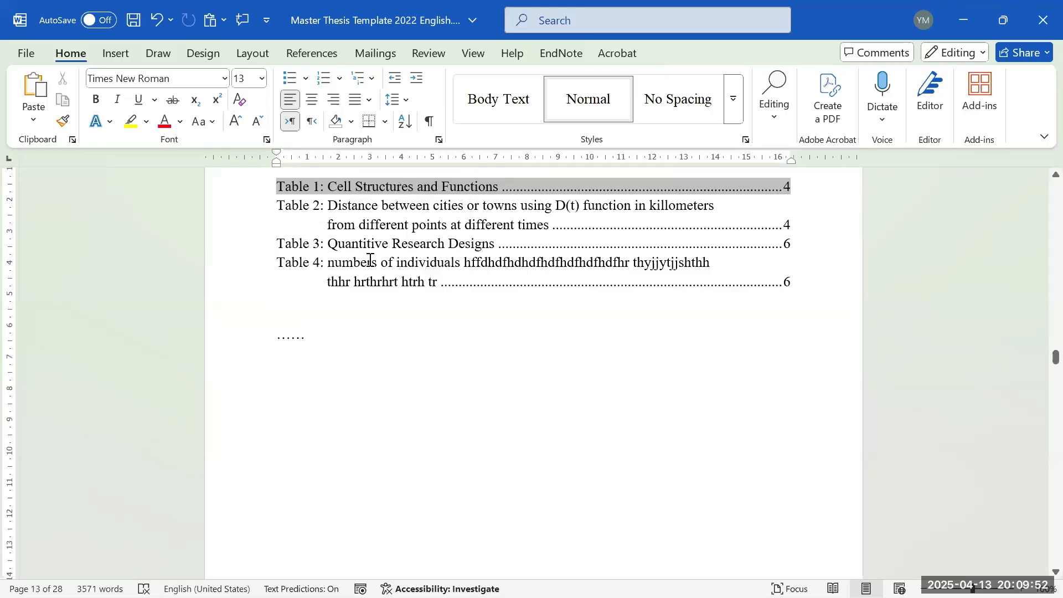
scroll(404, 320, down, 1)
scroll(409, 299, up, 3)
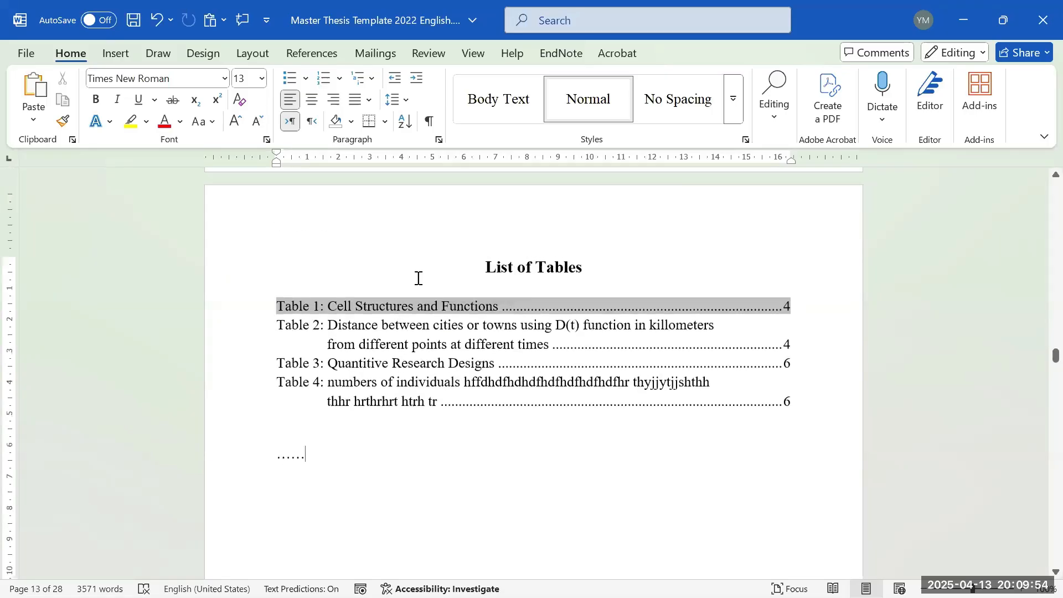
scroll(419, 278, down, 12)
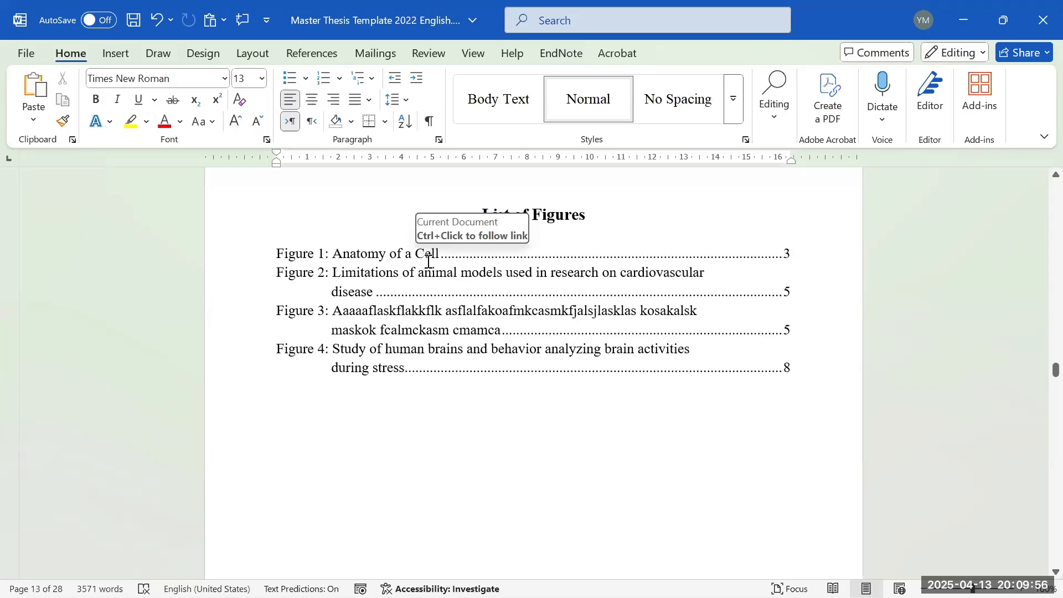
key(alt+Tab)
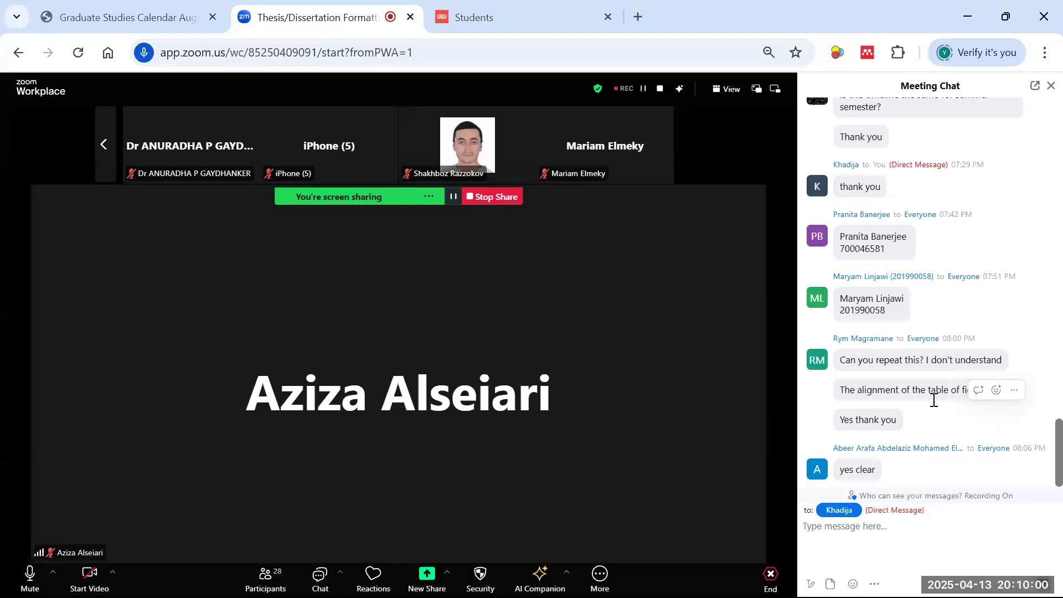
mouse_move(832, 451)
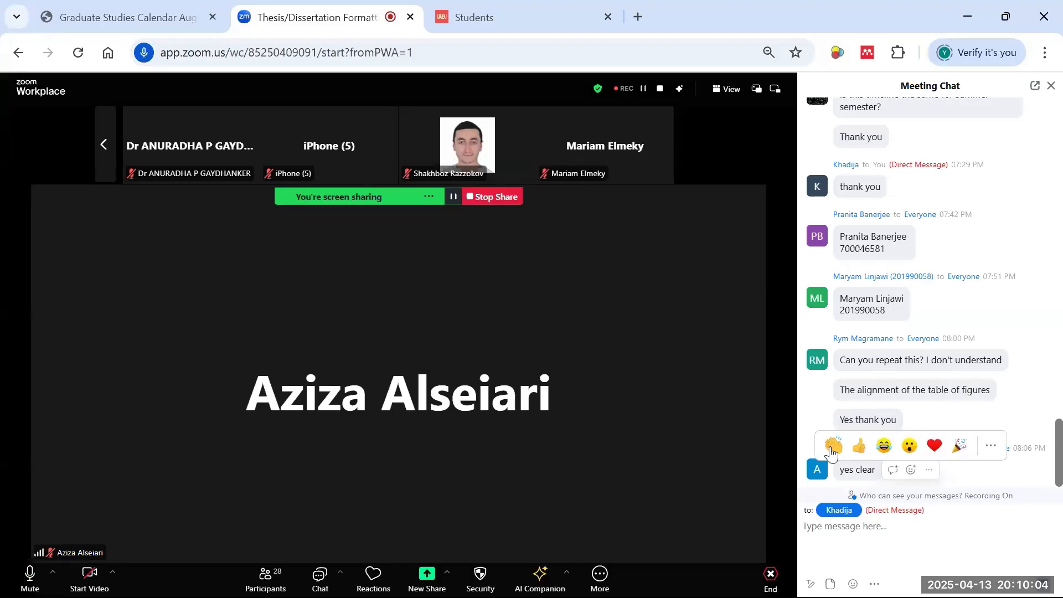
scroll(832, 451, up, 5)
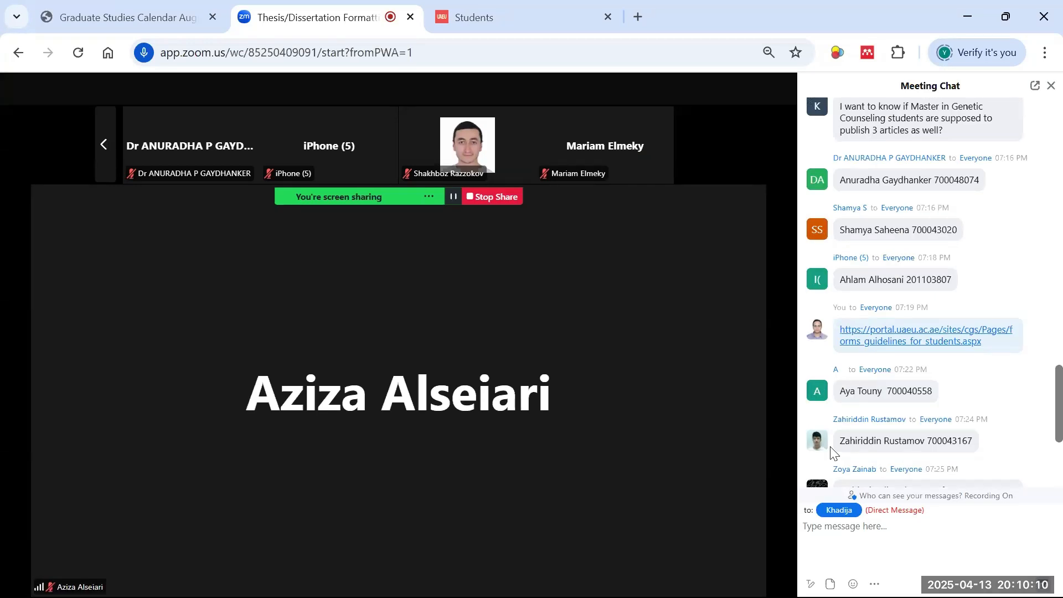
scroll(880, 432, down, 10)
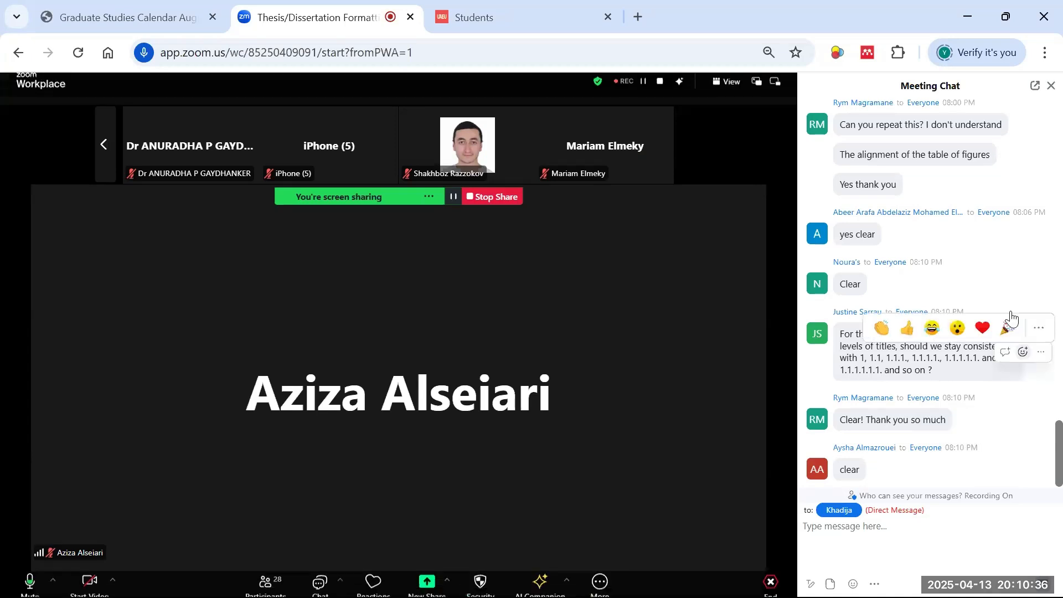
- Delete the duplicate second 'Title … i' line from the Table of Contents
click(964, 16)
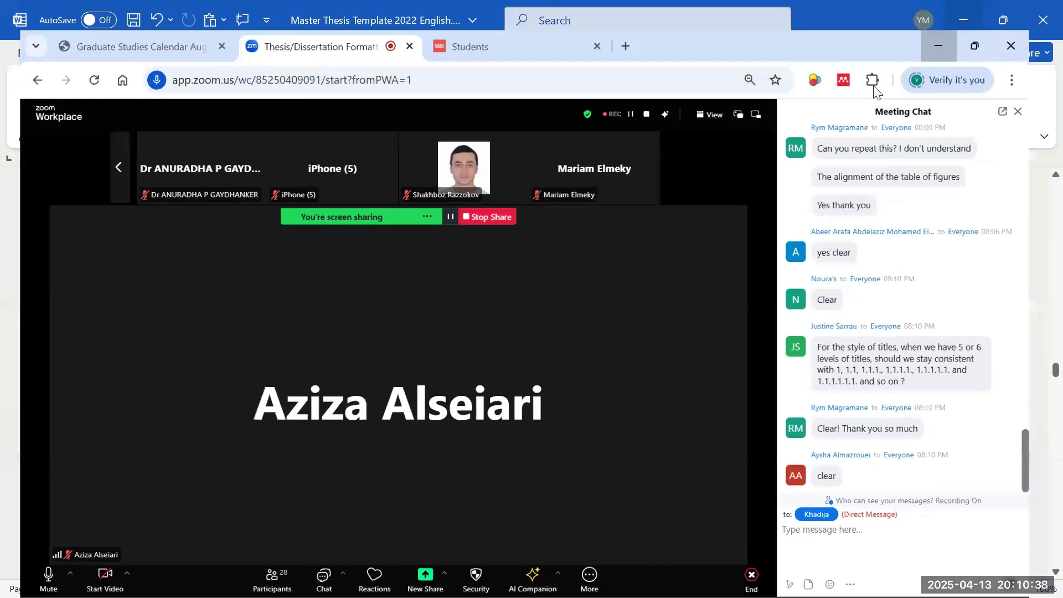
scroll(613, 318, up, 2)
scroll(690, 277, down, 3)
scroll(690, 277, up, 20)
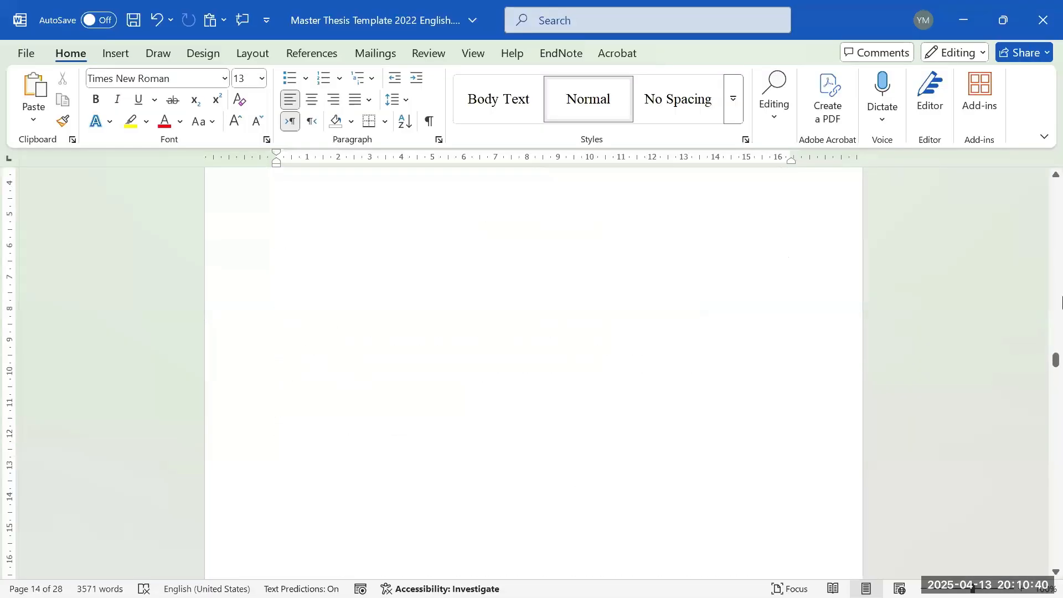
scroll(1062, 288, up, 2)
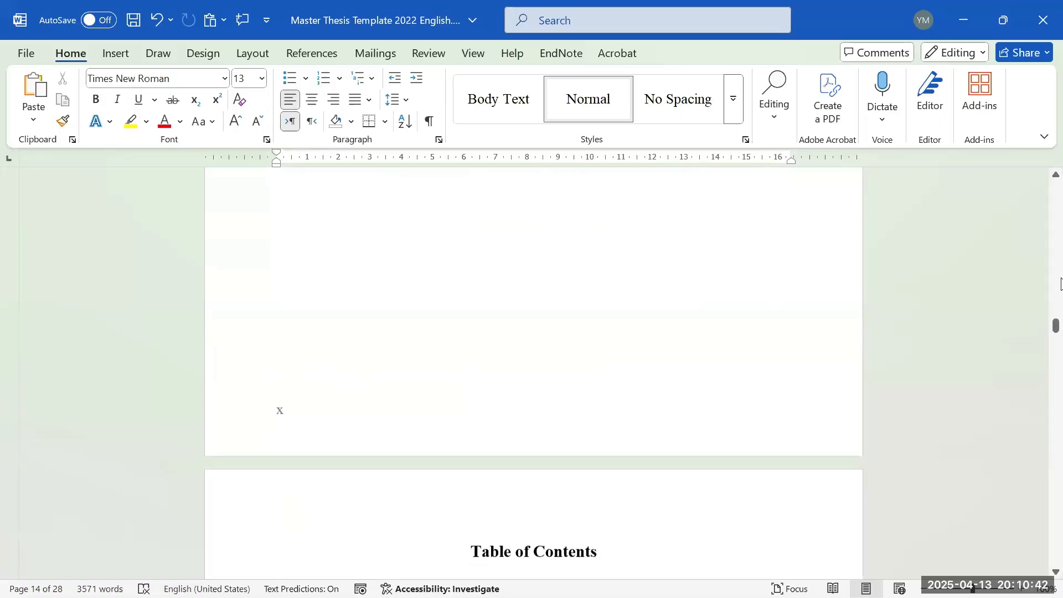
scroll(1061, 332, down, 8)
scroll(603, 246, up, 3)
scroll(615, 282, up, 1)
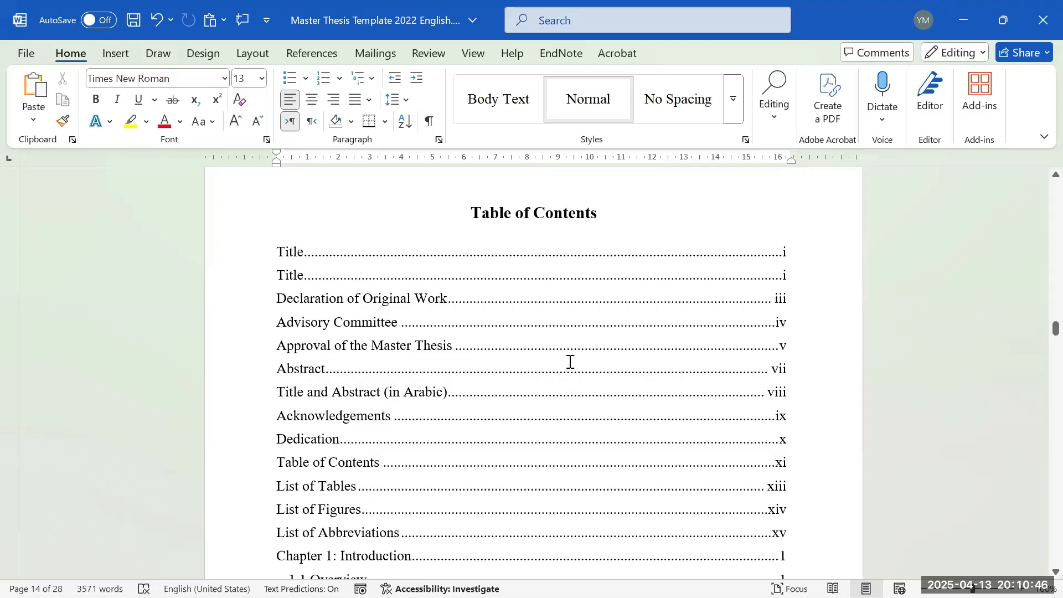
triple_click(679, 280)
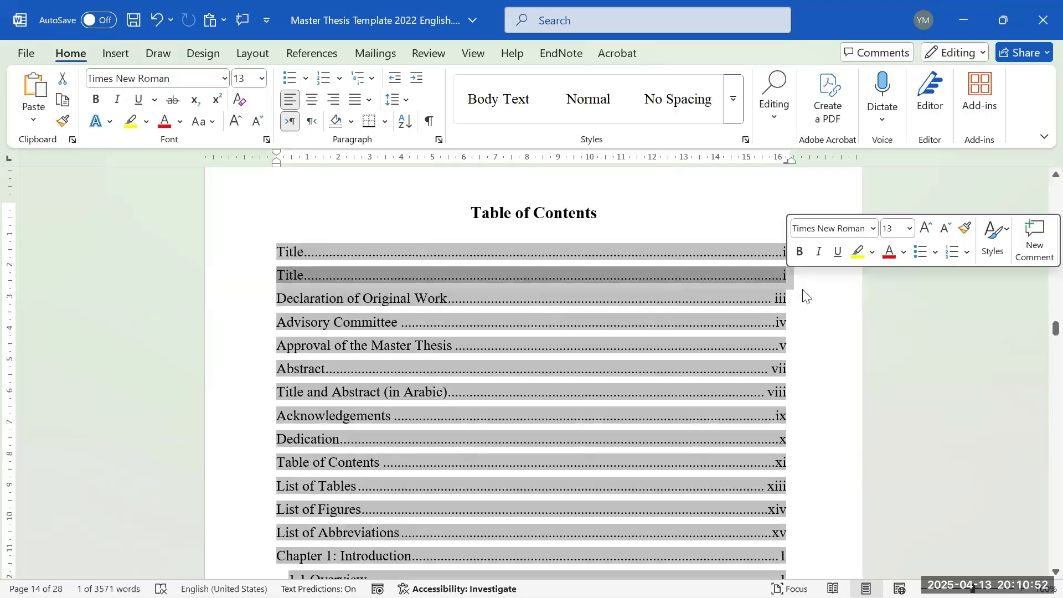
key(Delete)
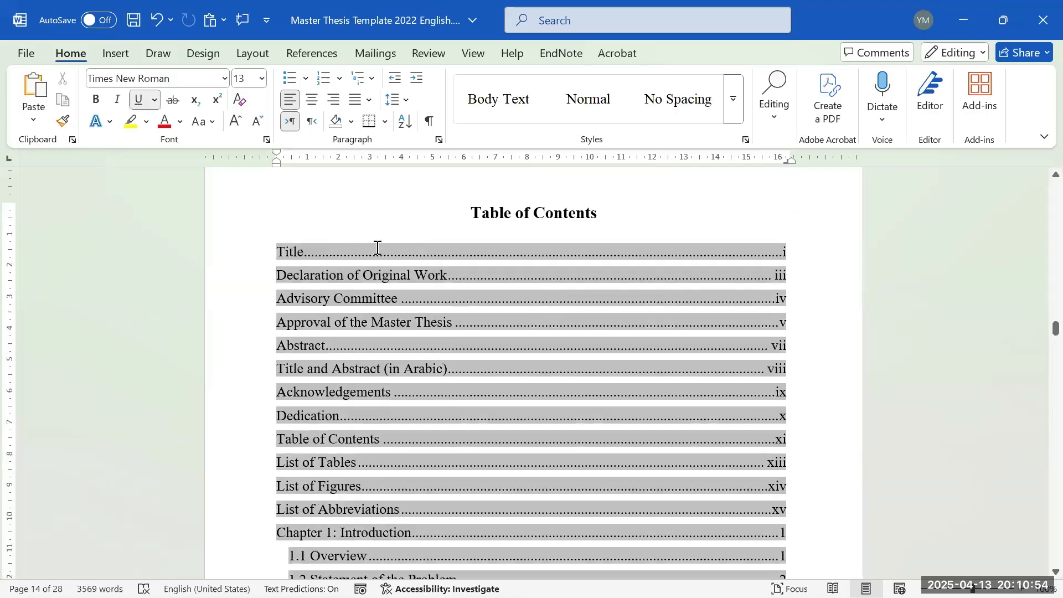
- Review the contents entries down to Chapter 1: Introduction
scroll(376, 249, down, 1)
drag(306, 209, 396, 509)
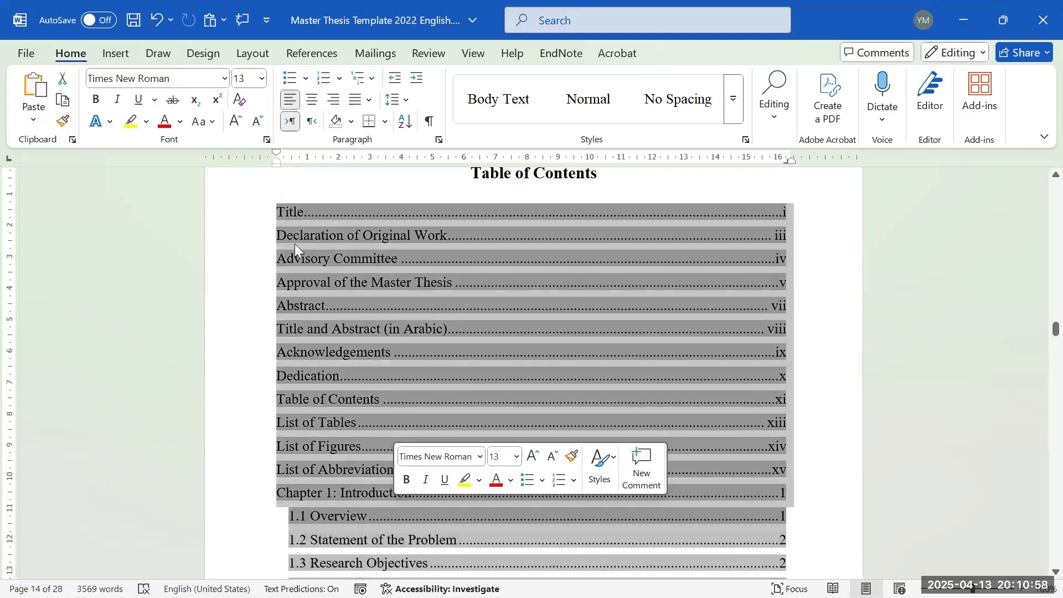
scroll(517, 207, up, 1)
click(532, 213)
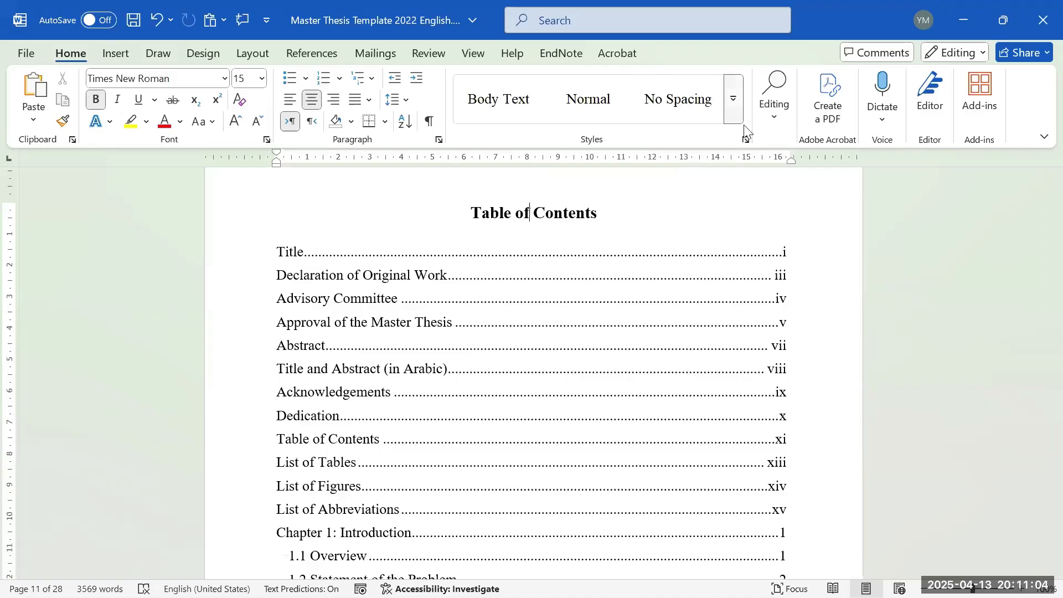
click(733, 92)
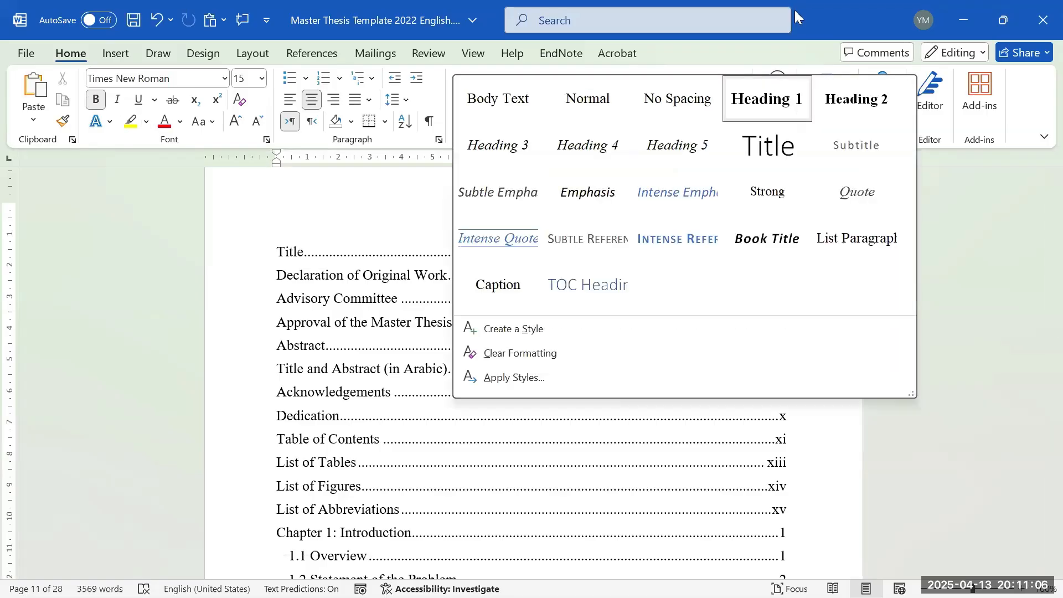
click(749, 51)
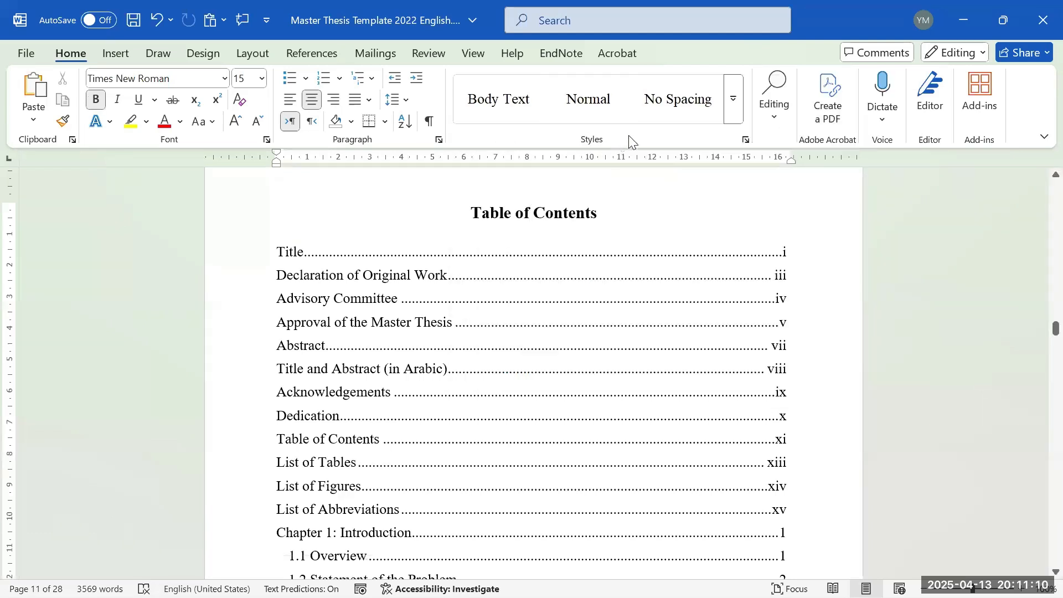
click(734, 96)
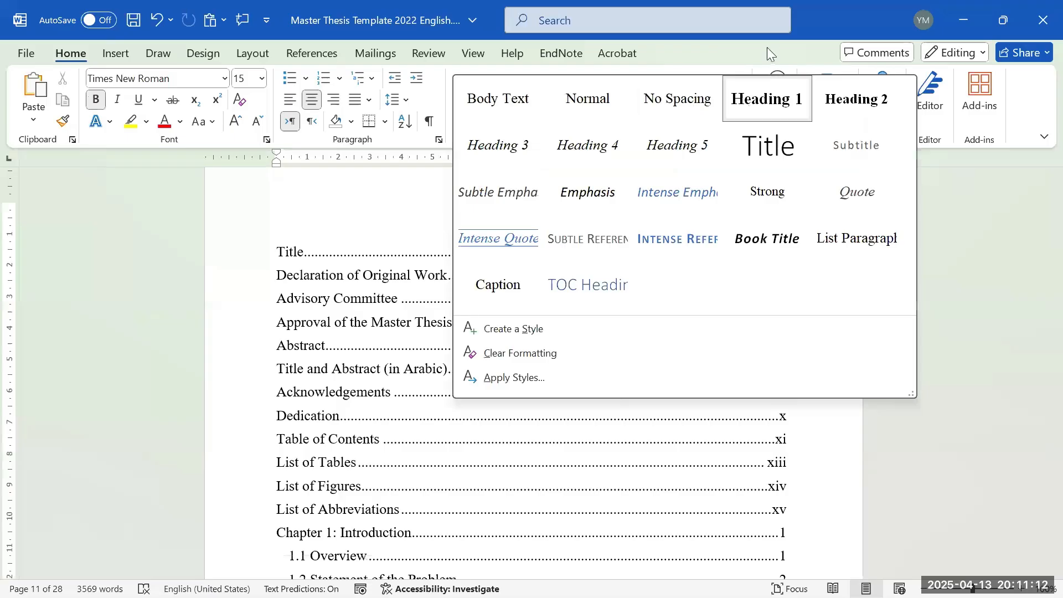
click(765, 61)
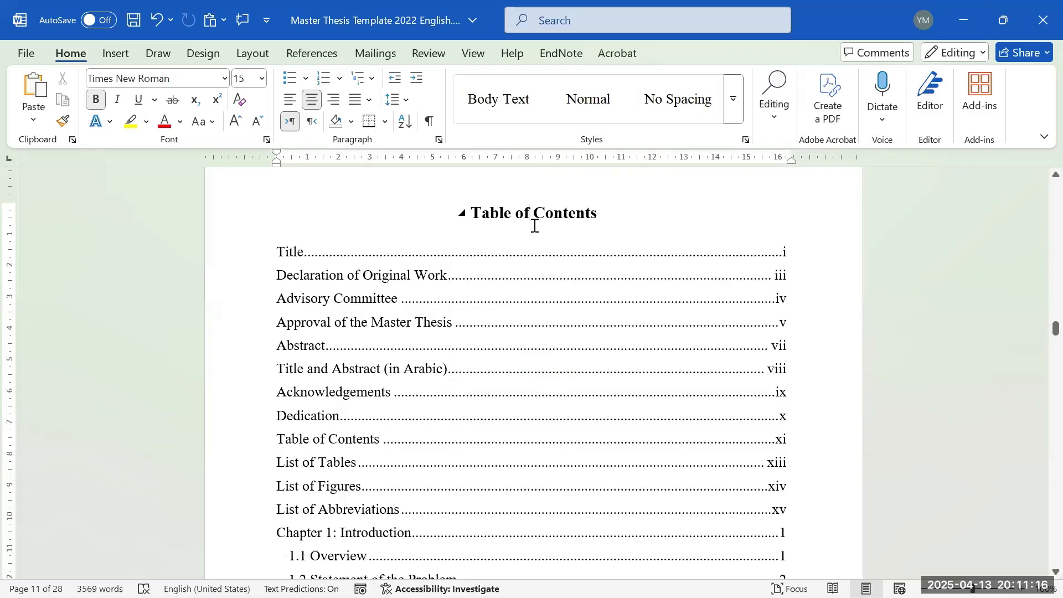
click(528, 227)
click(493, 258)
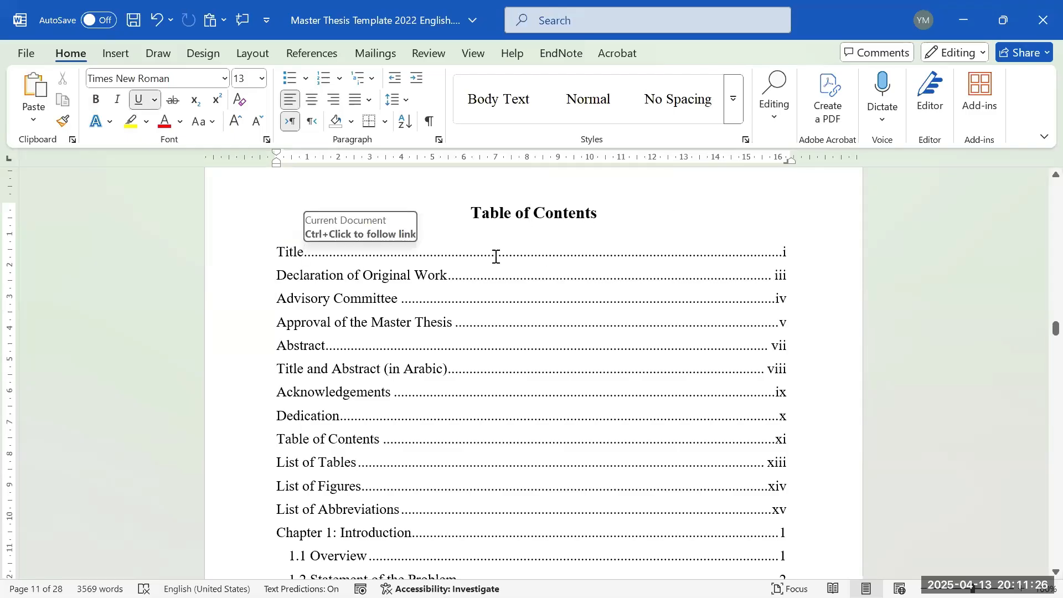
double_click(563, 224)
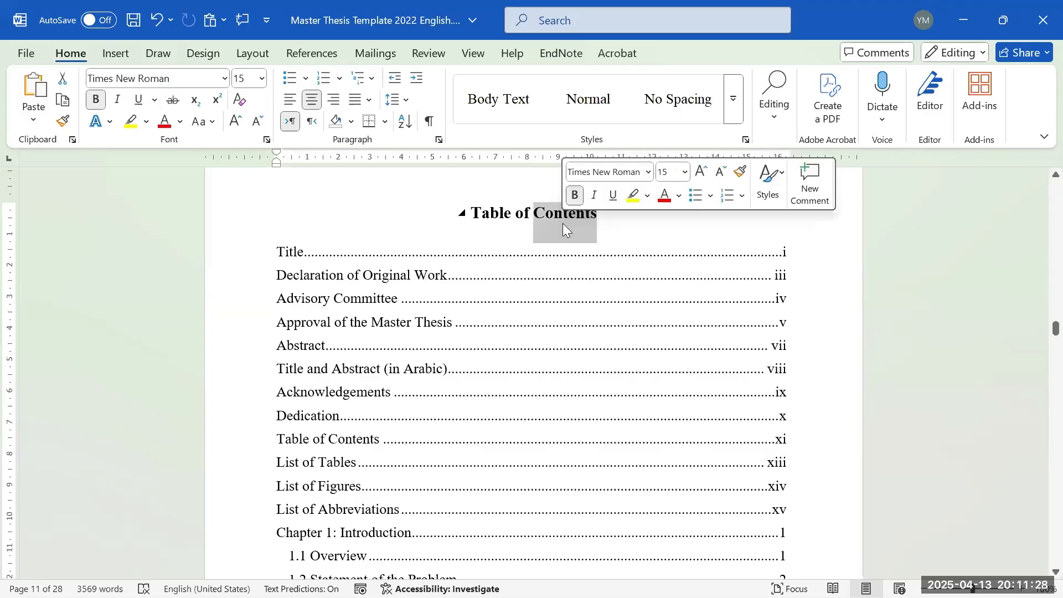
triple_click(563, 223)
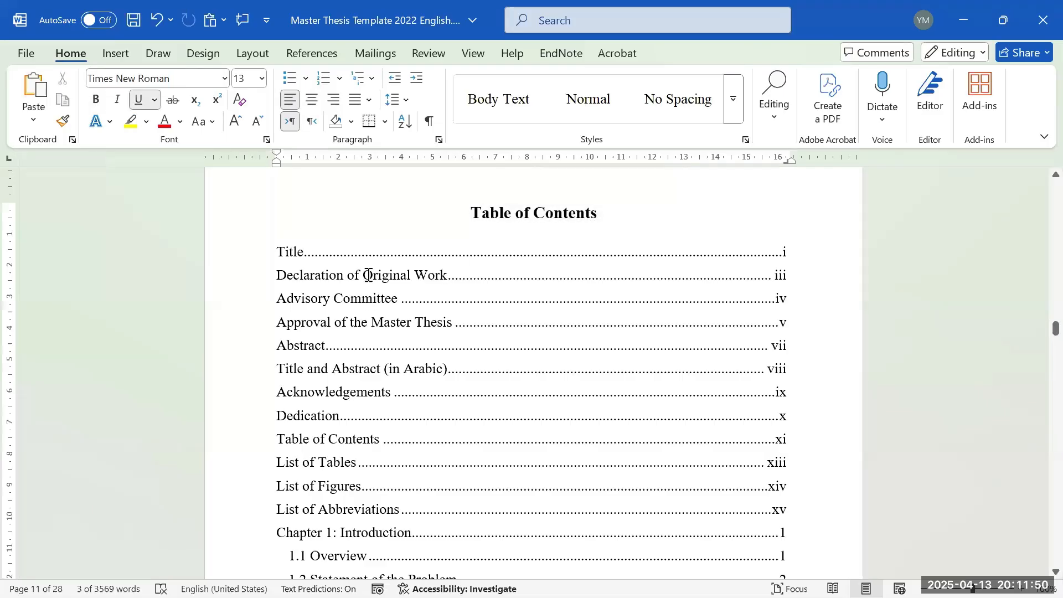
click(288, 244)
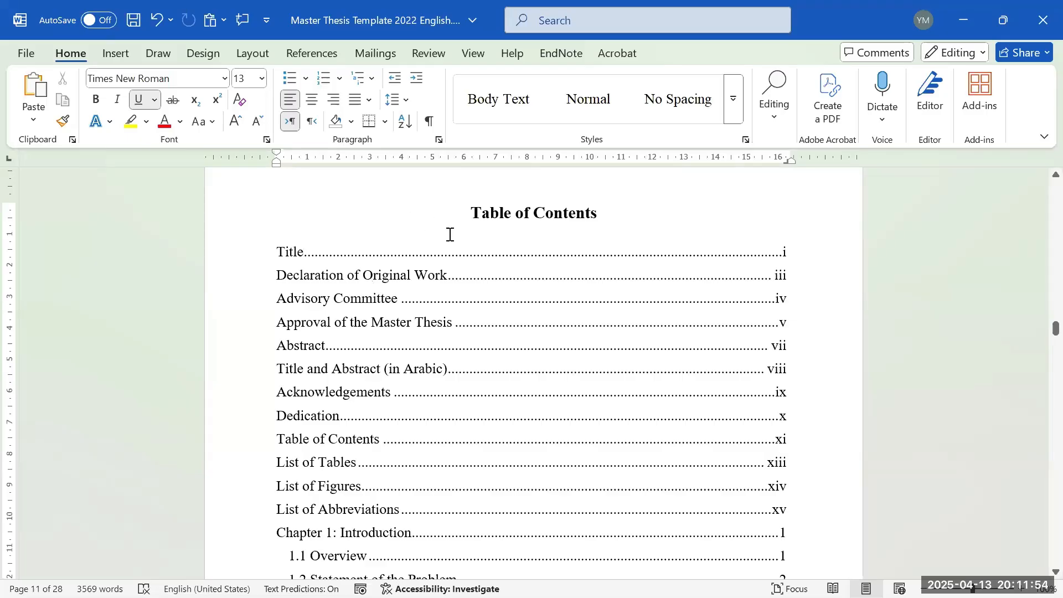
scroll(454, 240, down, 1)
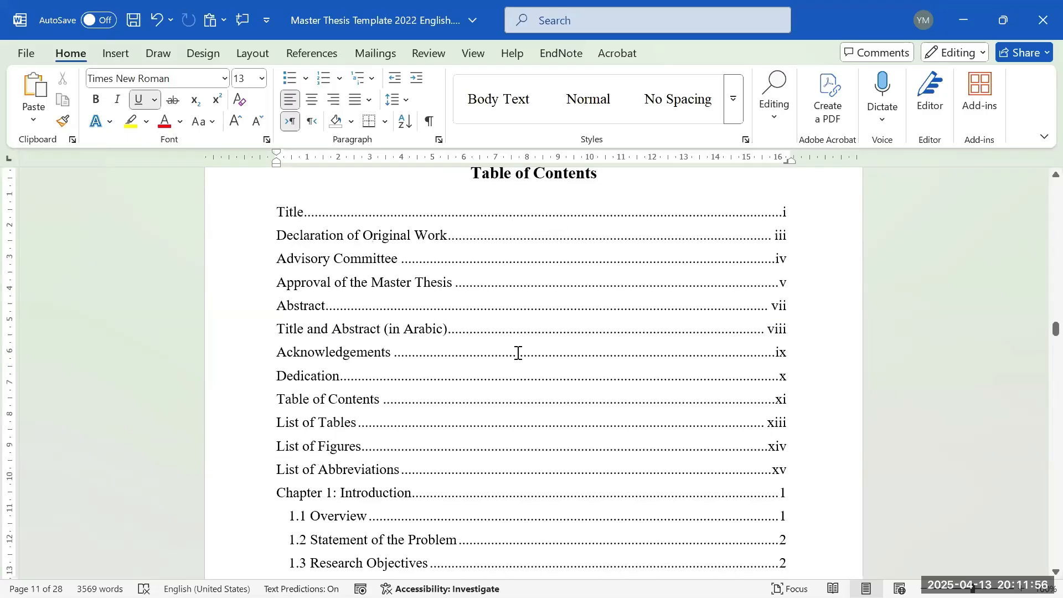
scroll(499, 238, down, 2)
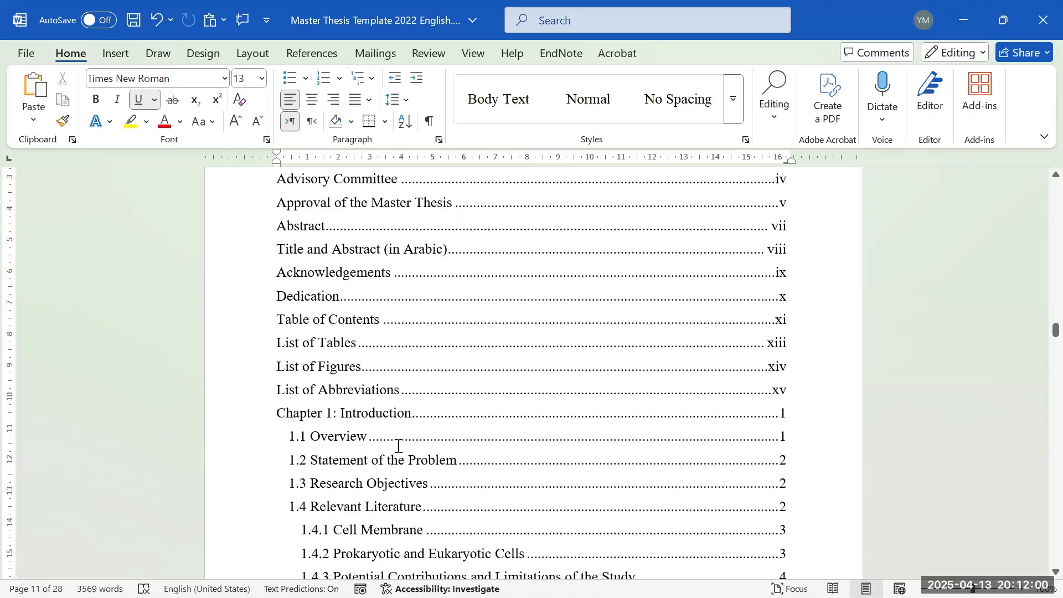
scroll(334, 439, down, 1)
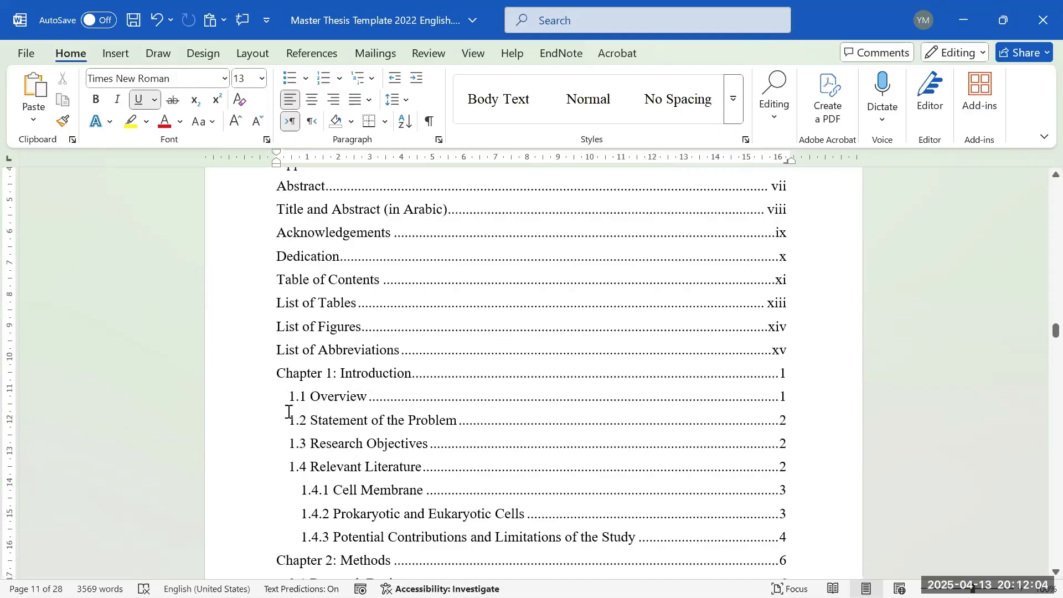
scroll(1028, 416, down, 20)
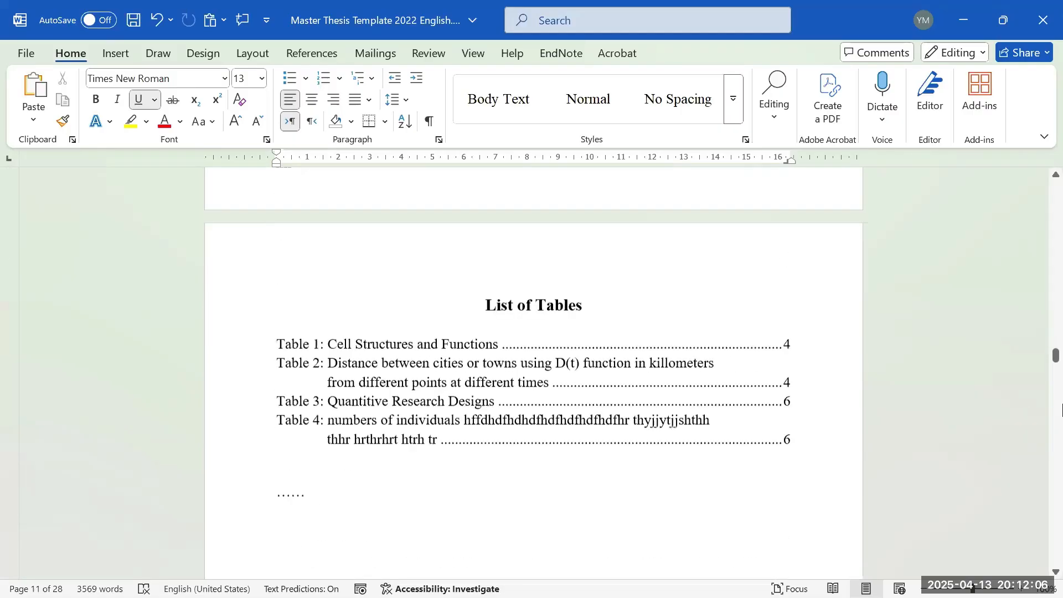
scroll(1061, 411, down, 20)
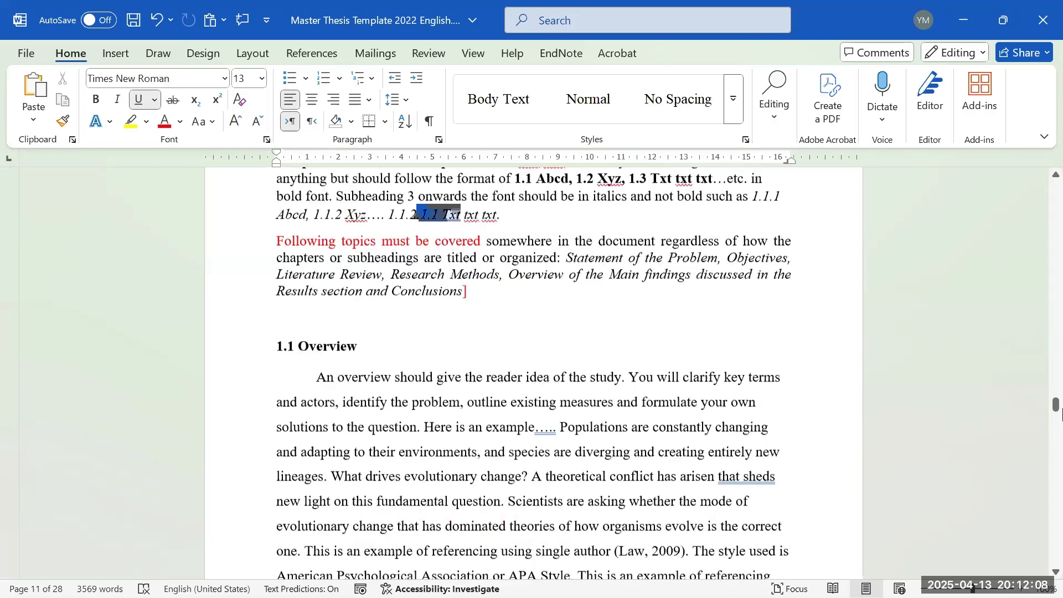
scroll(1061, 411, down, 3)
scroll(1060, 411, up, 9)
click(527, 247)
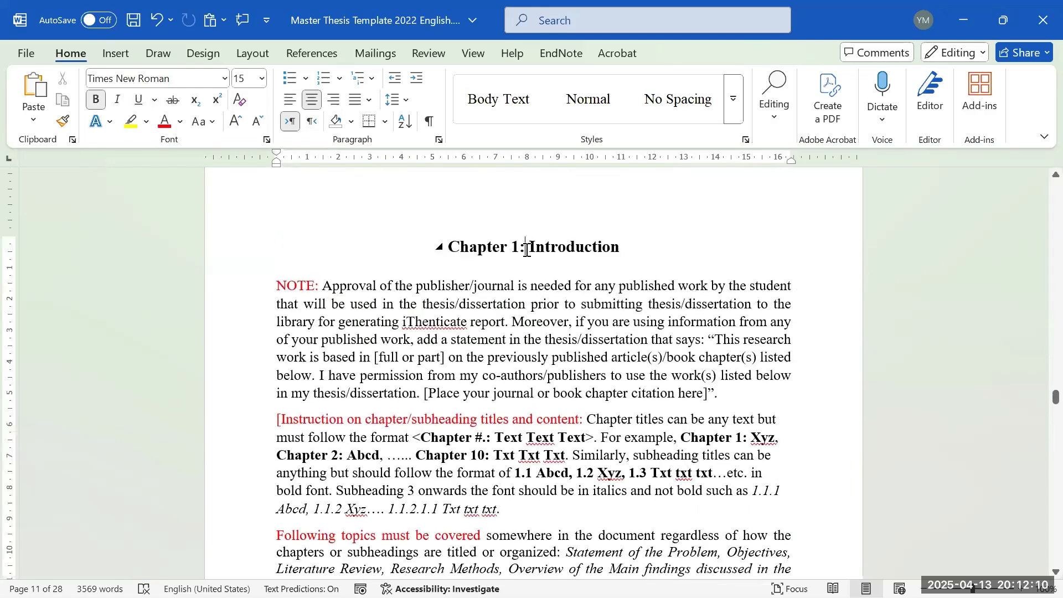
scroll(526, 247, down, 1)
drag(476, 547, 224, 265)
key(Delete)
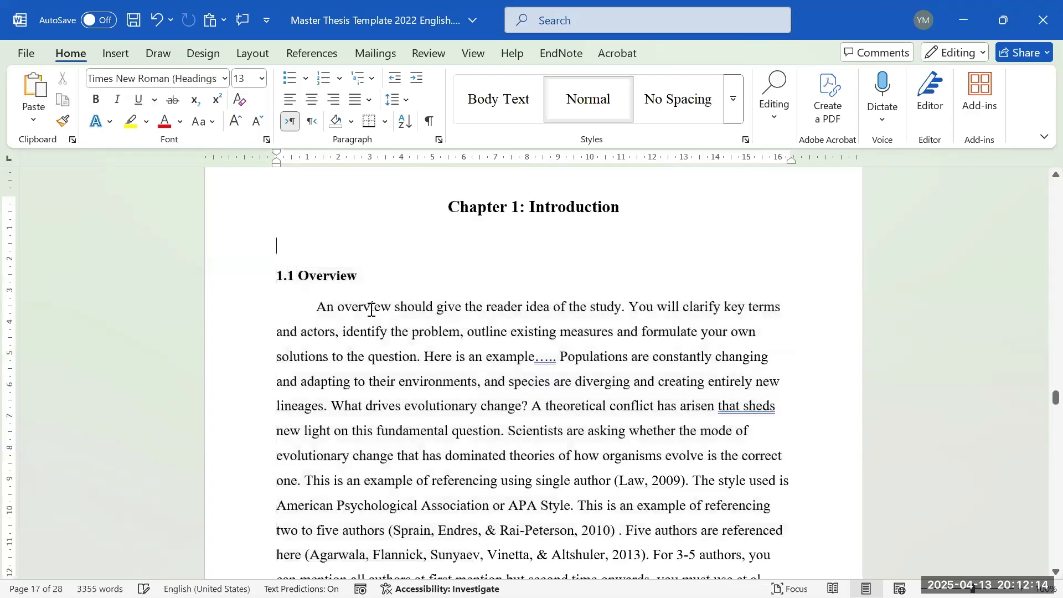
key(BackSpace)
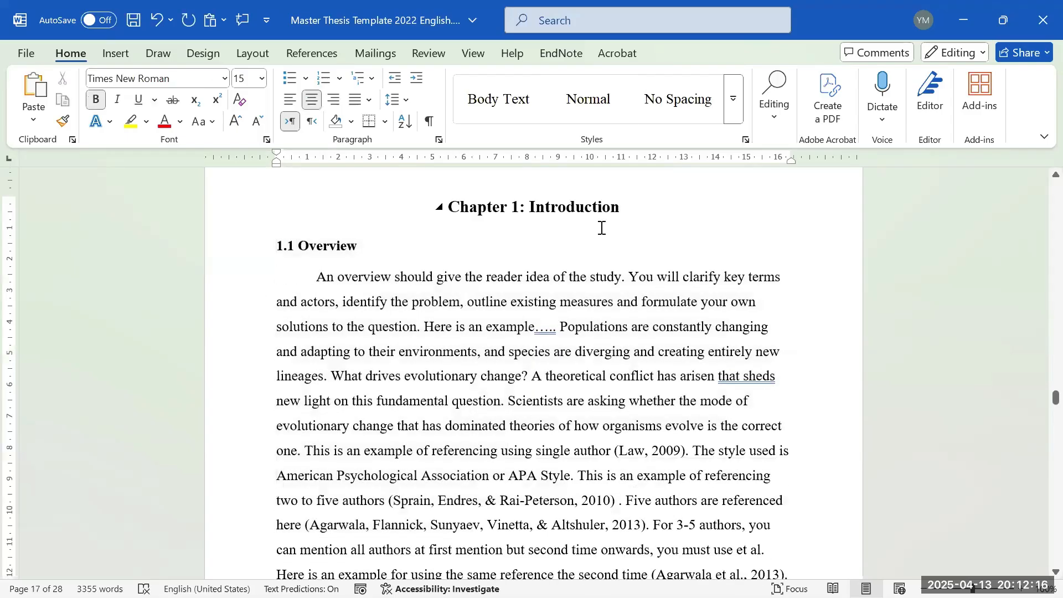
triple_click(577, 209)
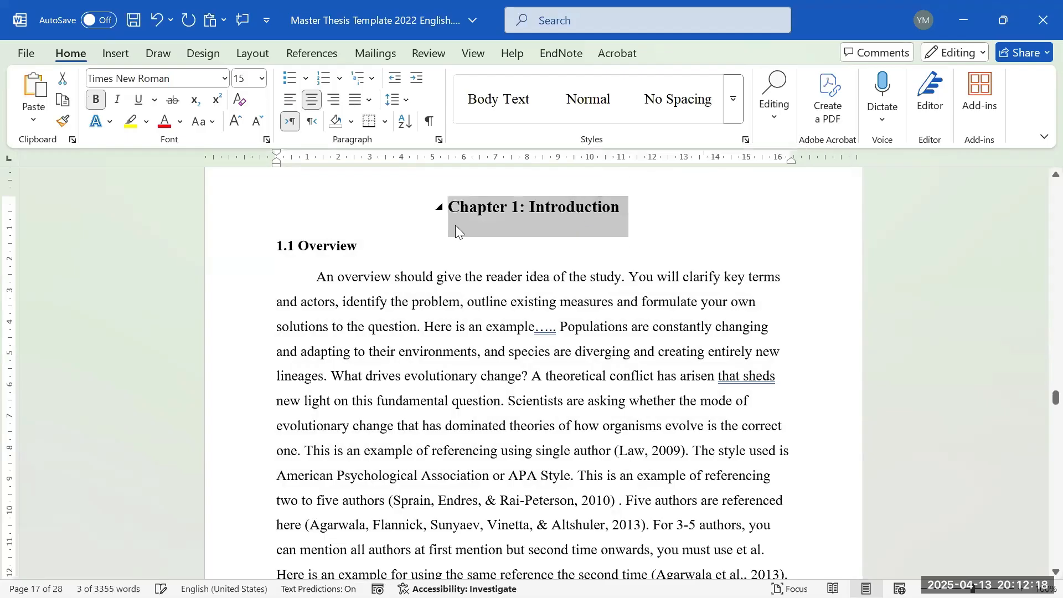
triple_click(342, 245)
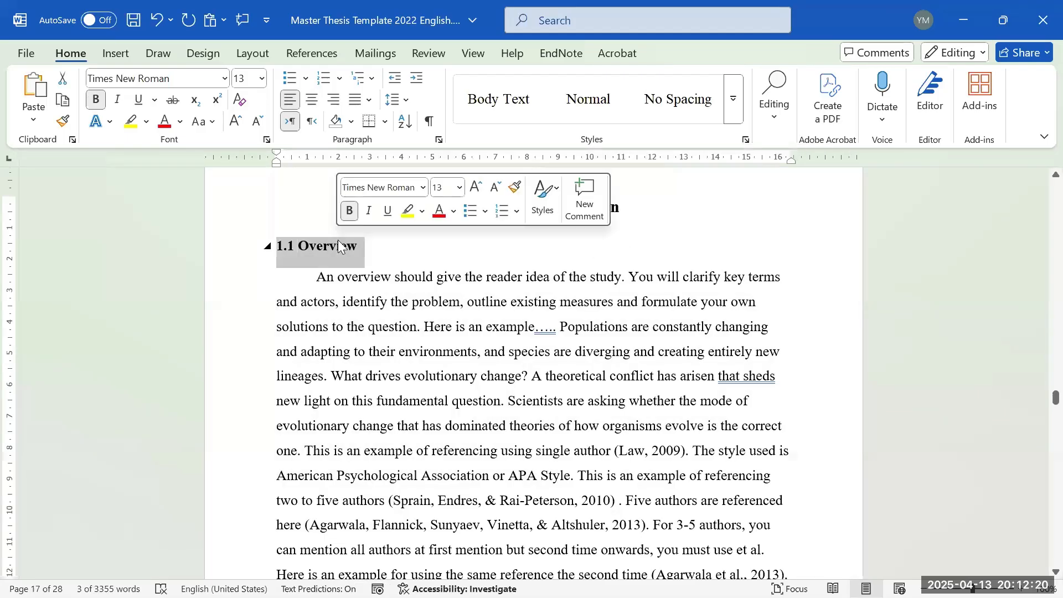
click(535, 353)
triple_click(556, 209)
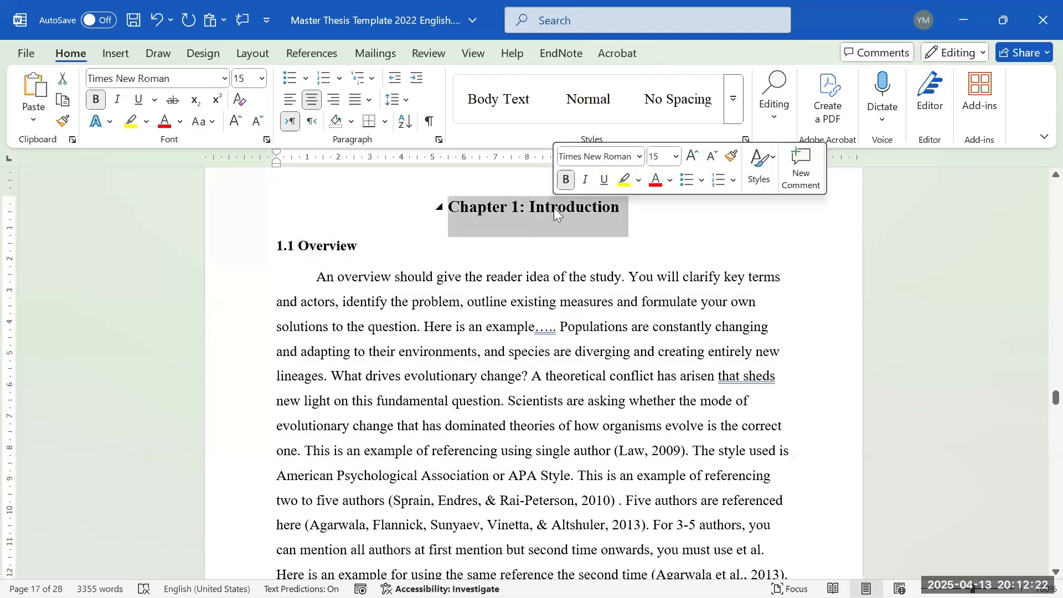
triple_click(330, 243)
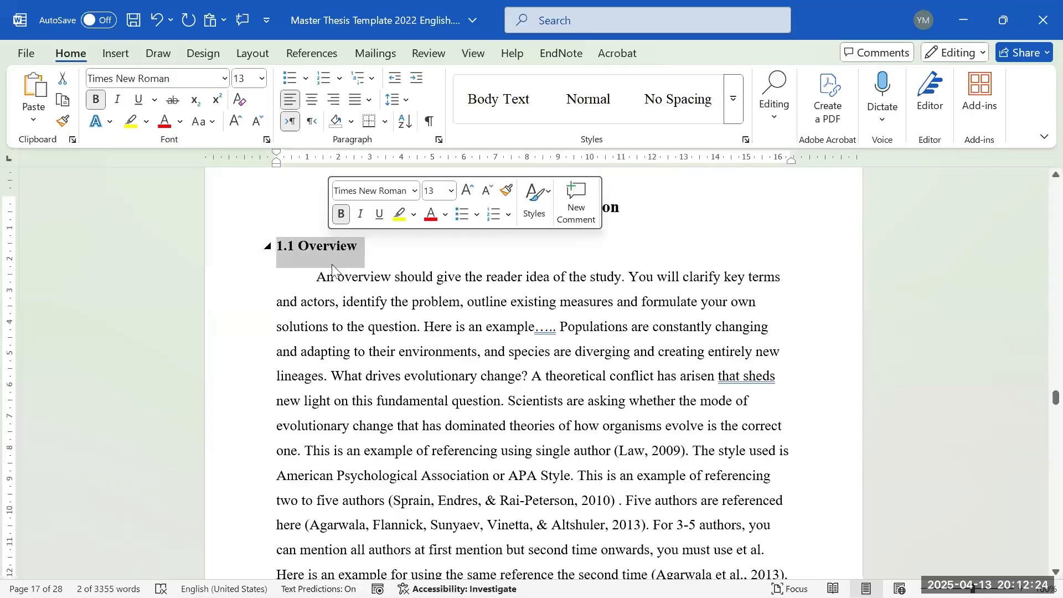
click(292, 253)
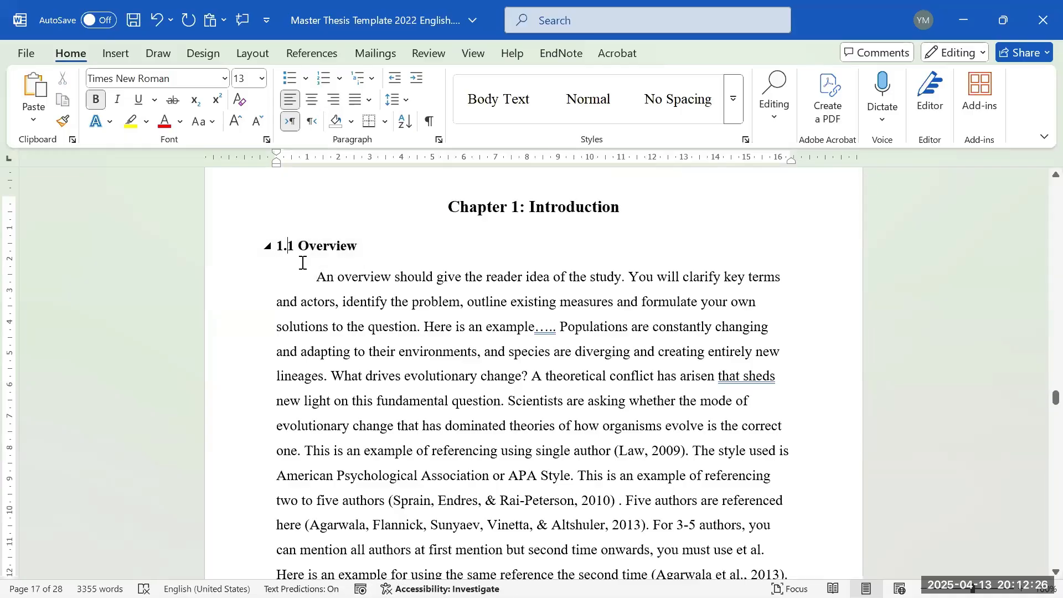
triple_click(347, 247)
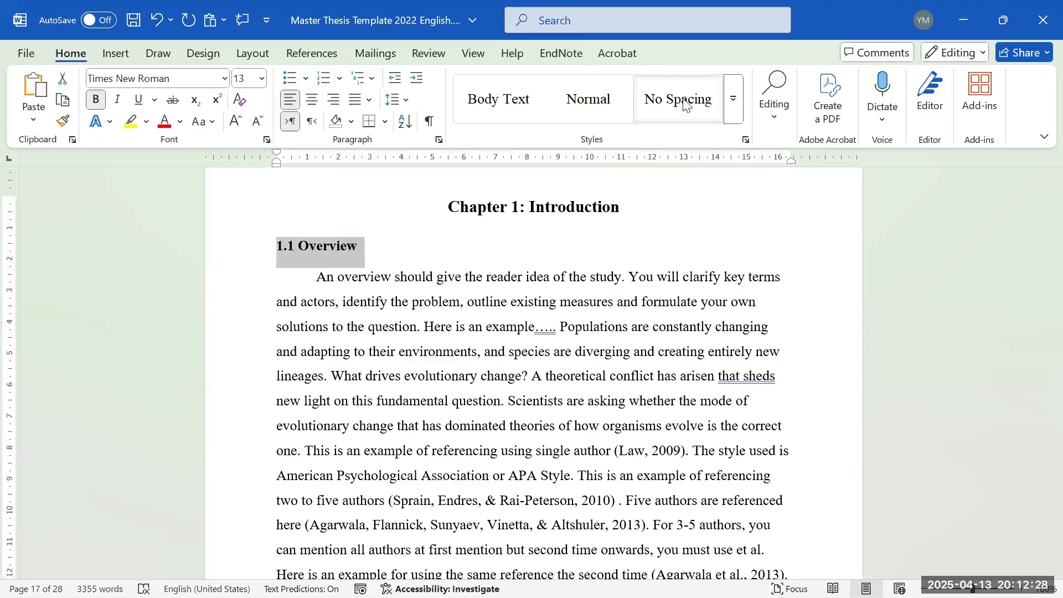
click(734, 99)
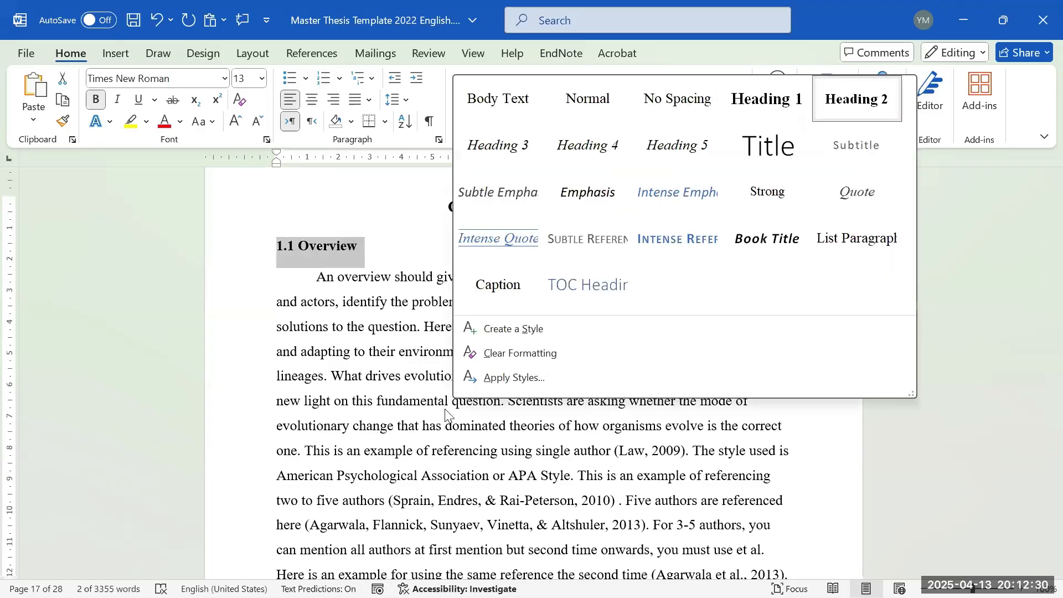
click(389, 388)
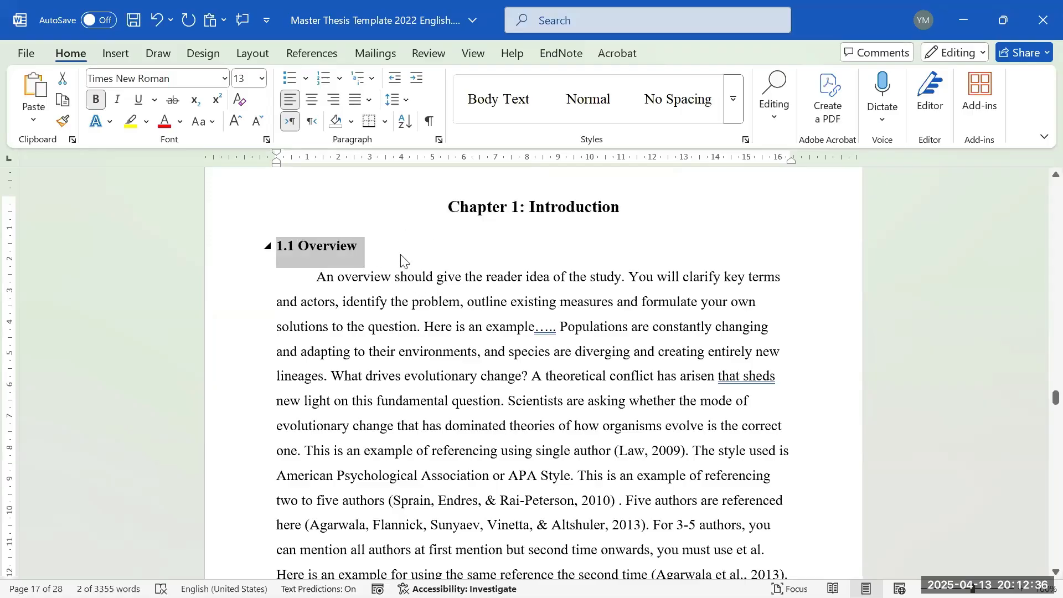
click(444, 276)
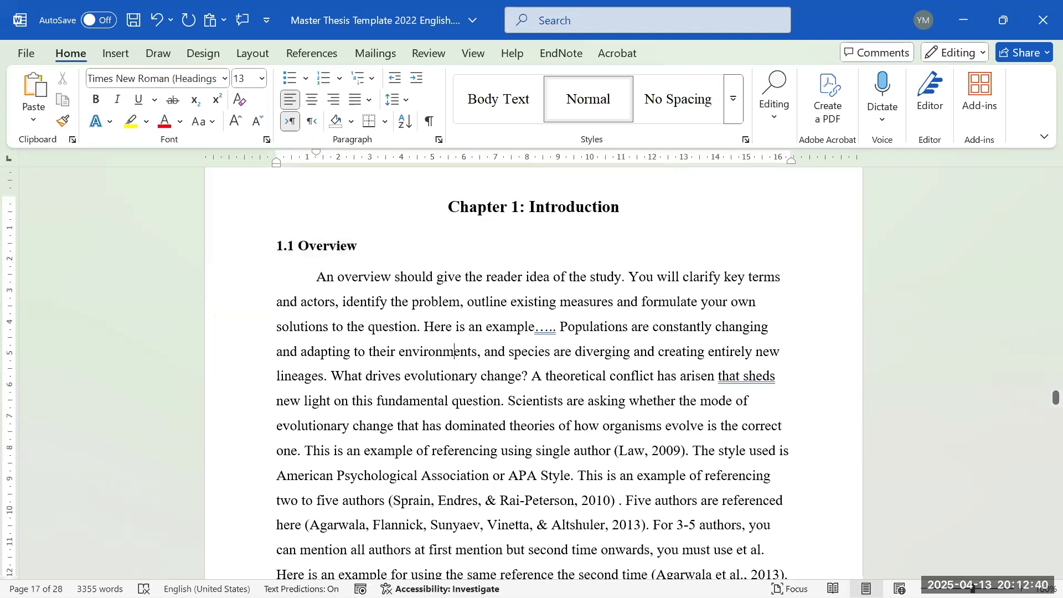
- Split the Overview paragraph inside 'environments', remove the indent and type '1.2 Heading 2'
key(Return)
key(Return)
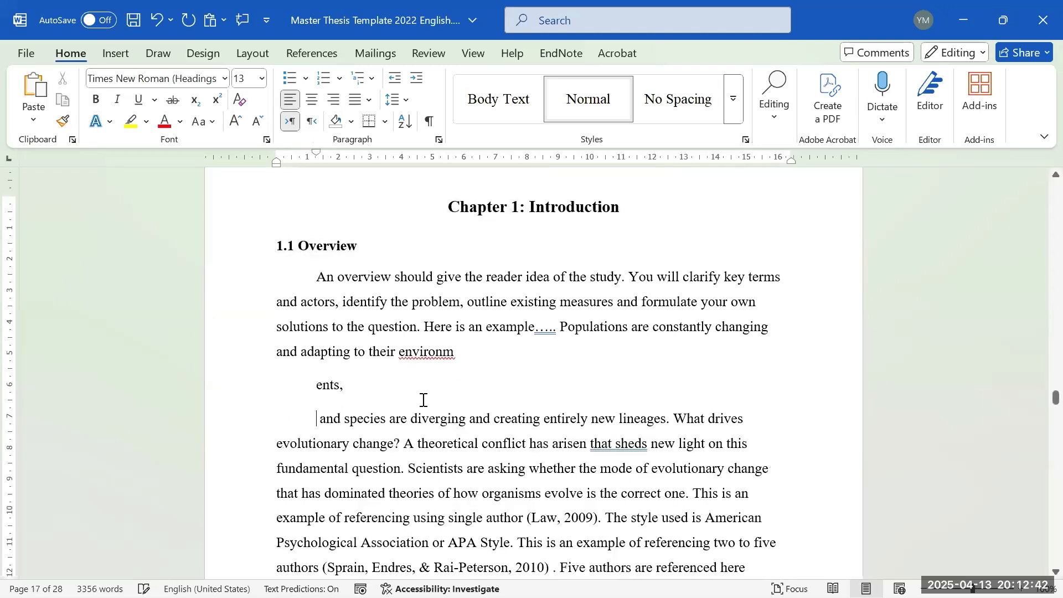
click(307, 390)
key(BackSpace)
triple_click(296, 388)
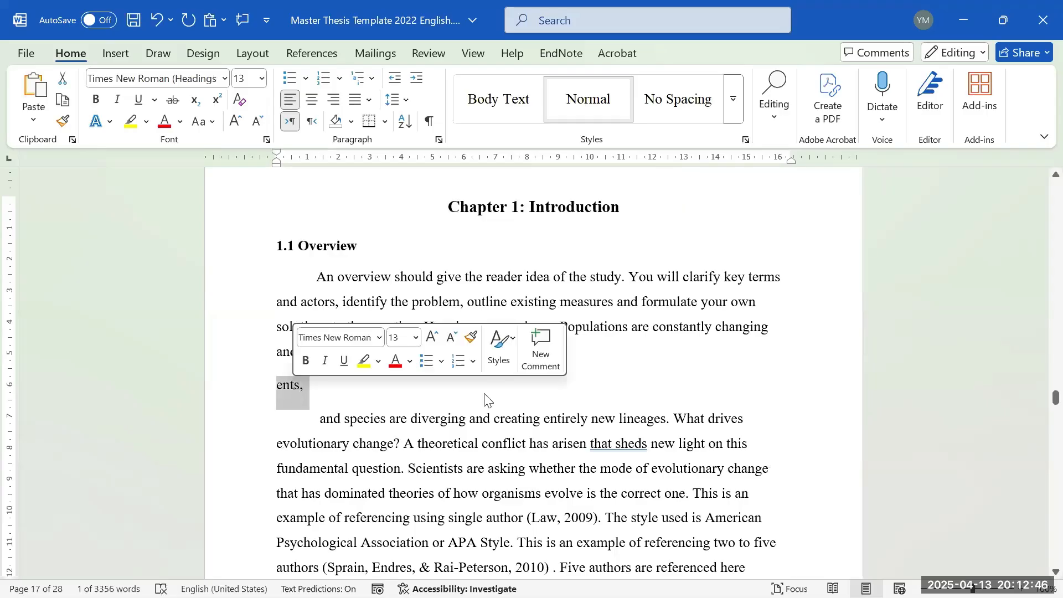
text(Heading 2)
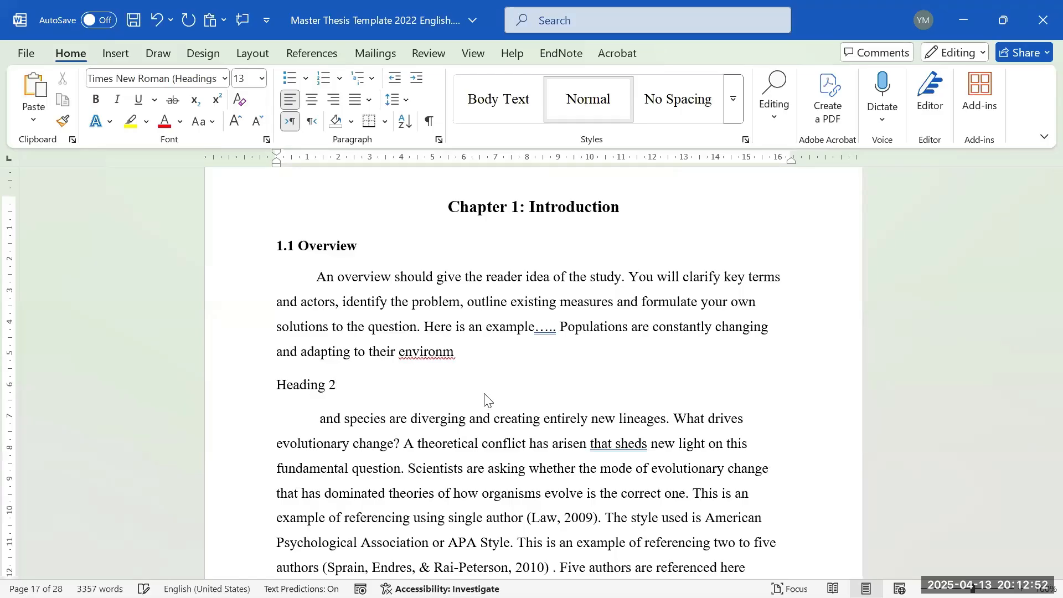
triple_click(312, 384)
click(272, 389)
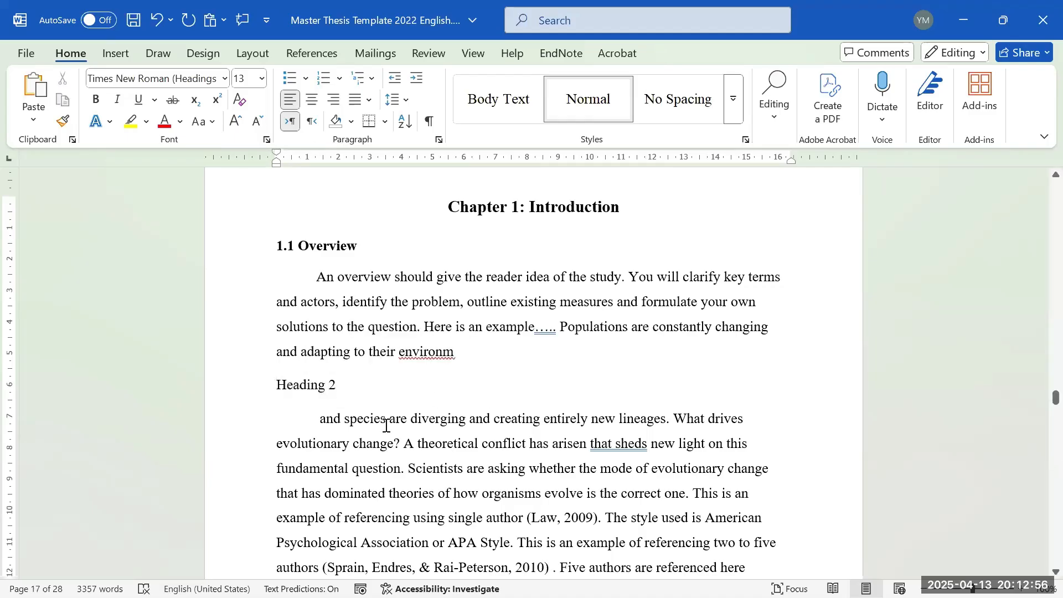
text(1.2)
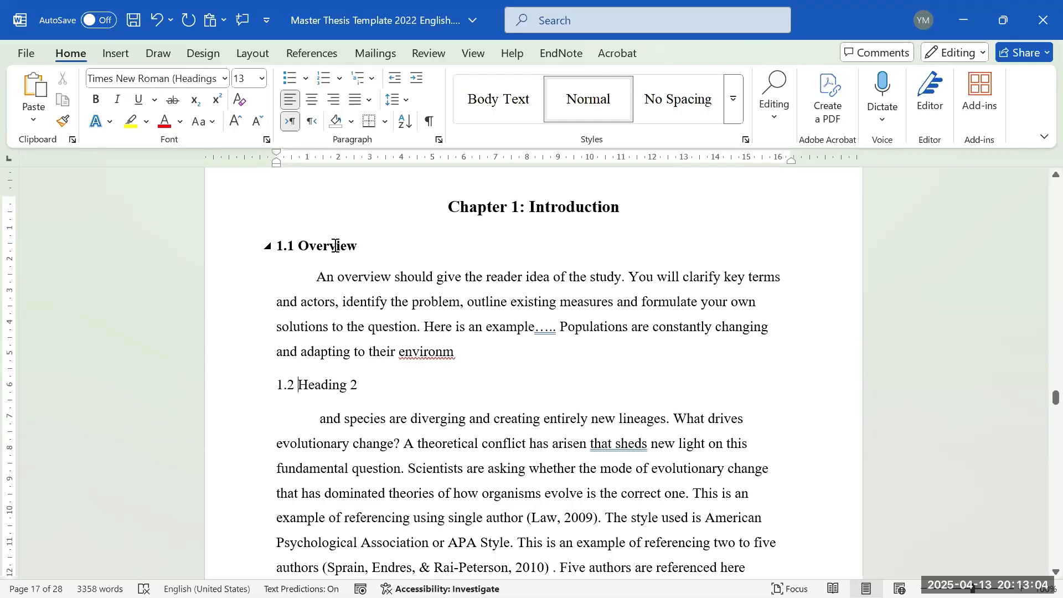
- Apply the Heading 2 style to the new '1.2 Heading 2' line
drag(367, 384, 249, 382)
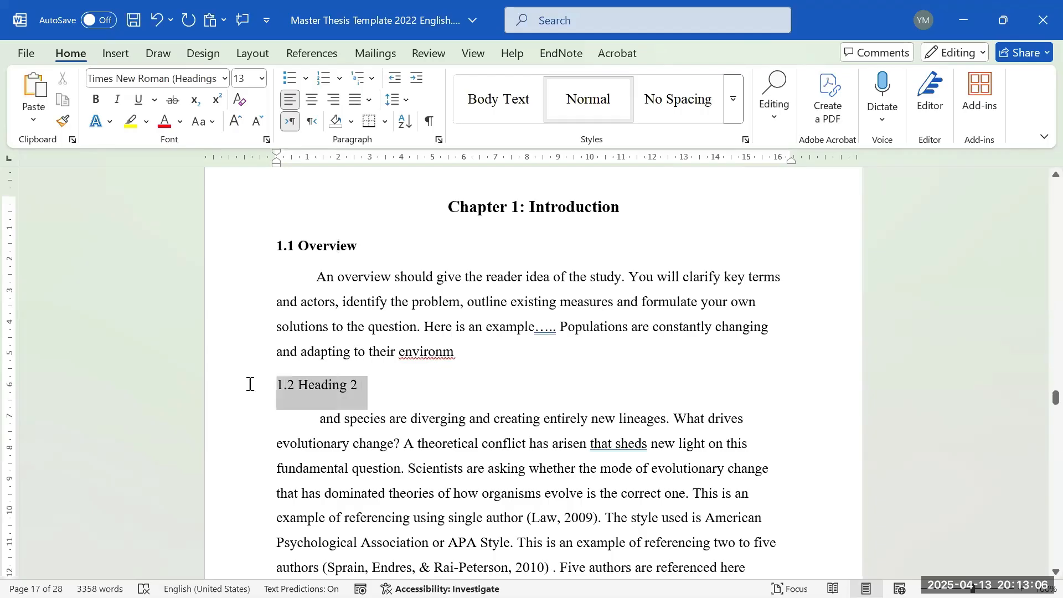
click(733, 99)
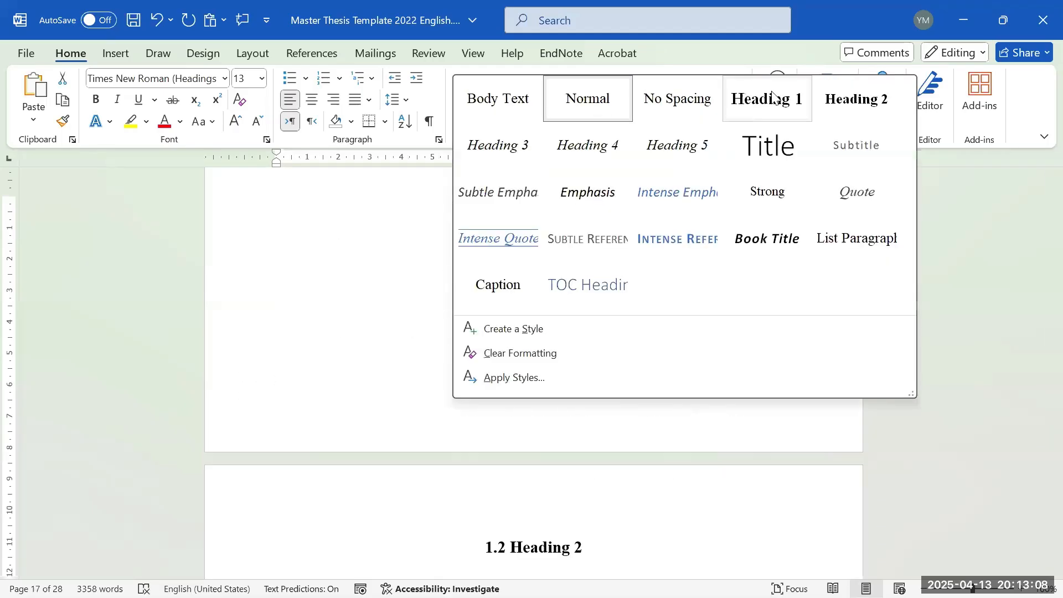
click(856, 99)
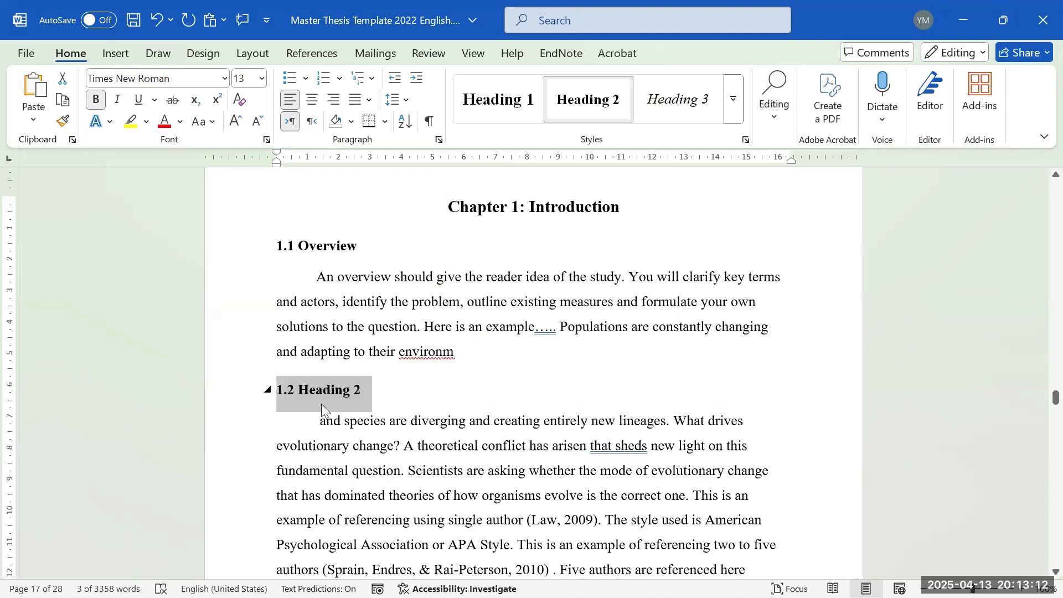
click(381, 406)
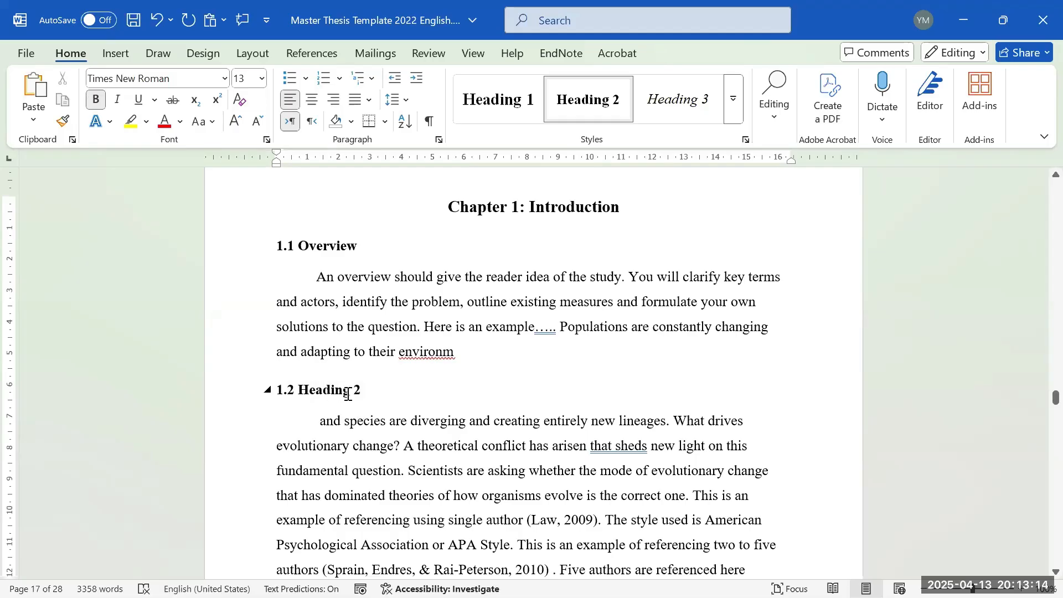
drag(371, 395, 274, 397)
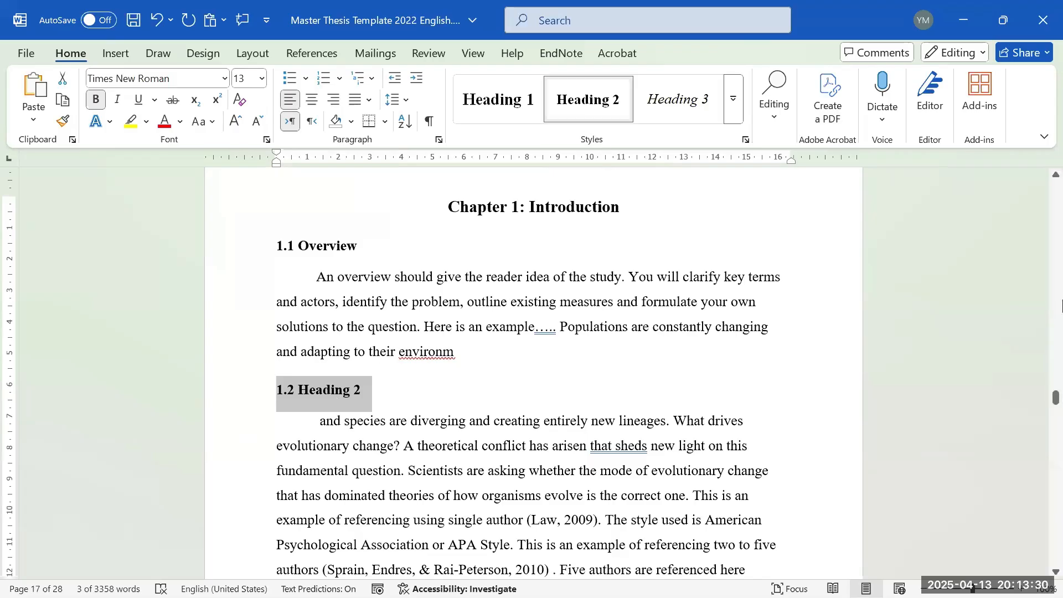
- Update the entire Table of Contents field
scroll(1062, 280, up, 20)
scroll(1061, 281, up, 15)
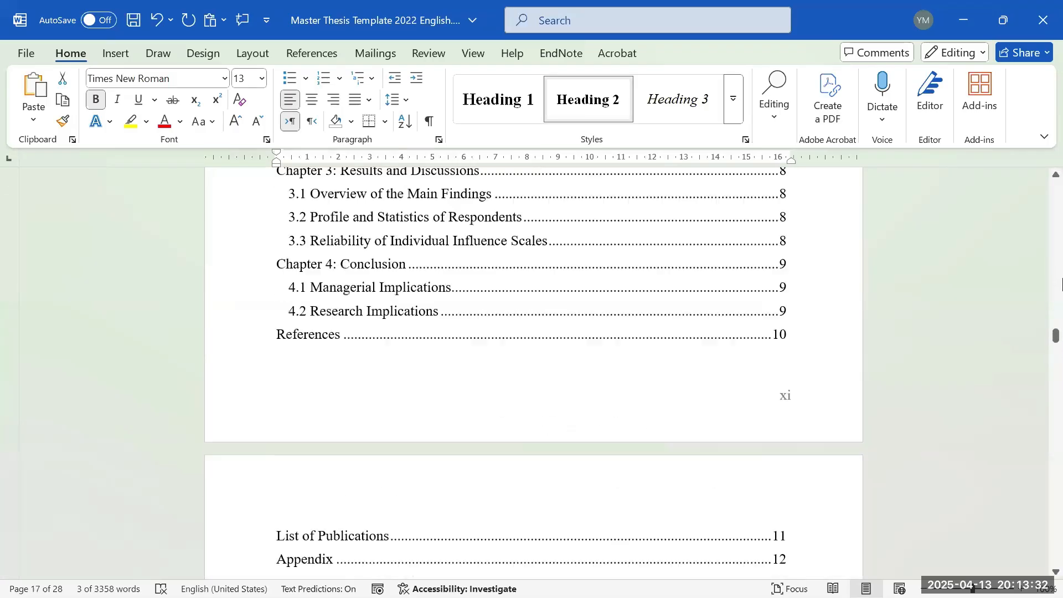
scroll(474, 388, down, 1)
right_click(380, 375)
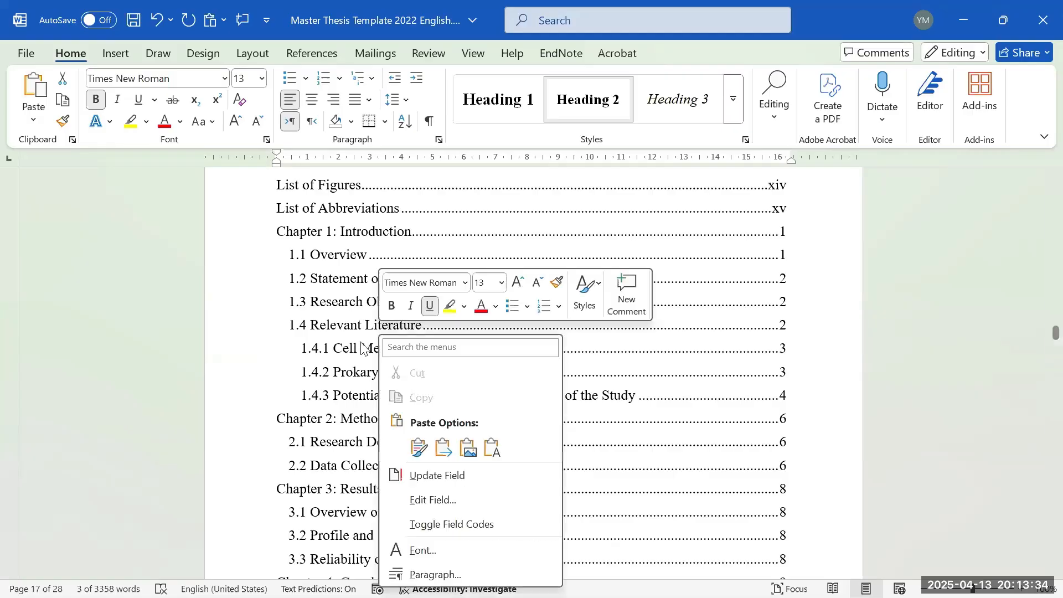
click(431, 475)
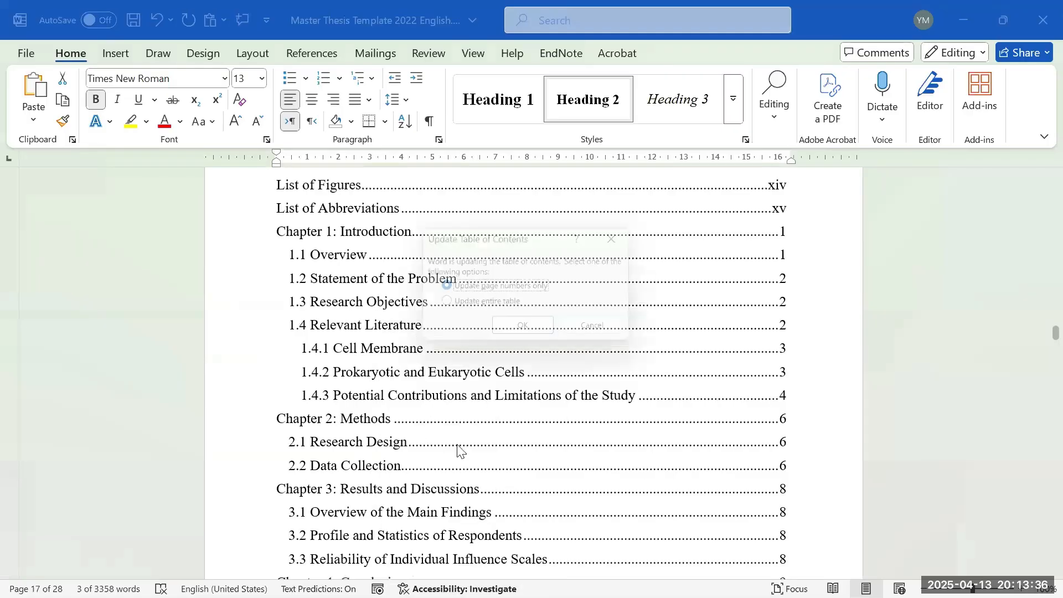
key(alt+e)
click(525, 333)
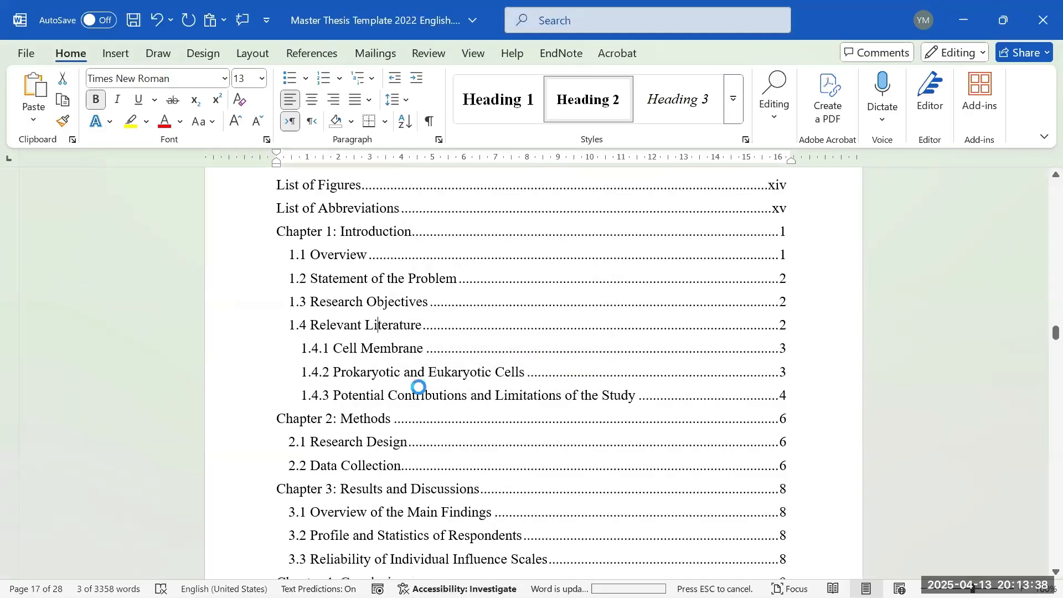
- Check the new 1.2 Heading 2 entry listed below 1.1 Overview
scroll(344, 318, up, 2)
scroll(355, 337, down, 3)
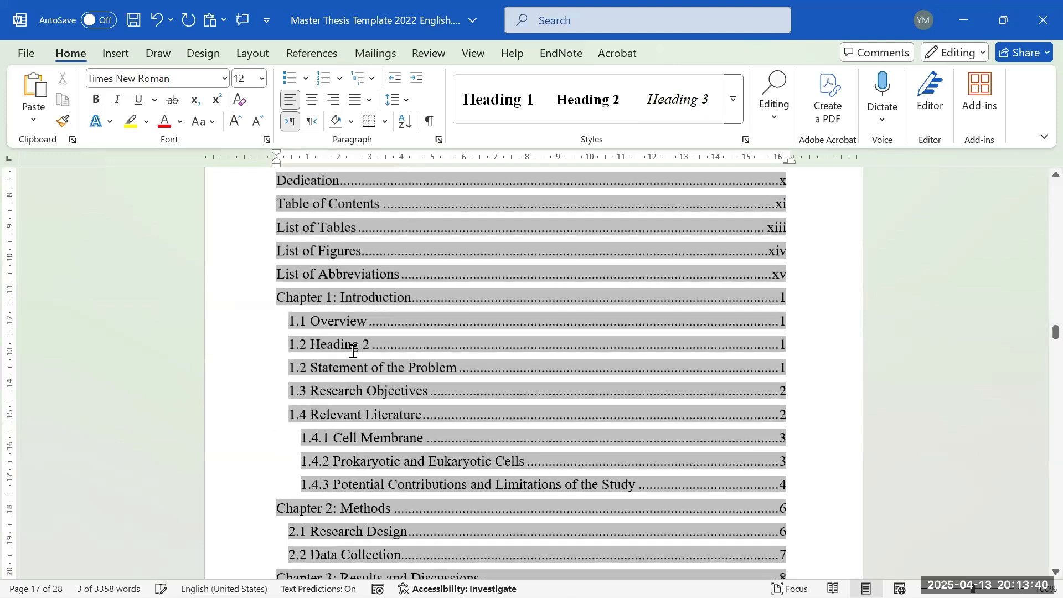
click(307, 355)
drag(291, 350, 365, 349)
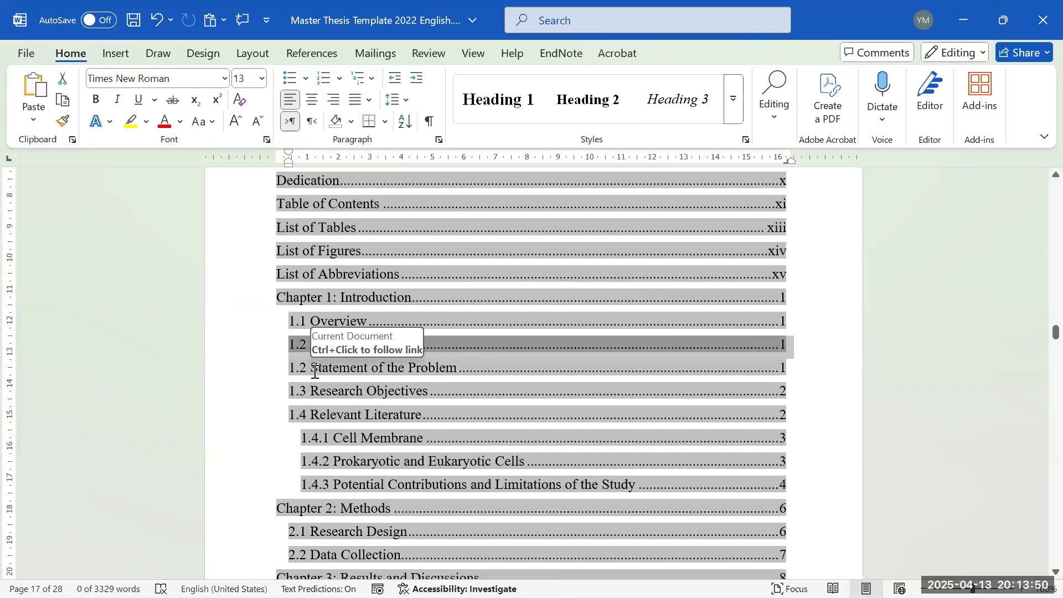
click(304, 349)
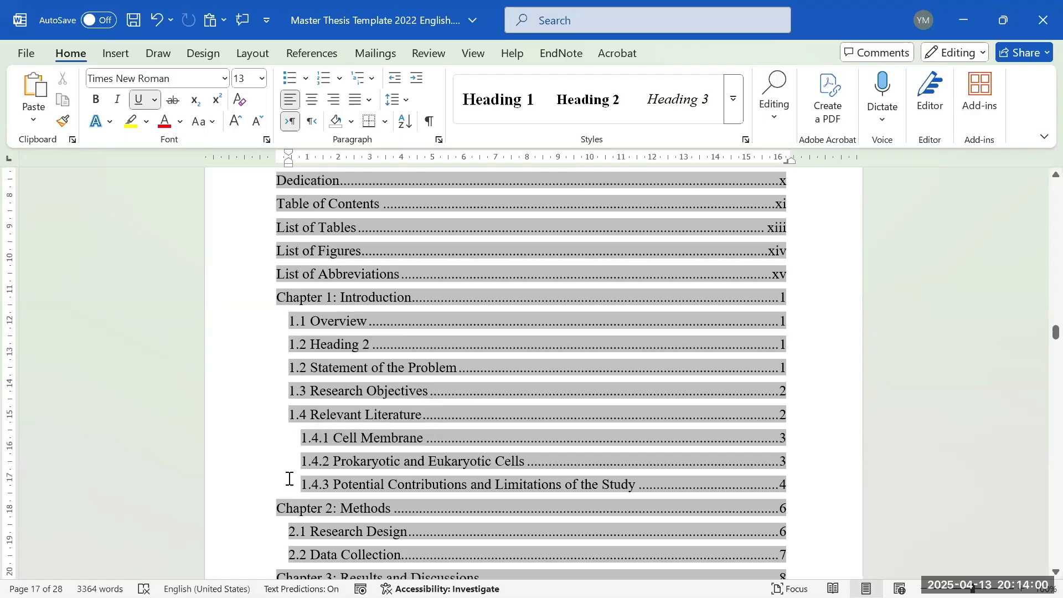
scroll(633, 445, down, 15)
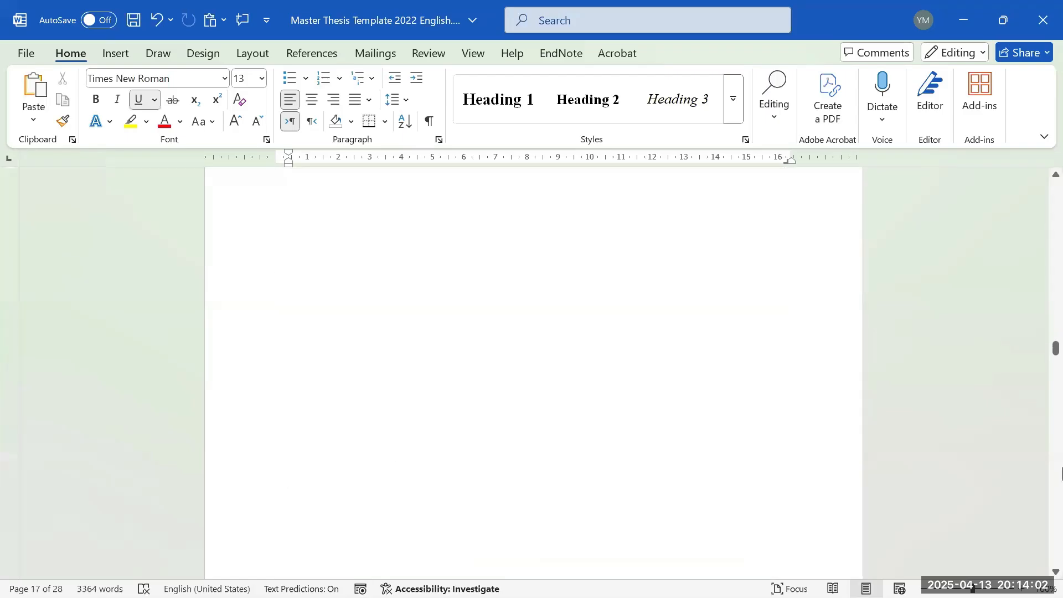
scroll(1062, 472, down, 20)
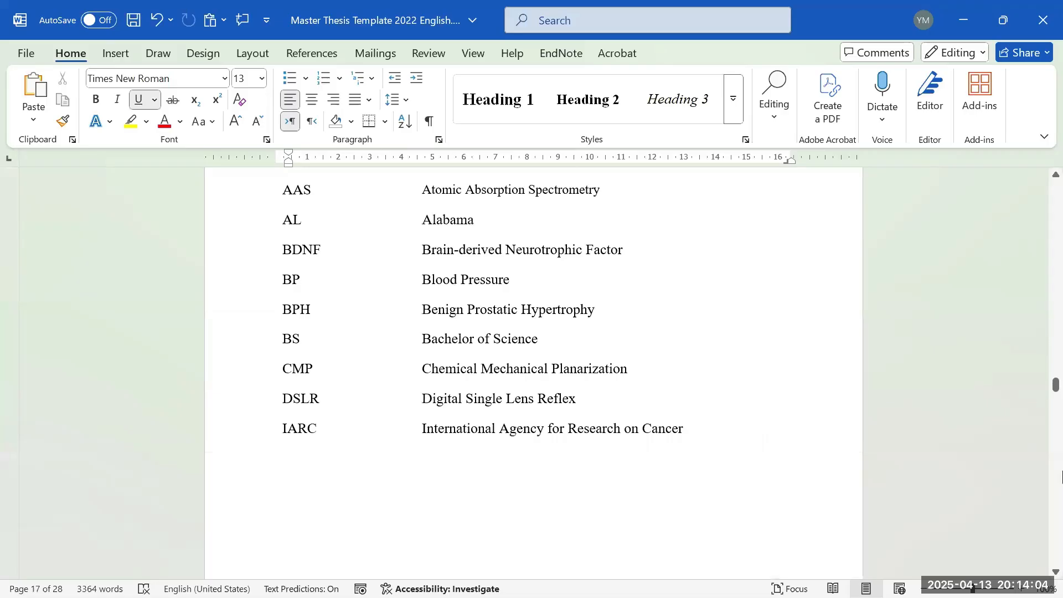
scroll(415, 408, down, 10)
scroll(287, 348, up, 4)
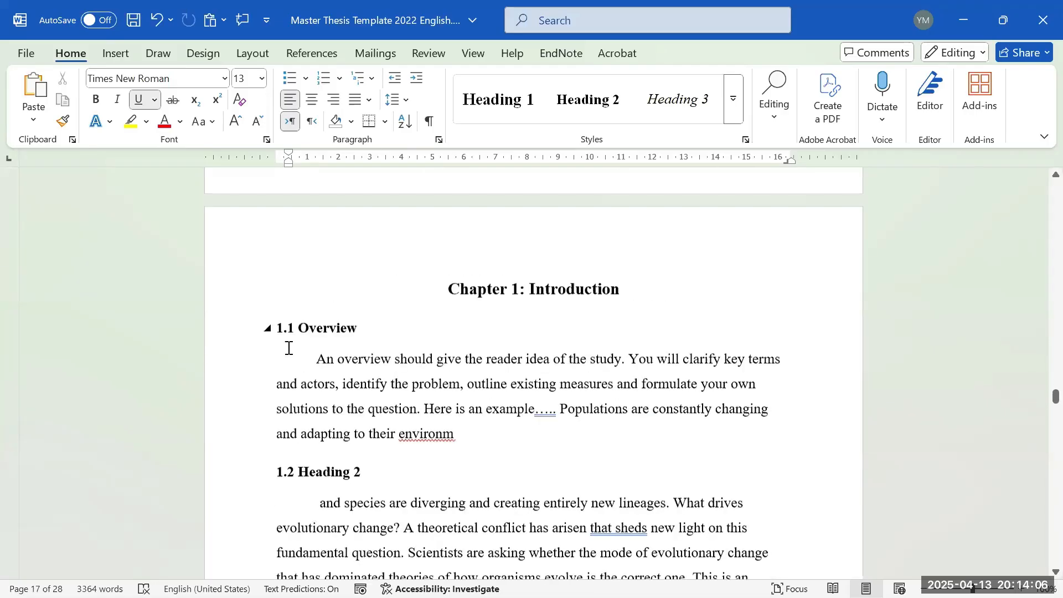
click(557, 289)
click(355, 331)
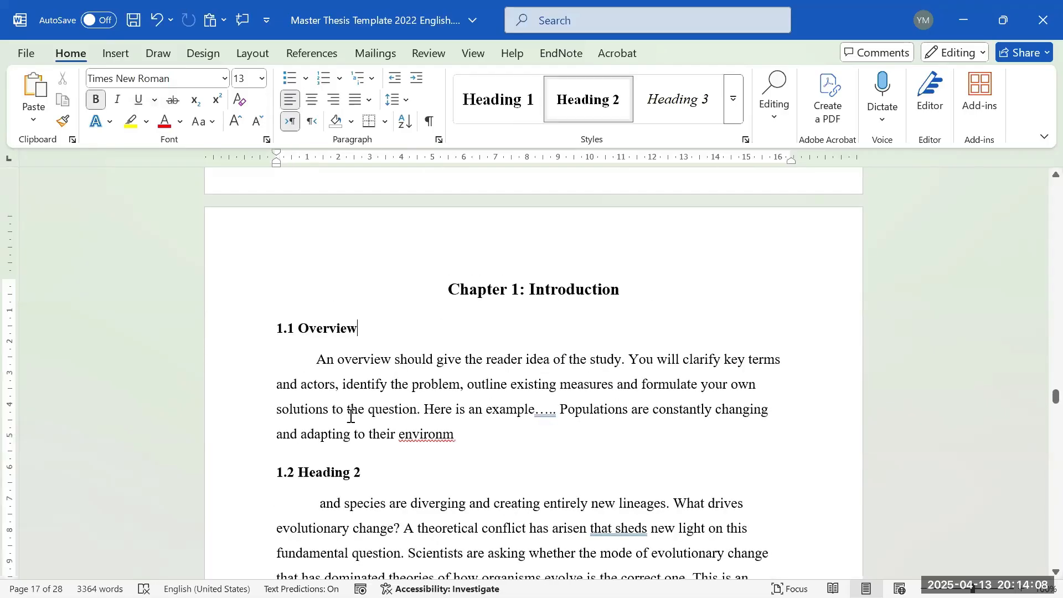
double_click(344, 472)
scroll(343, 472, down, 2)
click(408, 383)
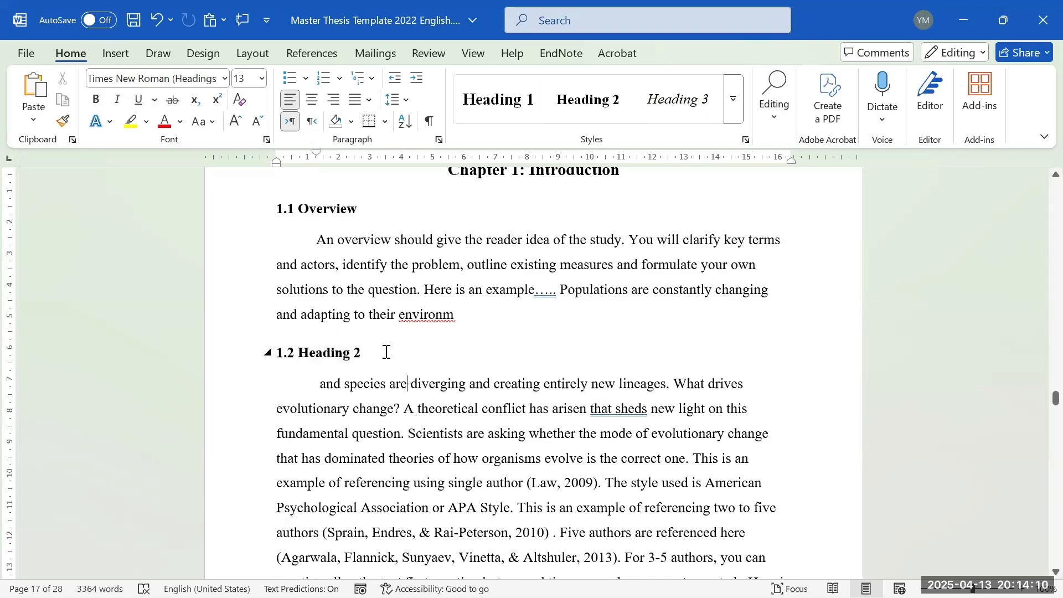
scroll(357, 376, down, 5)
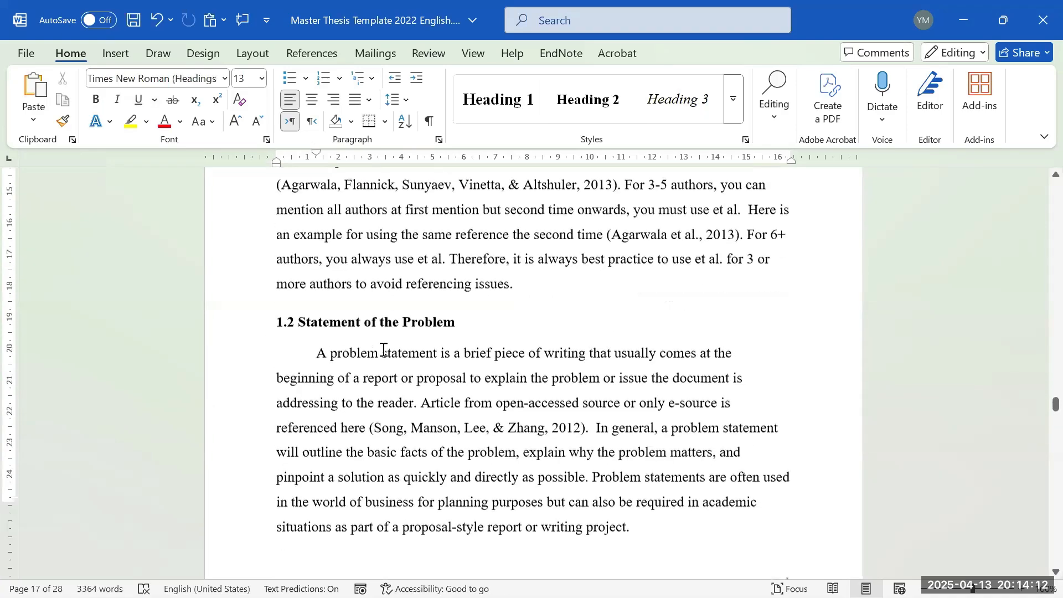
scroll(383, 350, down, 10)
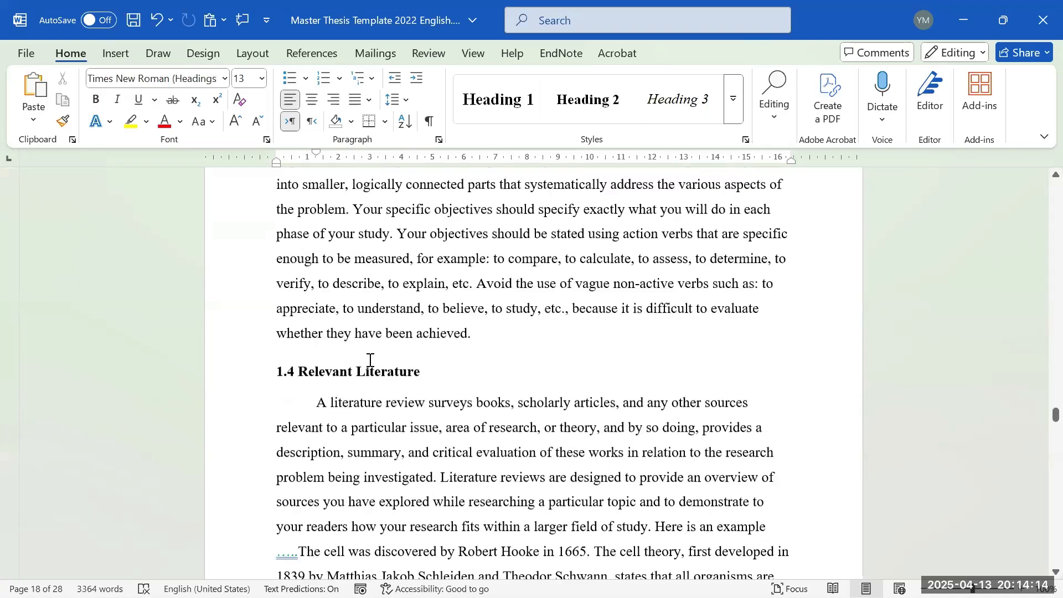
scroll(370, 360, up, 12)
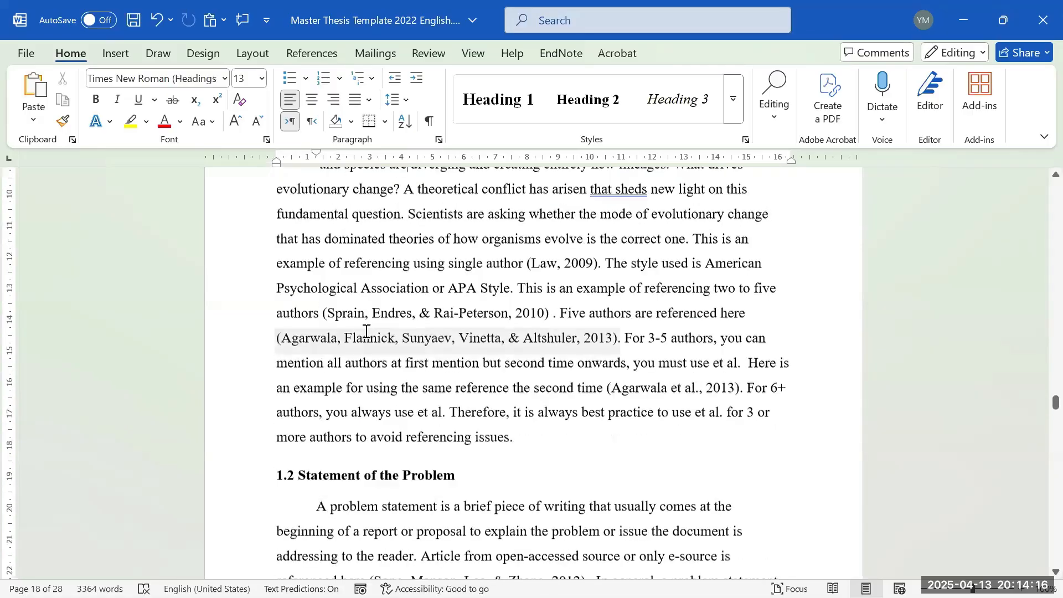
scroll(366, 332, down, 12)
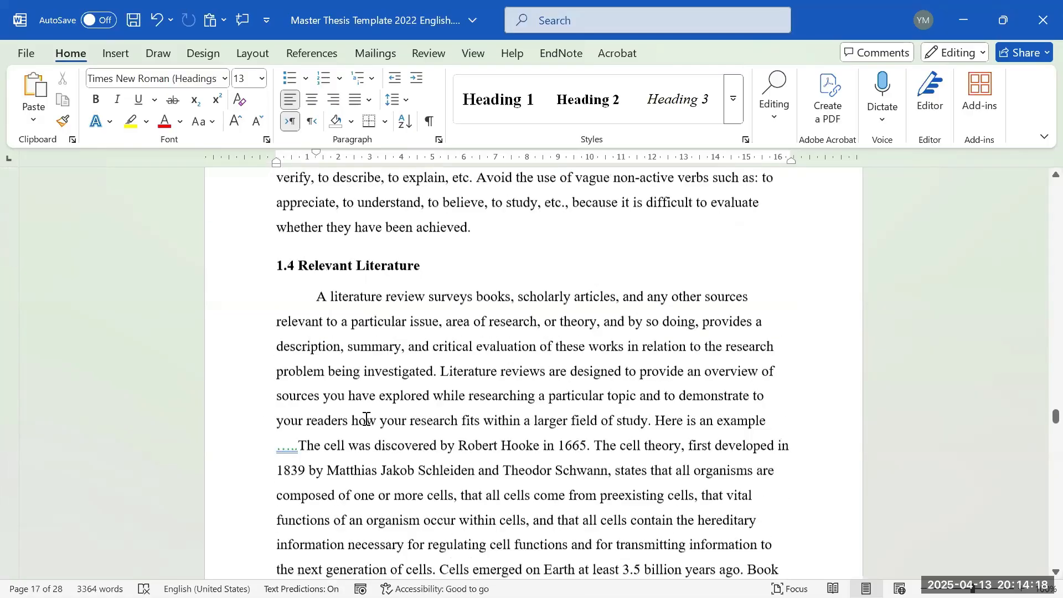
scroll(366, 419, down, 12)
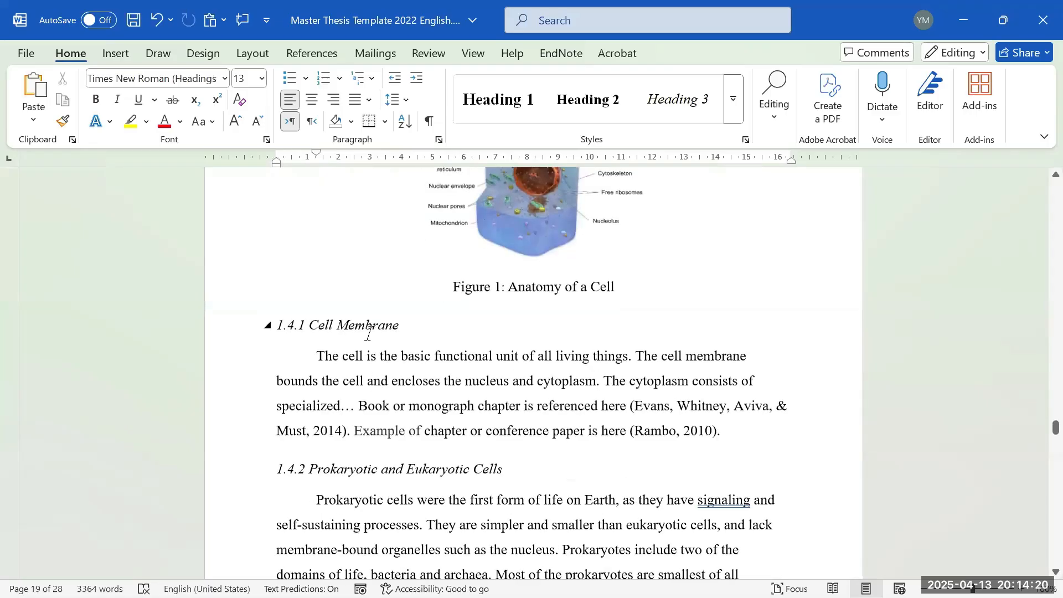
click(361, 331)
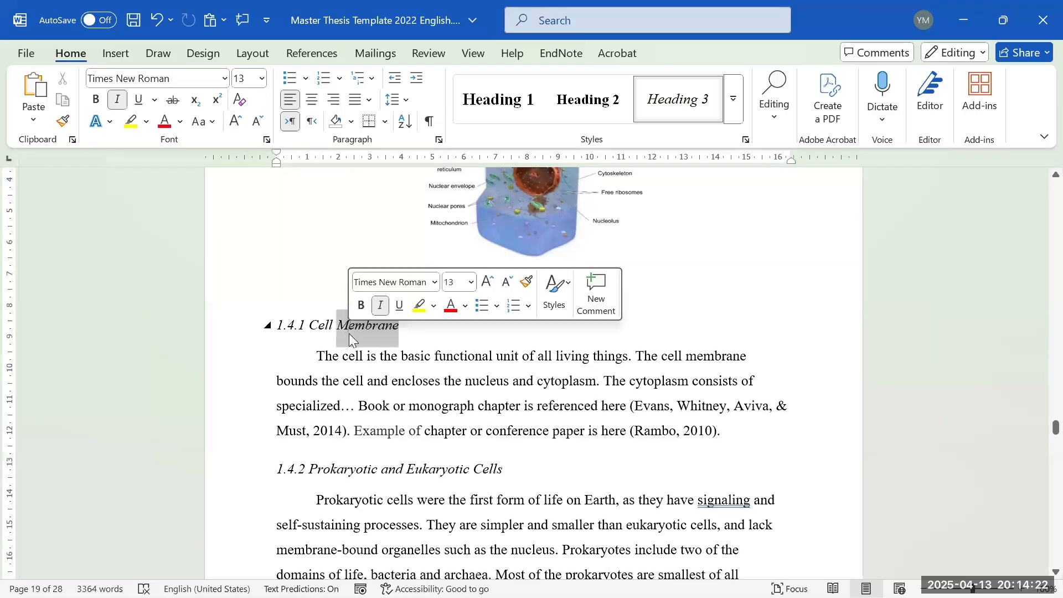
triple_click(350, 332)
scroll(350, 371, up, 10)
scroll(364, 385, up, 5)
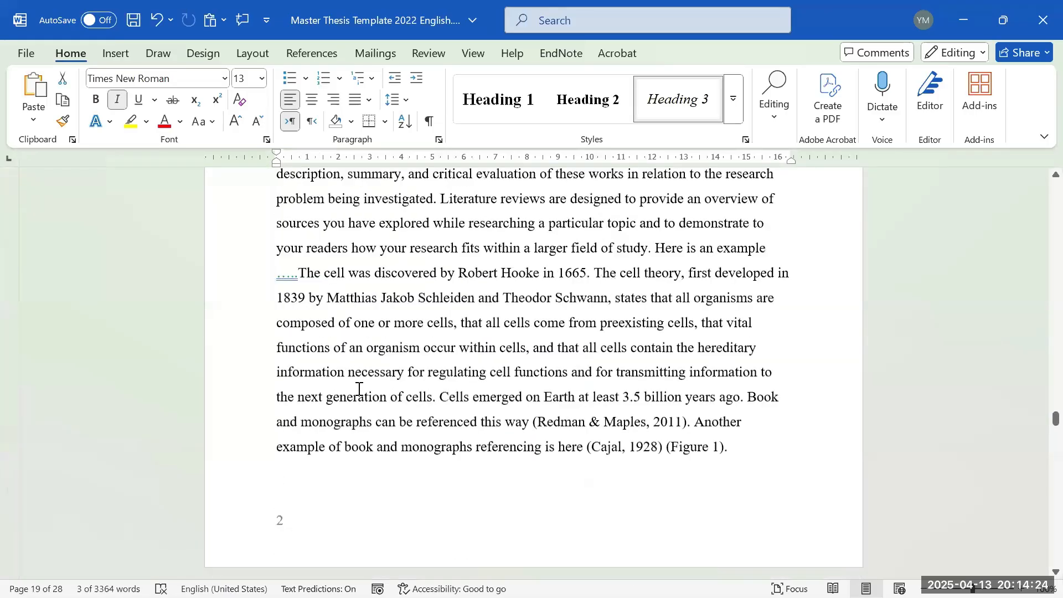
scroll(359, 379, down, 11)
scroll(358, 354, down, 1)
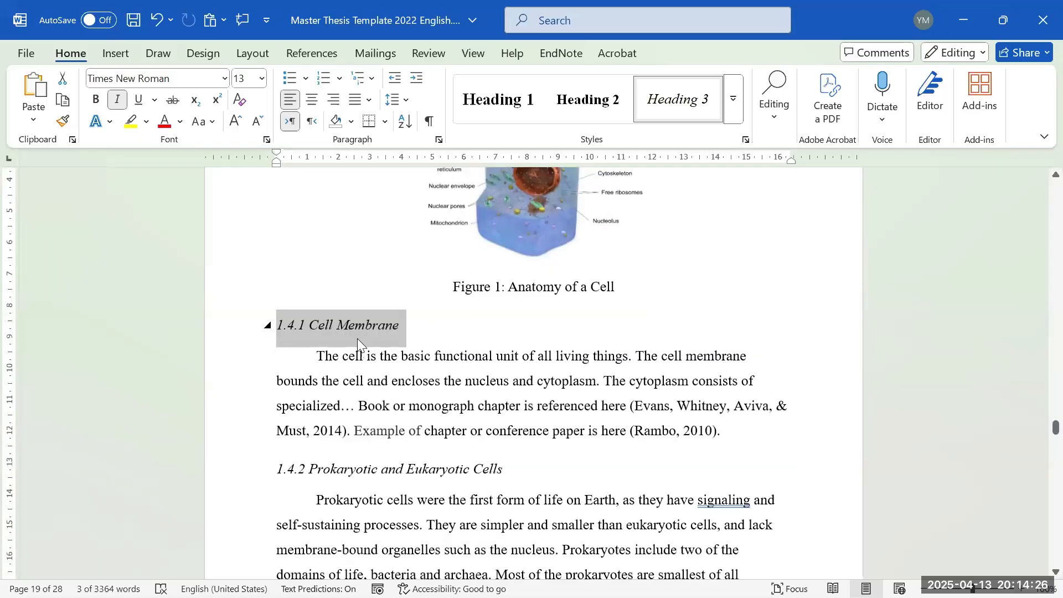
scroll(355, 343, up, 10)
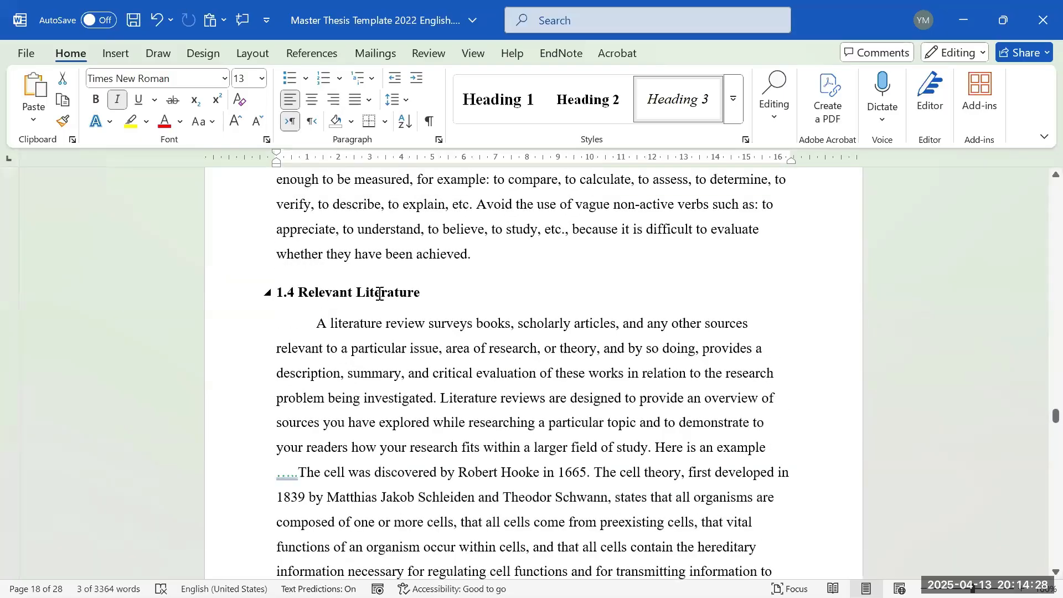
triple_click(380, 294)
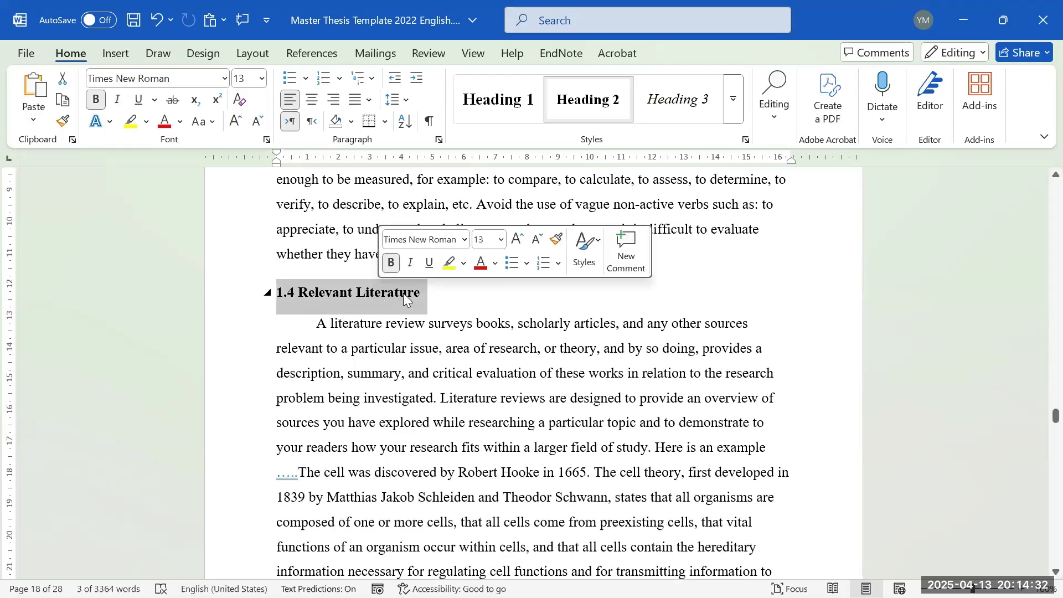
scroll(384, 344, down, 10)
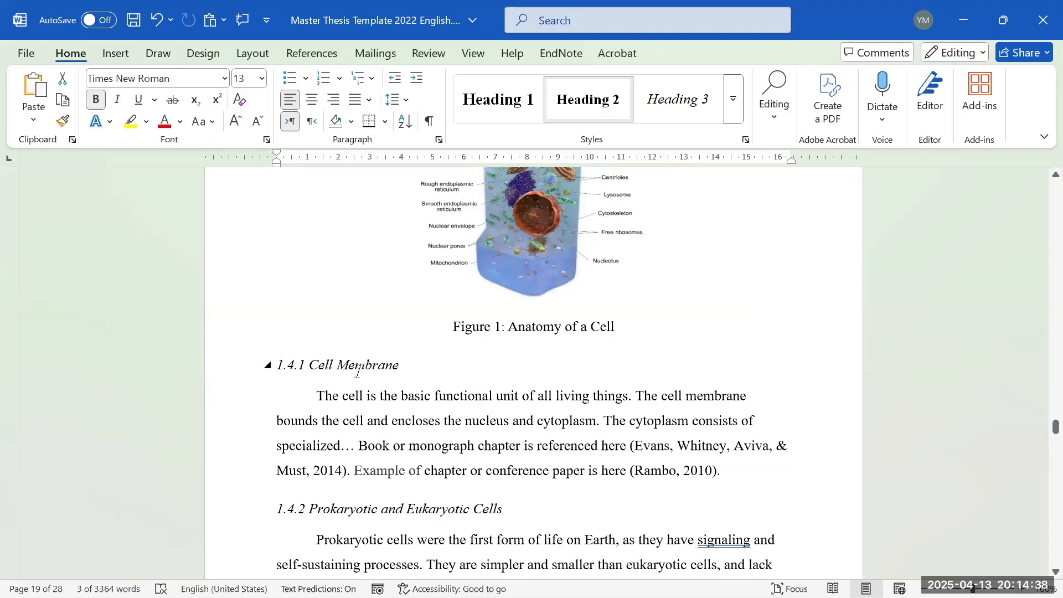
scroll(295, 372, up, 5)
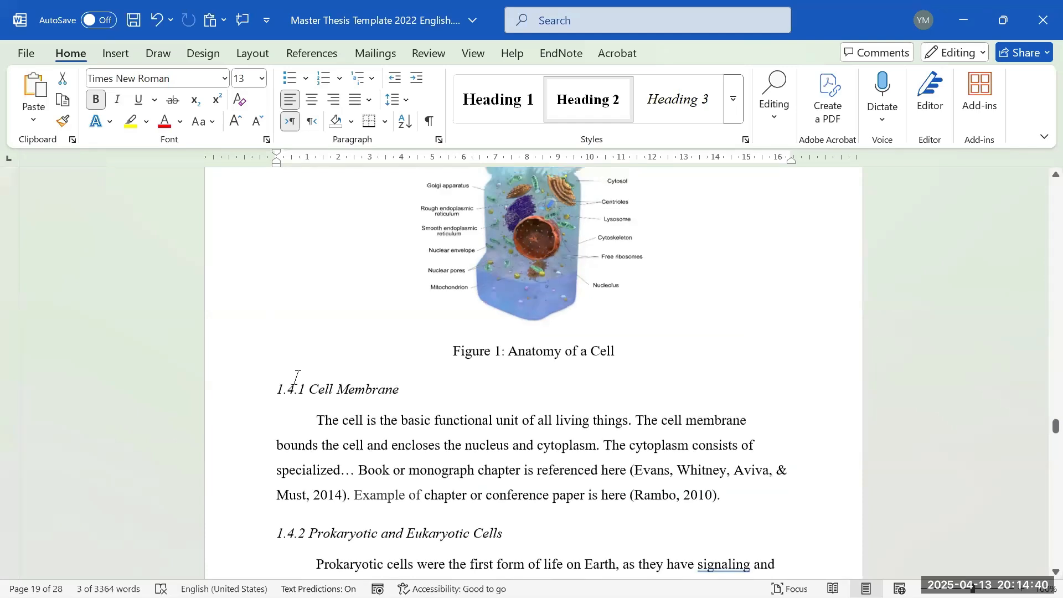
scroll(338, 377, down, 4)
scroll(338, 377, down, 1)
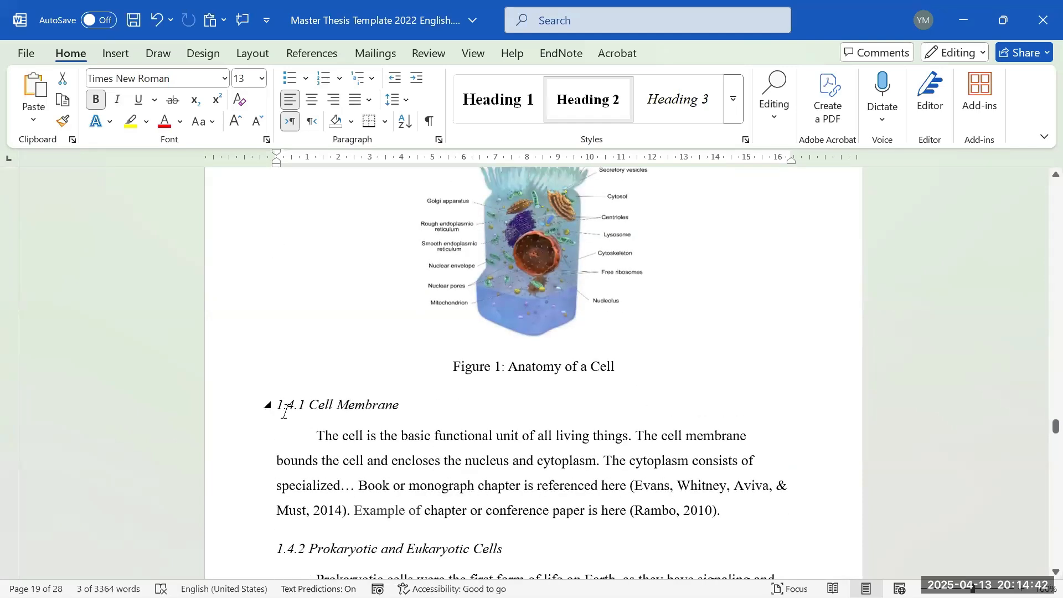
triple_click(314, 410)
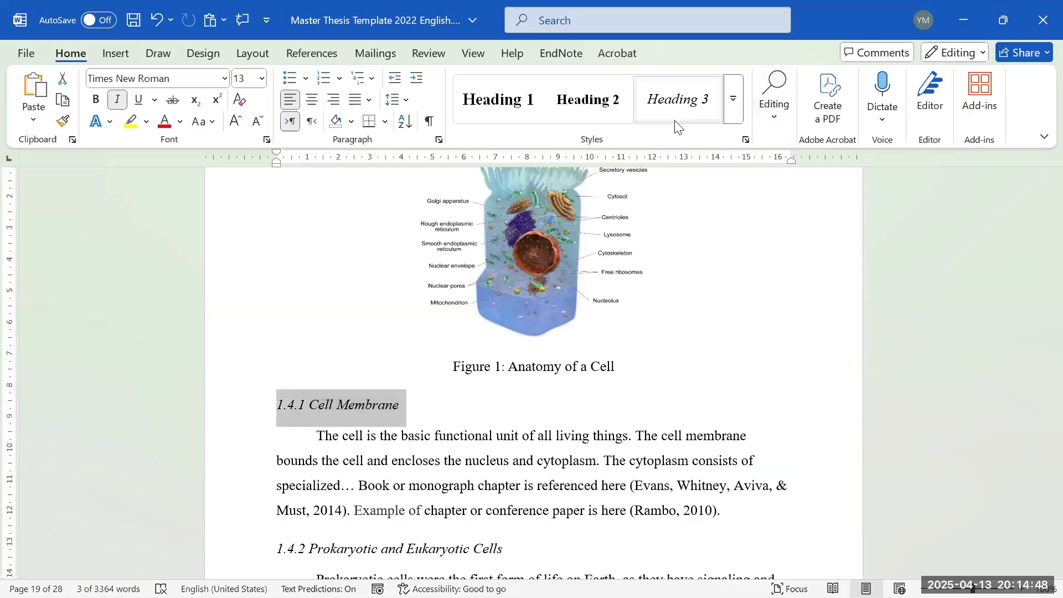
click(381, 461)
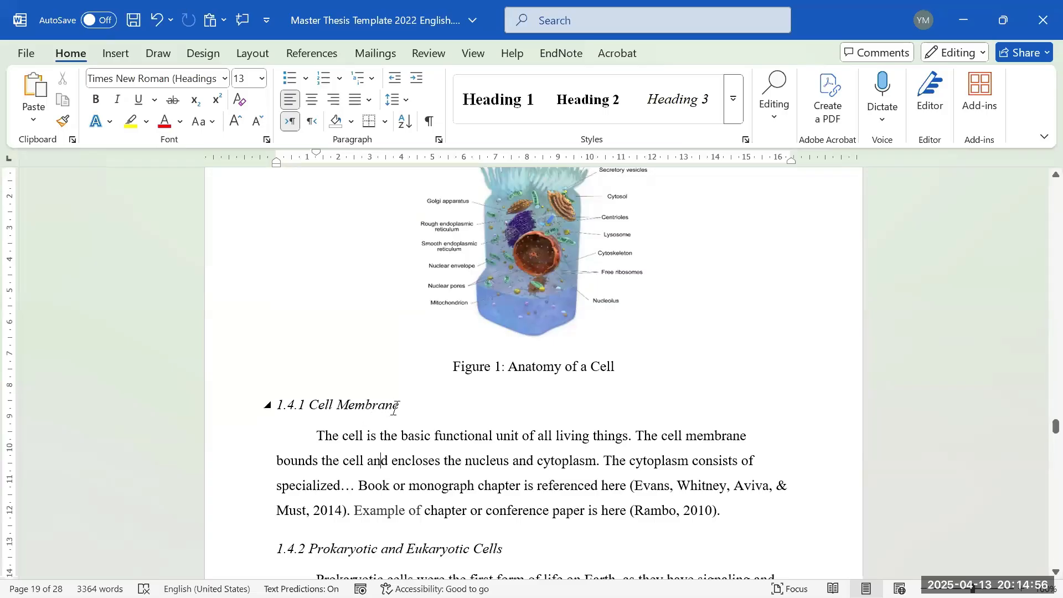
drag(406, 406, 263, 403)
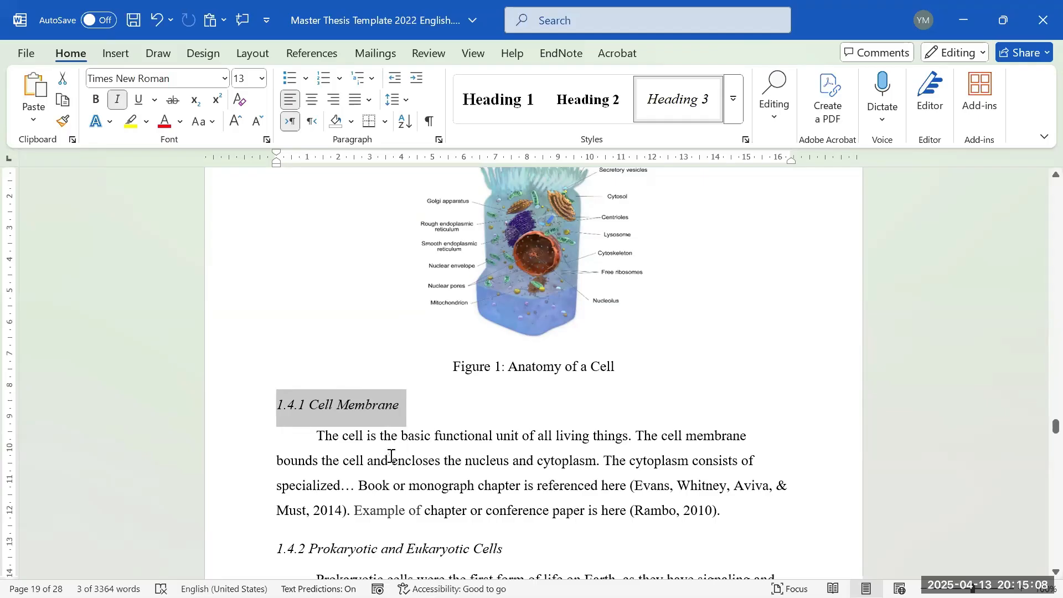
click(751, 511)
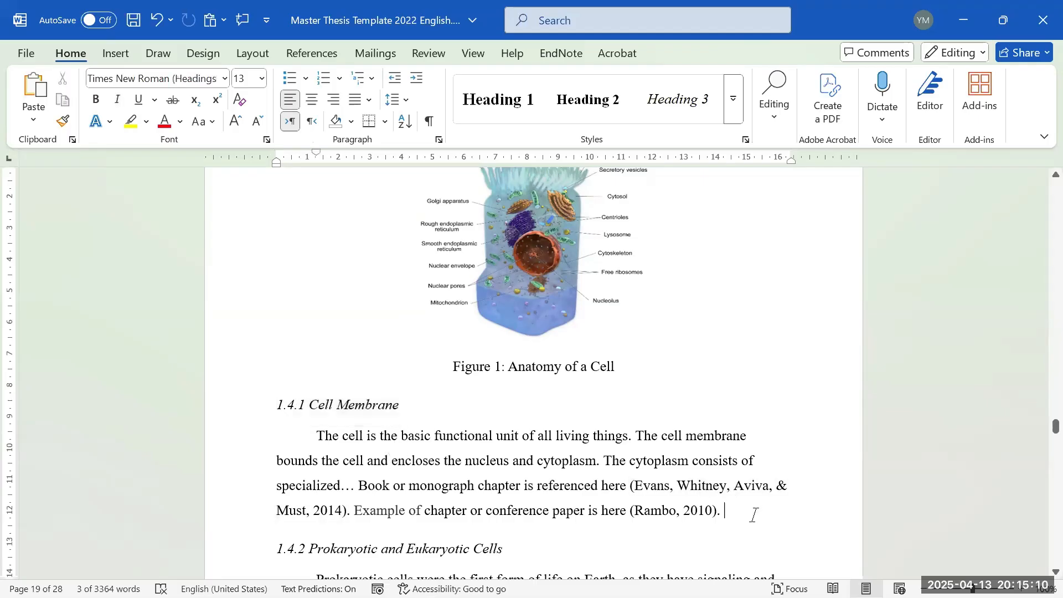
scroll(527, 476, down, 2)
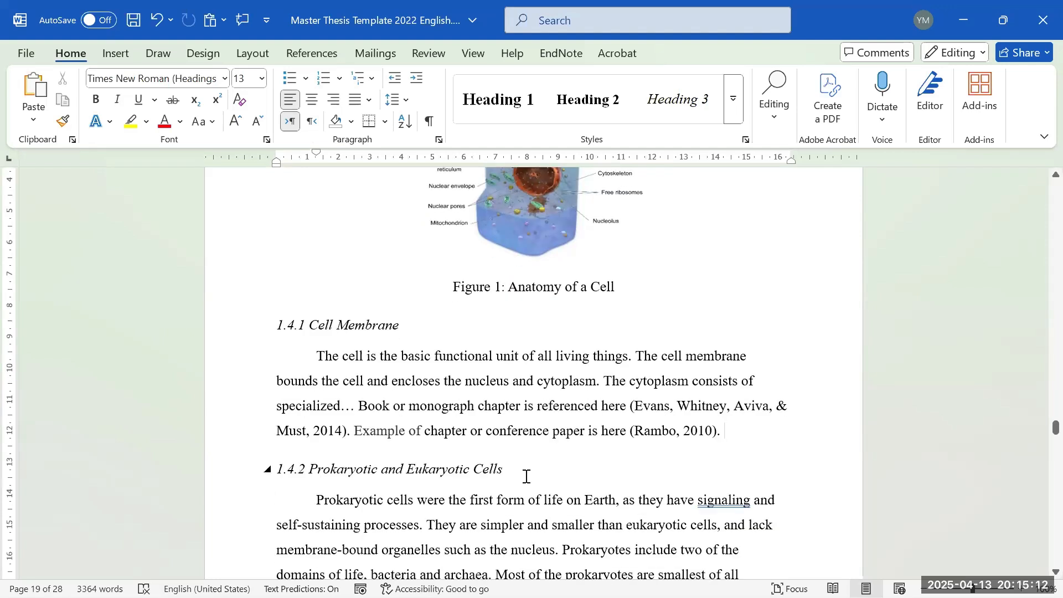
- Change the heading number 1.4.2 to 1.4.1.1 for Prokaryotic and Eukaryotic Cells and select the heading line
click(487, 472)
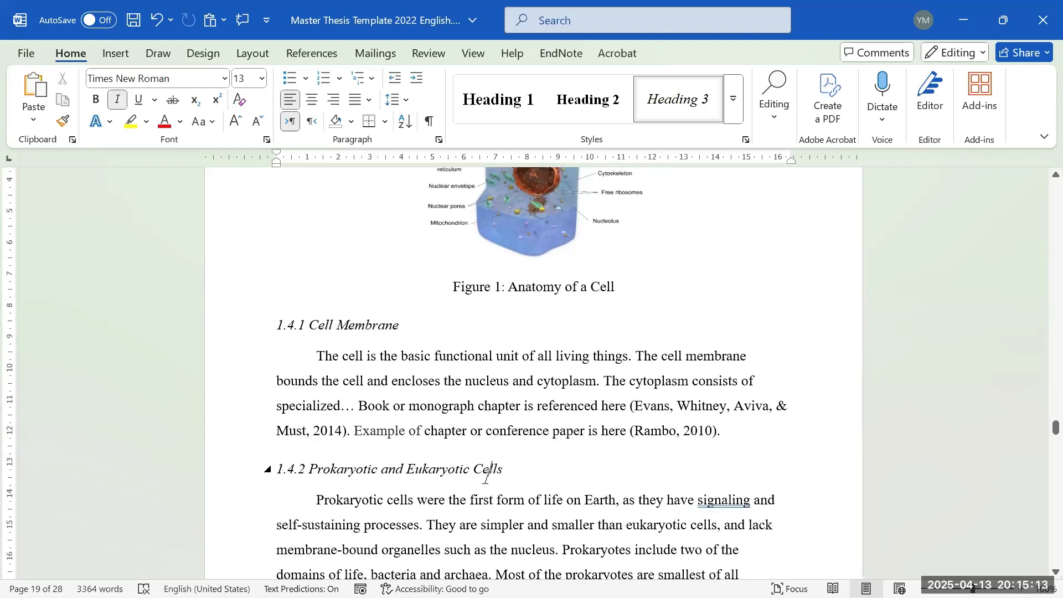
click(306, 470)
key(BackSpace)
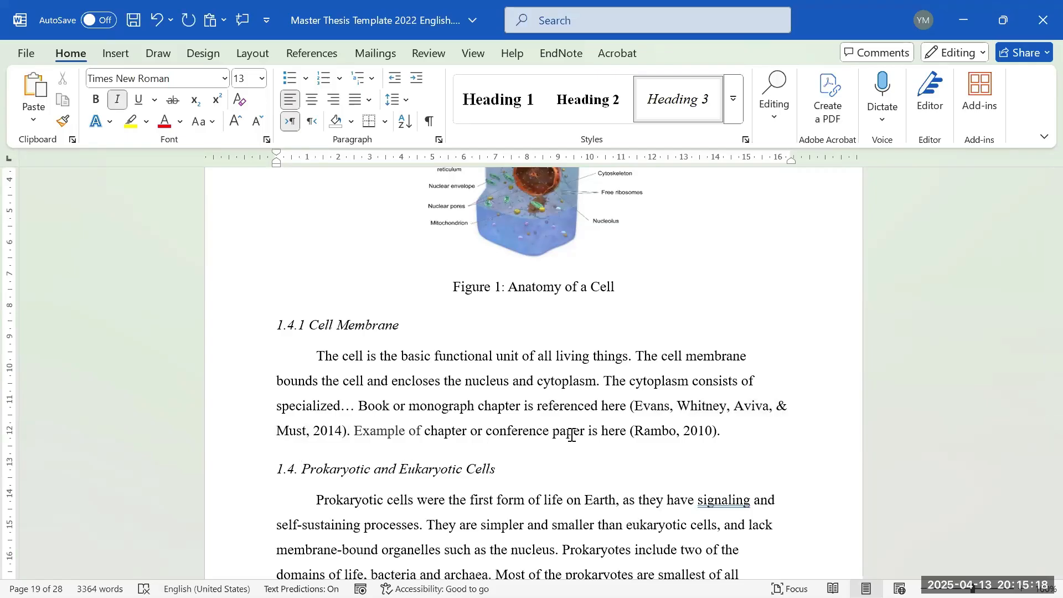
text(1.)
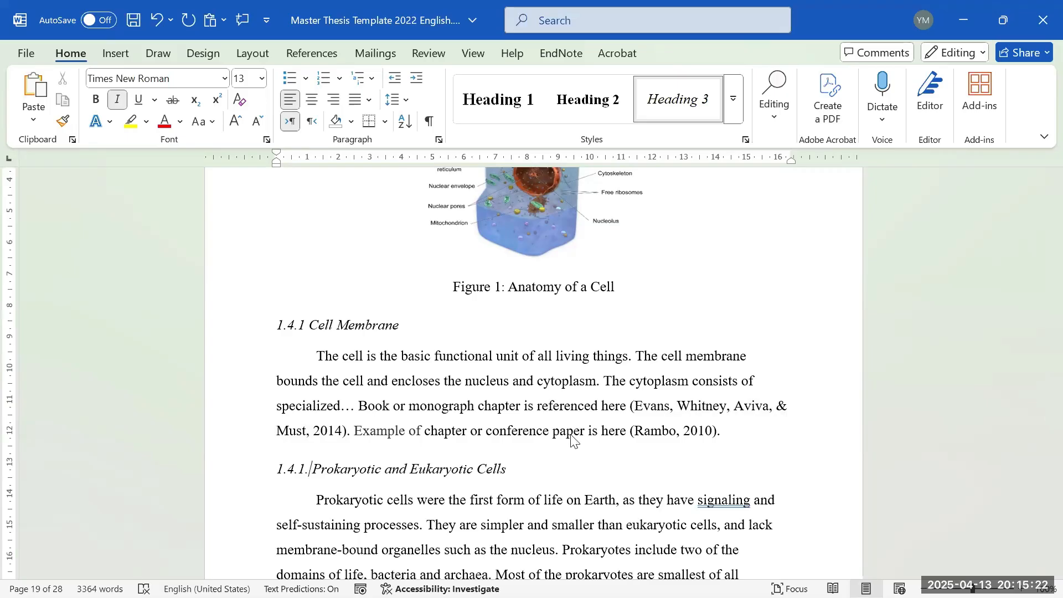
text(1)
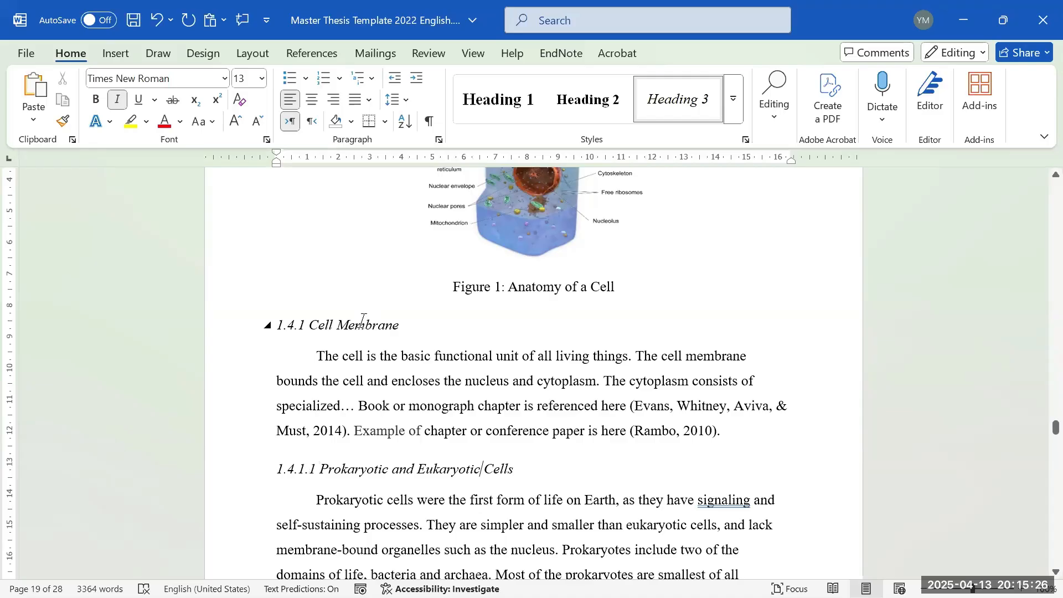
click(268, 469)
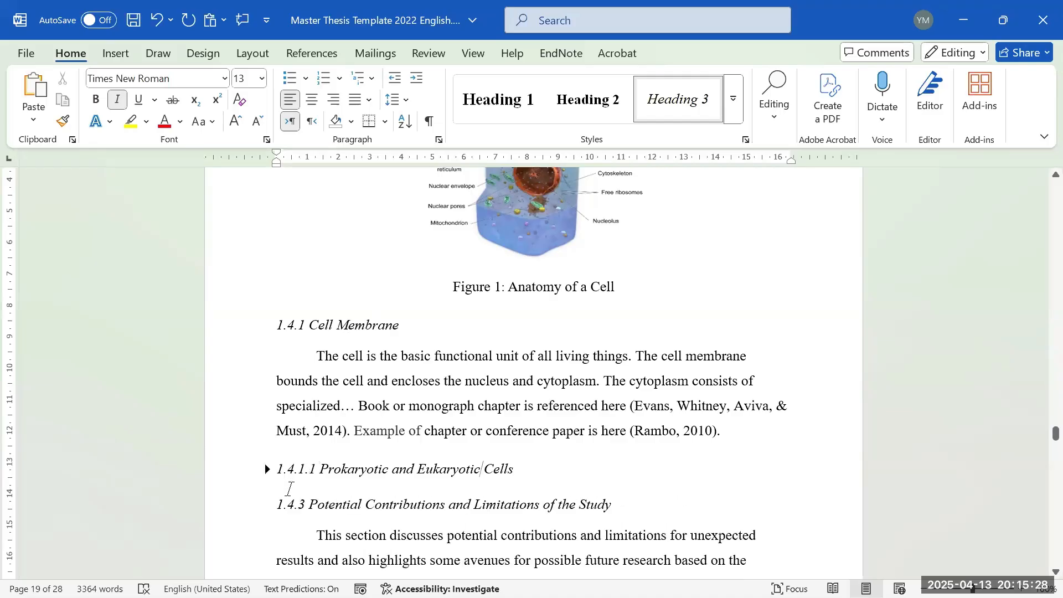
click(266, 469)
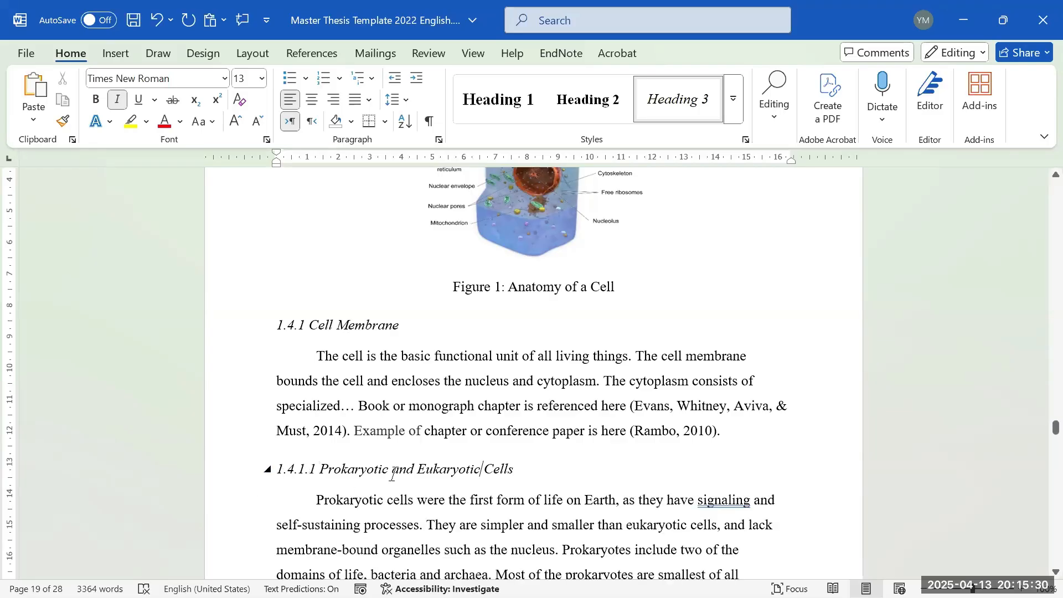
triple_click(501, 468)
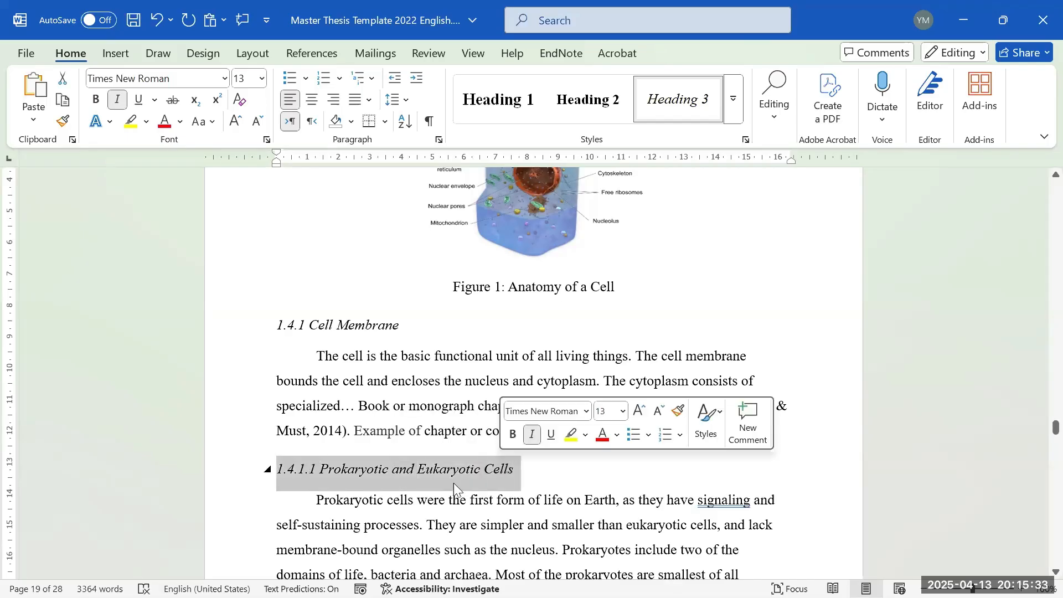
- Apply the Normal style to the 1.4.1.1 Prokaryotic and Eukaryotic Cells heading and italicize it
click(734, 100)
click(608, 102)
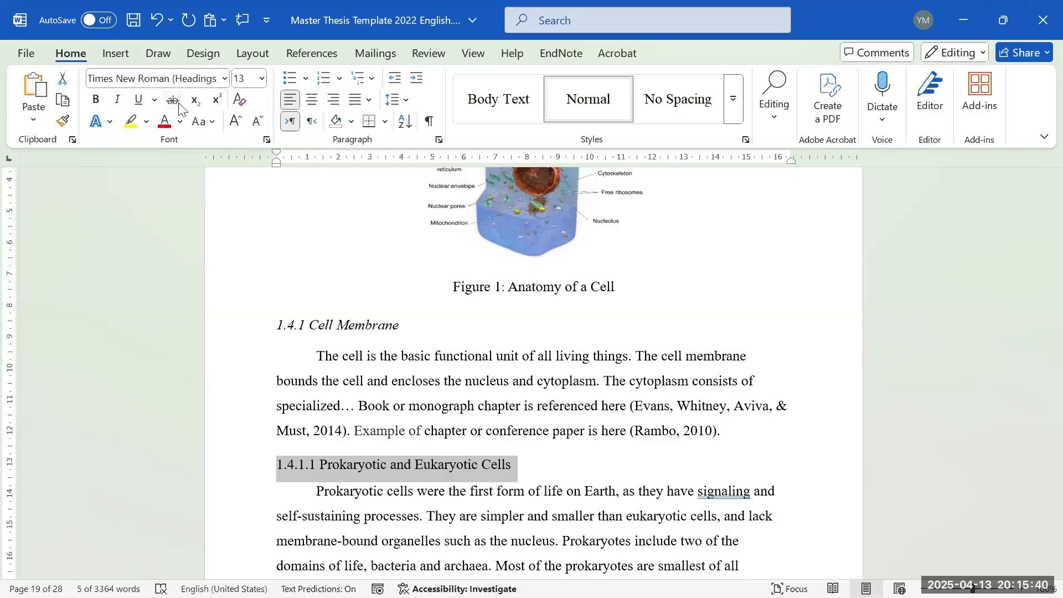
click(117, 100)
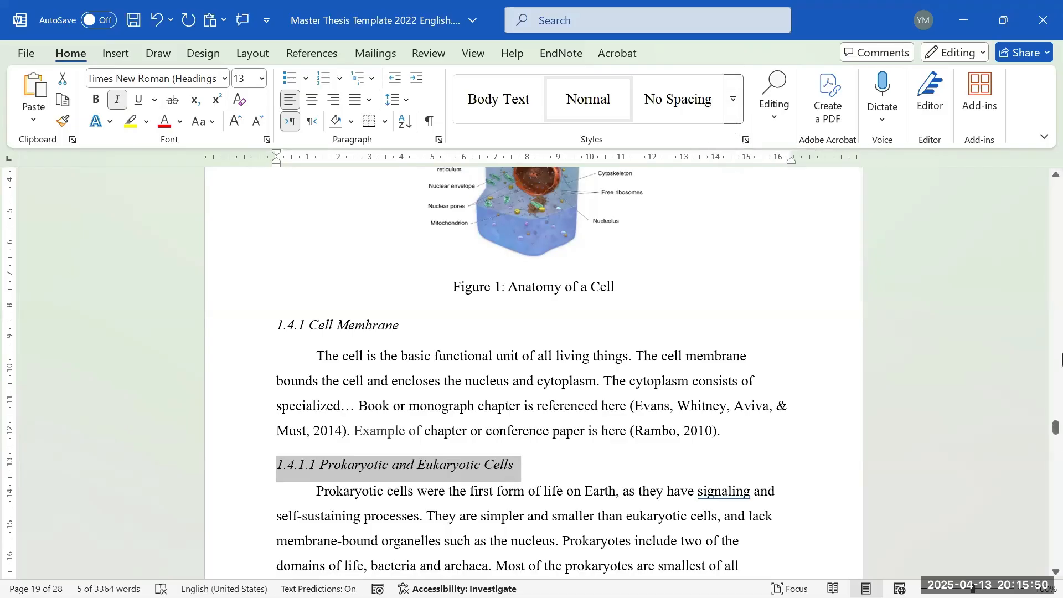
scroll(558, 439, up, 10)
- Update the entire Table of Contents so 1.4.1 Cell Membrane is followed by 1.4.3
scroll(1060, 323, up, 15)
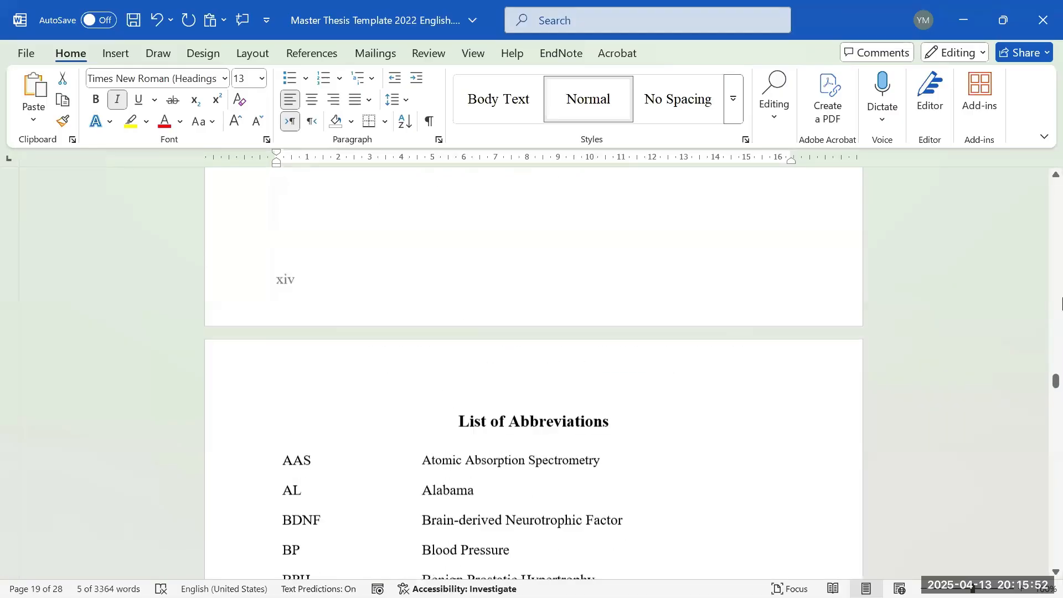
scroll(1060, 304, up, 10)
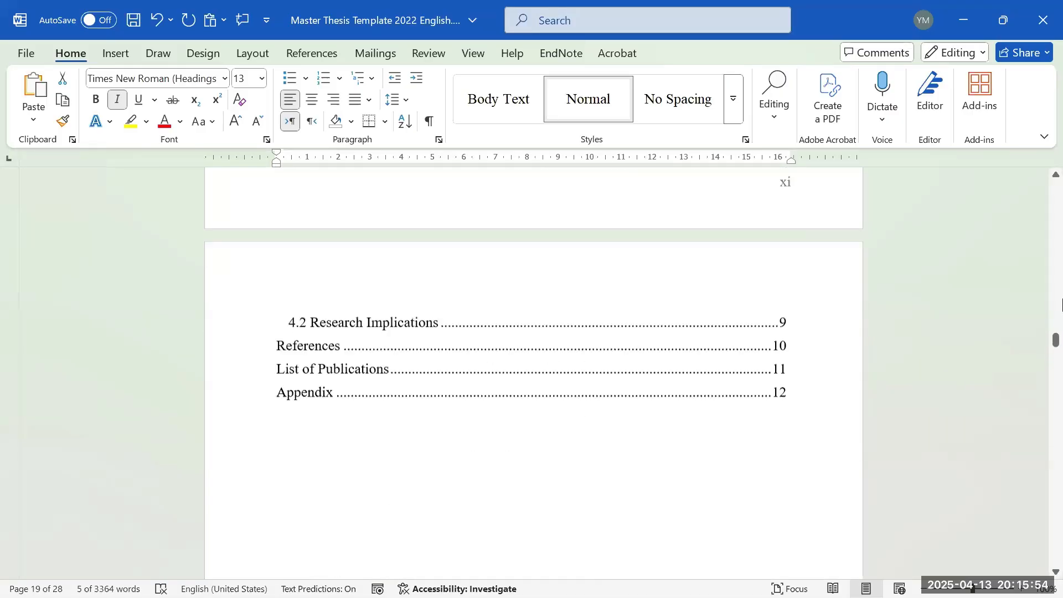
right_click(417, 347)
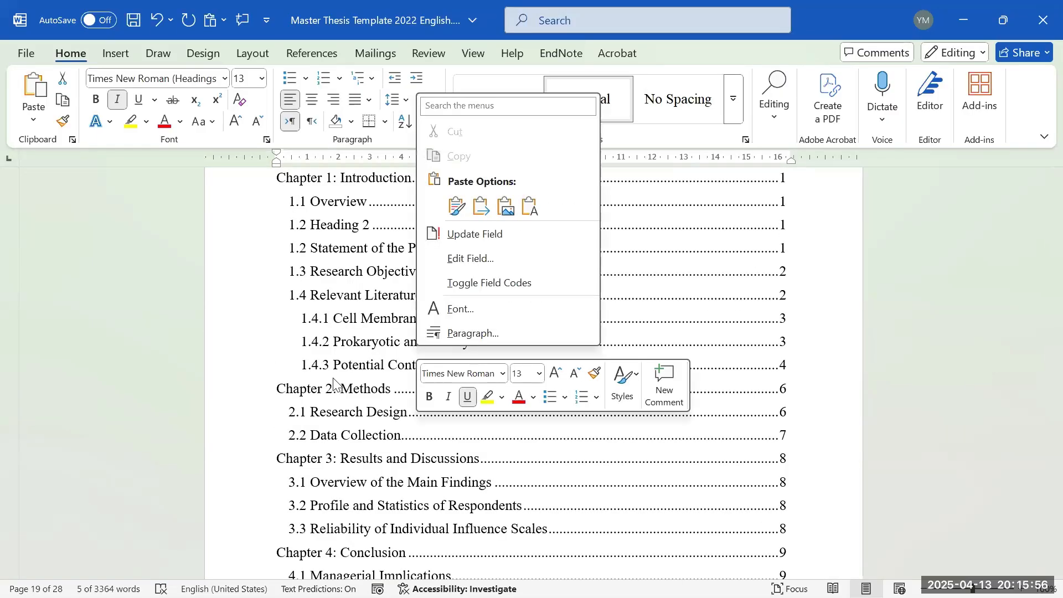
scroll(338, 386, up, 2)
click(338, 386)
right_click(338, 386)
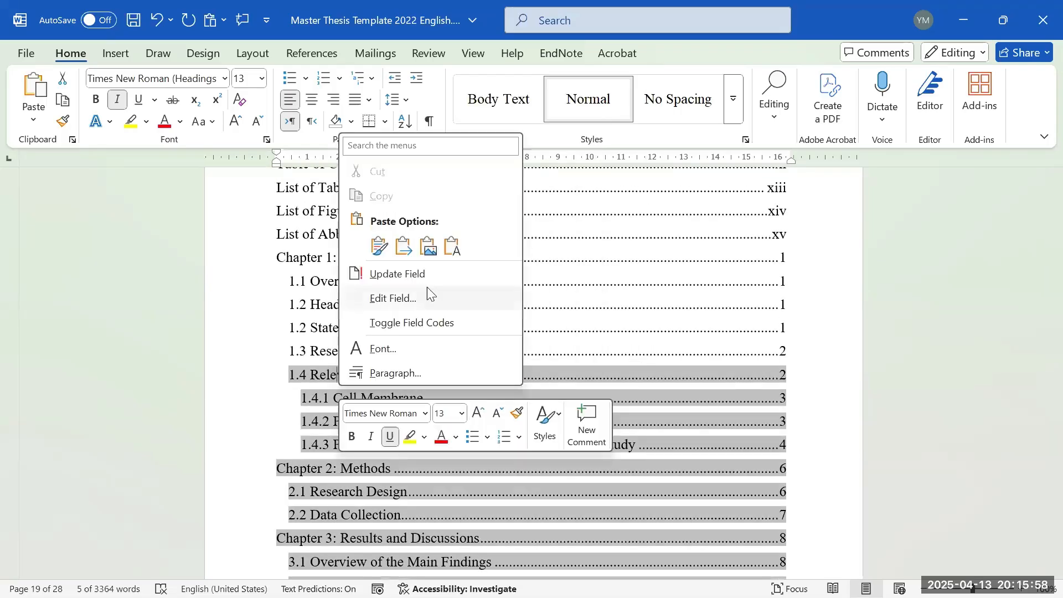
click(423, 275)
click(507, 306)
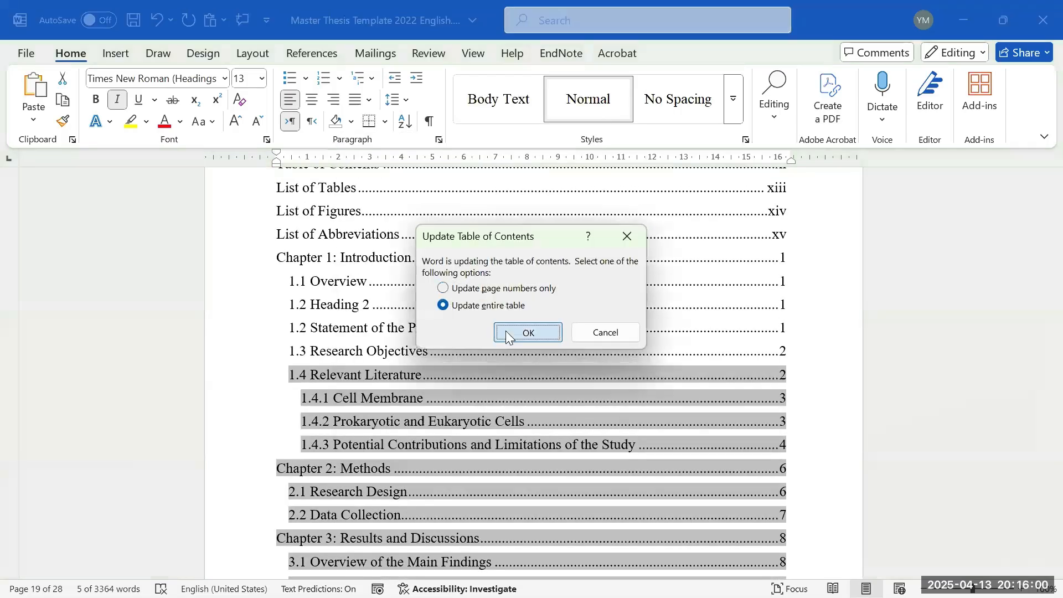
click(506, 330)
scroll(331, 434, down, 3)
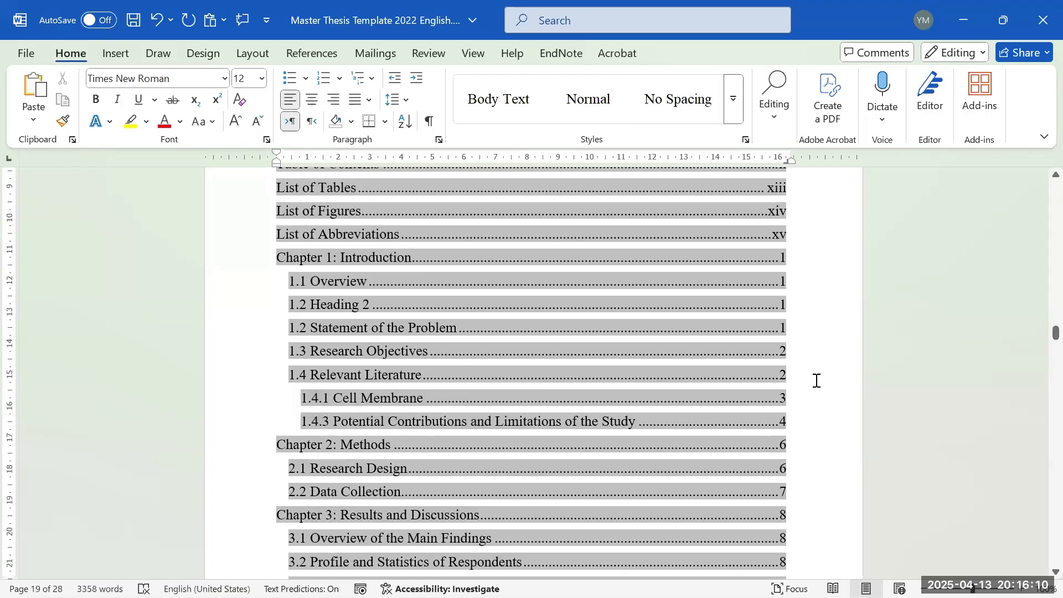
scroll(1061, 398, down, 20)
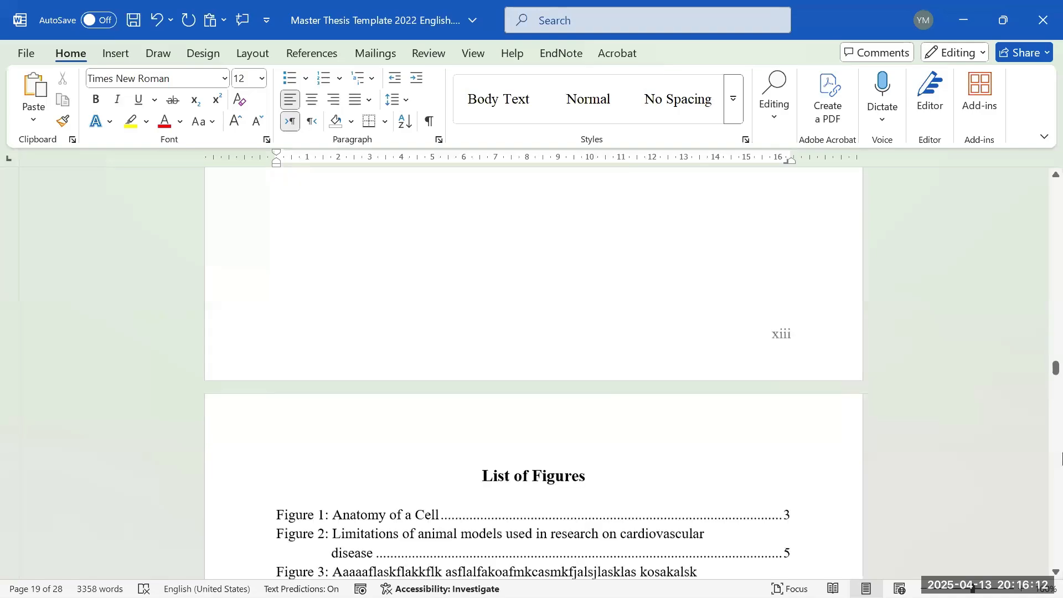
scroll(1061, 465, down, 15)
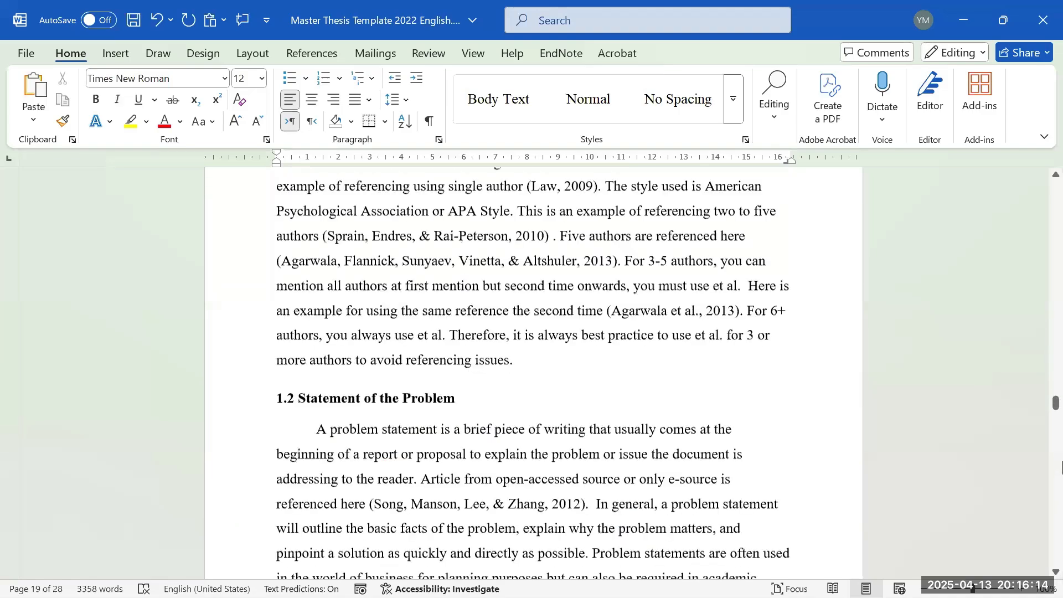
scroll(627, 396, down, 10)
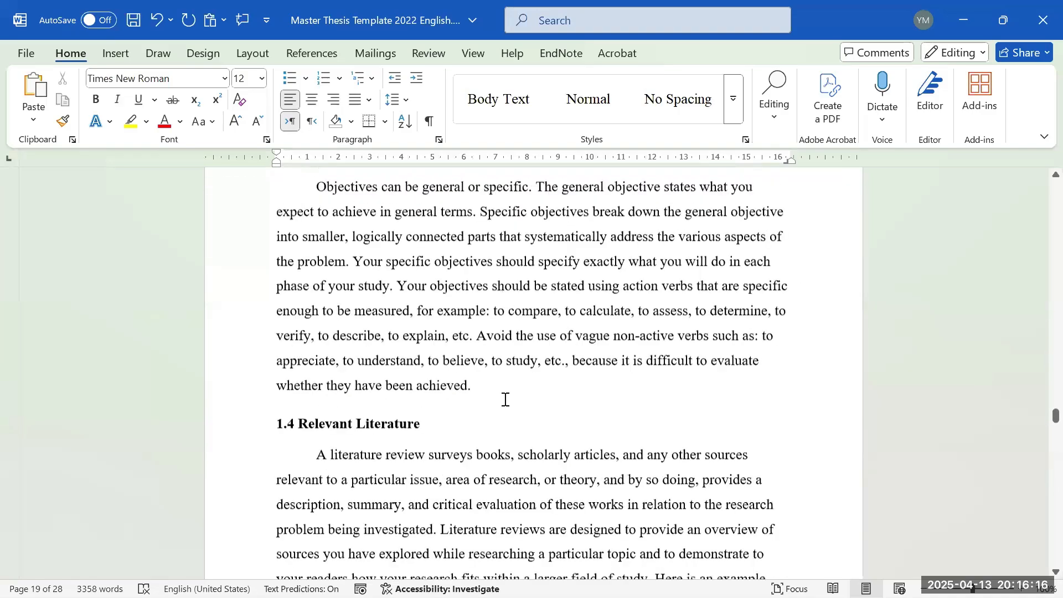
scroll(505, 399, down, 10)
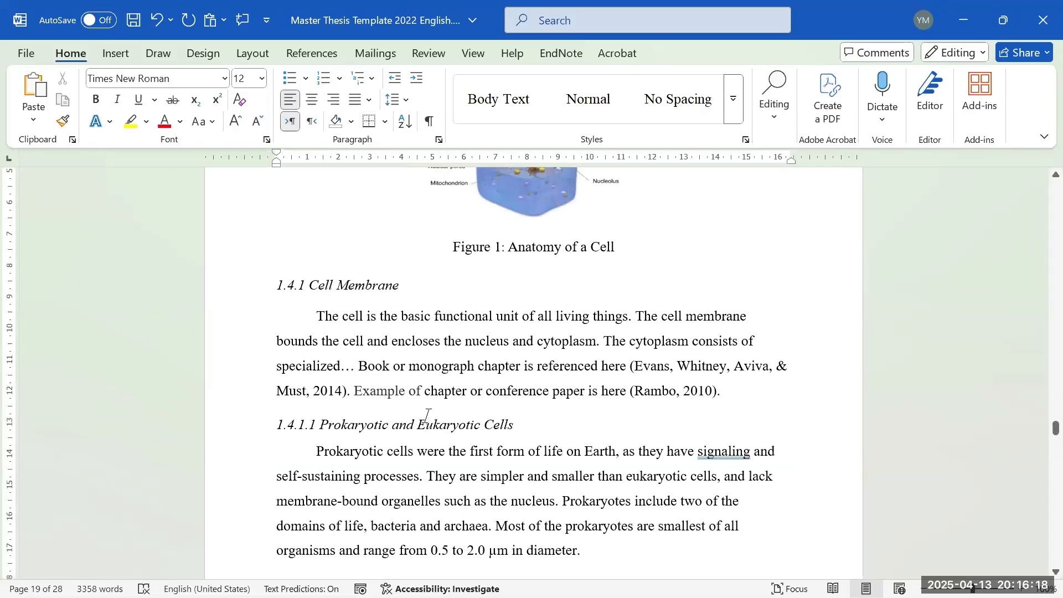
triple_click(426, 414)
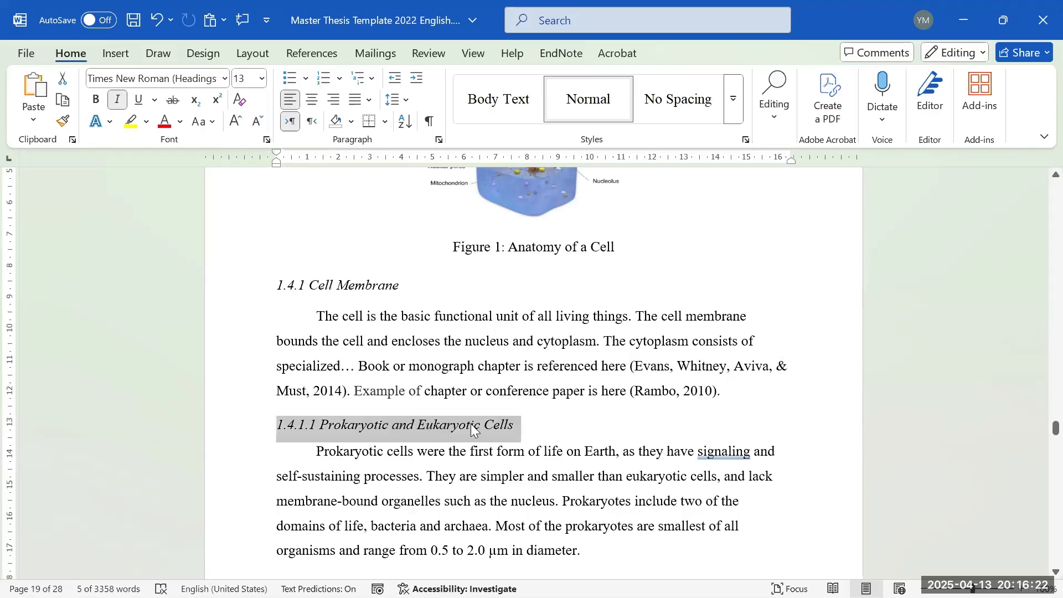
key(Down)
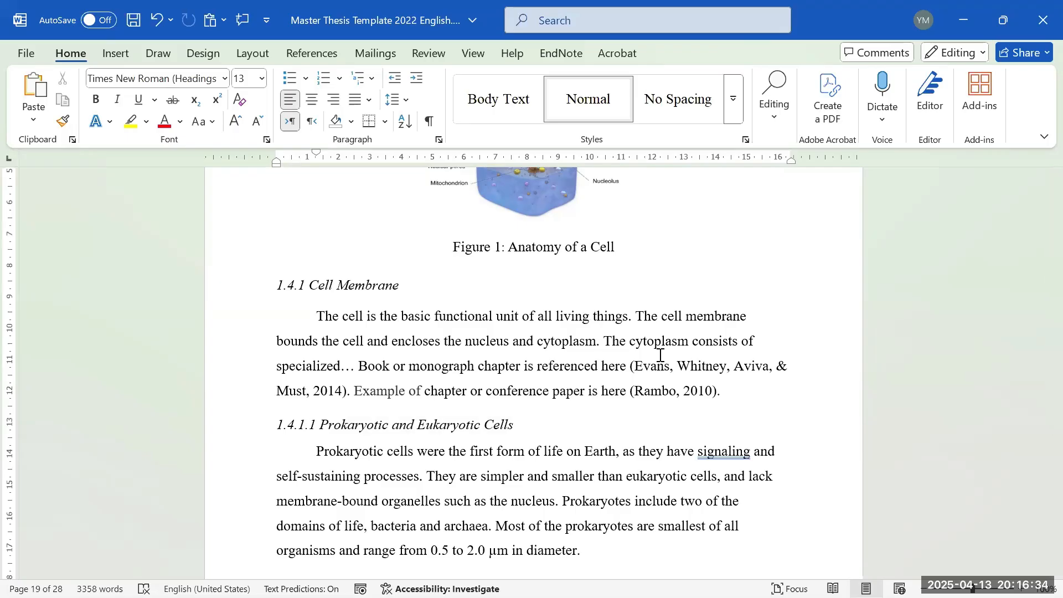
mouse_move(445, 597)
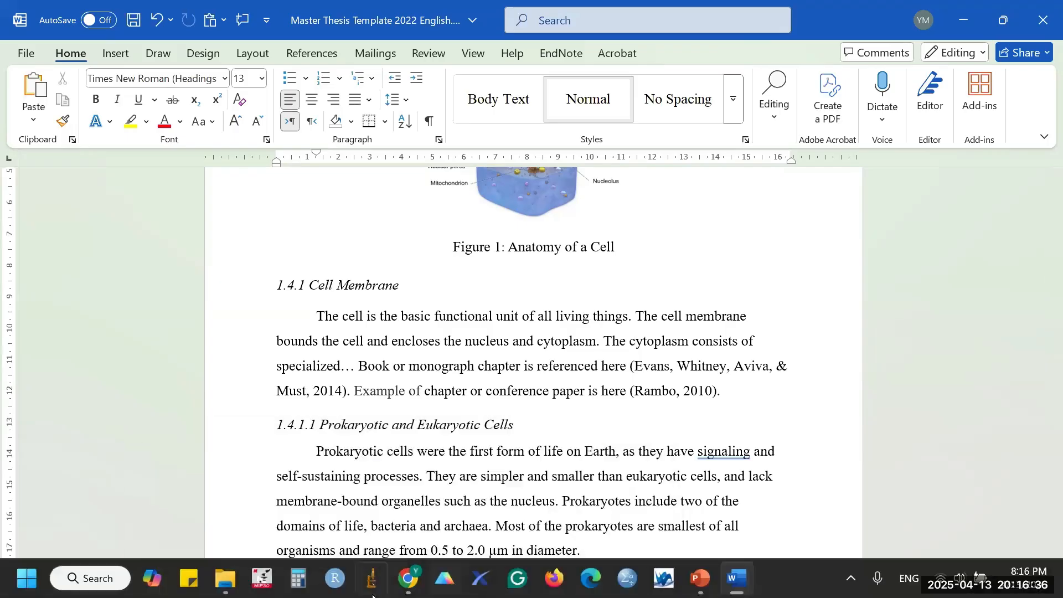
- Switch to the Zoom meeting and read the chat up to the cover-page submission question
mouse_move(404, 592)
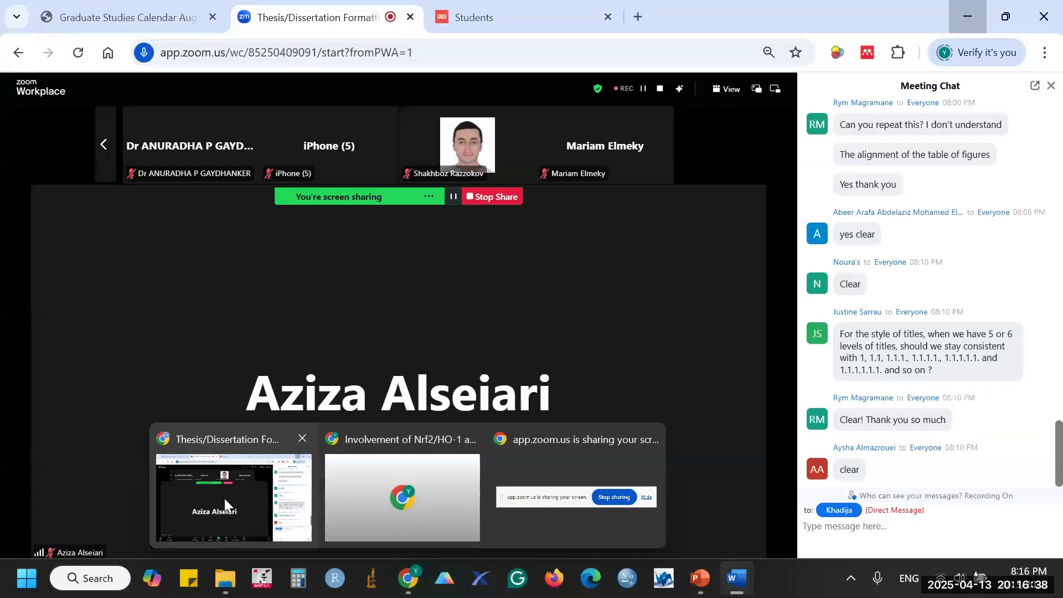
click(224, 498)
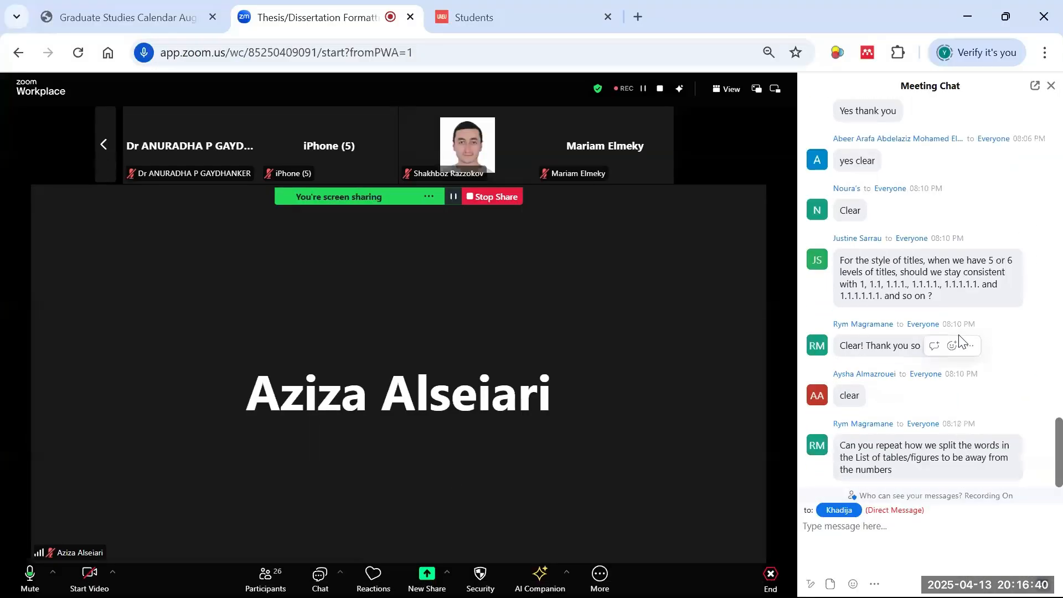
mouse_move(1038, 479)
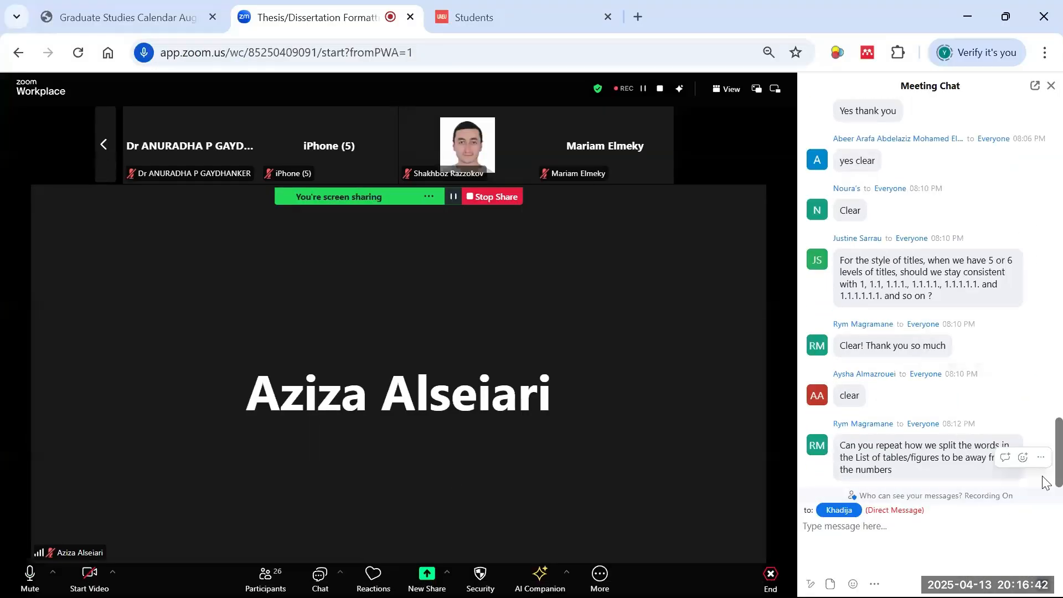
scroll(1041, 480, up, 3)
scroll(1002, 440, down, 6)
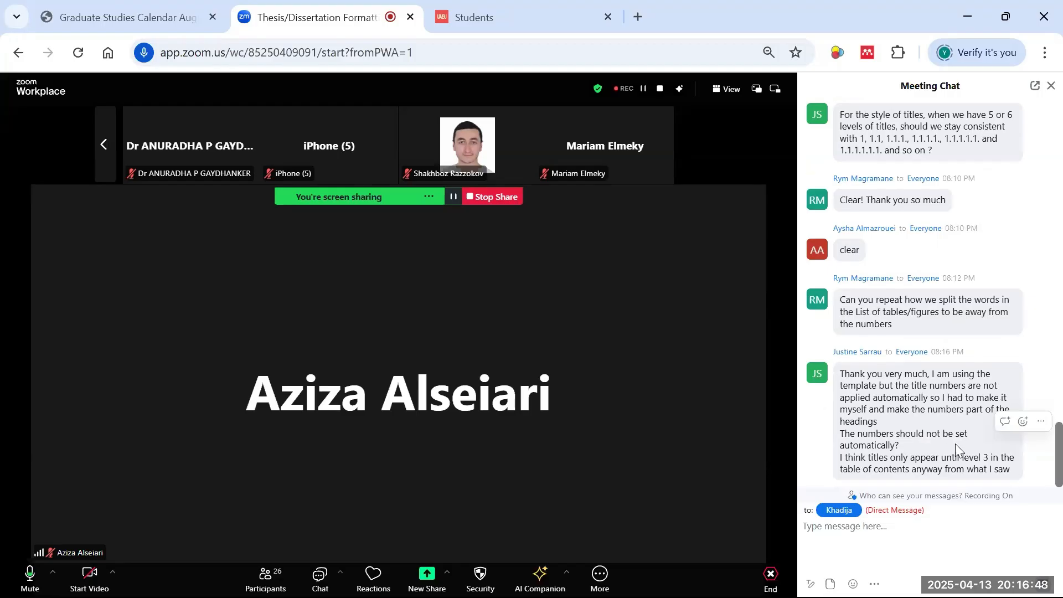
scroll(925, 422, up, 5)
scroll(974, 399, down, 8)
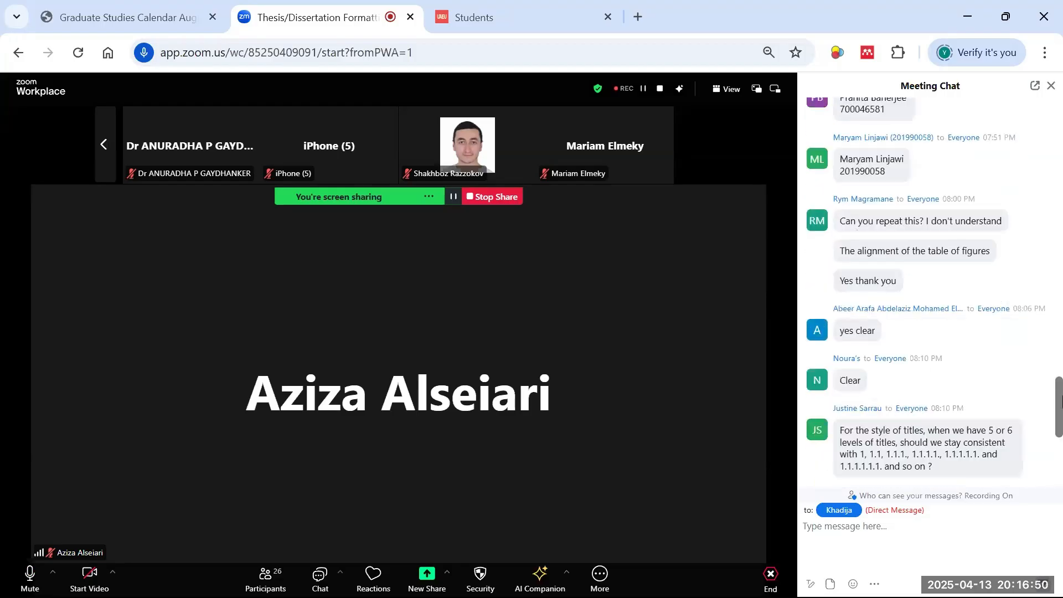
scroll(992, 261, up, 5)
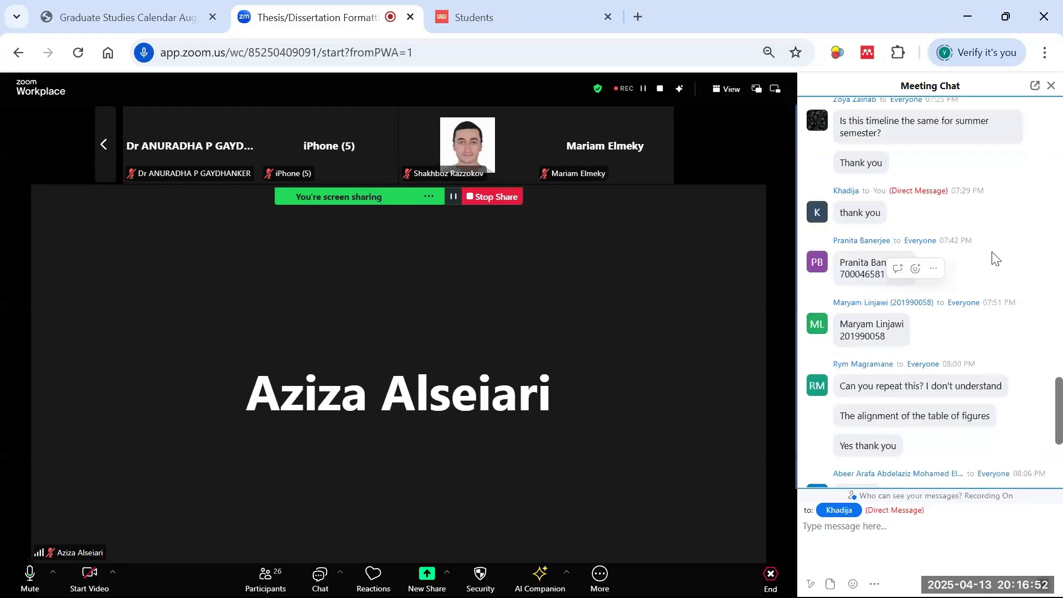
scroll(992, 269, down, 5)
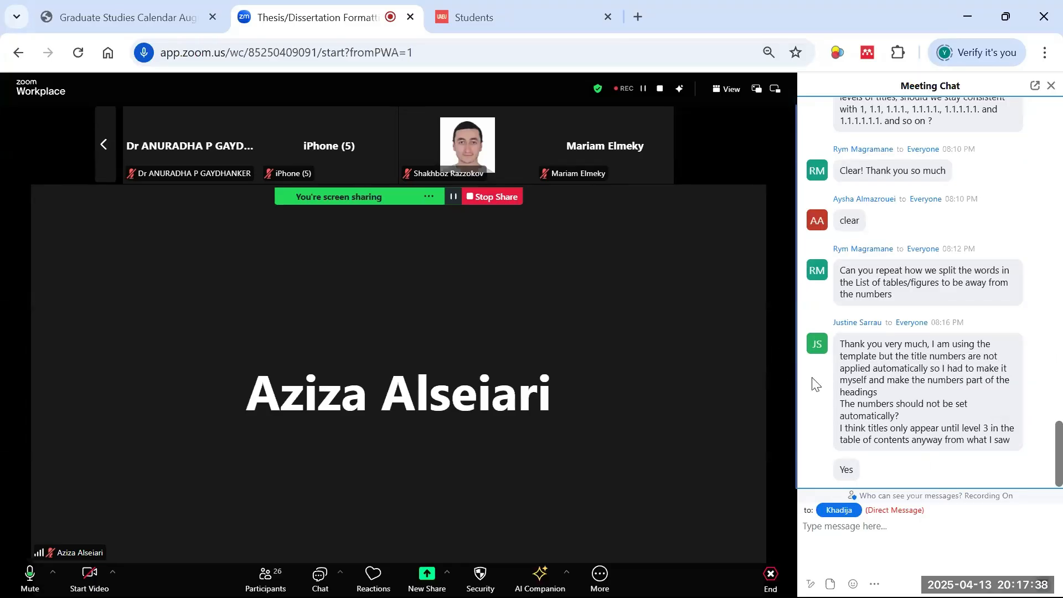
scroll(909, 407, up, 4)
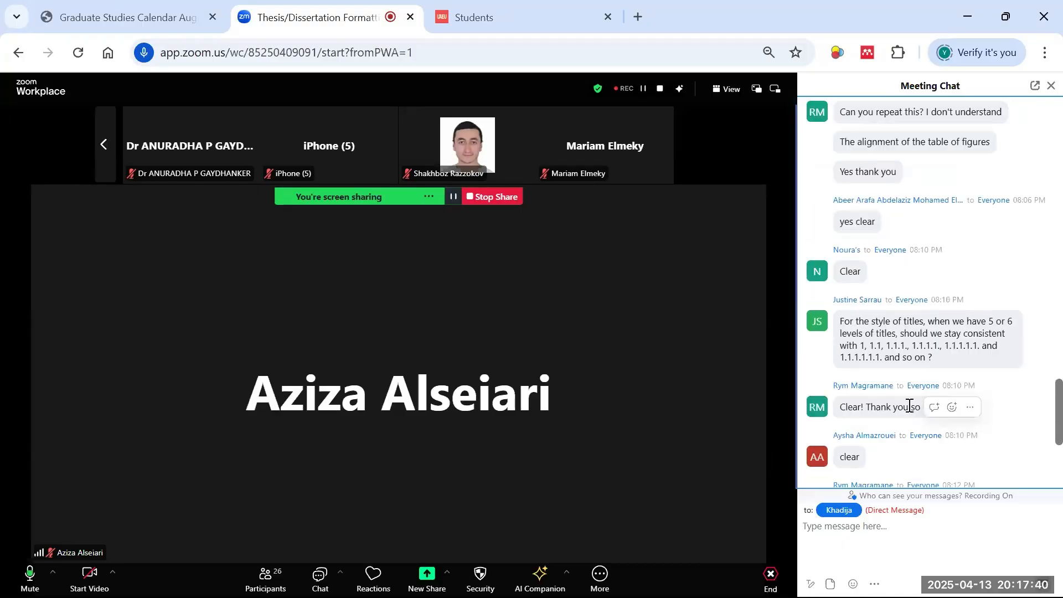
scroll(909, 407, down, 5)
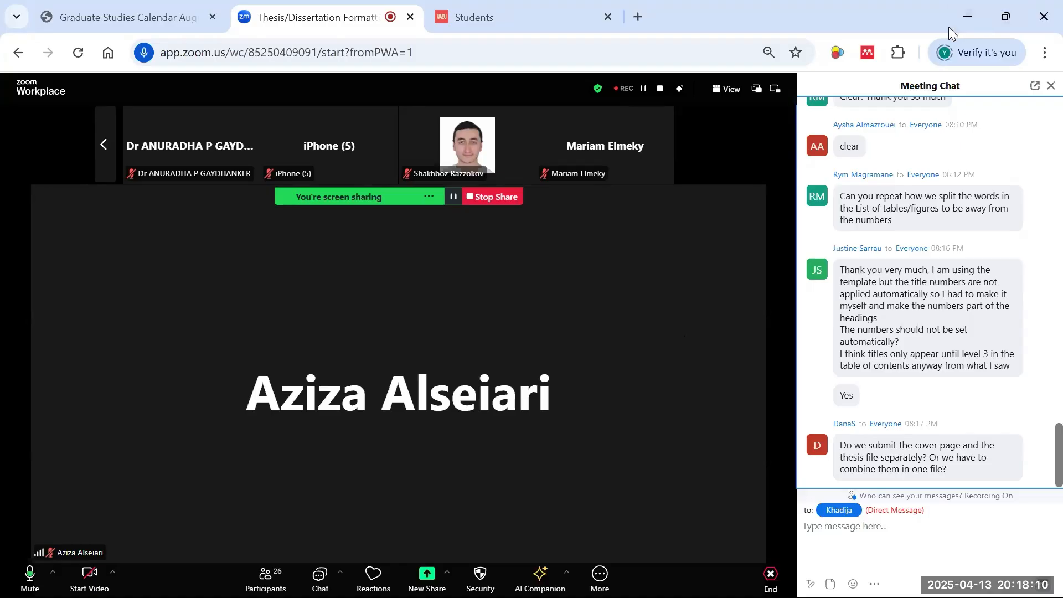
- Minimize Chrome and scroll the thesis back toward the table of contents and Chapter 1
click(966, 14)
scroll(487, 321, down, 5)
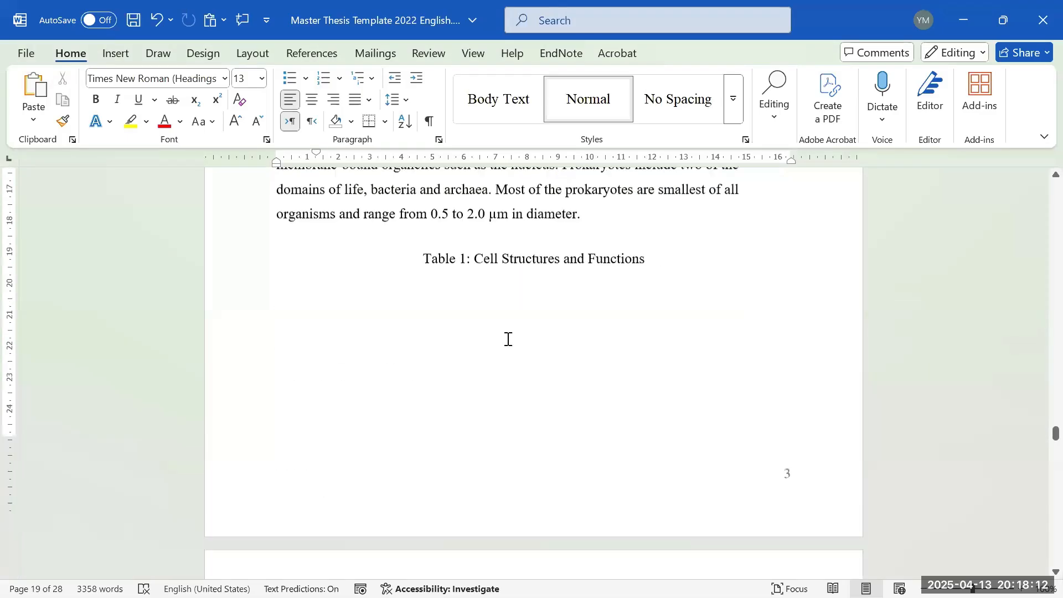
scroll(504, 332, up, 3)
scroll(500, 321, up, 15)
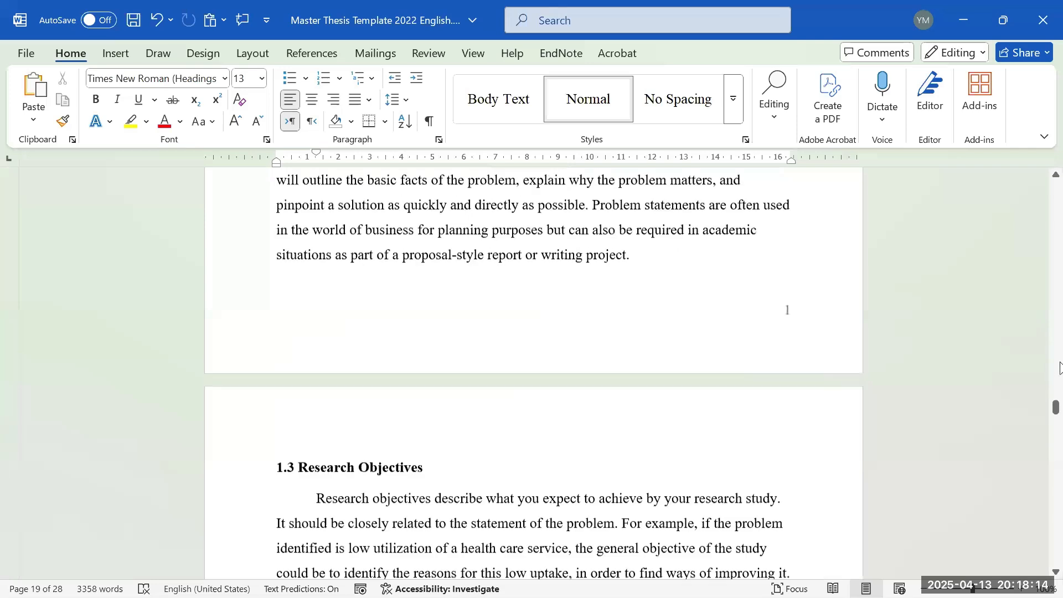
scroll(1060, 368, up, 10)
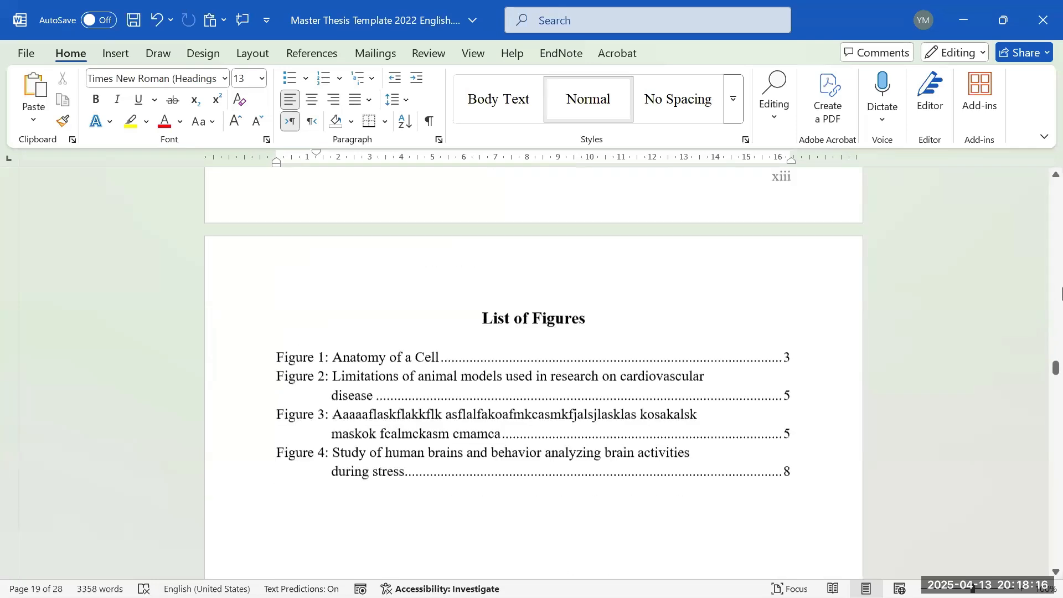
scroll(1052, 310, up, 15)
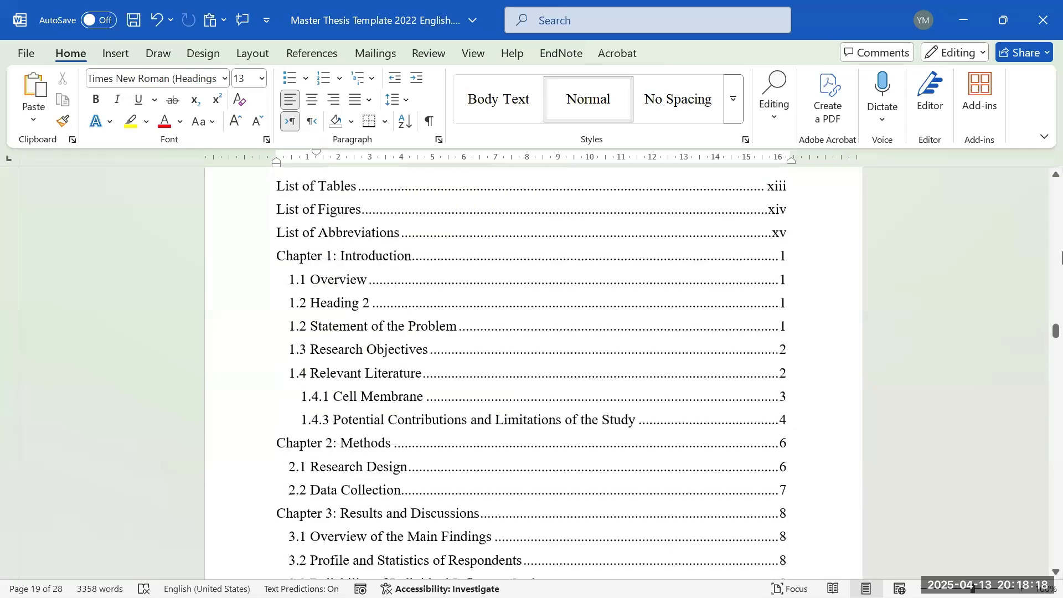
drag(1056, 331, 1061, 458)
- Select the body text of the 1.1 Overview paragraph on page 17
scroll(1062, 459, down, 12)
scroll(1004, 426, up, 6)
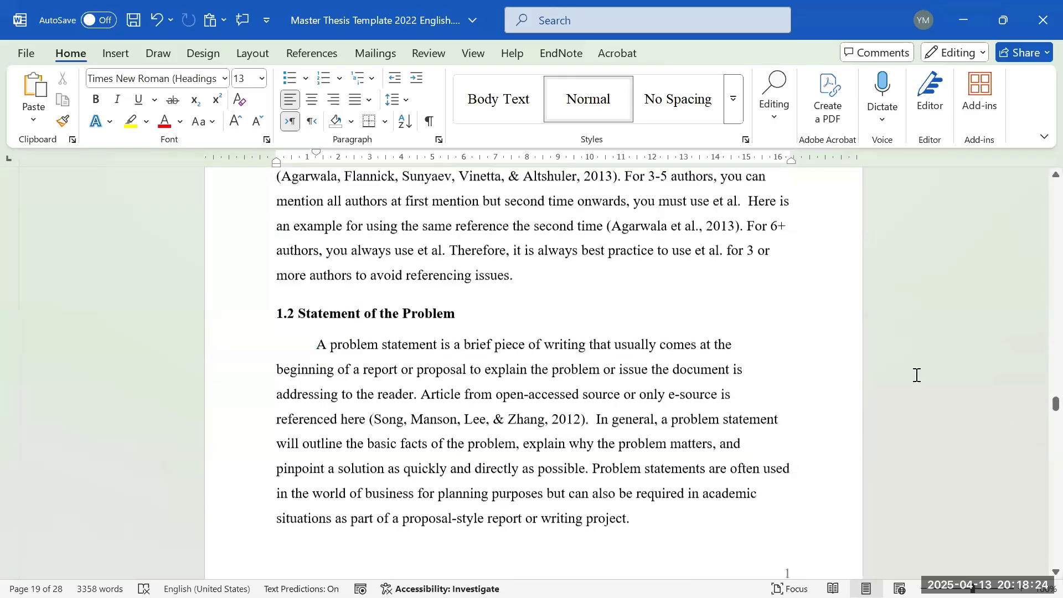
scroll(574, 303, up, 3)
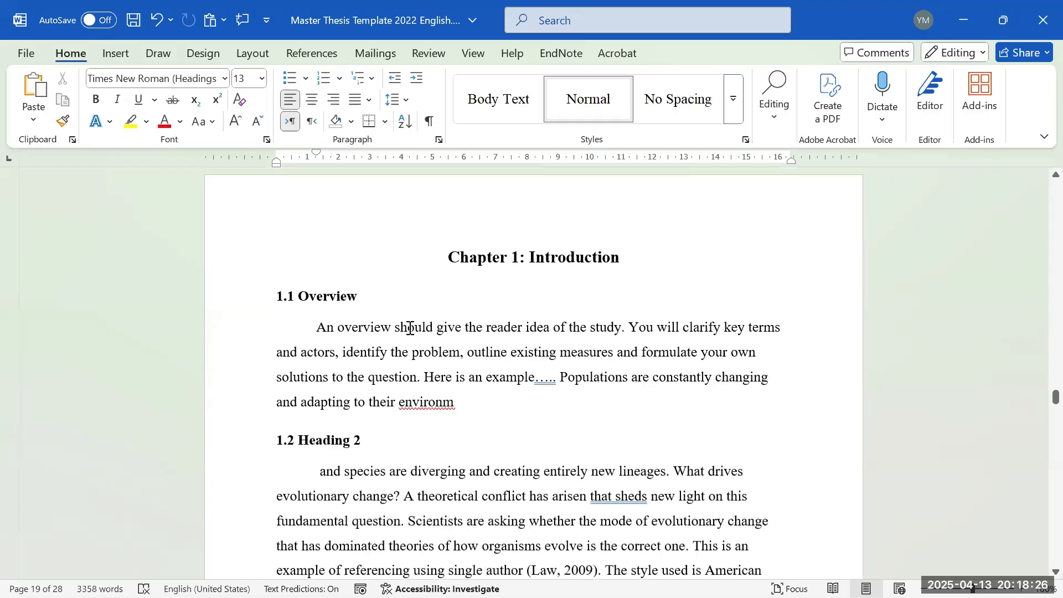
drag(396, 328, 514, 408)
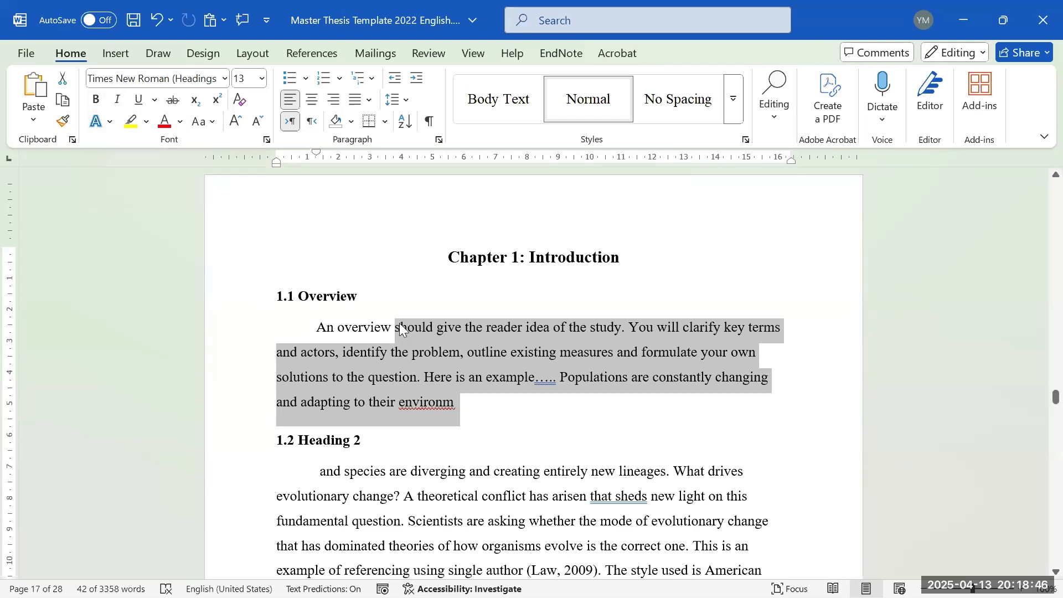
- Justify the 1.1 Overview paragraph and deselect it
click(353, 101)
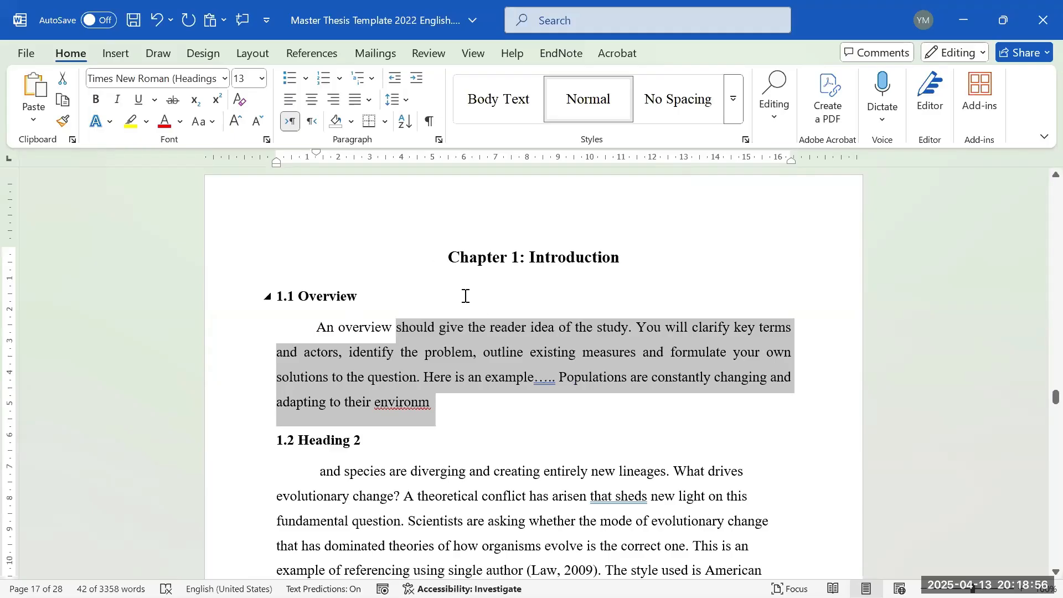
scroll(472, 299, down, 2)
click(508, 346)
scroll(509, 346, down, 1)
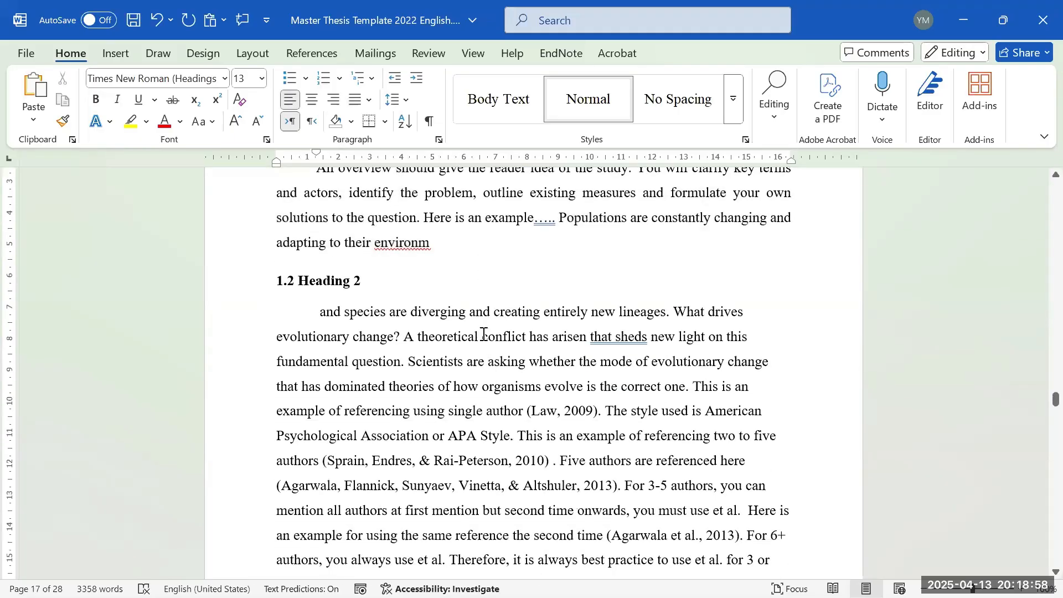
- Select the (Law, 2009) citation under 1.2 Heading 2, then deselect it
click(527, 414)
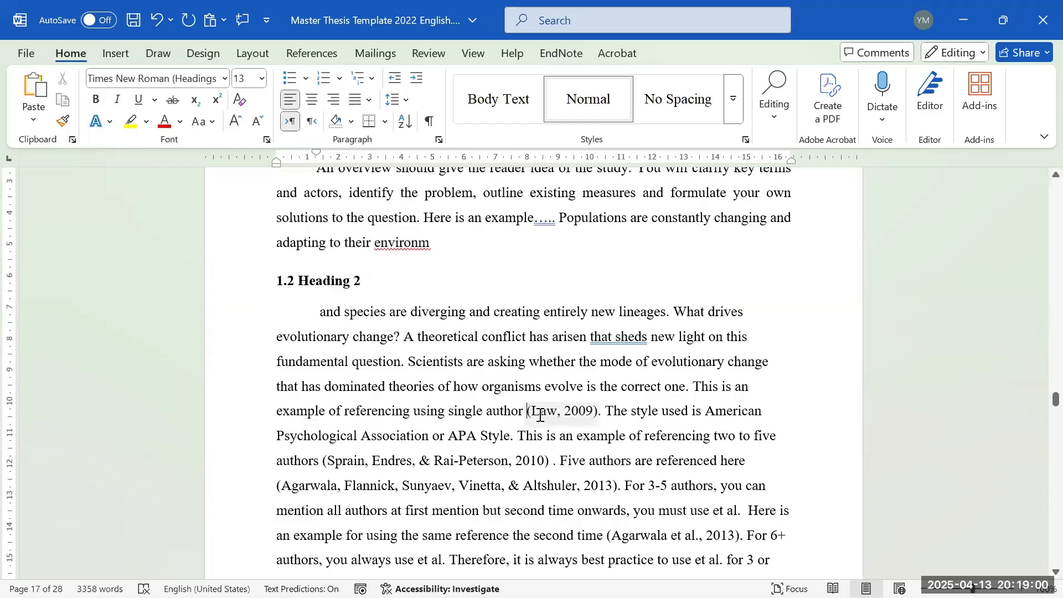
double_click(540, 415)
scroll(565, 300, down, 2)
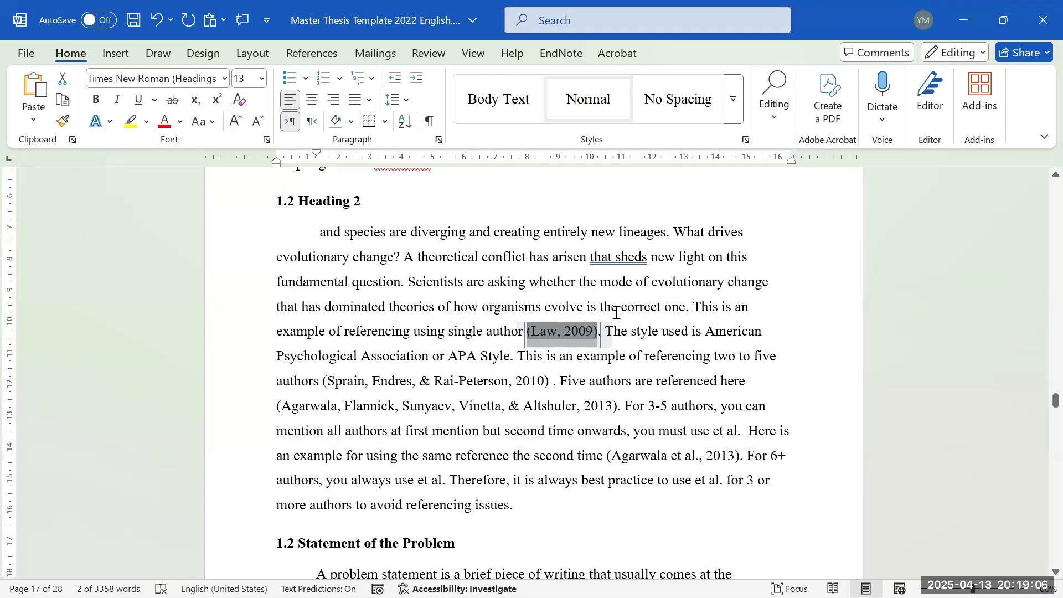
click(564, 385)
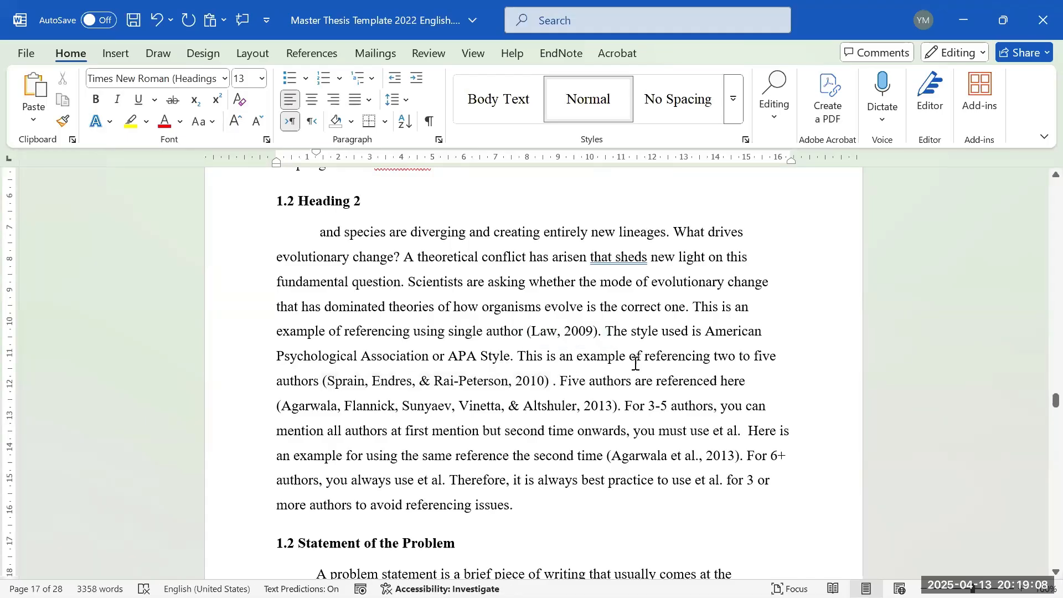
mouse_move(736, 579)
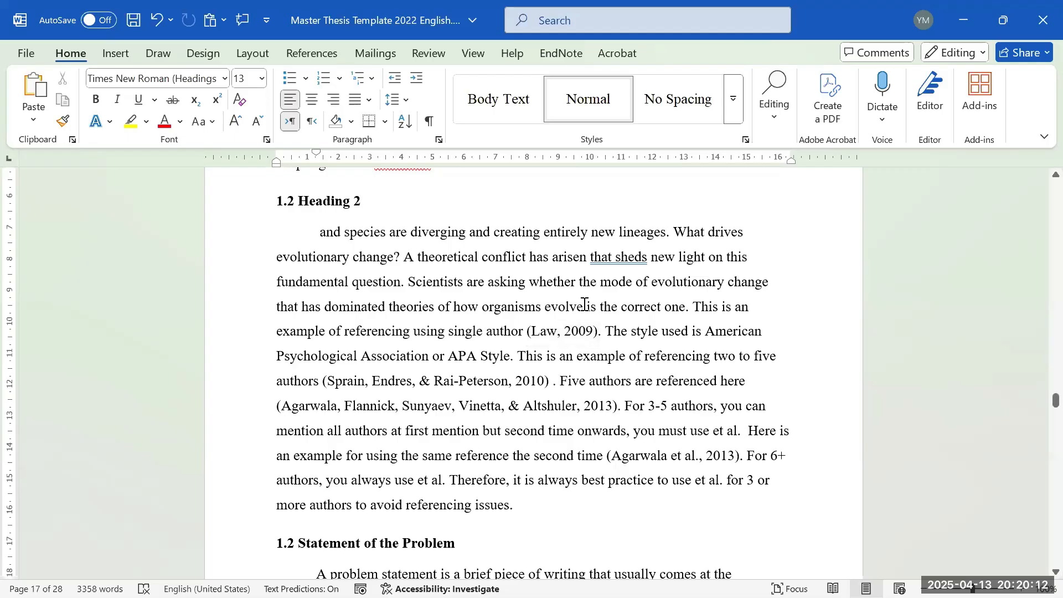
- Select the phrase 'or APA Style' in the citation paragraph, then deselect it
drag(434, 357, 510, 357)
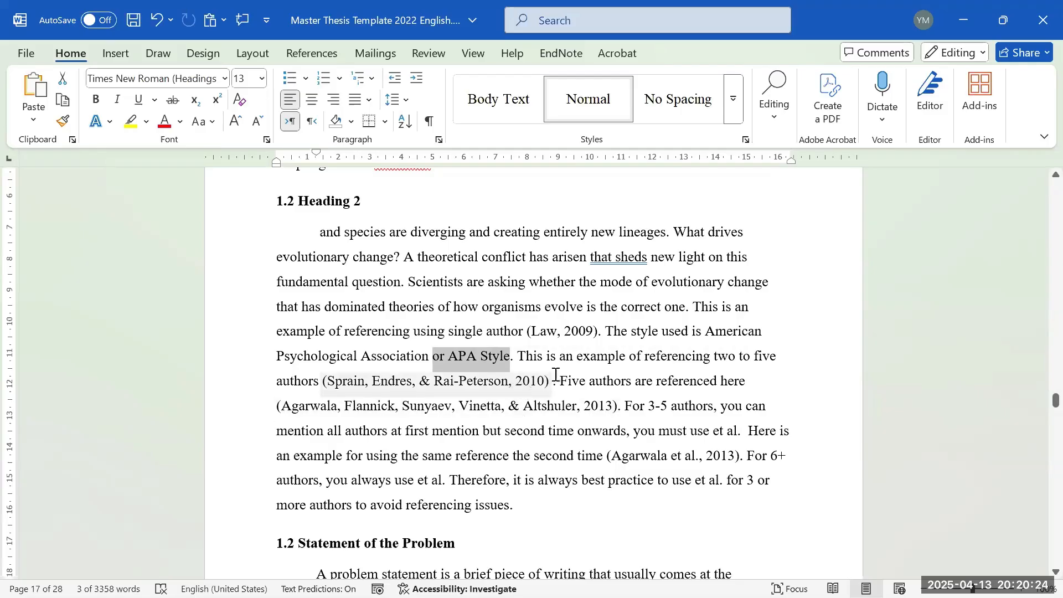
scroll(615, 301, down, 2)
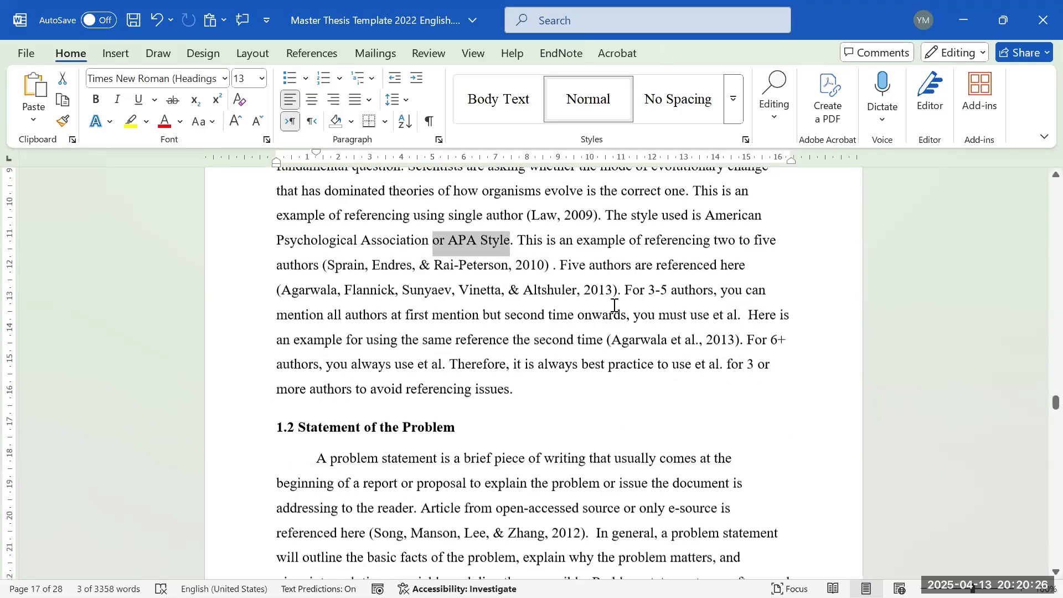
scroll(609, 299, up, 1)
click(568, 291)
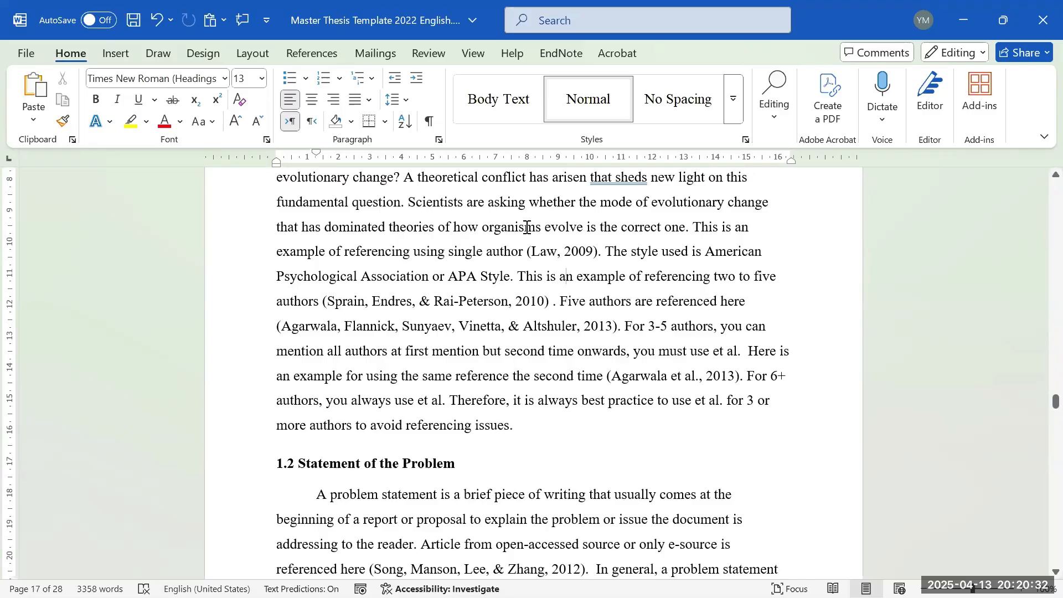
- Select the text from 'organisms' through the Altshuler citation and scroll to the end of References
drag(526, 227, 640, 335)
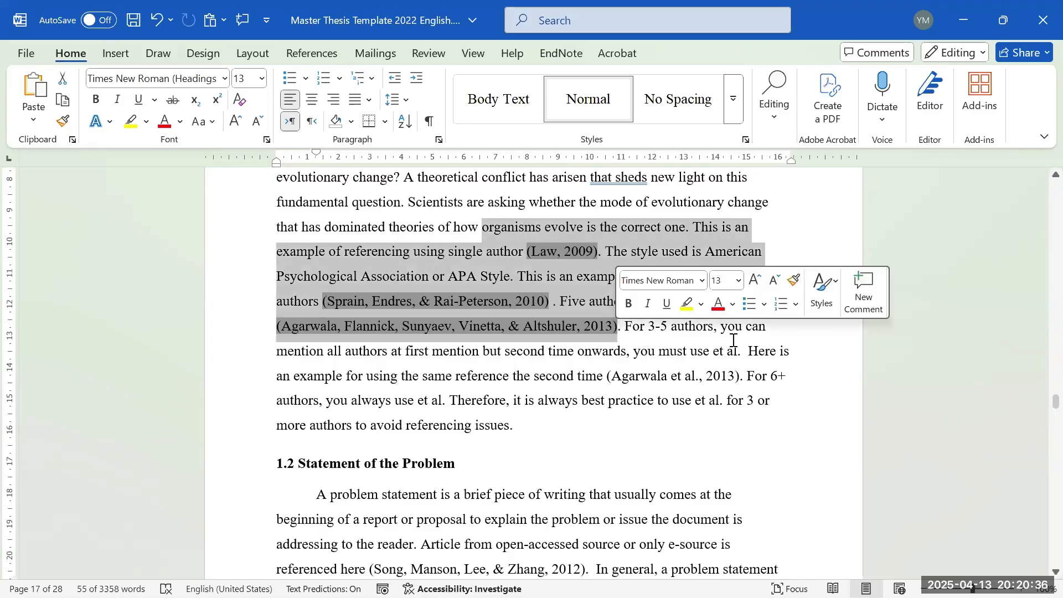
drag(1056, 401, 1056, 539)
scroll(764, 427, up, 5)
- Select the first few references, then scroll back up to the 1.2 Heading 2 citations
scroll(737, 448, up, 15)
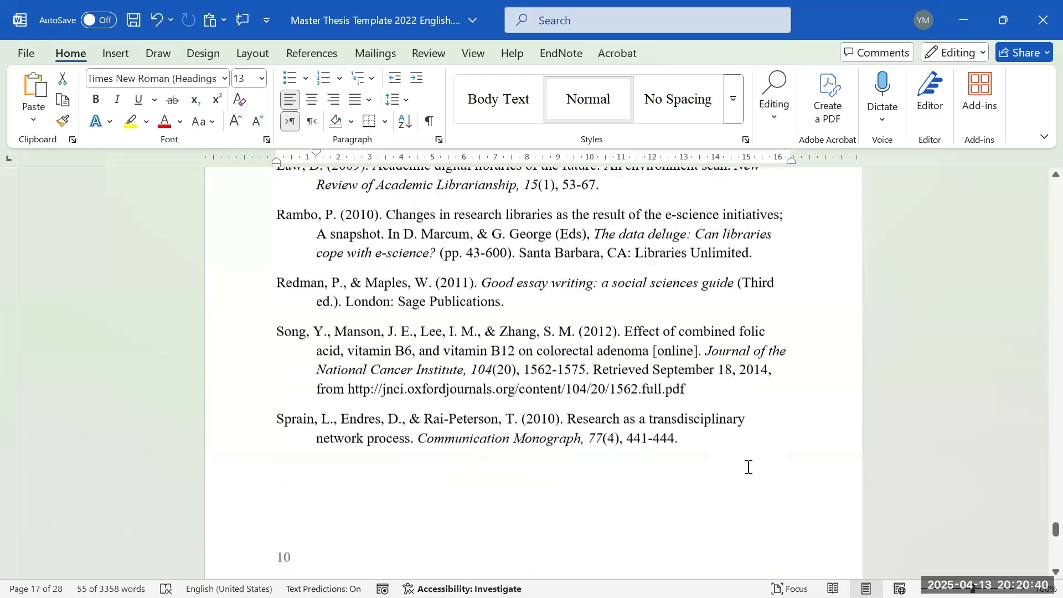
scroll(728, 488, down, 3)
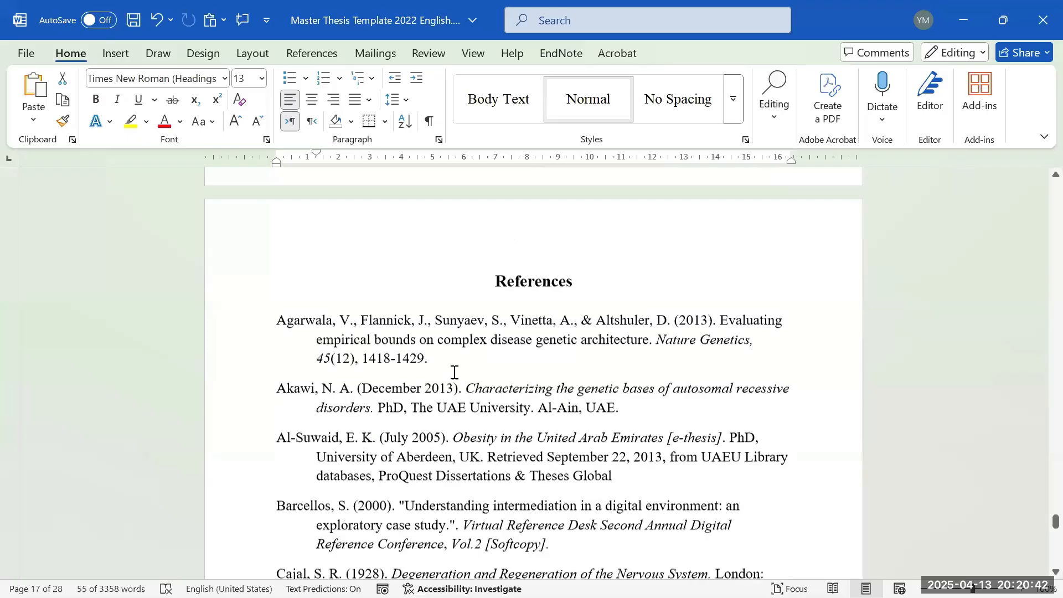
drag(342, 336, 417, 477)
key(ctrl+a)
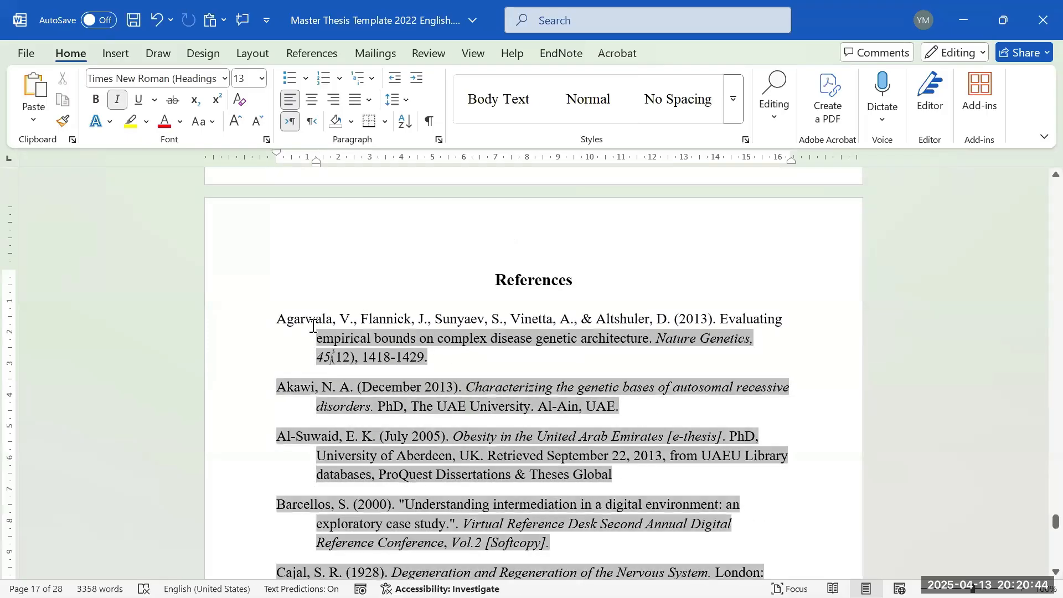
shift+click(398, 518)
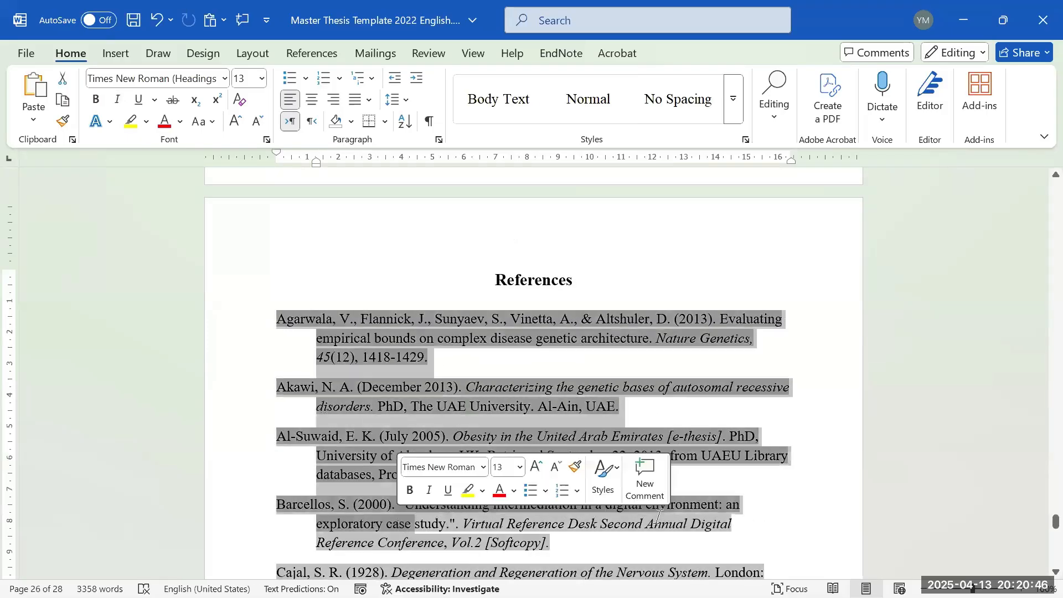
scroll(1061, 308, up, 20)
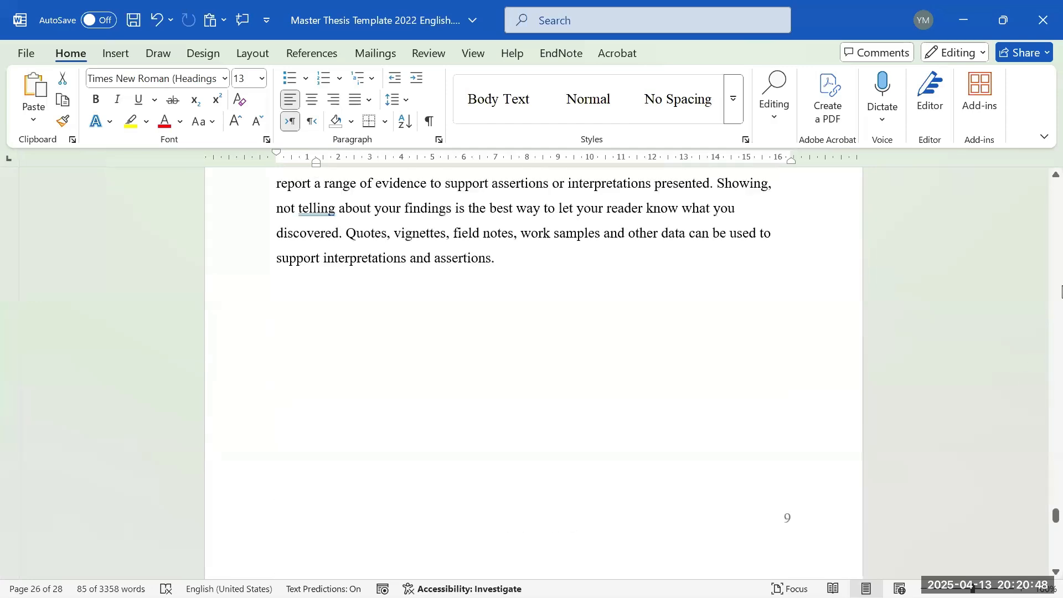
scroll(1061, 289, up, 6)
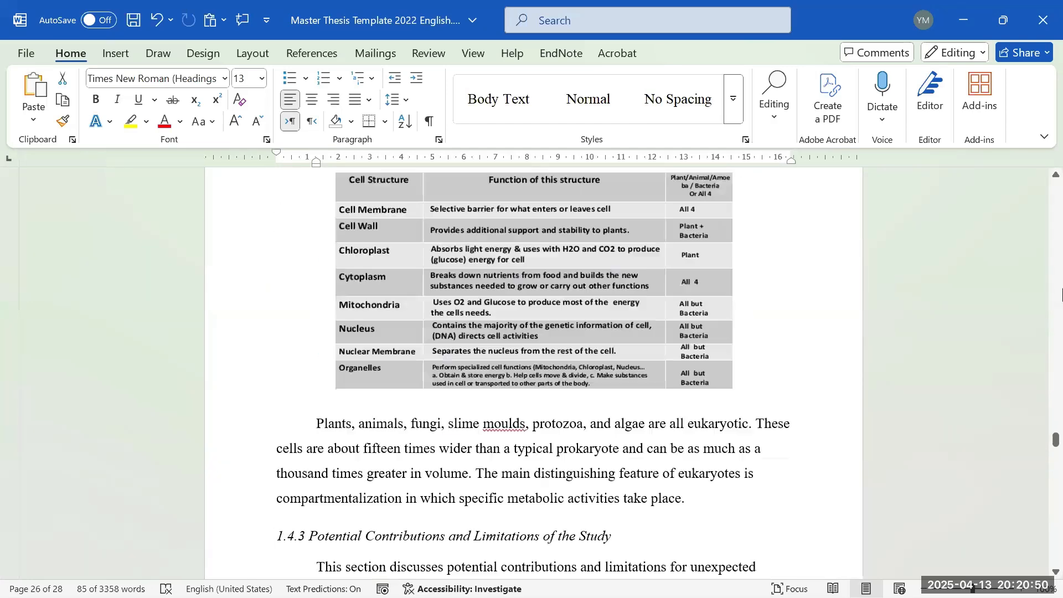
scroll(867, 368, up, 6)
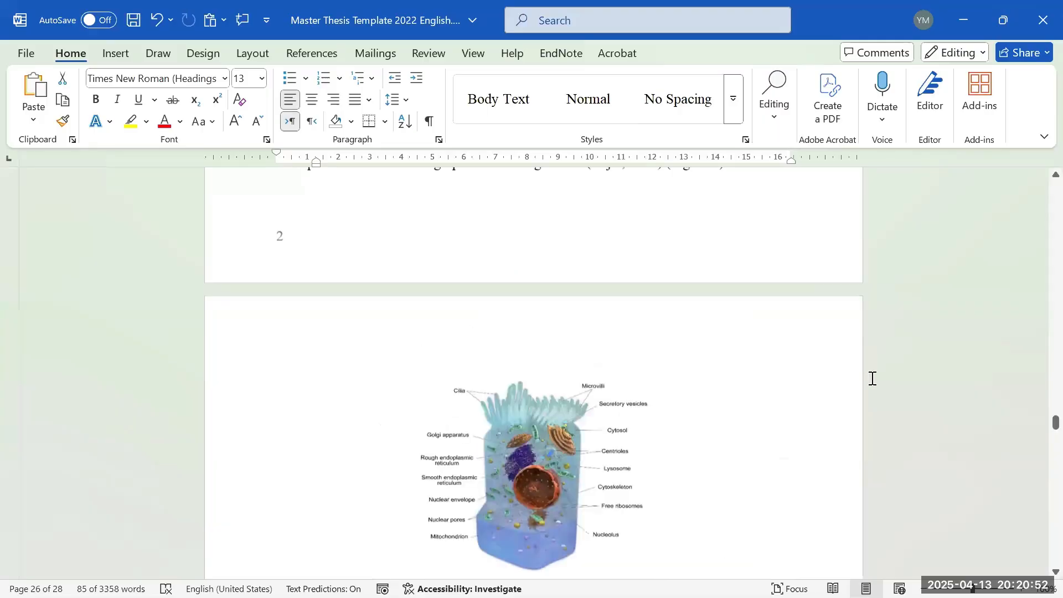
scroll(861, 366, up, 8)
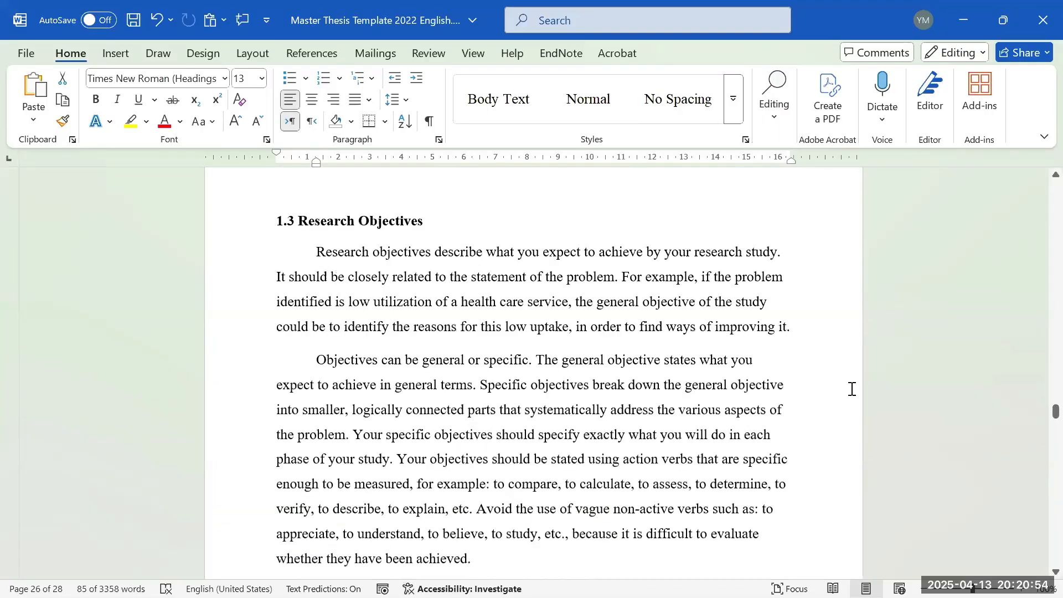
scroll(831, 396, up, 6)
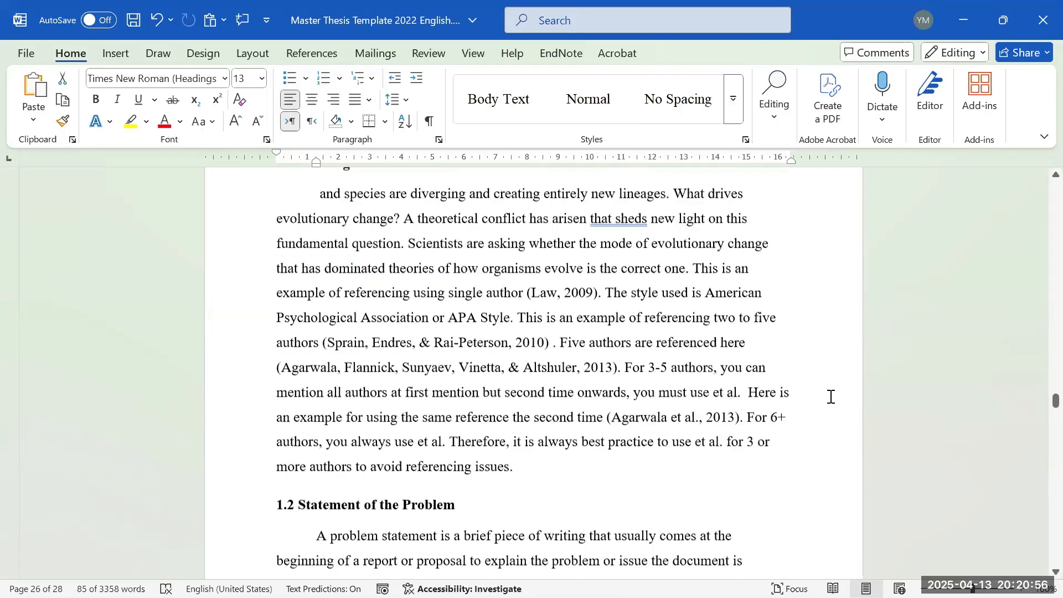
- Place the cursor in the Sprain, Endres citation paragraph and open the Ctrl+F search pane
scroll(804, 426, down, 5)
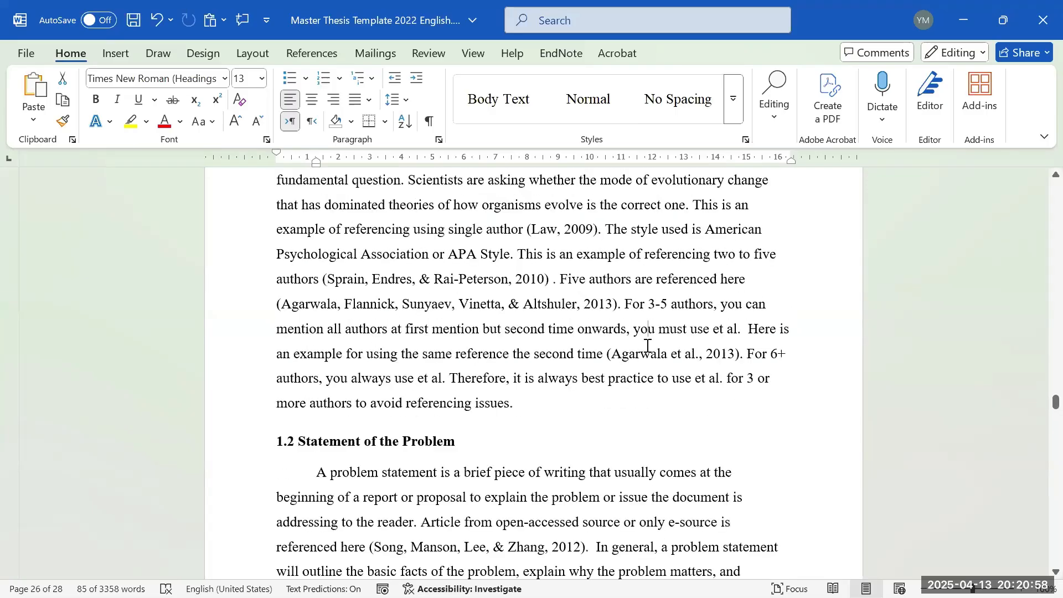
click(633, 304)
scroll(521, 410, down, 1)
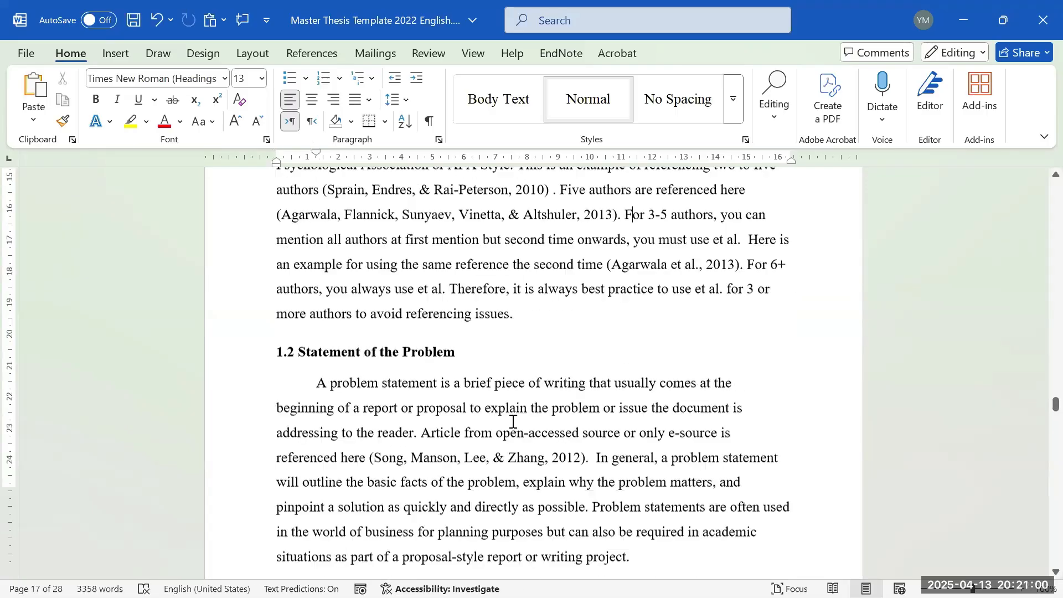
scroll(507, 407, down, 2)
scroll(498, 371, up, 4)
click(441, 294)
scroll(313, 379, up, 1)
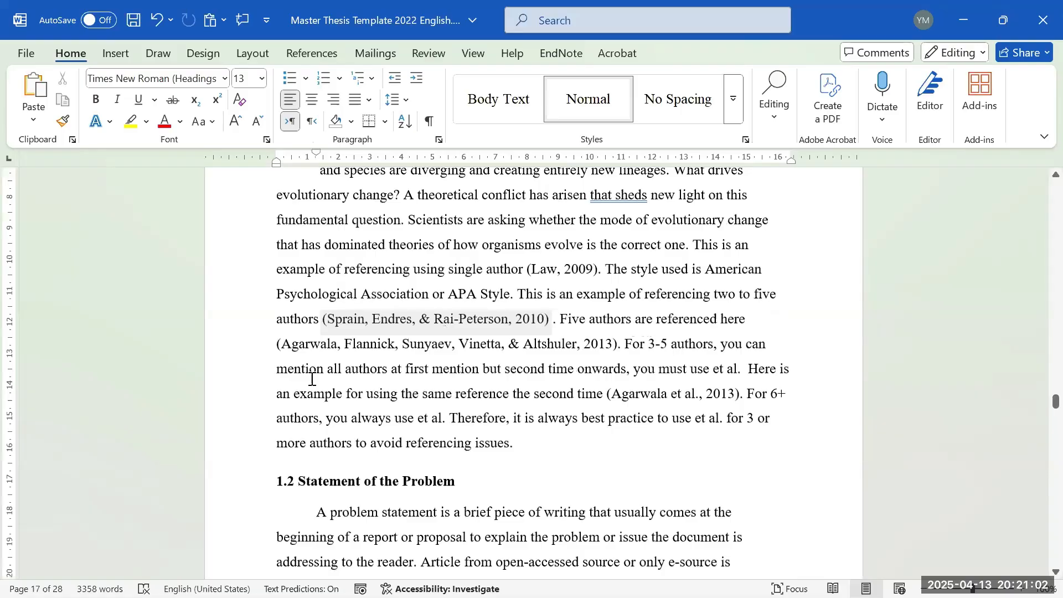
click(523, 445)
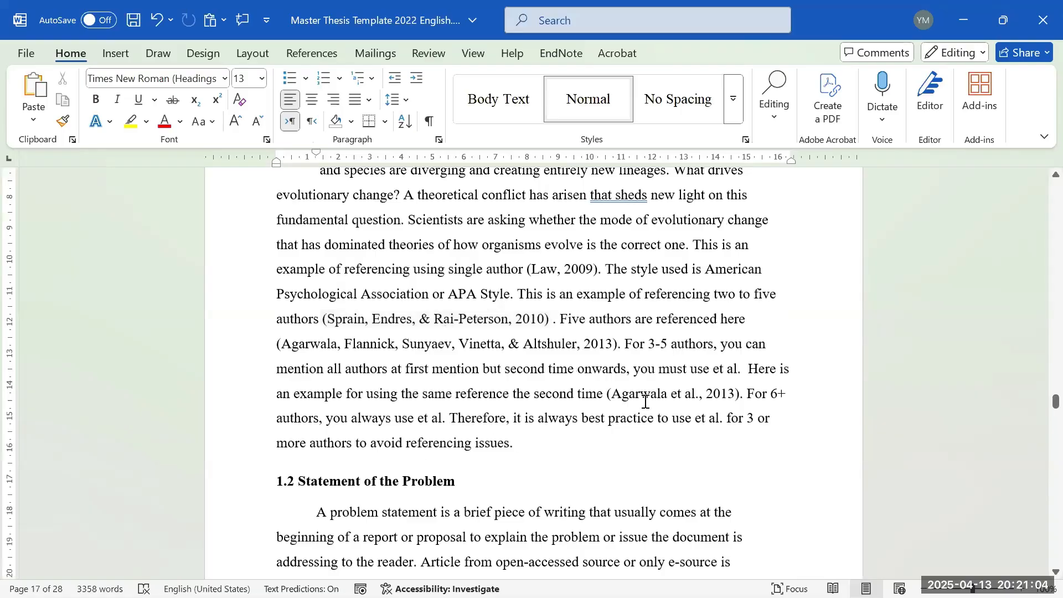
scroll(709, 319, up, 3)
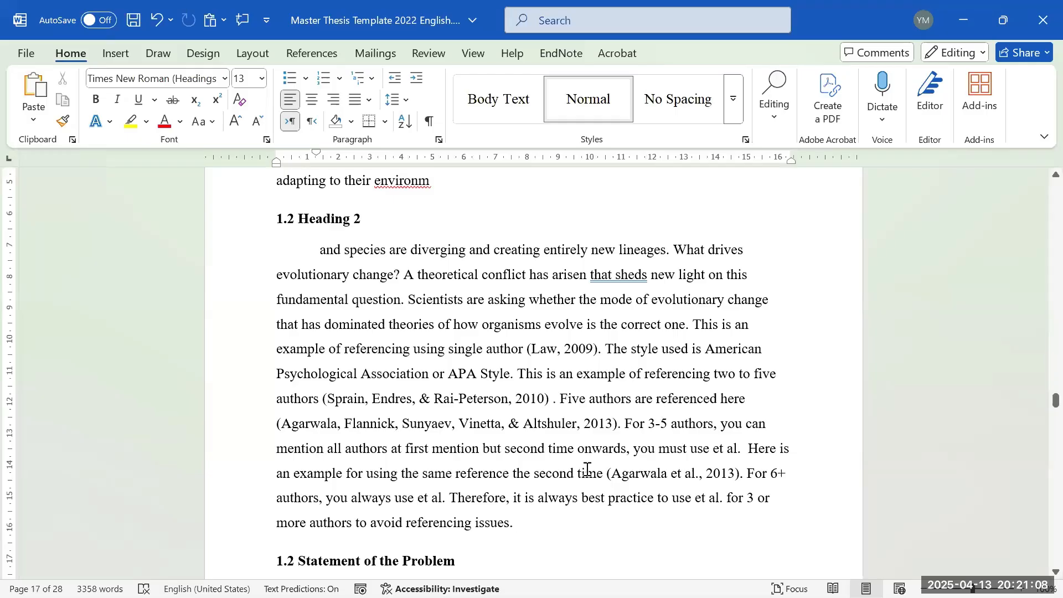
scroll(686, 451, down, 1)
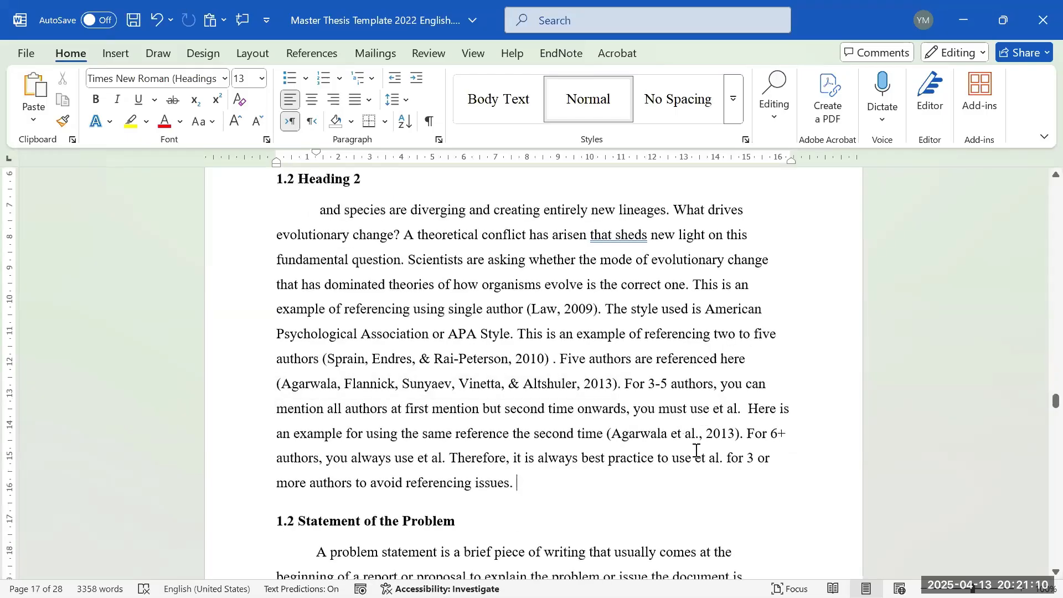
scroll(692, 443, down, 1)
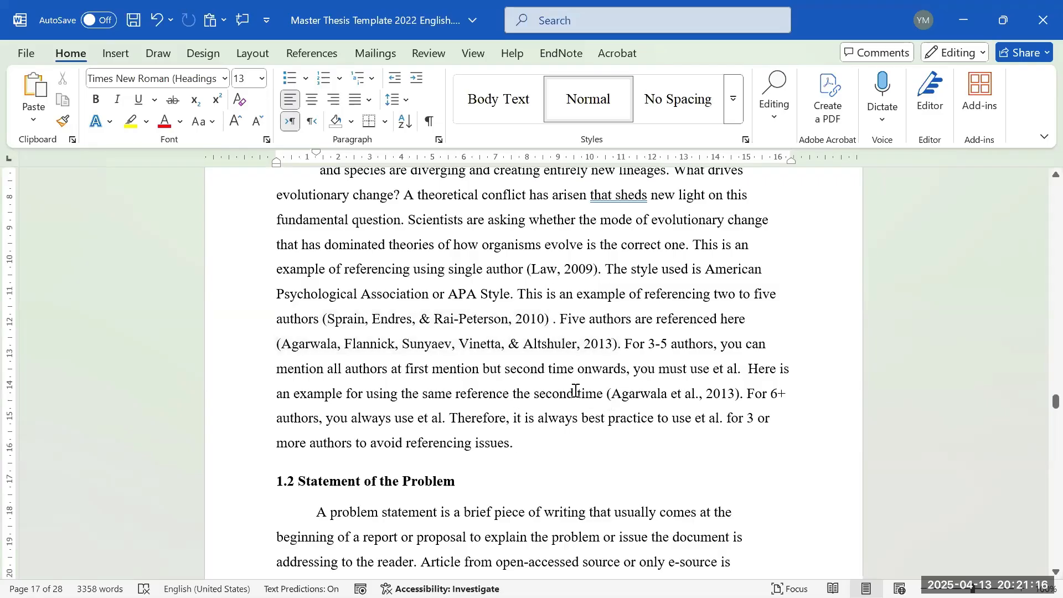
key(ctrl+f)
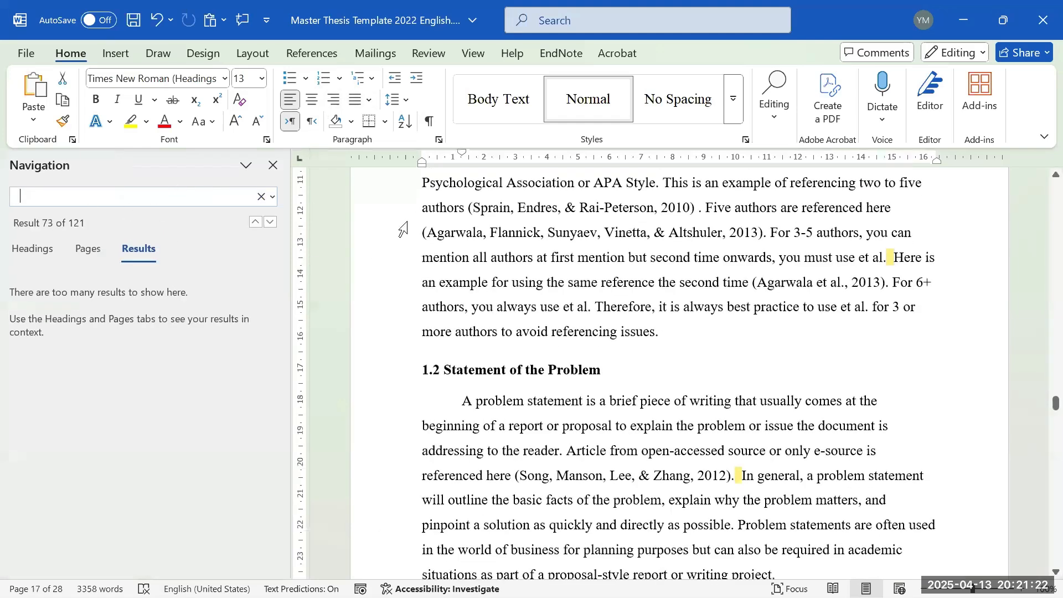
- Delete the extra spaces after 'et al.' and after '2012).' found by the search
click(892, 267)
key(BackSpace)
scroll(827, 299, down, 1)
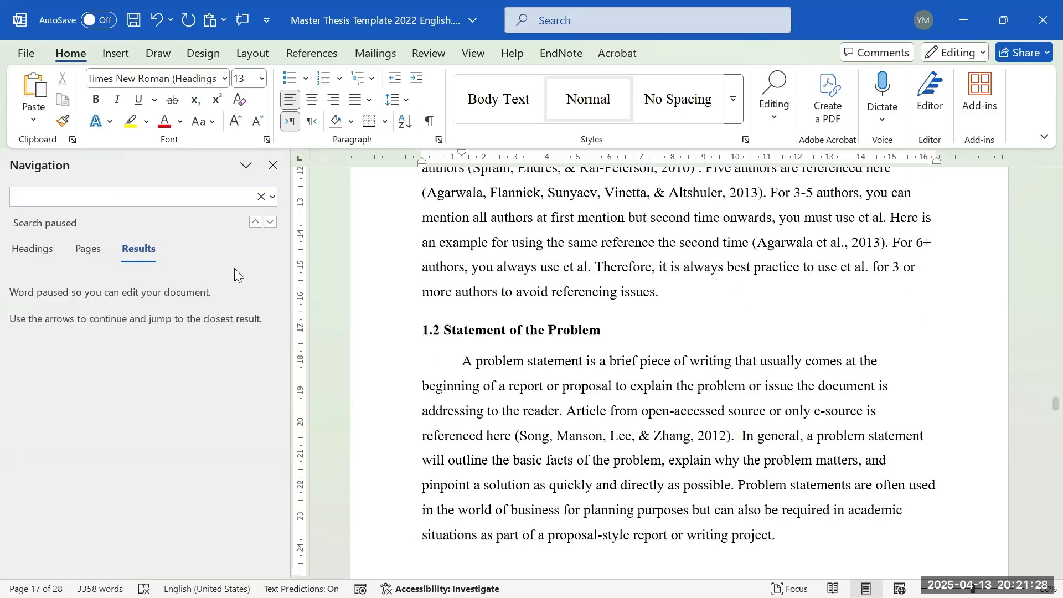
click(270, 222)
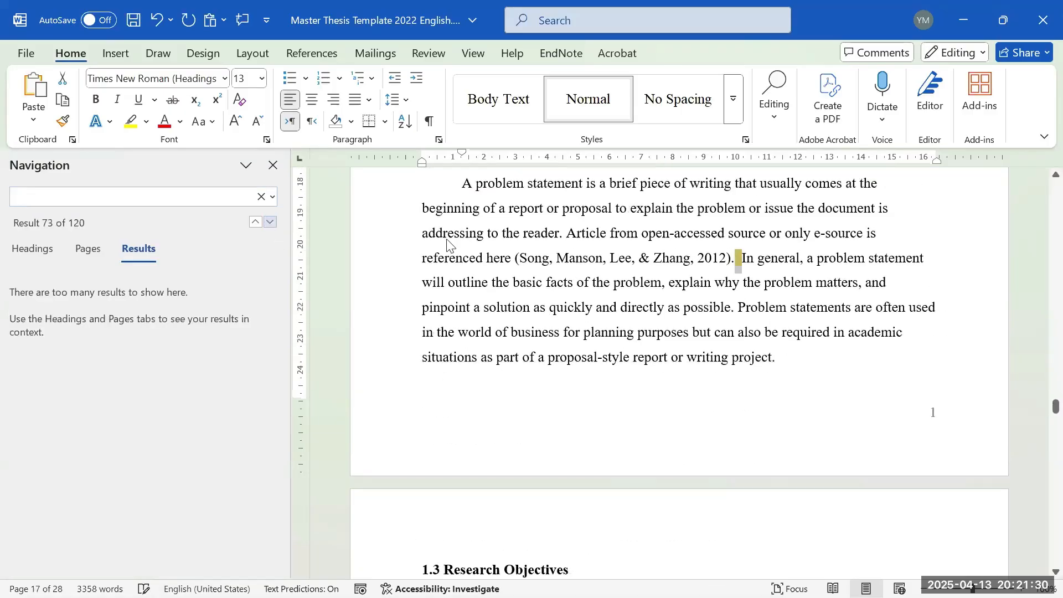
click(735, 265)
key(Right)
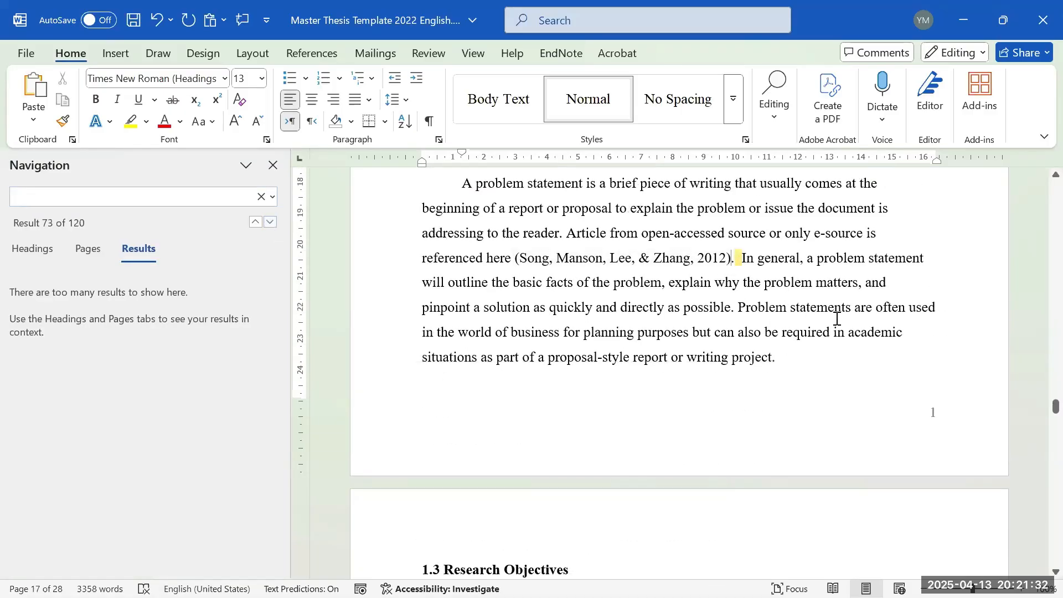
key(Delete)
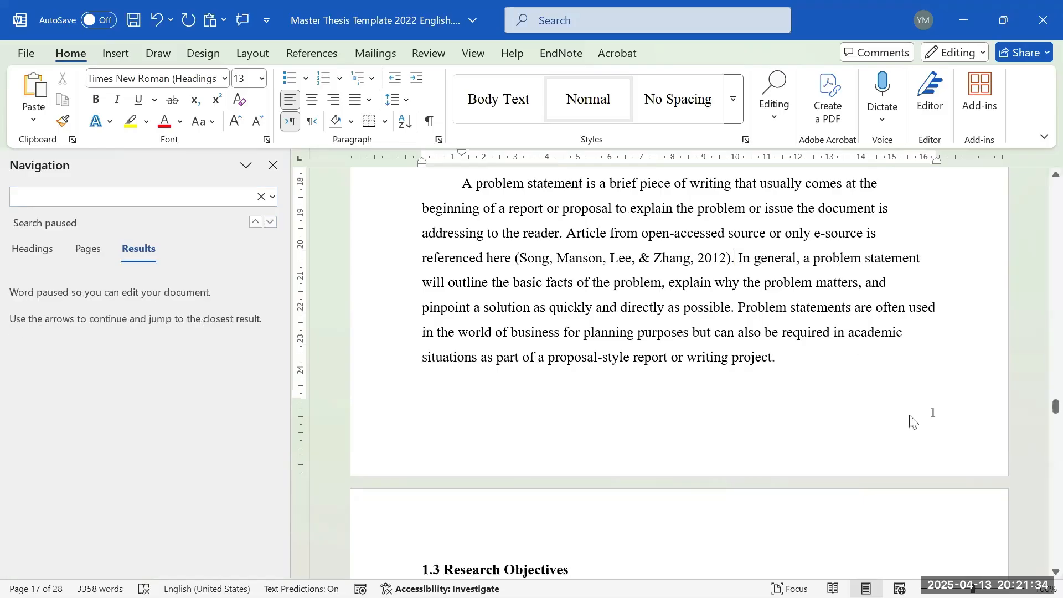
- Edit the Section 2 Odd Page Footer, adding a line above page number 1
double_click(936, 422)
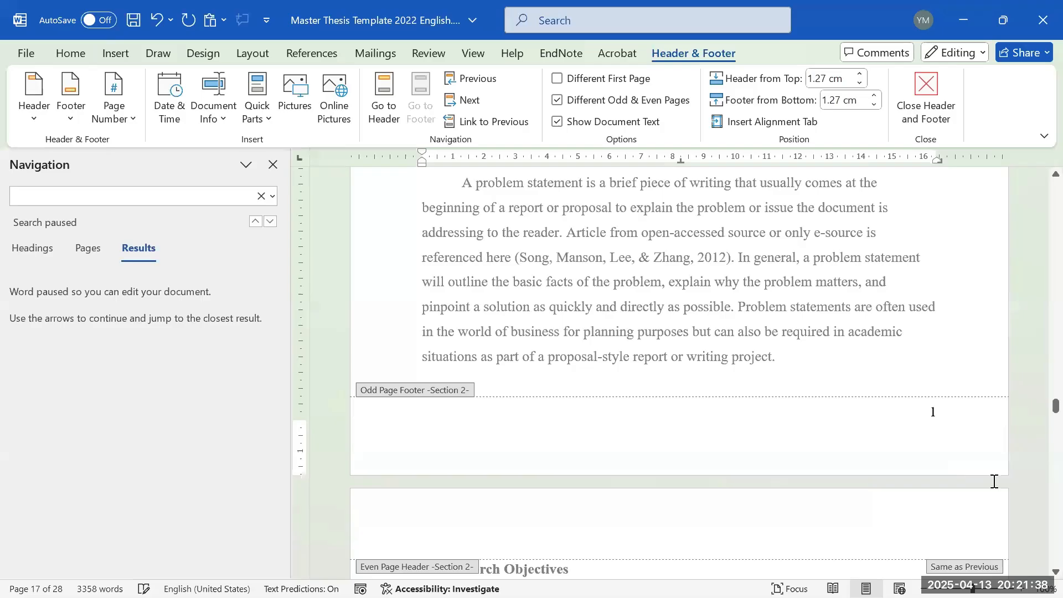
key(Return)
scroll(830, 387, up, 6)
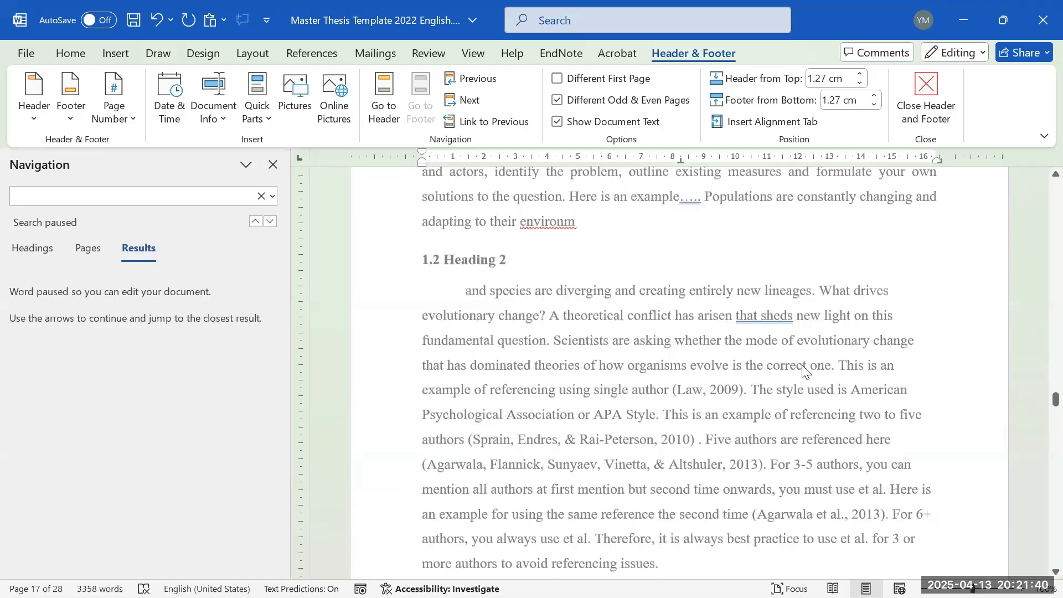
scroll(962, 404, down, 5)
scroll(961, 403, down, 2)
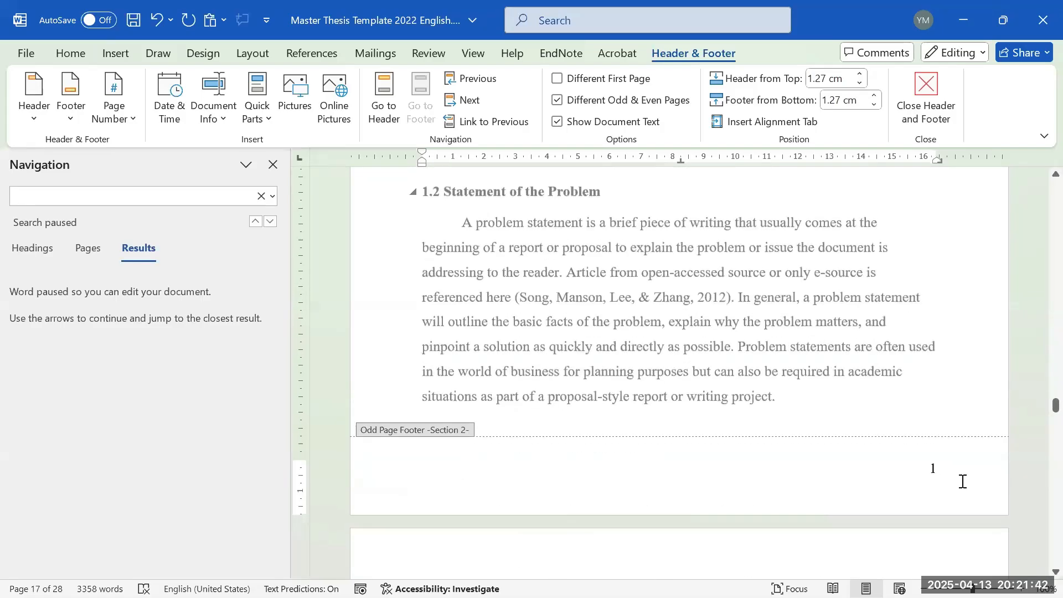
click(948, 468)
- Leave the footer and return to the body text near 1.3 Research Objectives
double_click(926, 389)
scroll(866, 487, down, 10)
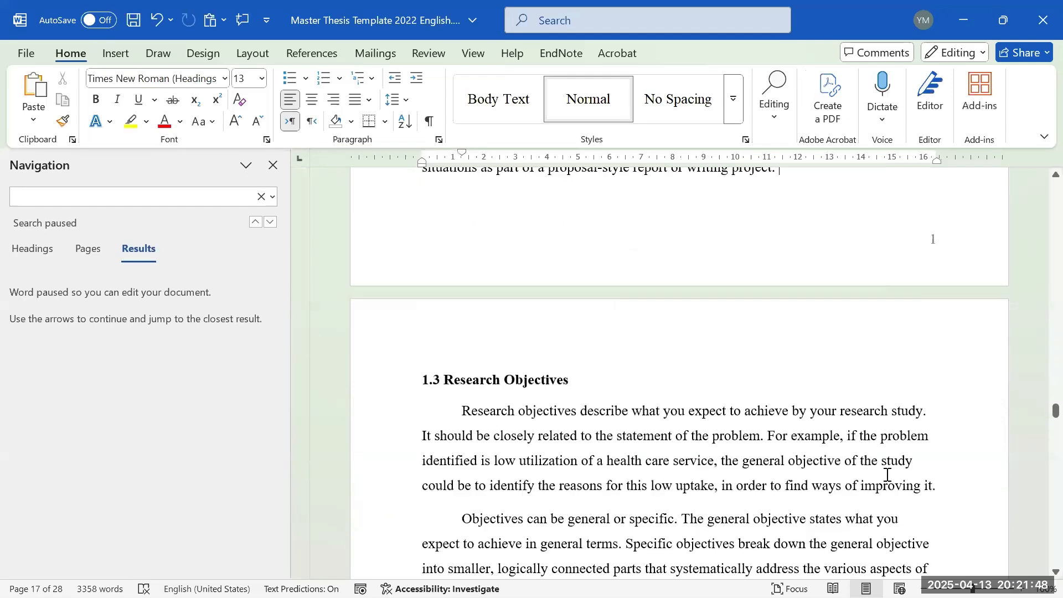
scroll(658, 427, up, 4)
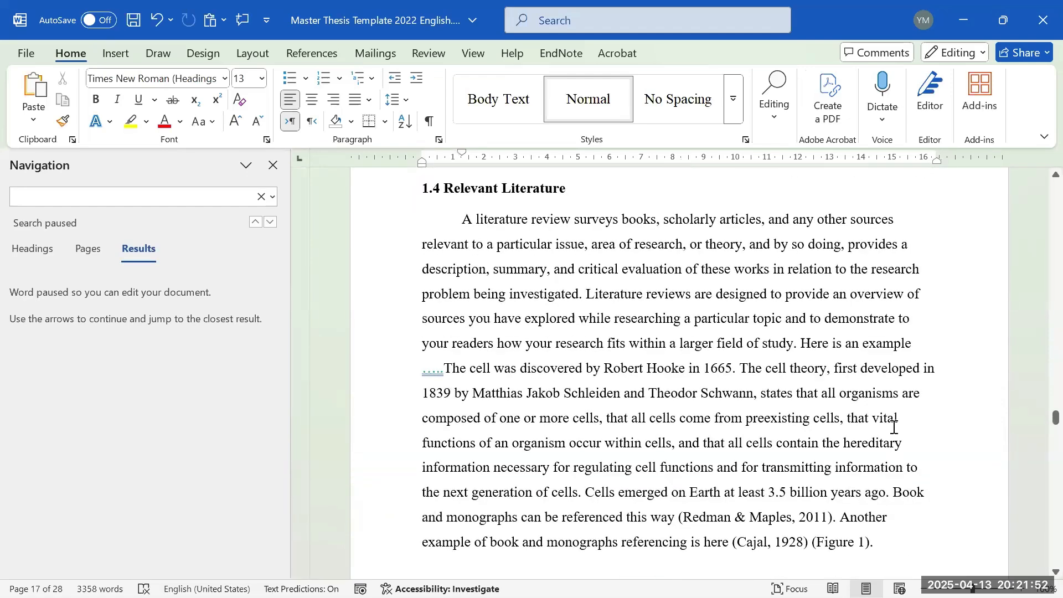
scroll(885, 409, up, 5)
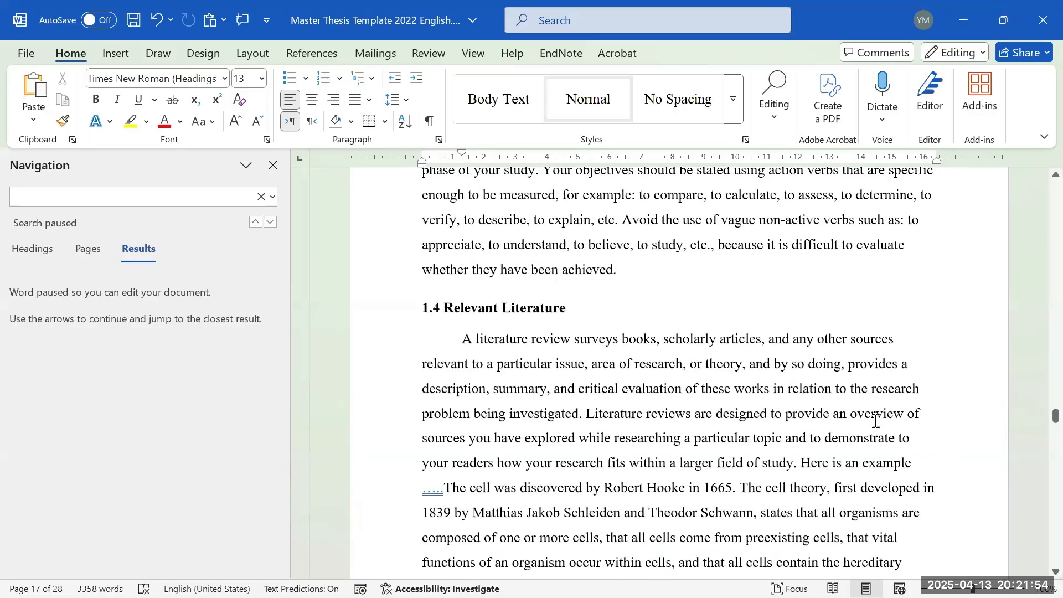
scroll(831, 407, up, 2)
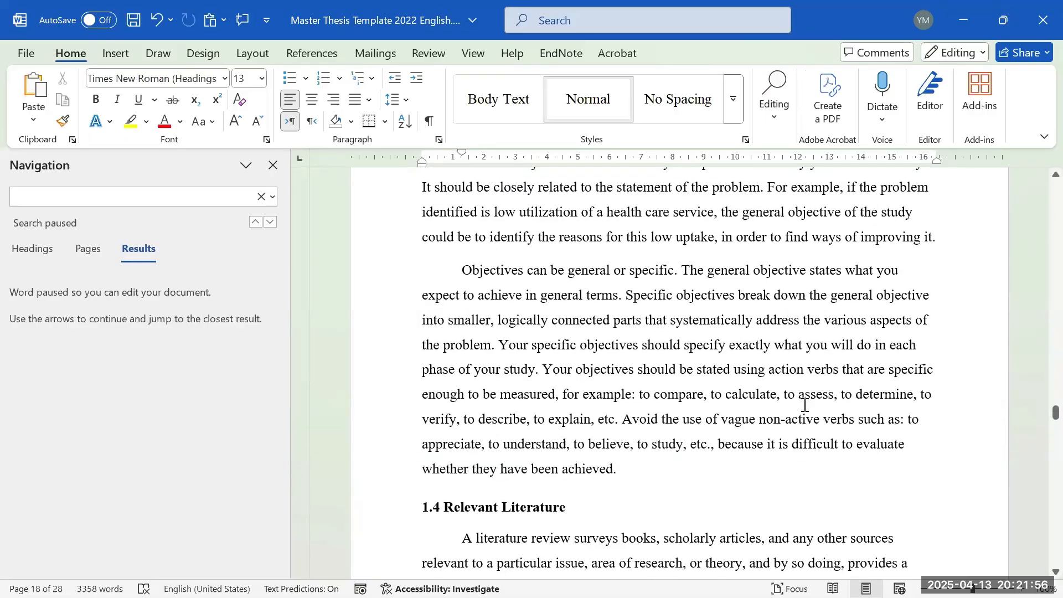
scroll(816, 408, up, 4)
scroll(790, 407, down, 3)
scroll(786, 411, down, 2)
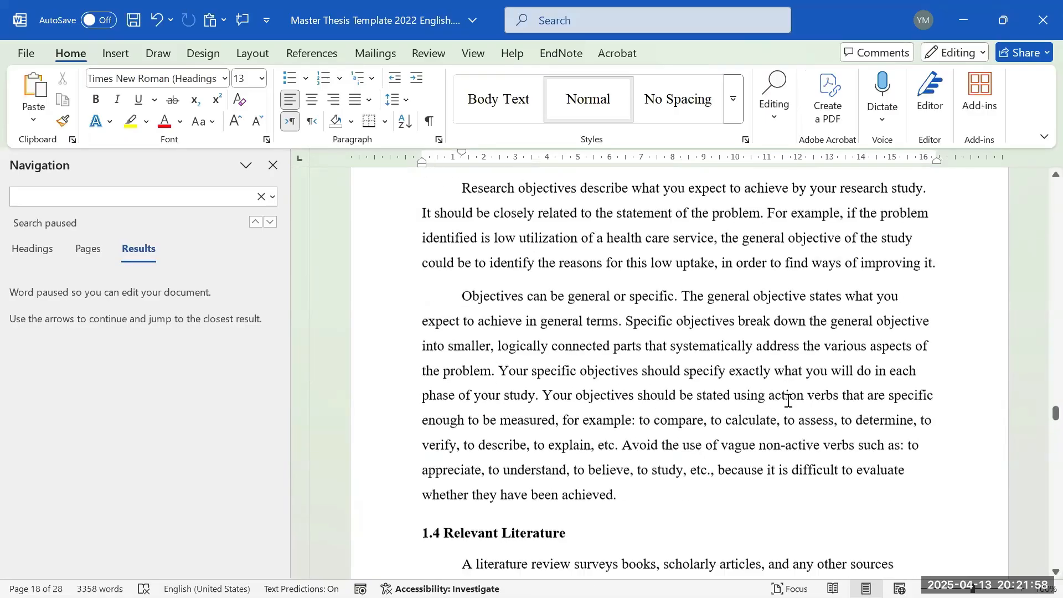
scroll(505, 279, up, 3)
- Select the whole 1.3 Research Objectives heading
click(496, 238)
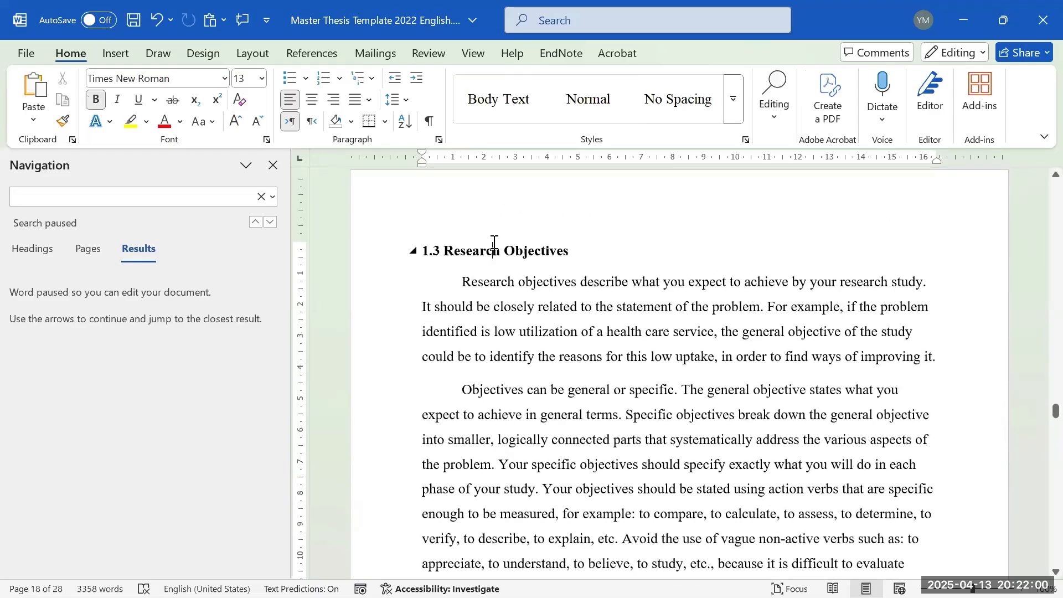
click(497, 247)
triple_click(496, 244)
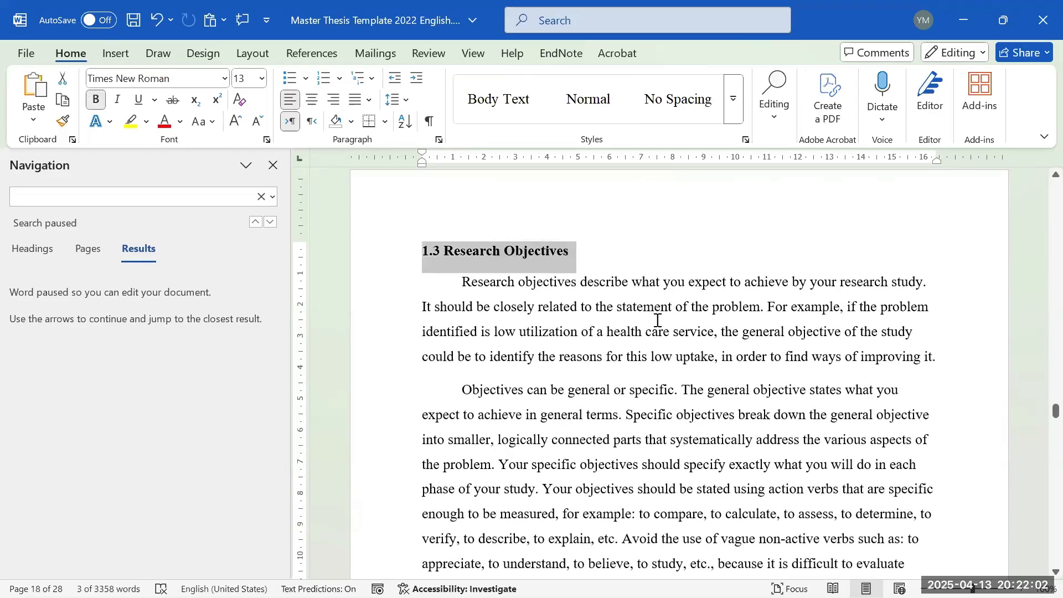
scroll(654, 335, up, 2)
scroll(654, 335, up, 4)
- Select the word 'Figure' in the citation and the 'Figure 1: Anatomy of a Cell' caption
scroll(595, 382, down, 10)
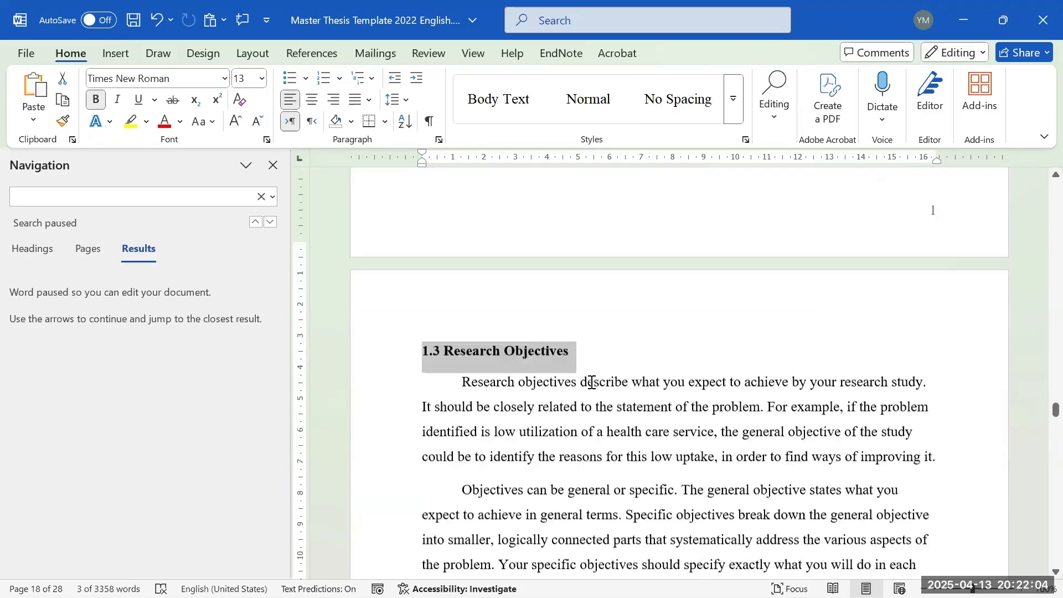
click(630, 292)
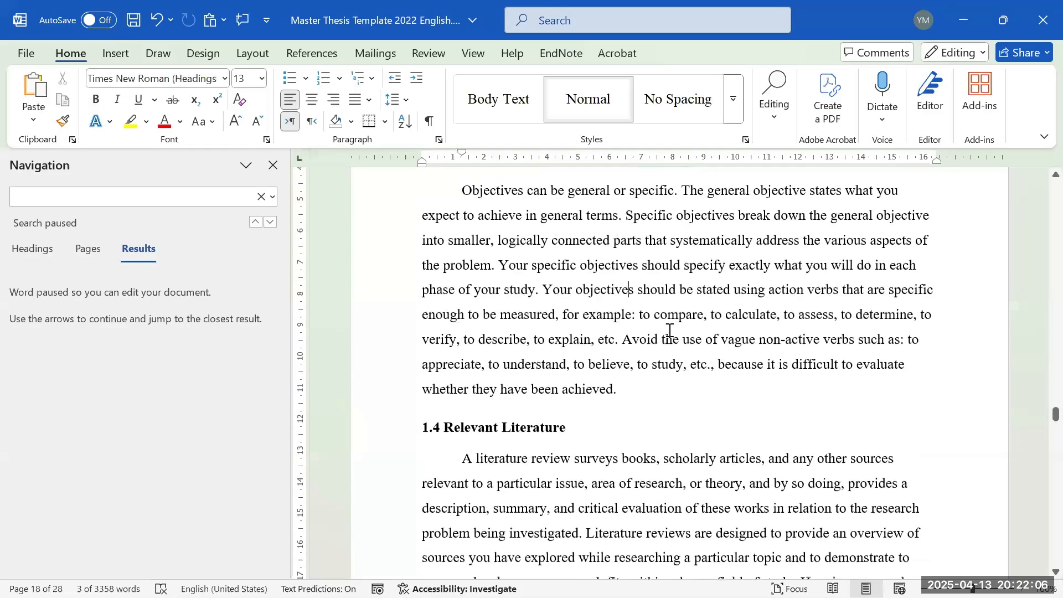
scroll(670, 332, down, 2)
scroll(692, 284, up, 1)
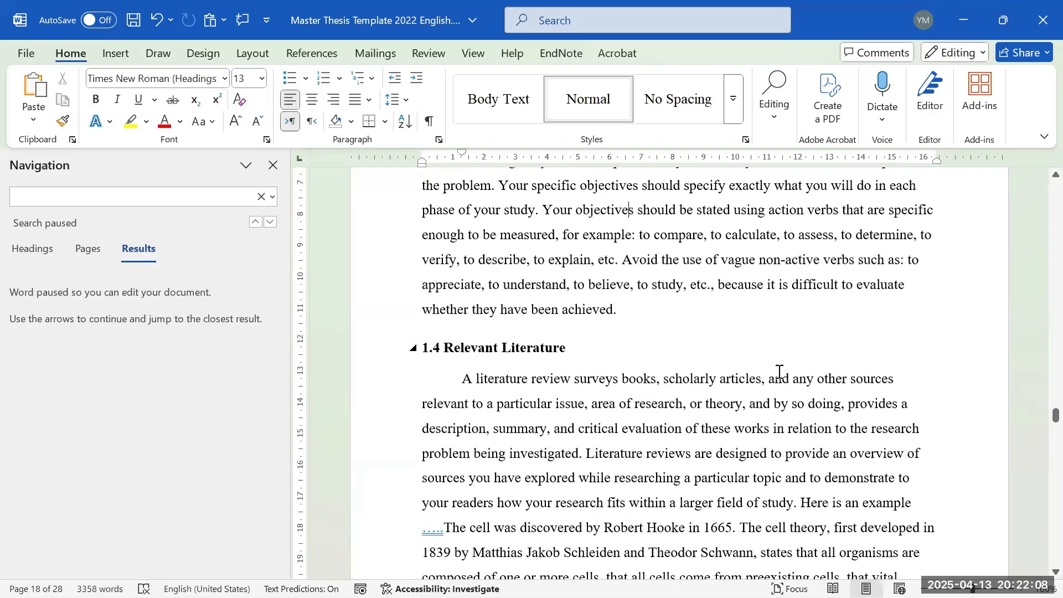
scroll(779, 372, down, 5)
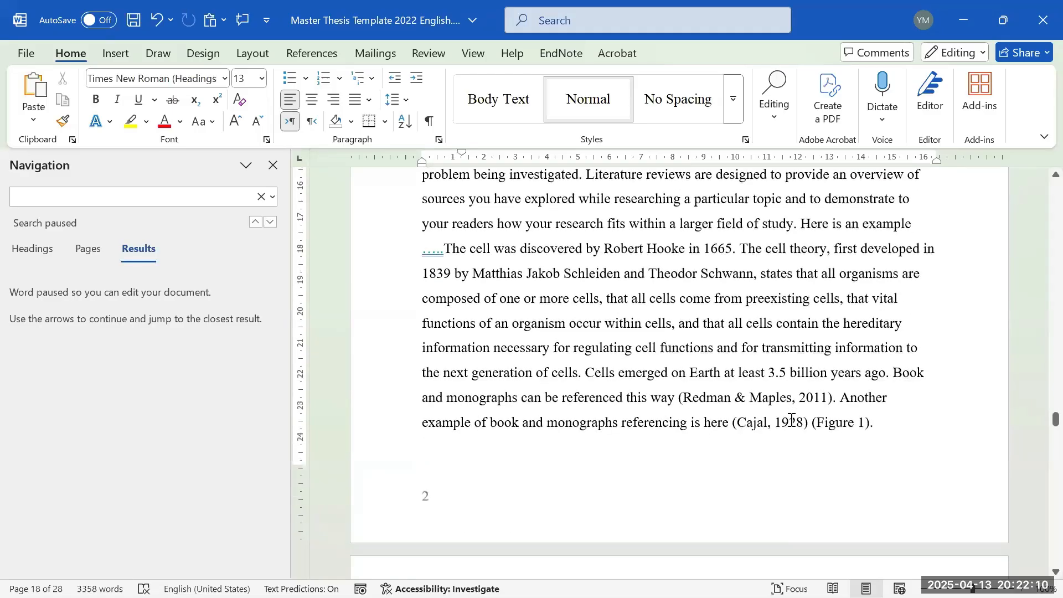
double_click(838, 422)
scroll(842, 334, down, 3)
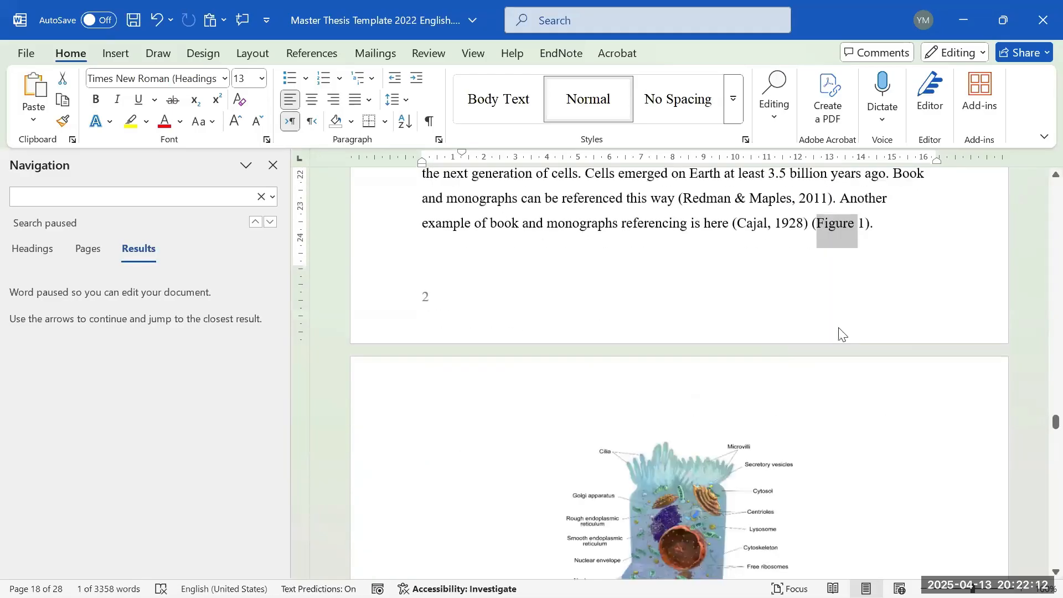
scroll(706, 235, up, 1)
scroll(712, 266, down, 1)
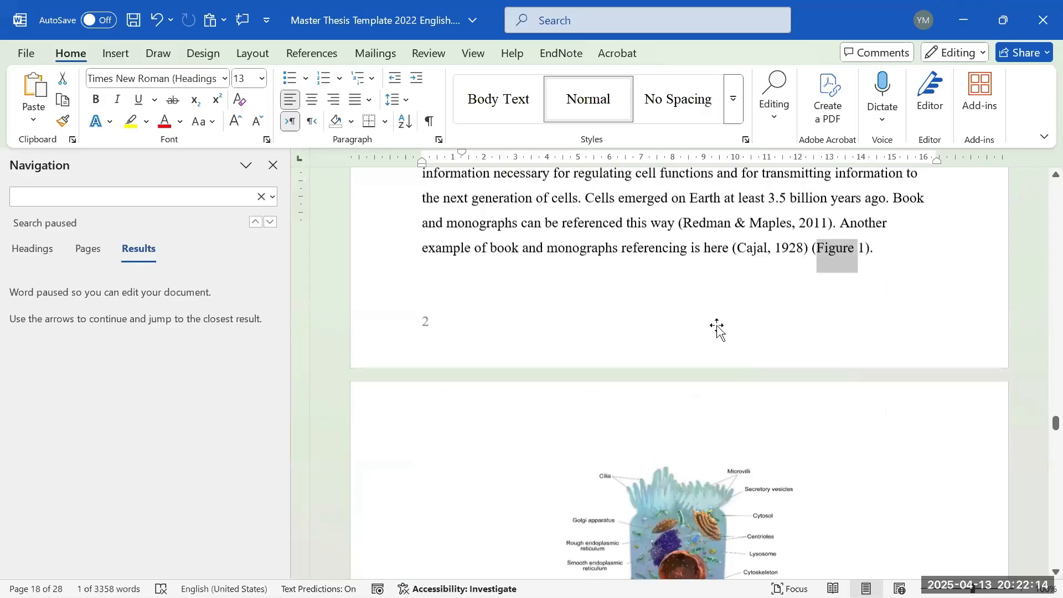
scroll(717, 327, down, 4)
scroll(606, 500, up, 1)
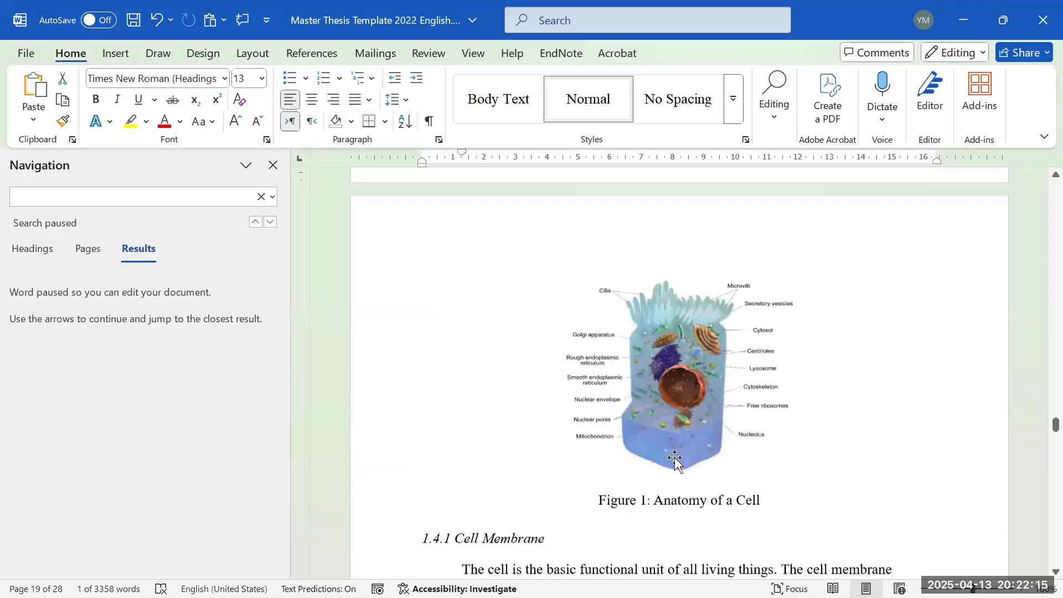
triple_click(603, 501)
scroll(865, 369, up, 5)
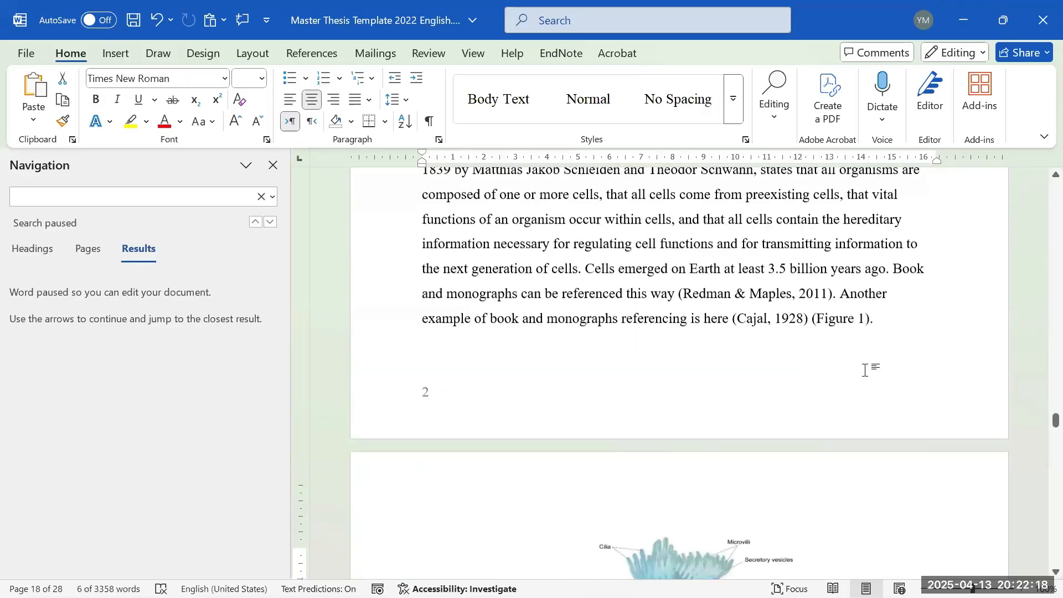
scroll(865, 370, up, 1)
- Delete the '(Figure 1)' reference ending the 1.4 Relevant Literature paragraph
drag(878, 342, 799, 344)
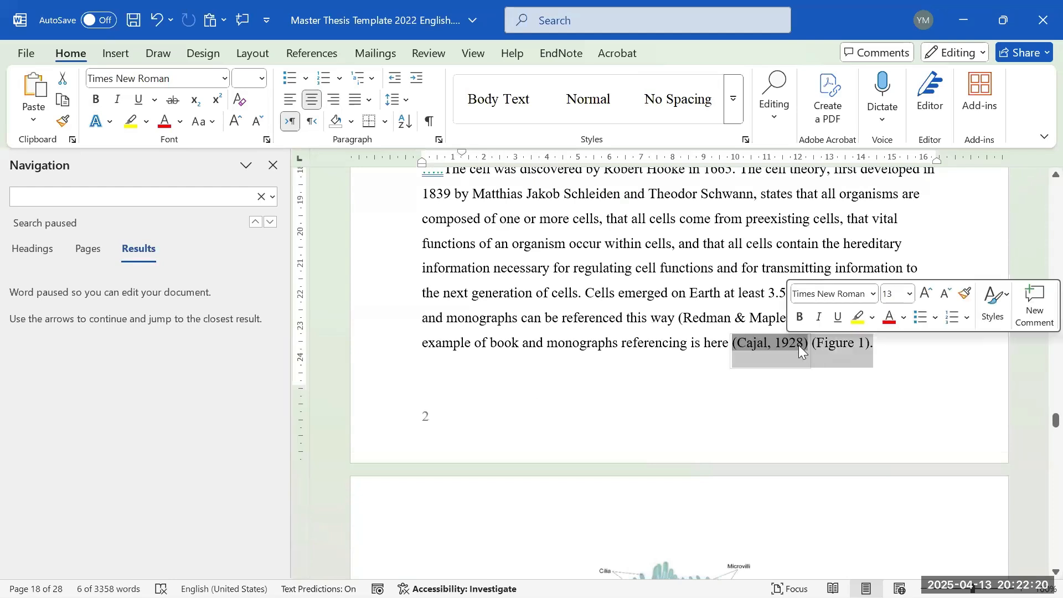
scroll(681, 399, up, 3)
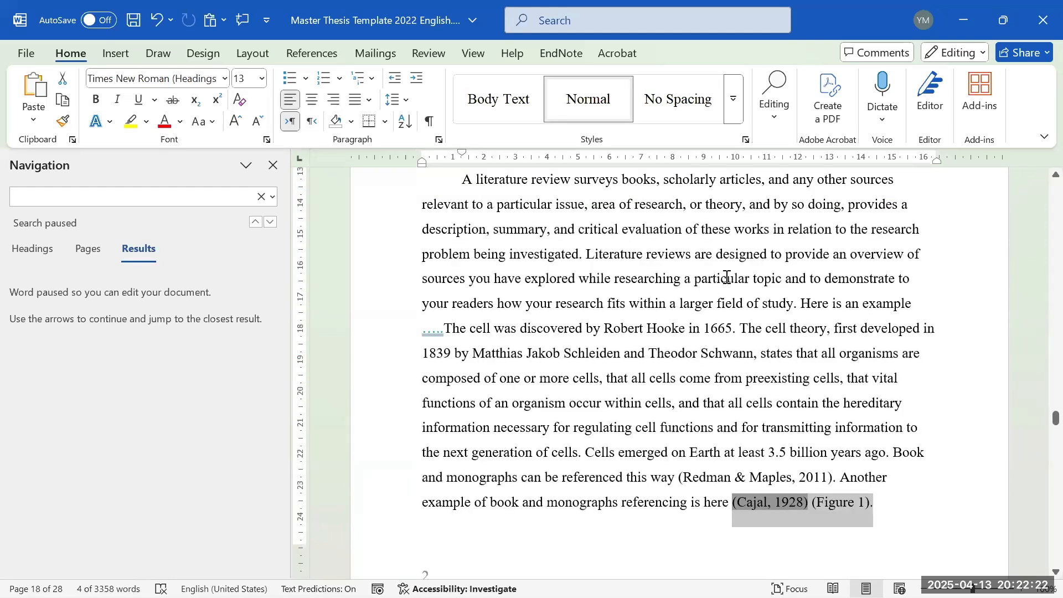
click(864, 472)
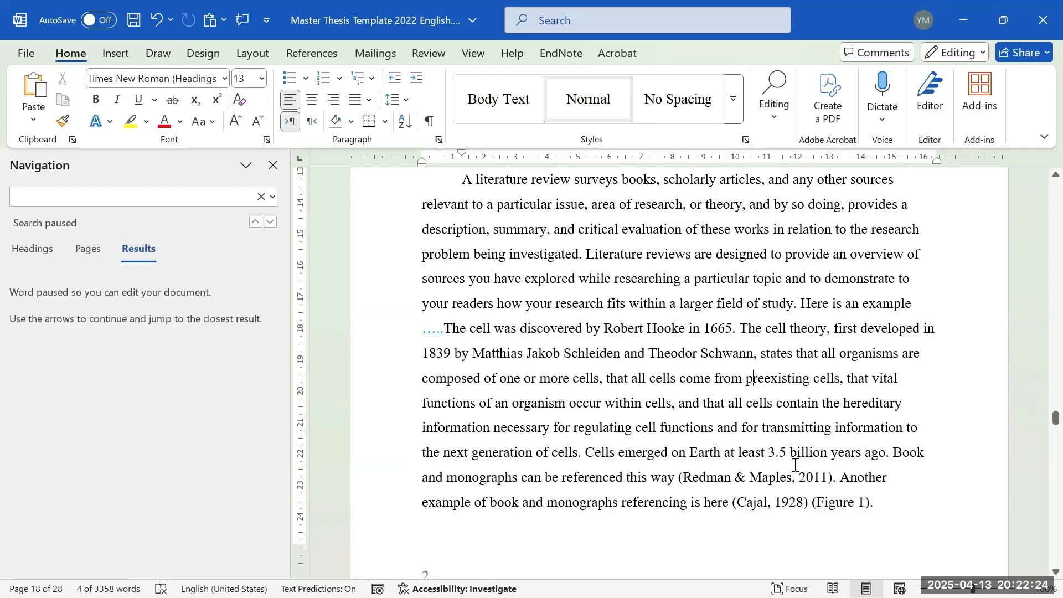
drag(881, 501, 813, 498)
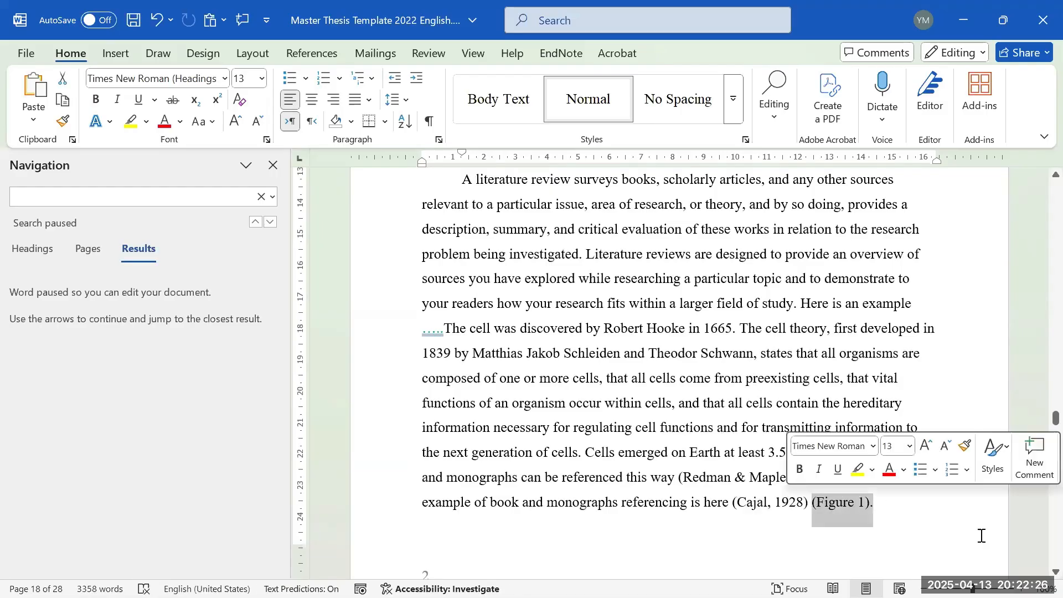
key(BackSpace)
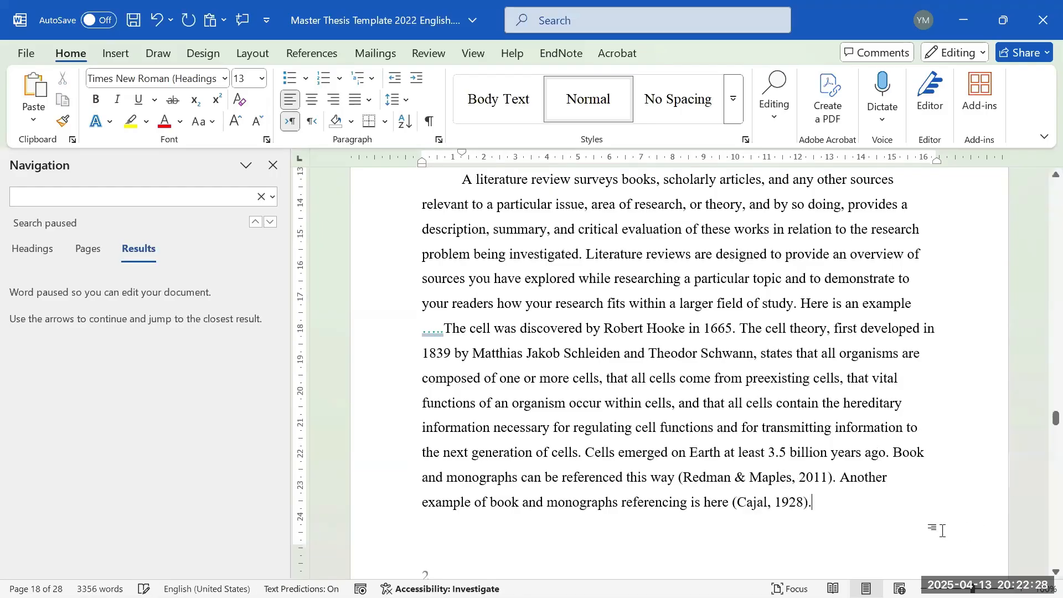
- Select the Figure 1 cell image, then undo to restore '(Figure 1).' after (Cajal, 1928)
scroll(894, 432, down, 8)
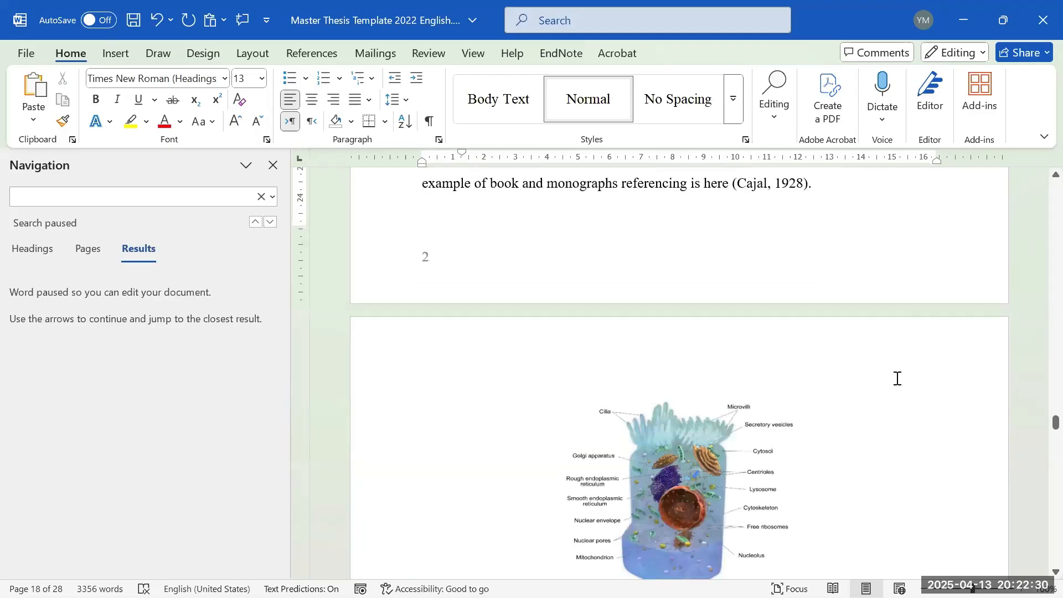
scroll(839, 426, up, 3)
scroll(807, 454, down, 2)
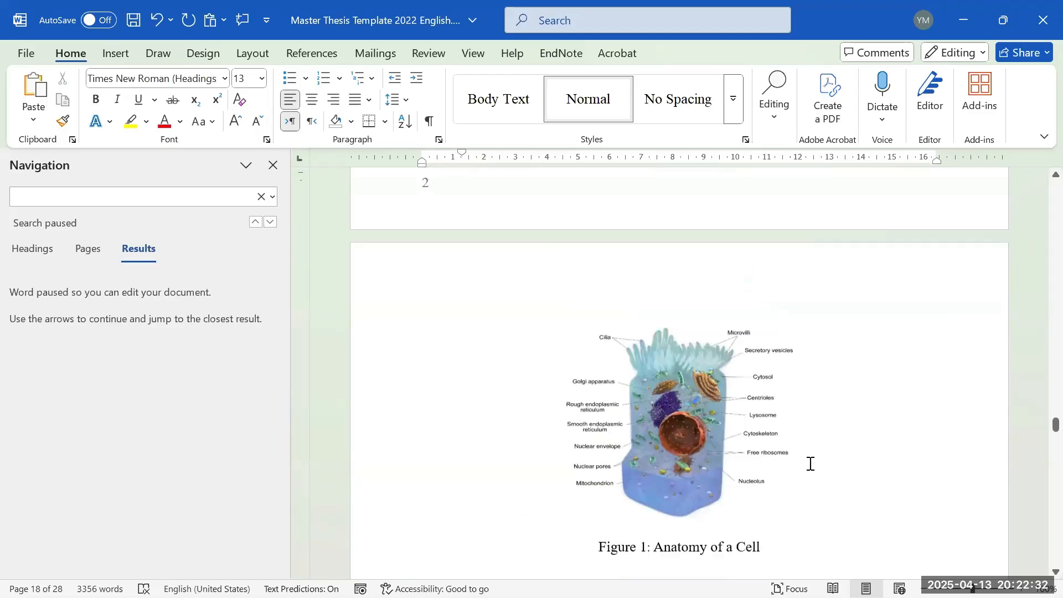
click(700, 487)
scroll(701, 488, up, 10)
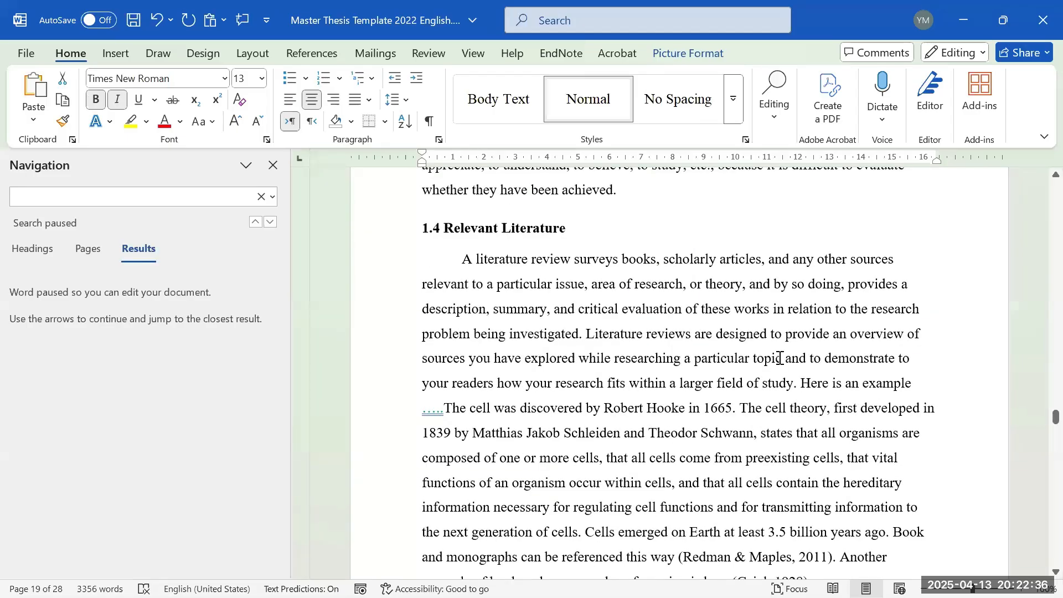
scroll(778, 357, down, 1)
scroll(775, 331, down, 2)
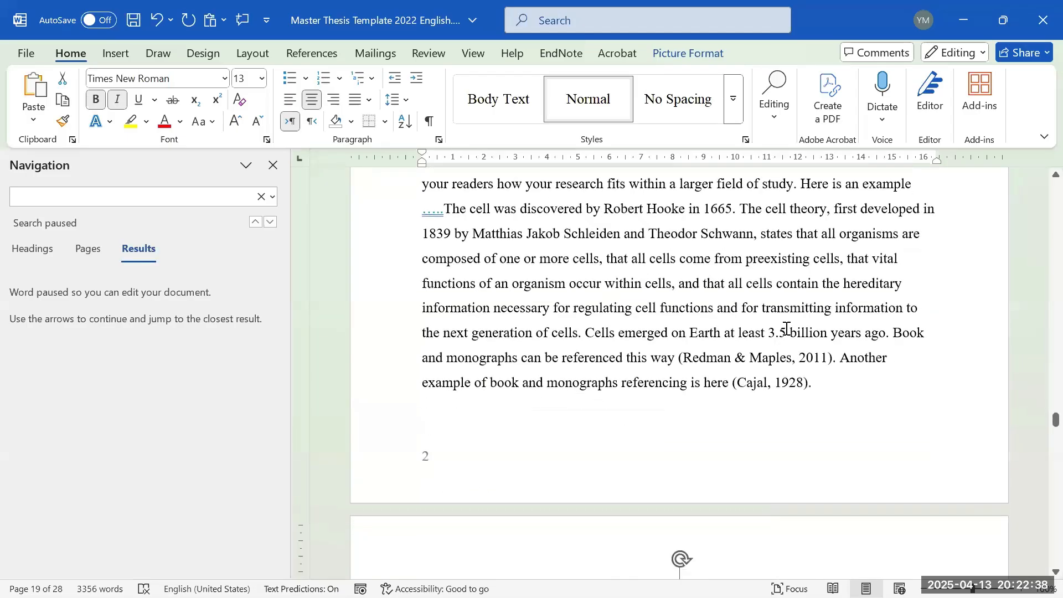
click(830, 382)
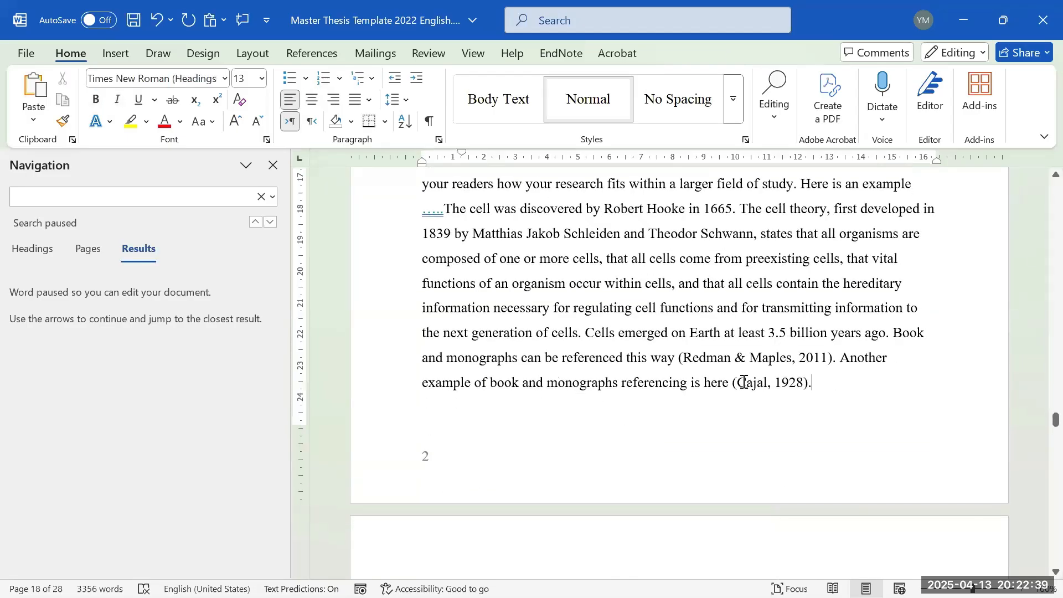
click(157, 20)
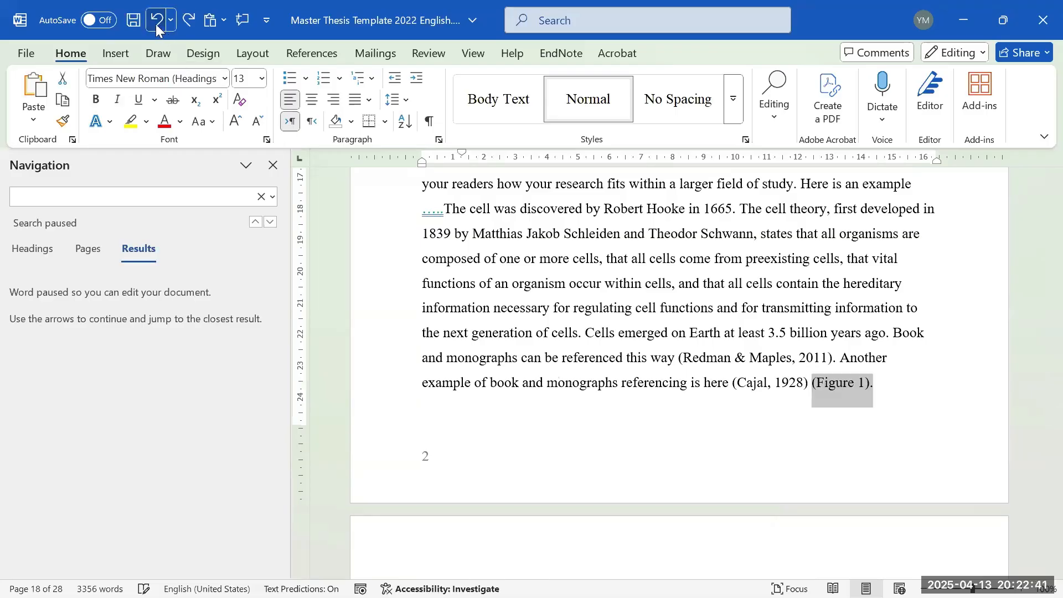
click(845, 333)
scroll(845, 335, down, 3)
- Type 'Redmna and' before the sentence starting 'Cells emerged on Earth'
scroll(836, 313, up, 5)
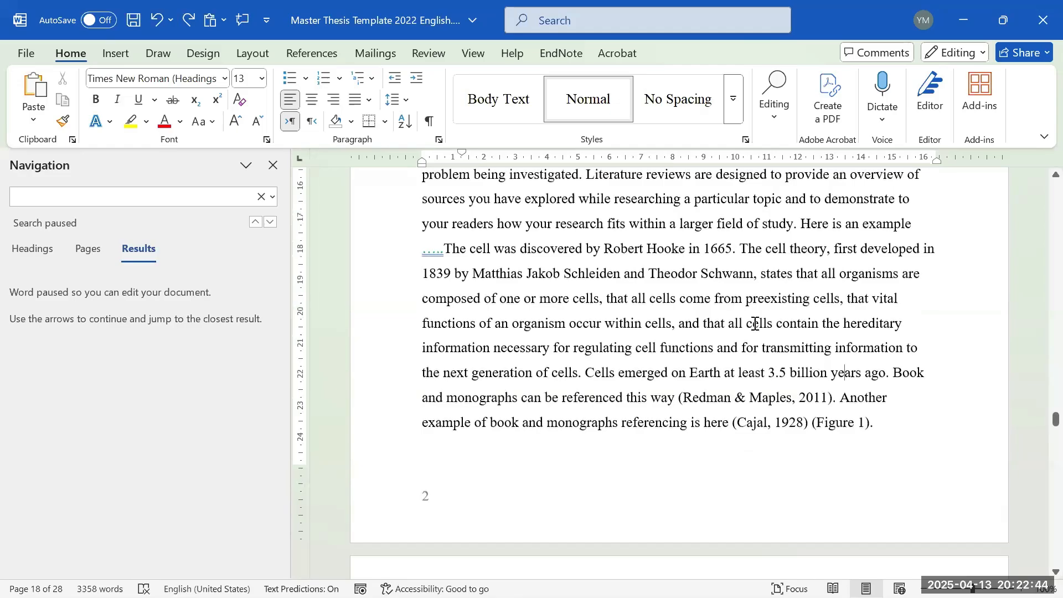
click(744, 397)
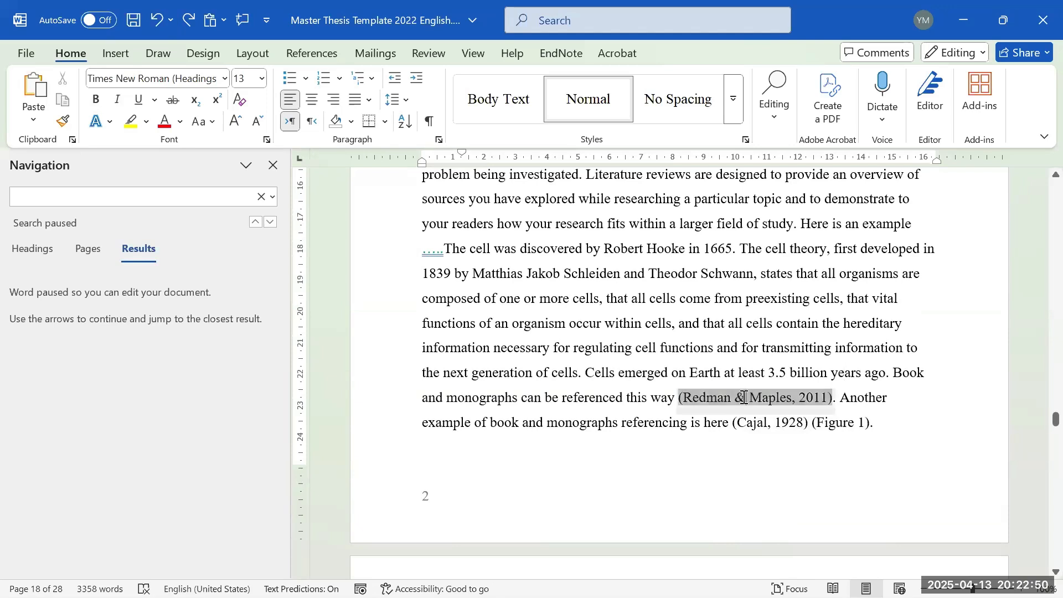
double_click(740, 398)
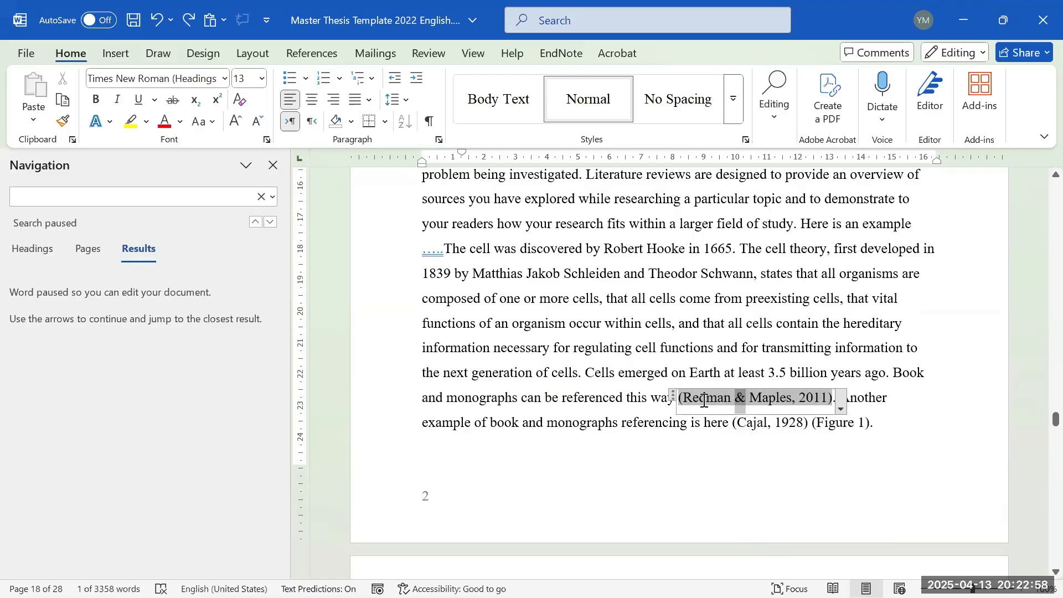
click(671, 355)
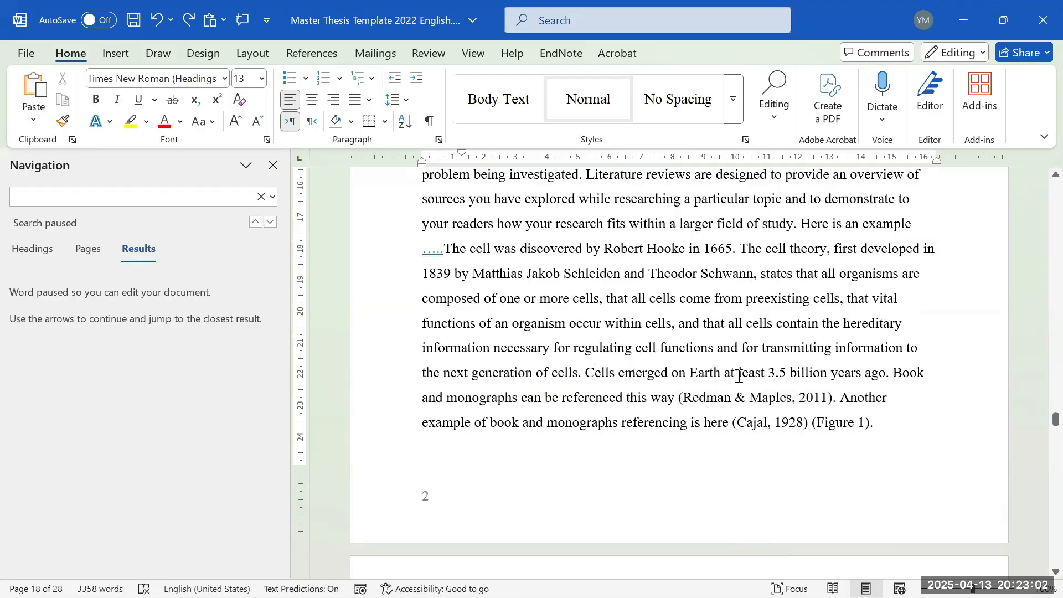
text(Re)
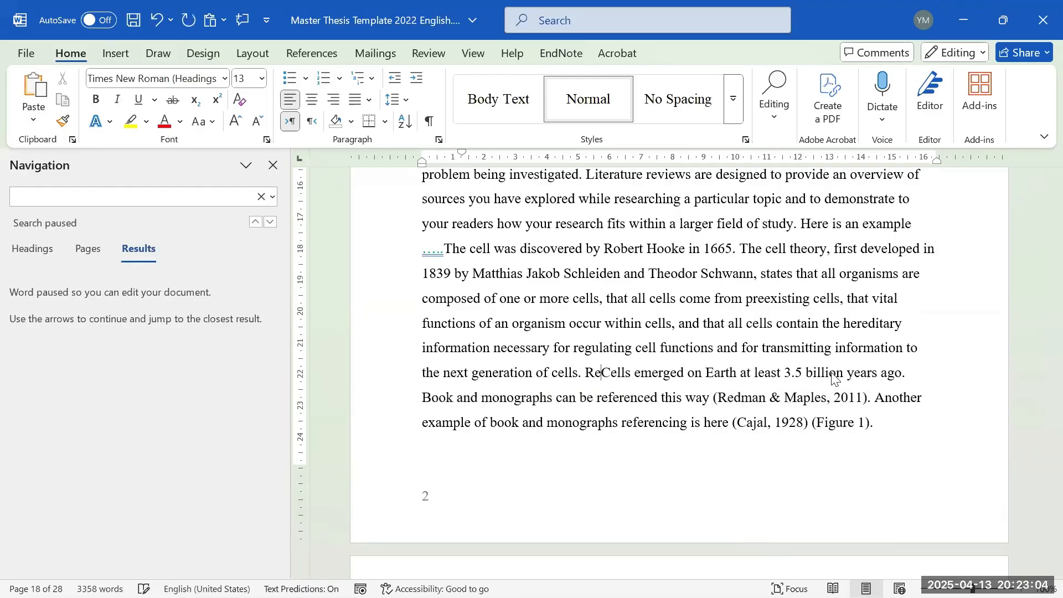
text(dmna )
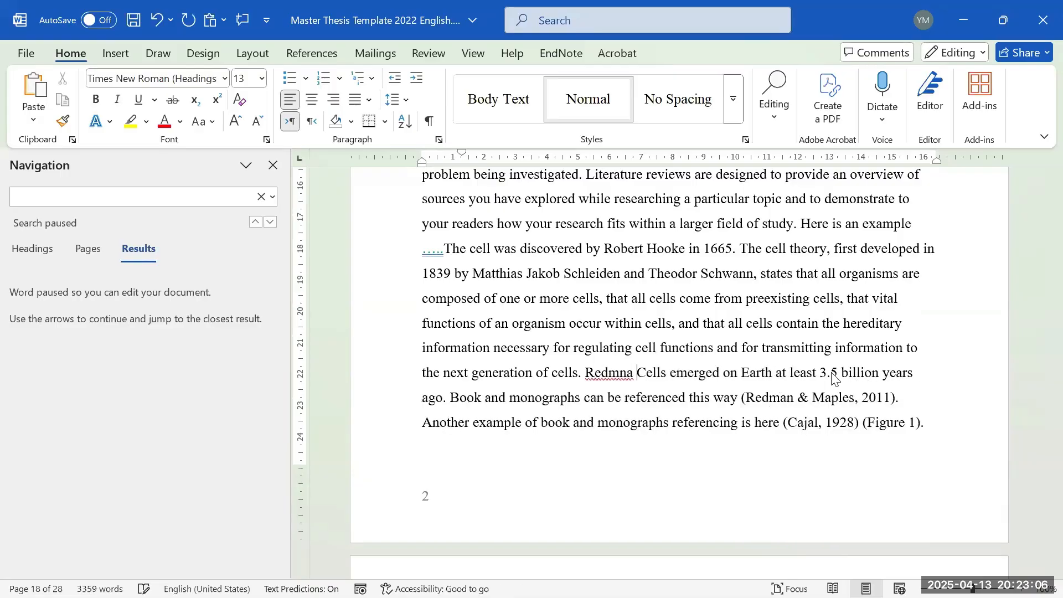
text(and)
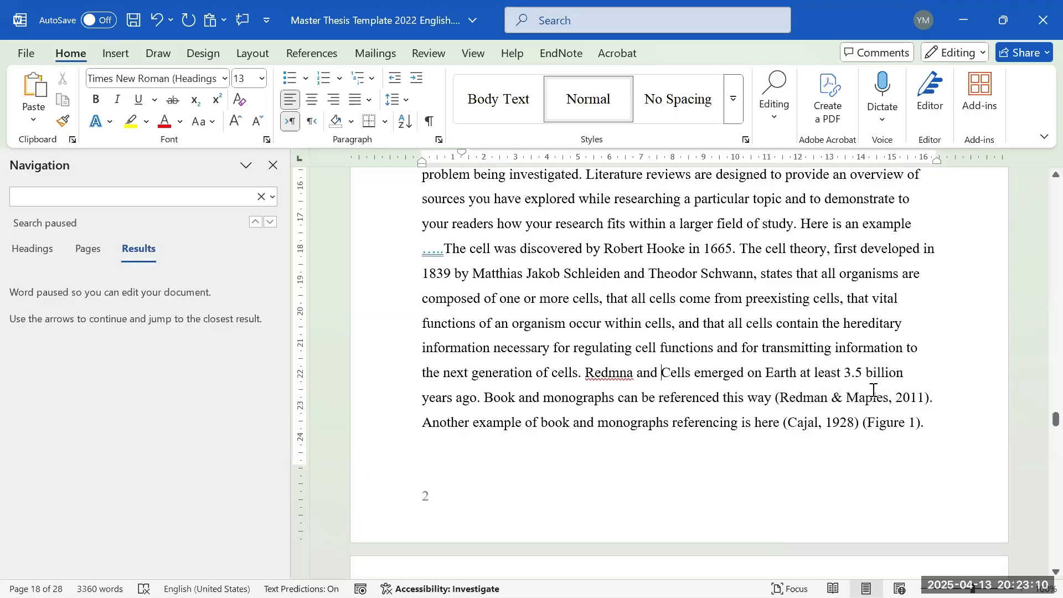
- Copy 'Maples' from the citation, paste it after 'Redmna and', and retype 'and'
double_click(866, 409)
key(ctrl+c)
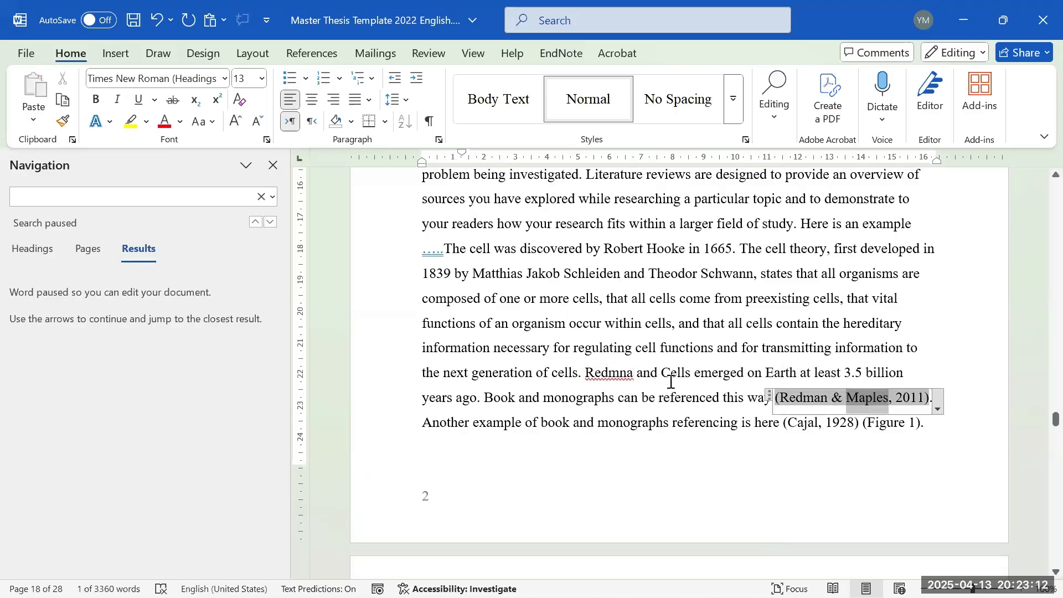
click(662, 372)
key(ctrl+v)
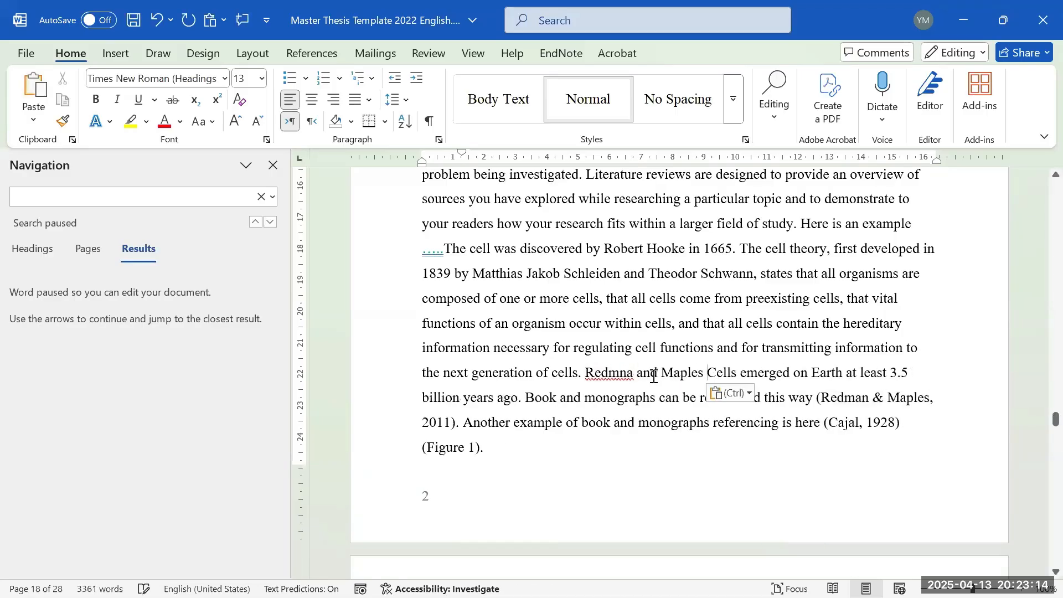
double_click(654, 374)
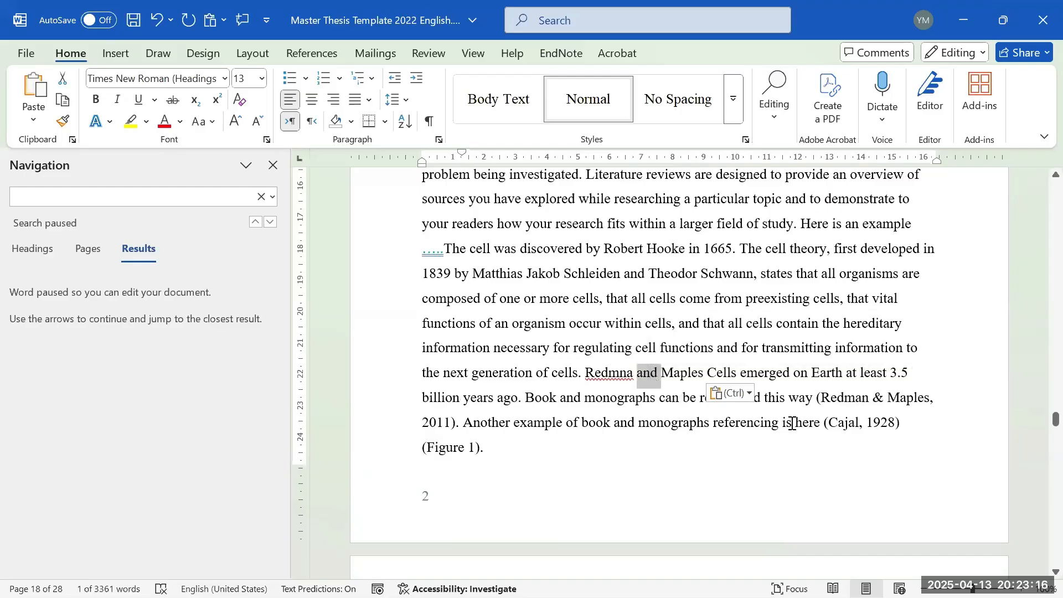
key(Delete)
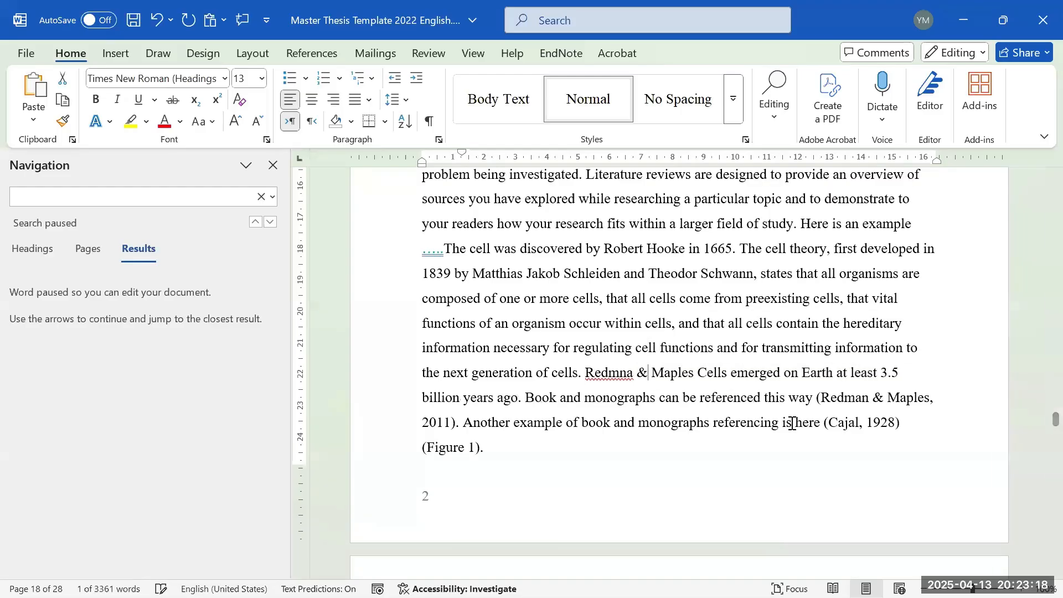
text(and)
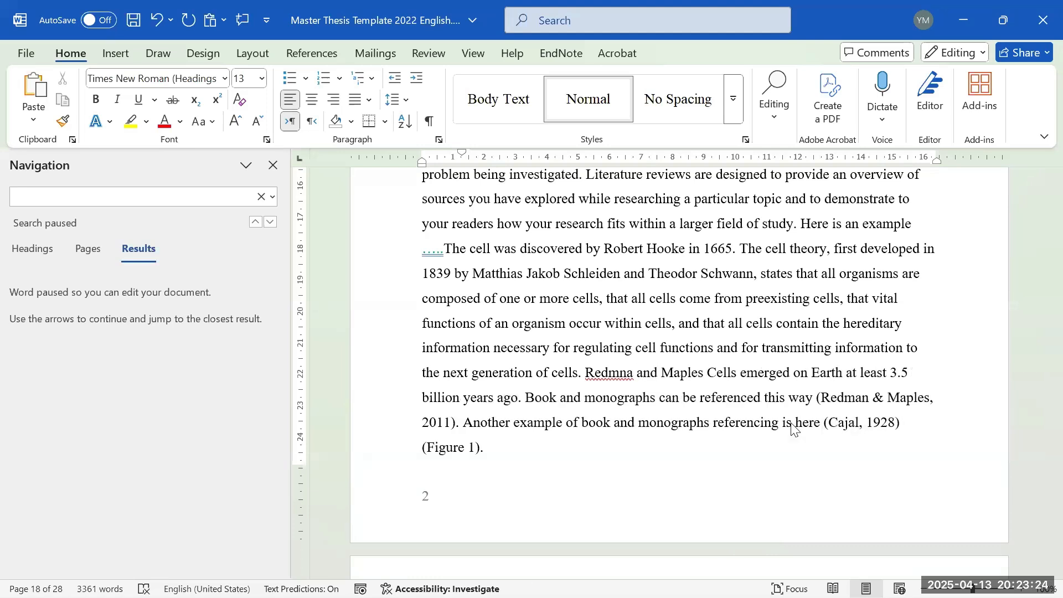
- Scroll past Table 1, Figure 2 and Chapter 2 down to Table 3 and Table 4
scroll(743, 427, down, 1)
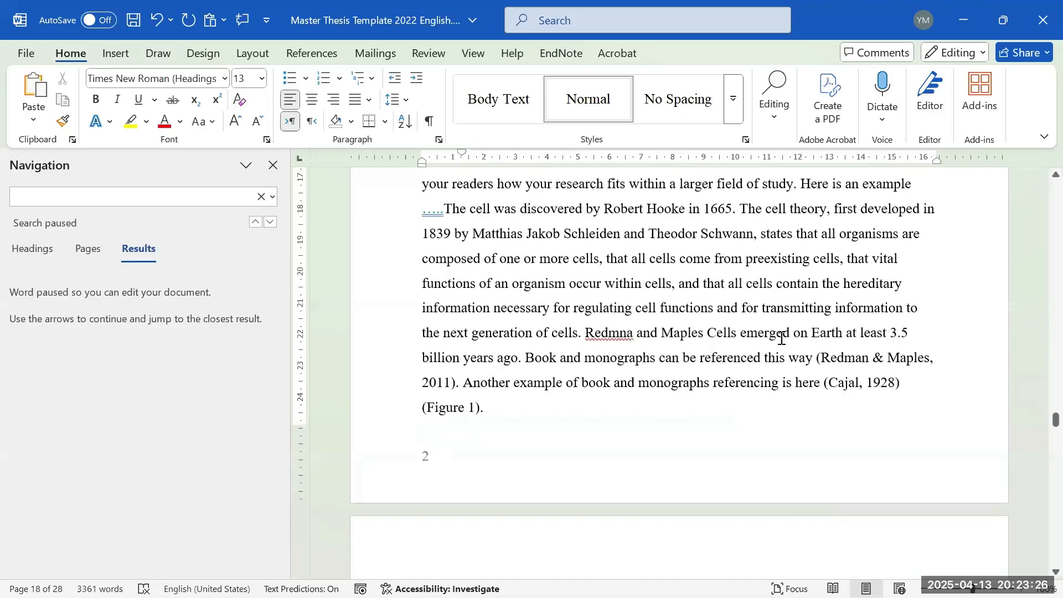
scroll(845, 385, down, 4)
scroll(841, 382, down, 4)
scroll(867, 346, down, 7)
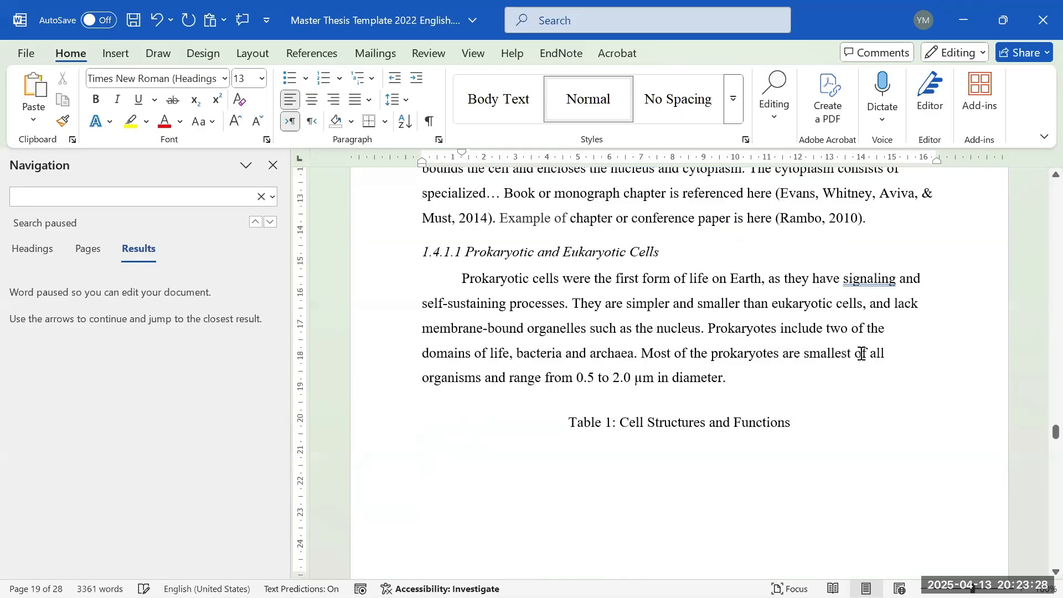
scroll(854, 344, down, 6)
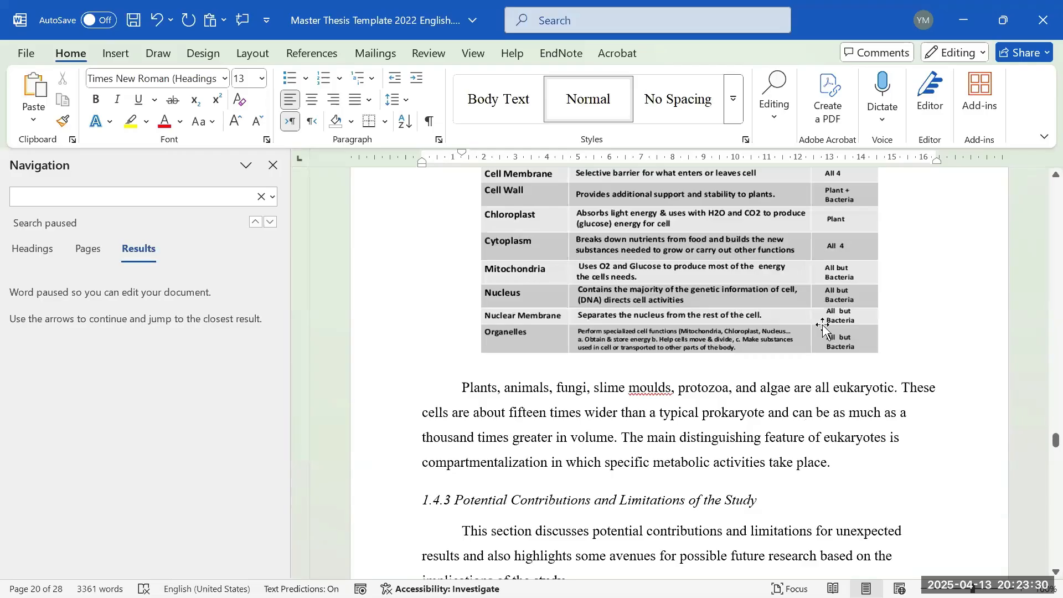
scroll(803, 335, up, 8)
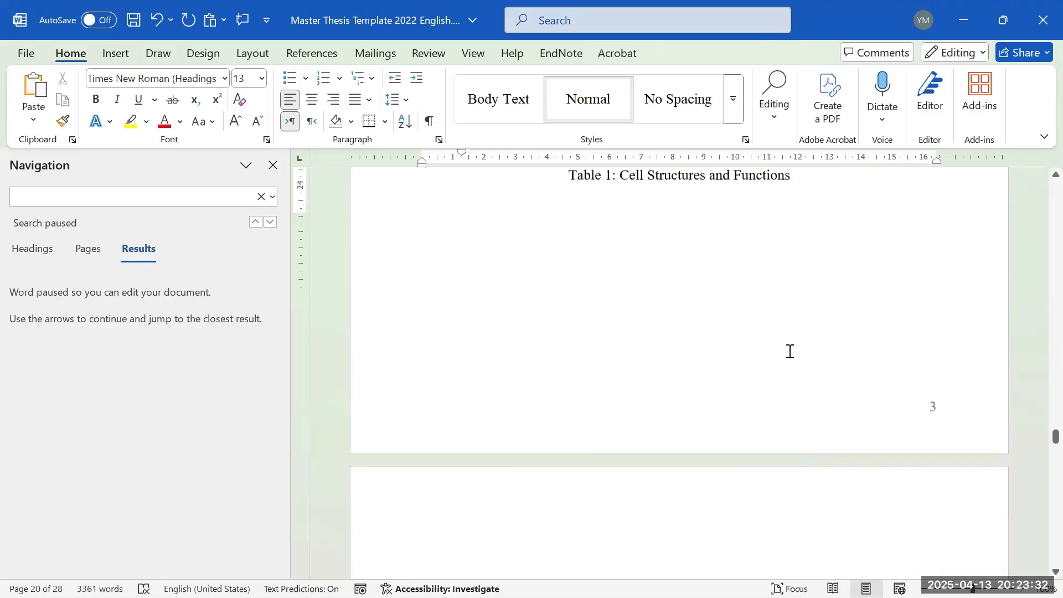
scroll(790, 351, down, 12)
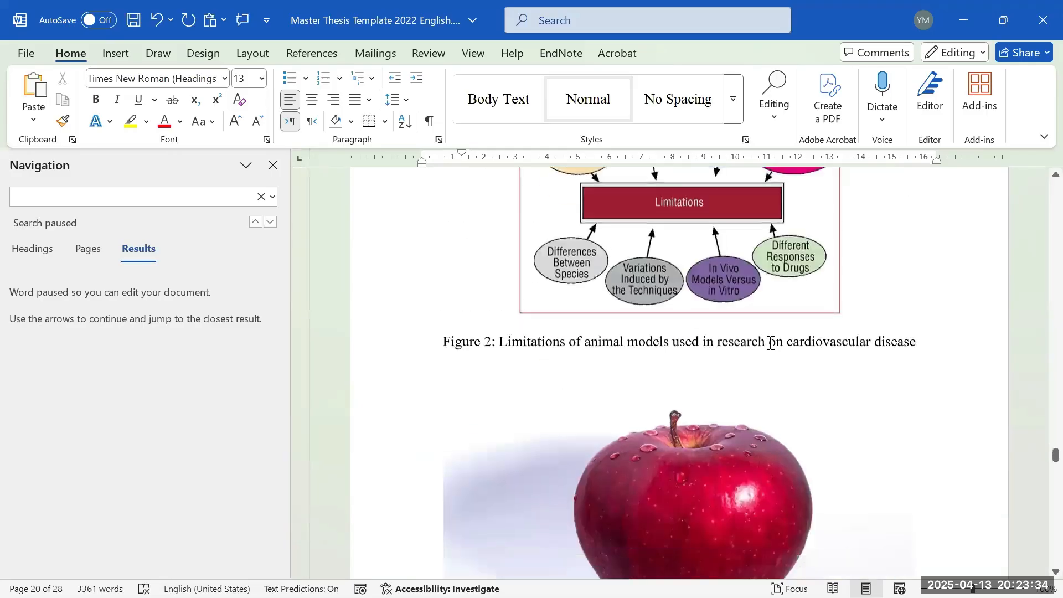
scroll(770, 343, down, 15)
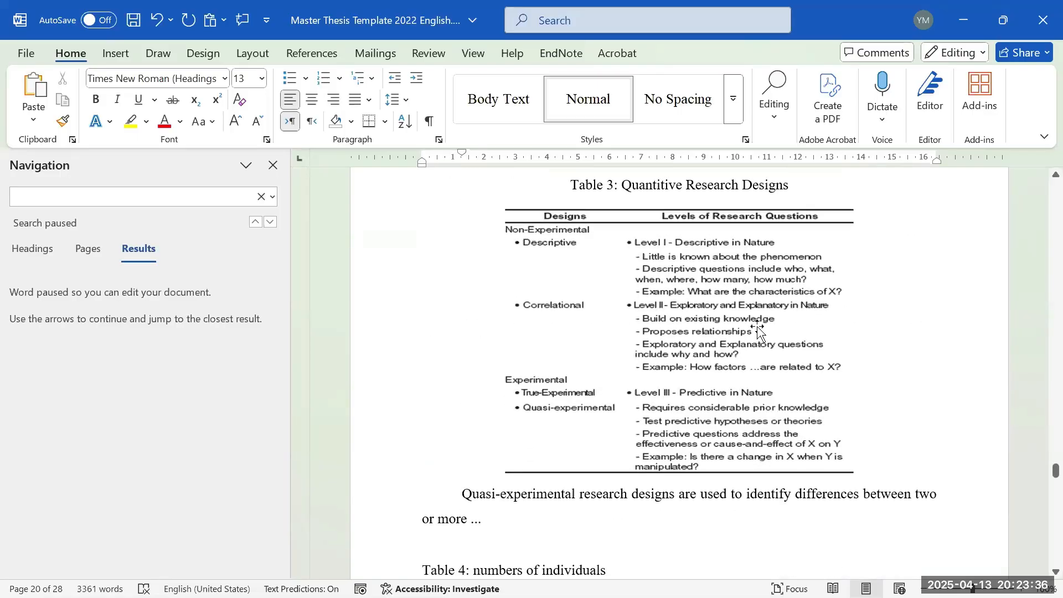
- Add a blank line above the Table 4 caption, pushing it to the next page
scroll(758, 330, down, 5)
scroll(664, 335, down, 1)
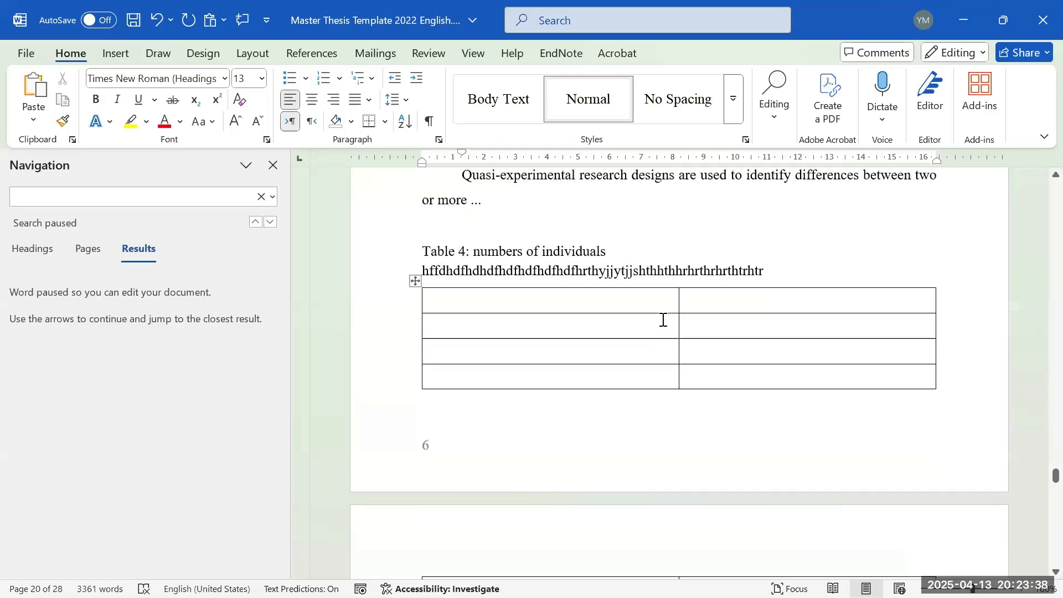
scroll(728, 340, down, 5)
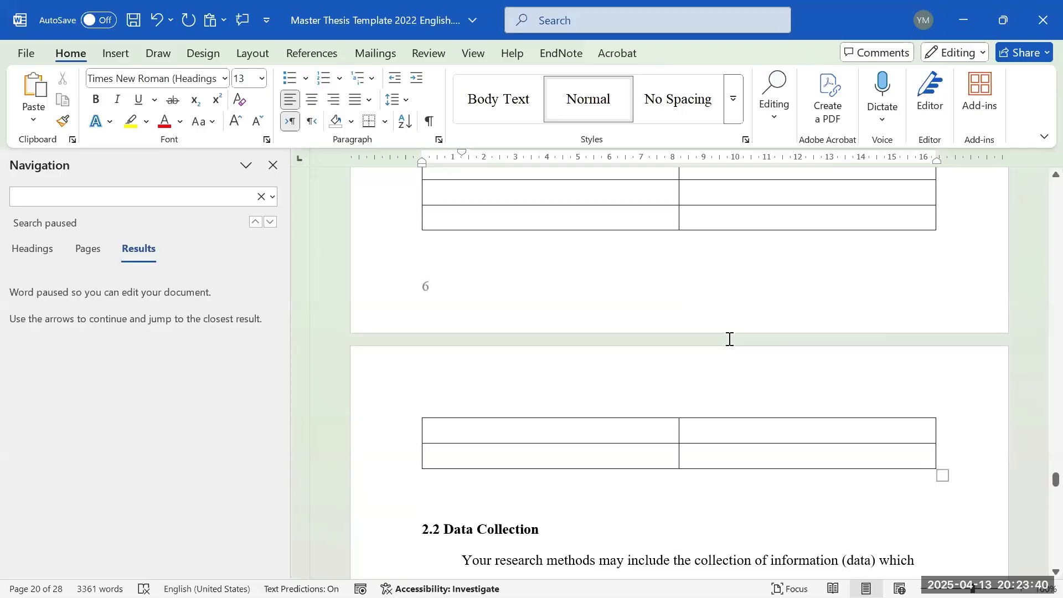
scroll(720, 332, up, 5)
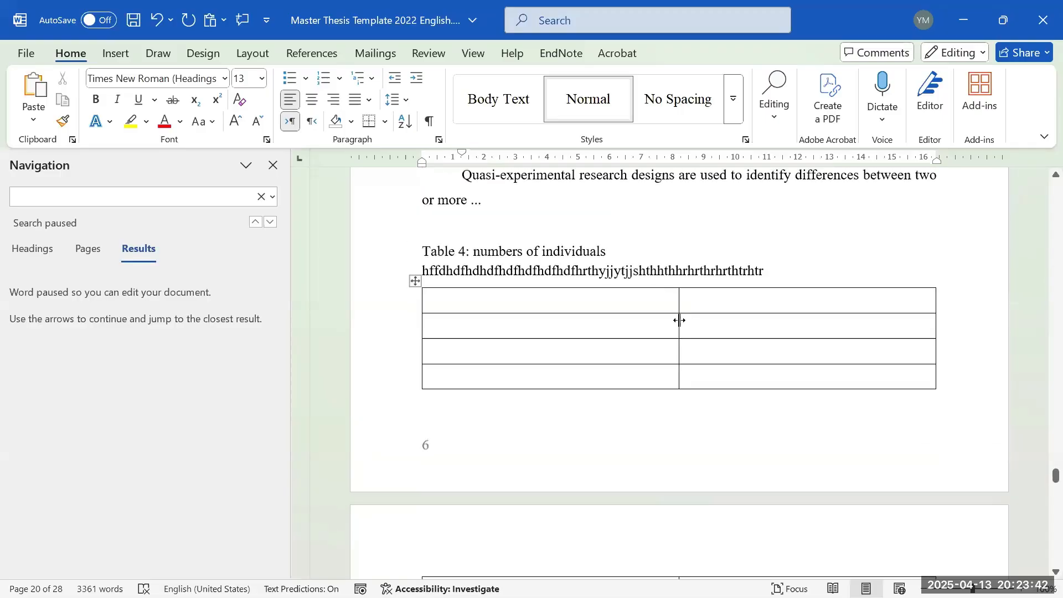
scroll(702, 363, down, 4)
scroll(698, 323, up, 4)
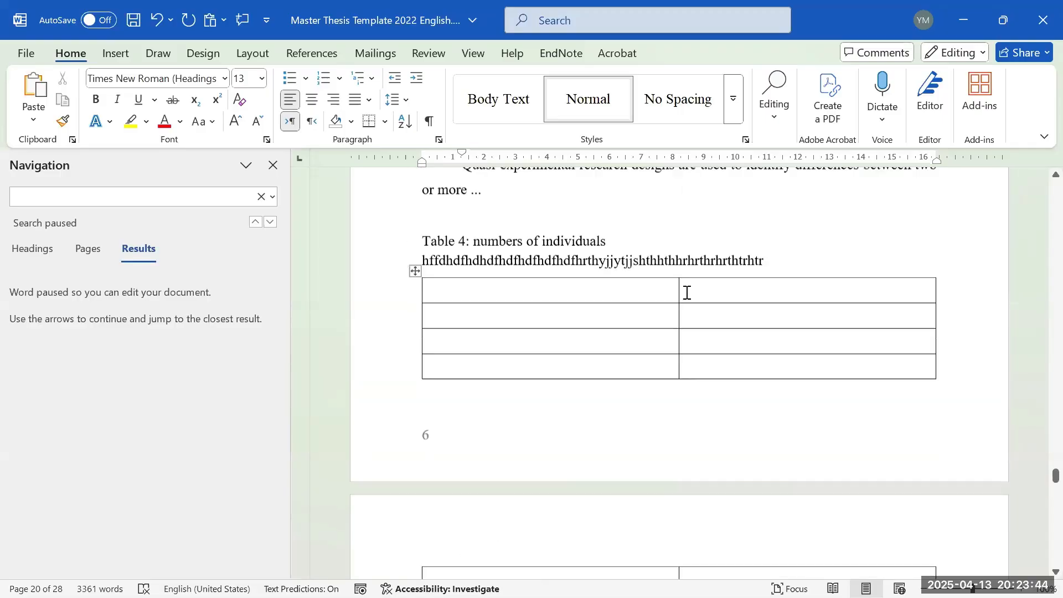
scroll(750, 376, down, 4)
scroll(742, 373, up, 4)
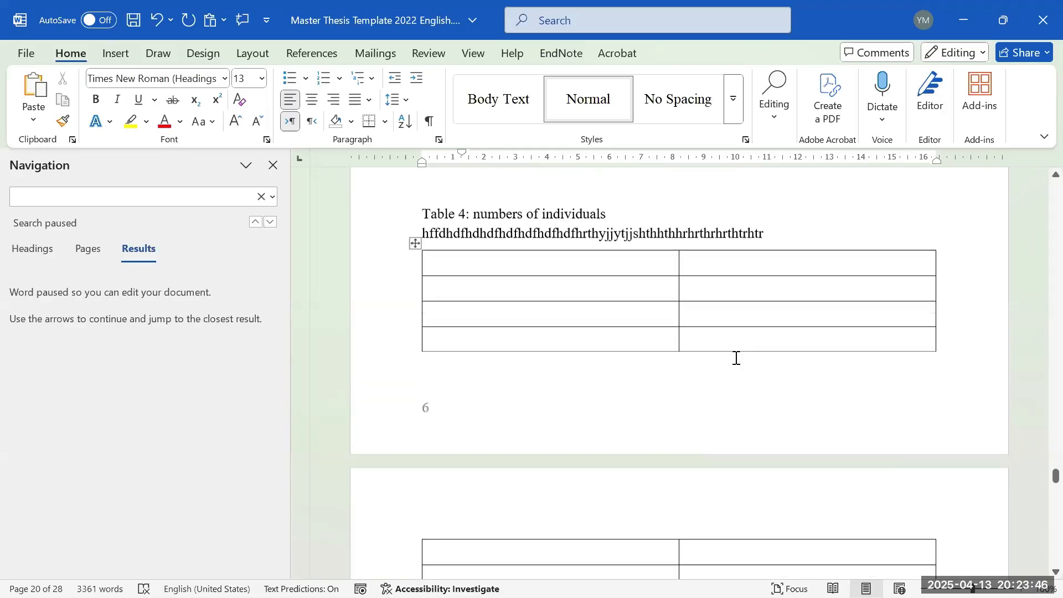
click(583, 244)
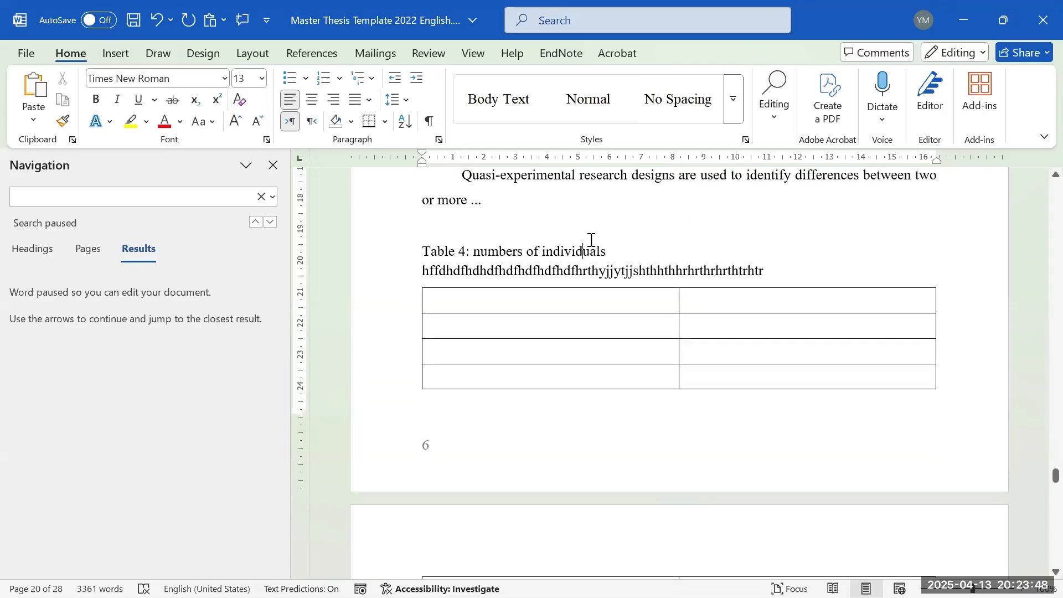
click(553, 223)
key(Return)
key(Return)
key(Return)
key(Return)
key(Return)
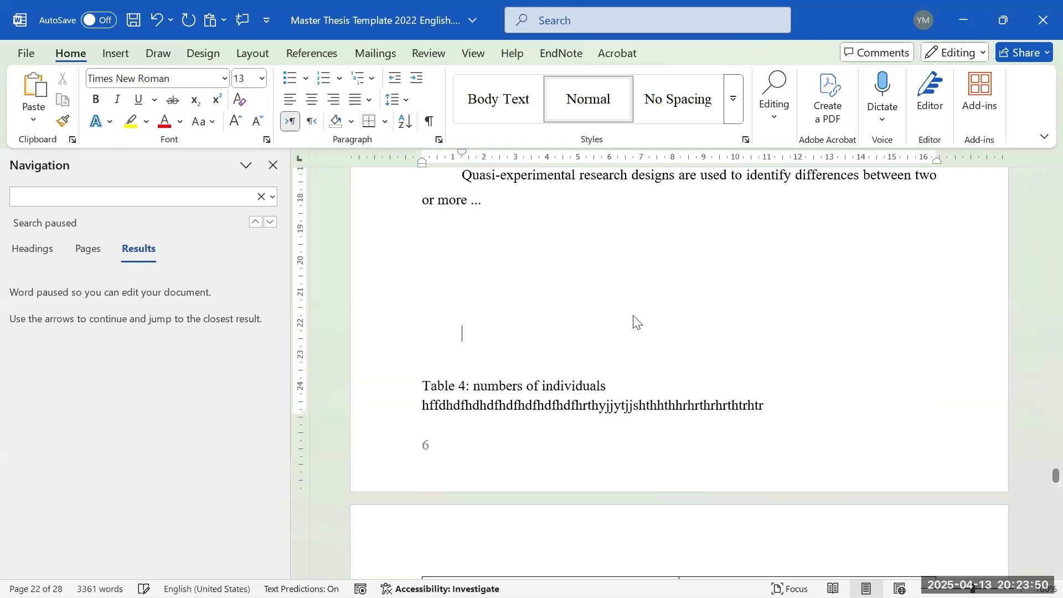
- Remove the blank line so the Table 4 caption and table move up onto page 22
scroll(638, 316, down, 5)
scroll(648, 335, up, 6)
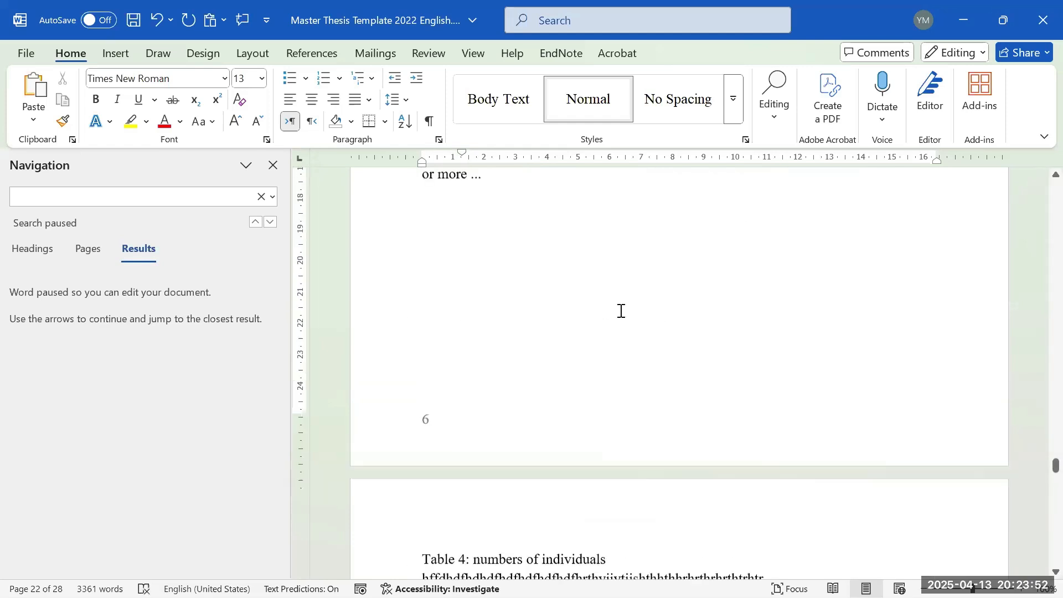
scroll(619, 373, down, 5)
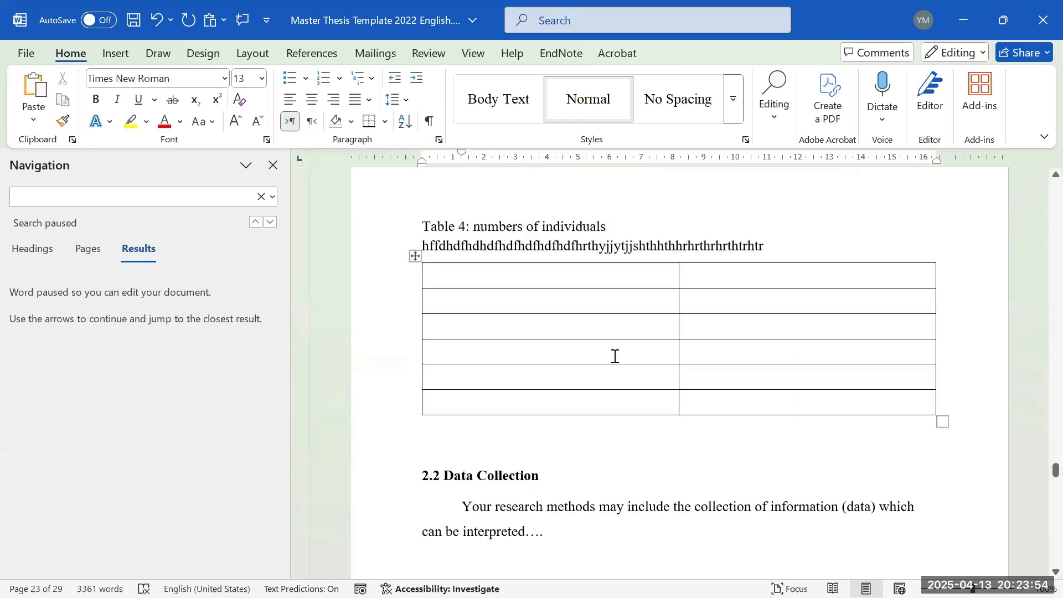
scroll(613, 352, up, 3)
key(BackSpace)
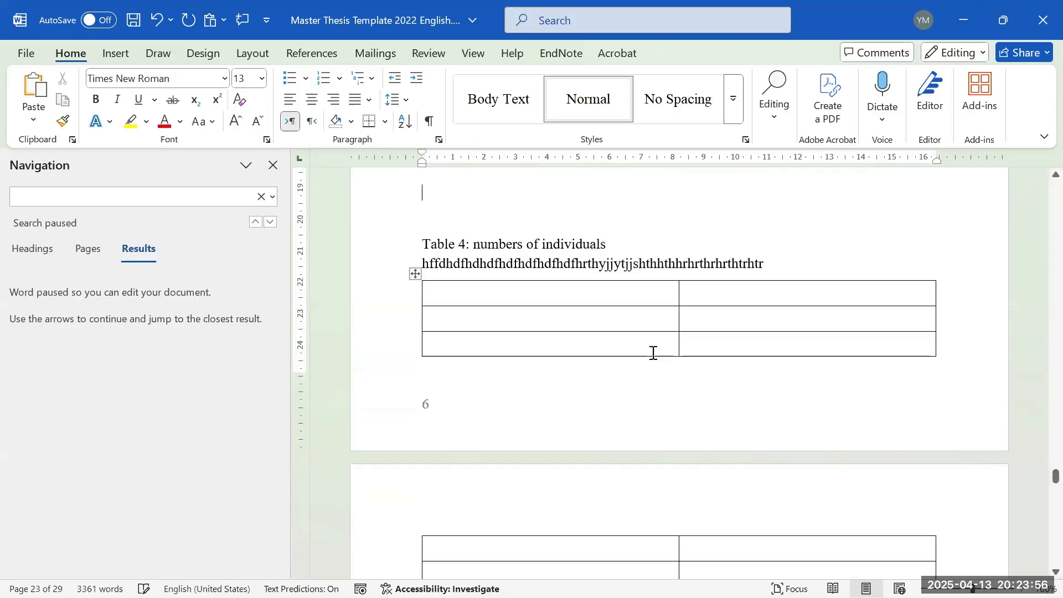
scroll(653, 354, up, 2)
scroll(720, 360, down, 3)
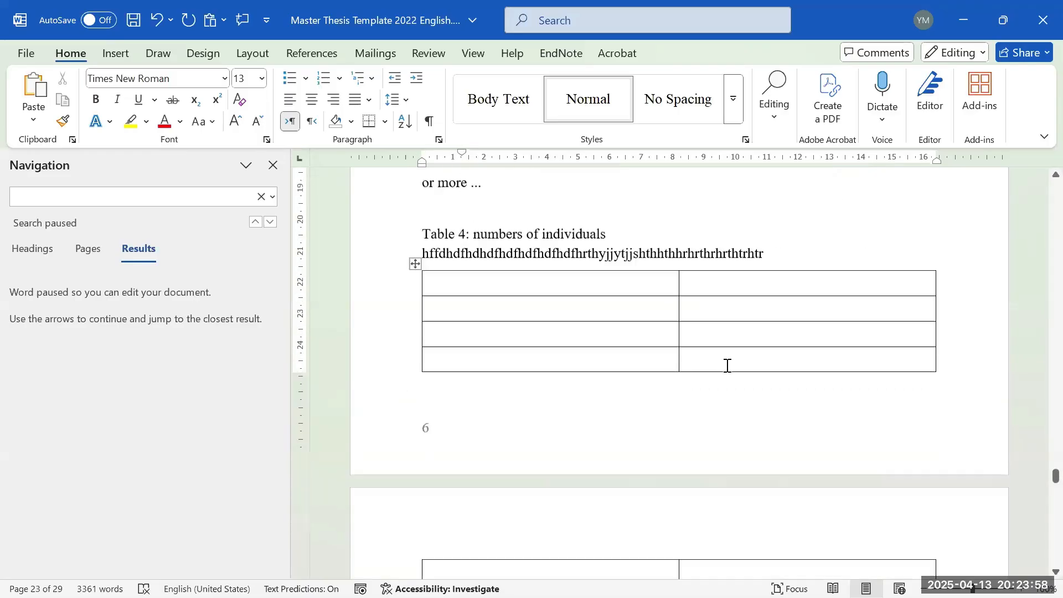
scroll(720, 327, down, 3)
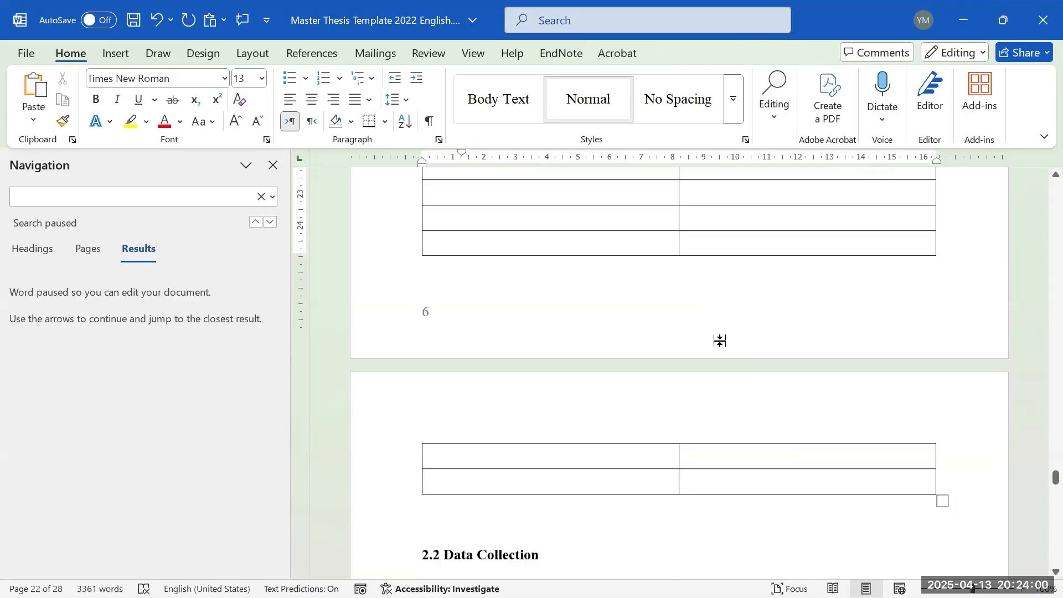
scroll(732, 376, up, 4)
scroll(741, 369, down, 3)
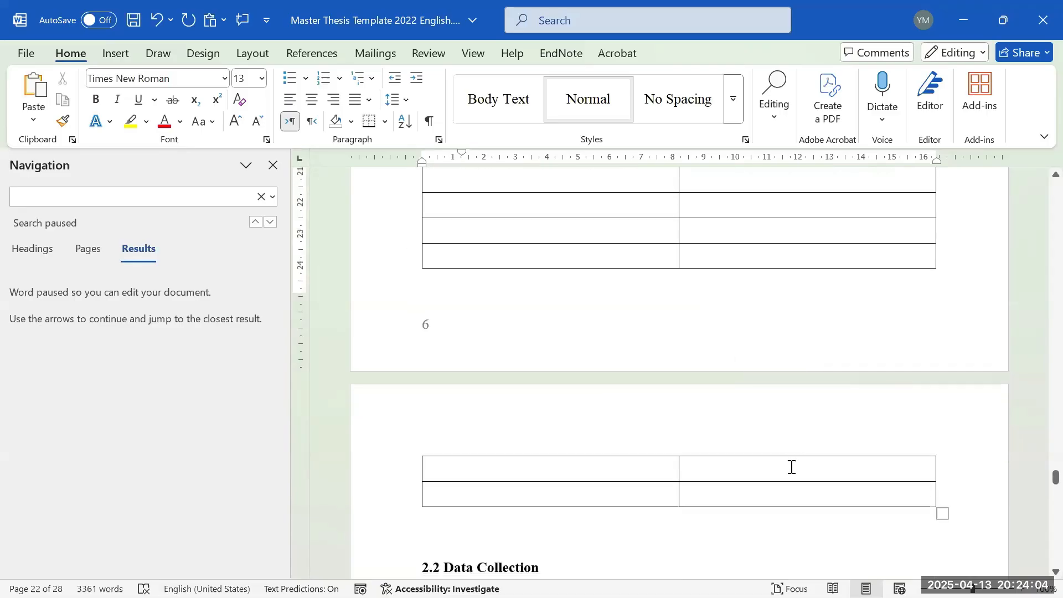
- Split Table 4 at its last row on page 22 with Layout > Split Table
click(798, 257)
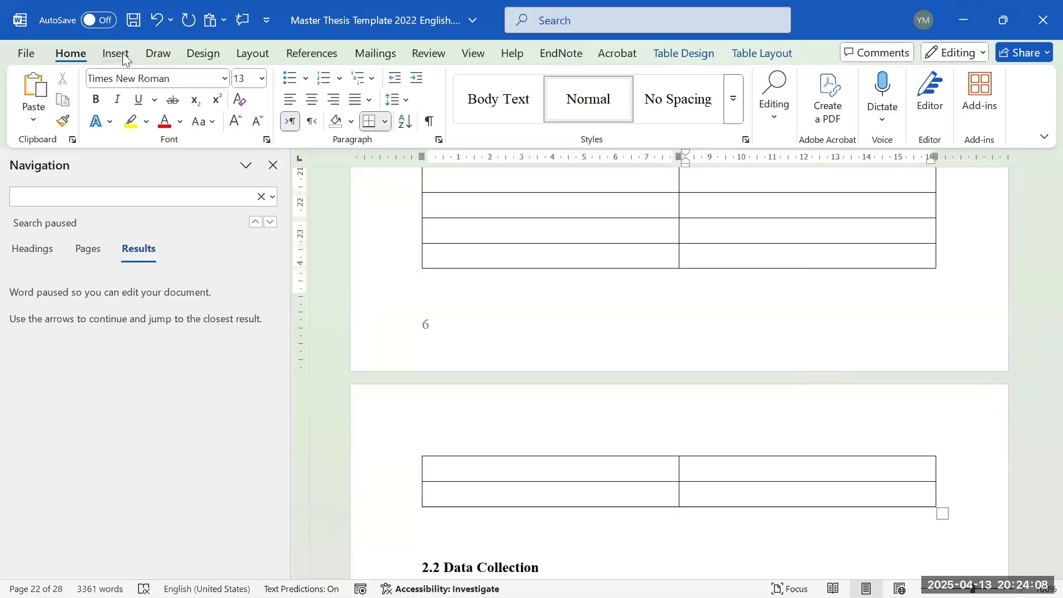
click(750, 55)
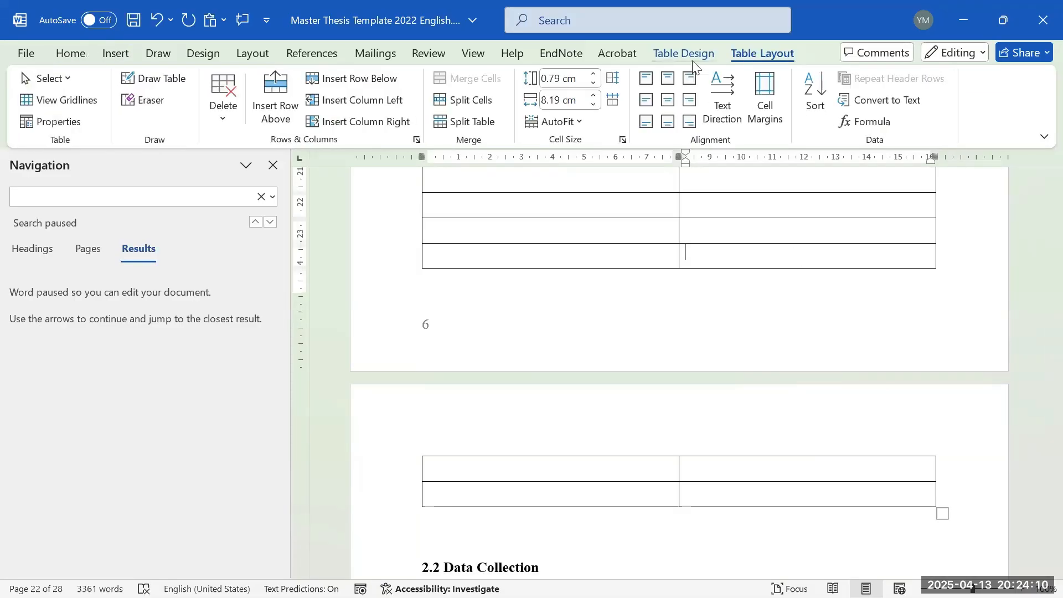
click(448, 125)
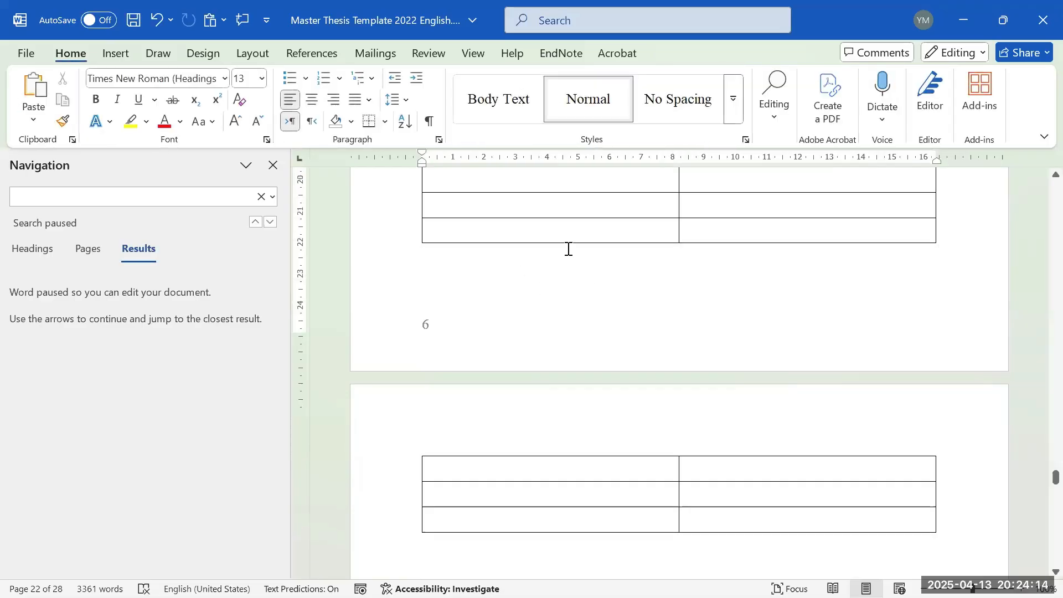
scroll(570, 277, up, 2)
scroll(582, 332, down, 5)
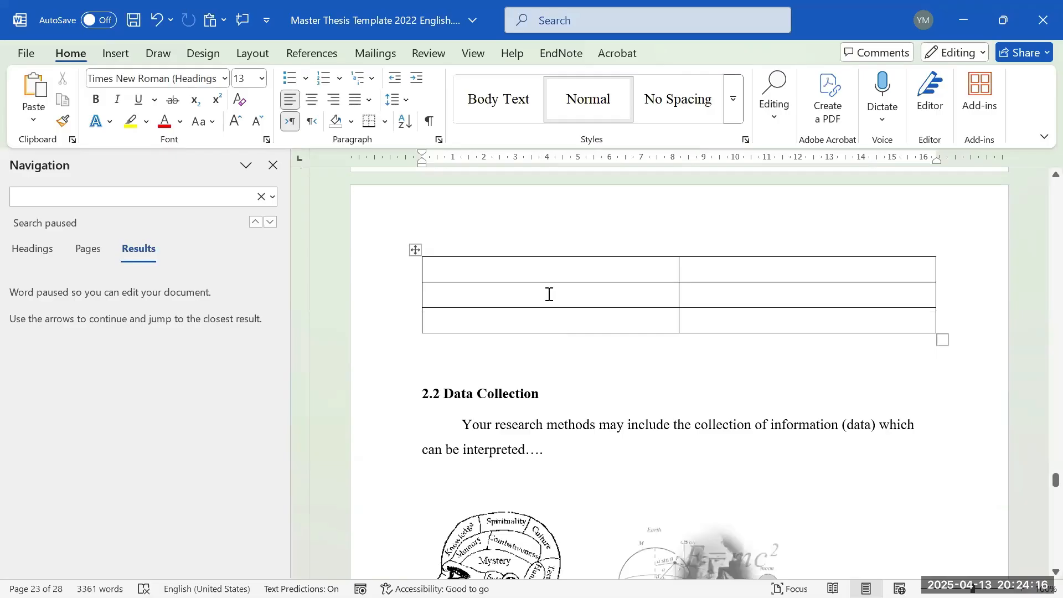
scroll(718, 308, up, 2)
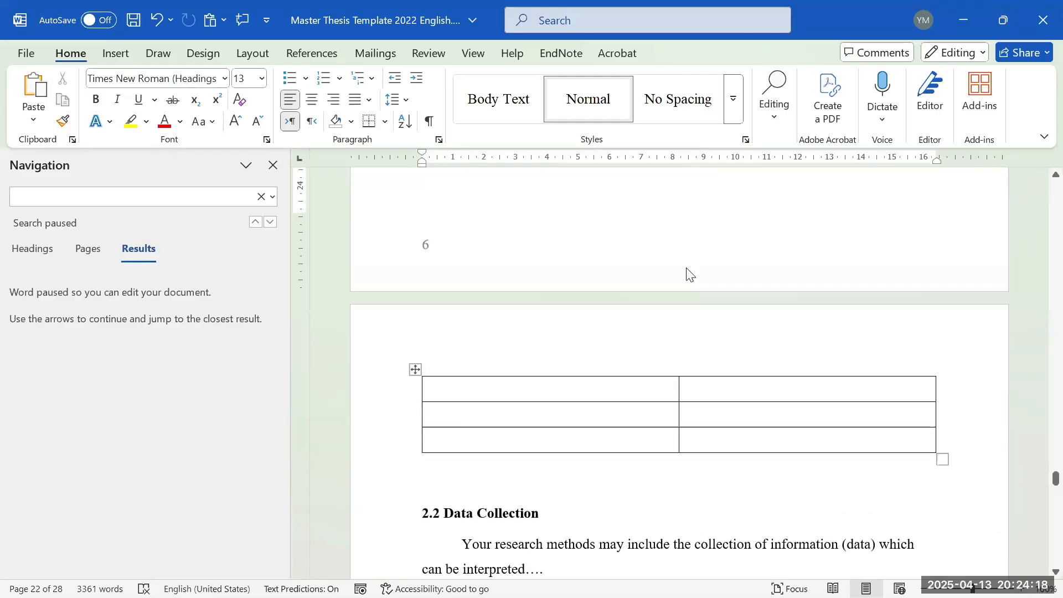
scroll(645, 315, up, 1)
scroll(528, 388, up, 3)
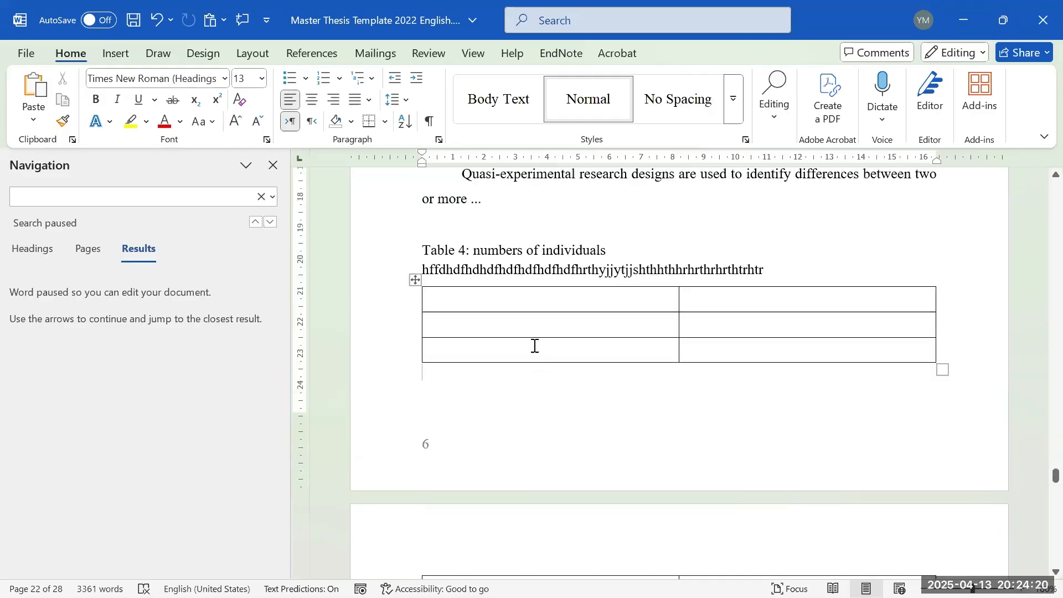
- Add a 'Table 4' caption line with the copied caption text above the lower table
click(558, 303)
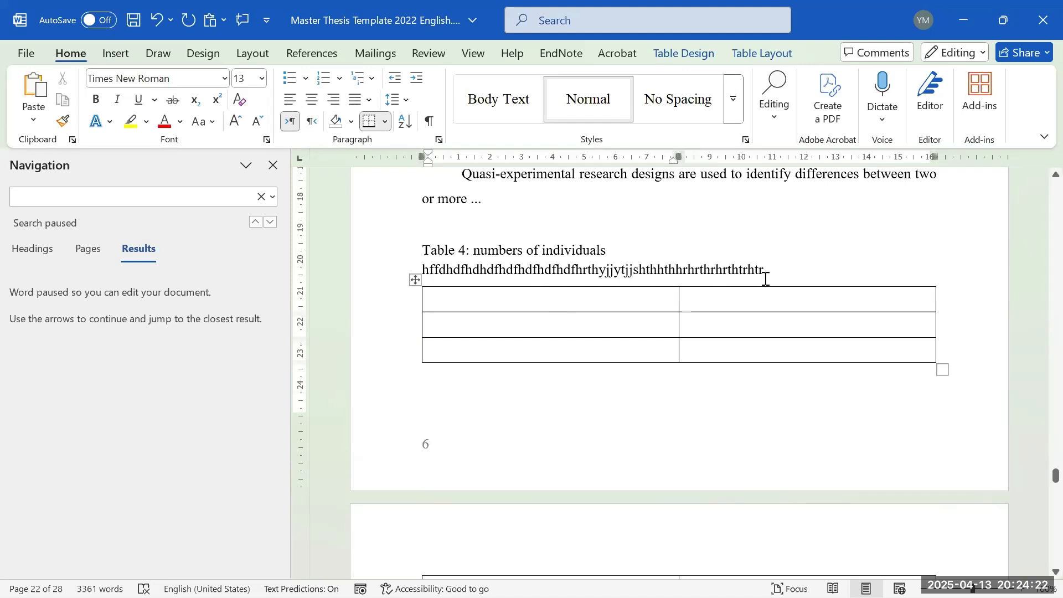
drag(775, 262, 474, 256)
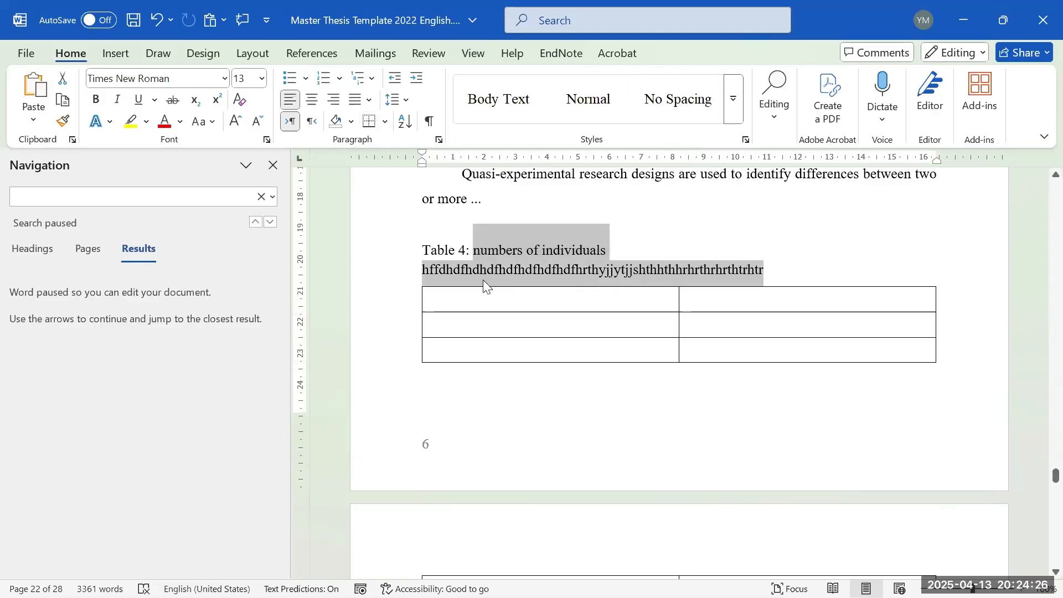
scroll(483, 280, down, 2)
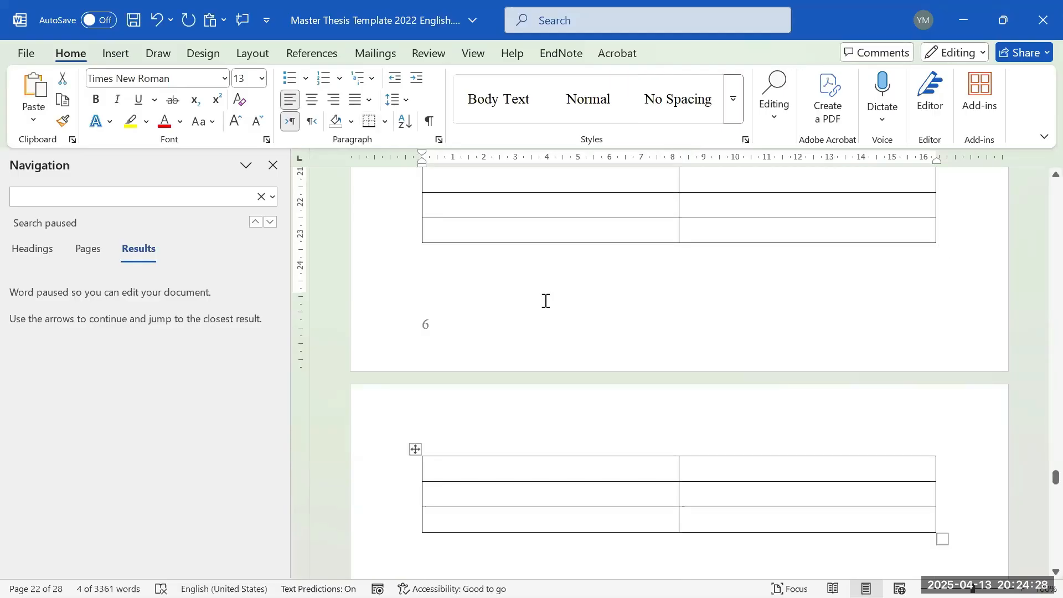
click(573, 279)
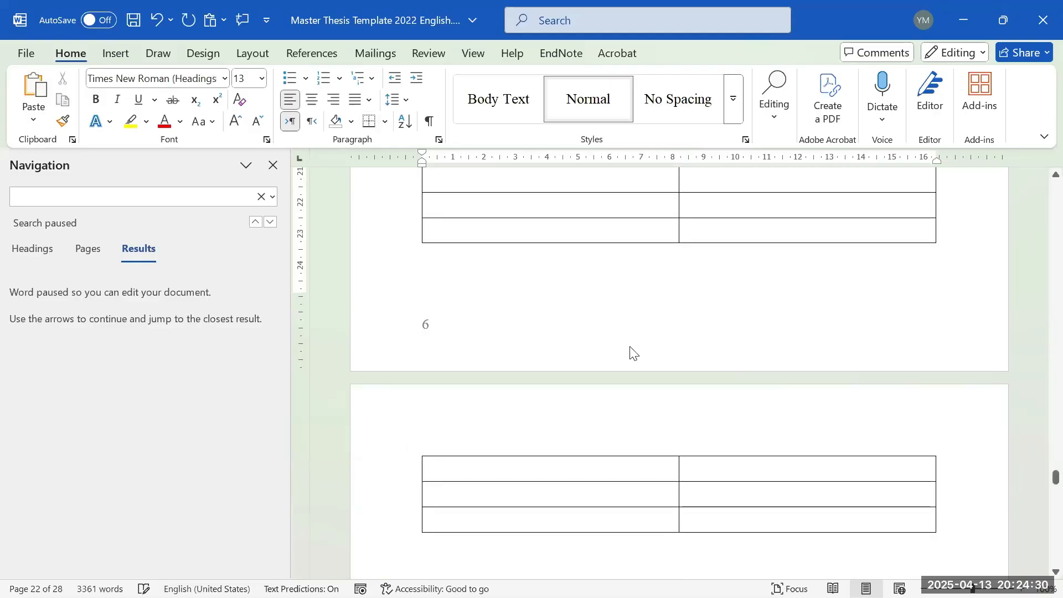
key(Return)
text(Tab)
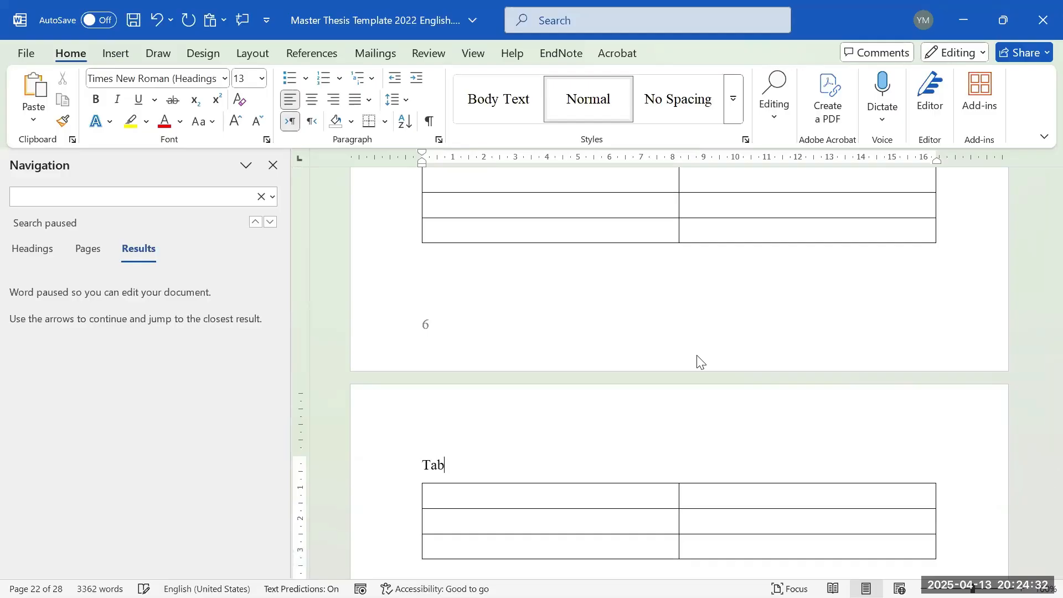
text(le 4)
key(ctrl+v)
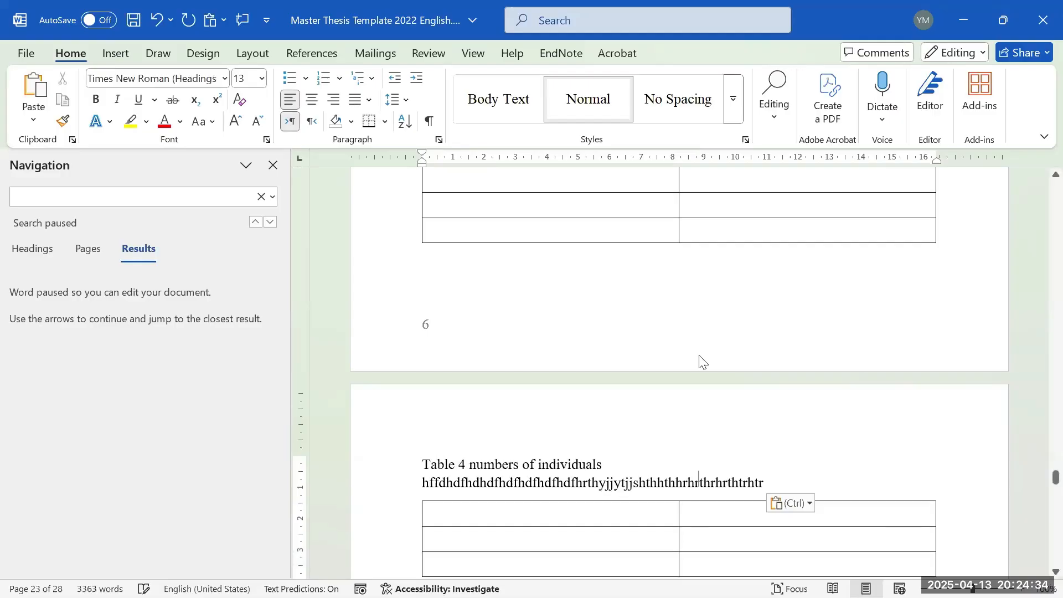
- Copy the colon into the lower caption and append '(conntinued' to its end
scroll(443, 437, up, 1)
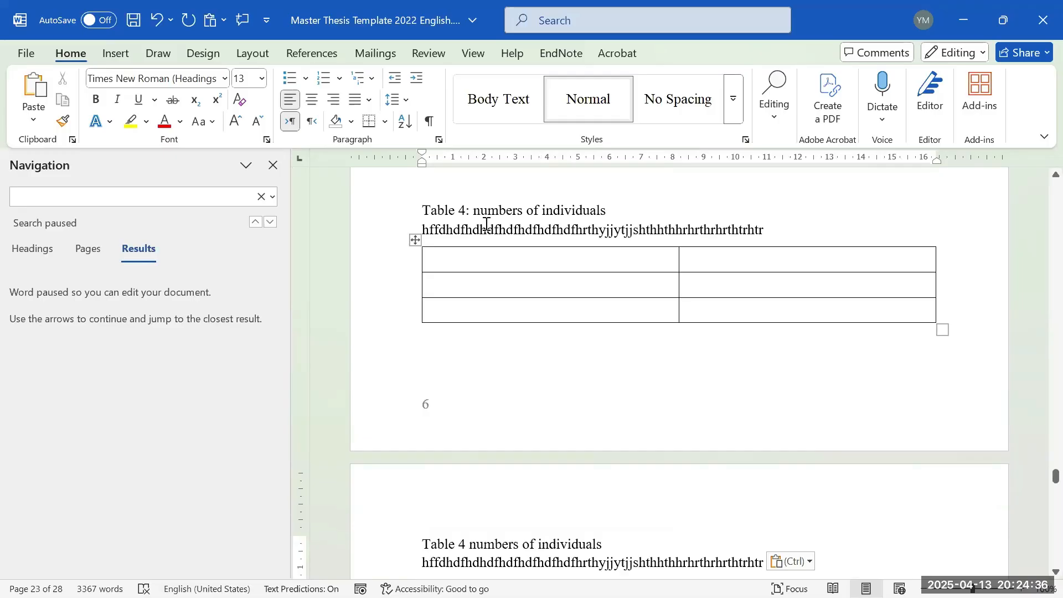
click(471, 214)
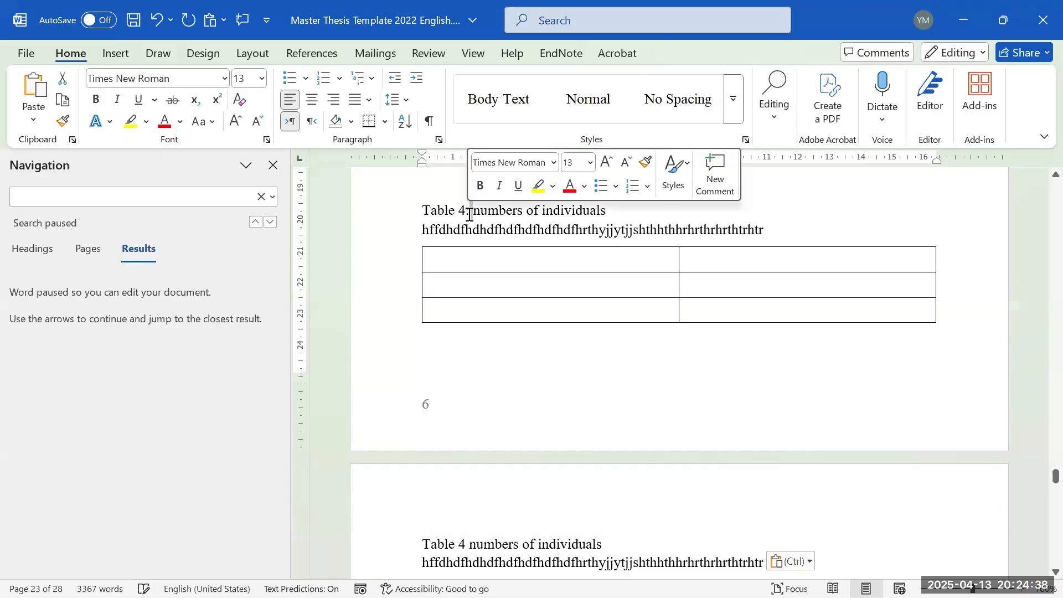
text(:)
key(shift+Left)
key(ctrl+c)
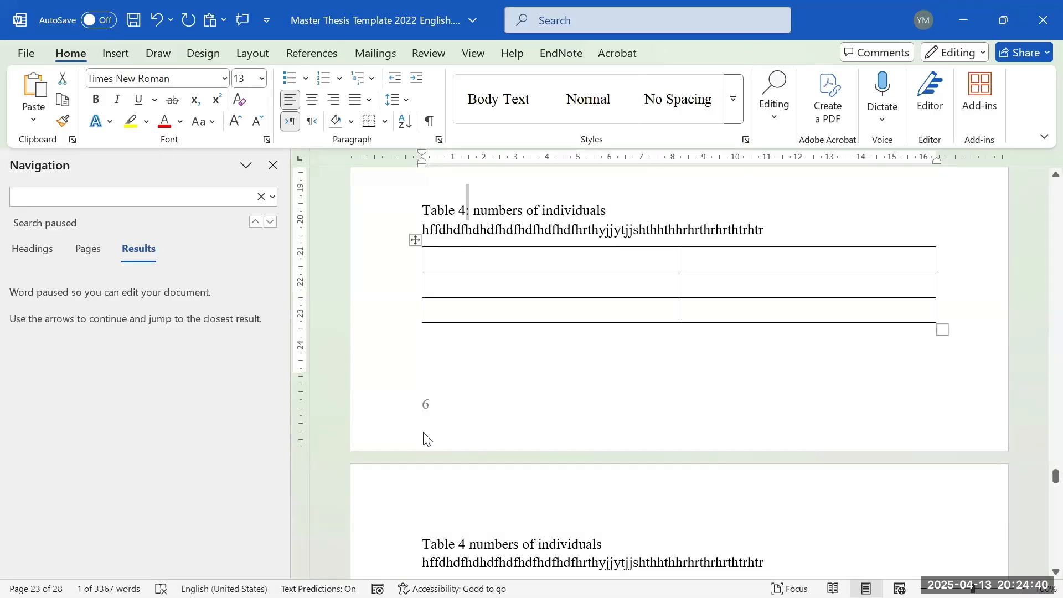
click(466, 539)
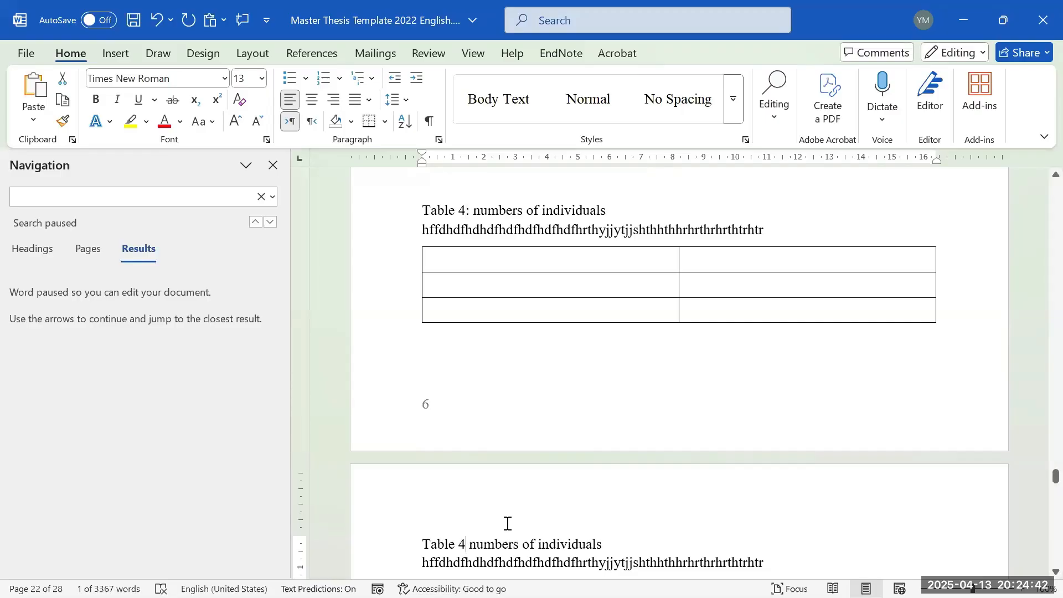
key(ctrl+v)
click(799, 563)
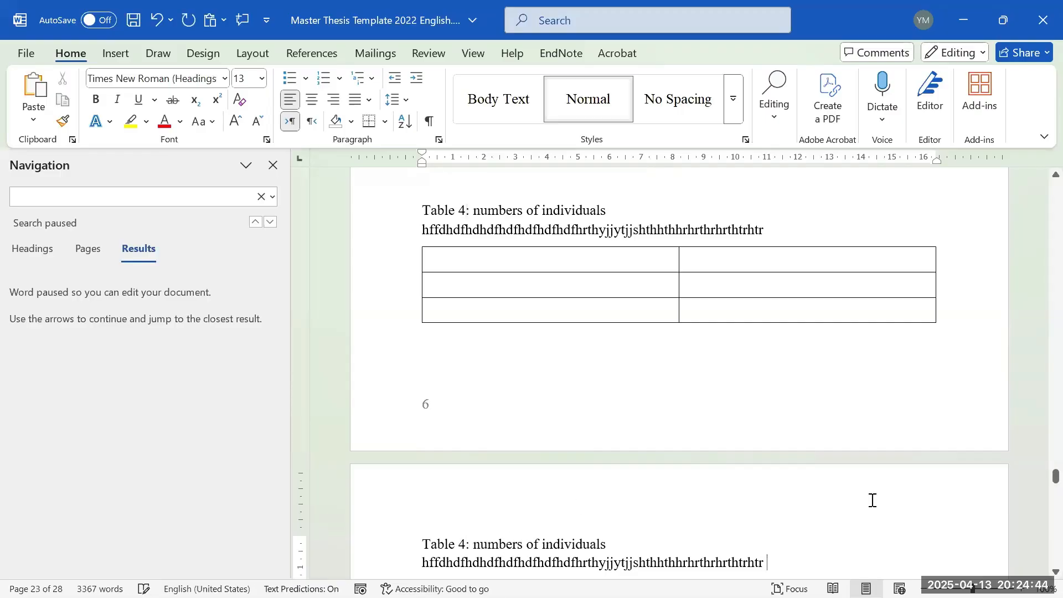
text((conntinu)
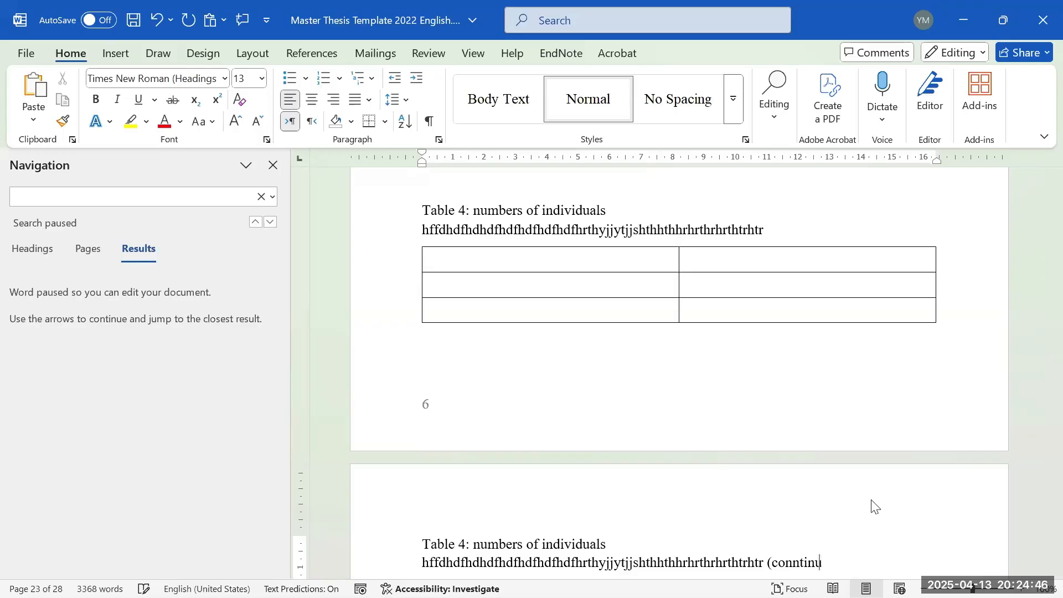
text(ed)
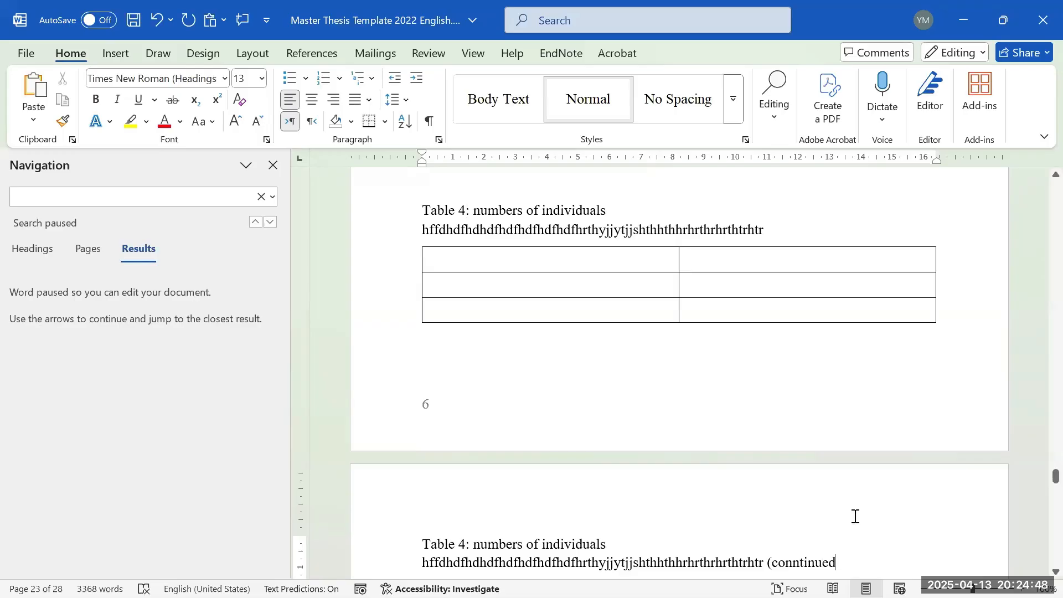
- Copy the ')' after '(data)' and paste it after 'conntinued' in the lower caption
scroll(854, 515, up, 5)
scroll(669, 366, up, 6)
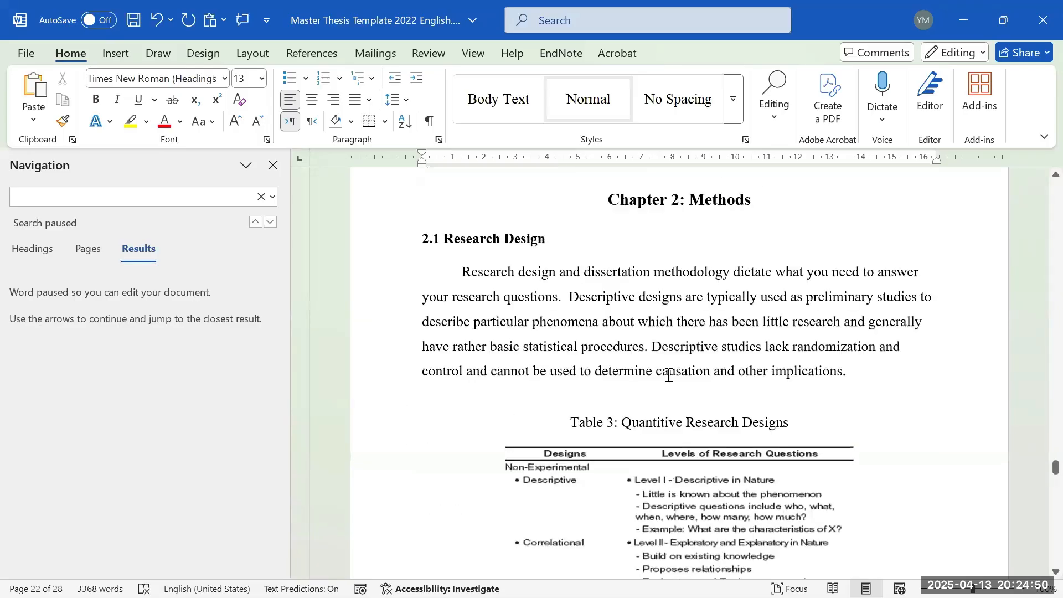
scroll(664, 372, down, 12)
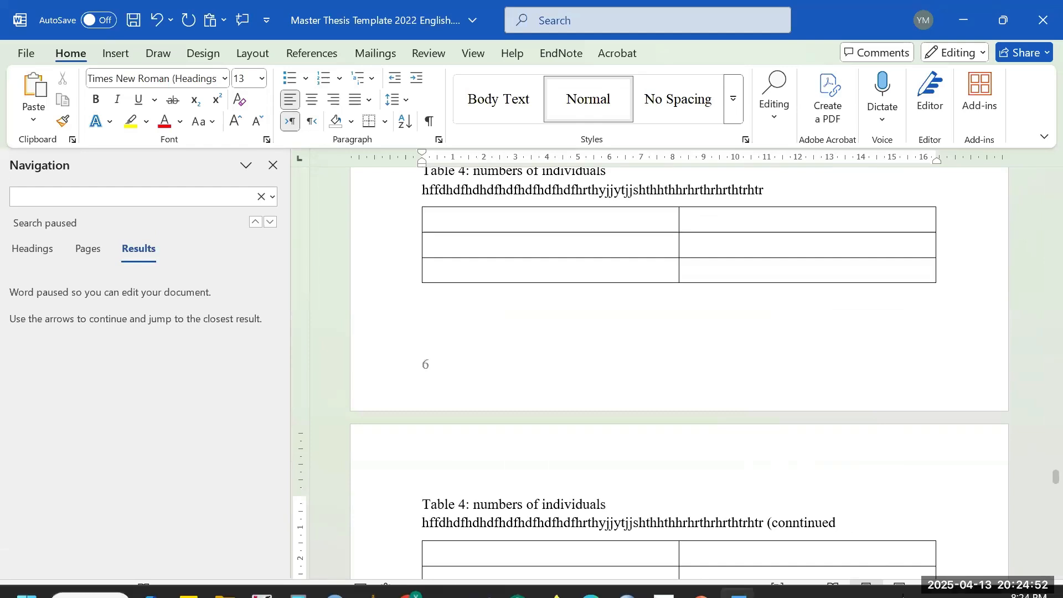
scroll(847, 463, down, 3)
scroll(740, 418, up, 5)
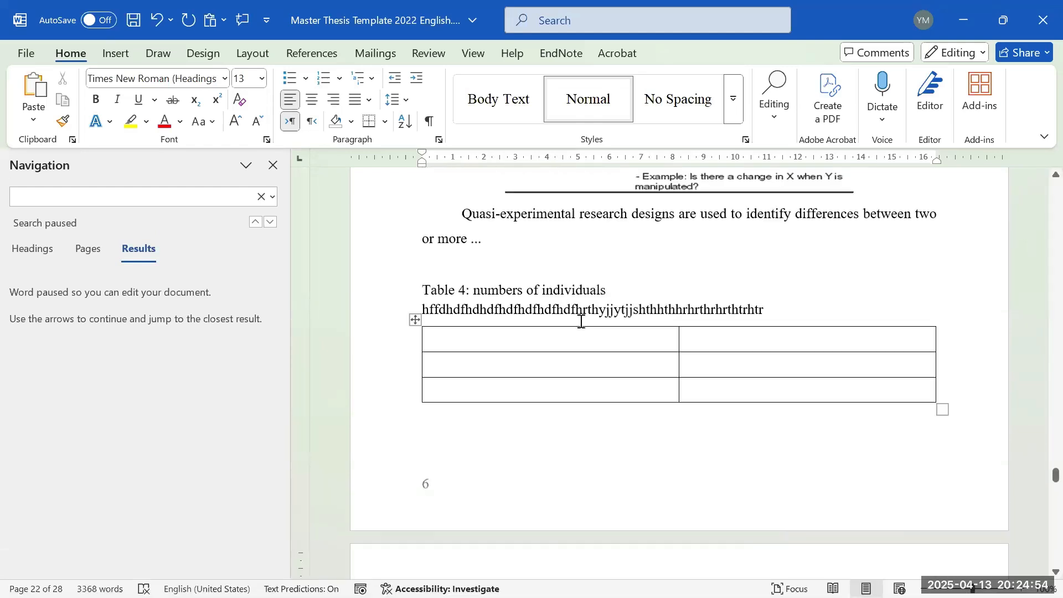
scroll(736, 412, down, 4)
scroll(705, 372, up, 2)
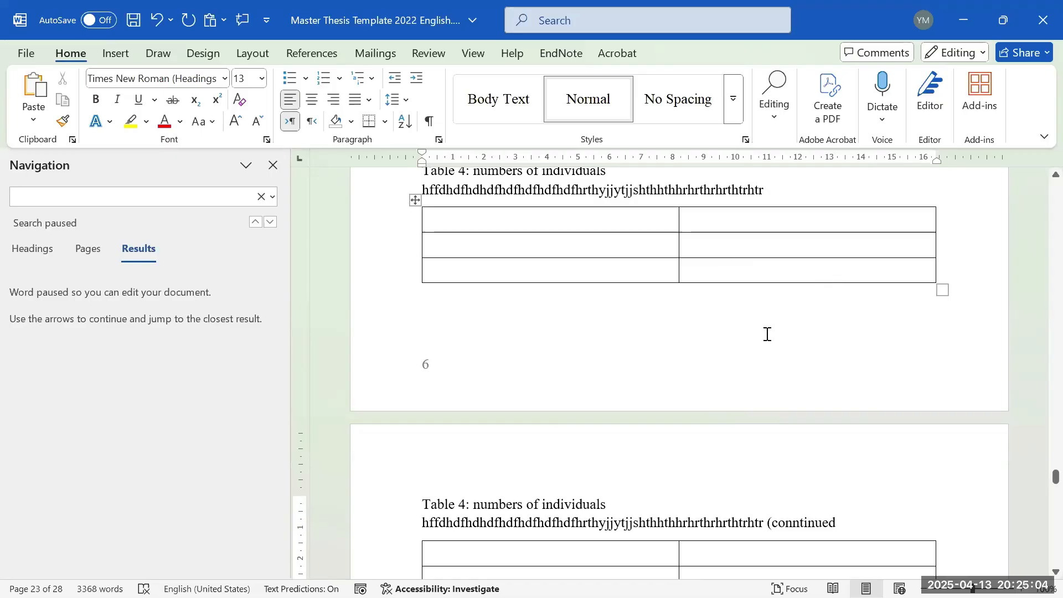
scroll(798, 473, down, 2)
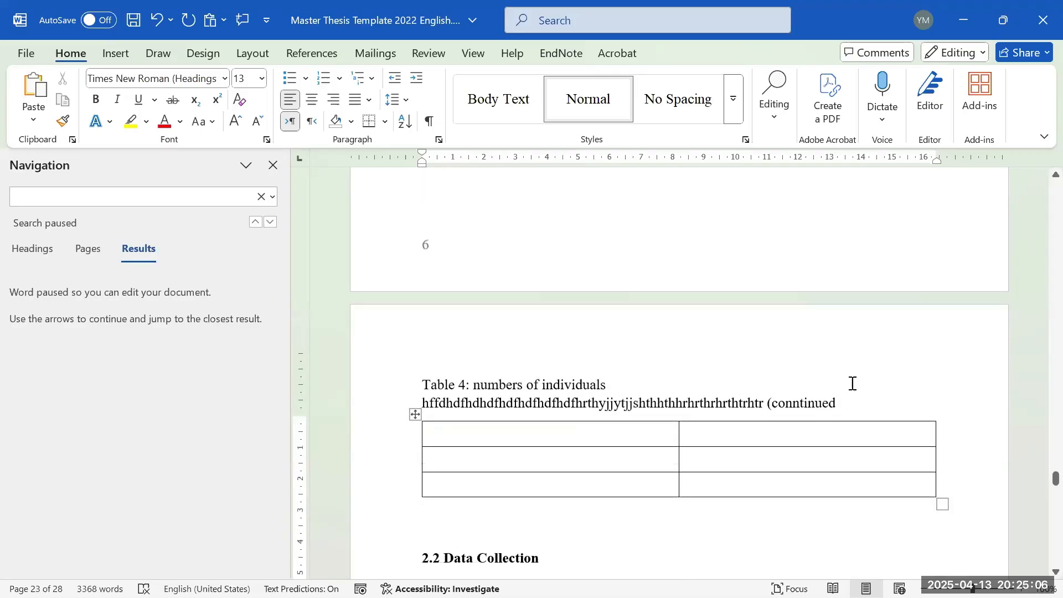
scroll(852, 382, up, 2)
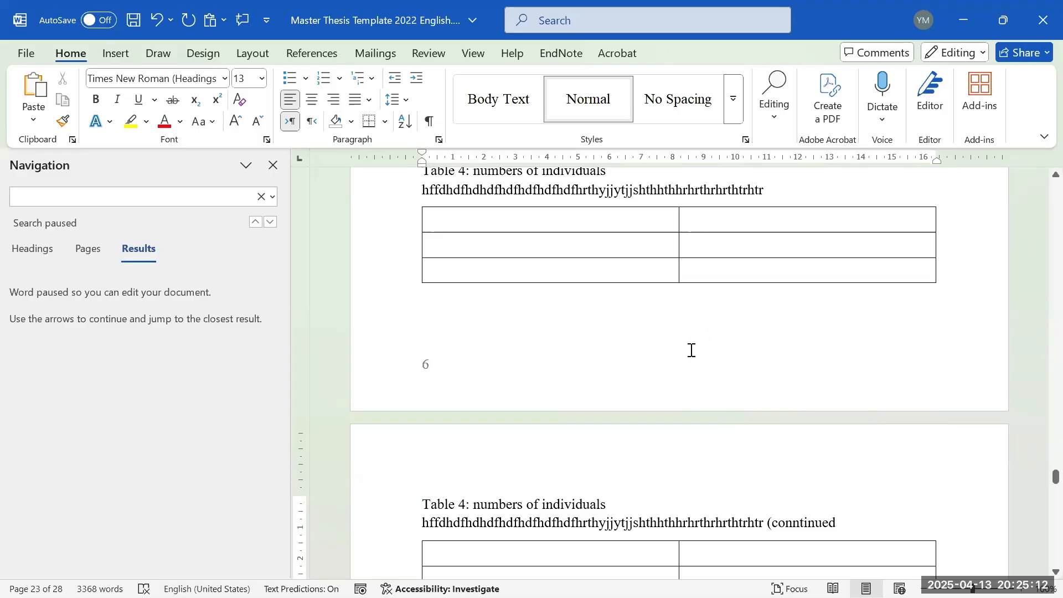
scroll(692, 350, down, 6)
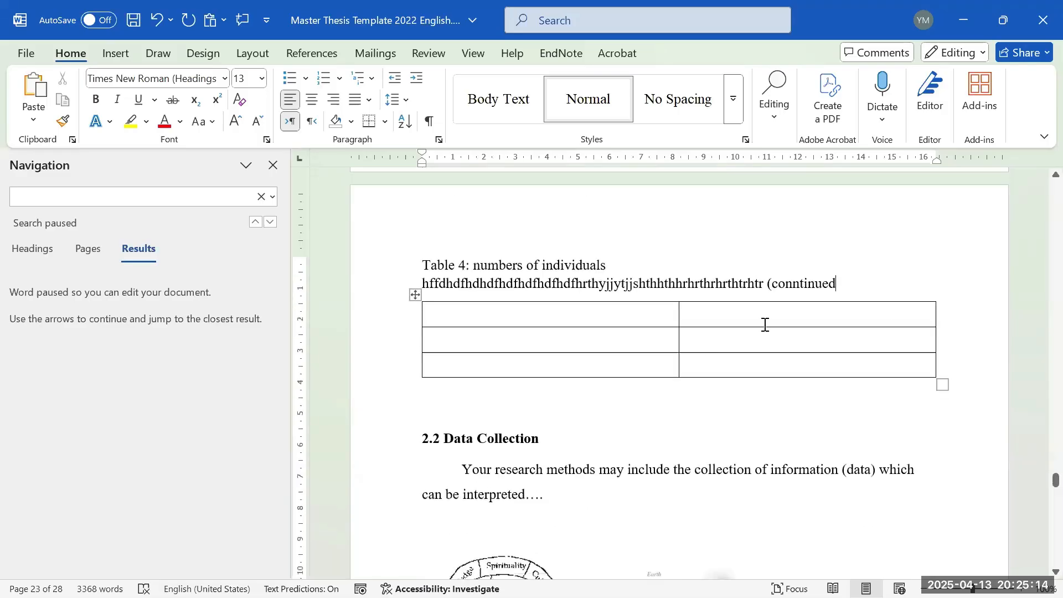
scroll(842, 353, down, 1)
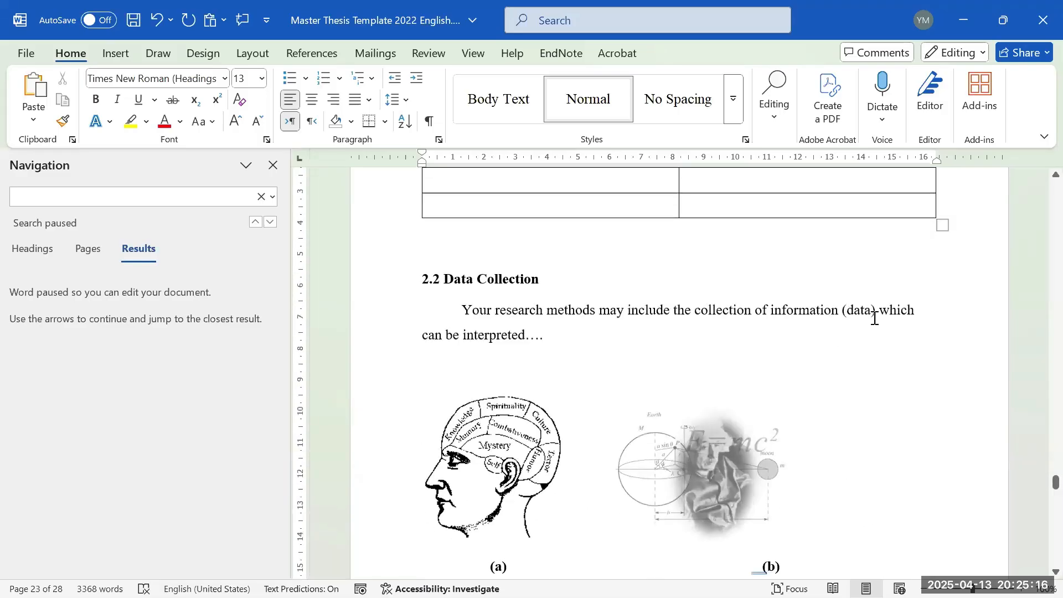
click(875, 318)
key(shift+Left)
key(ctrl+c)
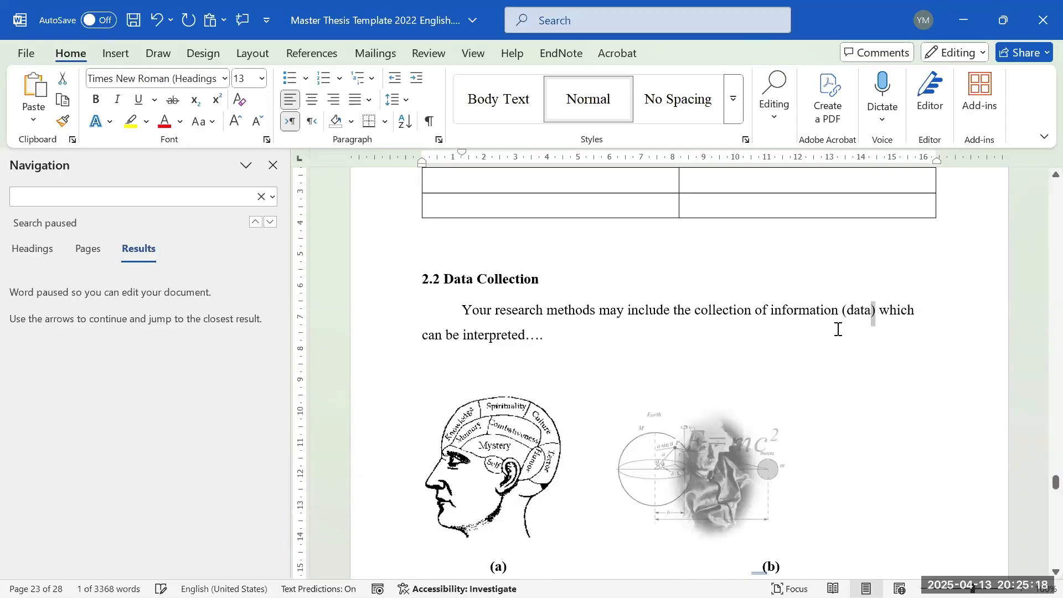
scroll(835, 327, up, 4)
click(858, 361)
key(ctrl+v)
scroll(731, 360, down, 5)
click(726, 359)
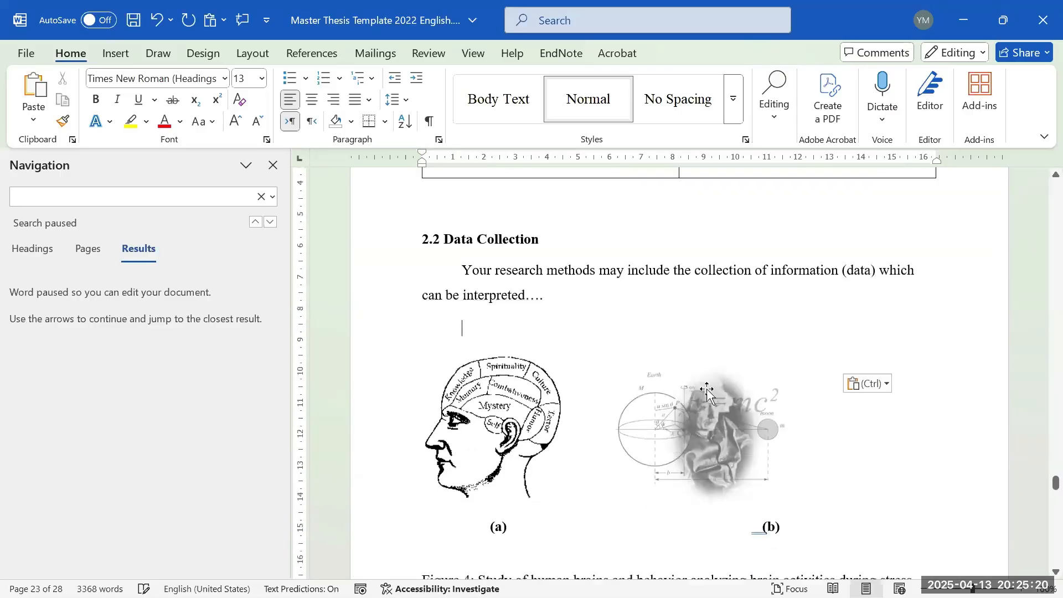
scroll(687, 399, up, 3)
scroll(664, 413, down, 3)
scroll(681, 412, down, 2)
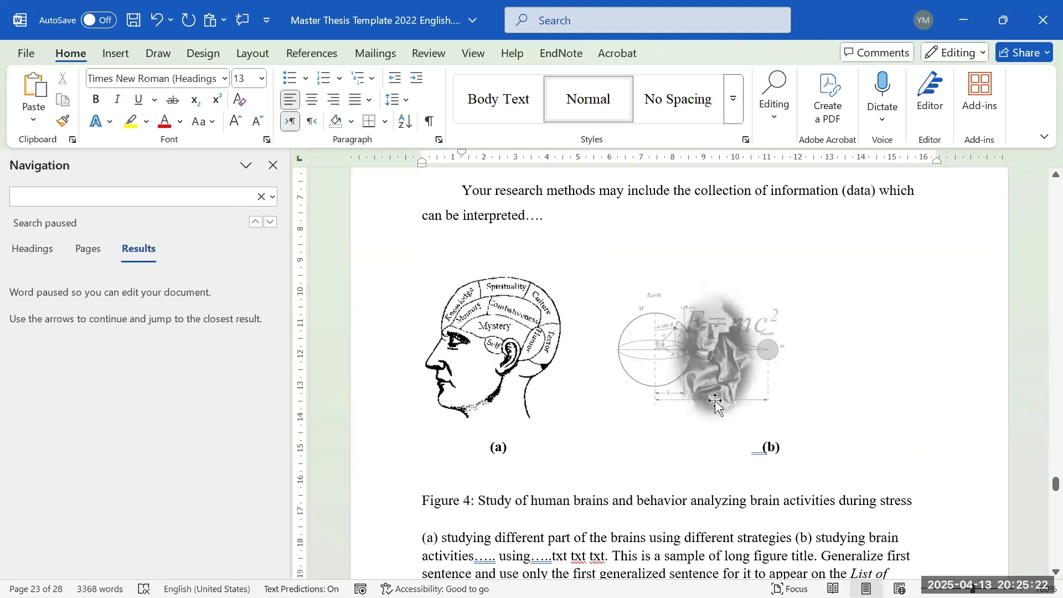
scroll(703, 407, up, 6)
scroll(498, 355, up, 4)
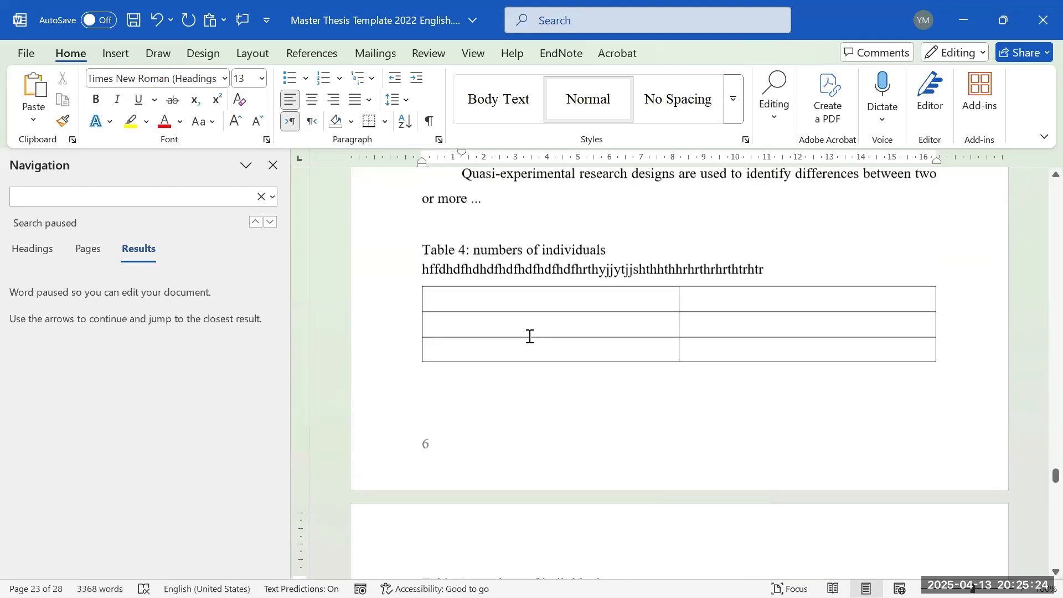
drag(765, 269, 467, 260)
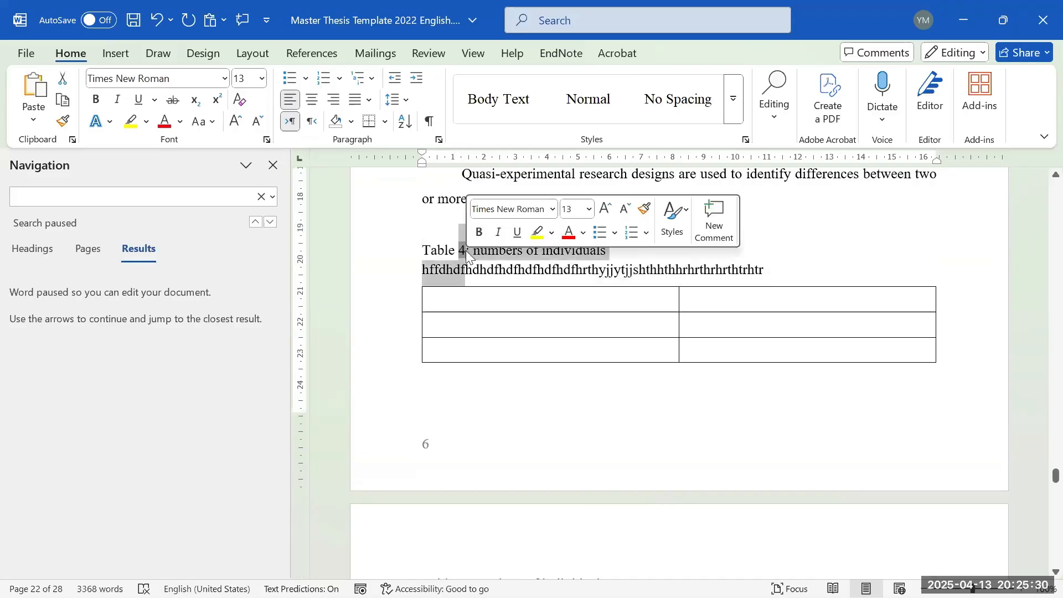
scroll(471, 271, down, 4)
drag(446, 343, 496, 344)
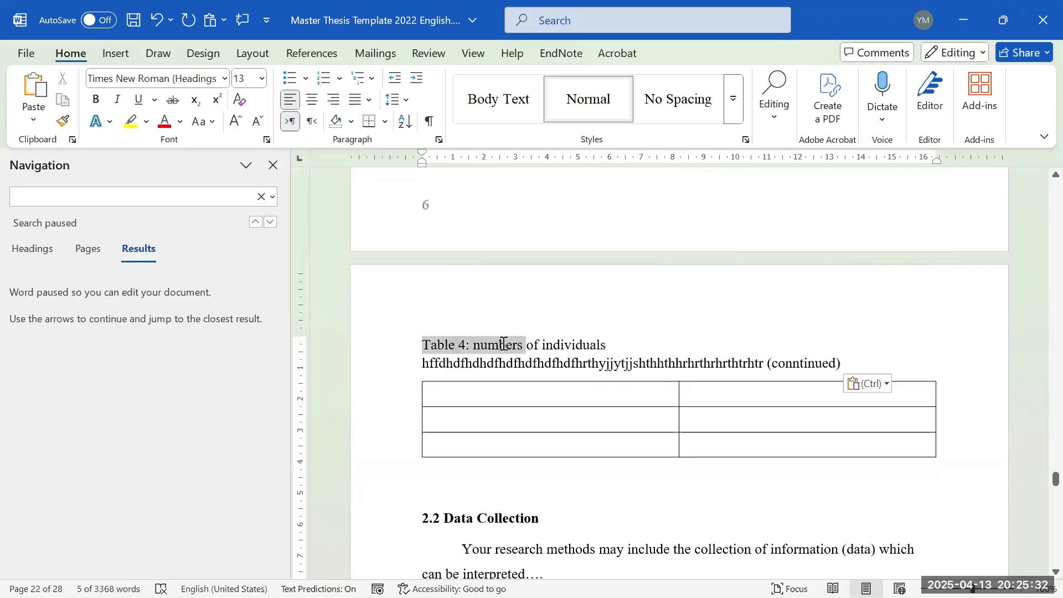
scroll(496, 344, up, 3)
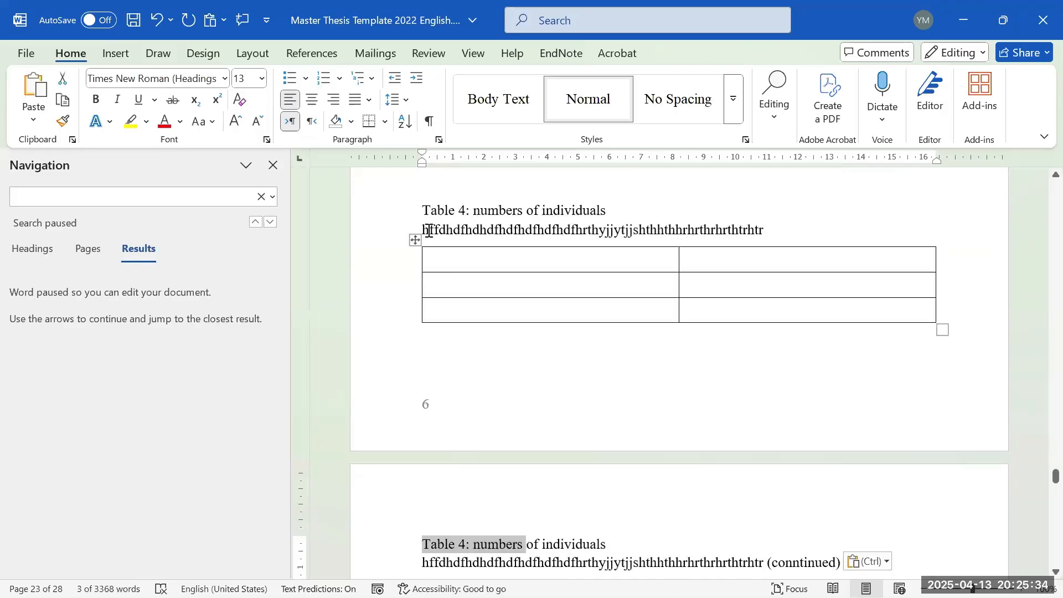
drag(424, 209, 525, 210)
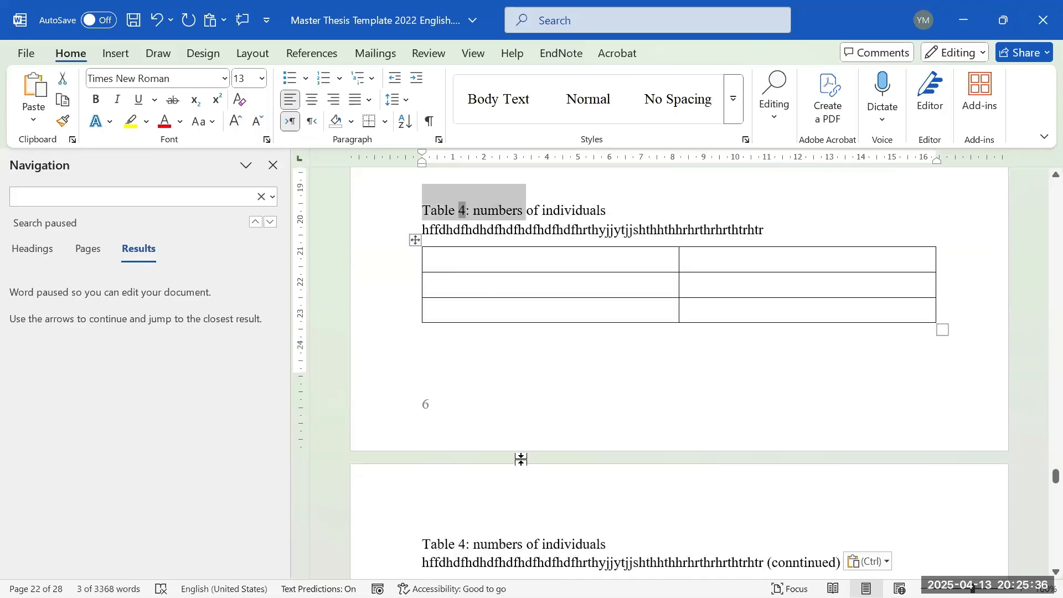
scroll(532, 448, up, 1)
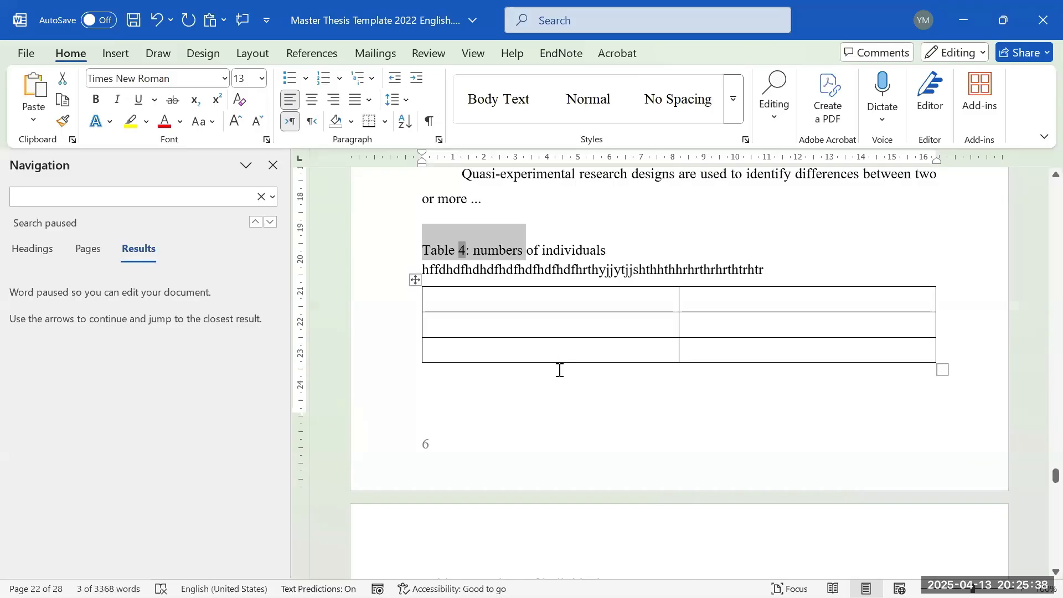
scroll(560, 374, down, 3)
scroll(554, 388, down, 1)
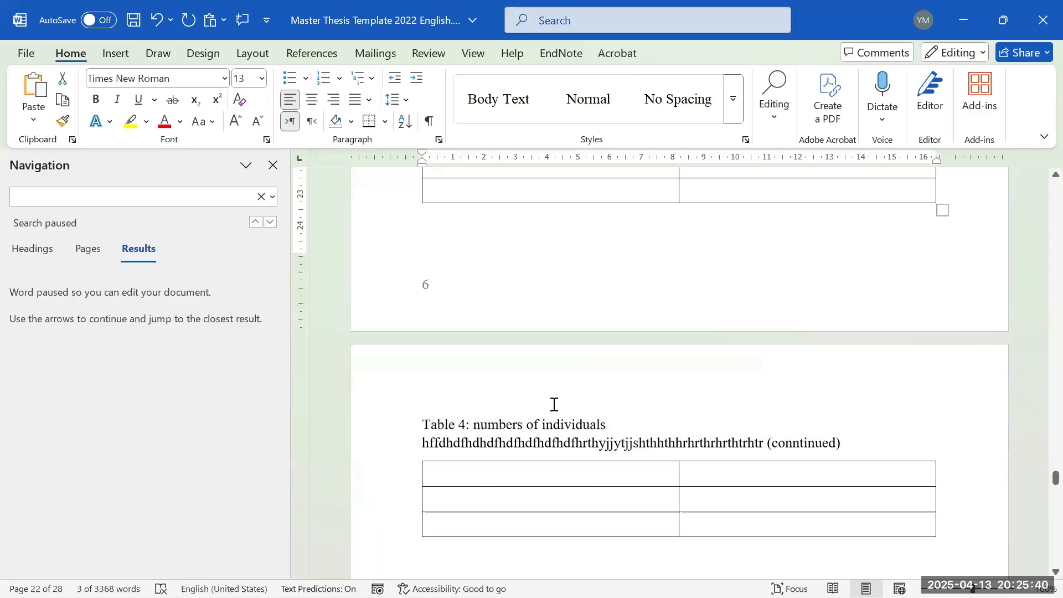
scroll(541, 422, up, 5)
click(539, 341)
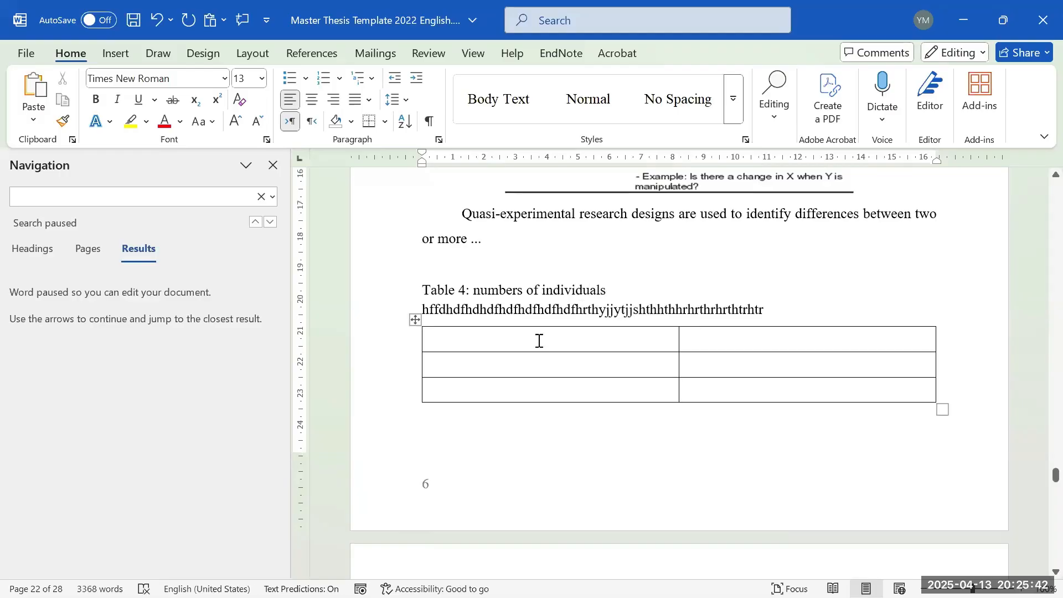
key(ctrl+v)
drag(456, 290, 673, 328)
drag(747, 316, 749, 316)
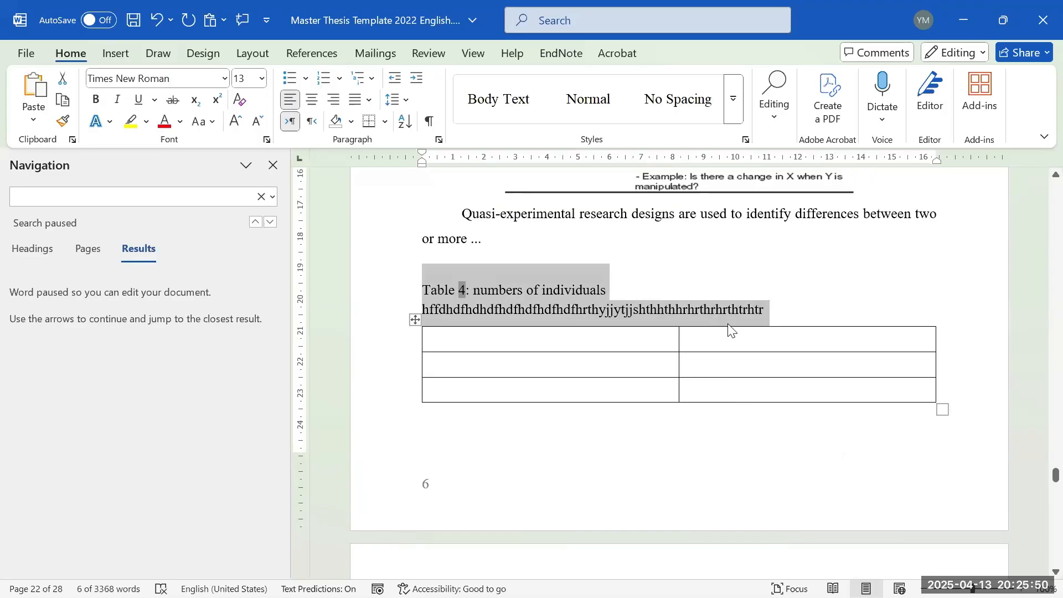
scroll(772, 325, down, 5)
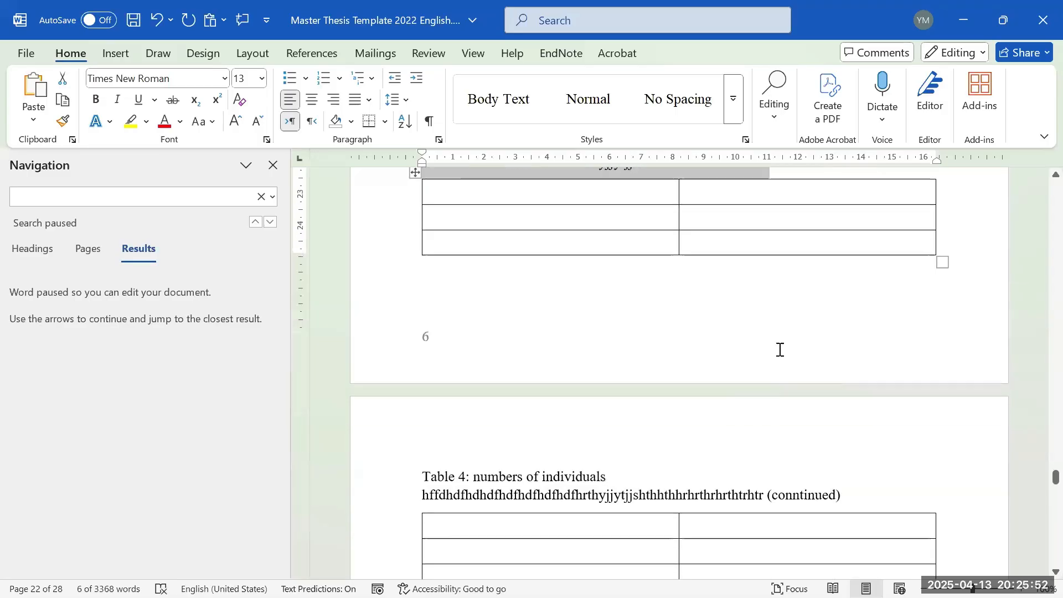
scroll(778, 359, down, 3)
- Apply 1.15 line spacing to the References list
click(637, 300)
scroll(638, 342, down, 9)
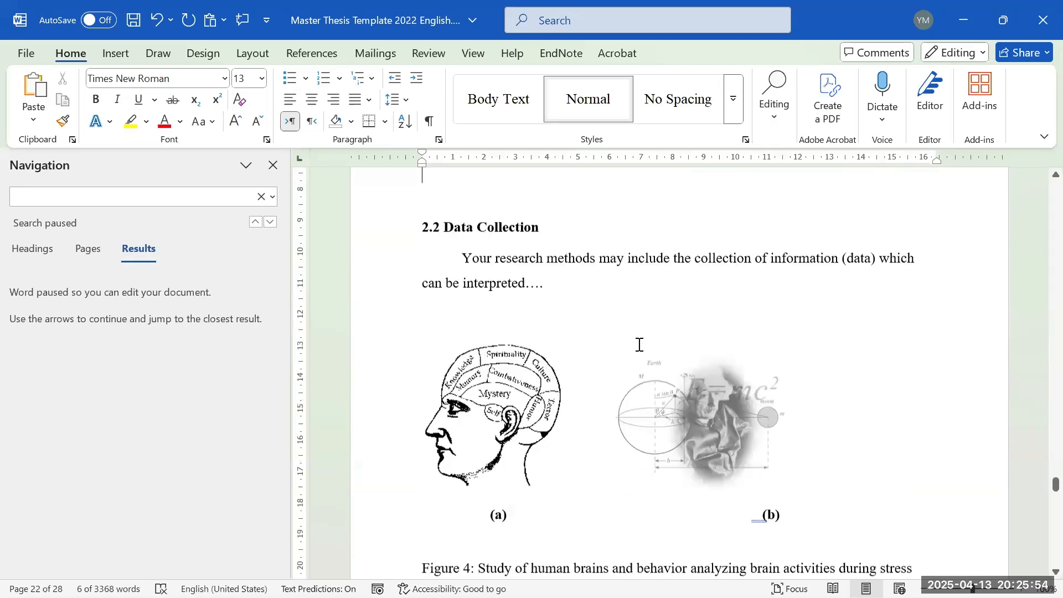
scroll(679, 350, up, 4)
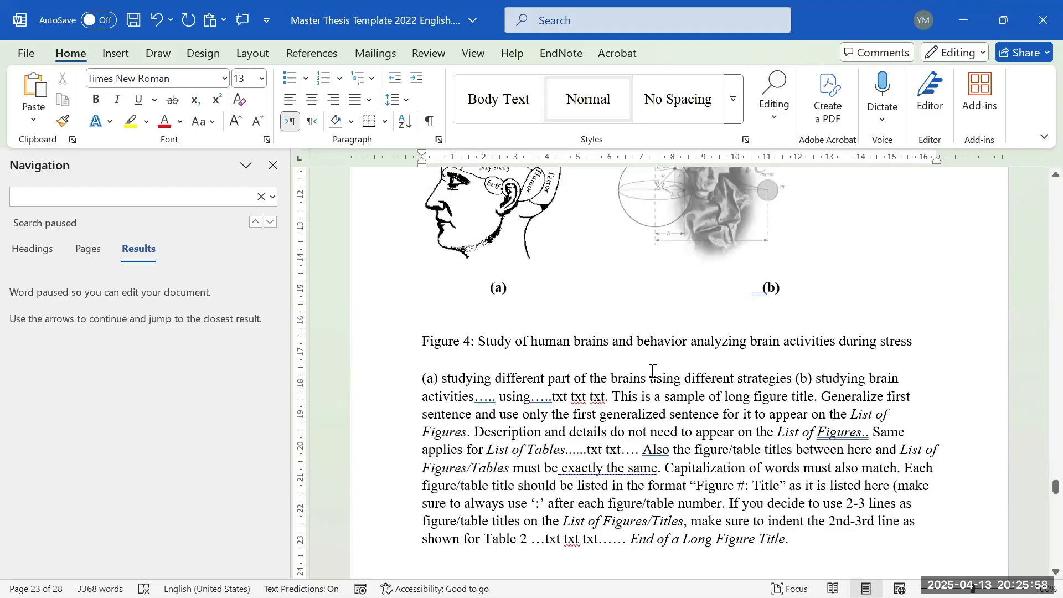
scroll(621, 392, down, 11)
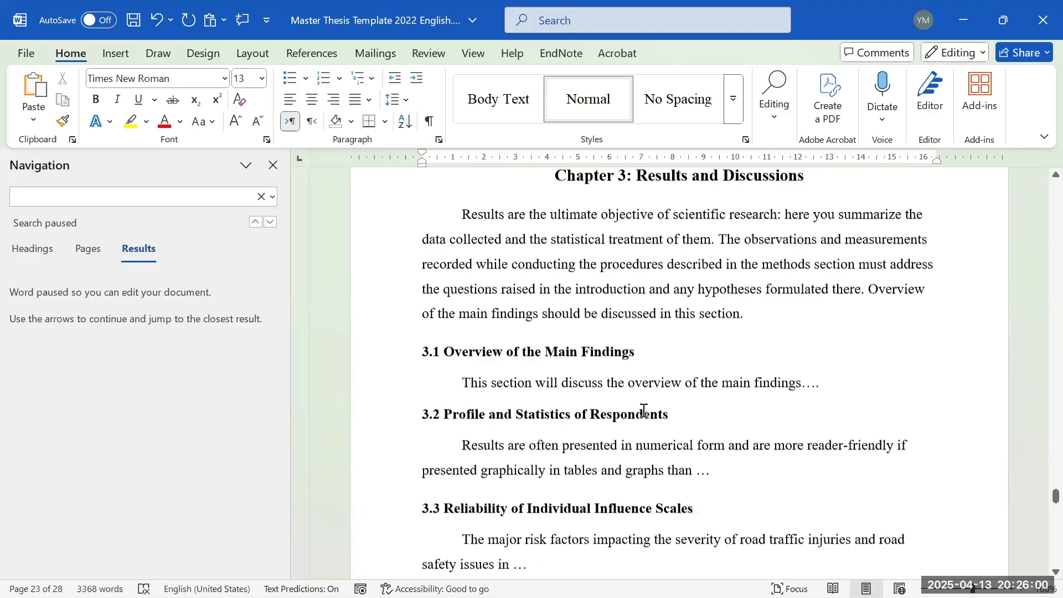
scroll(646, 400, down, 10)
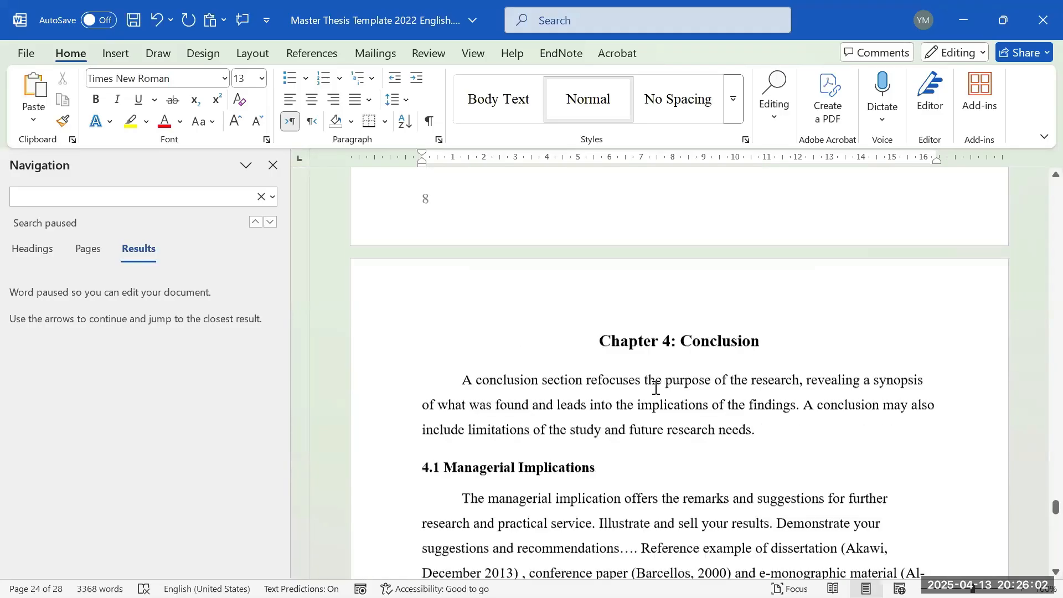
scroll(661, 398, down, 4)
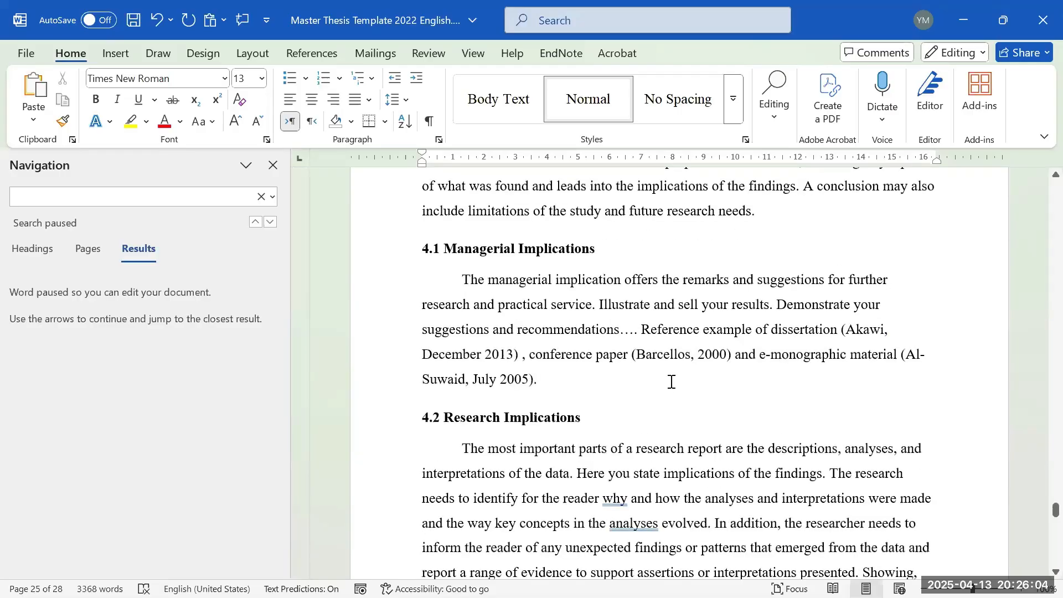
scroll(671, 382, down, 20)
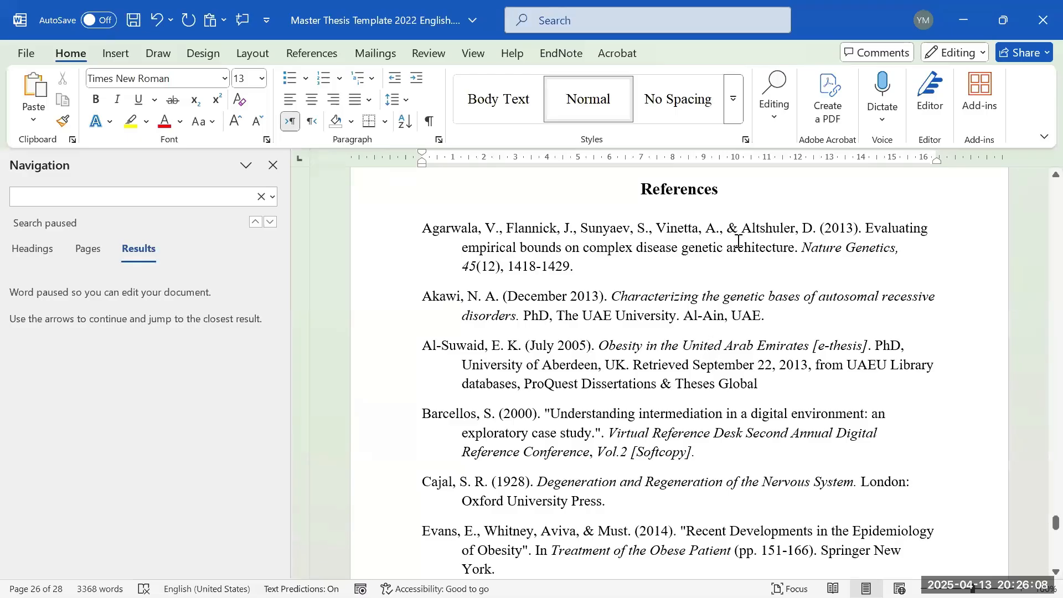
scroll(753, 316, down, 2)
scroll(720, 323, up, 3)
click(679, 355)
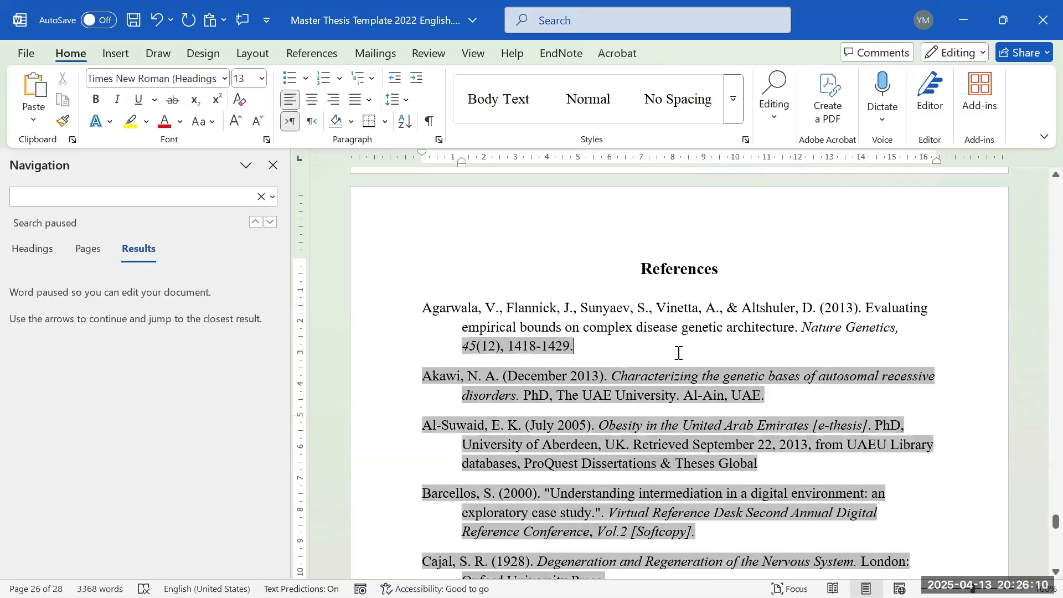
scroll(680, 376, down, 4)
scroll(681, 376, down, 4)
scroll(679, 378, up, 8)
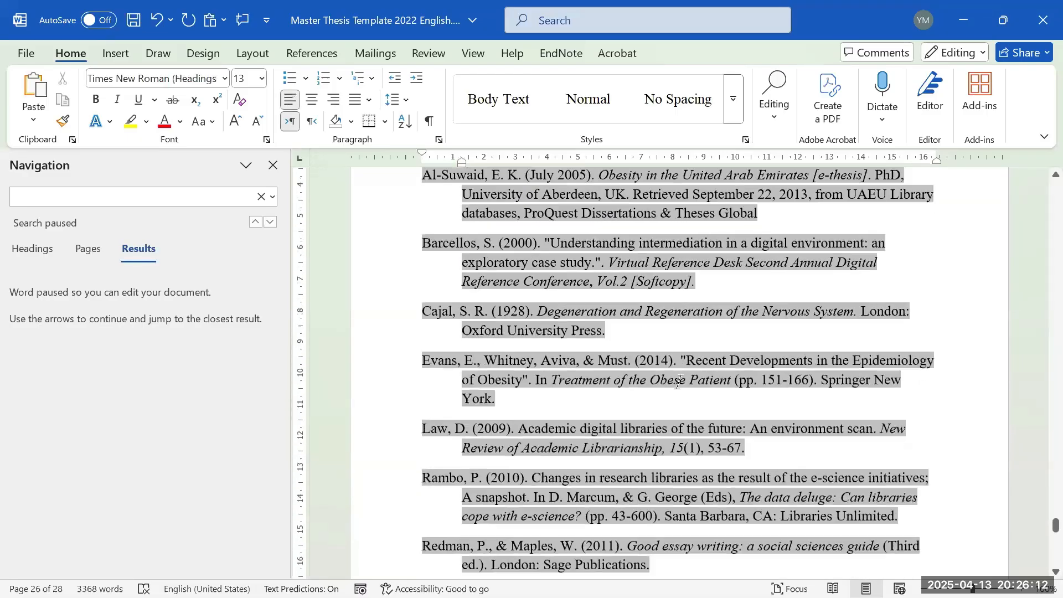
scroll(680, 379, up, 2)
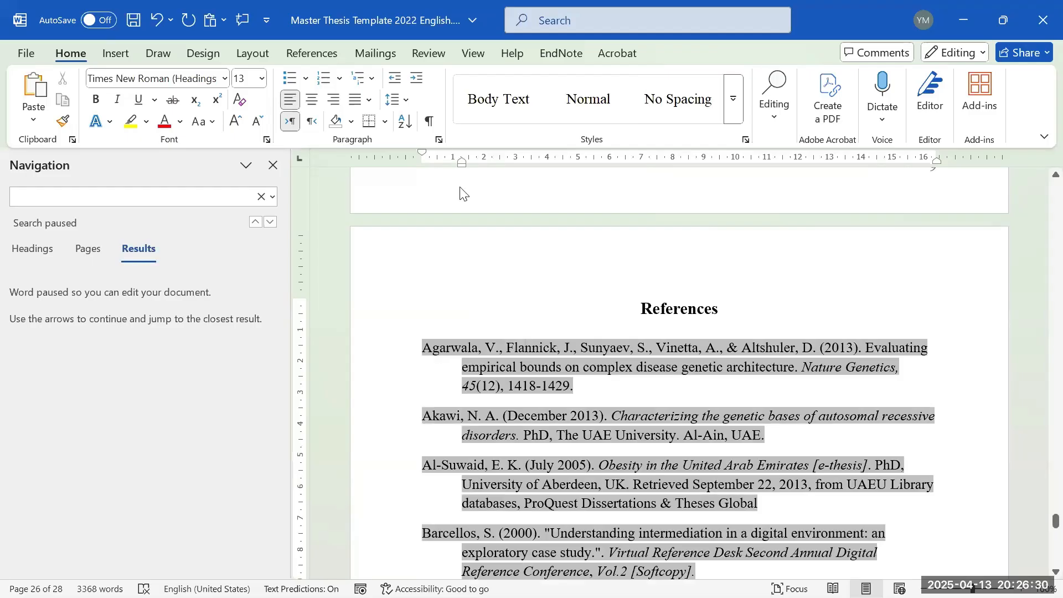
click(411, 100)
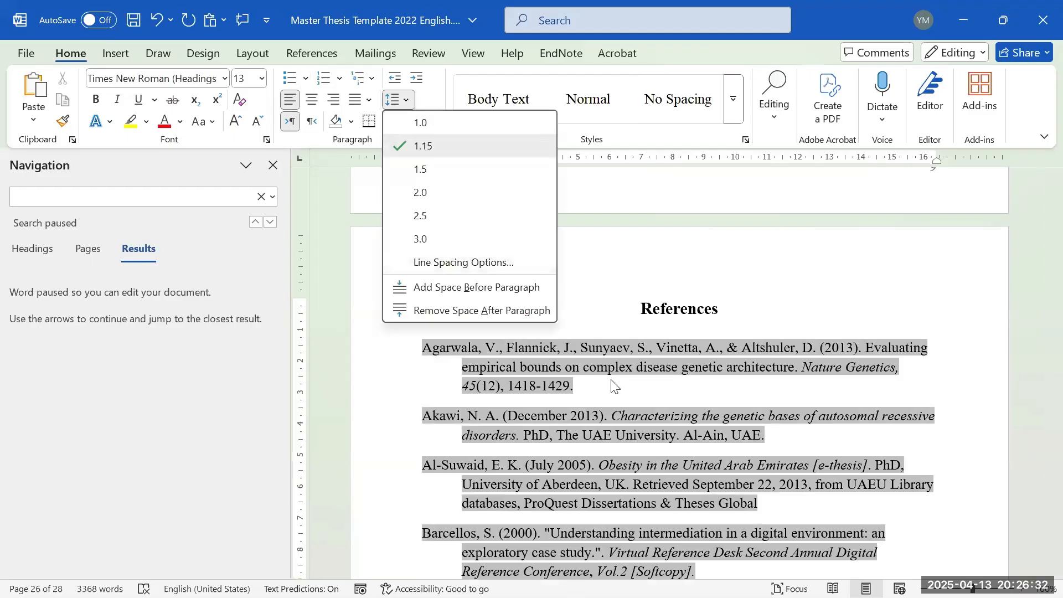
click(420, 145)
- Check the Research Implications body paragraph's 1.5 line spacing for comparison, leaving it unchanged
scroll(591, 402, up, 6)
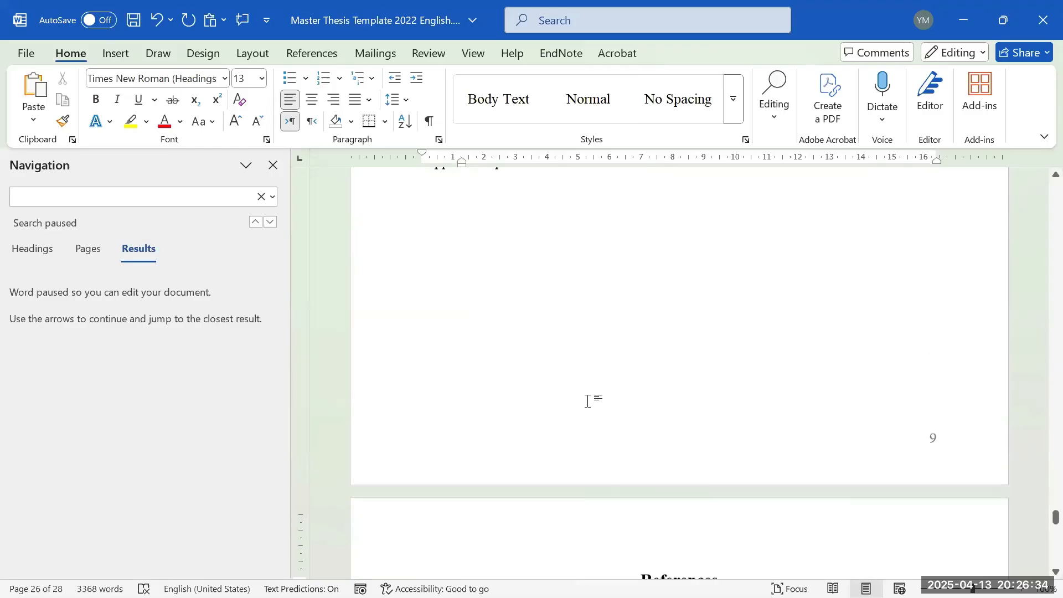
click(660, 276)
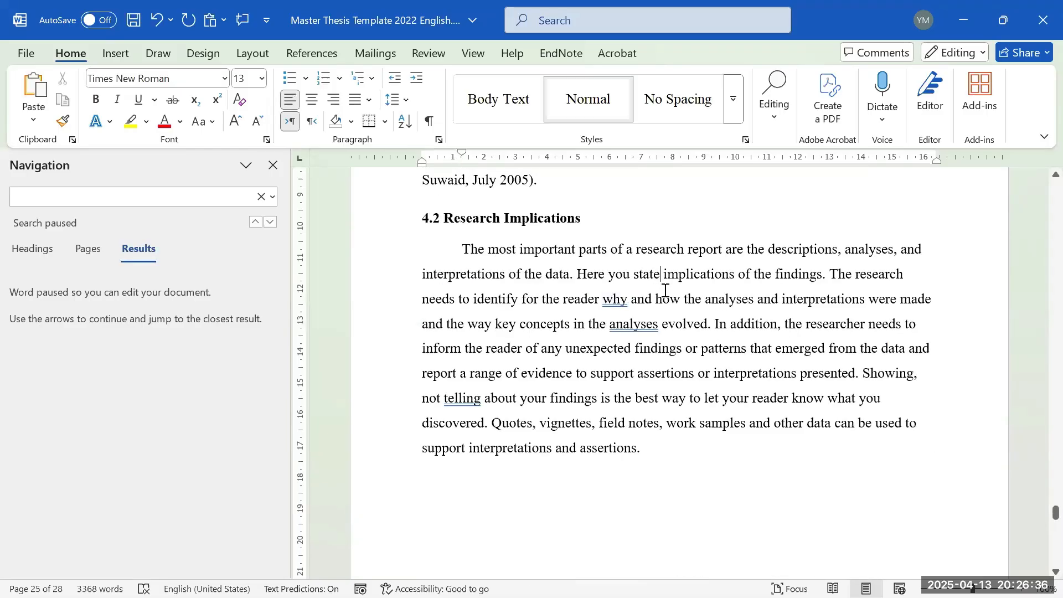
click(397, 103)
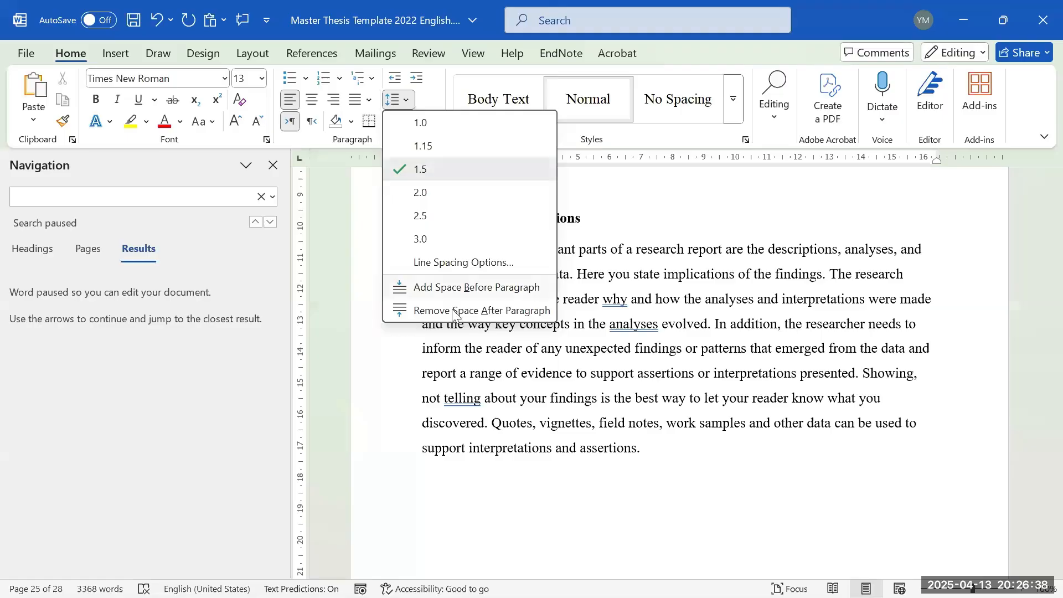
click(746, 380)
scroll(731, 404, down, 5)
scroll(714, 410, down, 4)
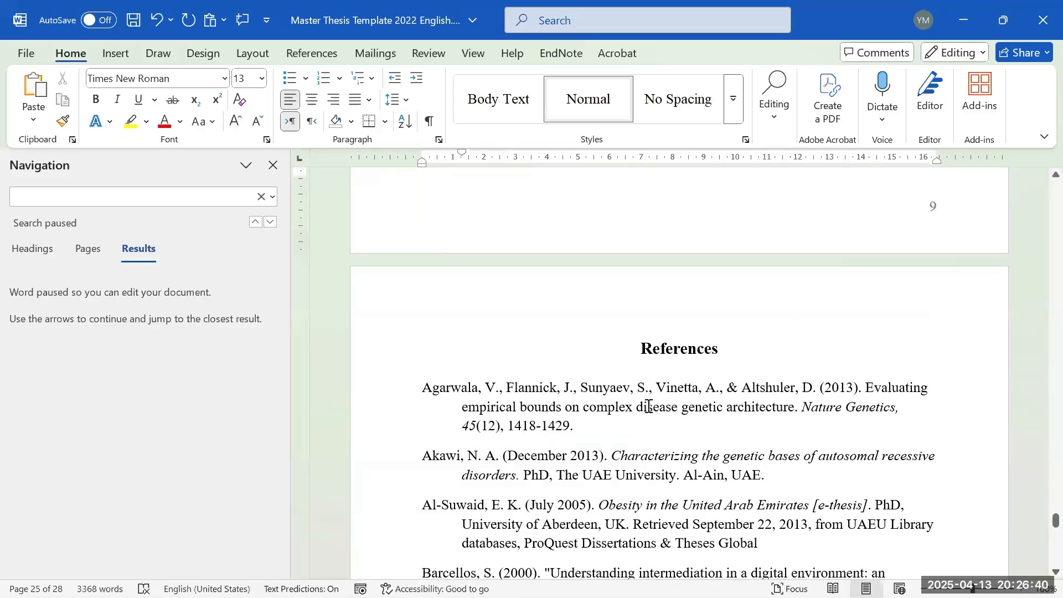
scroll(646, 408, down, 7)
scroll(721, 322, down, 3)
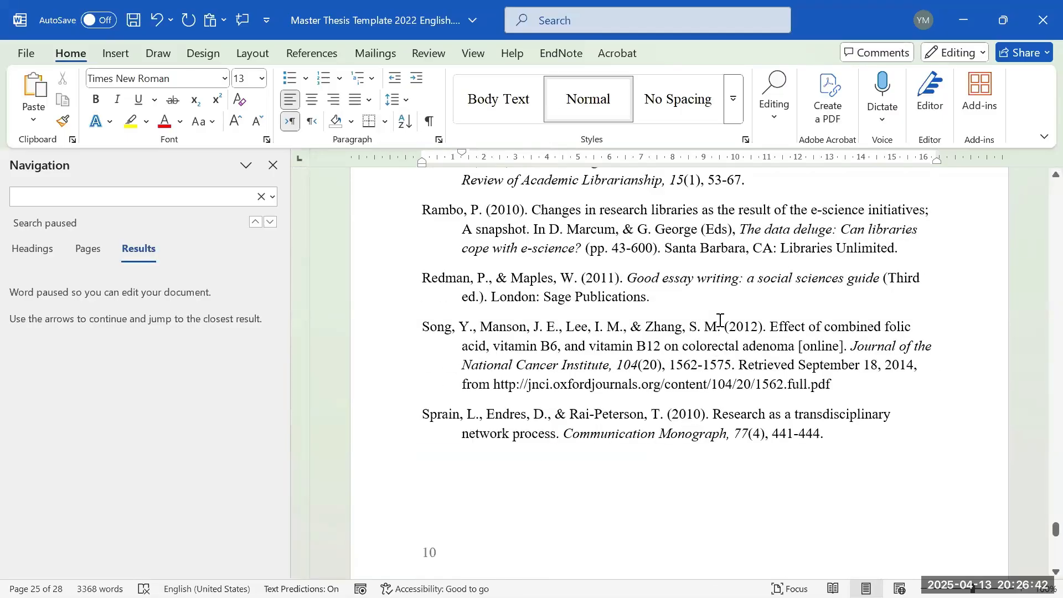
scroll(721, 321, down, 5)
click(720, 327)
scroll(719, 383, up, 4)
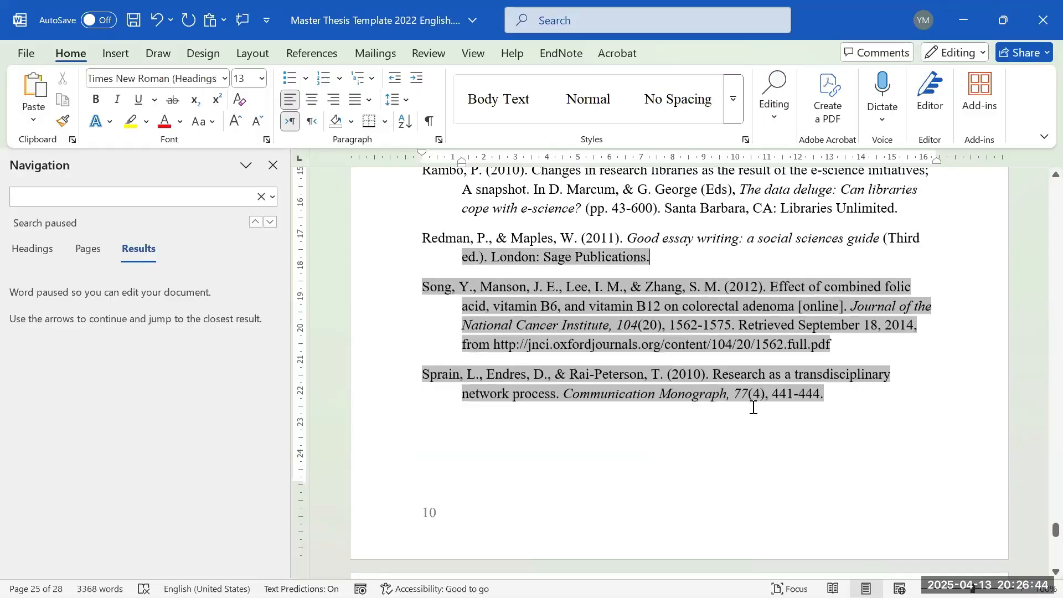
key(Return)
key(Return)
key(Return)
key(Return)
key(Return)
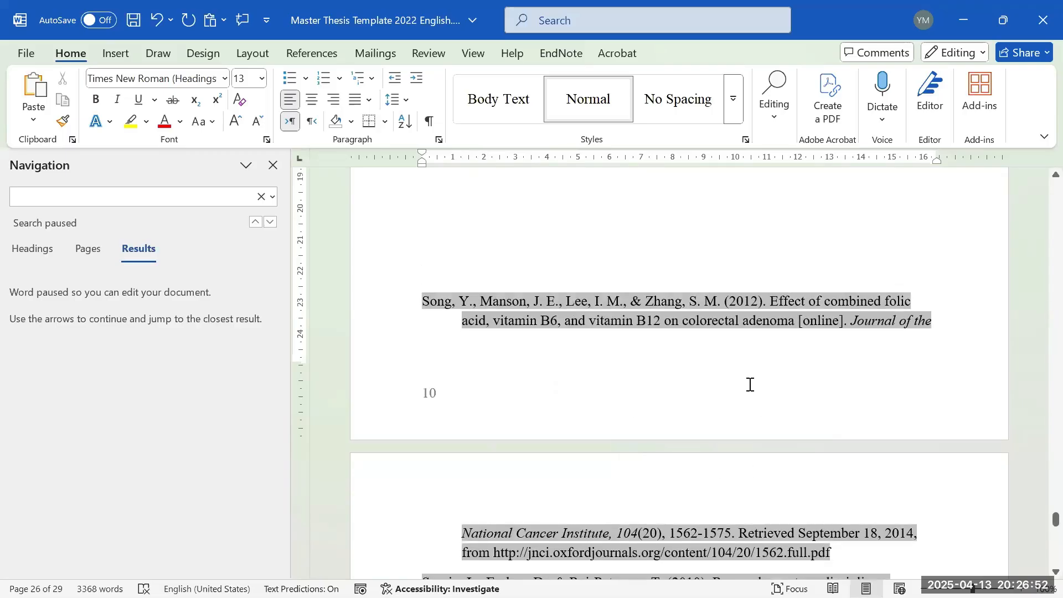
key(Return)
key(Return)
scroll(748, 387, down, 4)
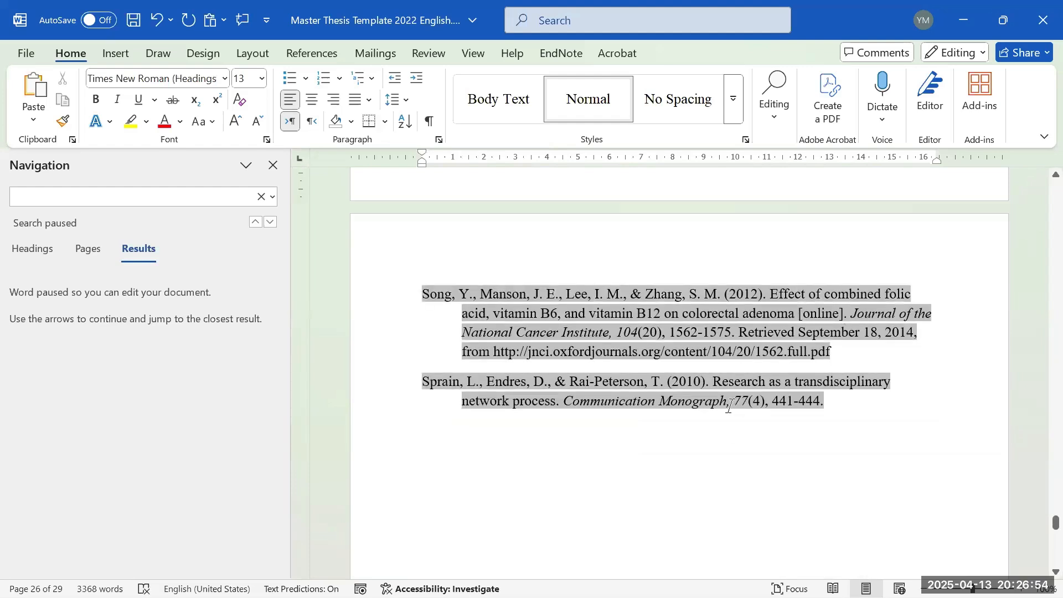
scroll(730, 404, up, 5)
key(BackSpace)
key(BackSpace)
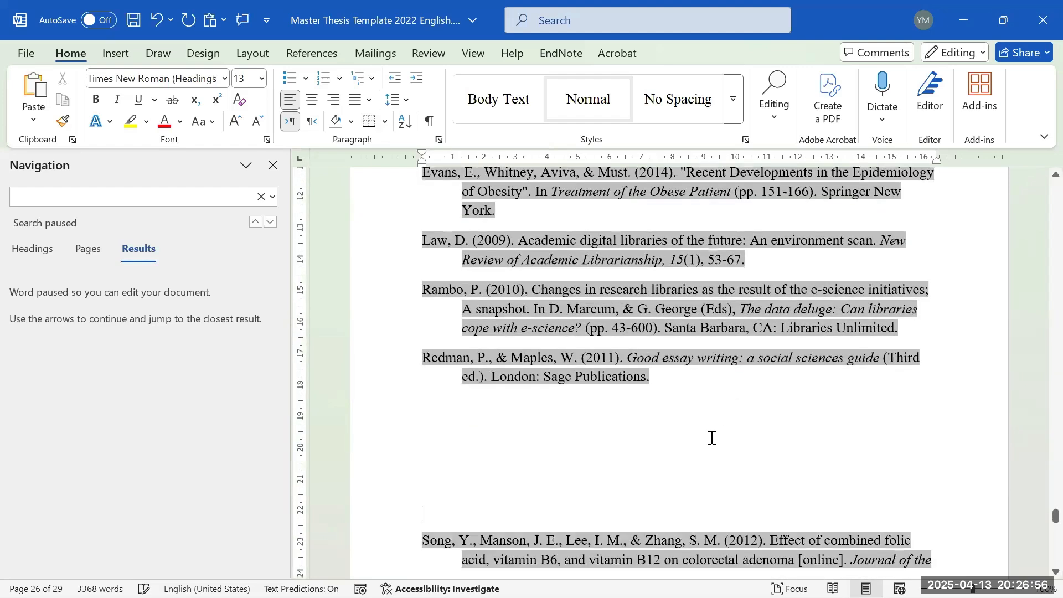
scroll(712, 437, down, 3)
key(BackSpace)
key(BackSpace)
key(BackSpace)
key(BackSpace)
key(BackSpace)
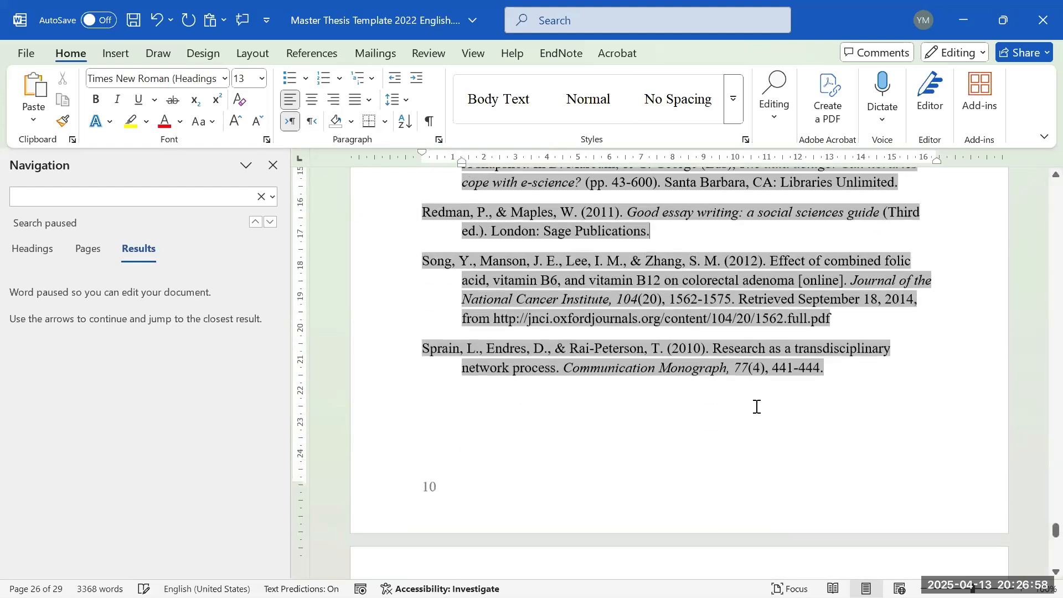
scroll(792, 421, up, 1)
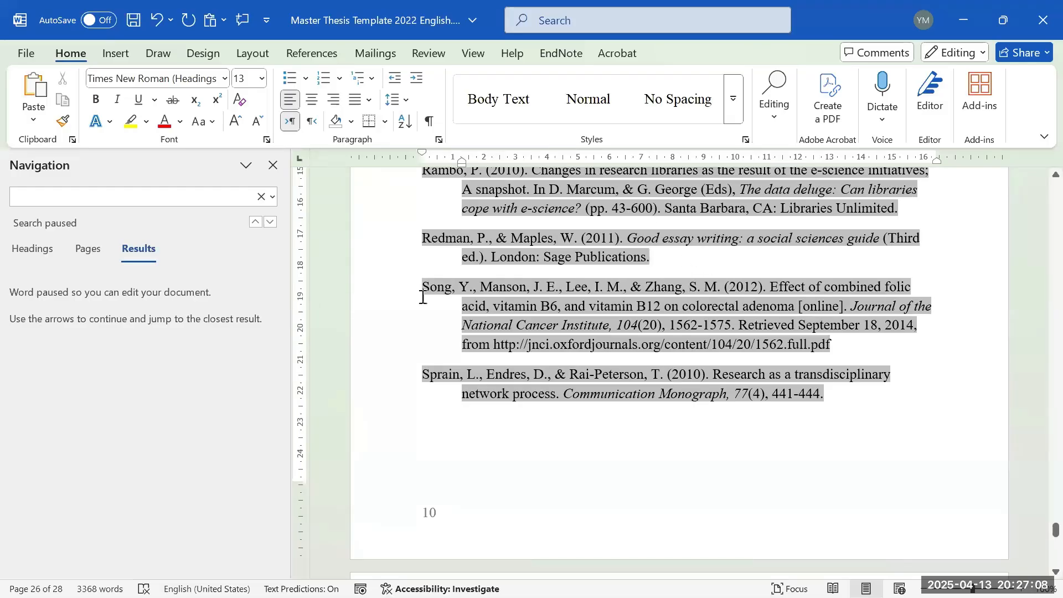
scroll(418, 288, up, 2)
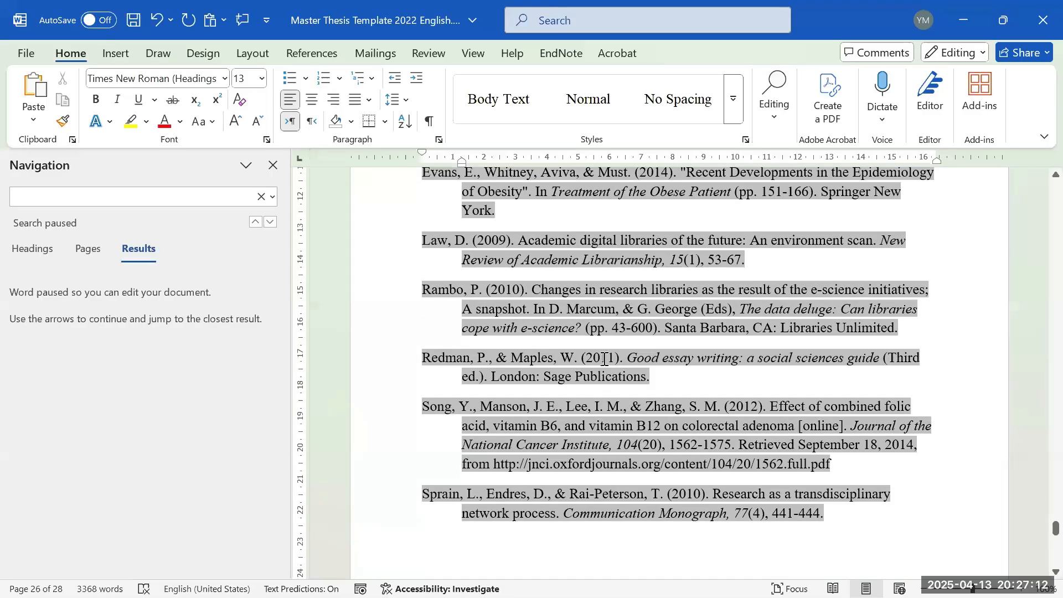
- Inspect formatting of the Redman reference's publisher, year, authors and book title, then move to List of Publications
drag(547, 374, 650, 374)
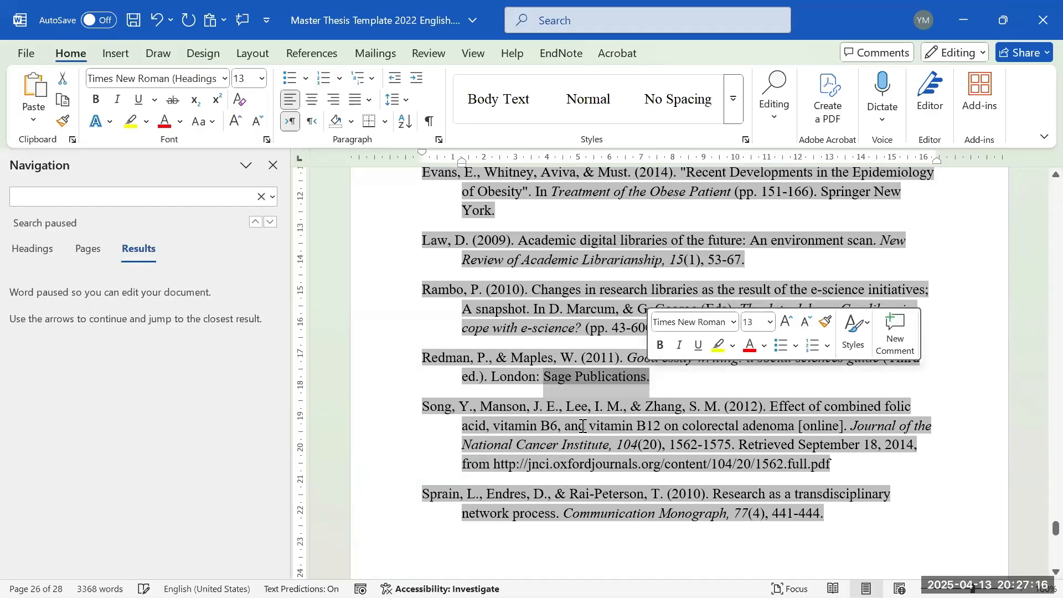
click(596, 376)
drag(587, 354, 611, 356)
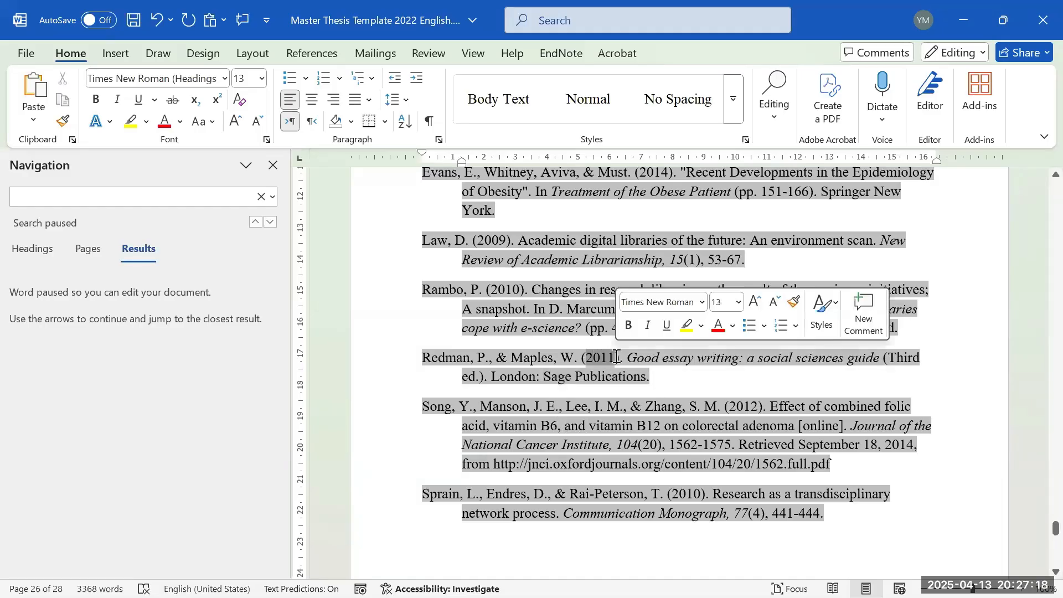
click(468, 372)
drag(436, 365, 690, 364)
click(648, 369)
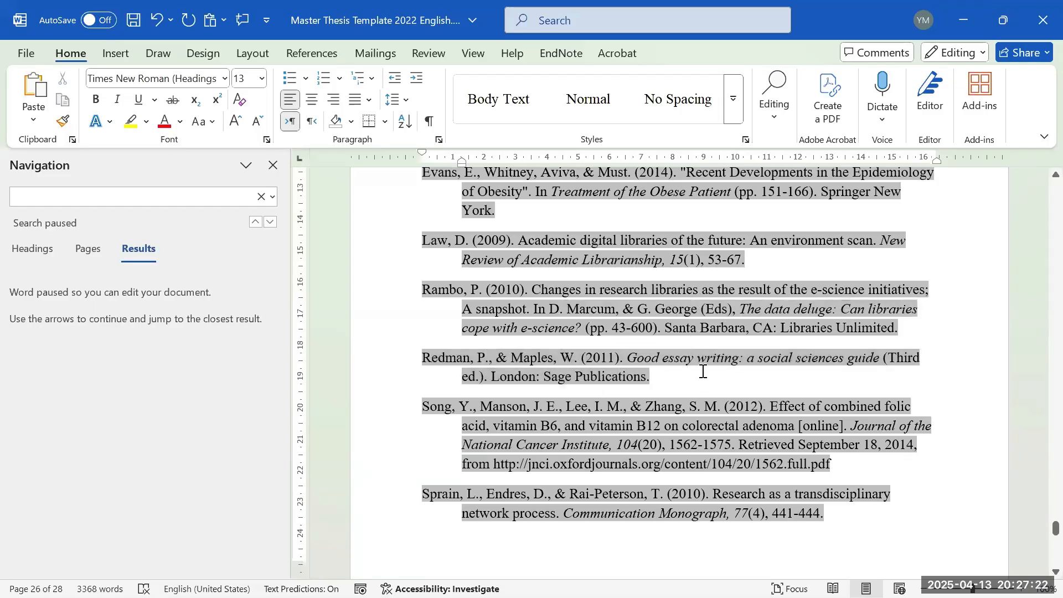
scroll(701, 360, down, 5)
scroll(636, 382, up, 4)
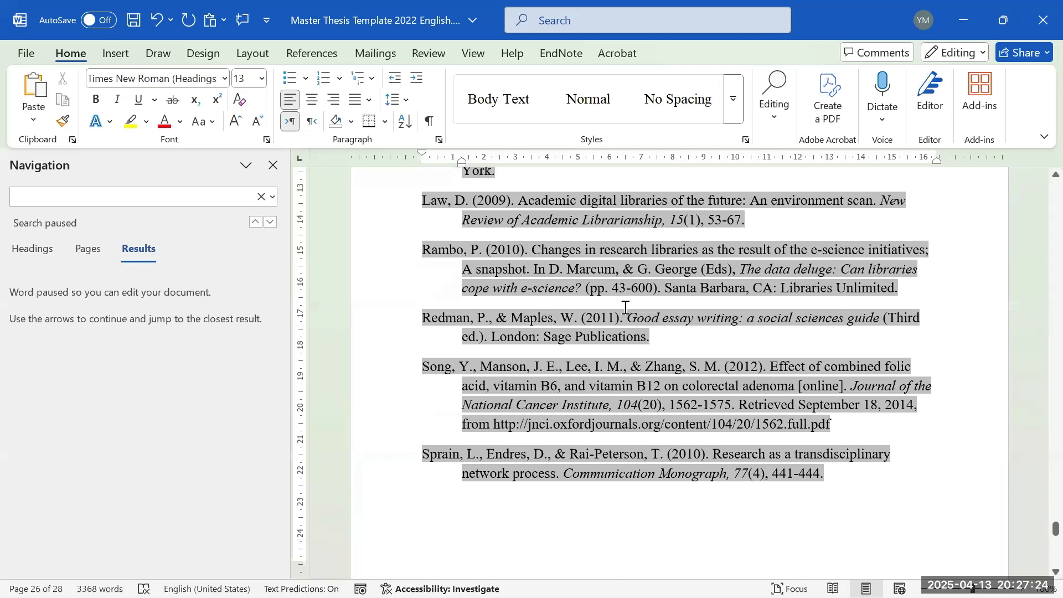
drag(625, 308, 745, 320)
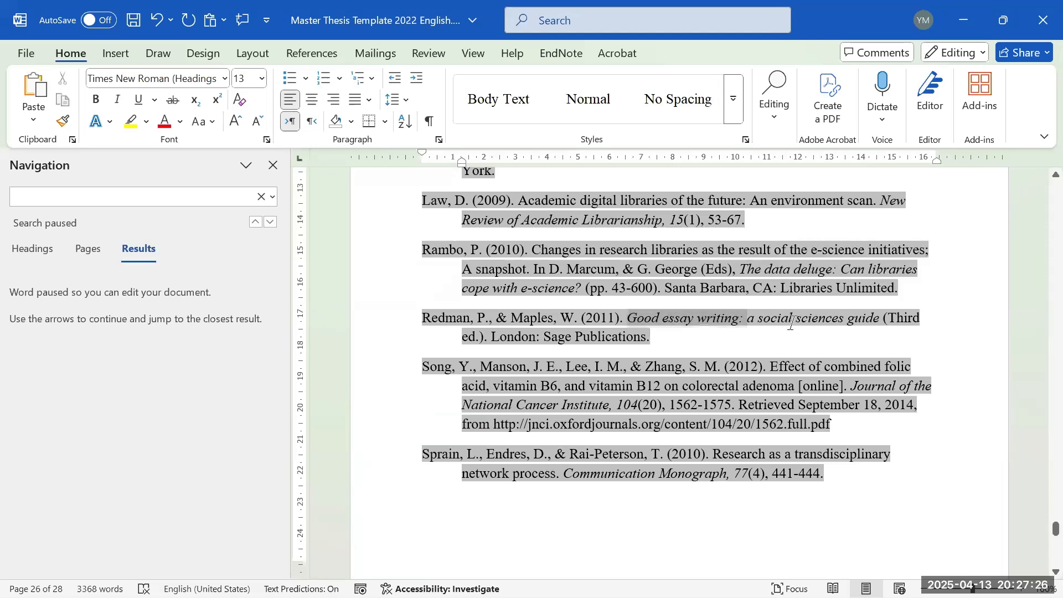
drag(627, 319, 889, 316)
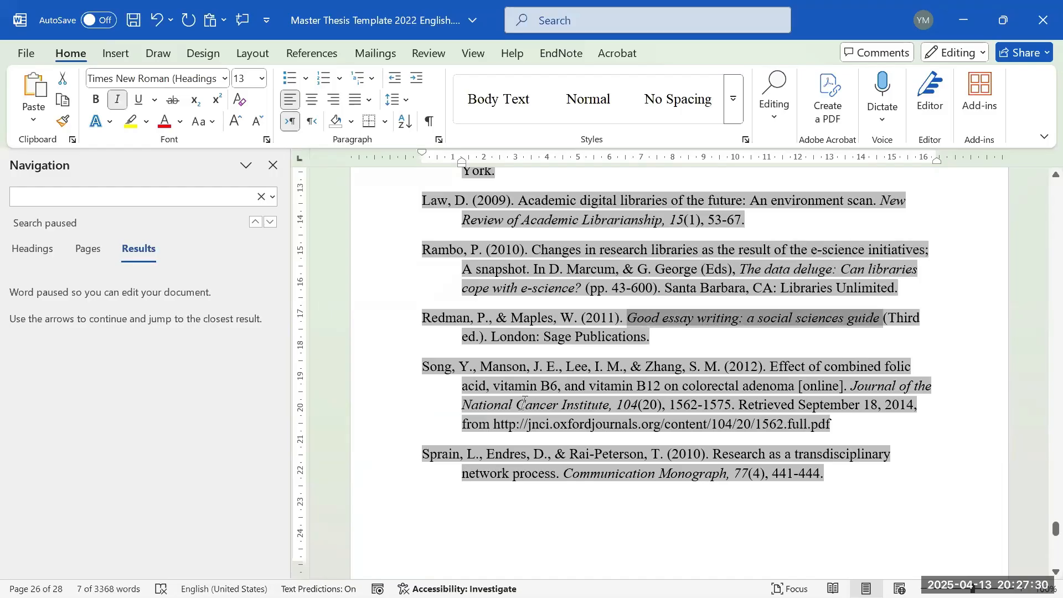
scroll(524, 403, down, 8)
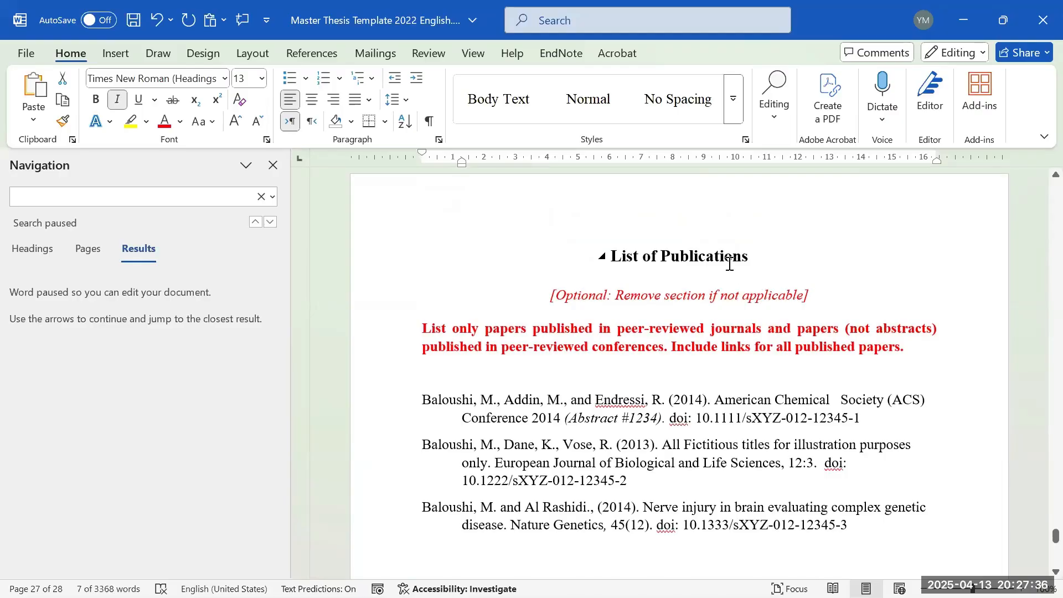
- Scroll down to the Appendix on page 27 showing its red optional-section note
scroll(581, 363, up, 2)
scroll(490, 365, down, 3)
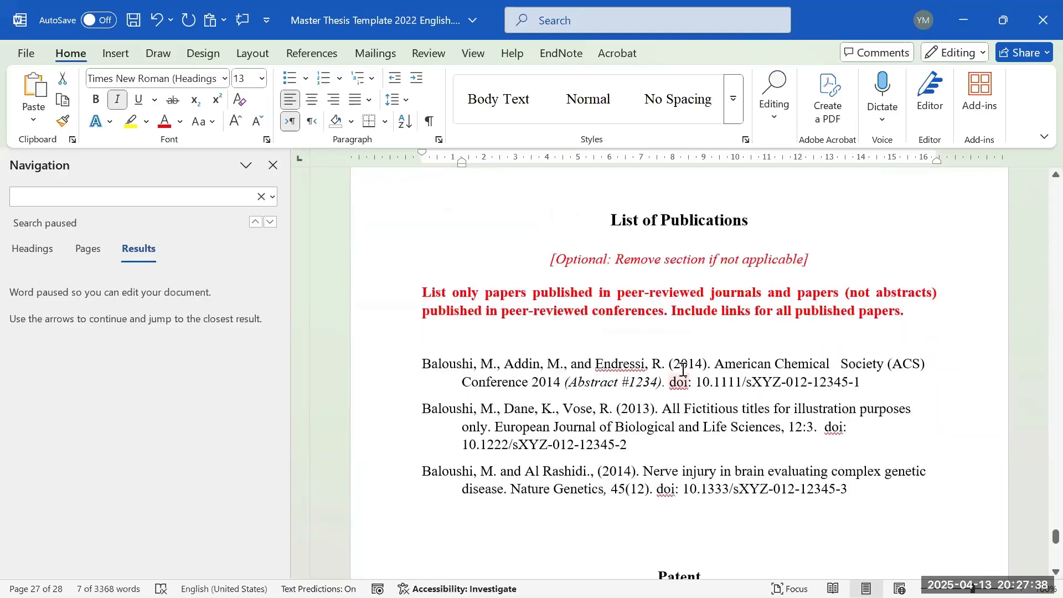
scroll(476, 368, up, 4)
scroll(481, 356, up, 5)
scroll(555, 382, down, 10)
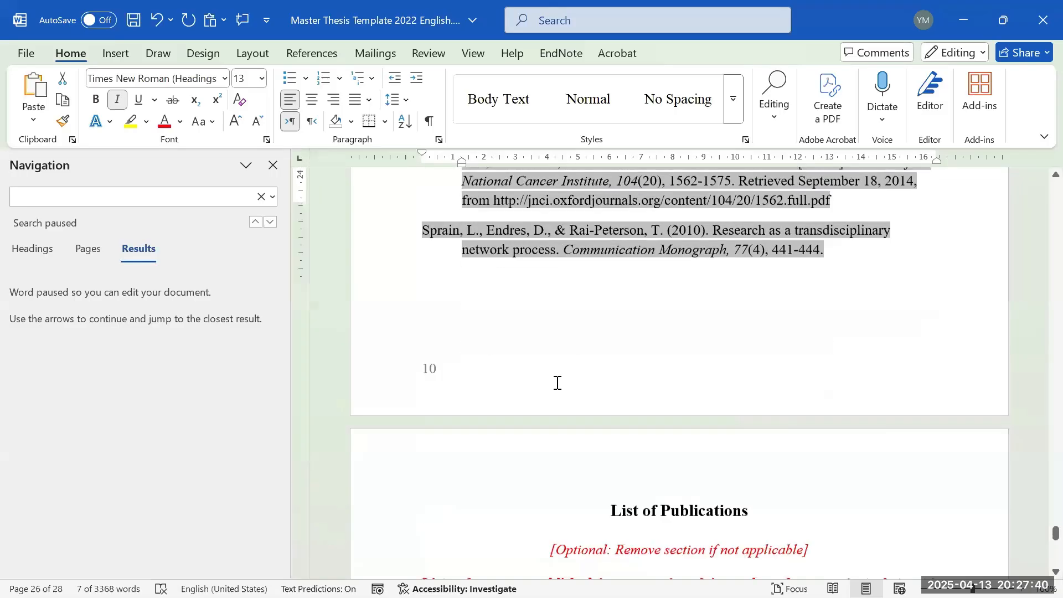
scroll(731, 349, up, 5)
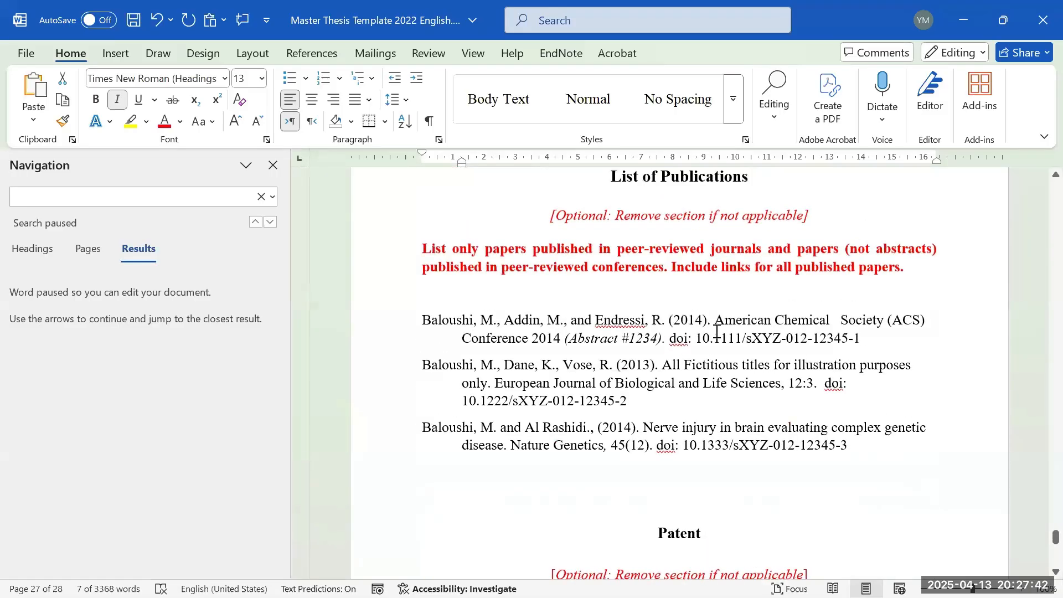
scroll(723, 351, down, 5)
scroll(723, 351, down, 5)
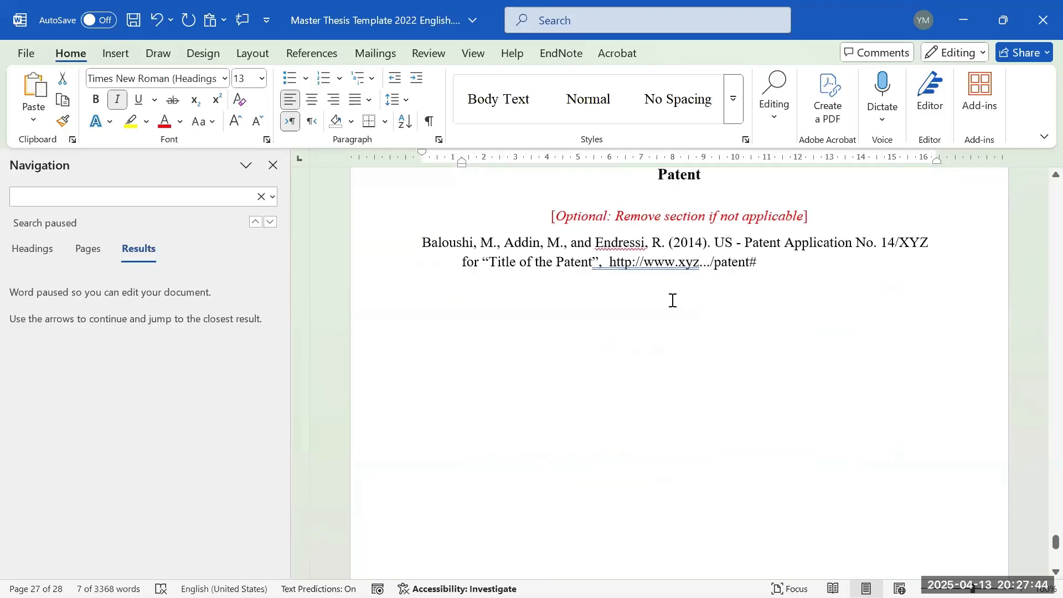
scroll(775, 332, up, 2)
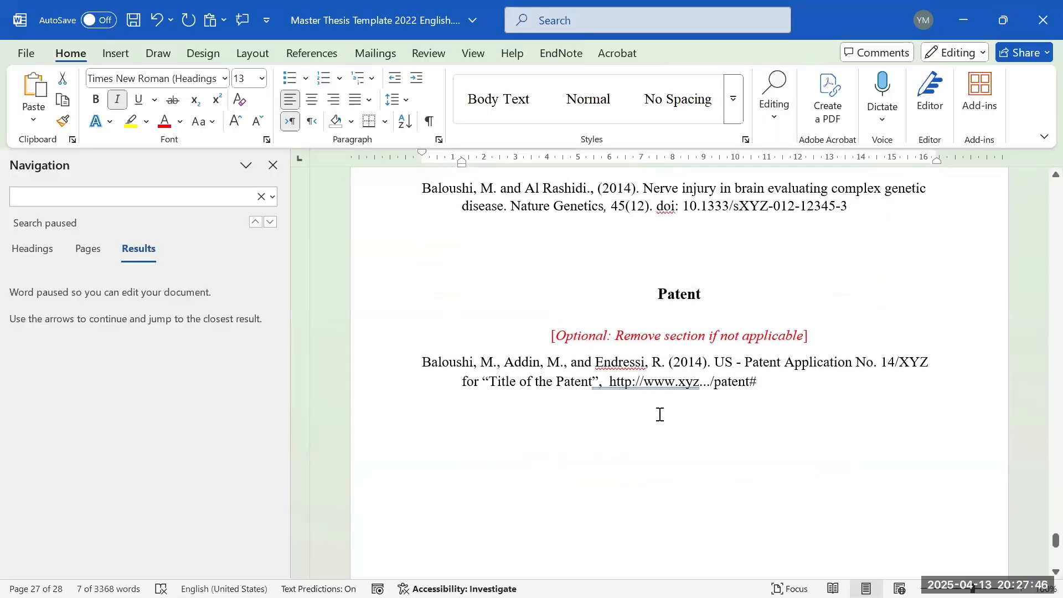
scroll(793, 413, down, 4)
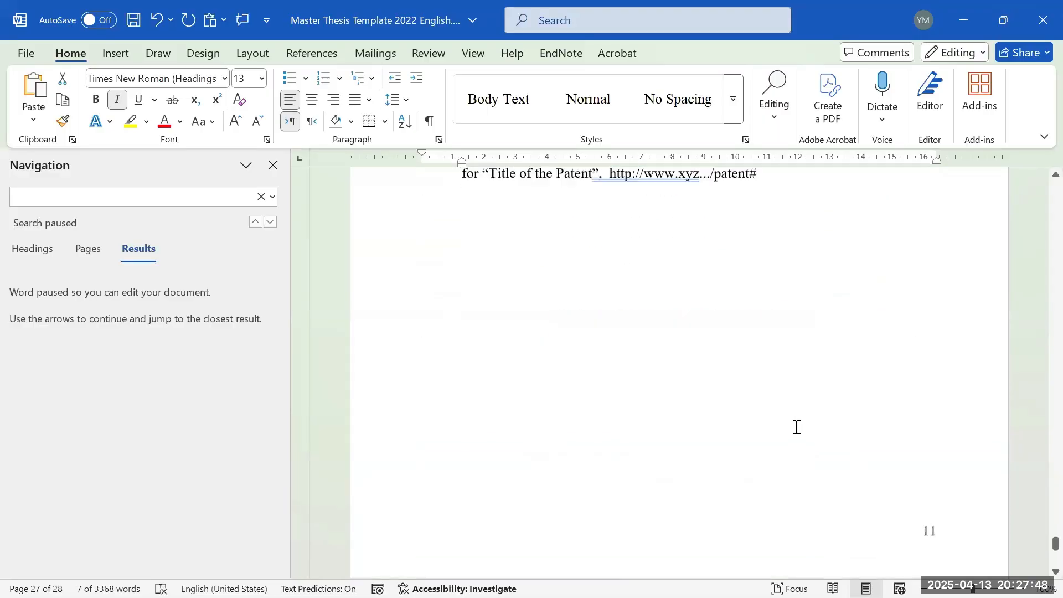
scroll(794, 426, up, 9)
scroll(775, 443, down, 10)
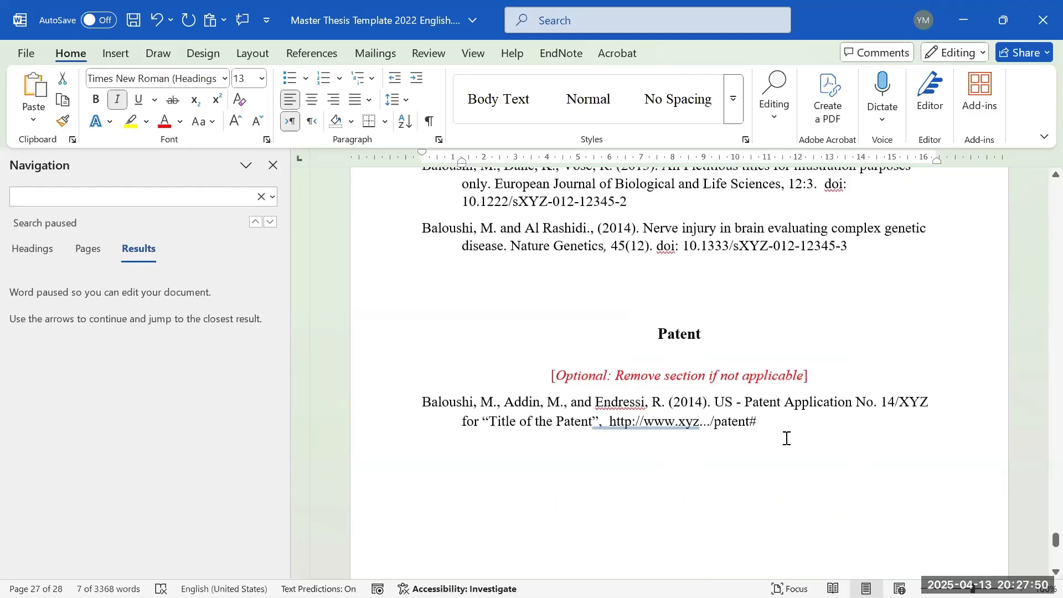
scroll(712, 343, down, 1)
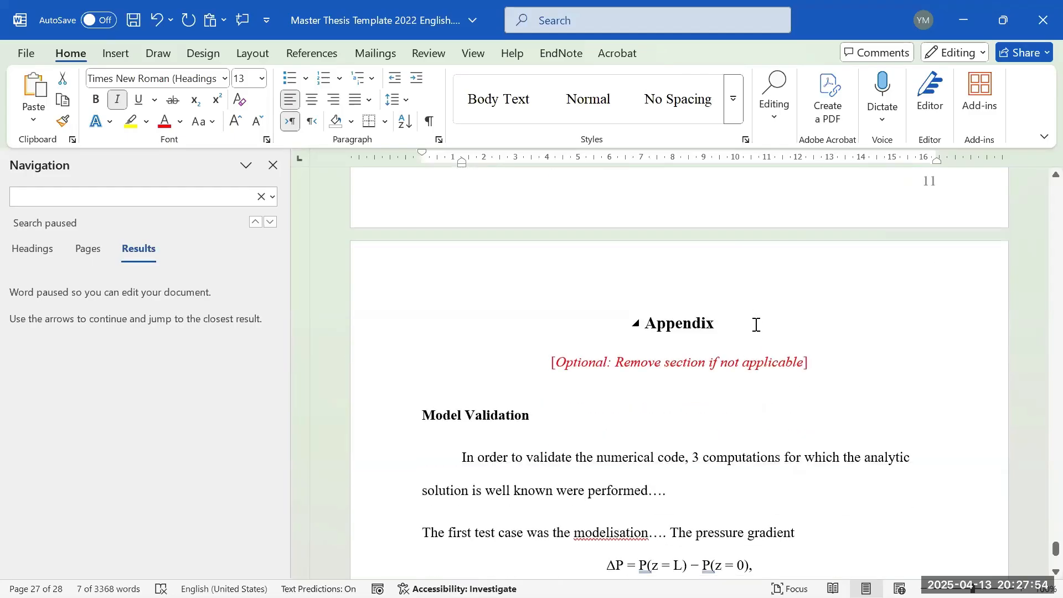
scroll(714, 343, down, 1)
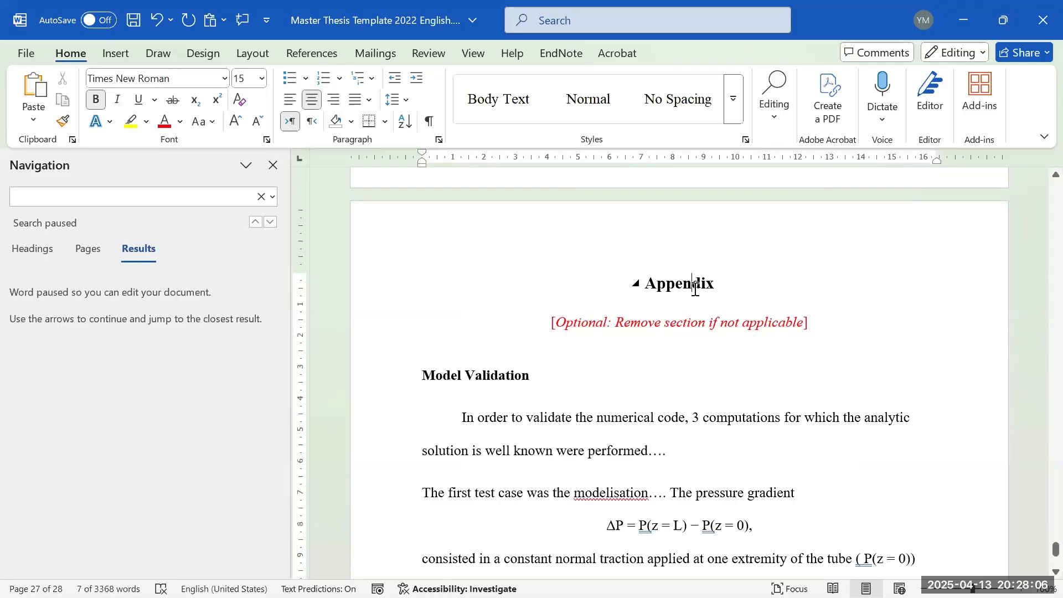
- Delete the red optional-section note under the Appendix heading and scroll back toward the Table of Contents
click(645, 323)
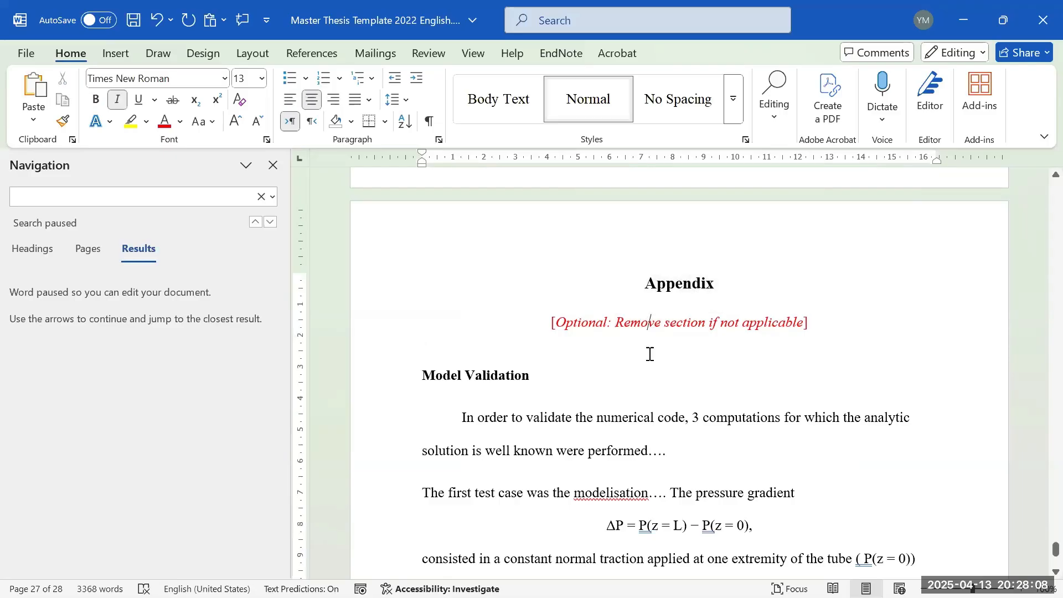
triple_click(643, 322)
key(BackSpace)
key(BackSpace)
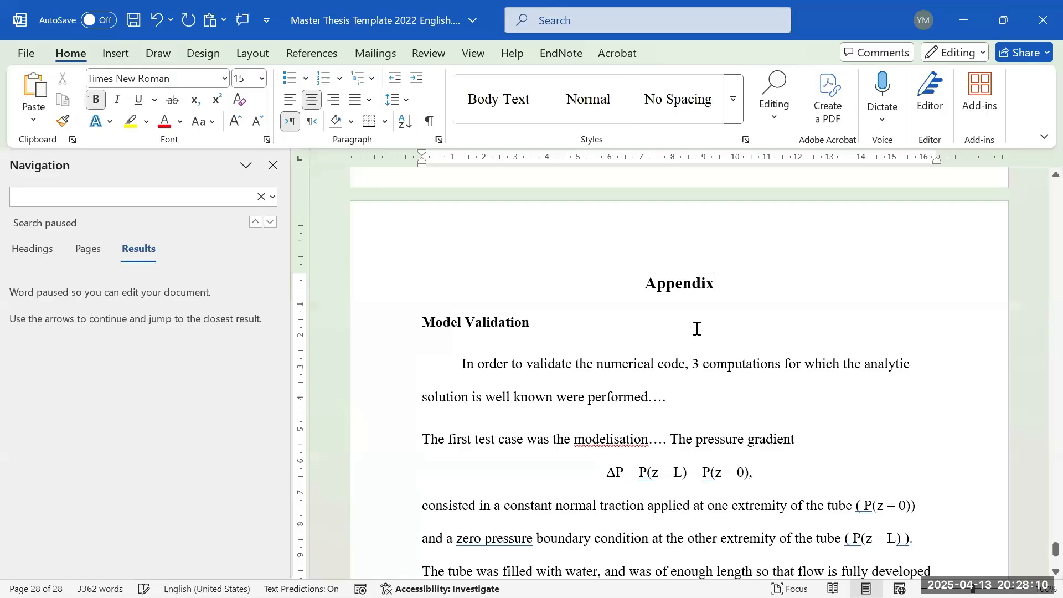
scroll(697, 328, down, 10)
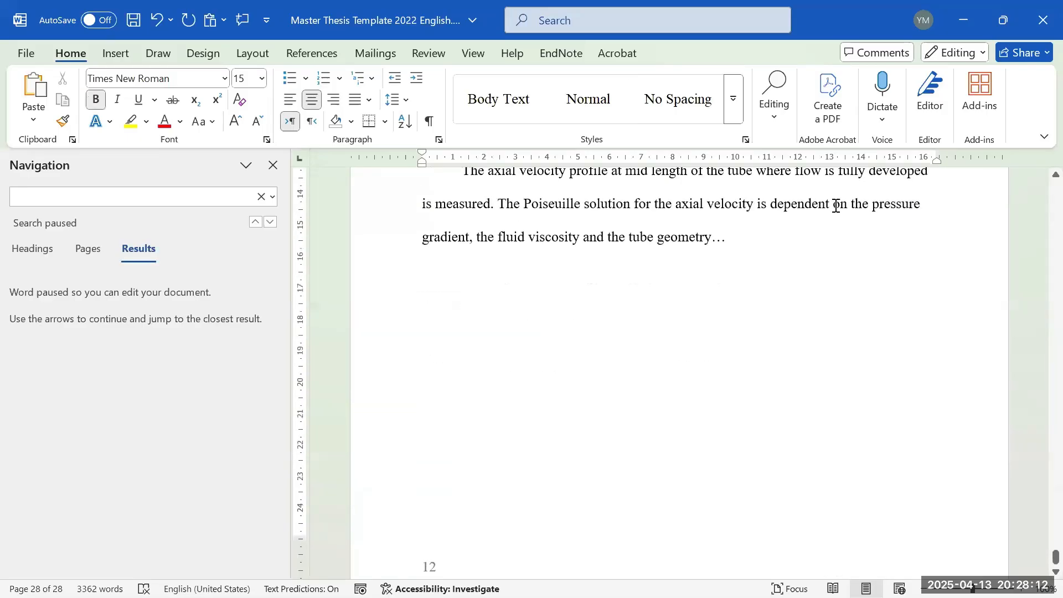
scroll(836, 205, up, 8)
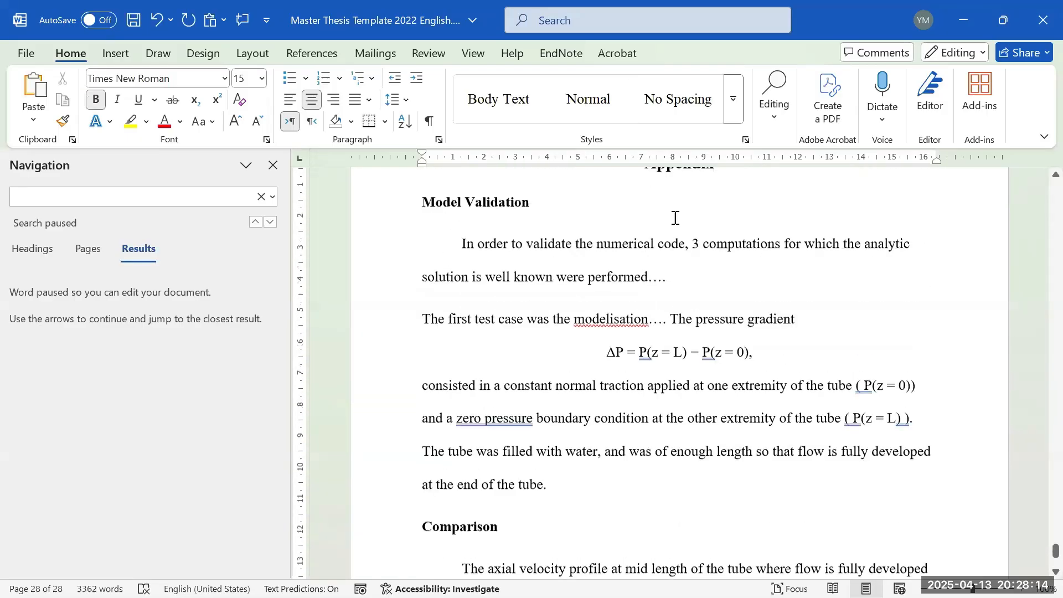
scroll(719, 311, down, 4)
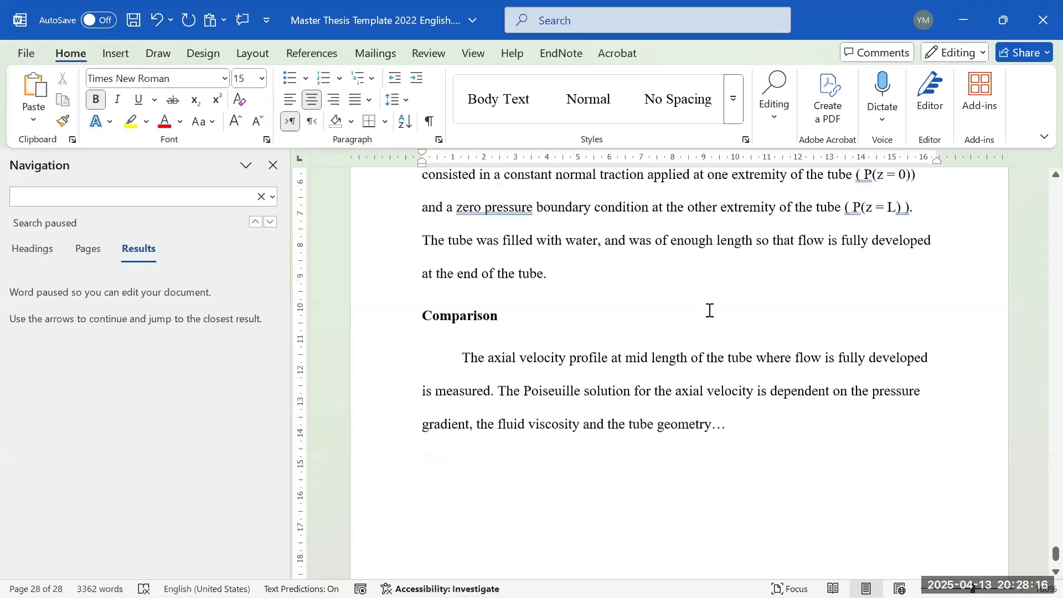
scroll(681, 288, up, 3)
scroll(719, 229, up, 10)
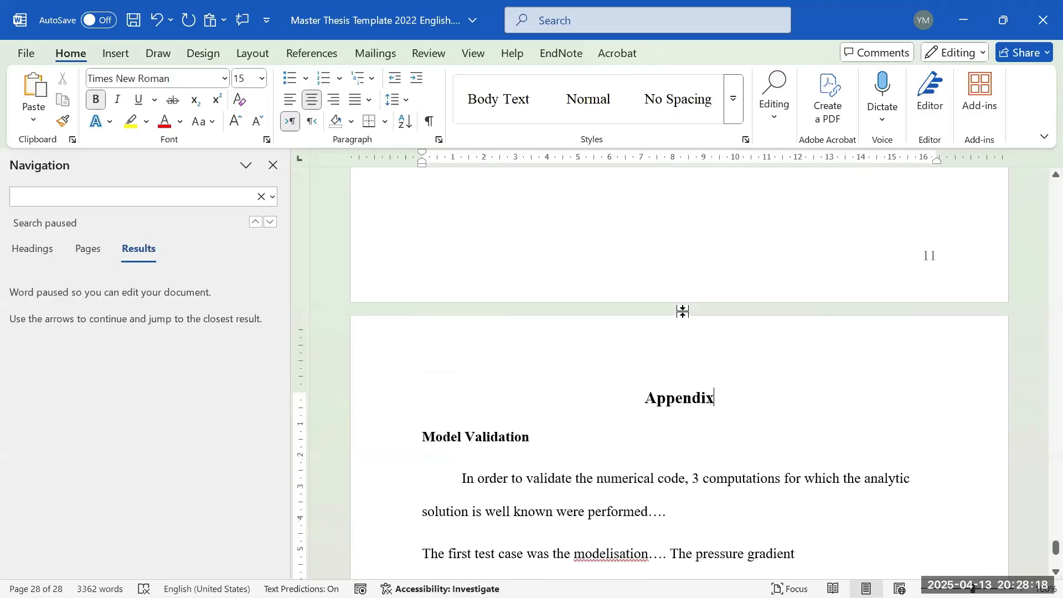
scroll(790, 313, up, 13)
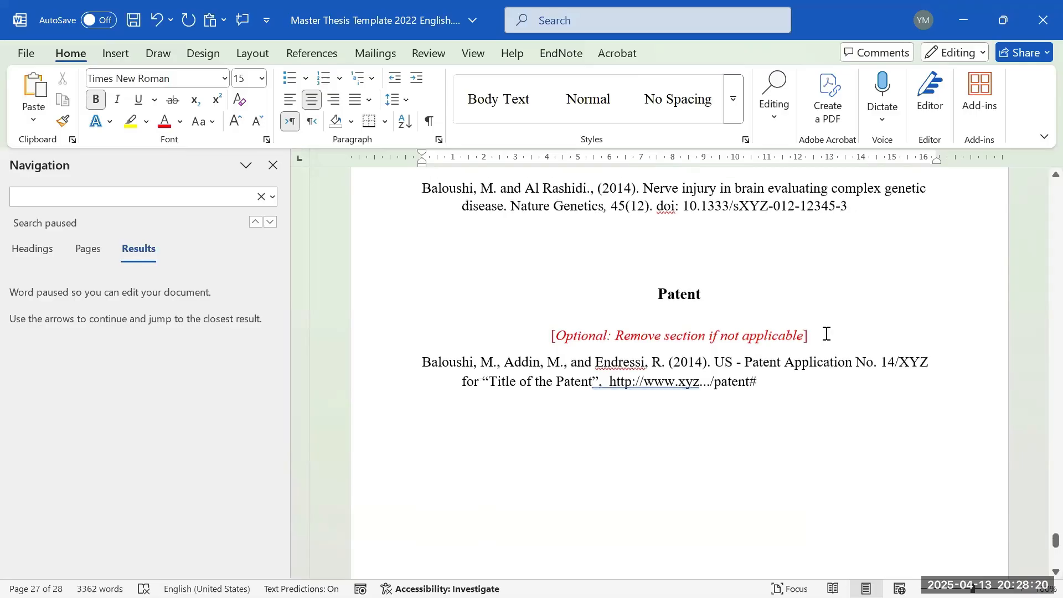
scroll(862, 343, up, 15)
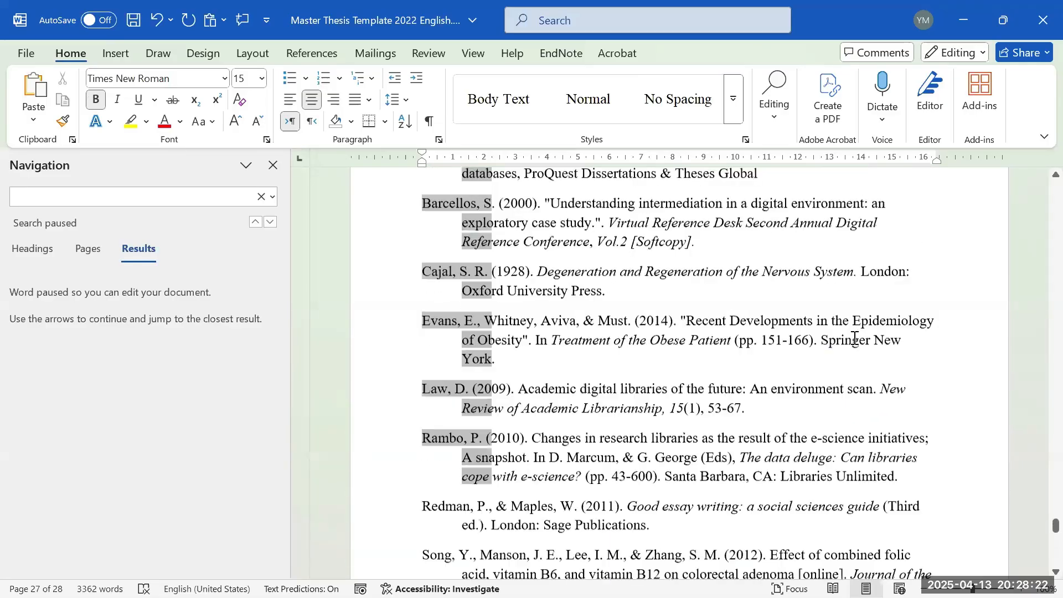
scroll(796, 356, up, 20)
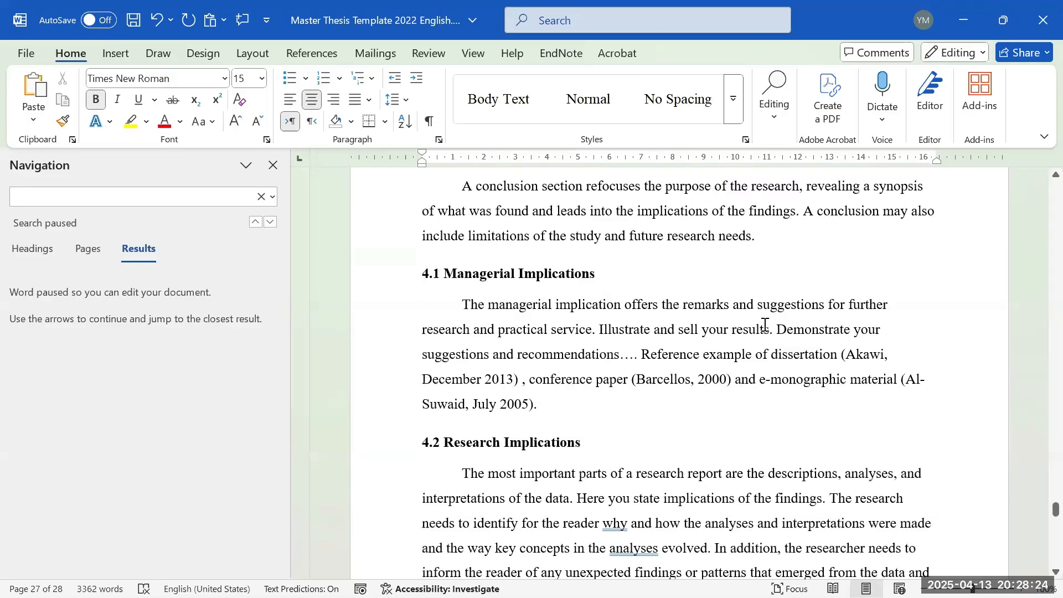
scroll(1060, 372, up, 20)
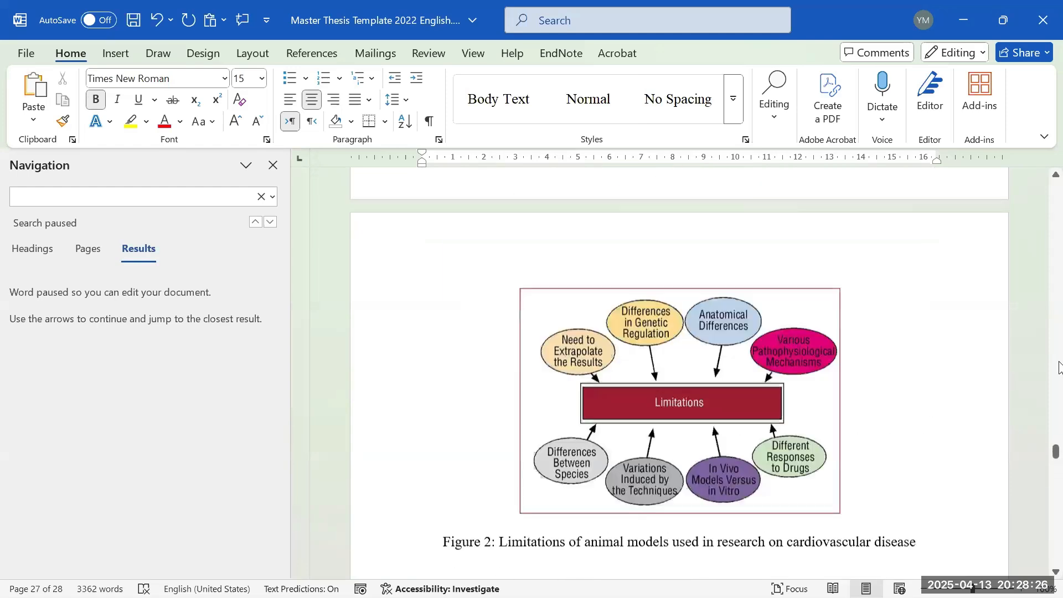
scroll(1060, 369, up, 5)
- Minimise the thesis document and return to the Zoom meeting in the browser
drag(1058, 372, 1057, 280)
drag(1055, 295, 1056, 338)
click(967, 8)
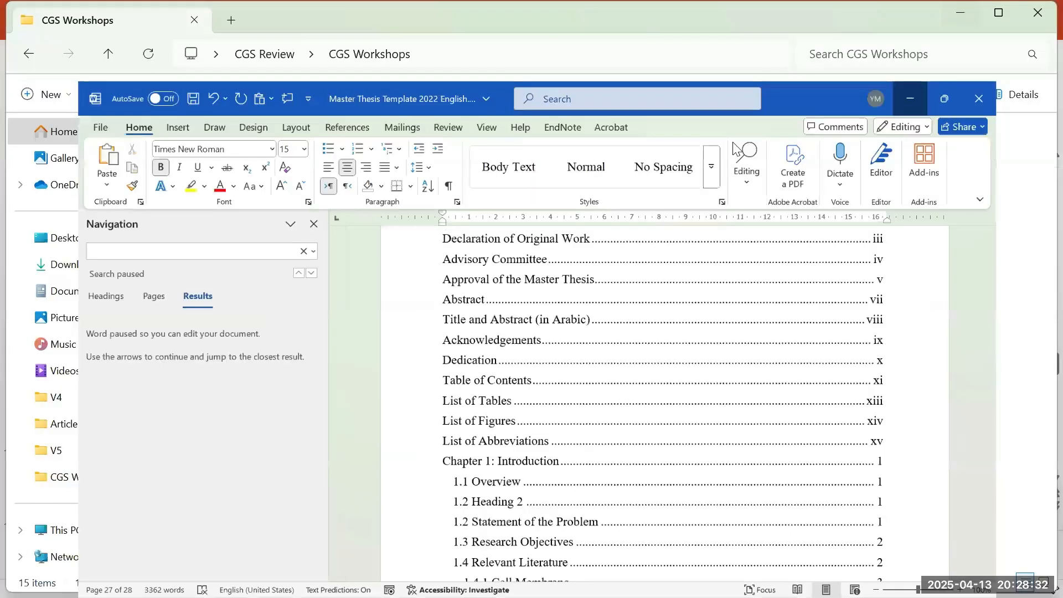
mouse_move(408, 584)
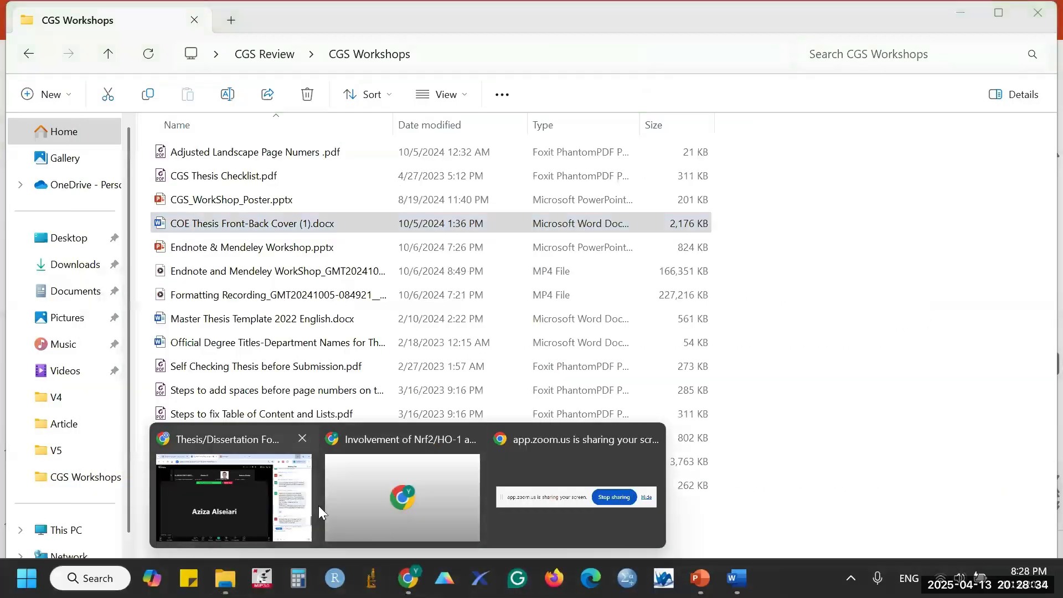
click(265, 507)
scroll(975, 430, down, 10)
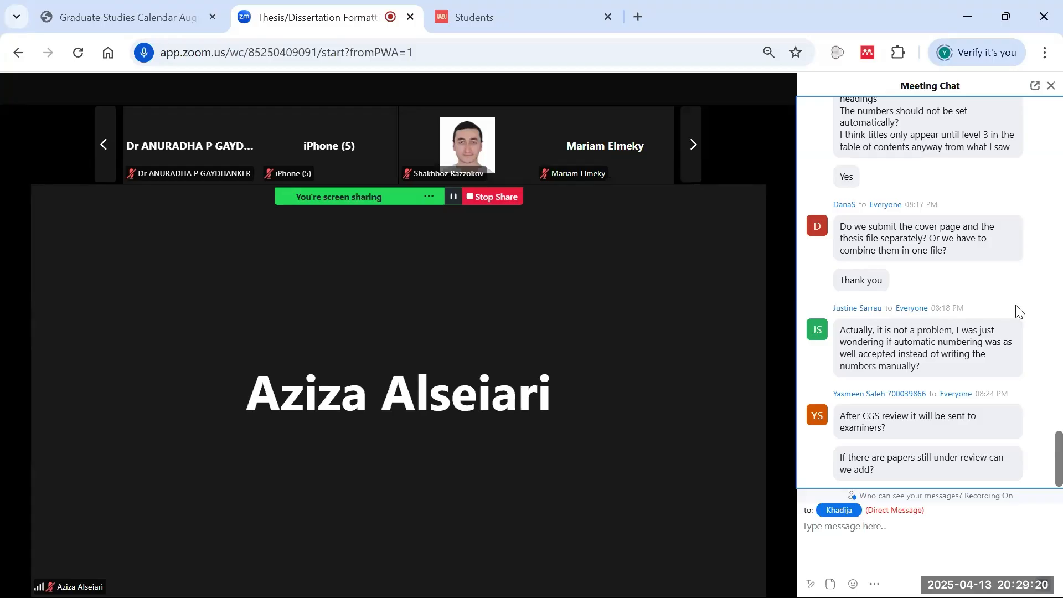
scroll(1016, 312, up, 4)
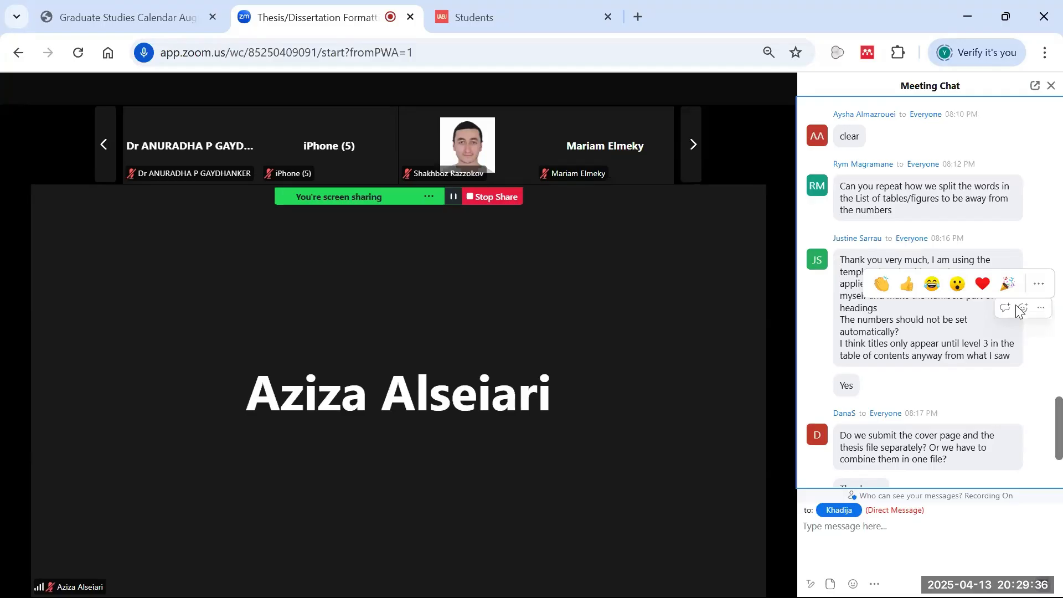
scroll(959, 294, down, 2)
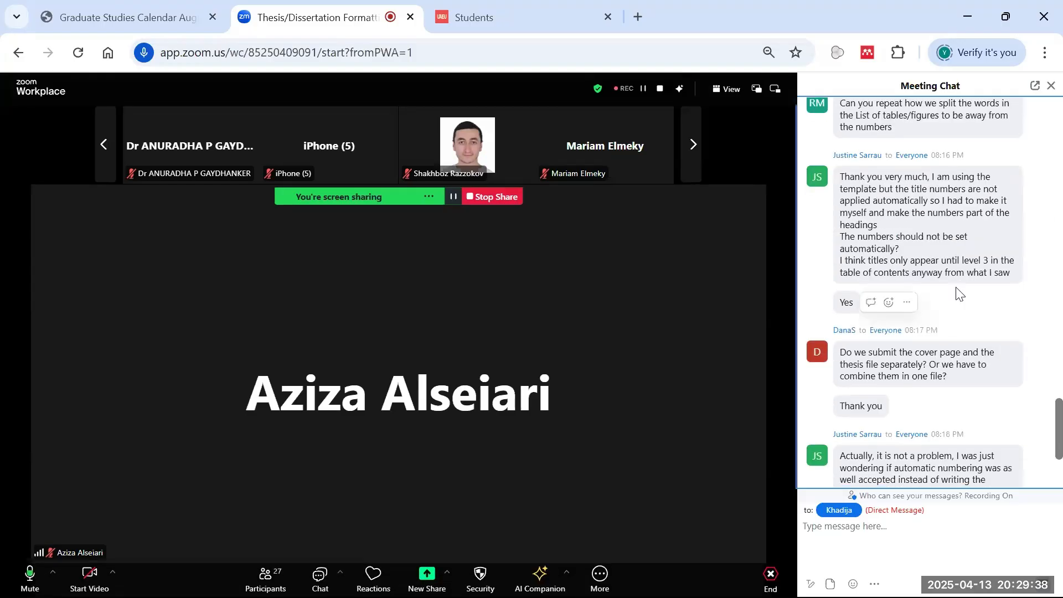
scroll(919, 245, down, 5)
mouse_move(923, 237)
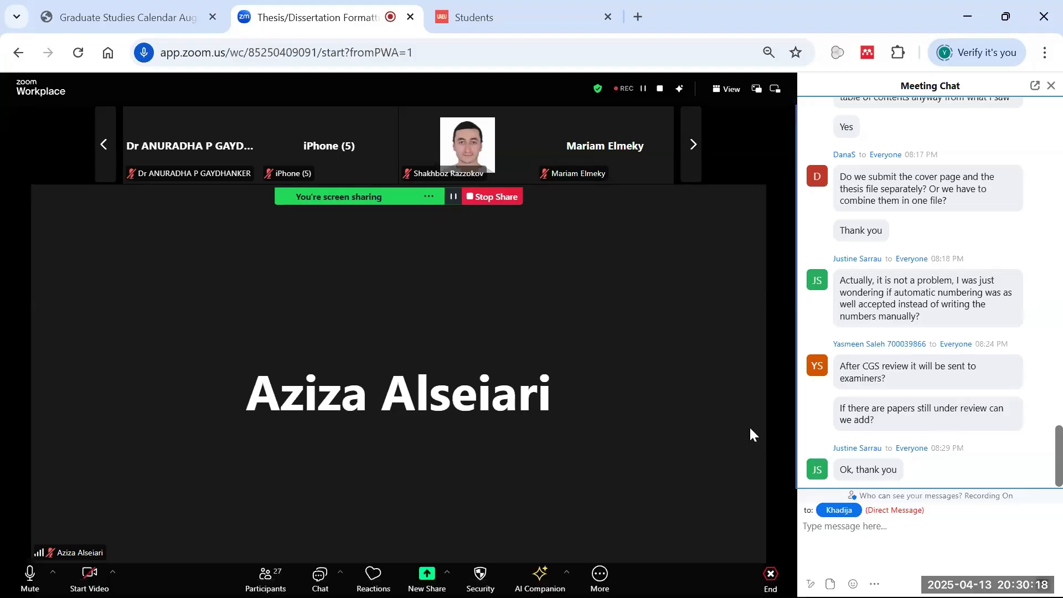
- Present the workshop deck from the What to submit slide, highlighting the submission address
click(699, 579)
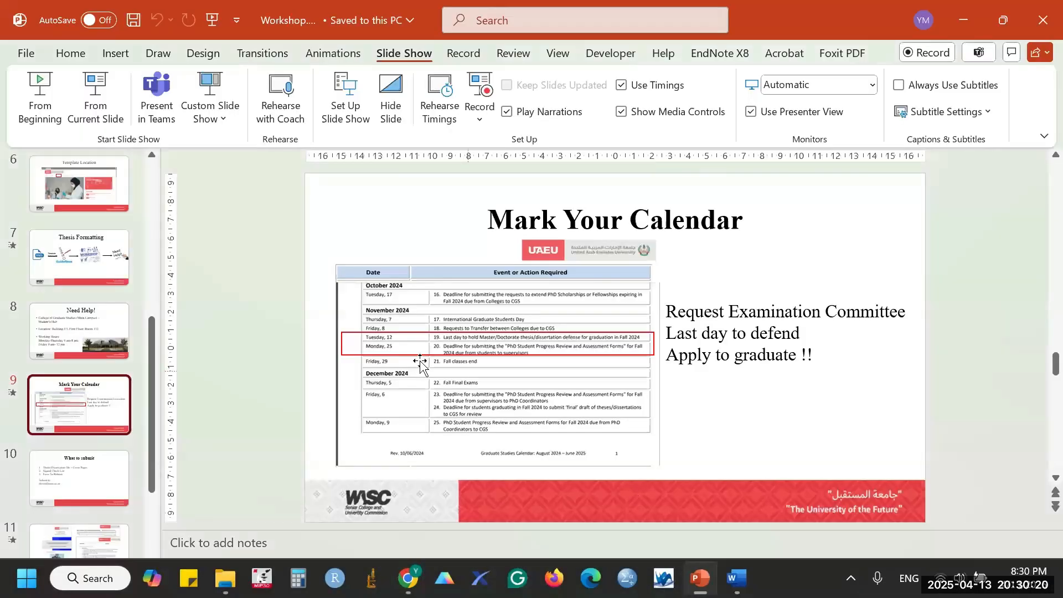
click(50, 494)
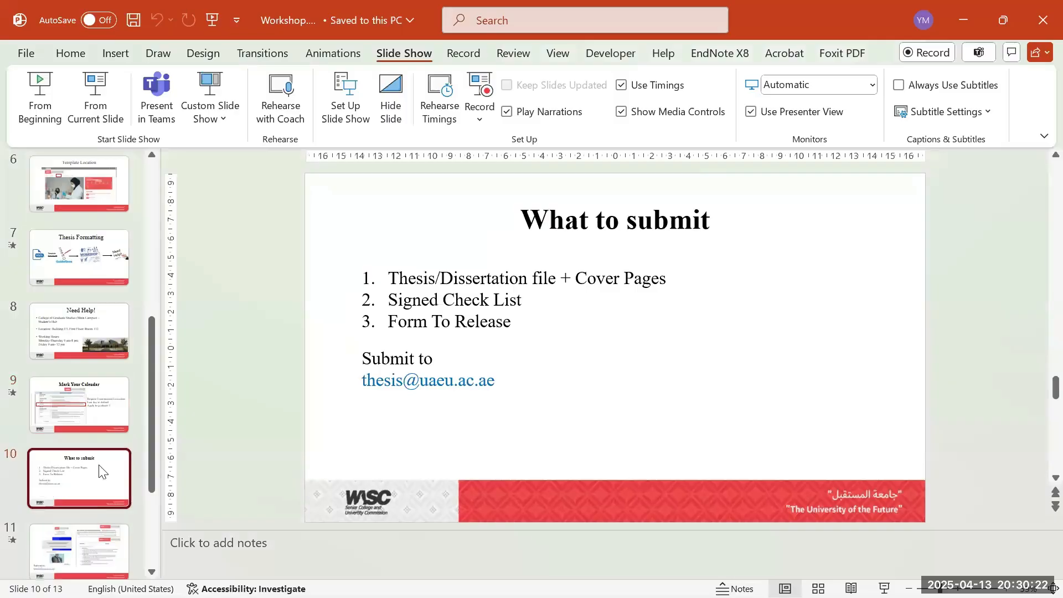
click(95, 111)
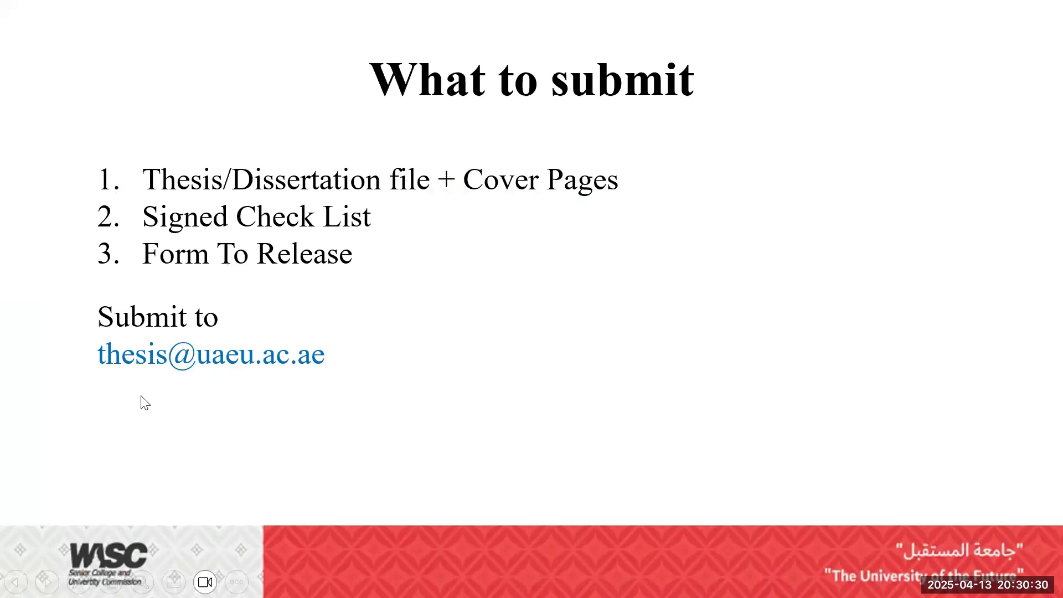
drag(140, 396, 224, 374)
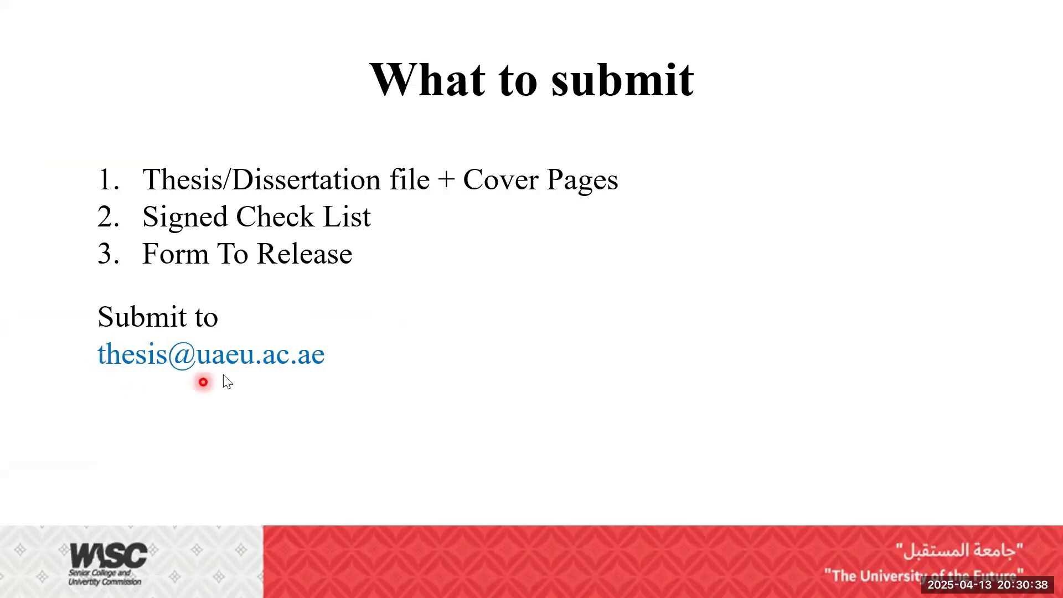
- Advance through the CGS Review Process and Thank you! slides, end the show and close PowerPoint
click(393, 352)
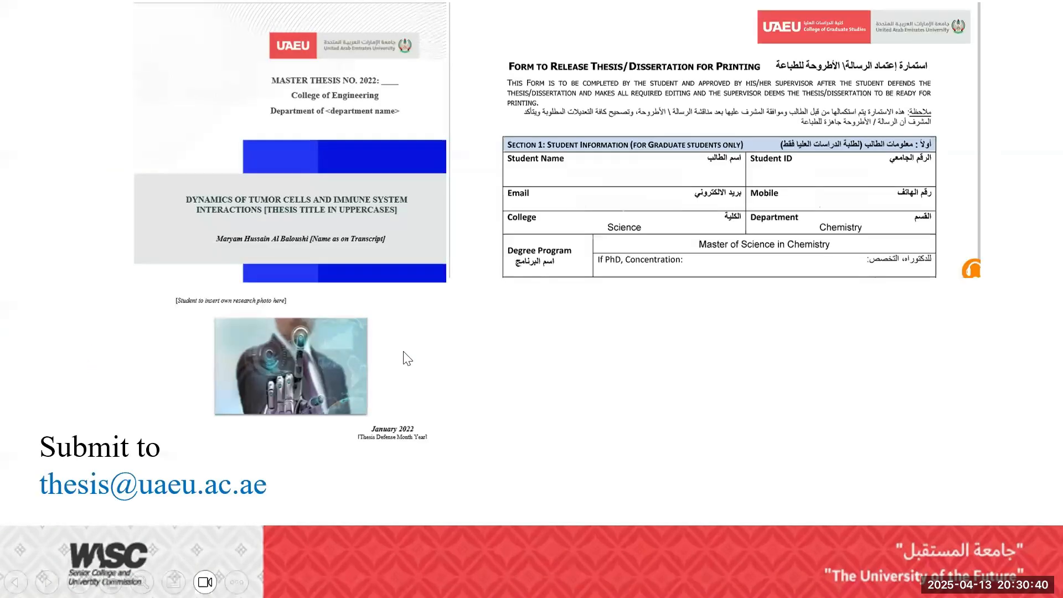
click(407, 361)
click(406, 361)
click(405, 361)
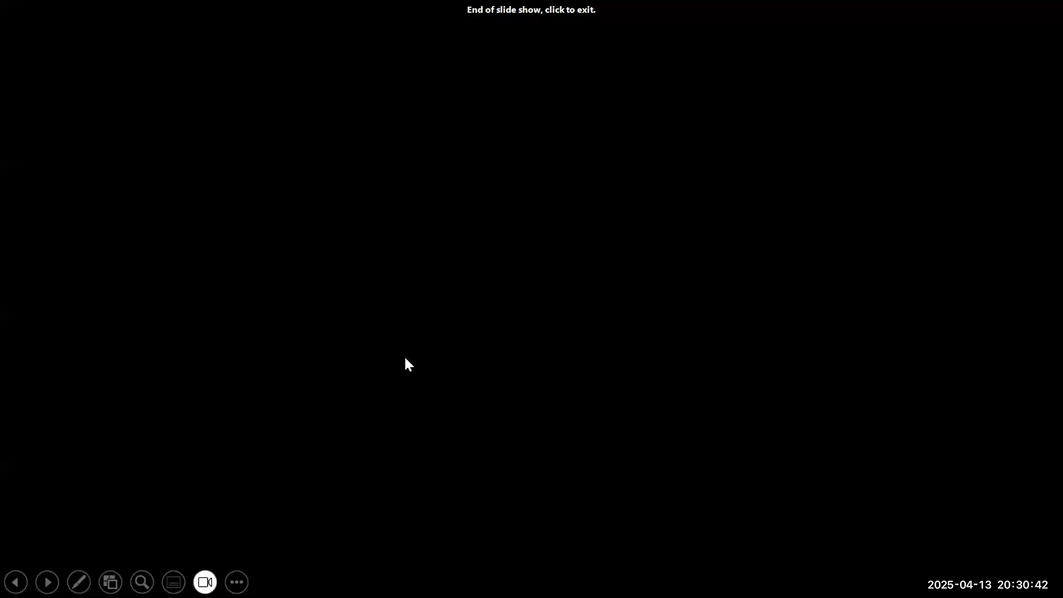
click(406, 362)
click(1043, 20)
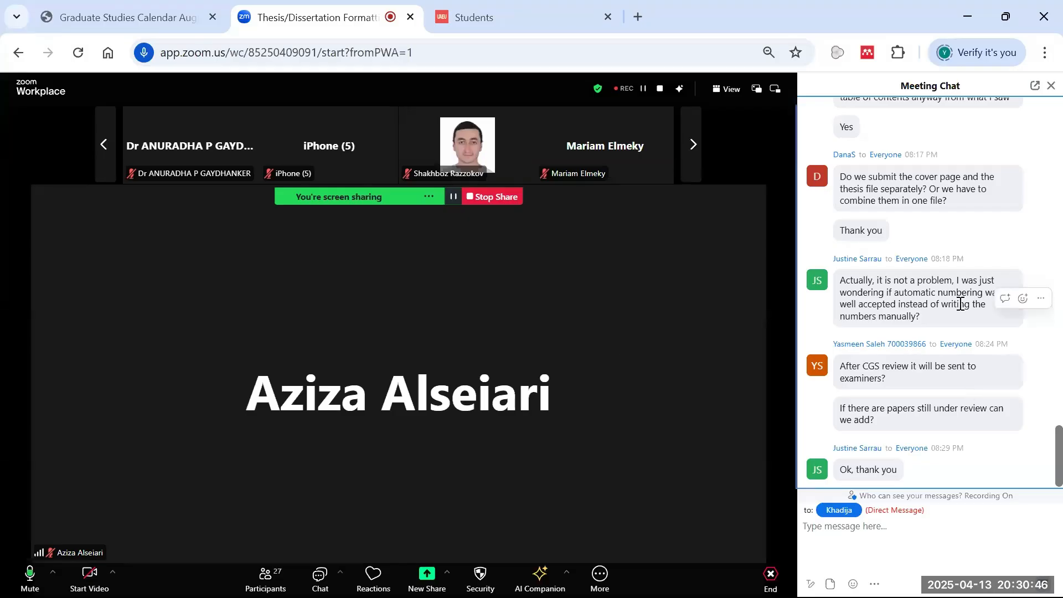
mouse_move(966, 562)
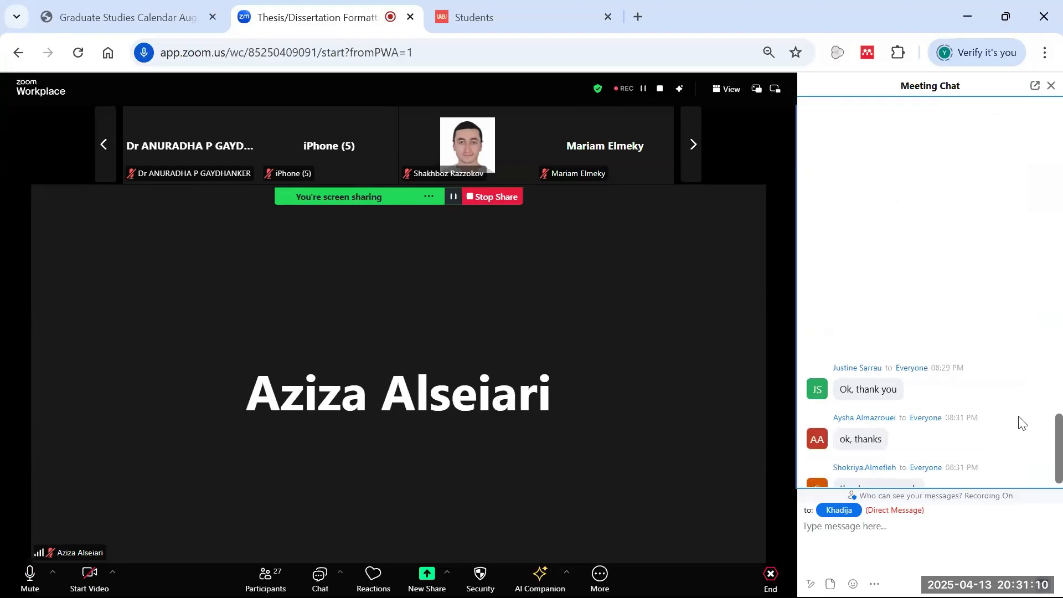
scroll(1018, 426, up, 4)
scroll(1018, 430, down, 3)
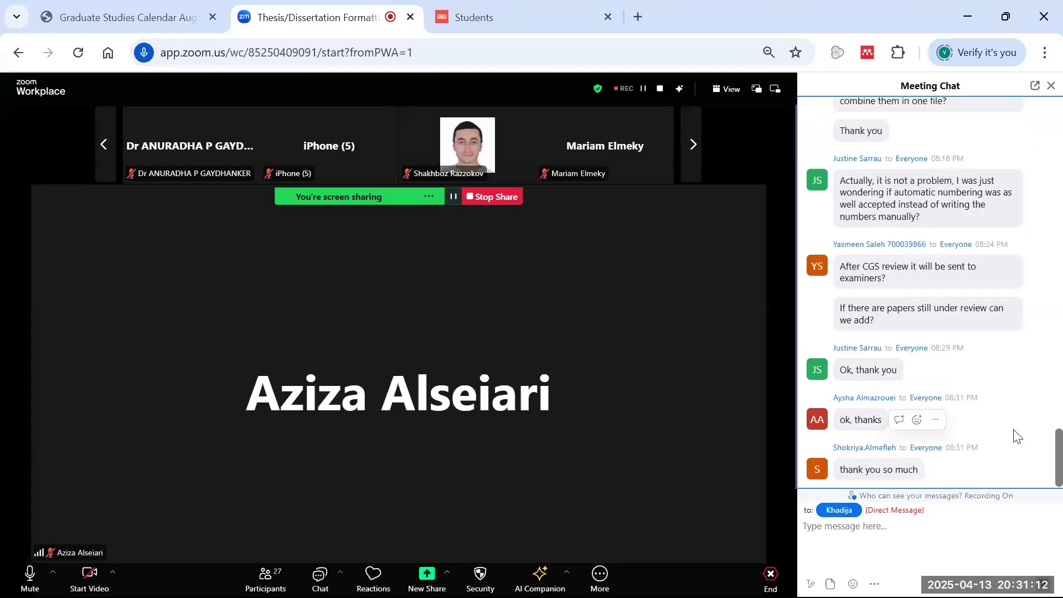
scroll(1015, 434, up, 4)
scroll(1005, 446, down, 3)
drag(1059, 437, 1060, 492)
scroll(973, 430, up, 2)
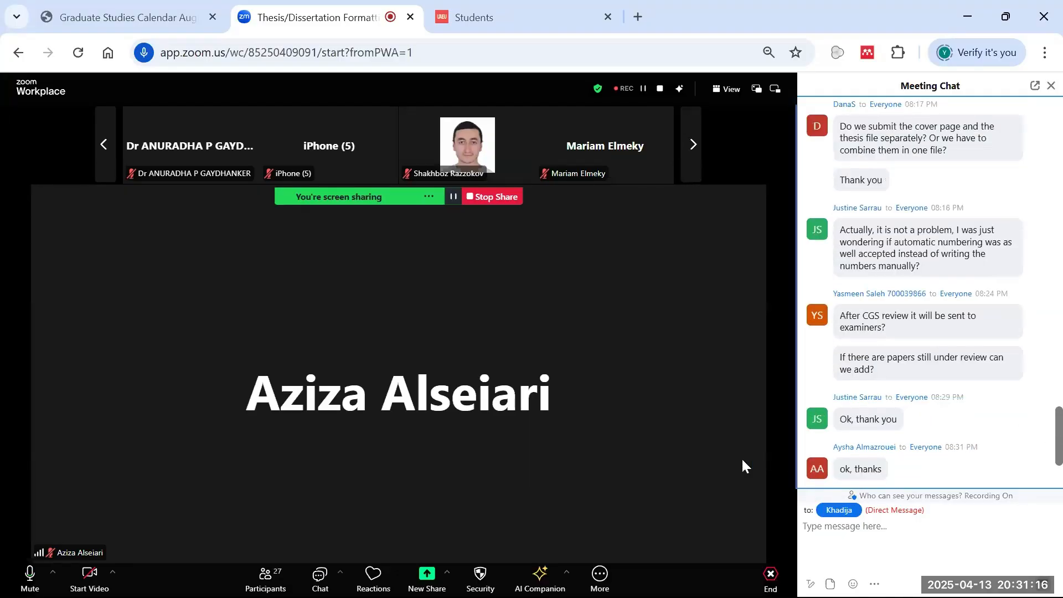
scroll(937, 436, down, 3)
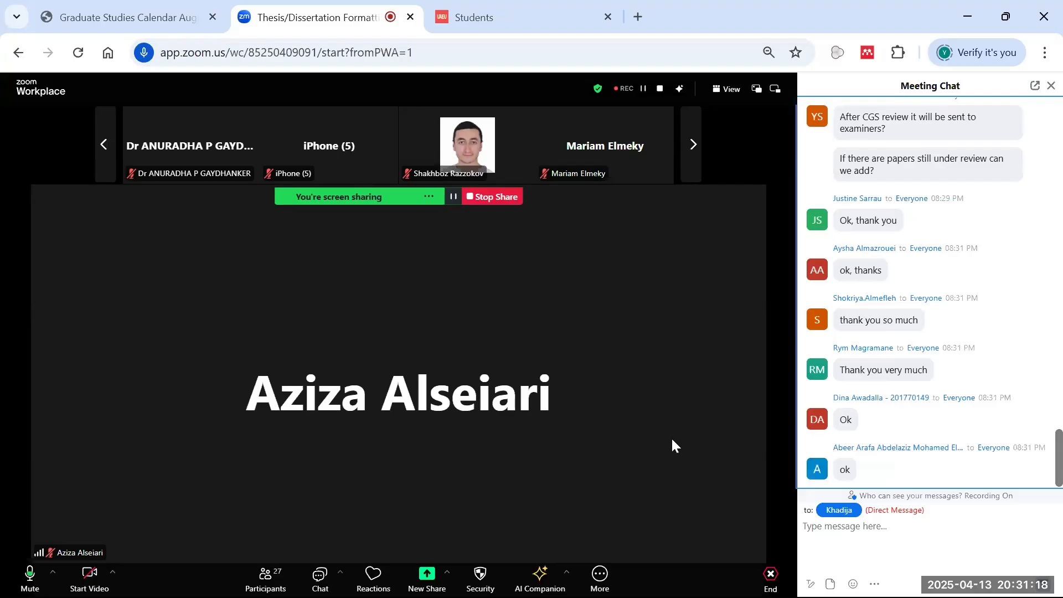
scroll(898, 407, down, 3)
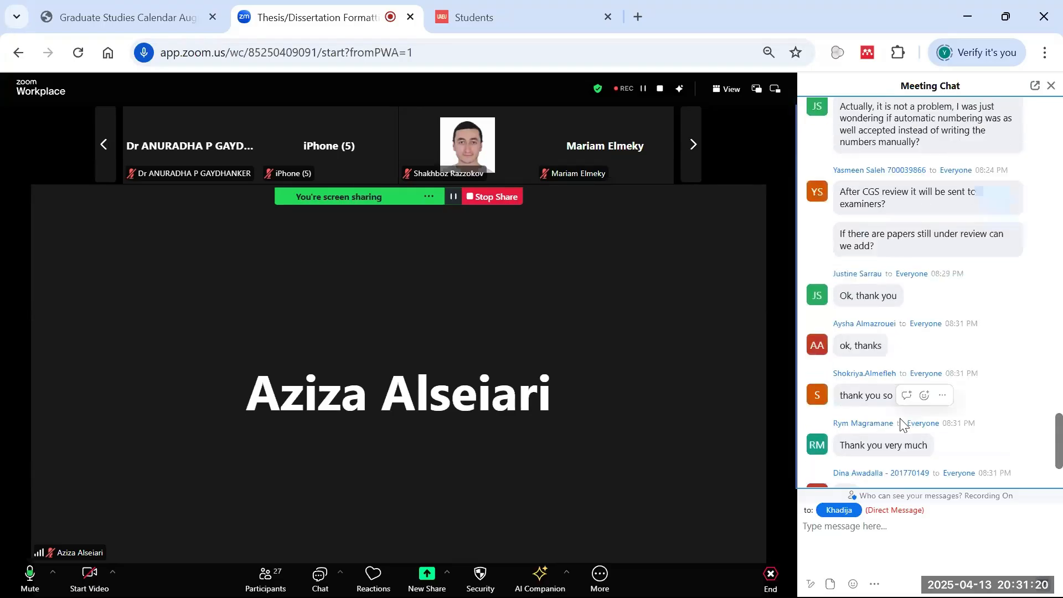
scroll(898, 420, down, 3)
scroll(941, 429, down, 5)
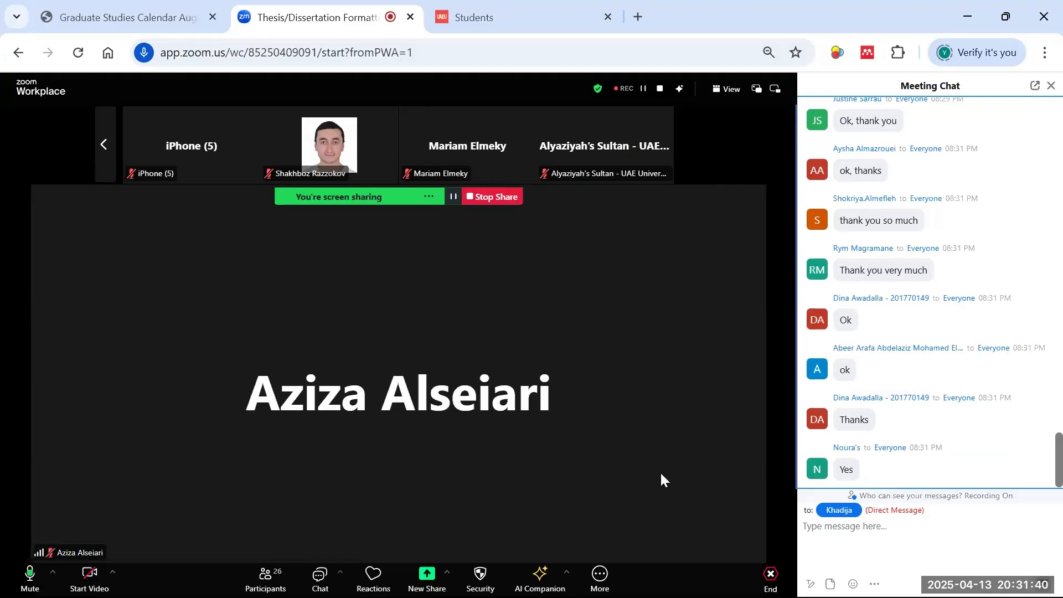
scroll(979, 402, down, 4)
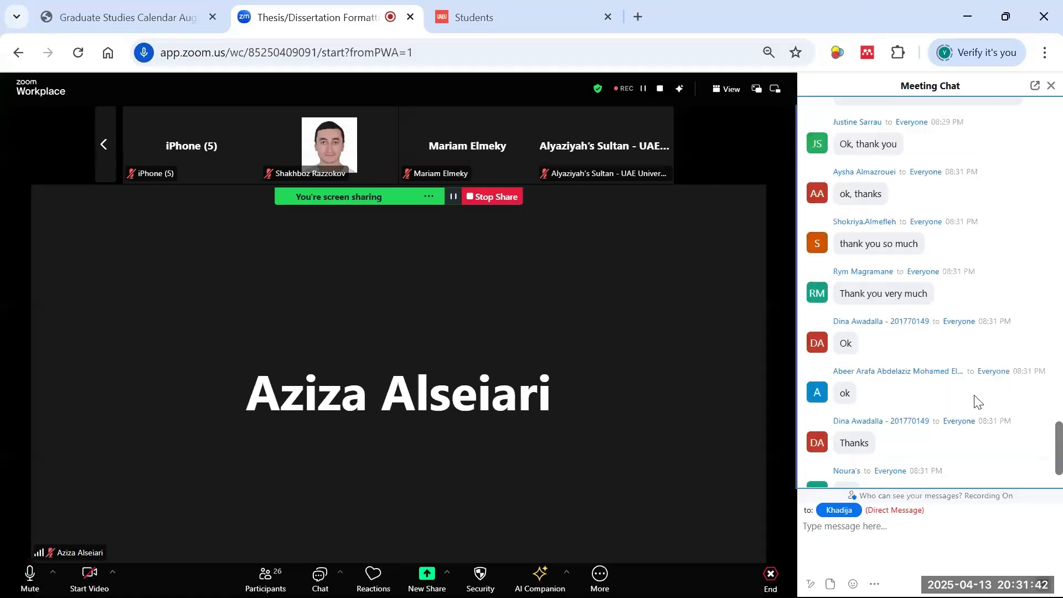
scroll(975, 400, down, 2)
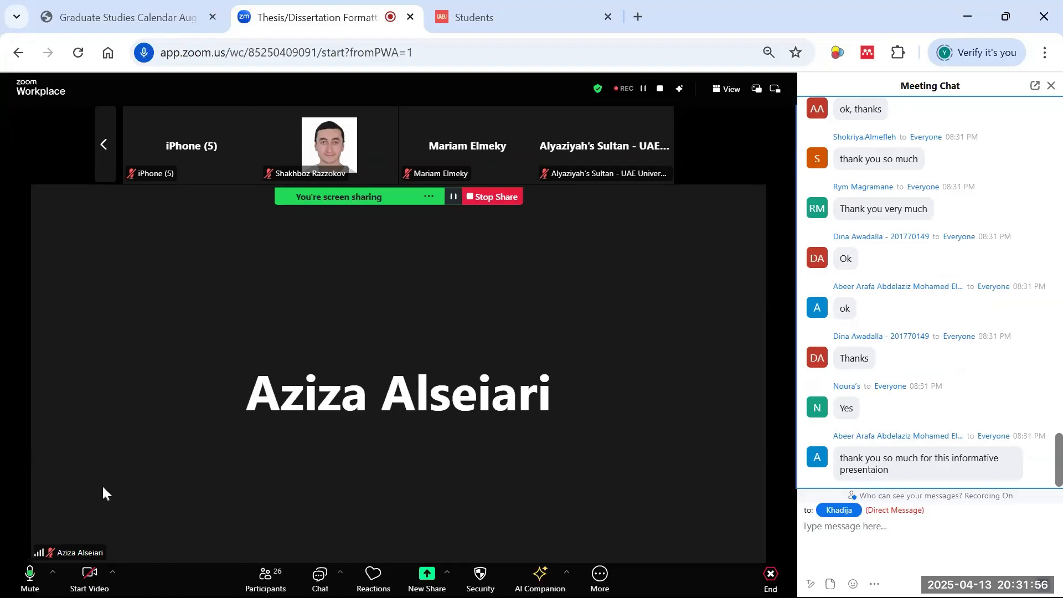
- Mute the microphone while attendees' thank-you messages come in on the meeting chat
click(29, 576)
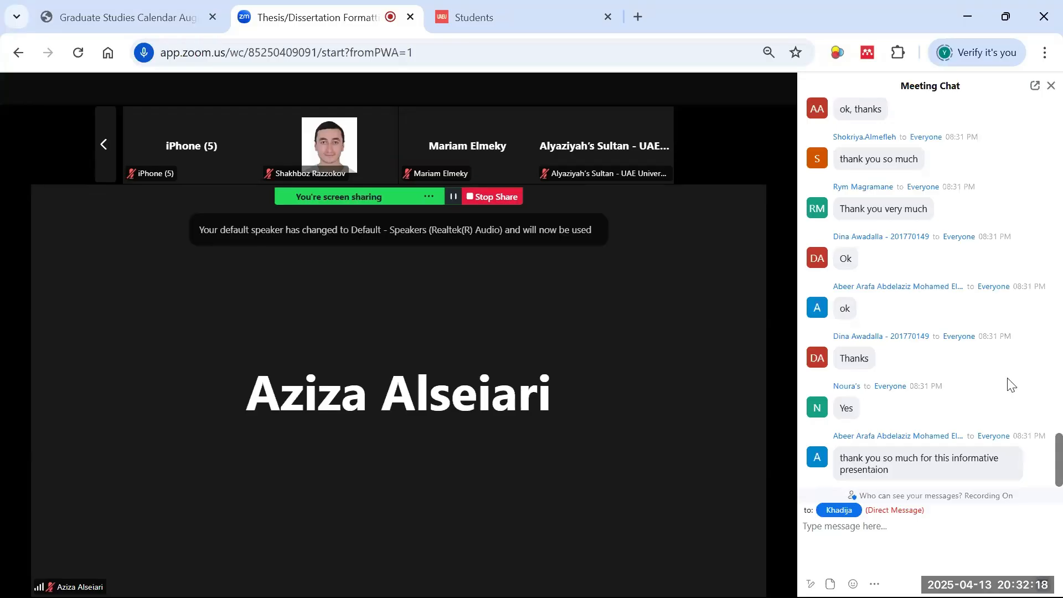
mouse_move(958, 356)
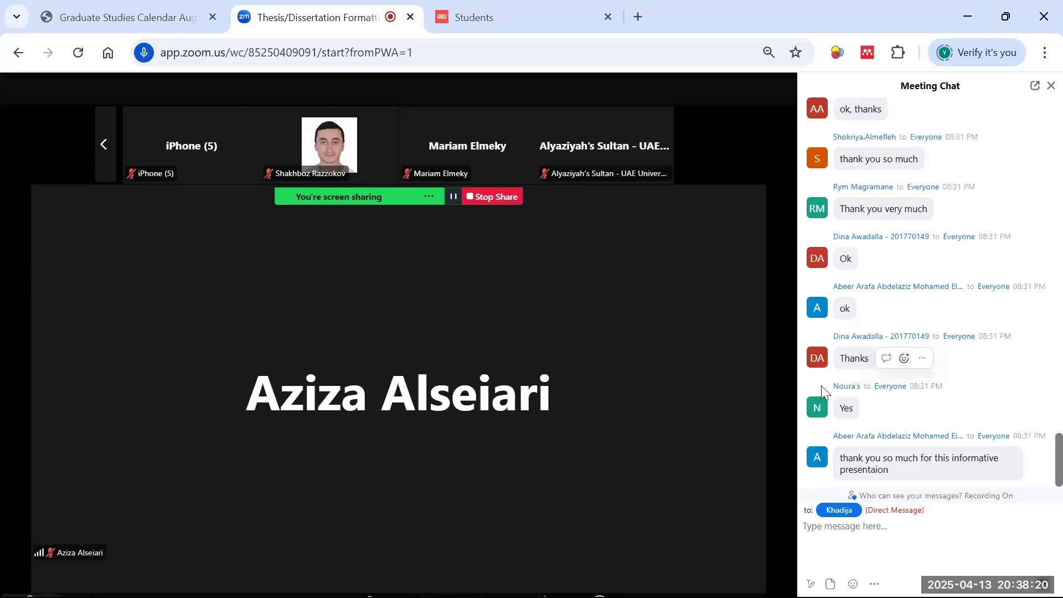
- Change the chat recipient to Everyone in Meeting
click(843, 516)
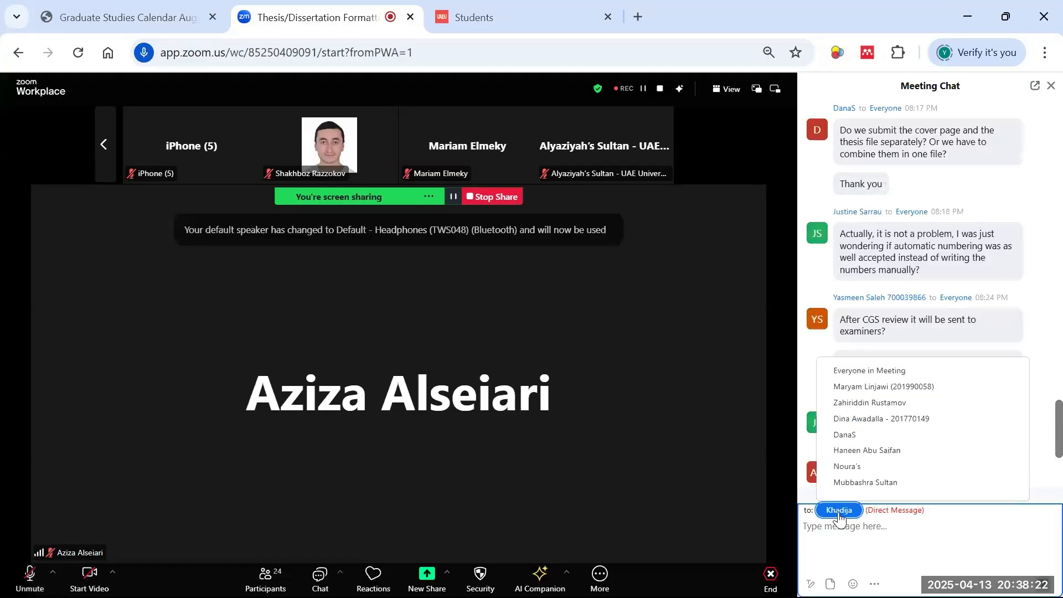
click(858, 437)
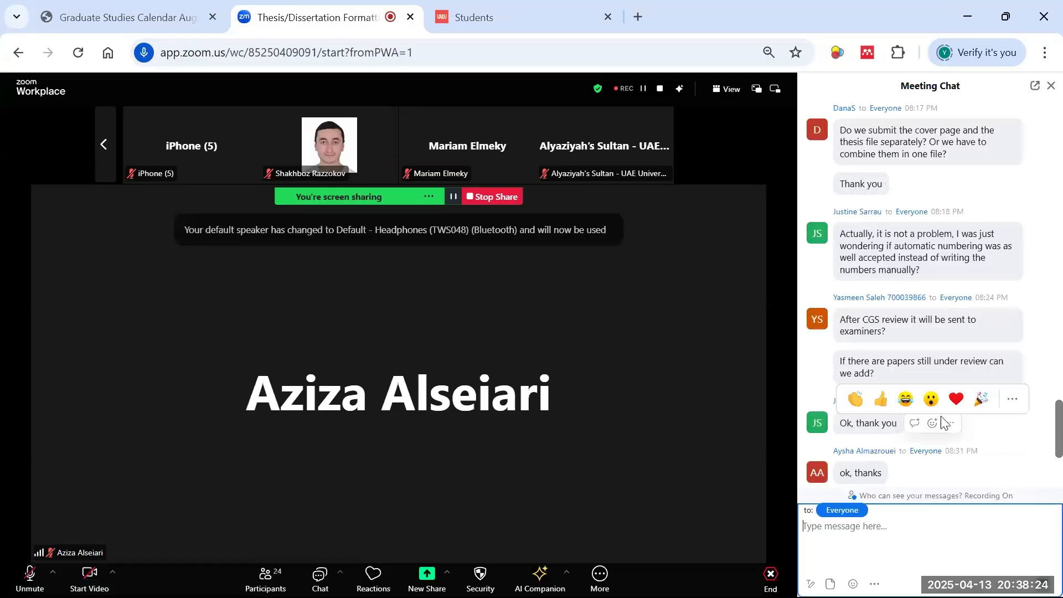
scroll(939, 423, down, 7)
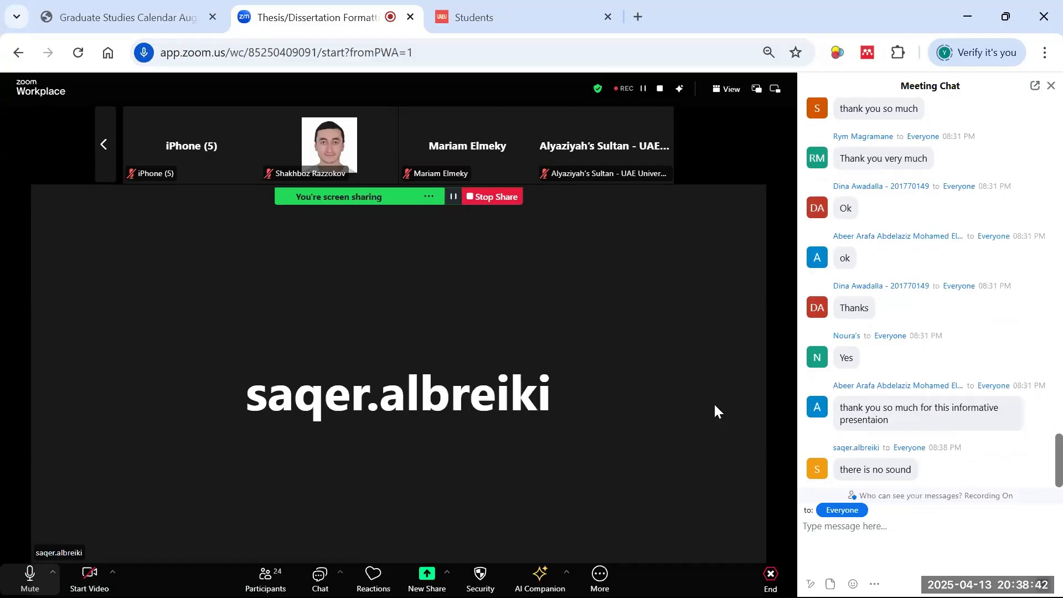
- Scroll through the chat, then switch to the CGS Students forms and guidelines tab
scroll(884, 457, down, 1)
scroll(884, 462, down, 5)
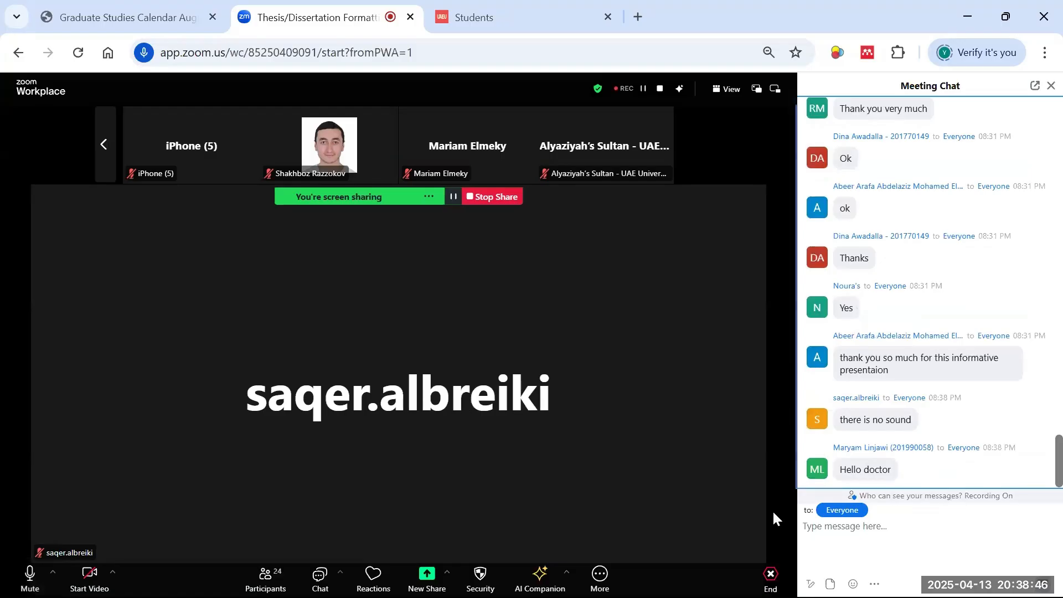
scroll(1029, 394, down, 6)
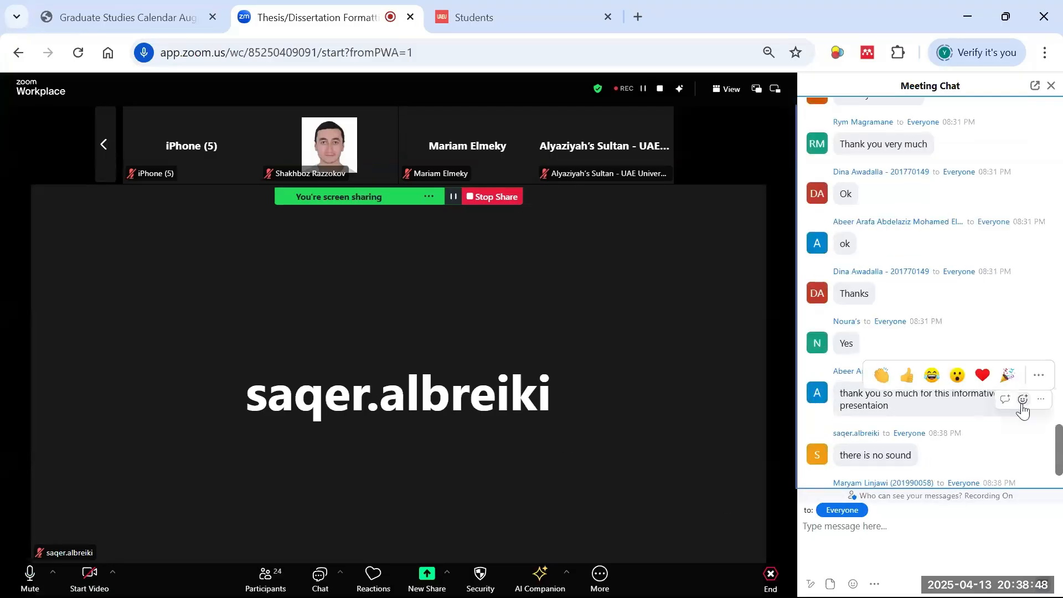
scroll(1023, 409, down, 2)
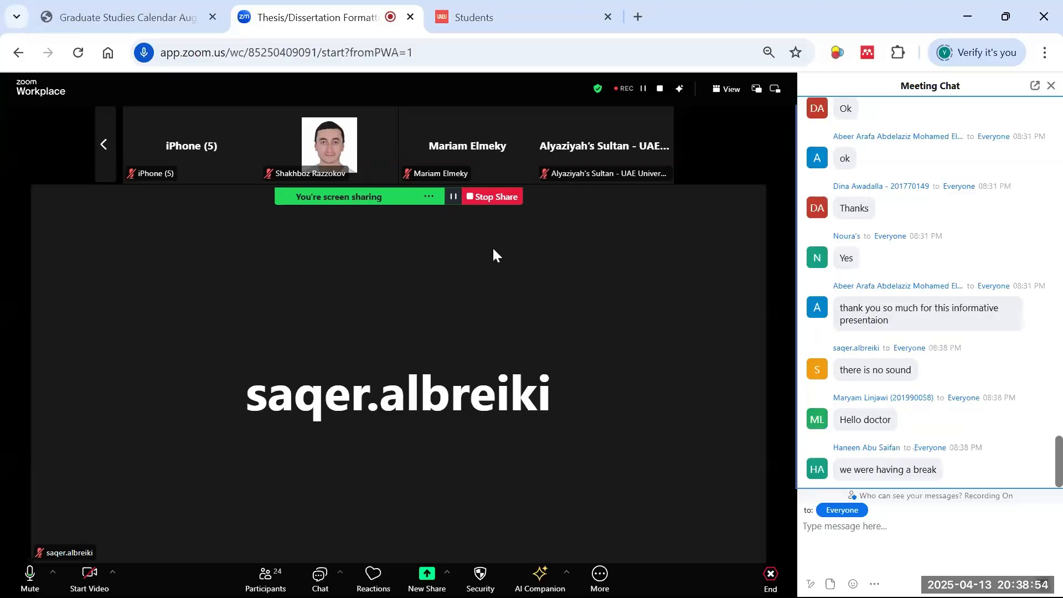
click(542, 21)
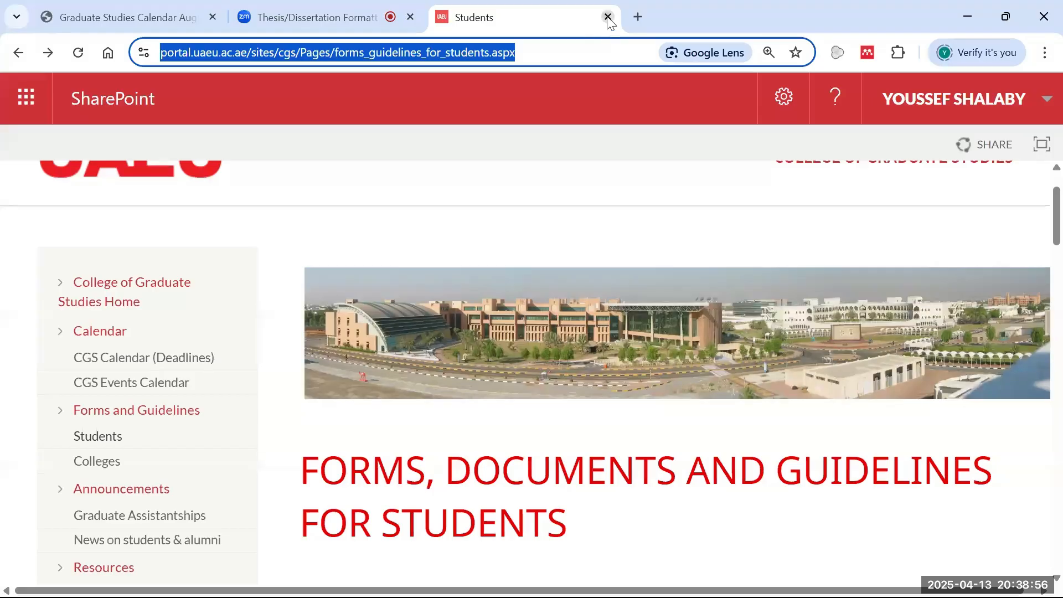
- Close the Students page and the Graduate Studies Calendar PDF tabs
click(608, 18)
click(206, 20)
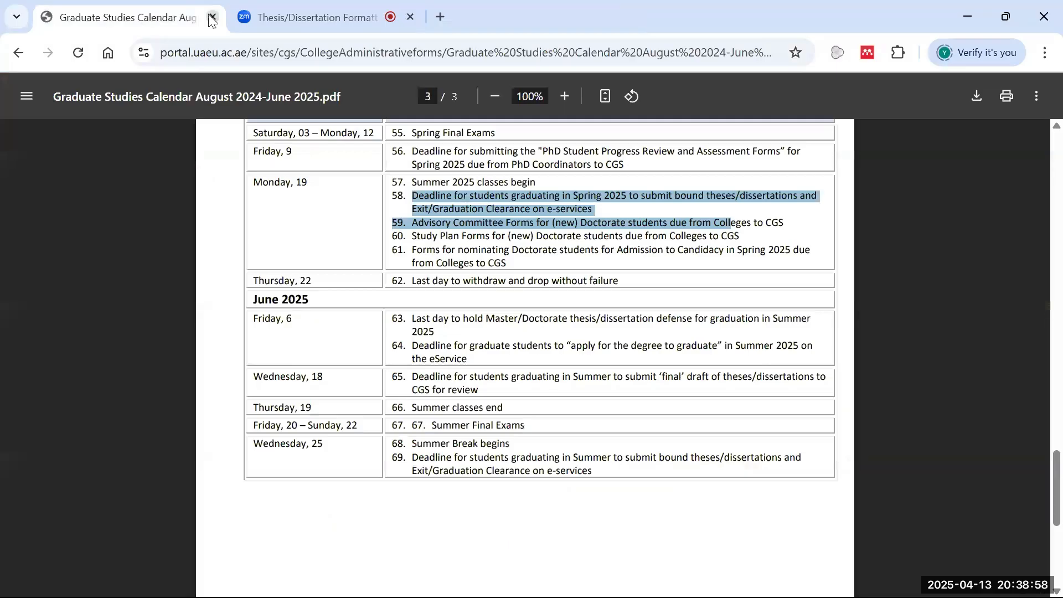
click(212, 18)
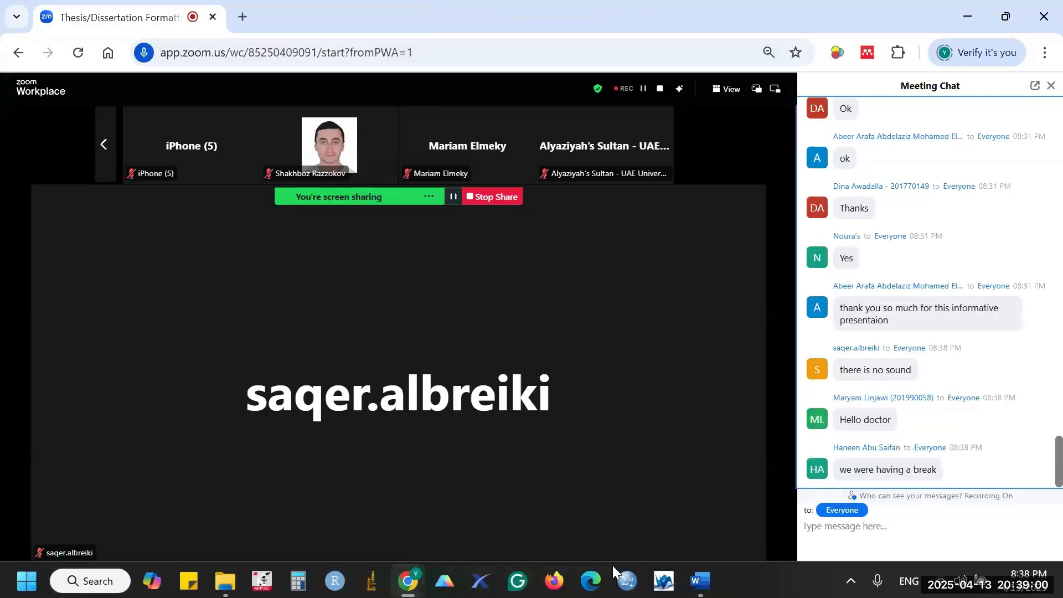
- Open Endnote & Mendeley Workshop.pptx from the CGS Workshops folder and minimise the folder window
mouse_move(697, 578)
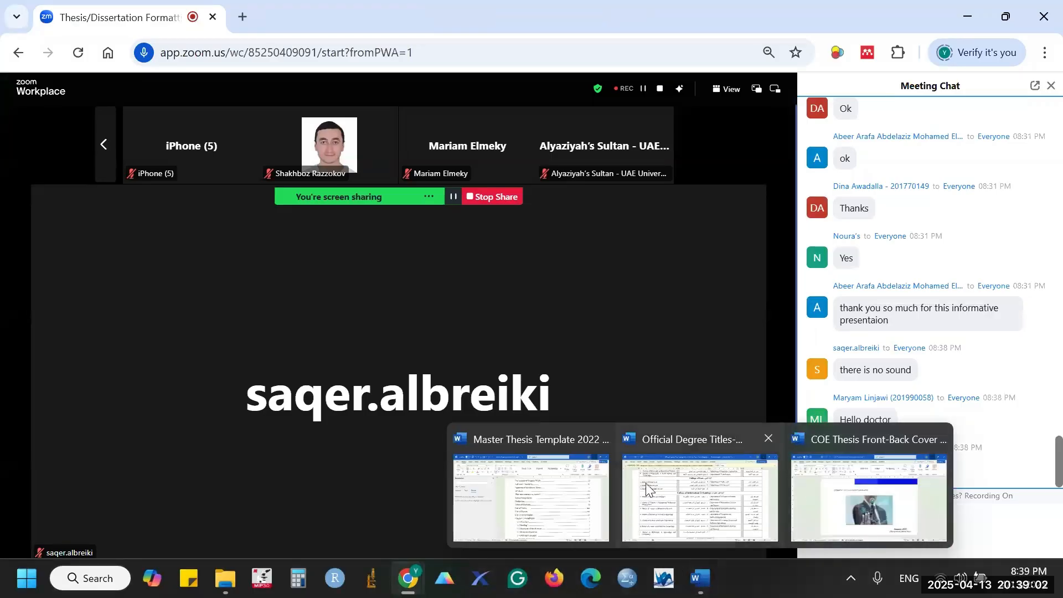
mouse_move(225, 578)
click(247, 518)
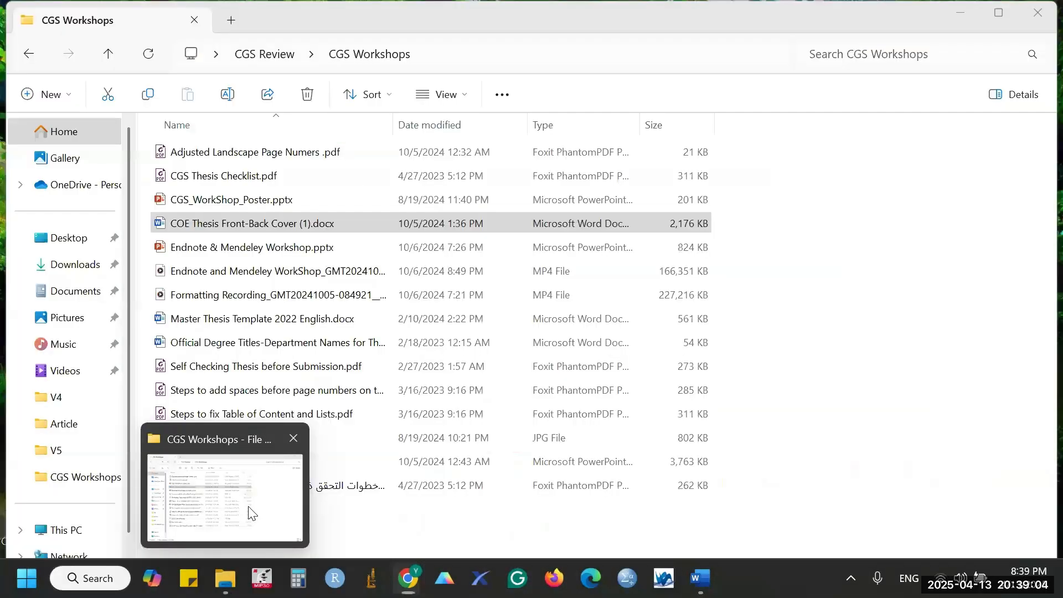
click(227, 465)
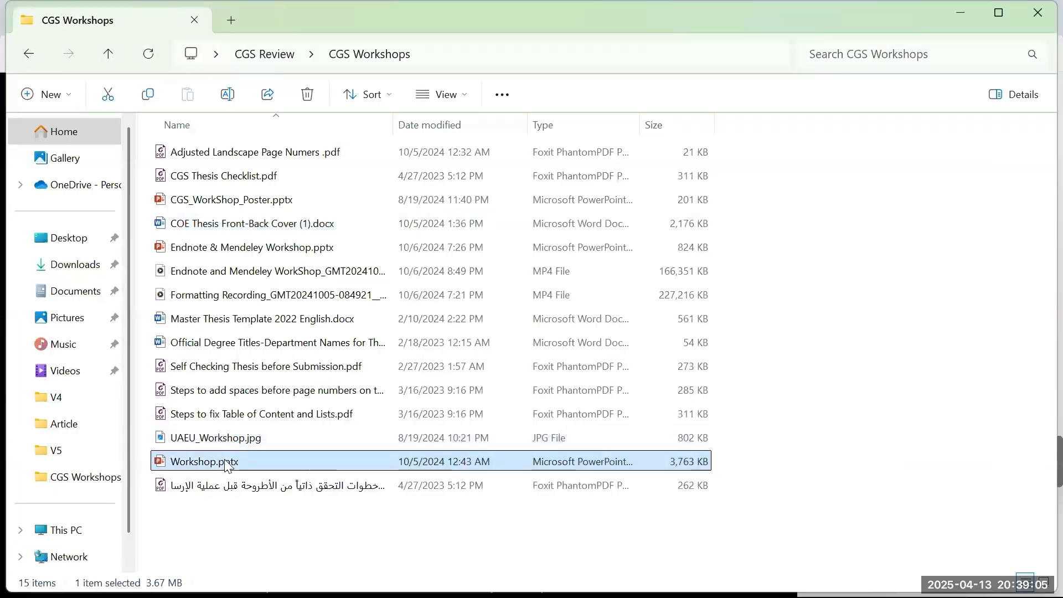
double_click(214, 247)
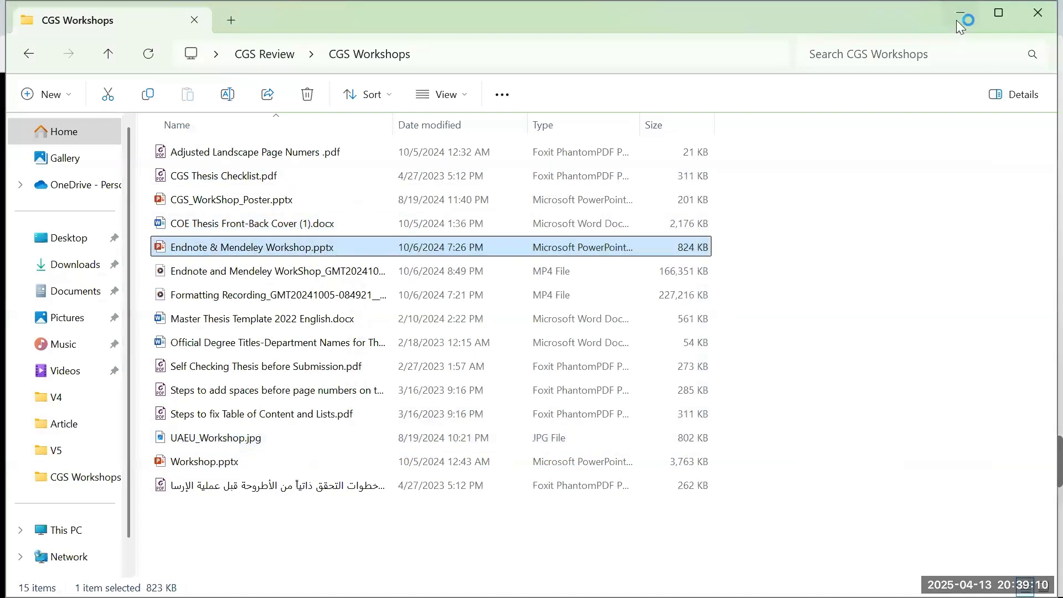
click(957, 21)
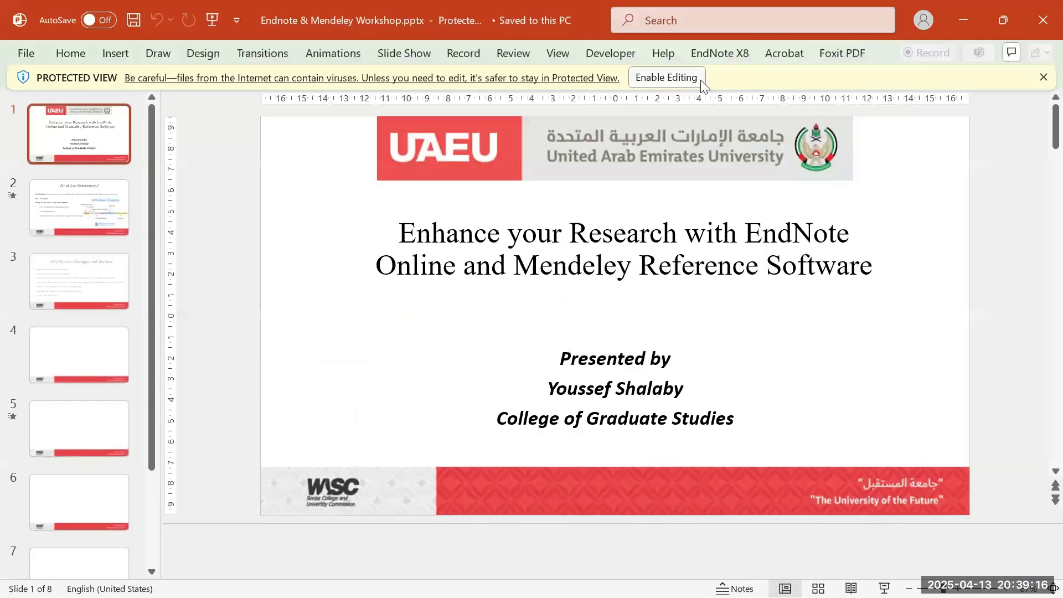
- Enable editing on Endnote & Mendeley Workshop.pptx and run the slide show from the beginning
click(699, 80)
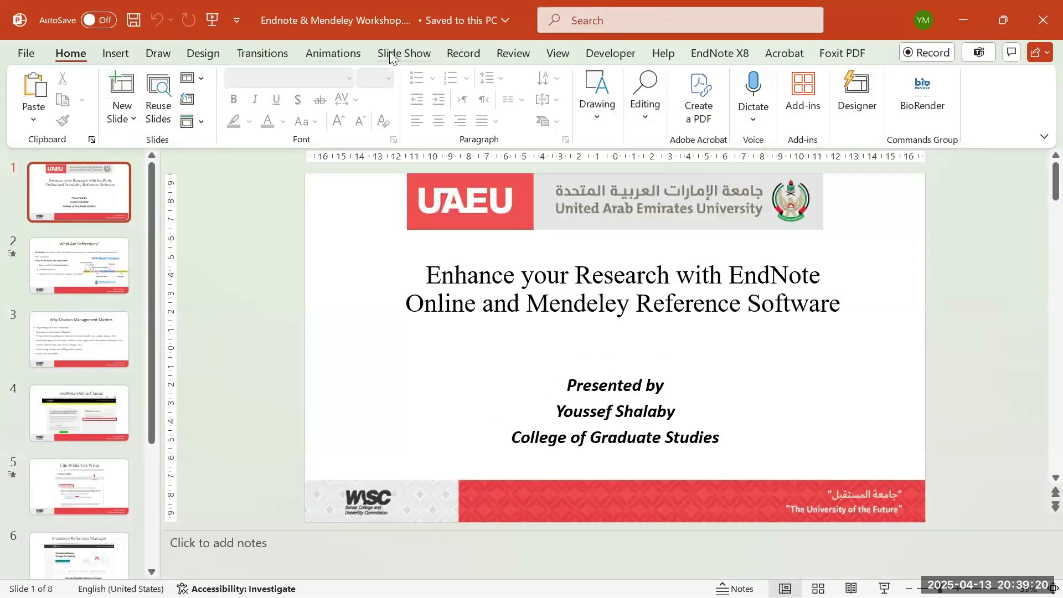
click(403, 52)
click(94, 93)
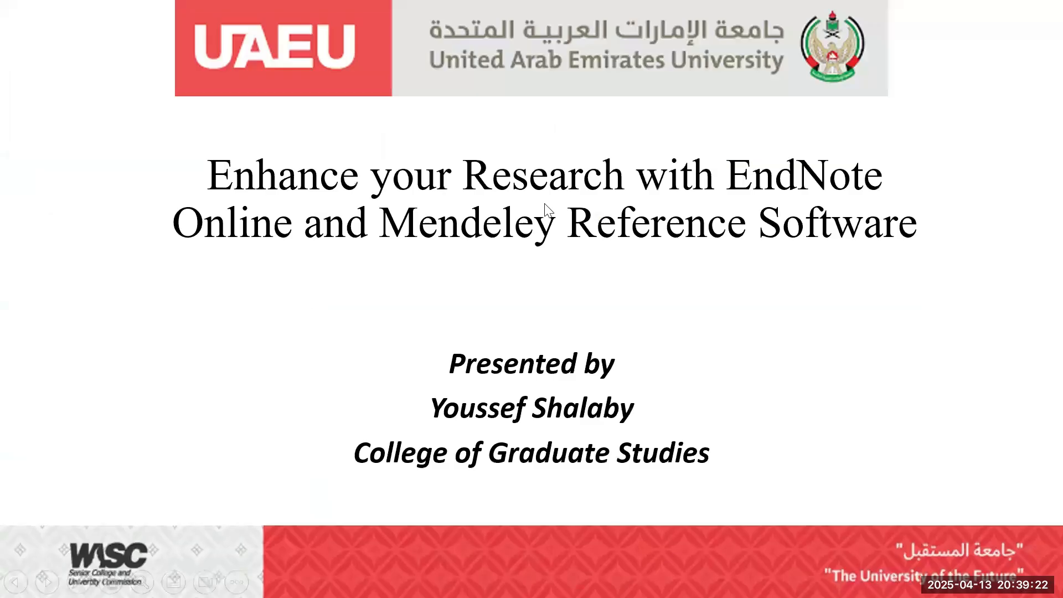
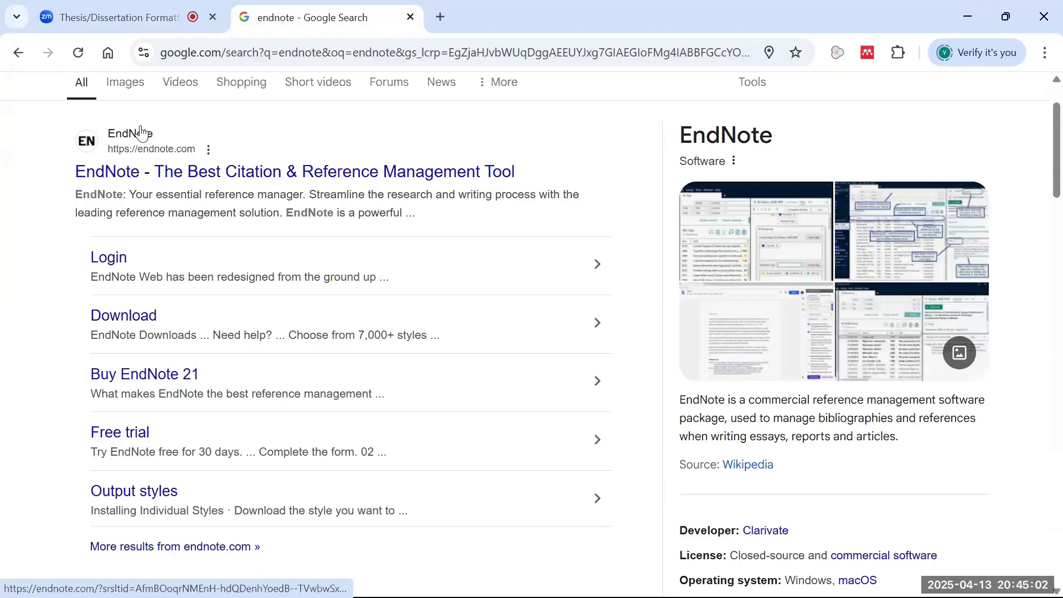
- Open the official EndNote website from the search results and go to its Login page
click(153, 142)
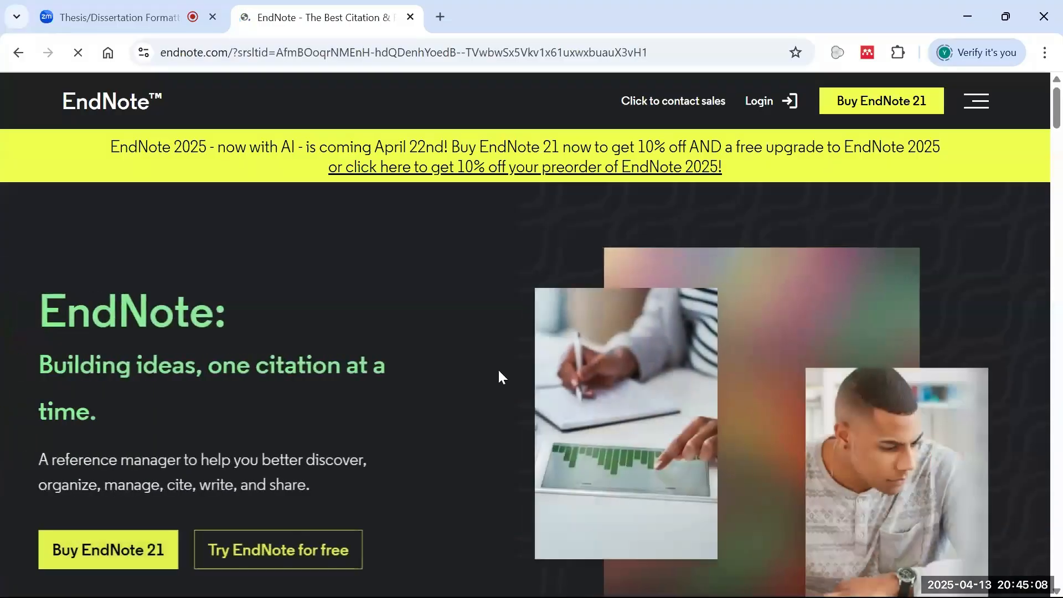
scroll(313, 414, down, 8)
scroll(320, 399, down, 6)
scroll(360, 396, up, 14)
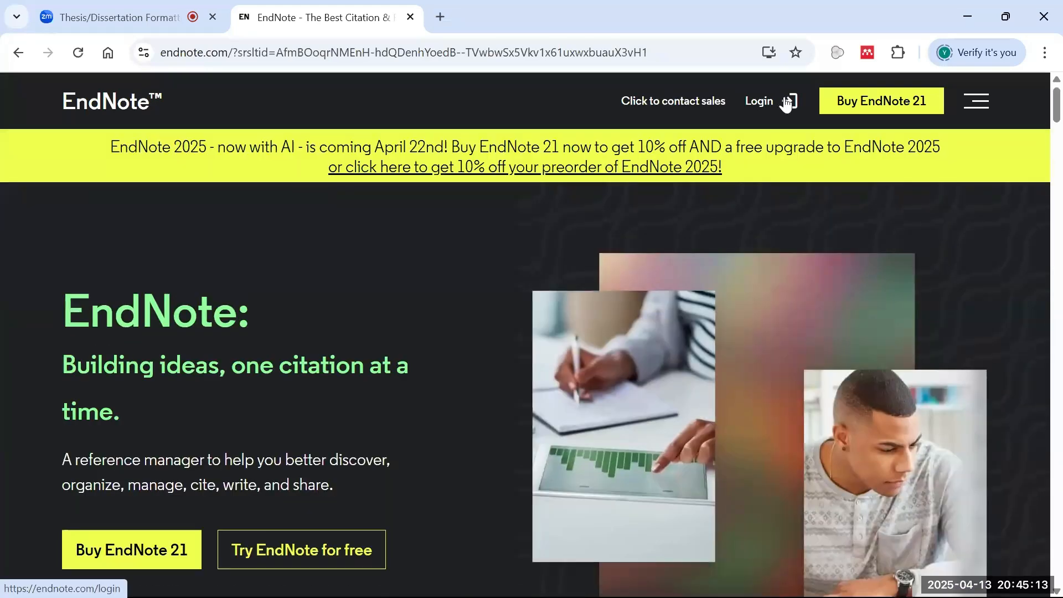
click(786, 101)
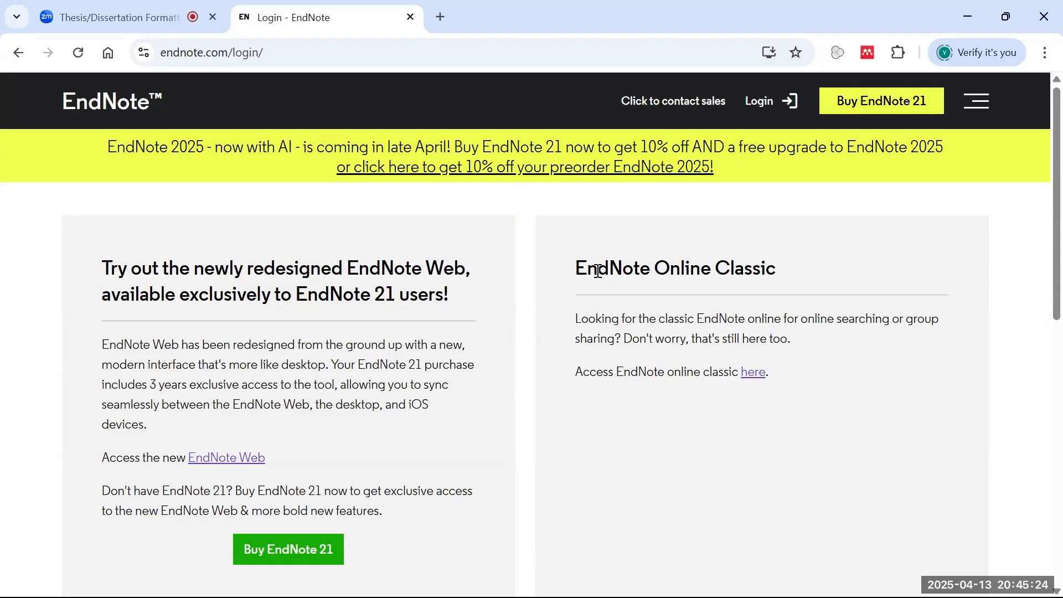
drag(575, 269, 826, 269)
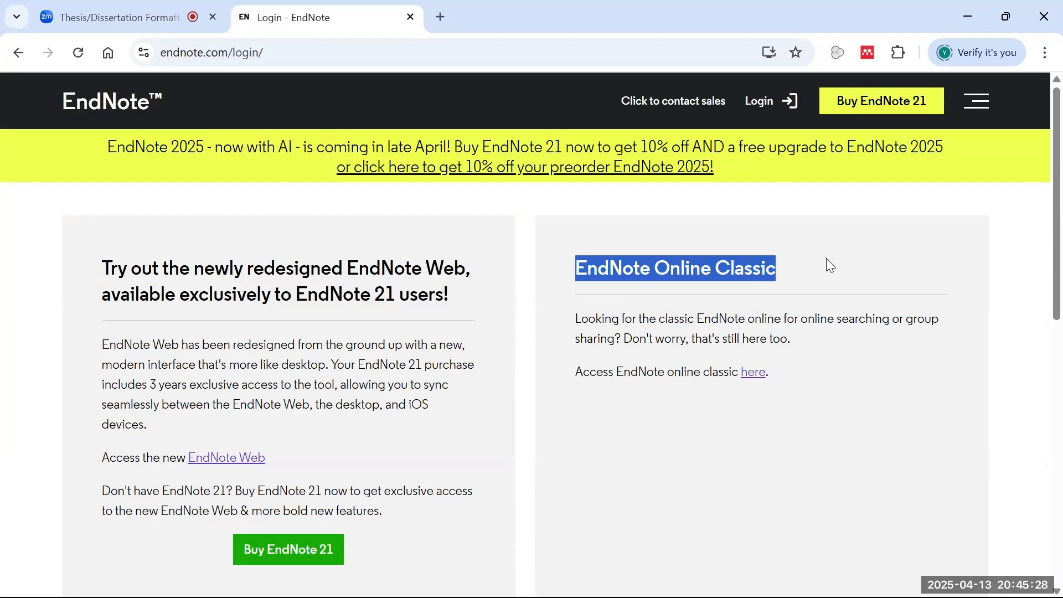
drag(103, 268, 450, 309)
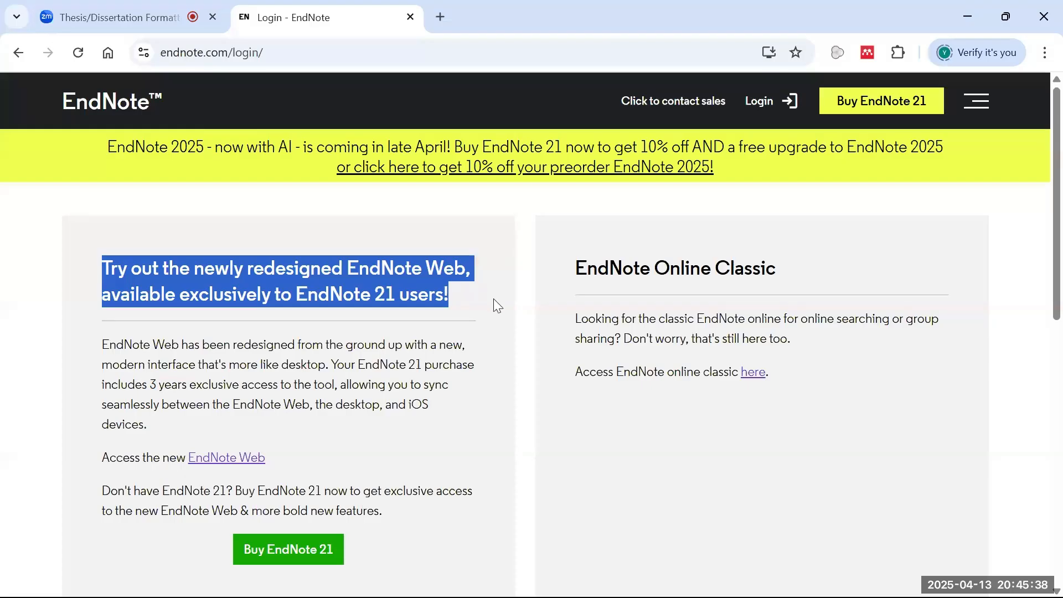
drag(676, 314, 602, 286)
click(642, 278)
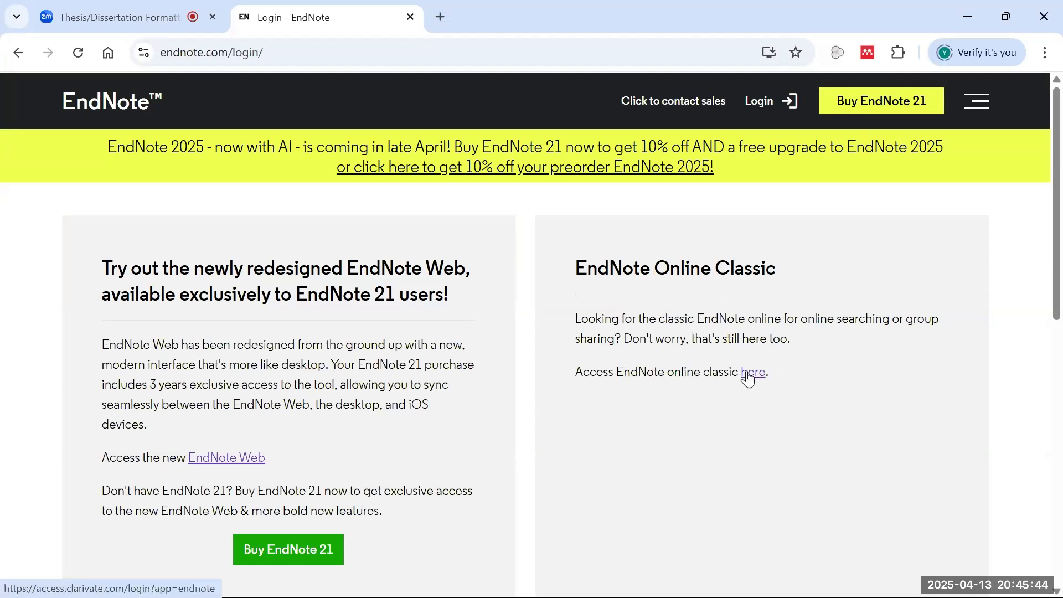
drag(575, 269, 786, 275)
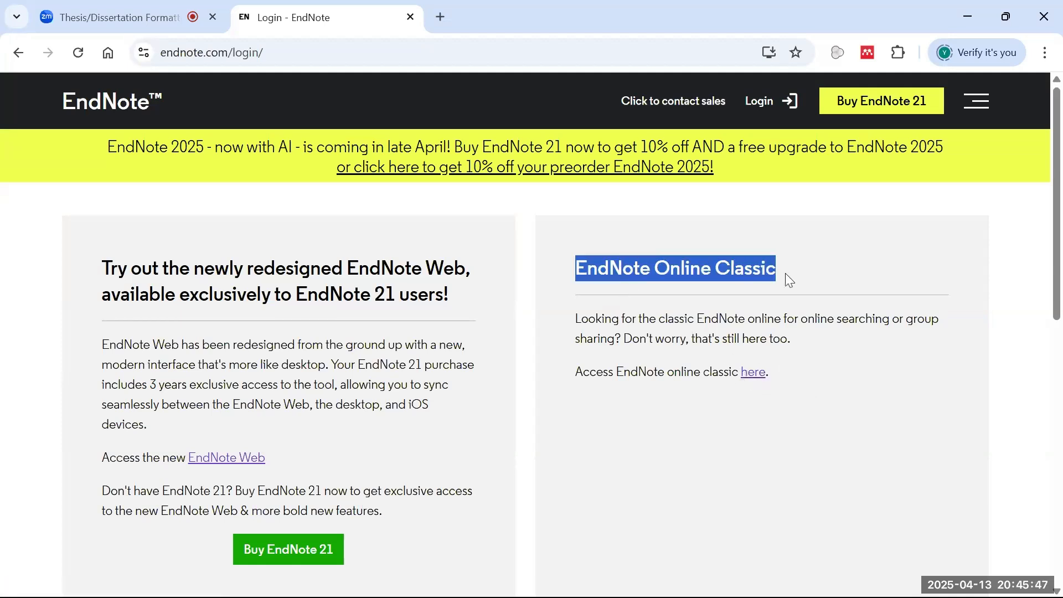
- Sign in to EndNote Online Classic via Clarivate with the account's email and password
click(755, 376)
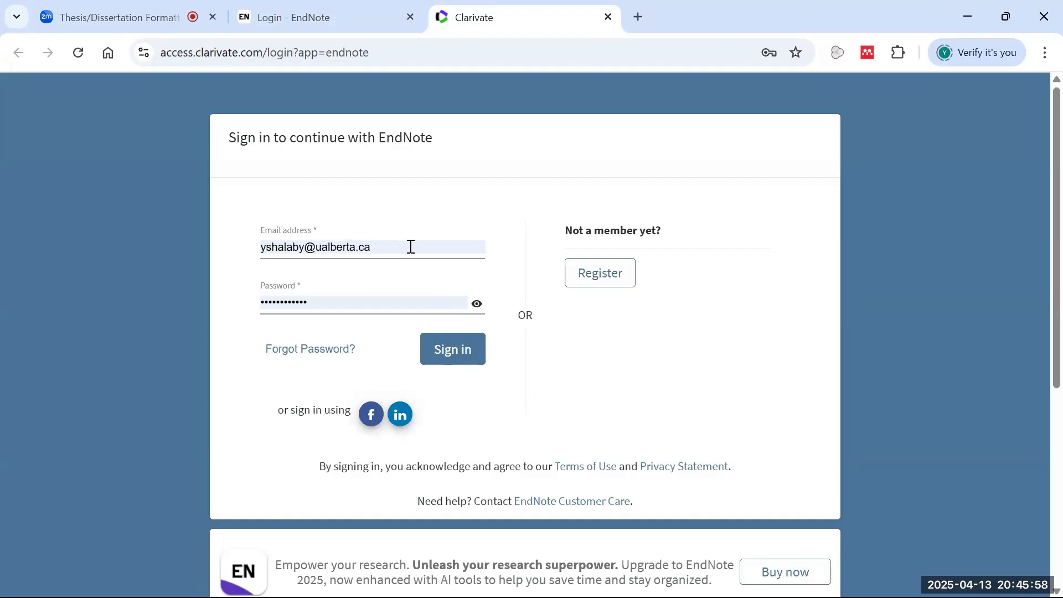
click(454, 364)
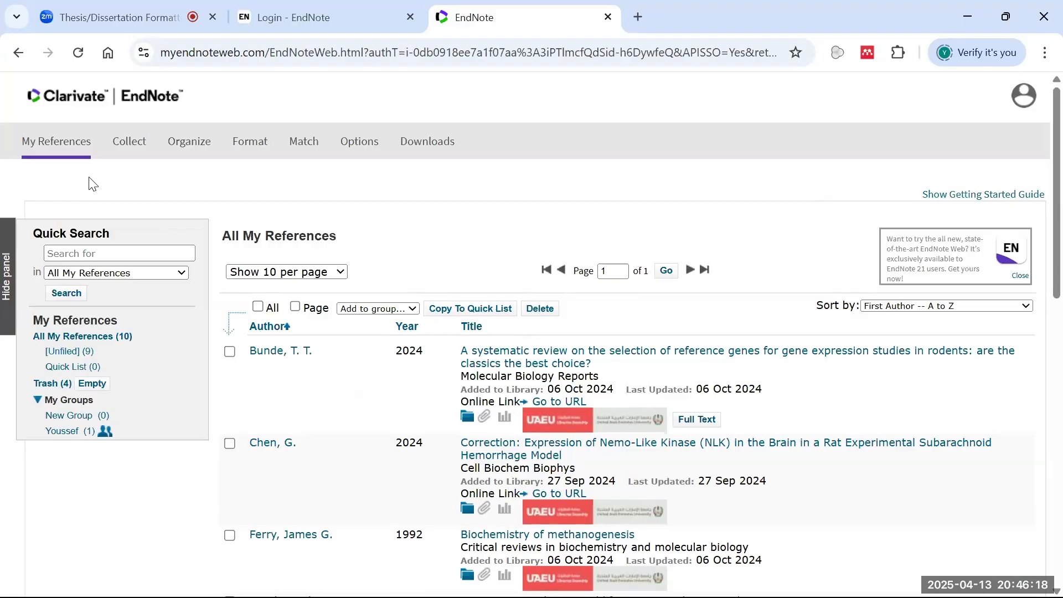
mouse_move(143, 133)
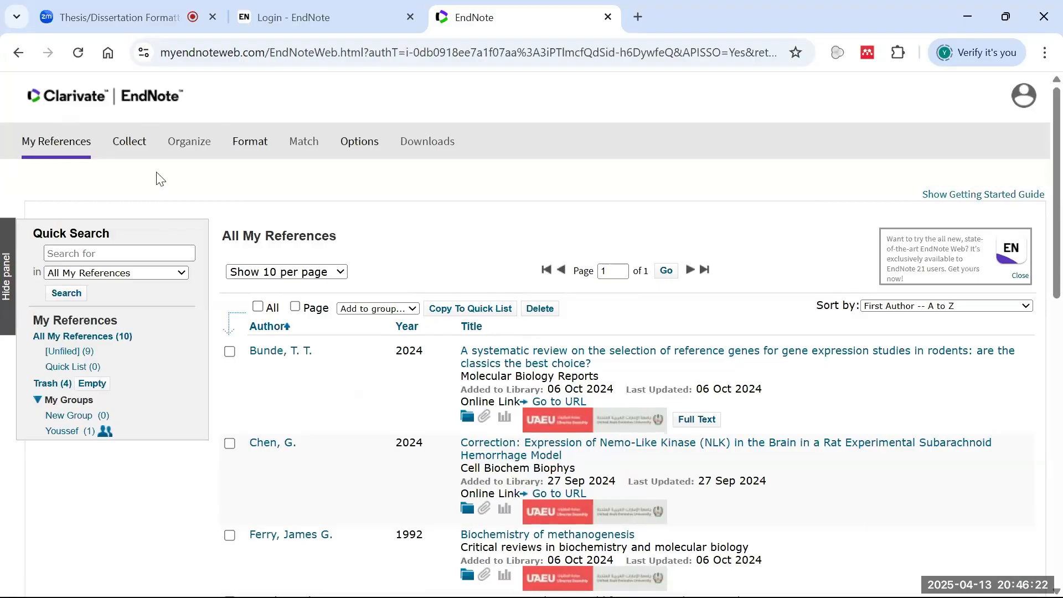
scroll(664, 308, down, 10)
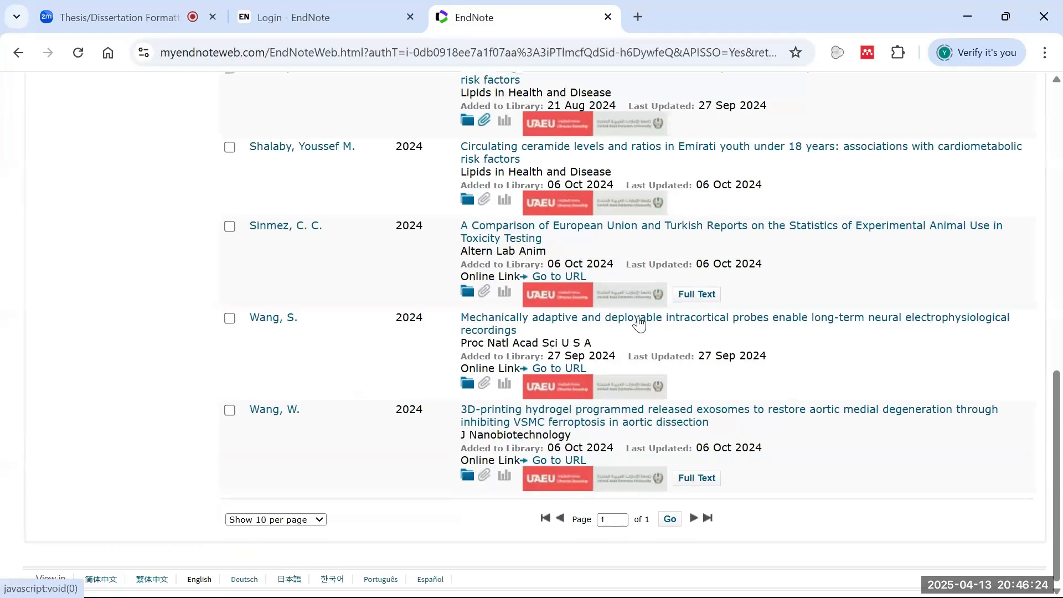
scroll(639, 324, up, 10)
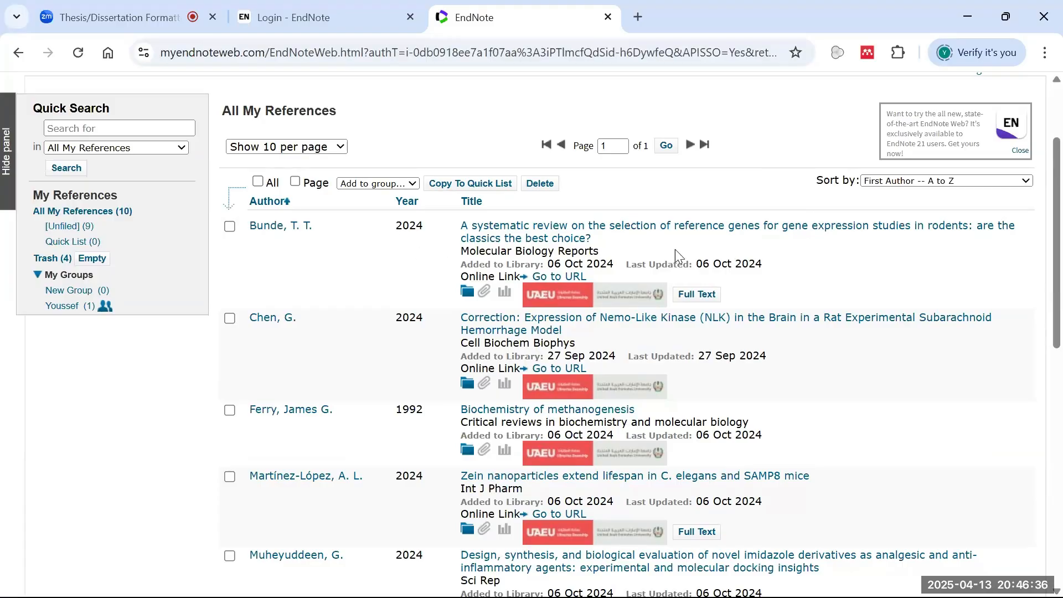
scroll(467, 331, down, 6)
scroll(467, 331, down, 3)
scroll(460, 333, up, 8)
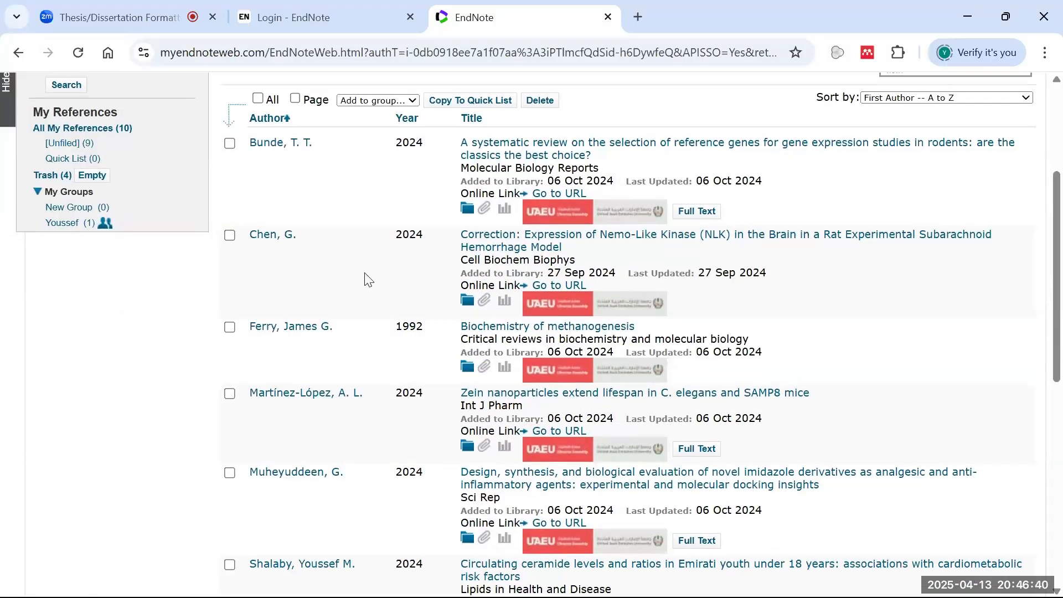
scroll(365, 279, up, 4)
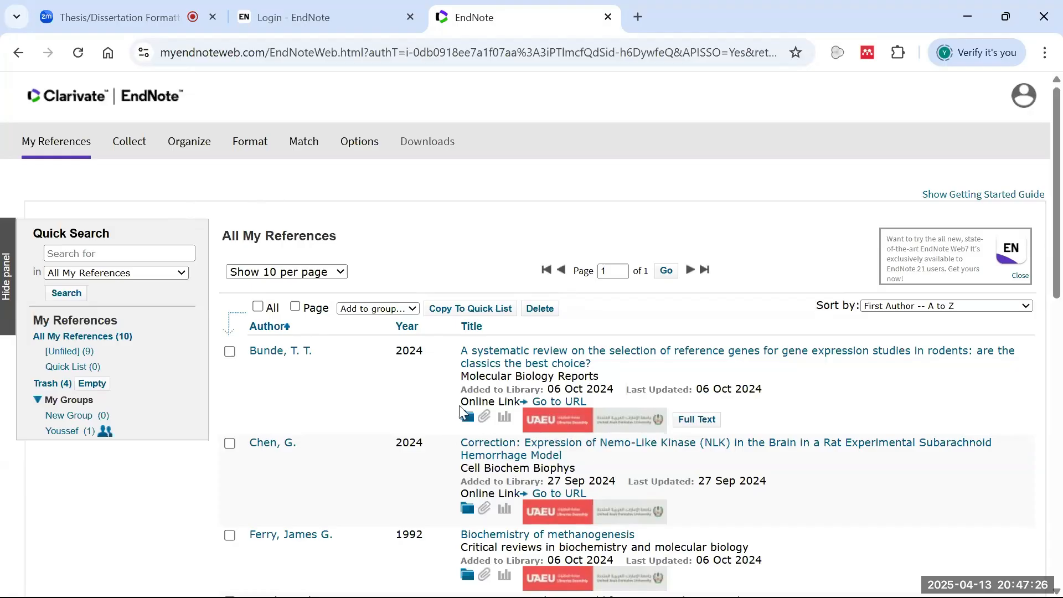
scroll(460, 407, down, 5)
scroll(422, 380, up, 5)
scroll(368, 356, down, 10)
scroll(415, 297, up, 10)
scroll(441, 307, down, 8)
scroll(311, 380, up, 8)
- Browse the Unfiled list, the Youssef group and Trash, ending on the 9 unfiled references
click(70, 351)
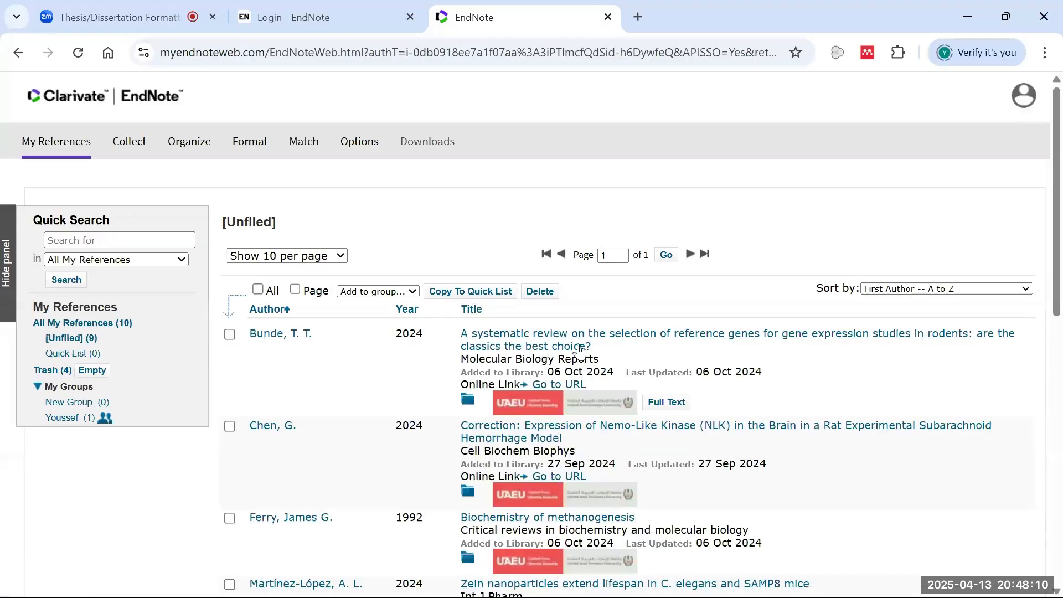
scroll(122, 375, down, 1)
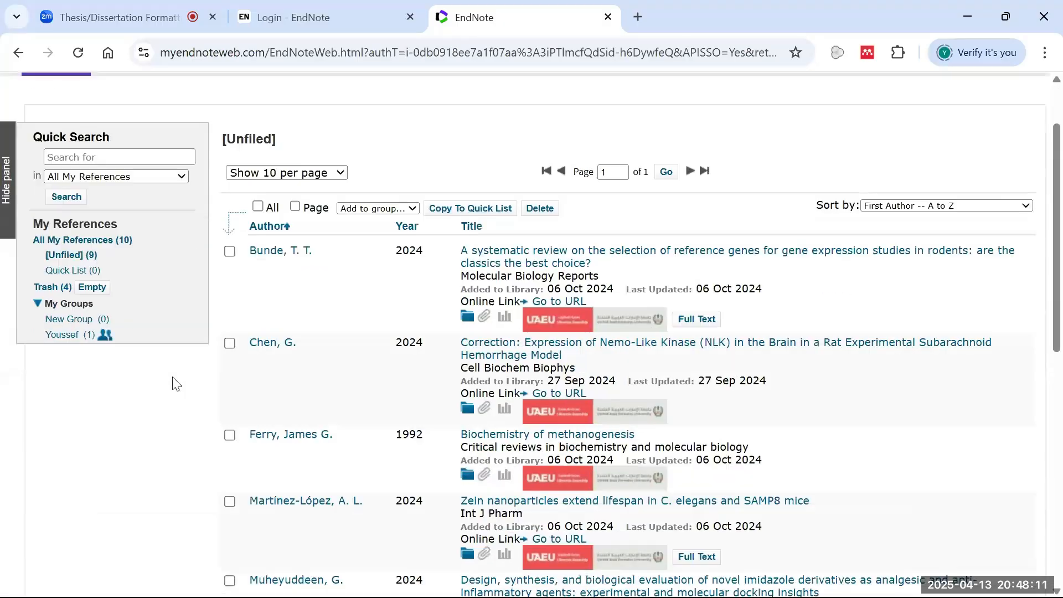
click(65, 335)
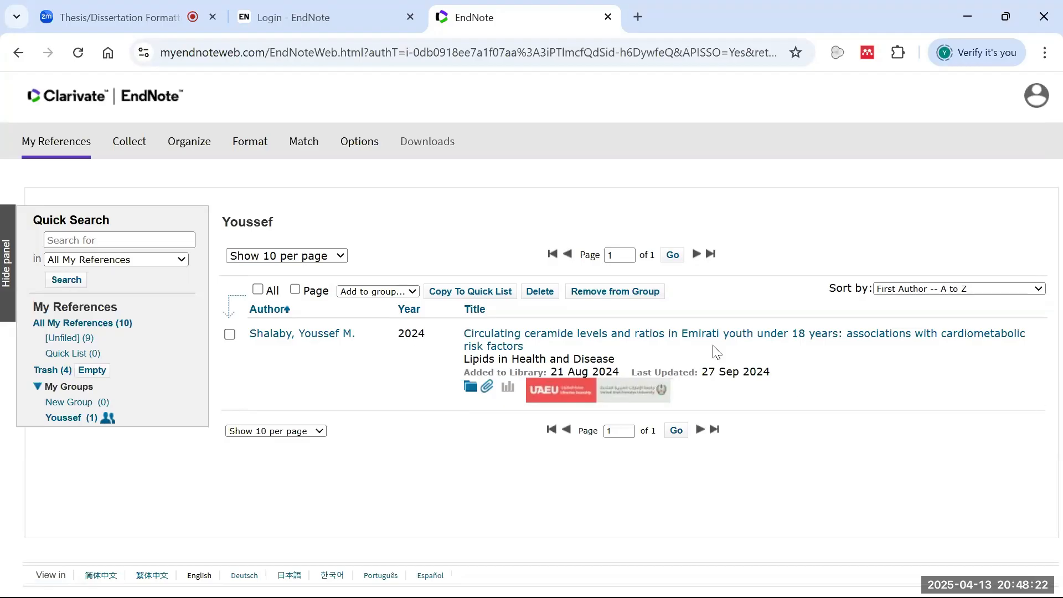
click(71, 339)
scroll(453, 430, down, 7)
scroll(453, 430, up, 7)
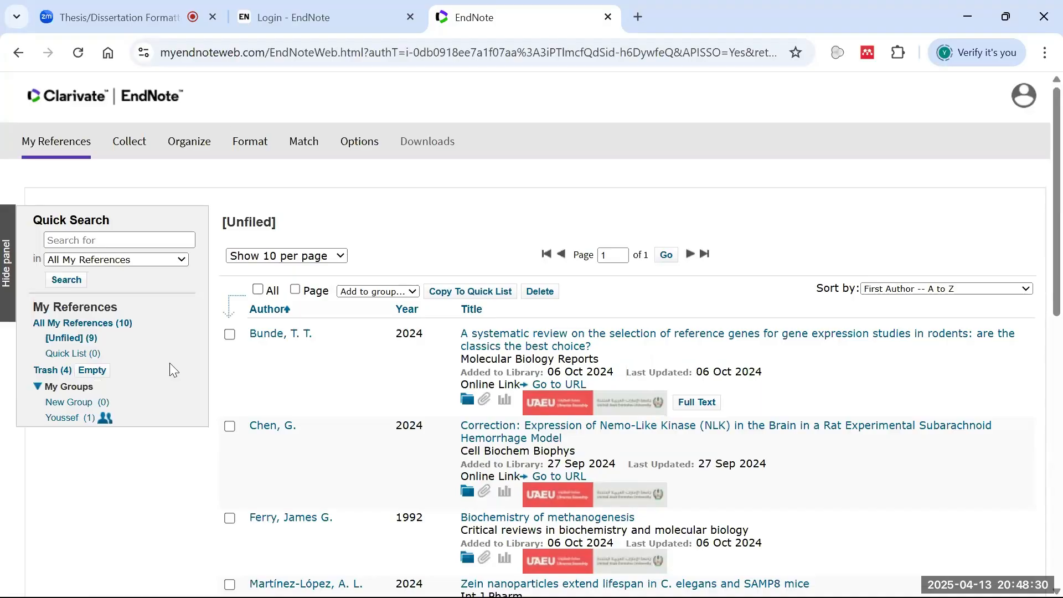
click(229, 335)
click(47, 370)
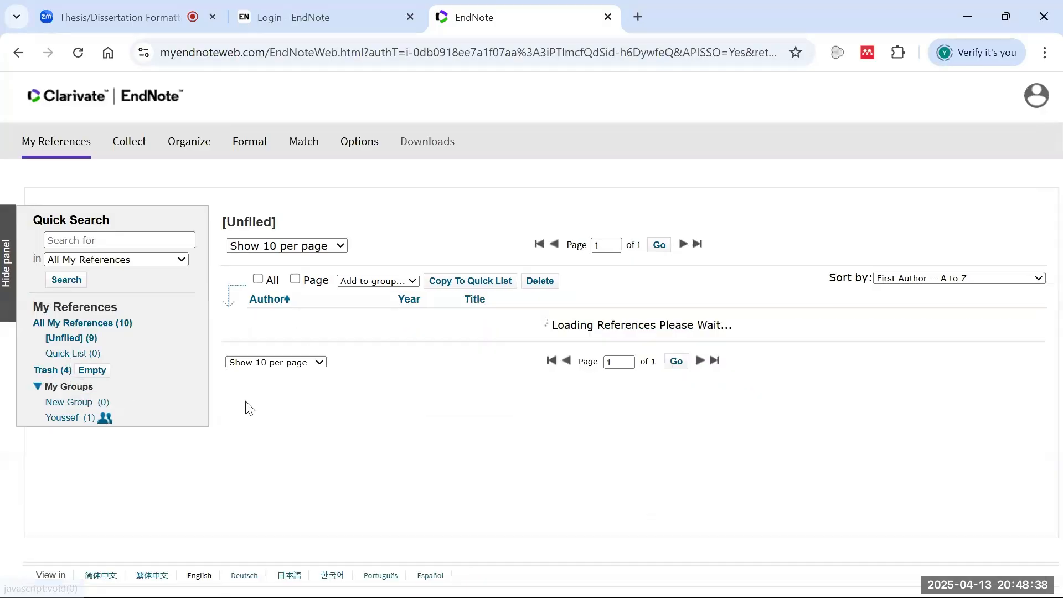
scroll(103, 514, down, 2)
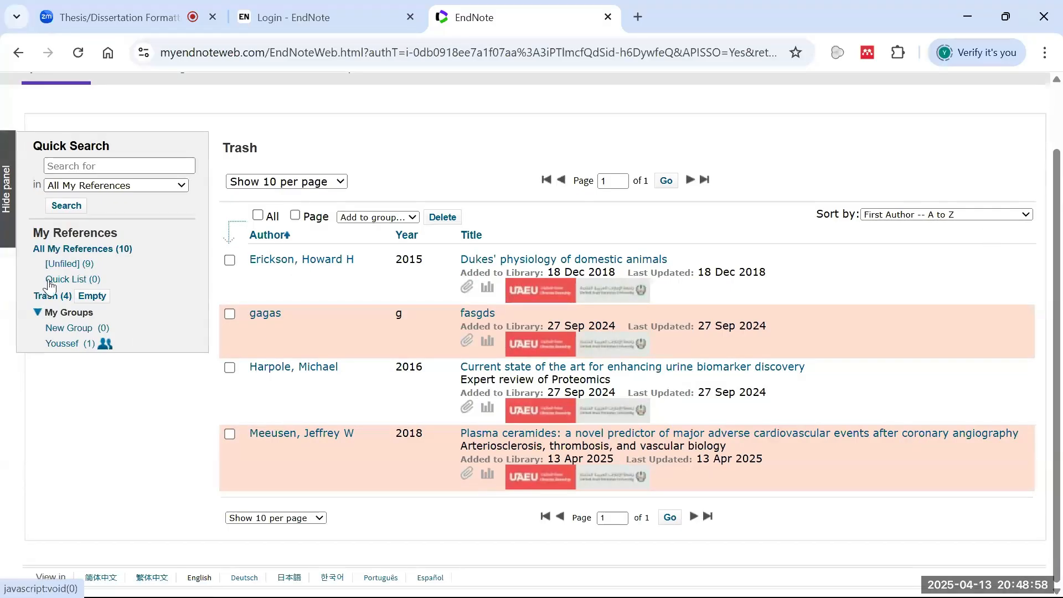
click(80, 265)
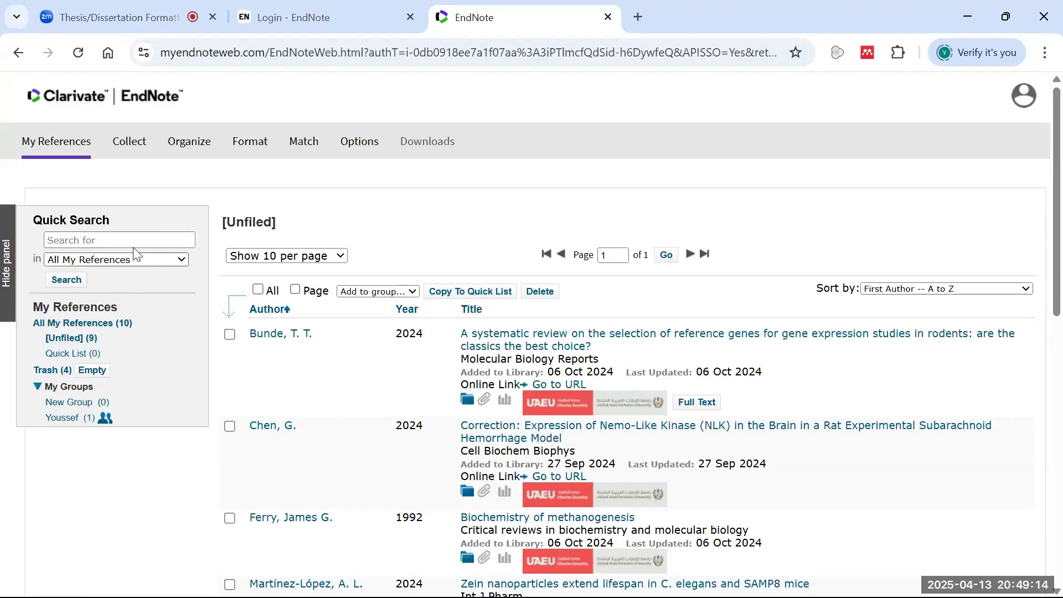
- Open Online Search from the Collect menu to reach the database connection choice
mouse_move(131, 149)
click(132, 175)
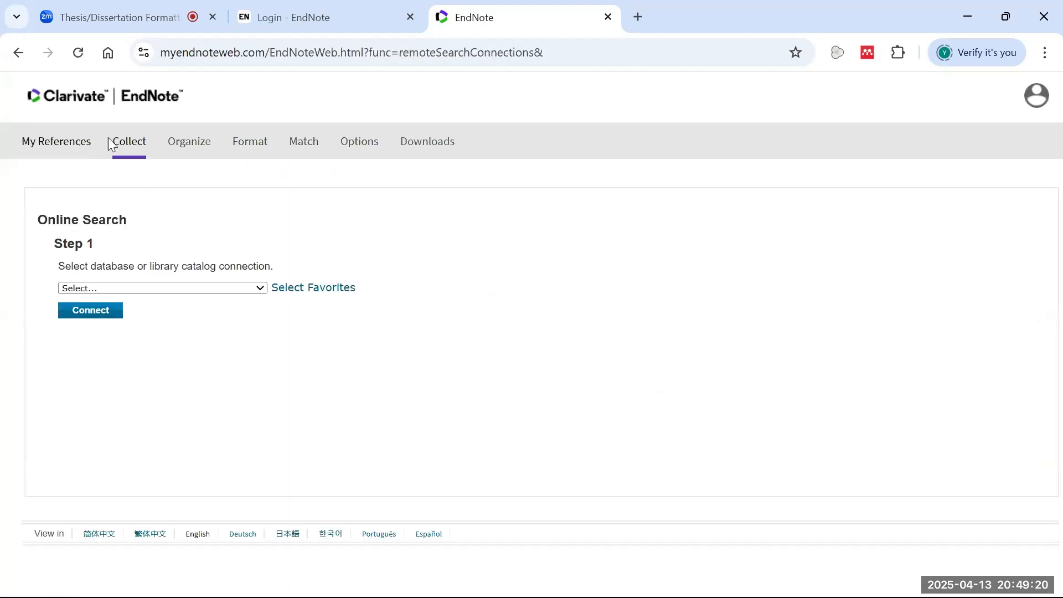
mouse_move(176, 134)
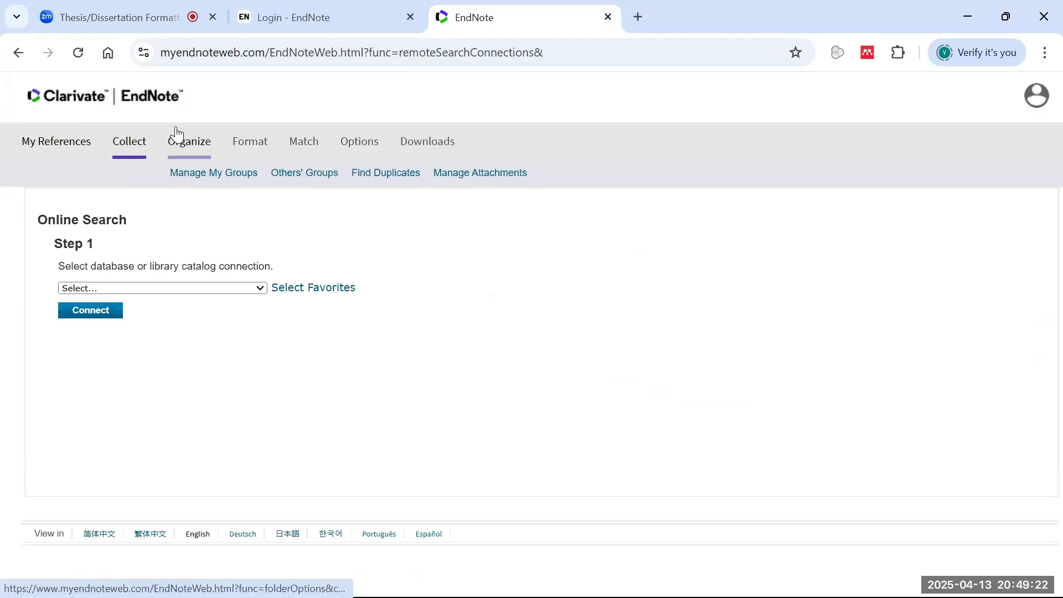
mouse_move(138, 165)
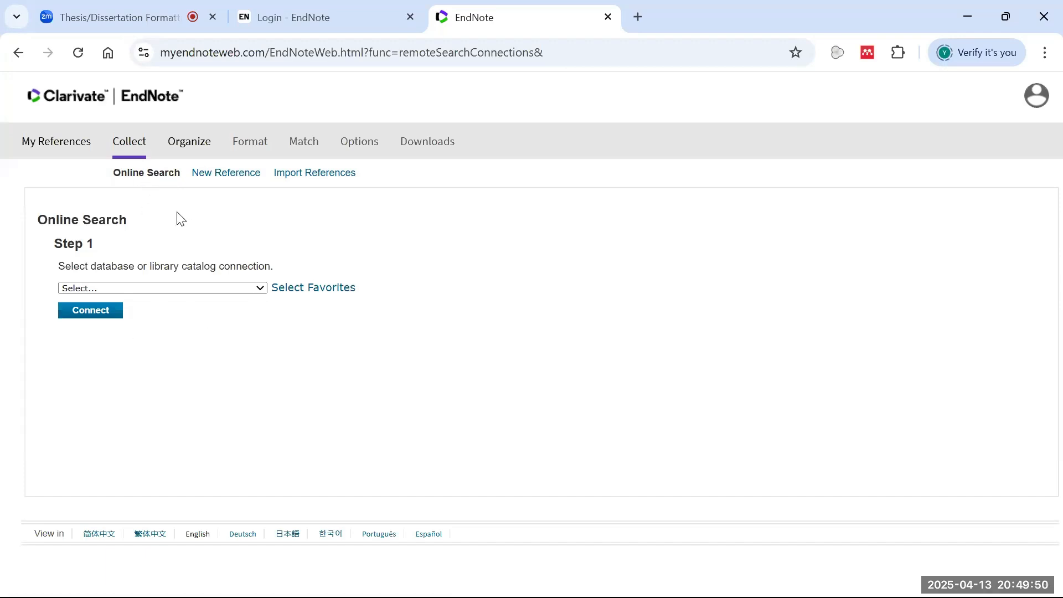
- Open the Step 1 connection list and scroll through the available libraries
click(186, 289)
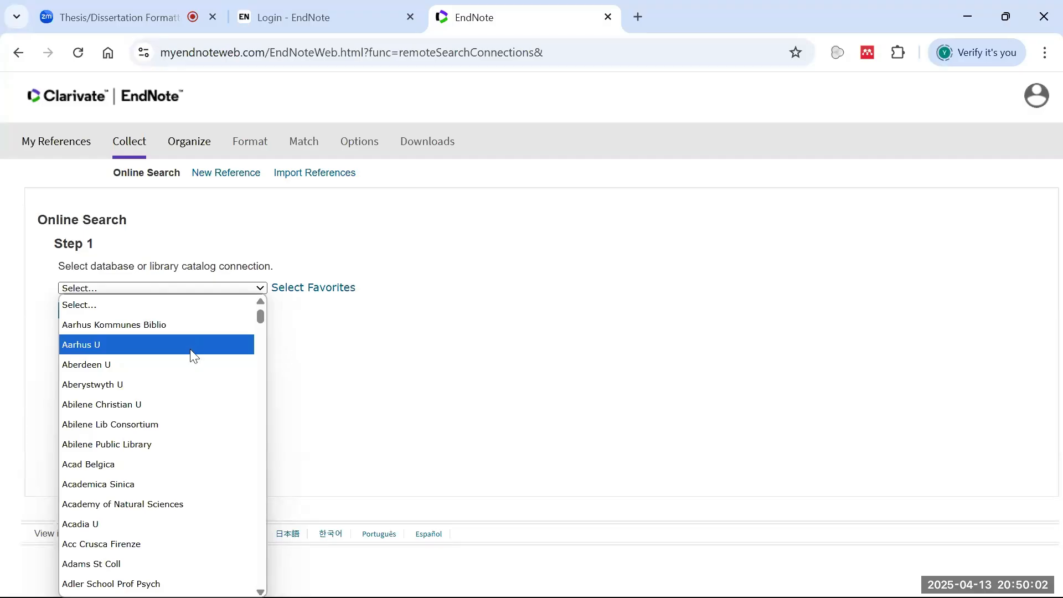
scroll(187, 348, down, 20)
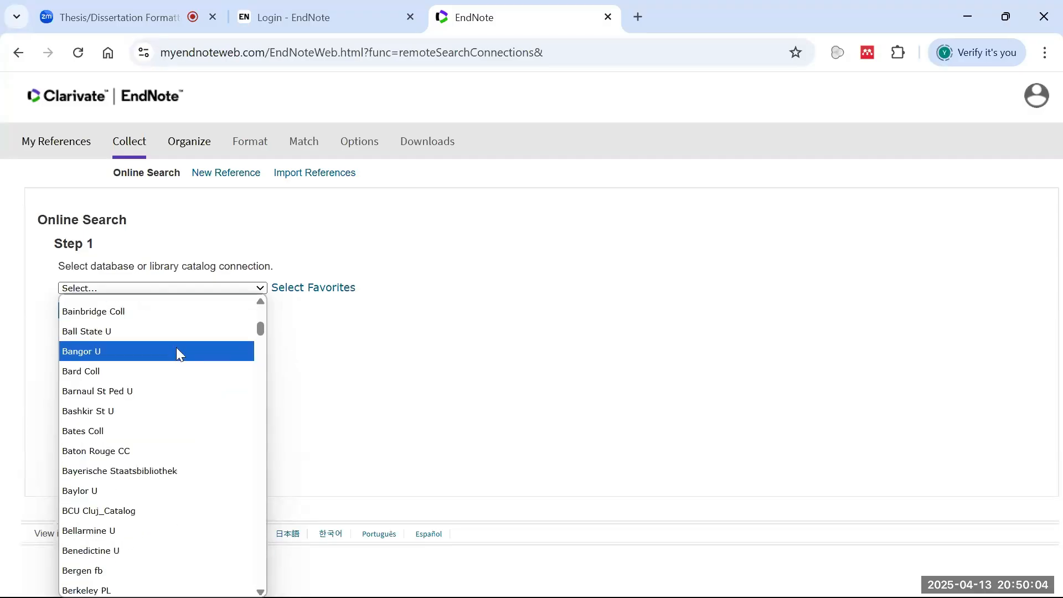
scroll(177, 354, down, 10)
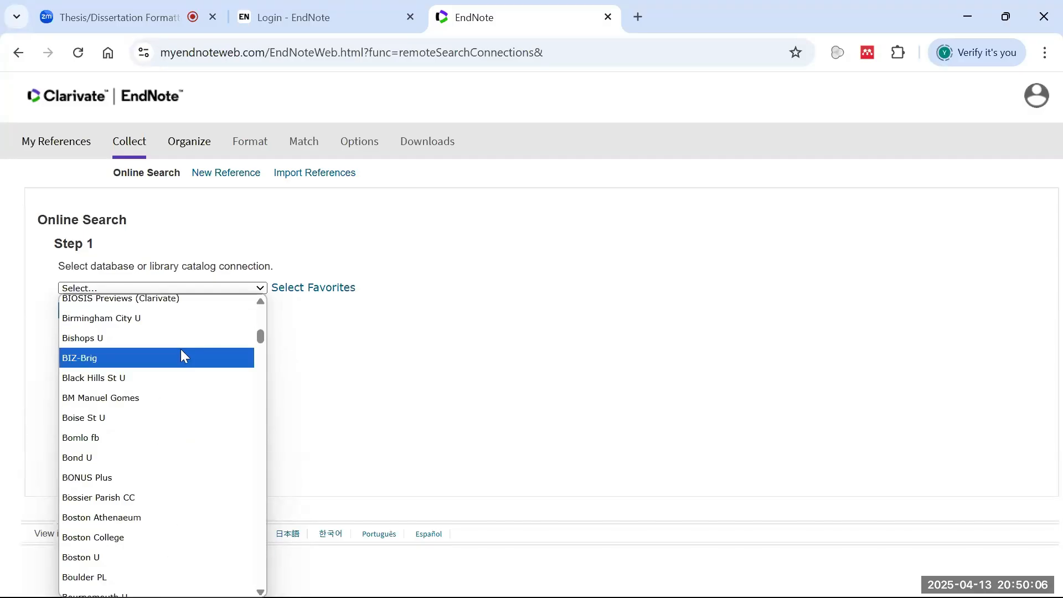
scroll(188, 420, down, 20)
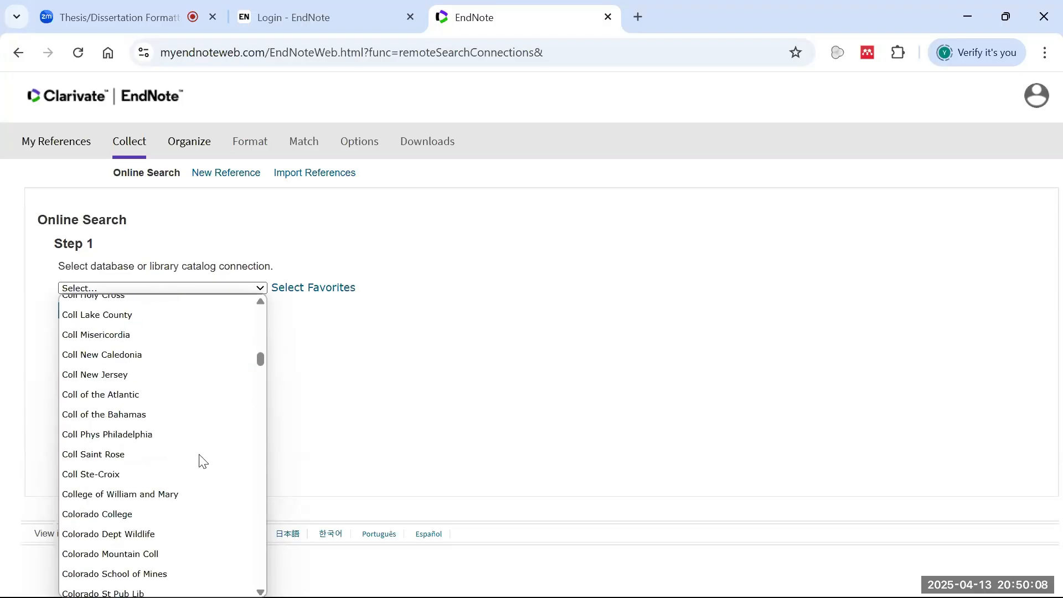
drag(259, 361, 197, 552)
scroll(160, 451, up, 7)
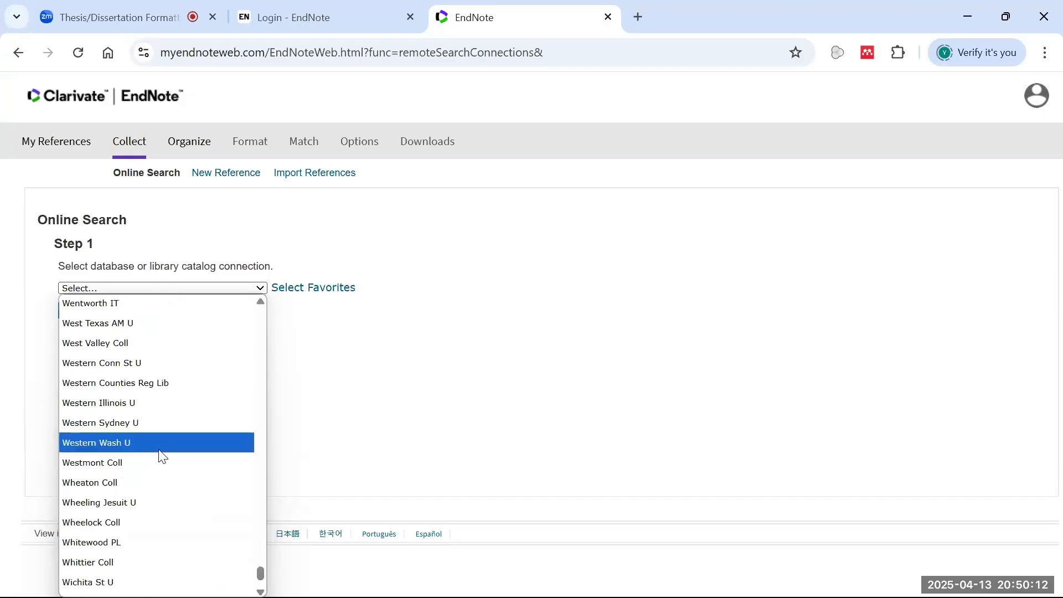
scroll(172, 410, up, 6)
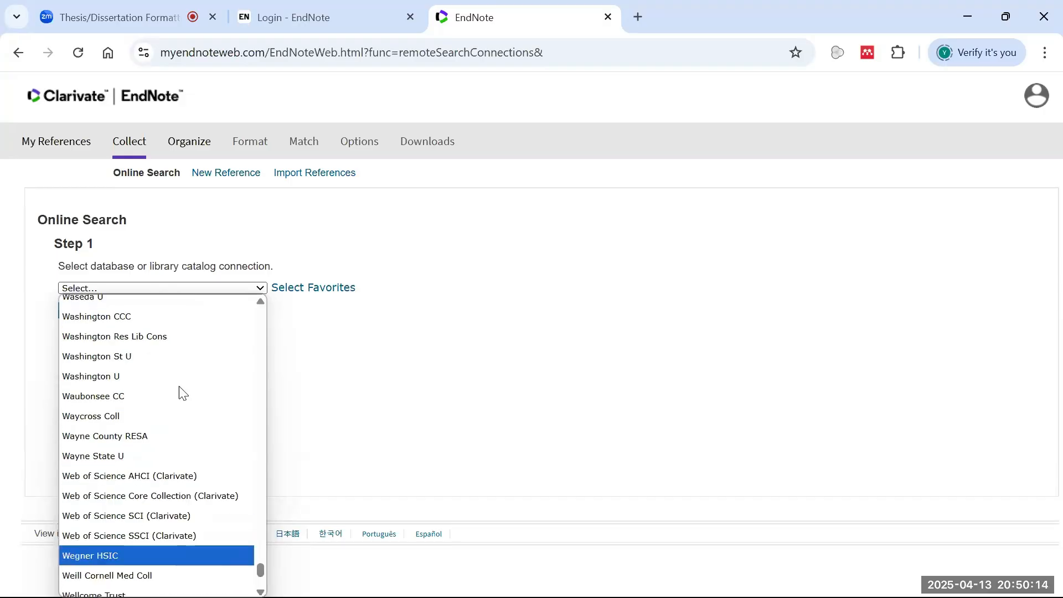
scroll(149, 410, up, 12)
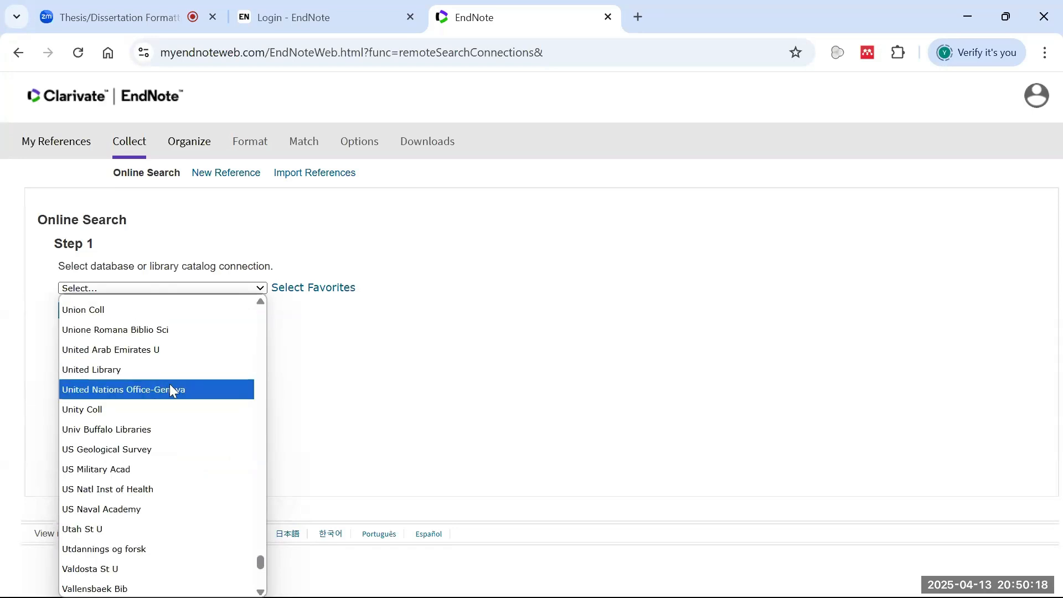
key(Down)
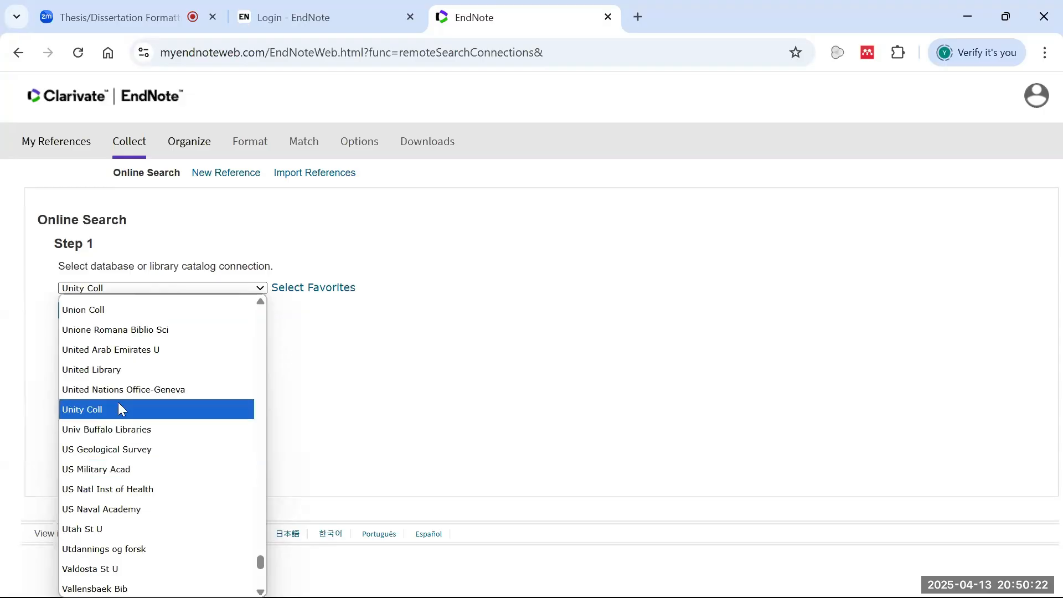
scroll(133, 396, up, 6)
scroll(141, 407, down, 3)
scroll(142, 409, up, 15)
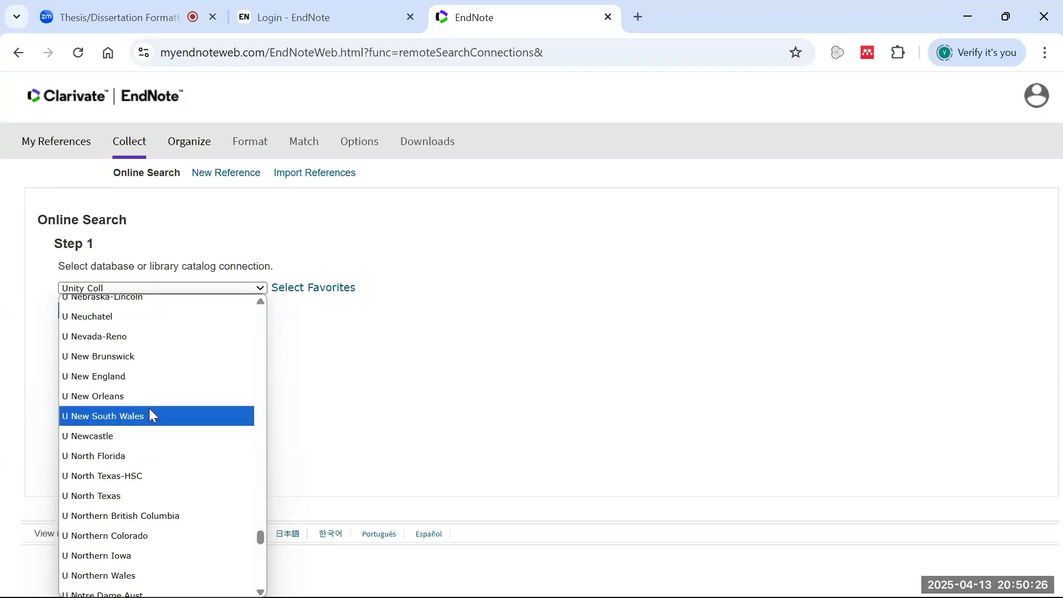
scroll(150, 414, up, 8)
scroll(150, 406, up, 20)
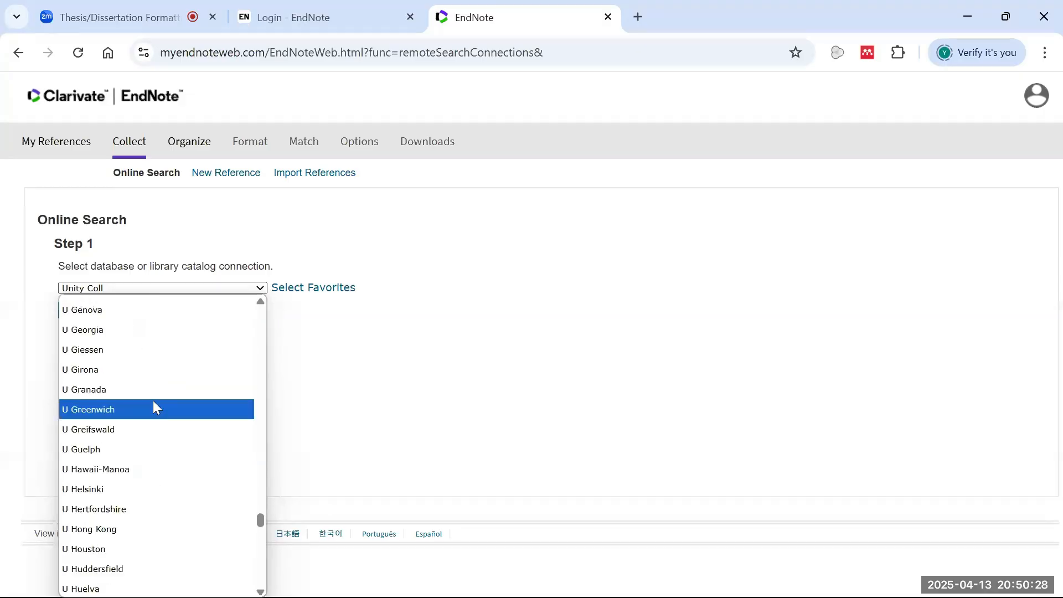
scroll(153, 407, down, 15)
- Jump the connection list to United Library by typing 'un', then scroll back up
text(un)
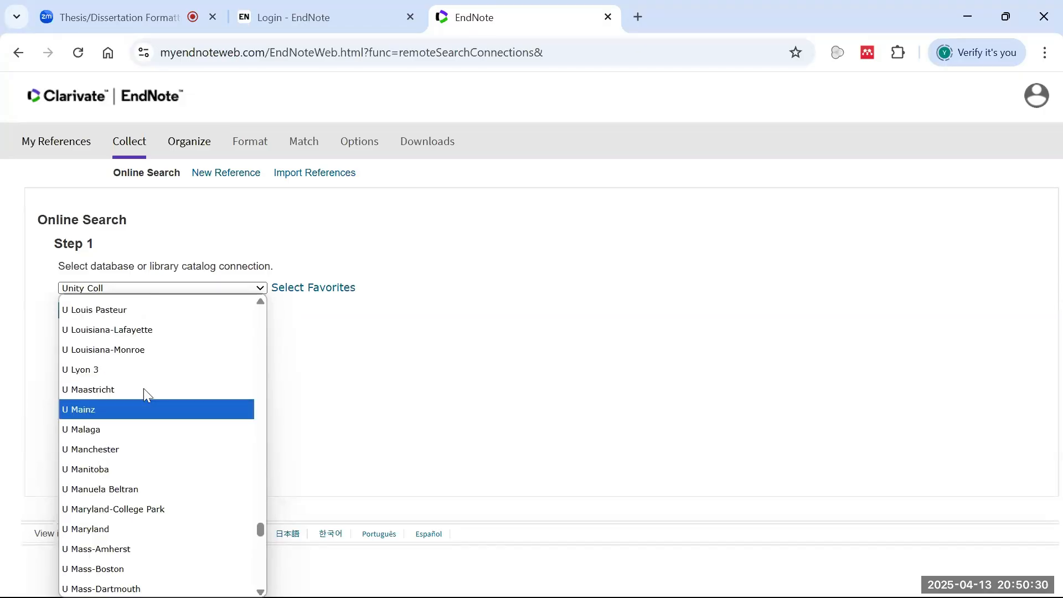
key(Down)
key(Down)
key(Down)
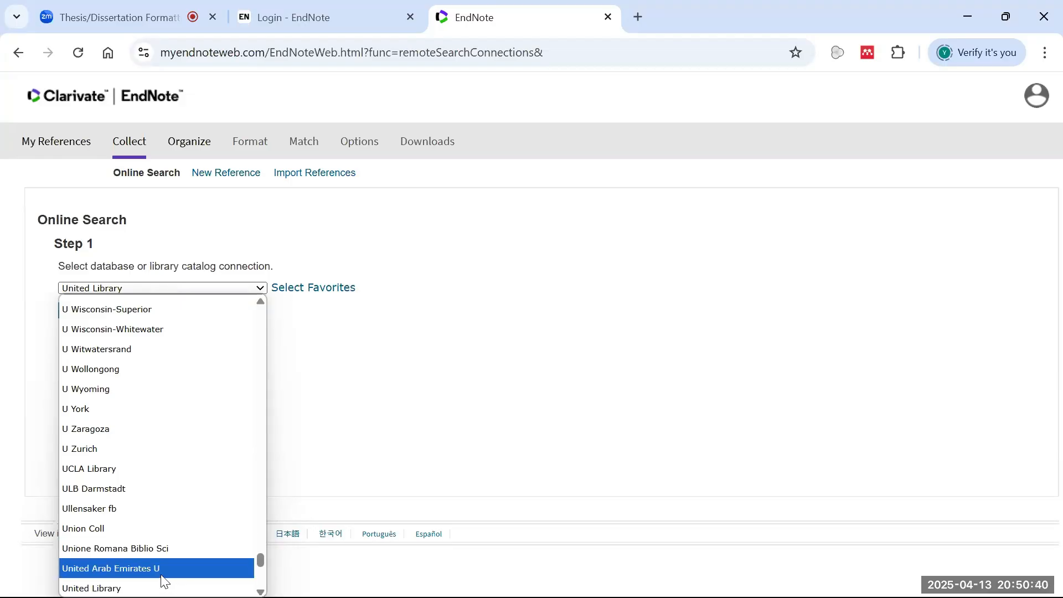
scroll(168, 530, up, 20)
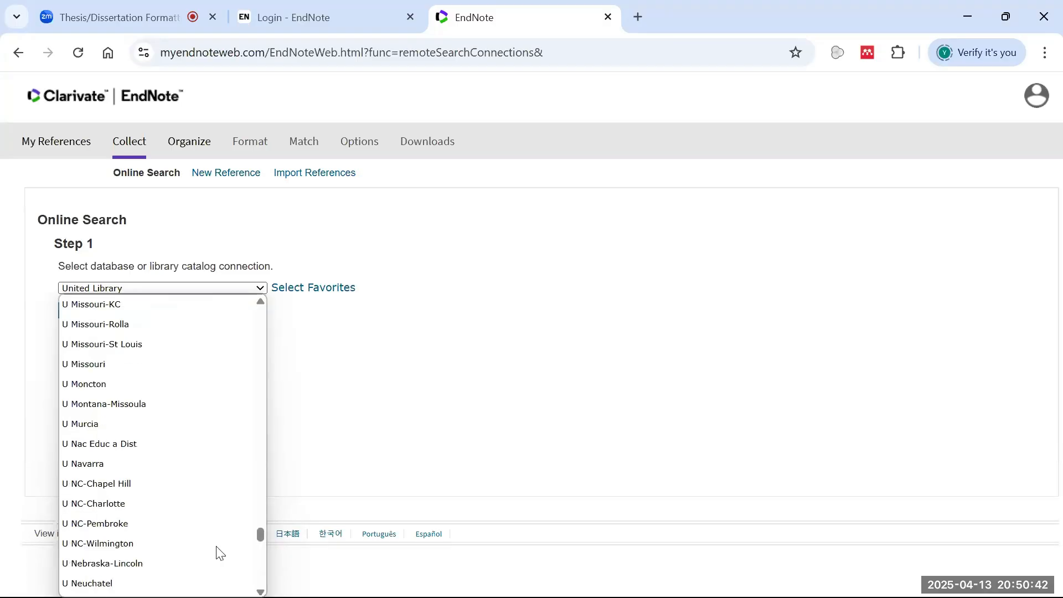
scroll(221, 549, up, 20)
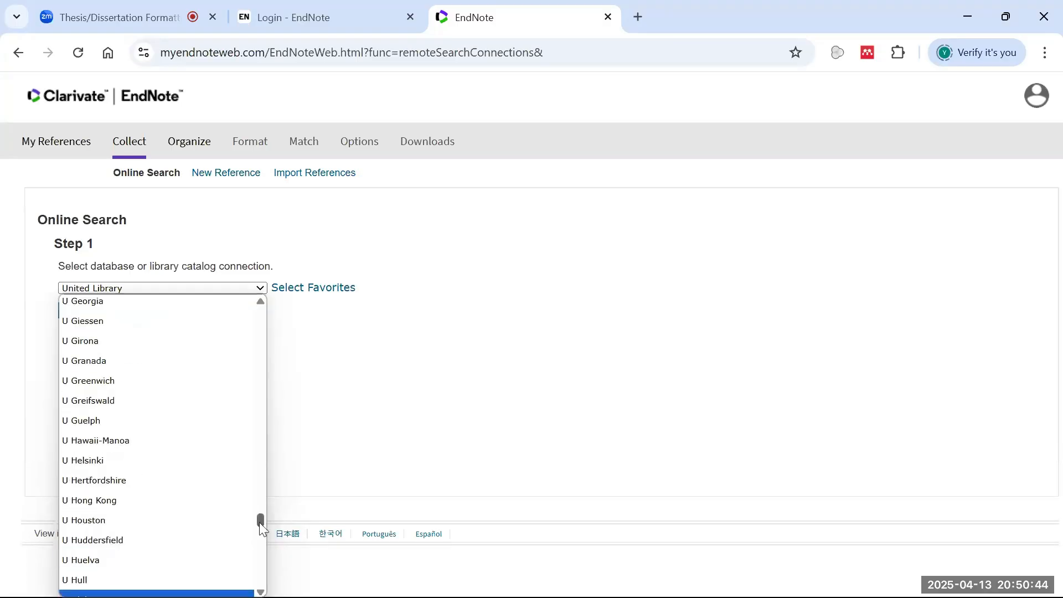
scroll(201, 432, up, 20)
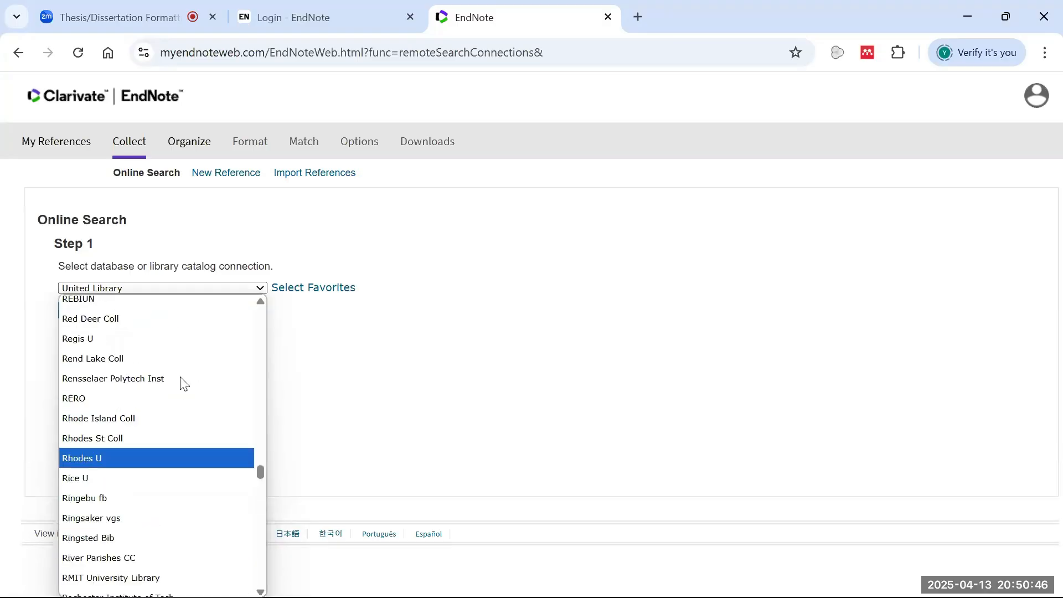
scroll(183, 384, up, 20)
scroll(171, 404, up, 20)
scroll(168, 416, up, 20)
scroll(184, 384, up, 20)
scroll(180, 379, up, 3)
scroll(181, 380, down, 12)
- Select PubMed (NLM) as the Step 1 connection
key(u)
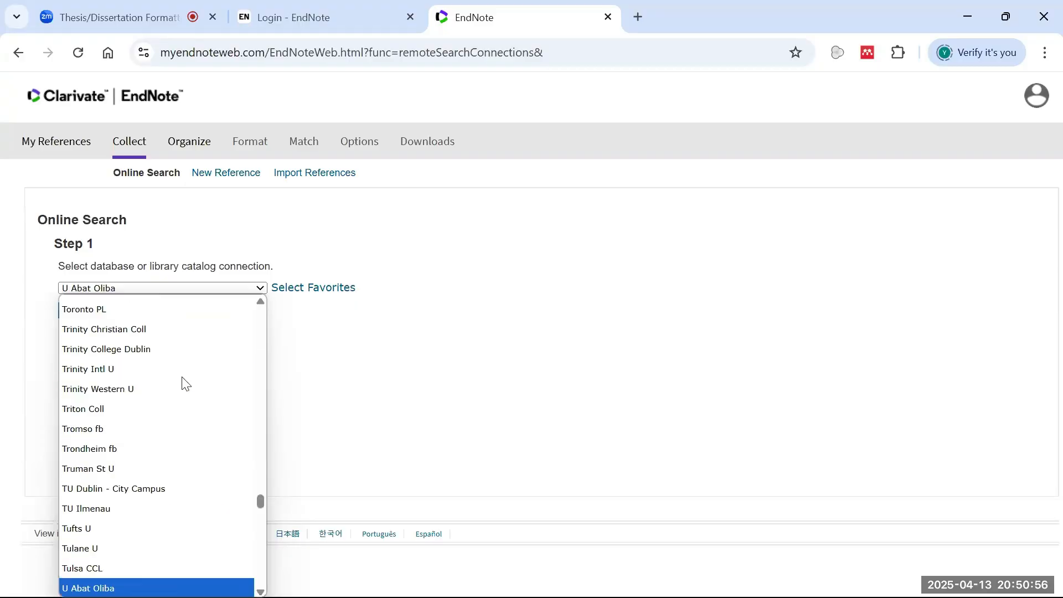
scroll(214, 396, up, 20)
scroll(261, 465, up, 20)
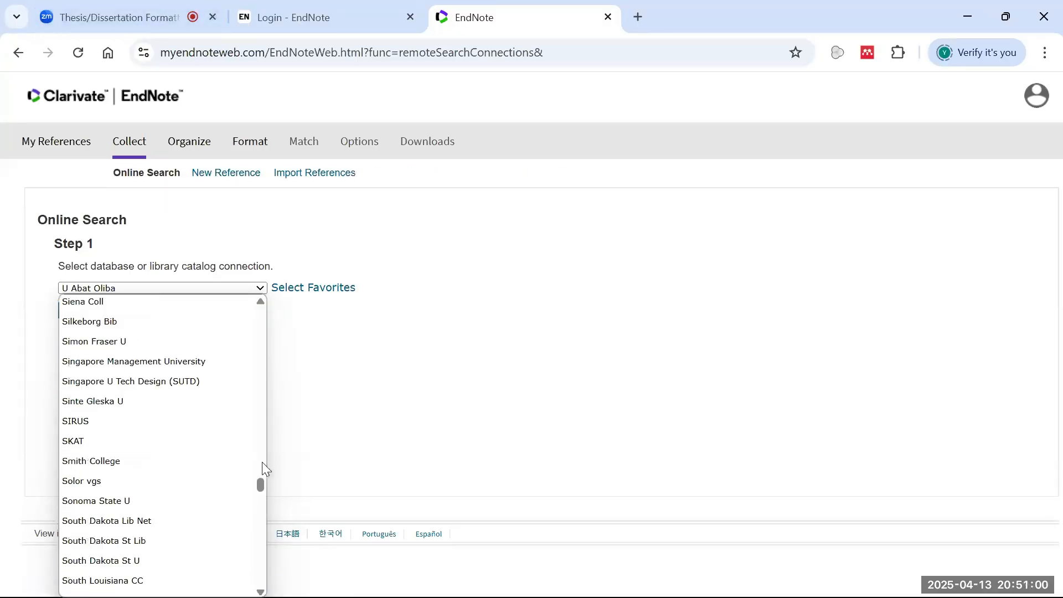
scroll(264, 468, up, 20)
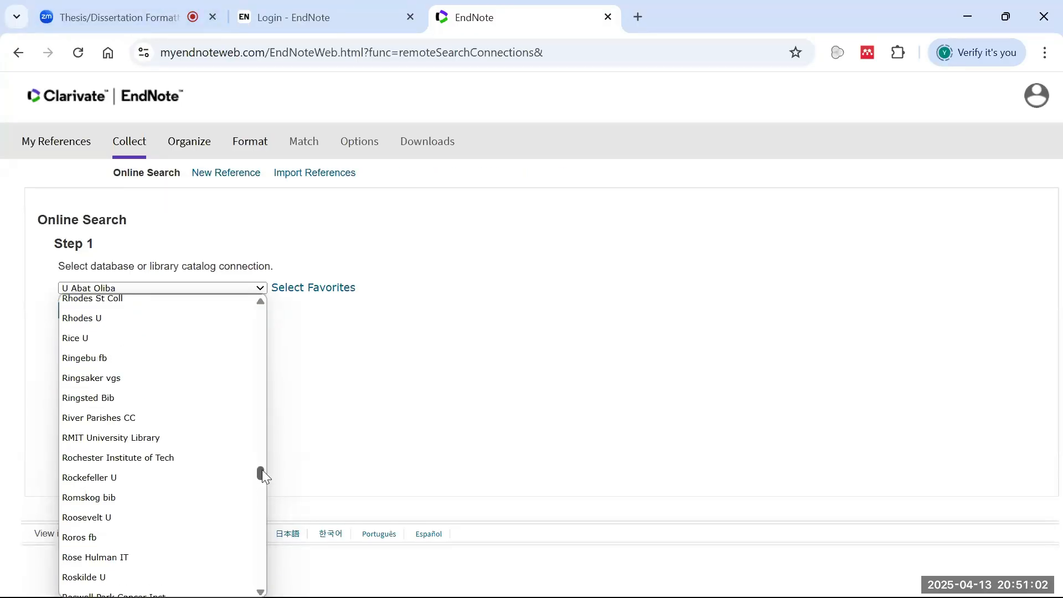
scroll(202, 468, down, 10)
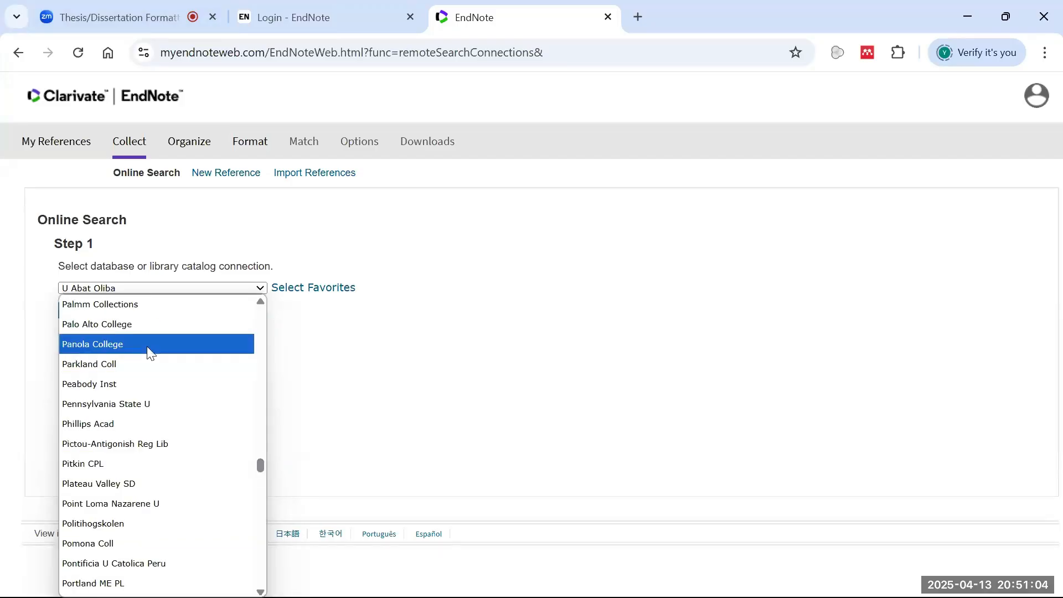
scroll(155, 381, down, 6)
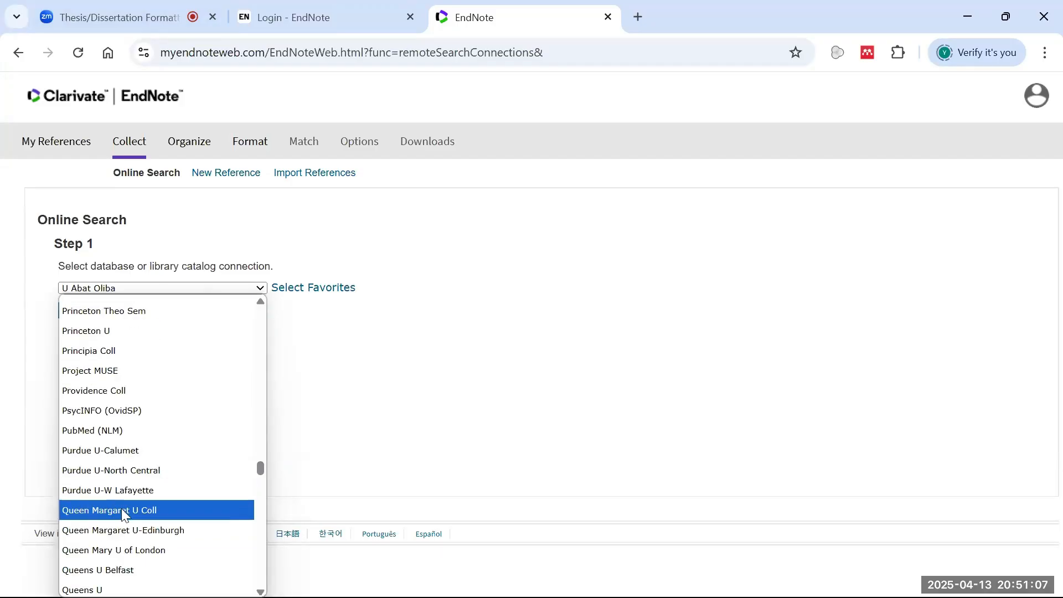
click(121, 432)
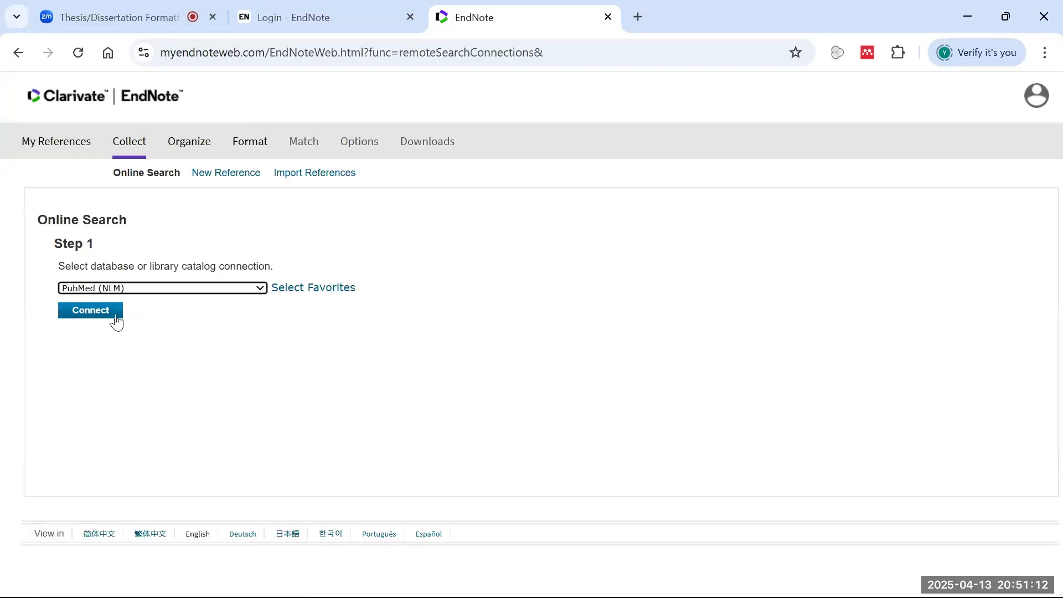
- Connect to PubMed (NLM) and place the cursor in the first search term field
click(108, 312)
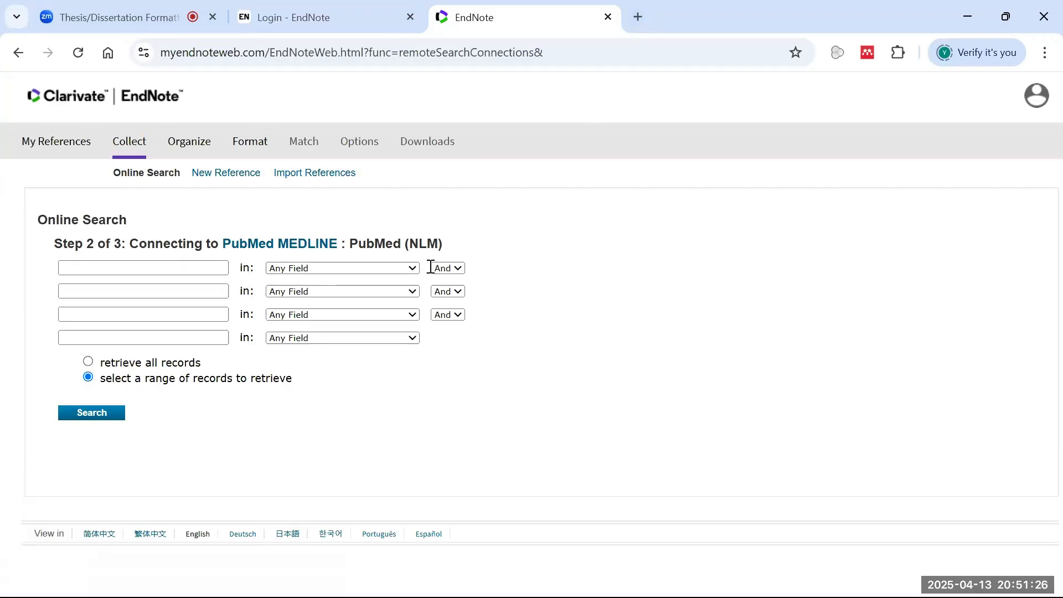
click(174, 266)
- Type 'rats micce' in the first Any Field box, overwrite it with 2, and start a new tab
click(190, 269)
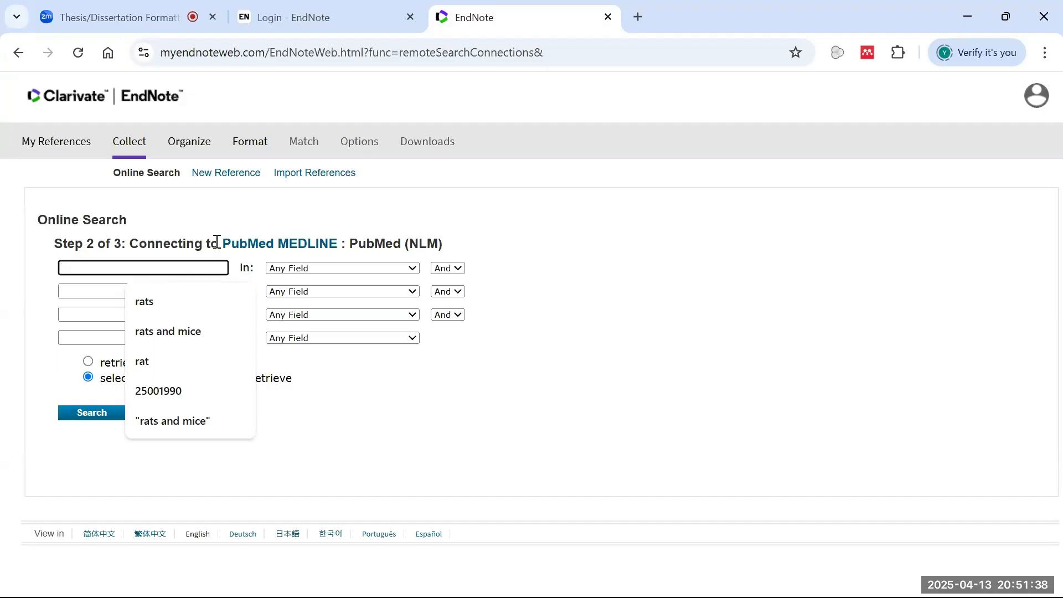
text(rats an)
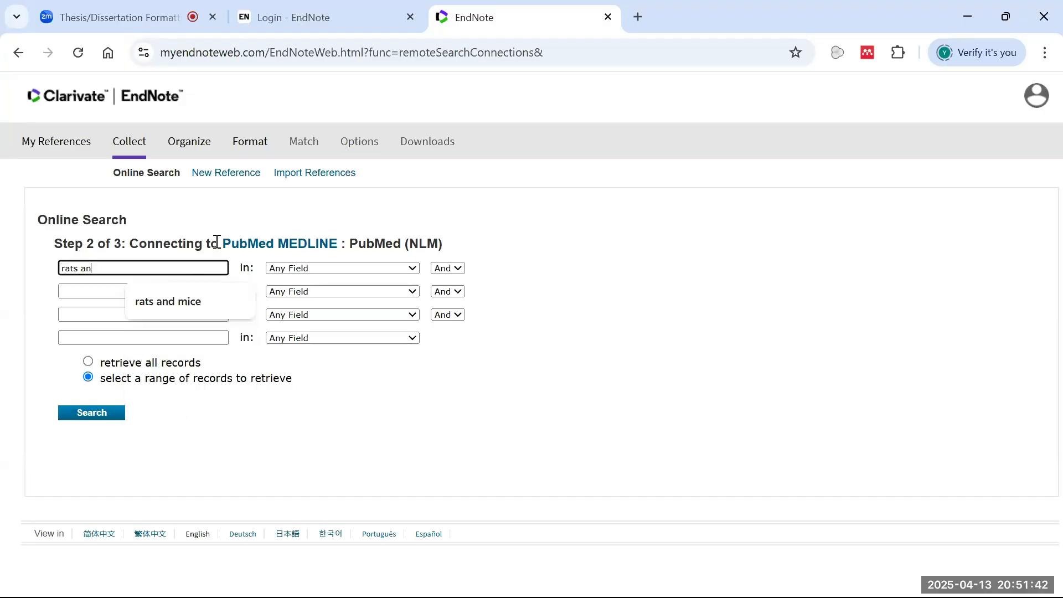
text(mic)
text(ce)
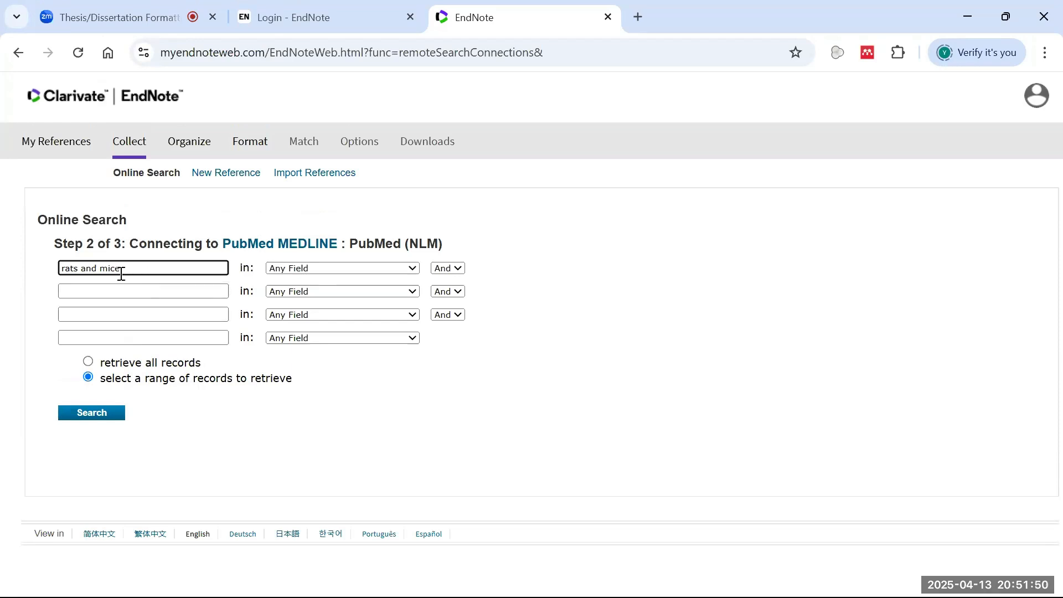
drag(120, 274, 53, 275)
click(334, 269)
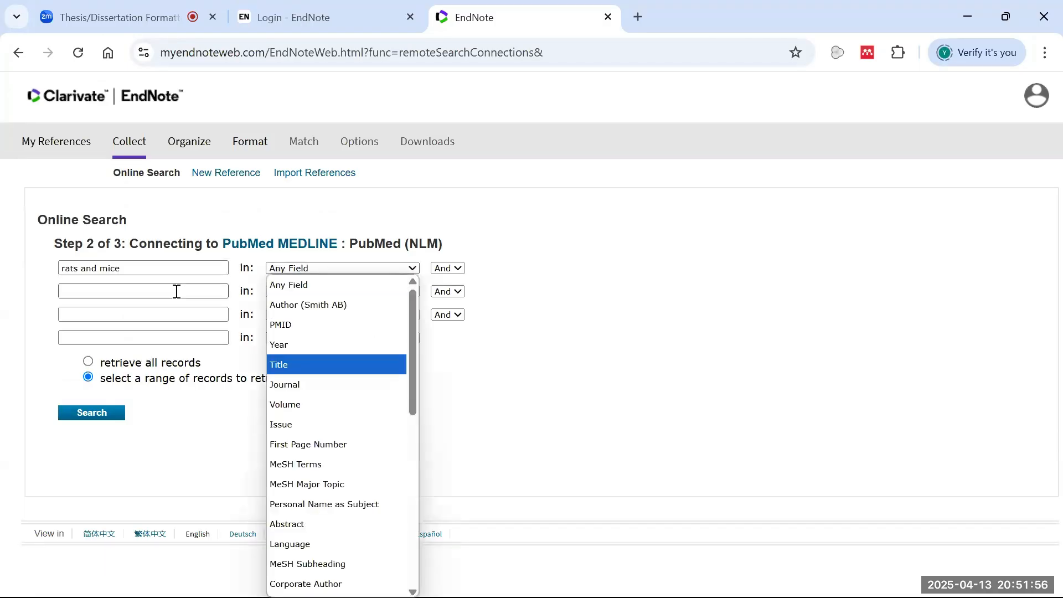
click(173, 261)
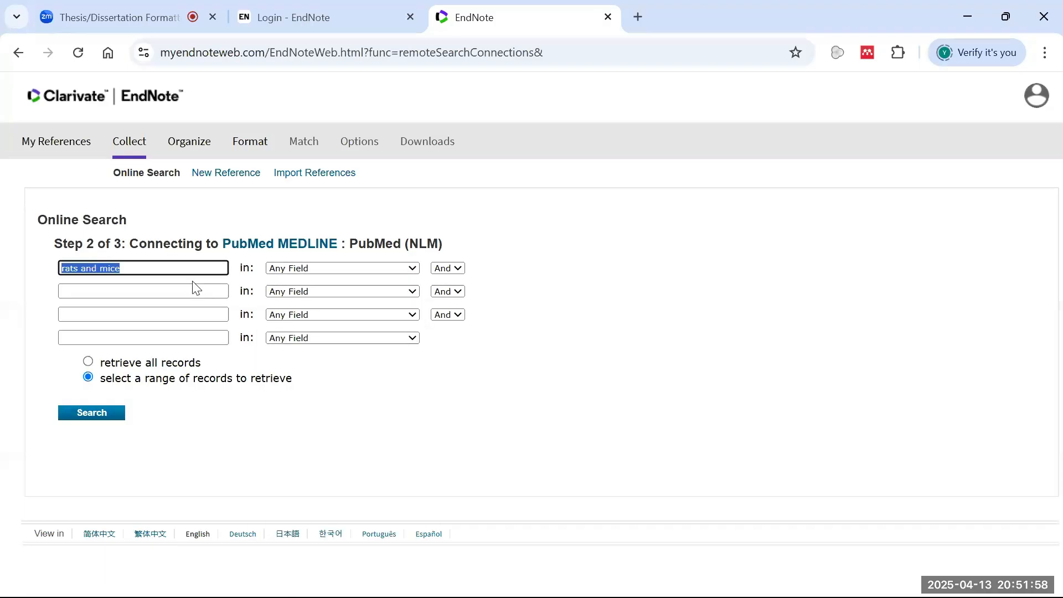
text(2)
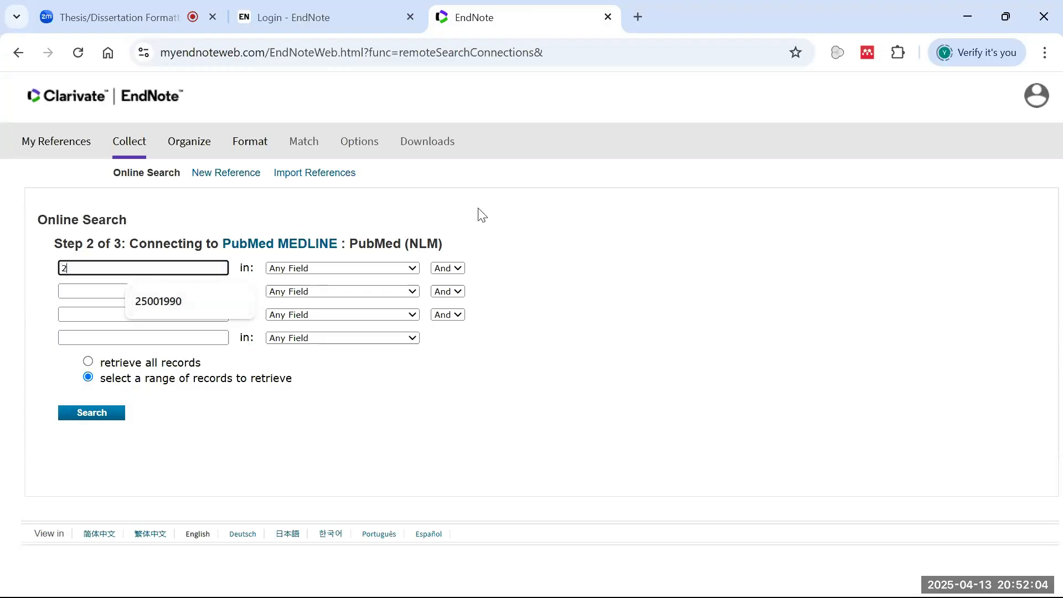
click(639, 16)
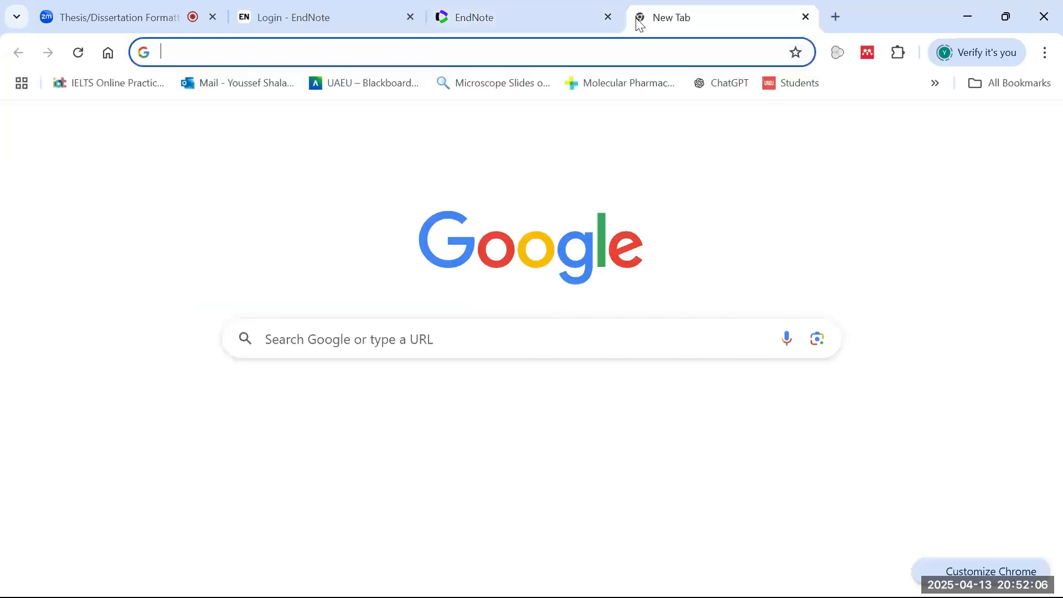
- Search Google for 'pubmed' and open the PubMed website
text(pp)
key(BackSpace)
text(ubmed)
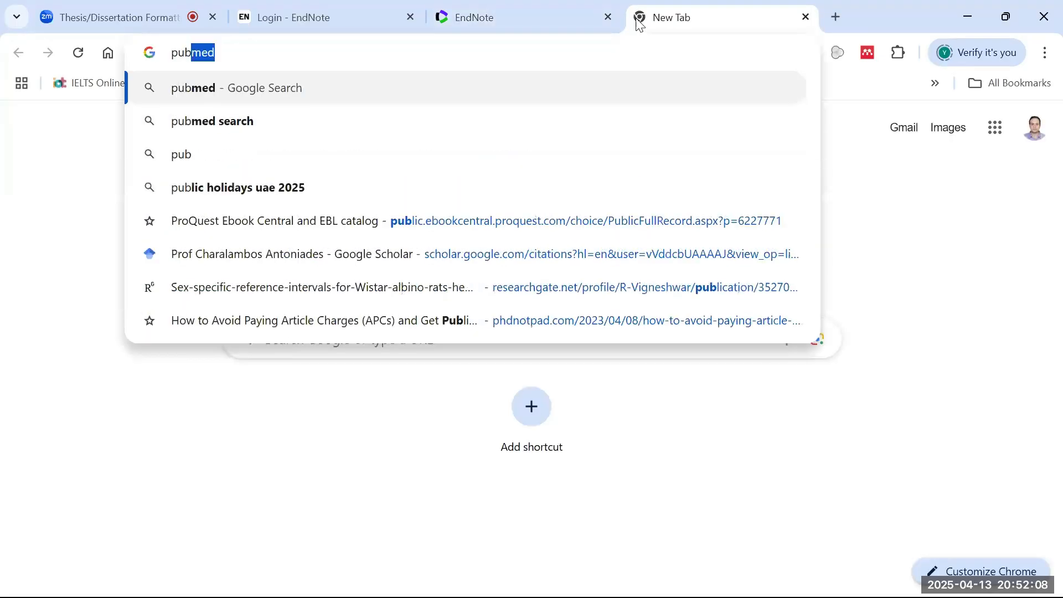
key(Return)
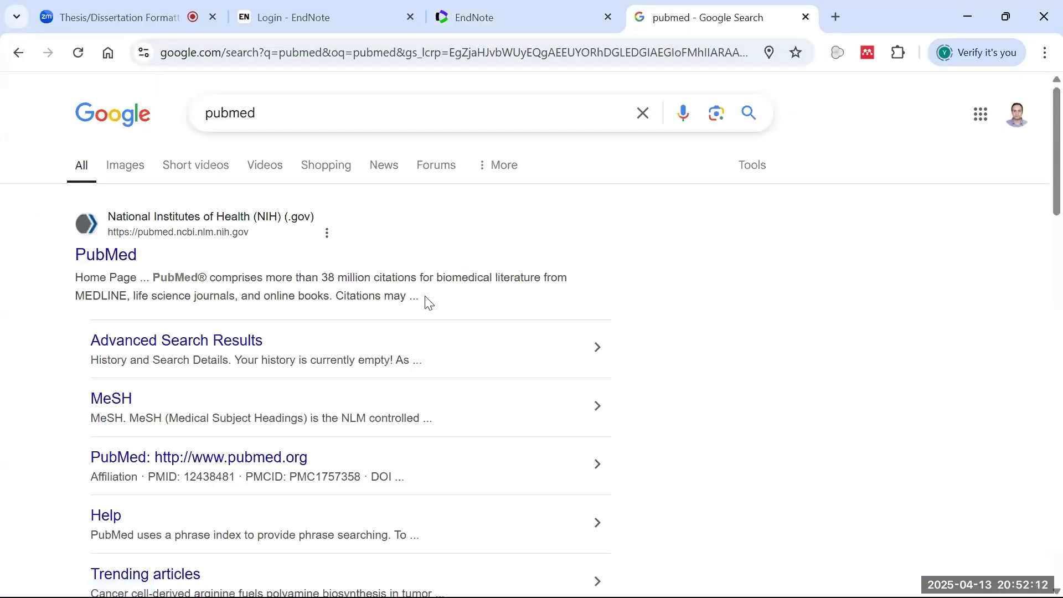
click(117, 258)
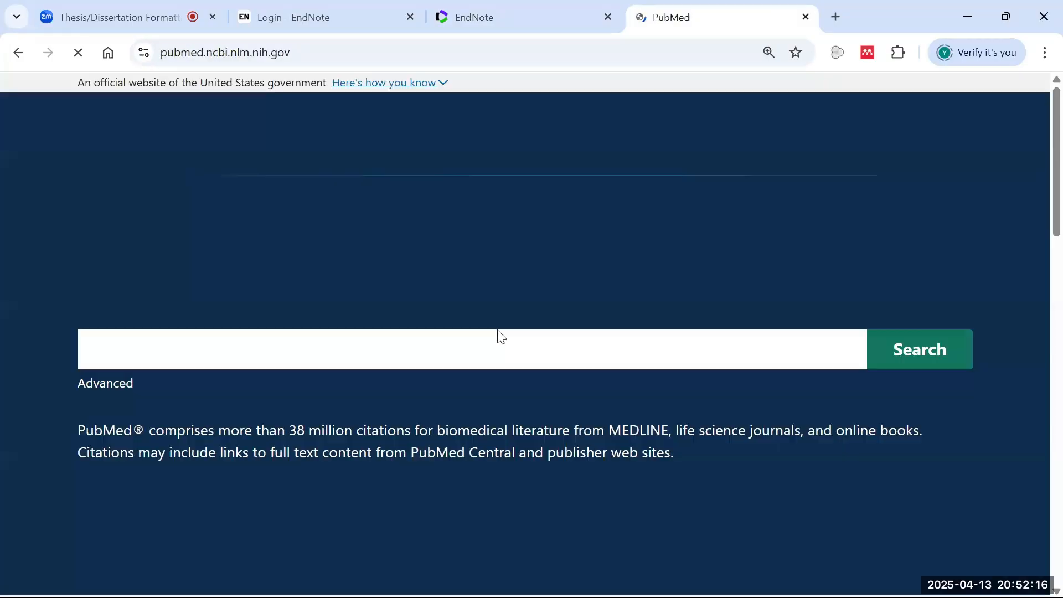
- Search PubMed for 'heart rate' and select the first result's PMID 37290411
text(ra)
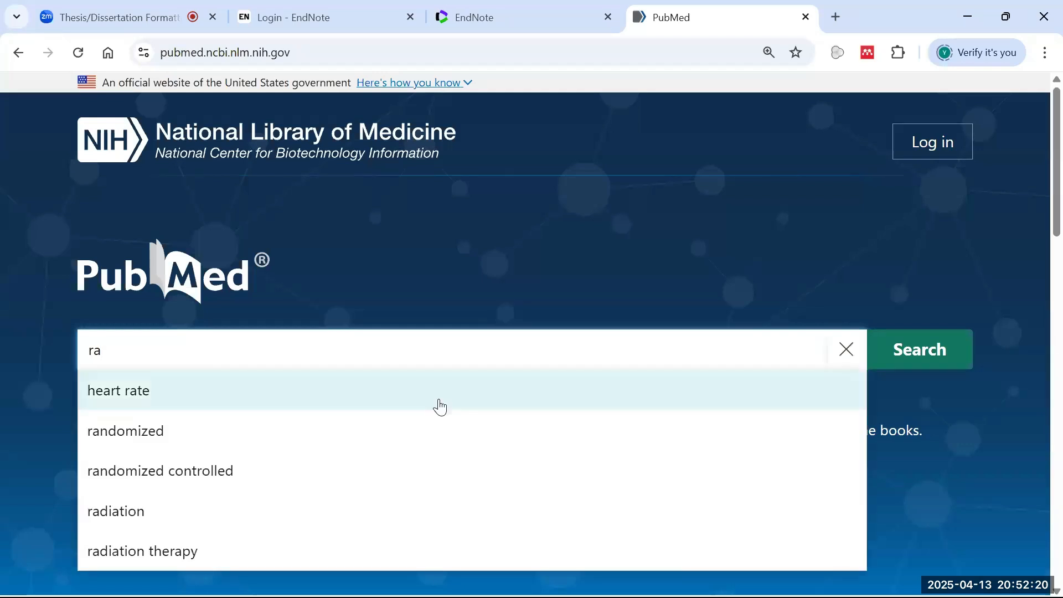
click(441, 408)
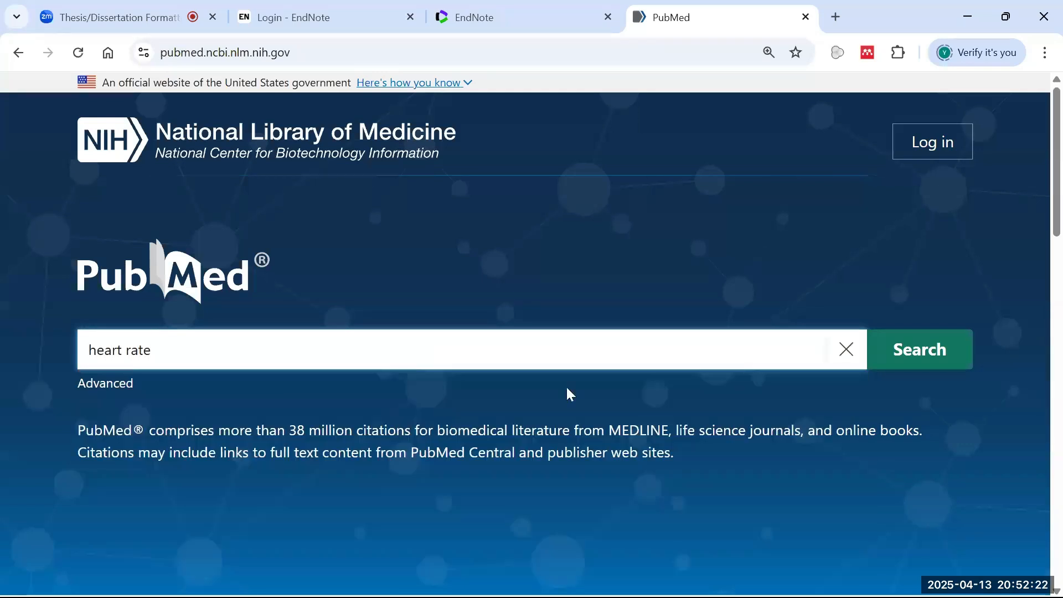
click(920, 360)
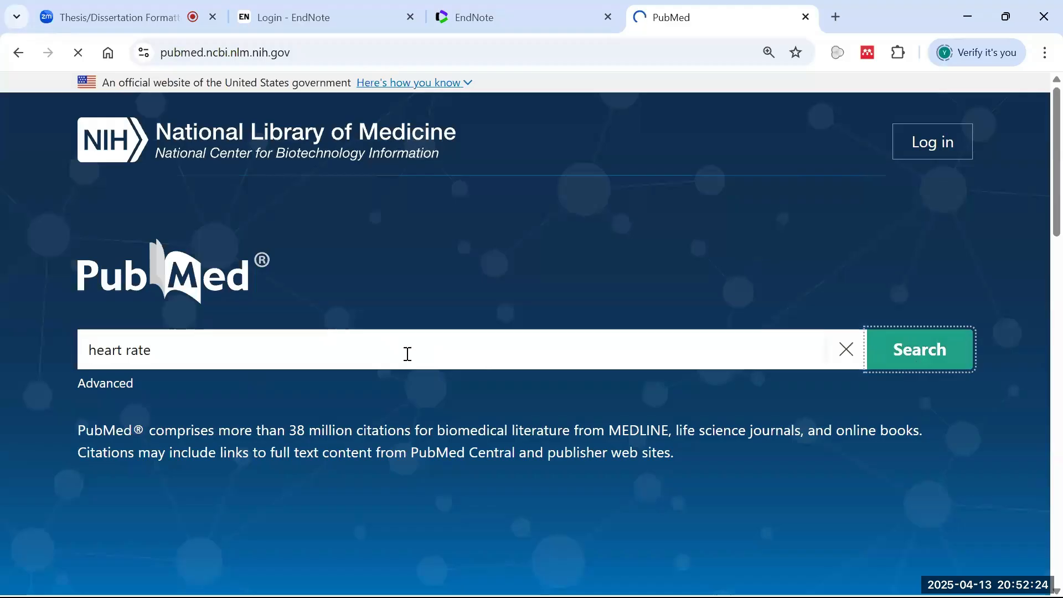
scroll(415, 380, down, 2)
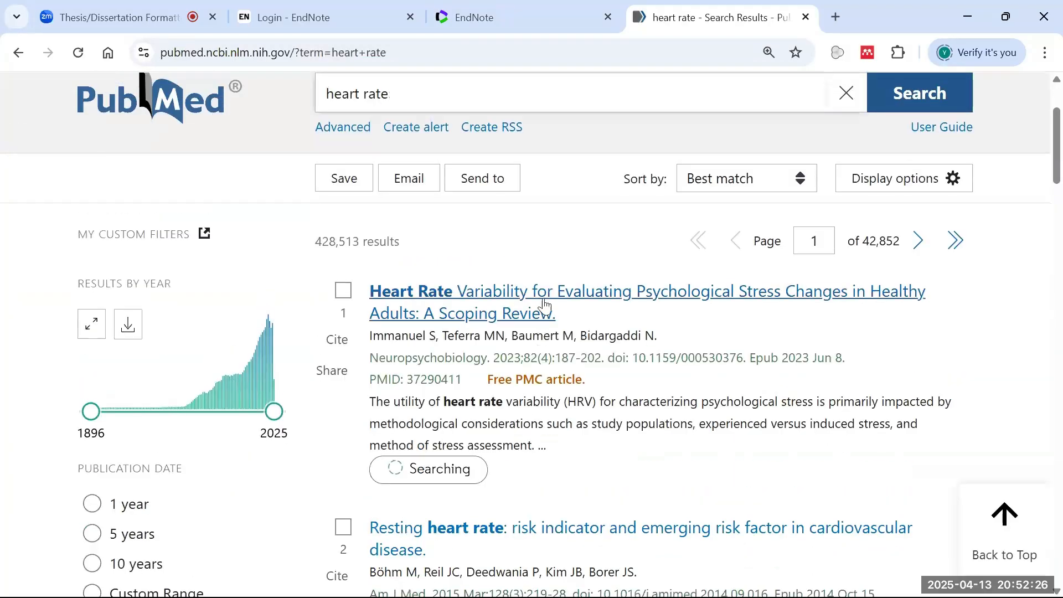
scroll(665, 332, down, 5)
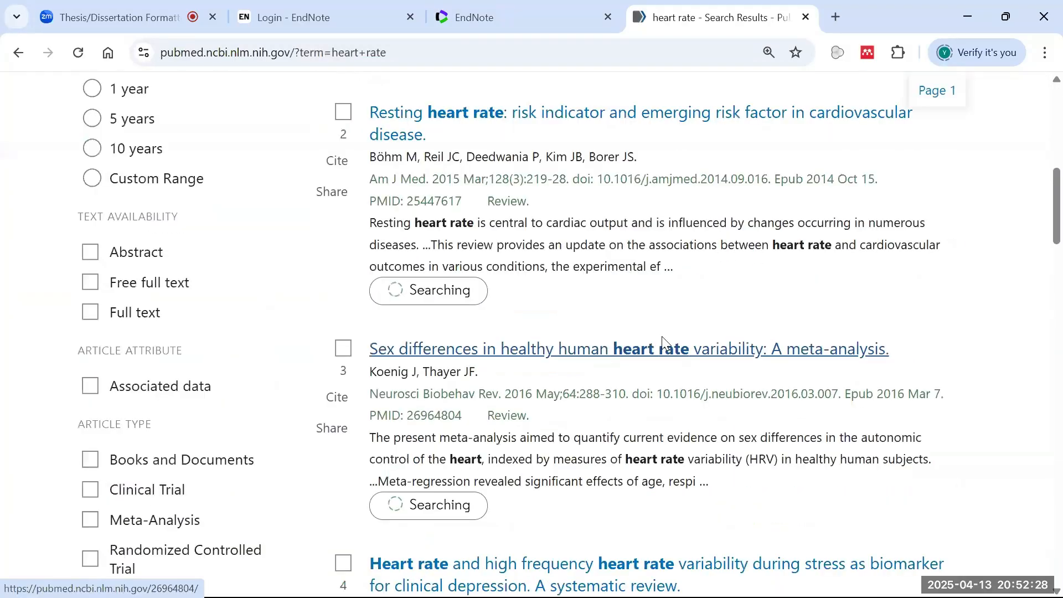
scroll(659, 338, up, 7)
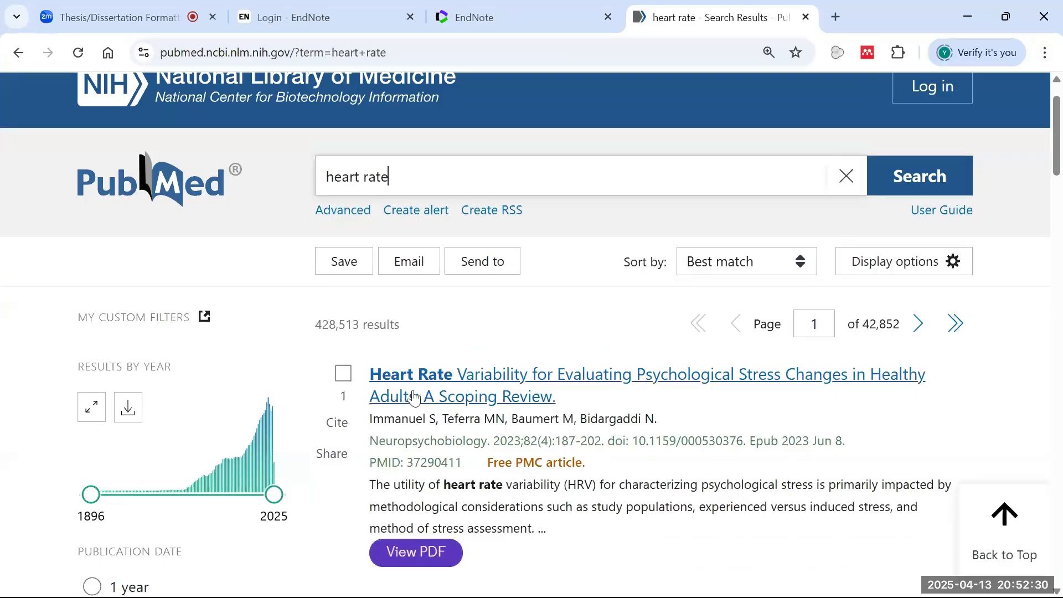
double_click(440, 460)
key(ctrl+c)
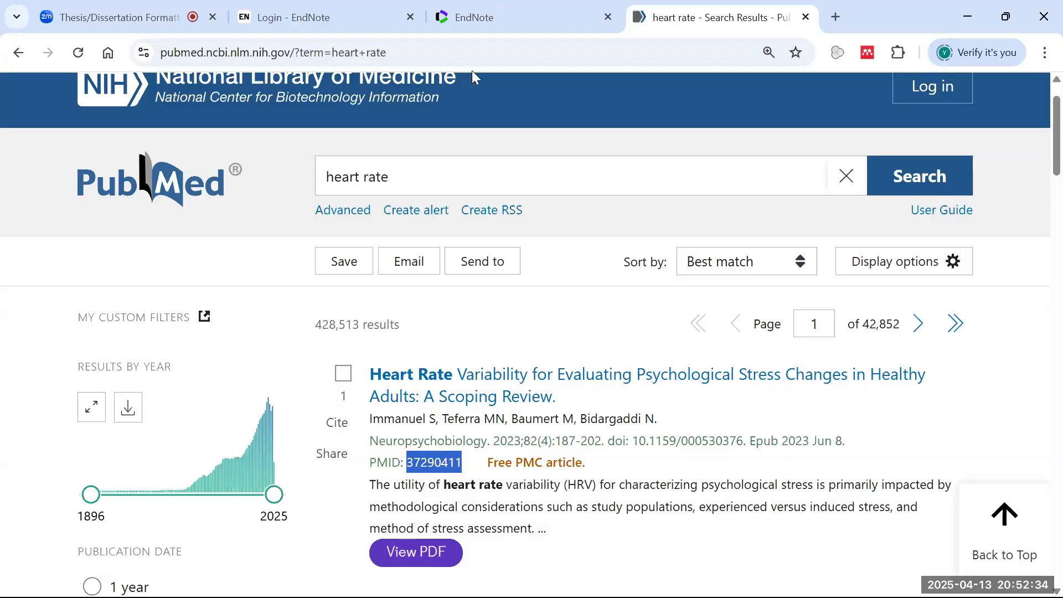
click(483, 19)
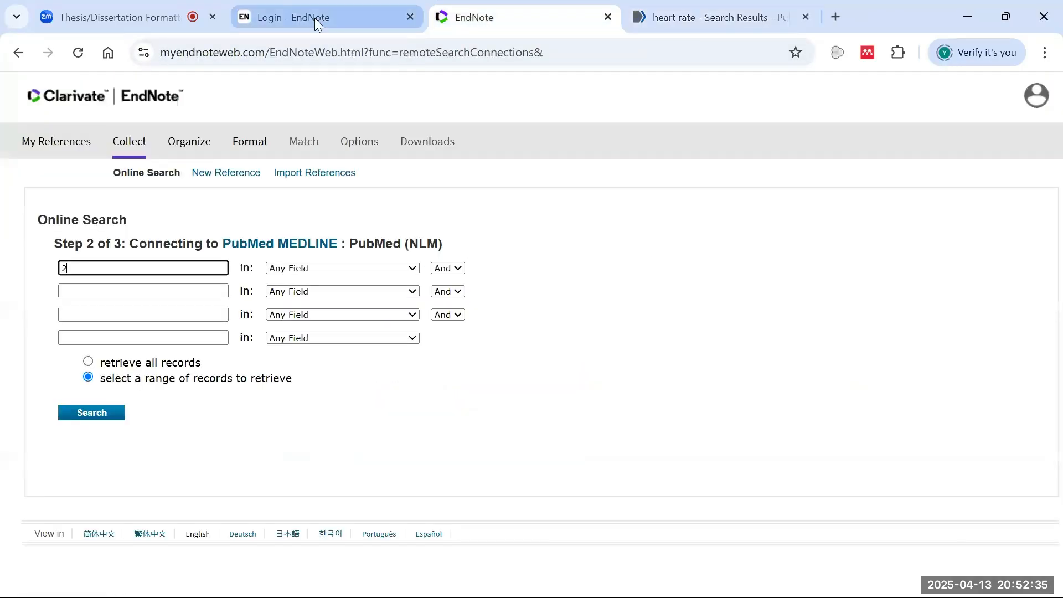
- Paste PMID 37290411 into the first field, search it in the PMID field, and retrieve the record
double_click(89, 266)
key(ctrl+v)
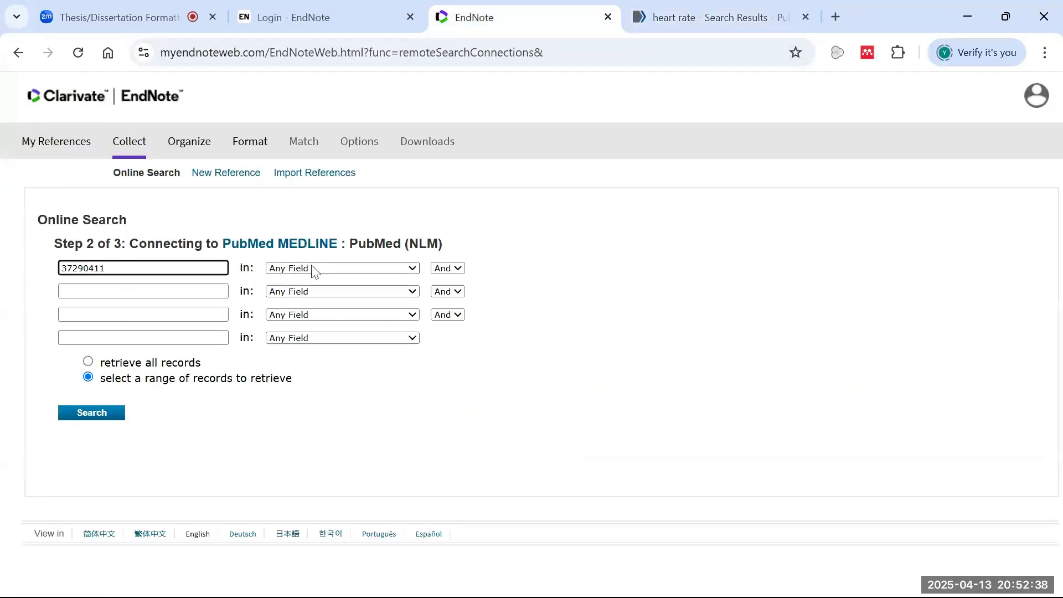
click(359, 268)
click(336, 325)
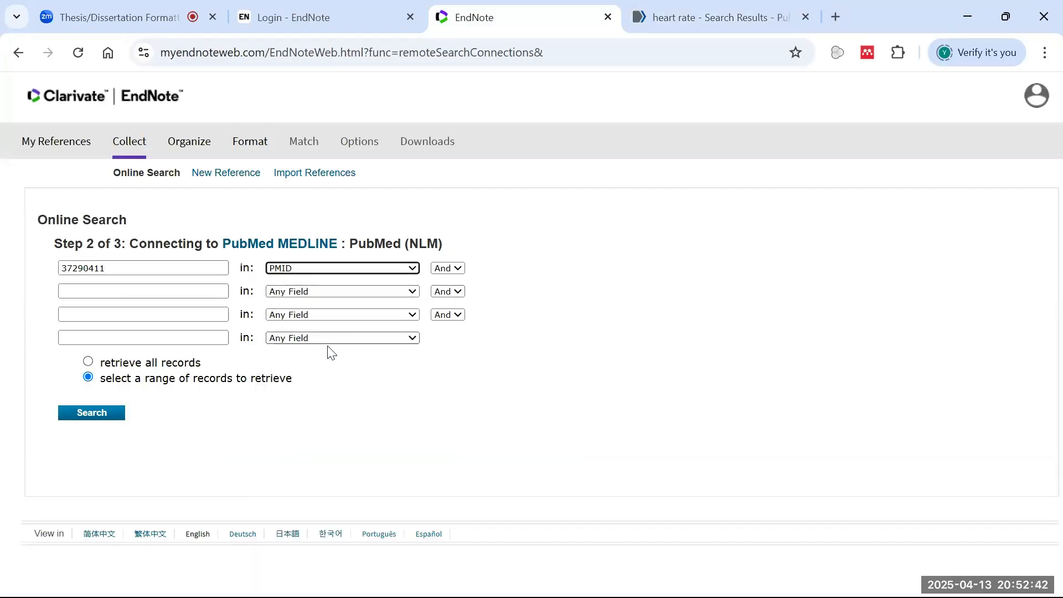
click(78, 420)
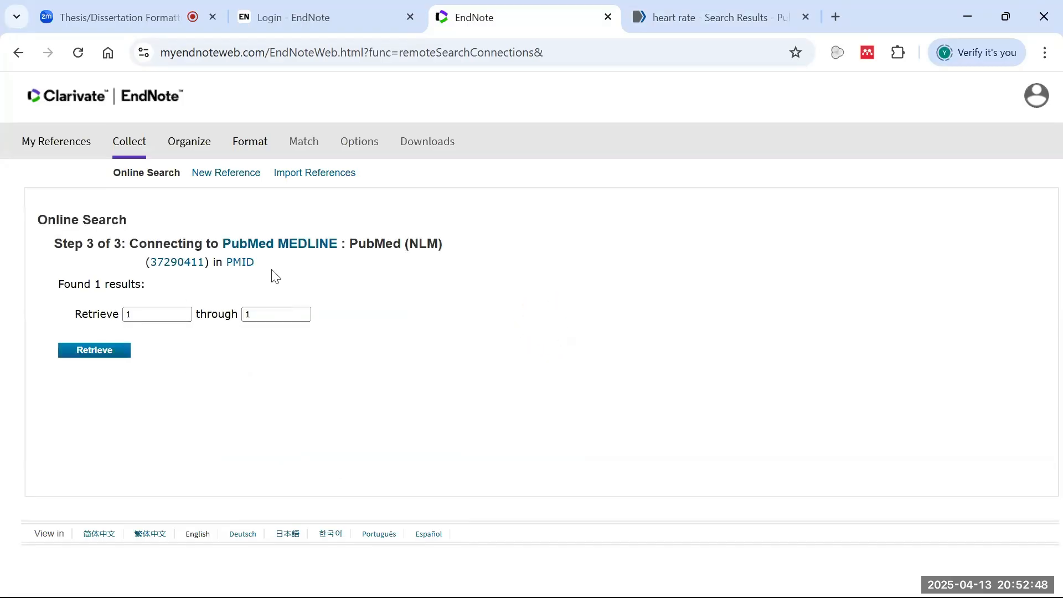
click(116, 362)
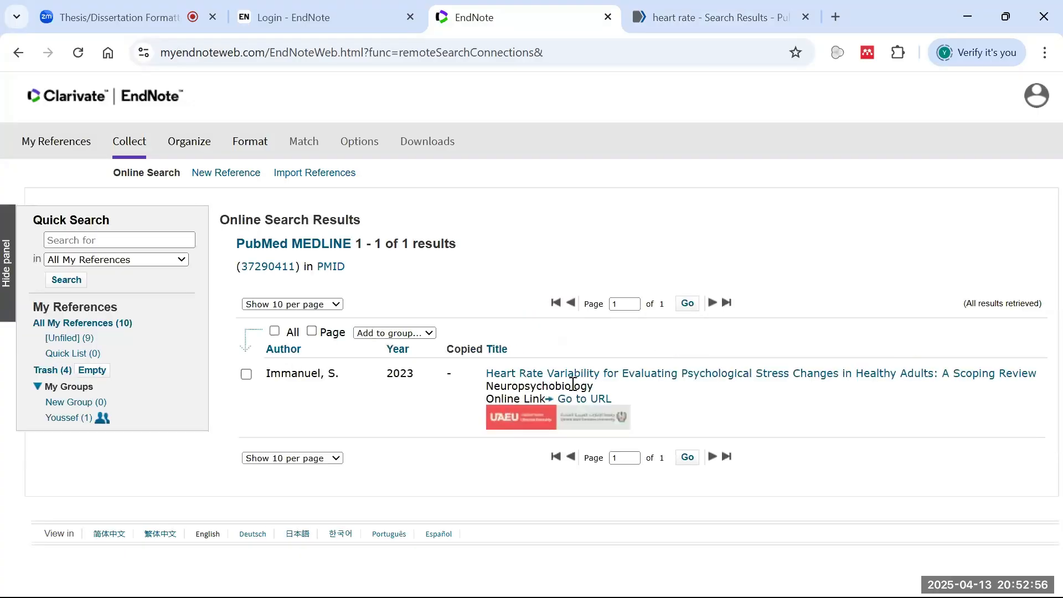
- Try Add to group > New group with nothing checked and dismiss the resulting alert
click(696, 18)
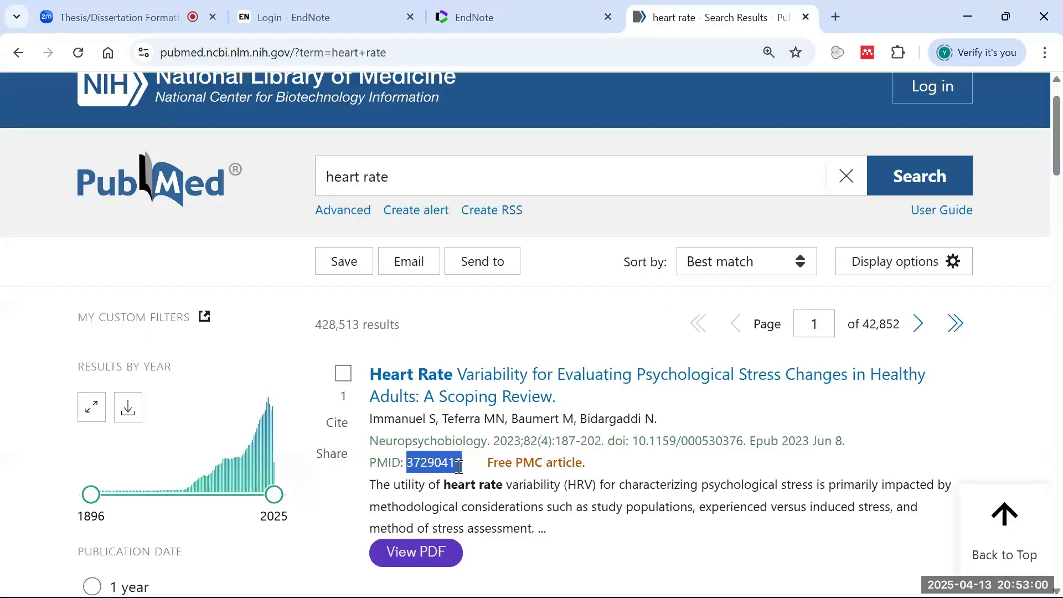
click(498, 17)
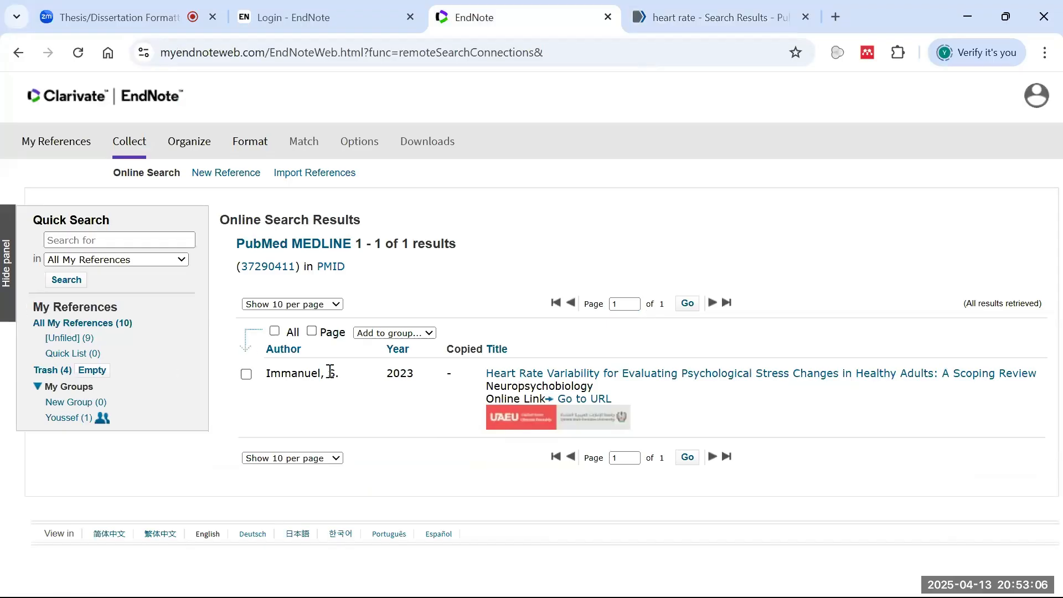
click(427, 334)
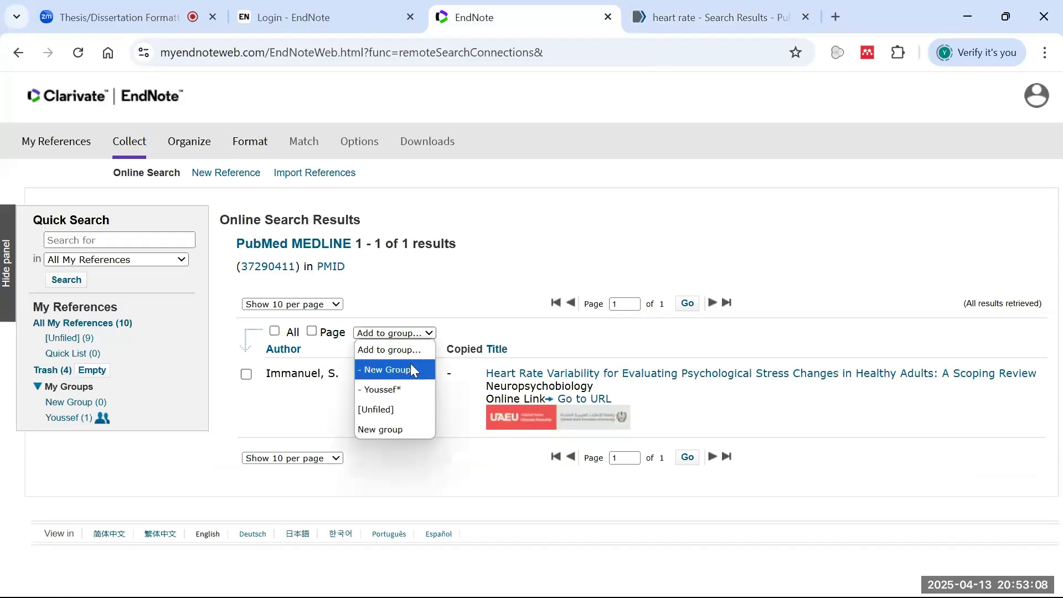
click(381, 430)
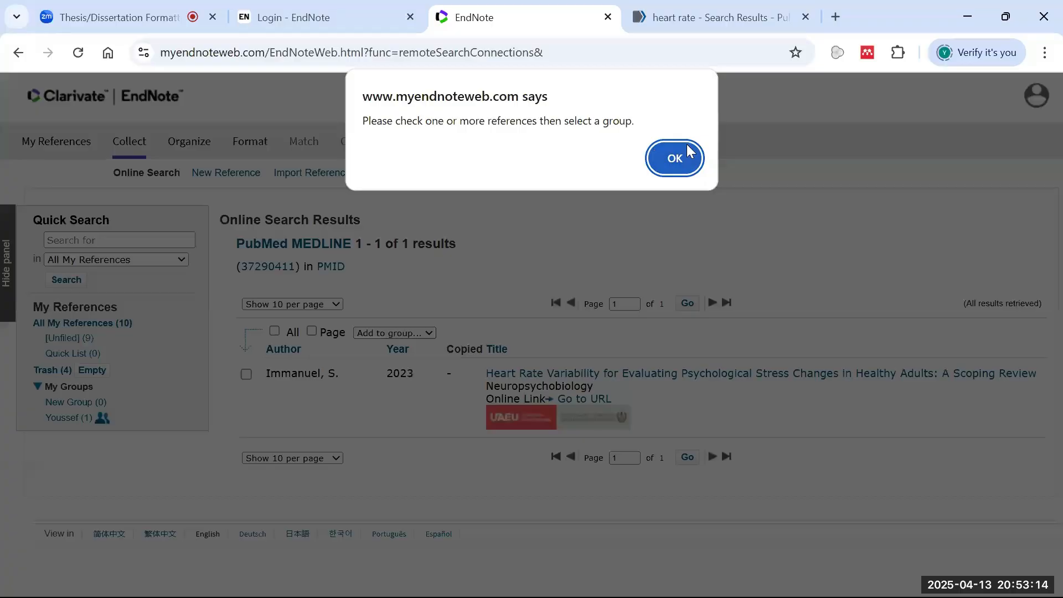
click(683, 149)
- Add the checked Immanuel reference to a new group 'Rats references' and open that group
click(246, 374)
click(374, 331)
click(400, 429)
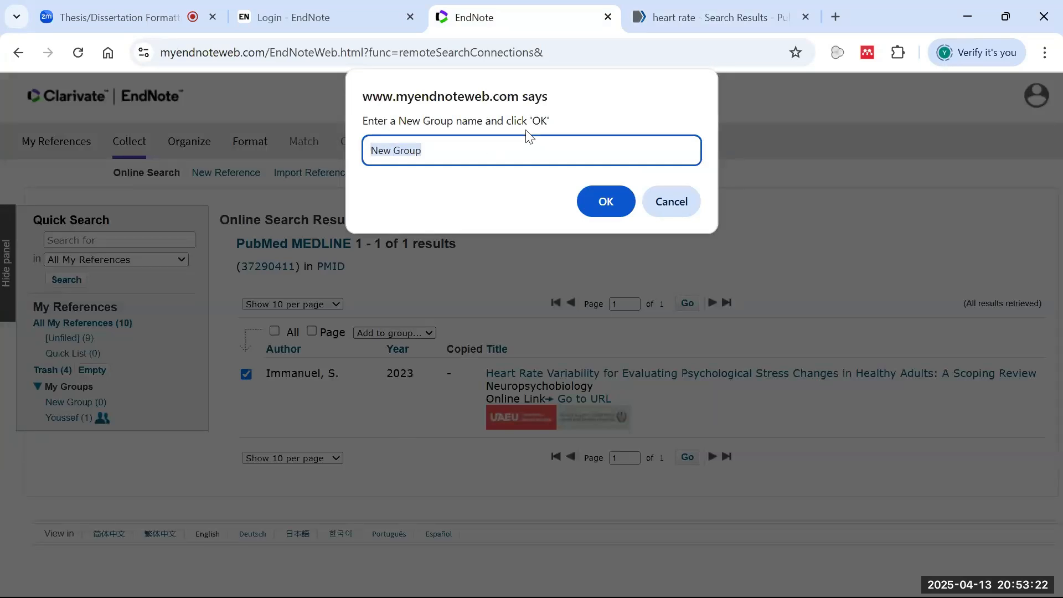
text(Rats references)
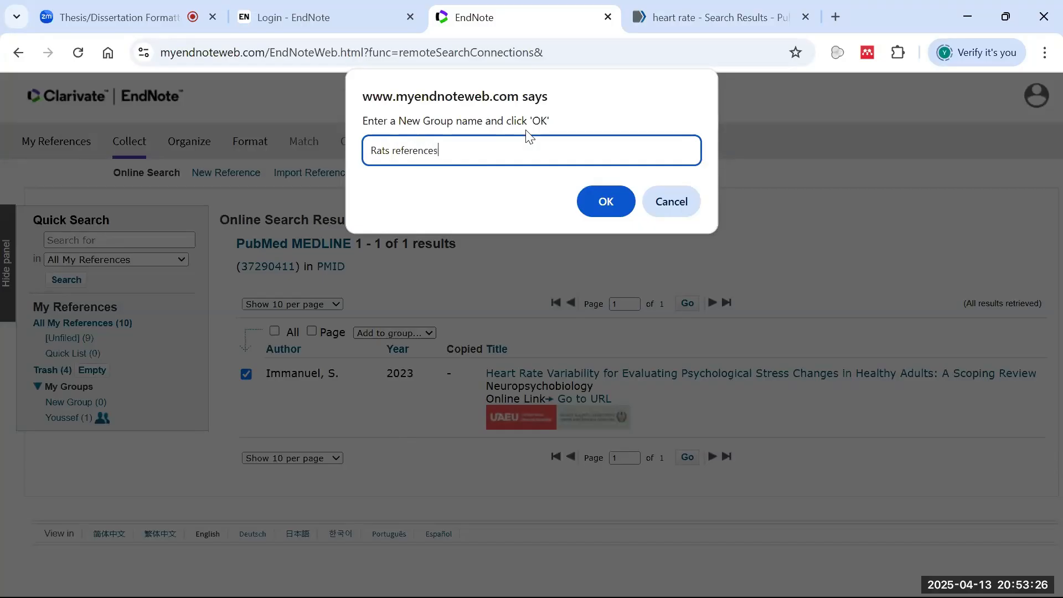
click(605, 200)
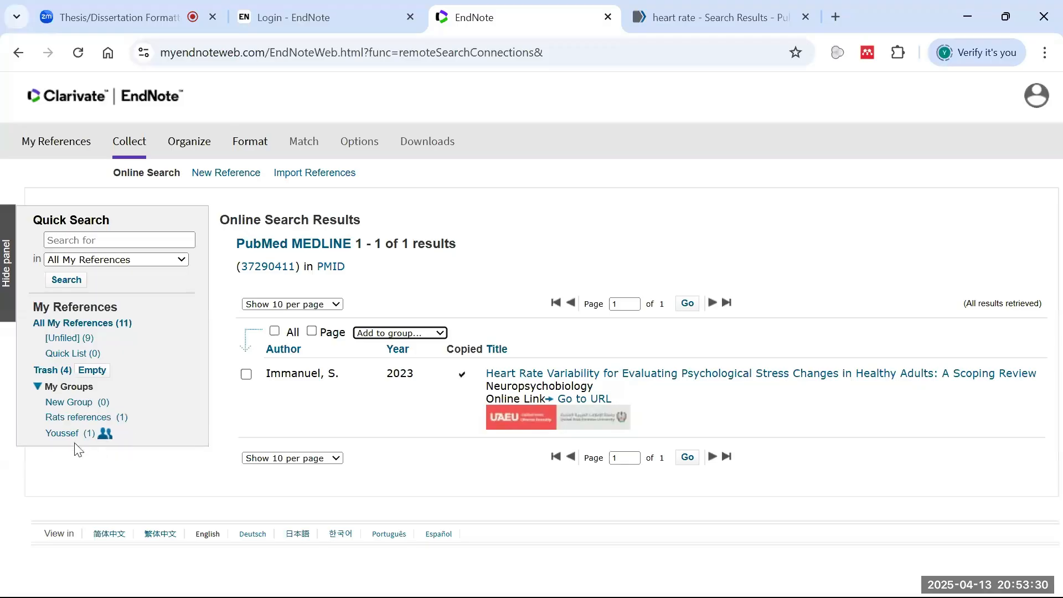
click(66, 417)
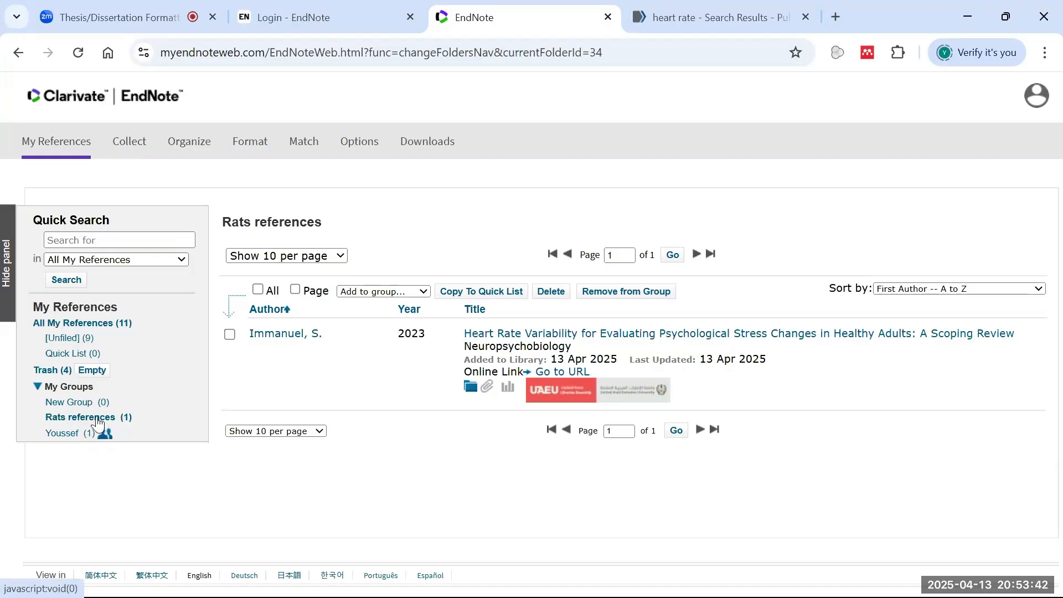
- Browse All My References, flipping to the second page and back to the first
click(98, 325)
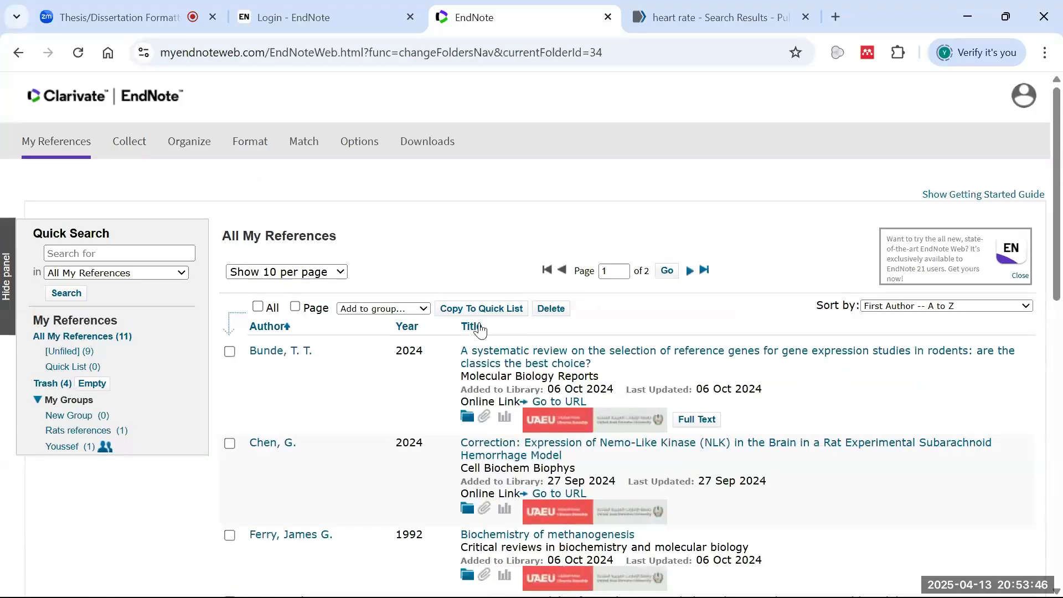
scroll(481, 332, down, 5)
scroll(515, 360, down, 5)
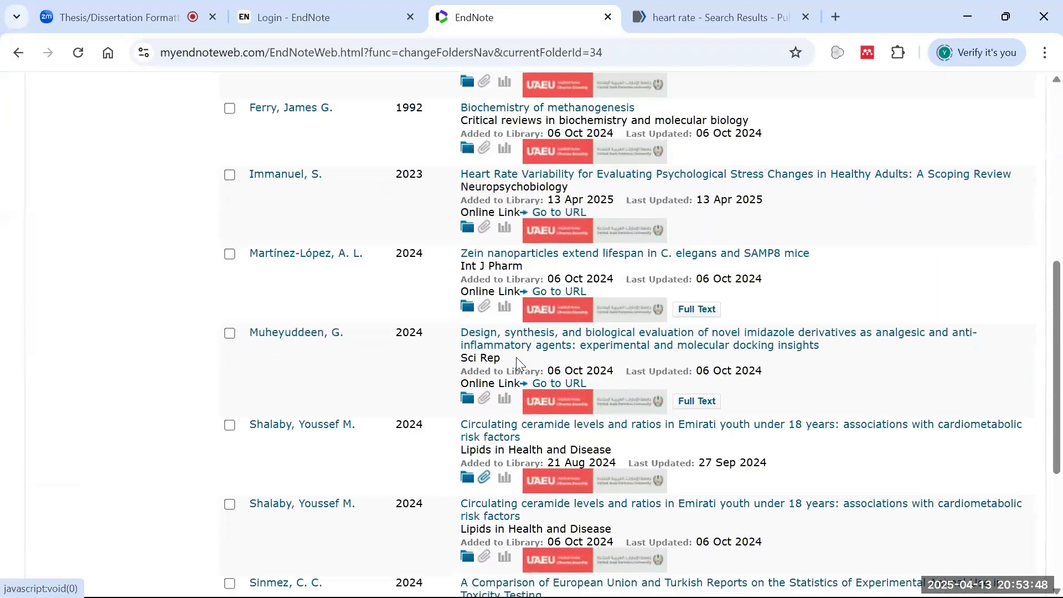
scroll(476, 462, down, 1)
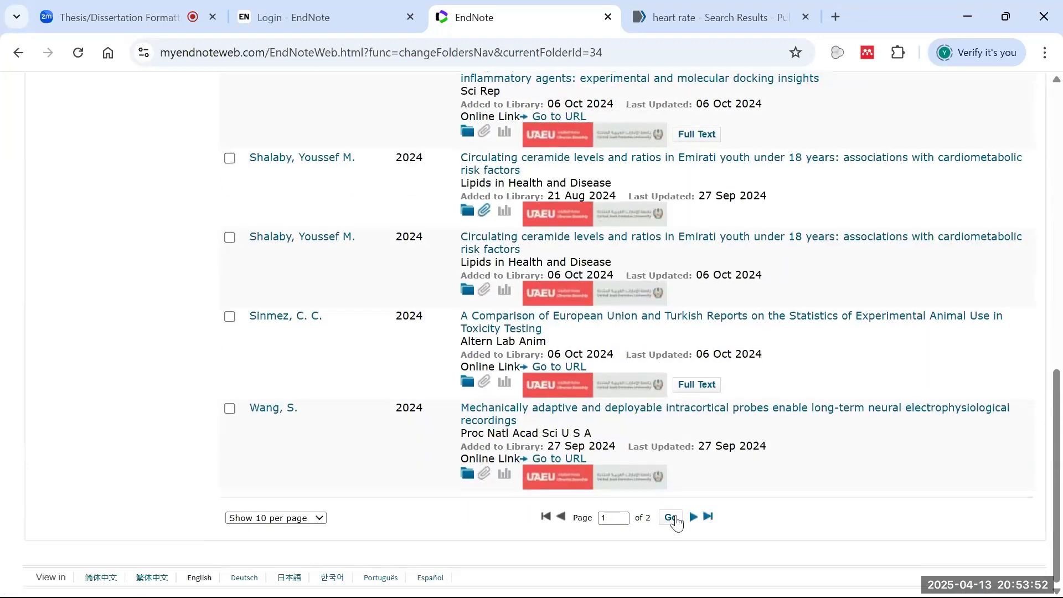
click(693, 517)
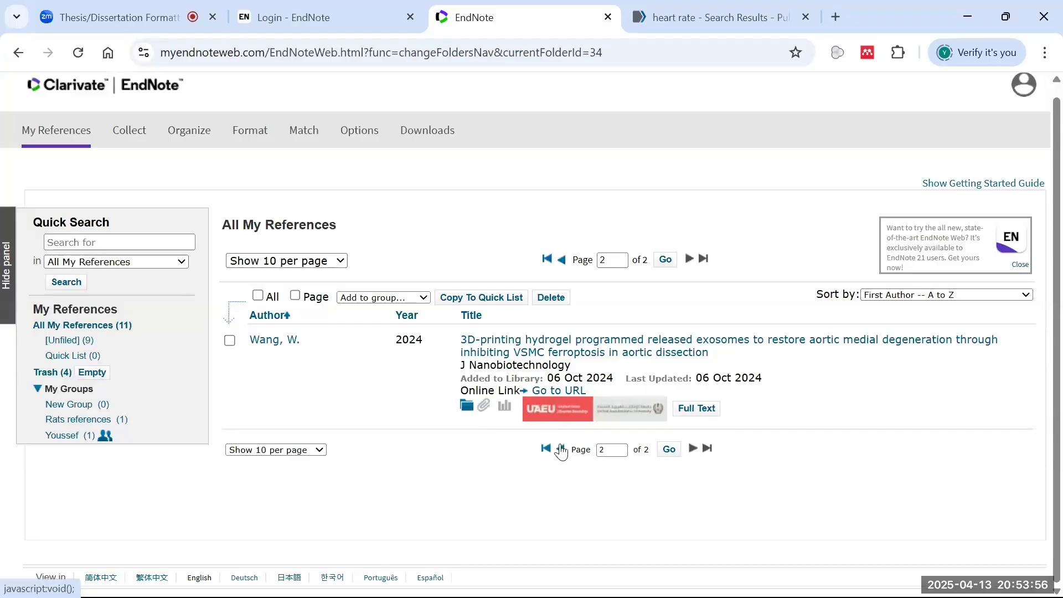
click(560, 448)
- Show the Rats references group again, then go to Collect's Online Search
scroll(612, 451, down, 5)
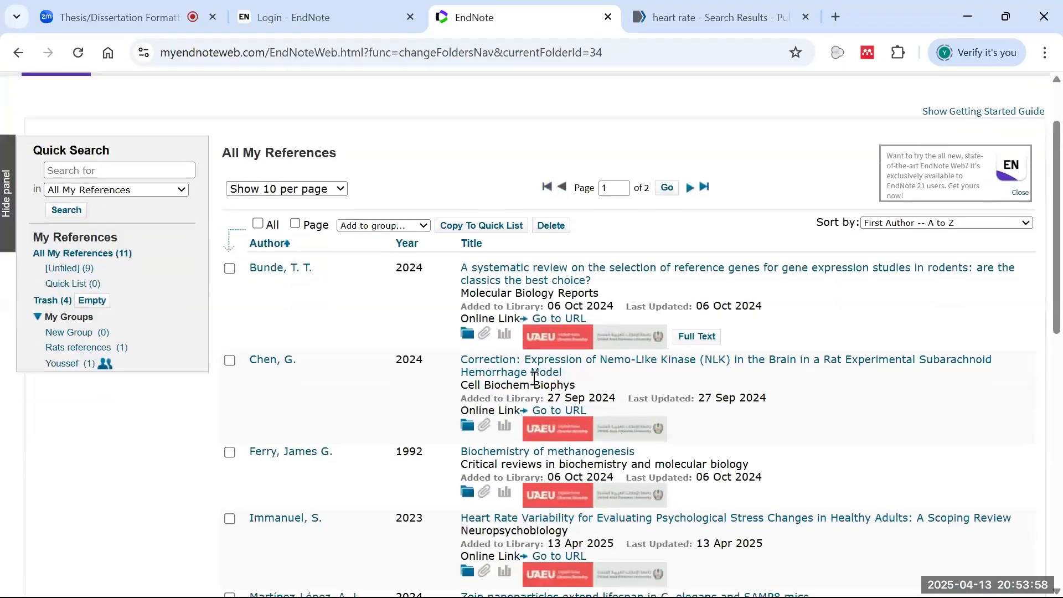
scroll(523, 399, down, 2)
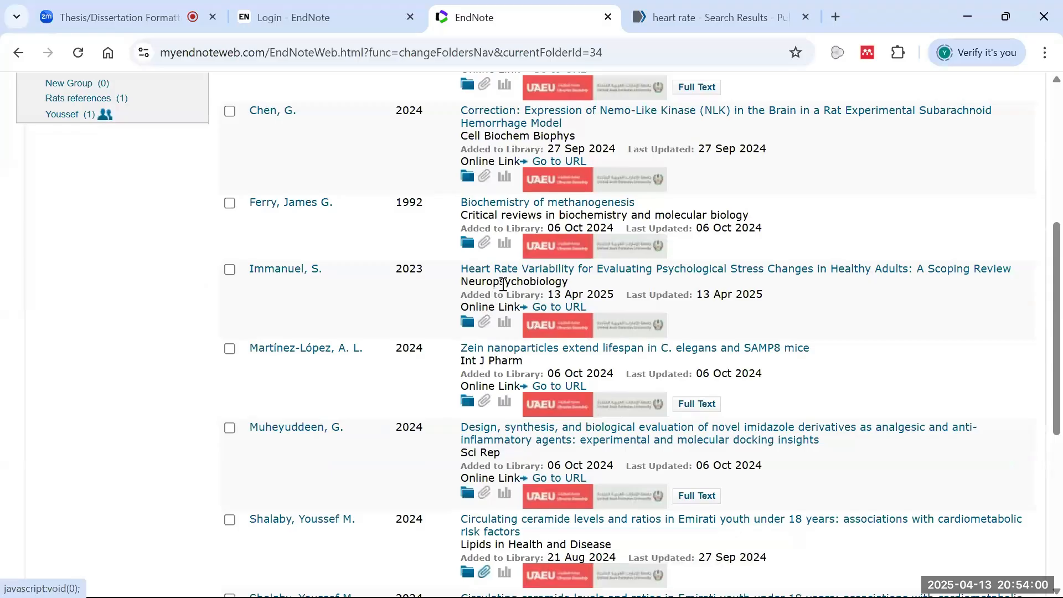
scroll(316, 318, up, 6)
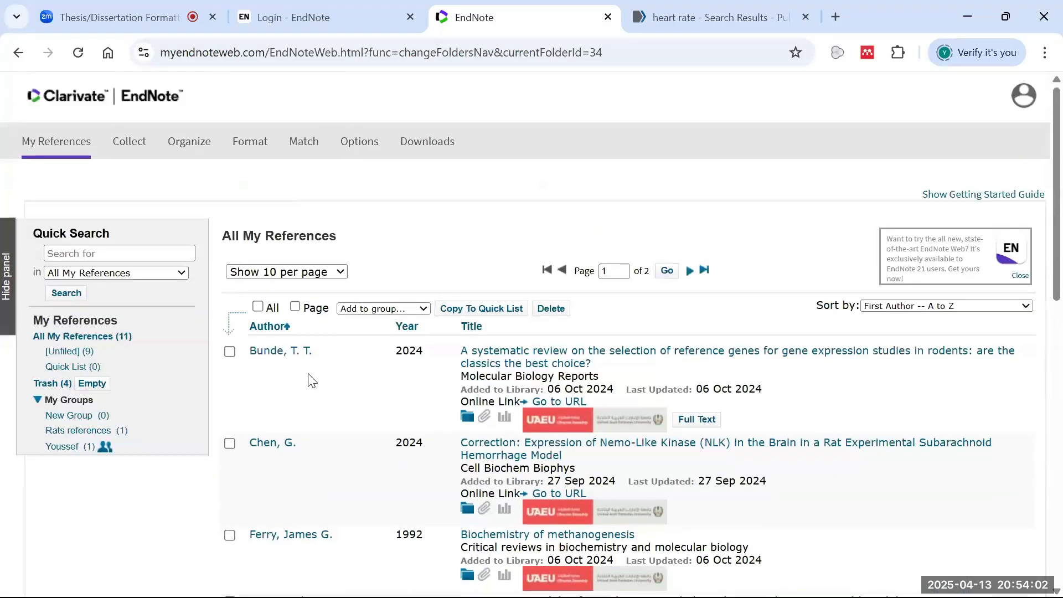
click(82, 431)
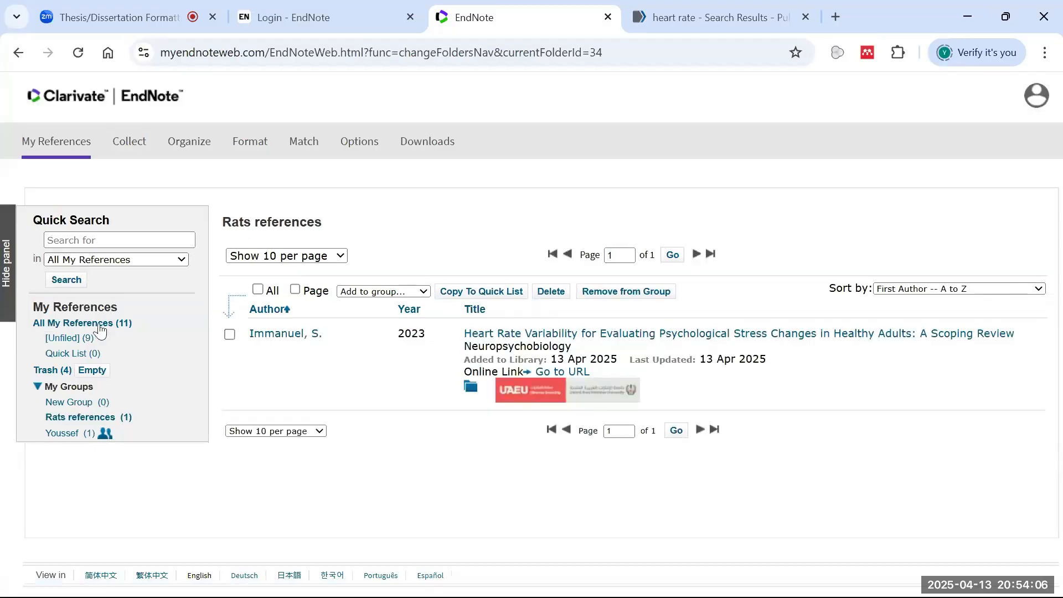
click(145, 151)
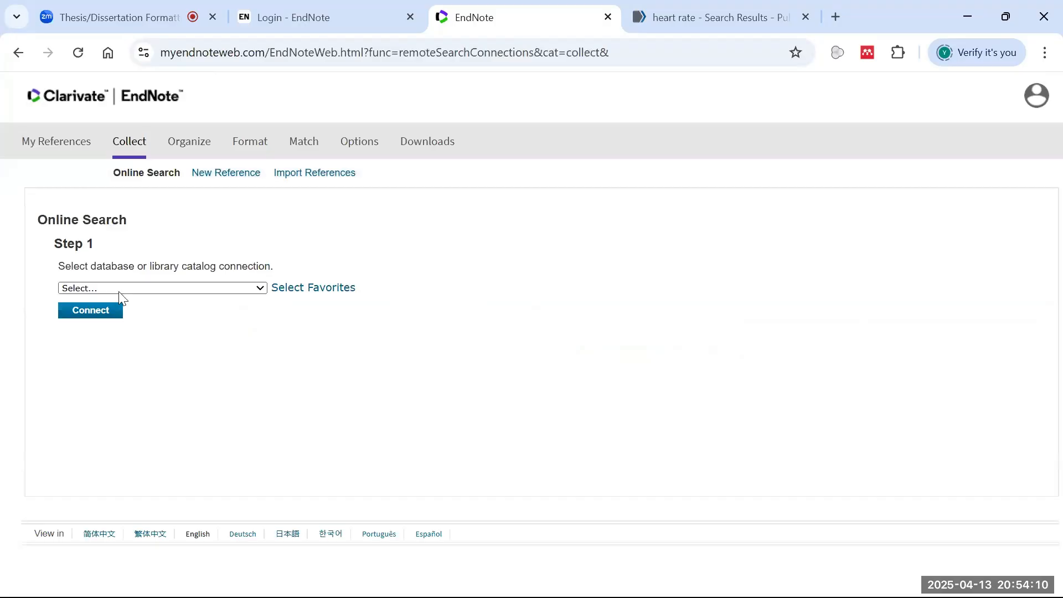
click(122, 287)
text(pubmed)
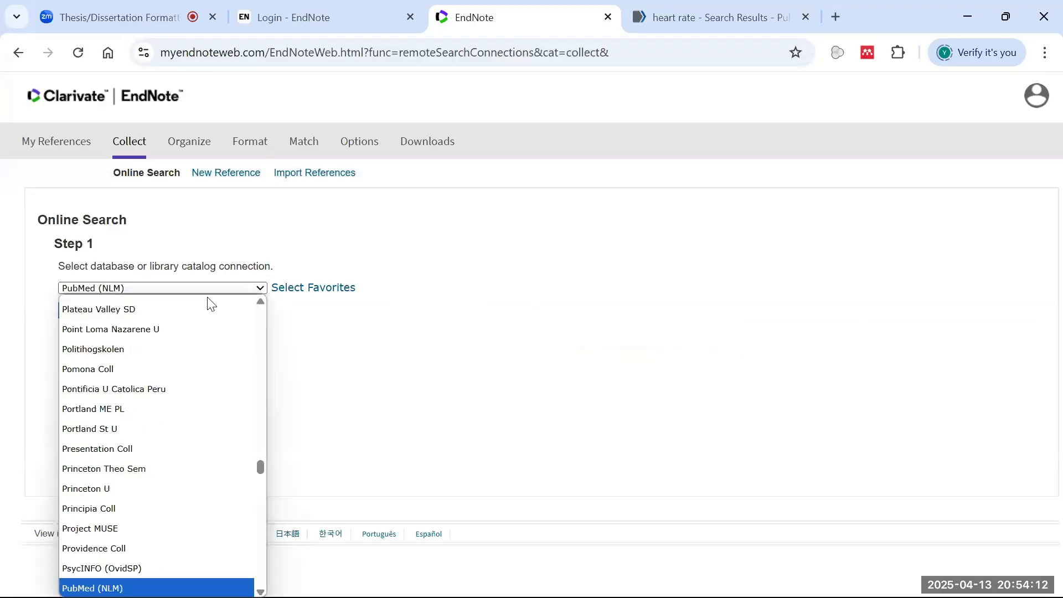
click(67, 588)
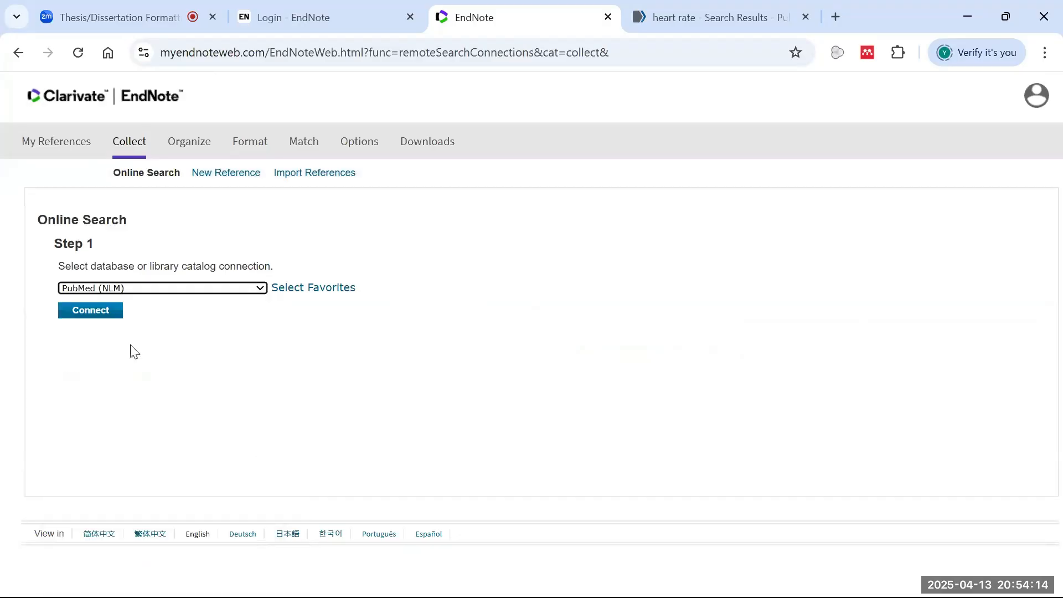
click(111, 308)
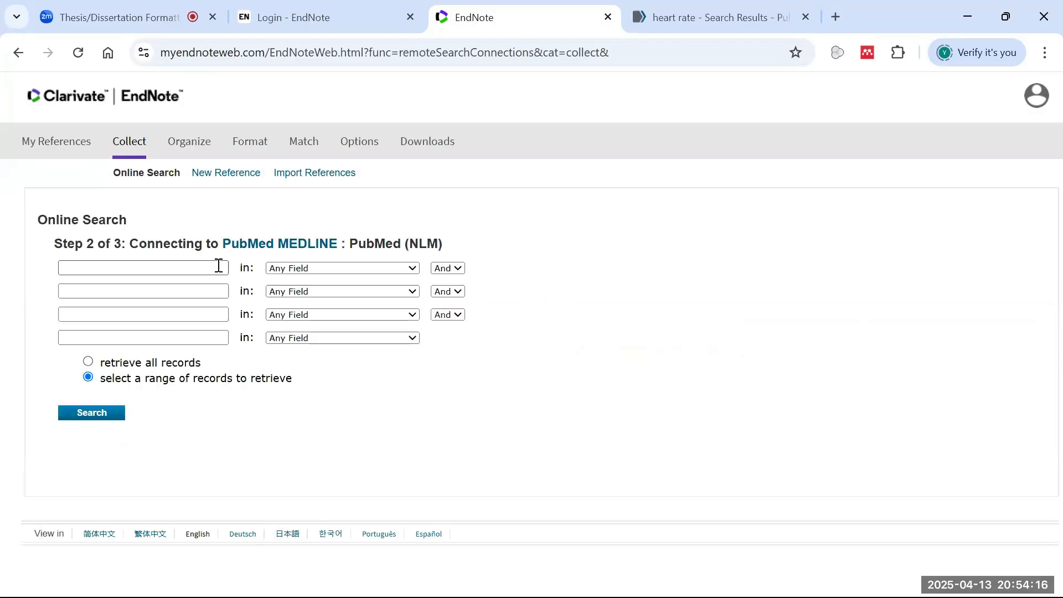
click(195, 266)
click(197, 331)
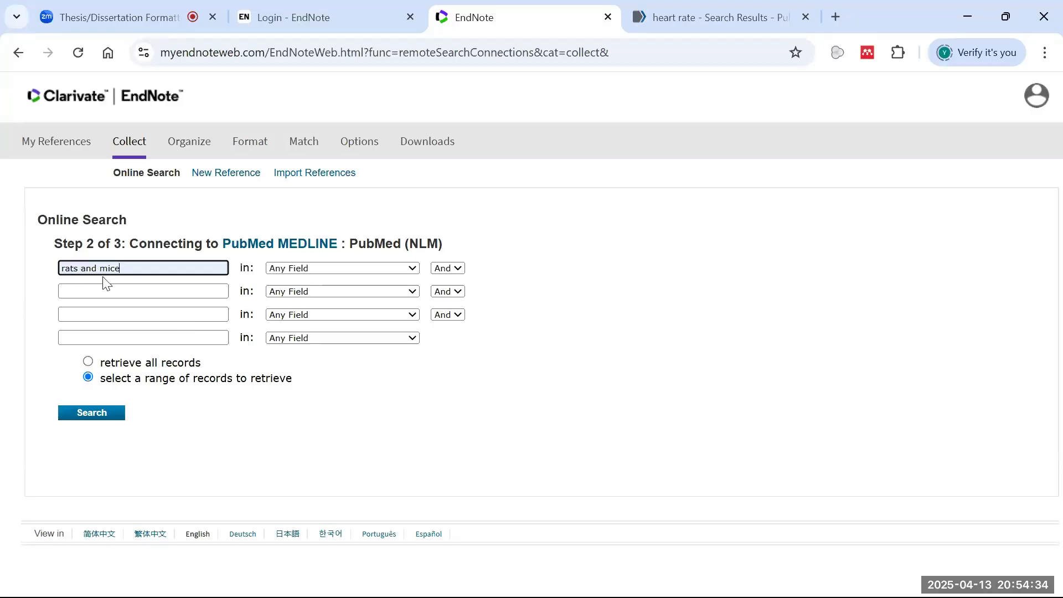
click(96, 415)
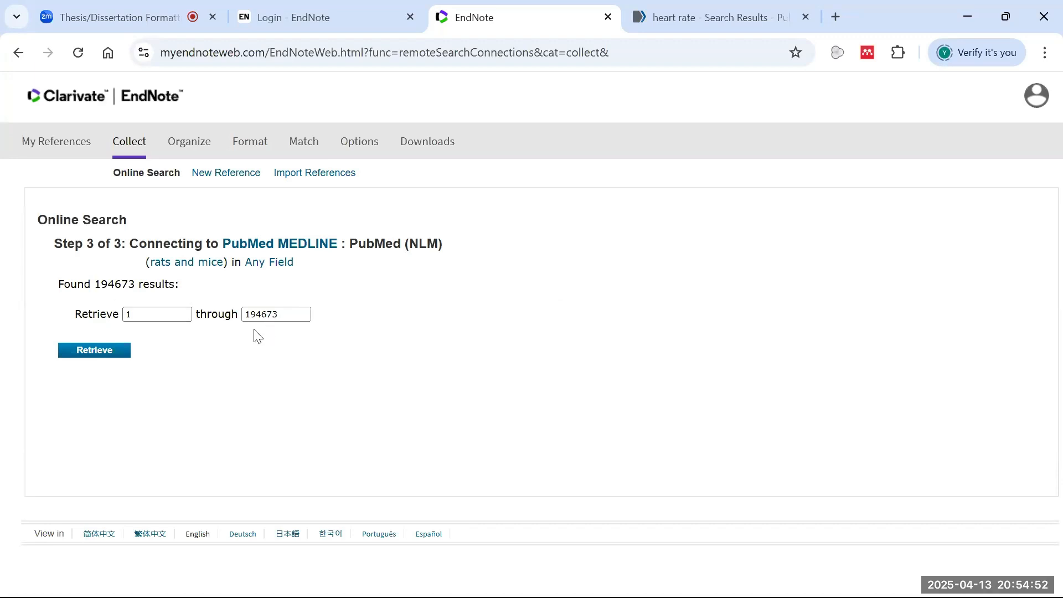
double_click(272, 316)
text(20)
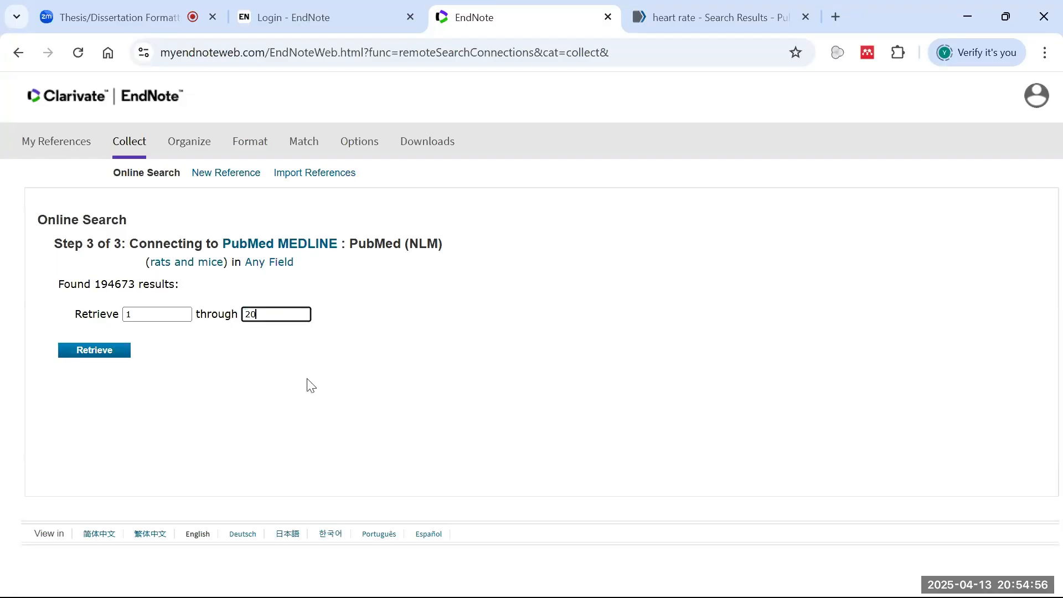
click(123, 351)
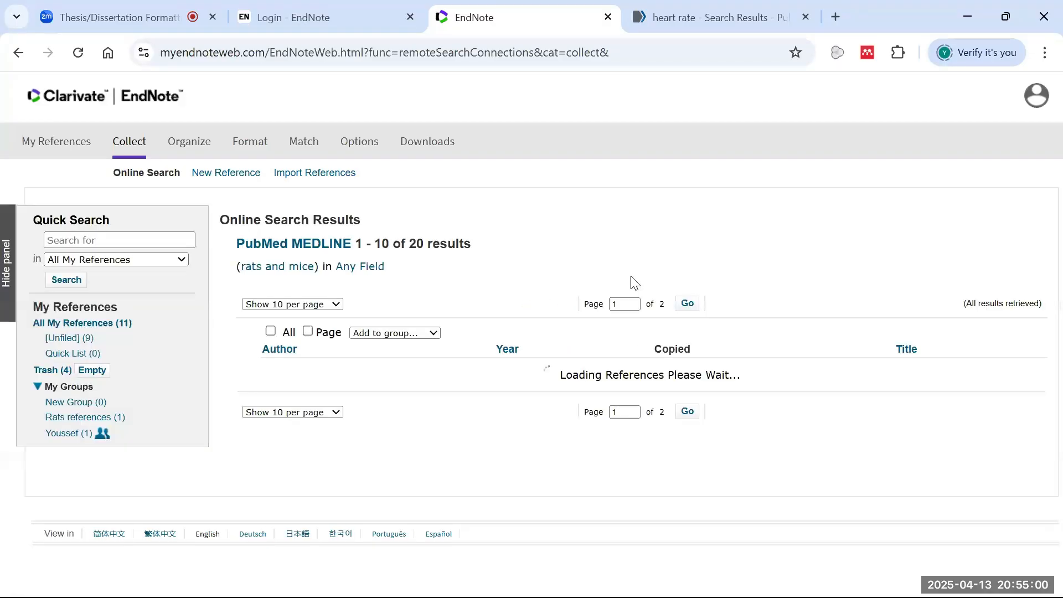
scroll(634, 285, down, 3)
scroll(584, 219, down, 8)
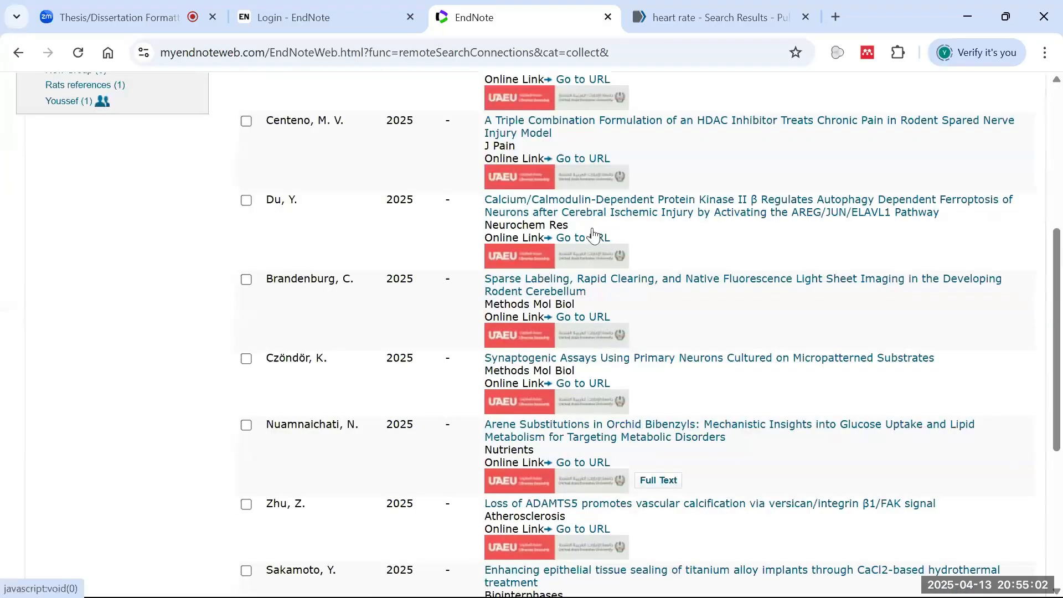
scroll(662, 499, up, 8)
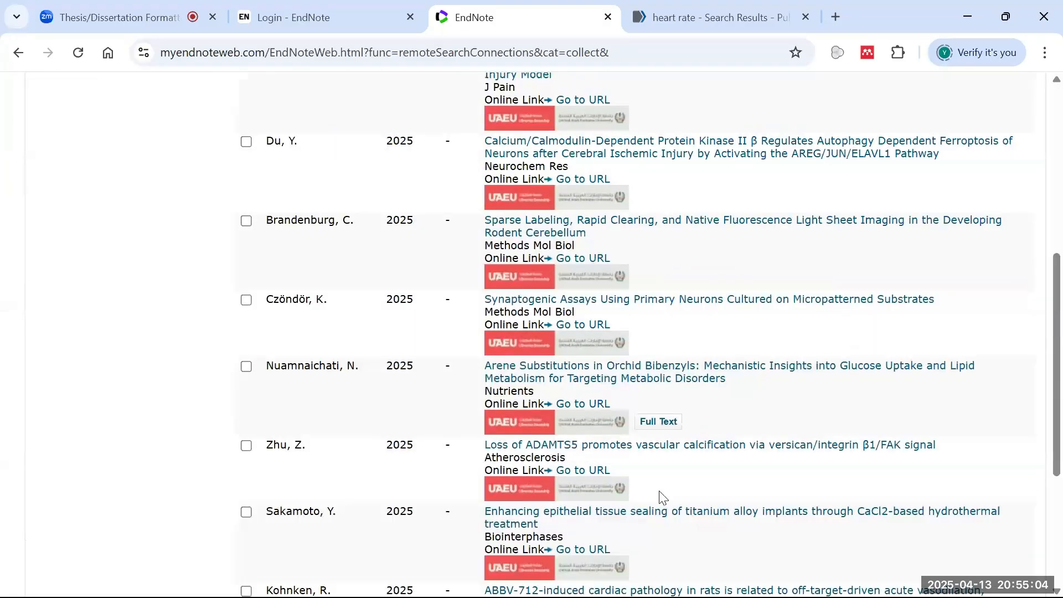
scroll(606, 362, down, 8)
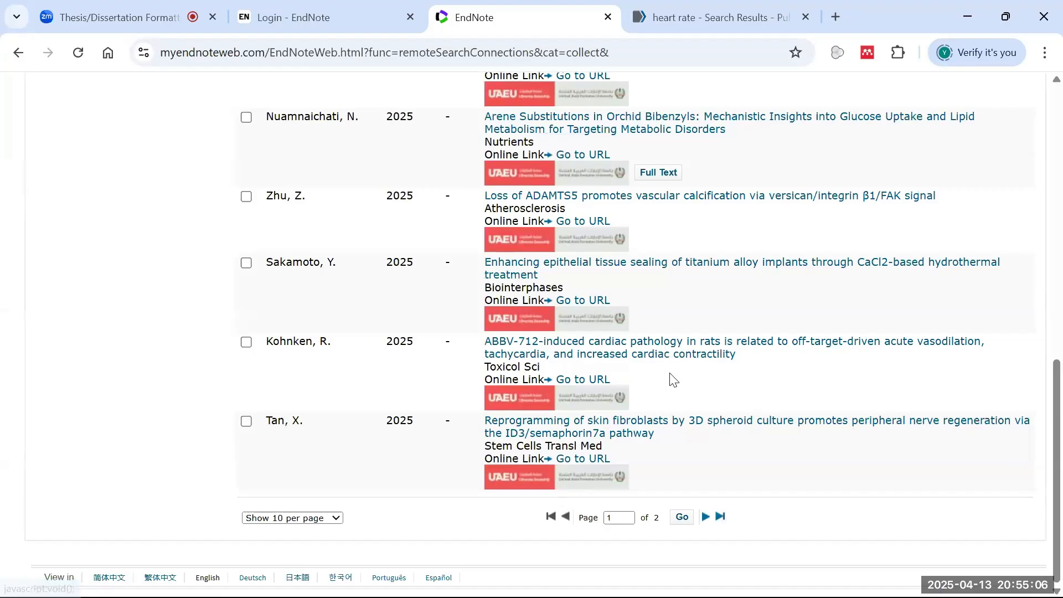
scroll(672, 363, up, 8)
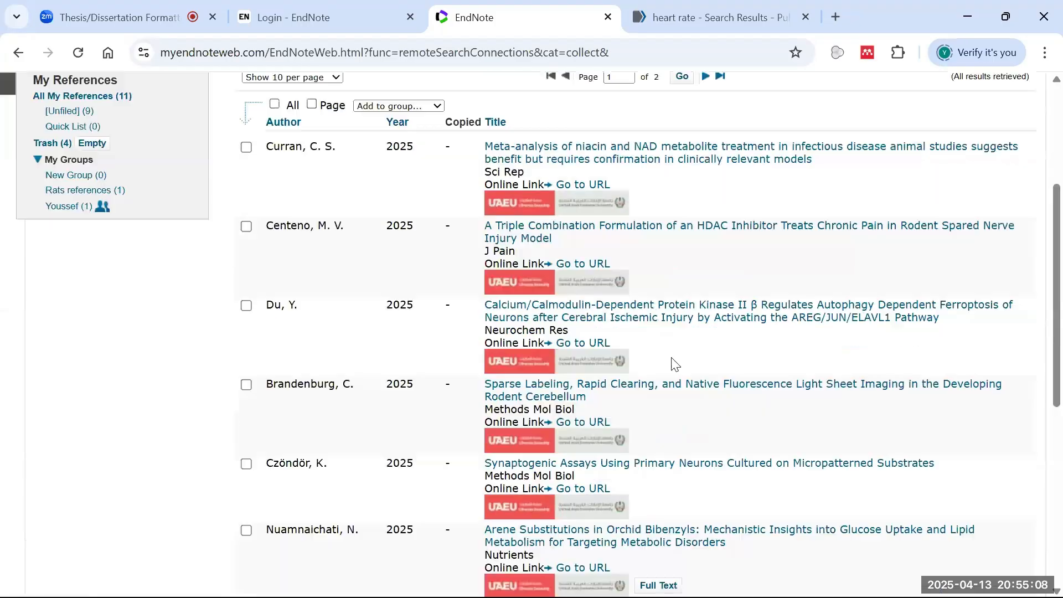
scroll(370, 383, down, 3)
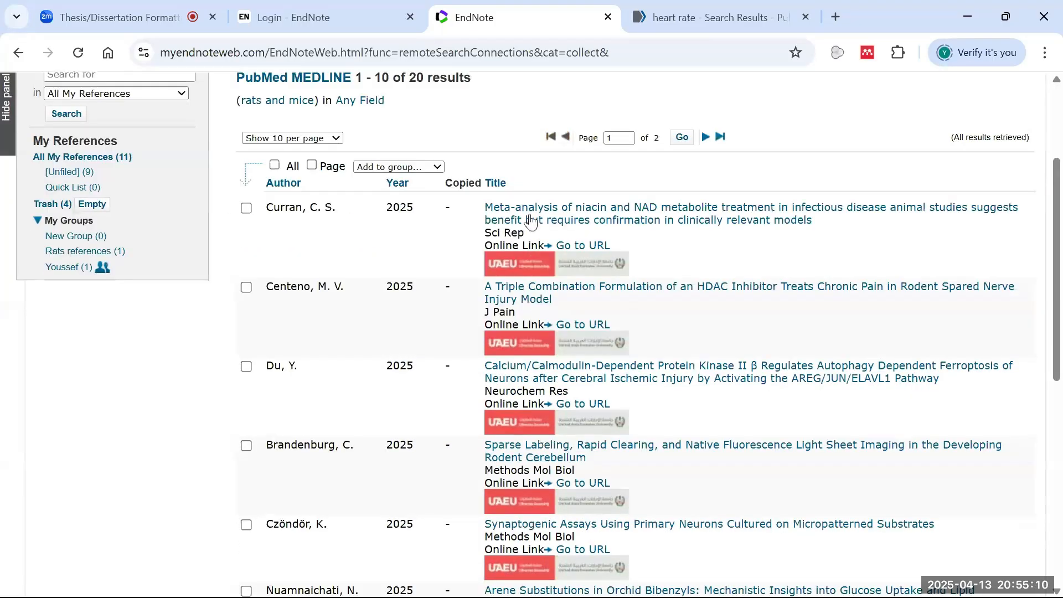
scroll(522, 428, down, 8)
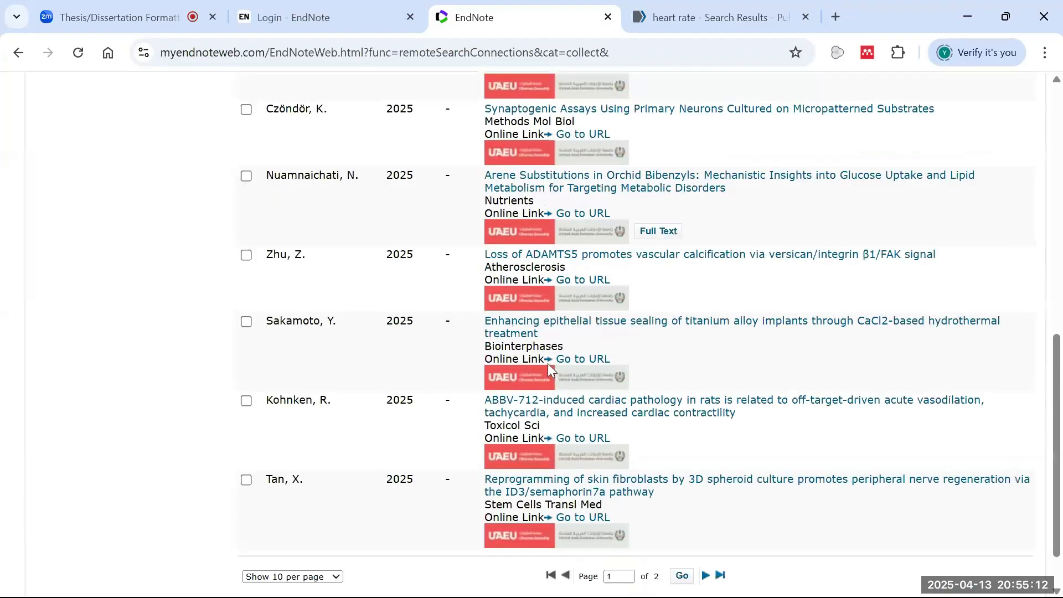
scroll(547, 363, up, 5)
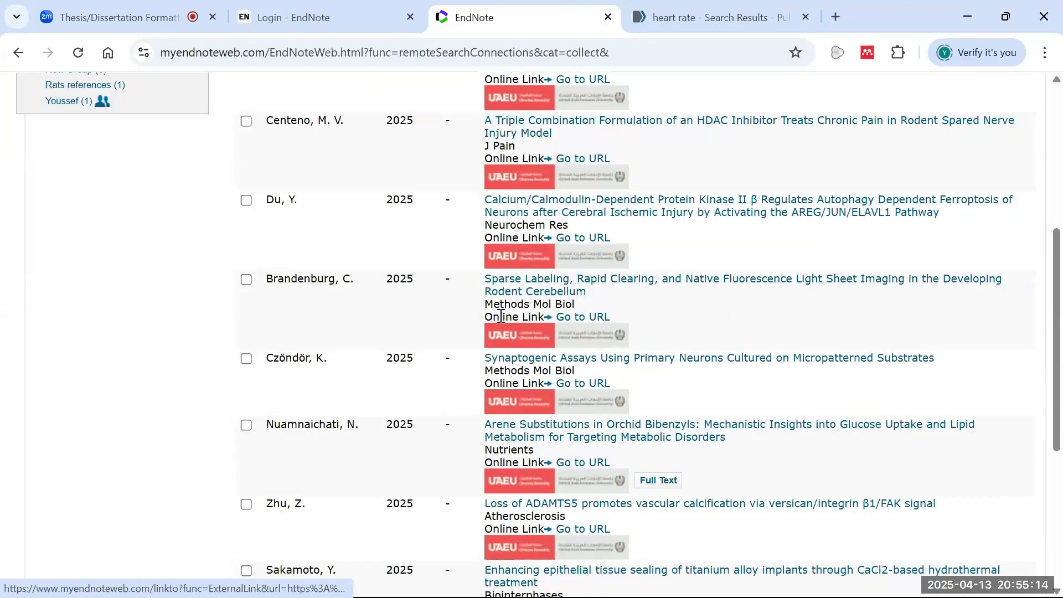
scroll(247, 280, up, 6)
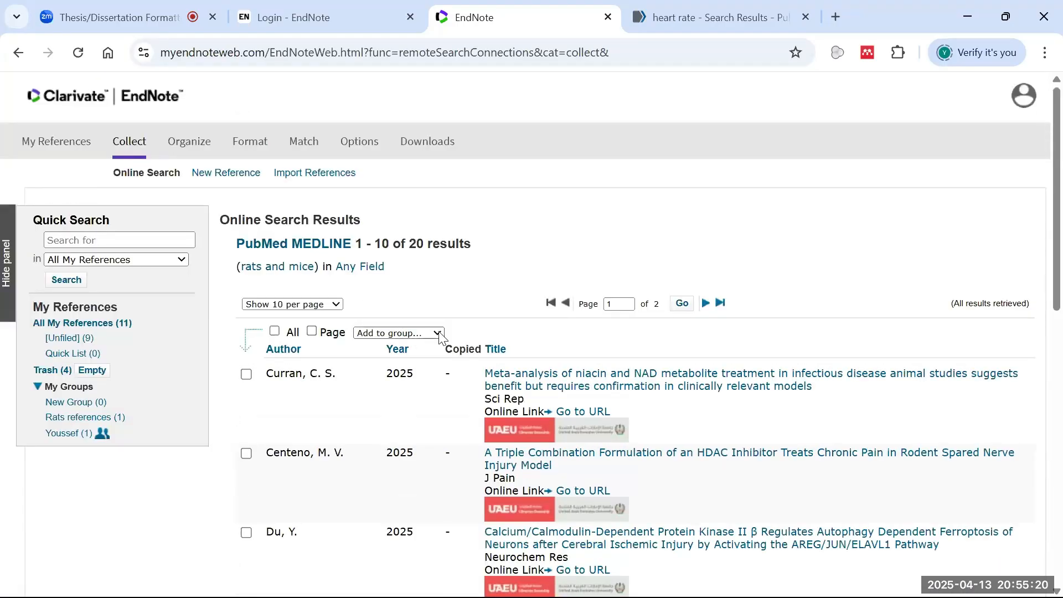
scroll(437, 339, down, 6)
scroll(467, 326, up, 6)
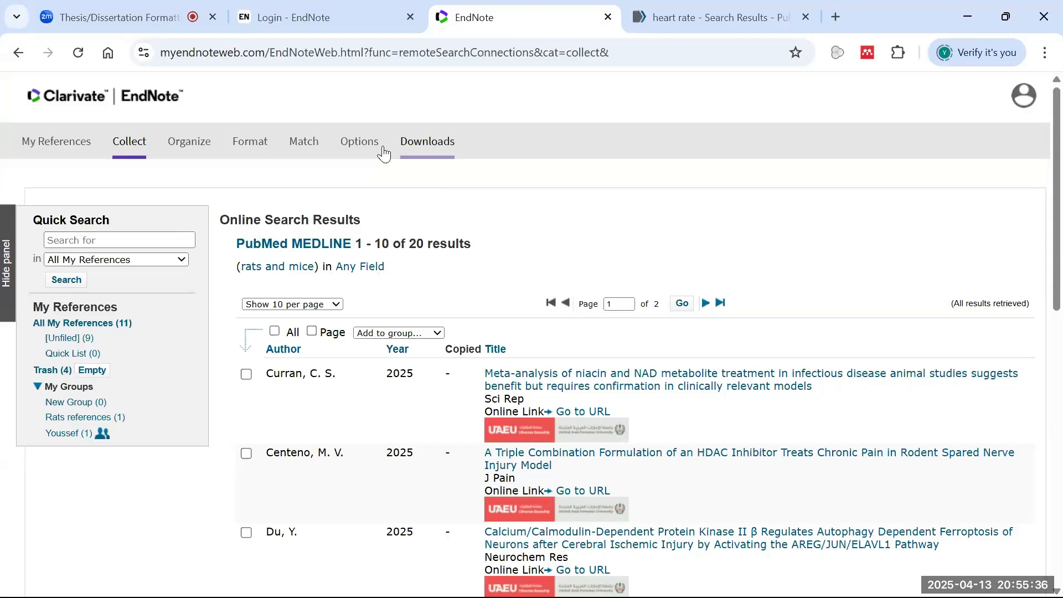
- Start a blank Generic New Reference from the Collect area and look over its empty fields
click(133, 150)
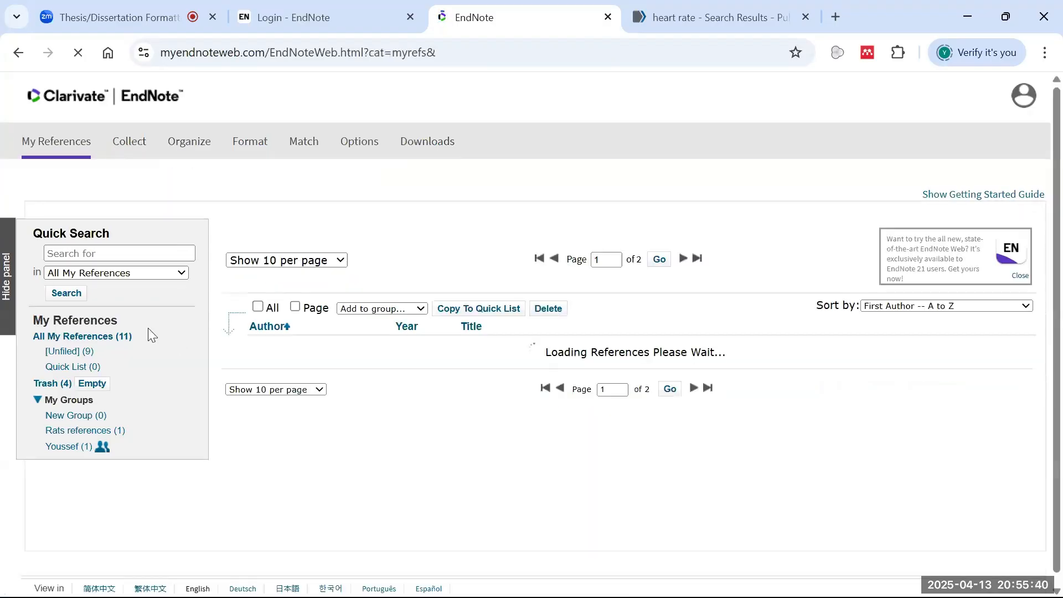
click(145, 147)
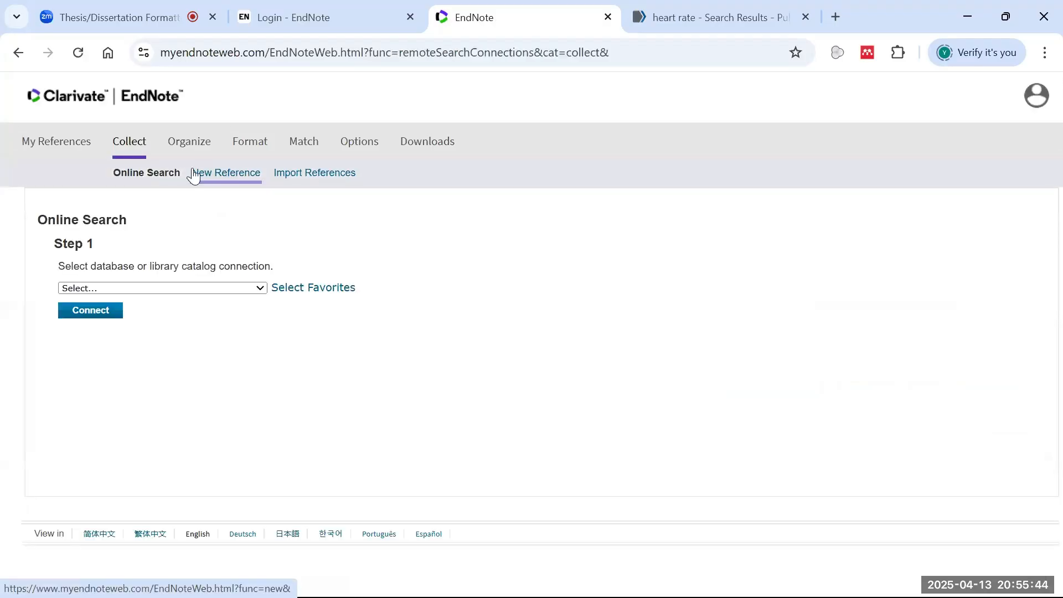
click(233, 174)
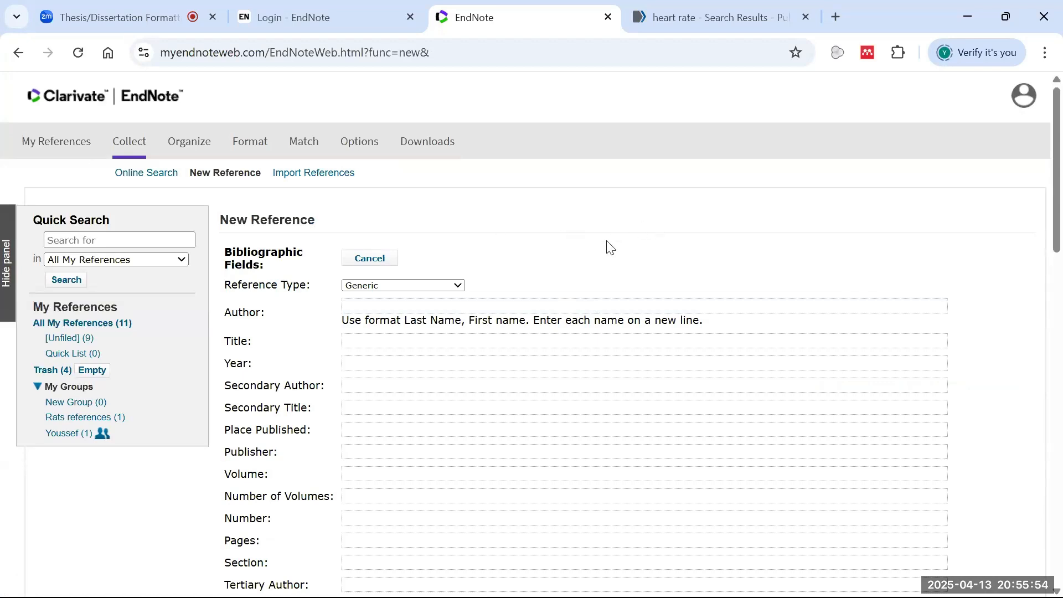
scroll(606, 243, down, 1)
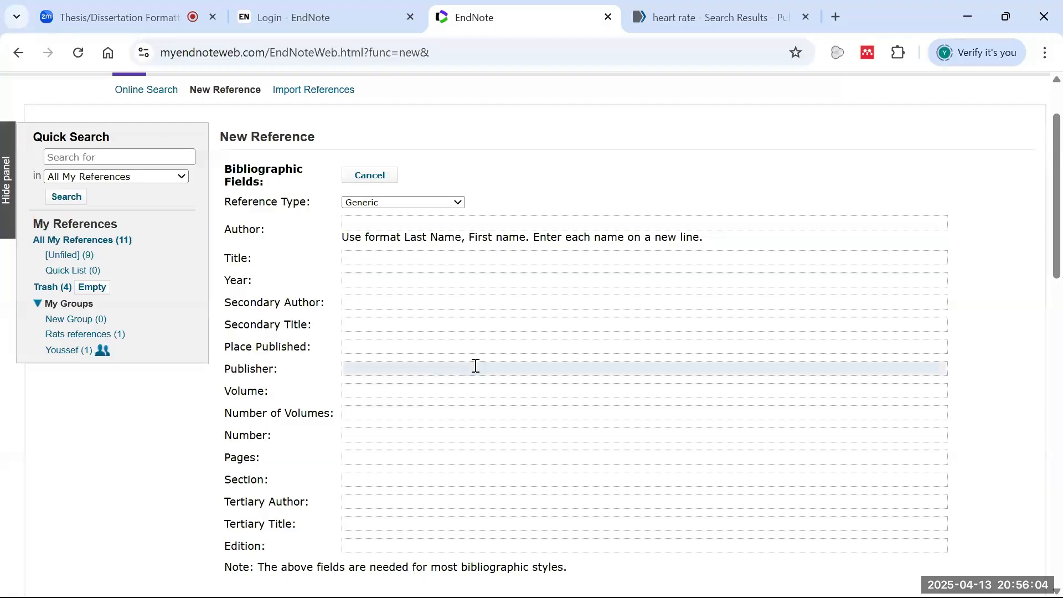
scroll(521, 277, up, 1)
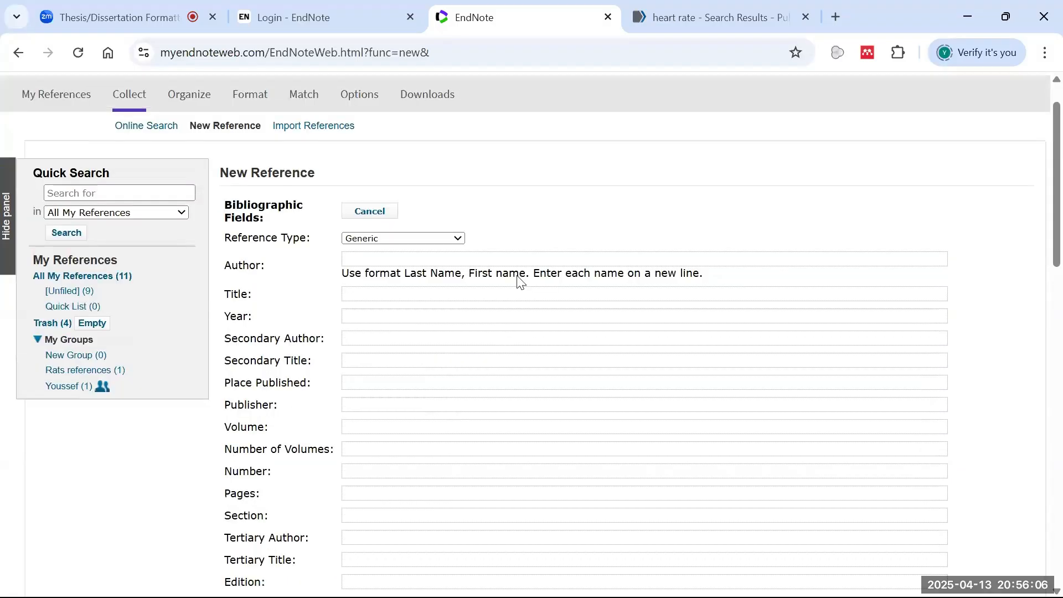
scroll(520, 282, up, 1)
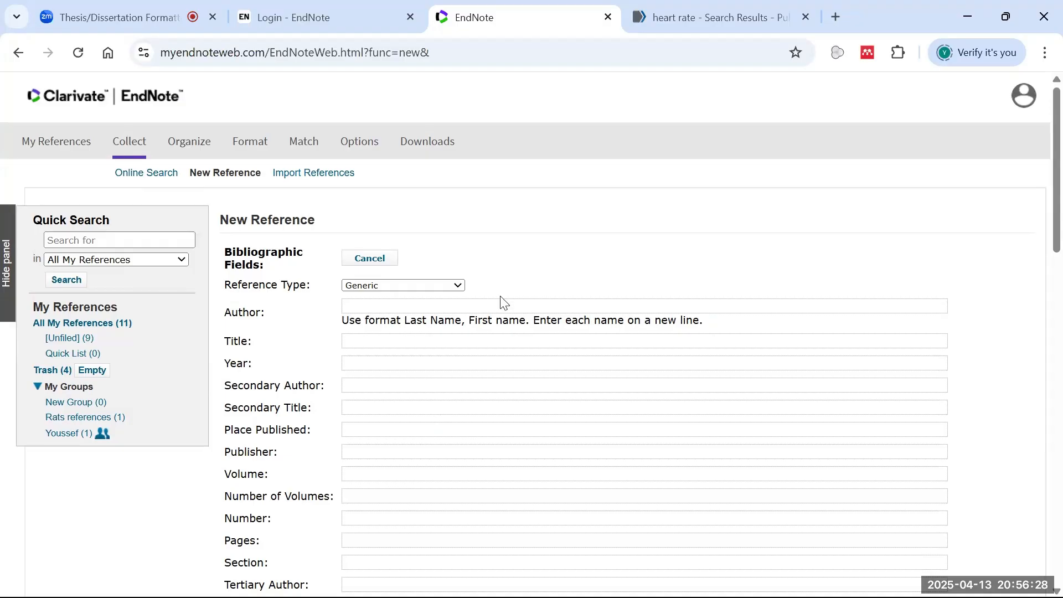
- Enter the author's partial name in the Author field and save the new Generic reference
click(464, 306)
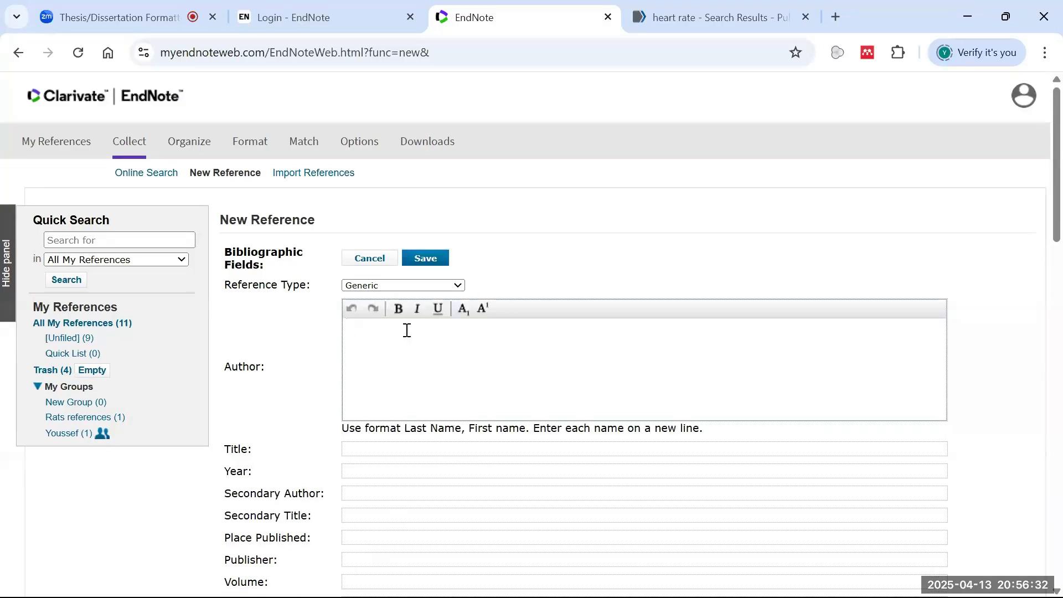
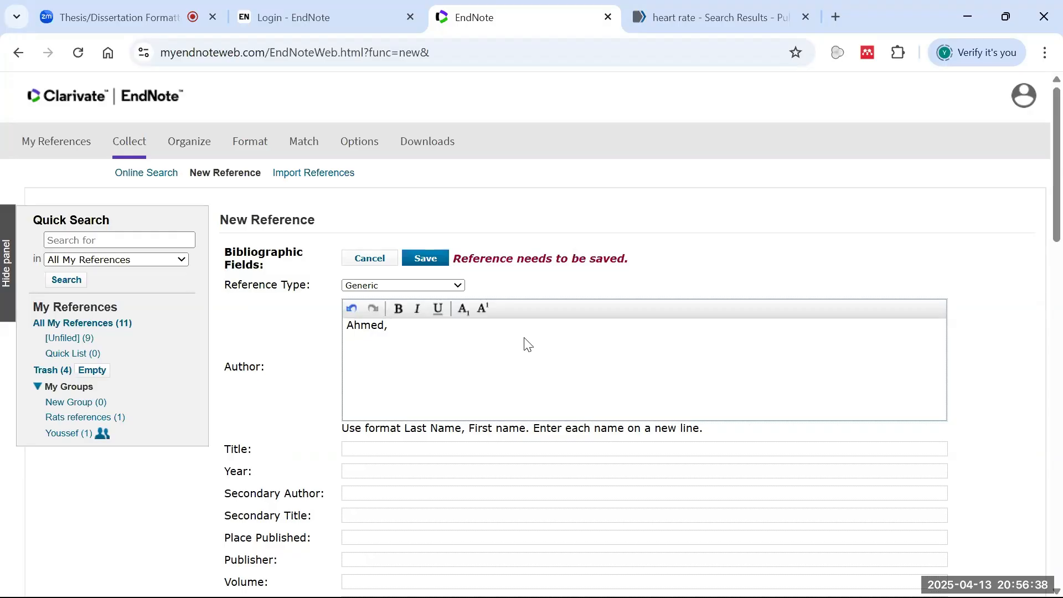
click(477, 292)
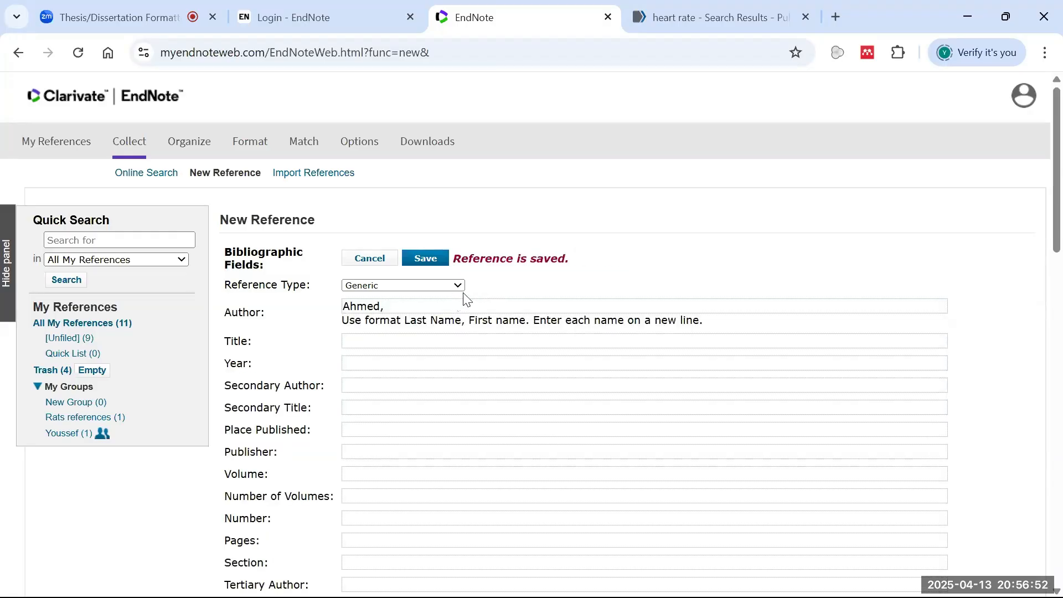
- Open the Title field, leave it empty, and scroll through the reference form
click(414, 340)
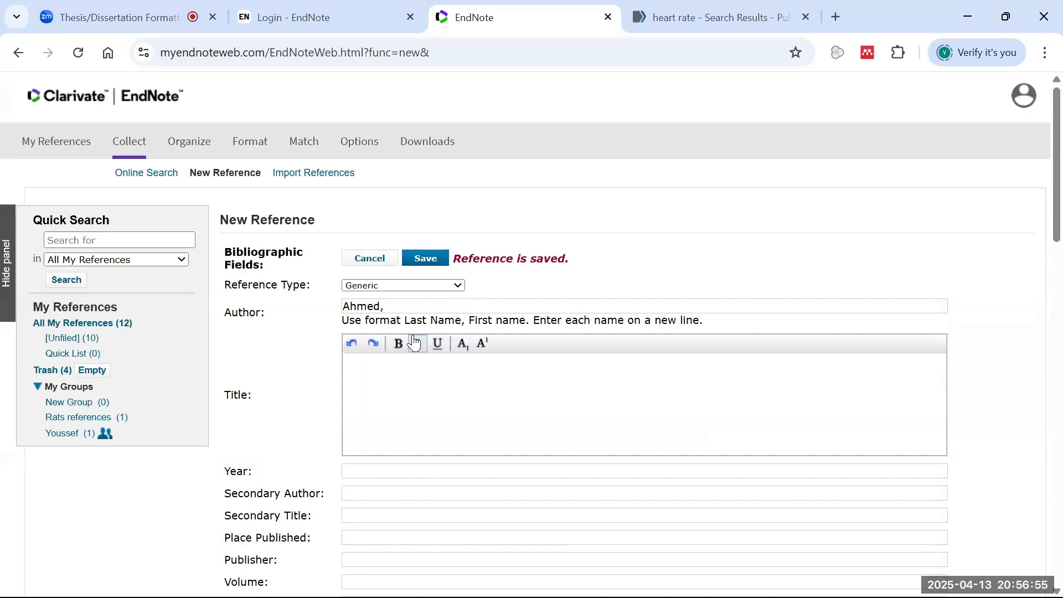
click(402, 472)
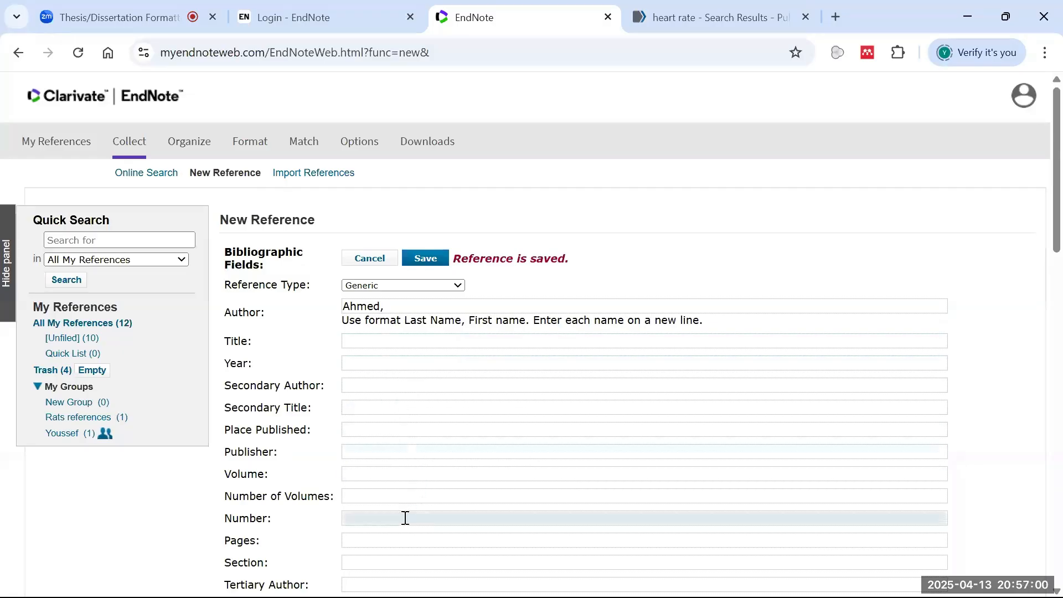
scroll(410, 481, down, 2)
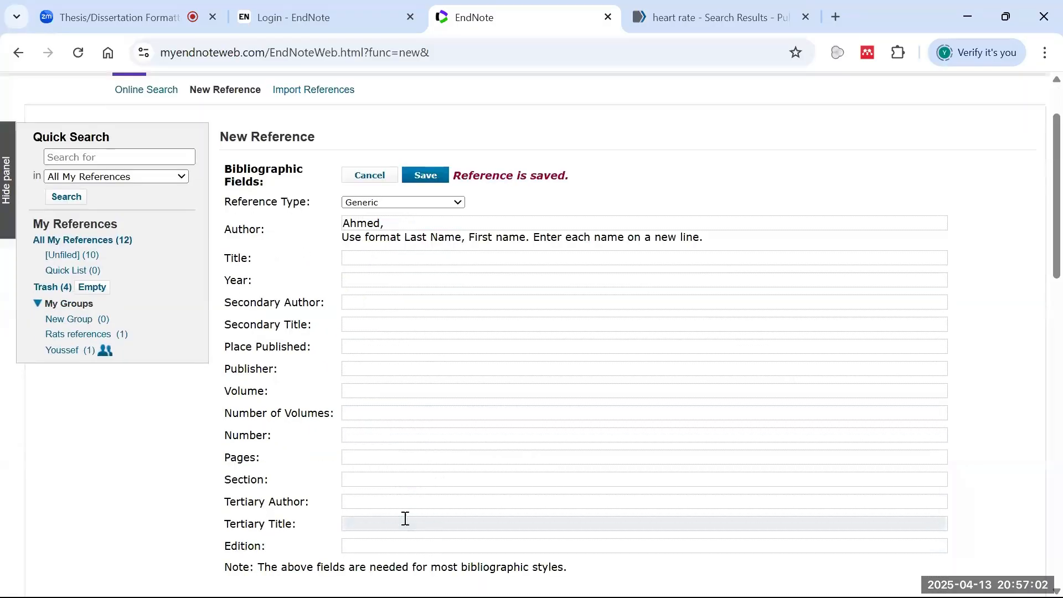
scroll(433, 463, down, 2)
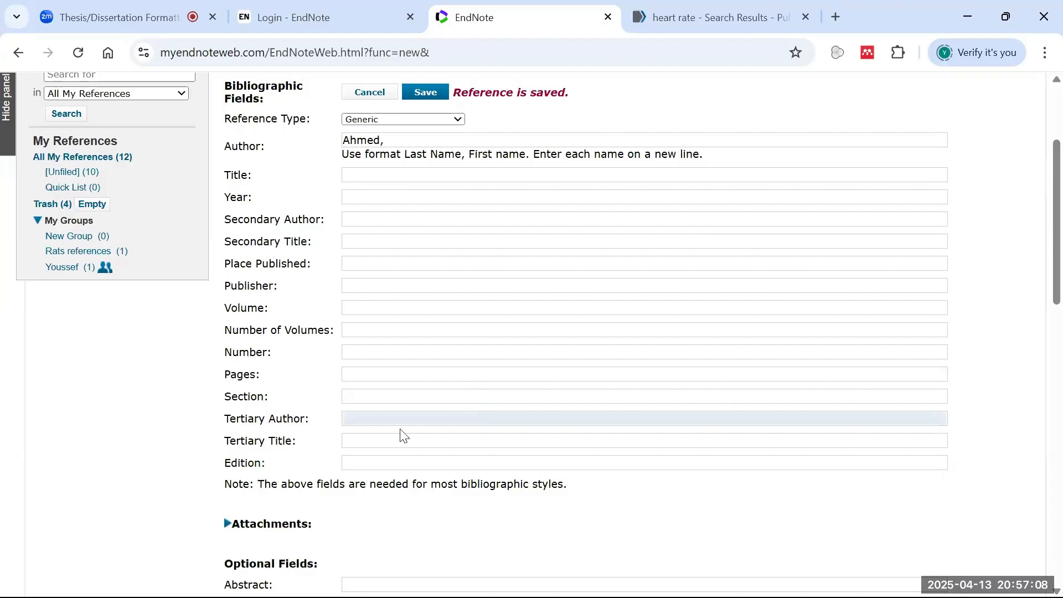
scroll(410, 434, down, 3)
scroll(434, 416, down, 7)
scroll(388, 413, up, 8)
scroll(415, 454, down, 3)
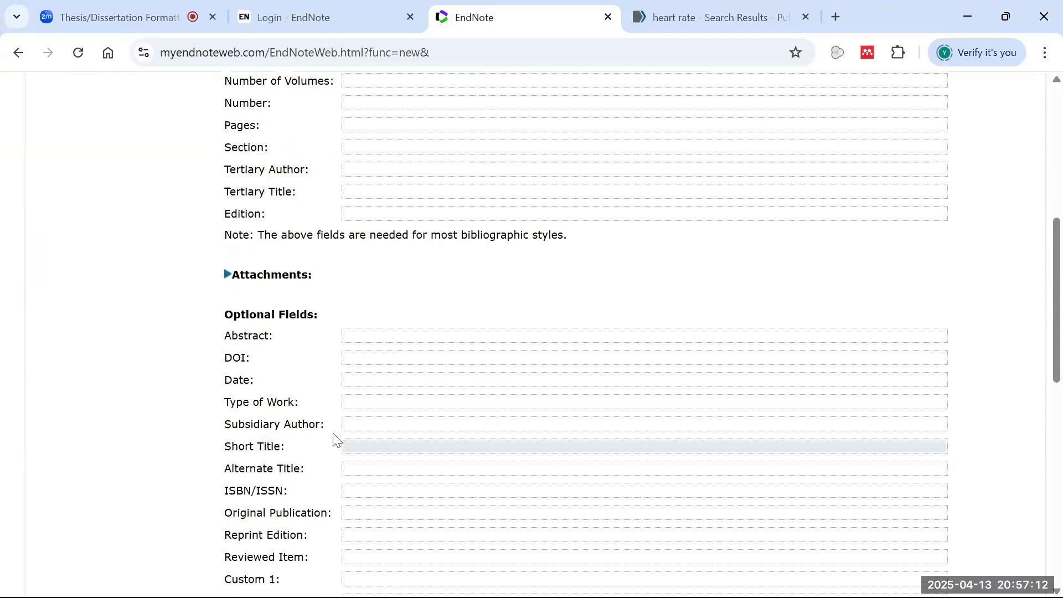
scroll(422, 406, down, 8)
scroll(451, 408, up, 7)
scroll(429, 387, down, 10)
scroll(442, 421, down, 2)
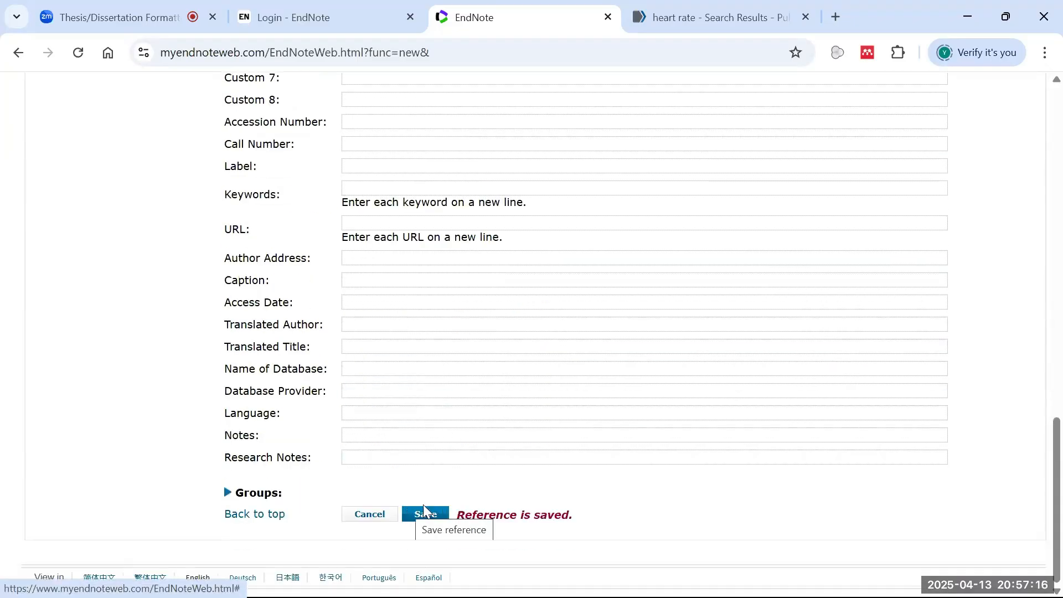
scroll(546, 484, up, 10)
scroll(553, 480, up, 7)
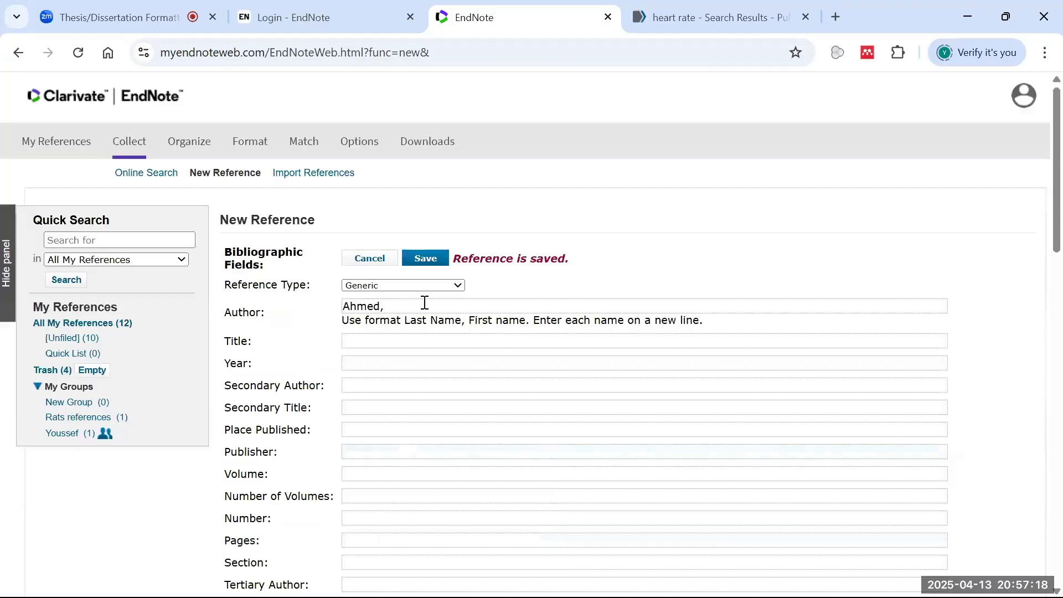
click(462, 285)
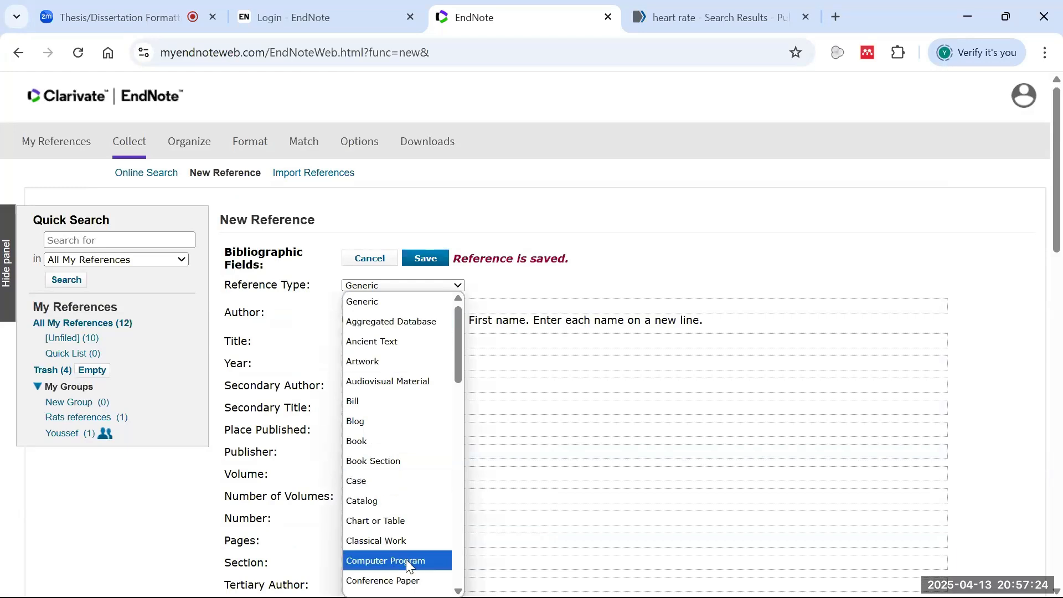
scroll(407, 496, down, 3)
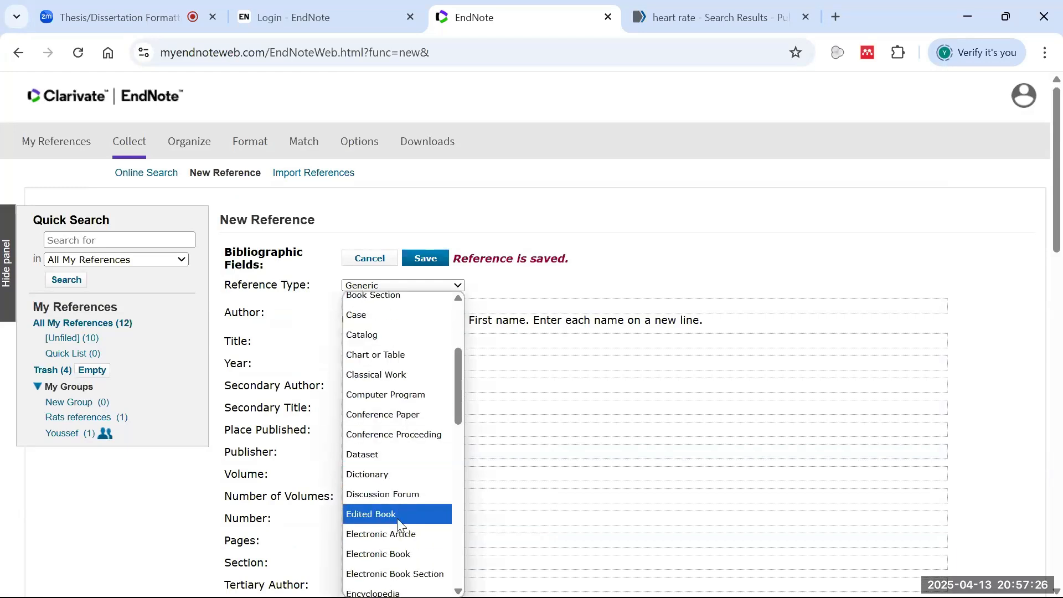
scroll(402, 498, down, 10)
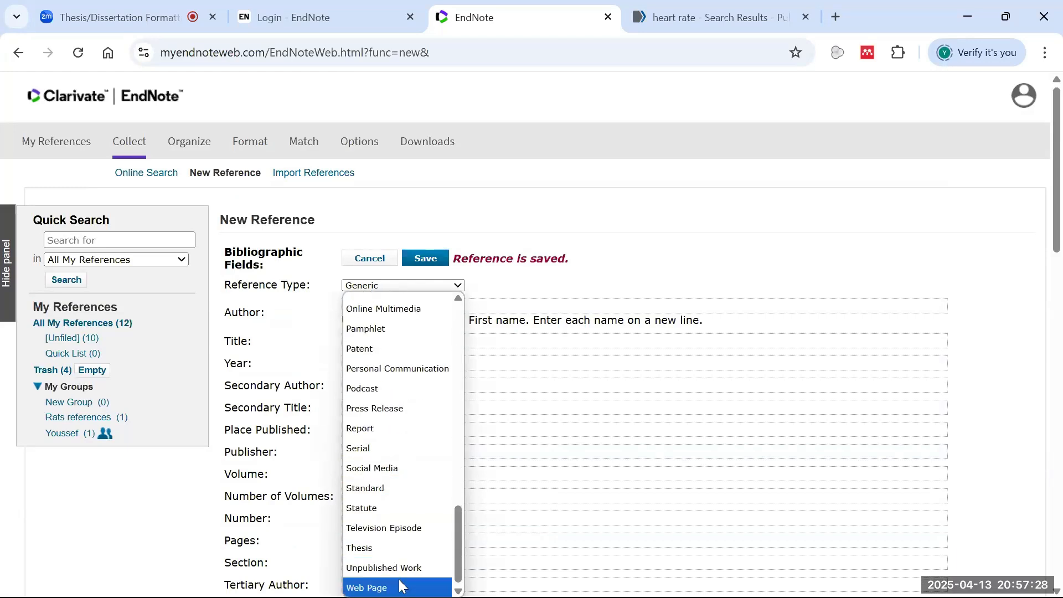
scroll(397, 552, up, 6)
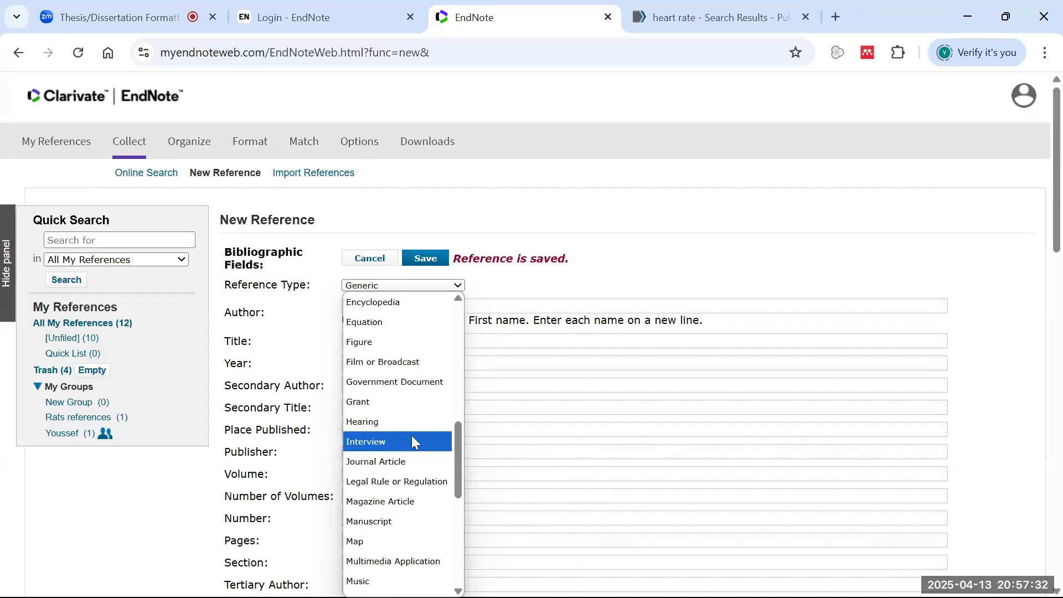
click(559, 260)
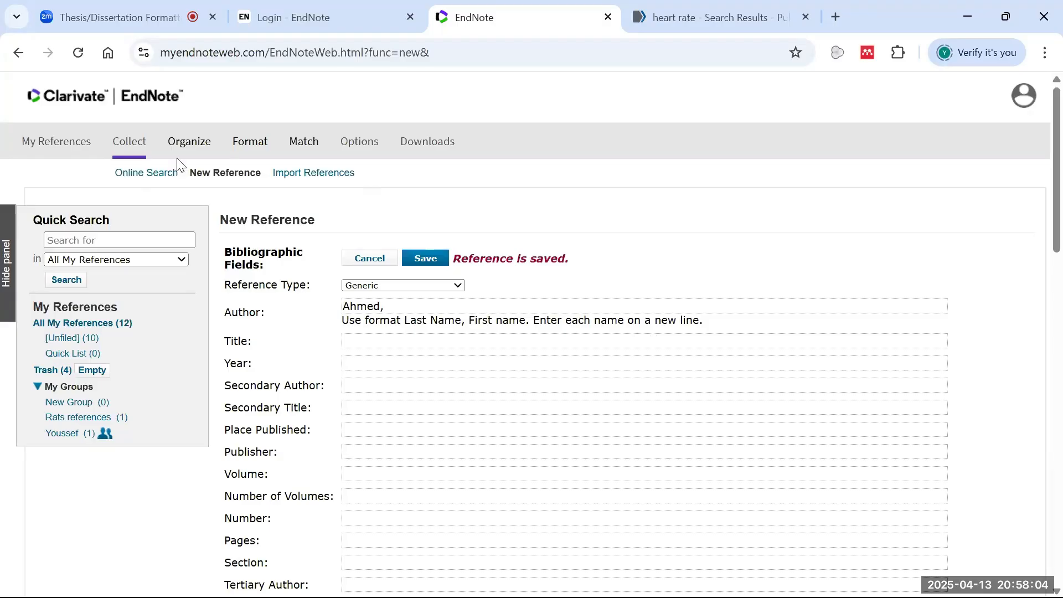
- Choose scholar - 2025-04-06T173756.864.enw from the Desktop on the Import References page
click(300, 174)
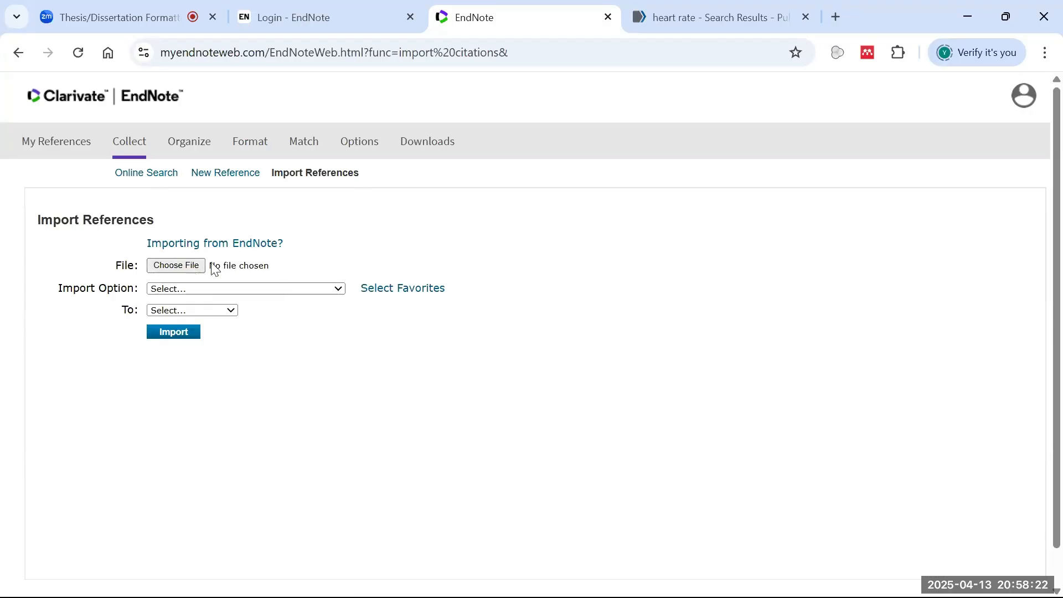
click(182, 267)
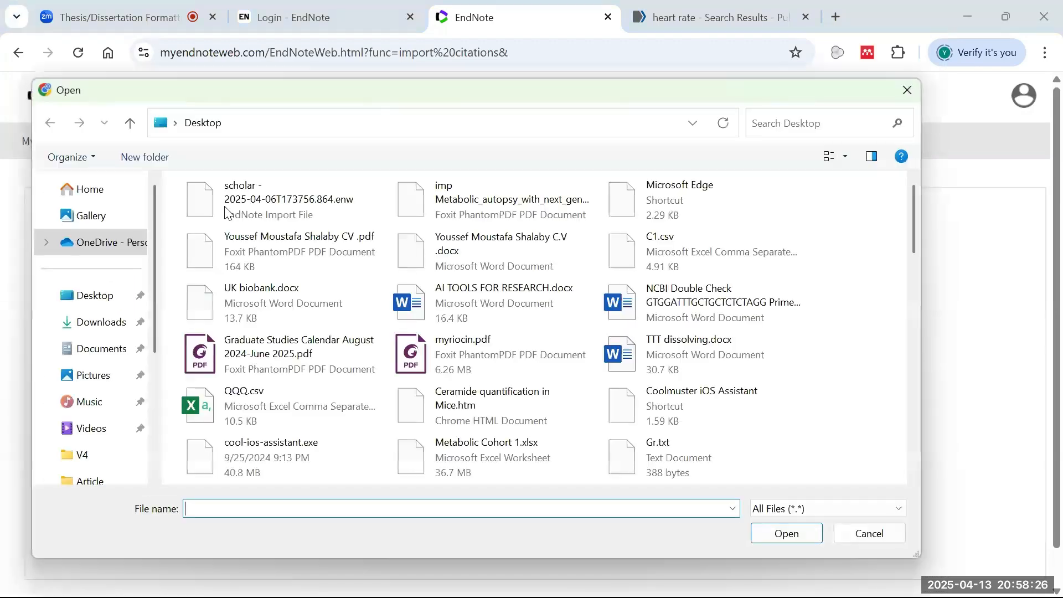
click(289, 198)
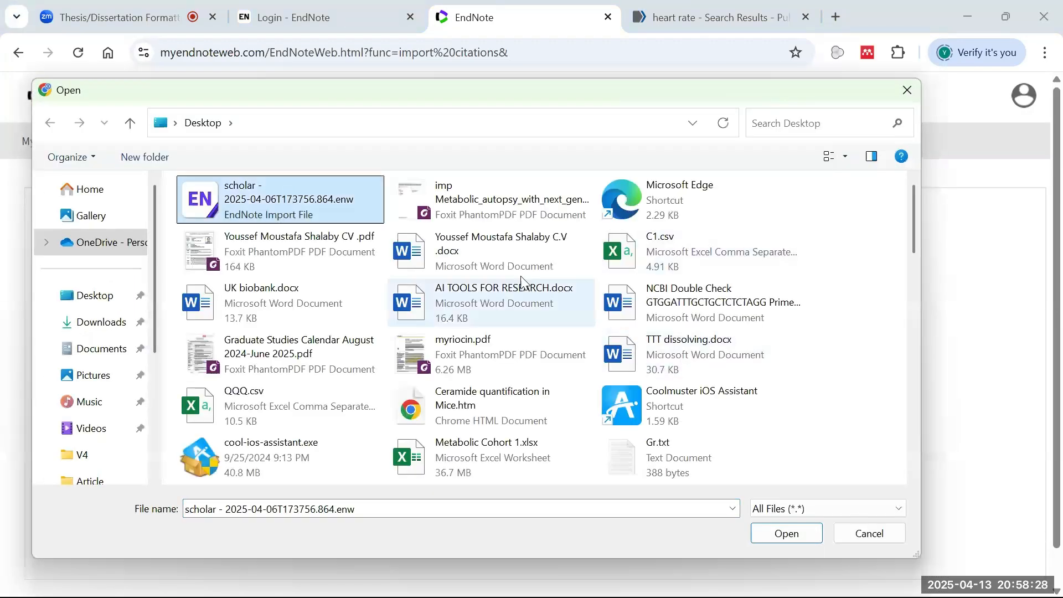
click(785, 533)
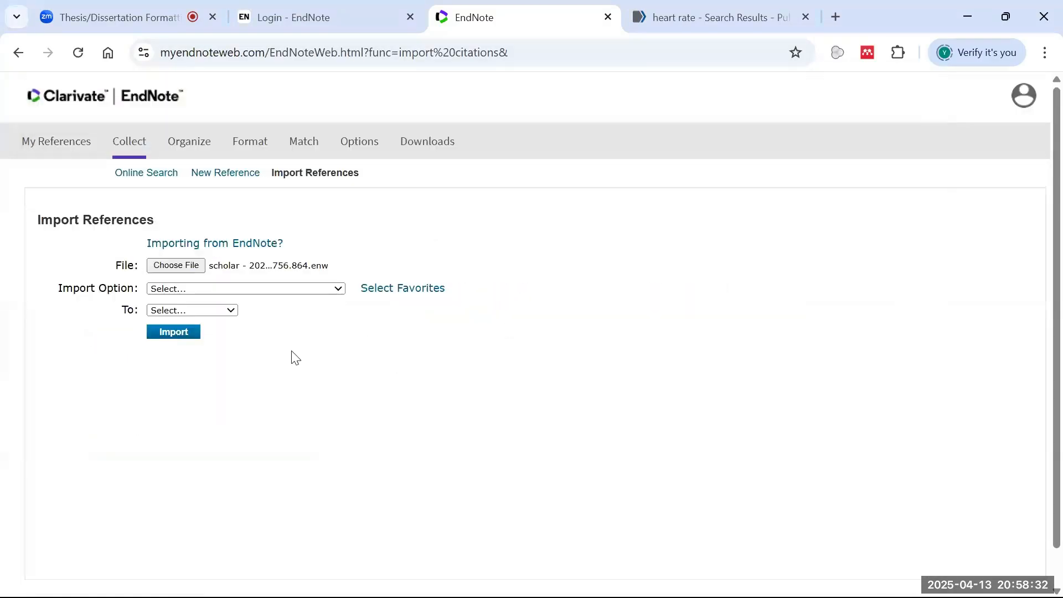
- Look through the import format options without choosing one
click(211, 287)
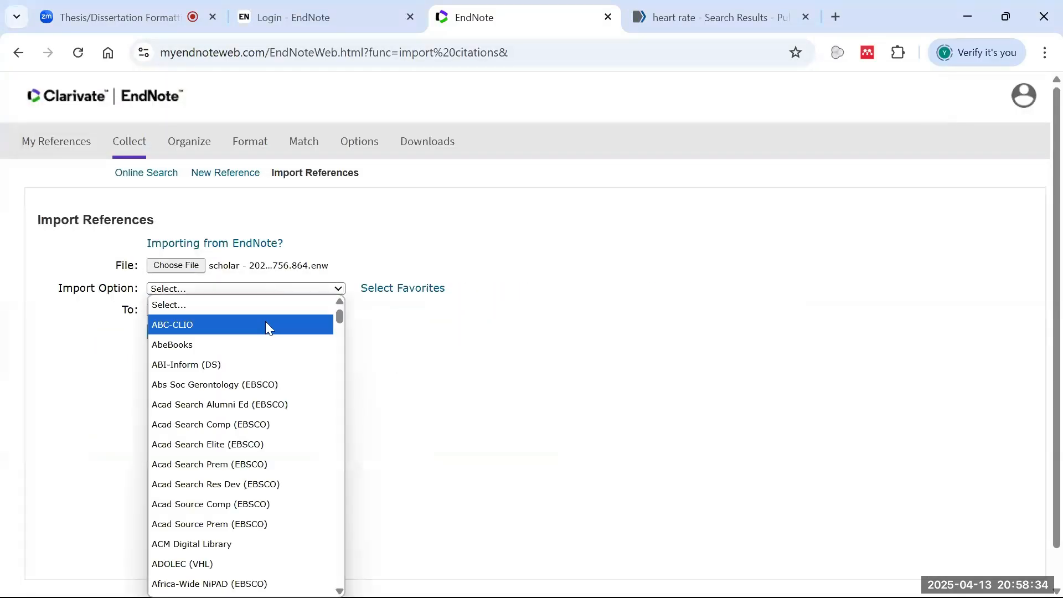
scroll(267, 367, down, 20)
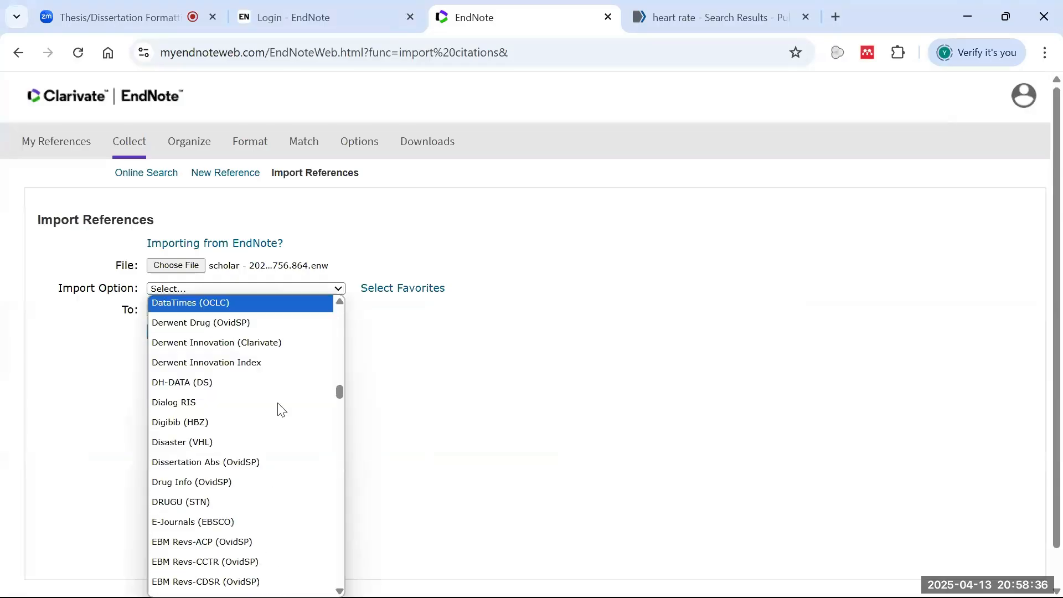
scroll(282, 407, down, 20)
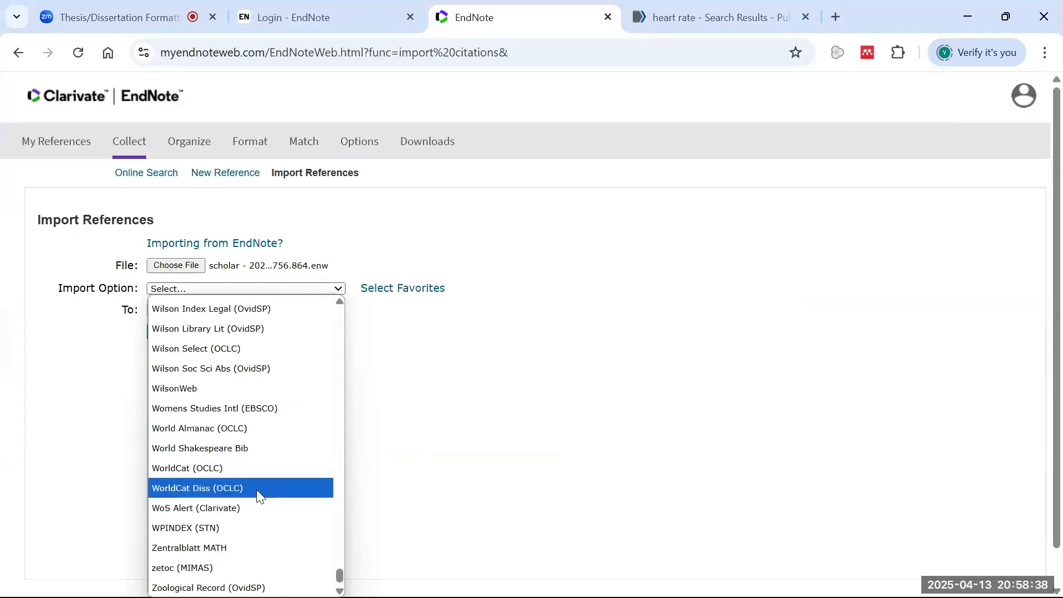
scroll(224, 504, up, 5)
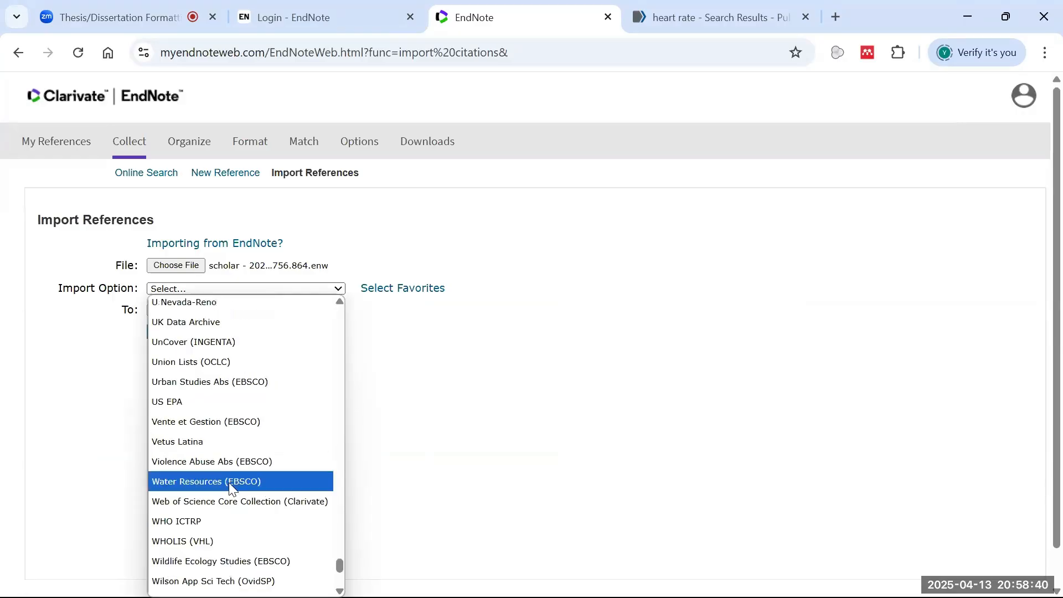
scroll(277, 442, up, 7)
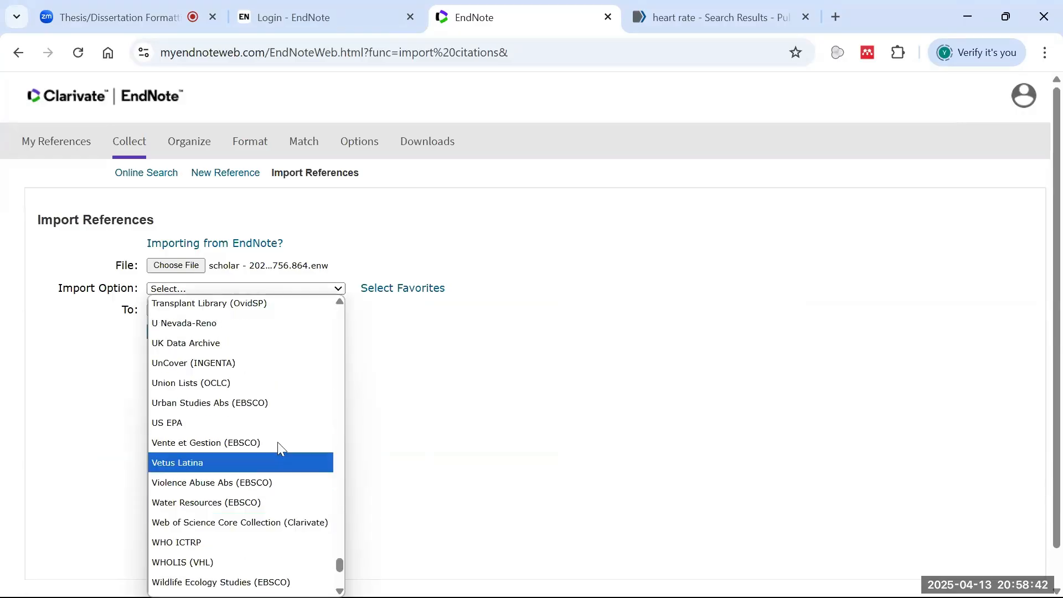
scroll(273, 453, up, 15)
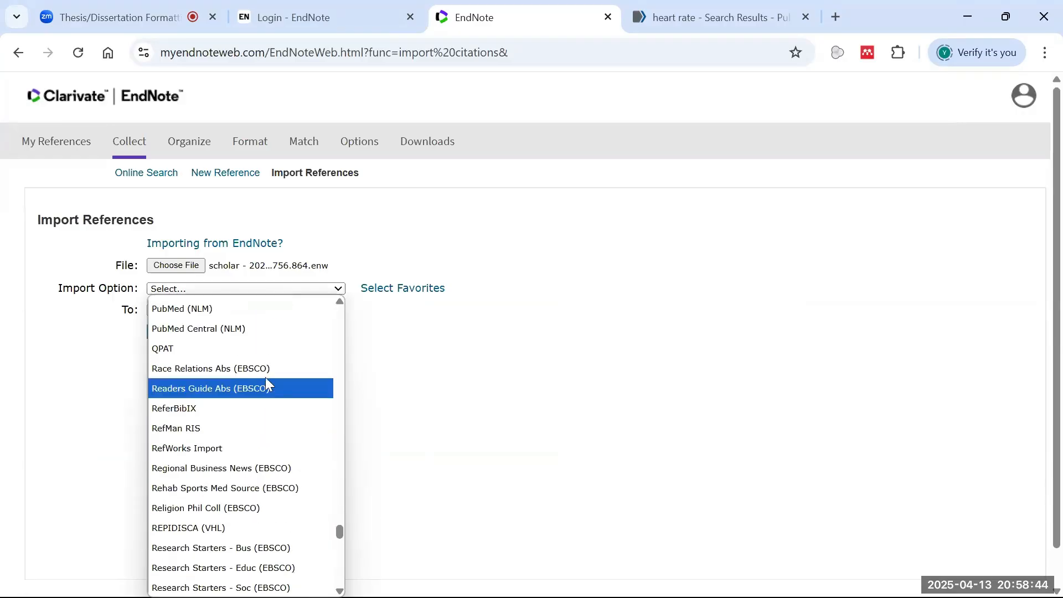
scroll(274, 359, up, 3)
scroll(257, 399, up, 3)
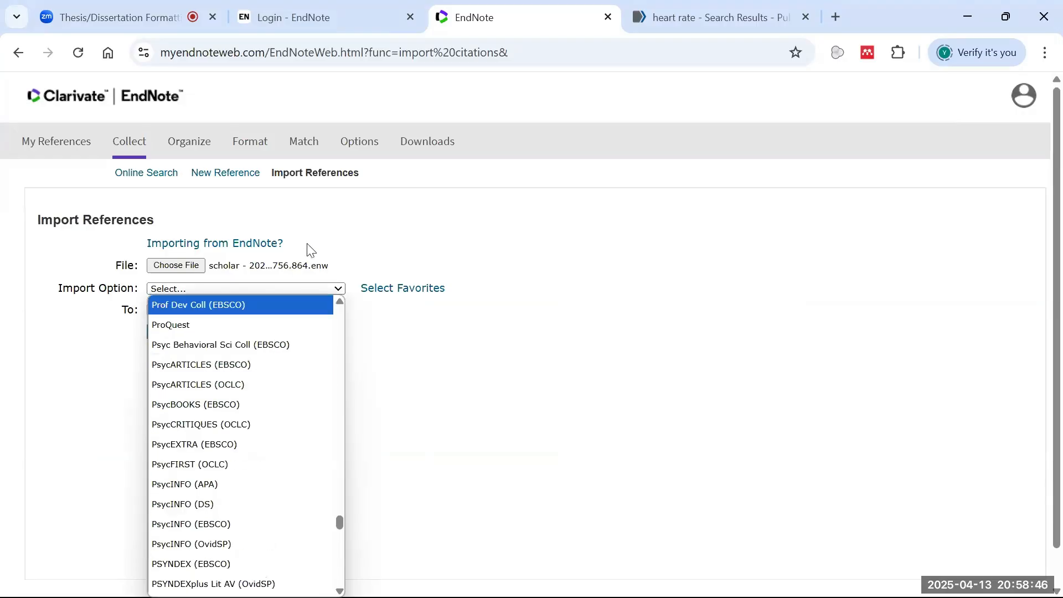
click(353, 238)
- Choose myriocin.pdf as the file to import
click(188, 266)
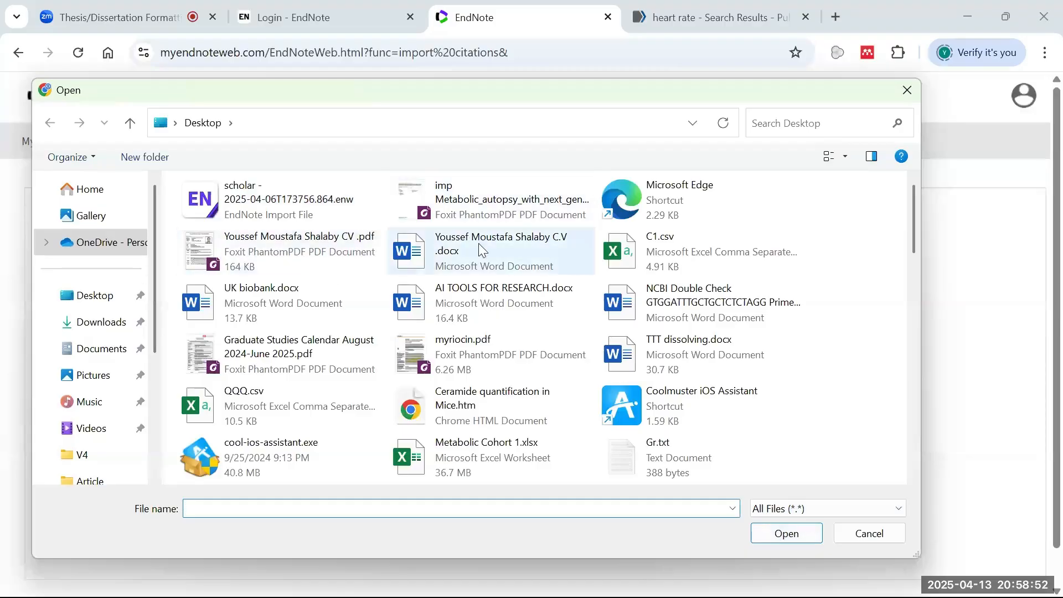
click(501, 217)
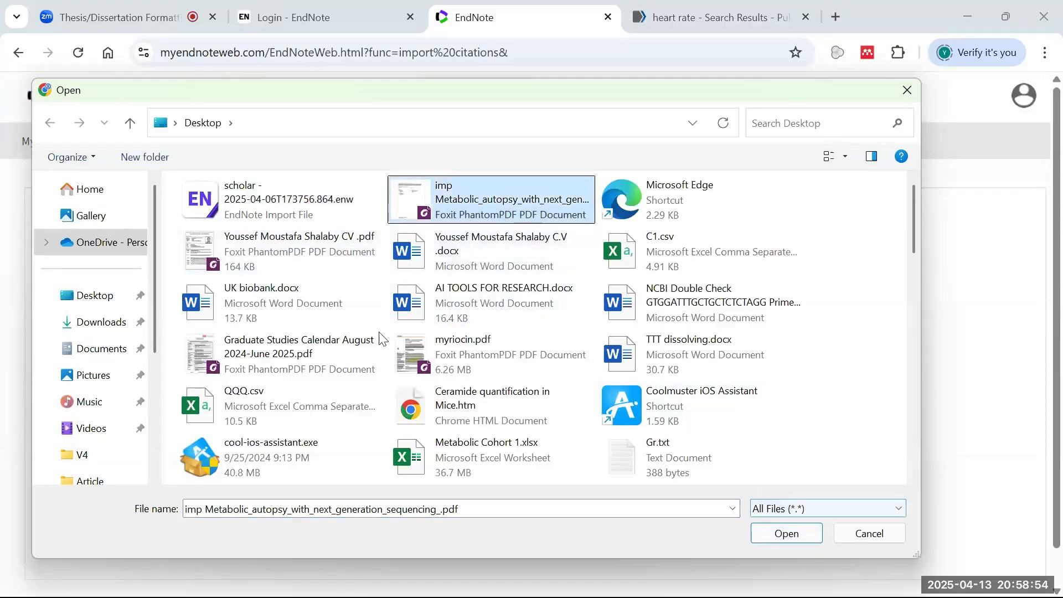
click(232, 360)
click(481, 368)
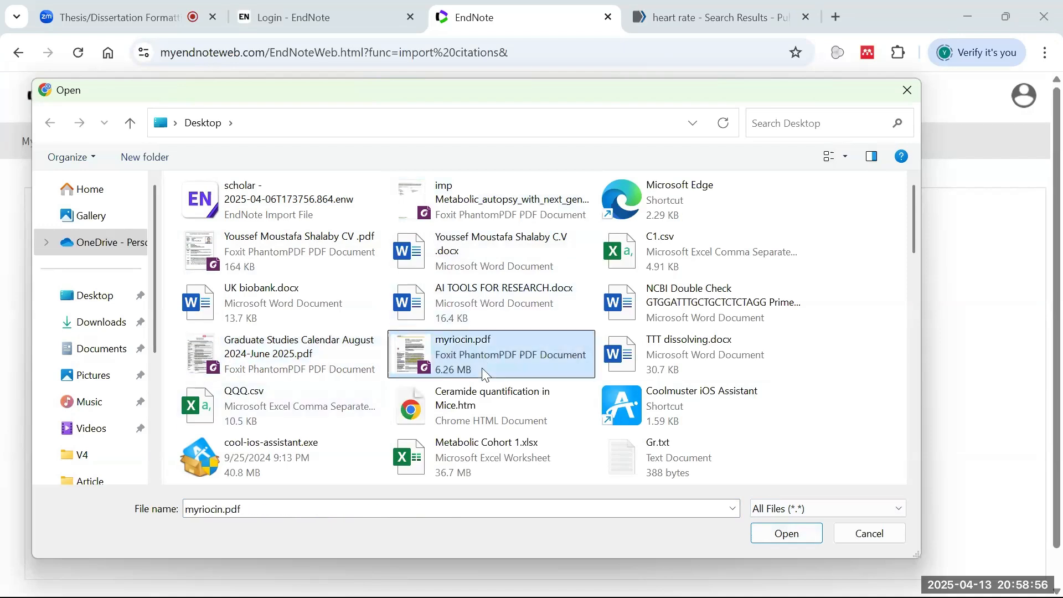
click(791, 534)
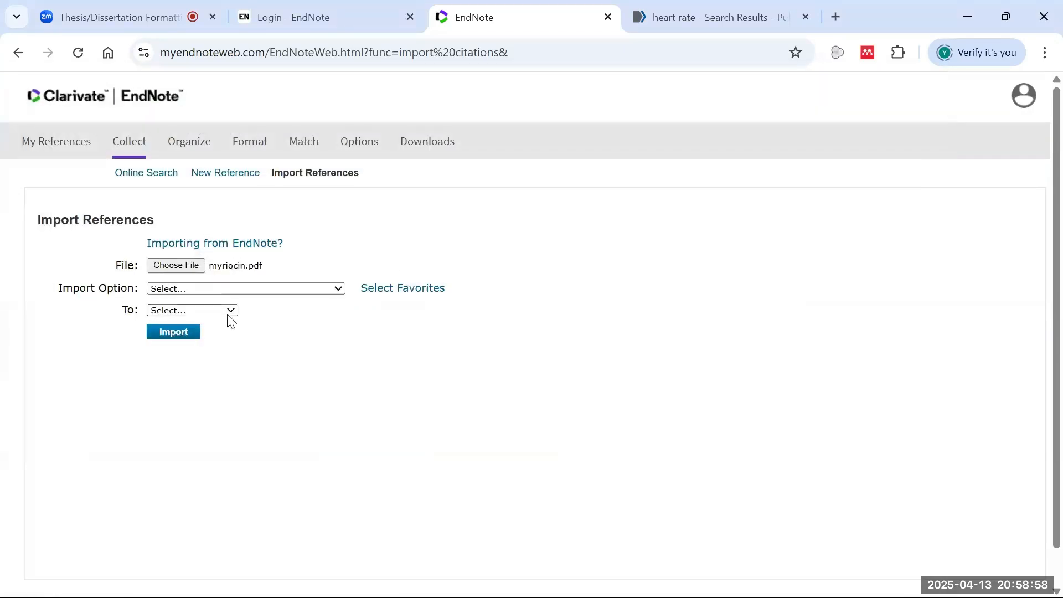
- Import it as PubMed (NLM) into the user's named group
click(186, 290)
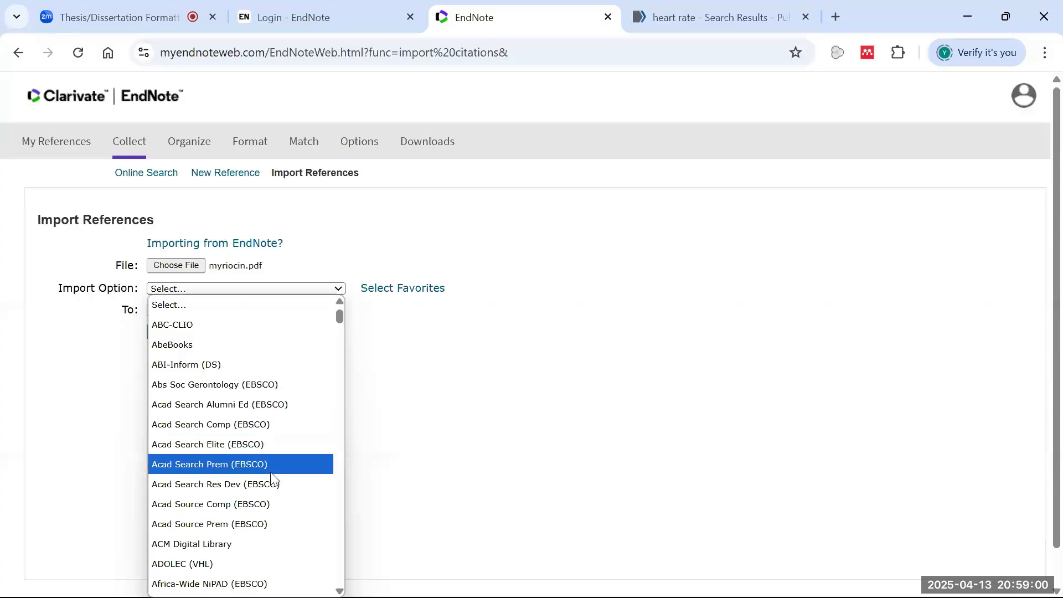
scroll(271, 488, down, 3)
scroll(268, 526, down, 15)
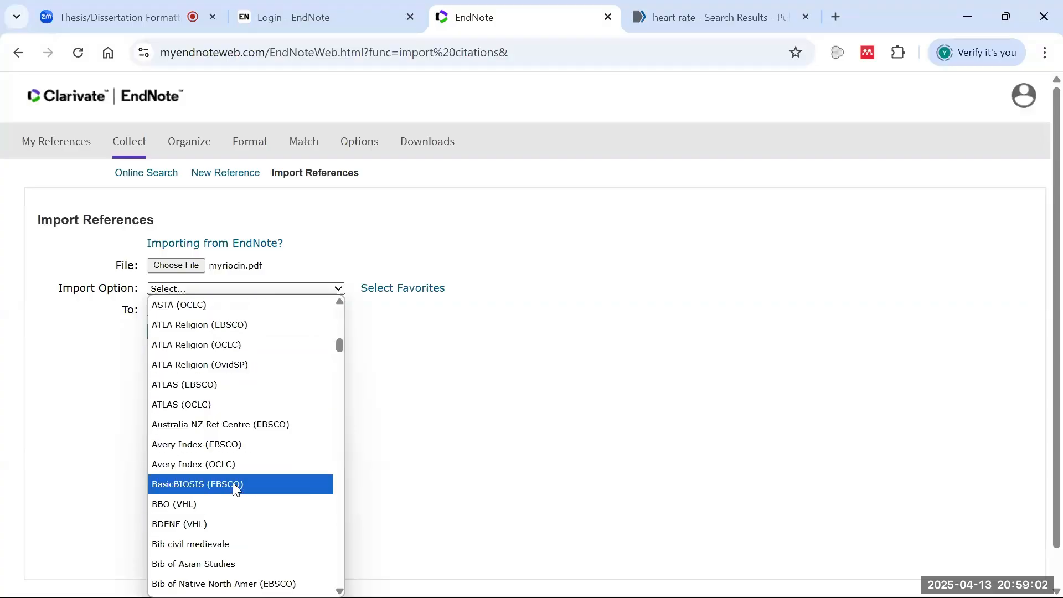
text(pu)
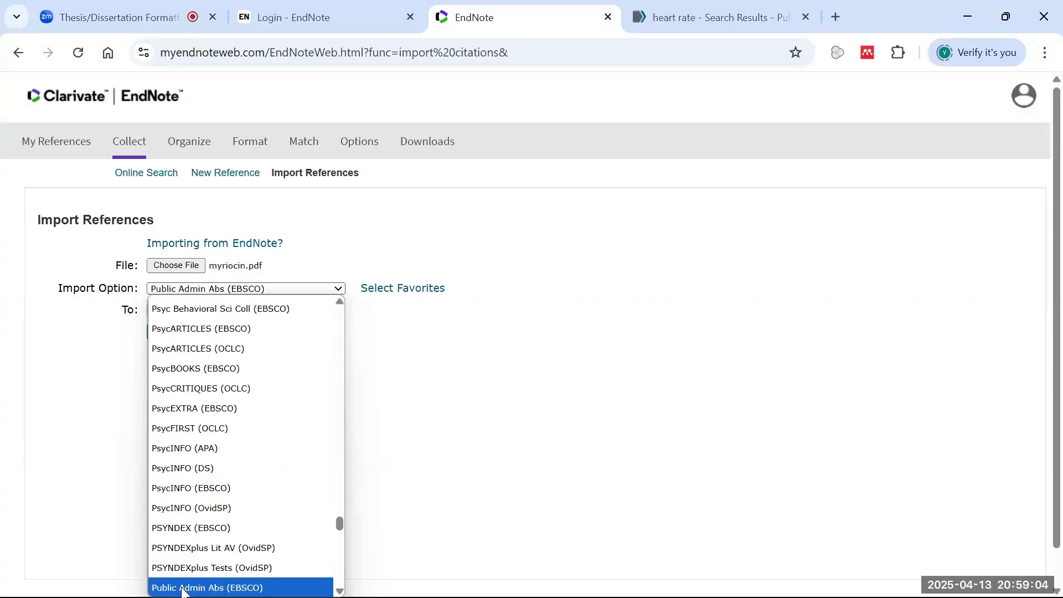
key(Down)
key(Down)
key(Down)
key(Down)
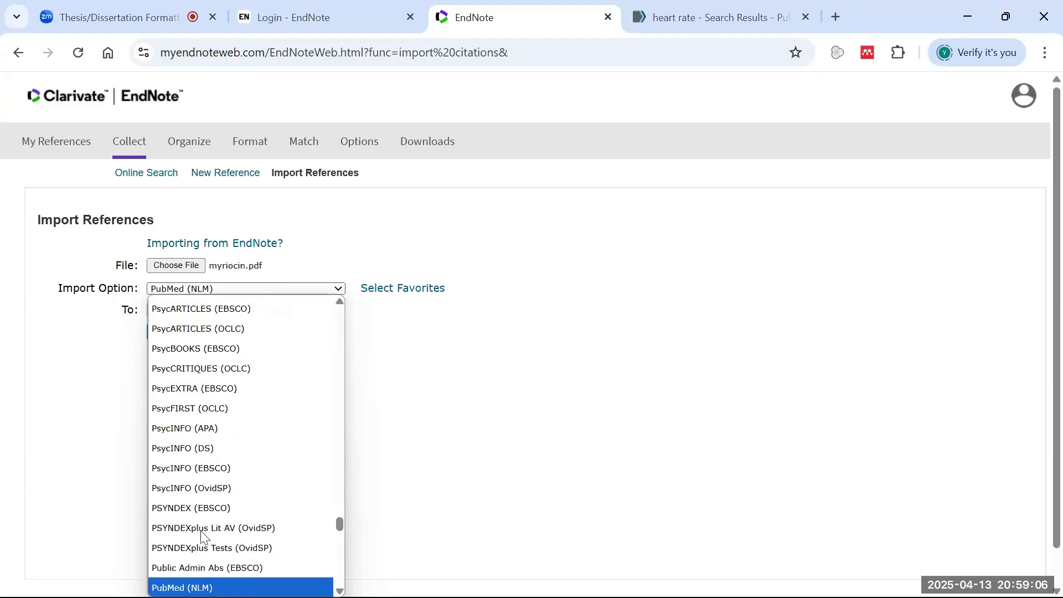
click(209, 568)
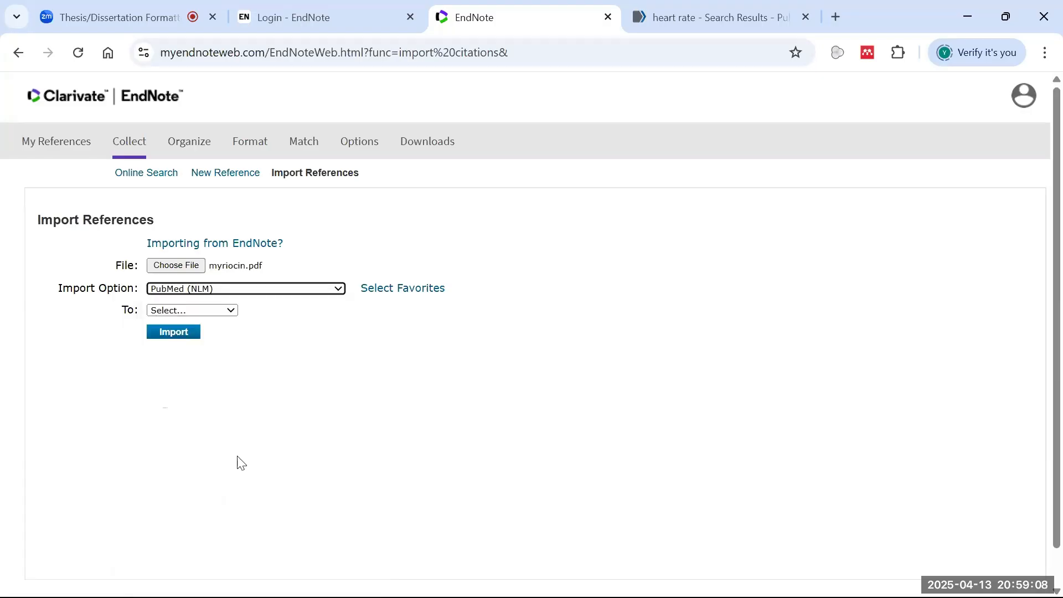
click(199, 311)
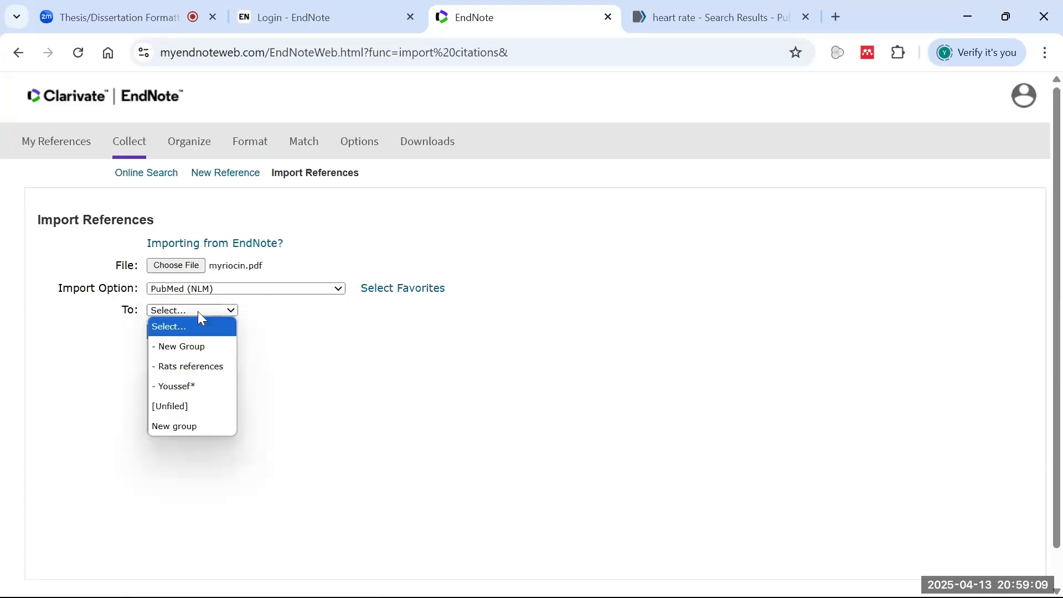
click(214, 388)
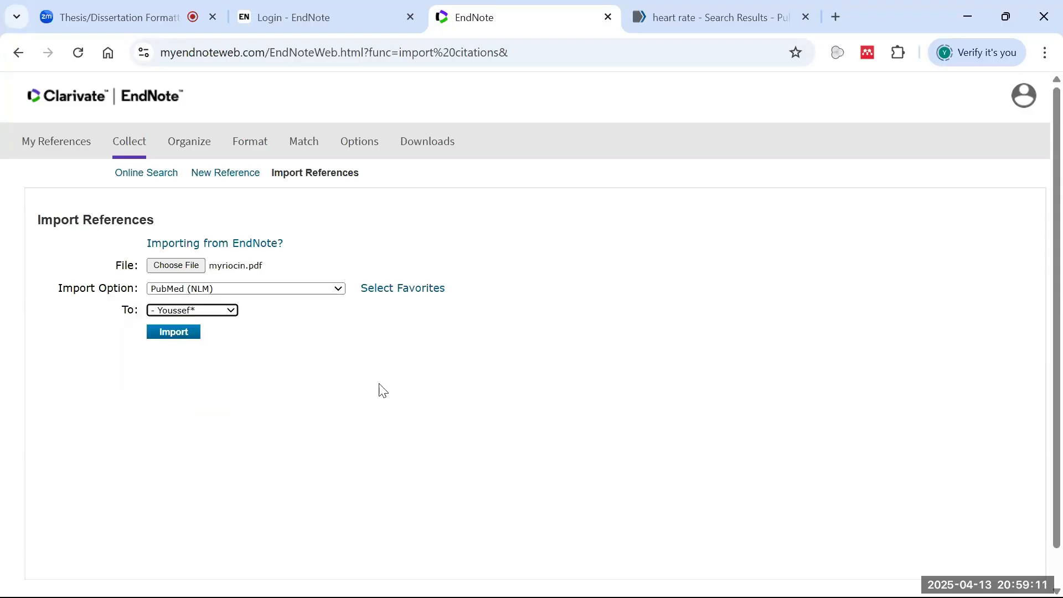
click(174, 333)
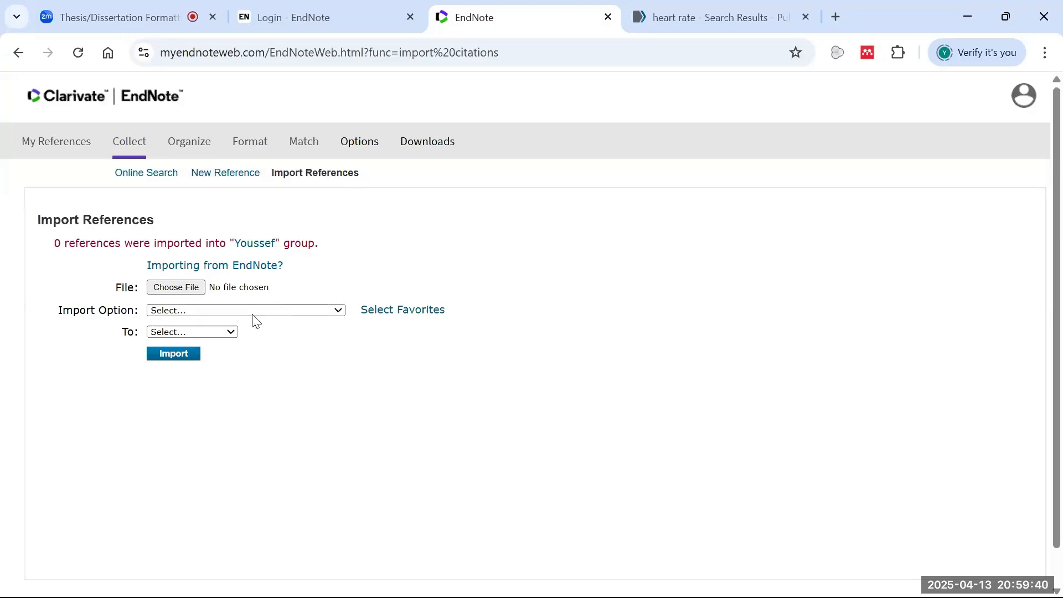
- Choose the scholar .enw file and dismiss the missing file-type warning
click(188, 289)
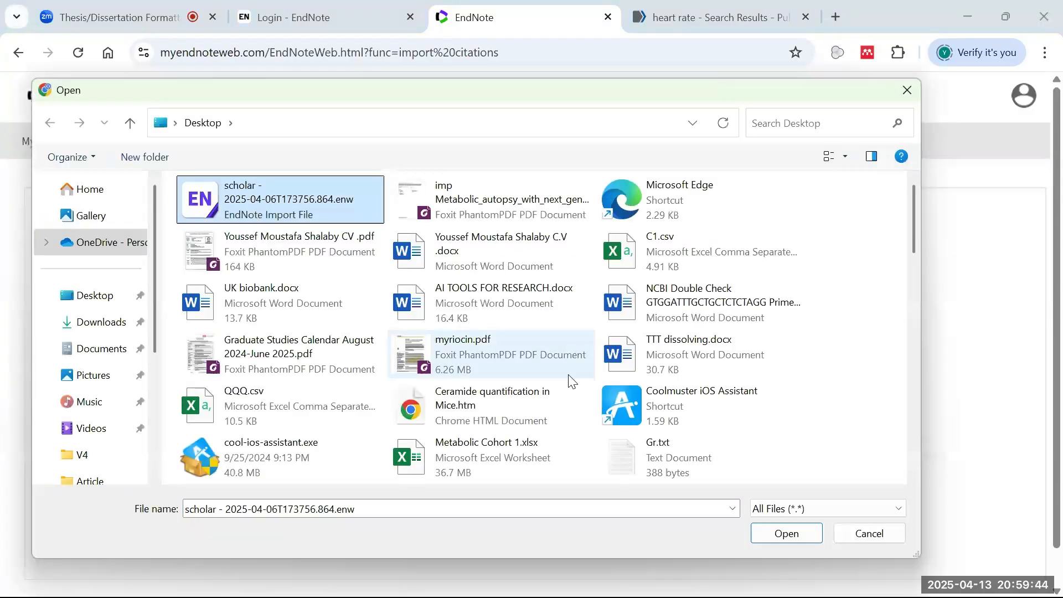
click(761, 532)
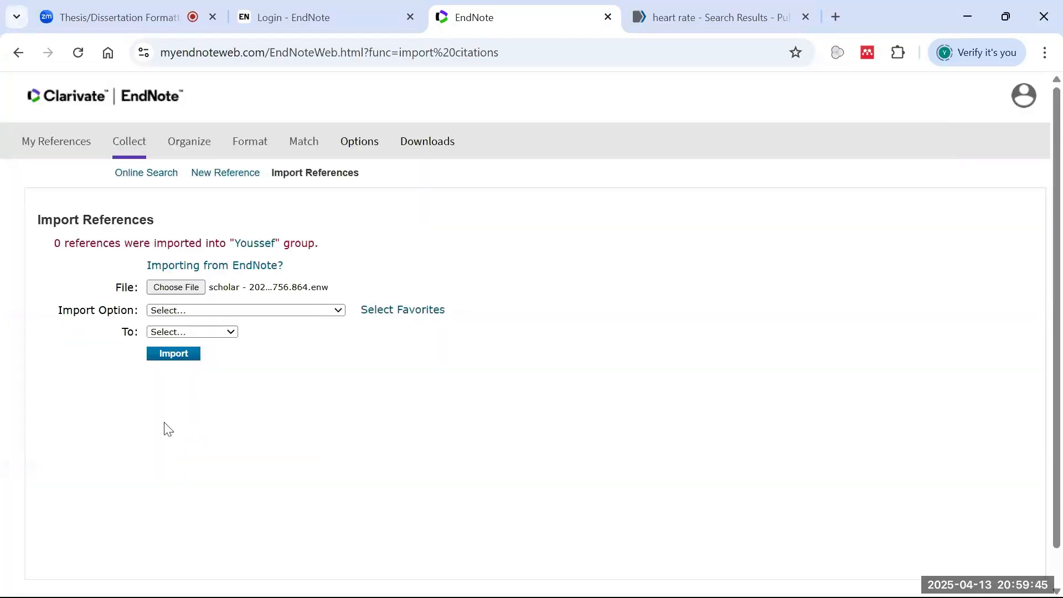
click(187, 357)
click(677, 157)
- Import it as PubMed (NLM) into the user's named group, then switch to the Zoom tab
click(327, 312)
text(p)
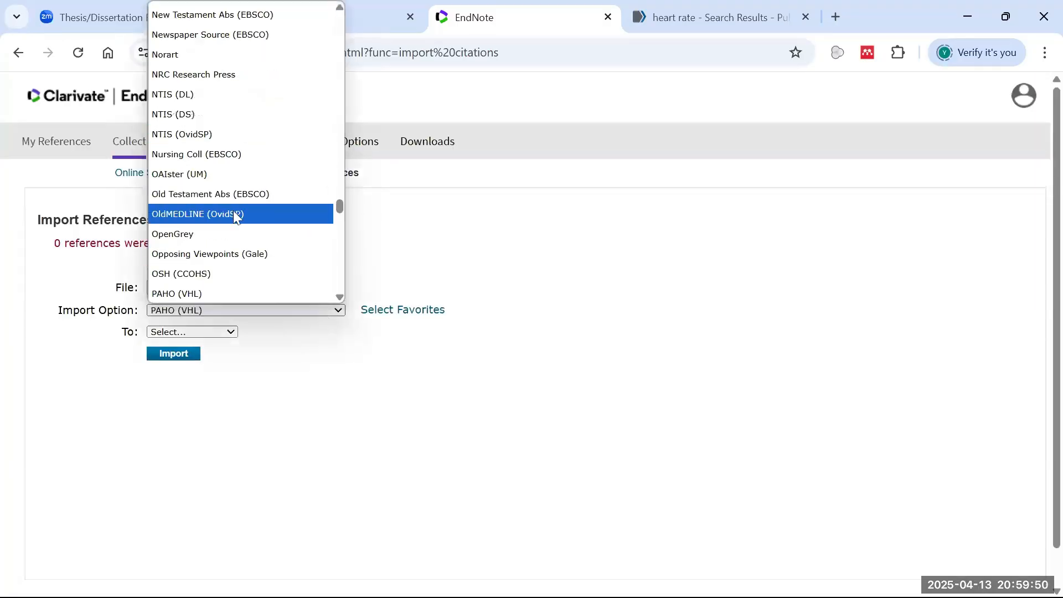
text(ubm)
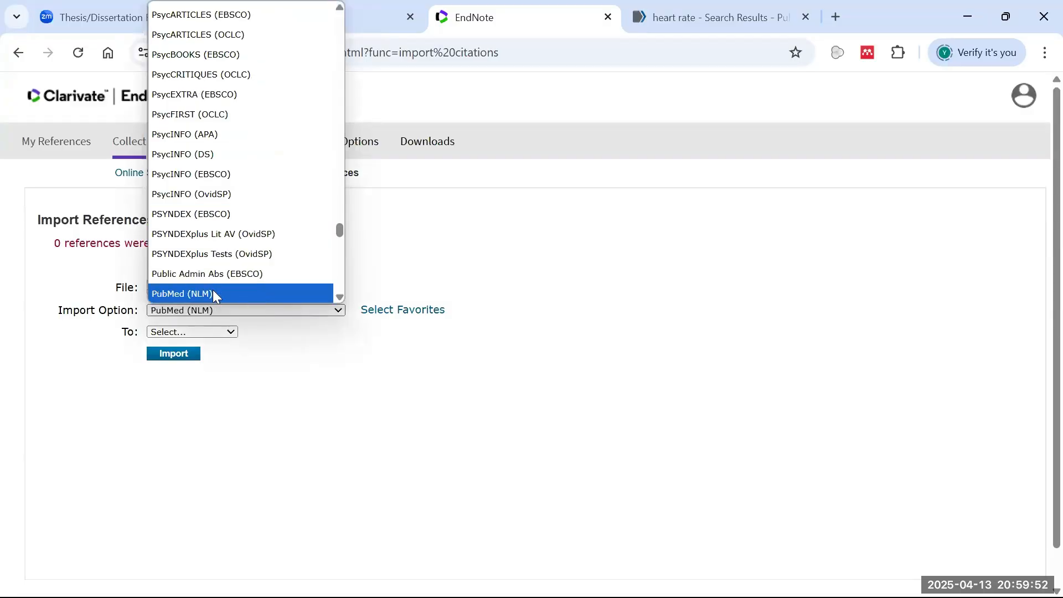
click(214, 293)
click(191, 332)
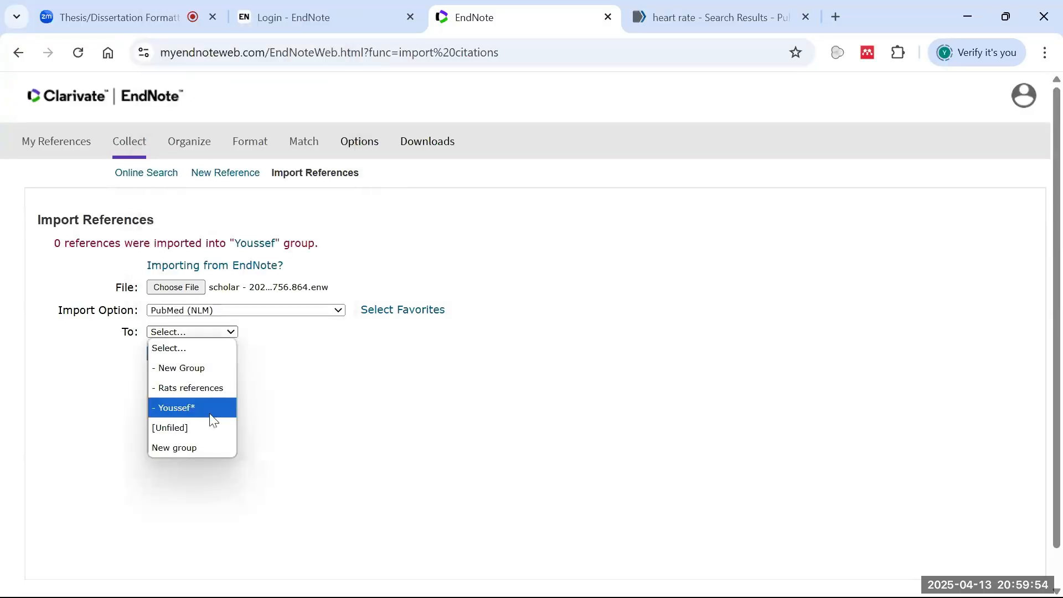
click(211, 415)
click(173, 357)
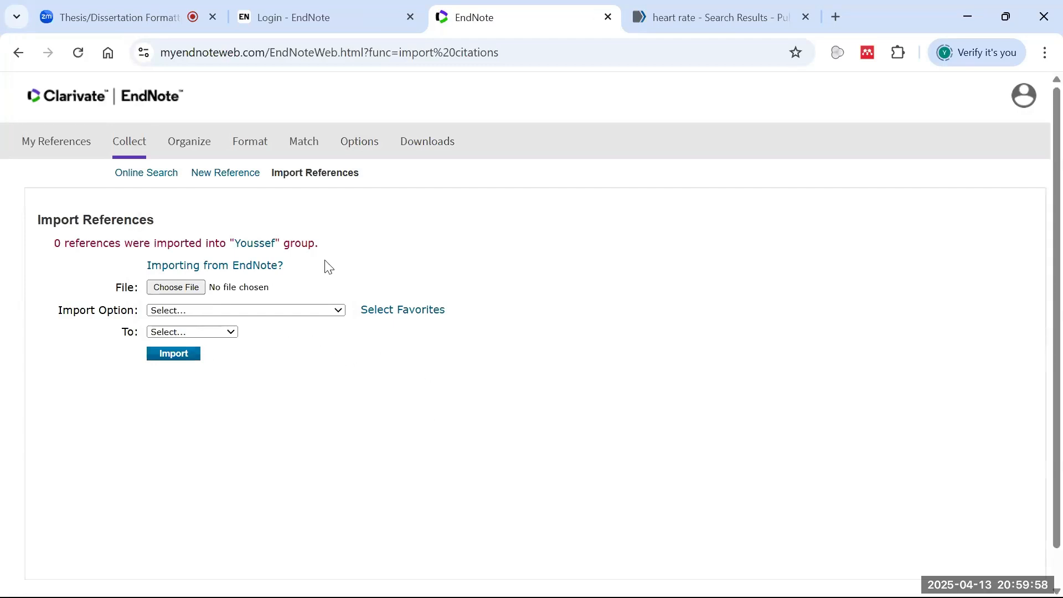
click(129, 8)
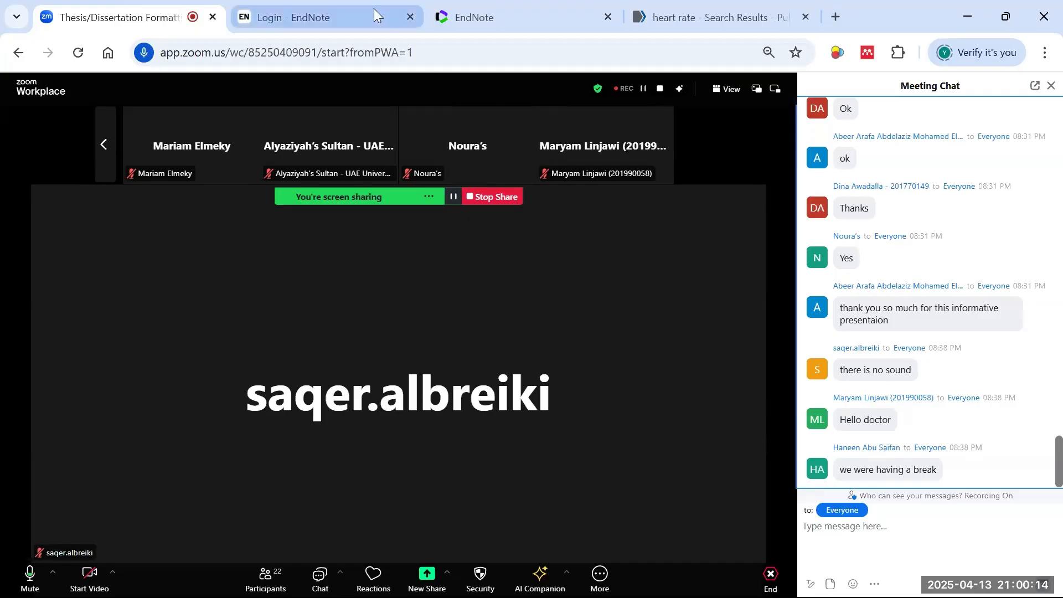
click(400, 13)
click(488, 17)
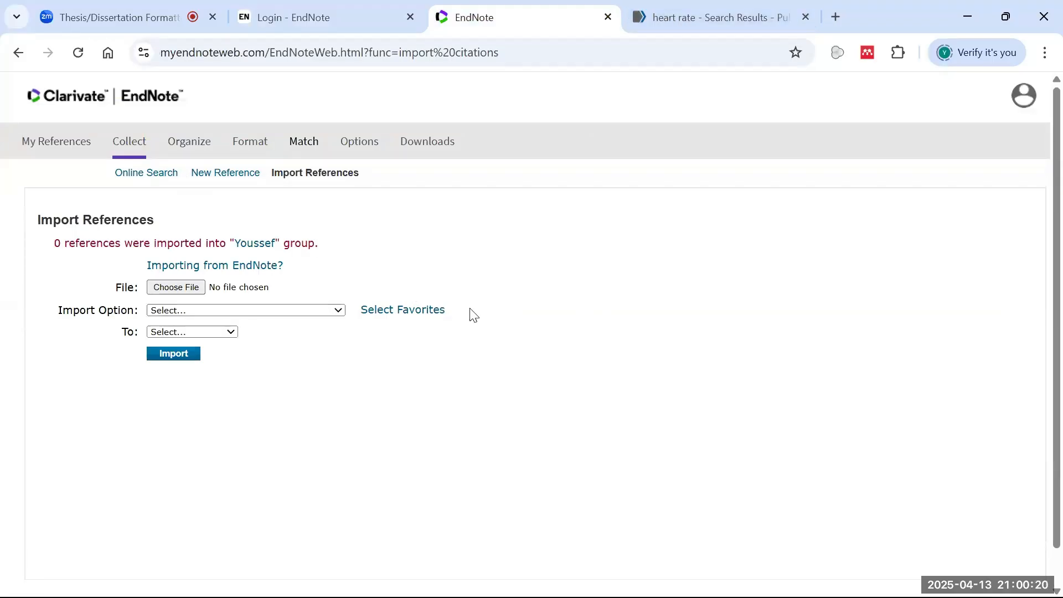
- In Manage My Groups, unshare the user's named group and share Rats references instead
scroll(807, 291, down, 1)
scroll(807, 292, up, 1)
mouse_move(208, 149)
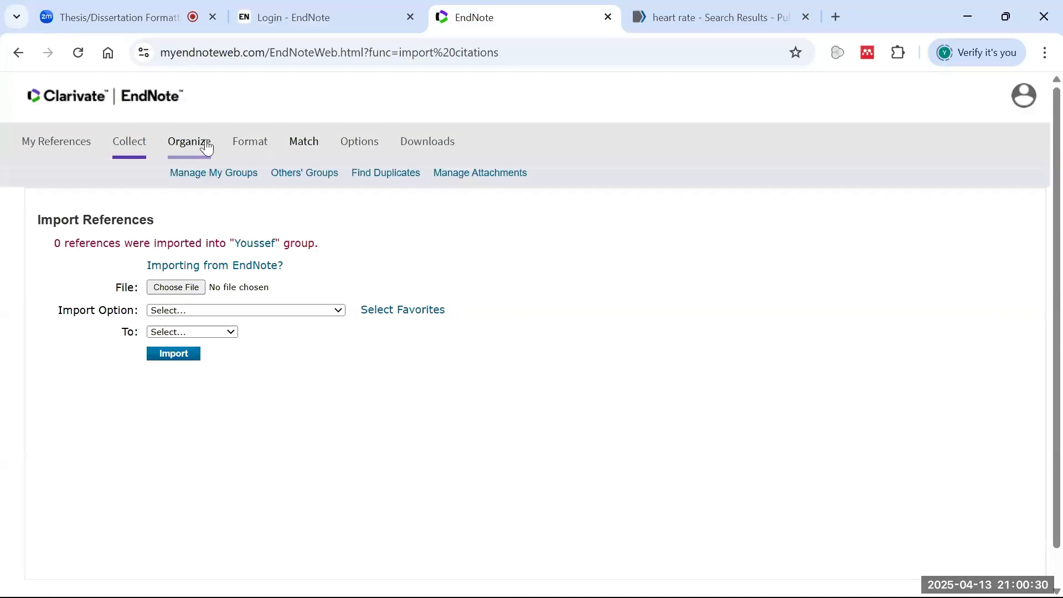
click(202, 154)
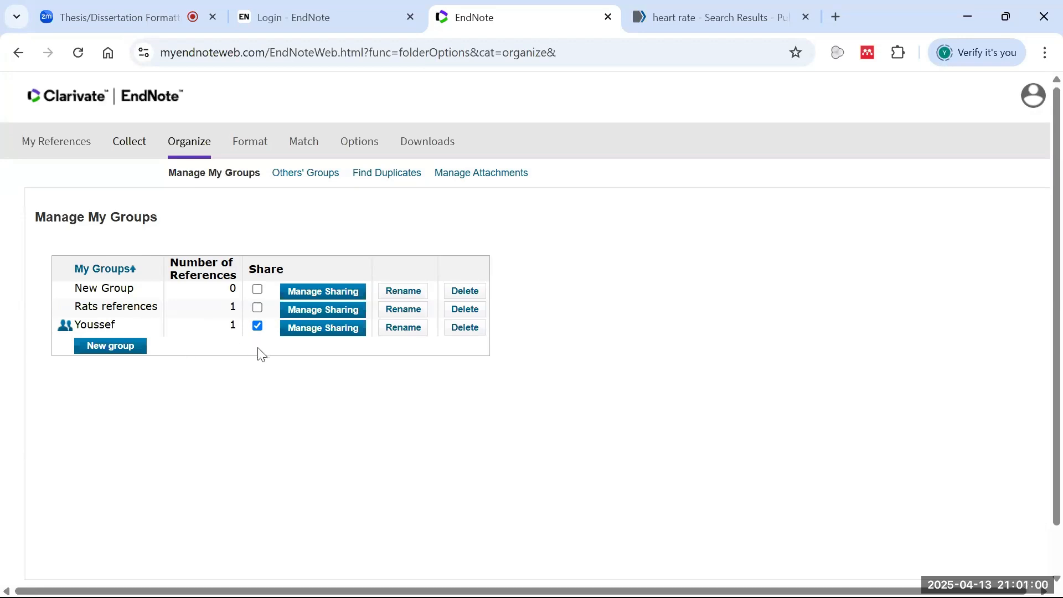
click(257, 327)
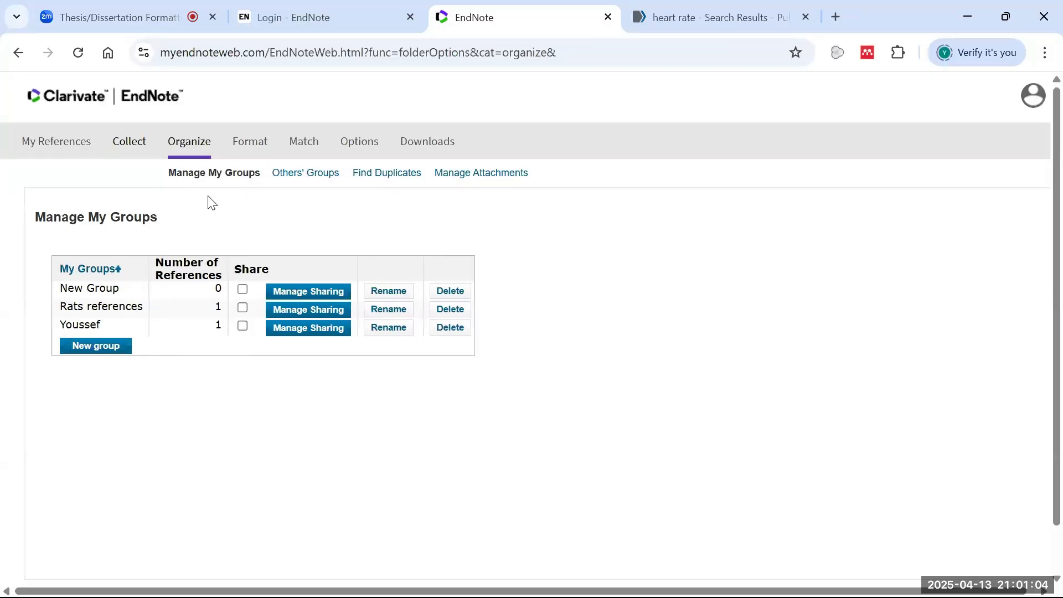
click(242, 309)
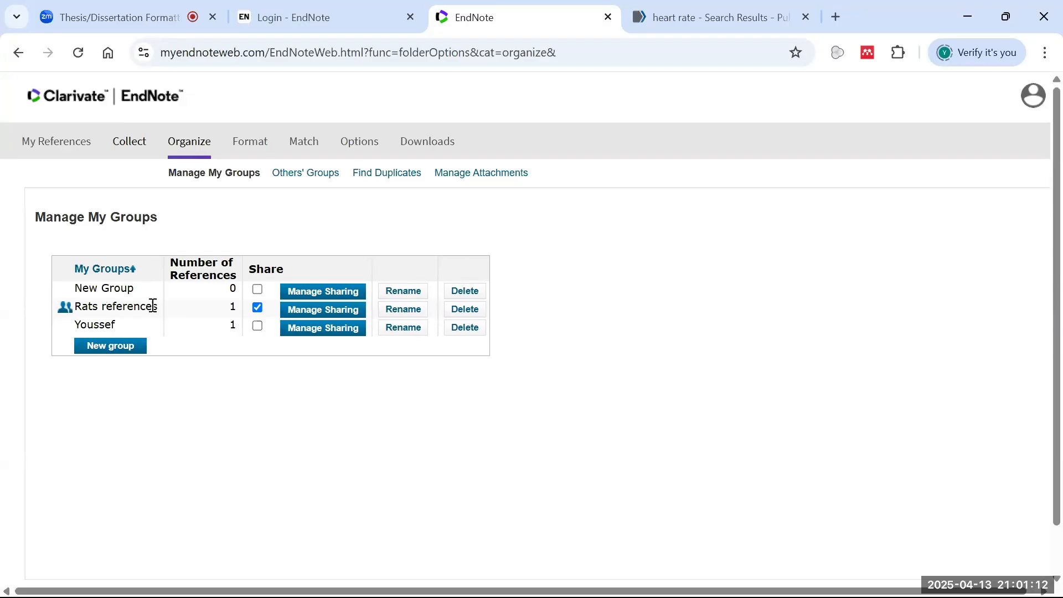
- Open sharing for Rats references, close the add e-mail addresses window, and return to Manage My Groups
click(340, 316)
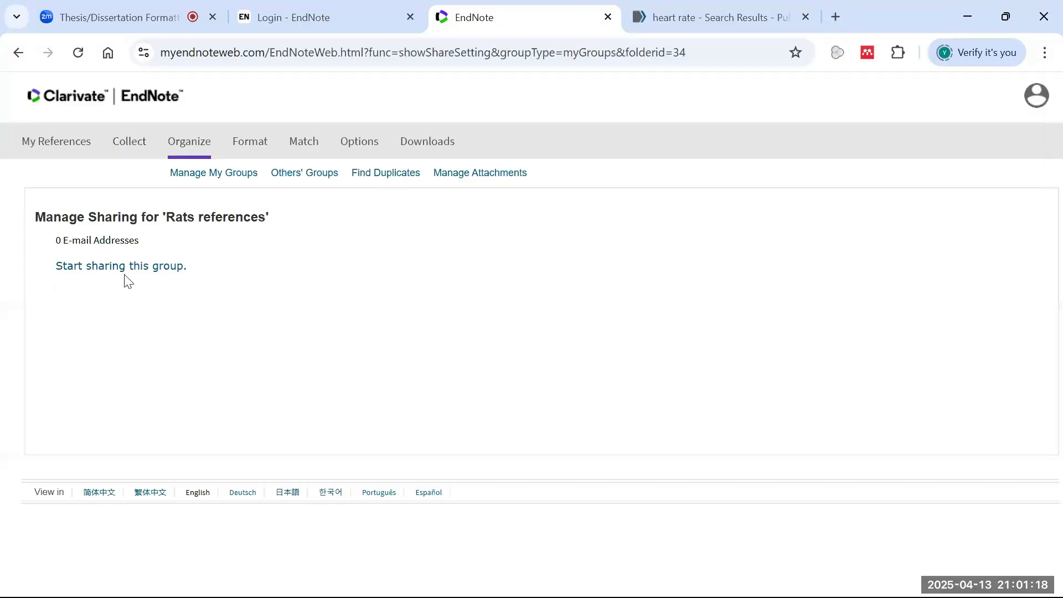
click(122, 278)
click(222, 248)
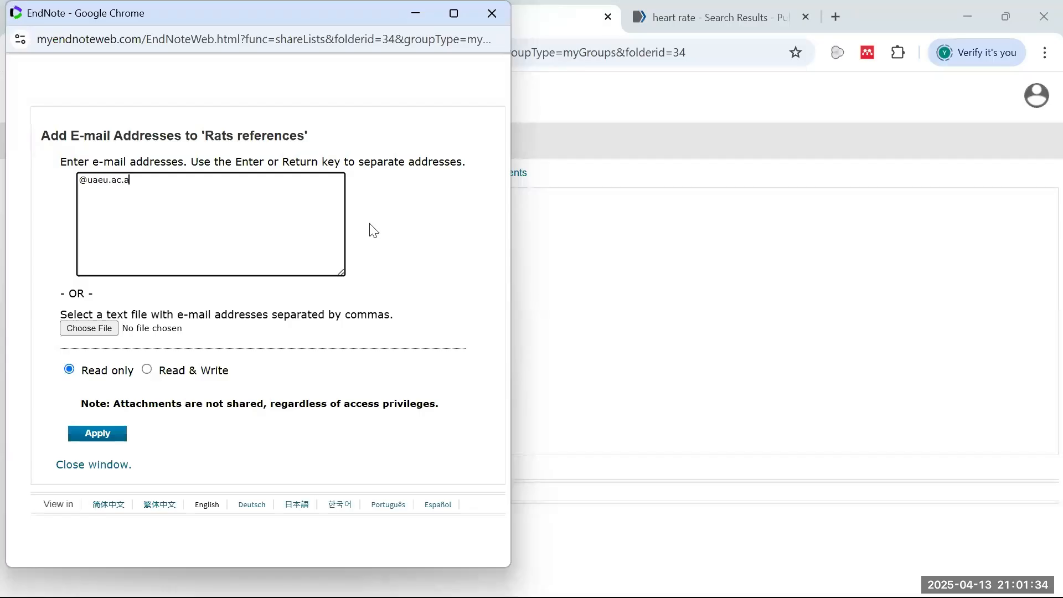
click(324, 231)
click(111, 464)
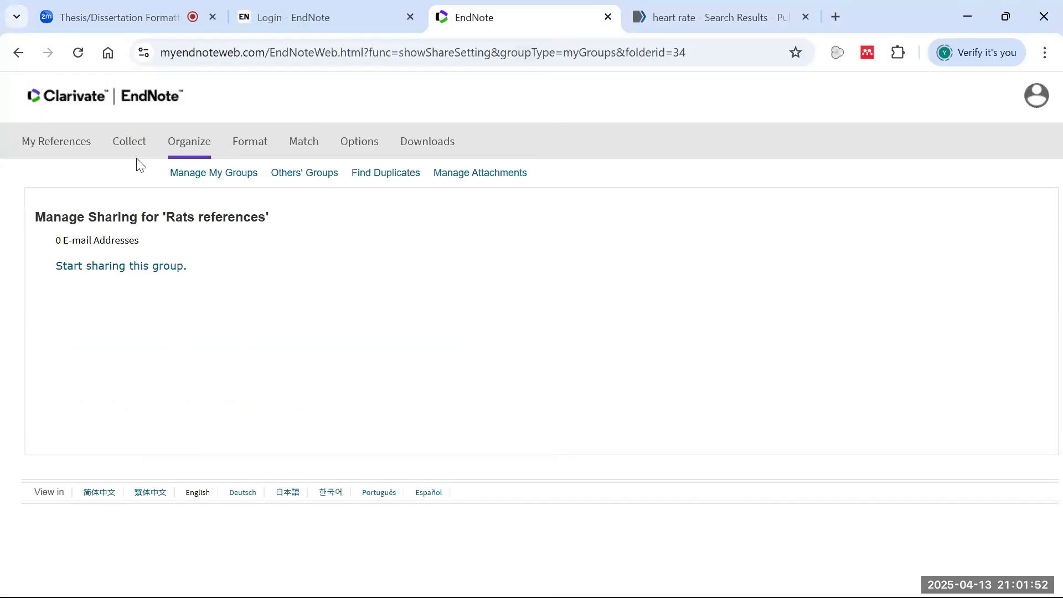
click(189, 174)
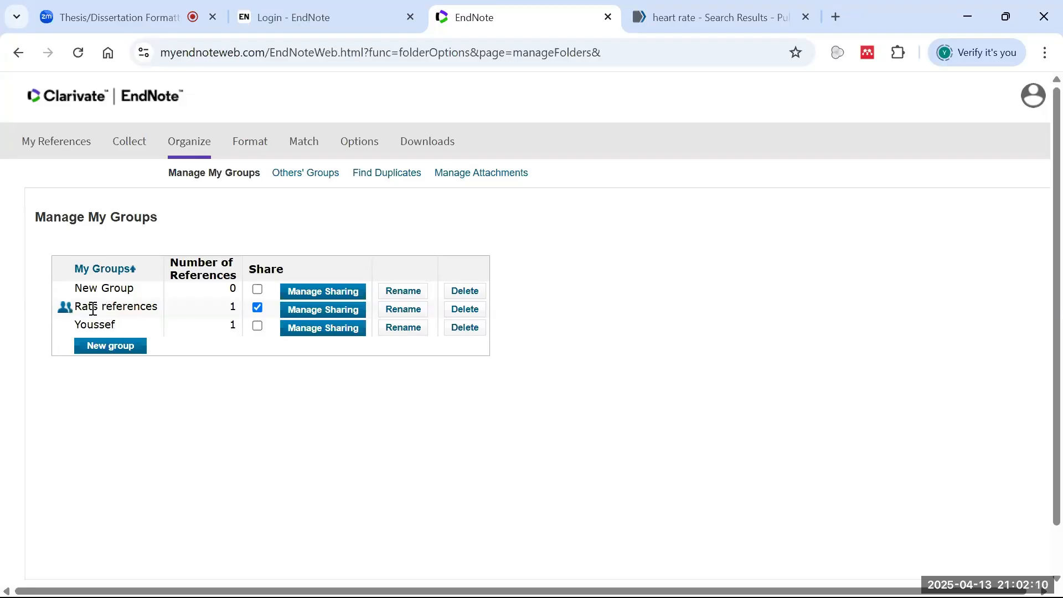
- View the Rats references group, then turn off its sharing in Manage My Groups
click(66, 141)
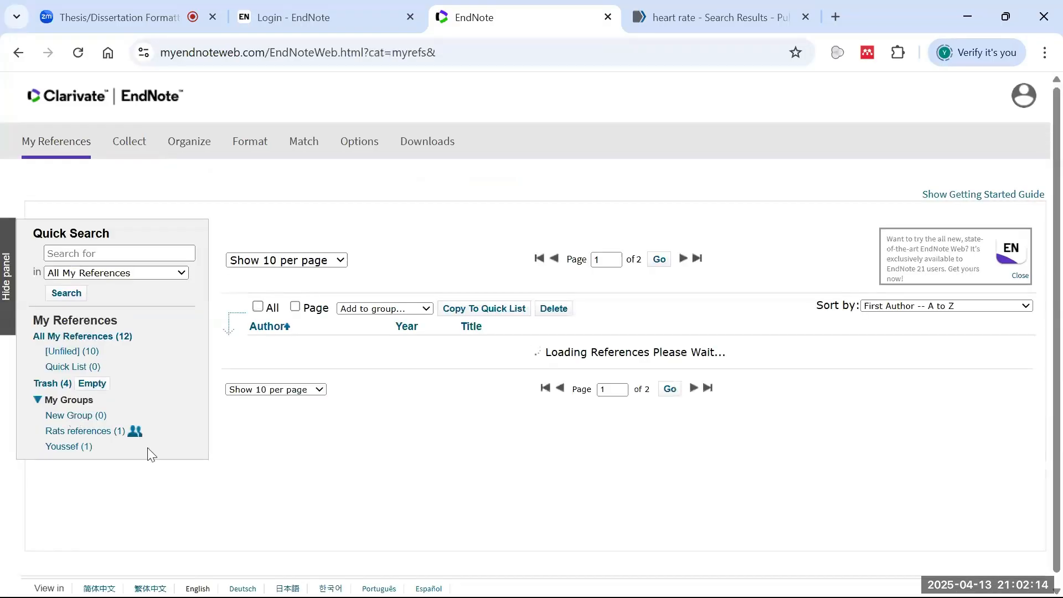
click(108, 432)
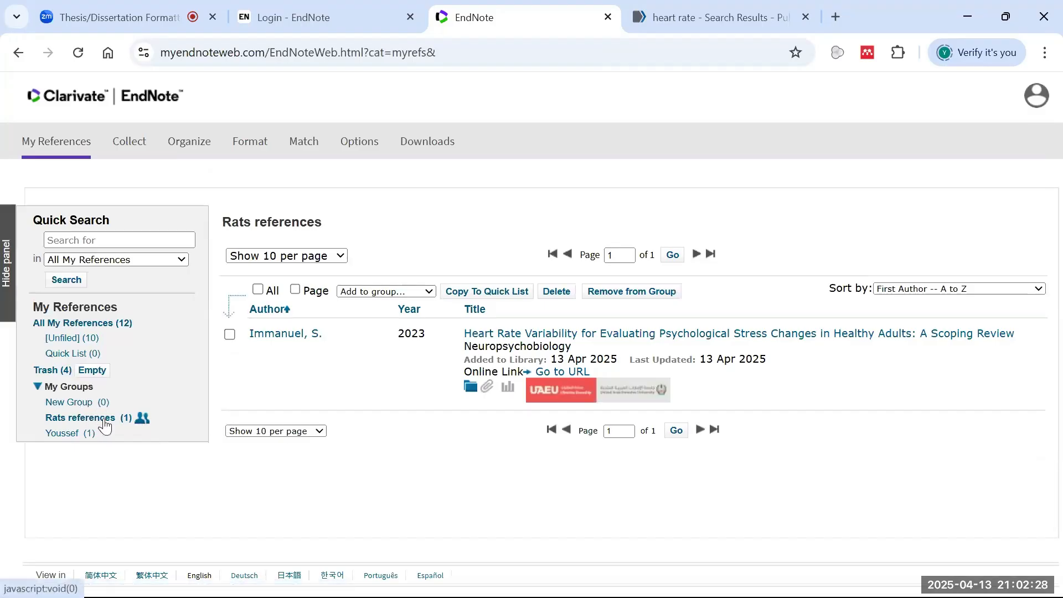
mouse_move(195, 143)
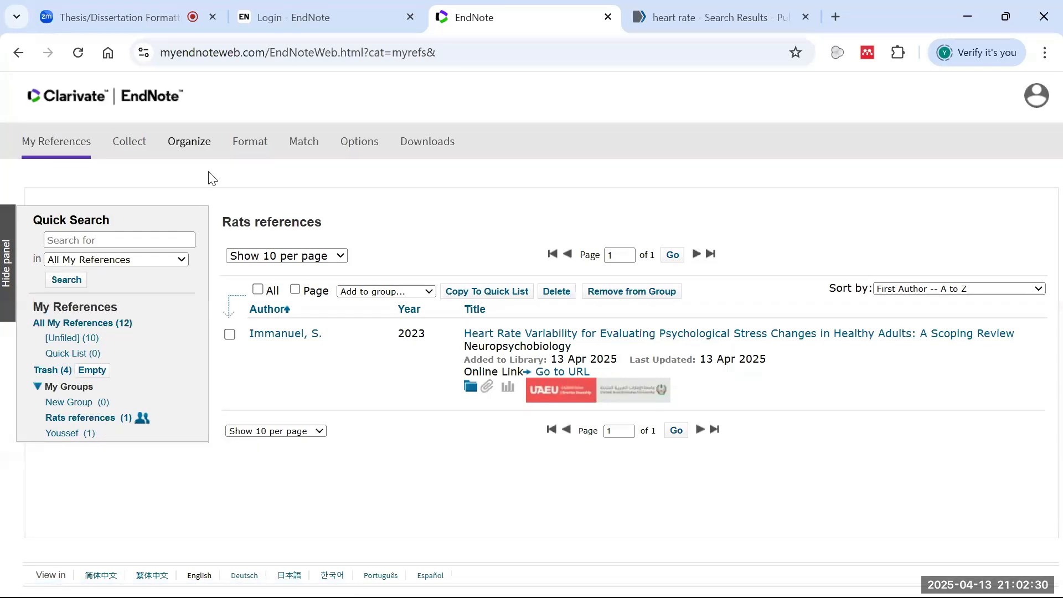
click(197, 186)
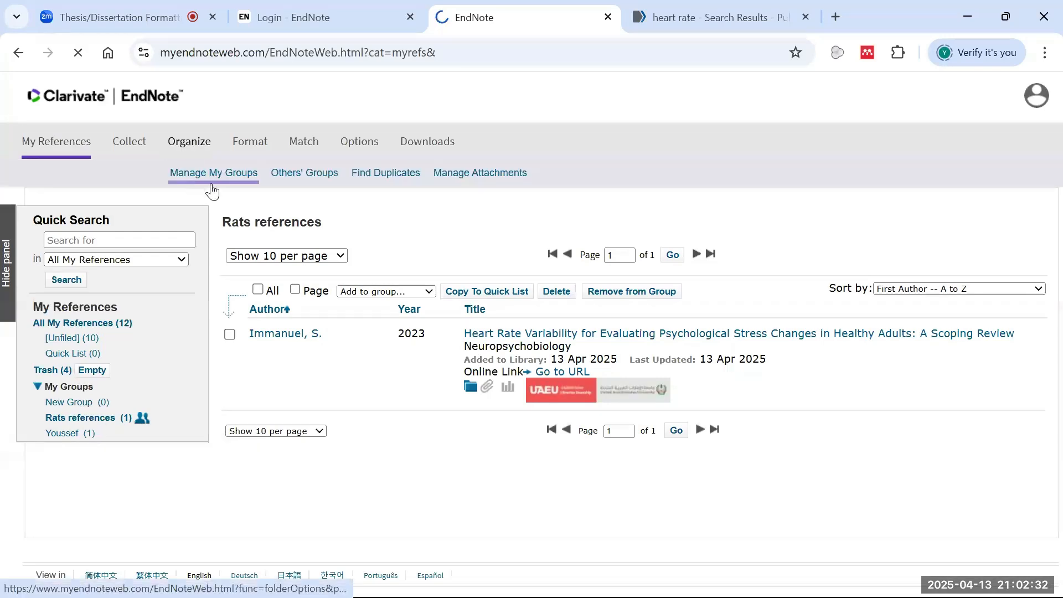
click(258, 307)
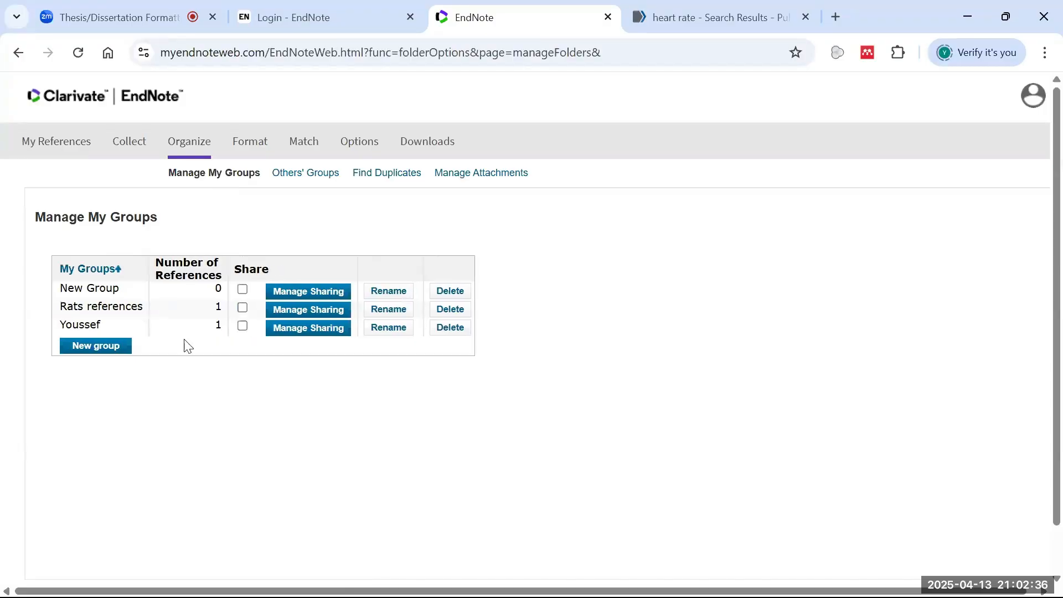
- Check Others' Groups, which shows no groups shared with this account
click(61, 136)
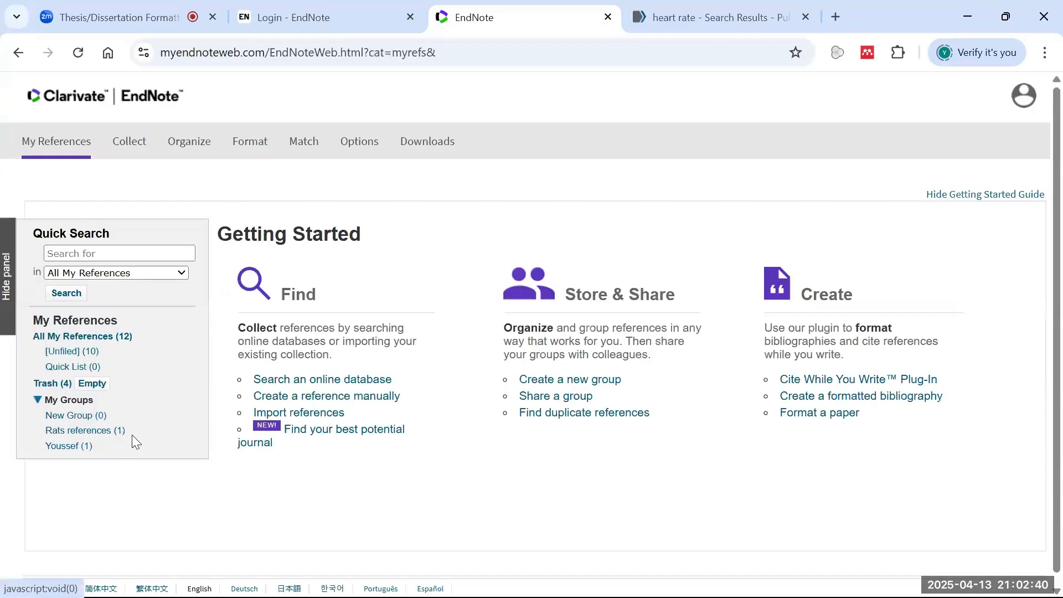
mouse_move(211, 144)
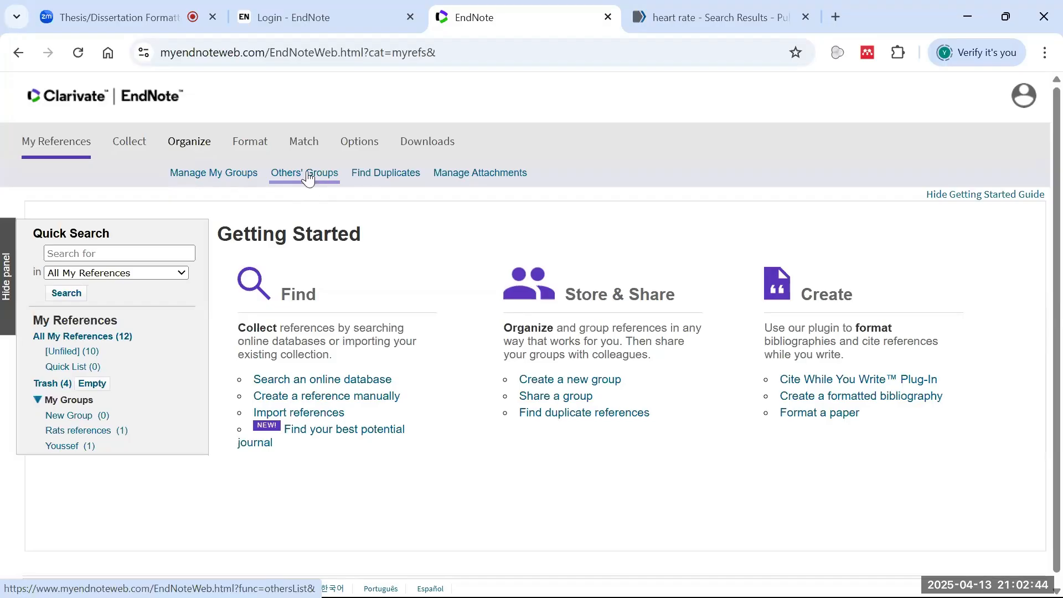
click(230, 174)
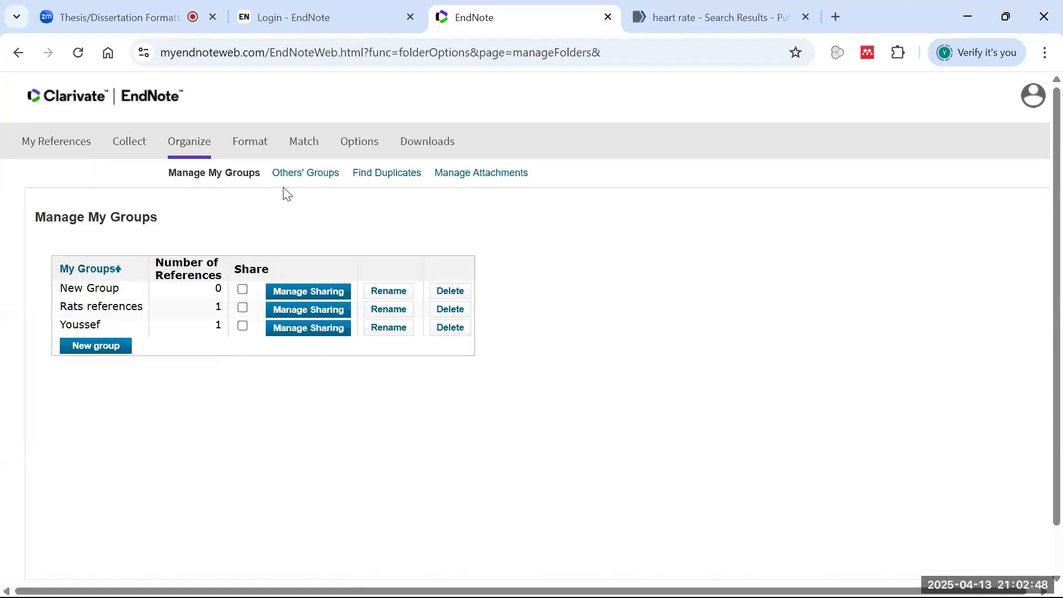
click(303, 175)
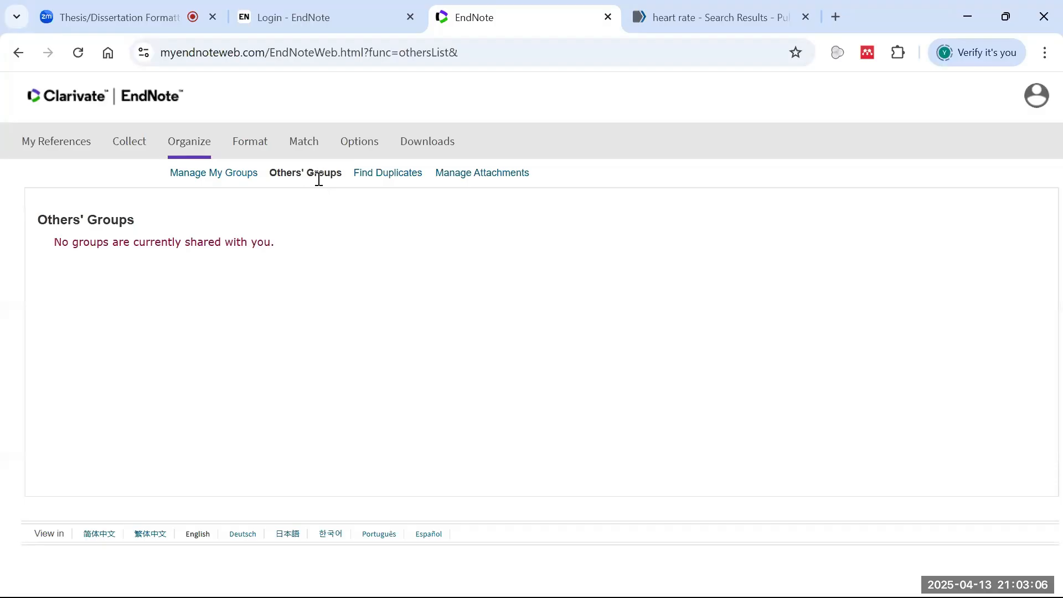
- Return to My References and scroll through the 12 references sorted by first author
click(60, 145)
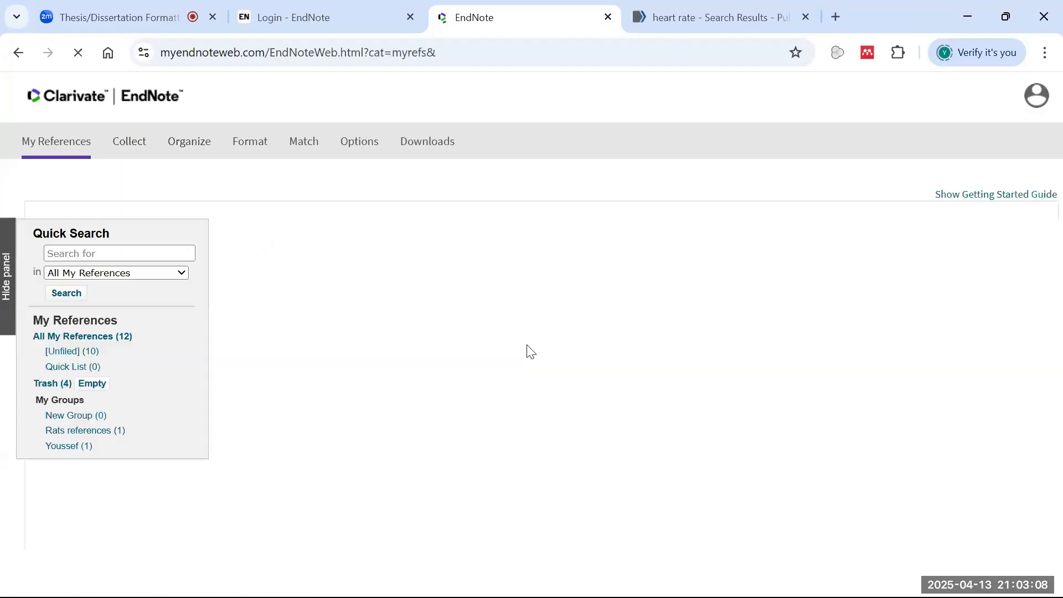
scroll(575, 381, down, 10)
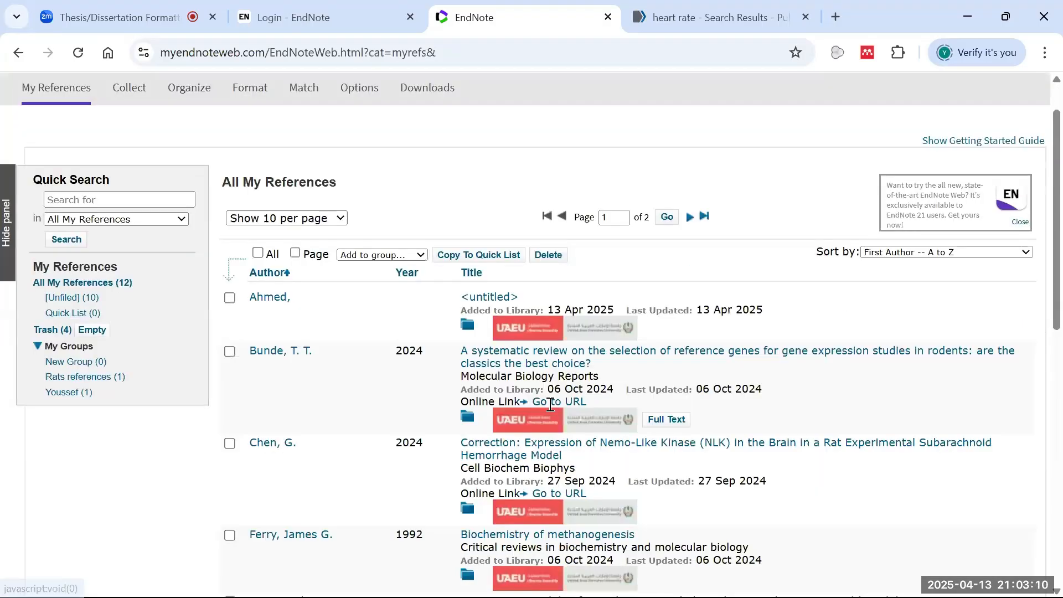
scroll(576, 380, up, 10)
scroll(582, 343, down, 4)
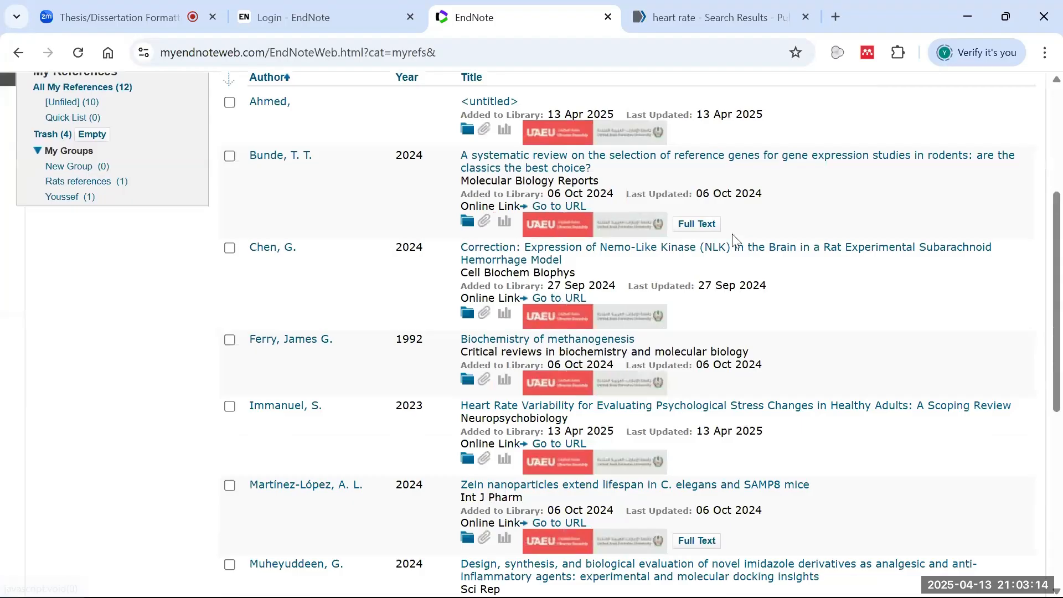
scroll(633, 262, down, 7)
scroll(630, 292, up, 12)
scroll(515, 324, down, 2)
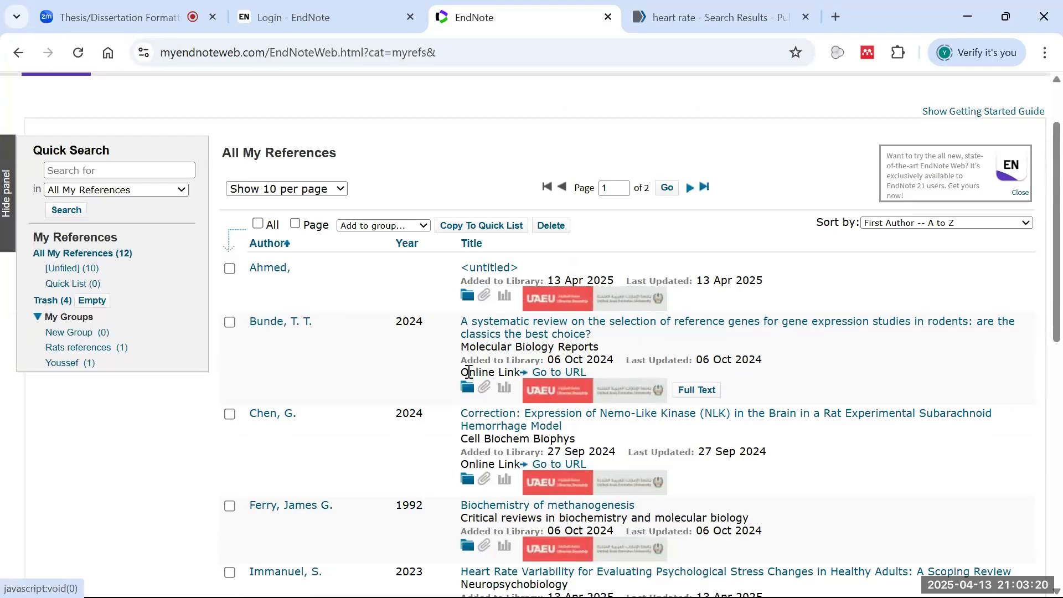
scroll(325, 300, up, 2)
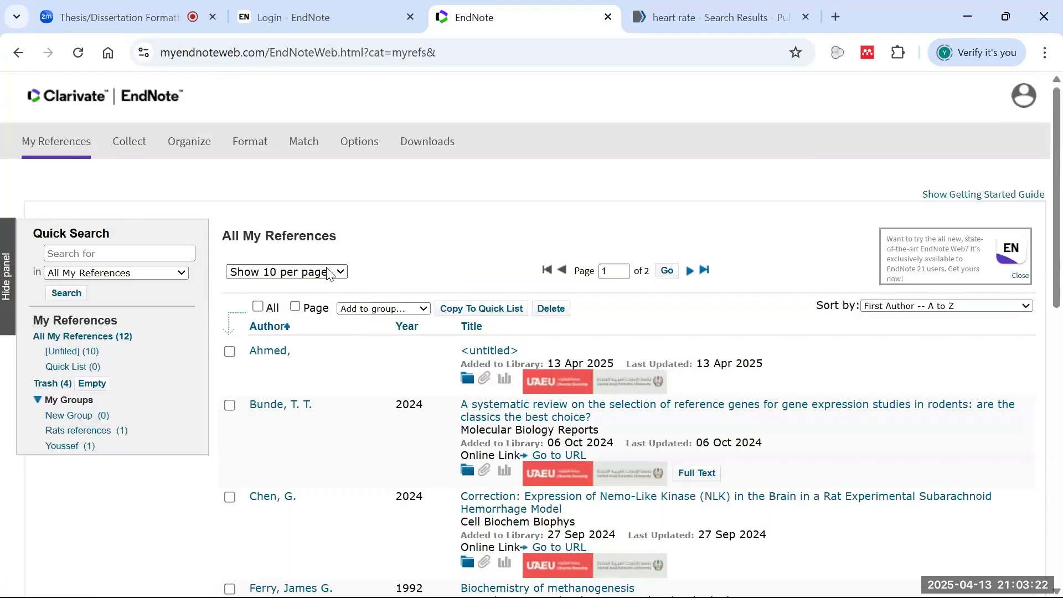
mouse_move(198, 145)
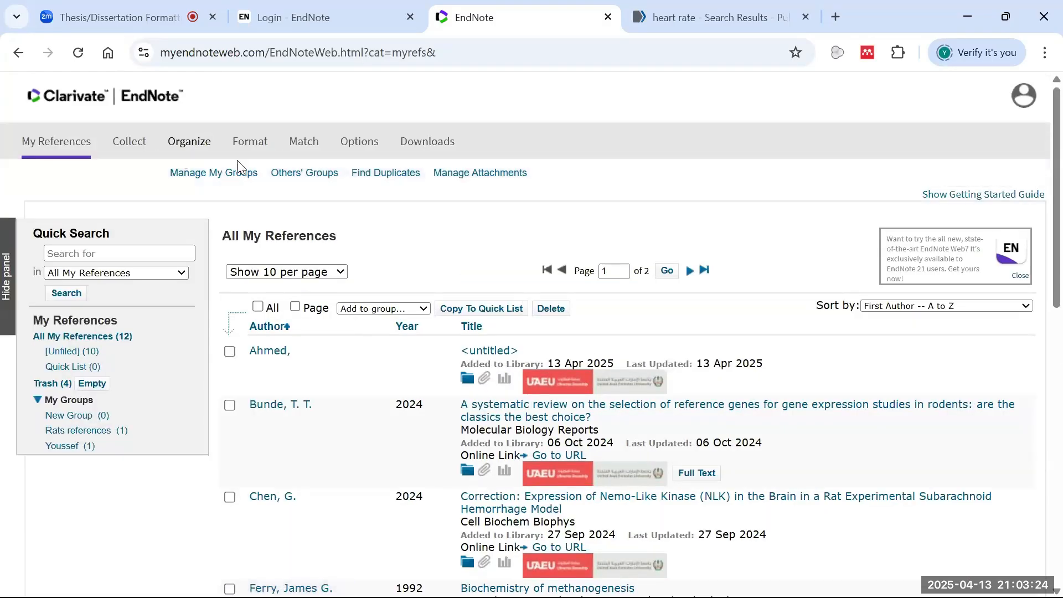
click(382, 173)
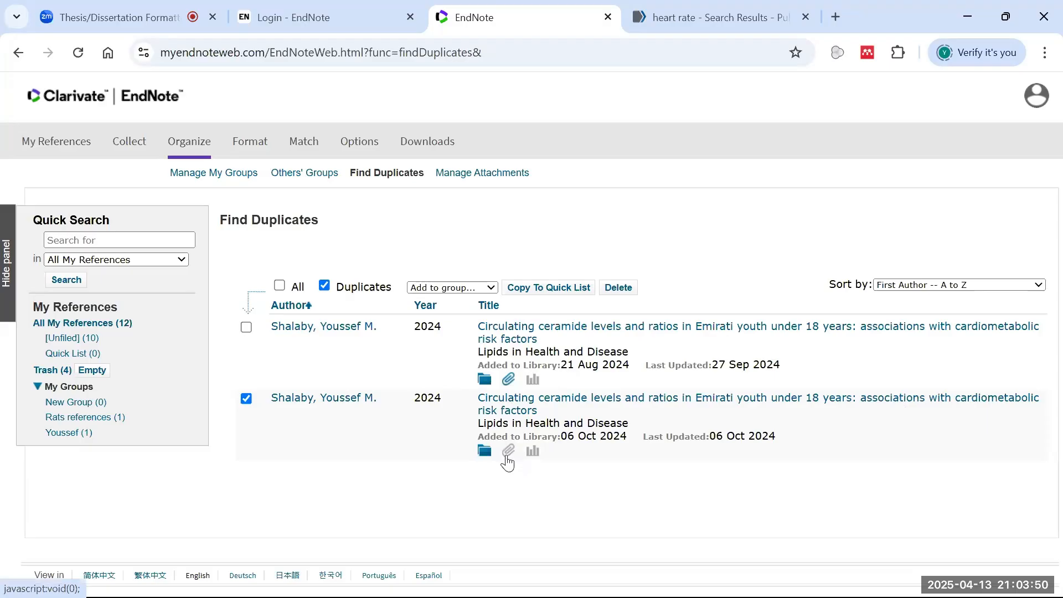
click(509, 382)
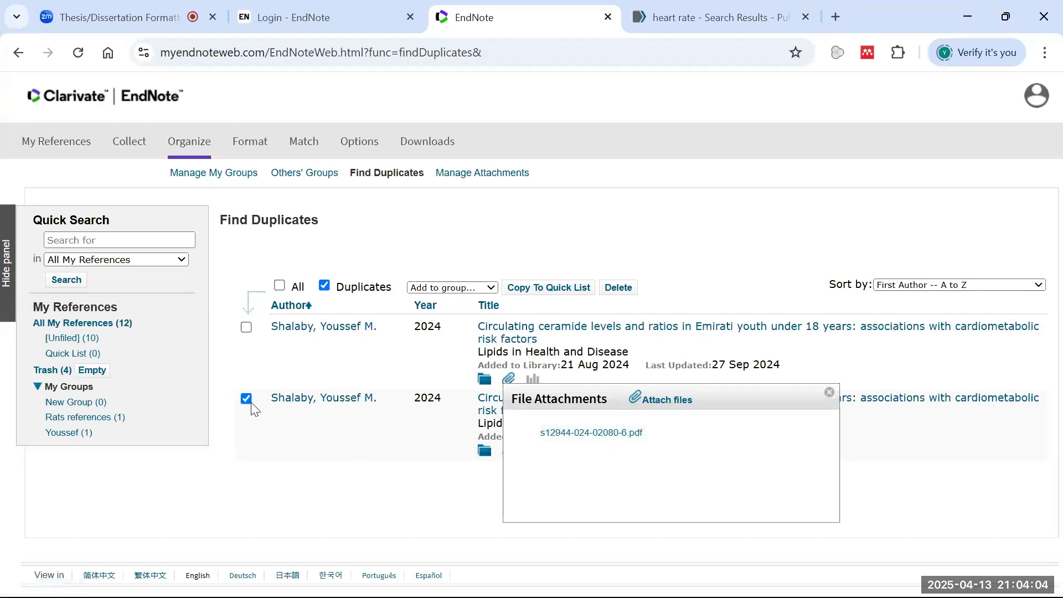
click(829, 392)
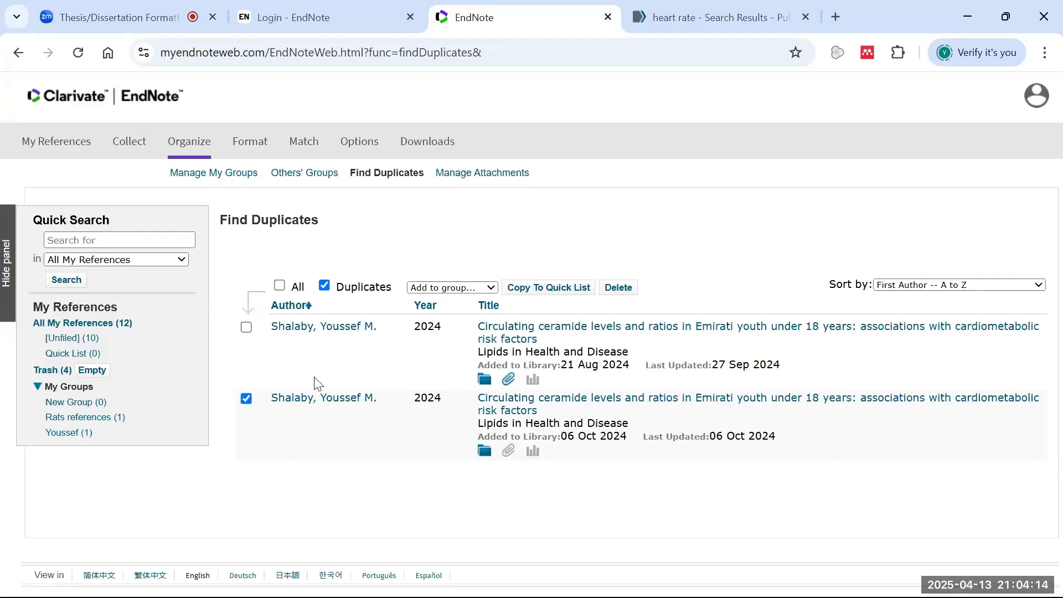
click(465, 175)
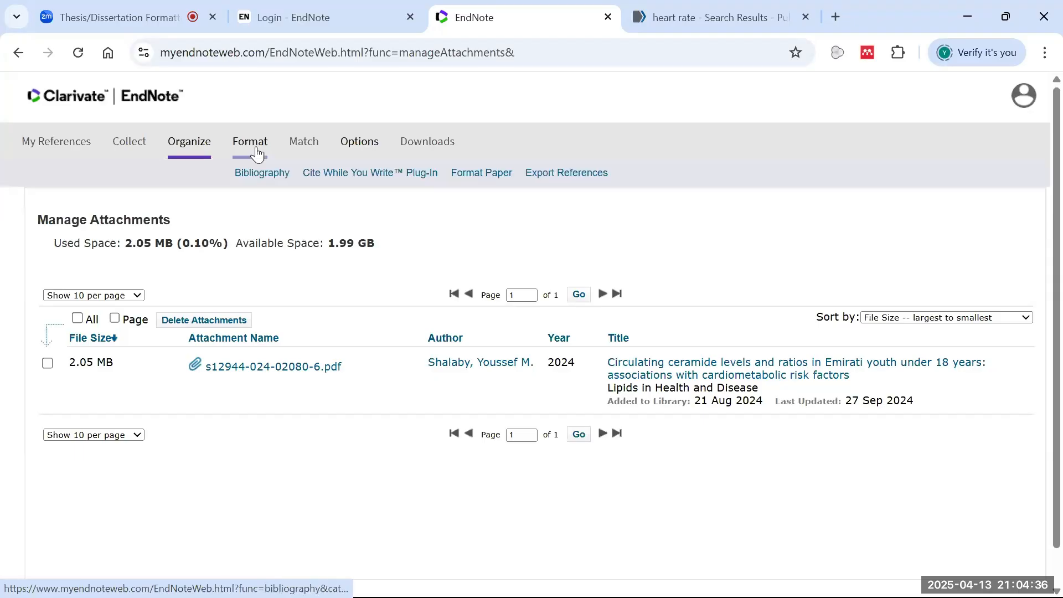
- Start a new bibliography using the references from the chosen group
click(269, 175)
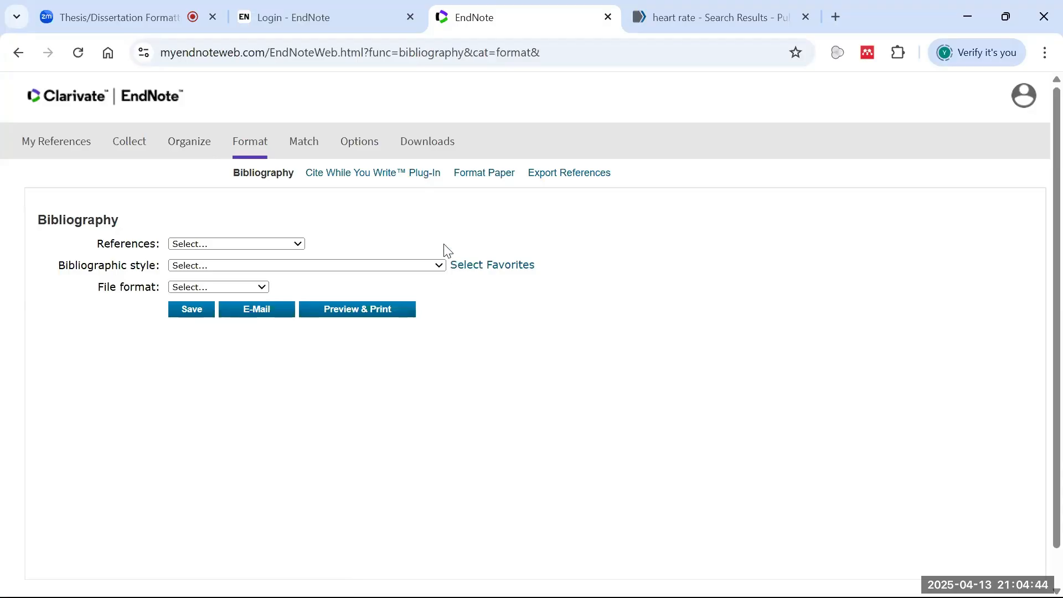
click(302, 243)
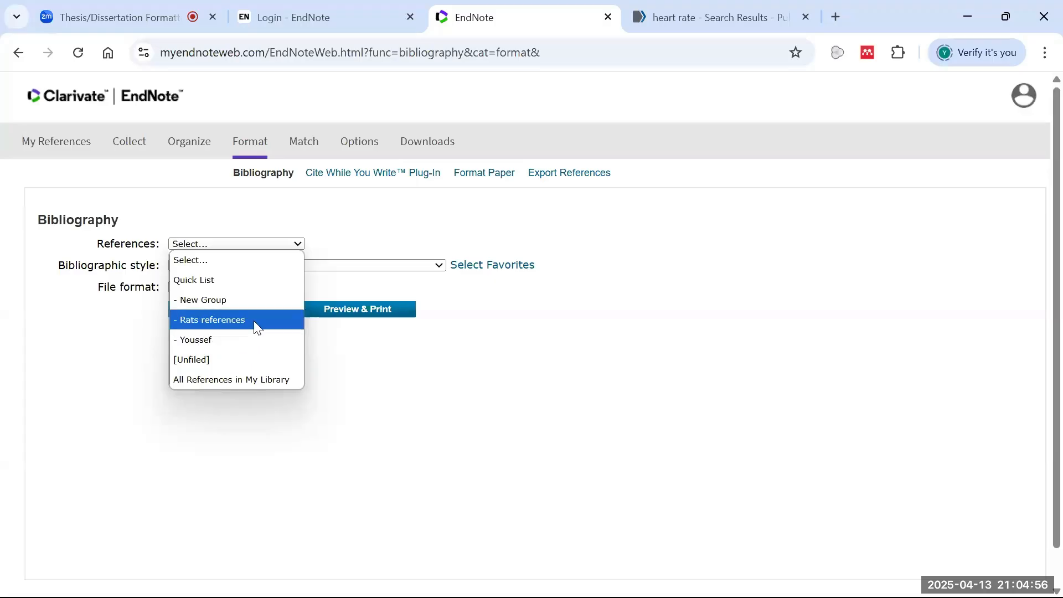
click(260, 339)
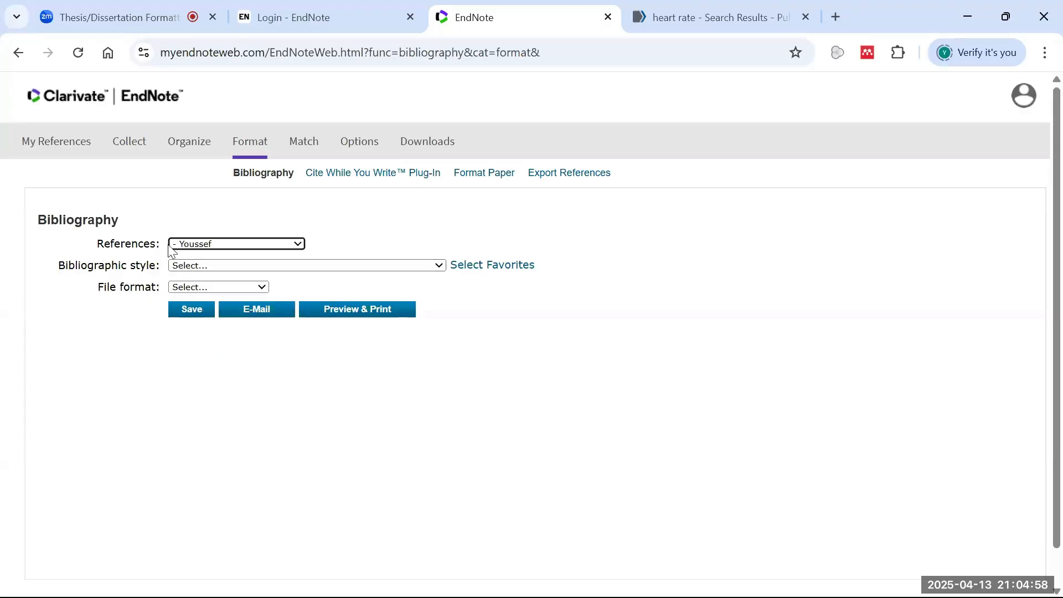
- Set the bibliography style to APA 7th and the output format to plain text
click(217, 266)
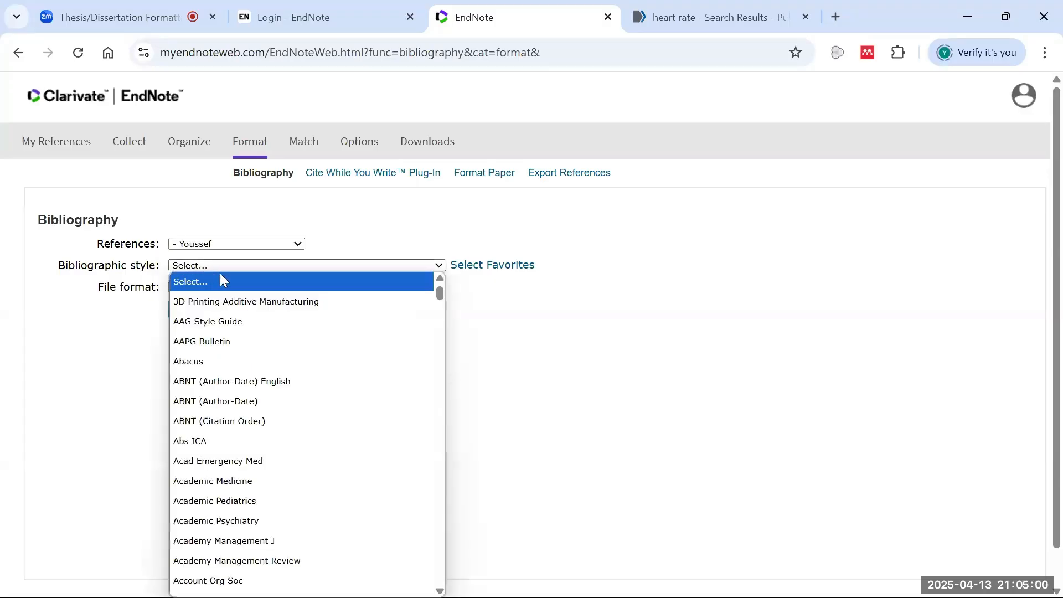
scroll(298, 365, down, 20)
scroll(327, 491, down, 12)
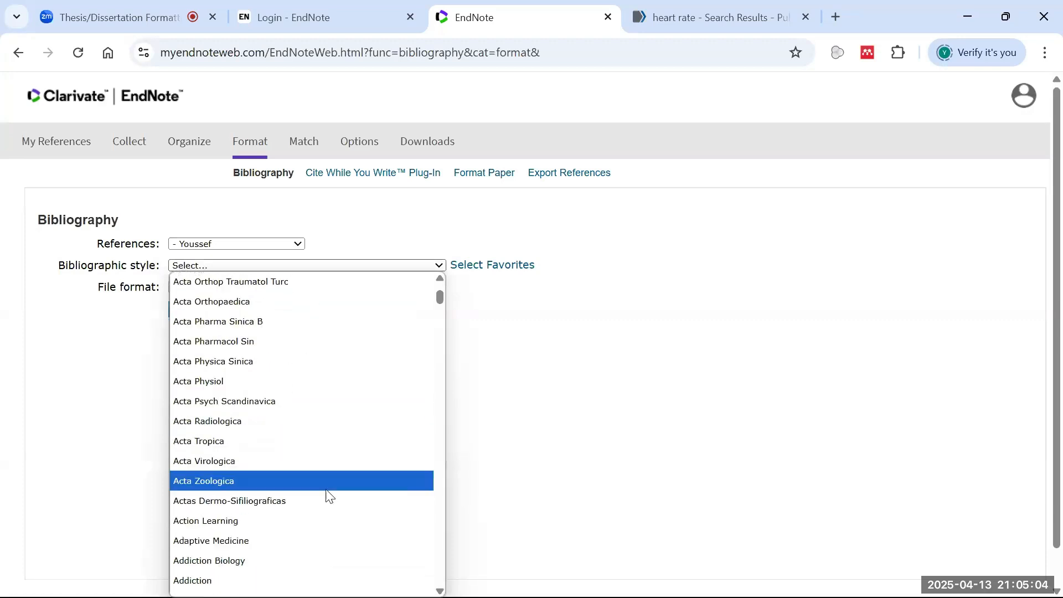
scroll(317, 482, down, 4)
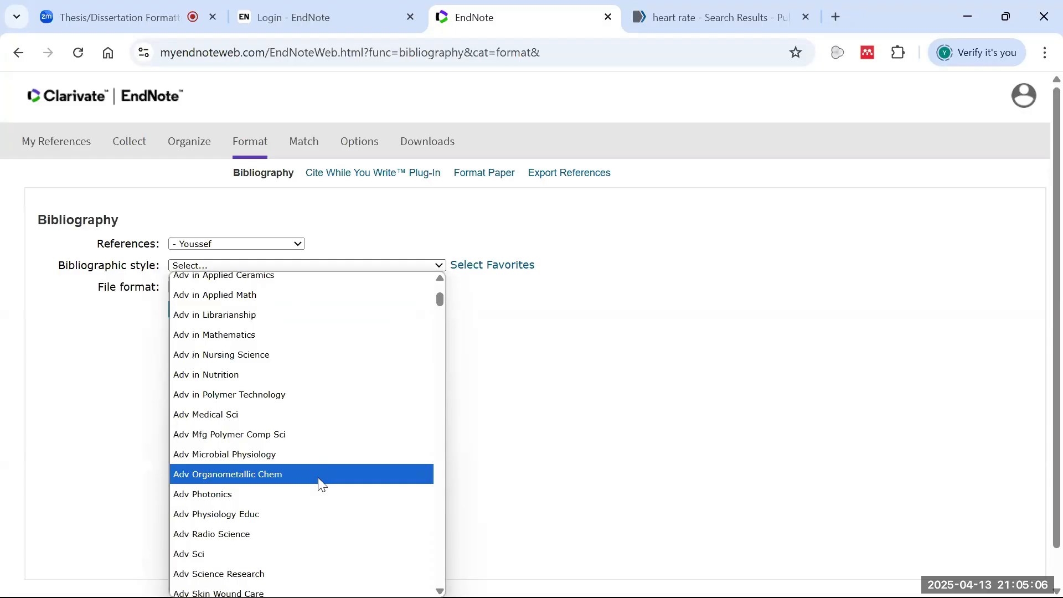
scroll(312, 479, down, 7)
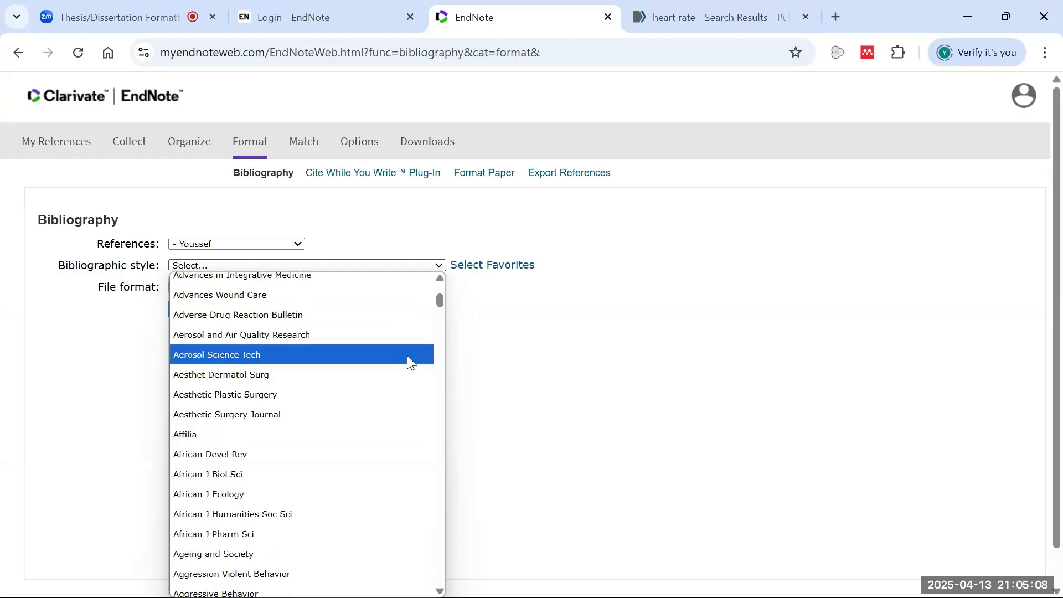
scroll(329, 469, down, 12)
scroll(323, 465, down, 20)
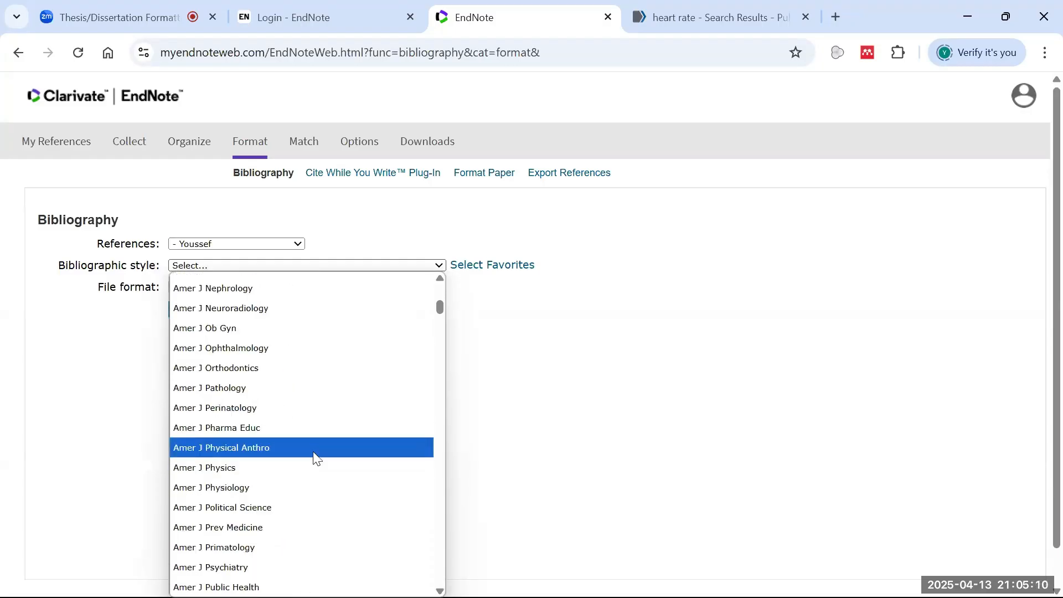
scroll(318, 446, down, 8)
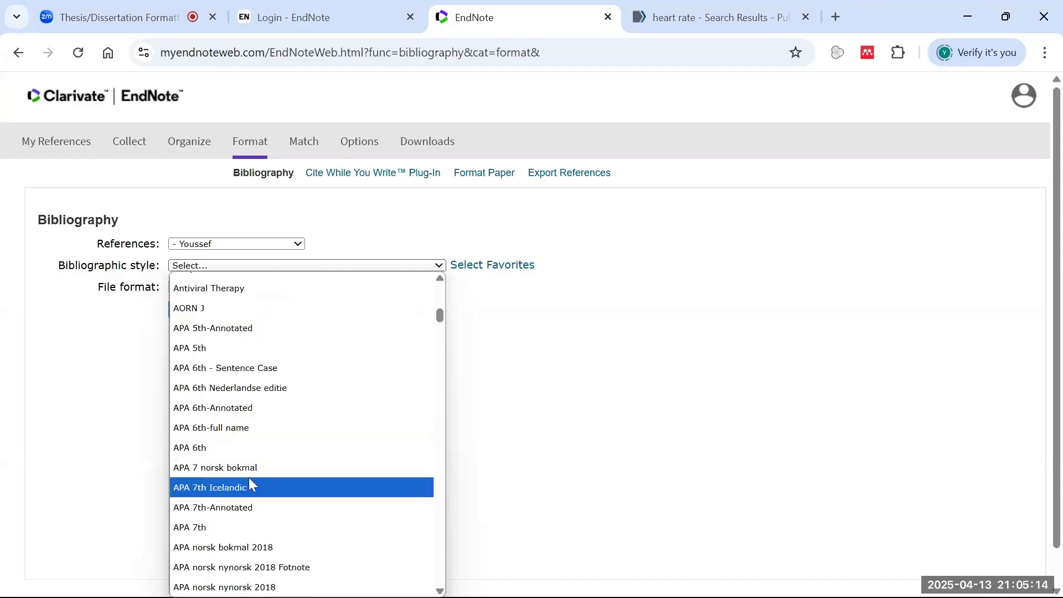
click(226, 528)
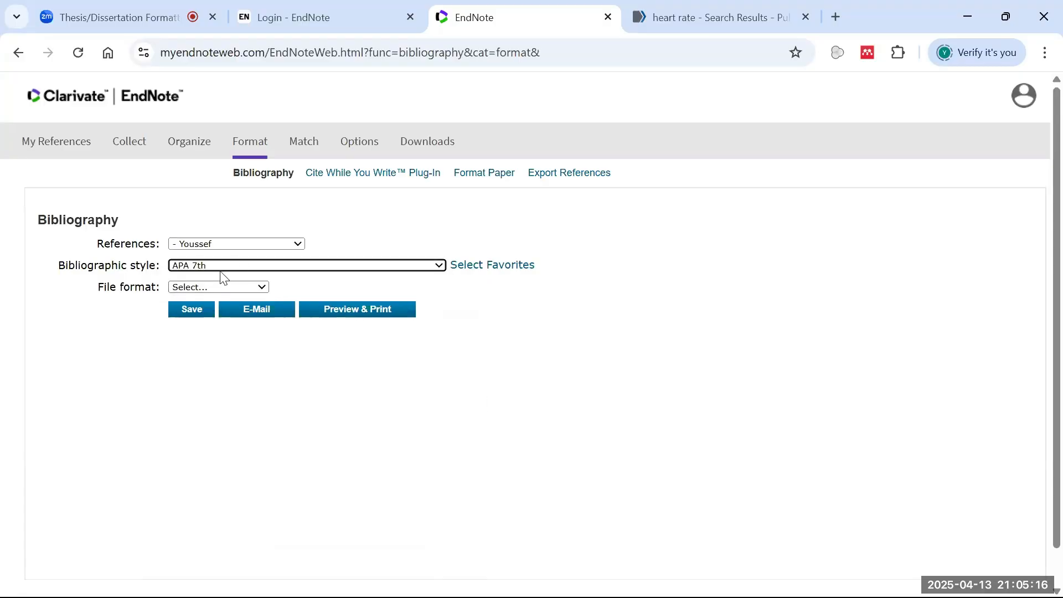
click(243, 289)
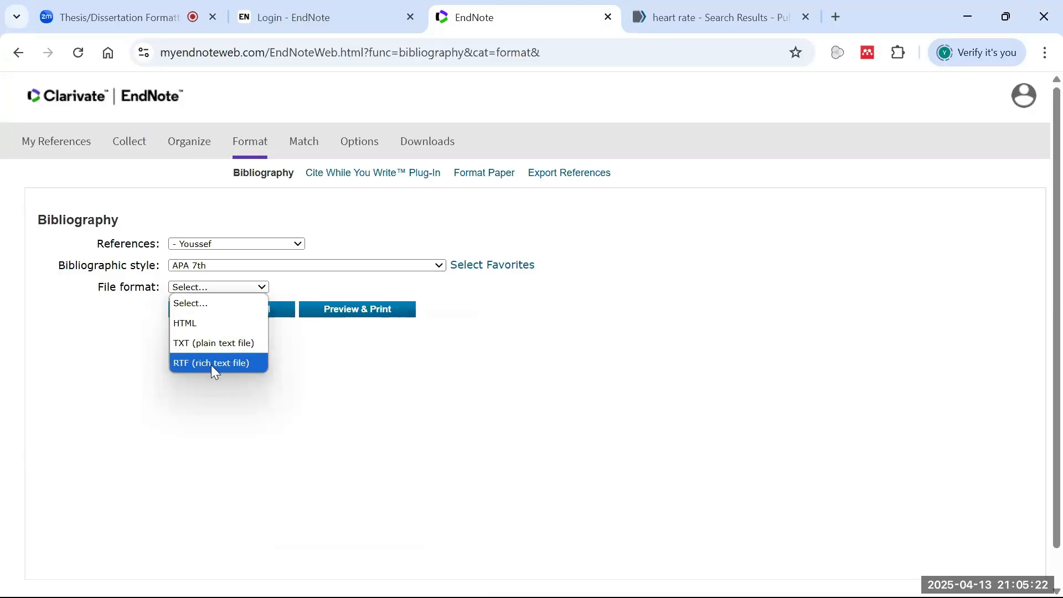
click(241, 343)
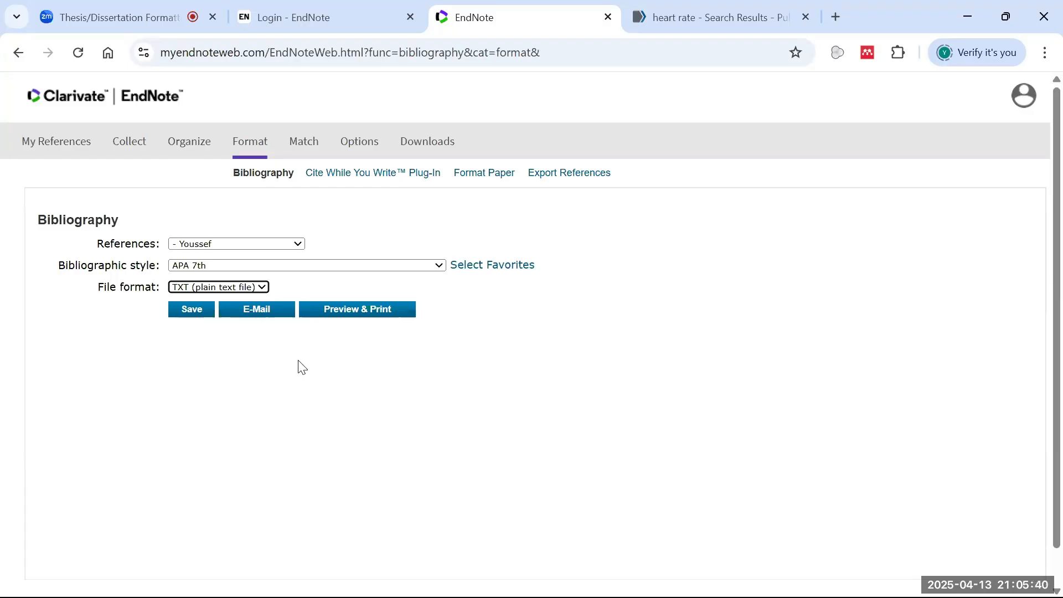
- Save the bibliography as exportlist.txt on the Desktop and show it in its folder
click(190, 318)
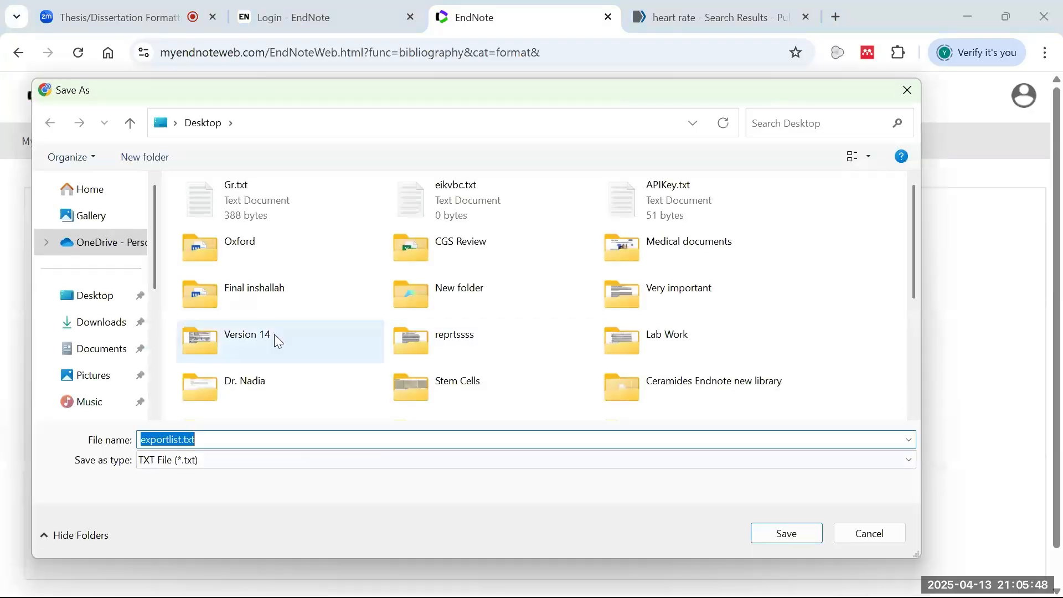
click(95, 296)
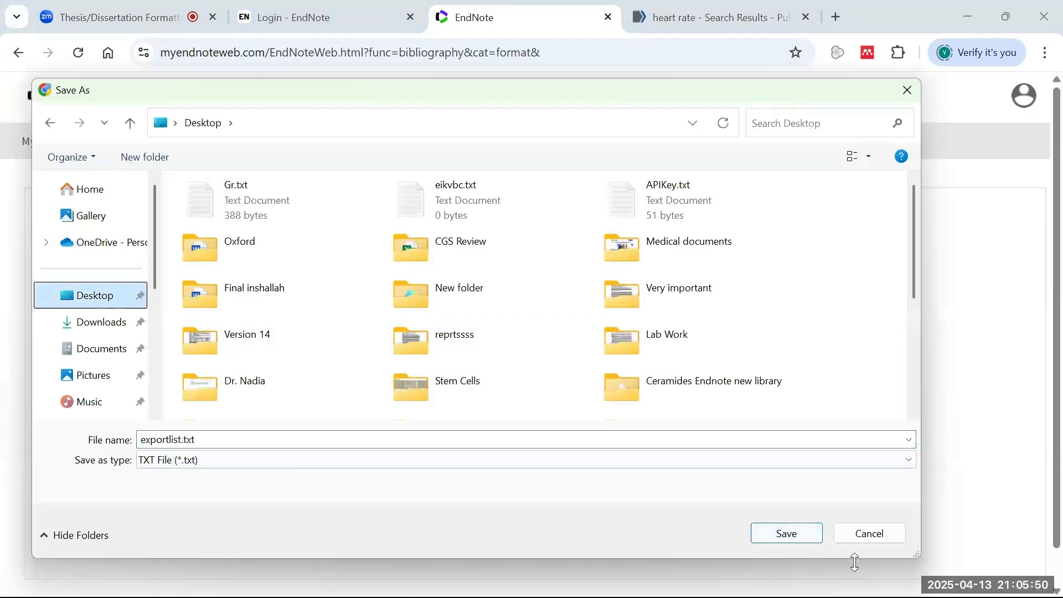
click(809, 528)
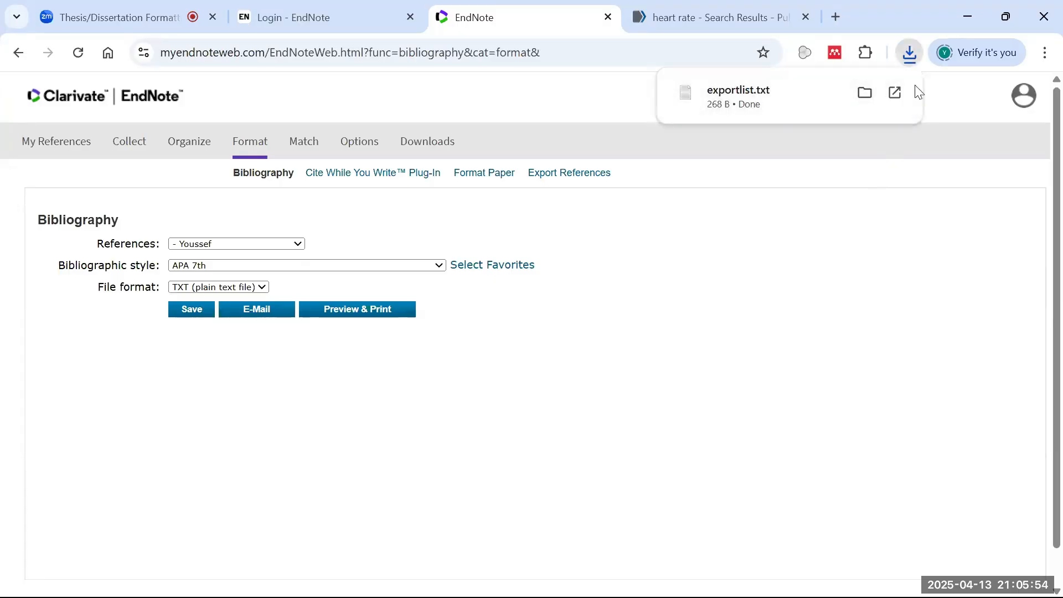
click(865, 93)
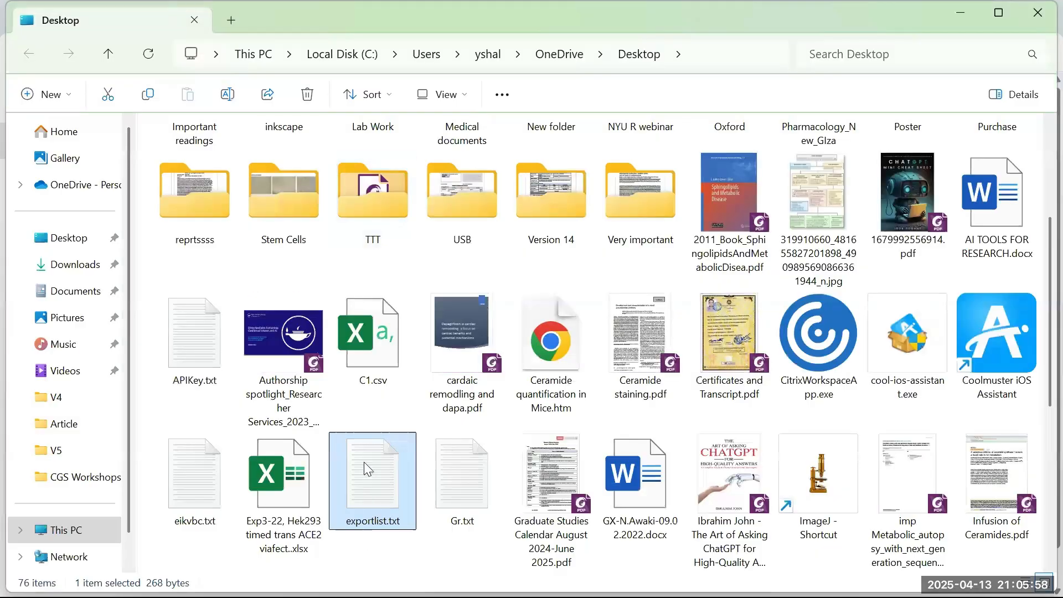
- View the 2024 ceramide citation in exportlist.txt in Notepad, close it, and begin permanently deleting the file
double_click(364, 462)
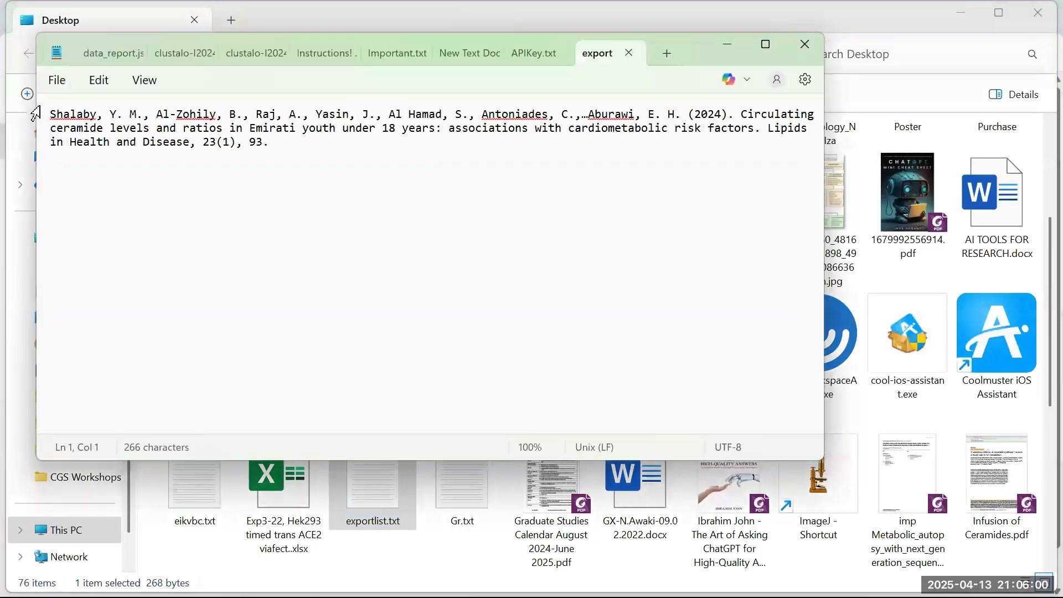
drag(53, 114, 272, 153)
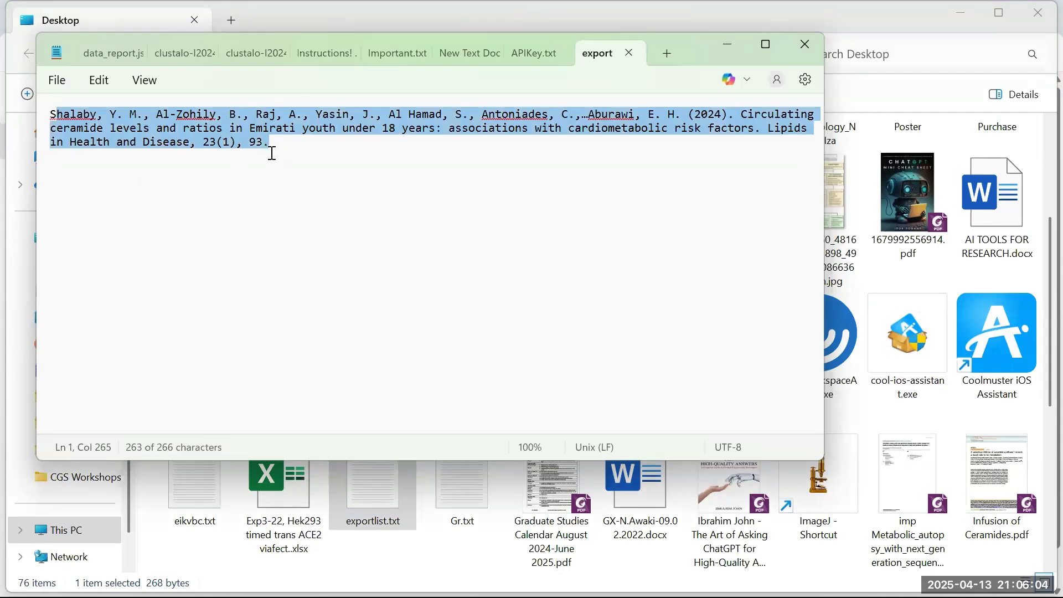
click(436, 137)
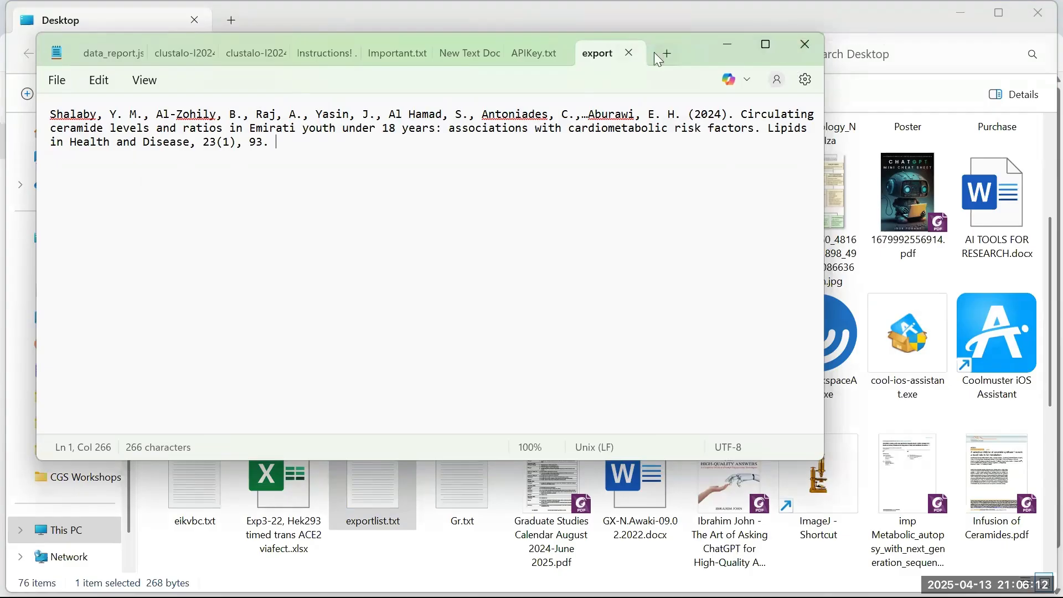
click(630, 53)
click(790, 49)
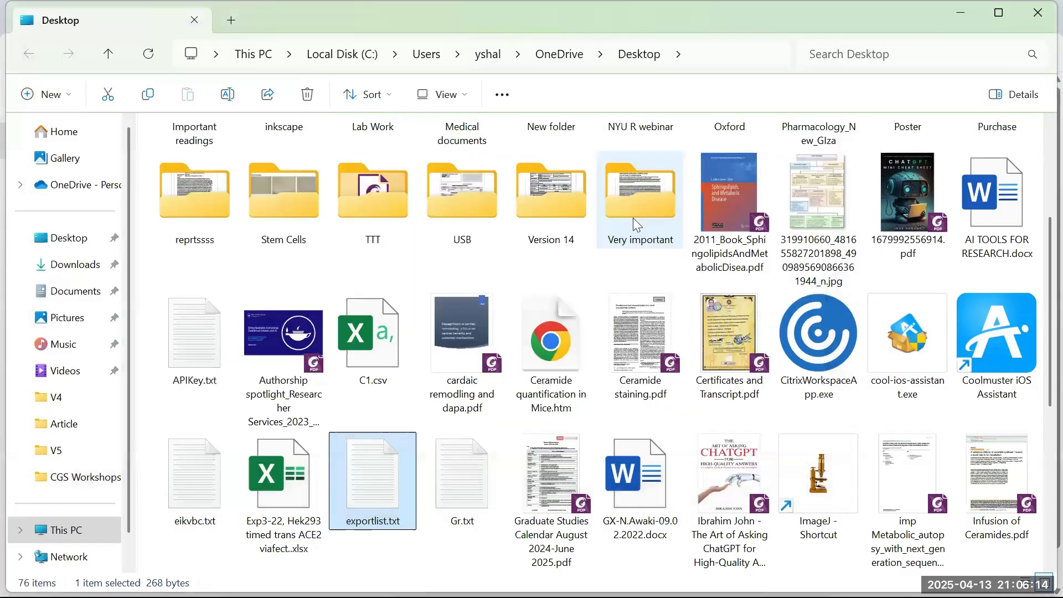
key(shift+Delete)
- Confirm deleting exportlist.txt, close File Explorer, and keep the bibliography format as plain text
click(620, 360)
click(1041, 6)
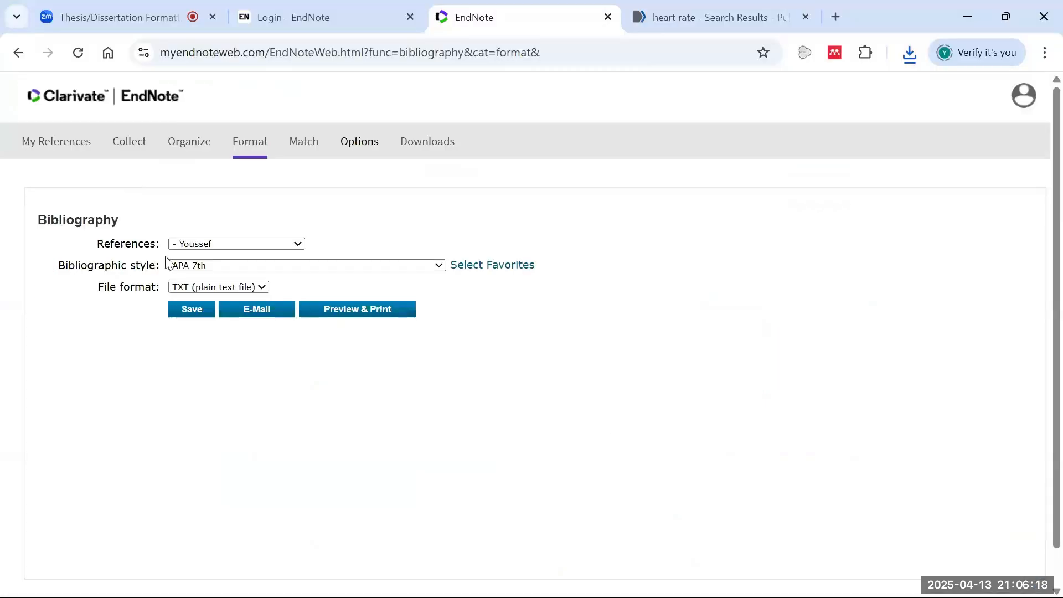
click(230, 287)
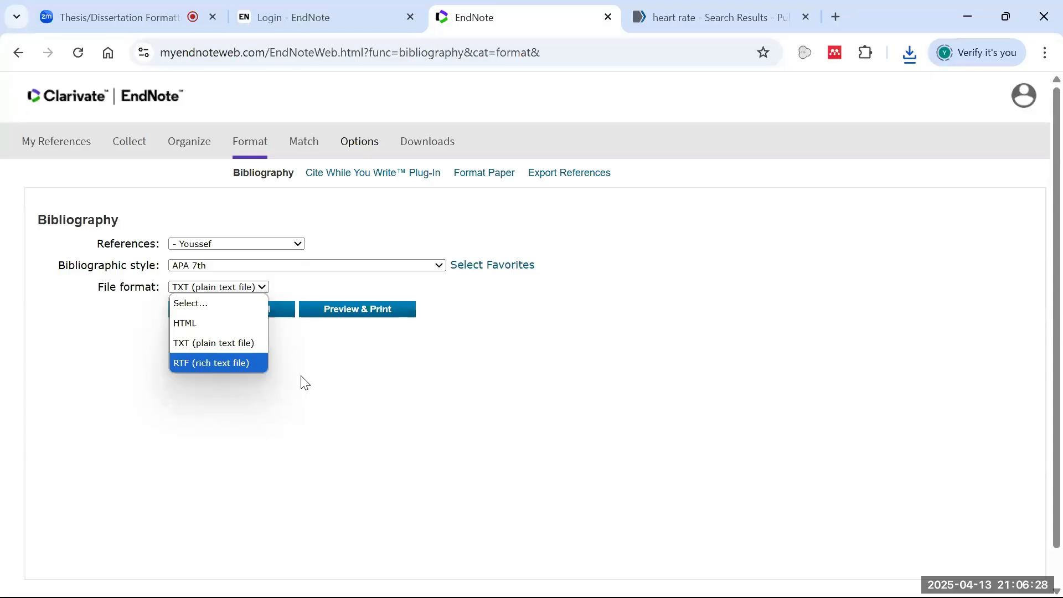
click(357, 288)
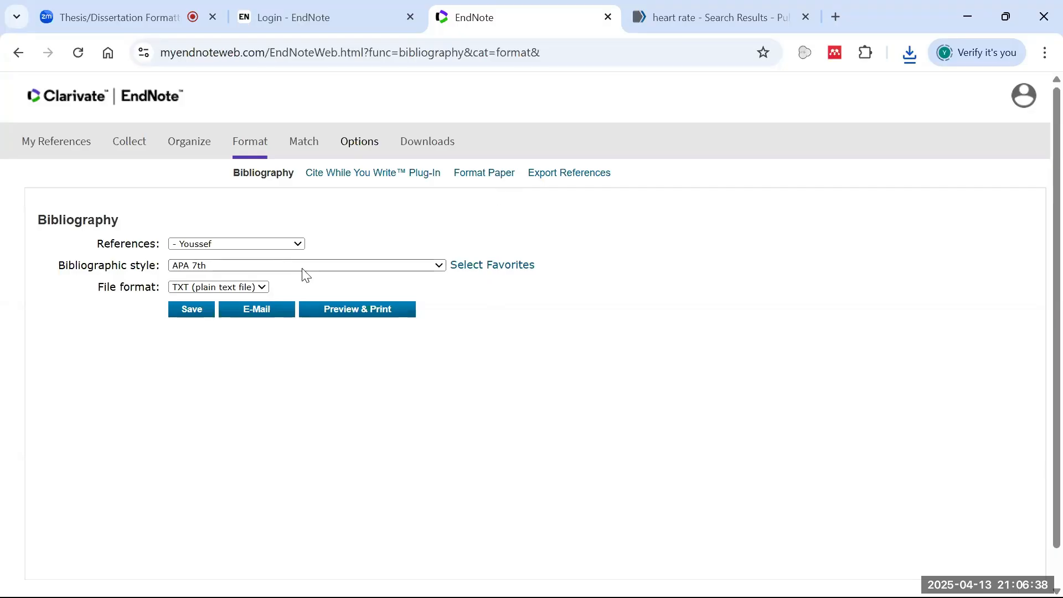
- Start the Windows Cite While You Write plug-in download, cancel it, and switch to the COE Thesis document
click(357, 175)
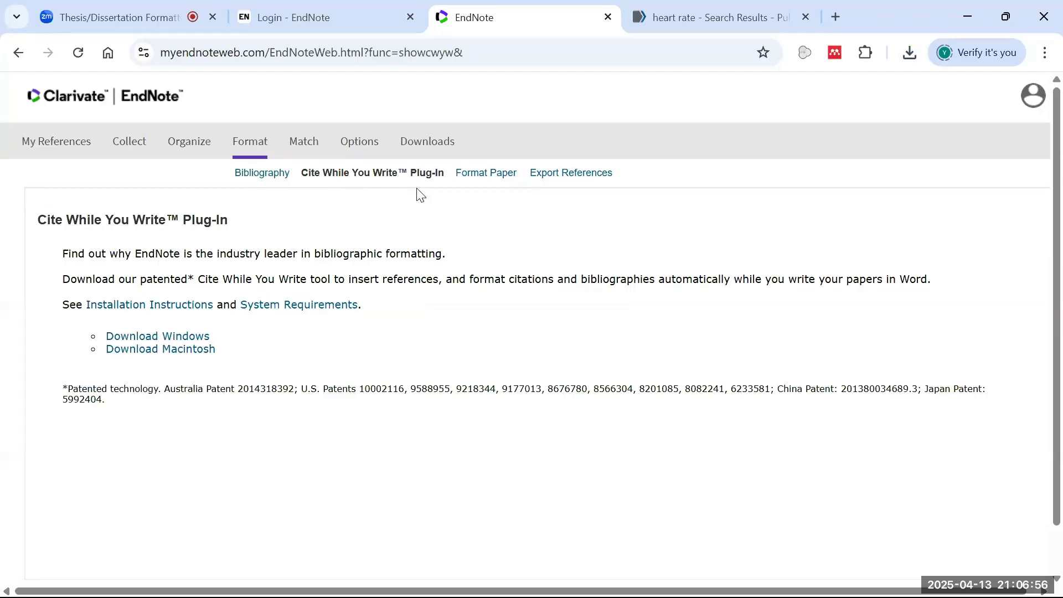
click(165, 337)
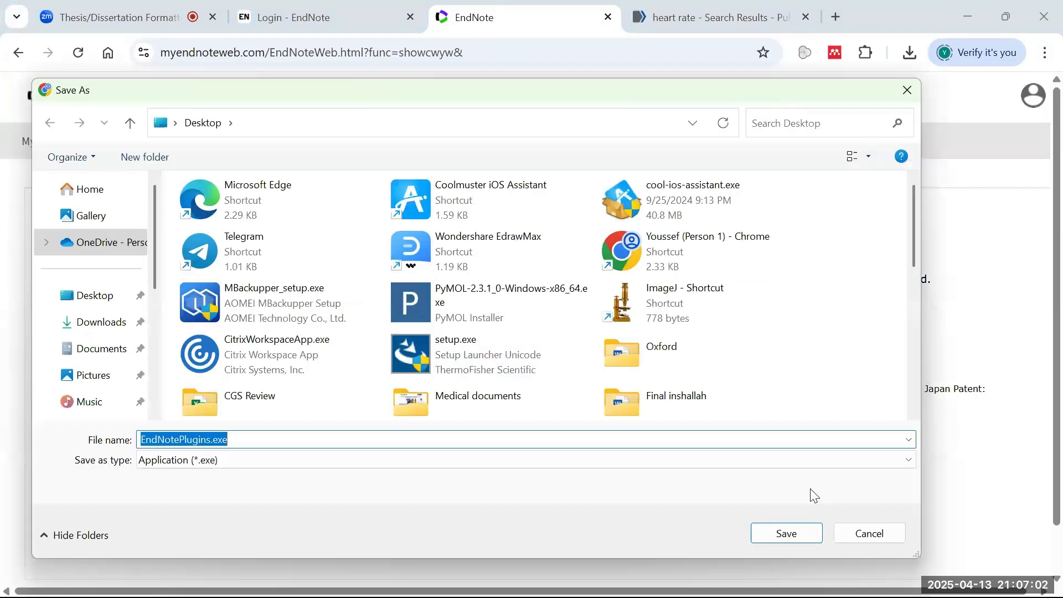
click(867, 532)
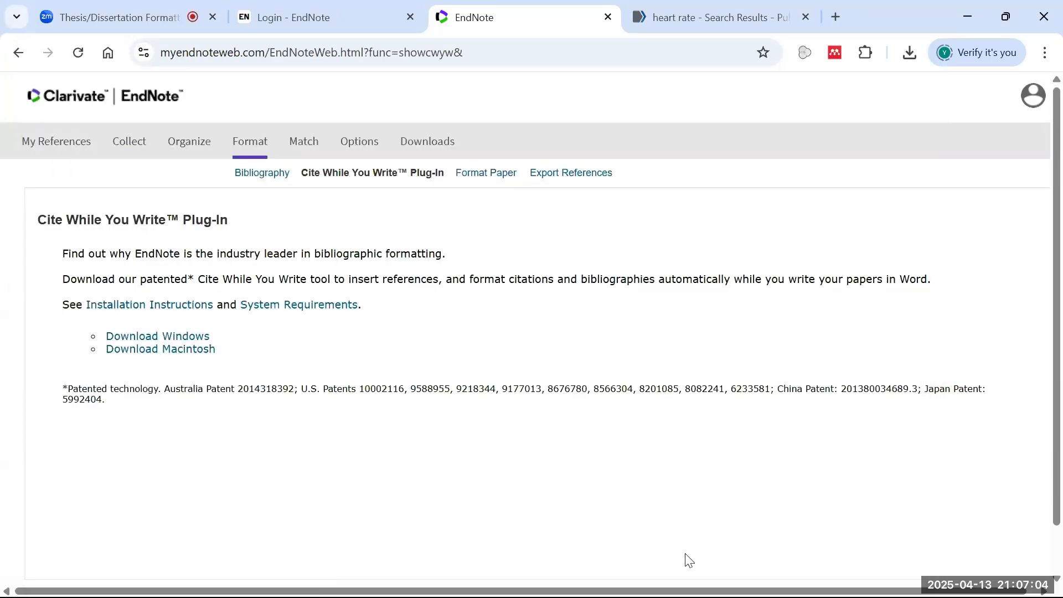
mouse_move(699, 578)
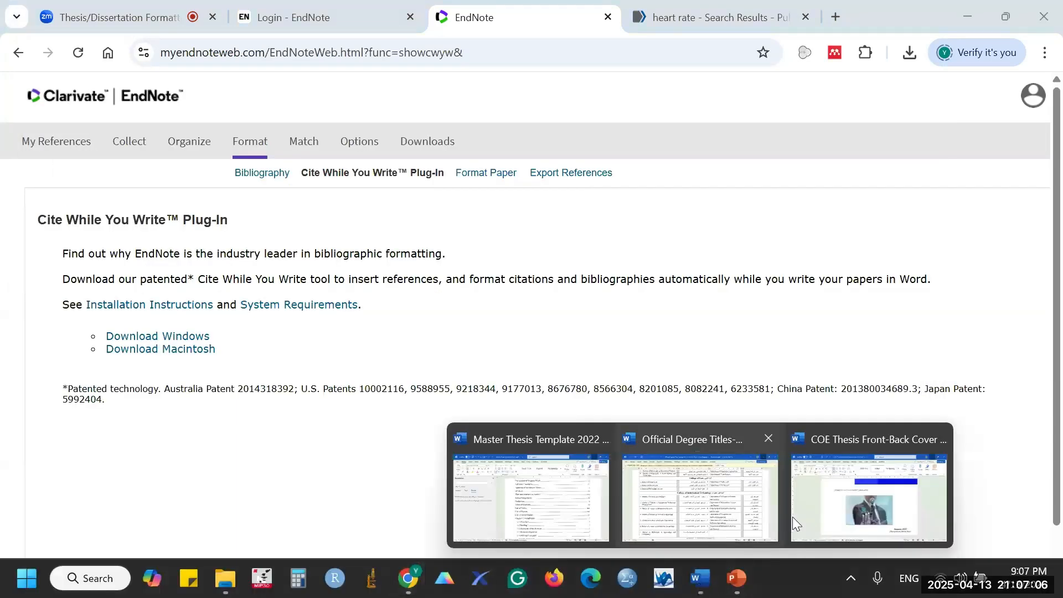
click(793, 486)
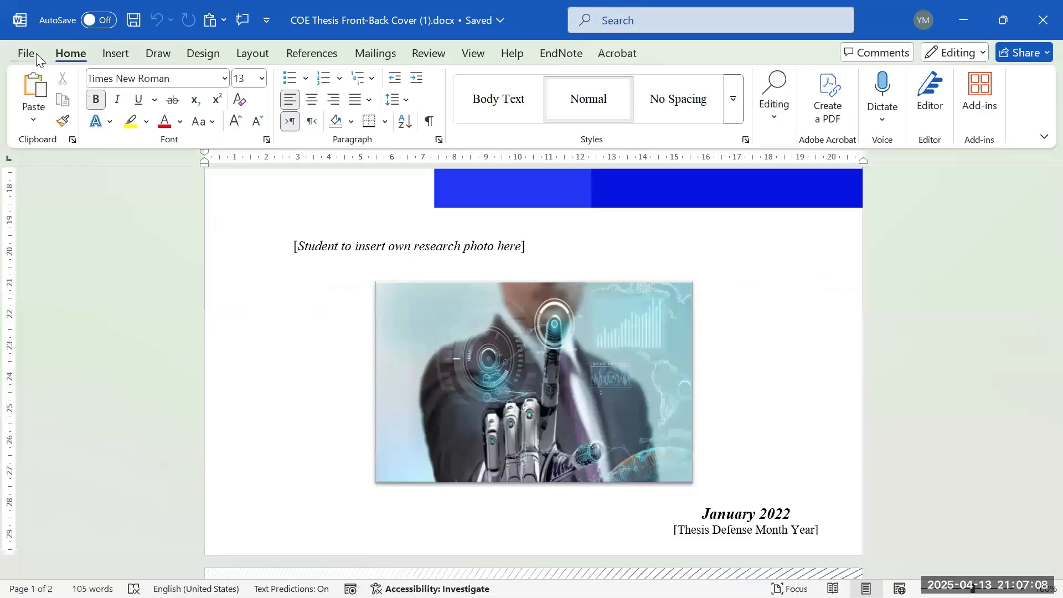
- Create a new blank Word document, Document1, and hide the screen-sharing notification bar
click(31, 51)
click(240, 176)
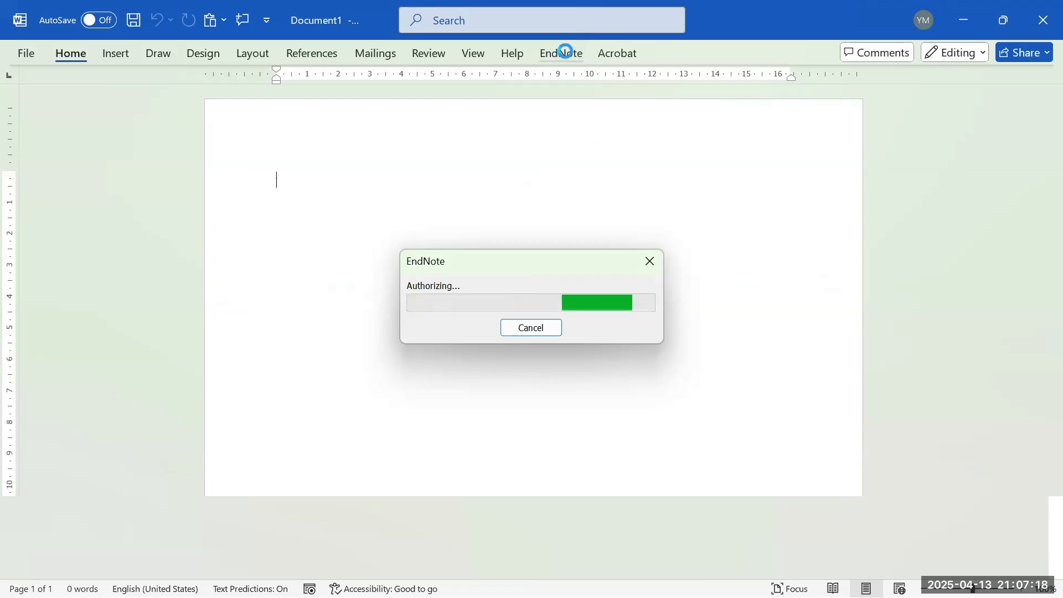
mouse_move(325, 592)
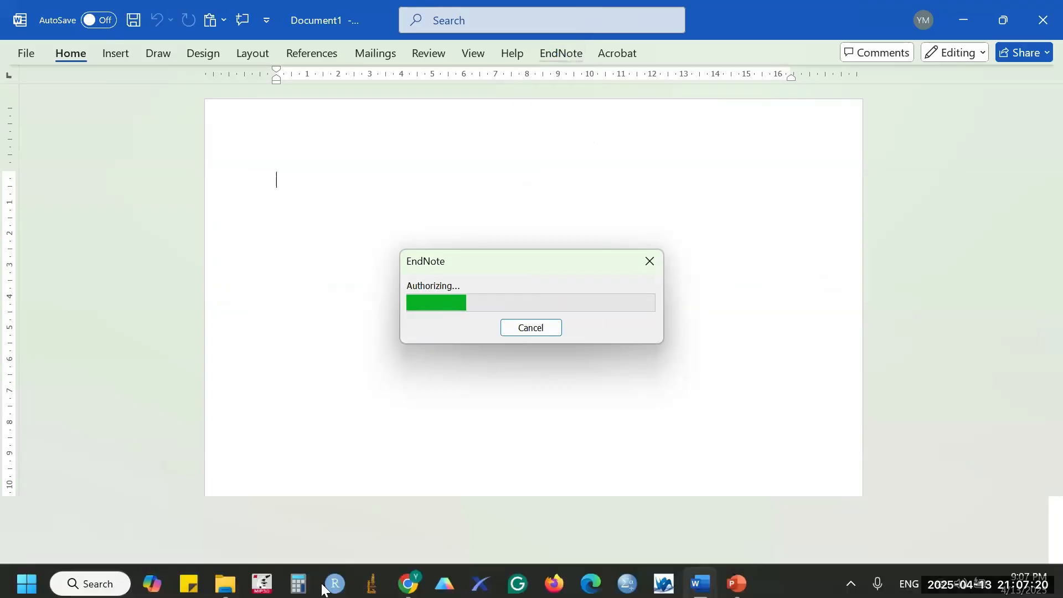
mouse_move(404, 587)
mouse_move(551, 495)
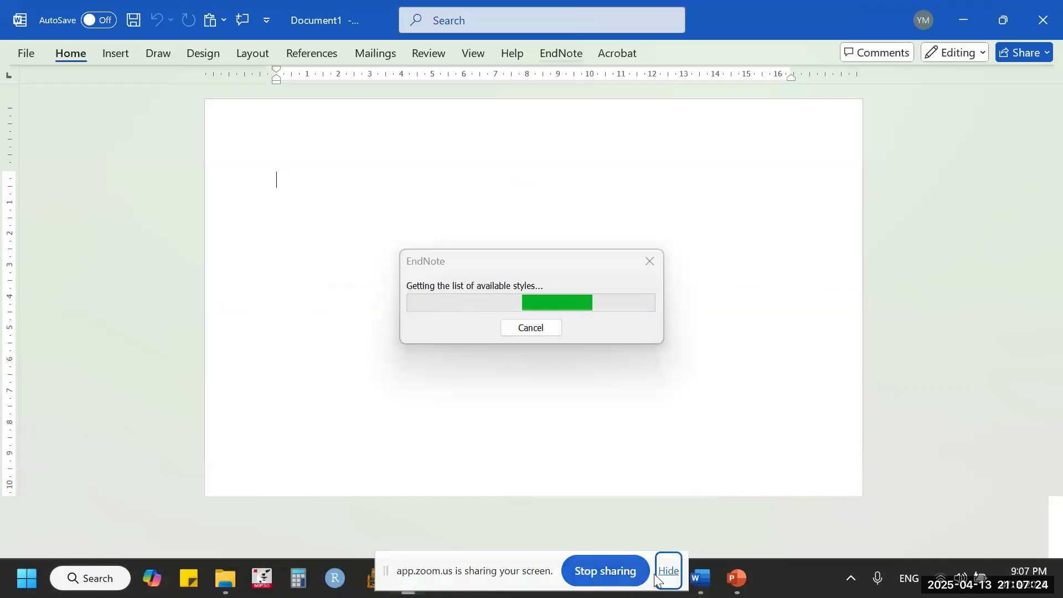
click(667, 578)
mouse_move(408, 578)
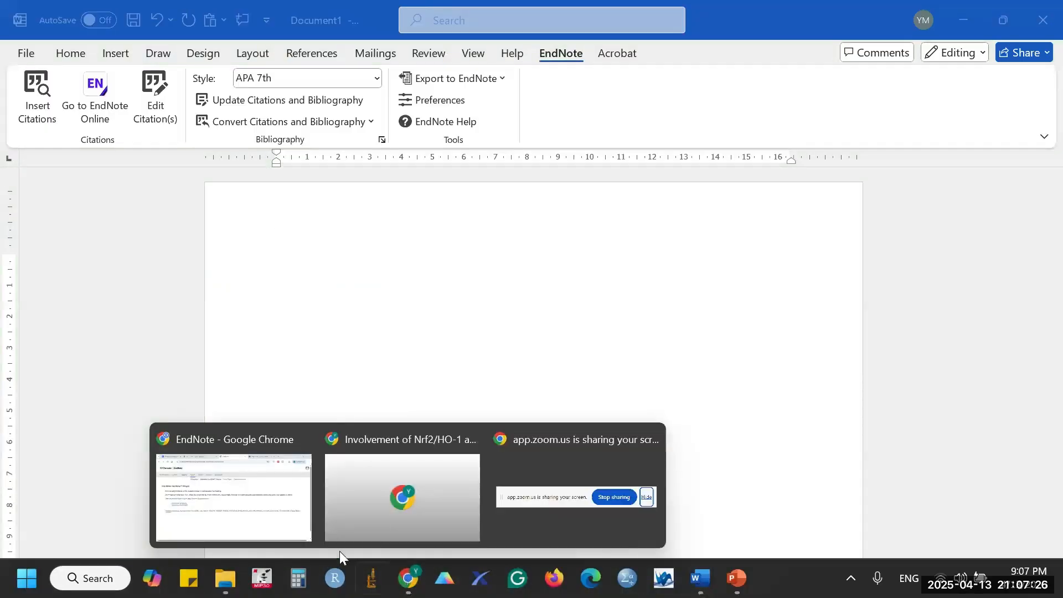
click(493, 351)
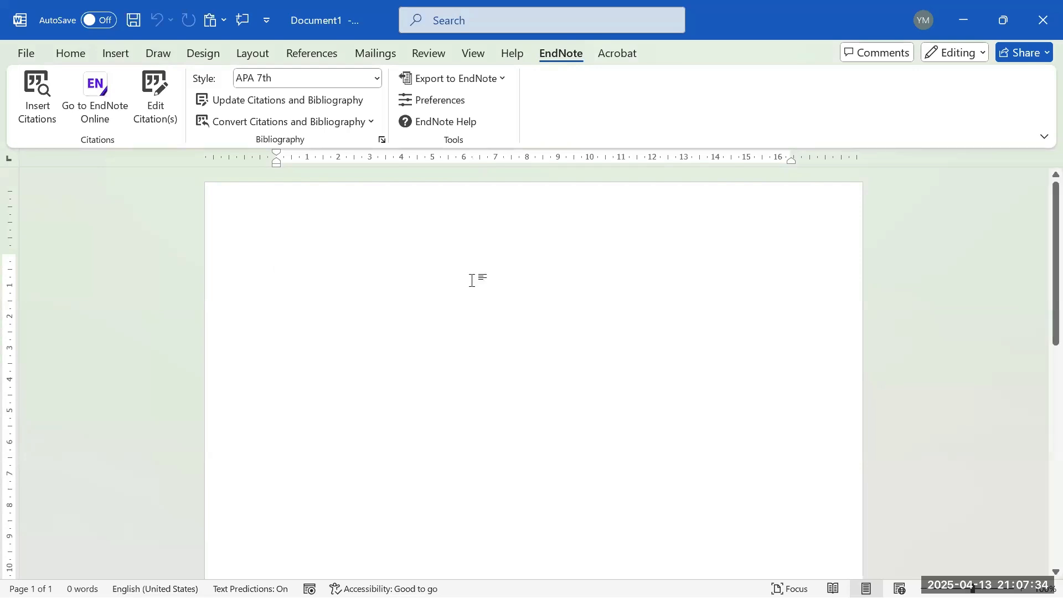
- Glance at the EndNote Web page, then minimize the browser to get back to Word
mouse_move(728, 578)
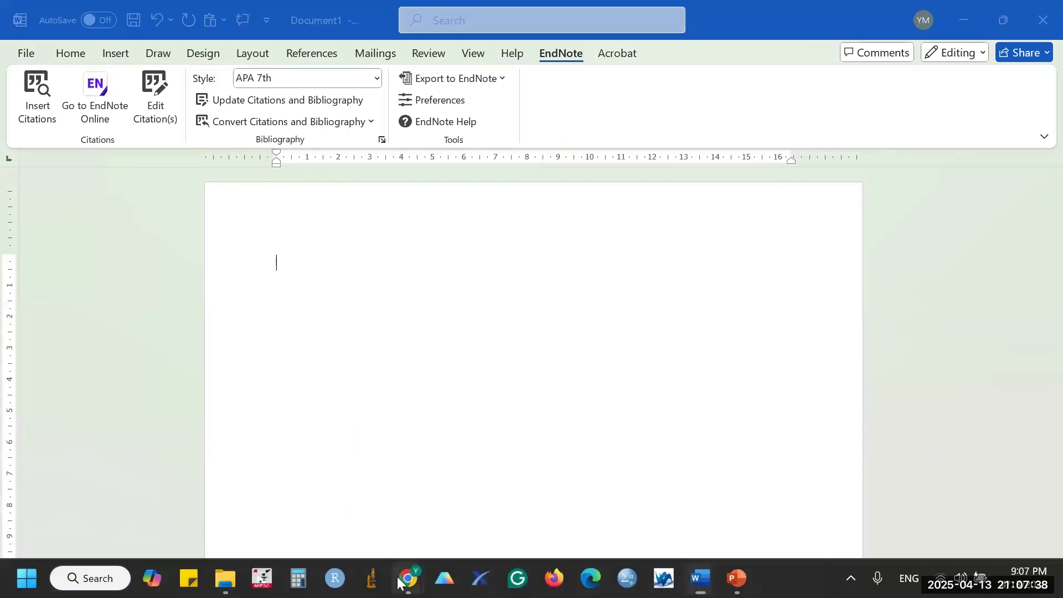
mouse_move(401, 582)
click(269, 518)
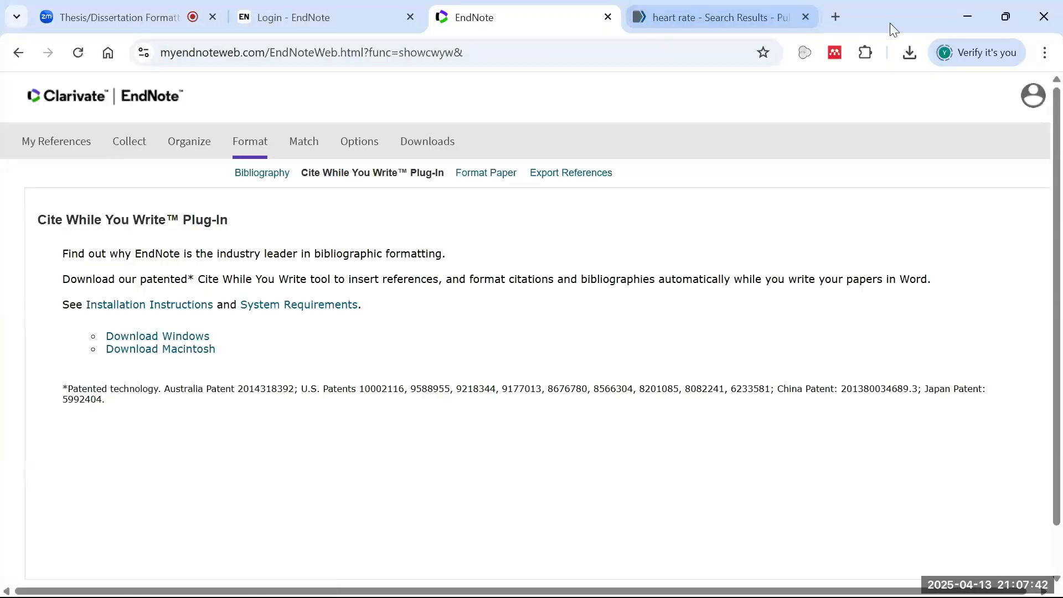
click(958, 23)
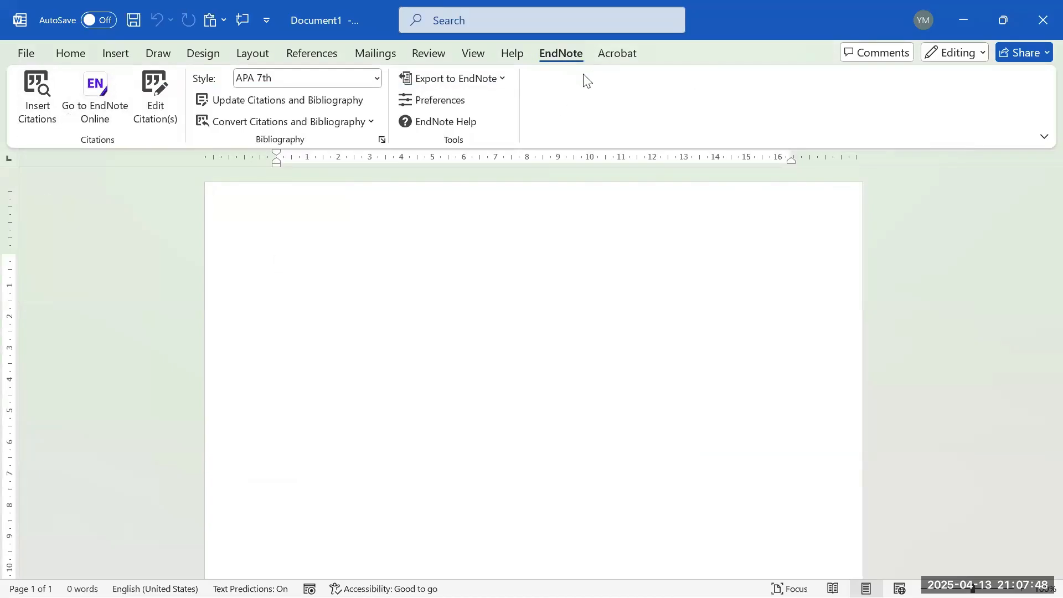
click(22, 61)
click(58, 563)
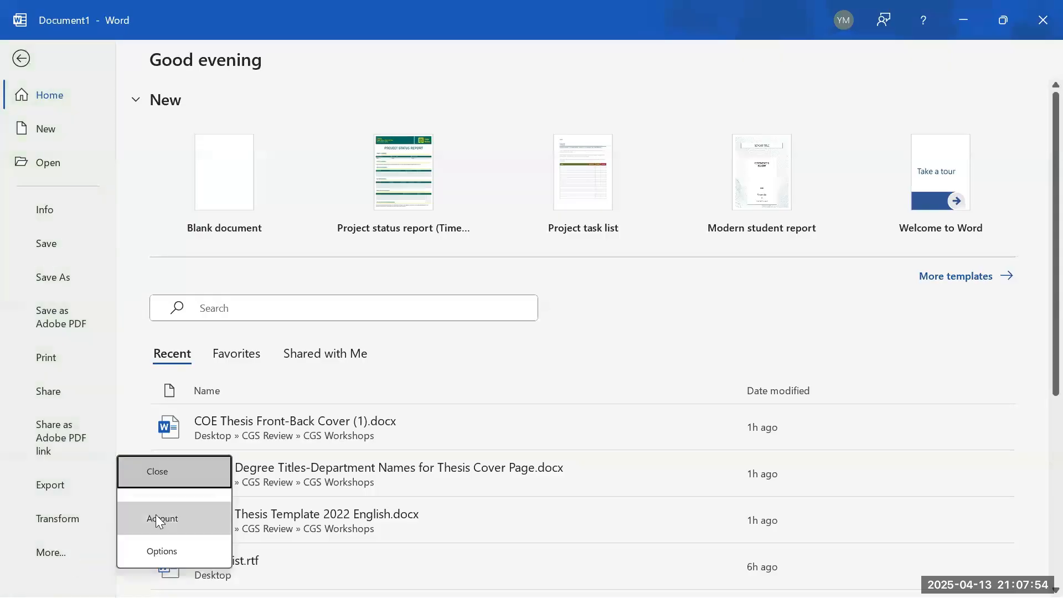
click(202, 553)
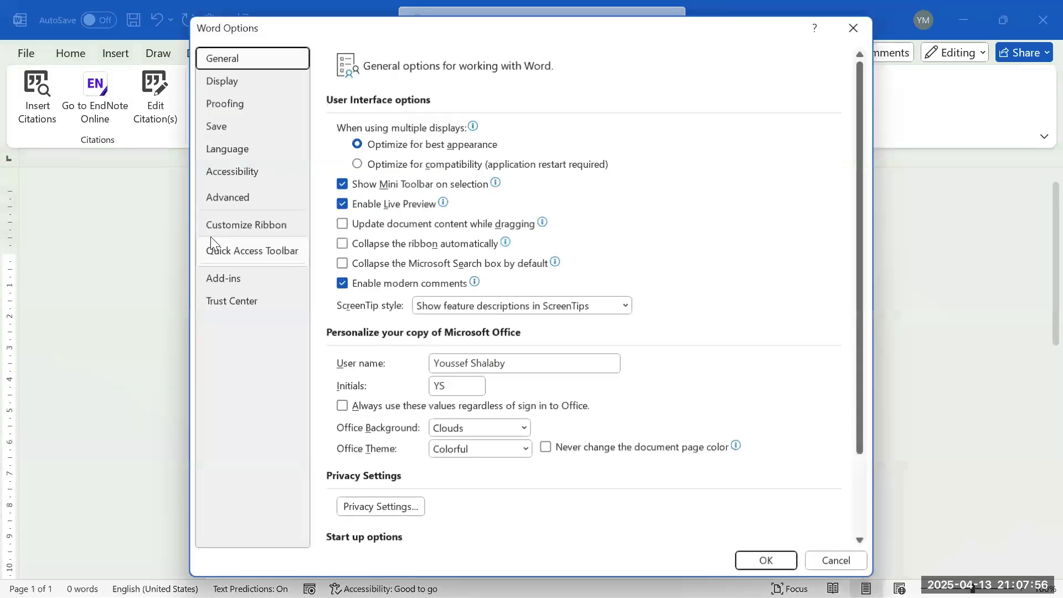
click(251, 280)
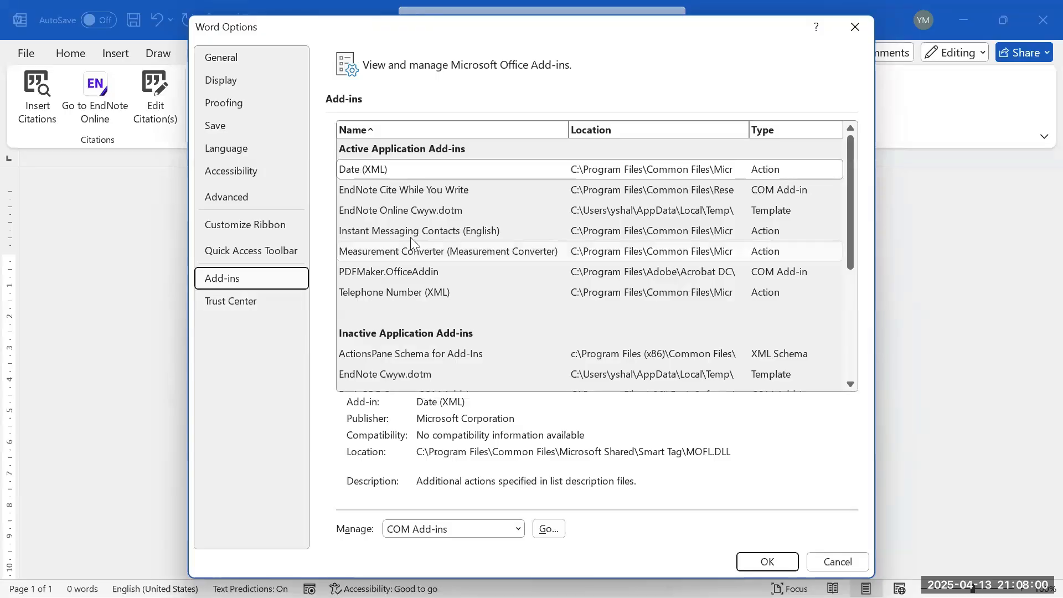
click(438, 191)
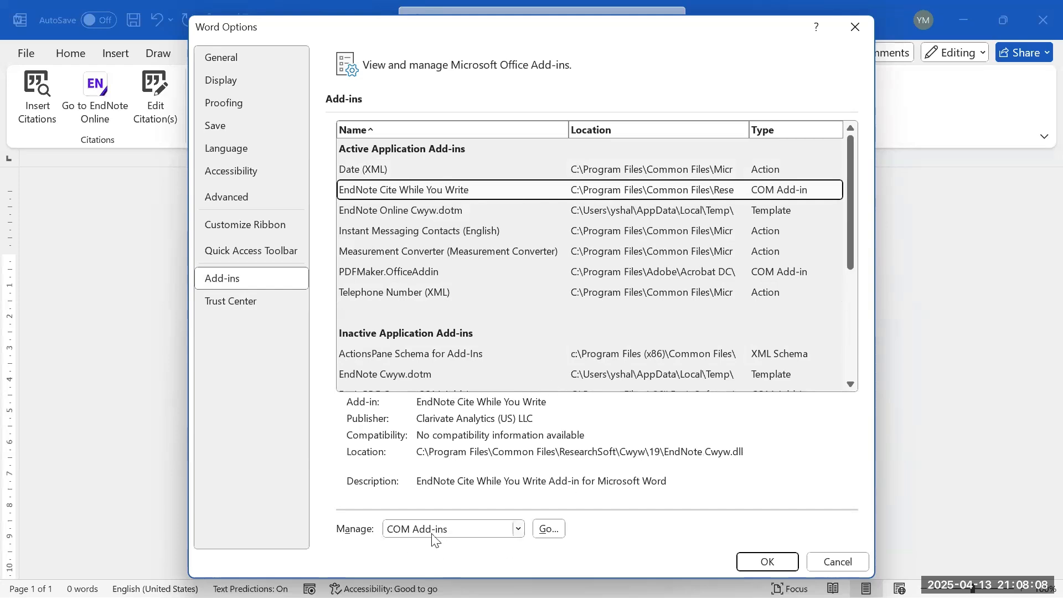
click(544, 532)
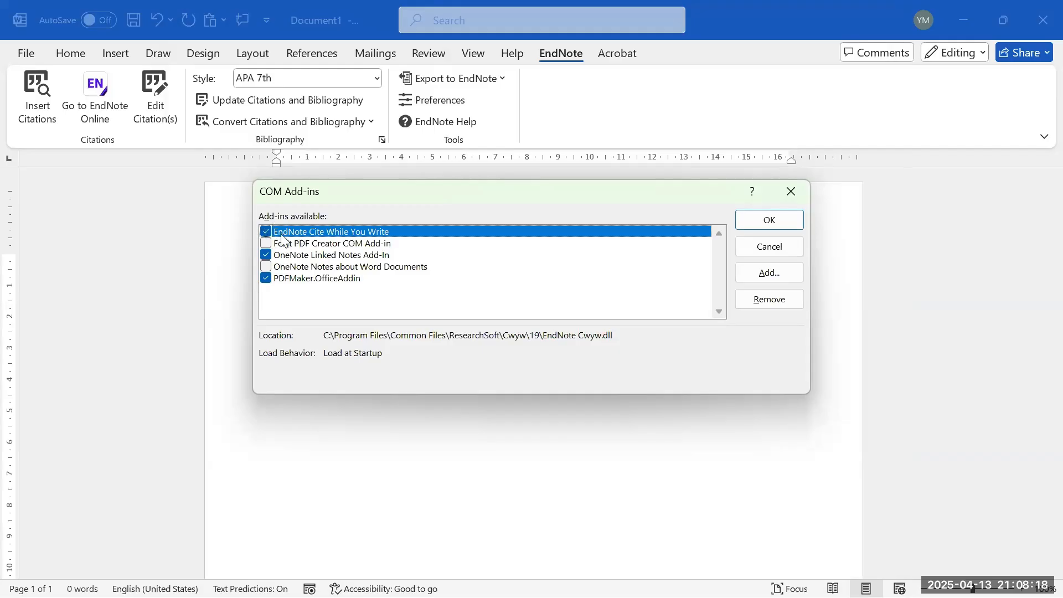
click(770, 221)
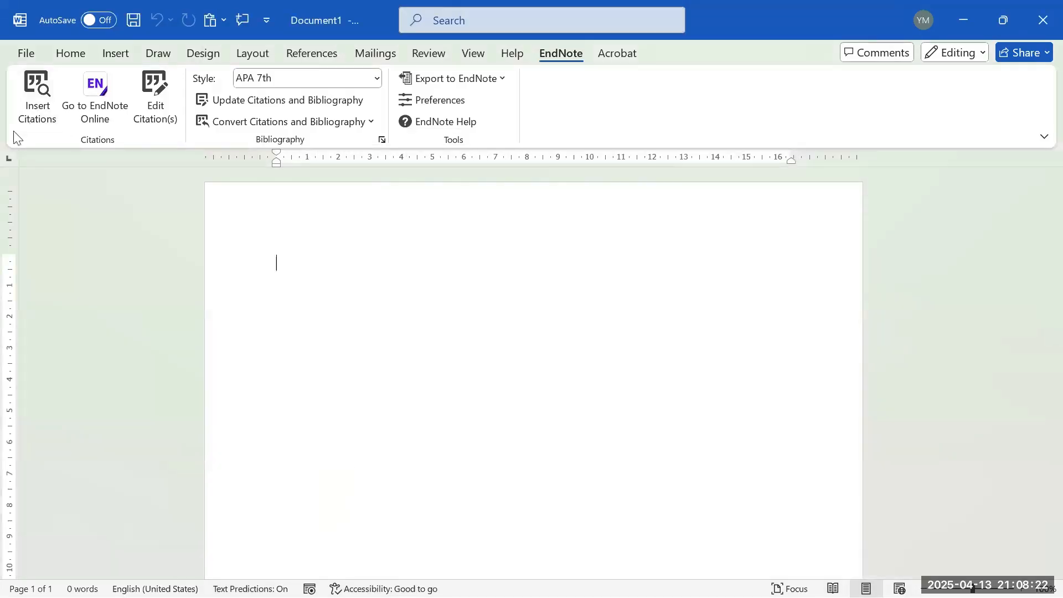
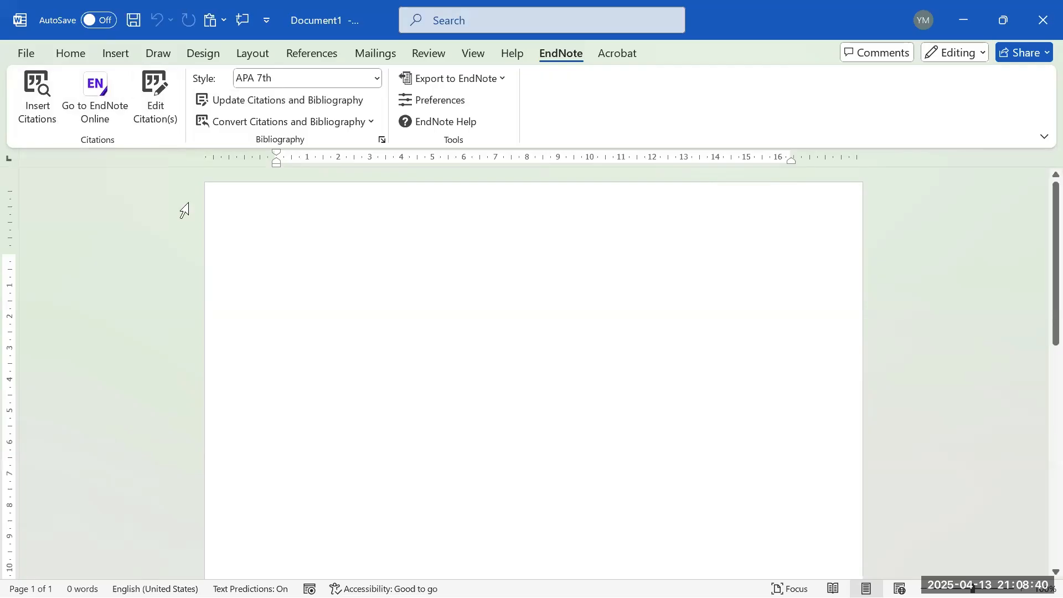
- Type 'Researchers have conducted few experiments about ...' into the blank document, accepting the 'experiments' suggestion
mouse_move(588, 593)
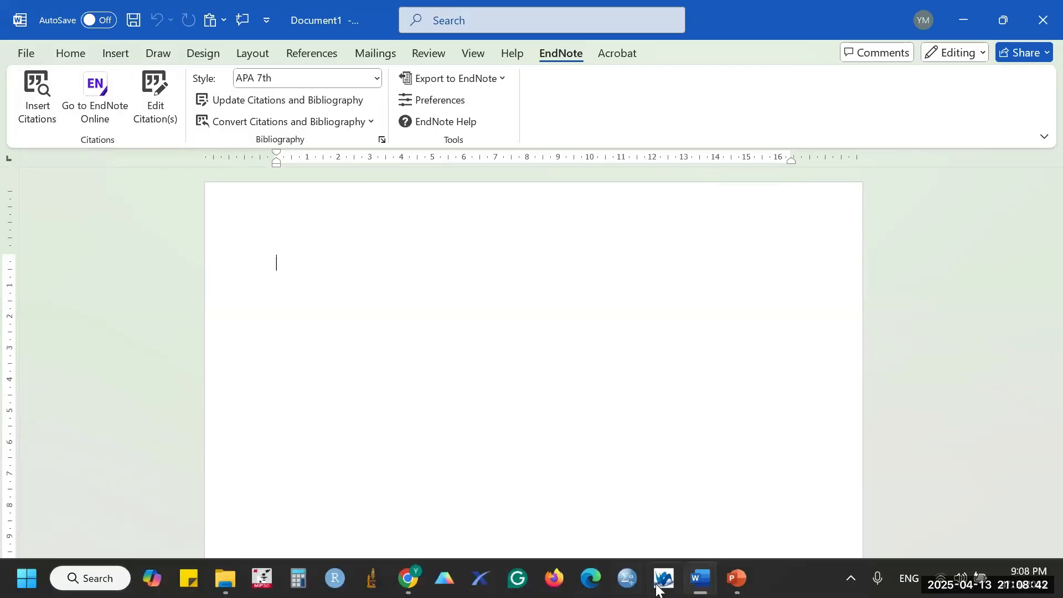
mouse_move(417, 586)
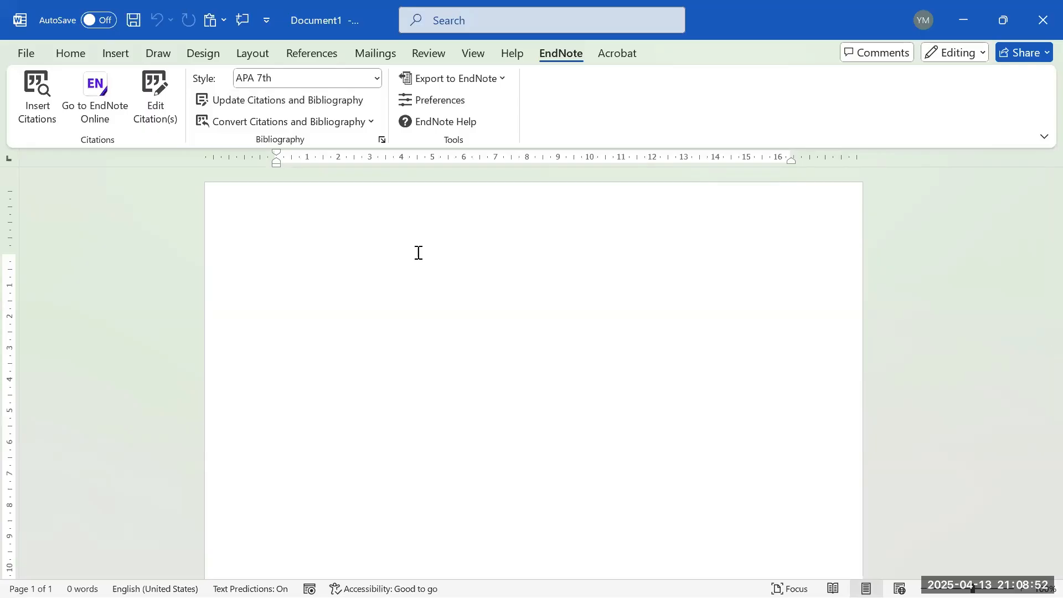
text(Researchere)
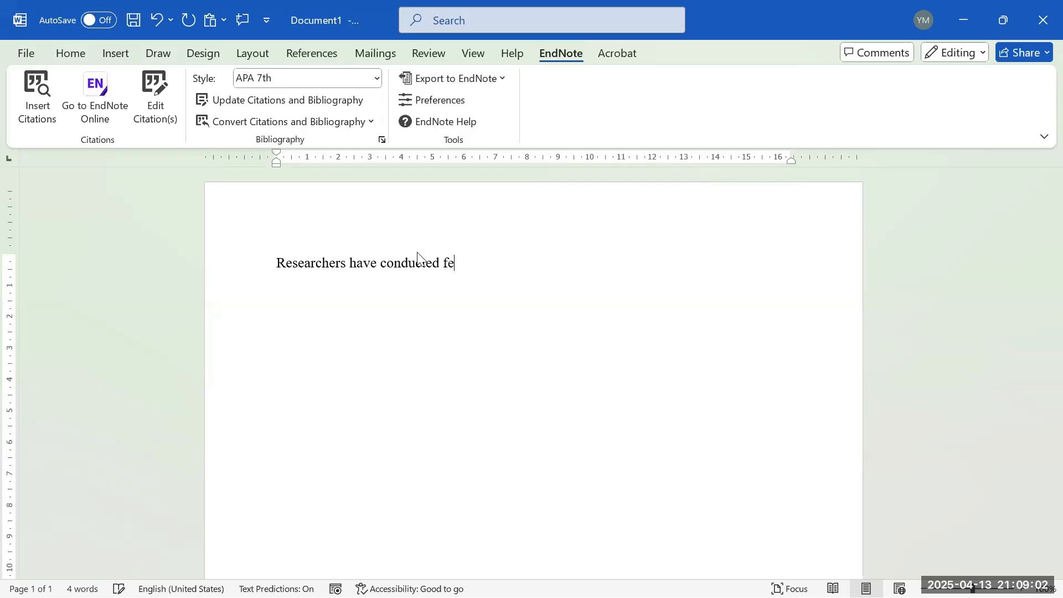
text(exp)
key(Tab)
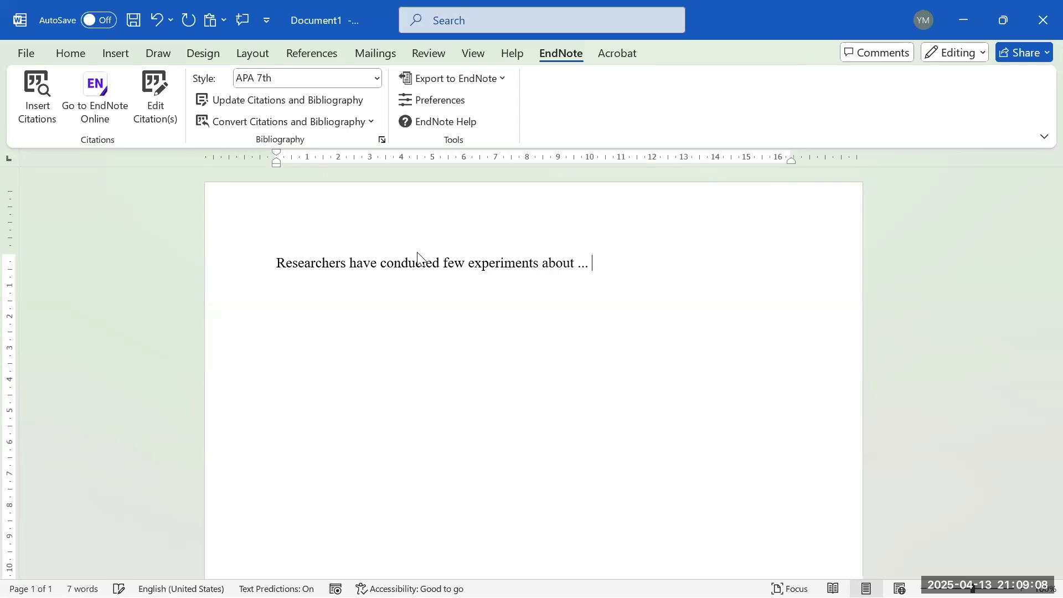
click(37, 106)
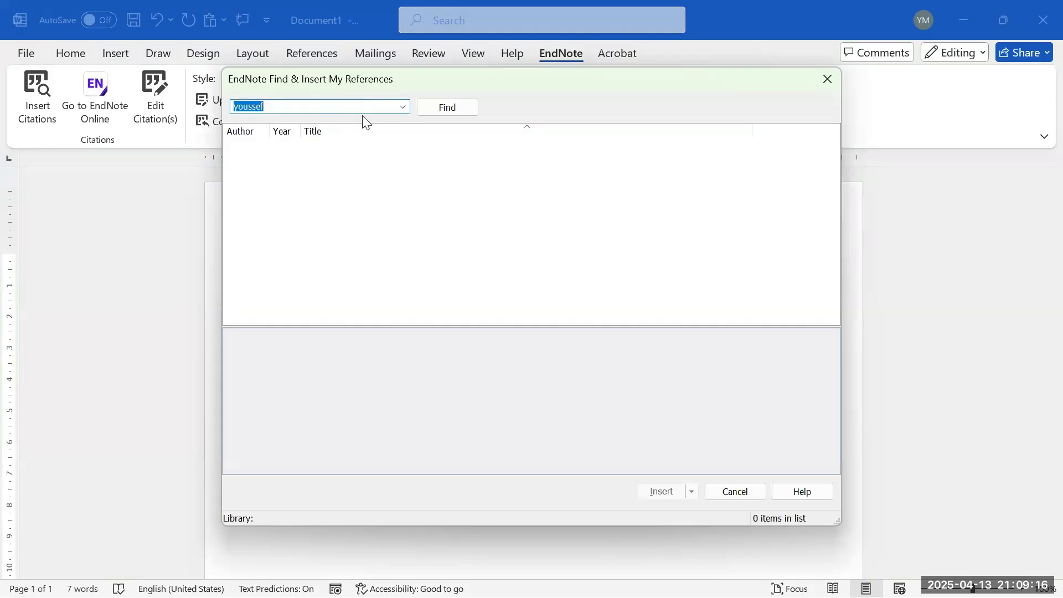
- Search 2024 and cite the Emirati-youth ceramide article as (Shalaby et al., 2024)
text(2024)
click(443, 110)
click(556, 328)
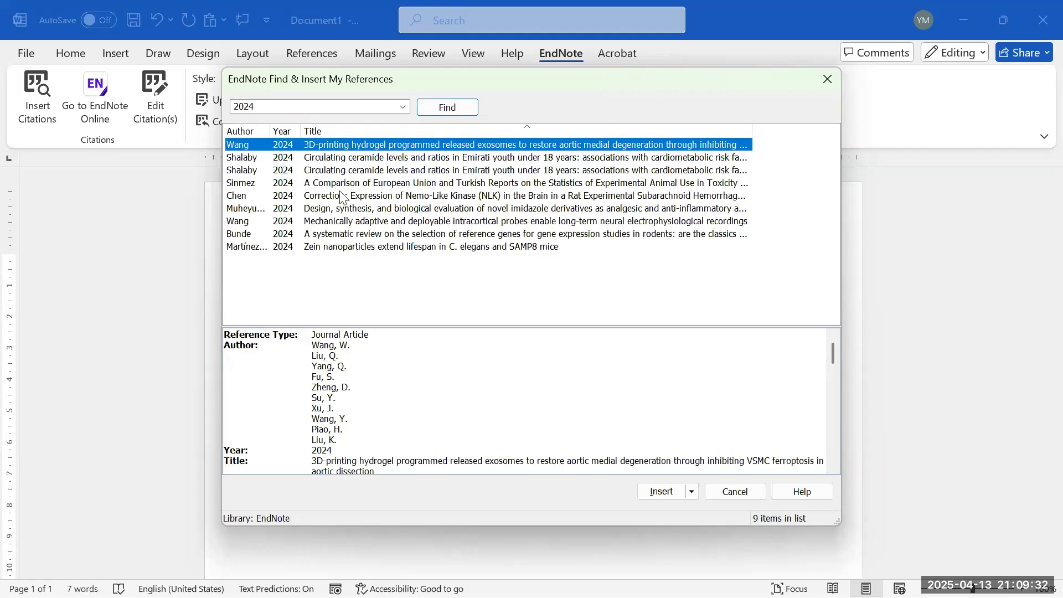
click(256, 172)
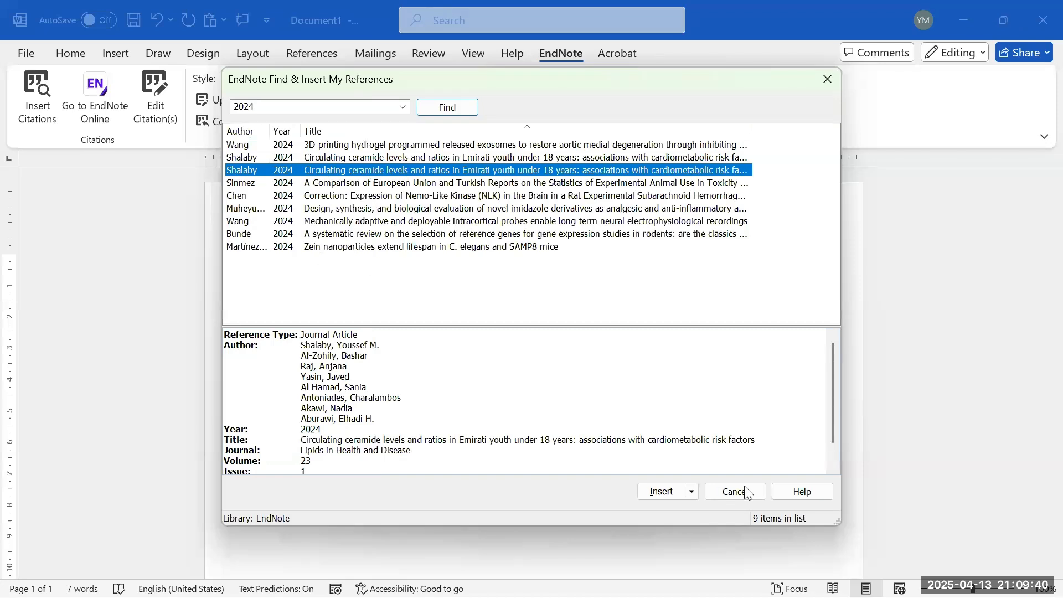
click(671, 486)
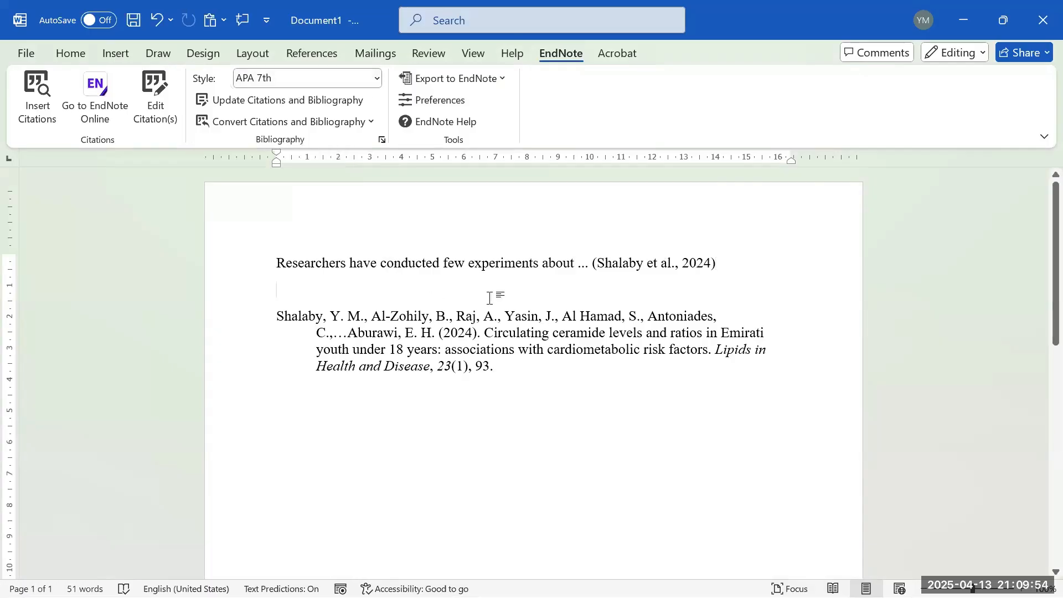
- Type a centred 'References' heading above the bibliography entry
text(Refere)
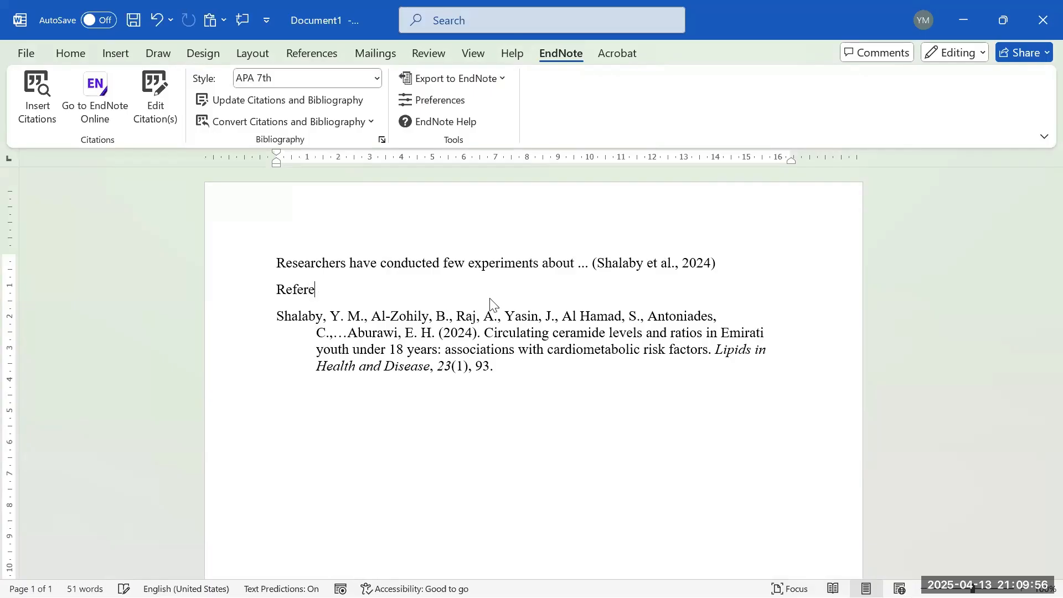
text(nces)
click(277, 290)
key(Return)
key(Return)
key(Return)
key(Return)
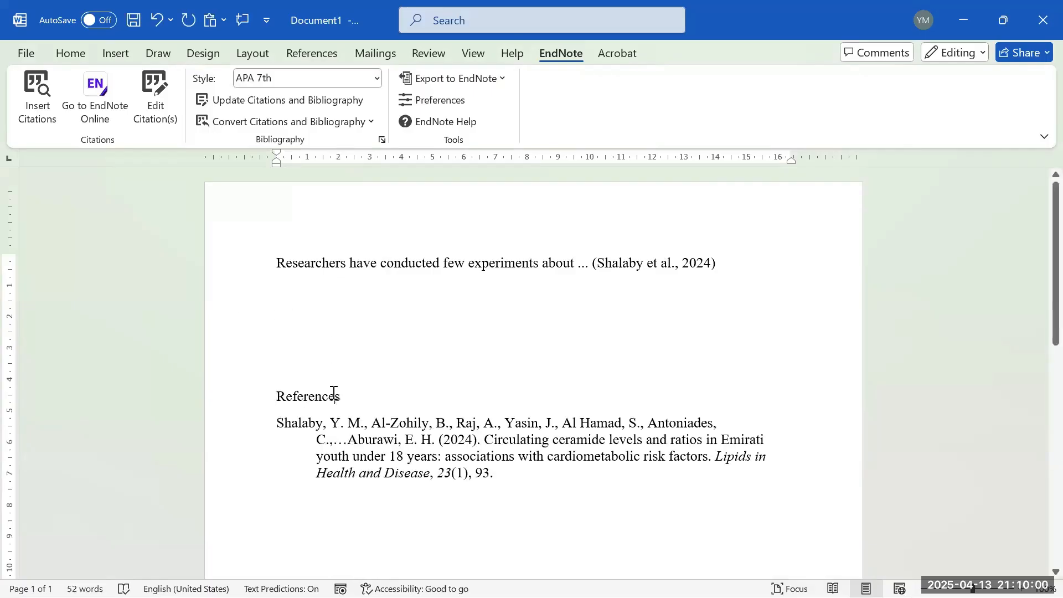
double_click(330, 394)
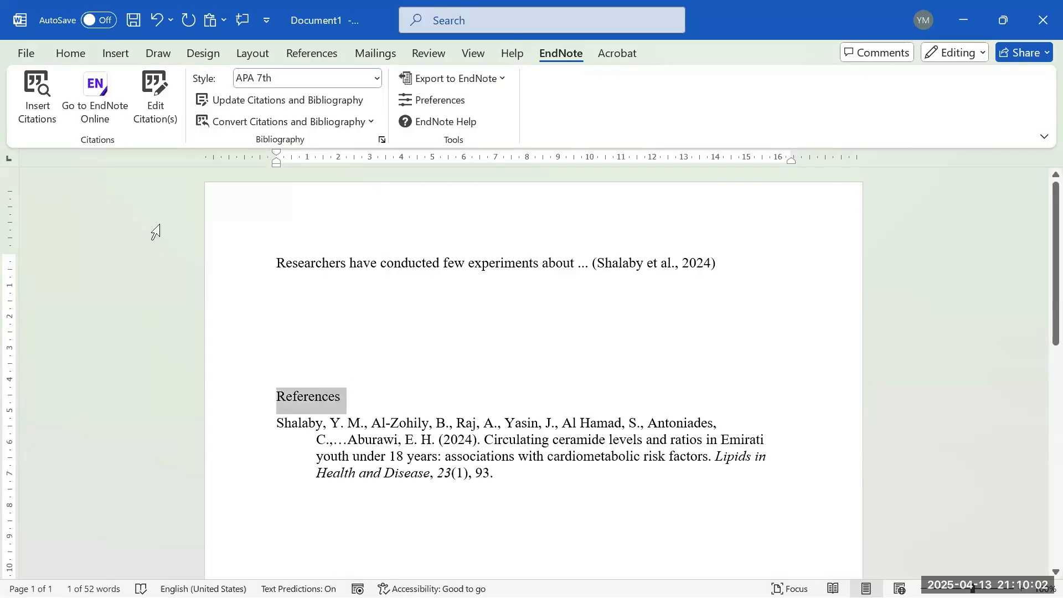
click(71, 52)
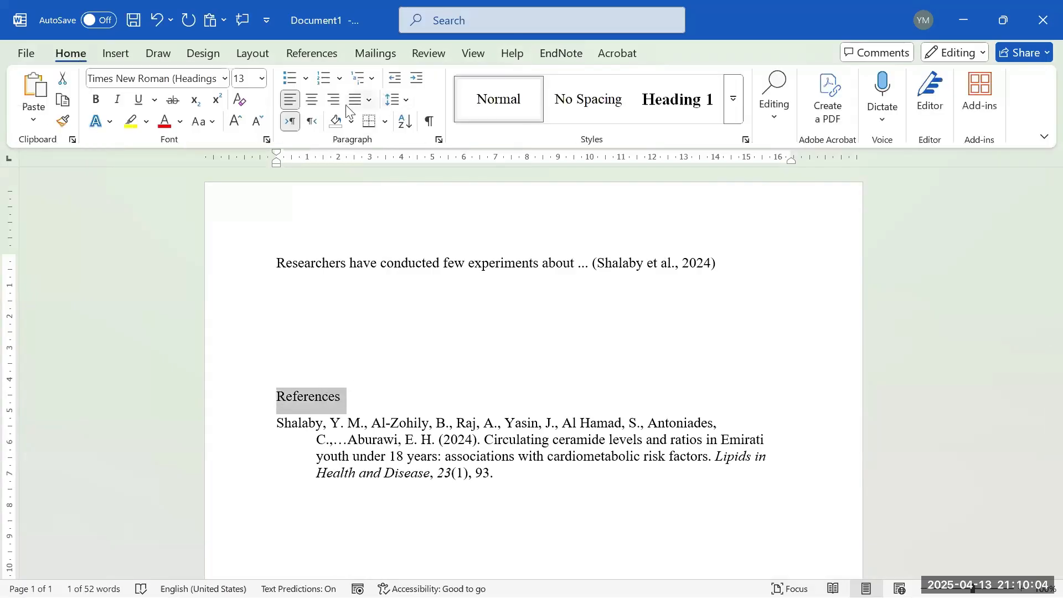
click(312, 100)
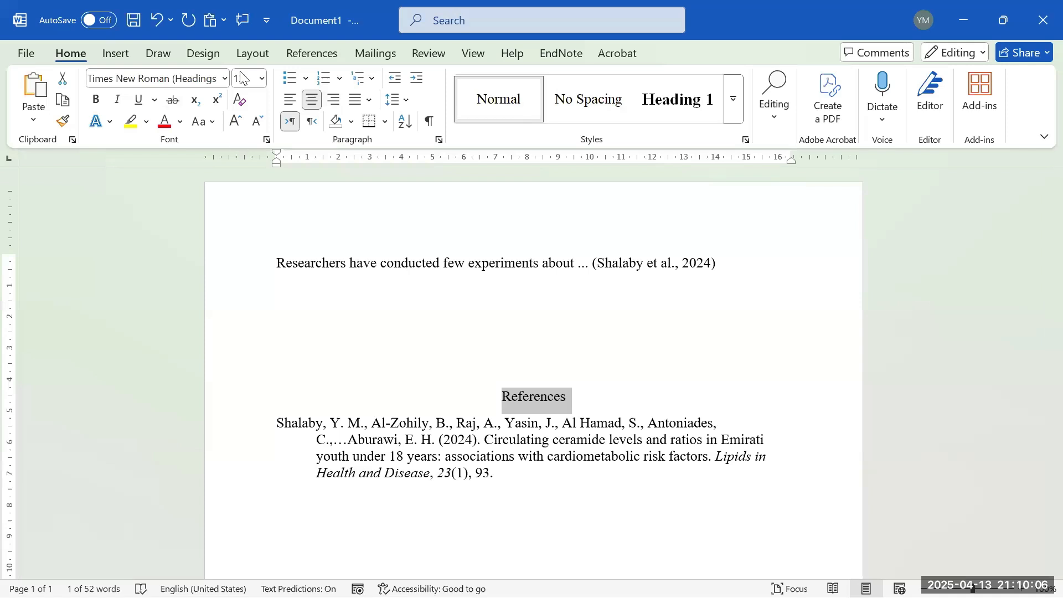
click(676, 100)
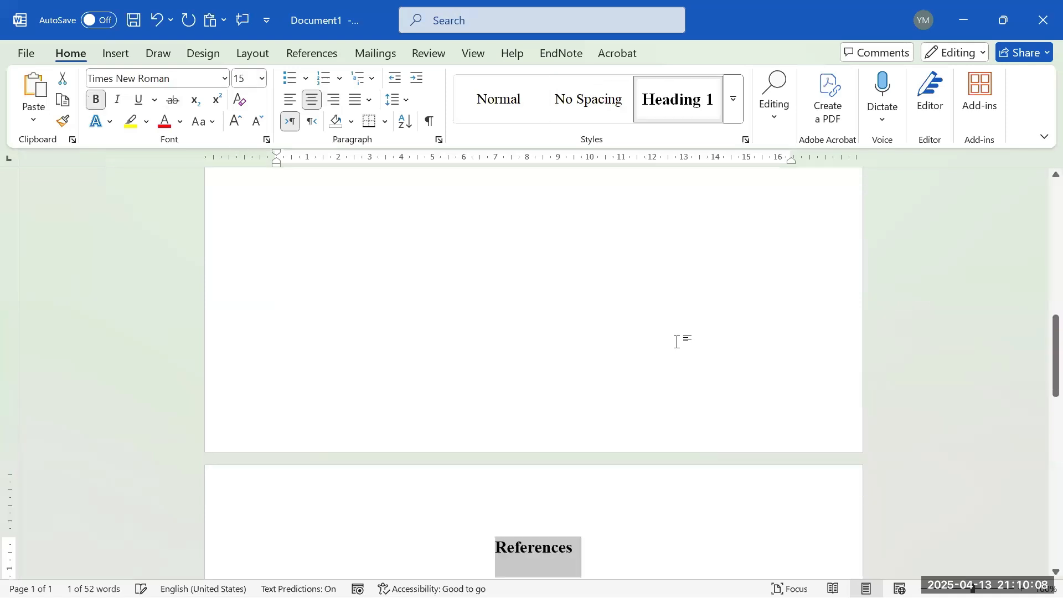
- Undo the Heading 1 style that pushed References onto a separate page
scroll(631, 380, down, 5)
click(630, 380)
scroll(587, 288, up, 3)
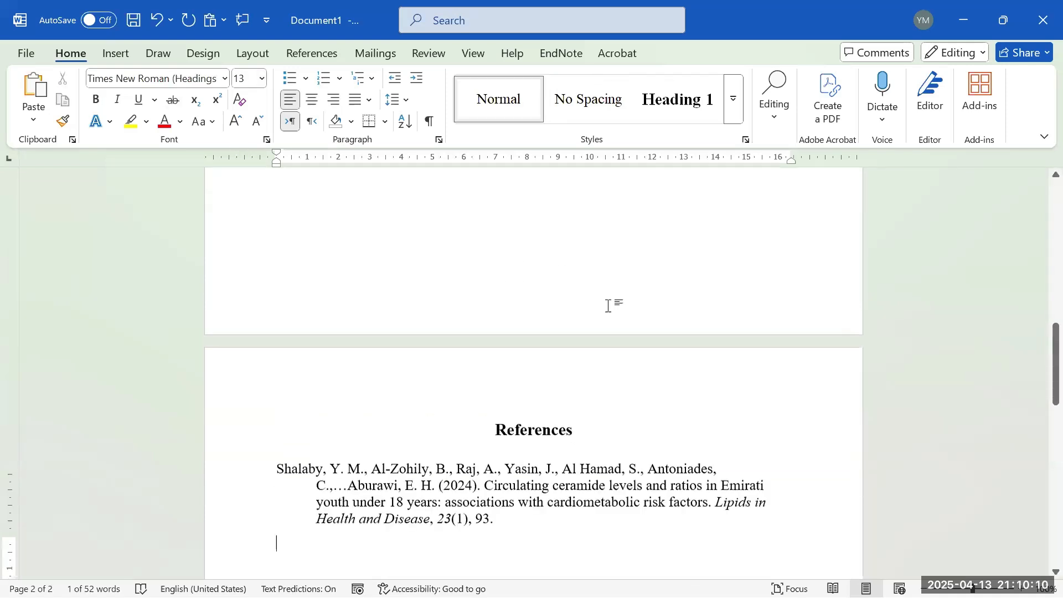
scroll(608, 305, up, 10)
click(627, 378)
key(BackSpace)
scroll(578, 477, down, 3)
key(BackSpace)
key(BackSpace)
key(BackSpace)
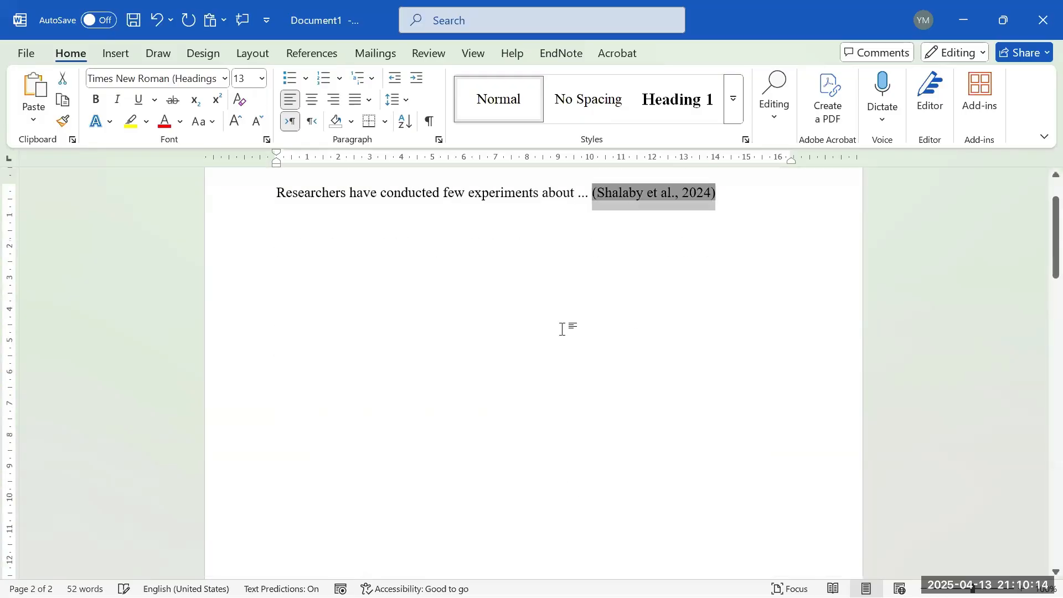
scroll(561, 304, up, 2)
click(550, 455)
drag(497, 410, 506, 419)
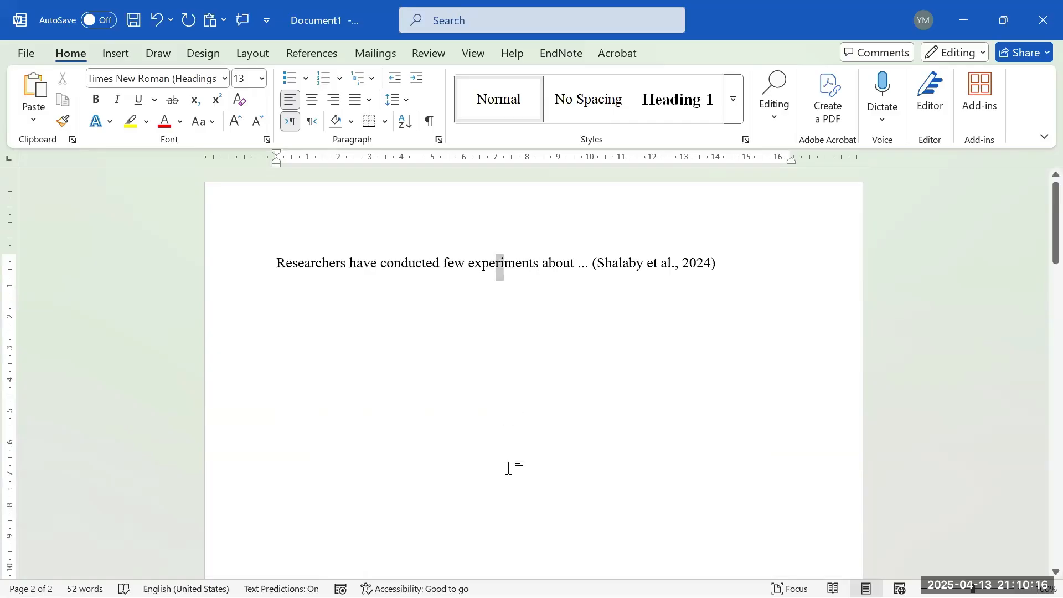
scroll(508, 426, down, 10)
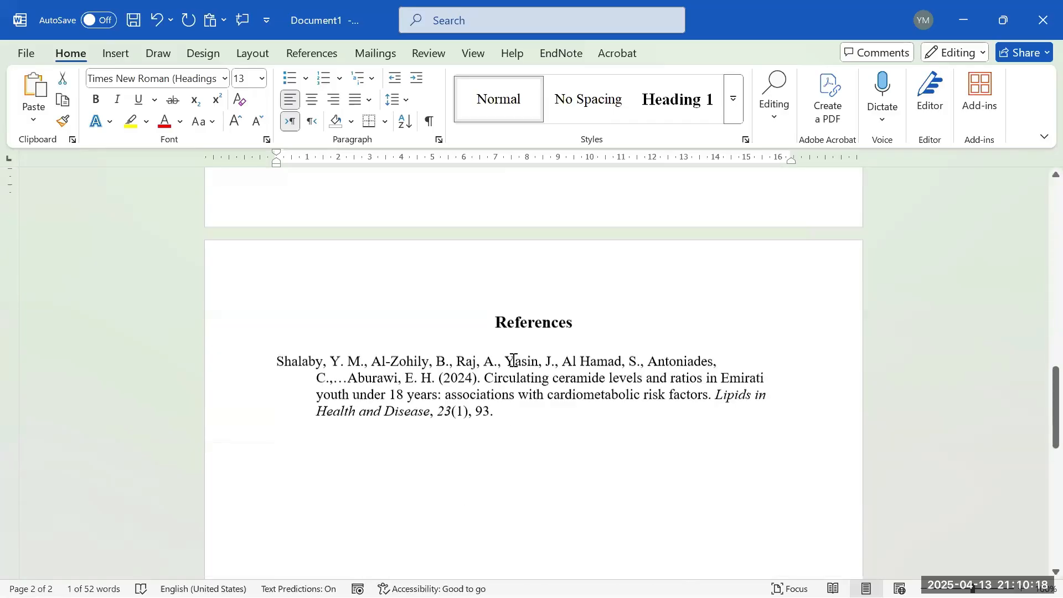
scroll(507, 332, up, 3)
click(155, 25)
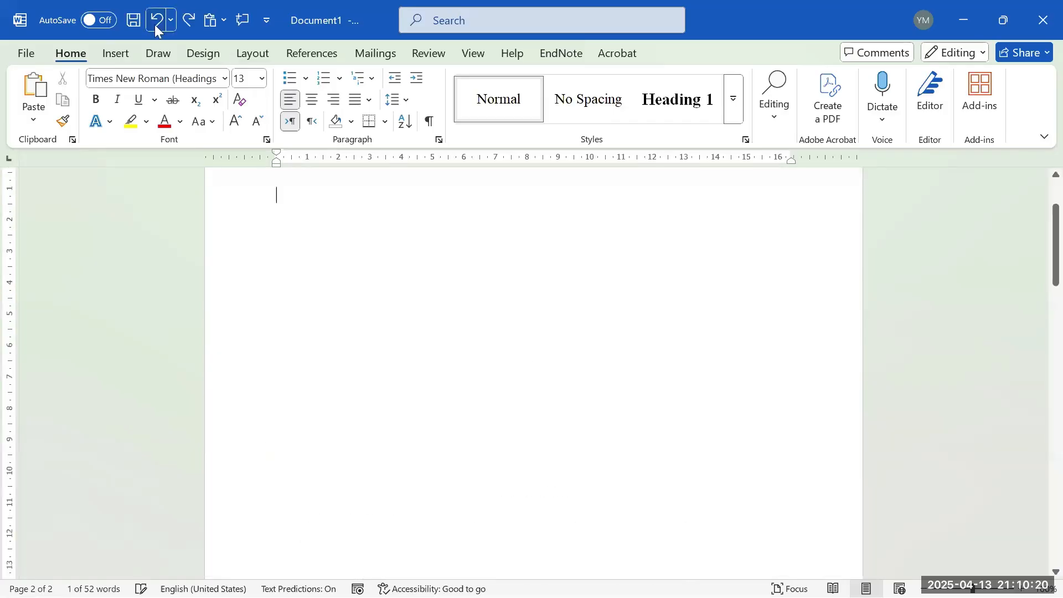
click(155, 25)
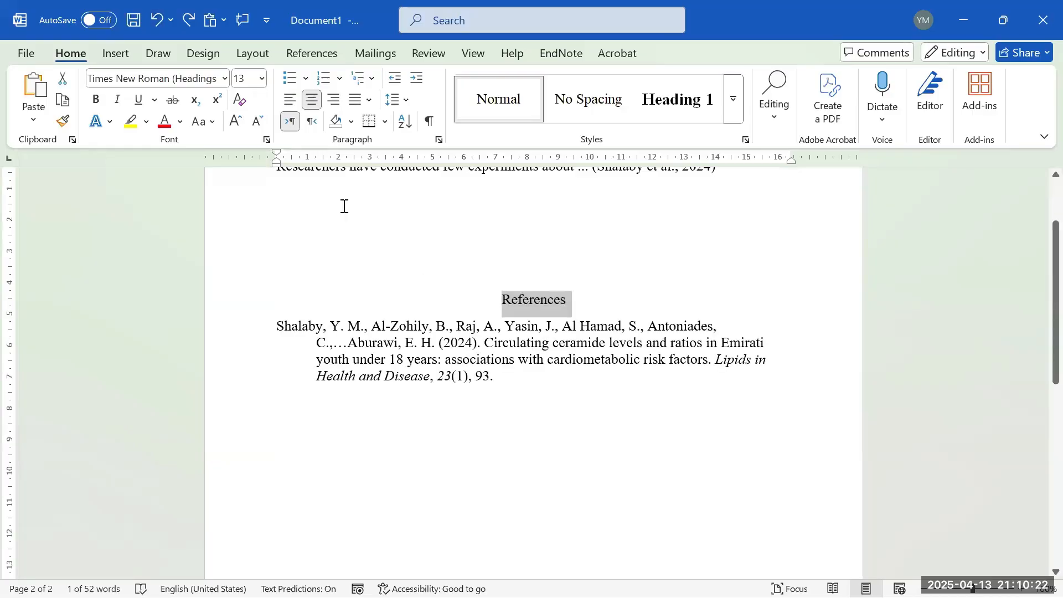
scroll(343, 206, up, 1)
- Make References bold at 15 pt and remove the extra blank lines above it
click(244, 83)
text(15)
key(Return)
click(97, 102)
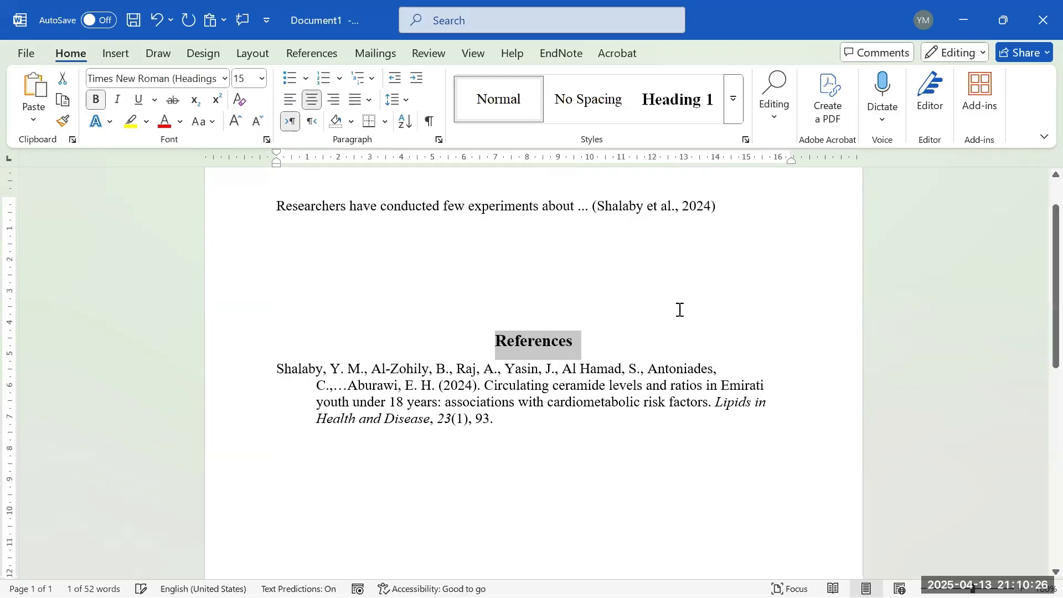
click(635, 295)
key(BackSpace)
key(BackSpace)
- Give the References heading 18 pt of spacing after it
click(639, 290)
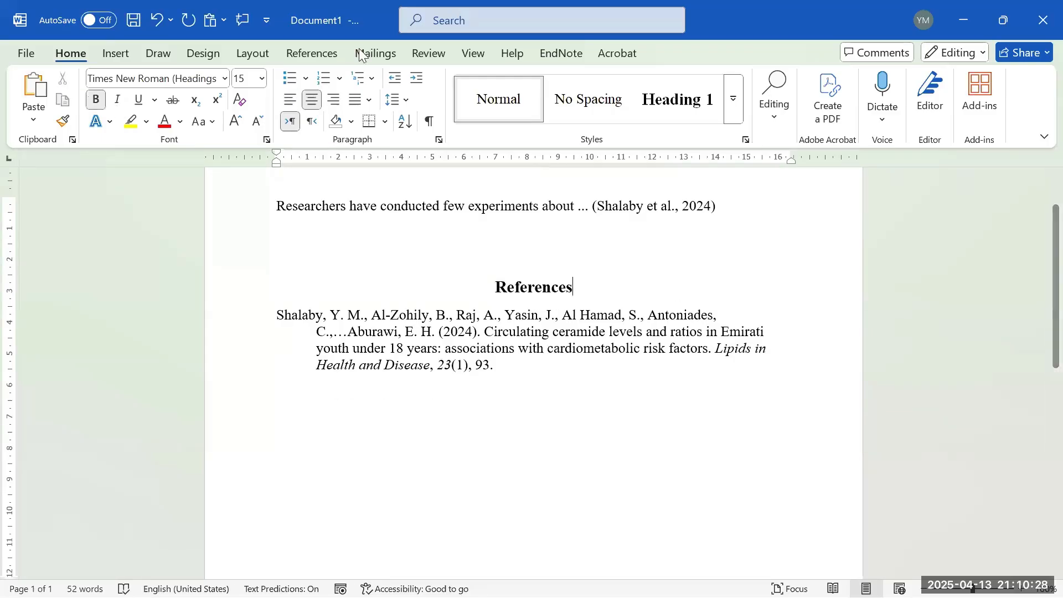
click(259, 54)
click(518, 116)
click(518, 116)
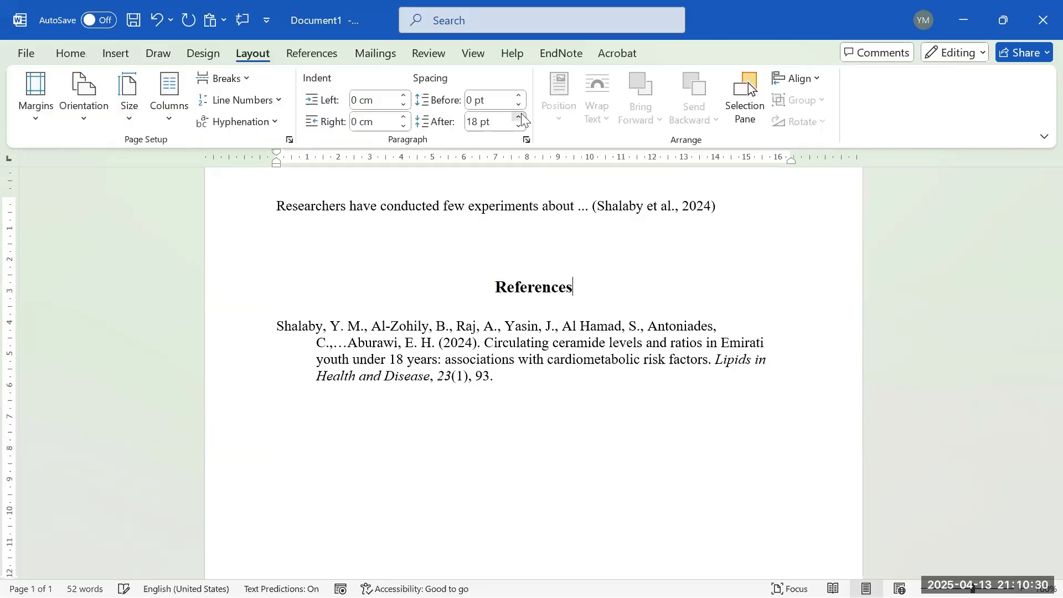
click(695, 265)
scroll(694, 264, up, 2)
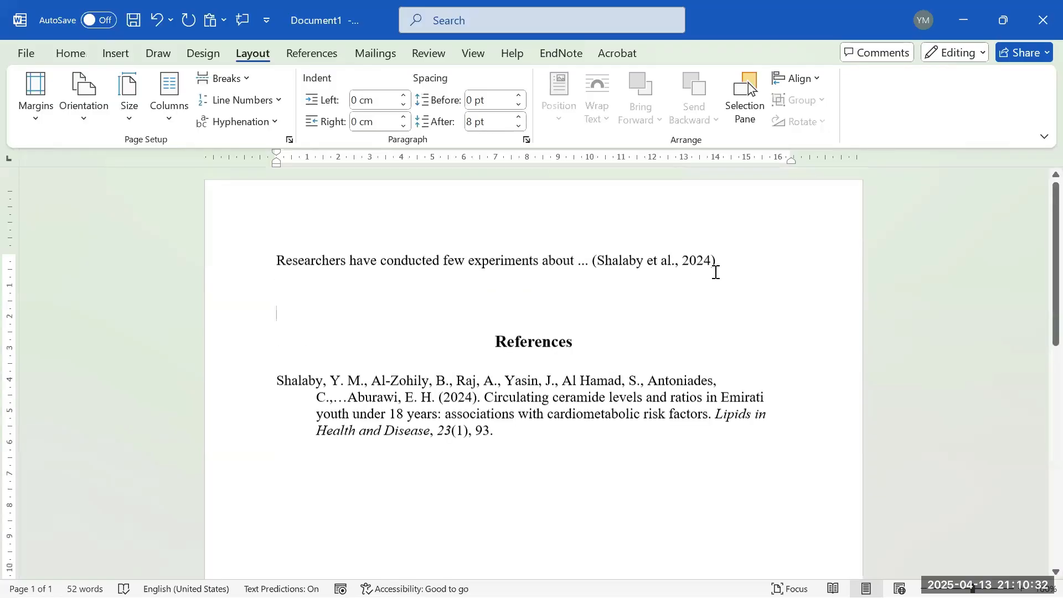
drag(716, 263, 593, 263)
mouse_move(494, 435)
mouse_down()
mouse_move(394, 448)
mouse_move(244, 399)
mouse_move(501, 434)
mouse_move(280, 375)
mouse_move(515, 468)
mouse_move(525, 432)
mouse_move(507, 391)
mouse_move(541, 432)
mouse_up()
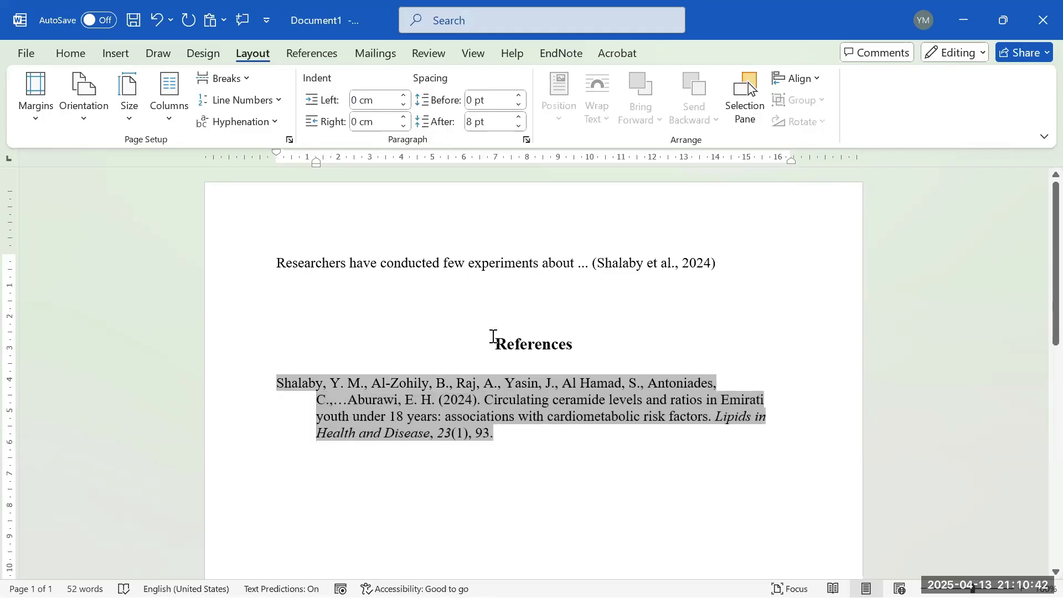
- Check the cited sentence and APA 7th reference, then bring up the EndNote tools with the caret after the citation
click(636, 356)
click(523, 314)
click(719, 302)
click(599, 296)
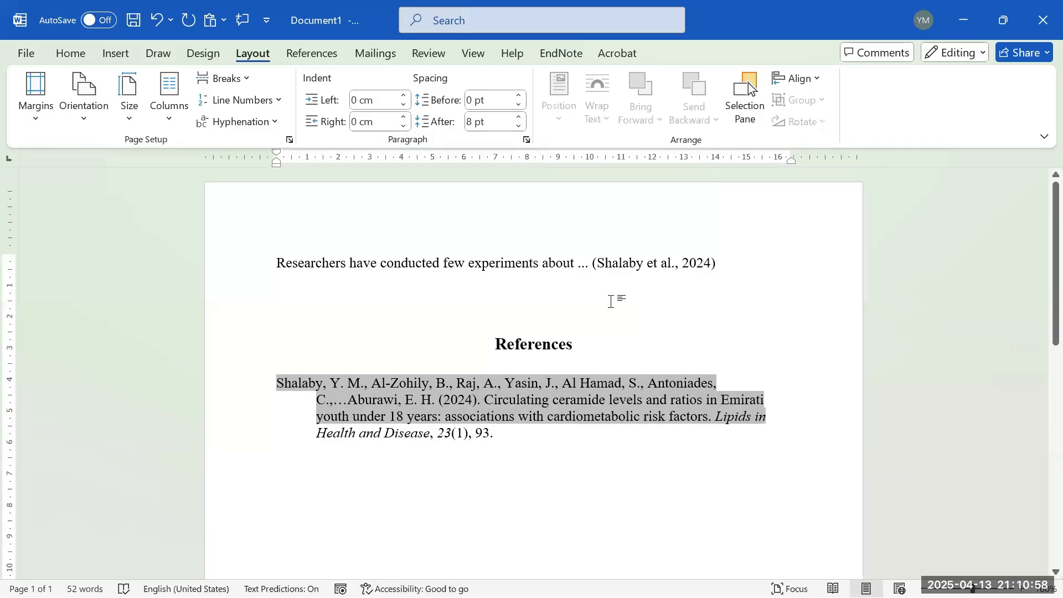
drag(587, 266, 736, 268)
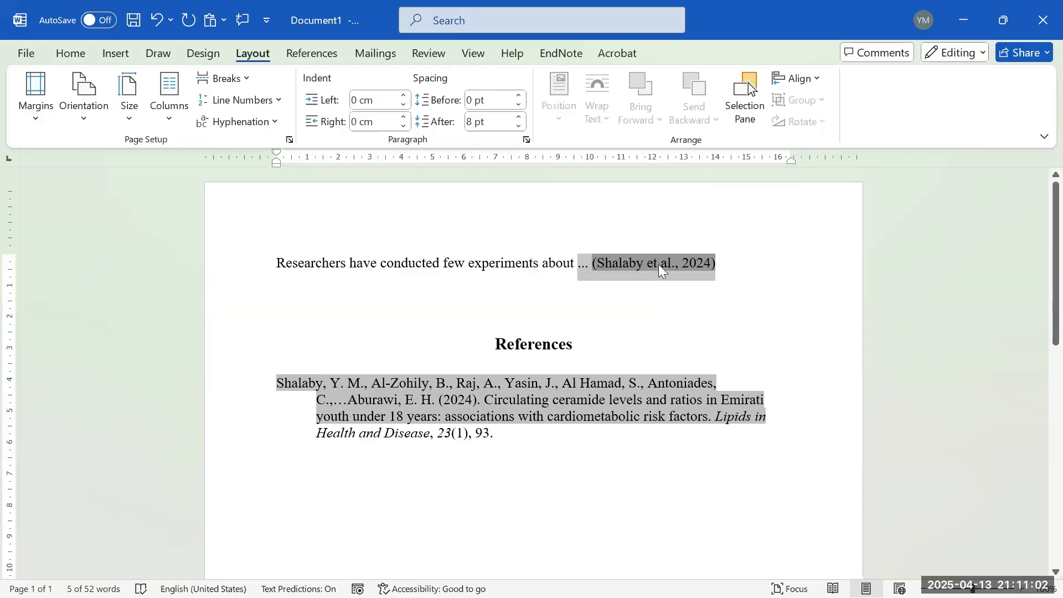
click(545, 437)
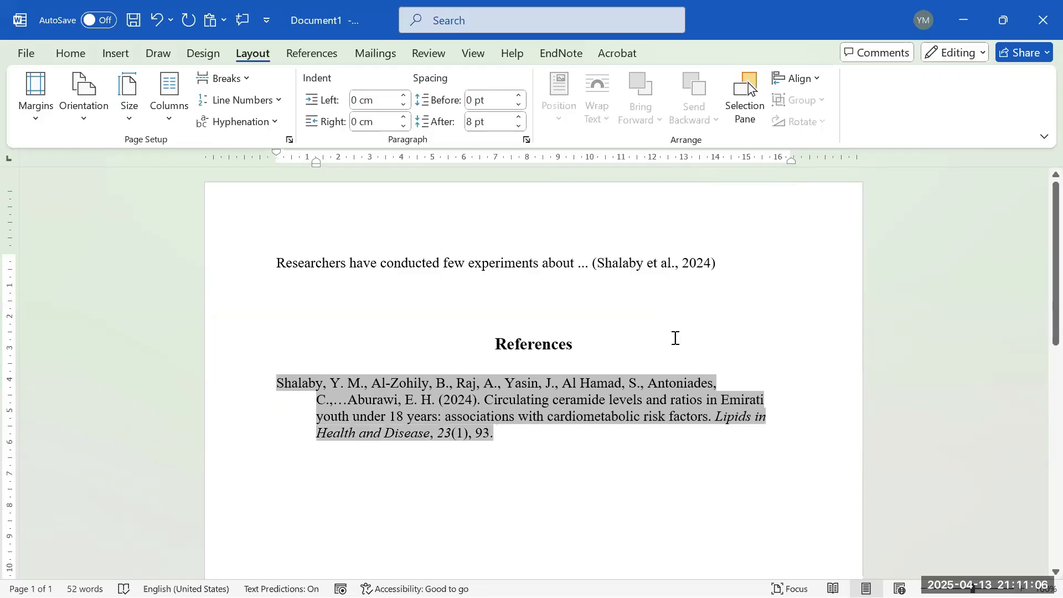
drag(541, 265, 449, 270)
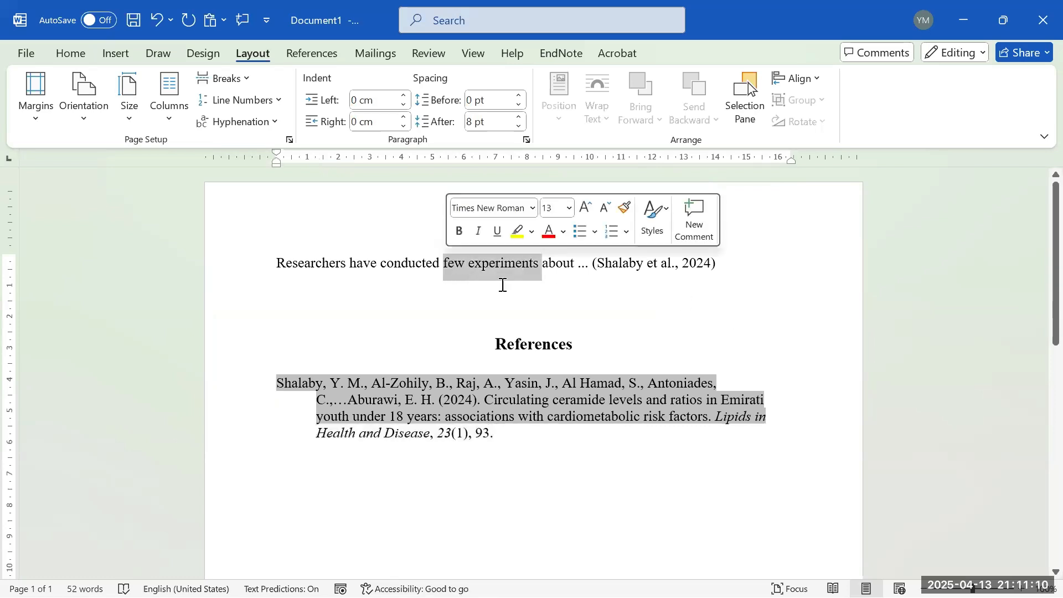
click(548, 276)
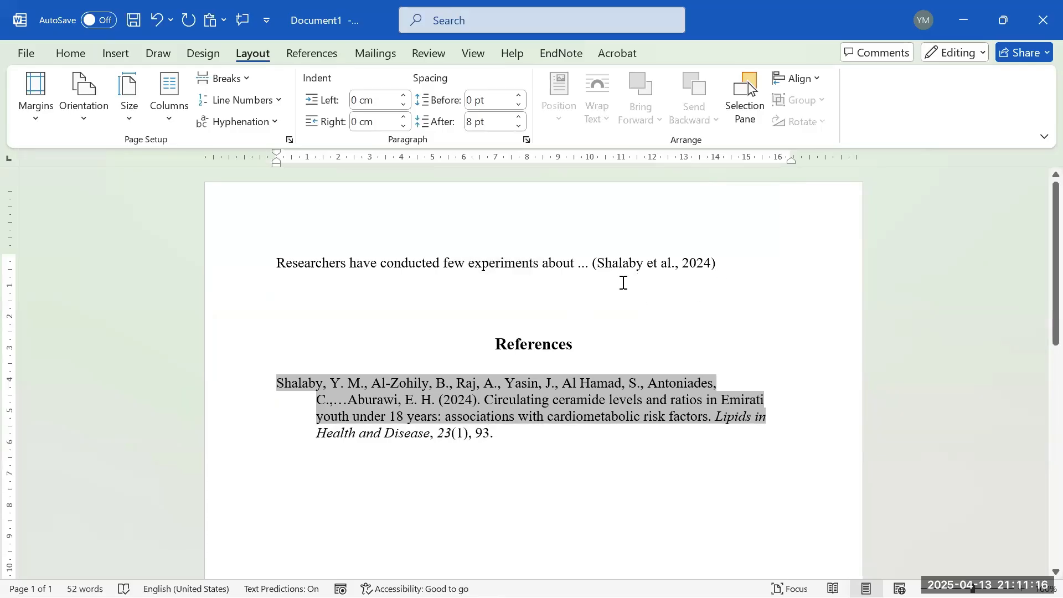
click(580, 56)
click(718, 256)
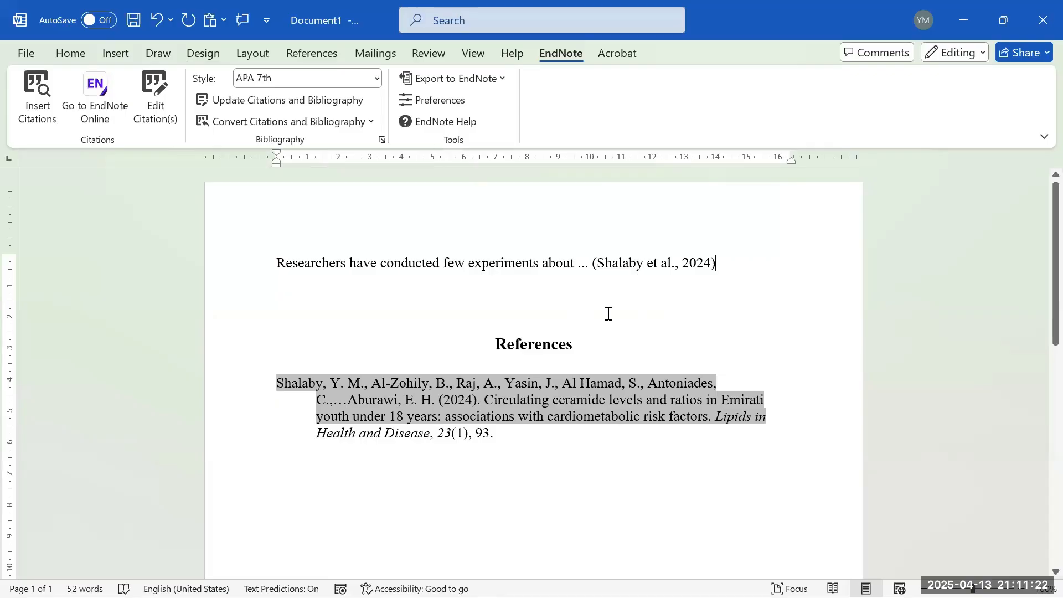
click(376, 79)
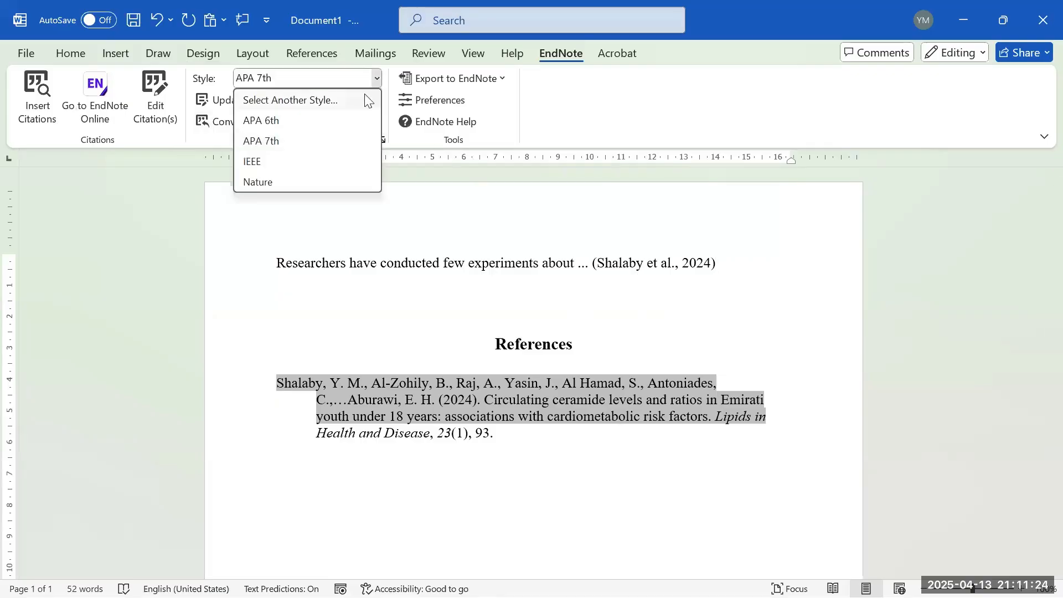
click(305, 162)
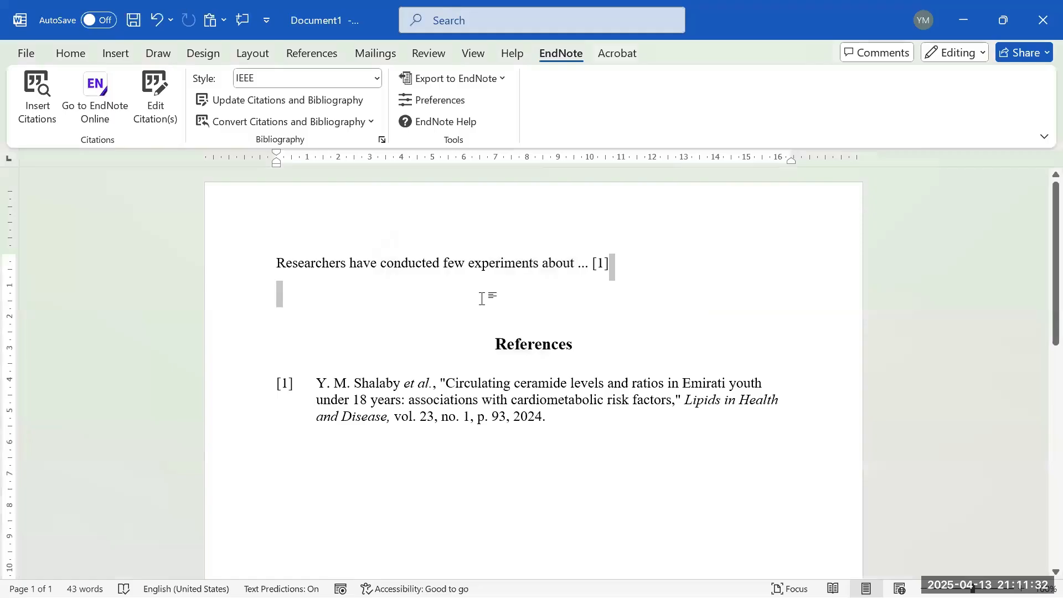
drag(560, 430, 211, 270)
click(491, 475)
click(501, 79)
click(378, 117)
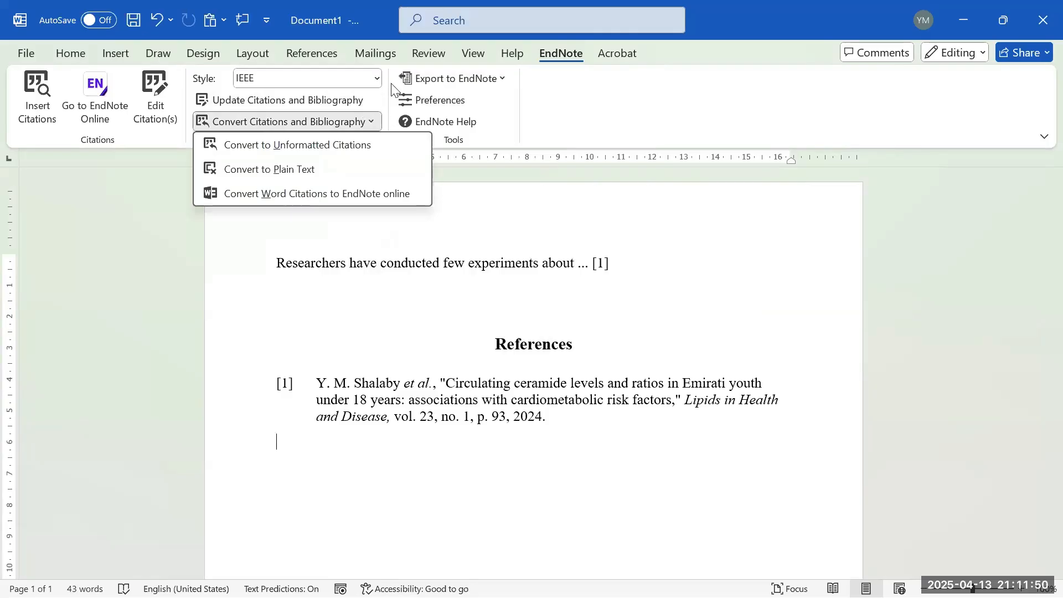
click(459, 79)
click(554, 85)
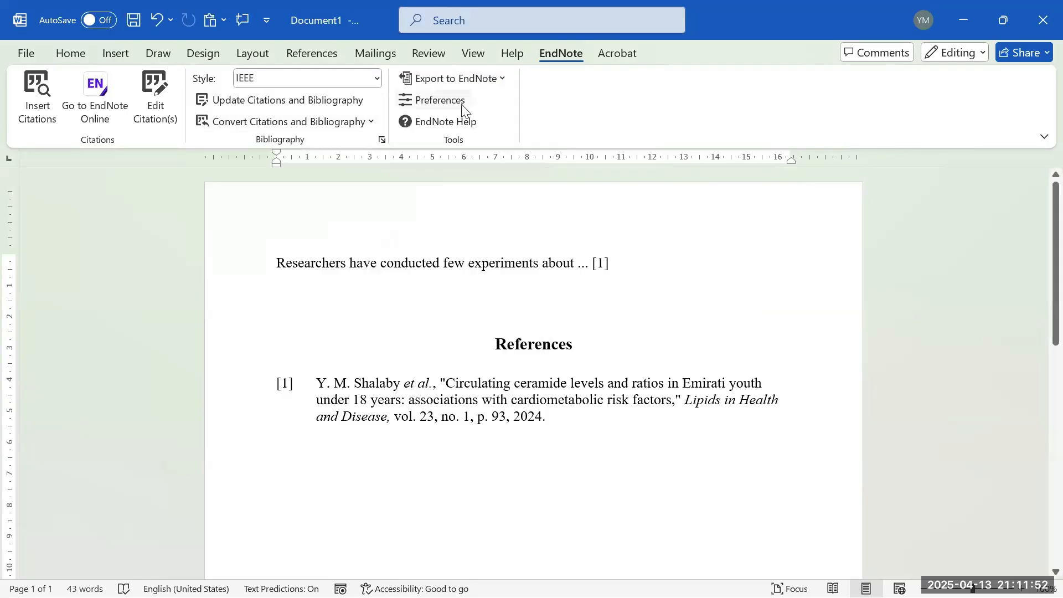
click(369, 81)
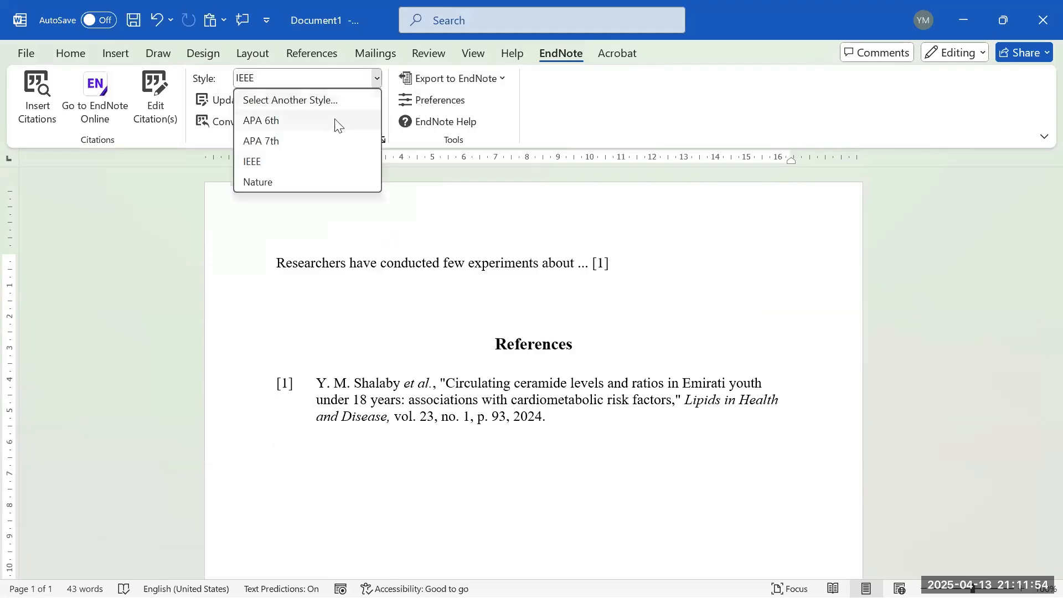
click(343, 141)
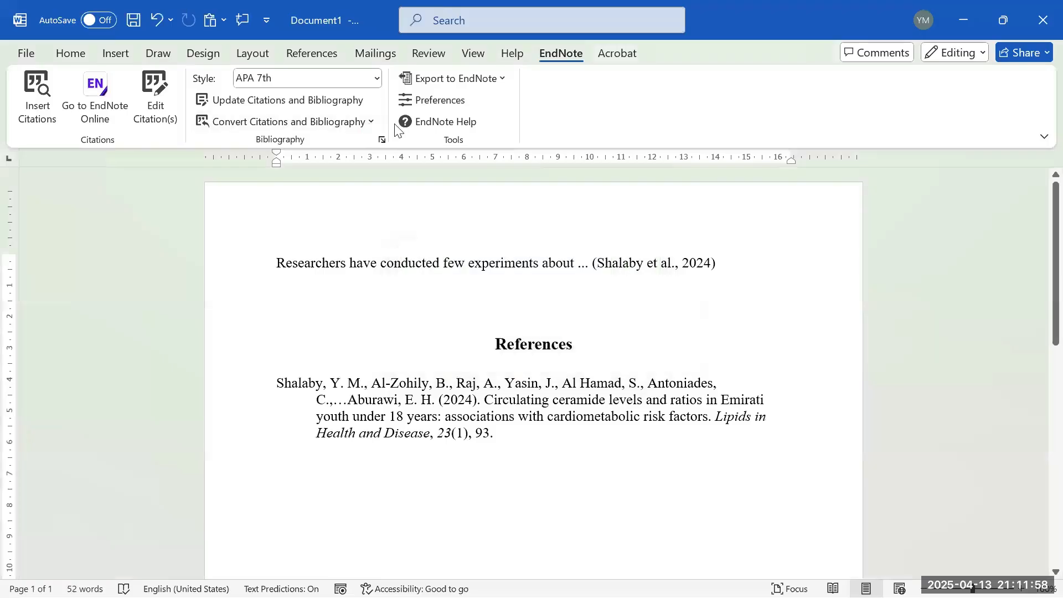
click(499, 79)
- Browse the Convert Citations options and Cite While You Write preferences, leaving them unchanged
click(330, 125)
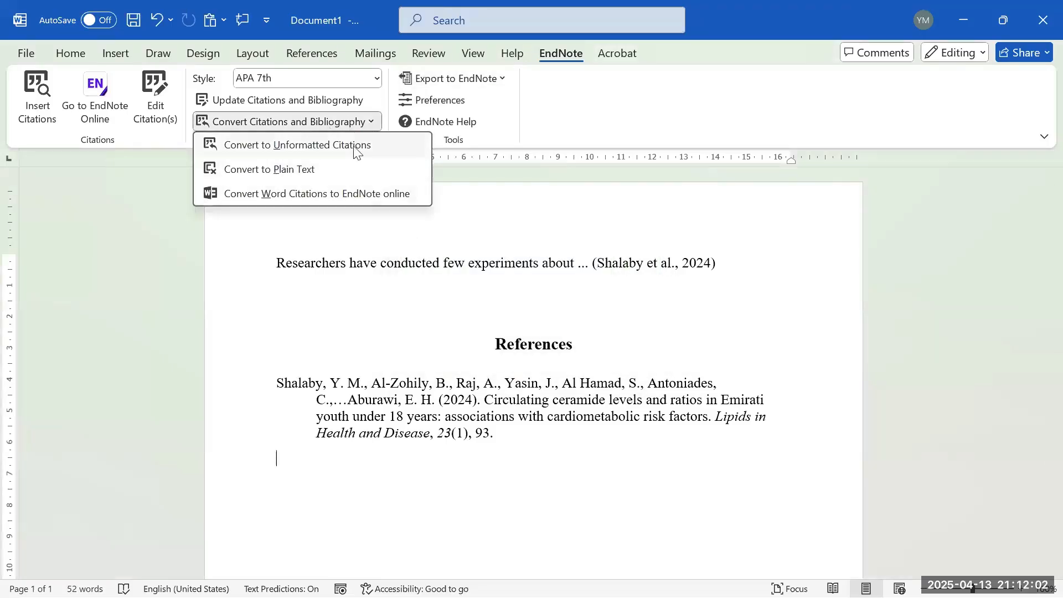
click(383, 99)
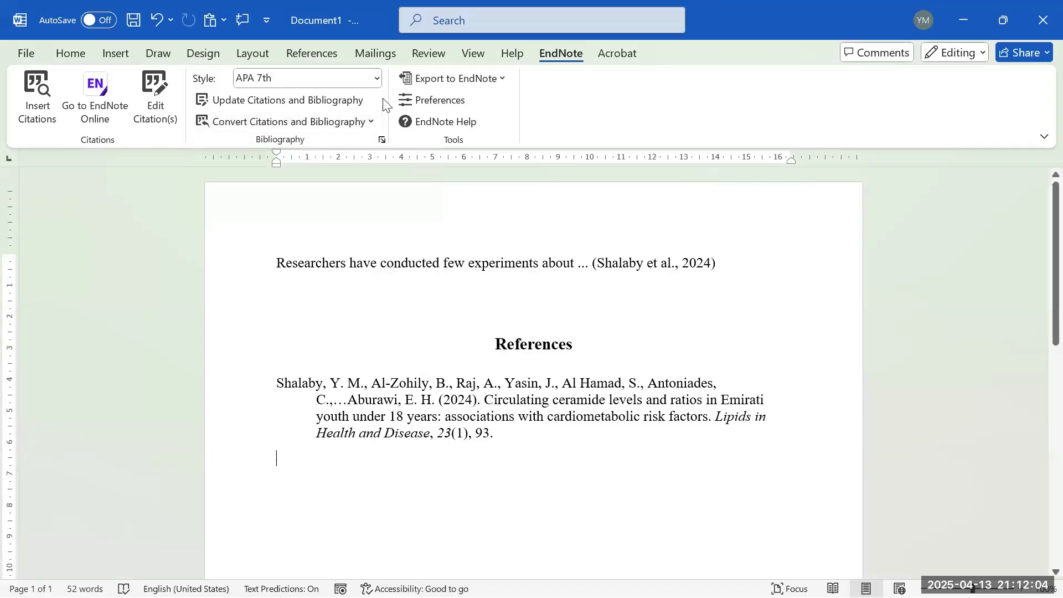
click(450, 106)
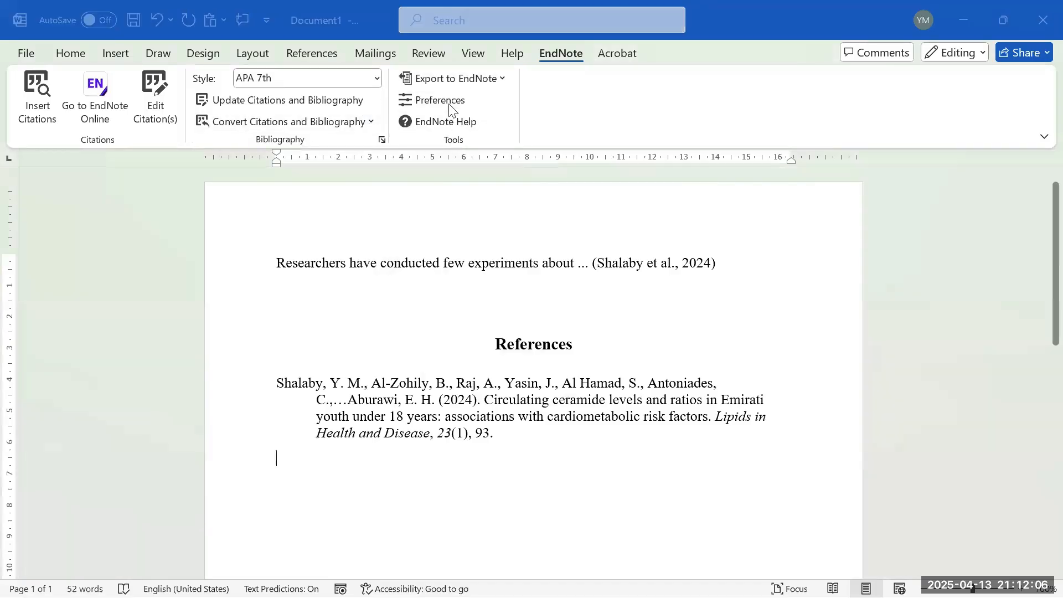
click(444, 182)
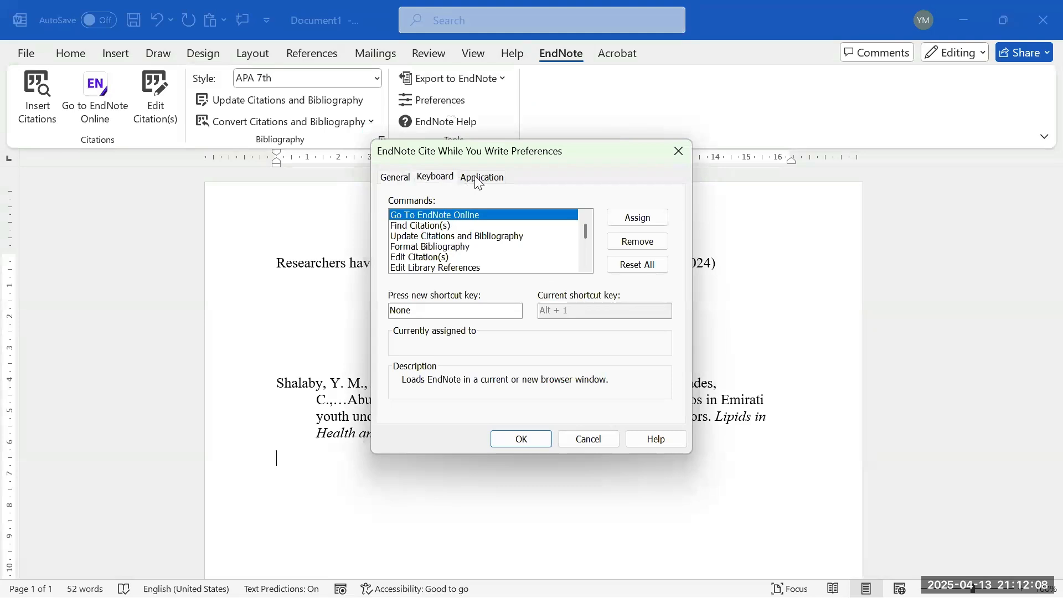
click(479, 182)
click(452, 177)
click(396, 177)
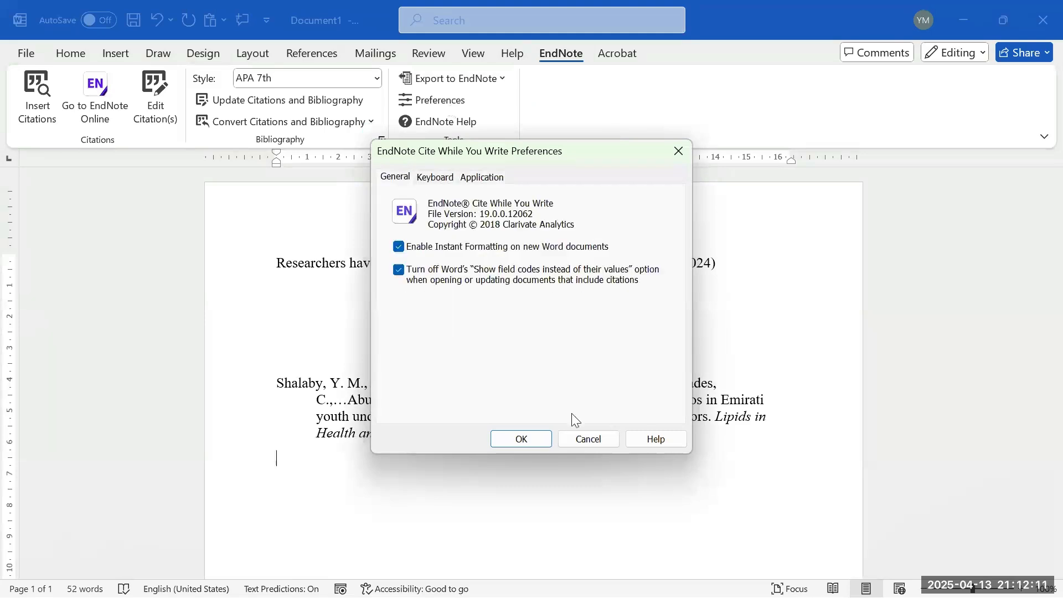
click(586, 438)
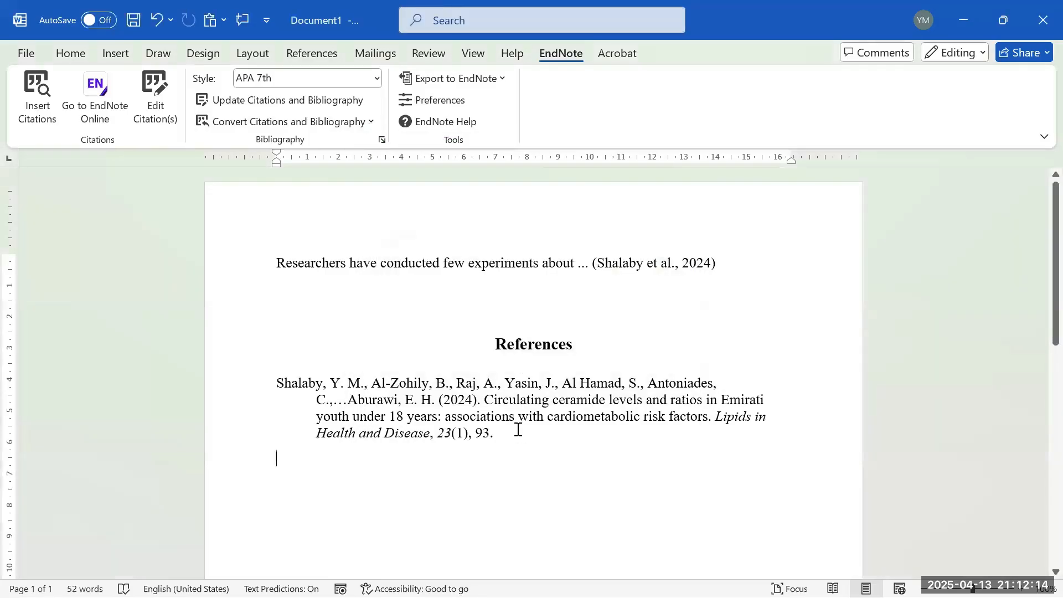
- Convert the Shalaby citation and bibliography to plain text without saving first, then inspect the result
drag(727, 260, 572, 275)
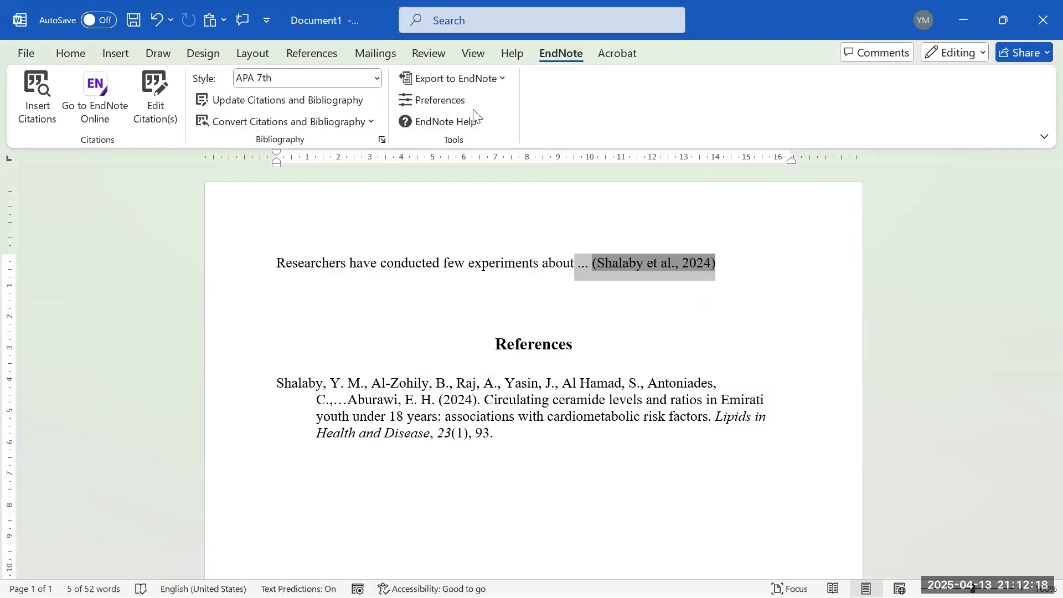
click(372, 124)
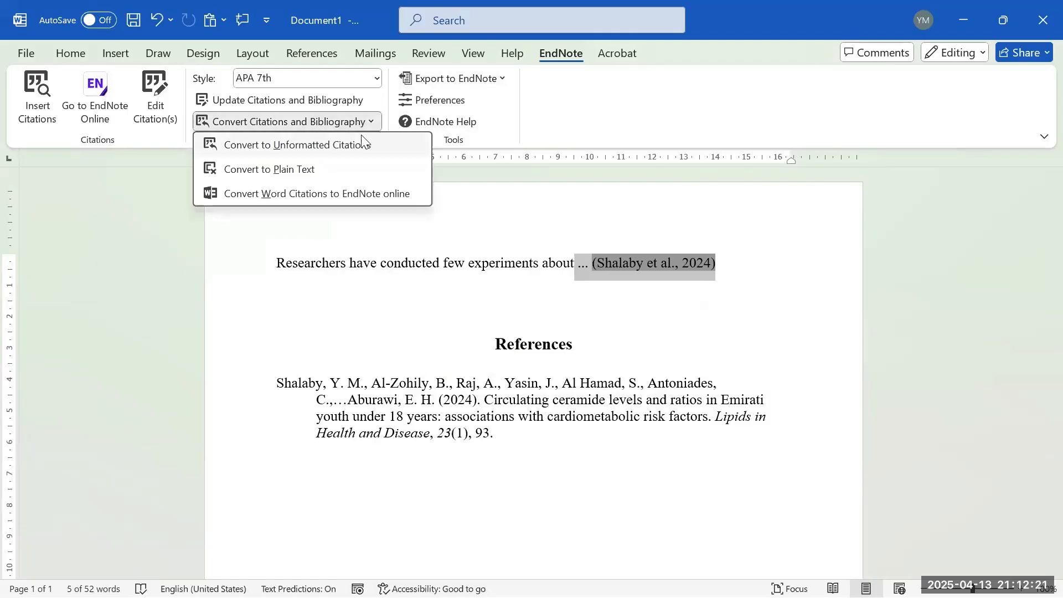
click(263, 172)
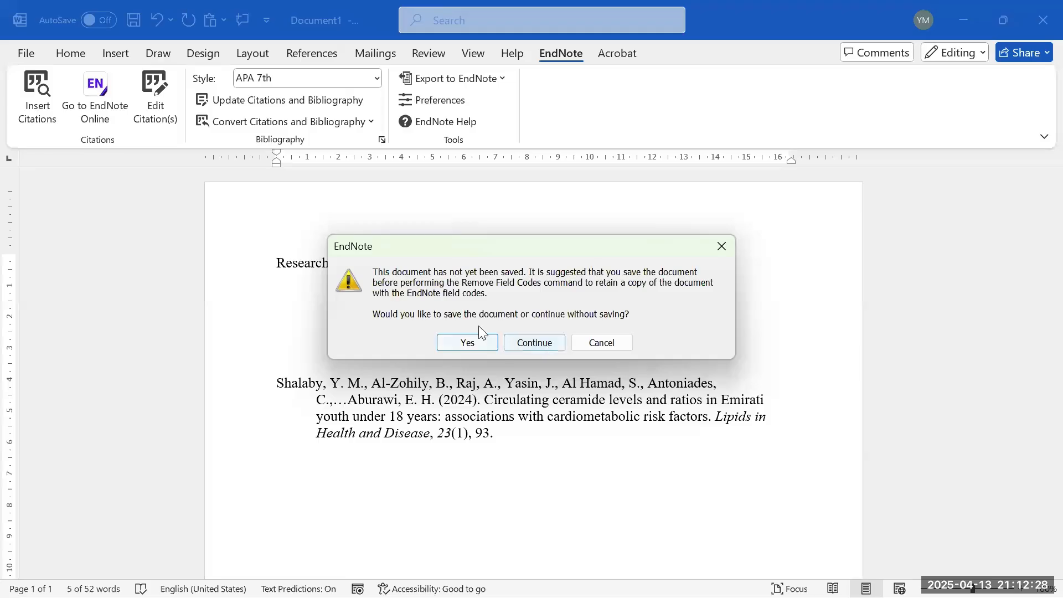
drag(588, 256, 586, 327)
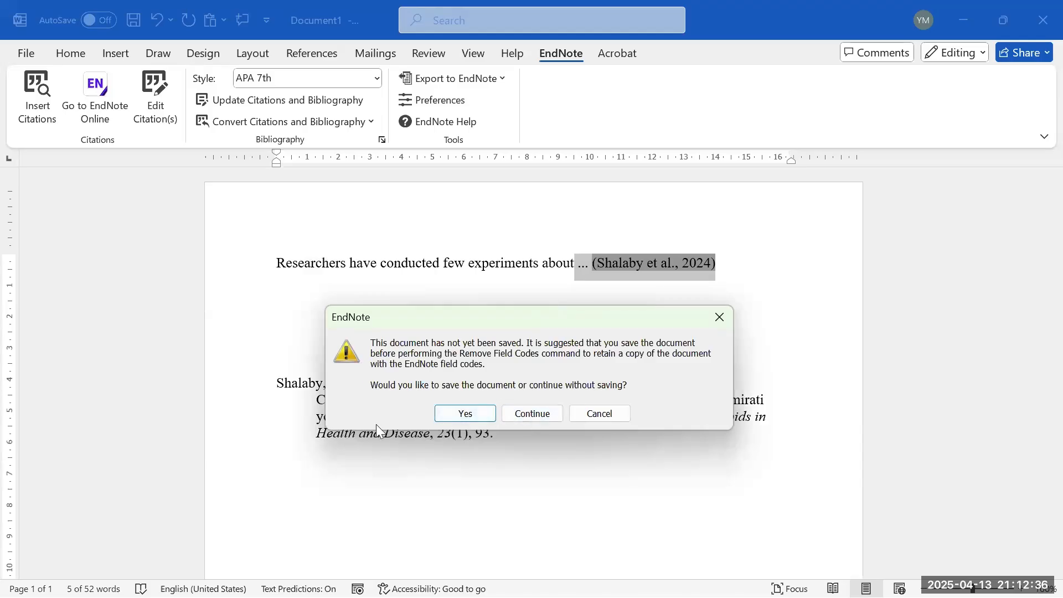
click(533, 416)
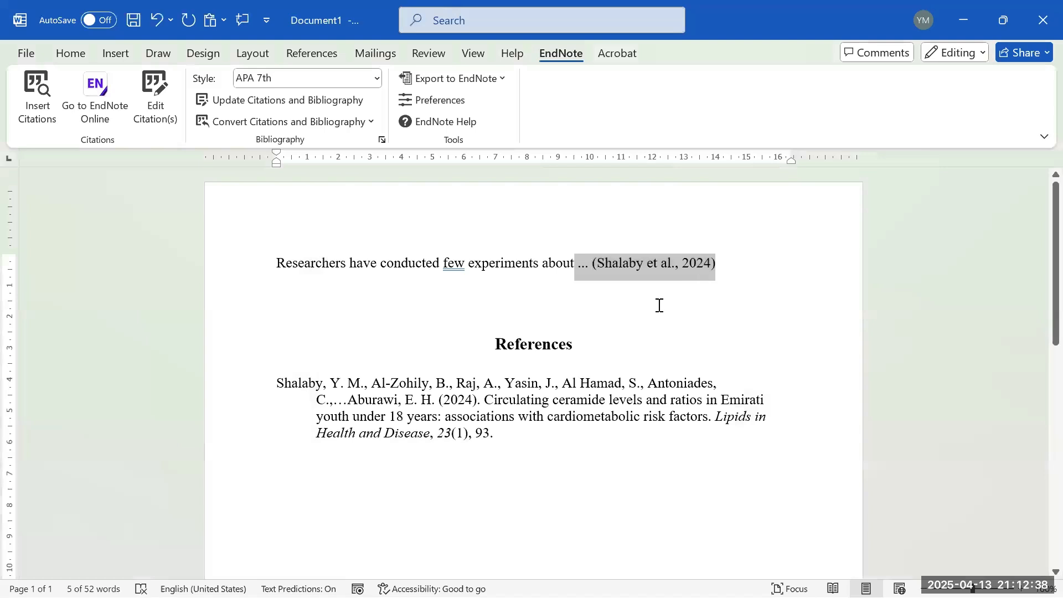
mouse_move(716, 263)
mouse_down()
mouse_move(543, 260)
mouse_move(587, 263)
mouse_move(576, 282)
mouse_move(716, 264)
mouse_up()
click(575, 285)
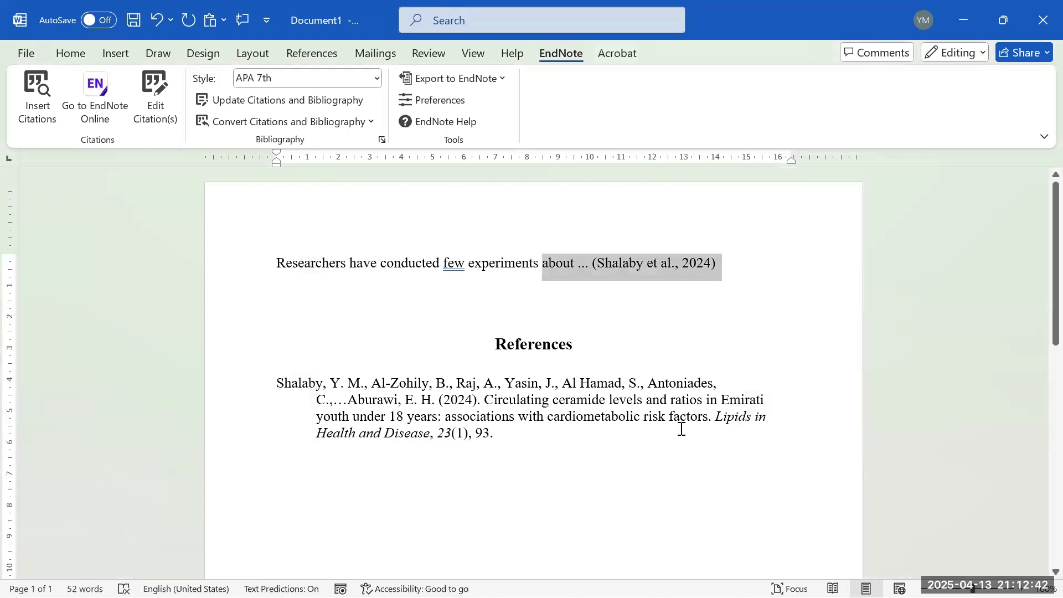
click(616, 460)
drag(617, 460, 239, 386)
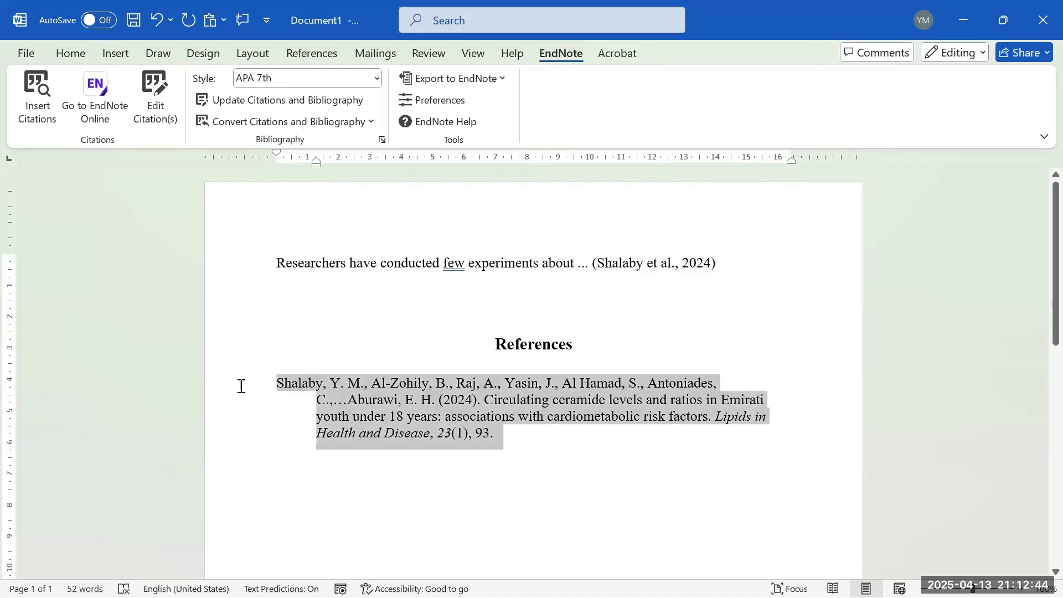
click(732, 265)
drag(716, 262, 403, 268)
click(387, 265)
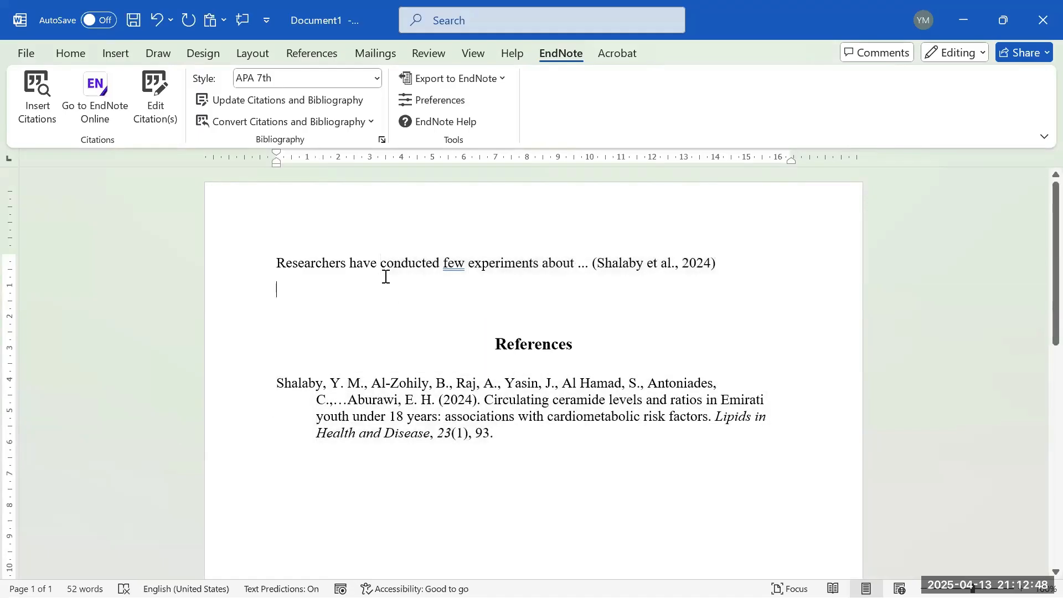
- Look over Word's bibliography styles and the EndNote export options without changing anything
click(312, 53)
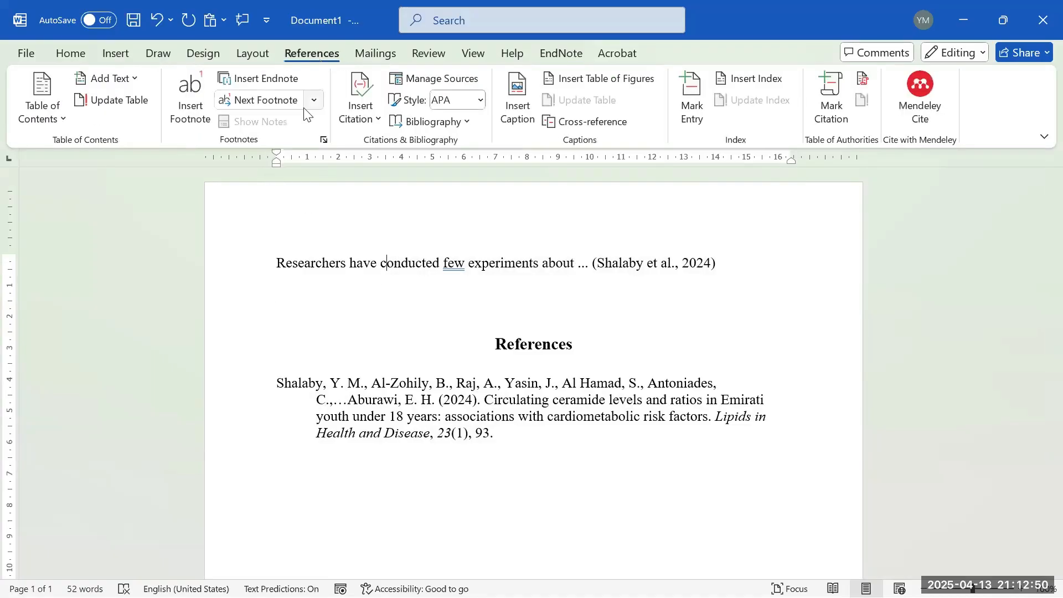
click(442, 122)
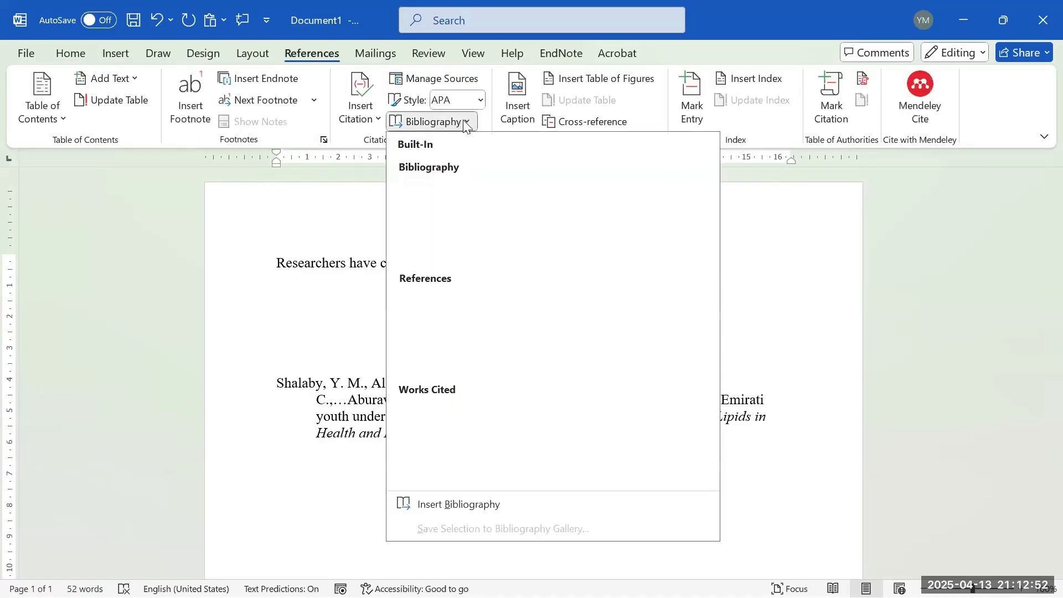
click(465, 123)
click(610, 55)
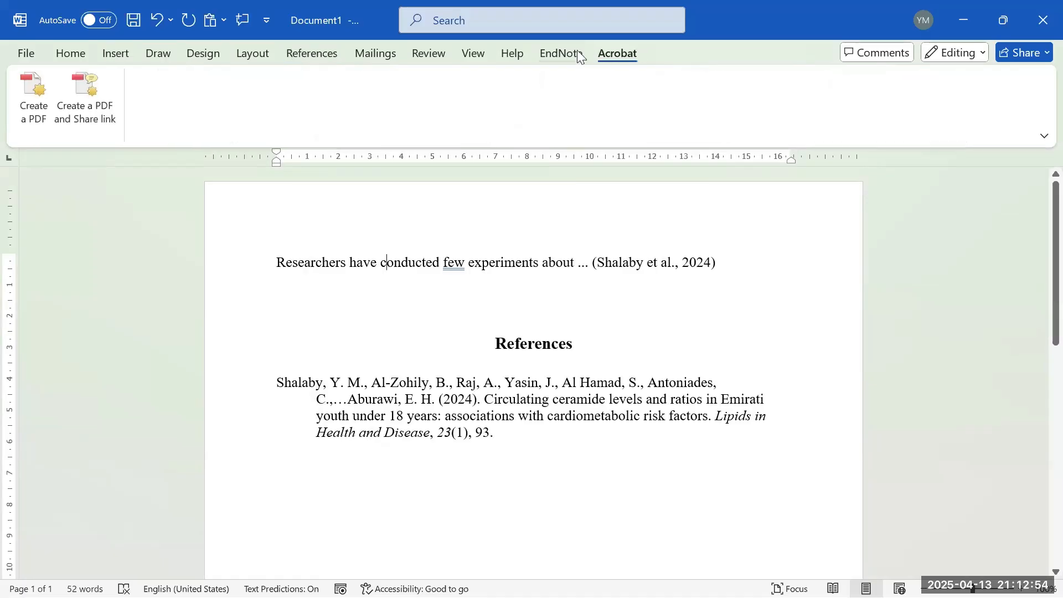
click(577, 51)
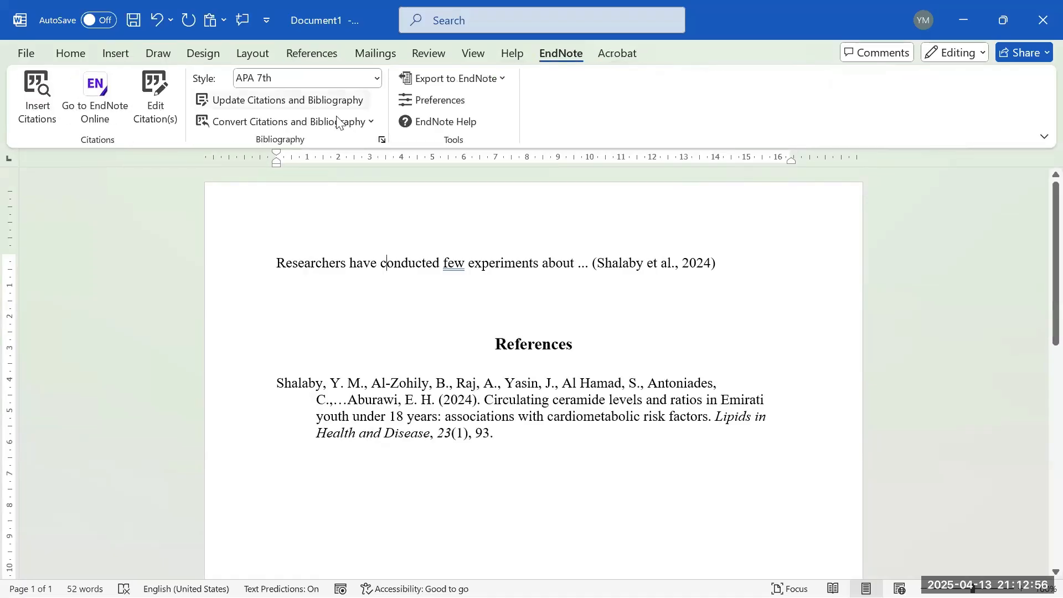
click(503, 78)
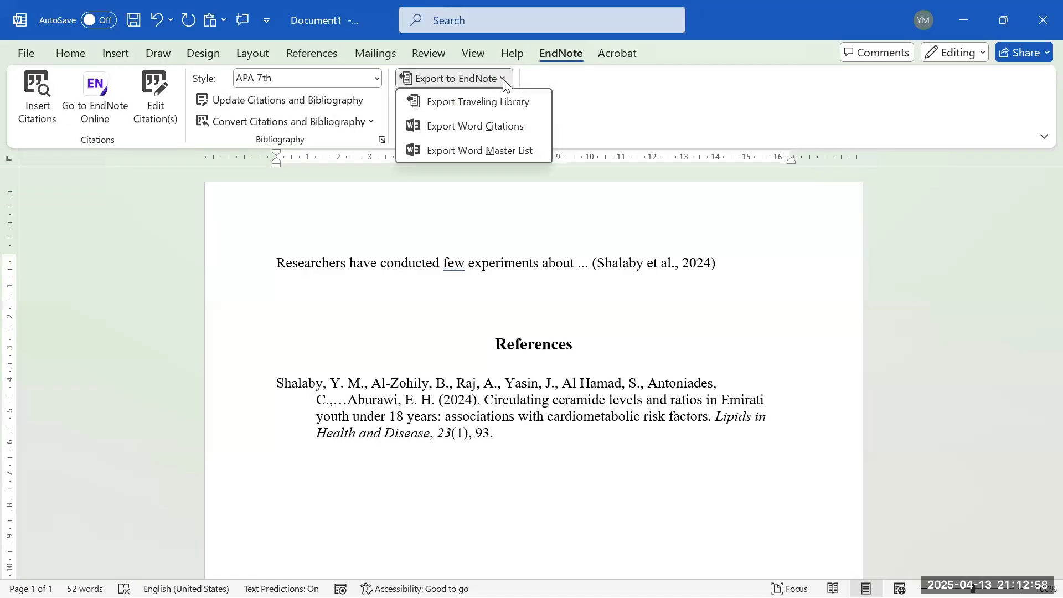
click(504, 79)
- Undo the conversion to restore the live (Shalaby et al., 2024) citation field
click(156, 23)
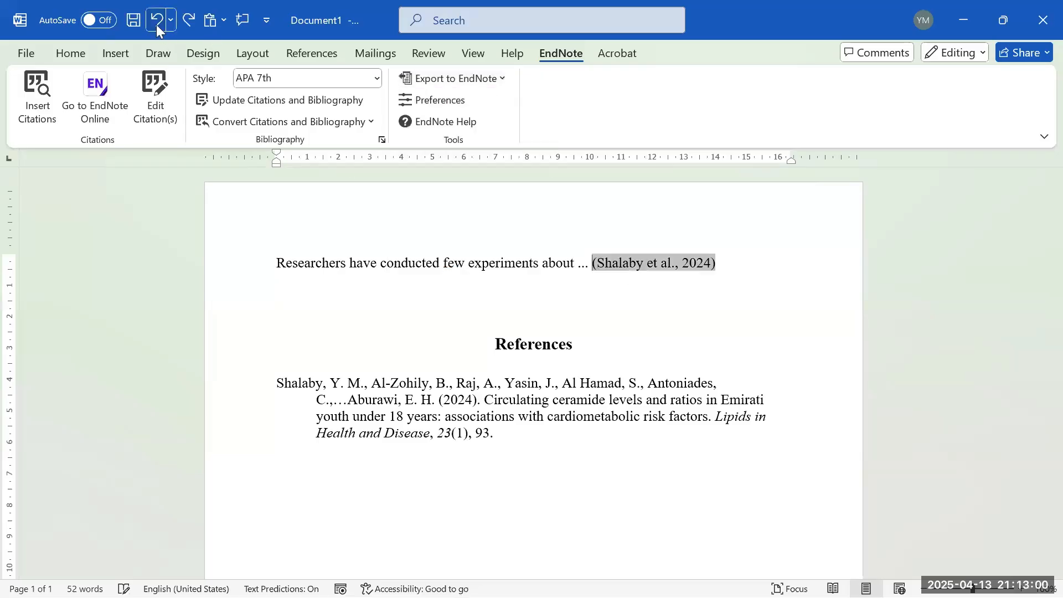
click(467, 417)
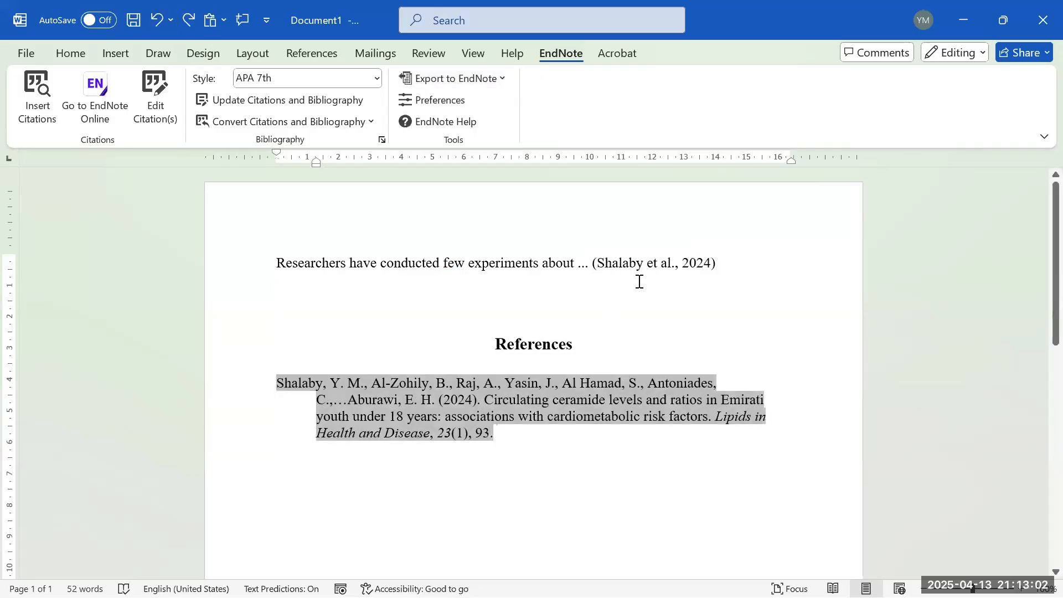
click(609, 266)
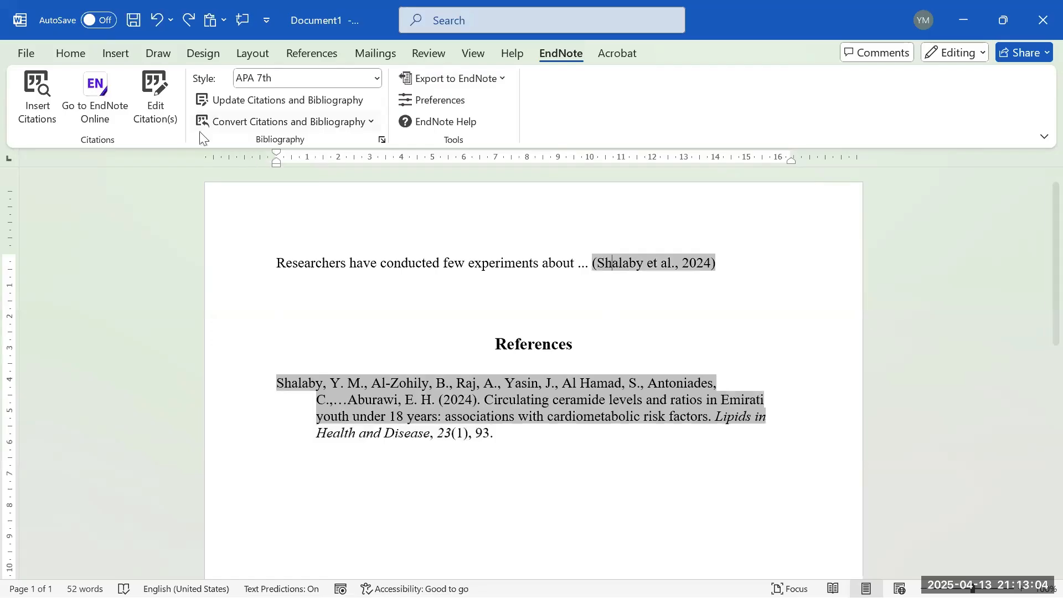
- Try inserting the Chen 2024 reference on its own, then undo it
click(61, 122)
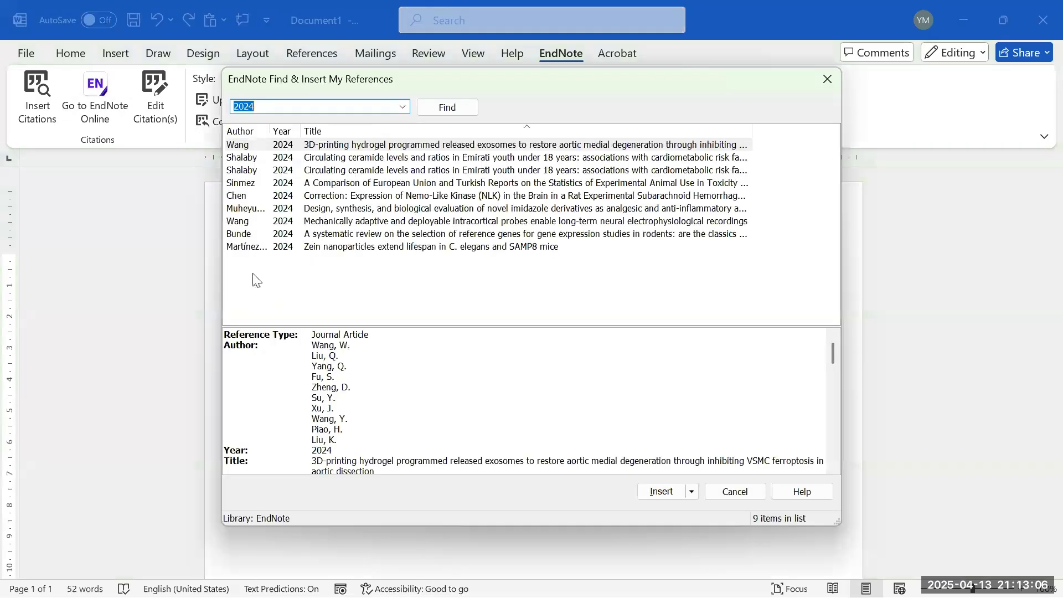
click(255, 195)
click(667, 492)
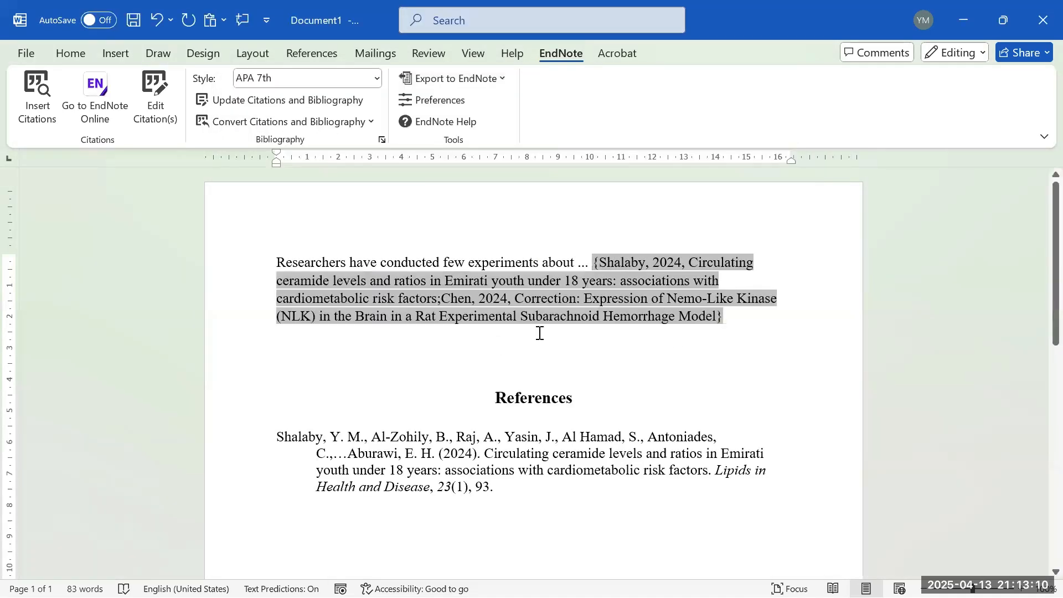
click(518, 338)
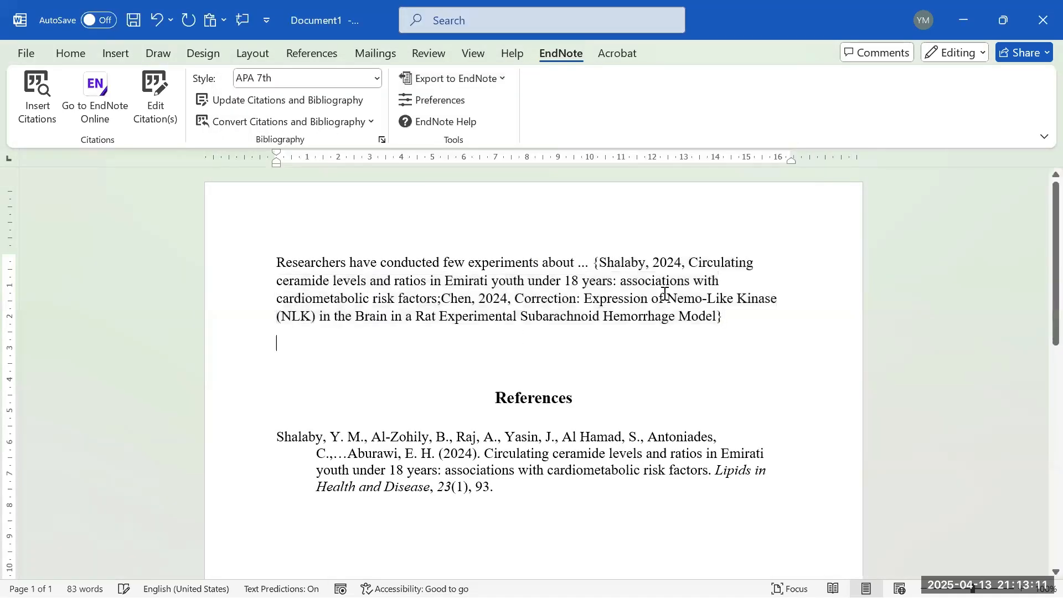
click(157, 19)
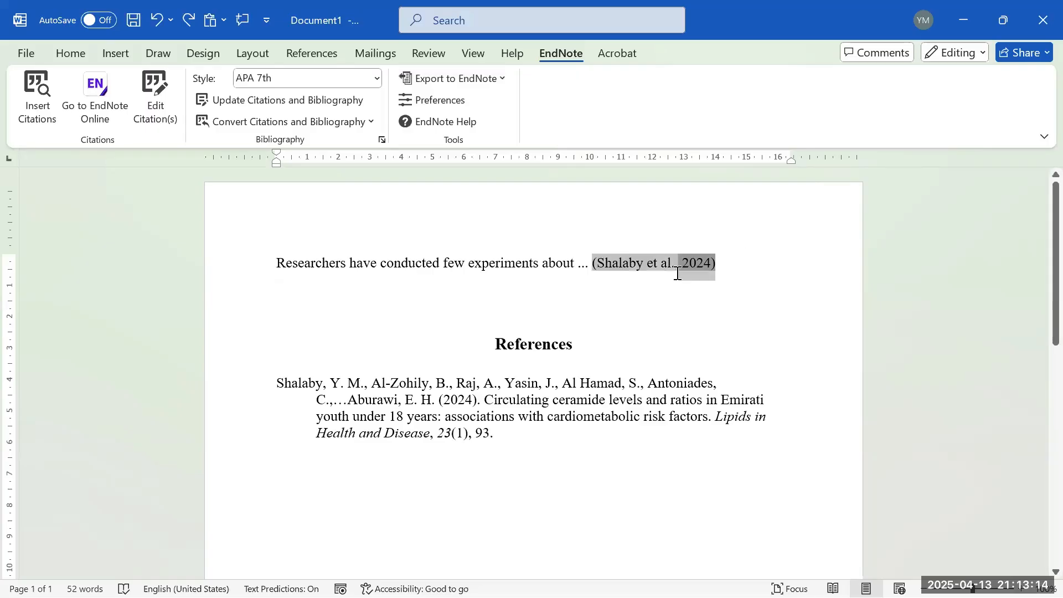
drag(579, 263, 636, 279)
click(636, 288)
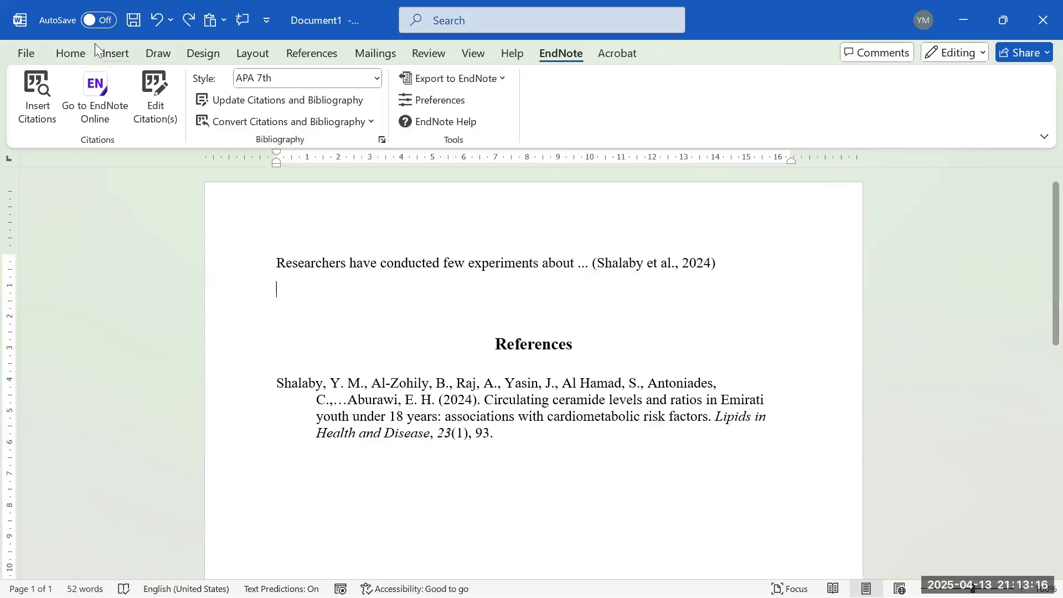
click(20, 20)
click(501, 307)
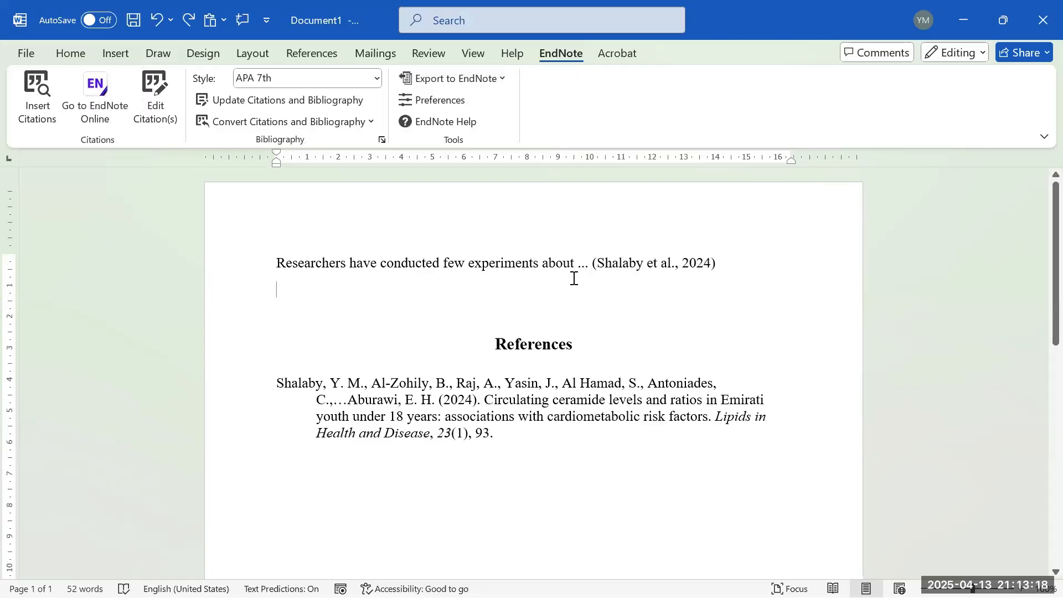
- Try citing the Sinmez 2024 reference on the empty line, then undo it
click(37, 85)
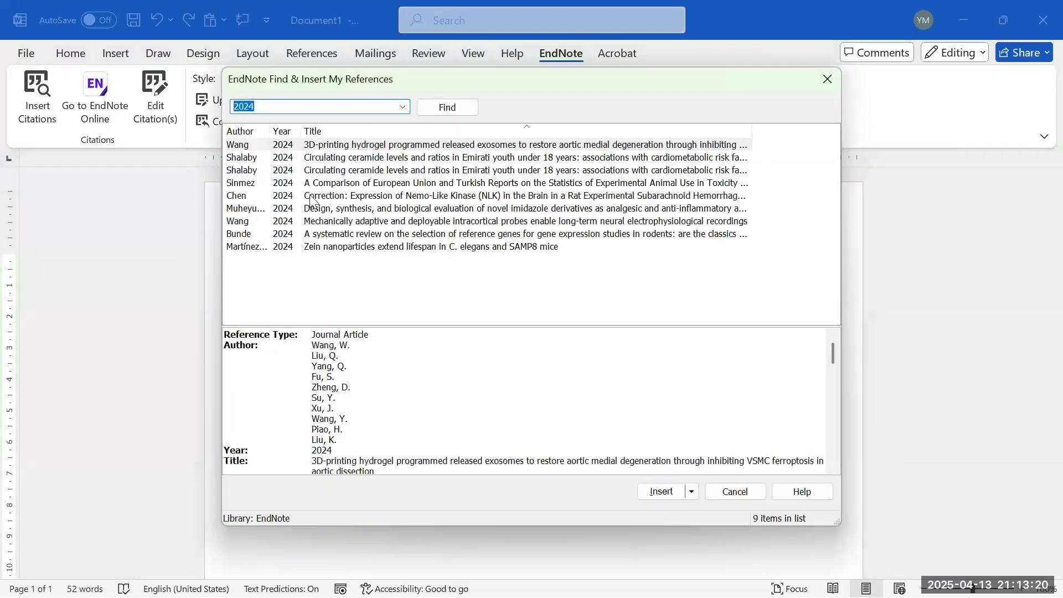
click(242, 185)
click(652, 493)
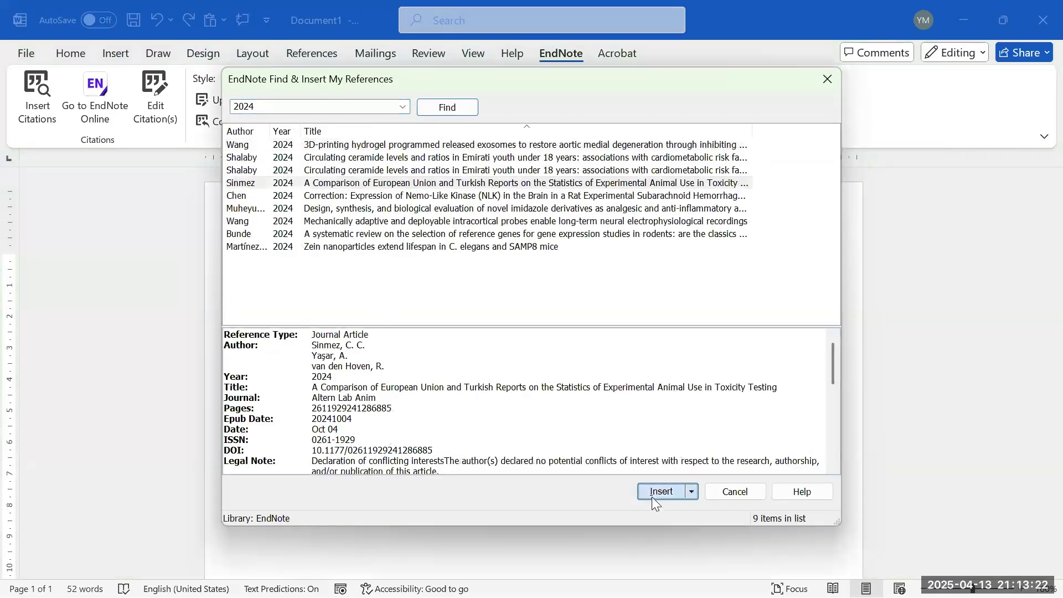
drag(607, 320, 351, 265)
click(696, 322)
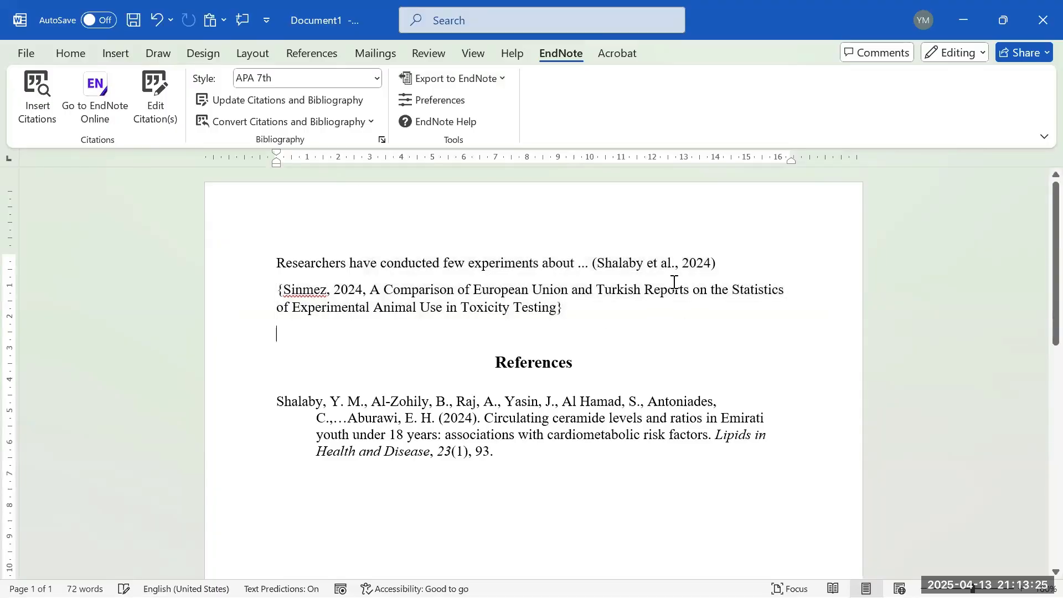
click(157, 20)
- Add Chen 2024 into the Shalaby citation and update citations and bibliography
click(665, 261)
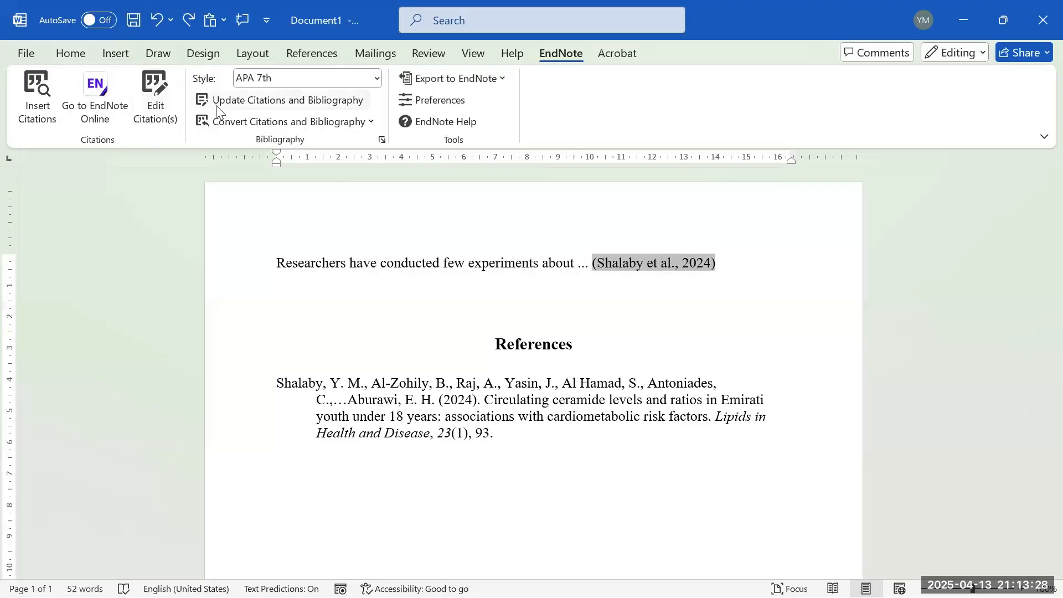
click(38, 100)
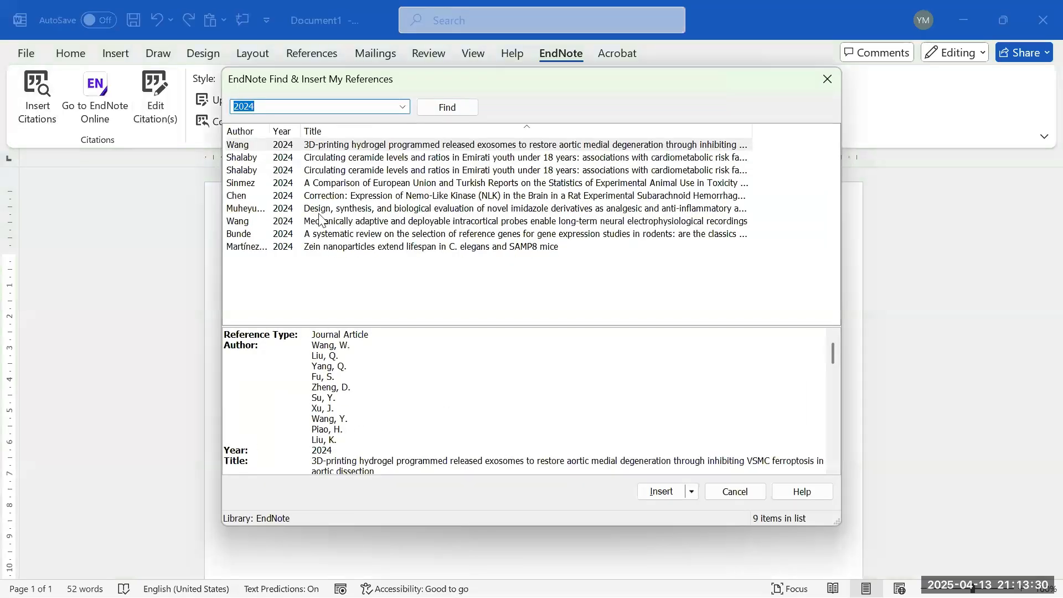
click(288, 197)
click(681, 493)
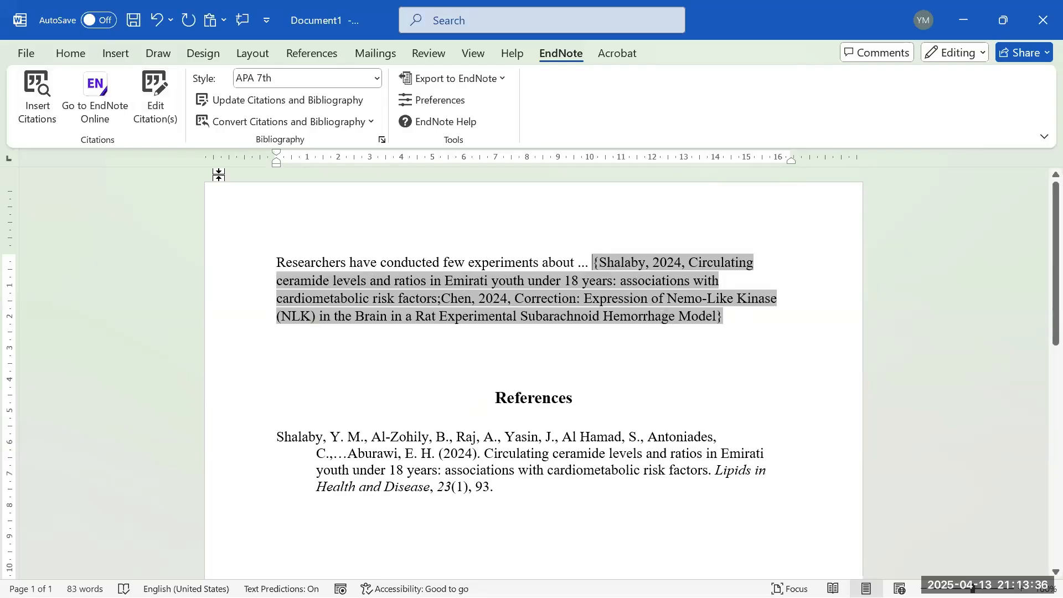
click(237, 100)
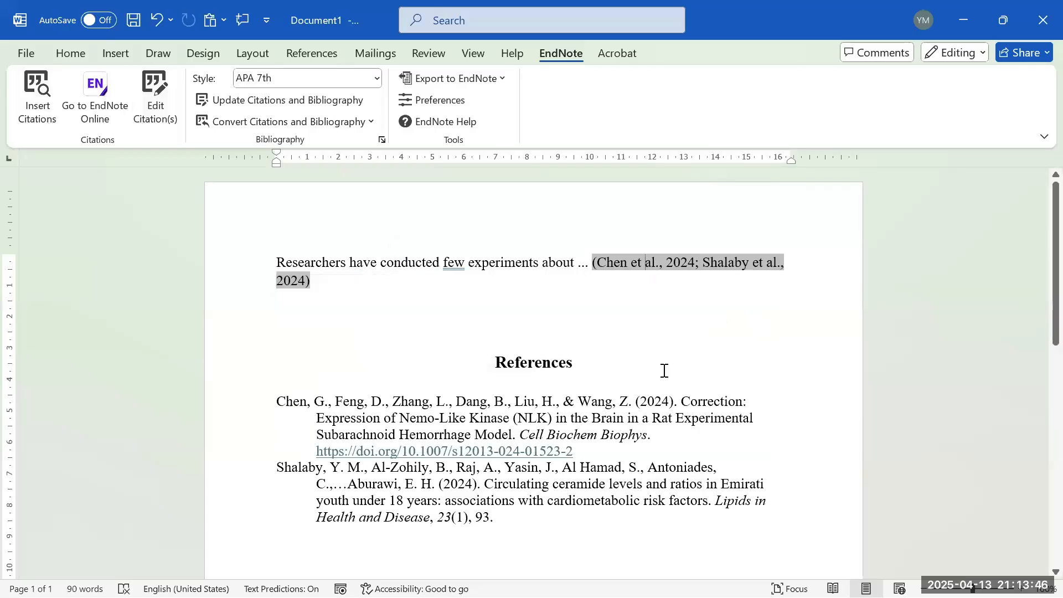
- Insert a blank line between the Chen and Shalaby entries, then type placeholder text after the citation
drag(599, 261, 664, 272)
drag(599, 259, 604, 260)
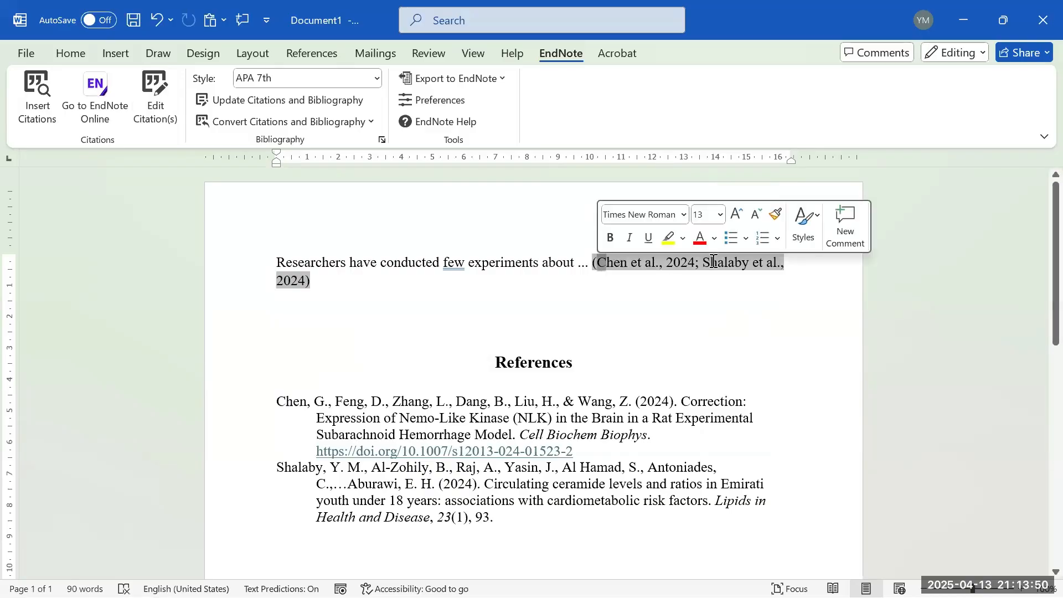
click(693, 268)
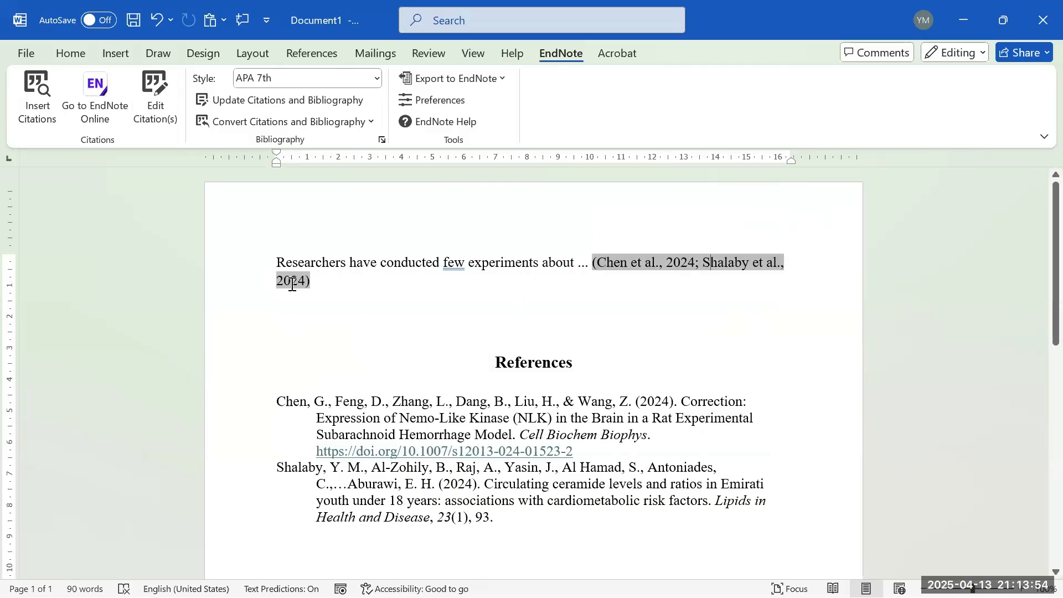
click(612, 451)
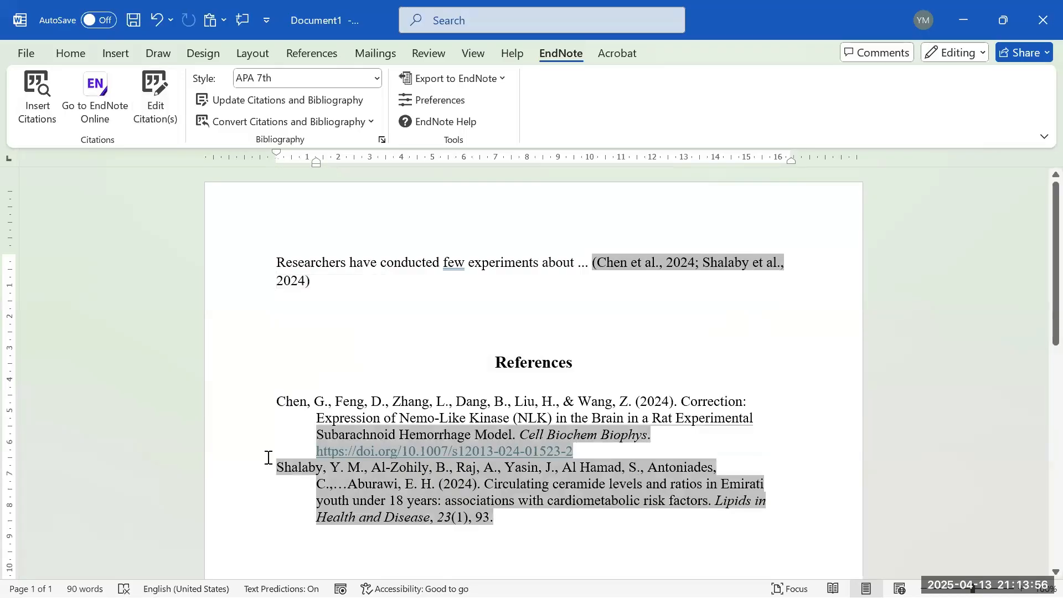
double_click(260, 407)
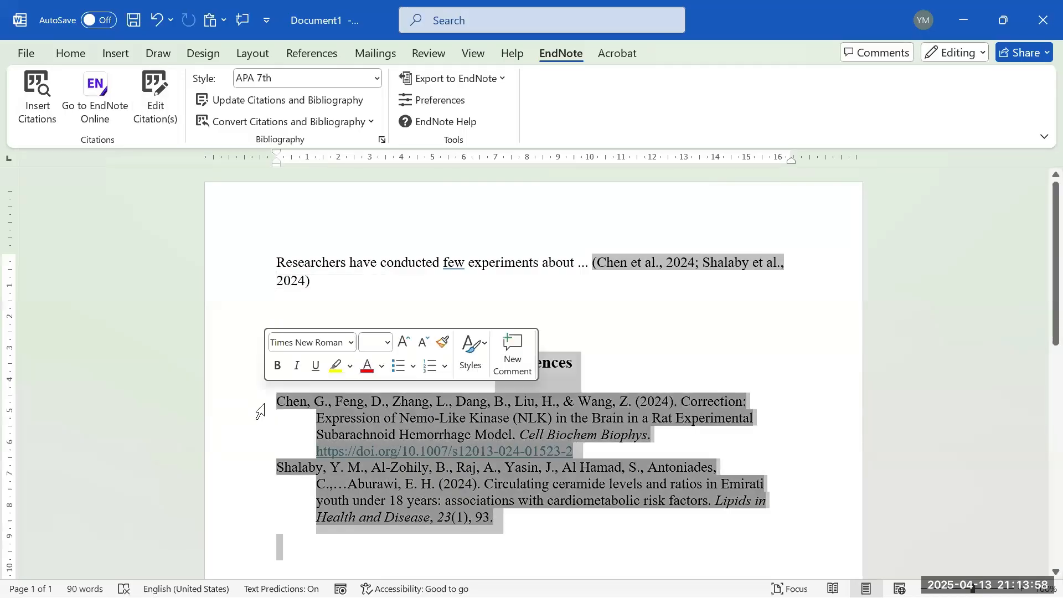
click(285, 416)
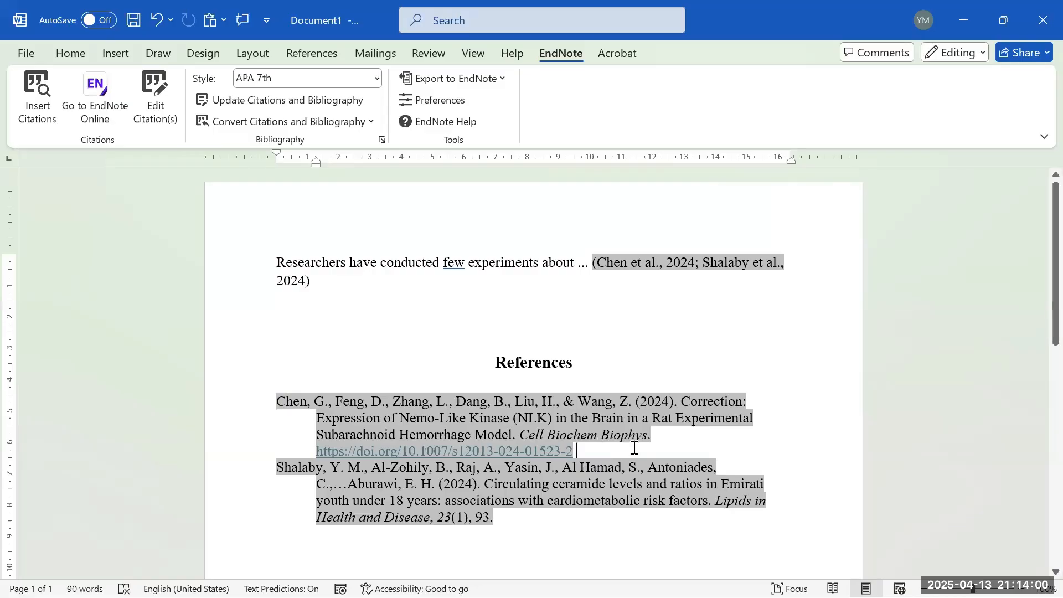
key(Return)
click(614, 302)
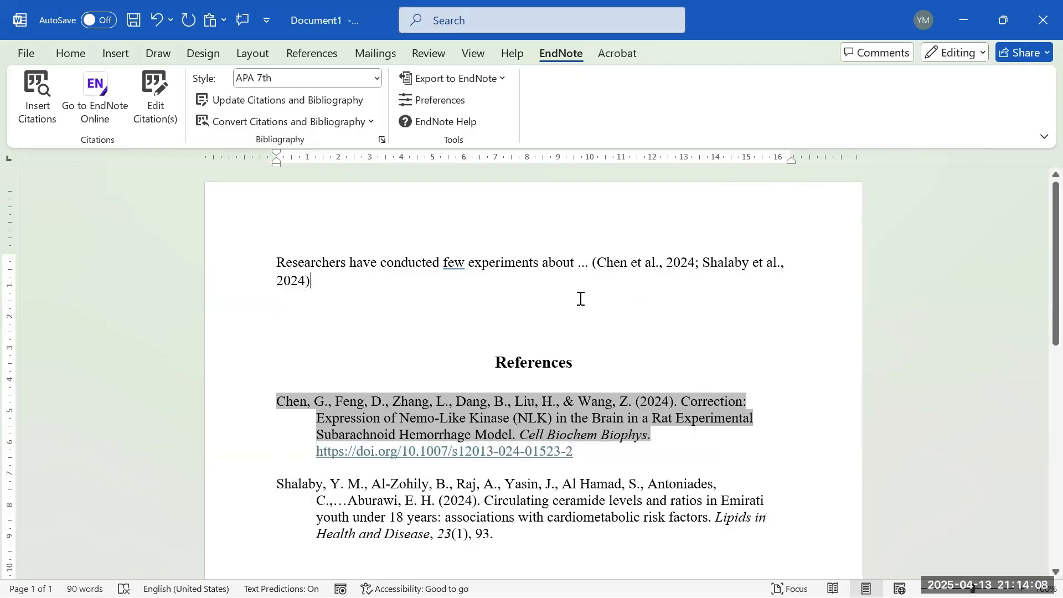
text(. fjjaniwnaflnsfalk)
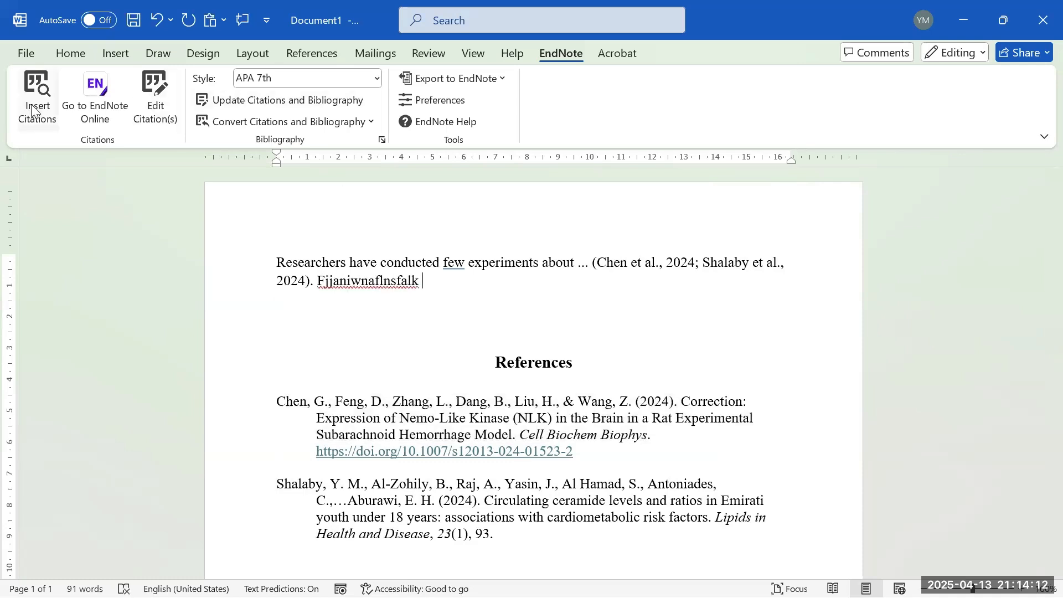
- Search 2021 and cite the Muheyuddeen 2024 imidazole article, ending the sentence with a period
click(13, 86)
text(2021)
key(Return)
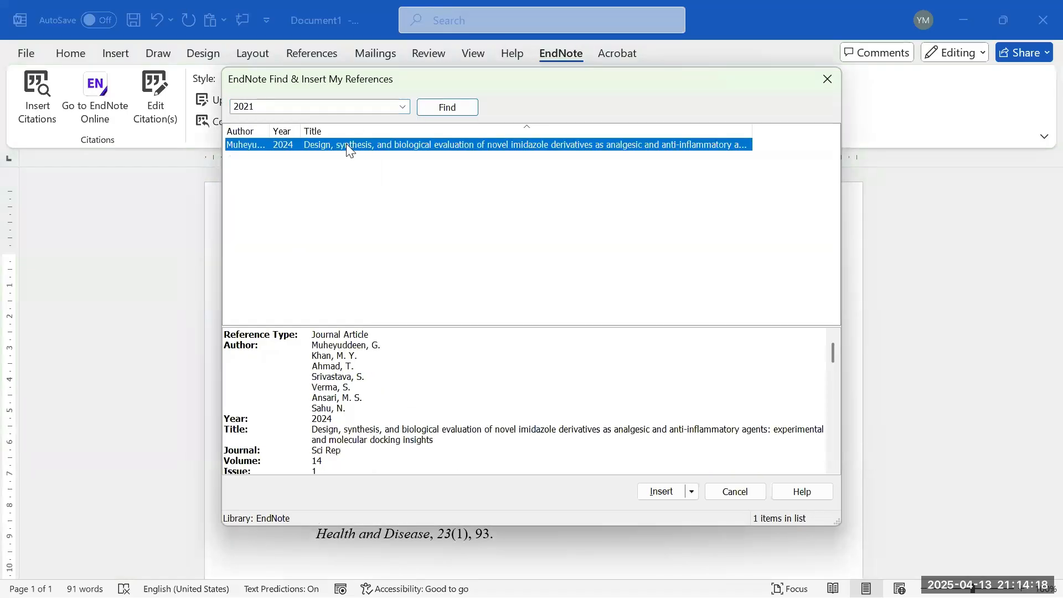
click(644, 494)
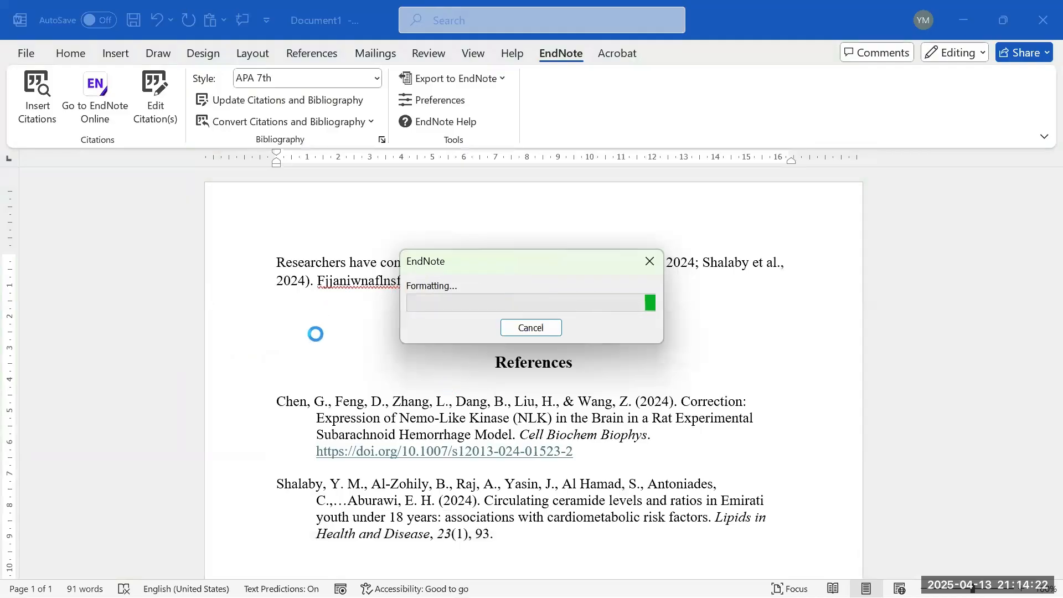
click(371, 282)
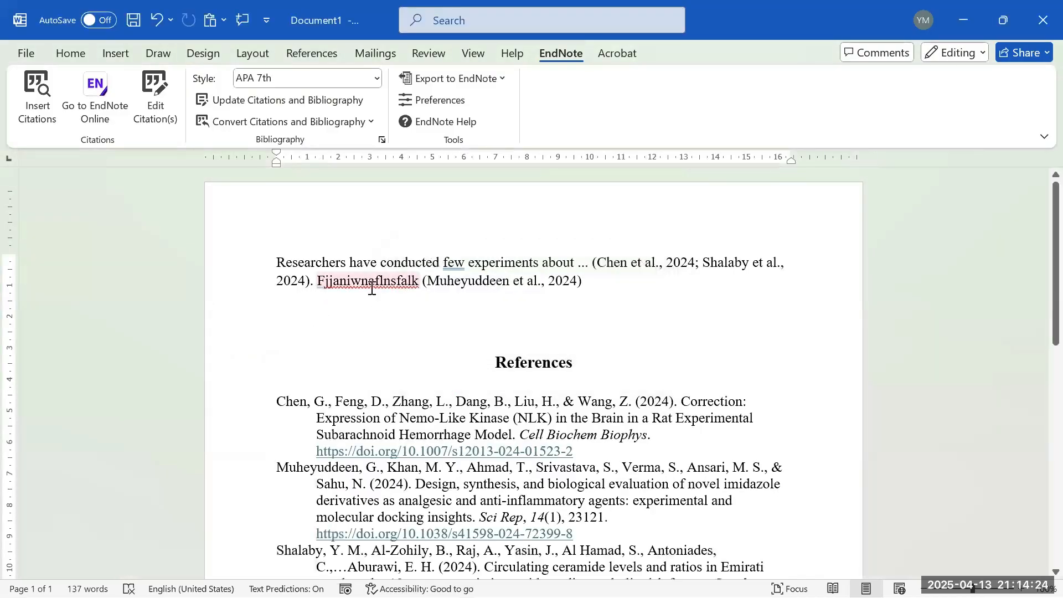
click(585, 280)
text(.)
drag(318, 282, 616, 308)
click(496, 514)
scroll(464, 483, down, 2)
click(463, 471)
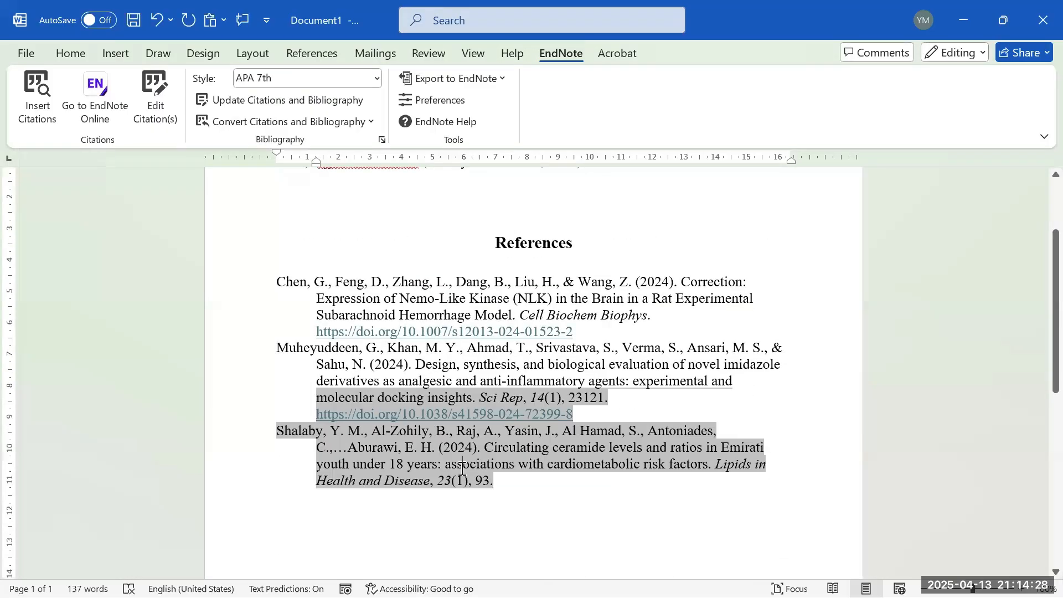
scroll(464, 471, up, 3)
click(376, 79)
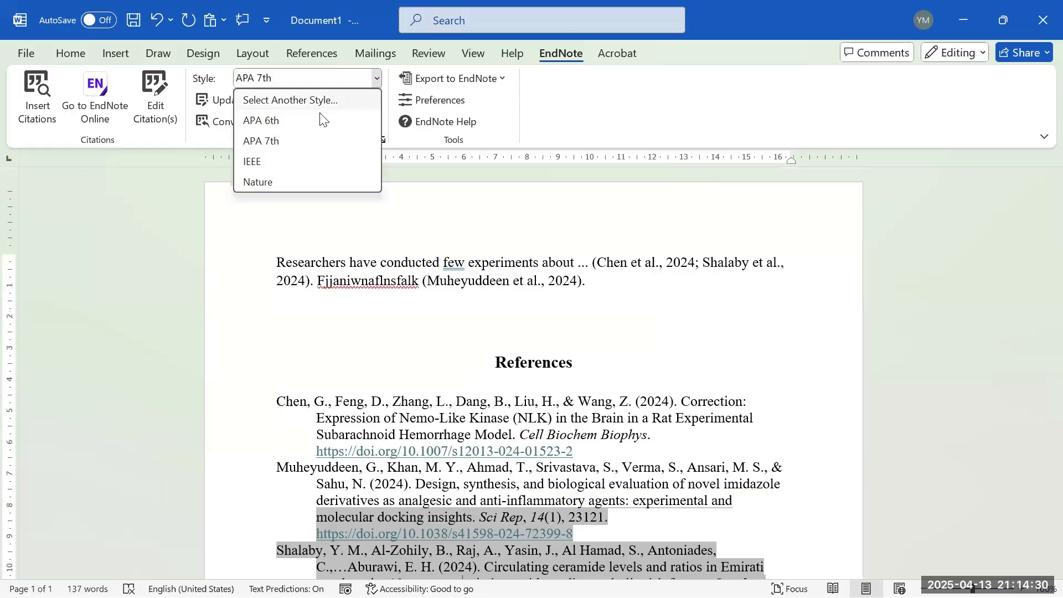
- Switch the citation style to IEEE, giving numbered citations [1, 2] and [3]
click(308, 161)
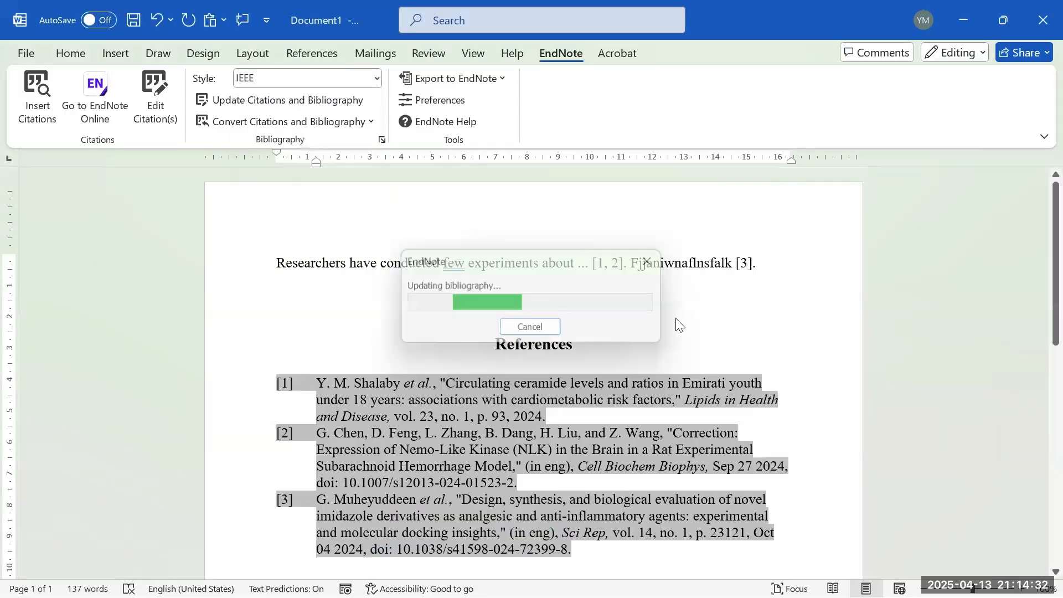
drag(468, 252, 757, 272)
click(545, 313)
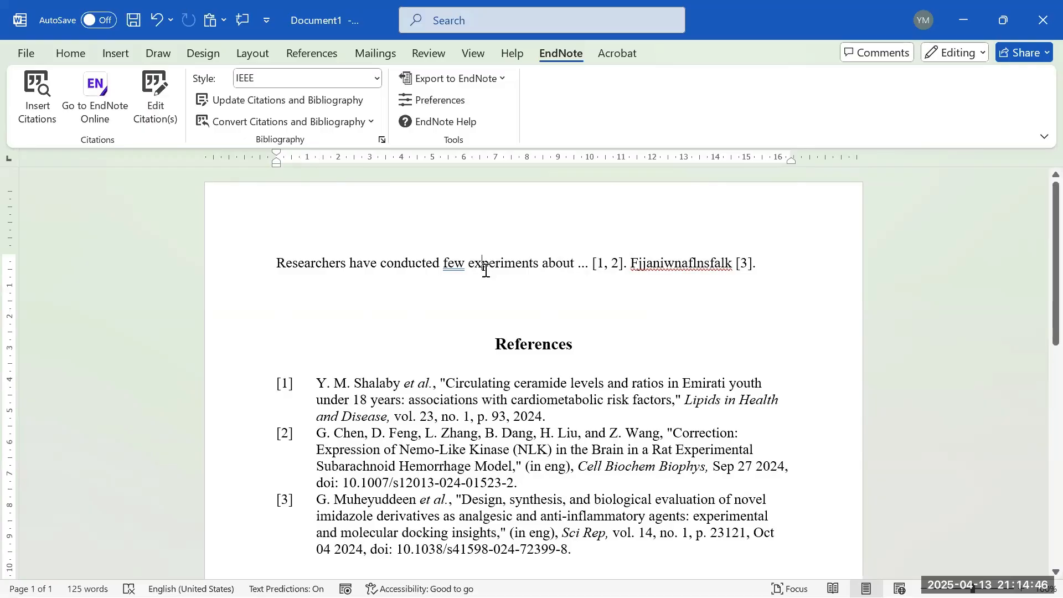
mouse_move(408, 578)
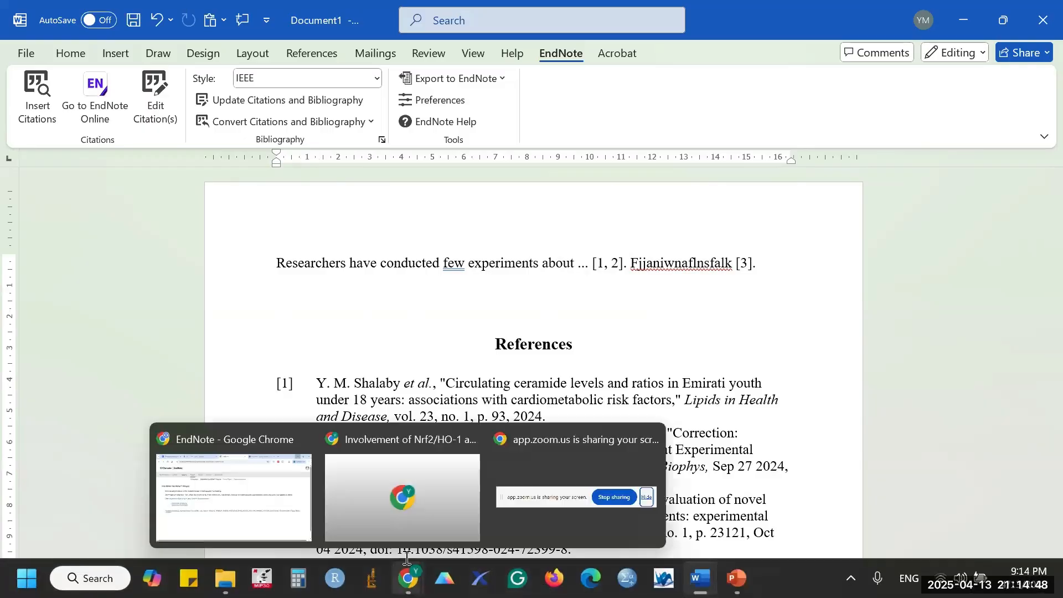
click(254, 492)
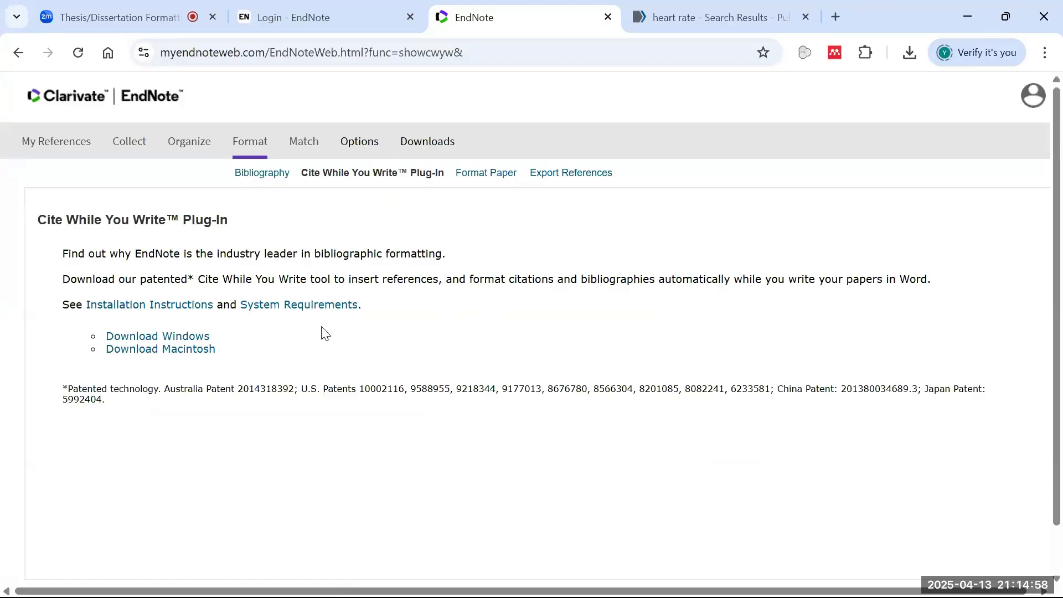
click(340, 26)
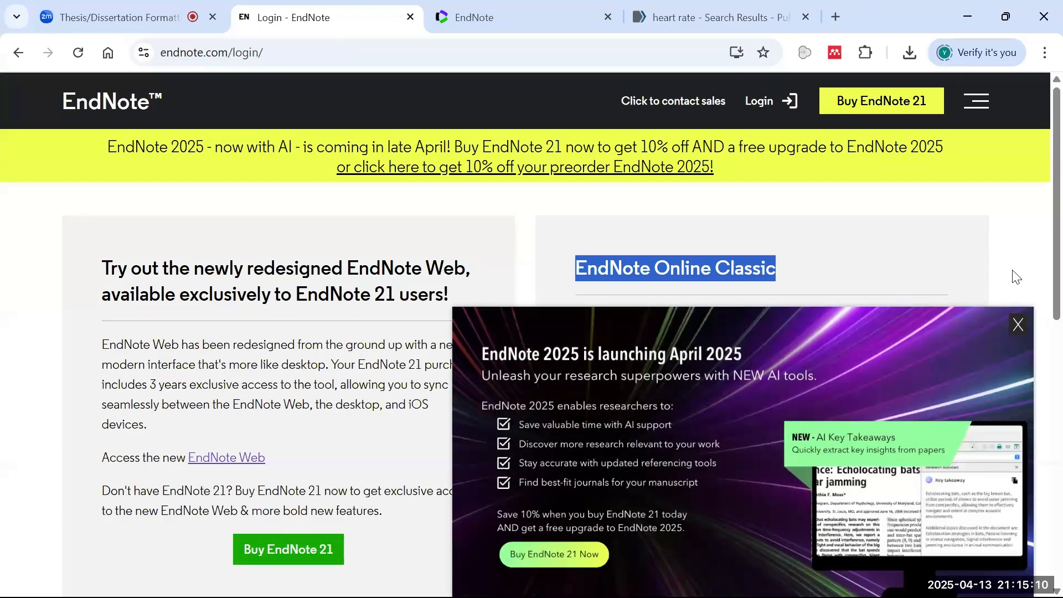
click(1016, 330)
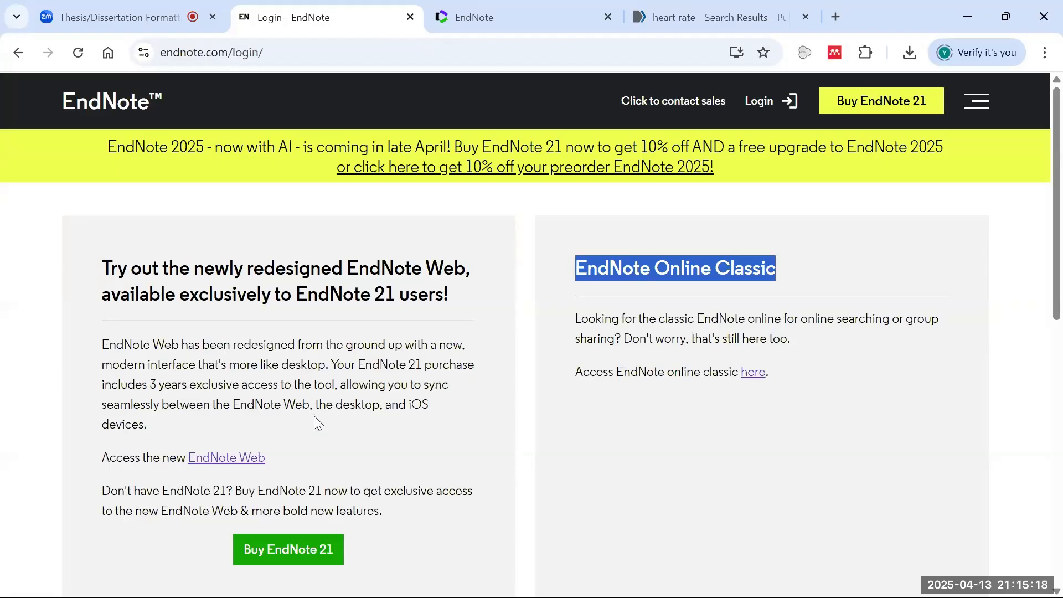
click(519, 23)
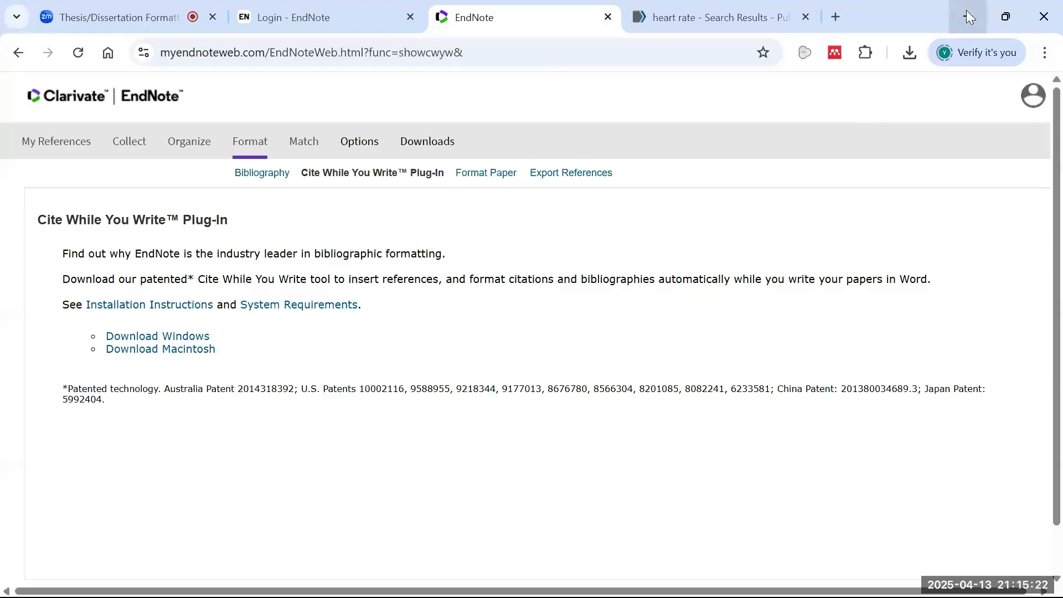
click(967, 11)
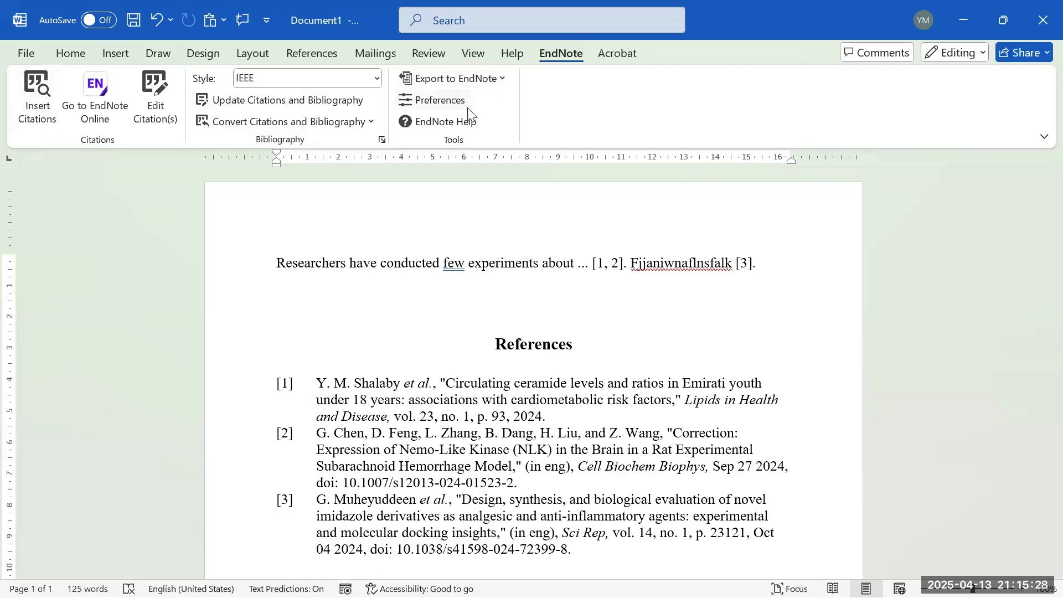
- Change the Cite While You Write application from EndNote online to desktop EndNote
click(437, 100)
click(498, 178)
click(498, 232)
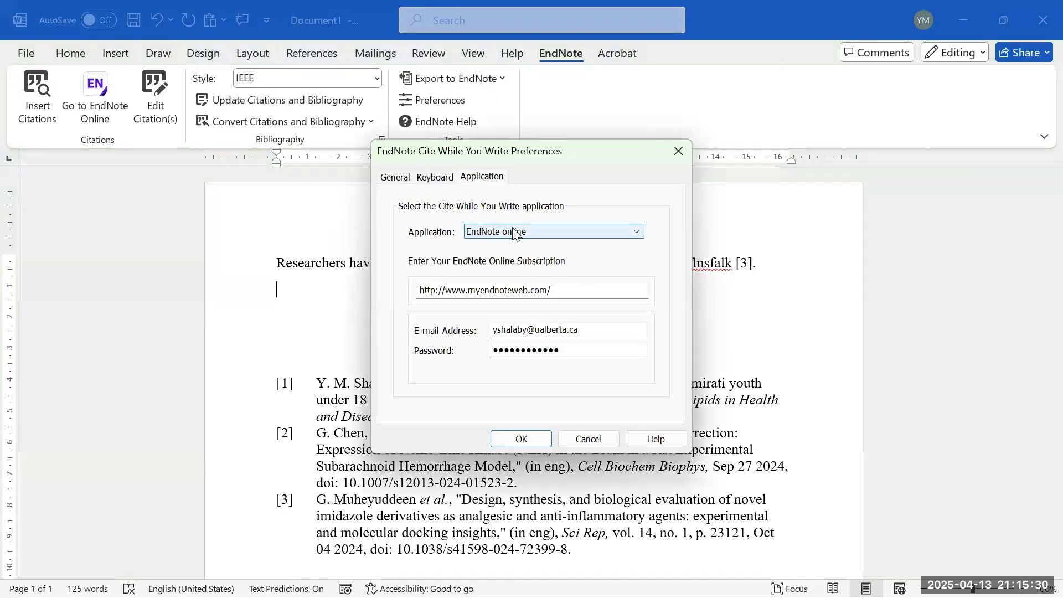
click(531, 232)
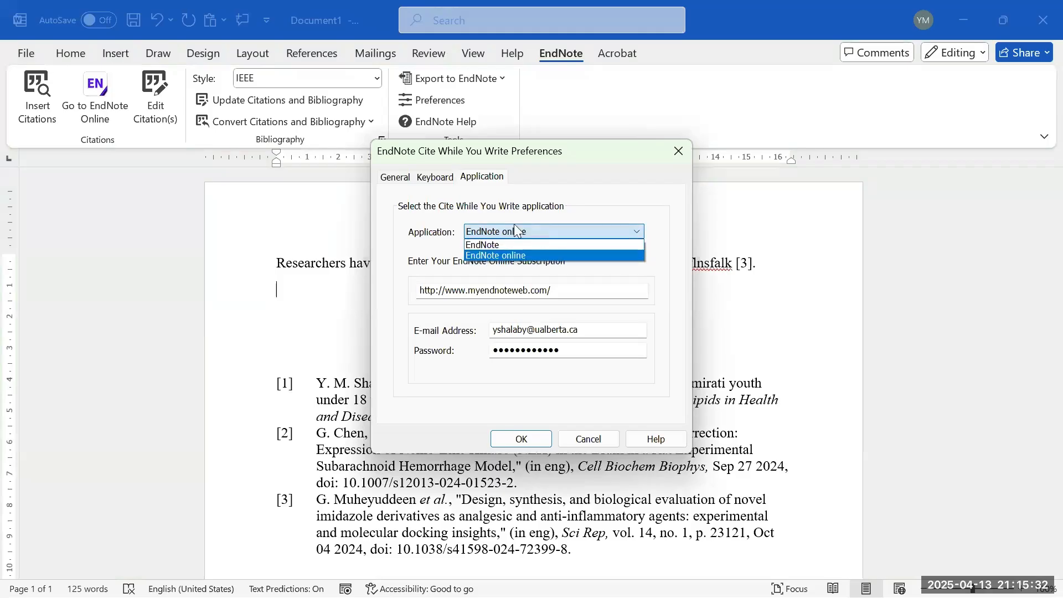
click(486, 246)
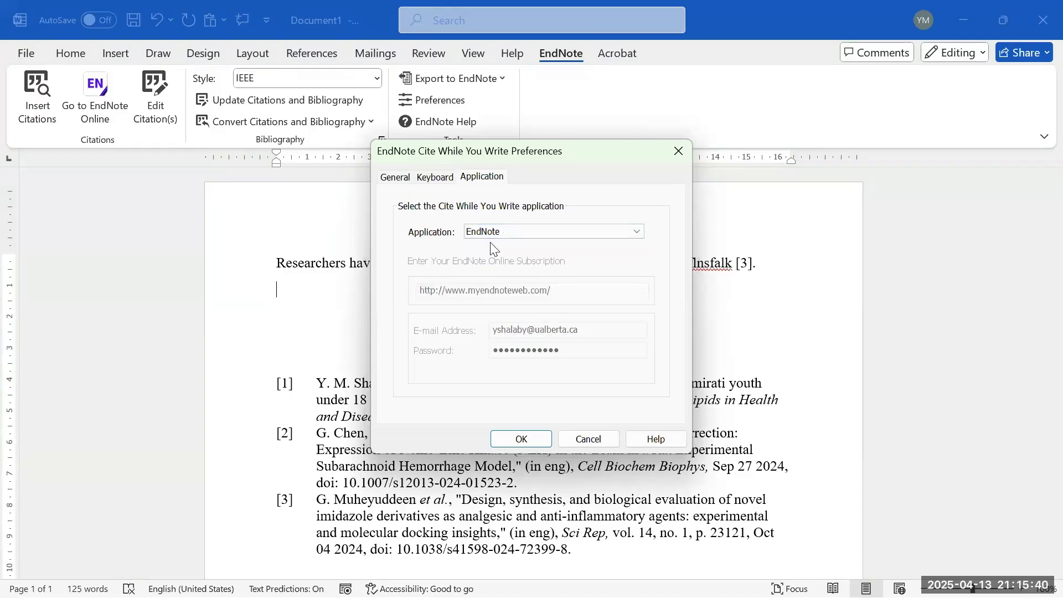
click(521, 439)
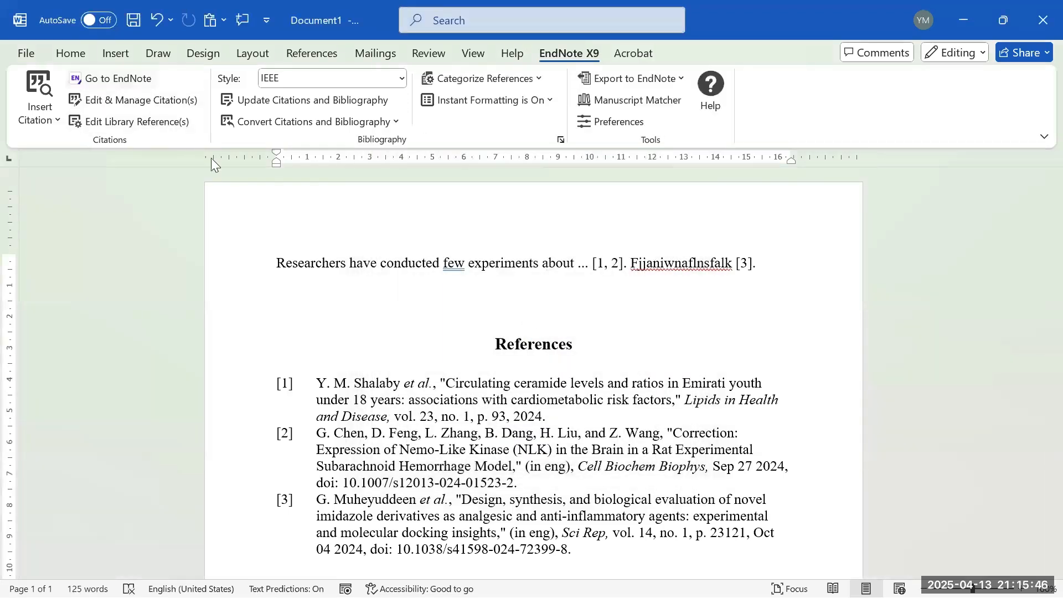
- Open the EndNote X9 library and dismiss the EndNote 2025 preorder promotion
click(118, 78)
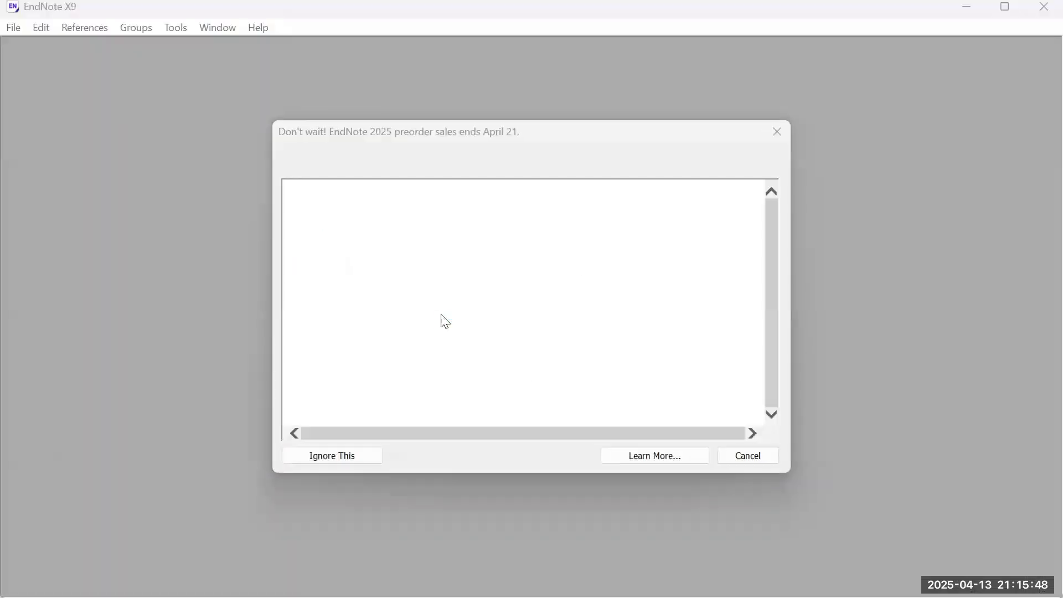
click(743, 453)
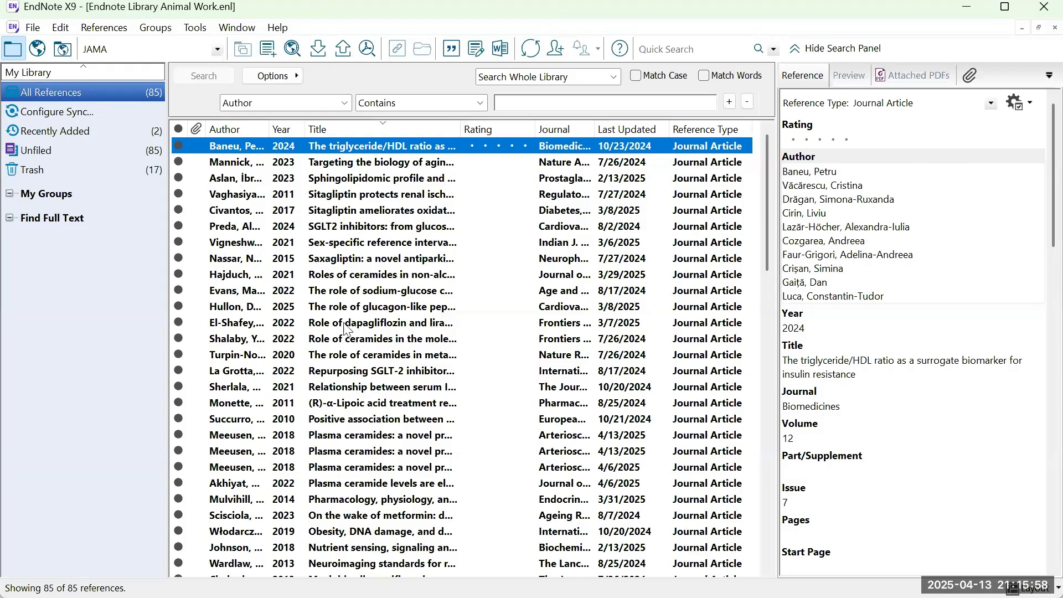
scroll(396, 222, down, 8)
scroll(396, 224, up, 8)
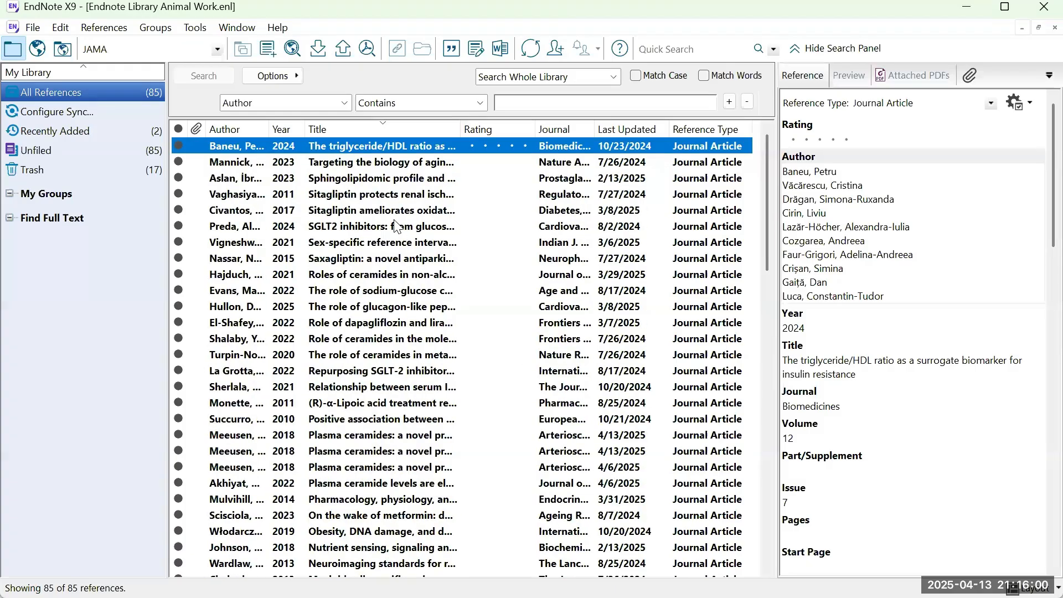
click(364, 185)
click(966, 9)
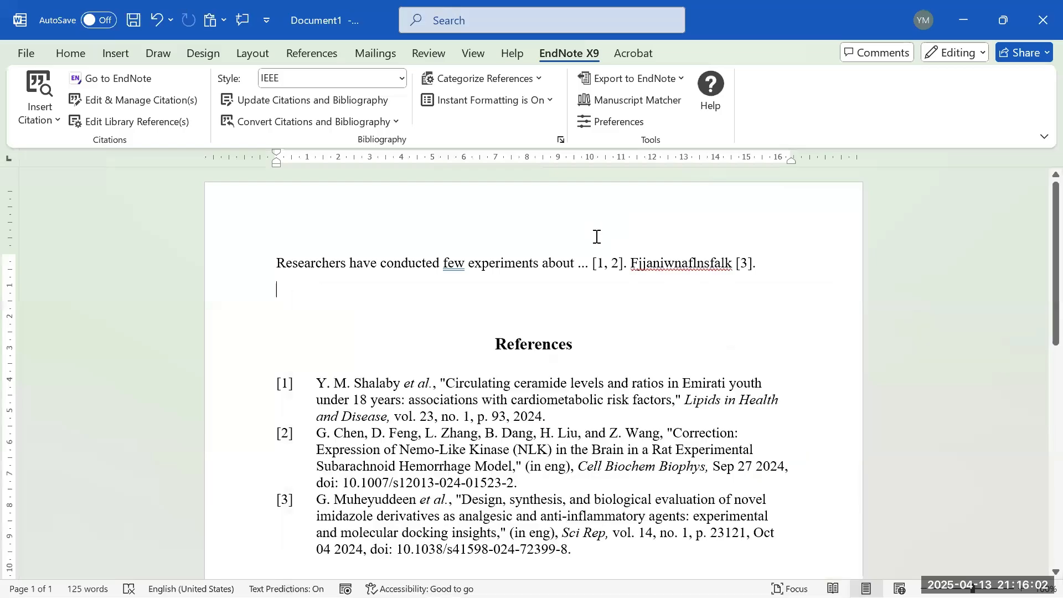
- Start a new line in Word after the first sentence, with placeholder text
click(798, 267)
key(Return)
text(kfasnkfanlk)
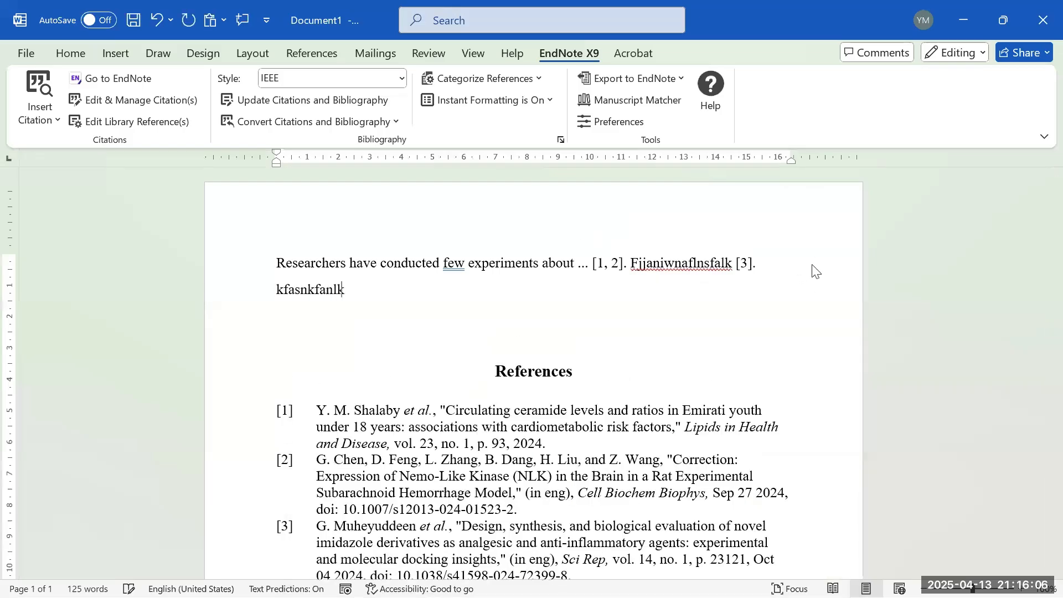
text(fns)
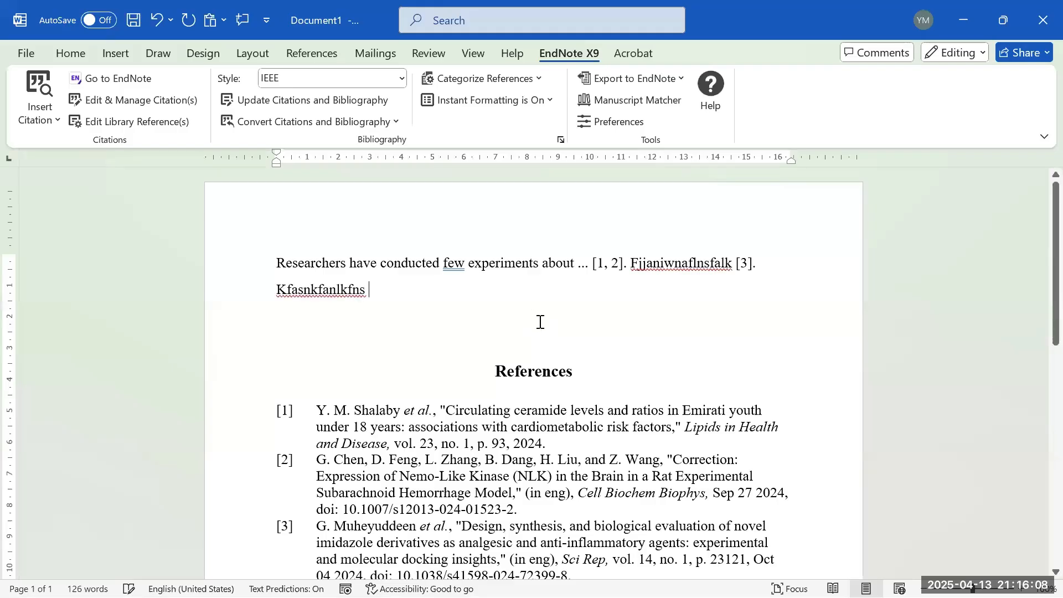
- Insert the 2021 fatty-liver ceramides paper from EndNote X9 as citation [4]
mouse_move(542, 591)
click(774, 590)
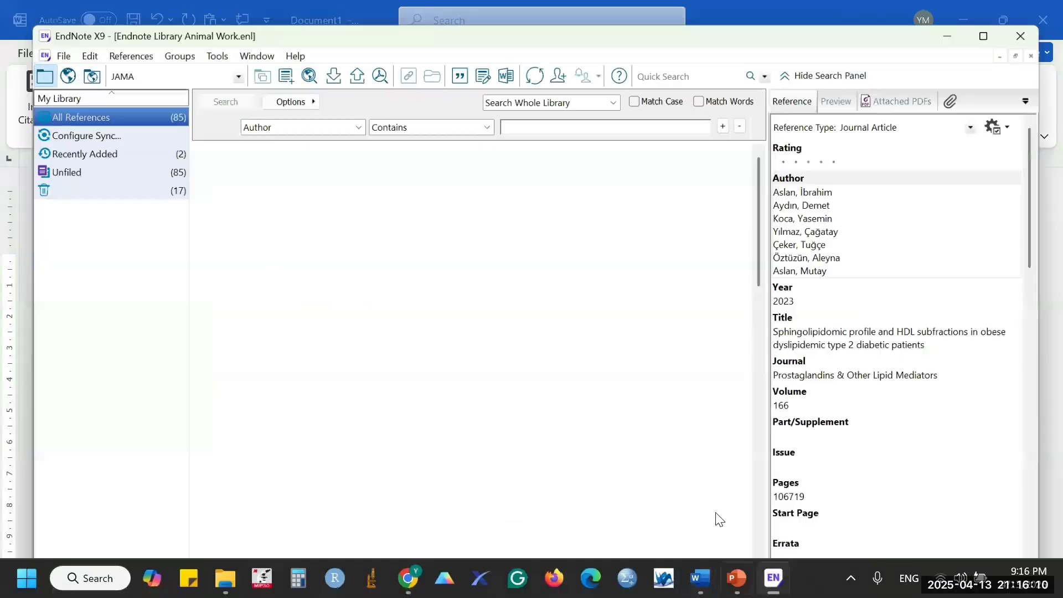
click(361, 242)
click(317, 275)
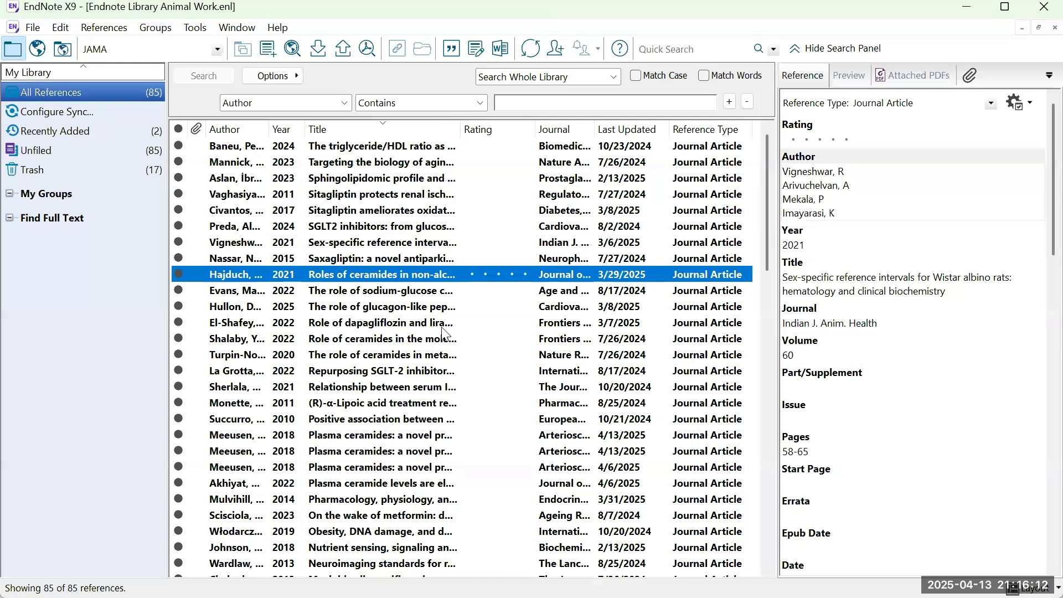
click(449, 53)
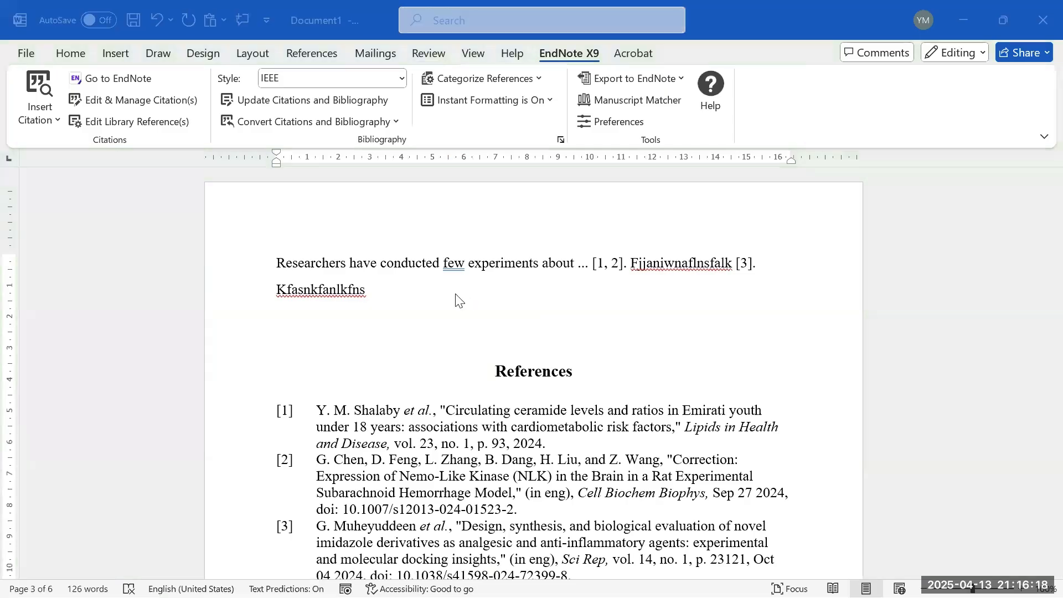
scroll(357, 488, down, 2)
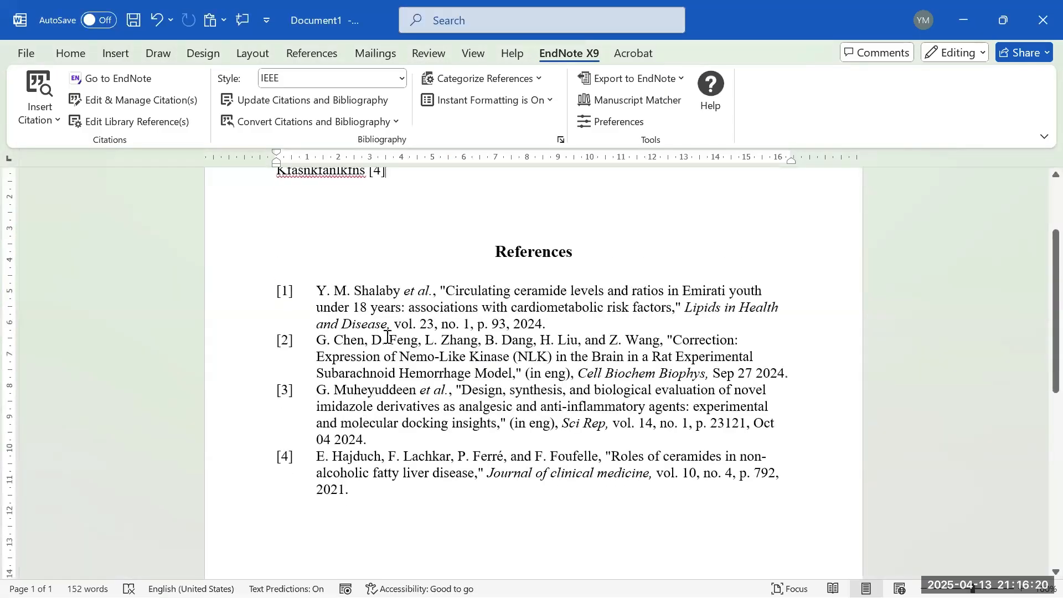
scroll(404, 476, up, 2)
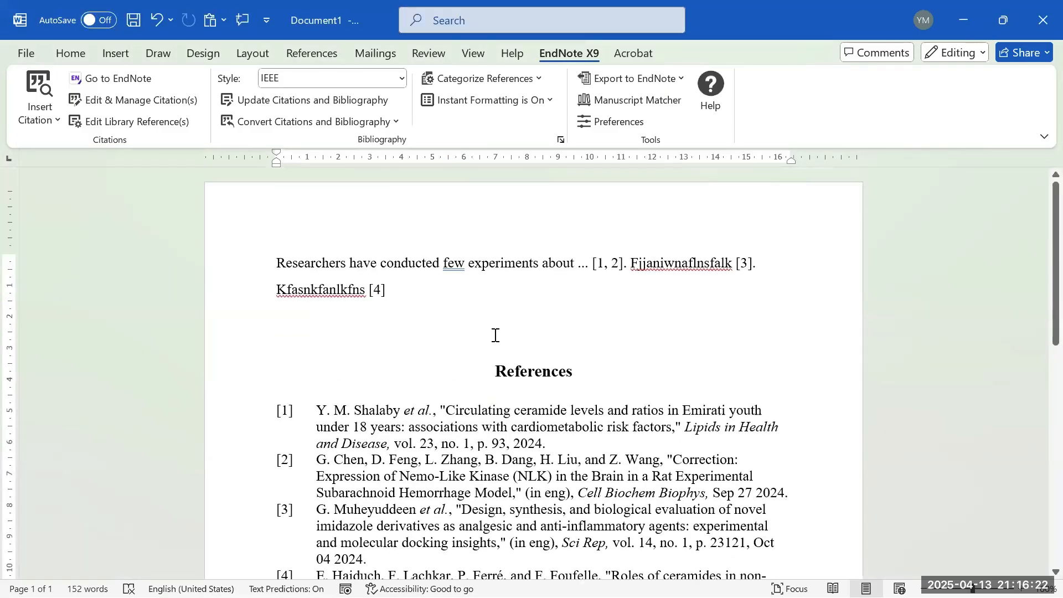
- End the [4] line with a period, check the Document1 group in EndNote X9, then minimize it
text(.)
mouse_move(590, 596)
click(773, 578)
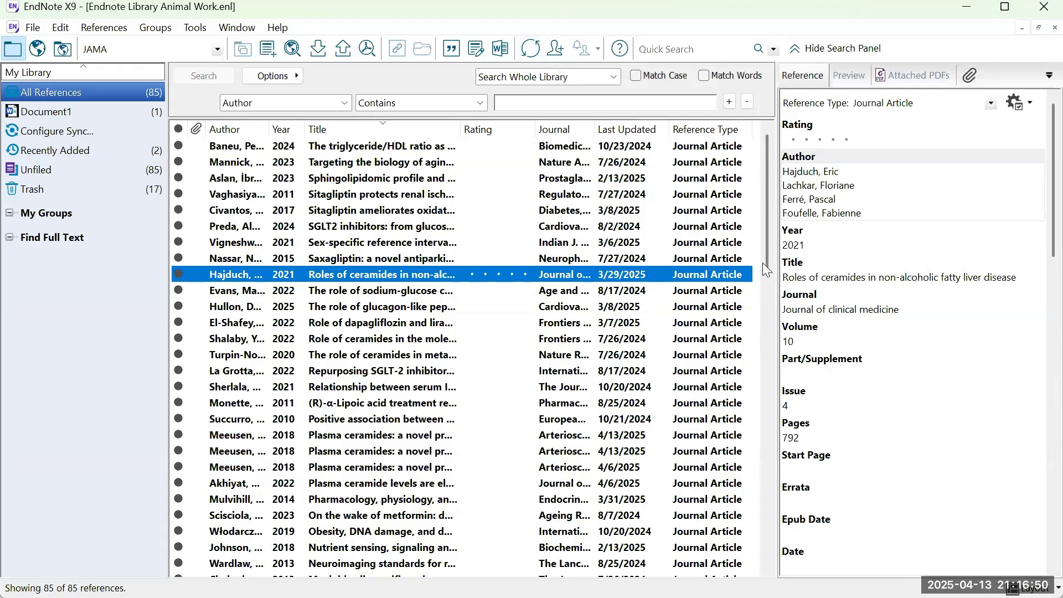
click(968, 8)
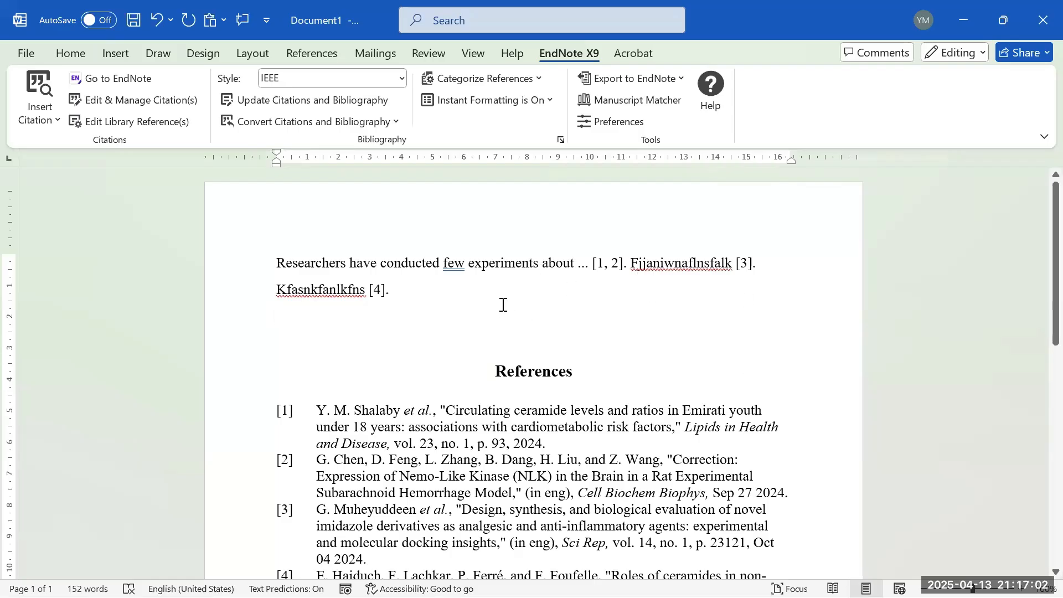
- Switch the citation style to APA 7th edition and select the body text with citations
click(341, 79)
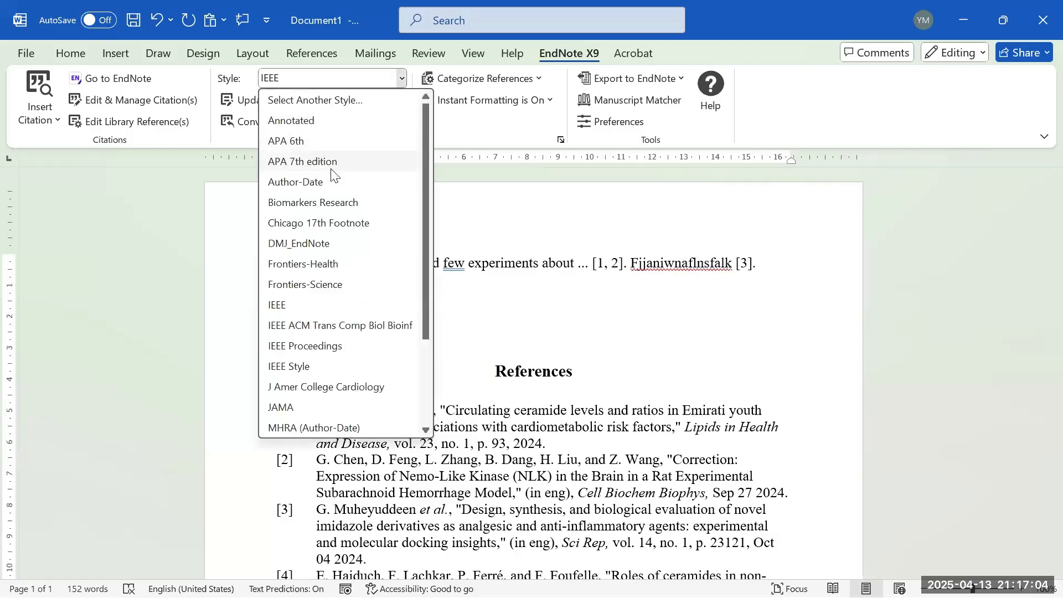
click(332, 161)
click(571, 306)
drag(595, 337, 486, 261)
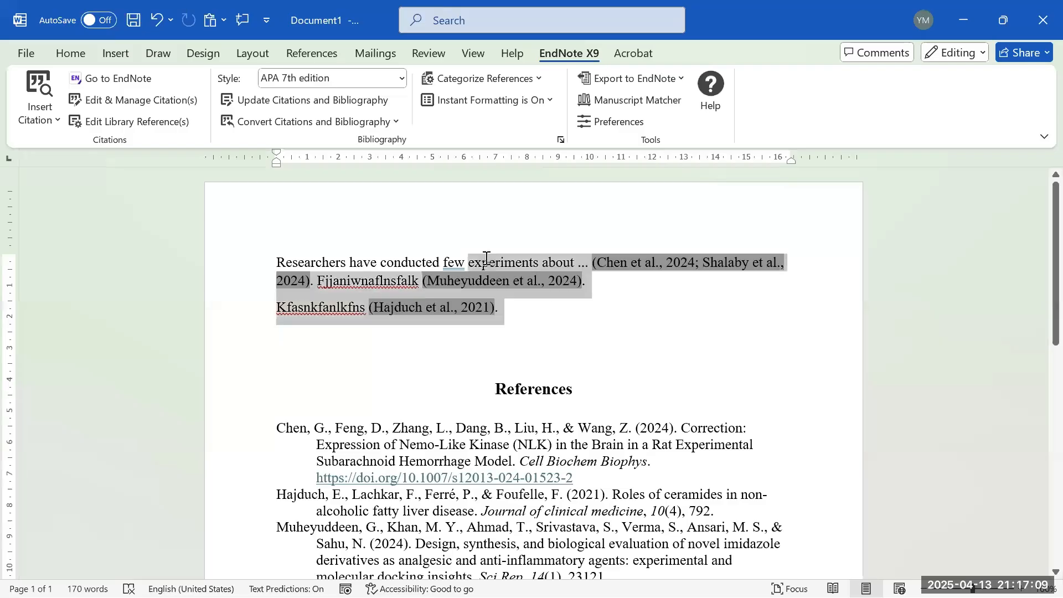
- Turn EndNote instant formatting off and then back on
click(542, 101)
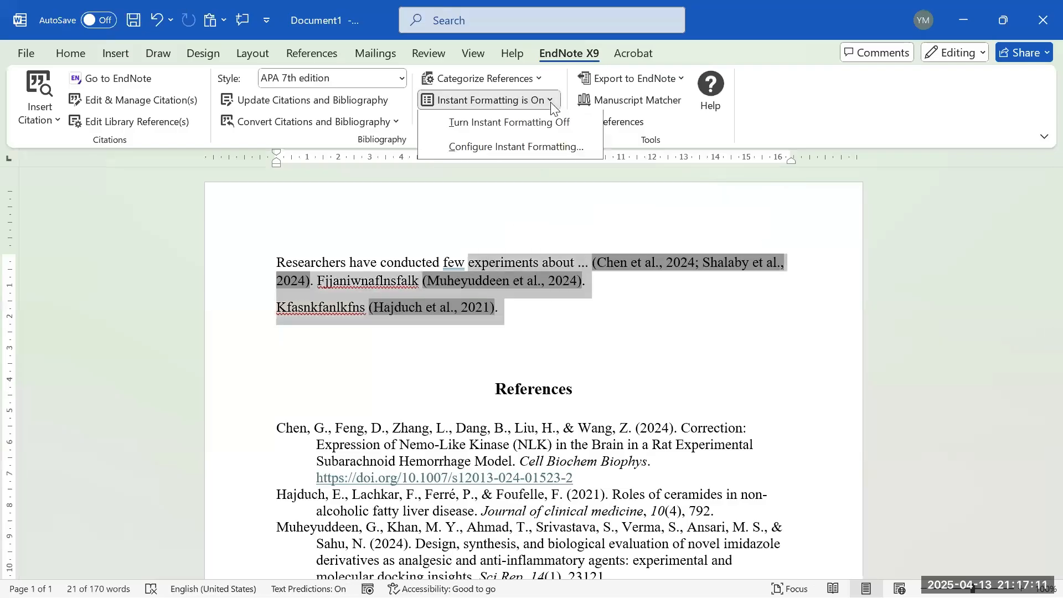
click(491, 118)
click(613, 320)
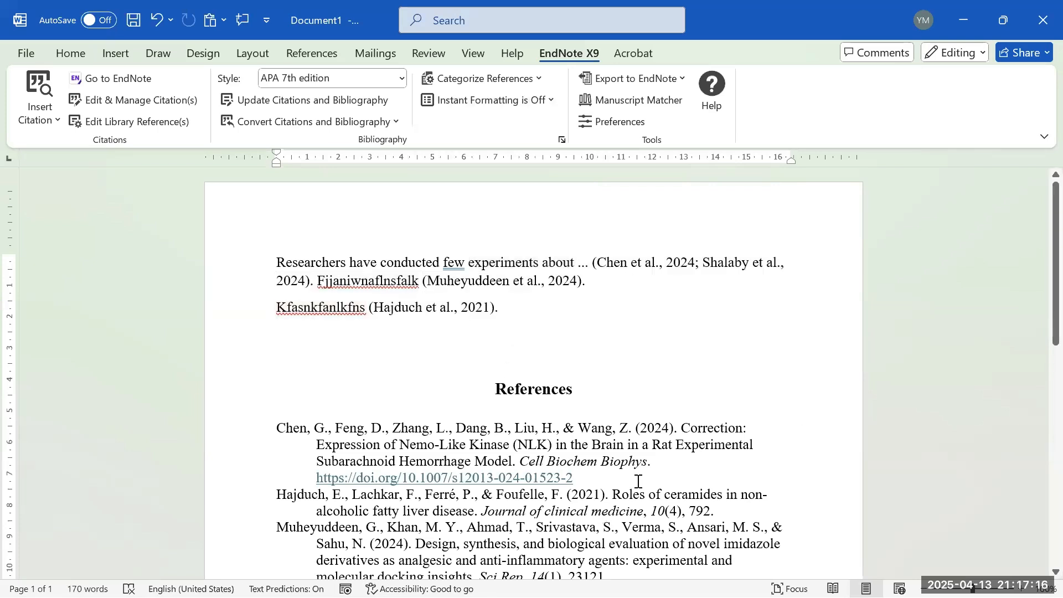
click(536, 104)
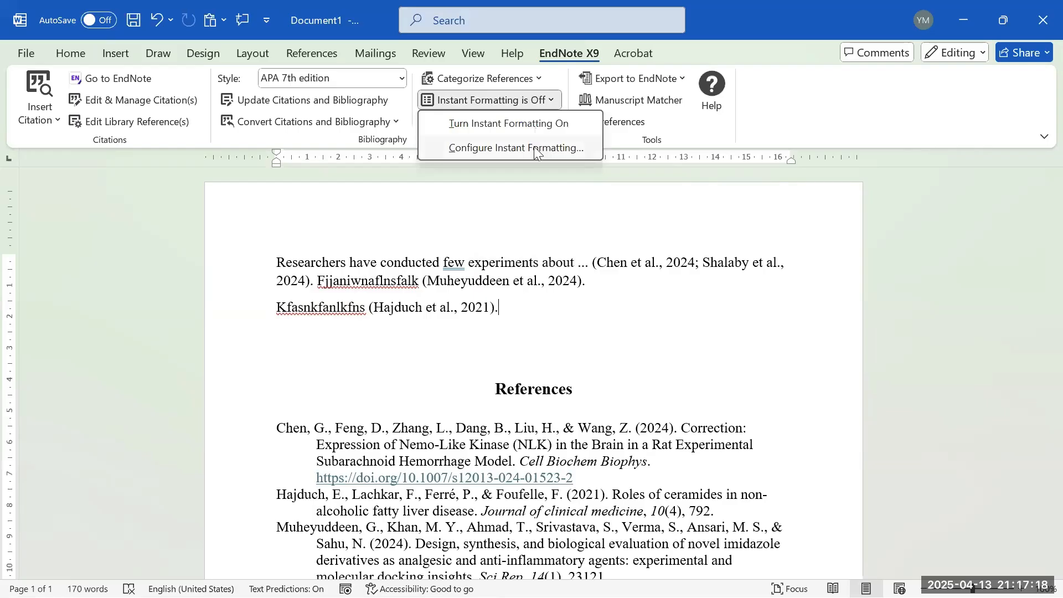
click(523, 128)
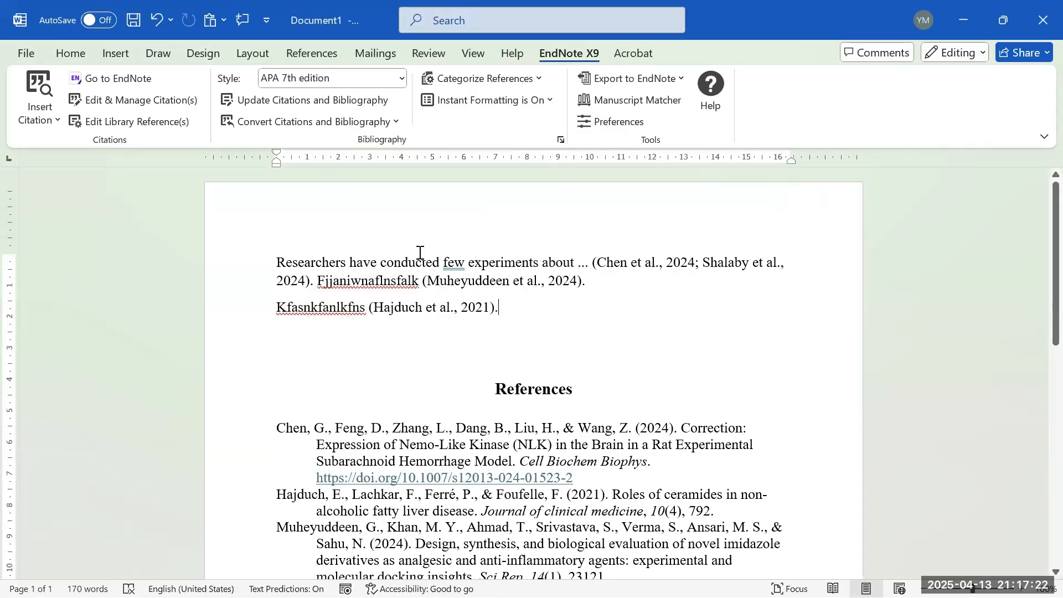
scroll(332, 269, down, 6)
scroll(509, 307, up, 4)
scroll(554, 310, up, 1)
scroll(562, 328, down, 3)
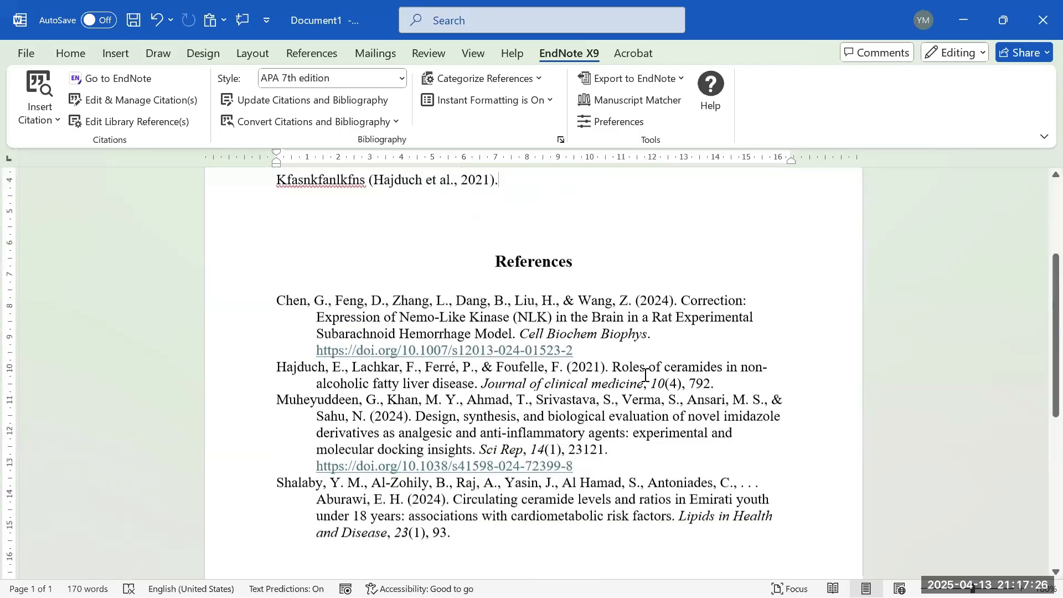
scroll(587, 408, up, 6)
- Bring the EndNote Web browser window forward, glance at Zoom, and return to the EndNote tab
click(409, 576)
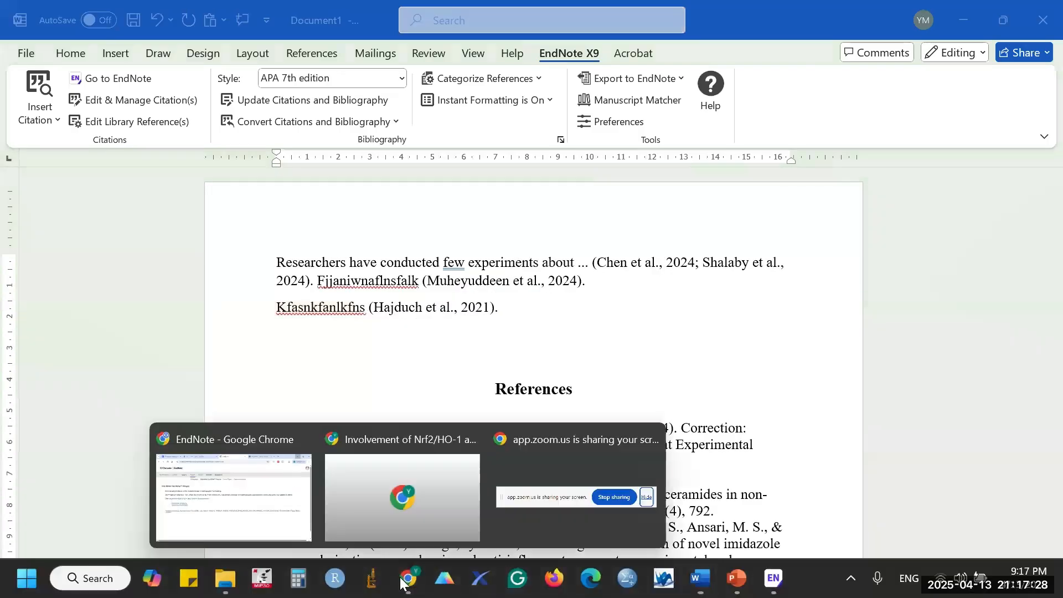
click(252, 504)
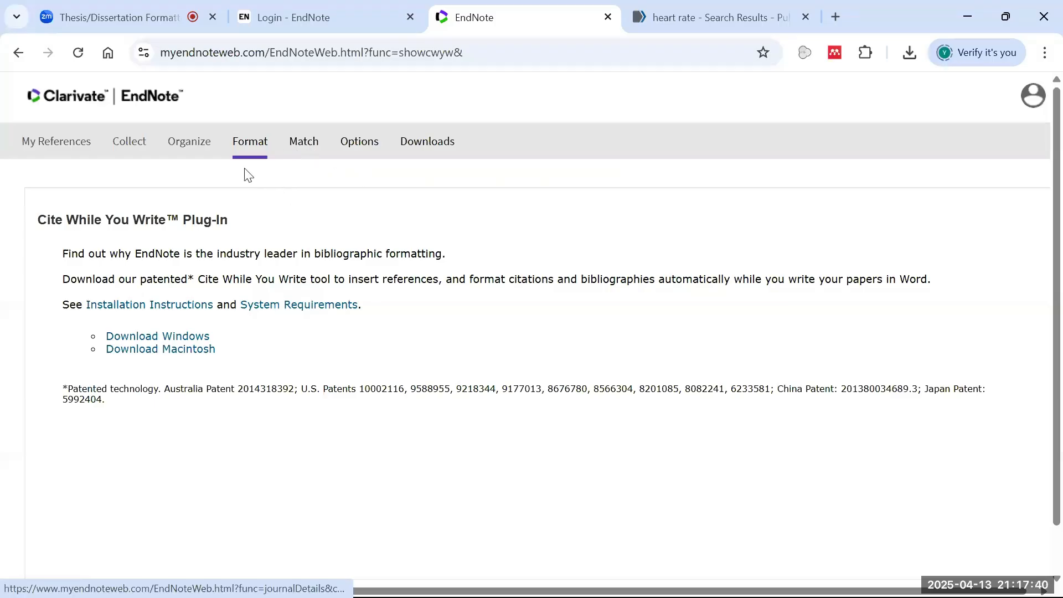
mouse_move(251, 145)
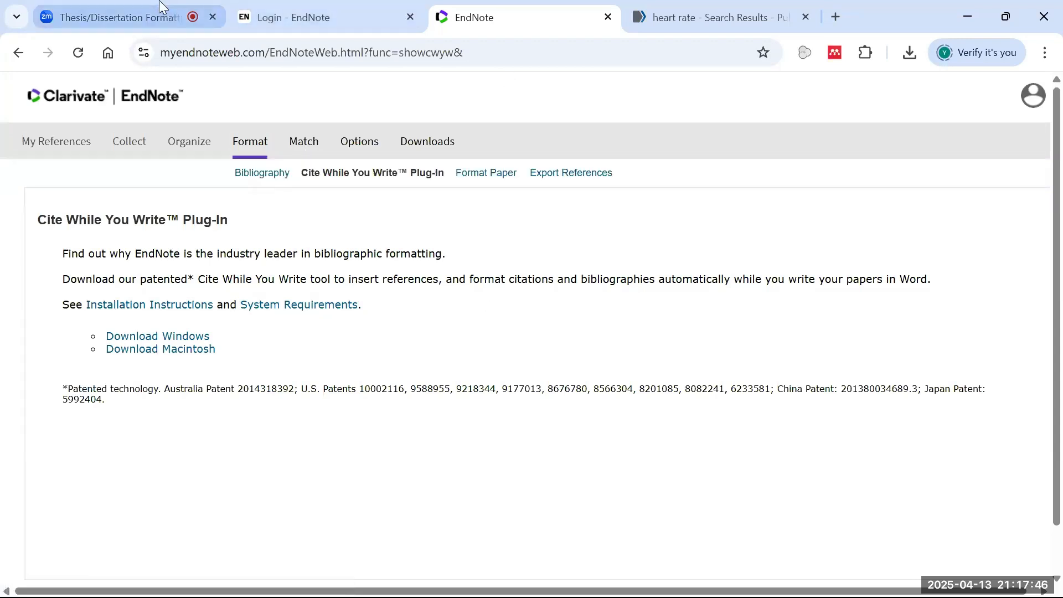
click(148, 16)
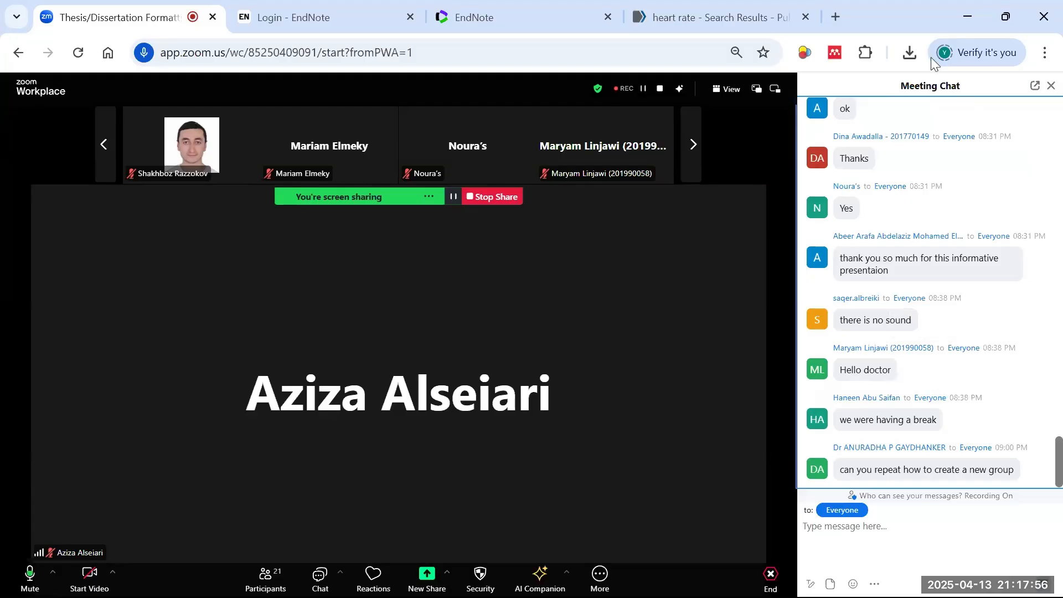
click(961, 31)
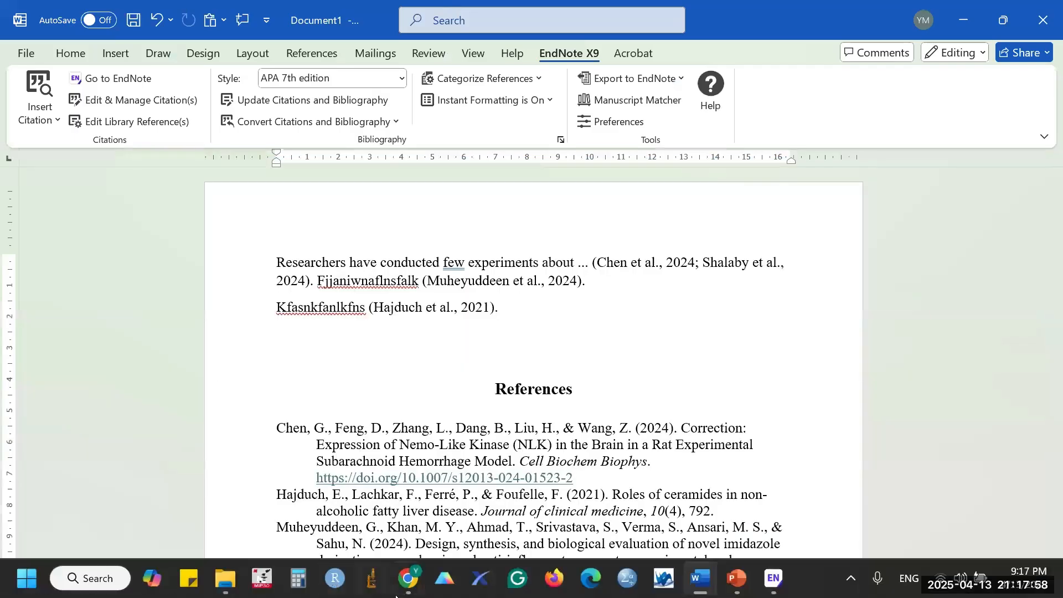
mouse_move(397, 595)
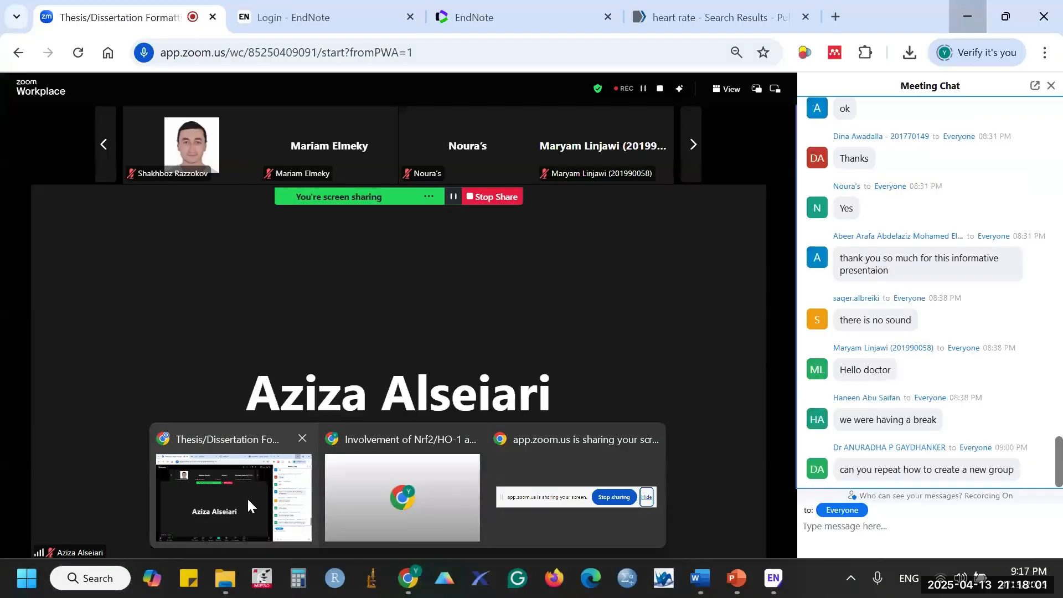
click(247, 497)
click(502, 18)
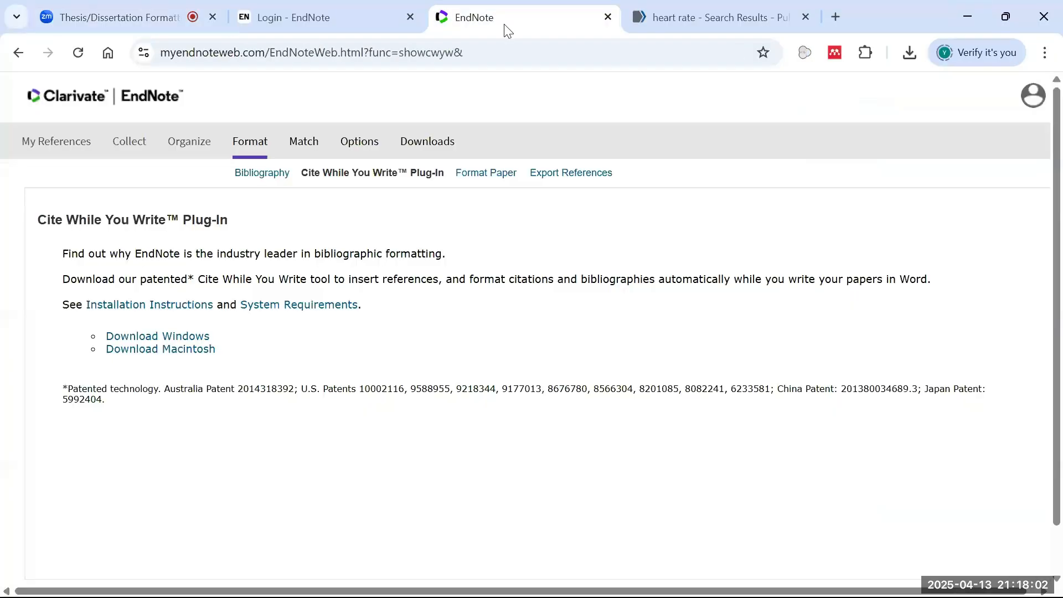
- Open Online Search and browse the database list toward the P catalogs
mouse_move(131, 142)
click(142, 173)
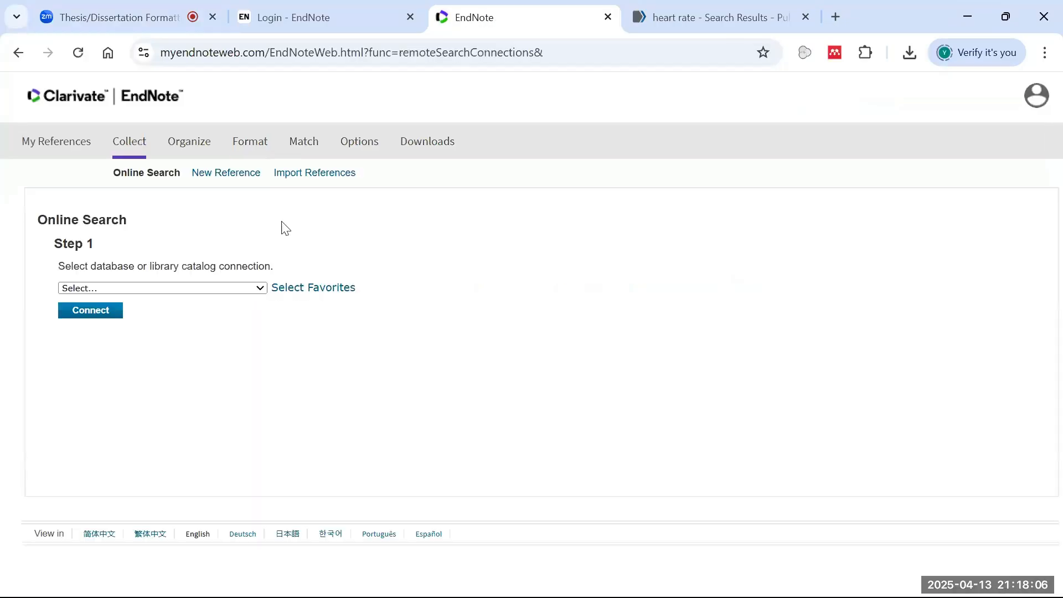
click(244, 289)
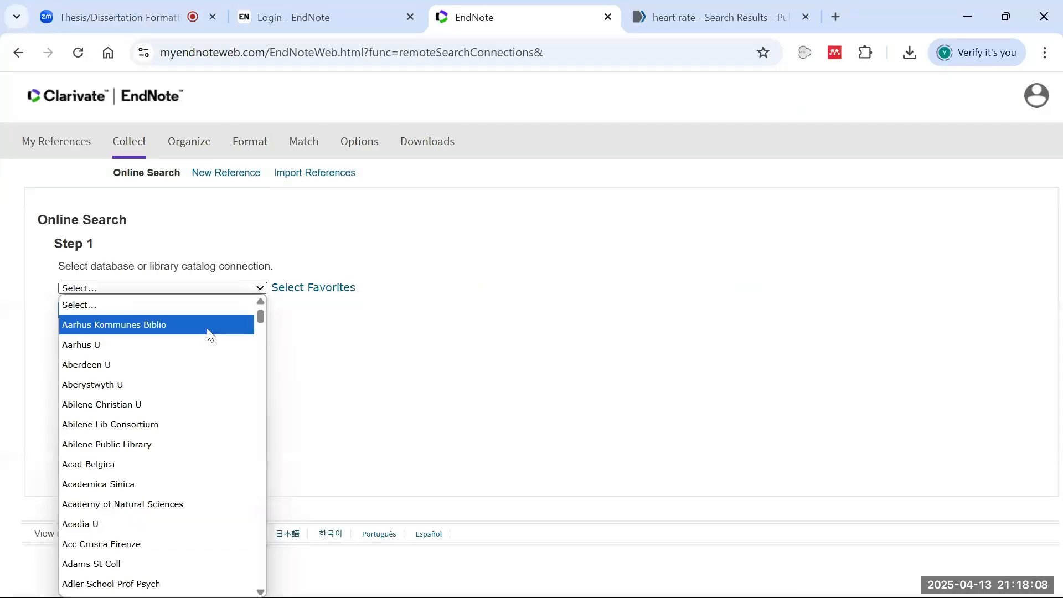
key(u)
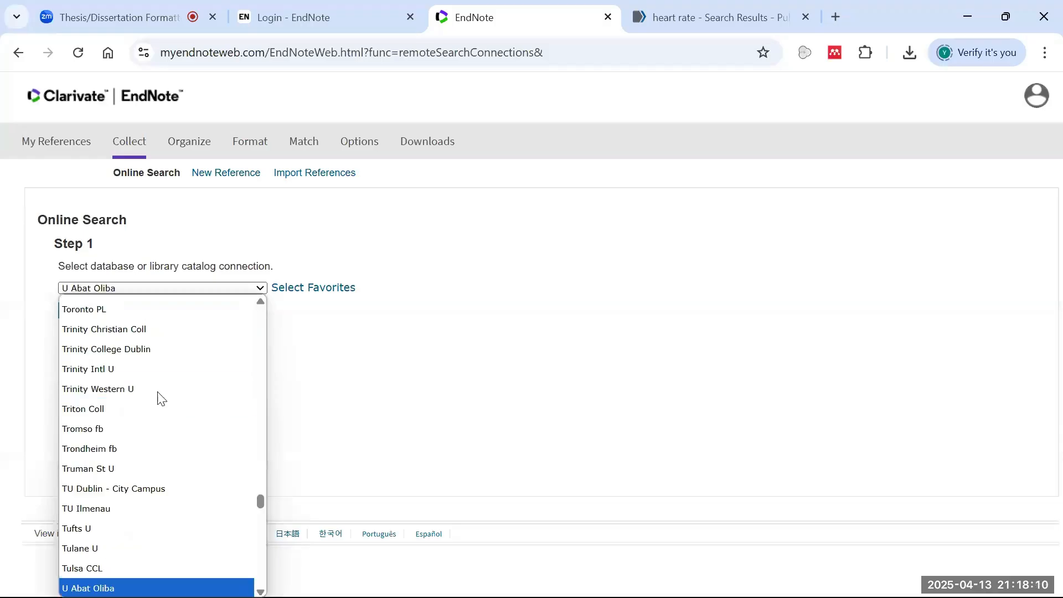
key(p)
key(a)
key(l)
key(Down)
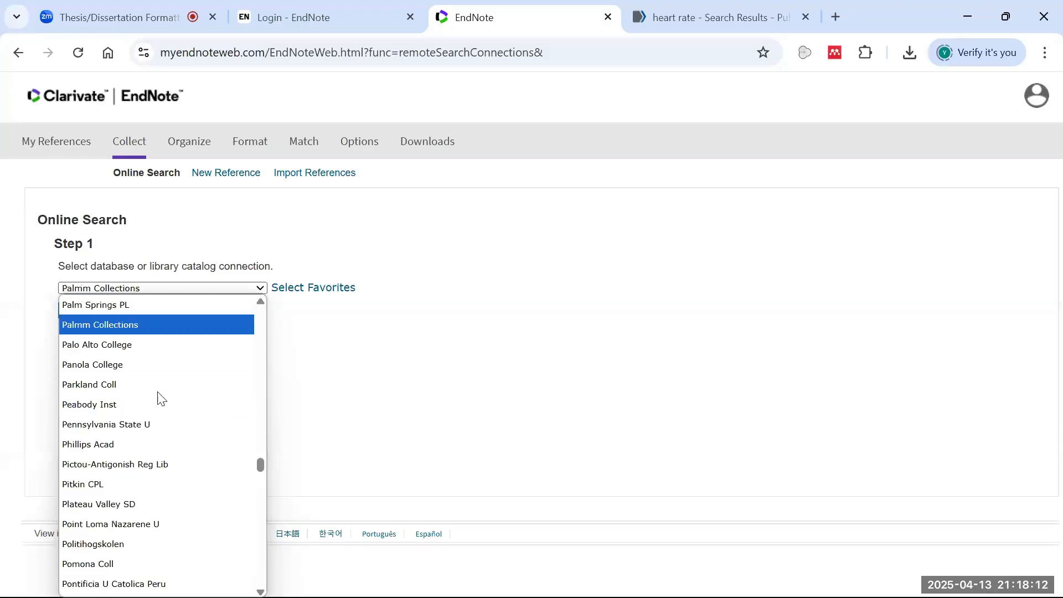
key(Down)
key(Down)
key(Down)
key(Down)
key(Down)
key(Down)
key(Down)
key(Down)
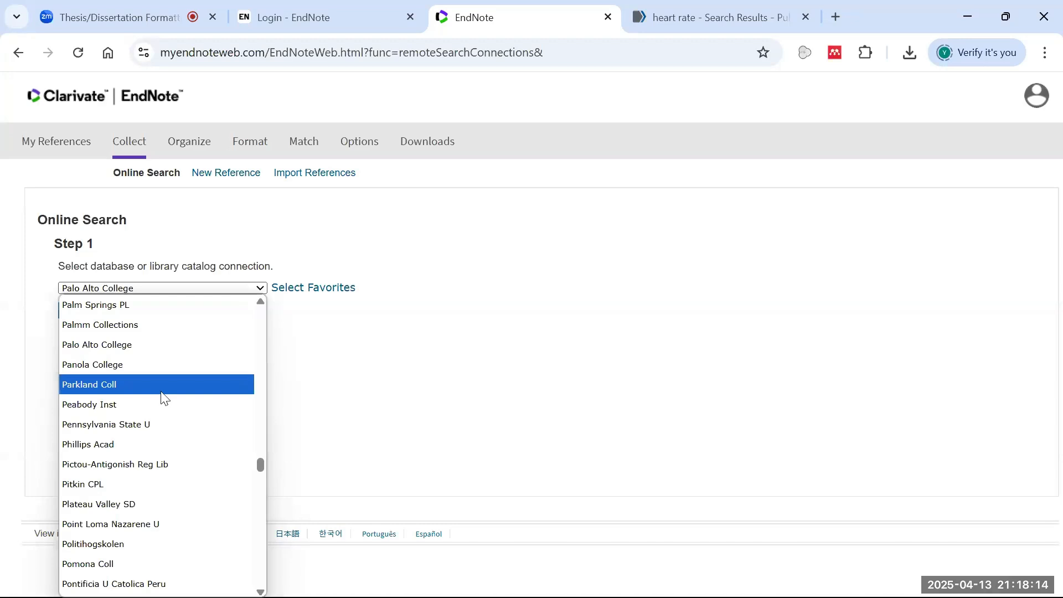
key(Down)
key(Down)
key(Down)
key(Down)
key(Down)
key(Down)
key(Down)
key(Down)
key(Down)
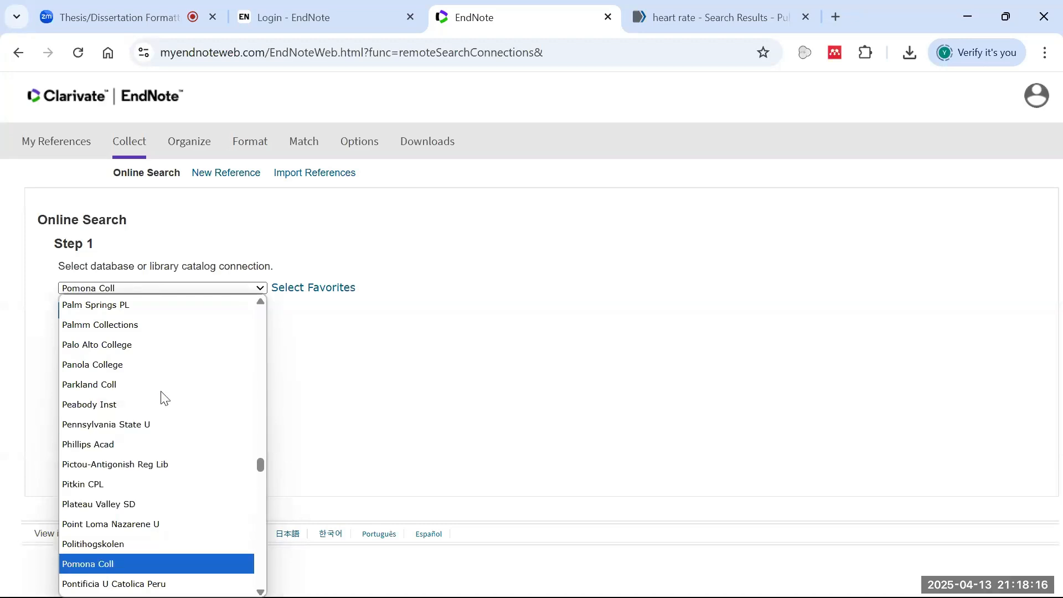
- Choose PubMed (NLM) as the database and connect to it
click(49, 469)
click(101, 286)
scroll(129, 492, down, 12)
scroll(137, 503, up, 5)
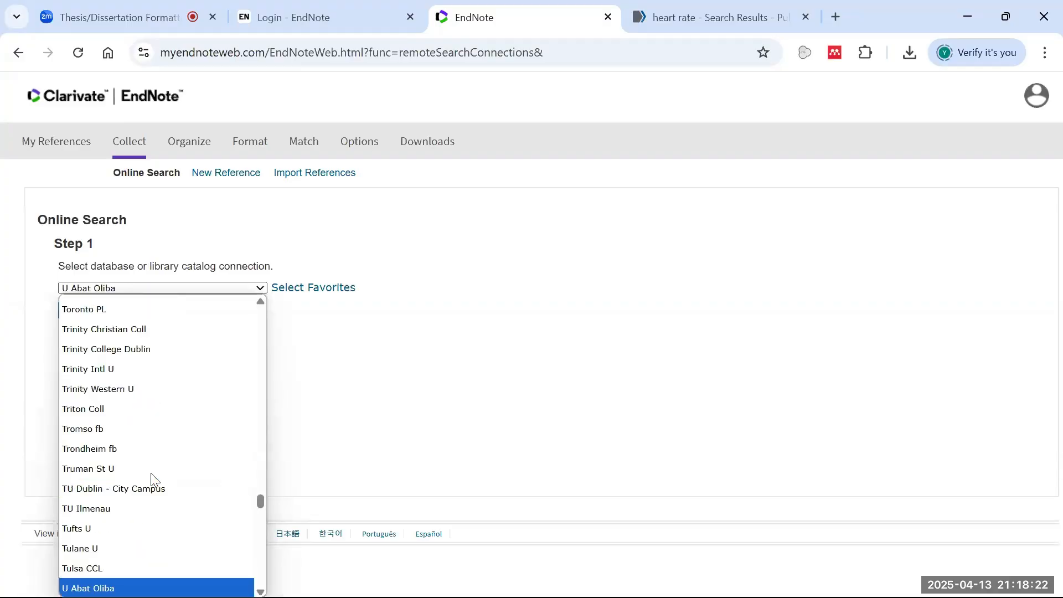
key(p)
key(p)
key(p)
key(p)
key(p)
key(p)
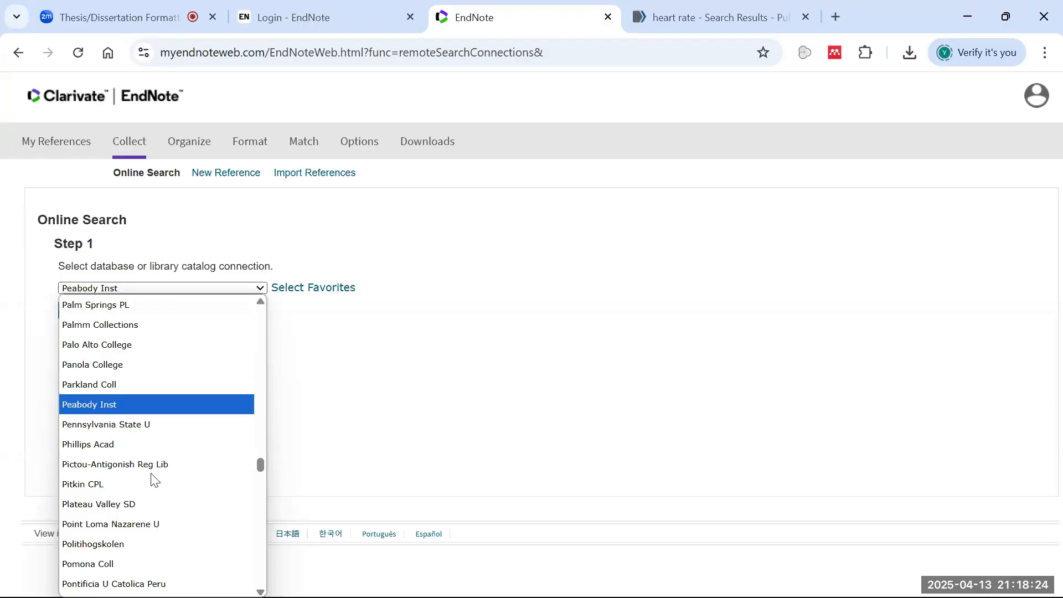
scroll(116, 526, down, 6)
scroll(145, 432, up, 3)
scroll(145, 458, down, 3)
click(154, 452)
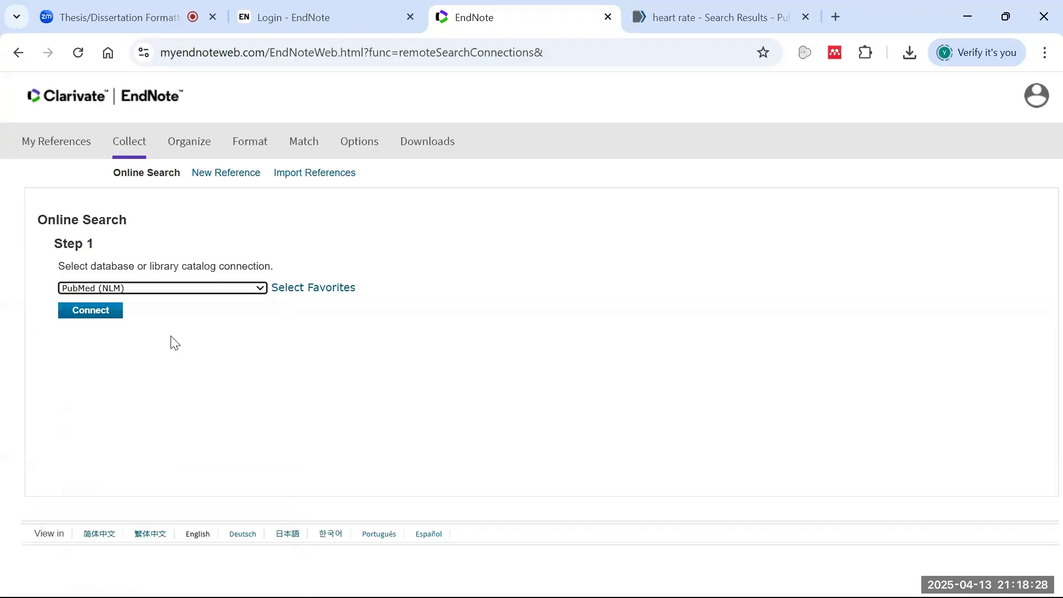
click(119, 314)
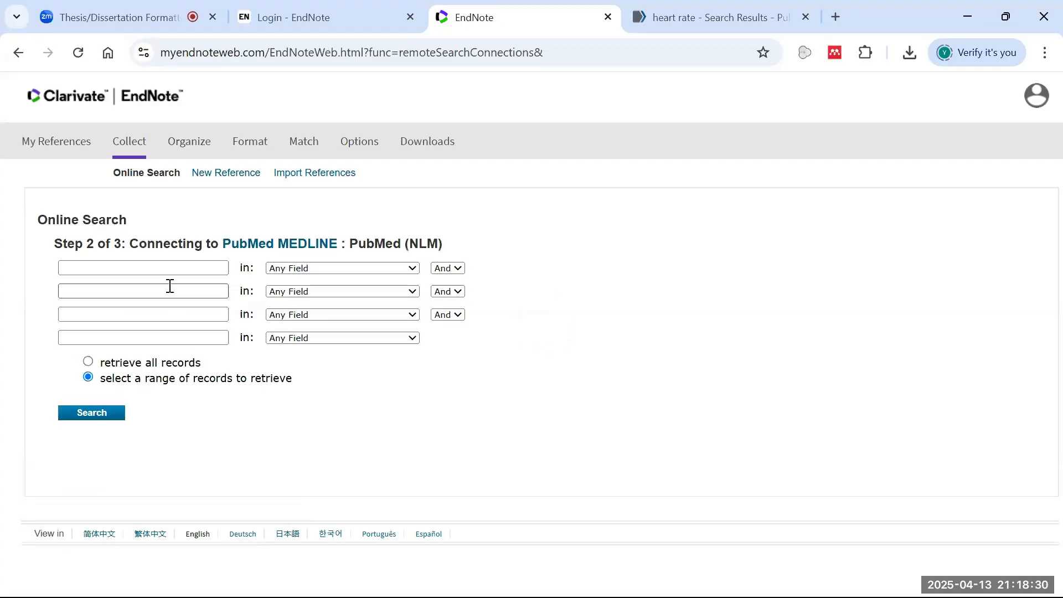
- Search PubMed for 25001990, restricting the first row to the PMID field
click(164, 267)
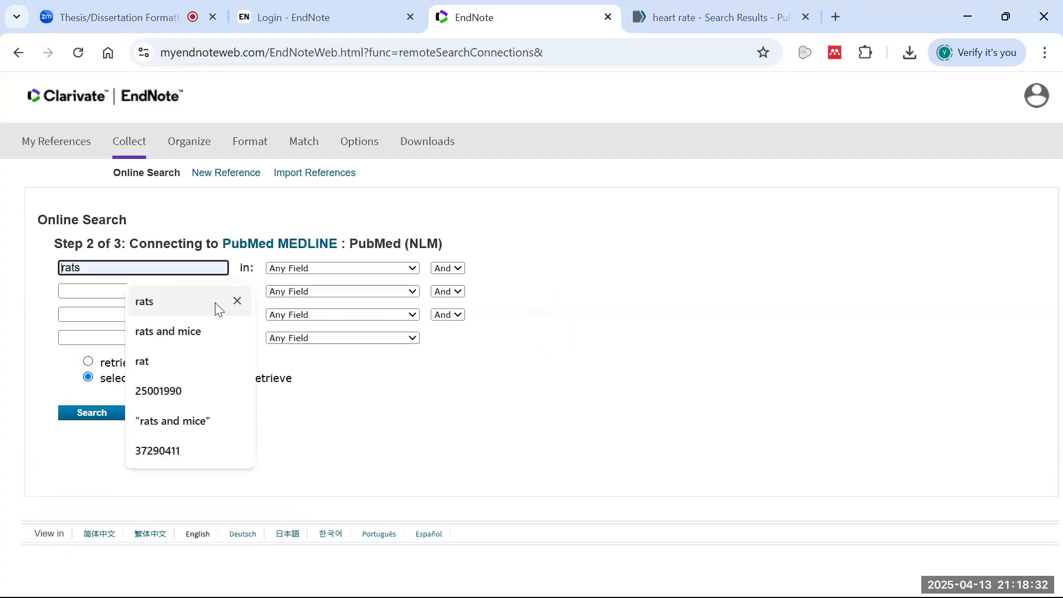
click(197, 391)
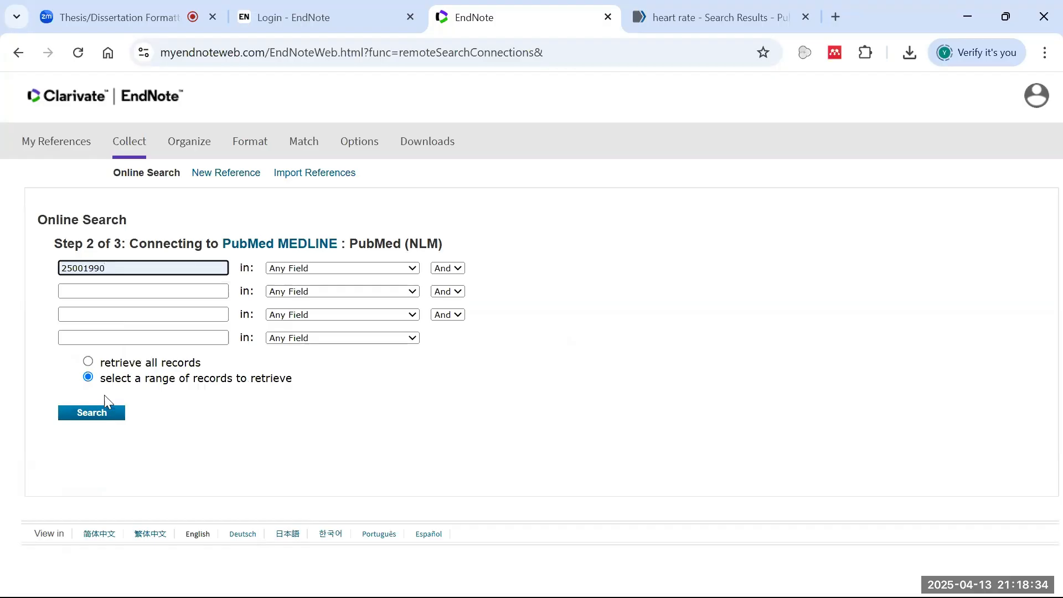
click(98, 416)
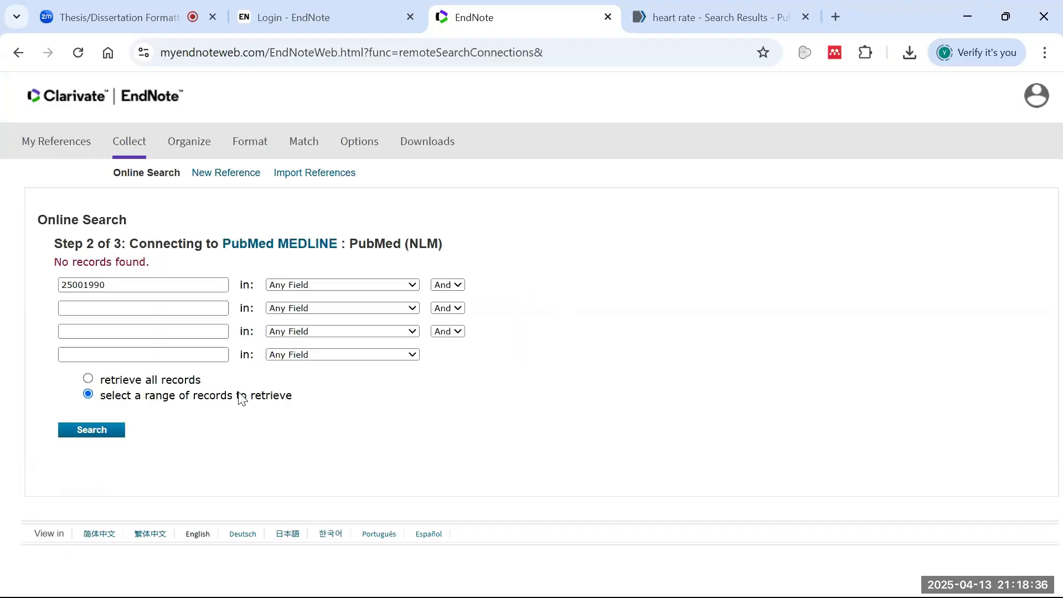
click(199, 288)
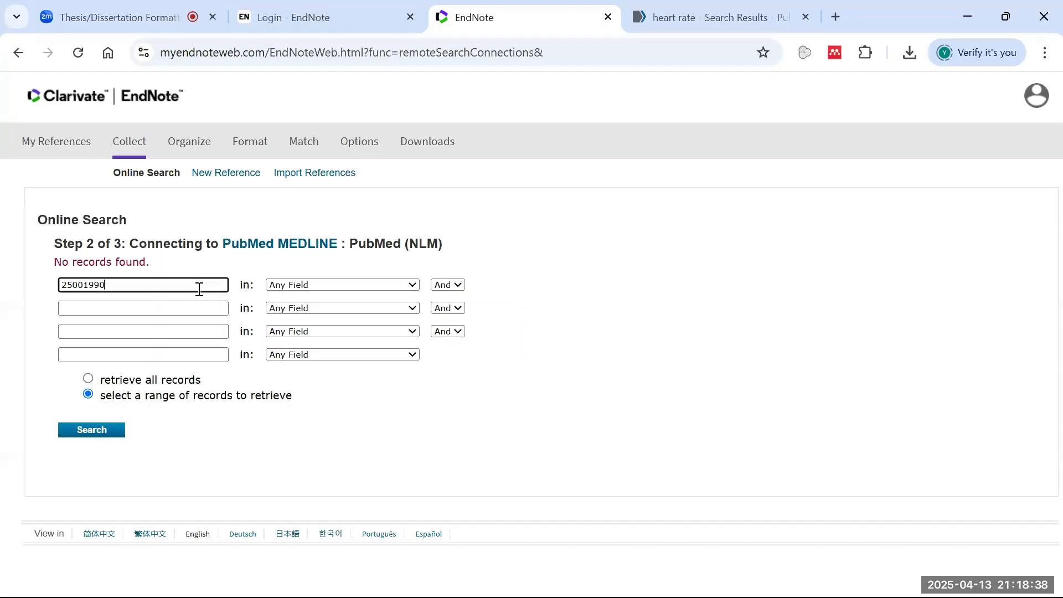
click(332, 285)
click(300, 342)
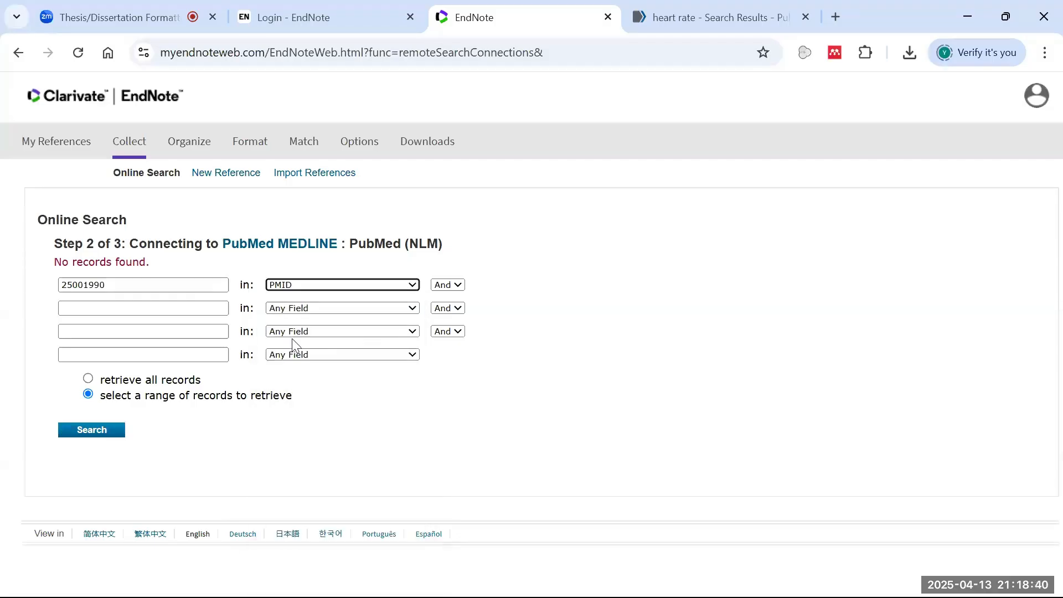
click(117, 427)
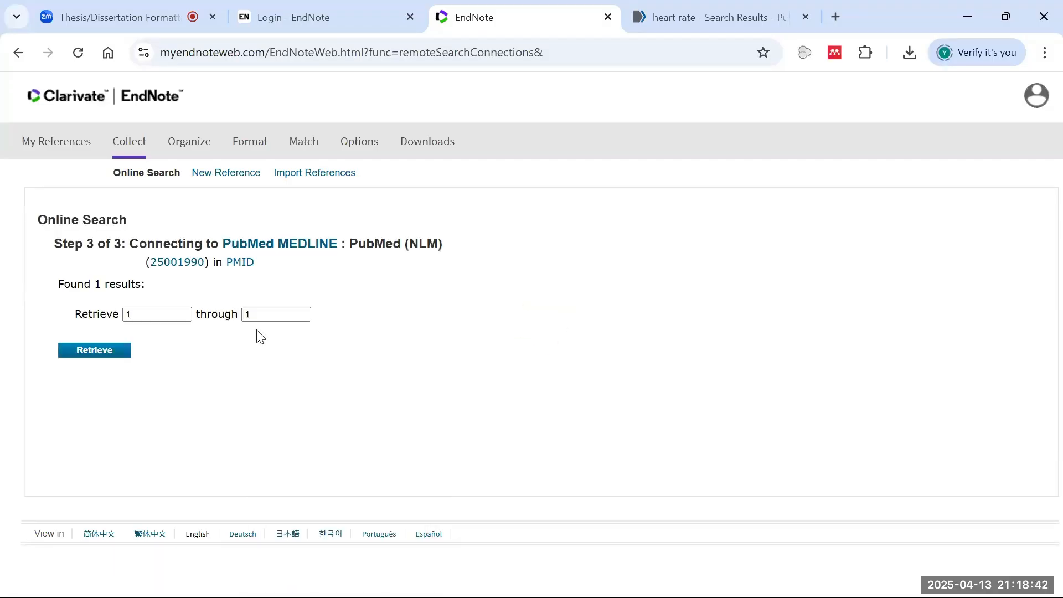
- Retrieve the 2015 medicinal plants article, add it to a new 'Medicinal Plants' group, and open it
click(119, 354)
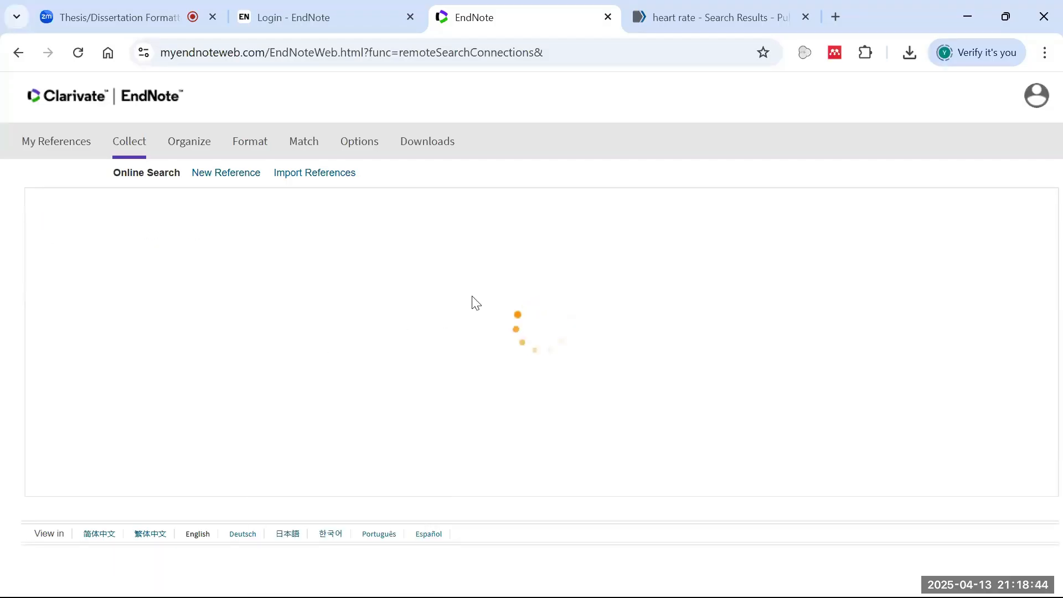
click(246, 375)
click(442, 333)
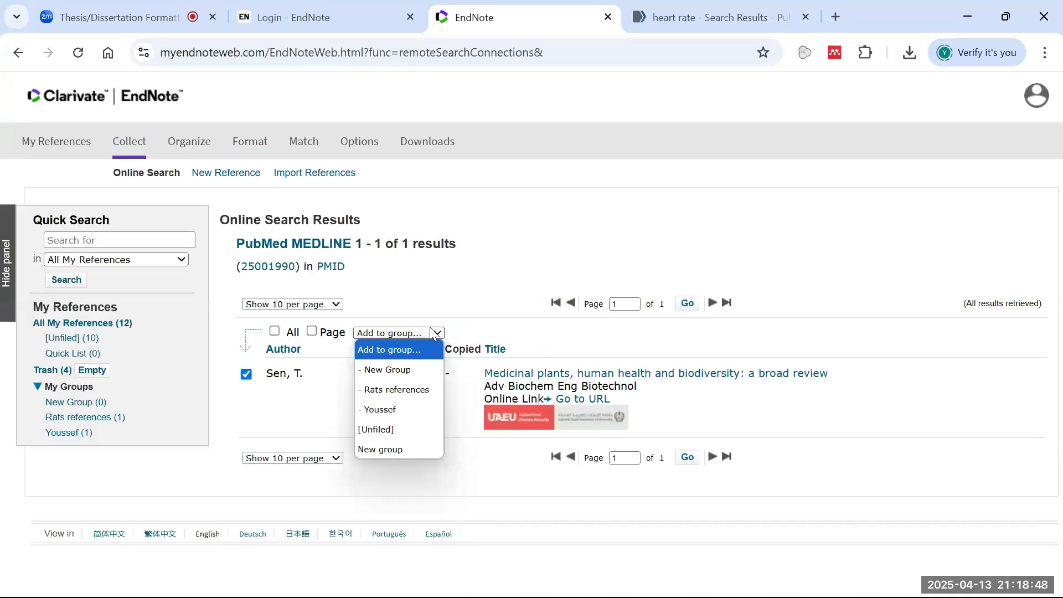
click(393, 451)
double_click(490, 151)
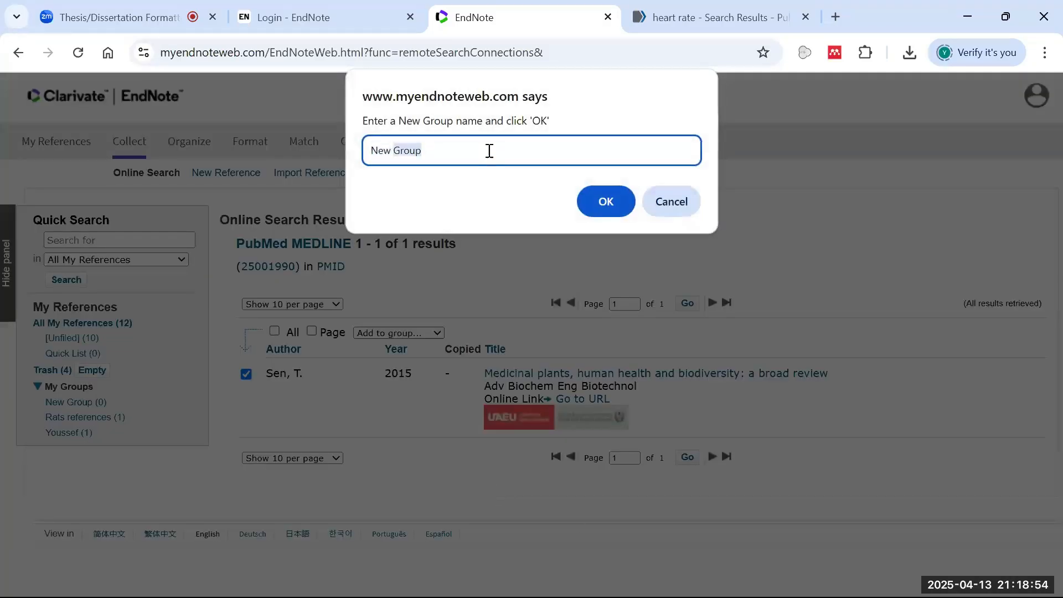
key(ctrl+a)
text(M)
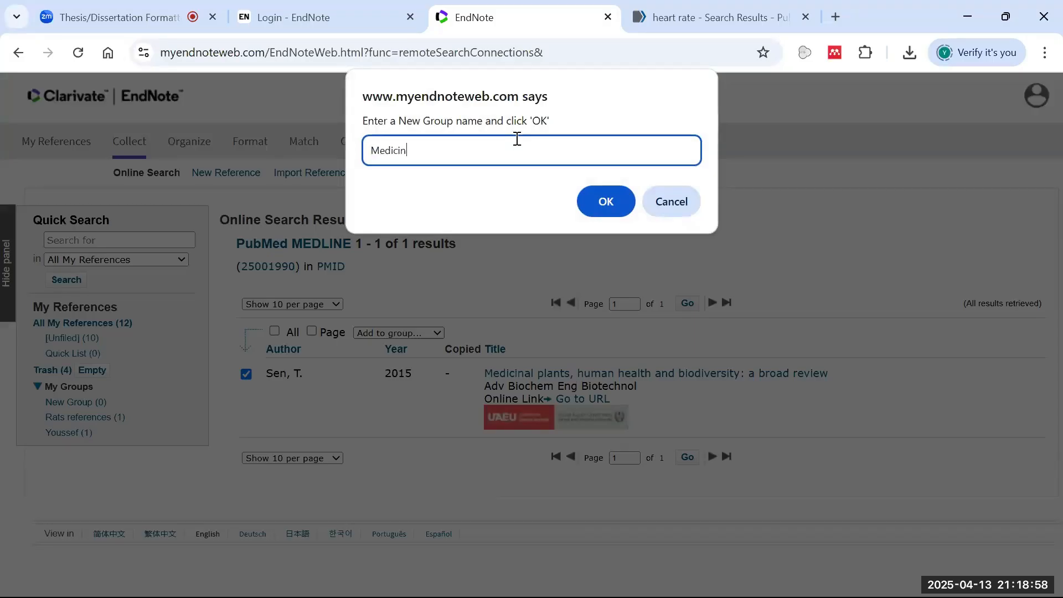
text(edicinal Plants)
click(603, 209)
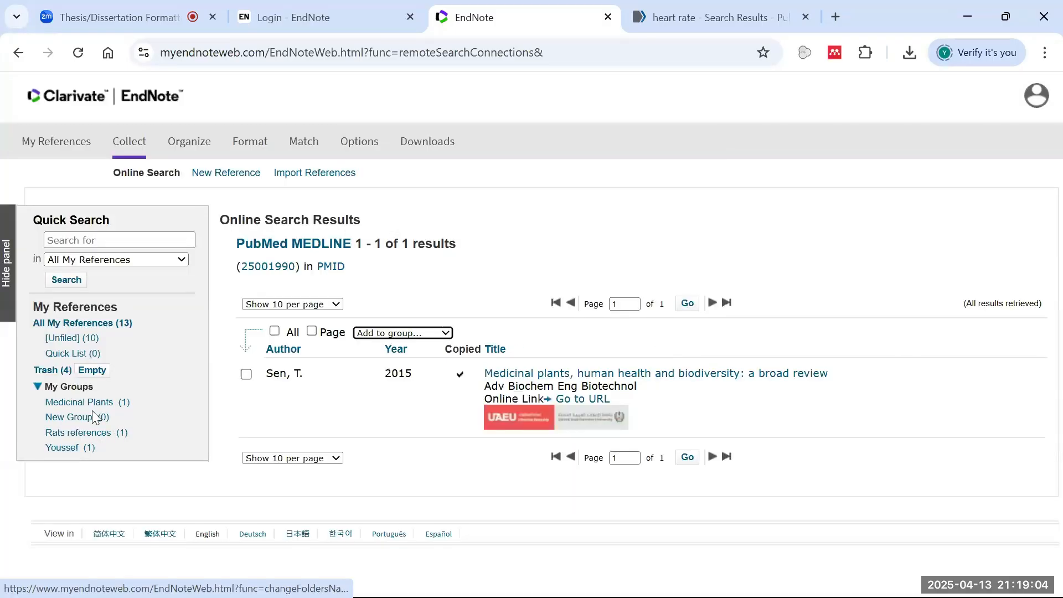
click(97, 420)
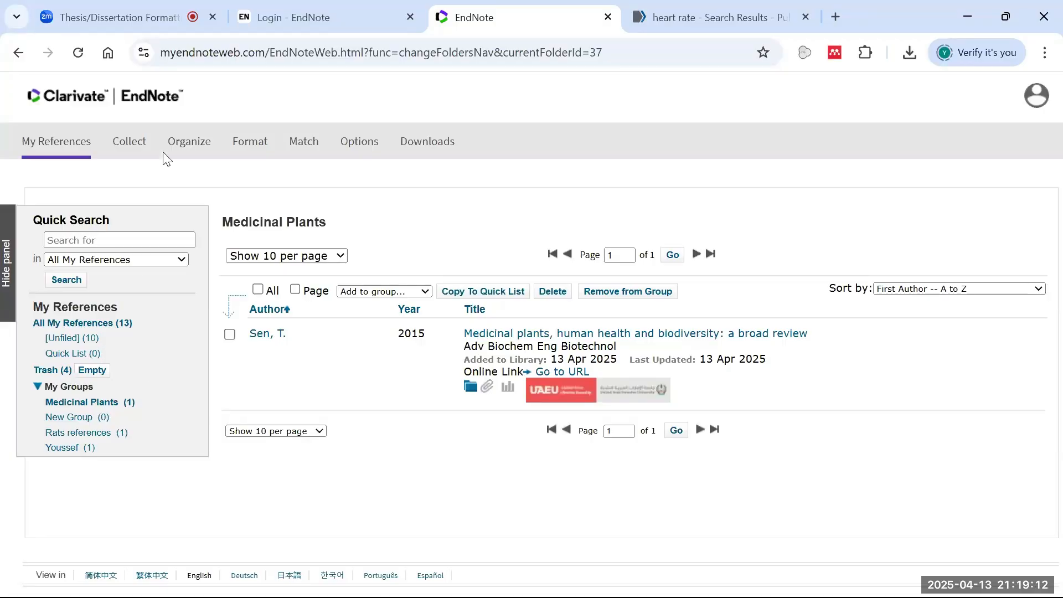
- Connect to the Aberystwyth University catalog, search for 'rats' and retrieve all 482 records
mouse_move(144, 145)
click(129, 180)
click(257, 288)
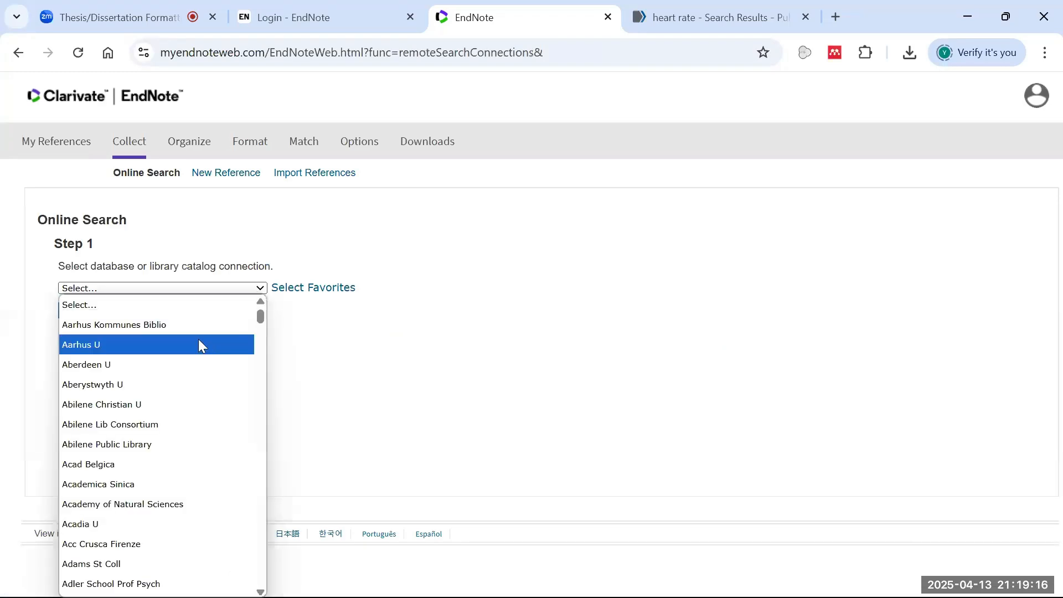
click(175, 381)
click(105, 313)
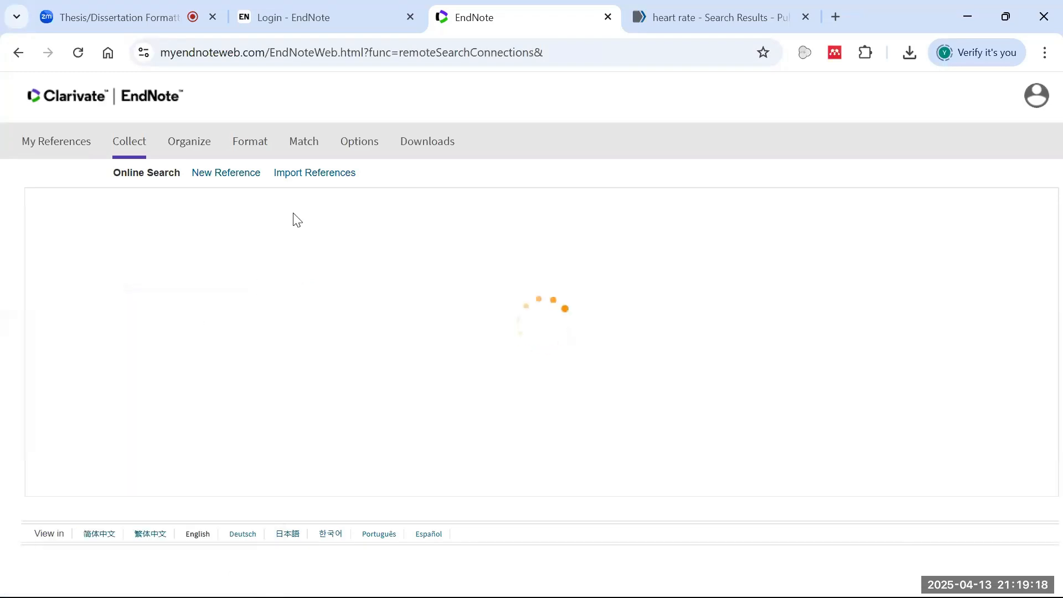
click(224, 269)
text(rats)
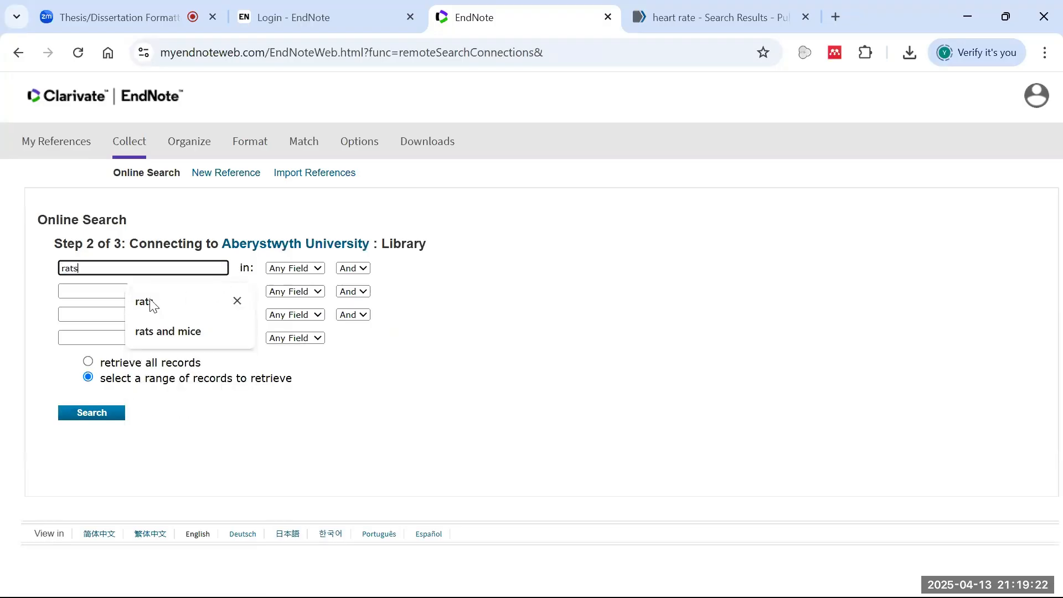
click(94, 411)
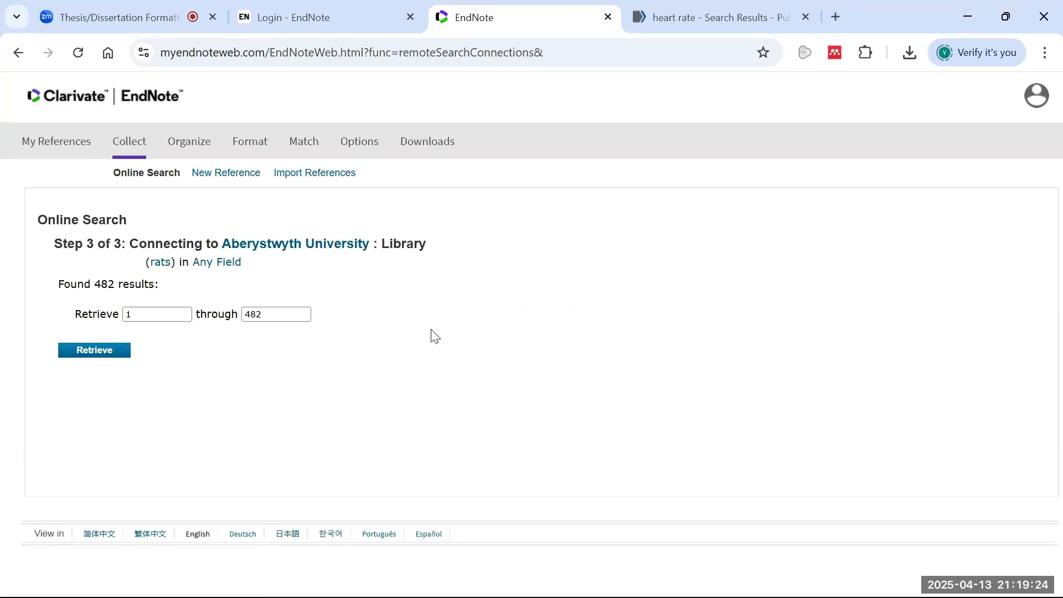
click(107, 353)
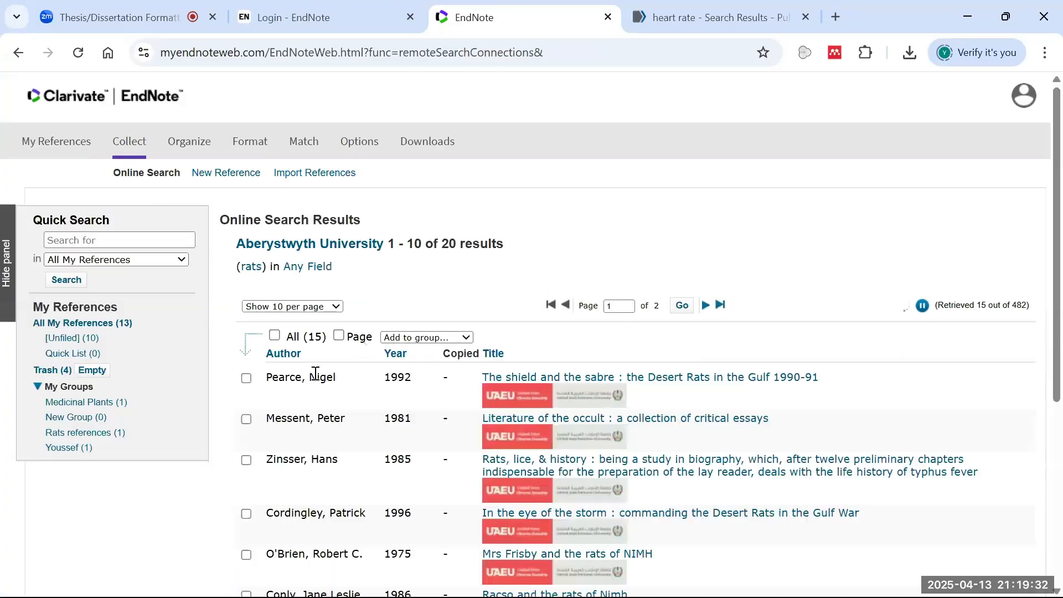
- Tick the Literature of the occult reference, close the group list, and switch to Zoom
scroll(367, 366, down, 1)
click(246, 336)
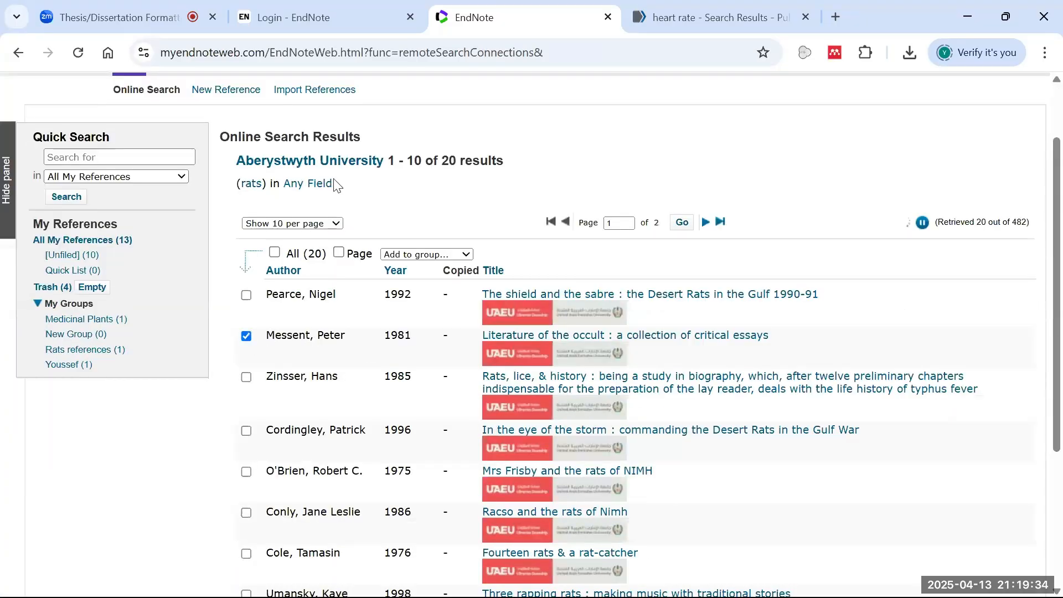
click(460, 255)
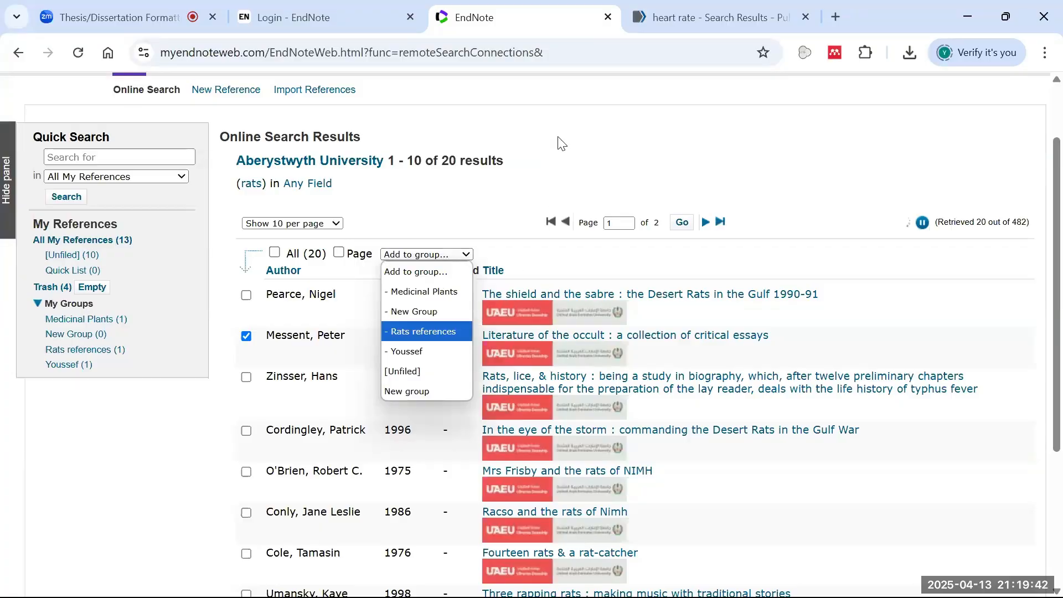
click(590, 186)
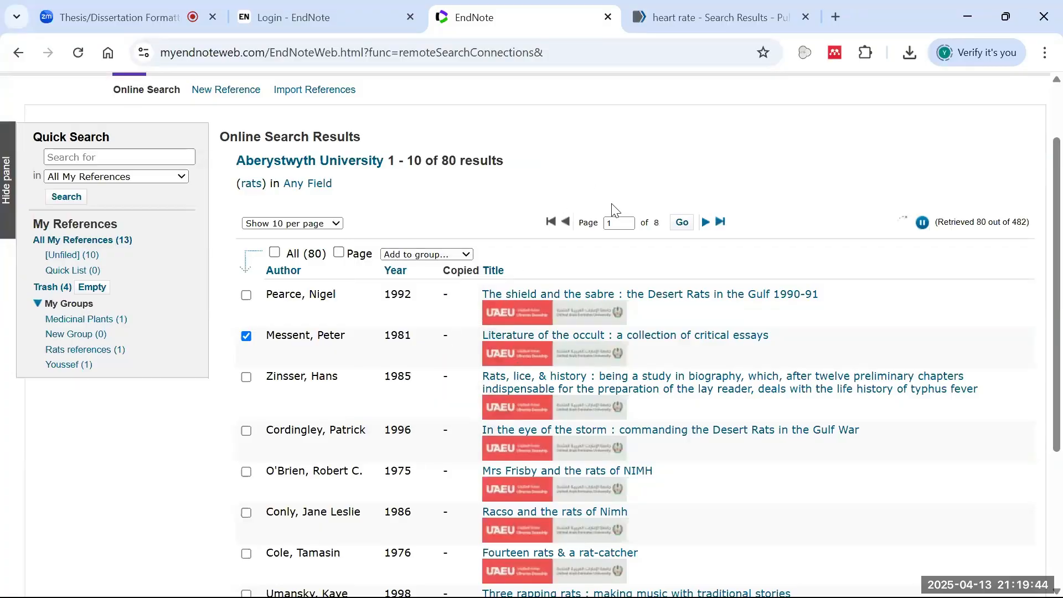
click(274, 11)
click(117, 17)
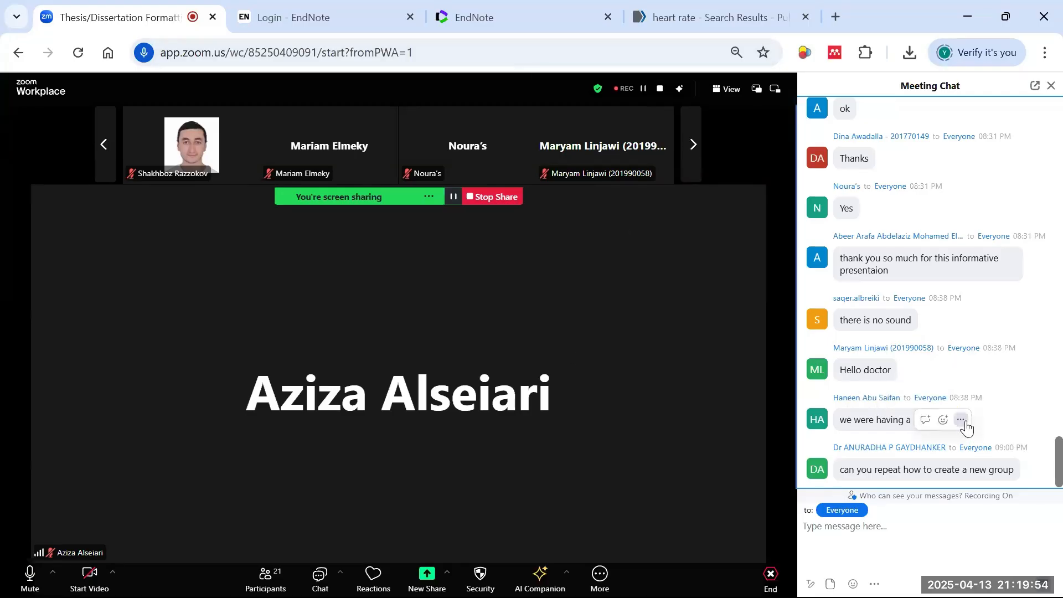
- Read through the Zoom meeting chat, then go to the EndNote login tab
click(943, 419)
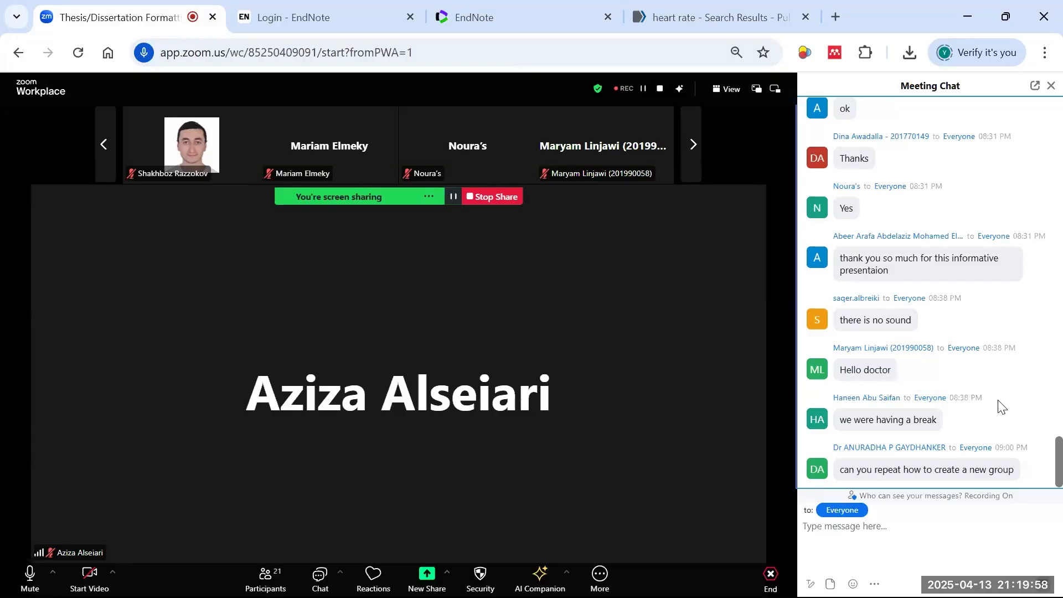
scroll(1000, 388, up, 5)
scroll(1000, 415, down, 6)
click(389, 23)
click(438, 23)
click(394, 24)
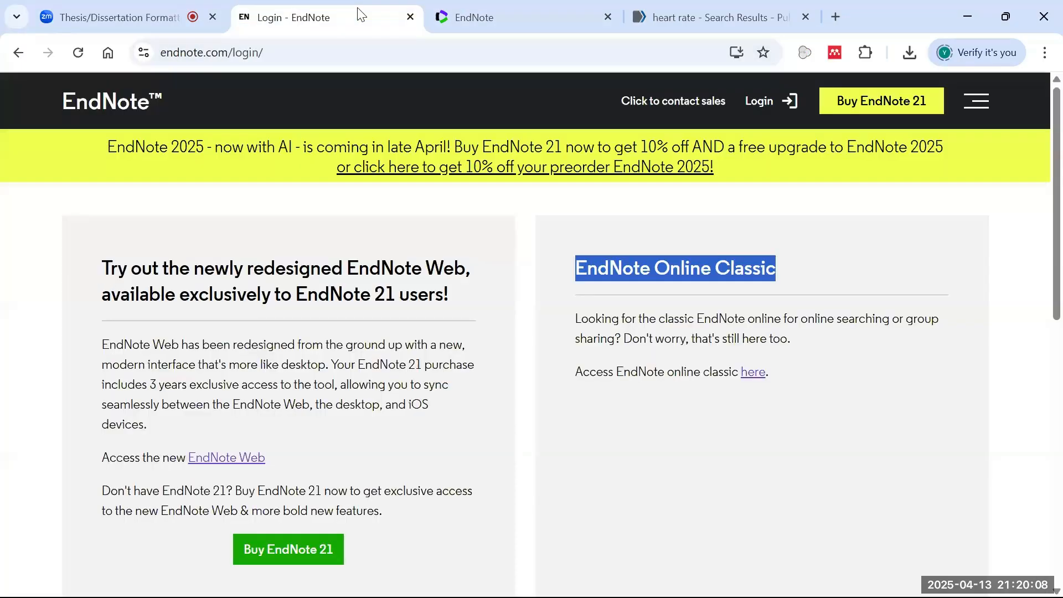
- Return to the EndNote Web results and open the Master Journal List through Match
click(508, 8)
scroll(400, 178, up, 2)
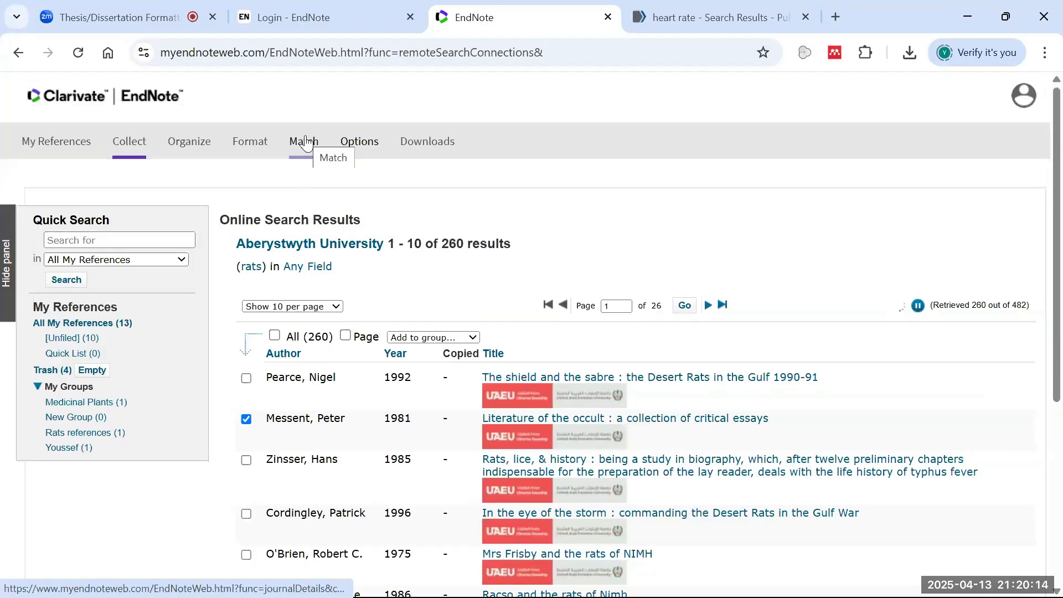
mouse_move(265, 151)
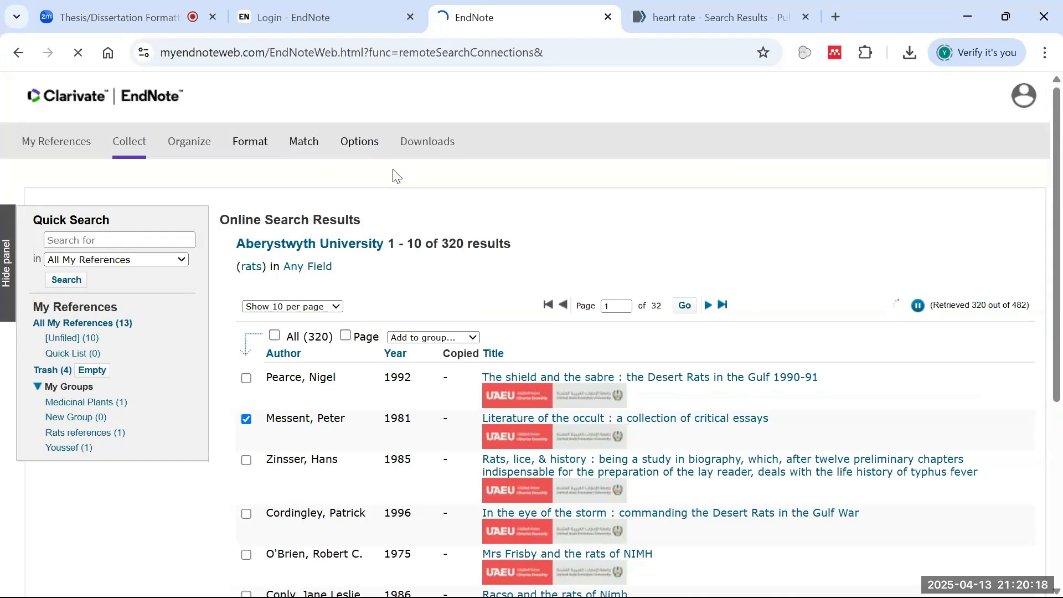
click(302, 155)
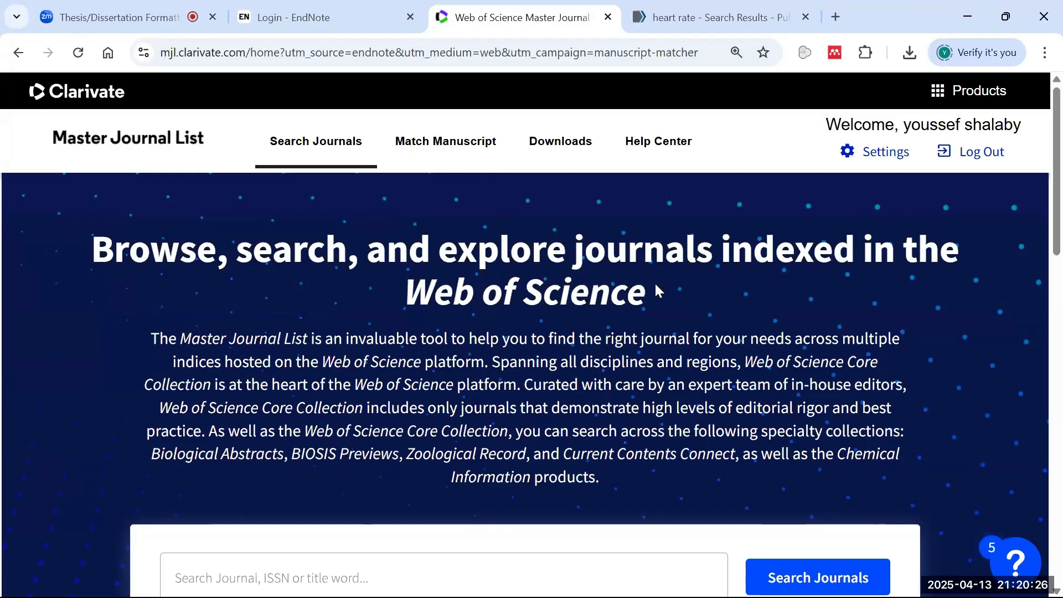
- Find matching journals in Manuscript Matcher for the title 'rats', leaving the abstract empty
click(449, 147)
click(762, 125)
click(442, 153)
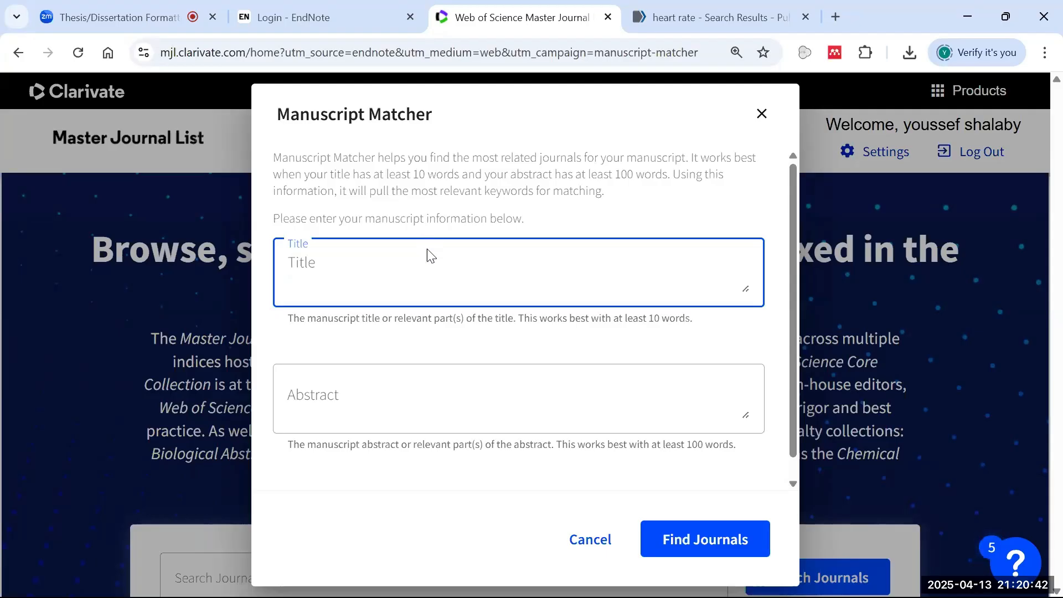
text(rats)
click(413, 380)
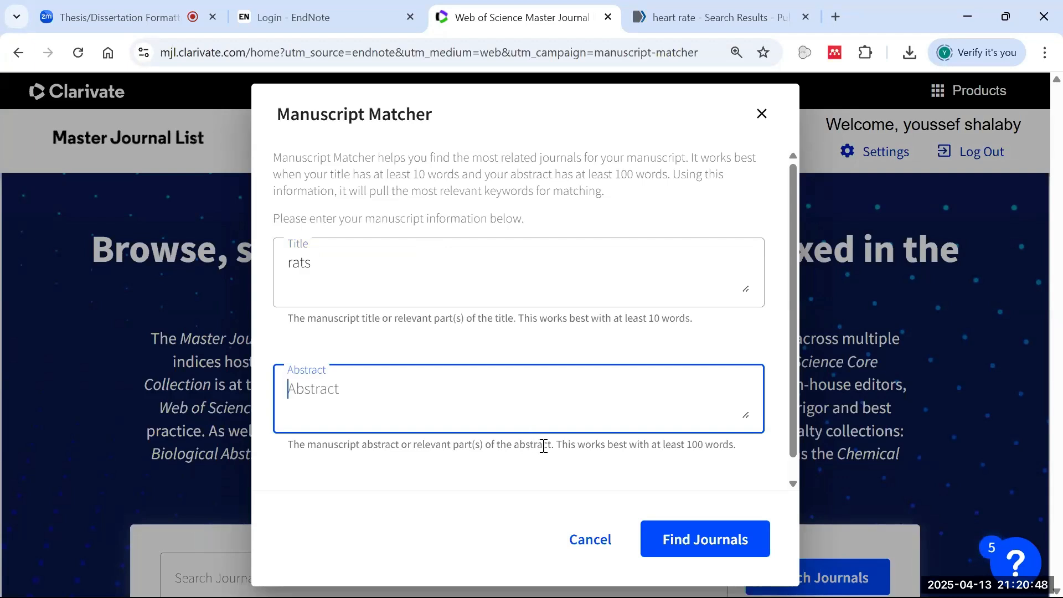
scroll(700, 415, down, 1)
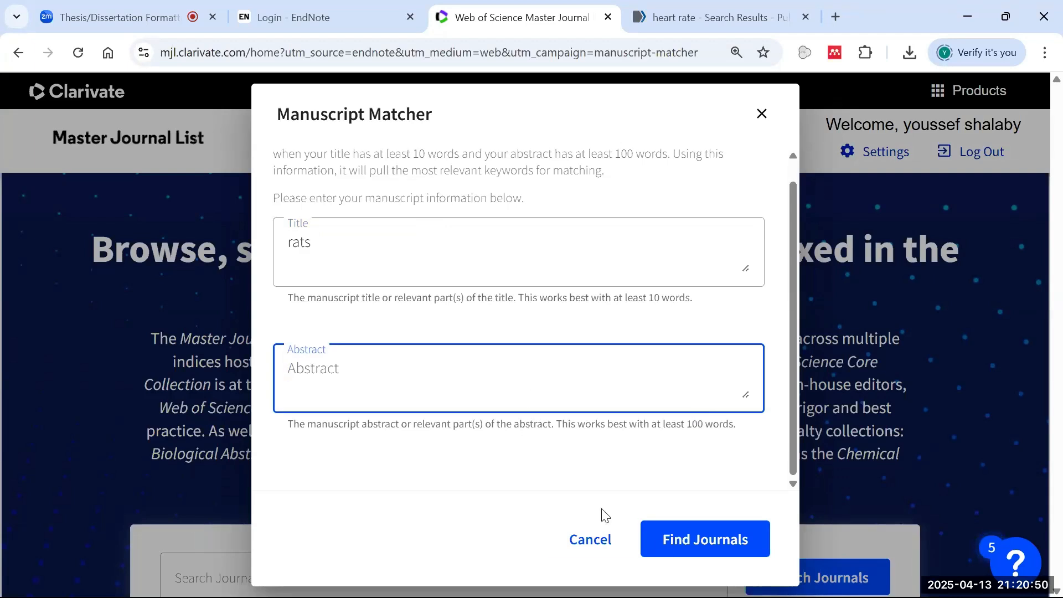
click(702, 538)
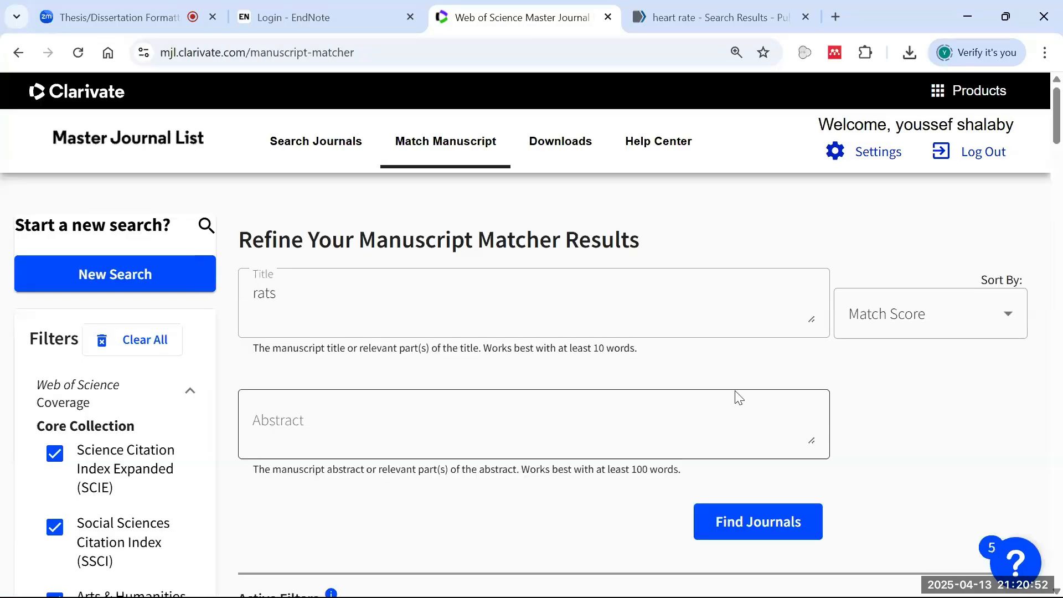
scroll(728, 406, down, 4)
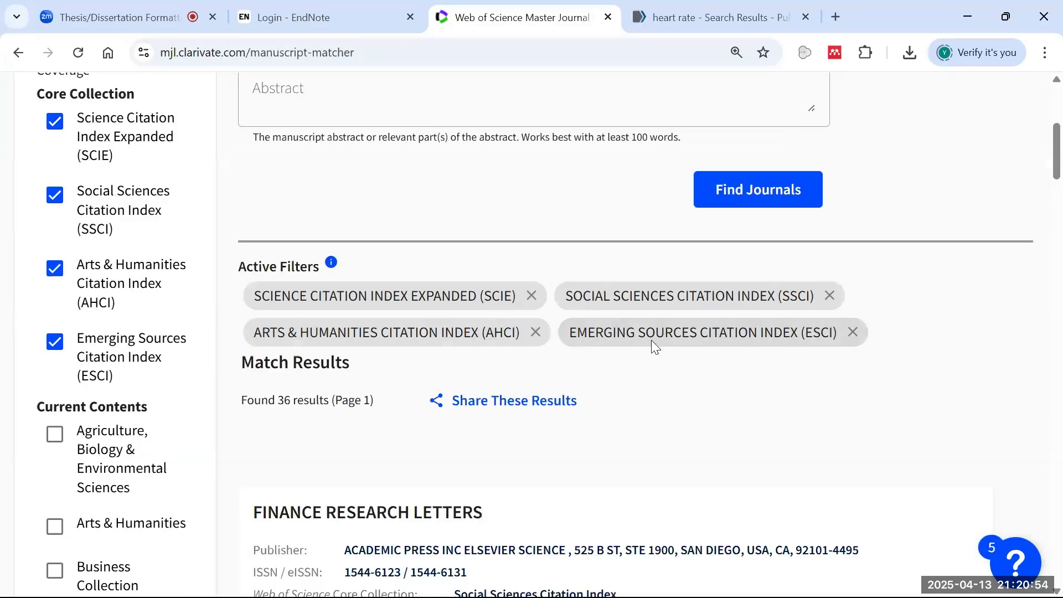
scroll(651, 339, down, 5)
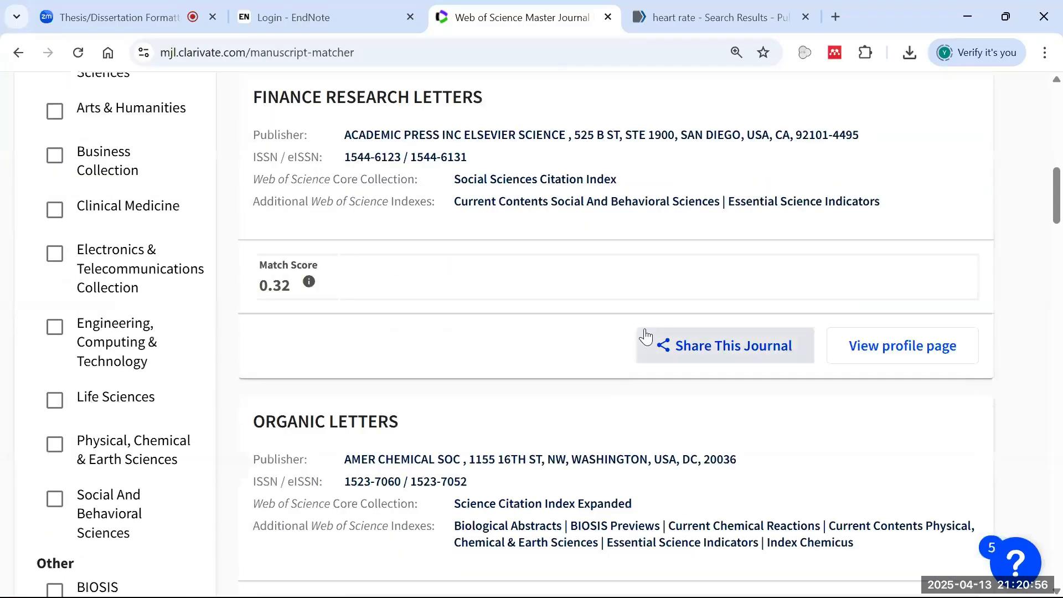
scroll(641, 339, down, 2)
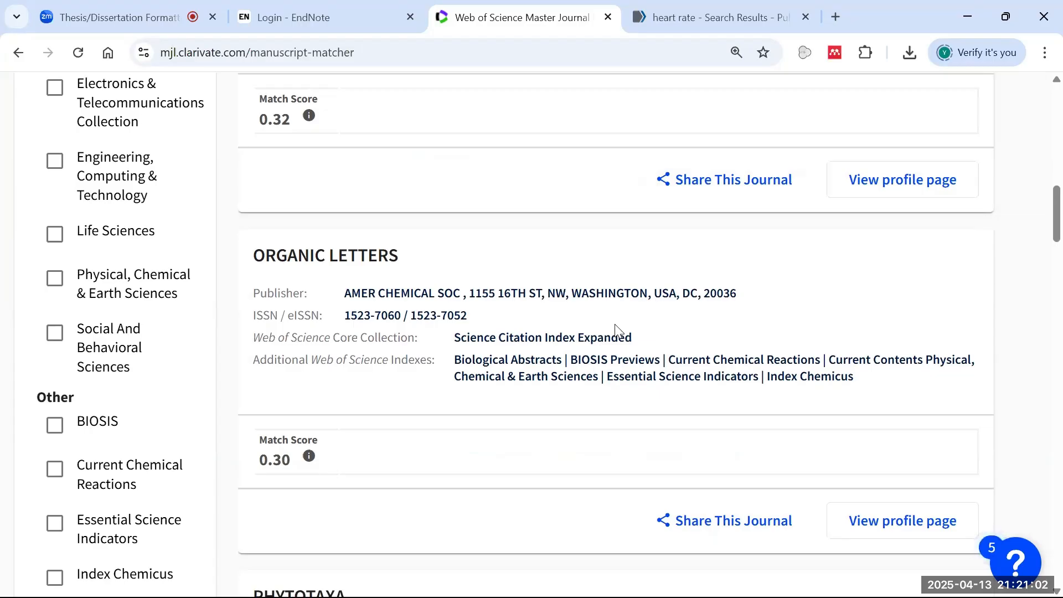
scroll(613, 329, up, 11)
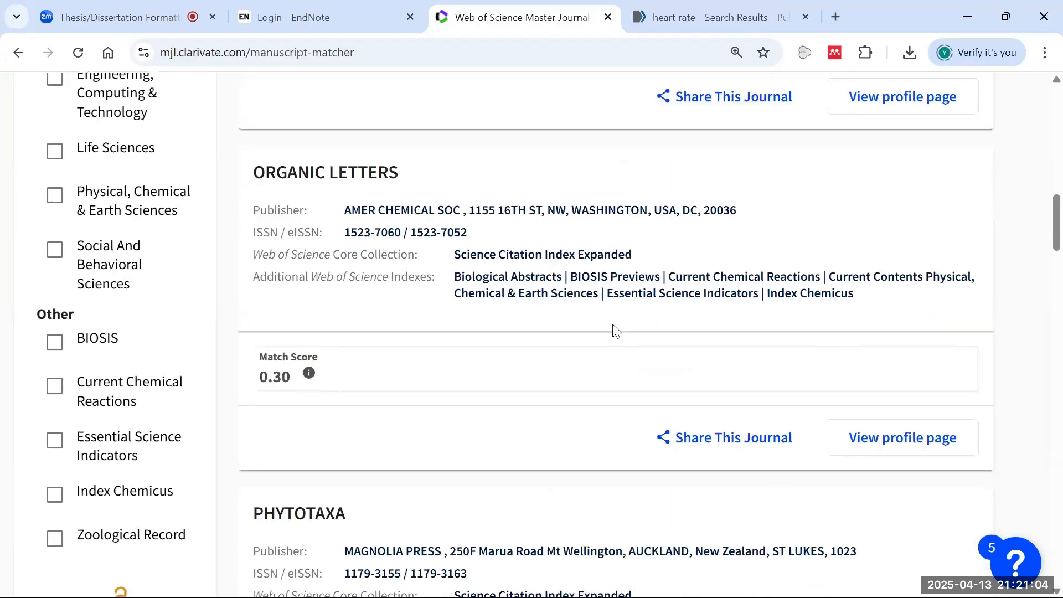
scroll(355, 267, up, 1)
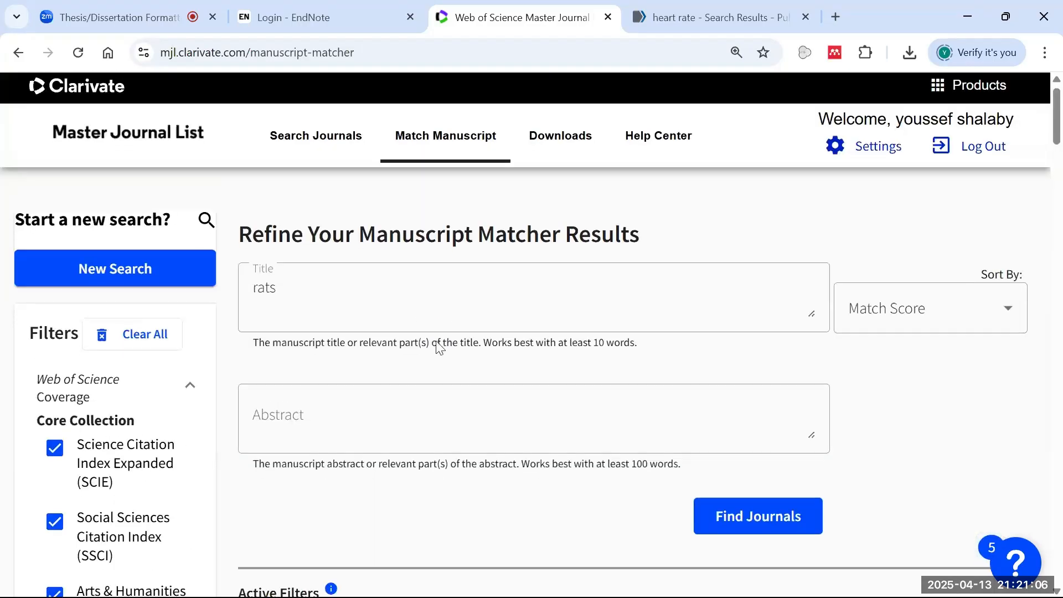
scroll(492, 393, down, 1)
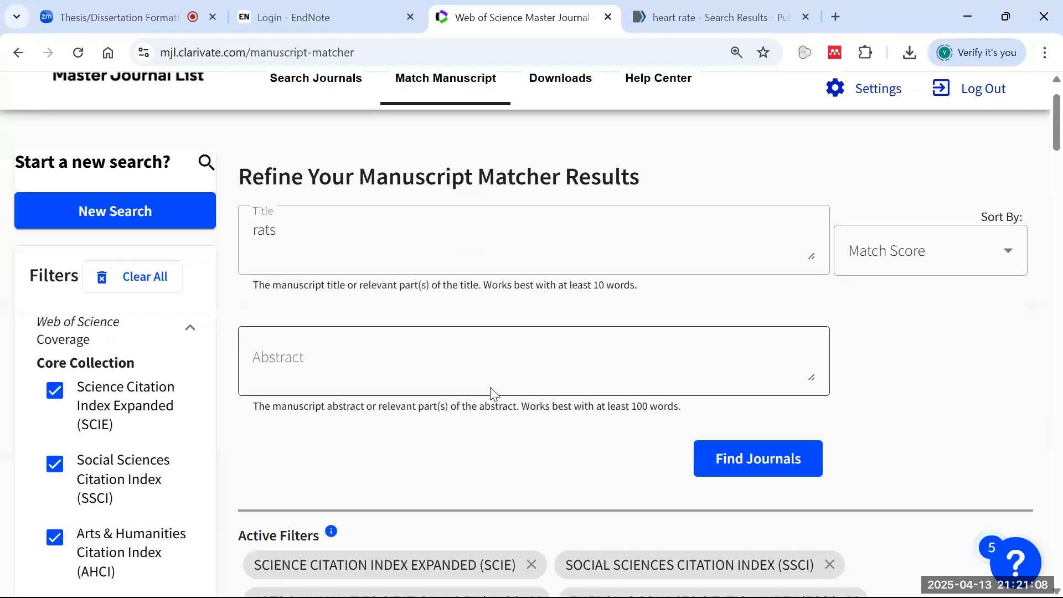
scroll(493, 393, down, 12)
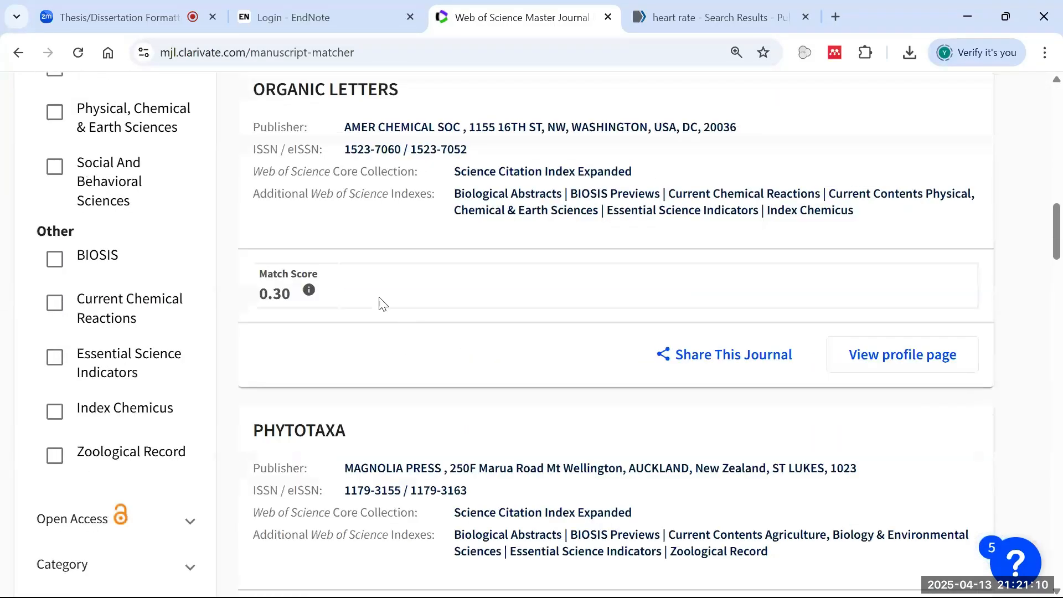
scroll(393, 335, down, 1)
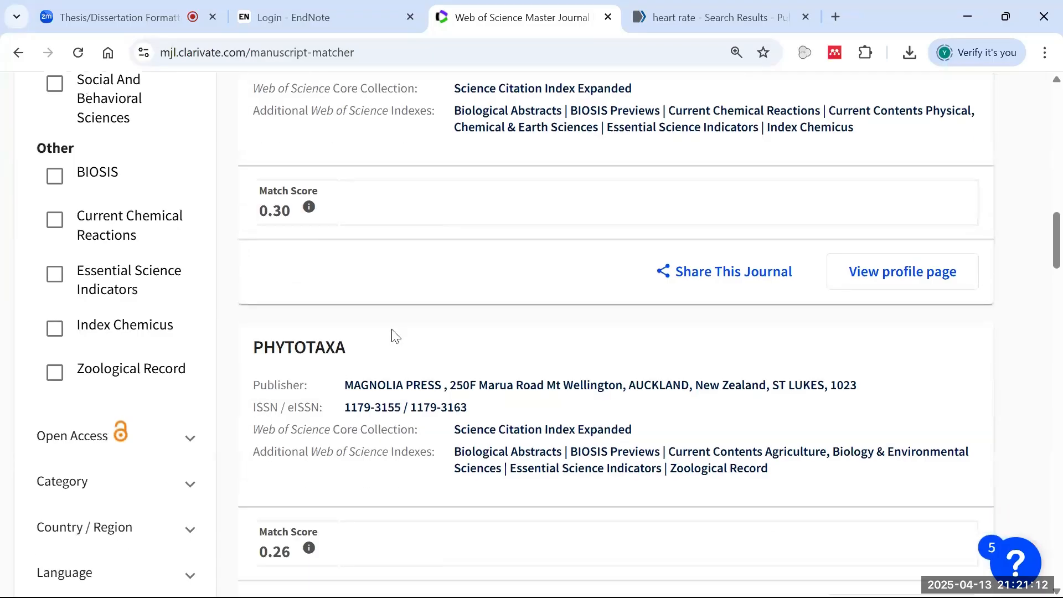
scroll(393, 336, down, 1)
scroll(323, 316, down, 4)
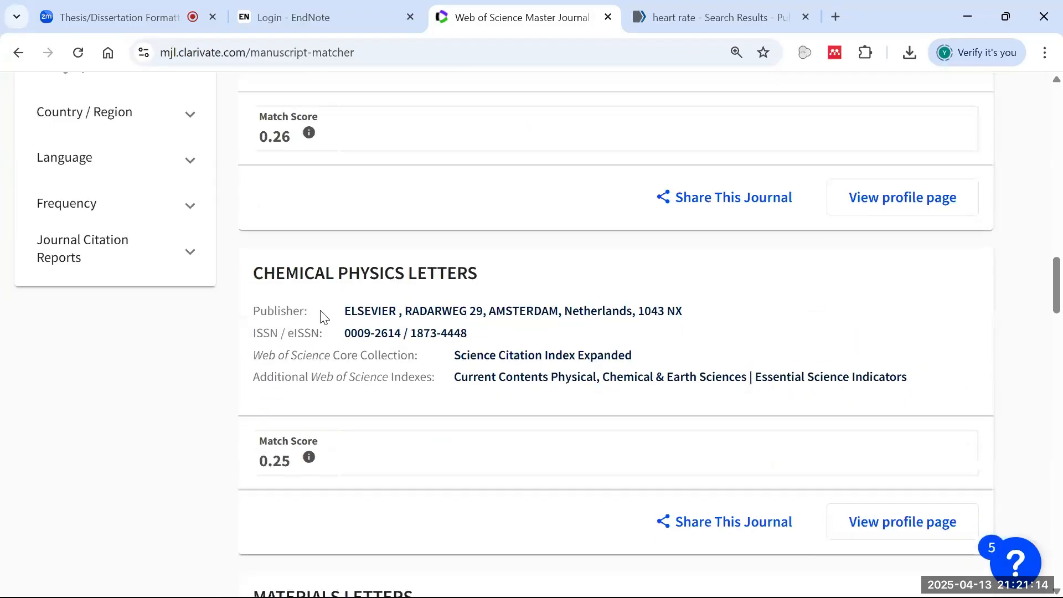
drag(268, 278, 467, 277)
scroll(320, 269, down, 5)
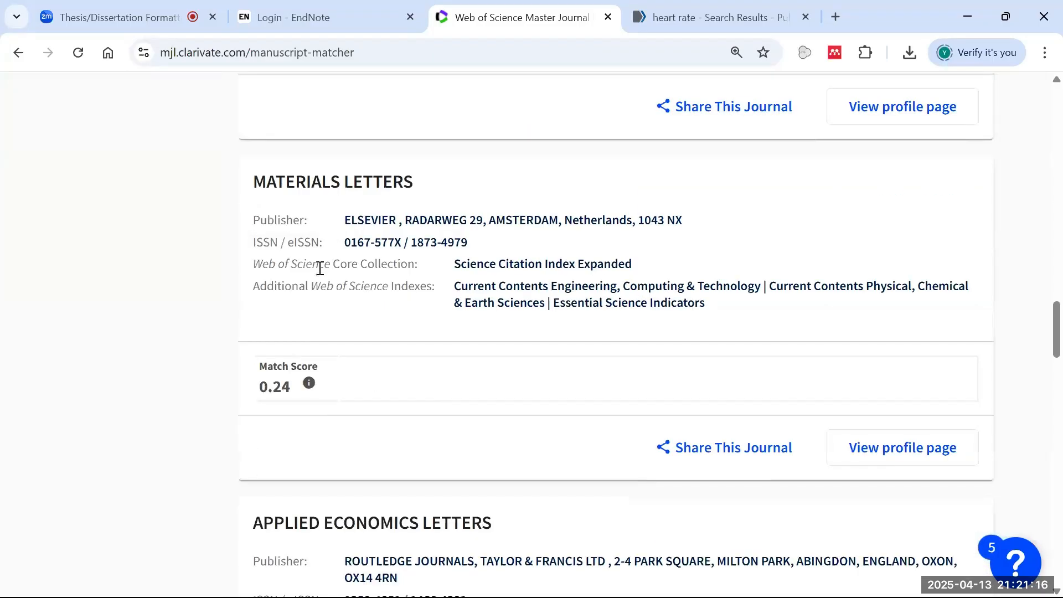
drag(259, 179, 446, 199)
scroll(418, 260, down, 6)
scroll(277, 267, up, 1)
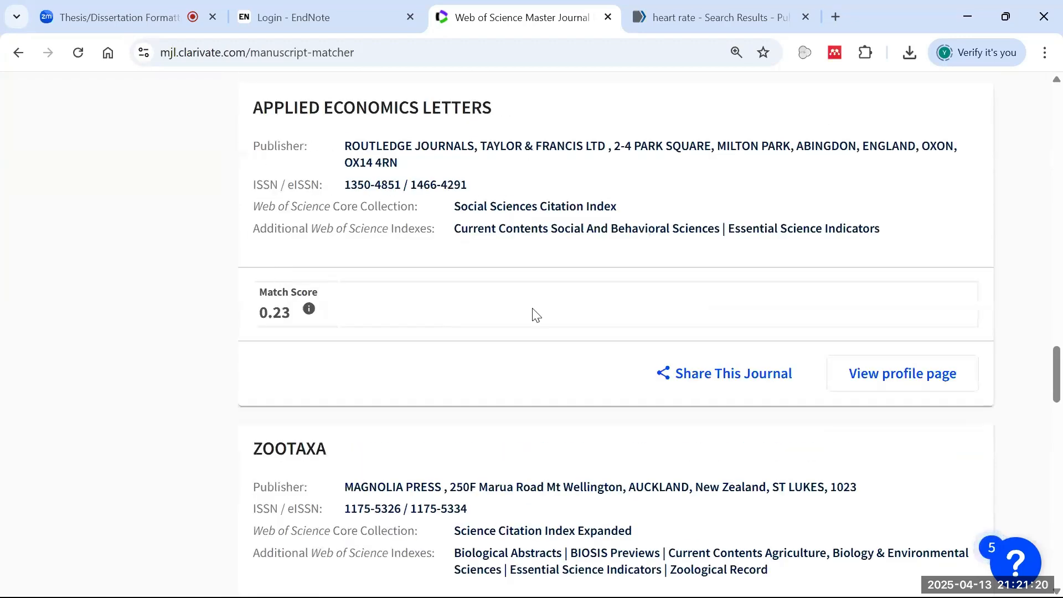
scroll(535, 315, down, 5)
scroll(359, 310, up, 2)
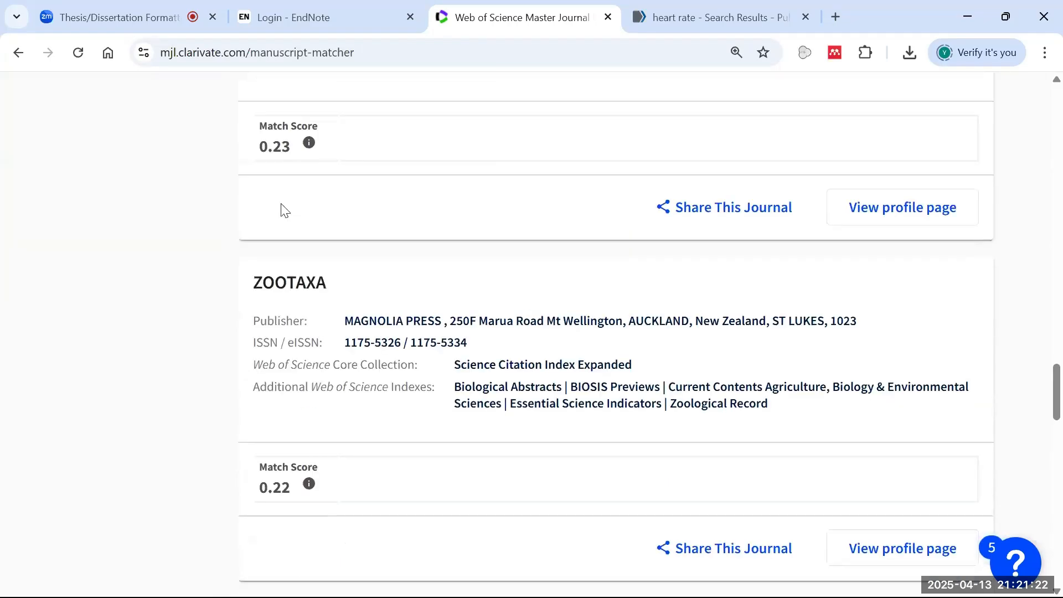
scroll(351, 316, down, 7)
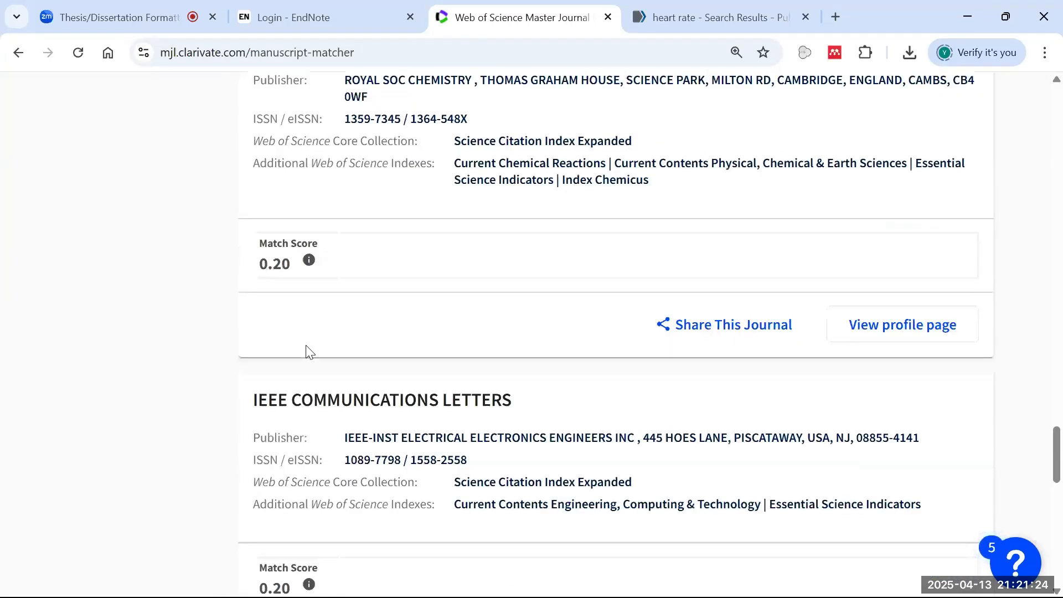
scroll(309, 352, up, 1)
scroll(280, 344, up, 15)
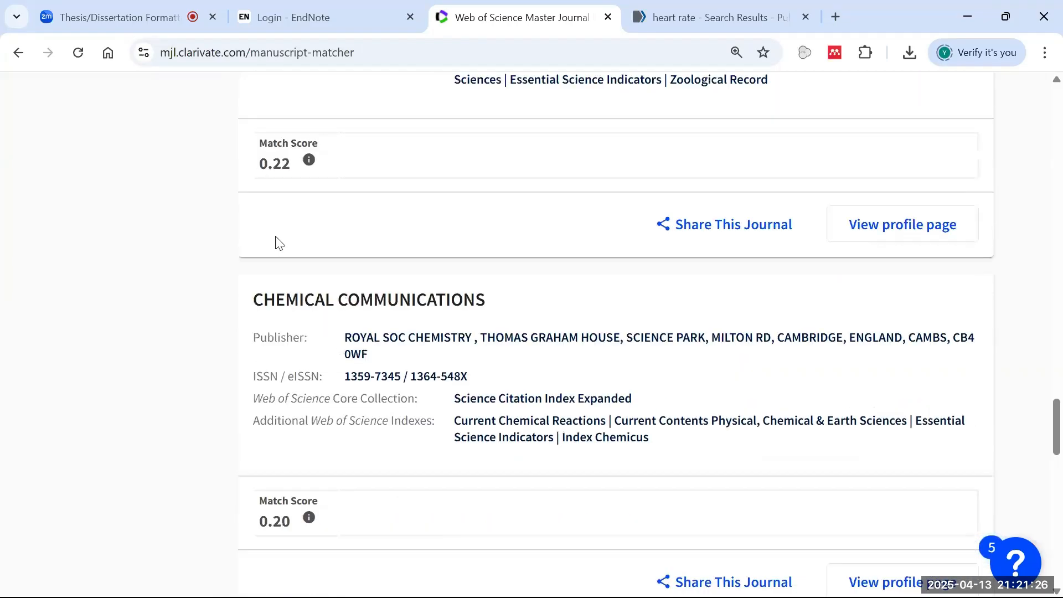
scroll(279, 344, up, 15)
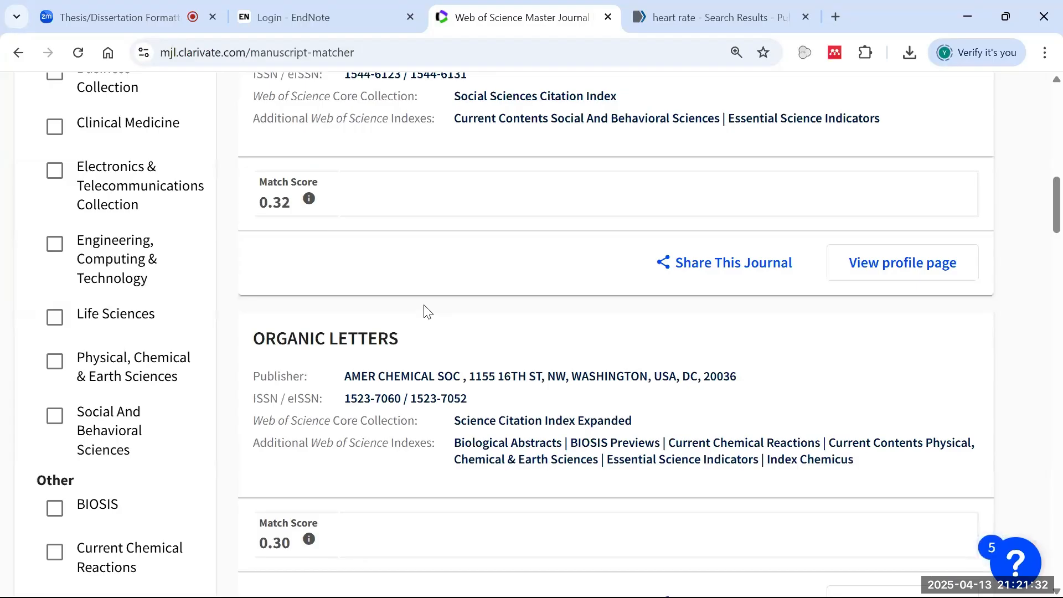
scroll(506, 252, up, 10)
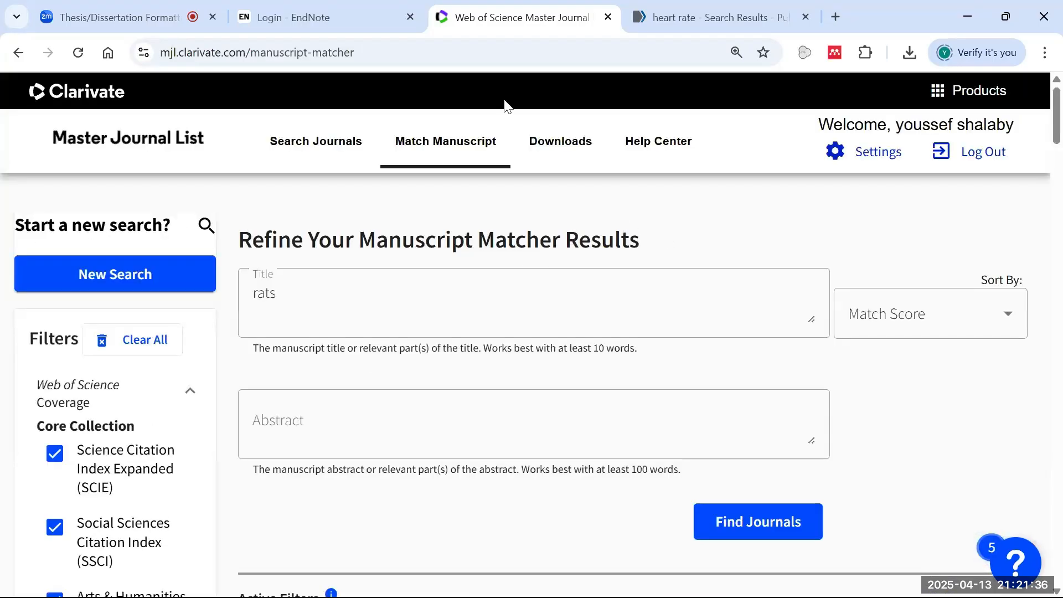
- Tour the EndNote Web My References, Downloads and Options > Password pages, ending on My References
click(18, 53)
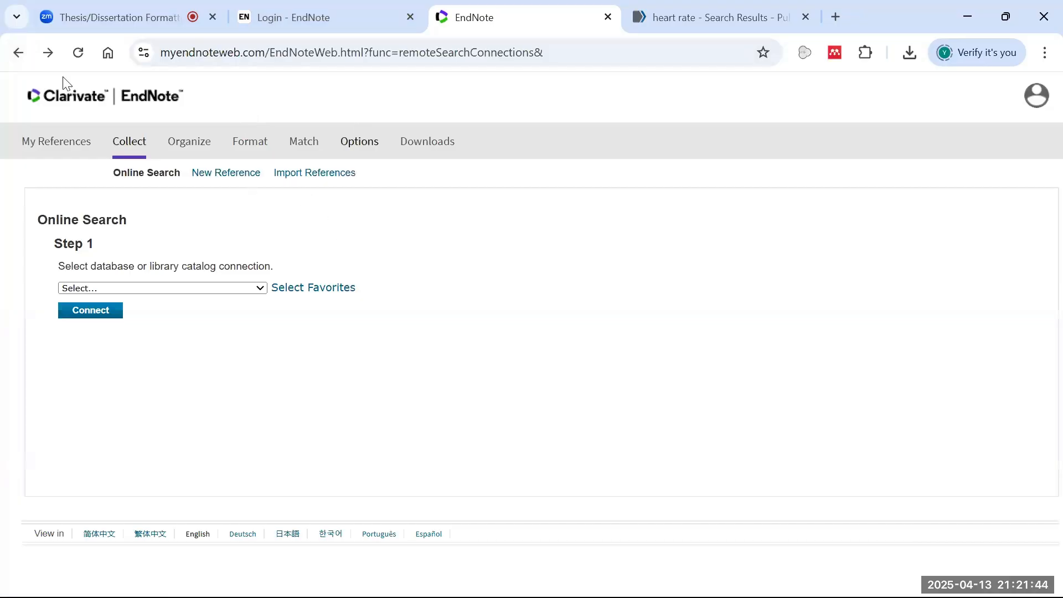
click(83, 143)
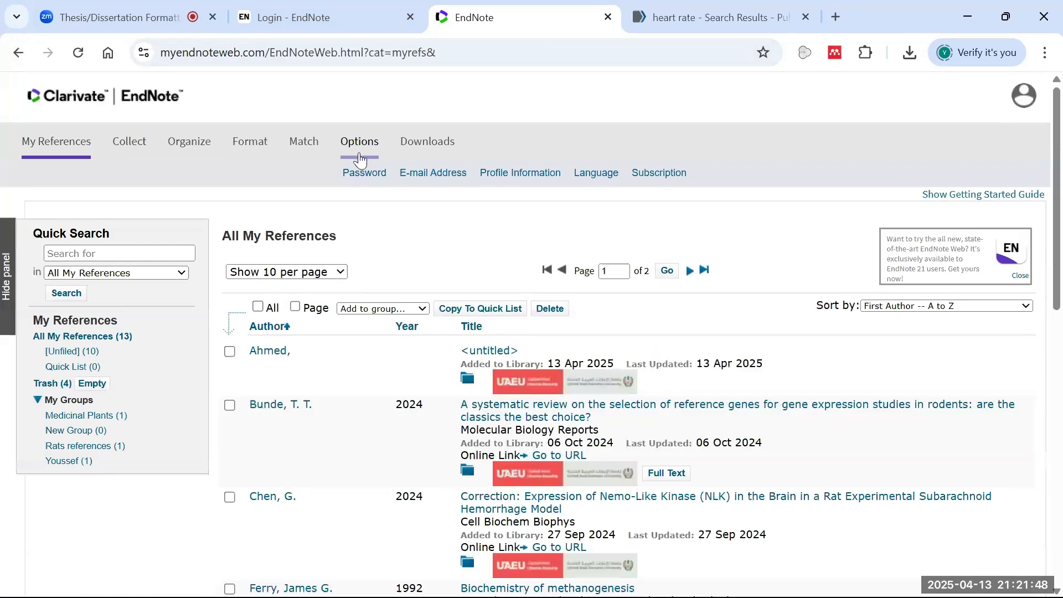
click(404, 141)
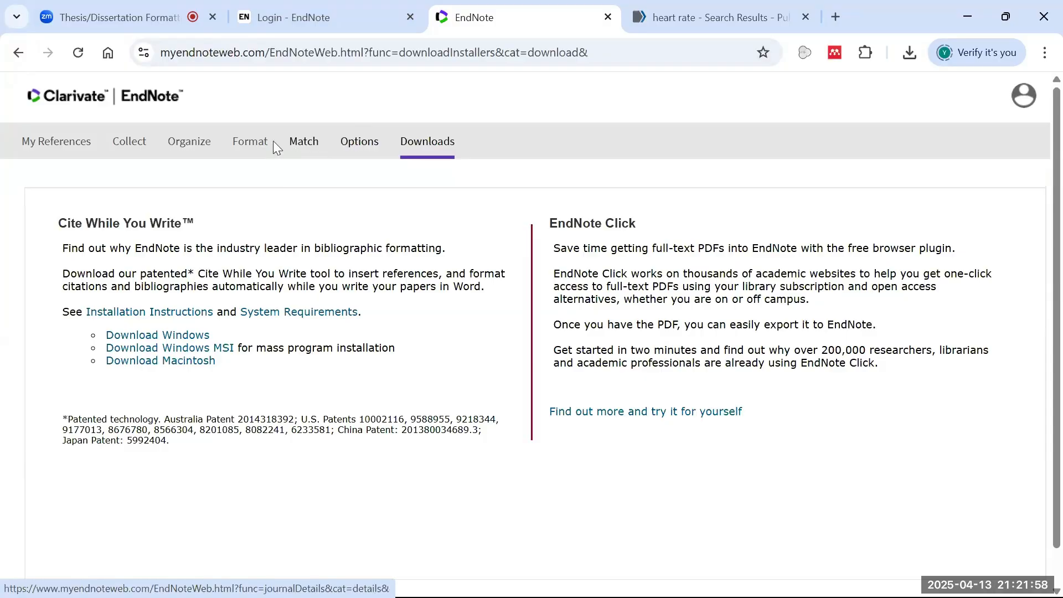
mouse_move(359, 144)
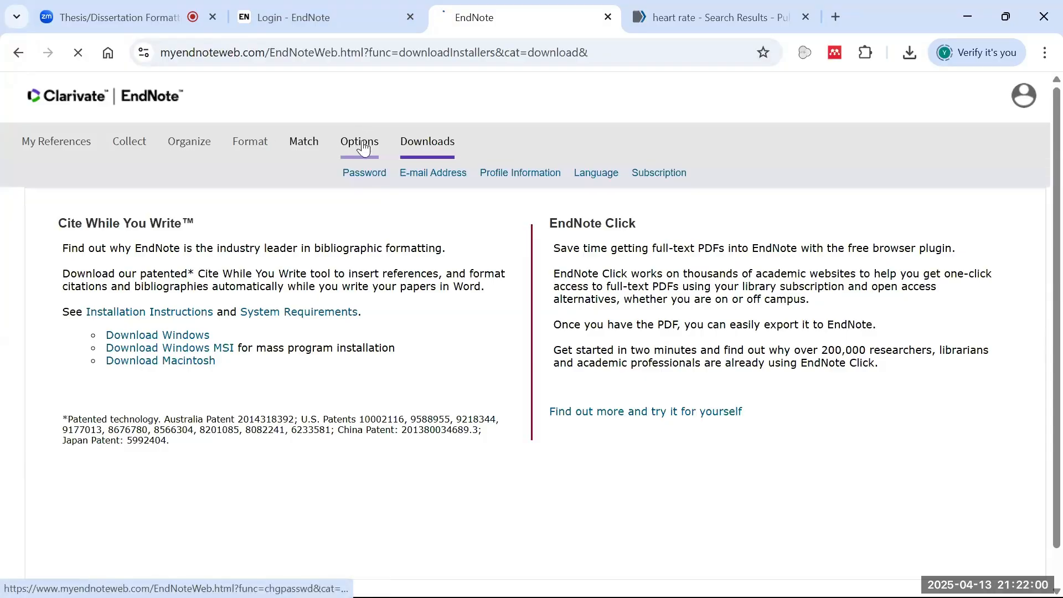
click(361, 173)
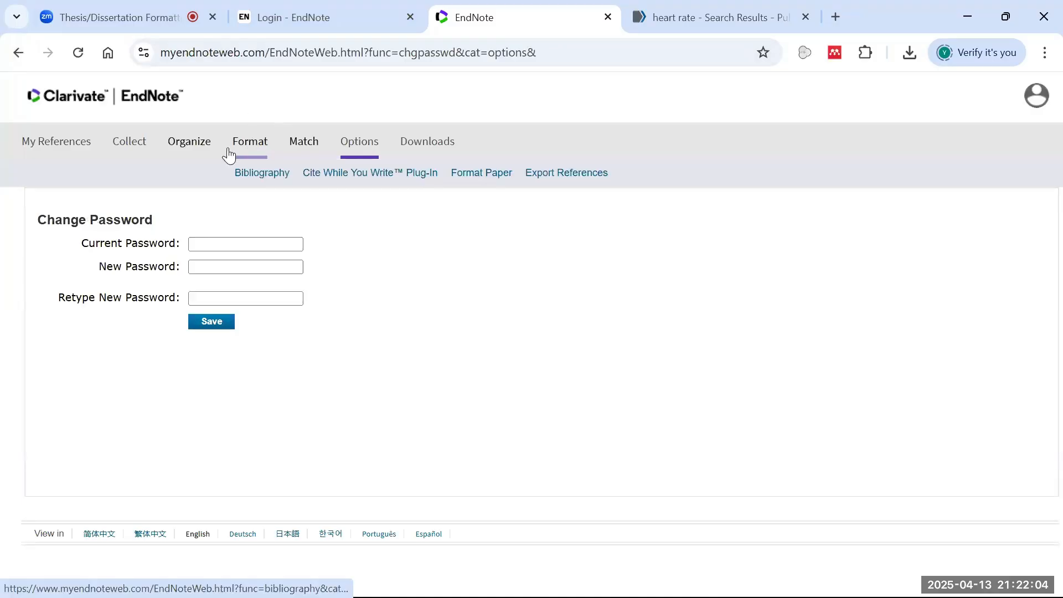
click(84, 145)
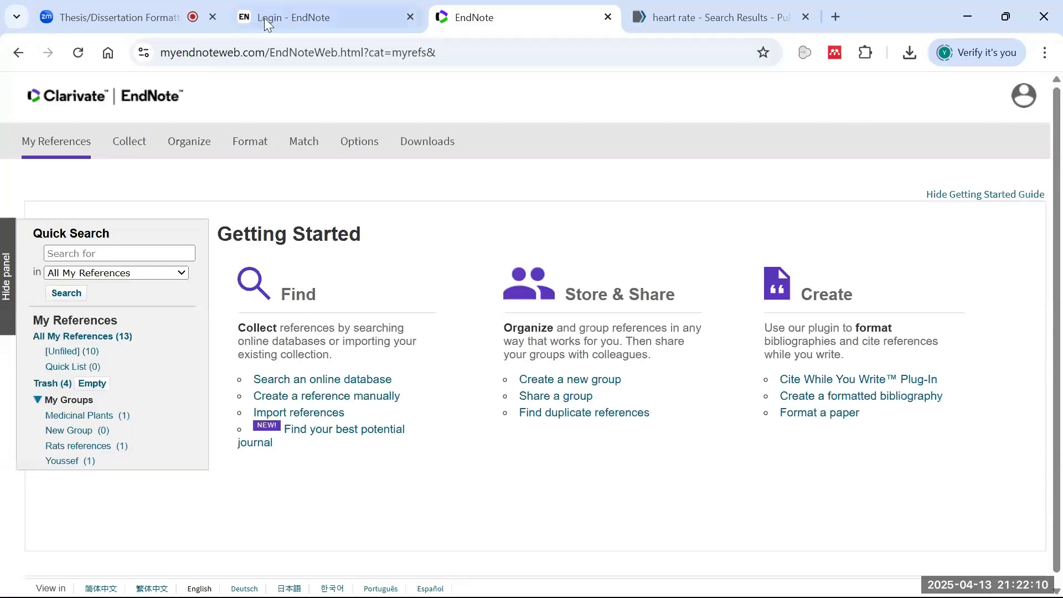
- Look over the Zoom meeting, PubMed and EndNote tabs, then open a new browser tab
click(129, 26)
scroll(937, 349, down, 10)
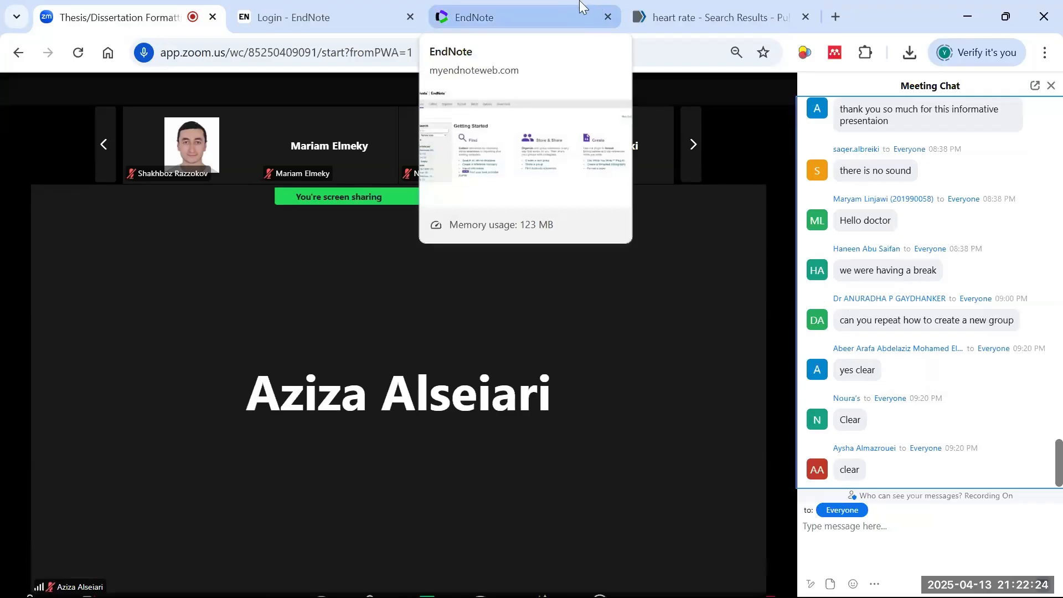
click(714, 8)
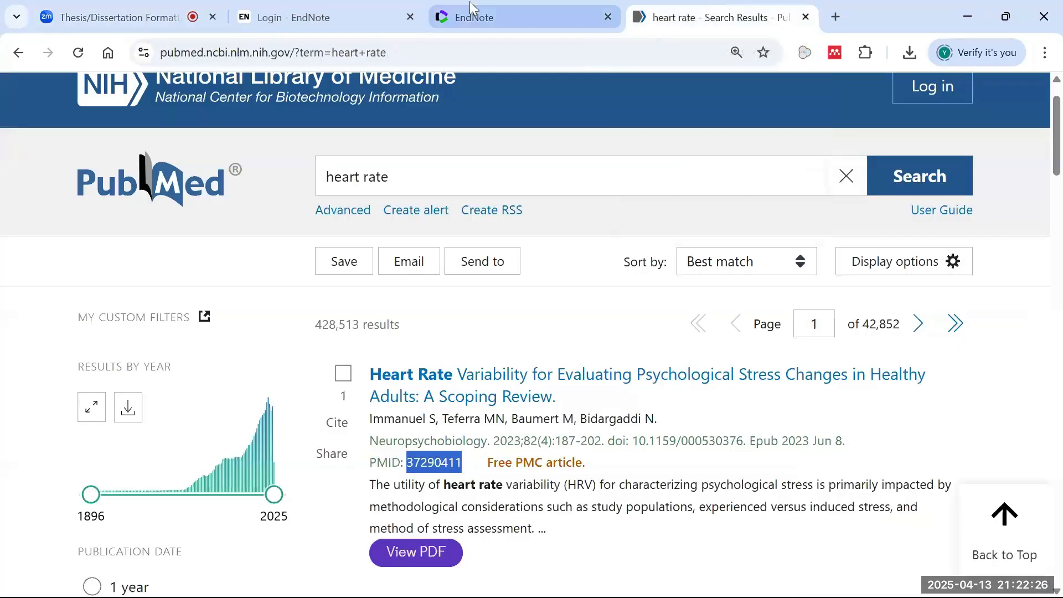
click(288, 10)
click(752, 8)
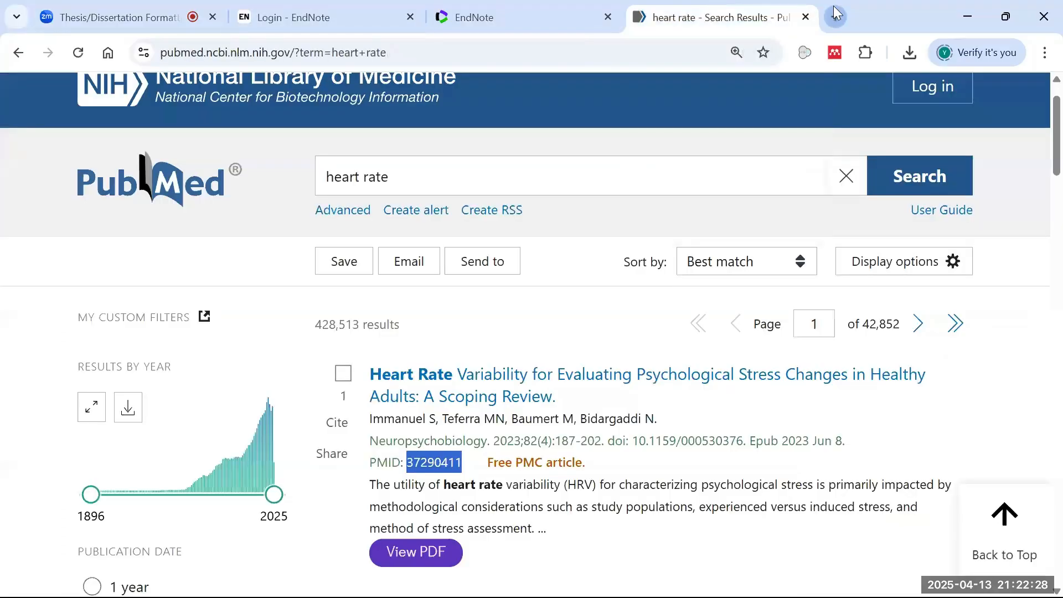
key(ctrl+t)
- Search Google for 'mendeley', then start the workshop slide show from the current slide
text(mendeley)
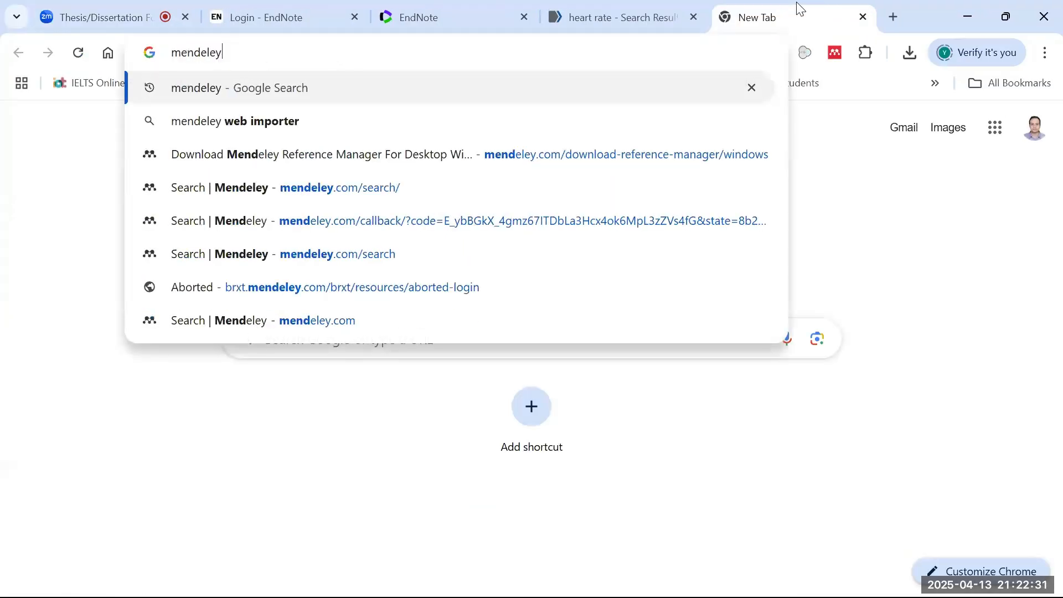
key(Return)
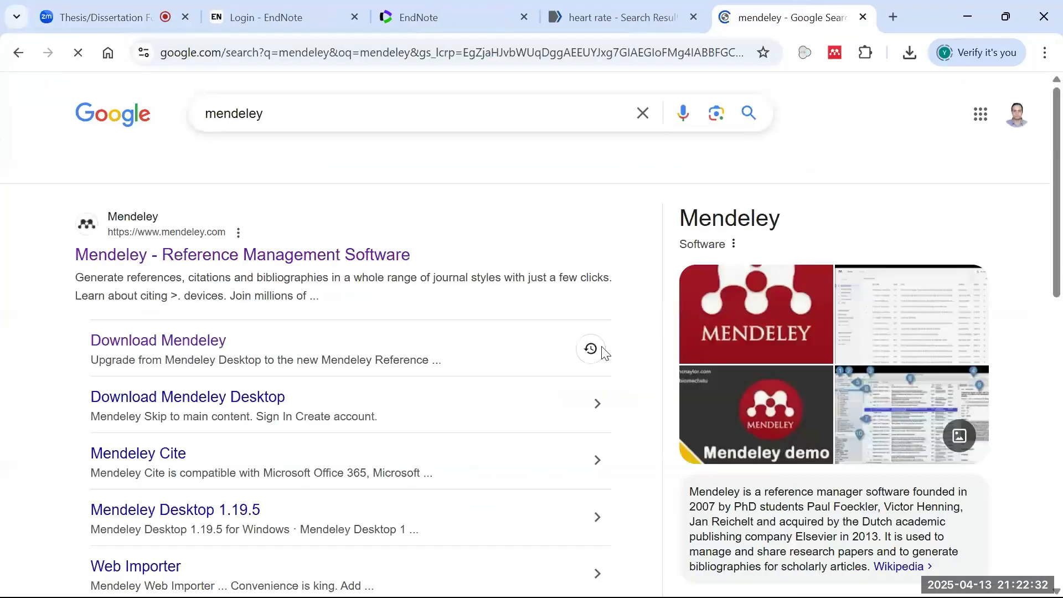
click(738, 579)
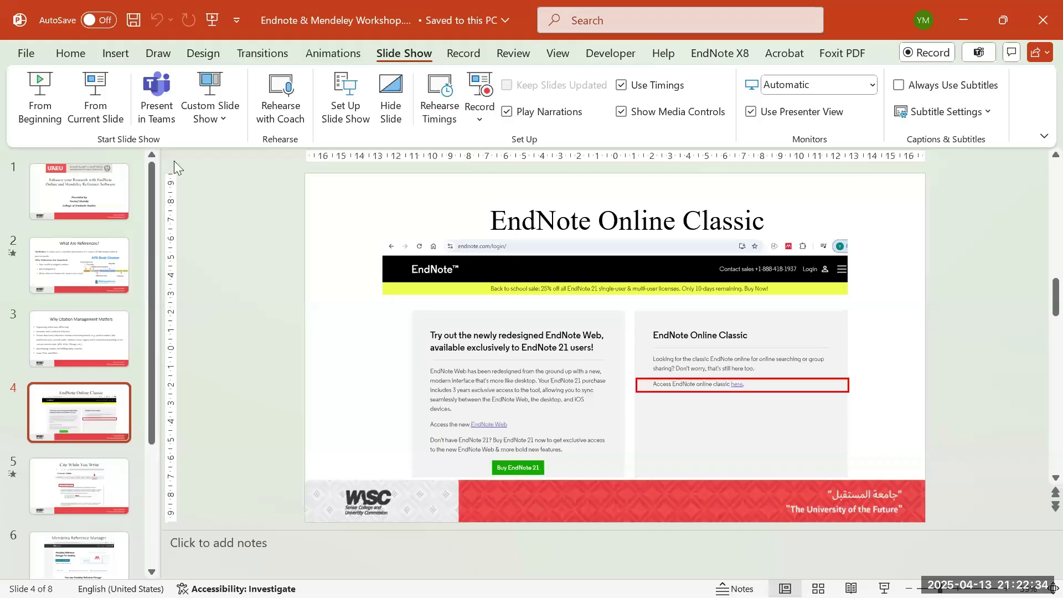
click(104, 94)
- Present the Cite While You Write and Mendeley slides, then return to the mendeley search results
scroll(538, 310, down, 3)
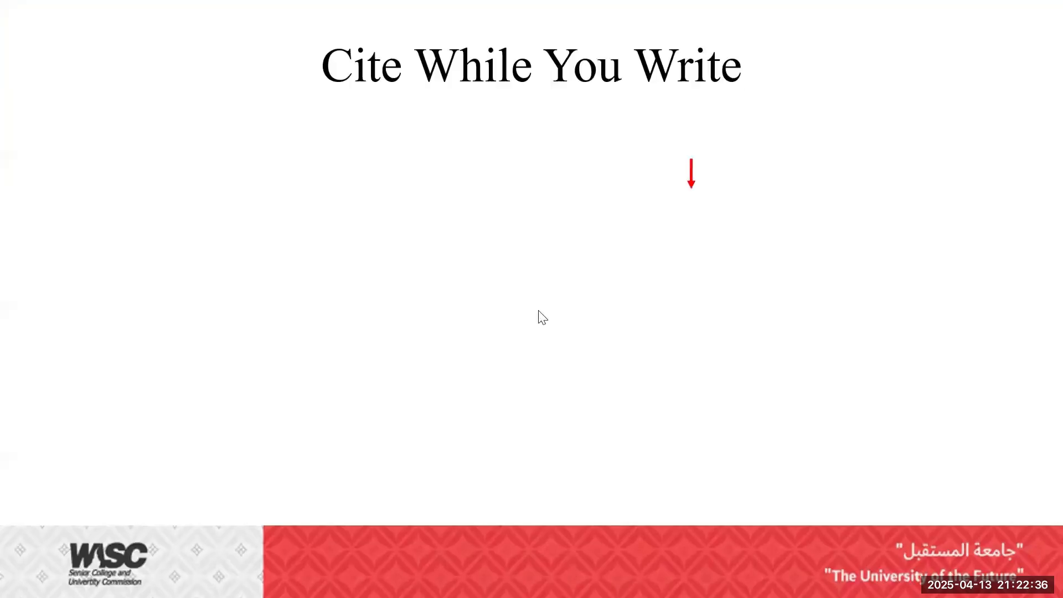
scroll(570, 453, up, 1)
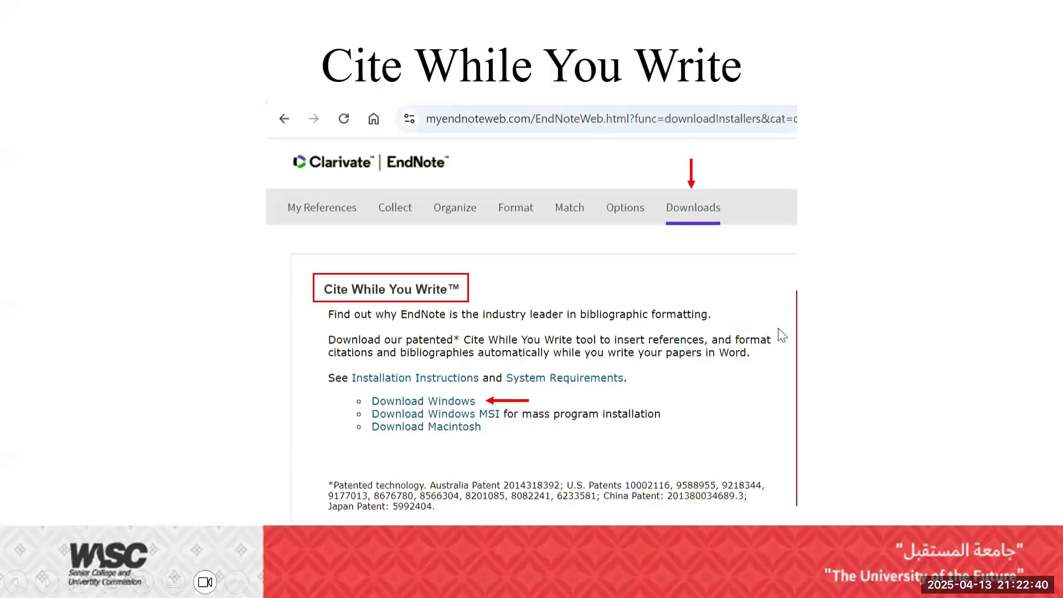
scroll(604, 335, down, 1)
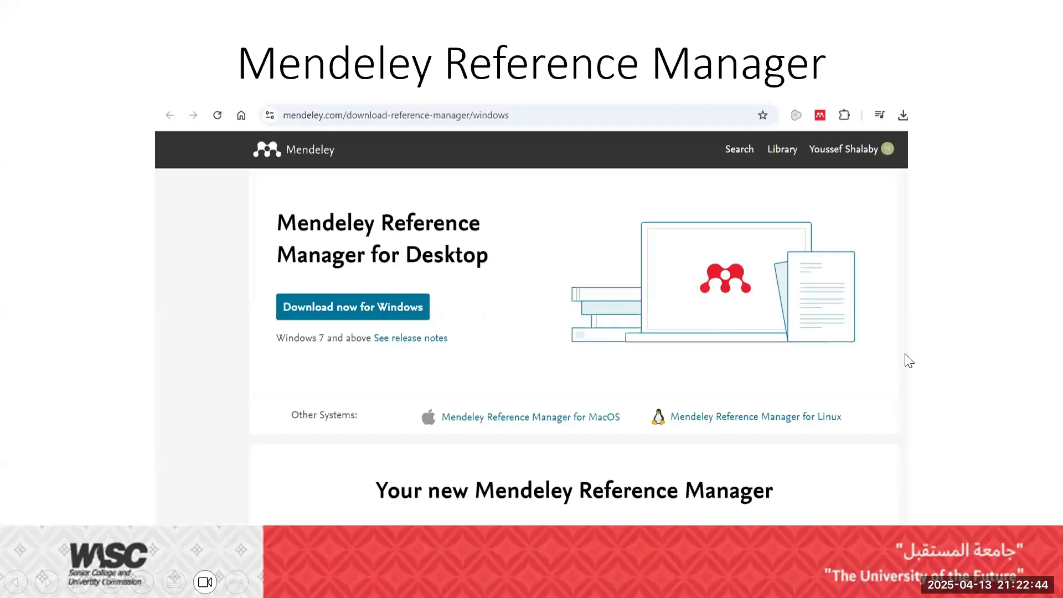
key(Escape)
key(alt+Tab)
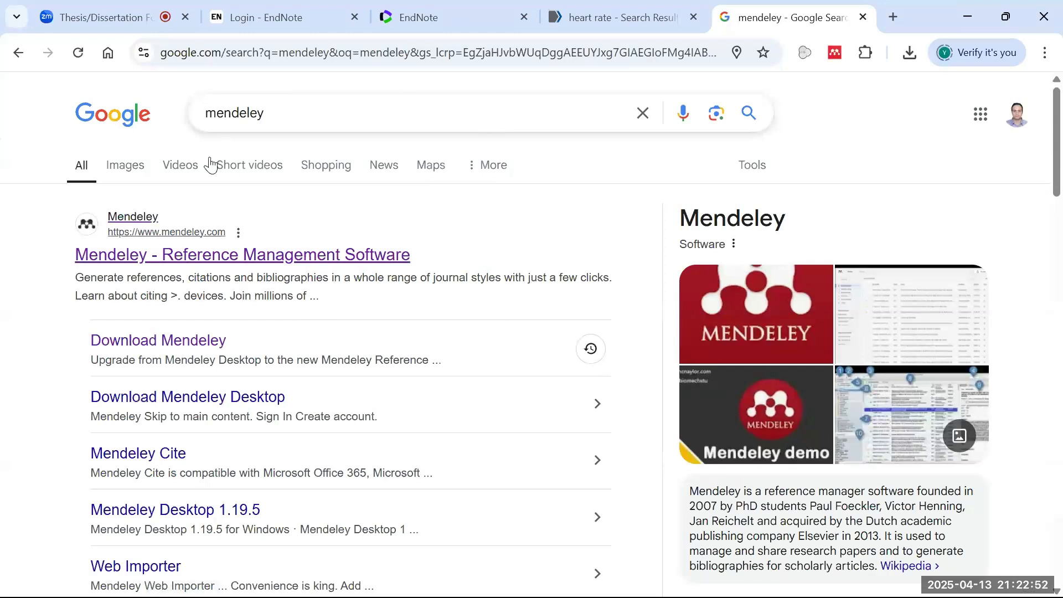
- Reach Mendeley's Windows download page, cancel the installer save prompt, and return to the Zoom meeting
click(165, 339)
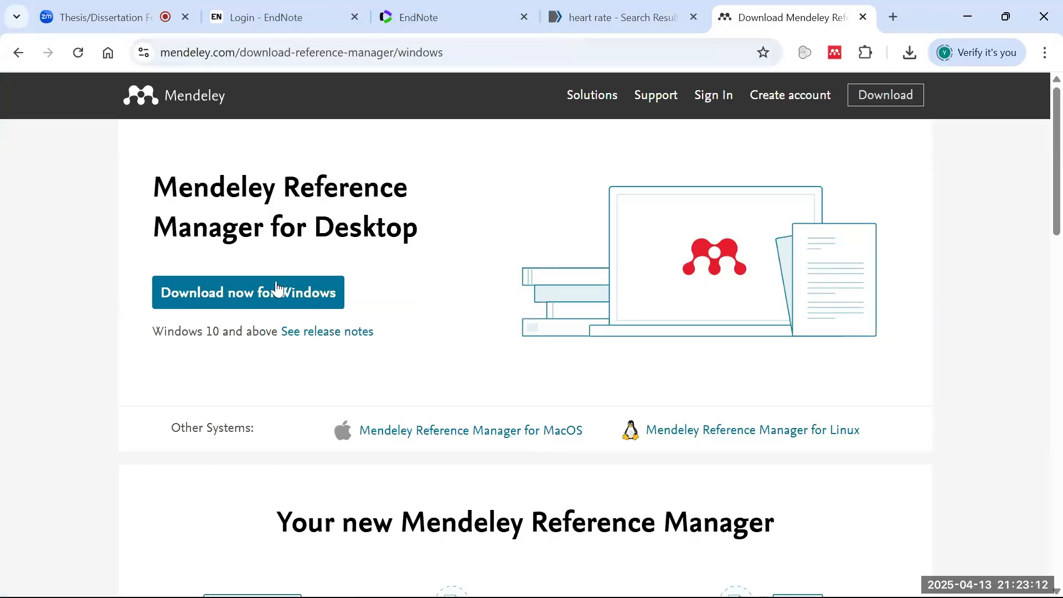
click(241, 293)
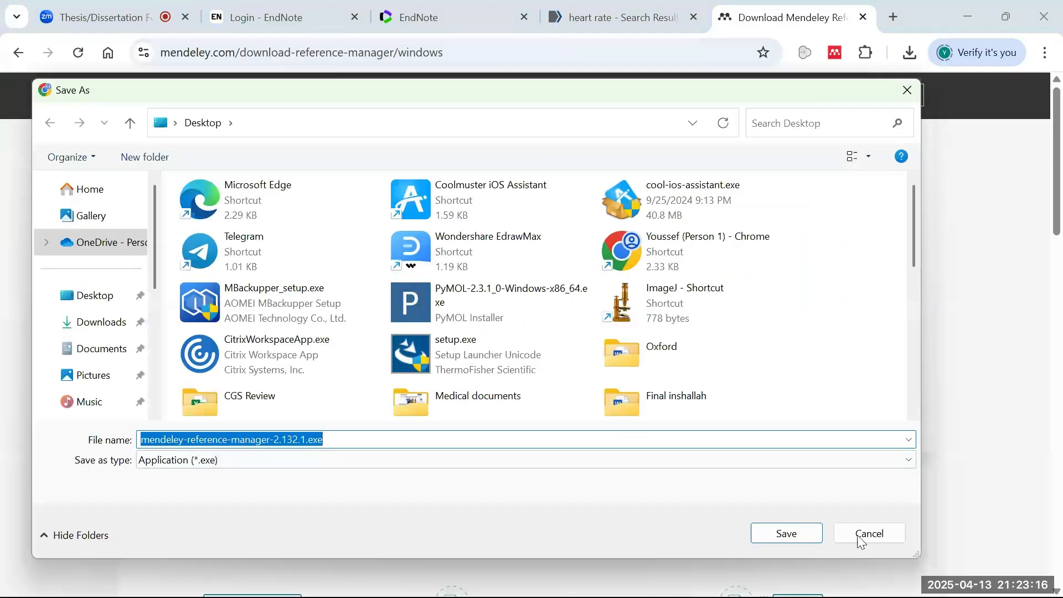
click(860, 534)
click(105, 18)
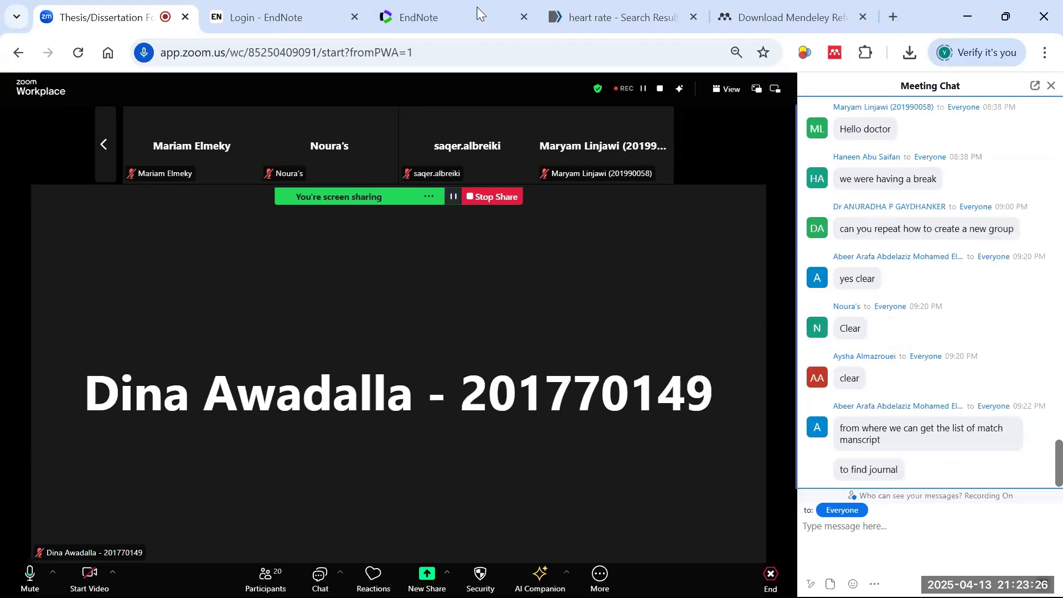
- Open the Master Journal List Manuscript Matcher form from EndNote, cancel it, and return to Mendeley's download page
click(451, 5)
click(302, 143)
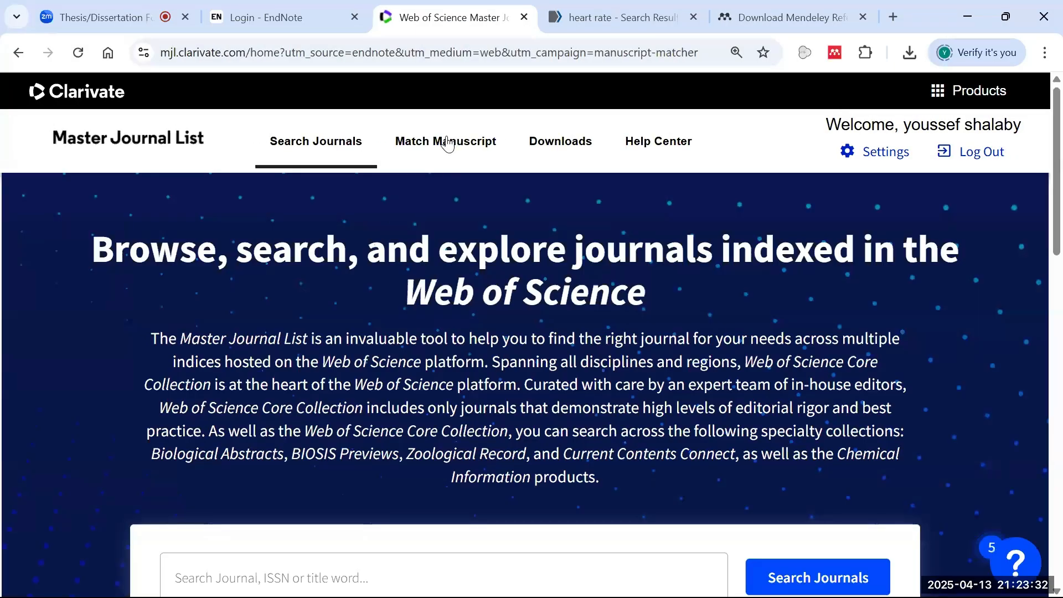
click(448, 143)
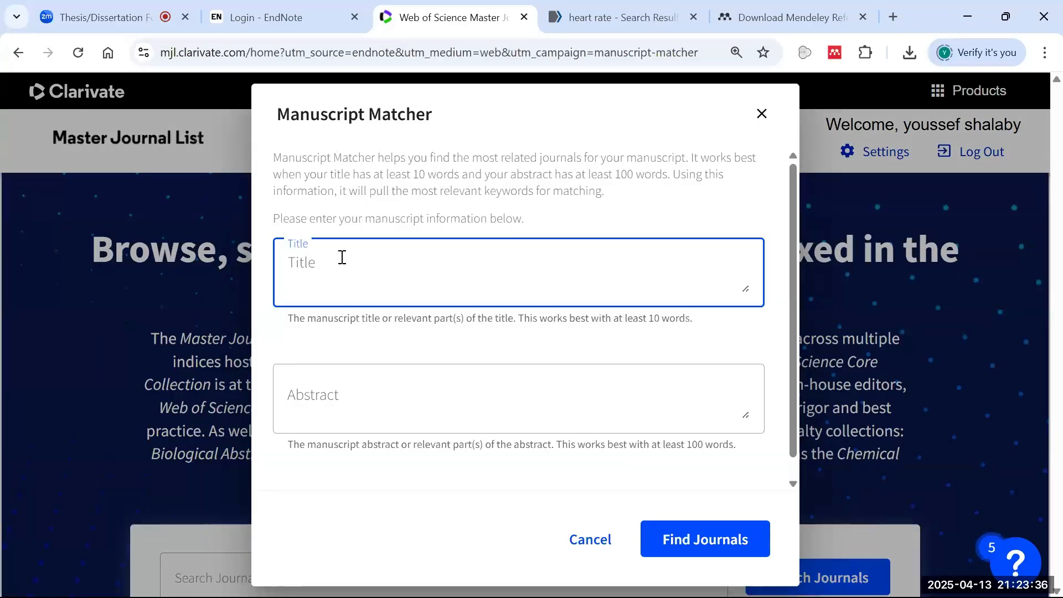
click(372, 417)
click(595, 540)
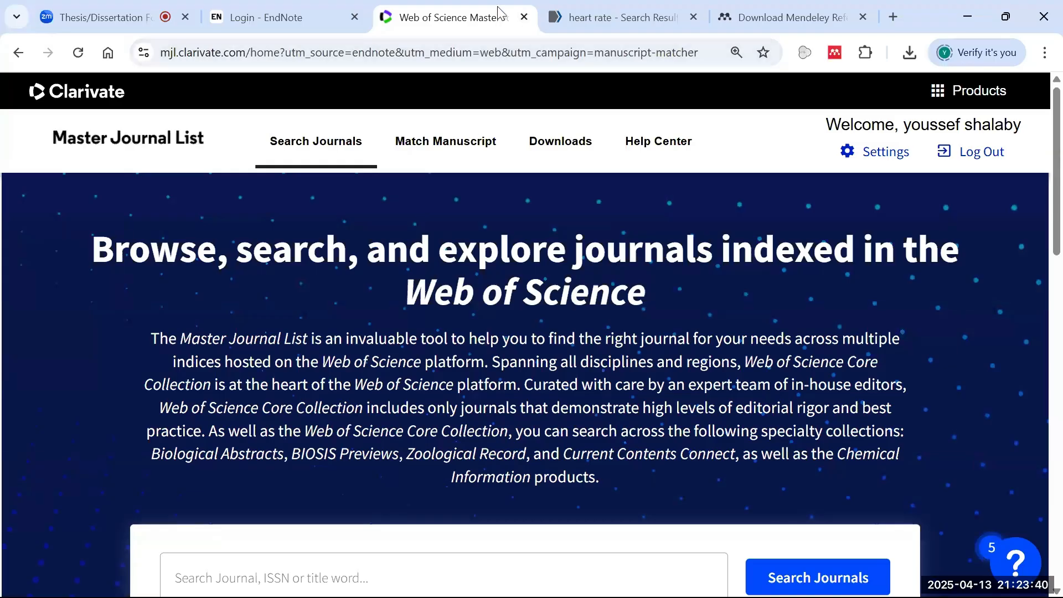
click(77, 17)
click(769, 13)
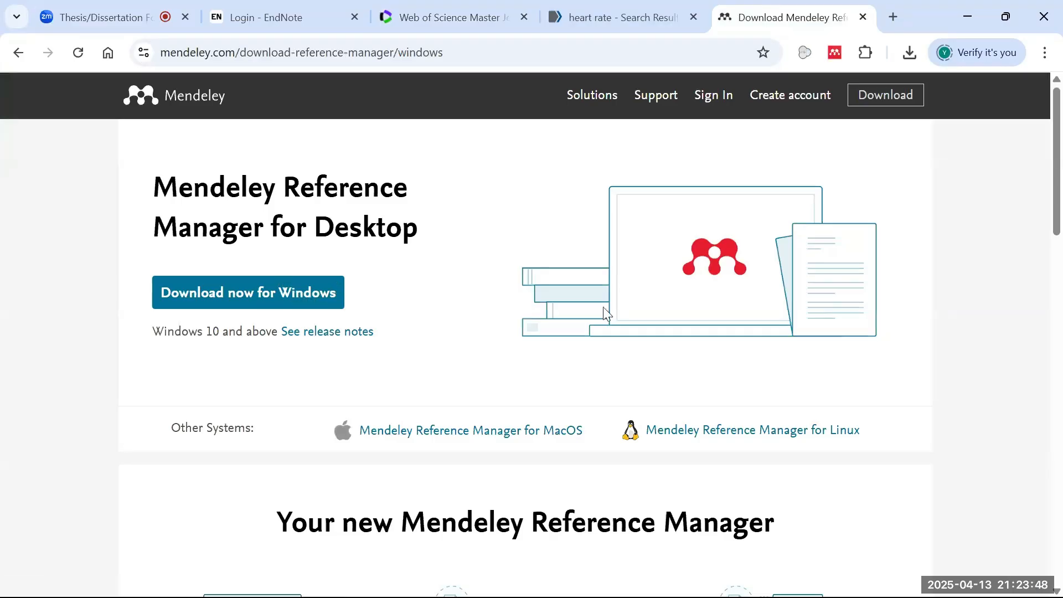
- Minimize the browser, PowerPoint and both Word windows, then launch Mendeley Reference Manager from the desktop
click(967, 17)
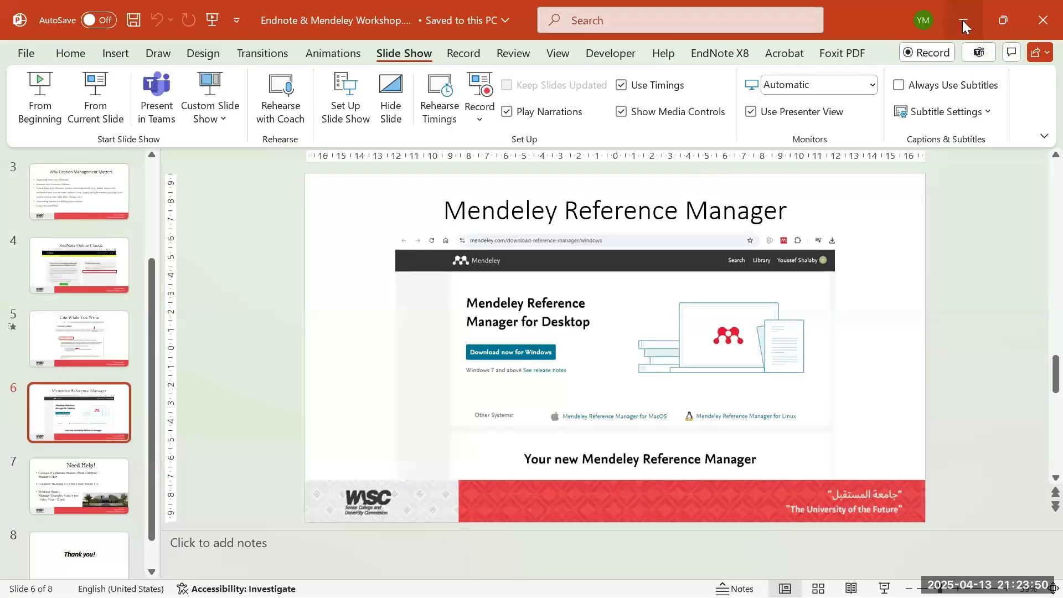
click(965, 21)
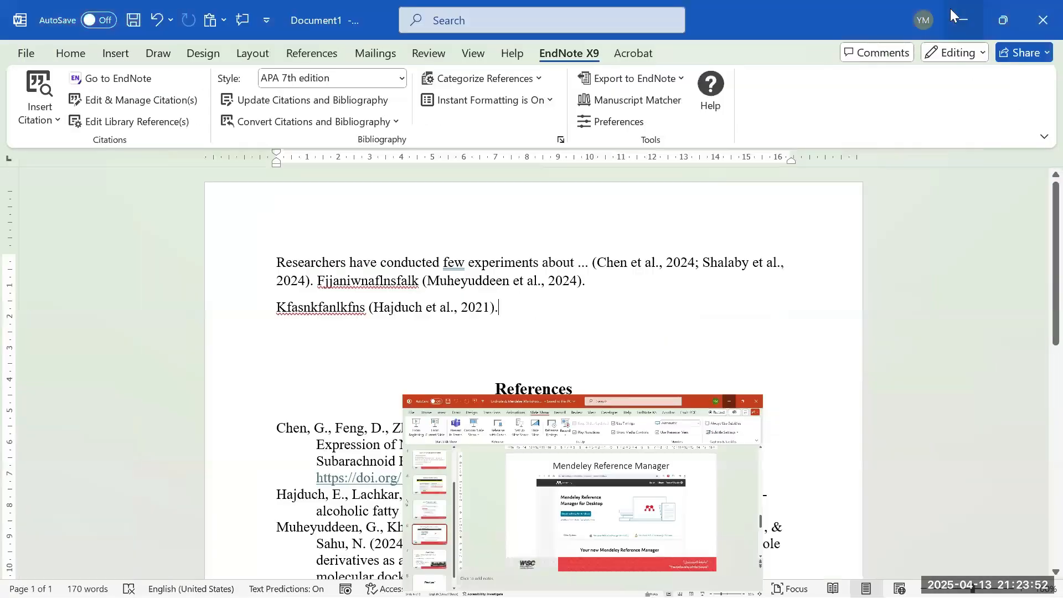
click(966, 25)
click(966, 26)
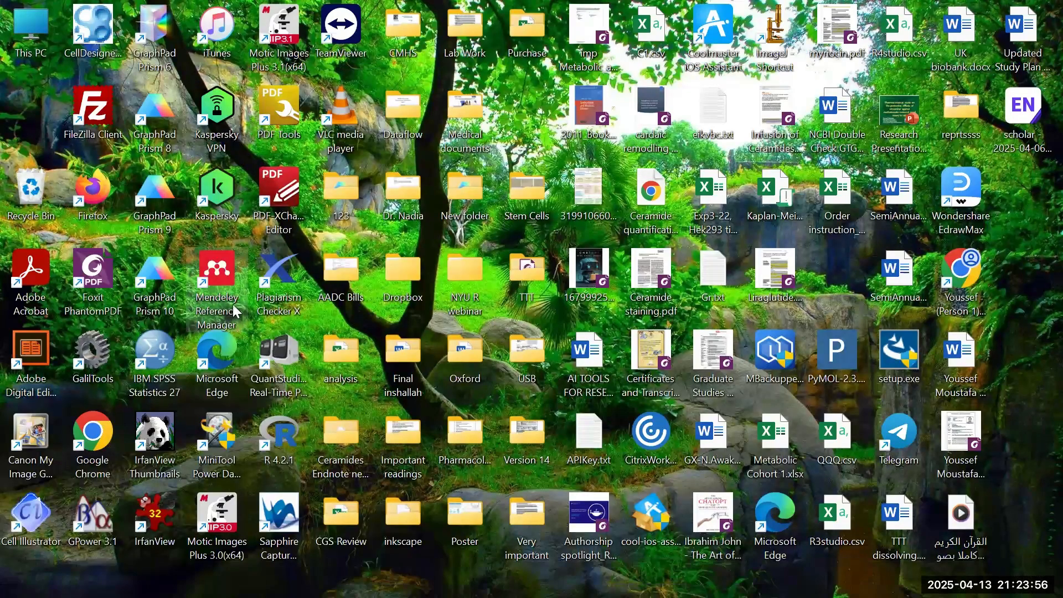
double_click(235, 312)
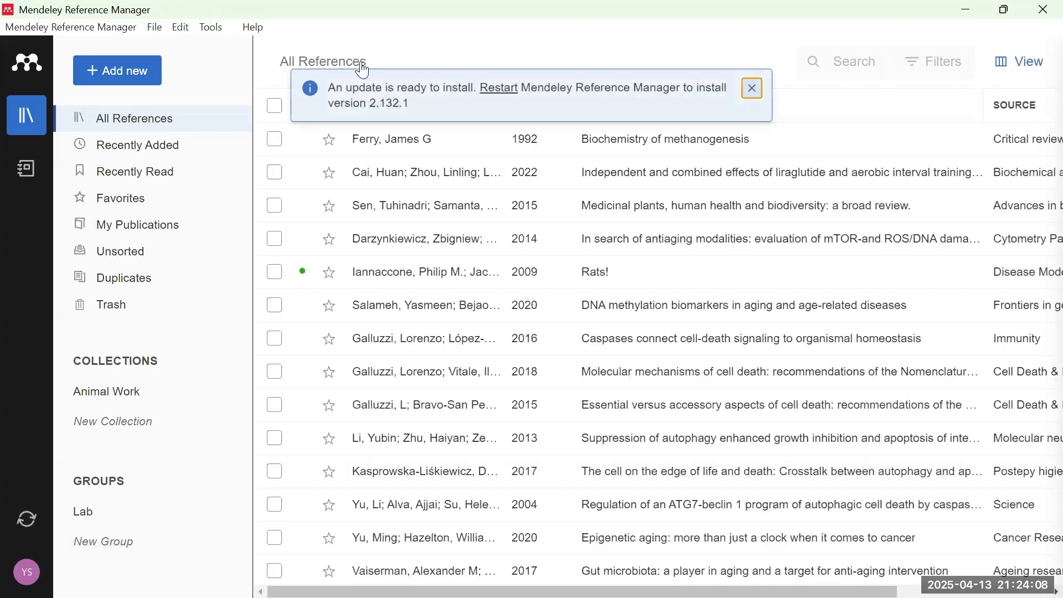
- Dismiss the update notice and browse the Recently Added, Recently Read and Favorites lists
click(752, 97)
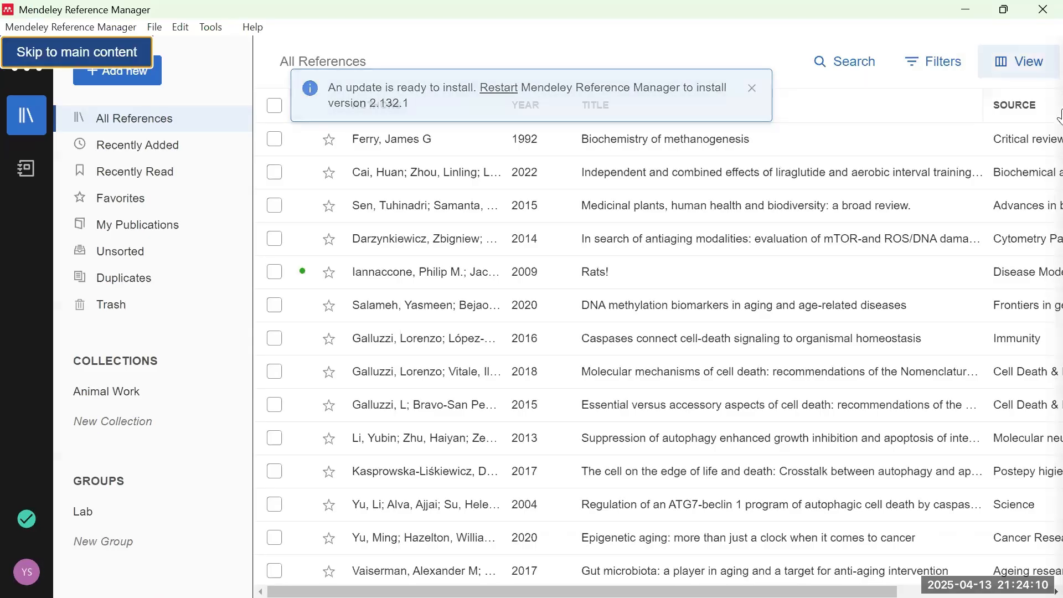
click(89, 53)
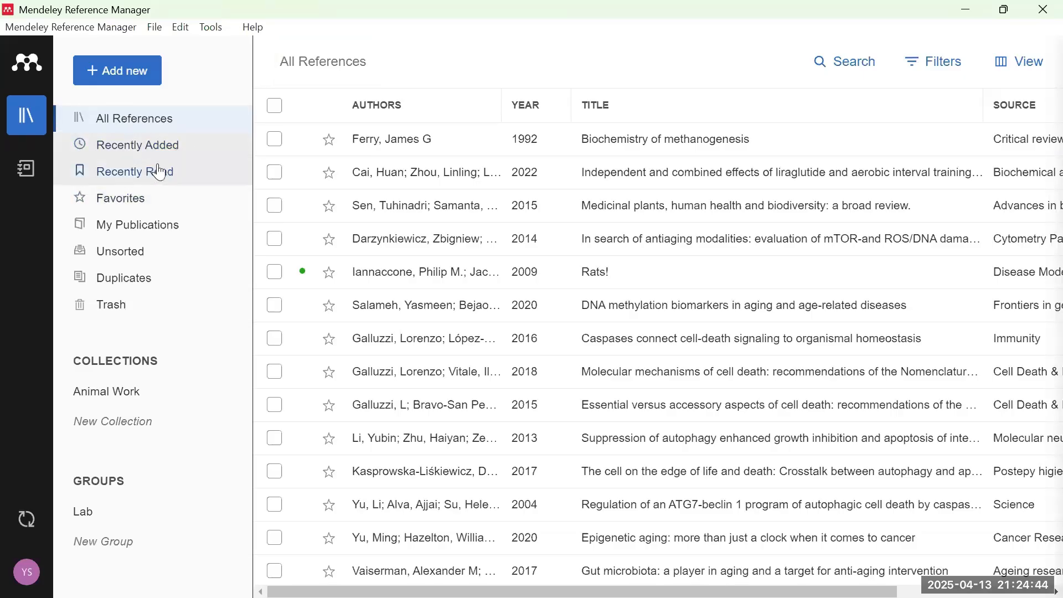
click(145, 151)
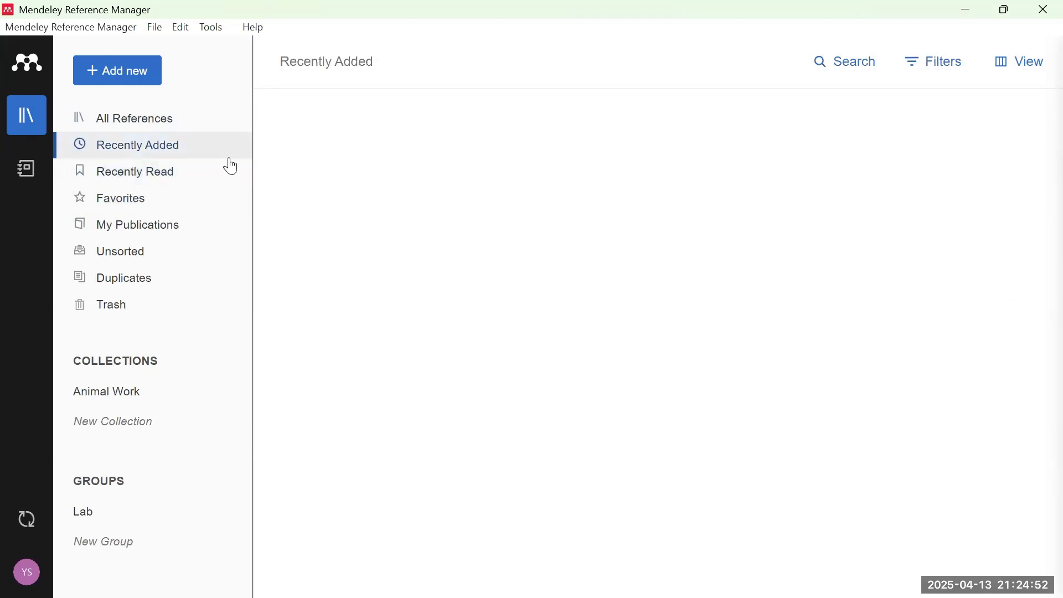
click(146, 180)
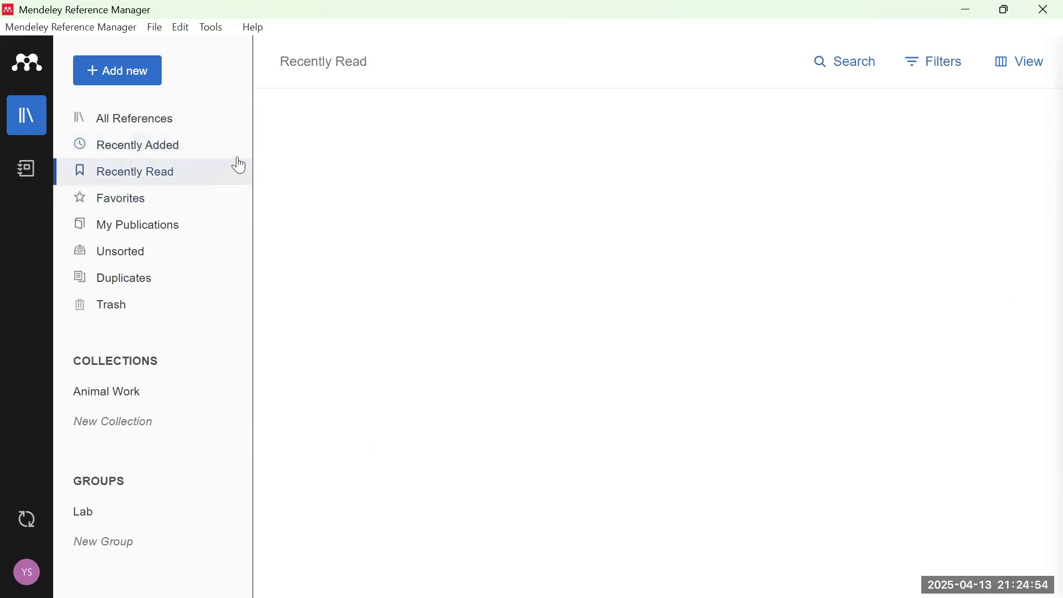
click(160, 209)
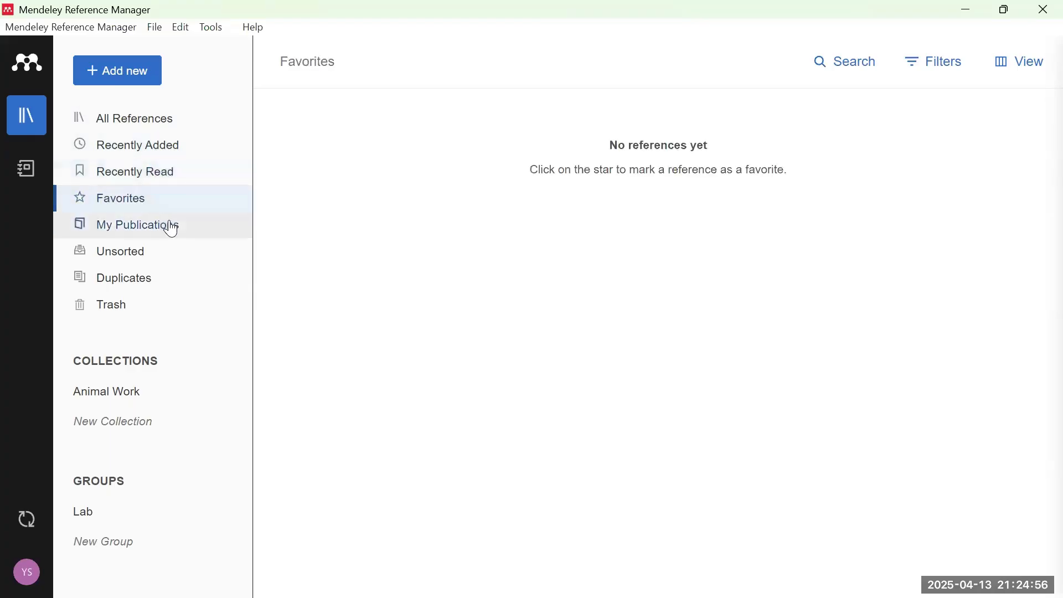
- Star the 2022 liraglutide aerobic interval training reference and confirm it appears in Favorites
click(199, 127)
click(331, 178)
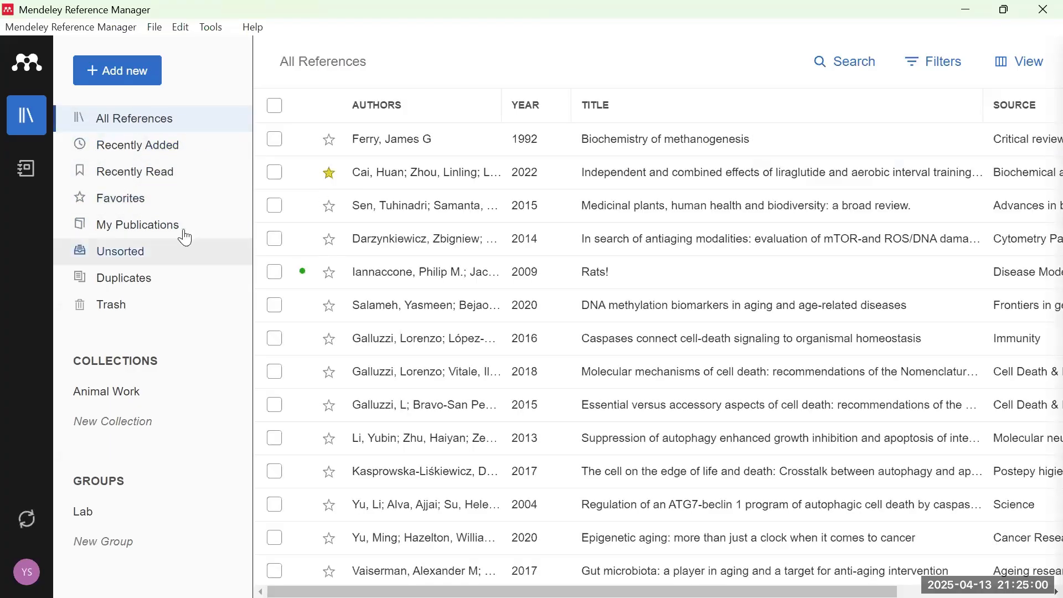
click(142, 197)
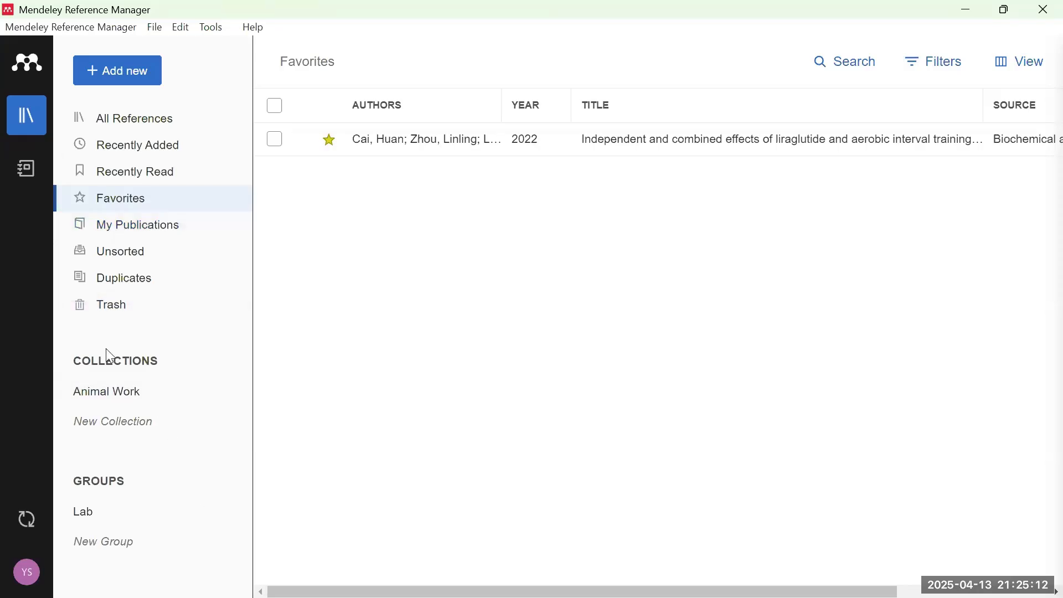
- Add a collection named 'Plants' below Animal Work and open it to confirm it is empty
click(134, 398)
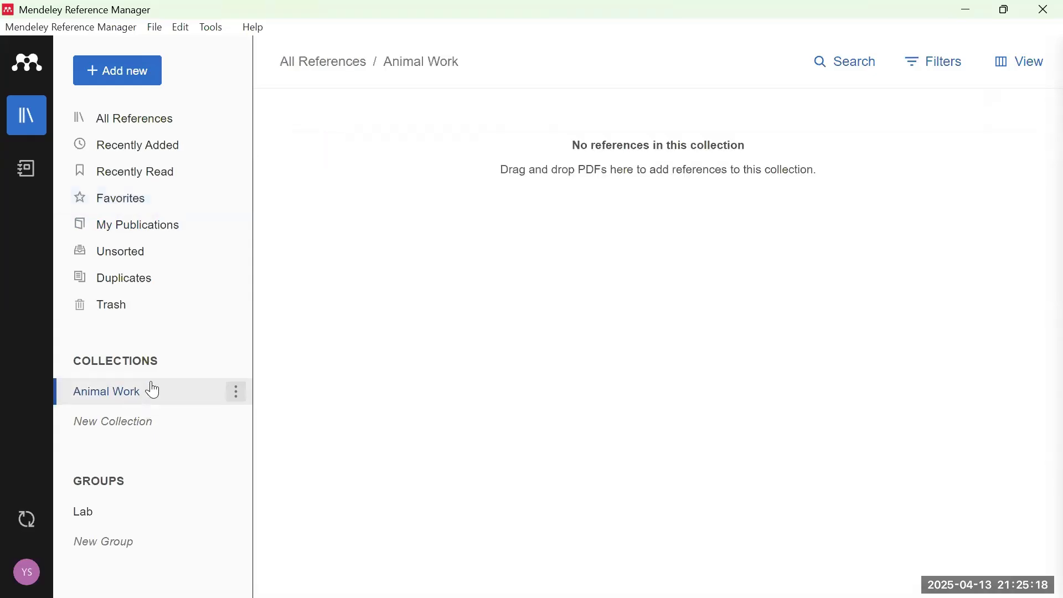
click(135, 425)
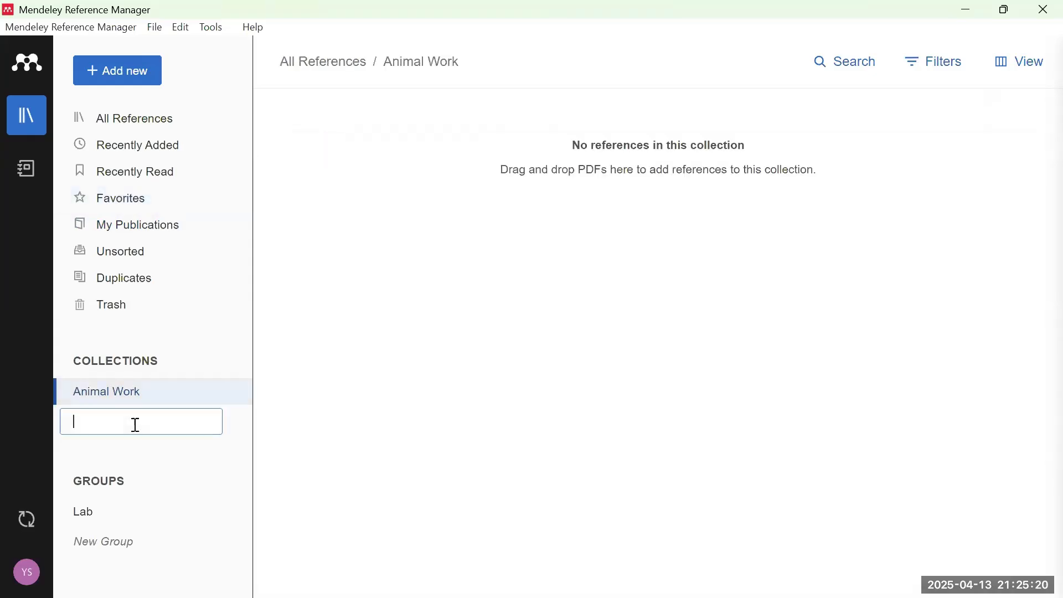
key(Return)
click(181, 423)
key(Return)
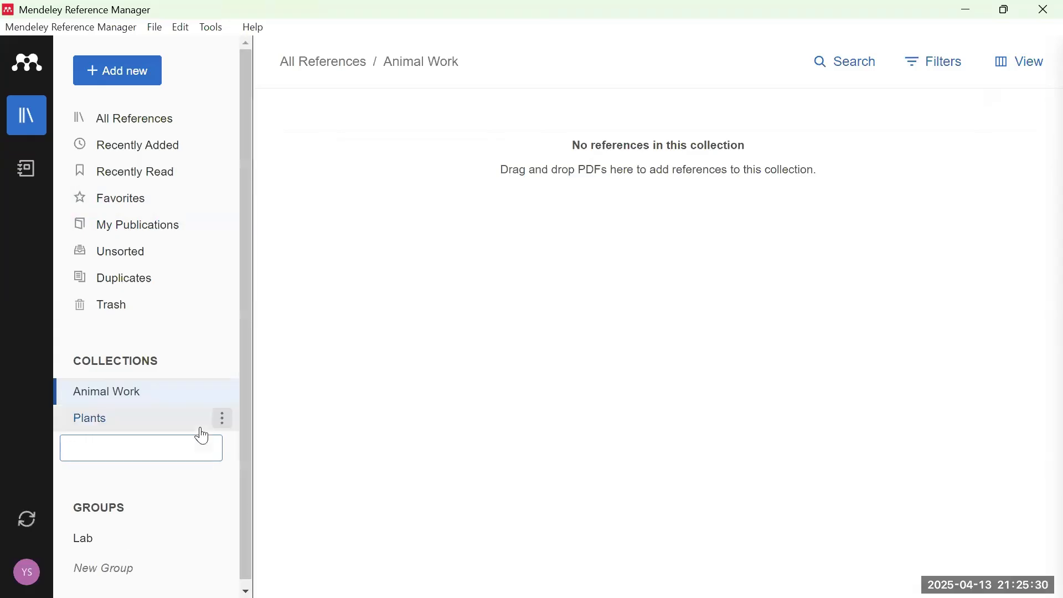
click(136, 422)
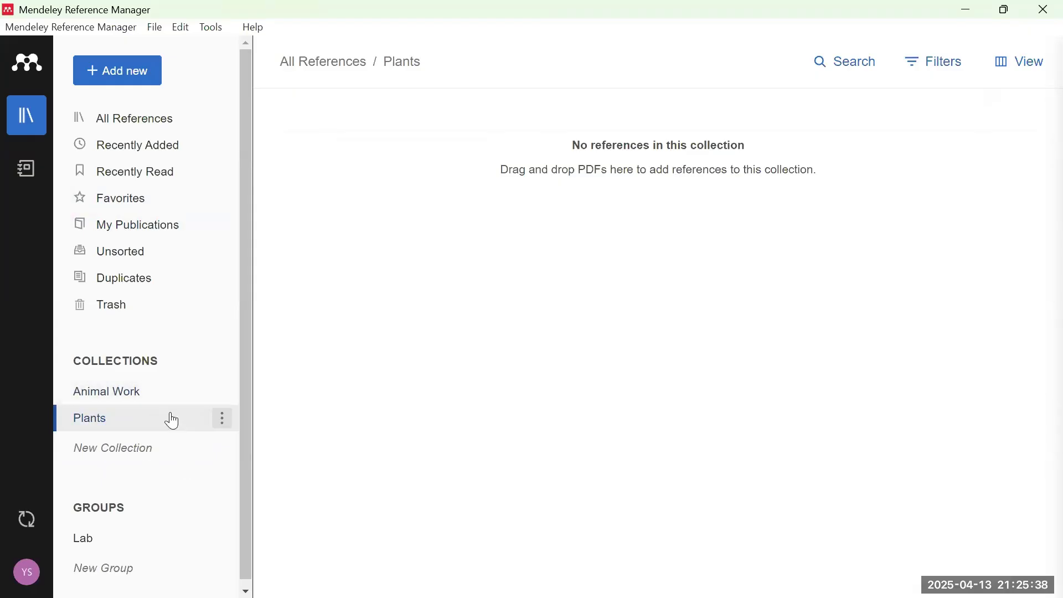
scroll(157, 540, down, 1)
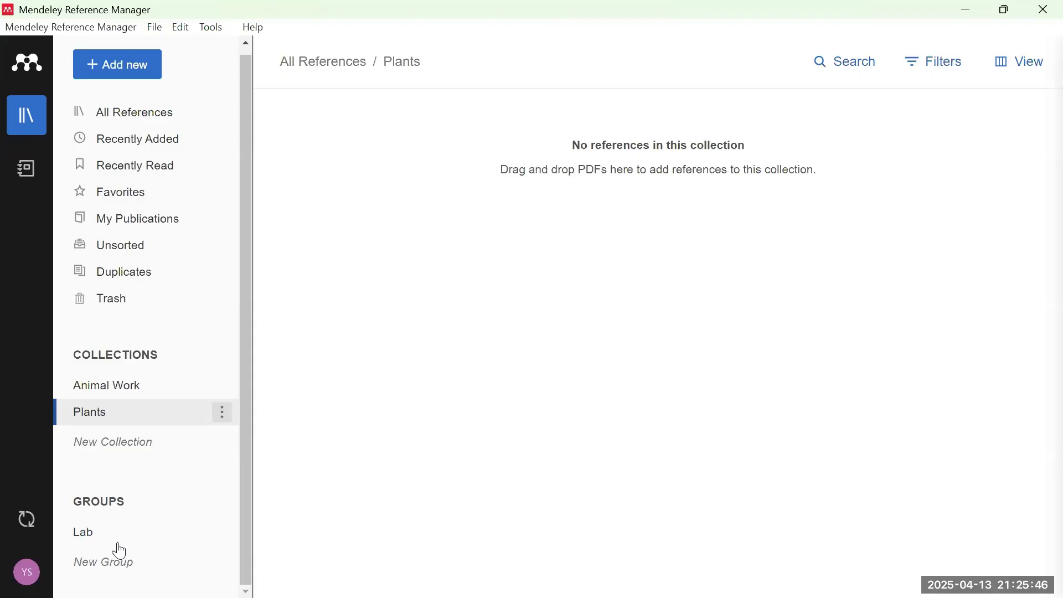
scroll(182, 499, up, 1)
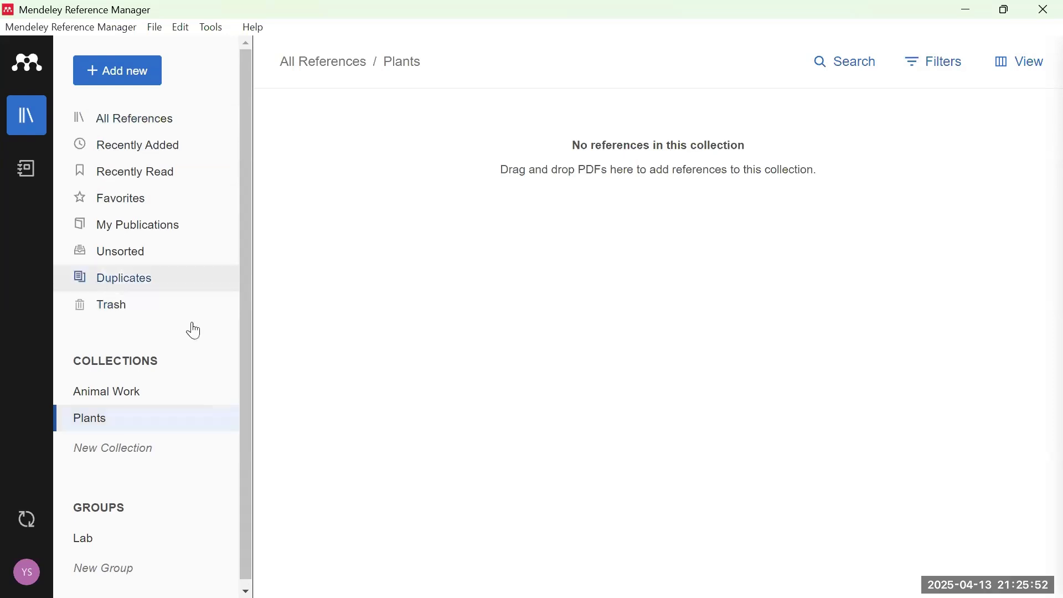
- Check the Duplicates and Trash lists, then go back to All References
click(159, 292)
click(124, 304)
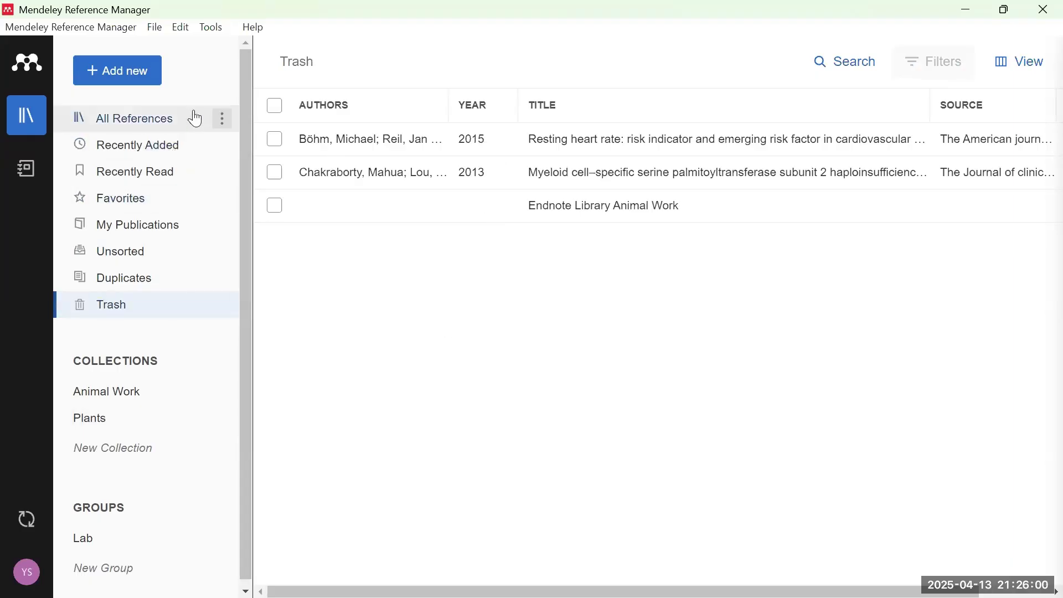
click(142, 114)
- Import myriocin.pdf from the Desktop via Add new > Import file(s) from computer
click(116, 77)
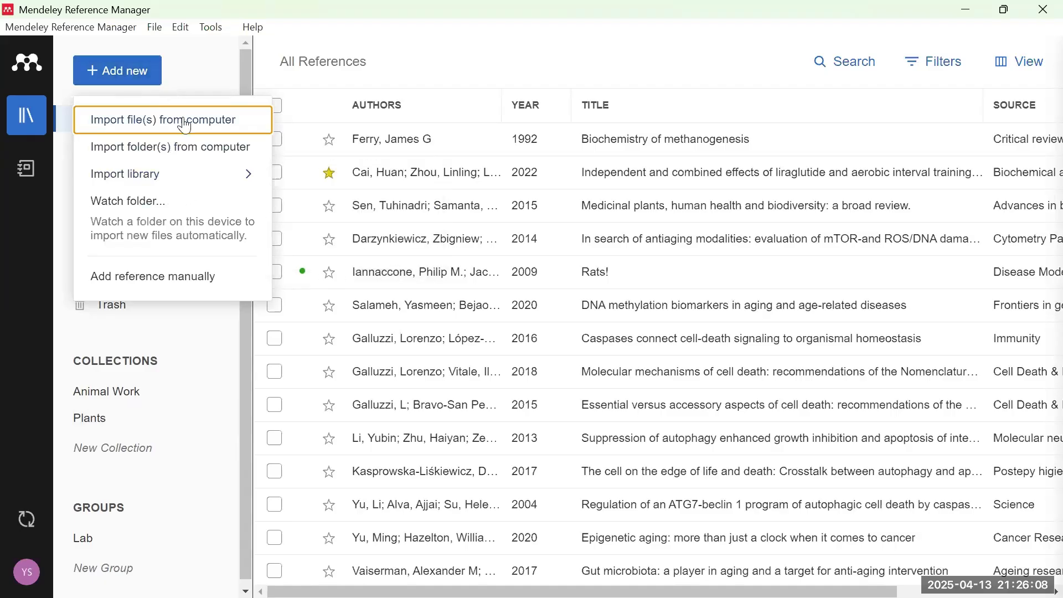
mouse_move(195, 183)
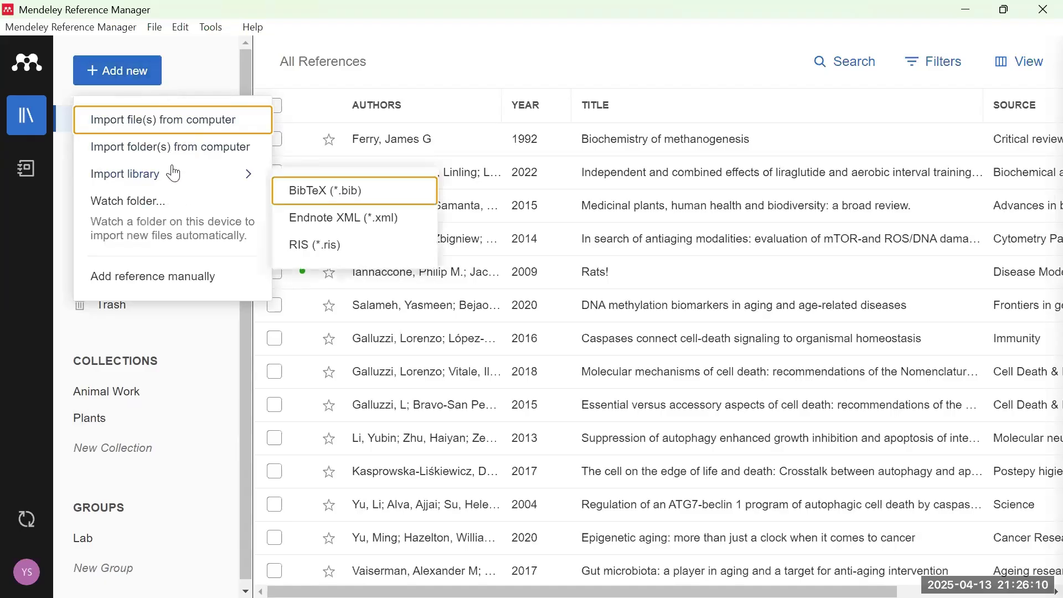
click(193, 129)
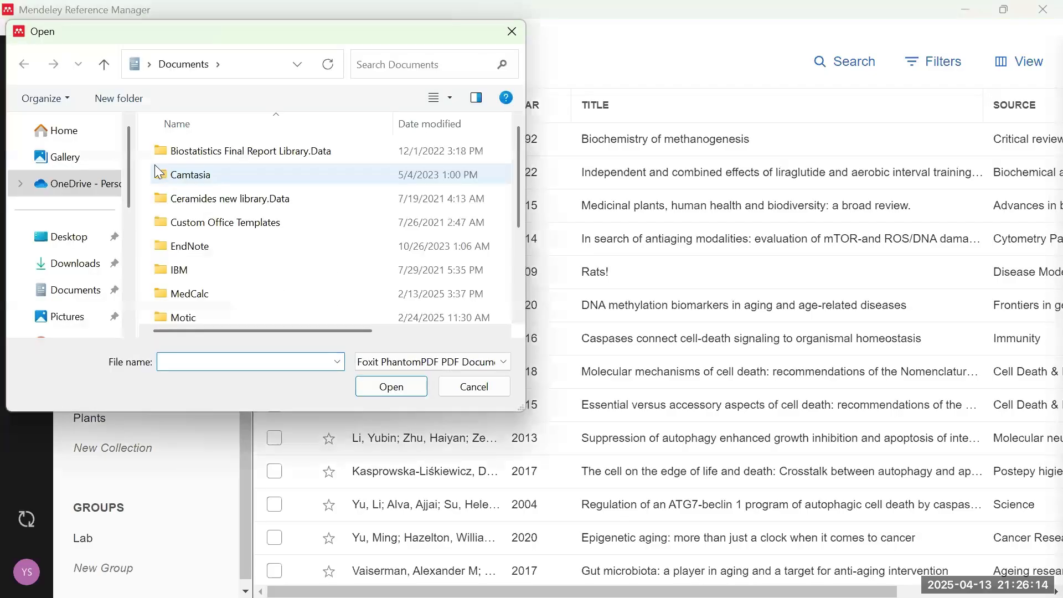
click(76, 239)
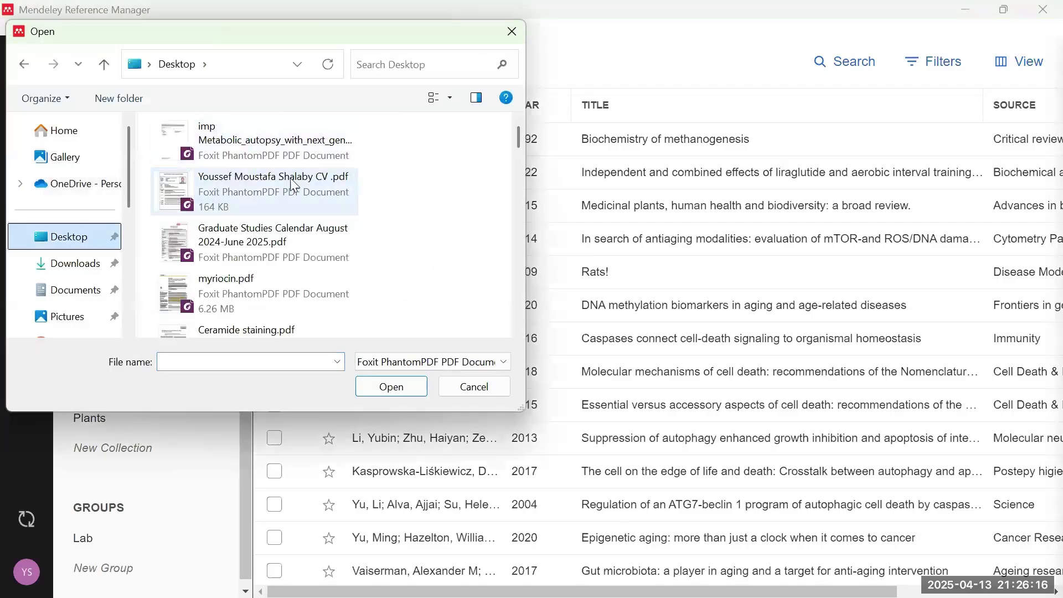
click(285, 196)
click(266, 247)
scroll(255, 285, down, 3)
scroll(249, 211, up, 2)
click(261, 136)
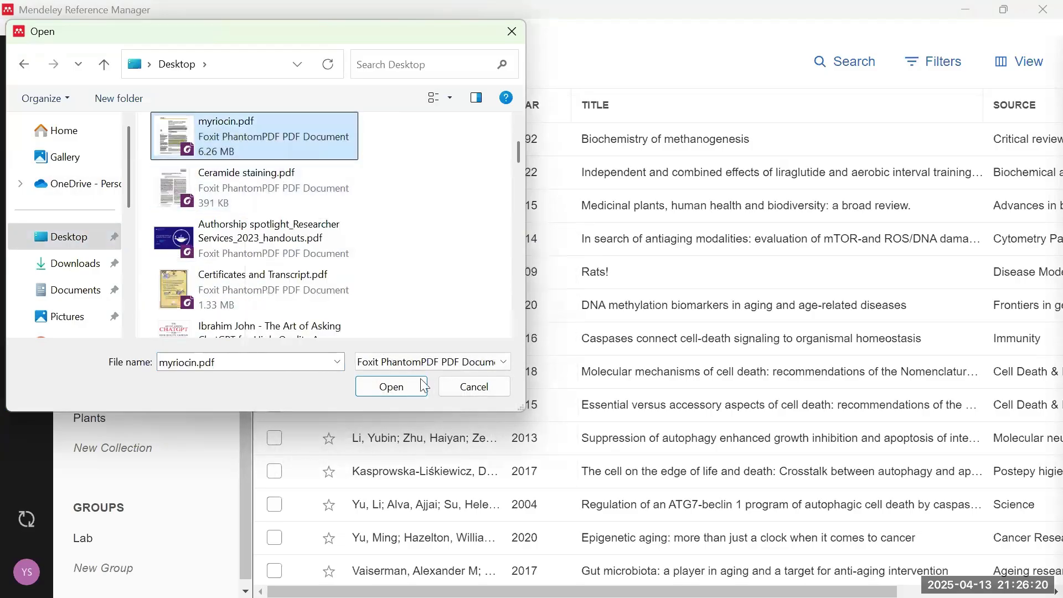
click(392, 387)
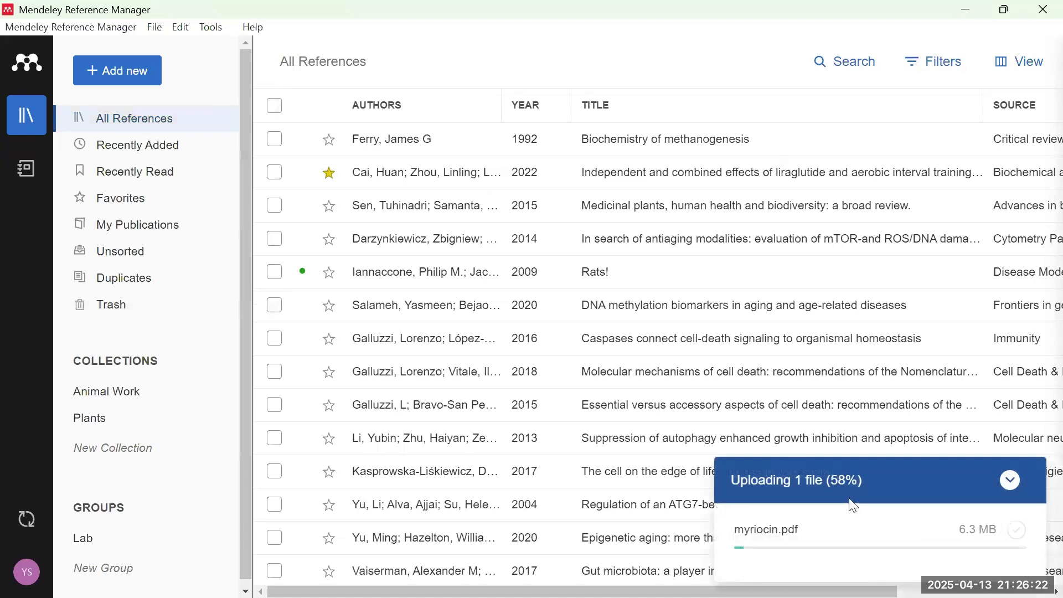
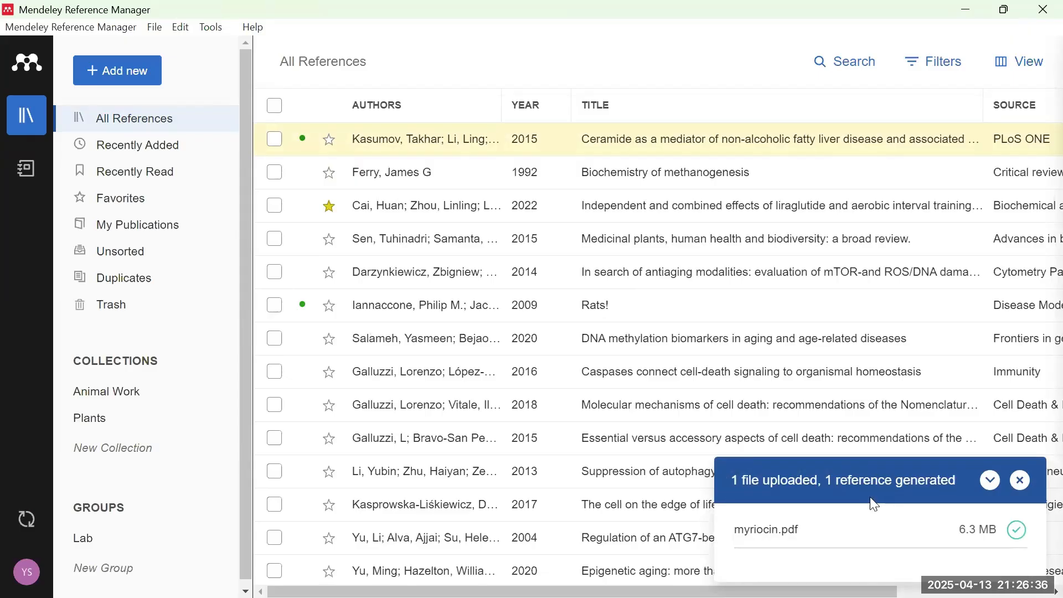
- Scroll the All References list down and back up, then minimize Mendeley
scroll(557, 266, down, 1)
scroll(557, 266, down, 20)
scroll(560, 270, down, 20)
scroll(562, 303, down, 20)
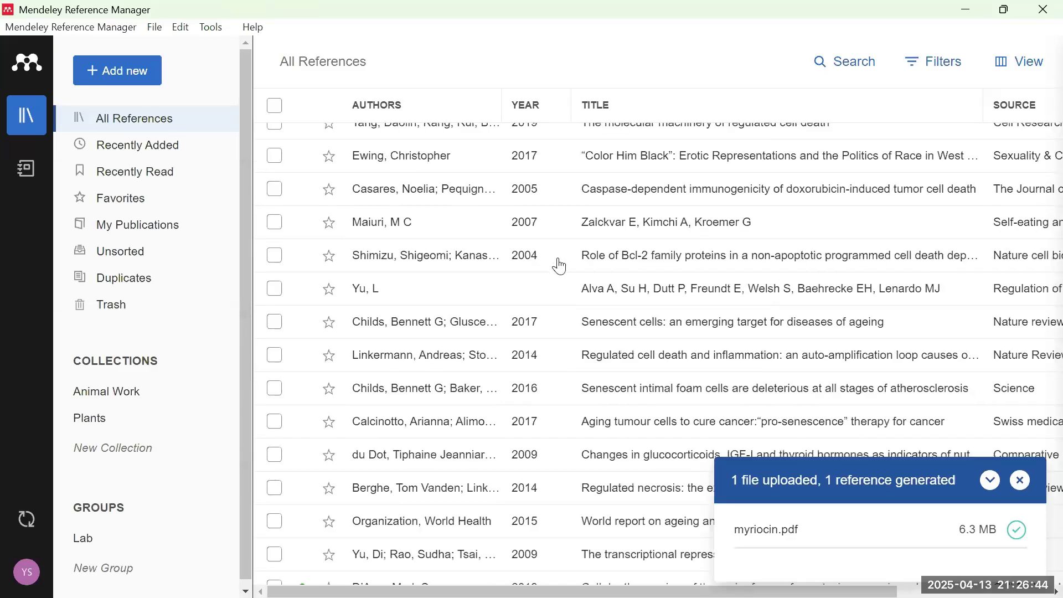
scroll(556, 268, down, 20)
scroll(503, 305, up, 20)
scroll(504, 282, up, 20)
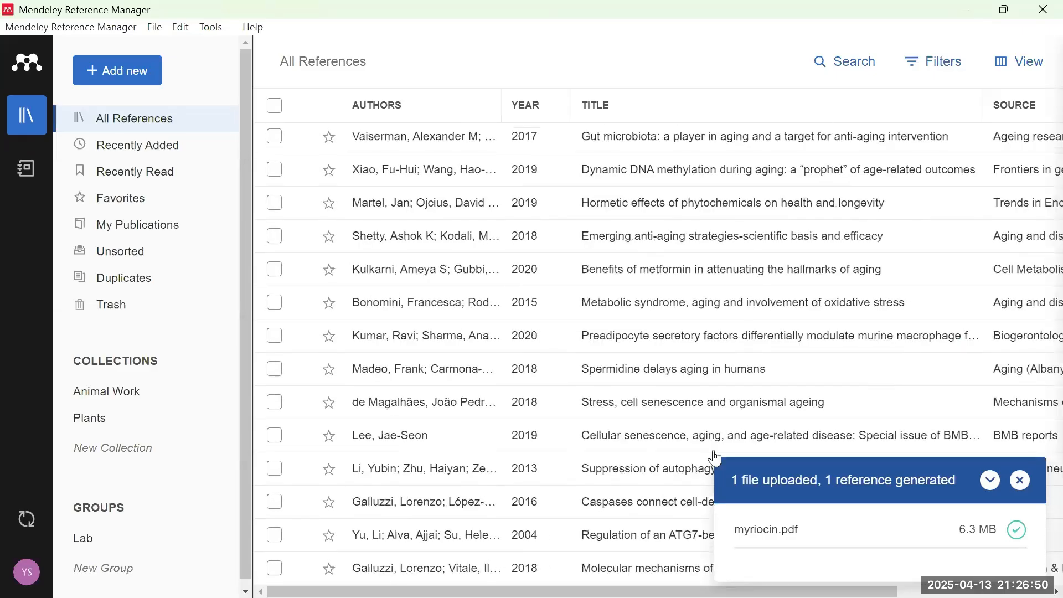
click(966, 9)
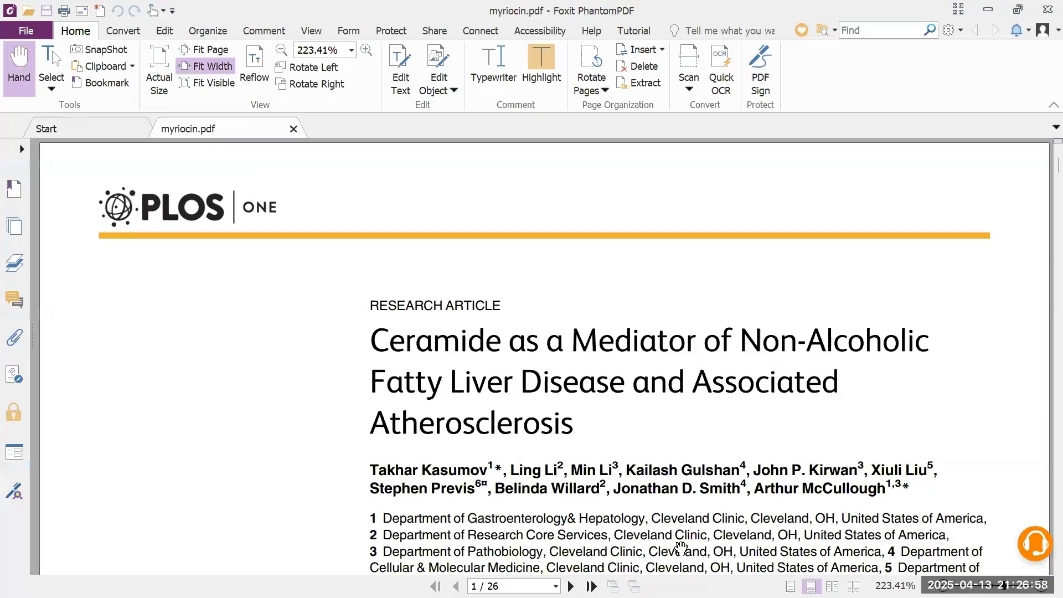
- Compare the myriocin.pdf article title in Foxit with Mendeley's new Kasumov 2015 entry, then minimize Foxit
mouse_move(687, 597)
click(763, 587)
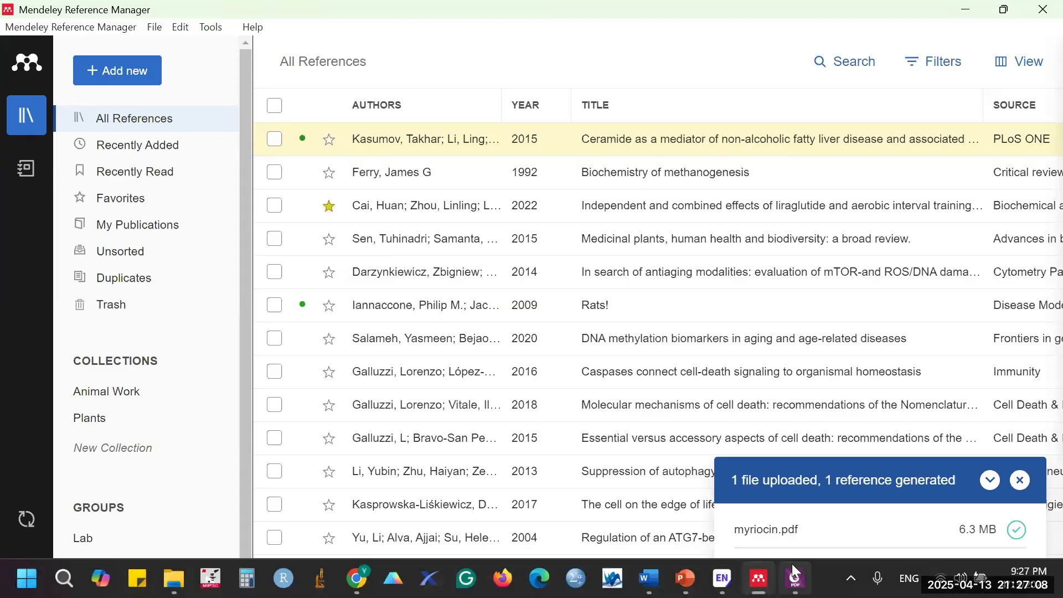
click(794, 578)
drag(371, 339, 696, 432)
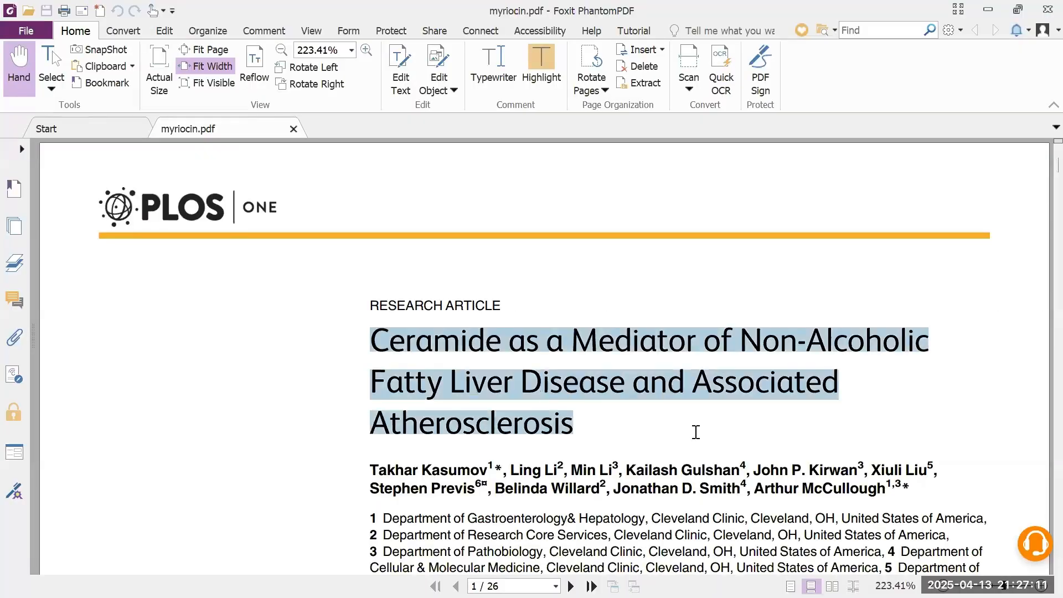
click(987, 9)
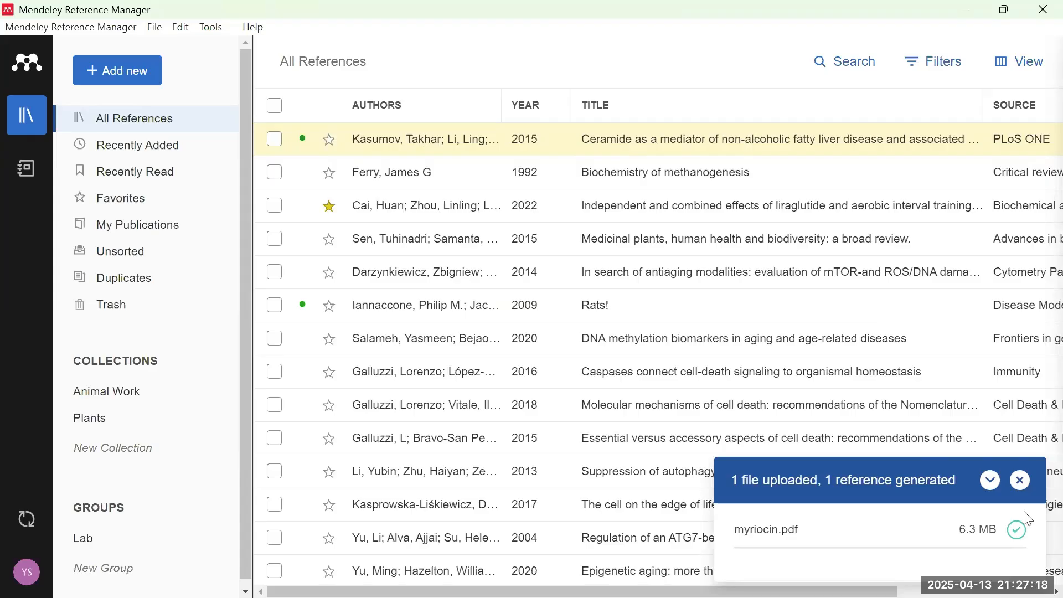
- Dismiss the file-upload notification and minimize Mendeley
click(1022, 480)
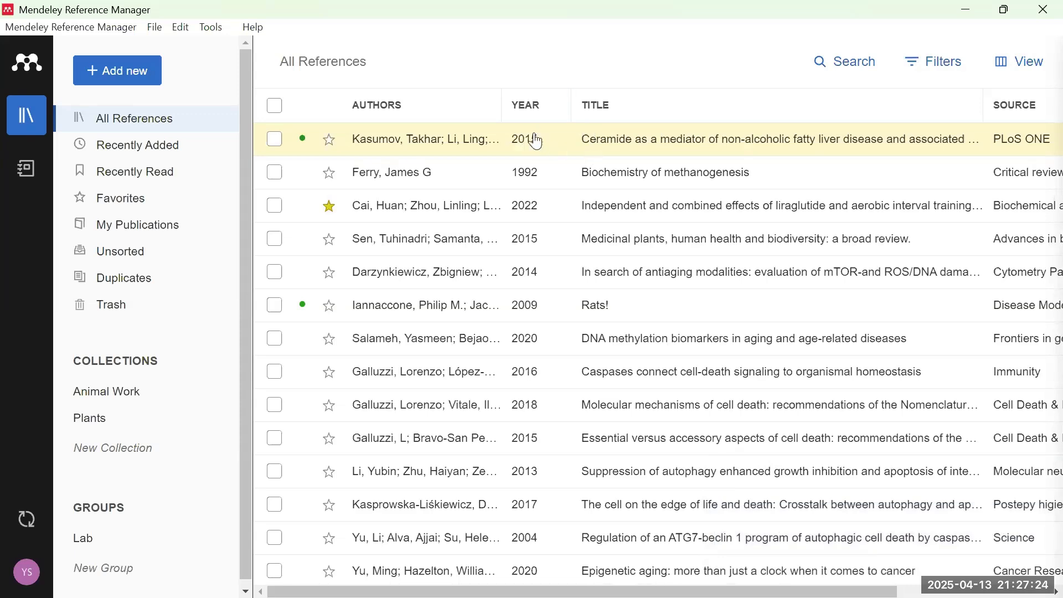
drag(616, 591, 878, 142)
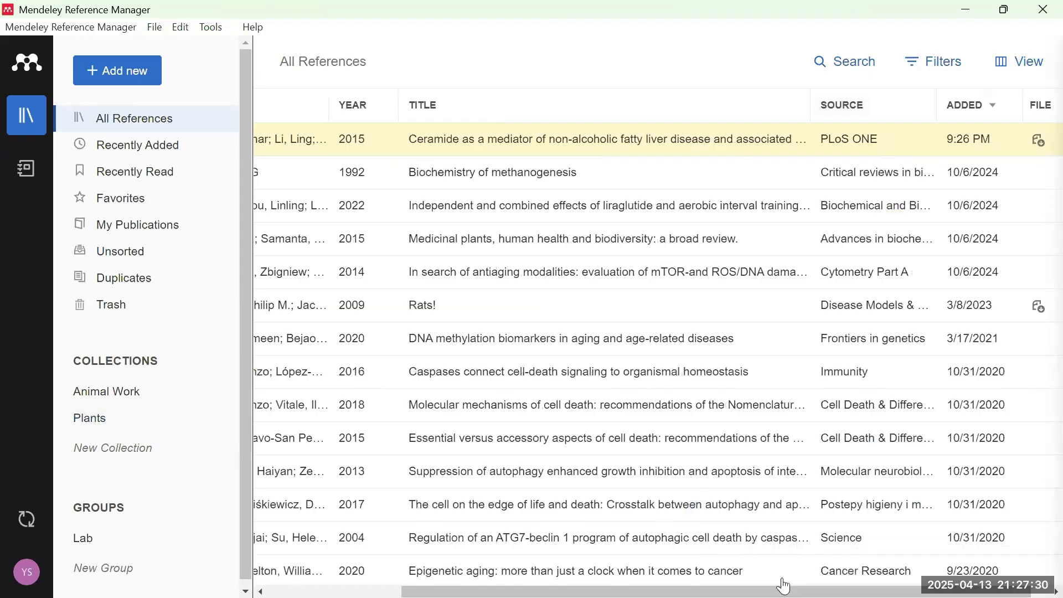
click(760, 586)
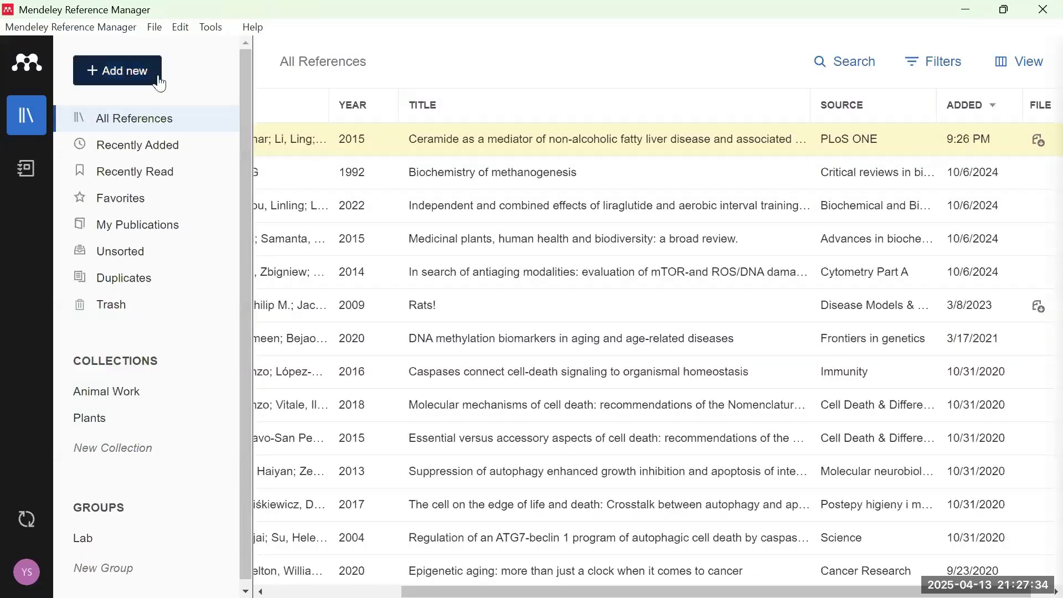
- Try Add new > Import folder(s), cancel it, and reopen the Add new options
click(117, 70)
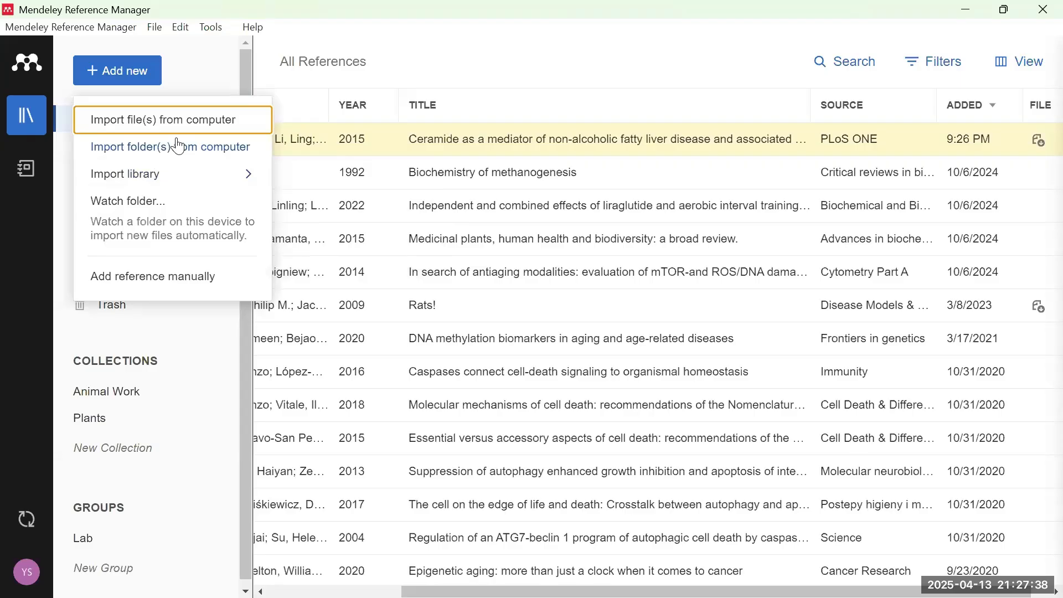
click(207, 162)
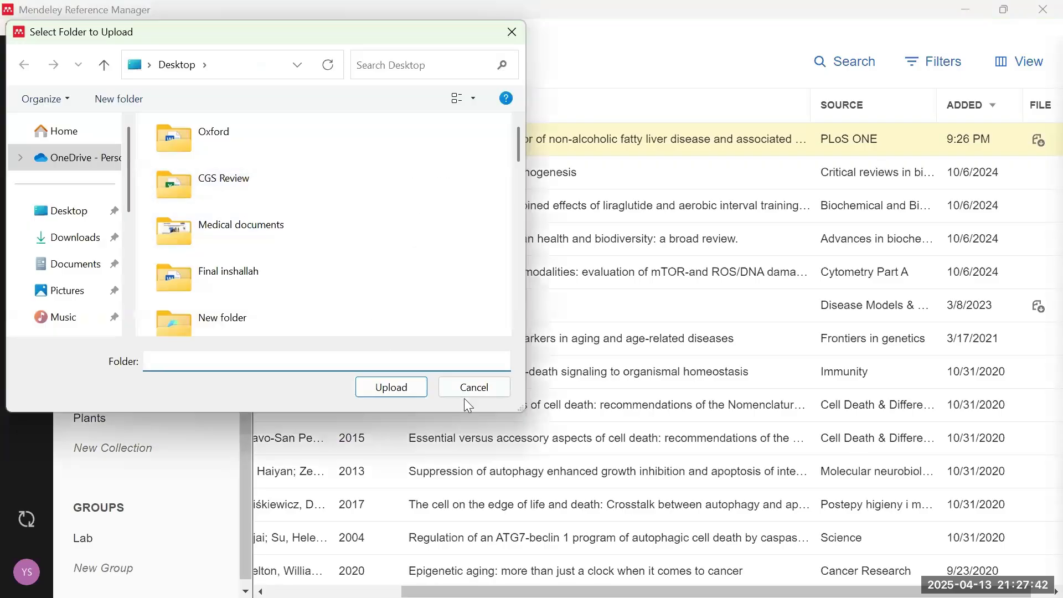
click(475, 387)
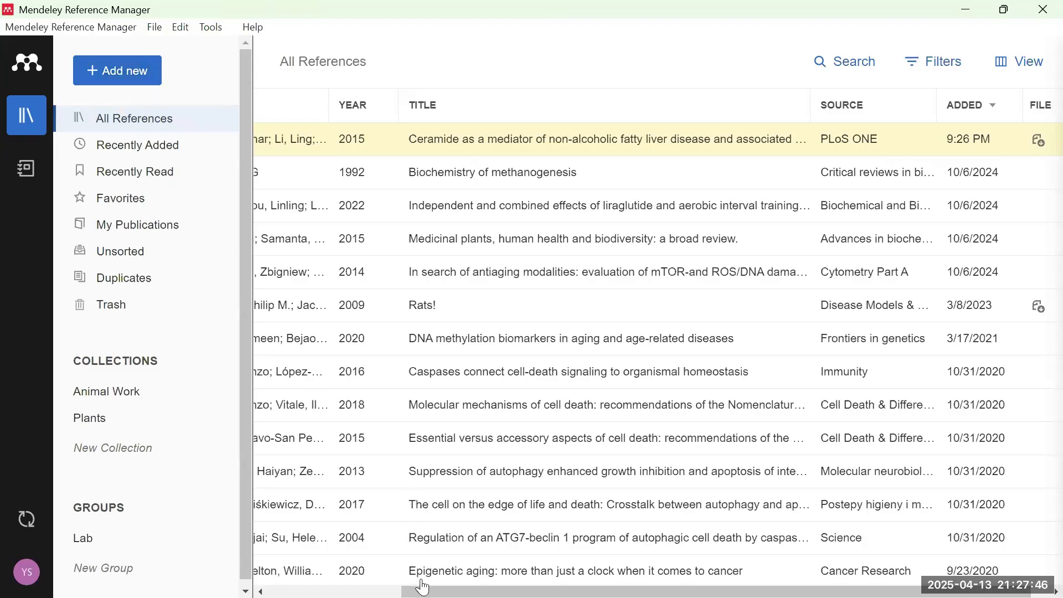
drag(420, 592, 288, 592)
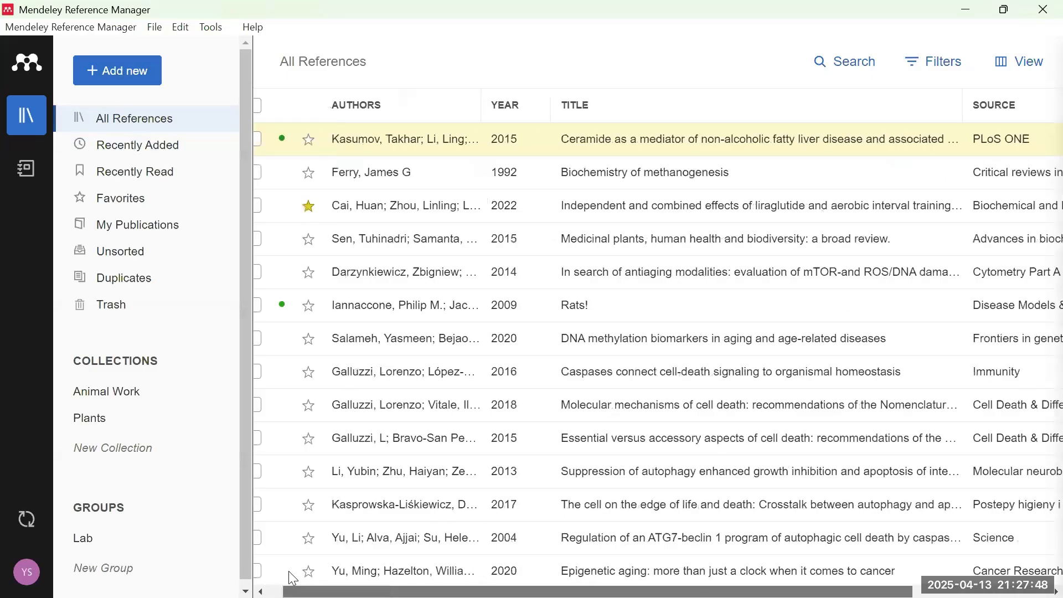
click(140, 87)
mouse_move(211, 184)
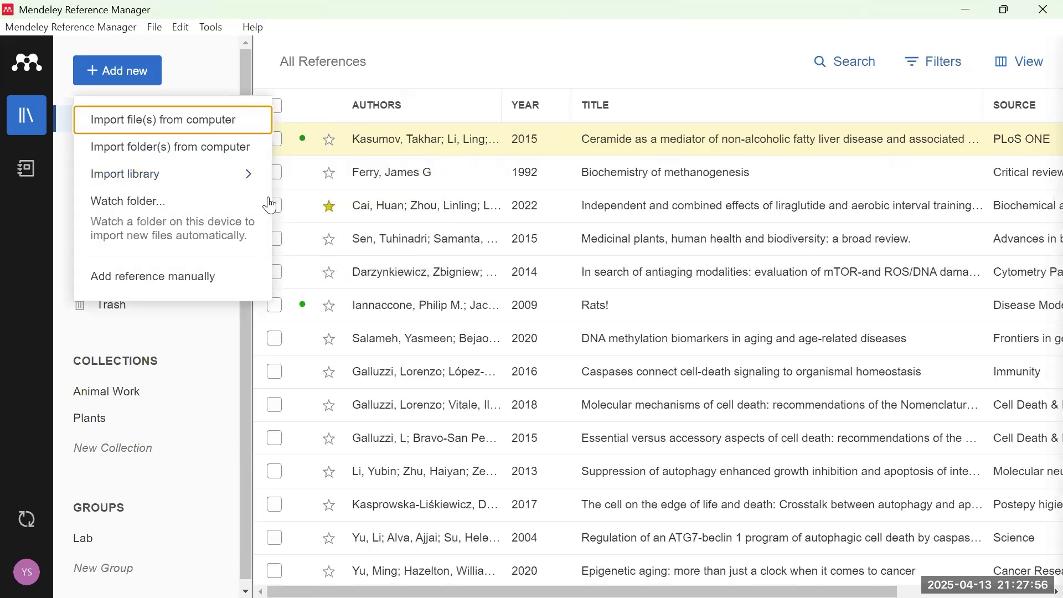
mouse_move(499, 594)
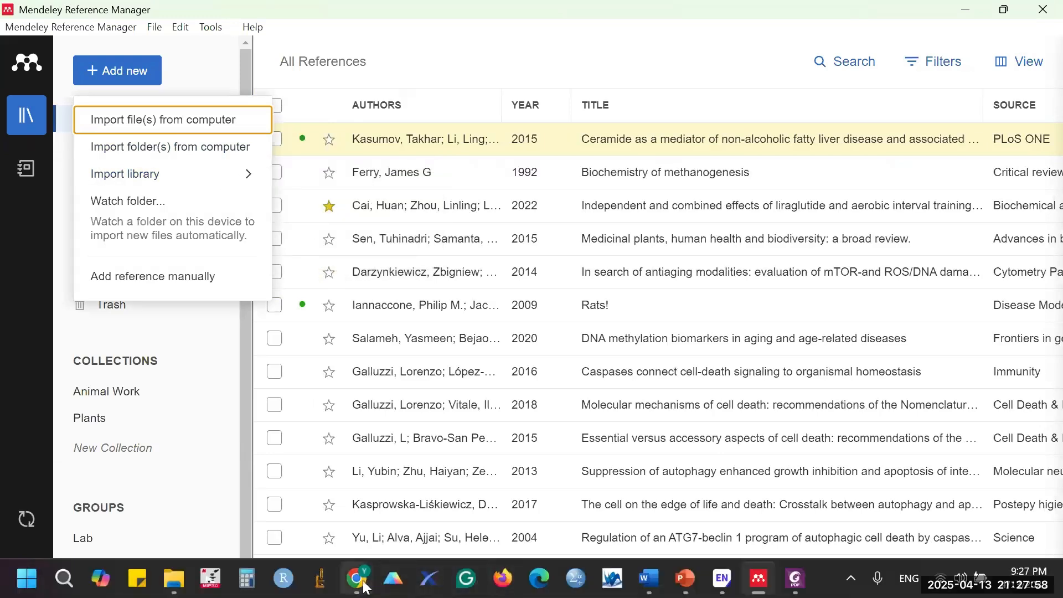
mouse_move(366, 588)
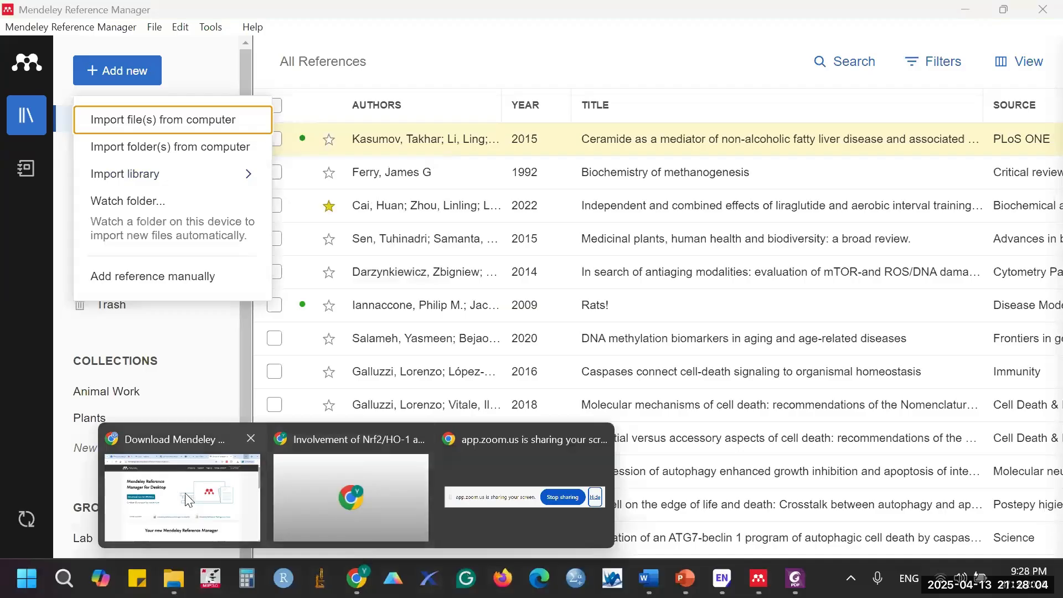
- Return to the EndNote Web references page in Chrome and show the [Unfiled] references
click(185, 492)
click(443, 16)
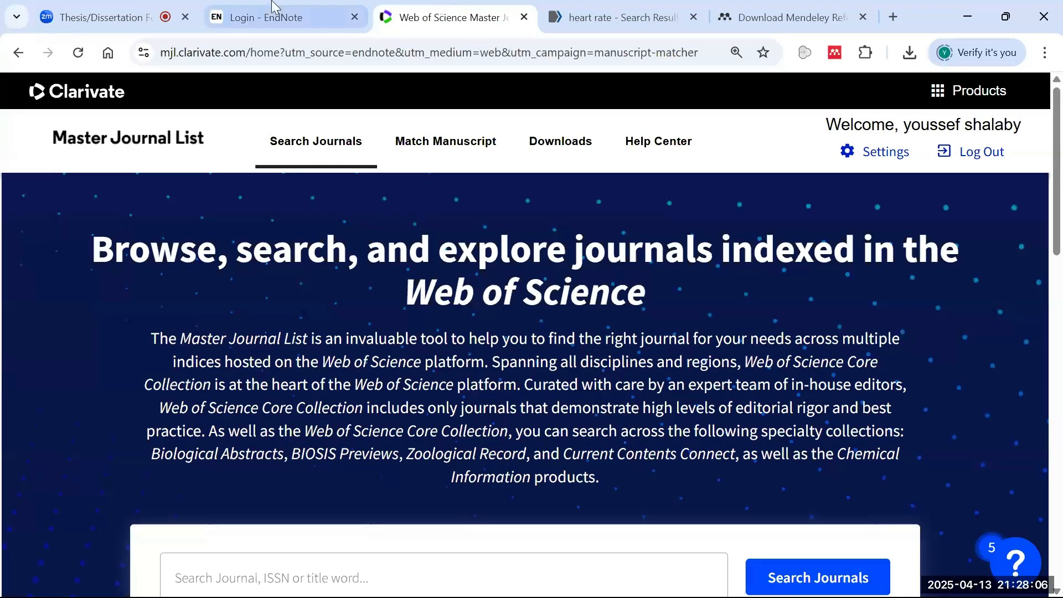
click(263, 11)
click(428, 6)
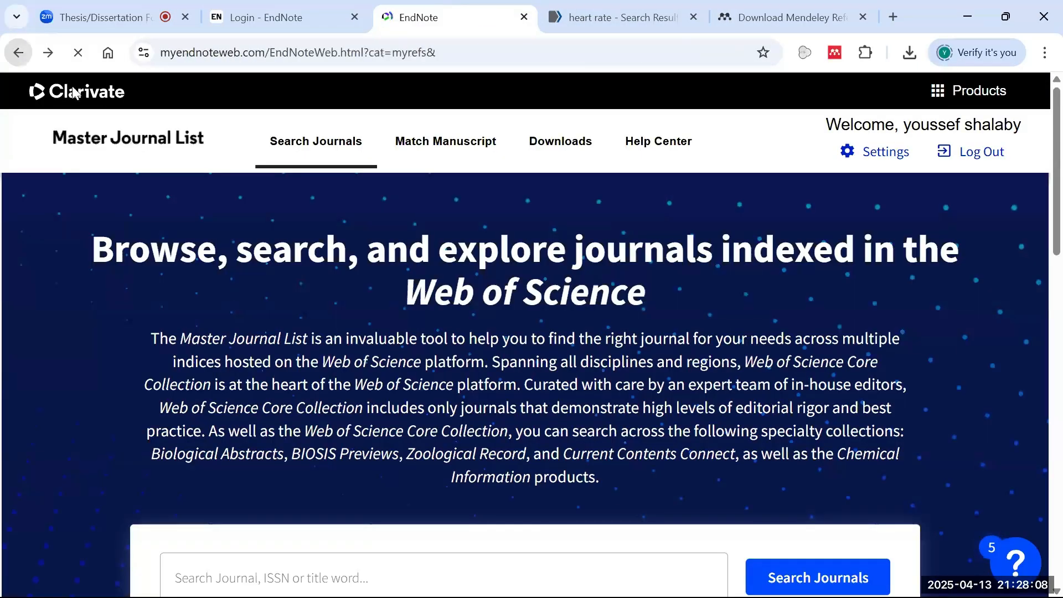
key(alt+Left)
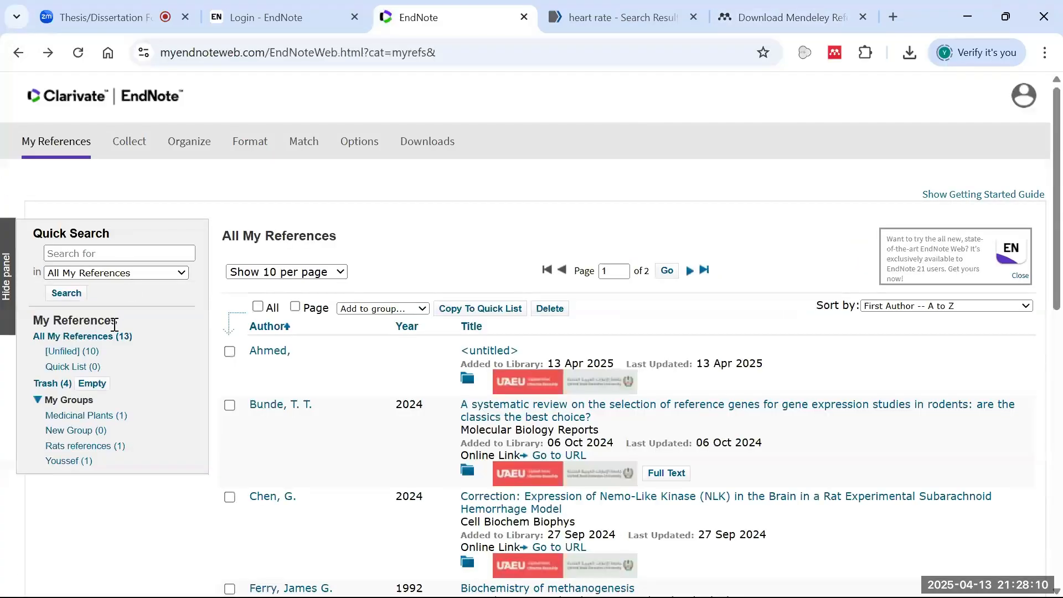
click(82, 354)
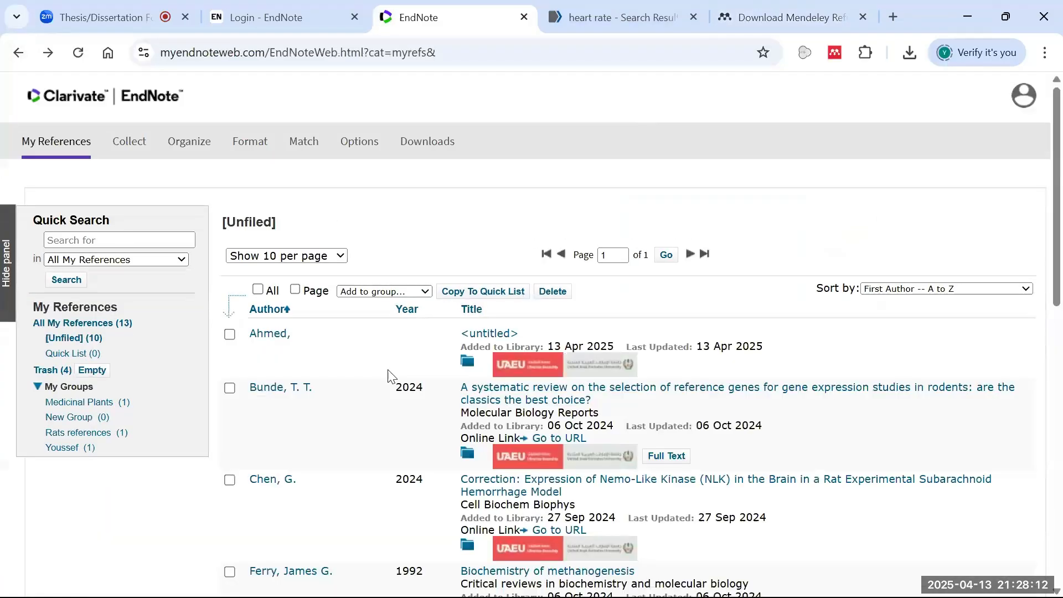
- Untick the untitled reference and open the References list on the Format Bibliography page
click(230, 335)
mouse_move(180, 148)
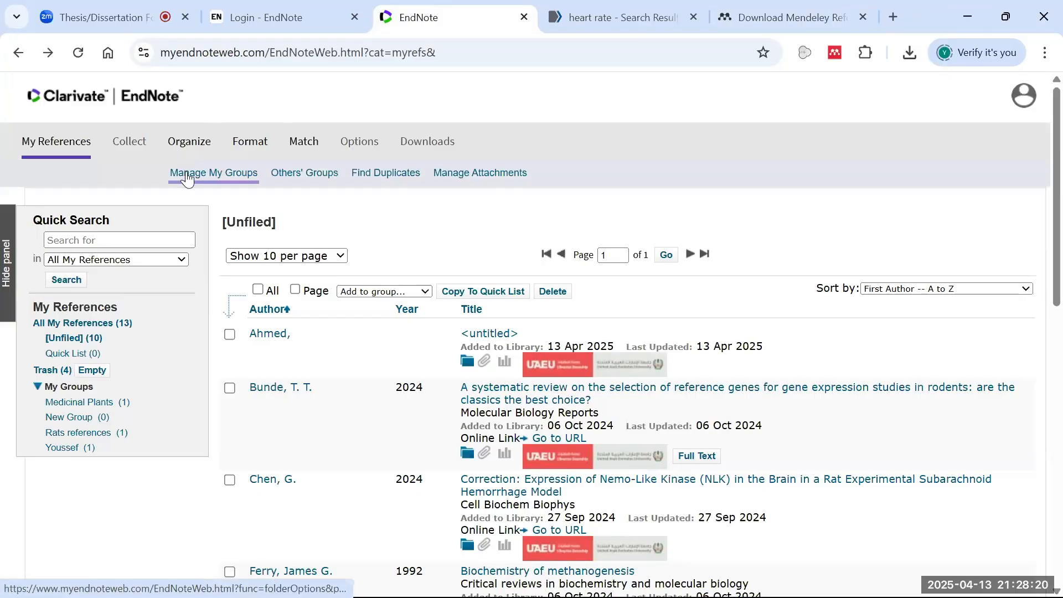
mouse_move(183, 142)
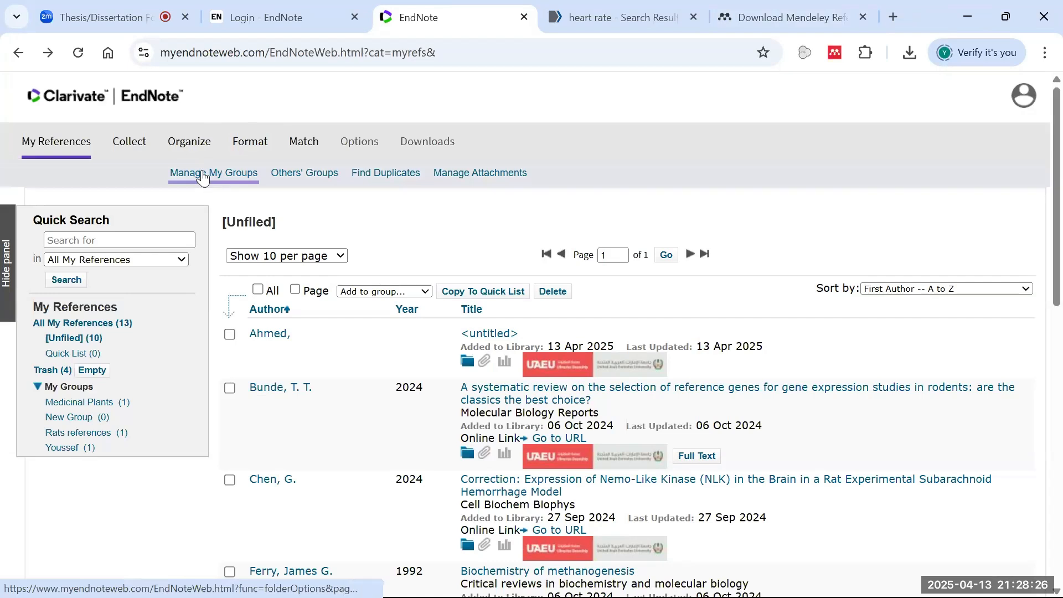
mouse_move(251, 143)
click(267, 175)
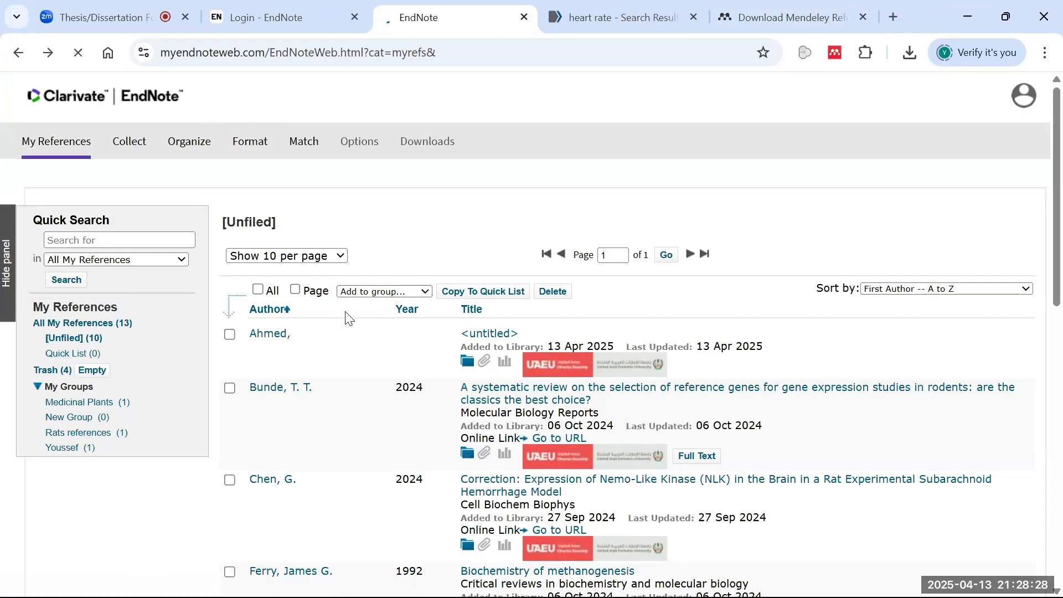
click(226, 245)
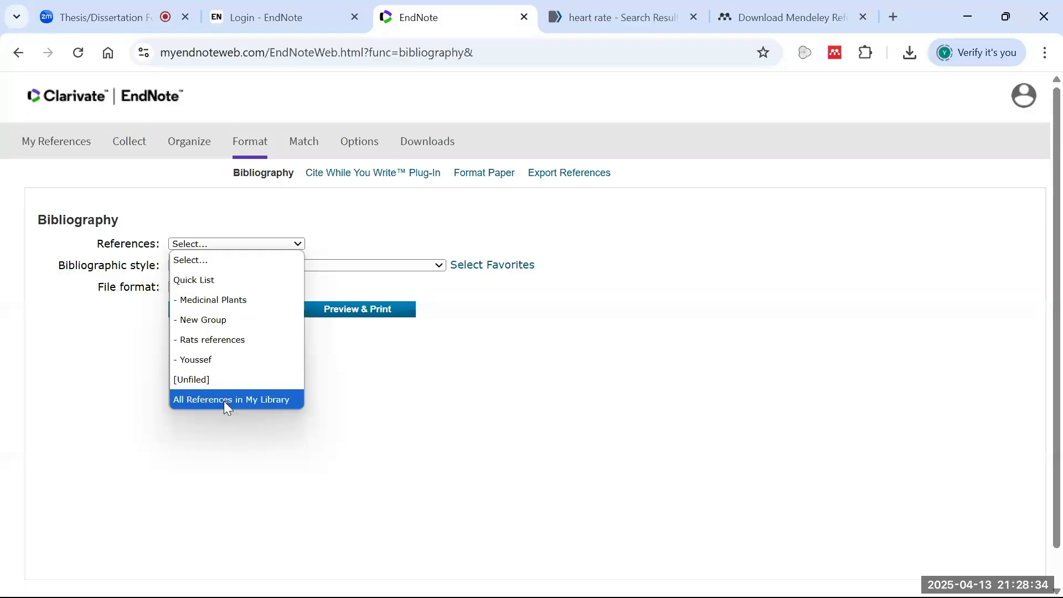
- Choose the personal group as the references and browse the Bibliographic style list
click(222, 361)
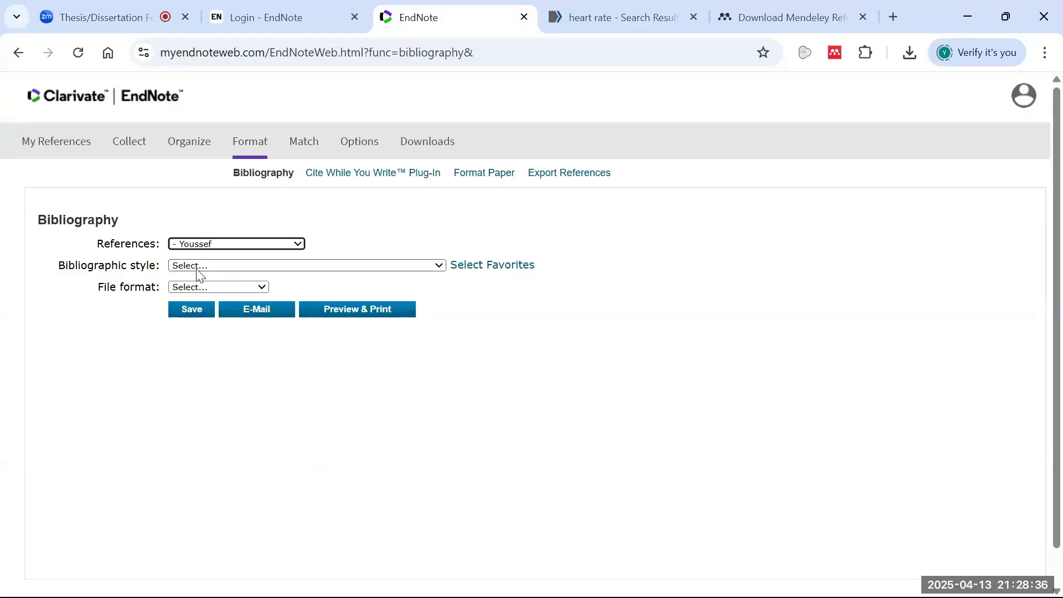
click(198, 268)
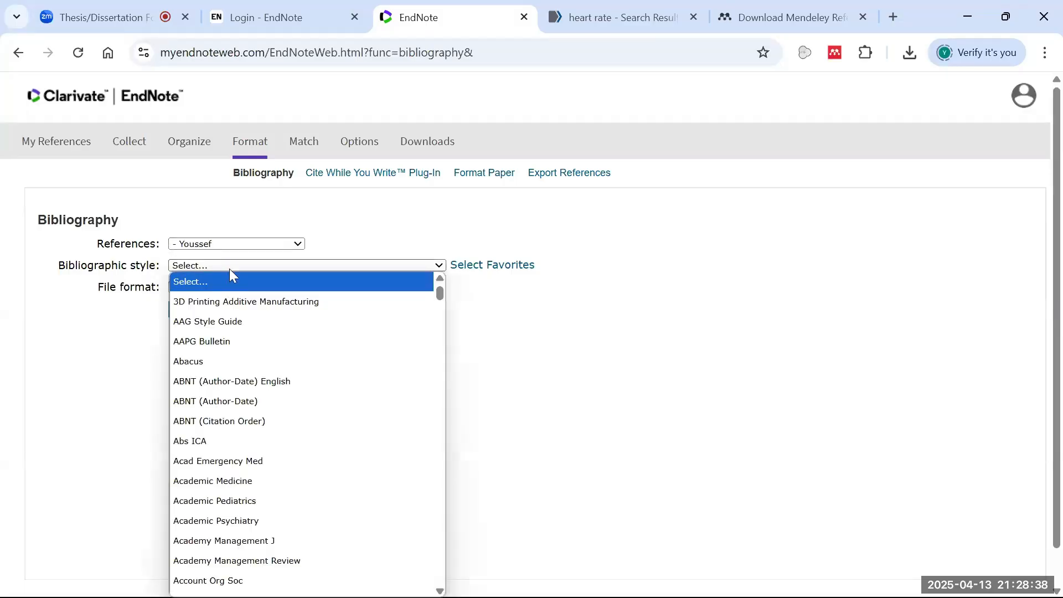
scroll(397, 304, down, 10)
scroll(388, 344, down, 15)
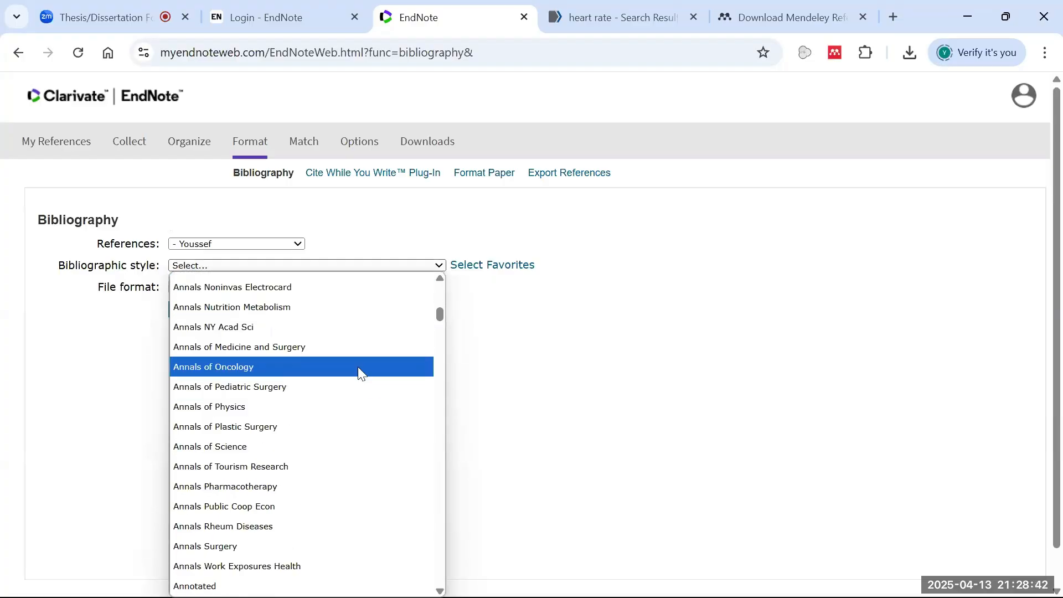
text(ri)
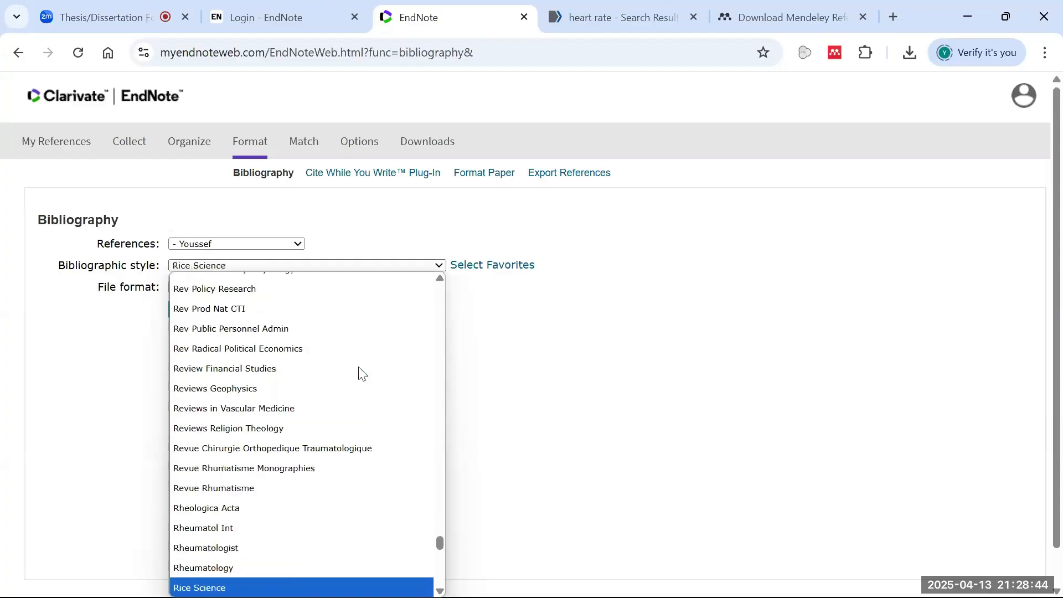
text(i)
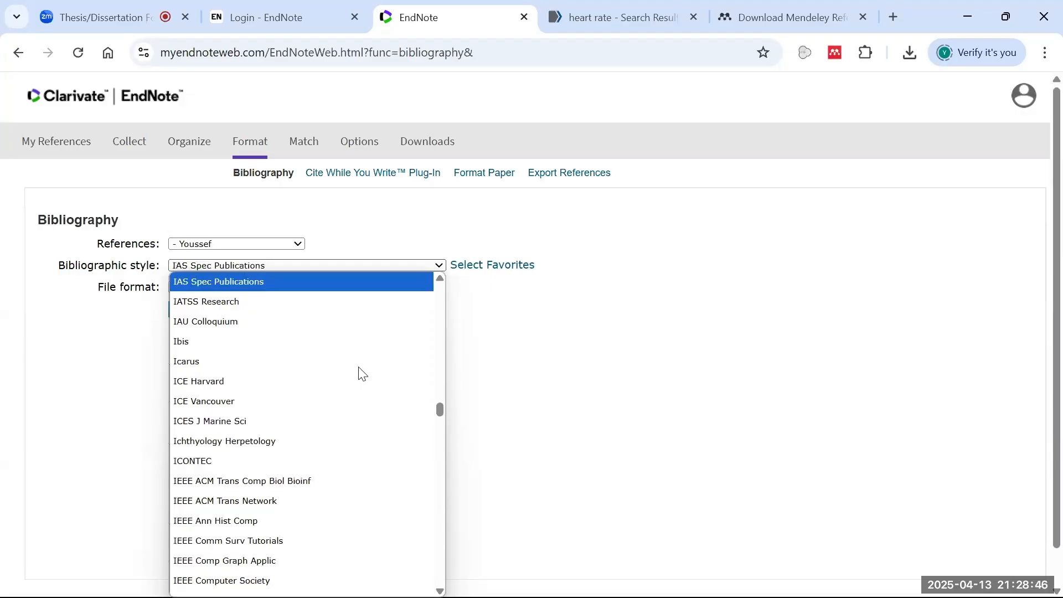
text(ris)
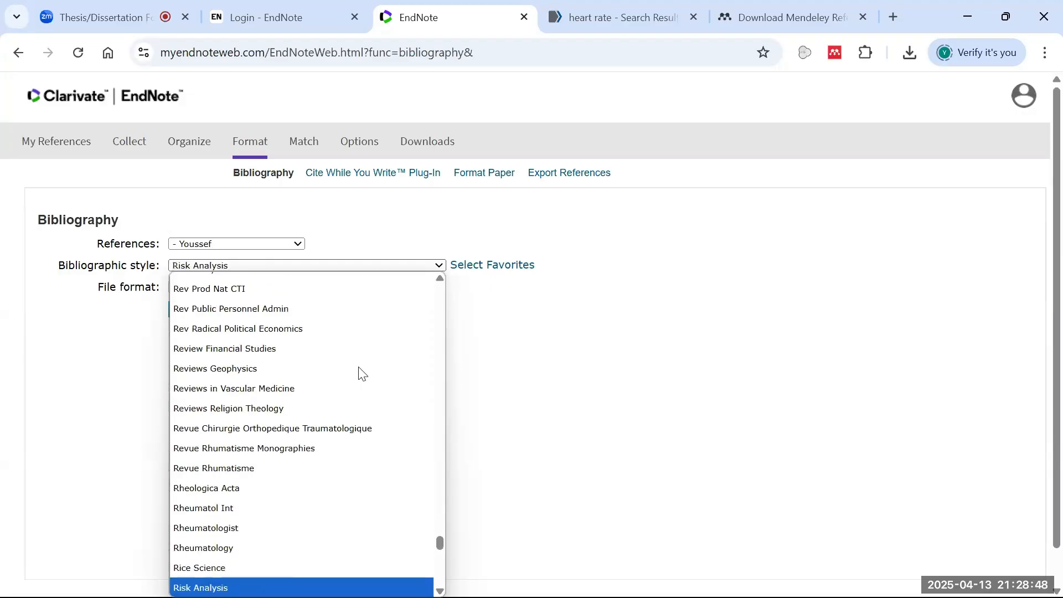
text(x)
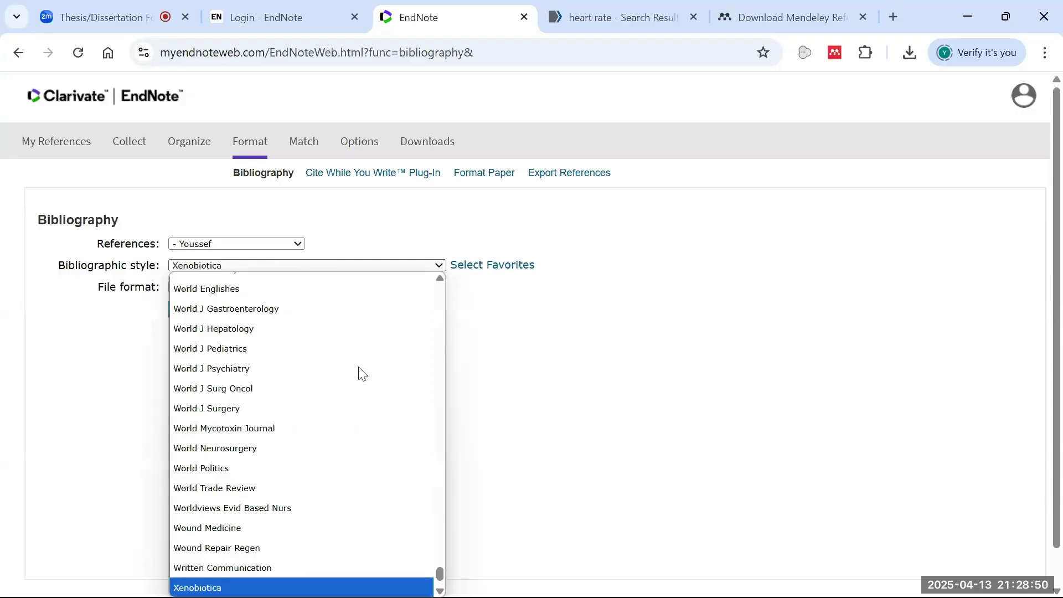
text(m)
scroll(358, 370, down, 20)
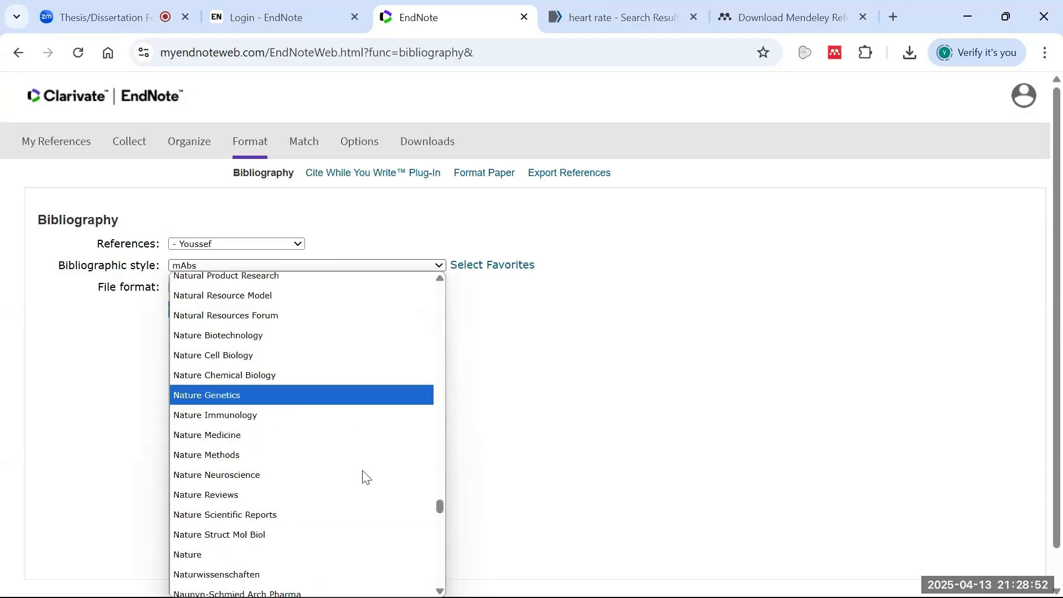
scroll(375, 487, down, 15)
scroll(355, 421, up, 15)
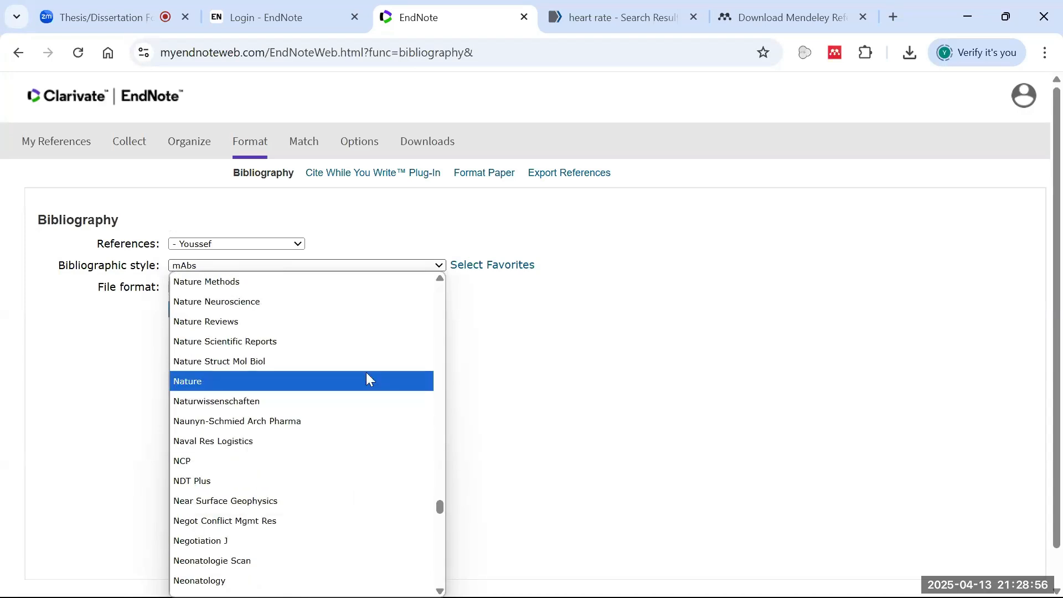
- Select IEEE as the bibliographic style and RTF (rich text file) as the file format
text(ie)
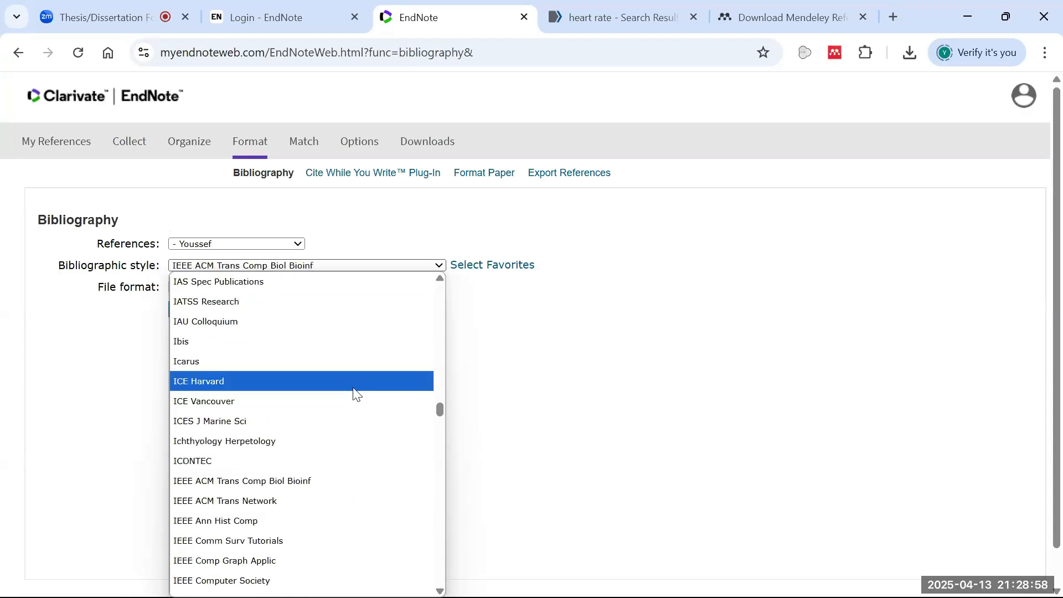
scroll(275, 522, down, 3)
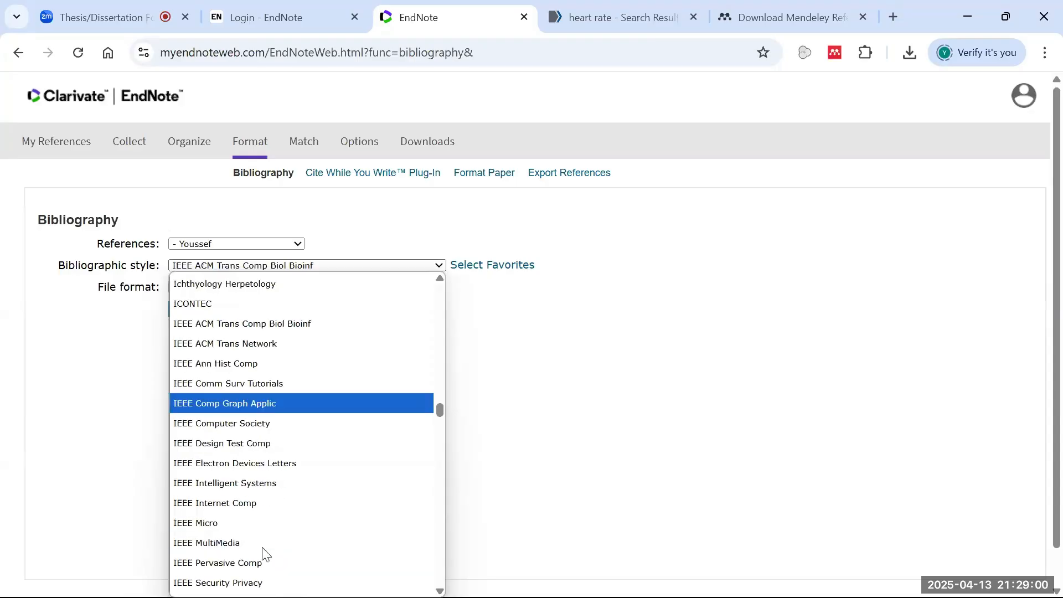
scroll(262, 533, down, 3)
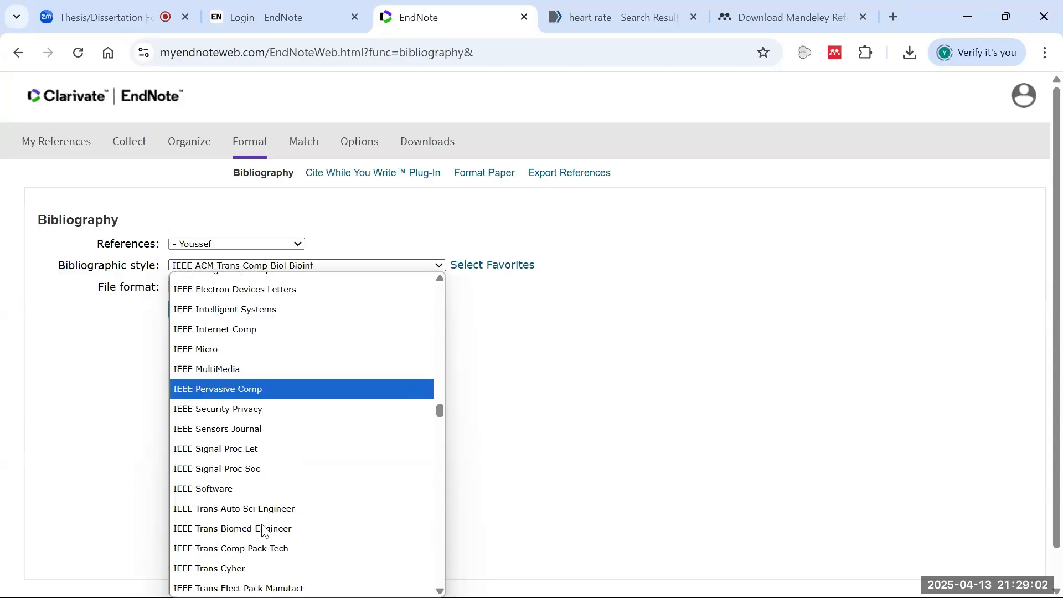
scroll(260, 490, down, 3)
click(262, 492)
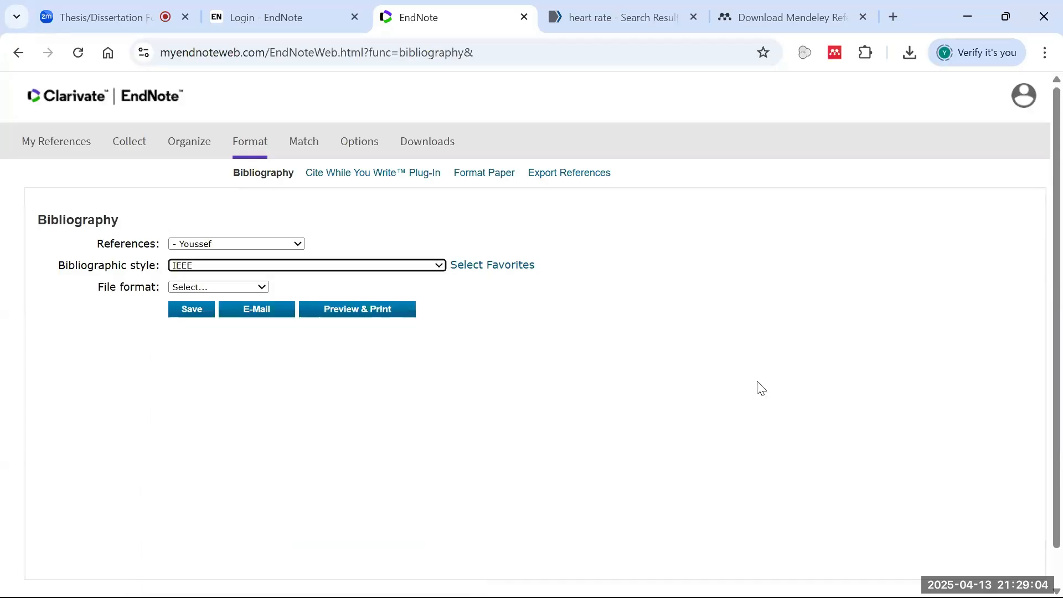
click(214, 288)
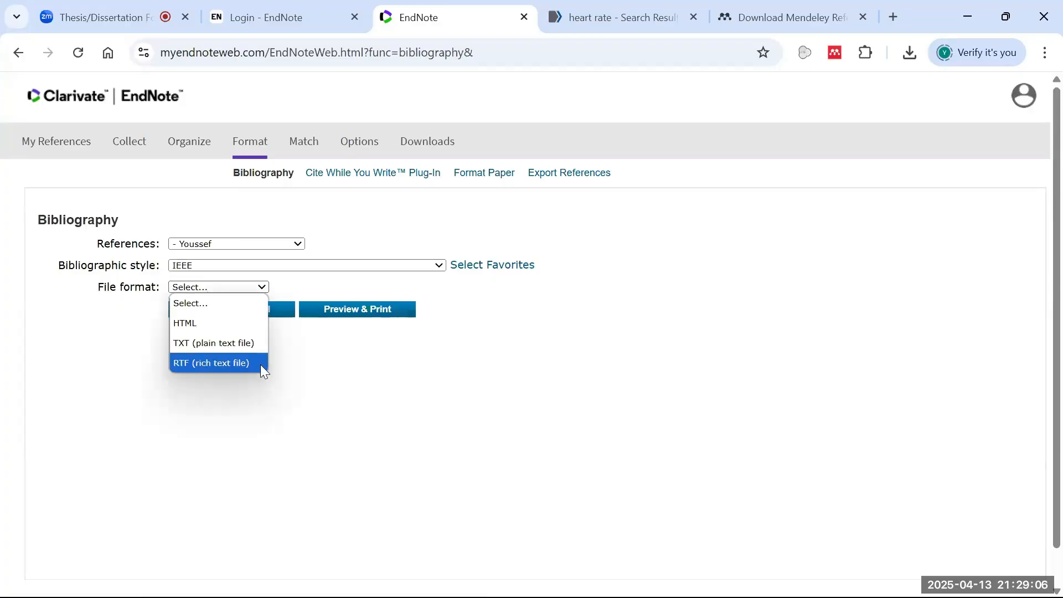
click(198, 366)
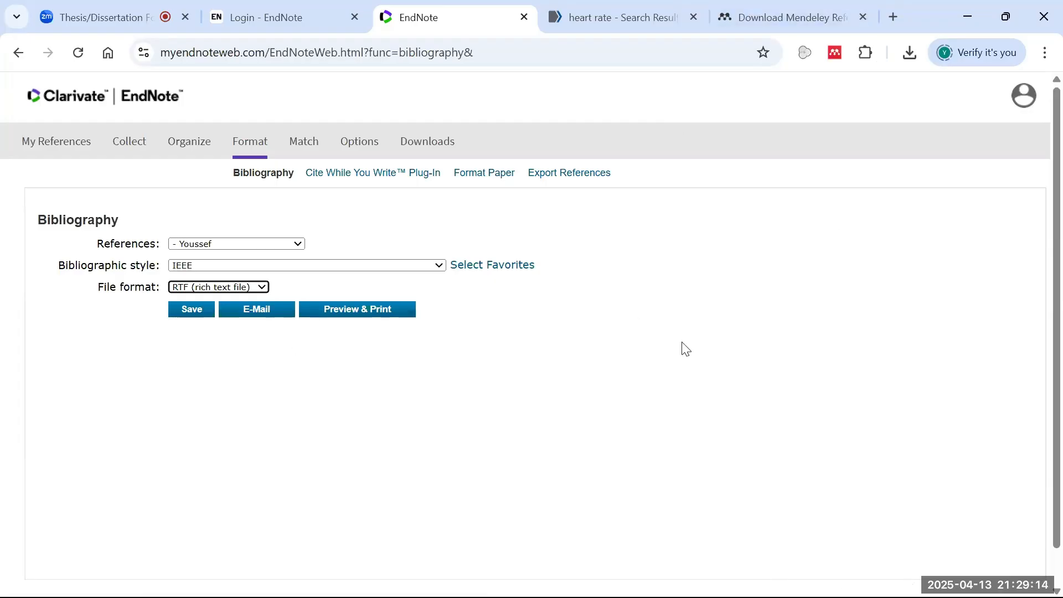
- Start a Mendeley Endnote XML library import, browse the Desktop, and cancel it
click(760, 577)
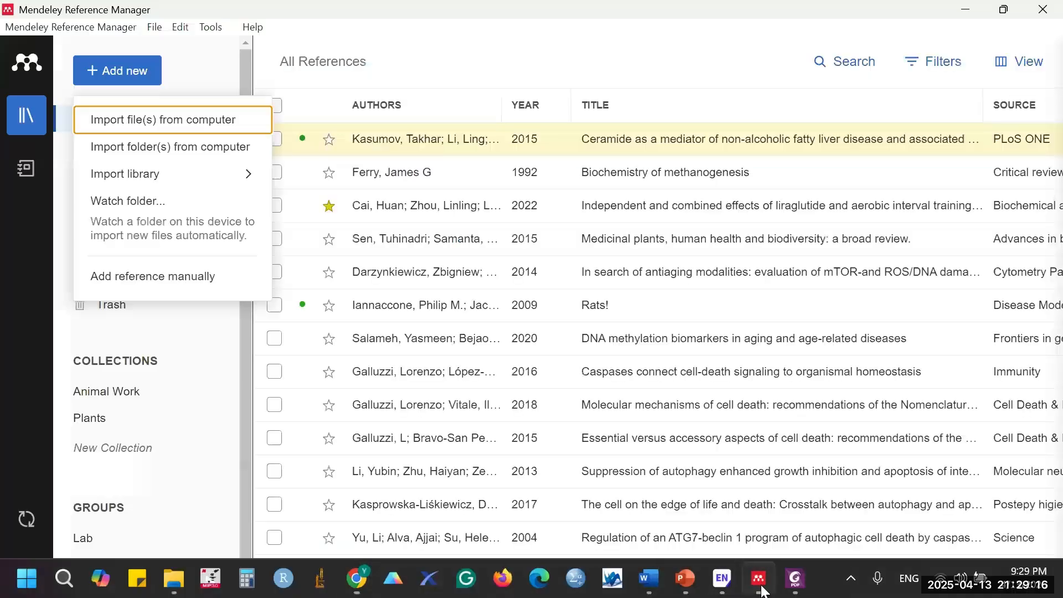
mouse_move(197, 176)
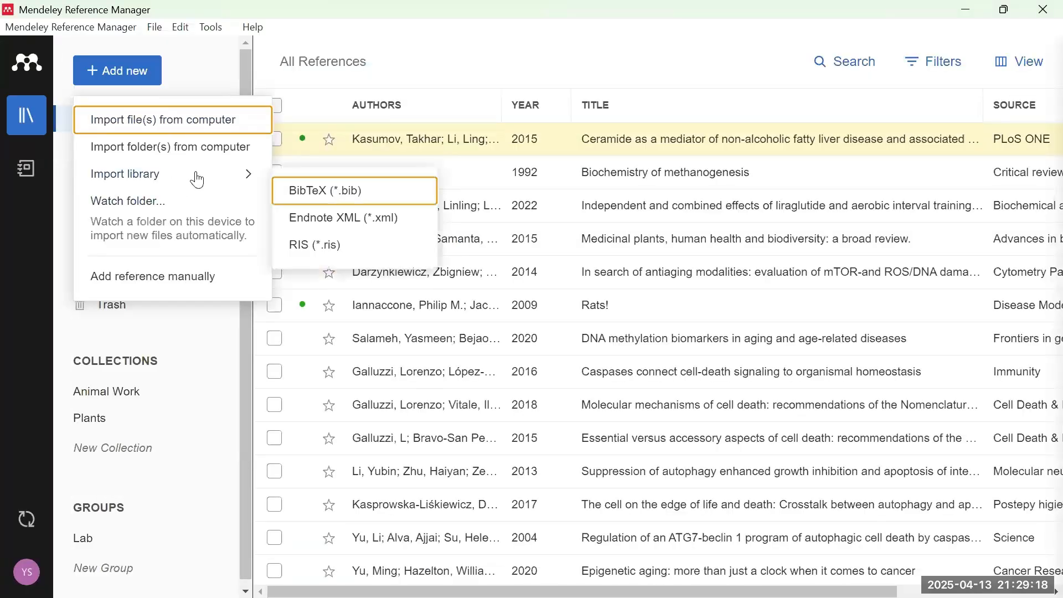
click(369, 221)
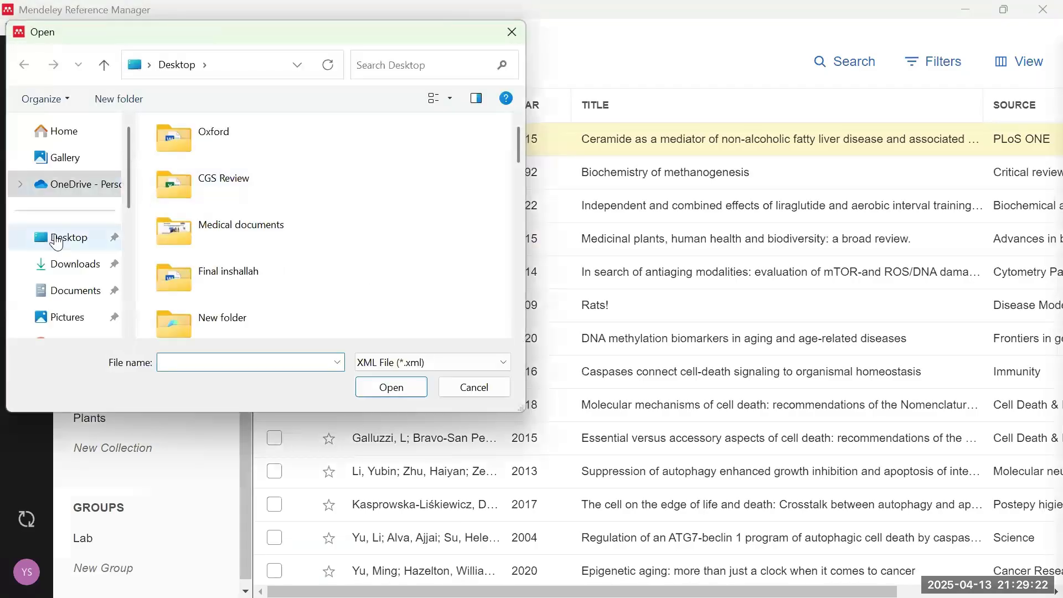
click(55, 238)
scroll(307, 217, down, 5)
scroll(310, 218, up, 5)
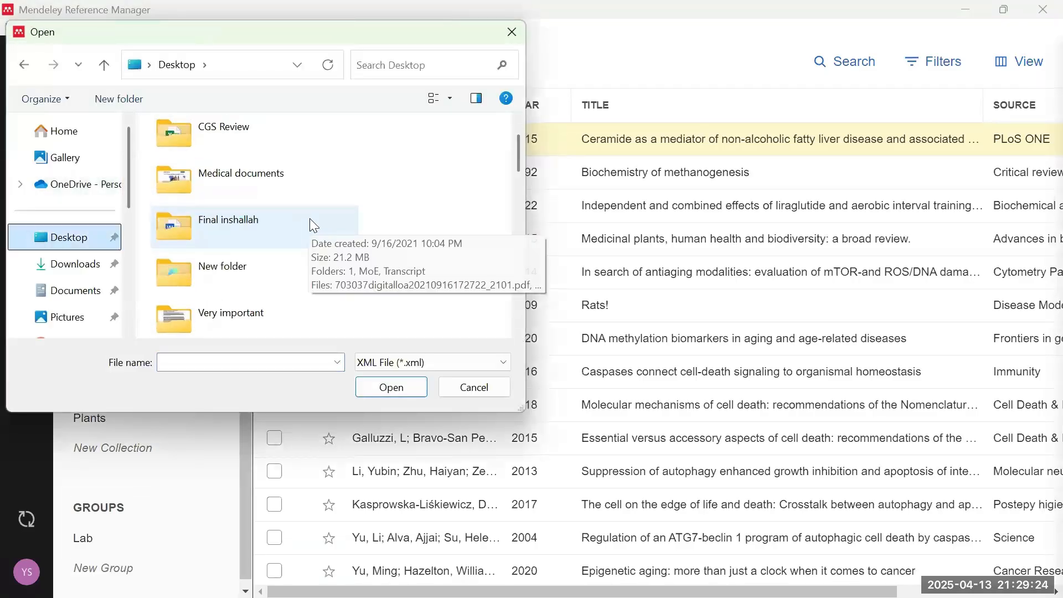
click(492, 387)
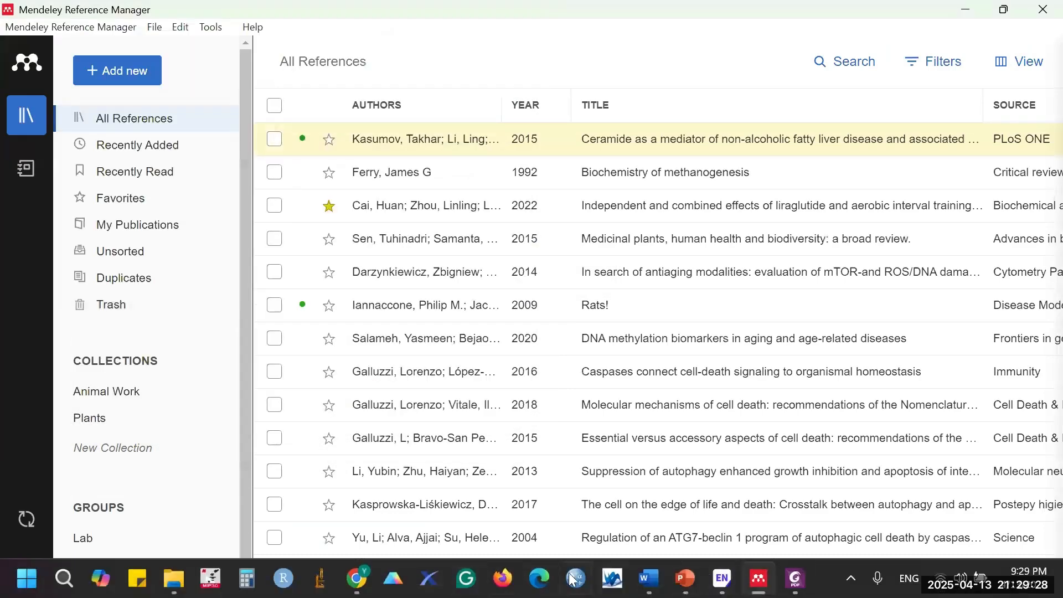
mouse_move(357, 578)
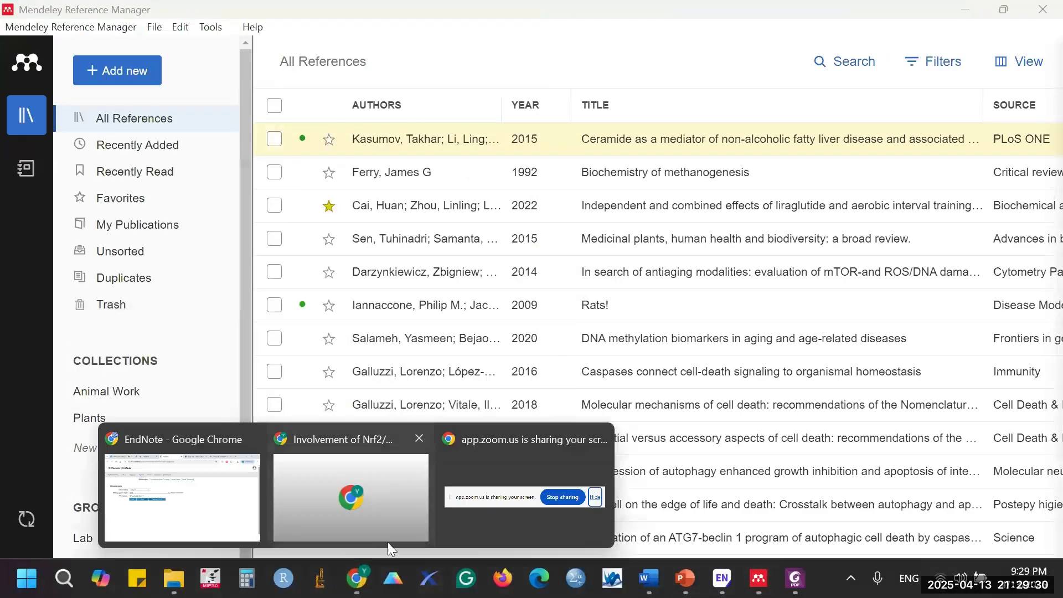
click(166, 512)
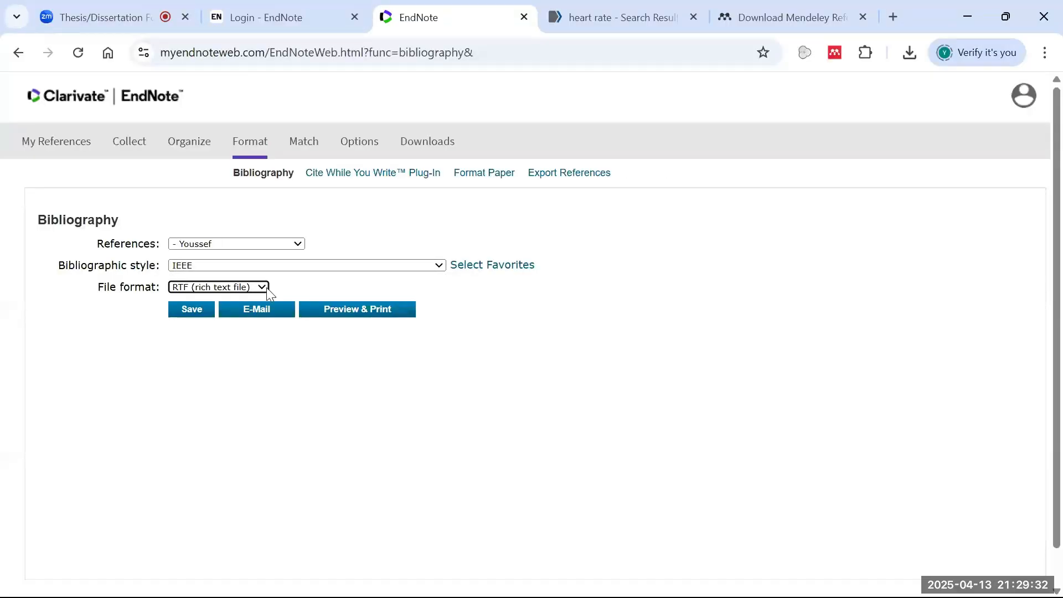
- Save the IEEE bibliography to the Desktop as exportlist.rtf
click(201, 314)
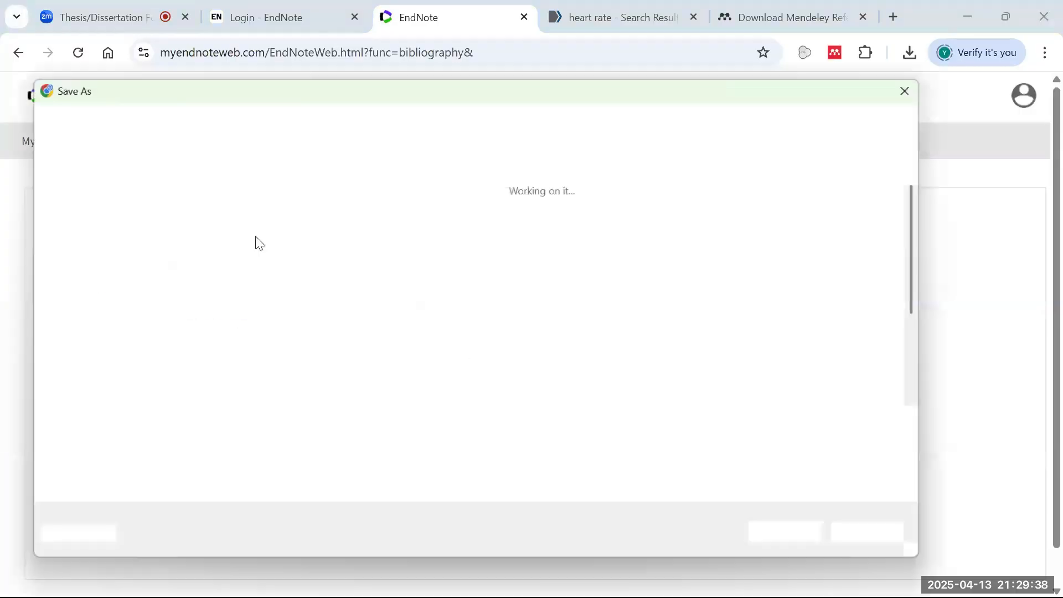
click(85, 306)
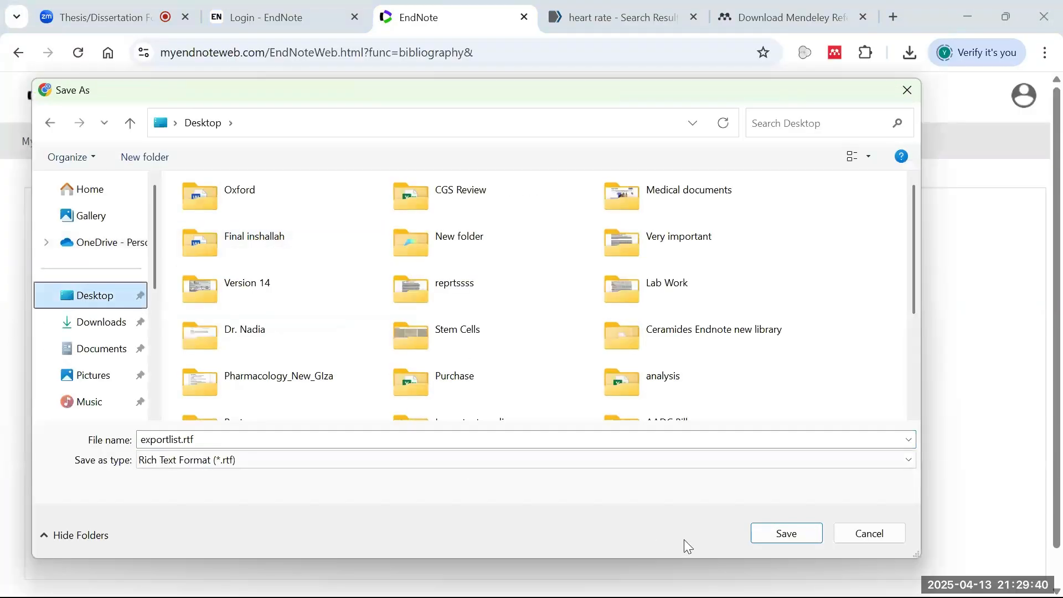
click(783, 539)
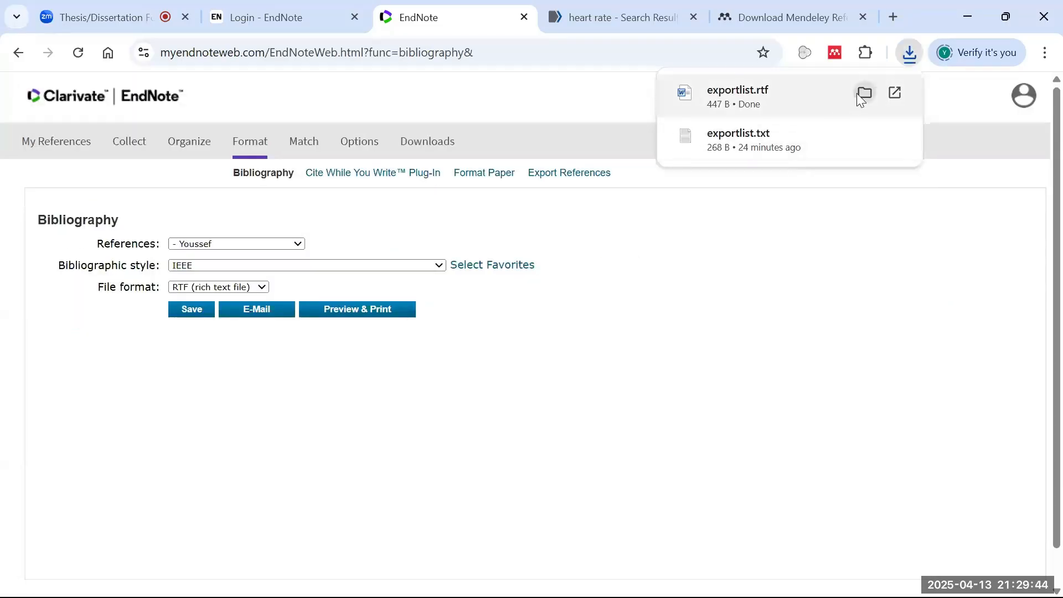
click(970, 20)
- Open Mendeley's Endnote XML import again, look through the Desktop, and cancel without importing
click(150, 84)
mouse_move(180, 188)
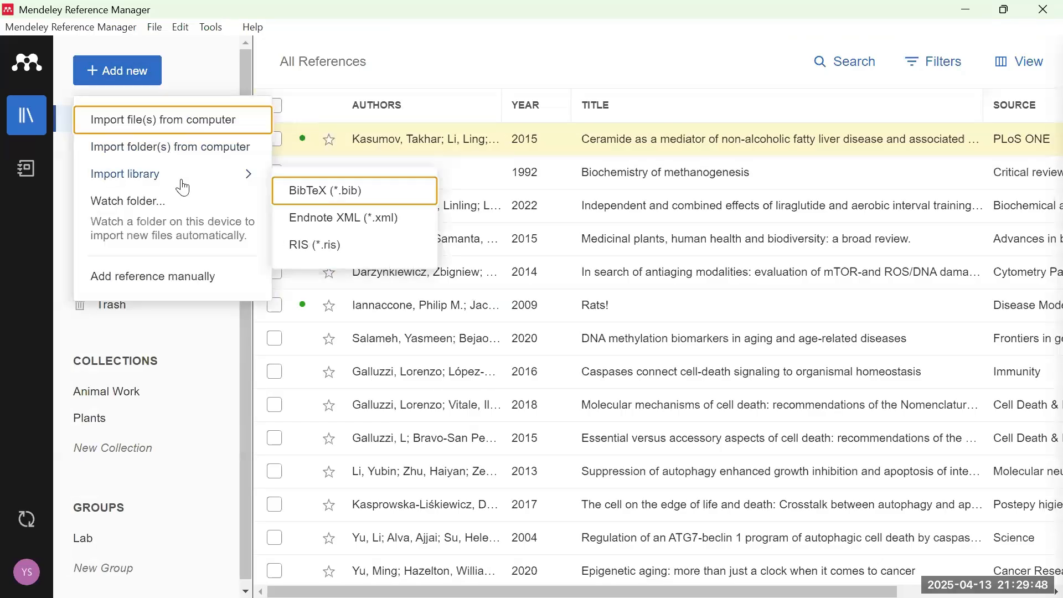
click(365, 218)
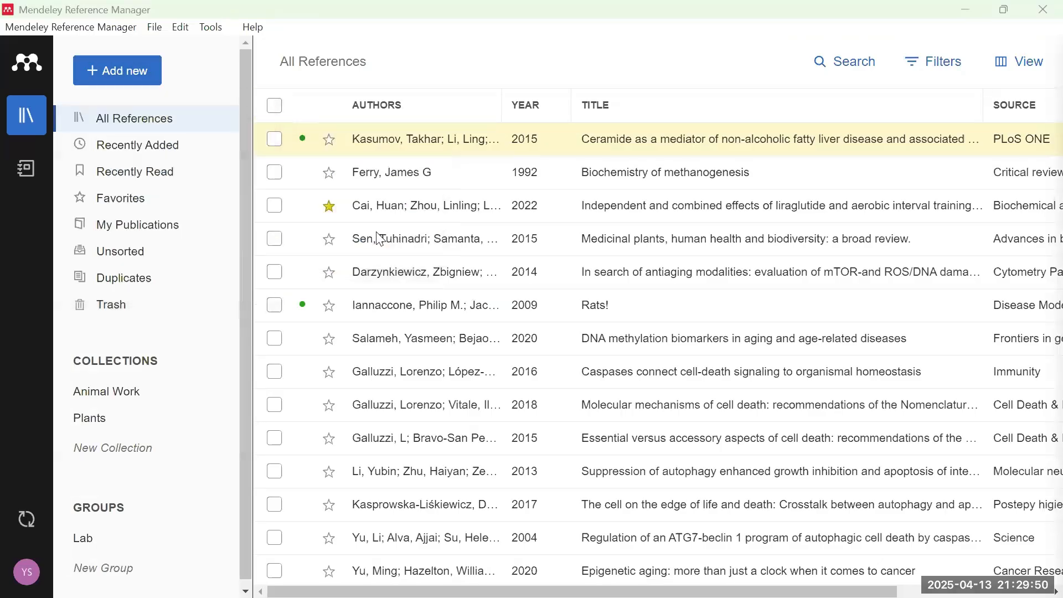
click(97, 235)
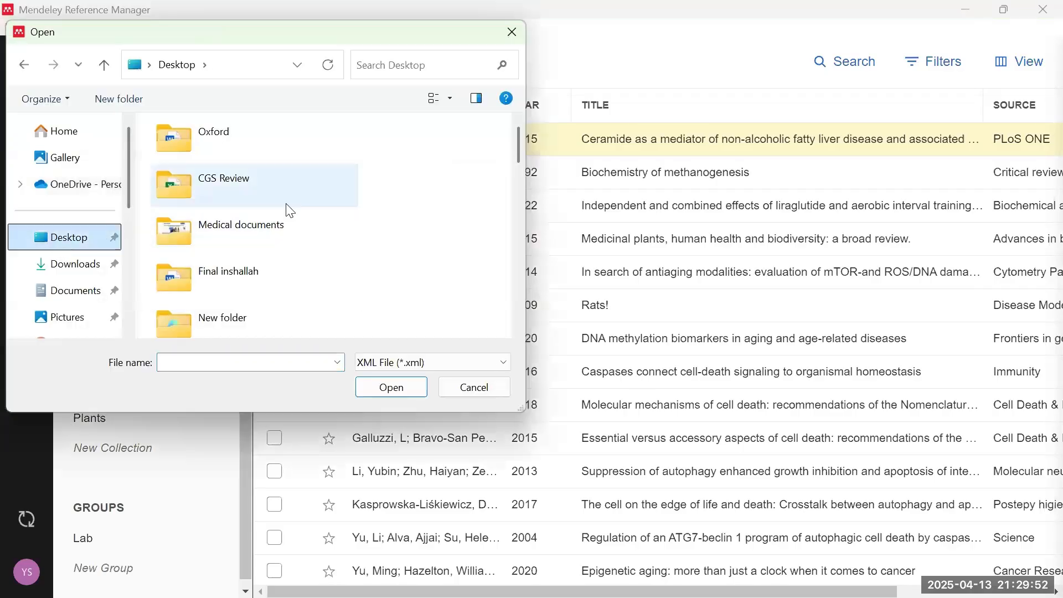
scroll(322, 199, down, 10)
scroll(319, 210, up, 9)
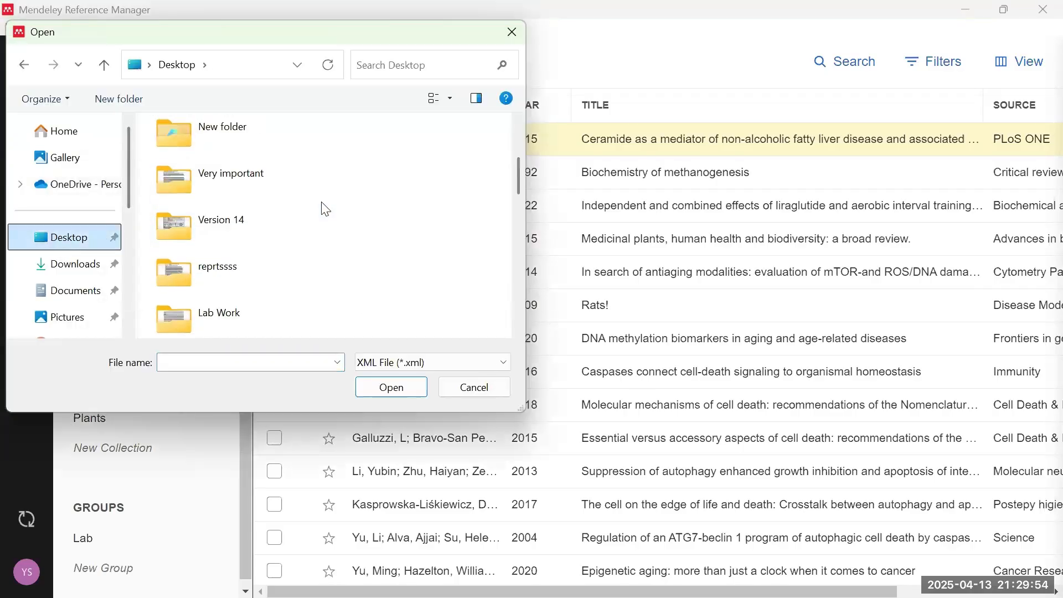
scroll(325, 209, up, 2)
click(474, 387)
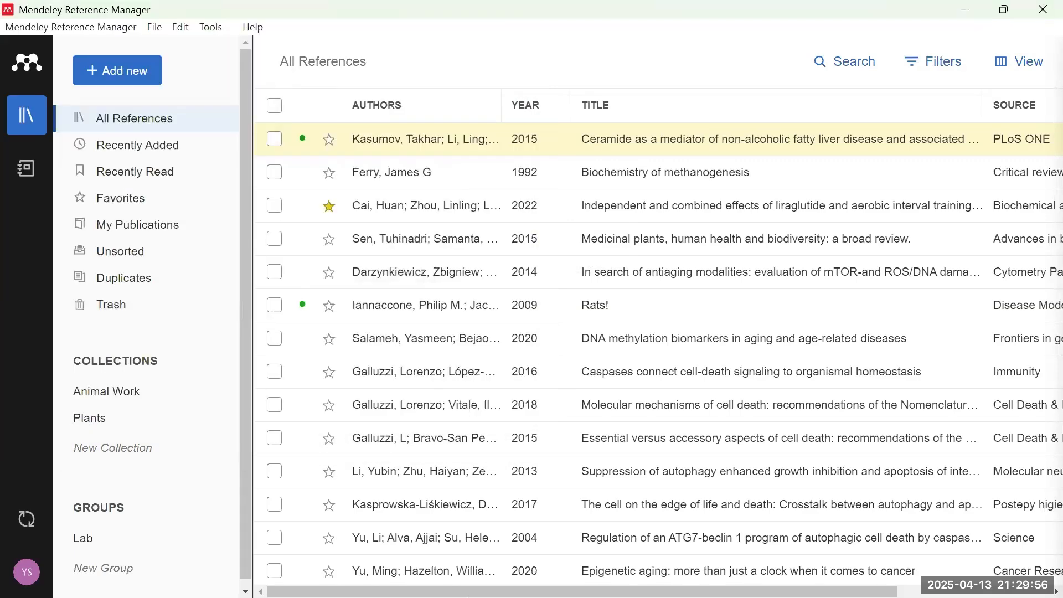
mouse_move(357, 579)
click(217, 501)
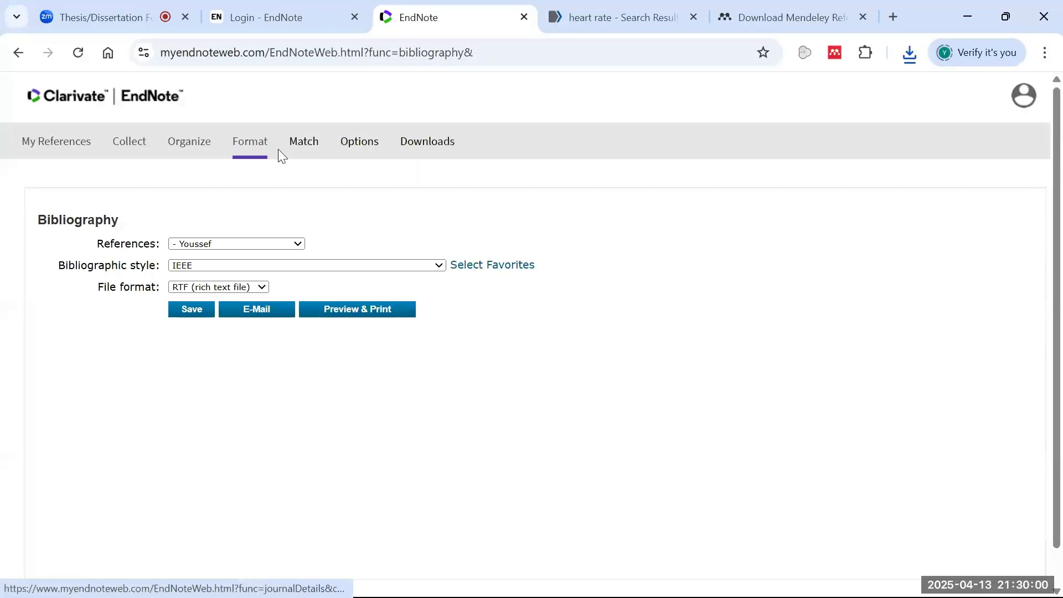
- Export the Medicinal Plants group in RefMan (RIS) format and save exportlist.txt to the Desktop
mouse_move(249, 143)
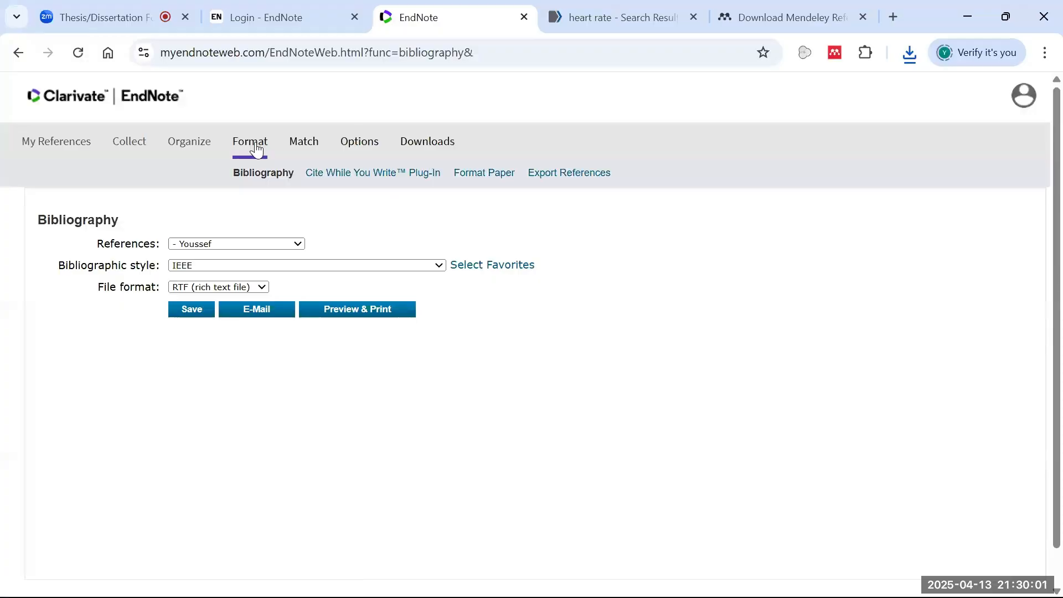
click(575, 172)
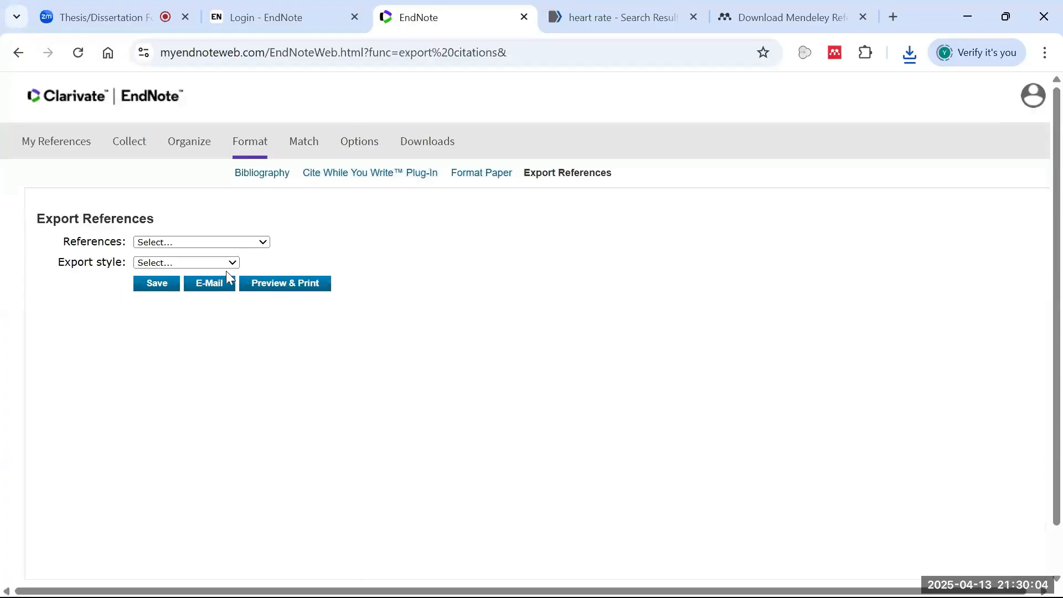
click(225, 264)
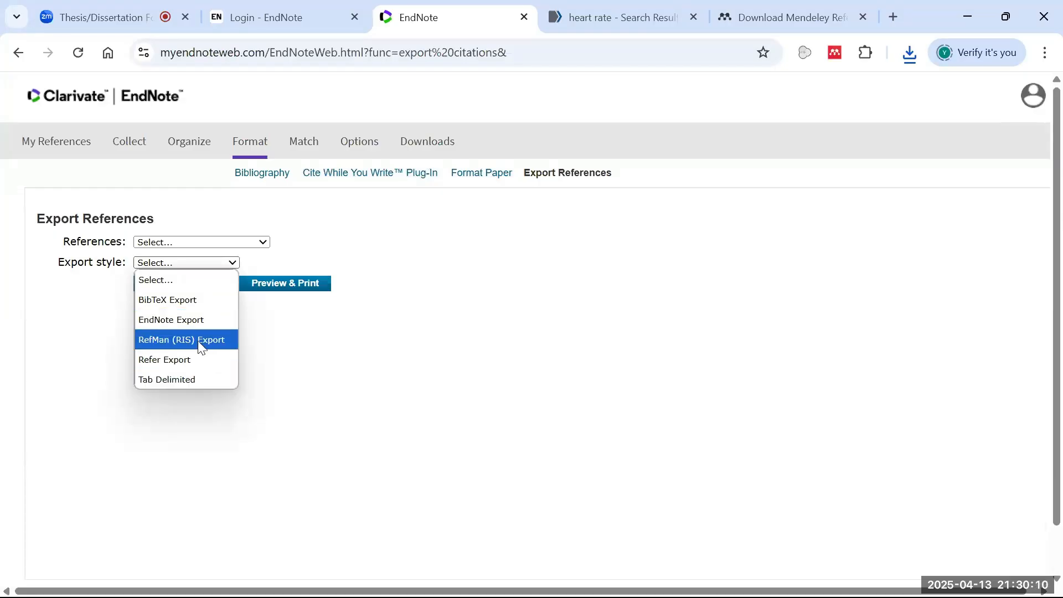
click(198, 341)
click(224, 242)
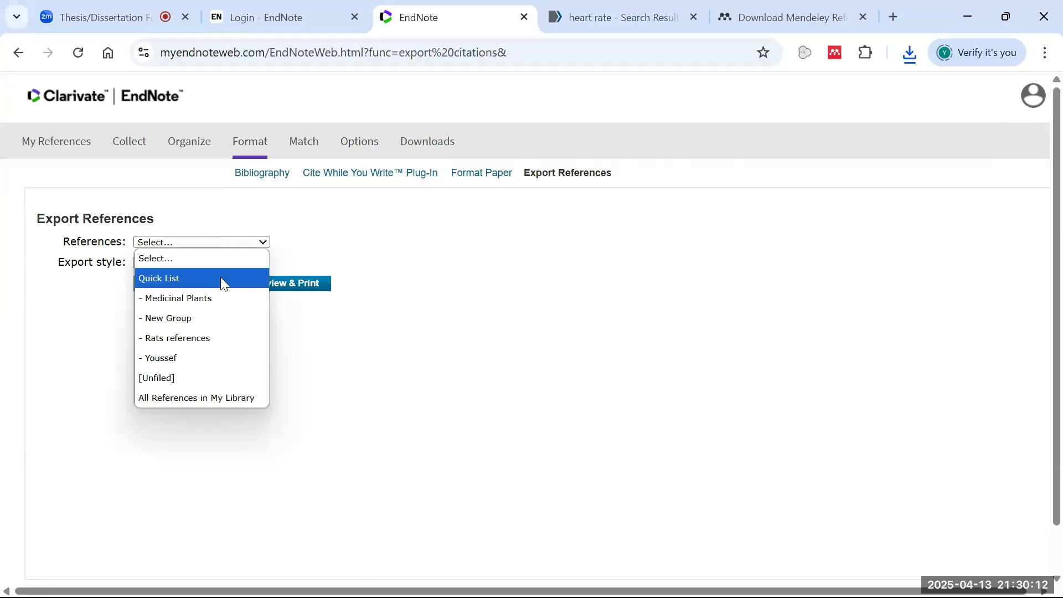
click(225, 302)
click(157, 283)
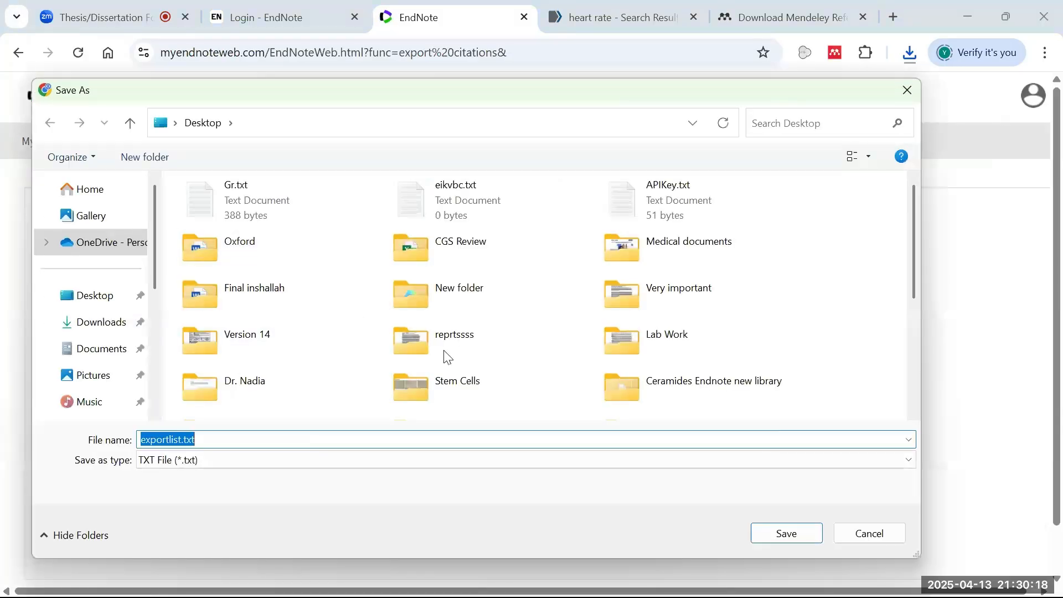
click(89, 295)
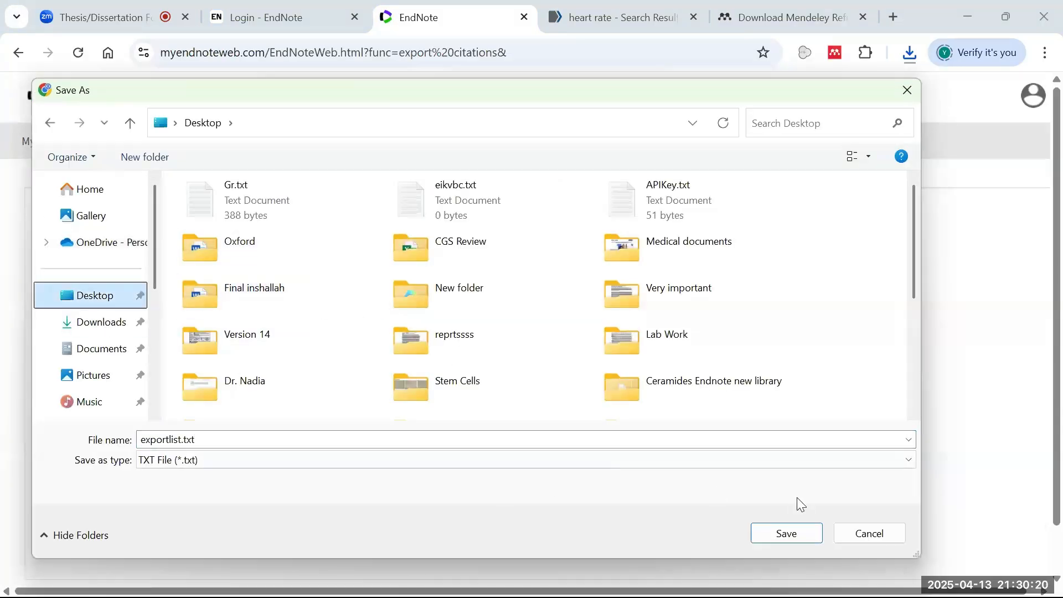
click(798, 535)
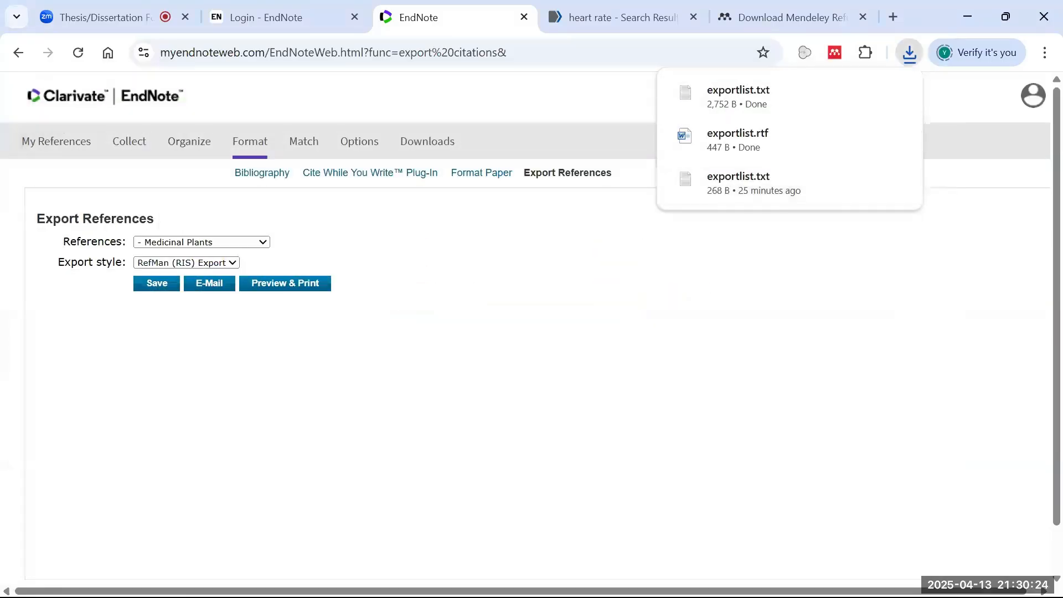
- Start a RIS (*.ris) library import in Mendeley, browse the Desktop, then cancel it
mouse_move(780, 593)
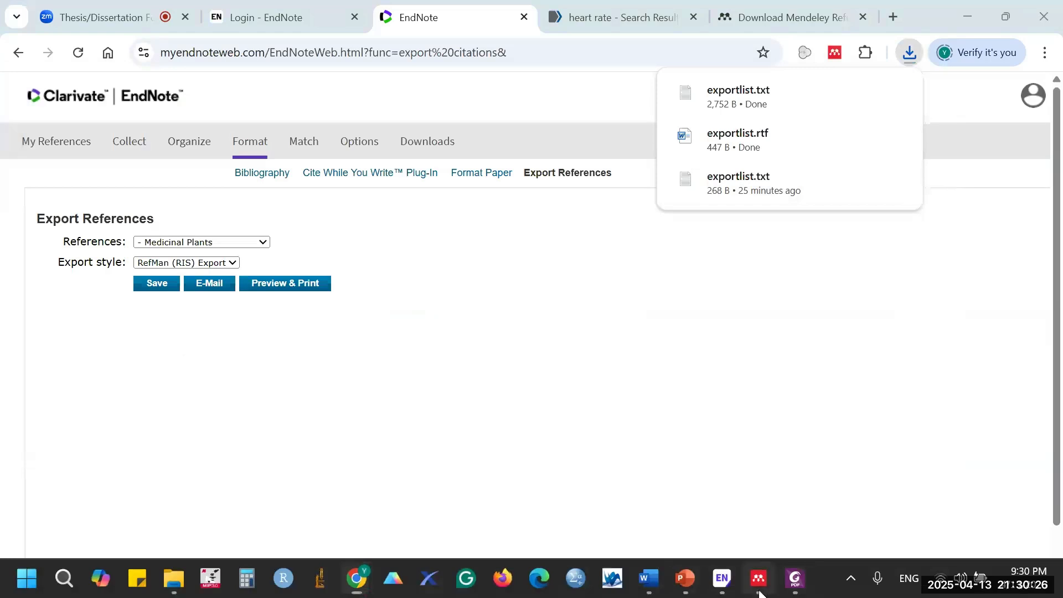
click(760, 592)
click(147, 75)
mouse_move(230, 174)
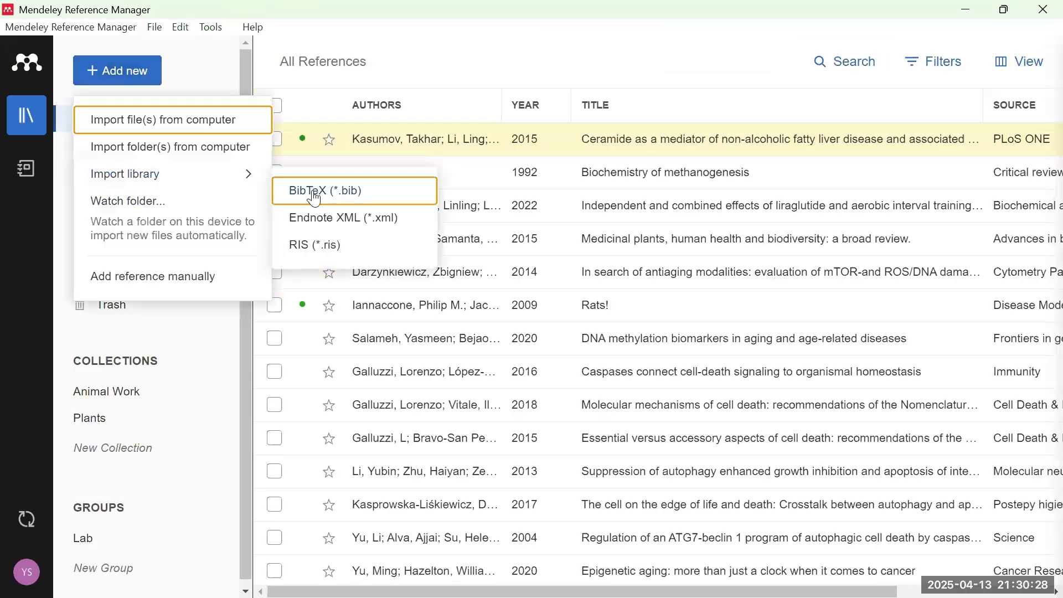
click(366, 247)
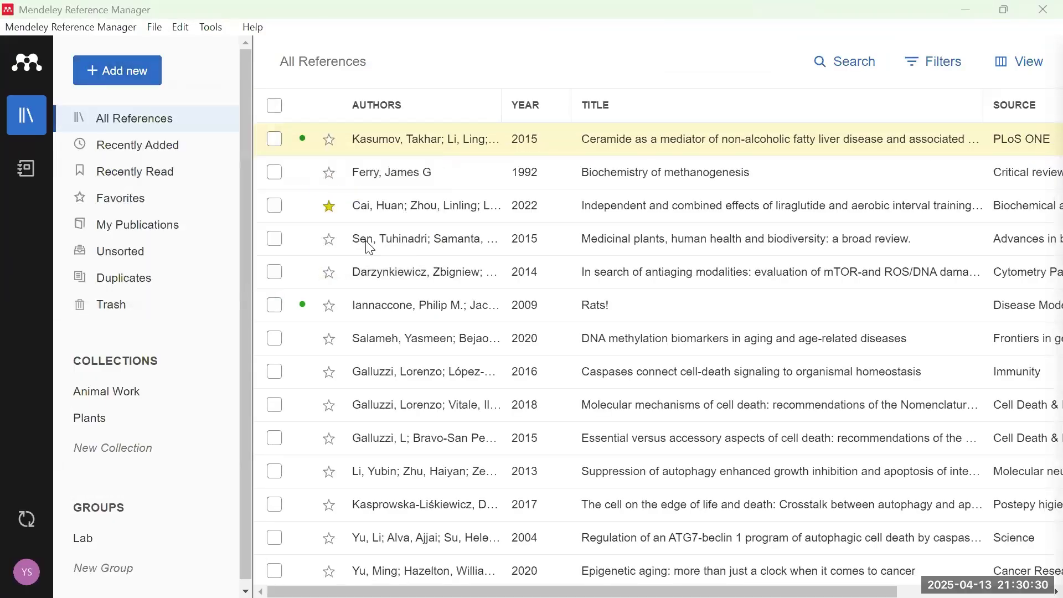
scroll(244, 204, down, 6)
click(109, 237)
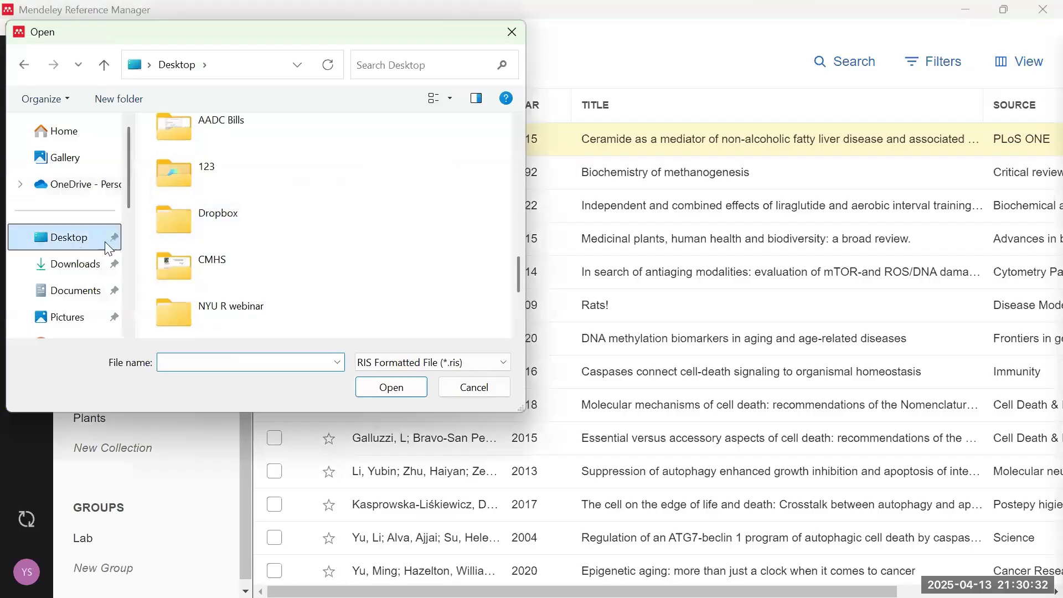
scroll(343, 221, down, 8)
scroll(349, 228, up, 3)
click(475, 387)
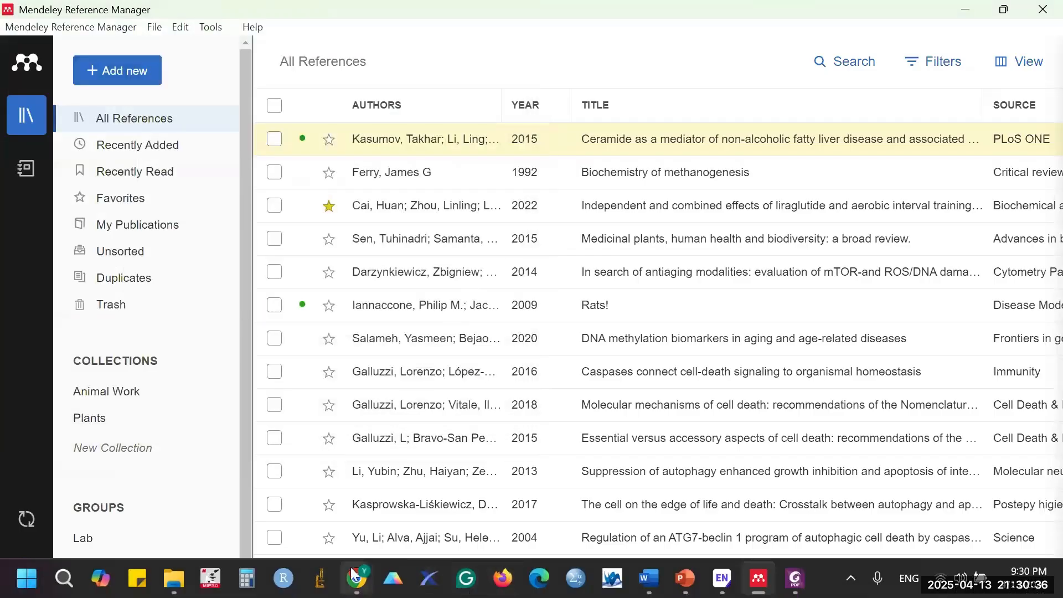
- Export the Medicinal Plants references as BibTeX Export to the Desktop as exportlist (1).txt
mouse_move(356, 578)
click(242, 506)
click(211, 263)
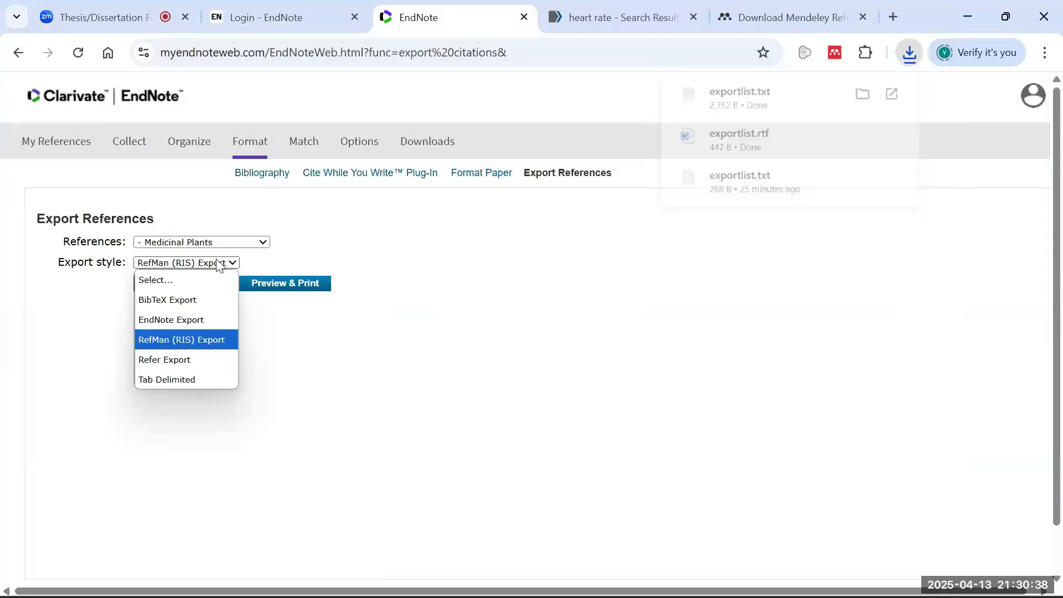
click(207, 304)
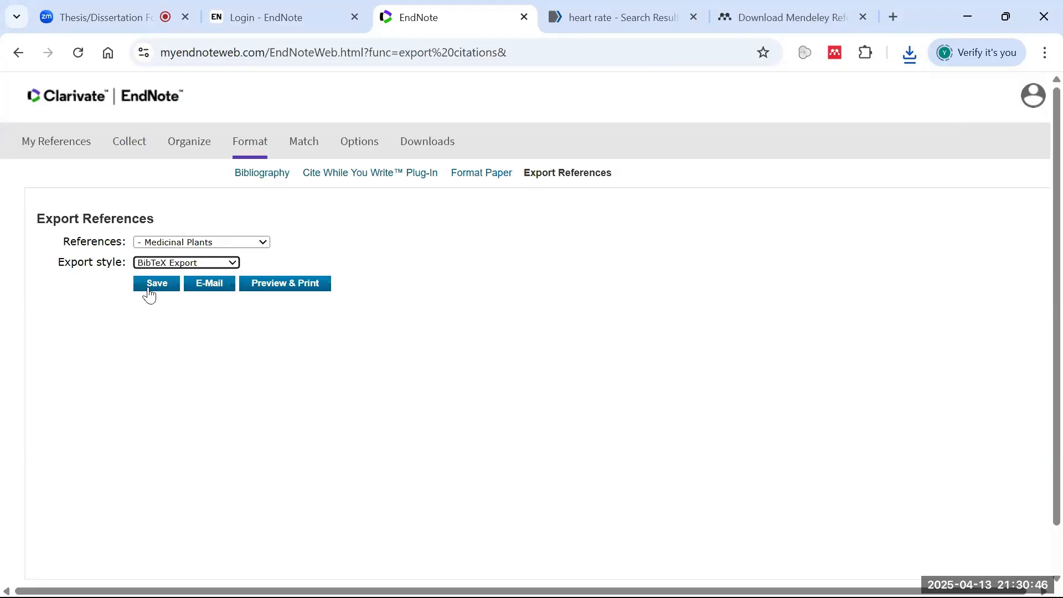
click(157, 284)
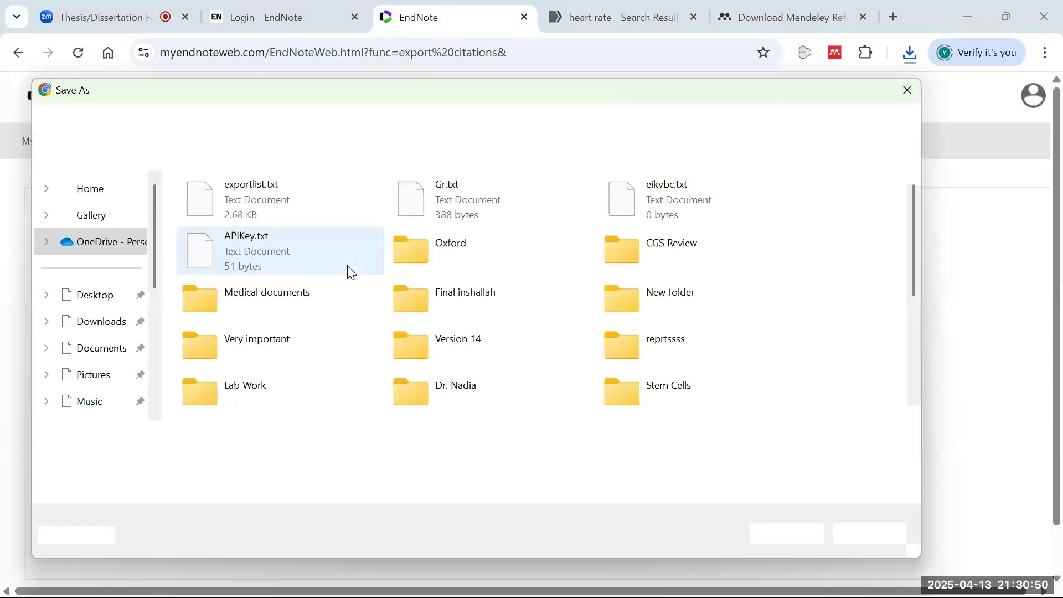
click(104, 303)
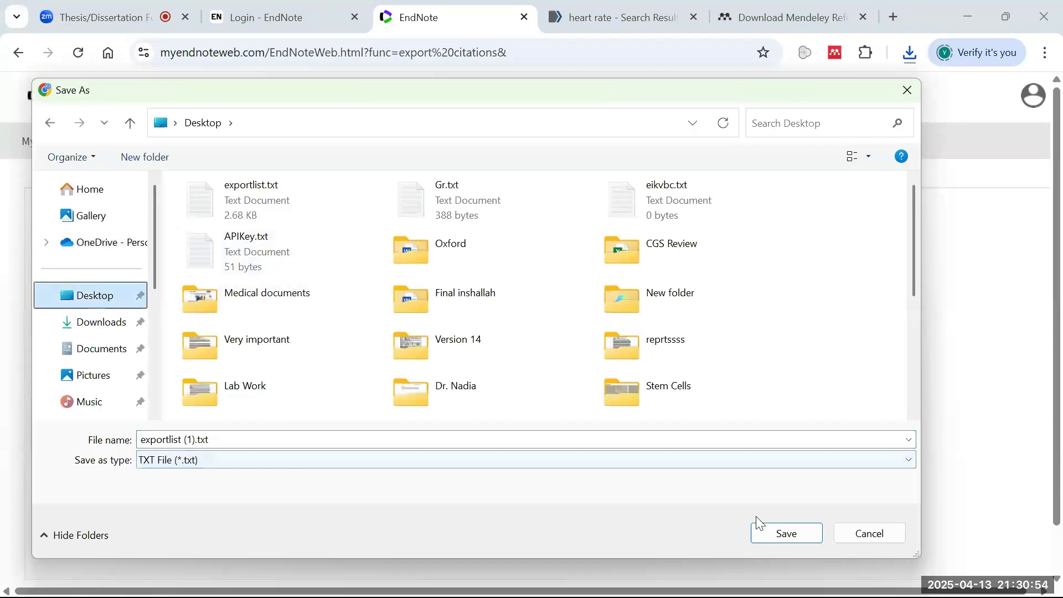
click(792, 532)
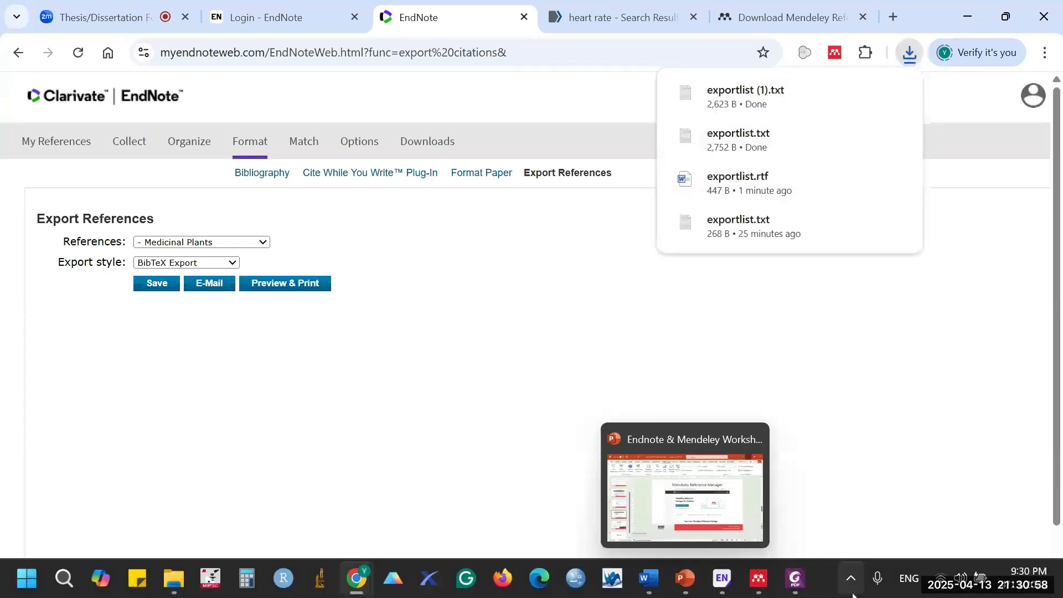
- Import exportlist (1).txt from the Desktop into Mendeley as a BibTeX (*.bib) library
click(758, 582)
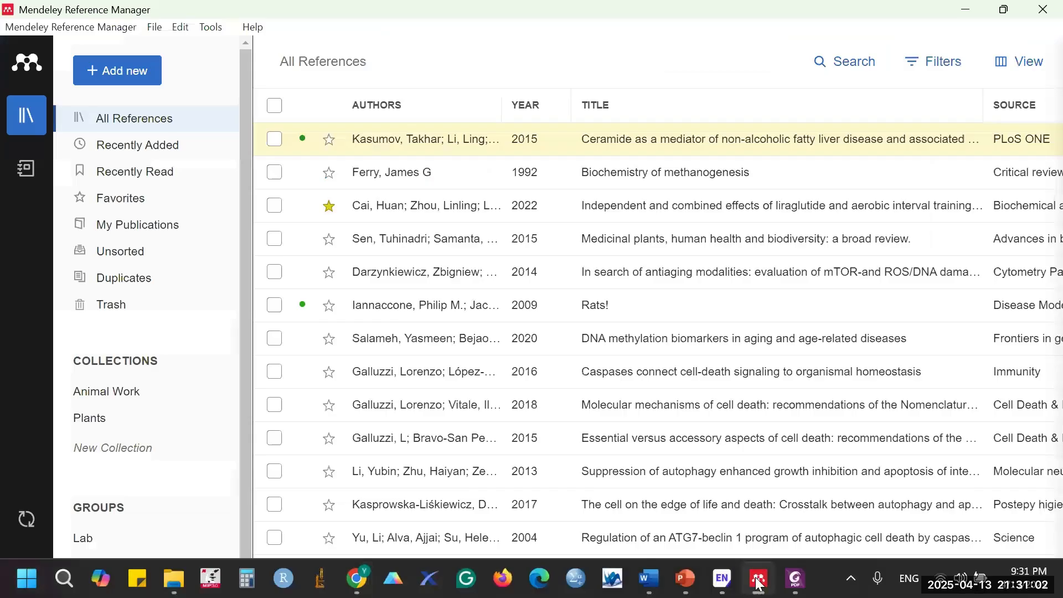
click(150, 89)
mouse_move(224, 177)
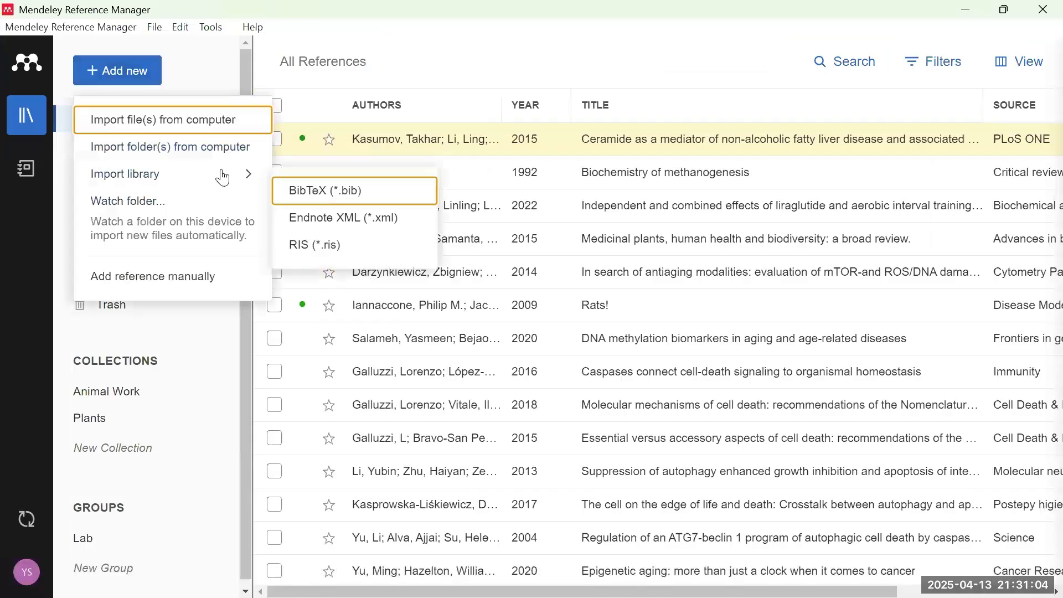
click(351, 191)
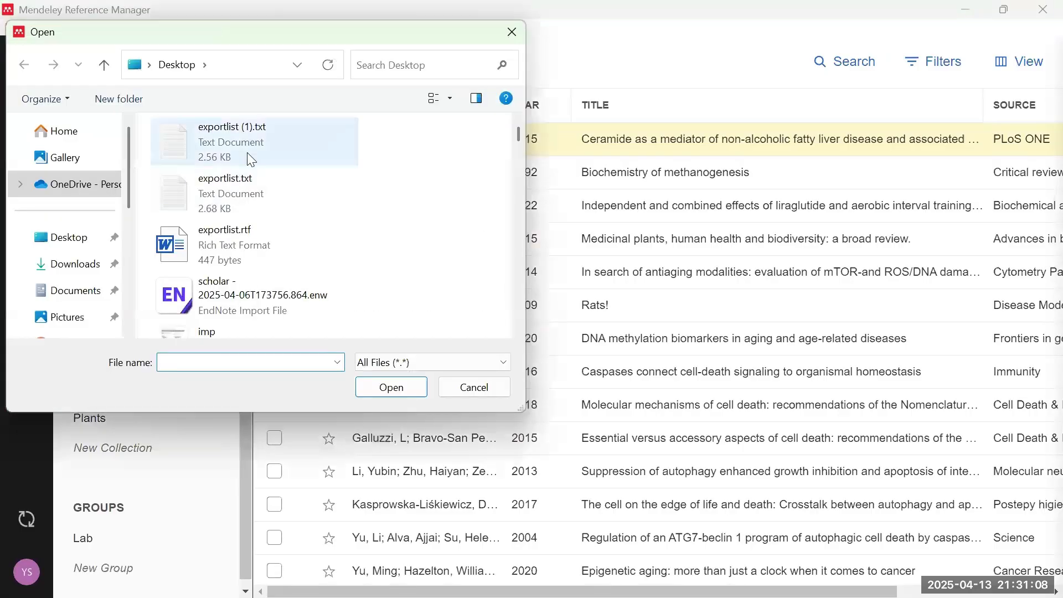
click(256, 132)
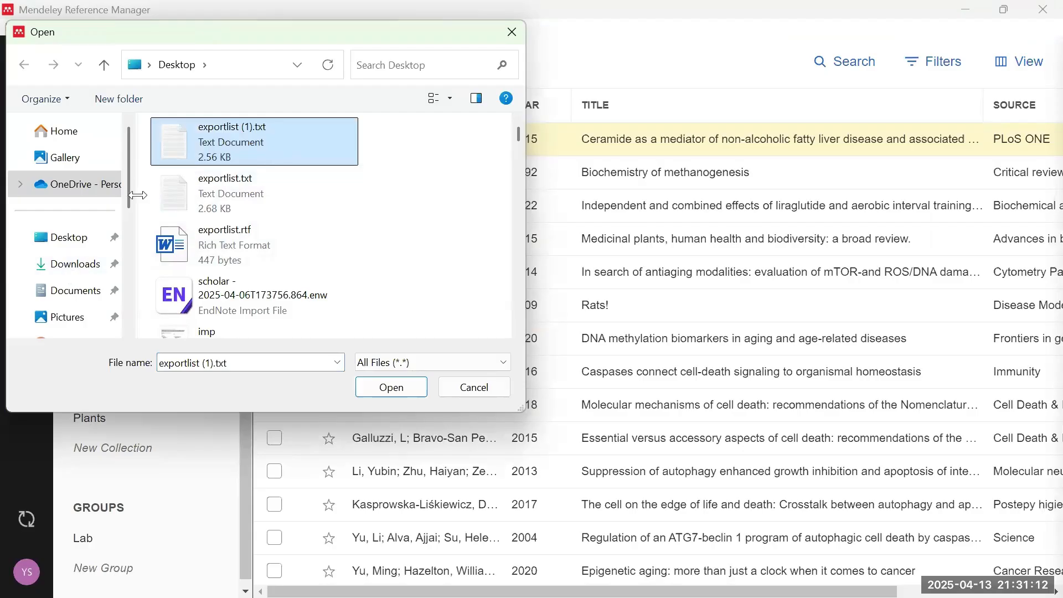
click(391, 387)
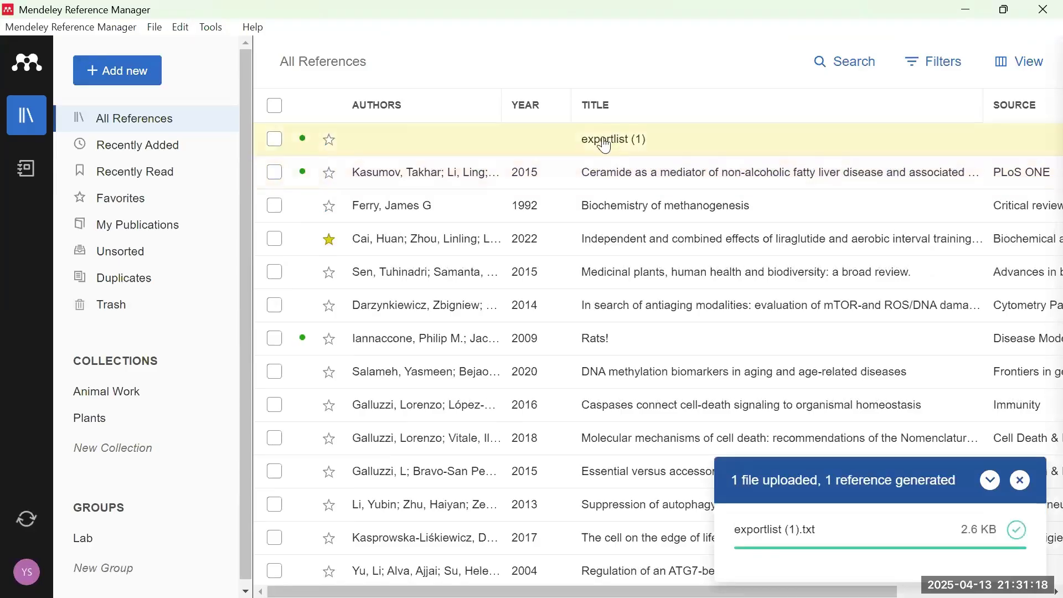
drag(593, 143, 725, 472)
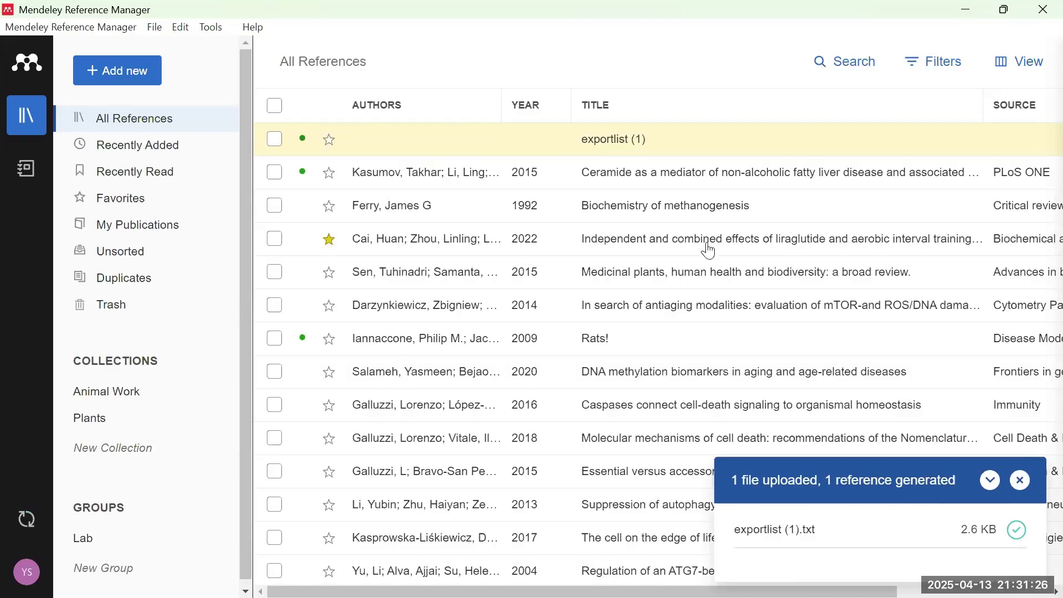
key(alt+Tab)
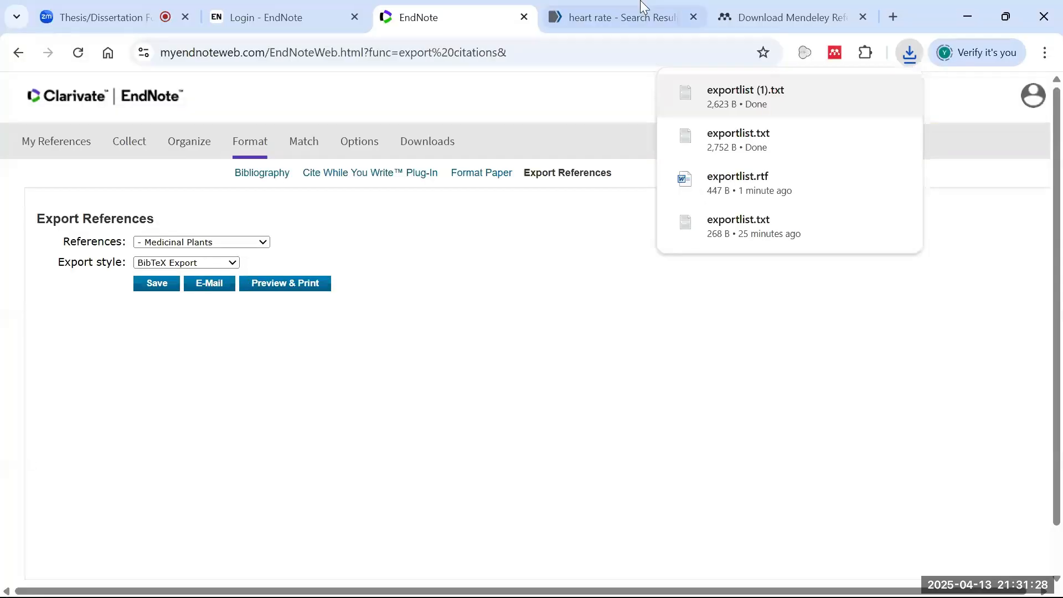
- Open Google Scholar in a new browser tab
click(769, 15)
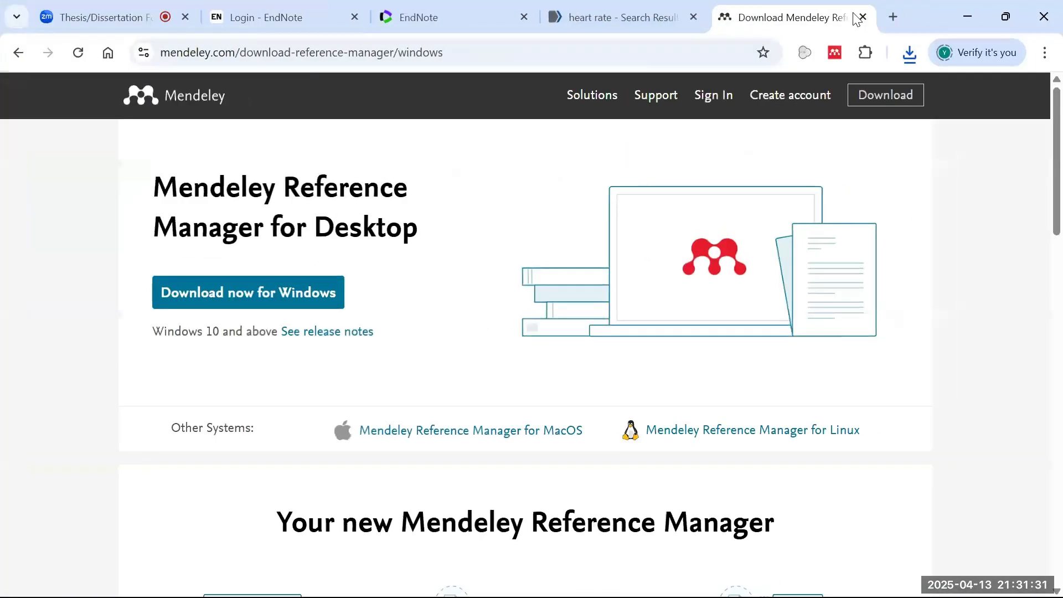
click(893, 17)
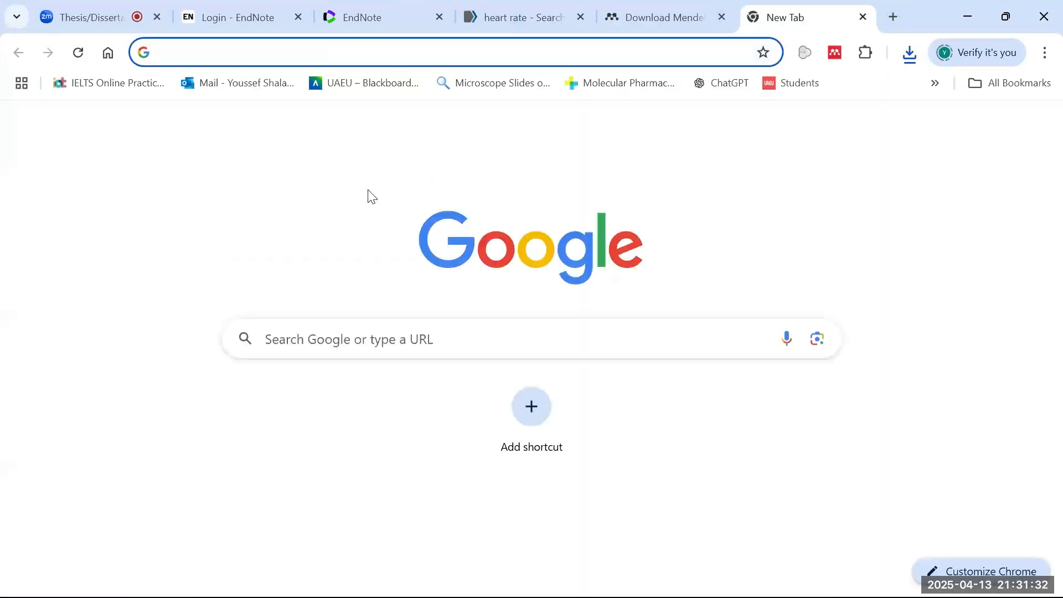
text(scholar.google.com)
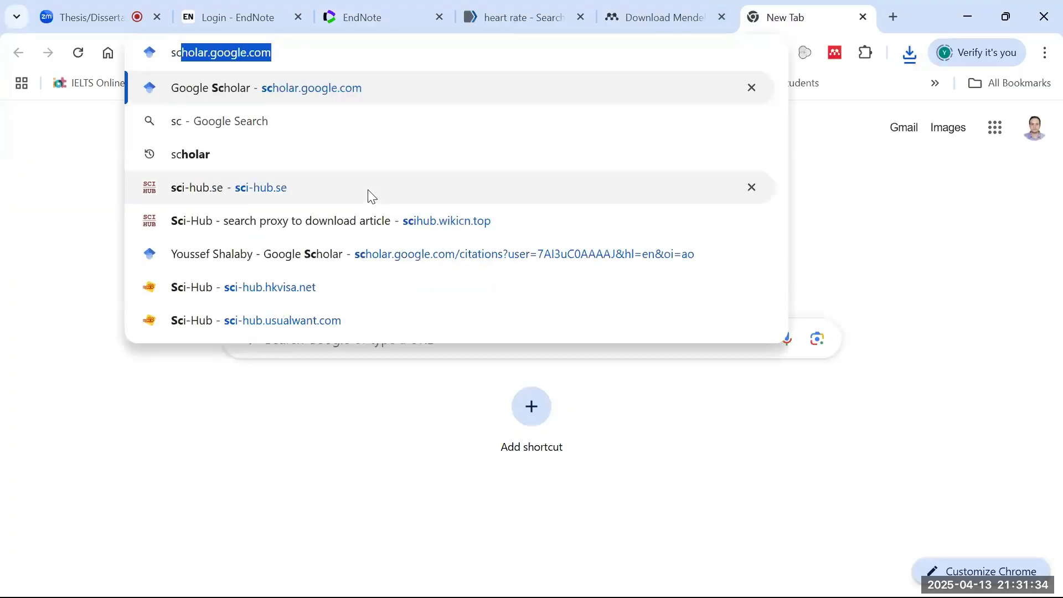
key(Return)
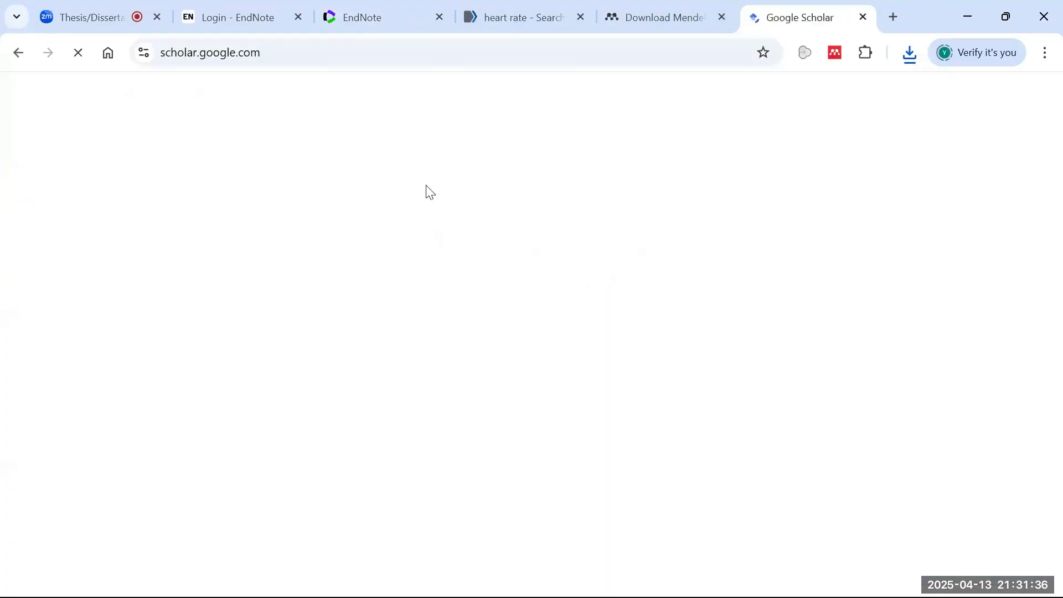
- Search Scholar for 'rats journal of nature' and show citation formats for the rat-navigation paper
click(391, 249)
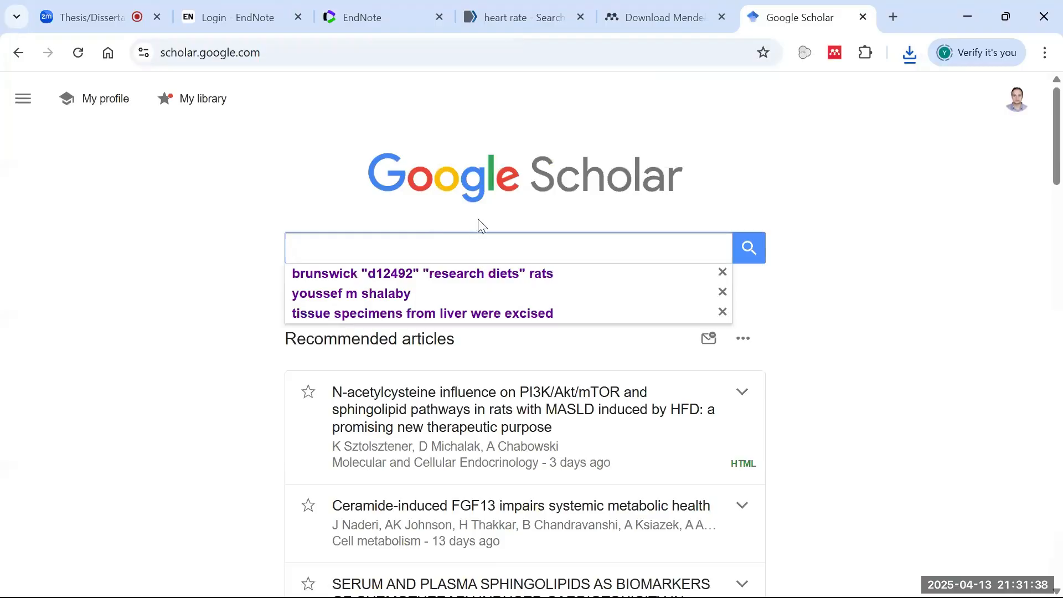
text(ra)
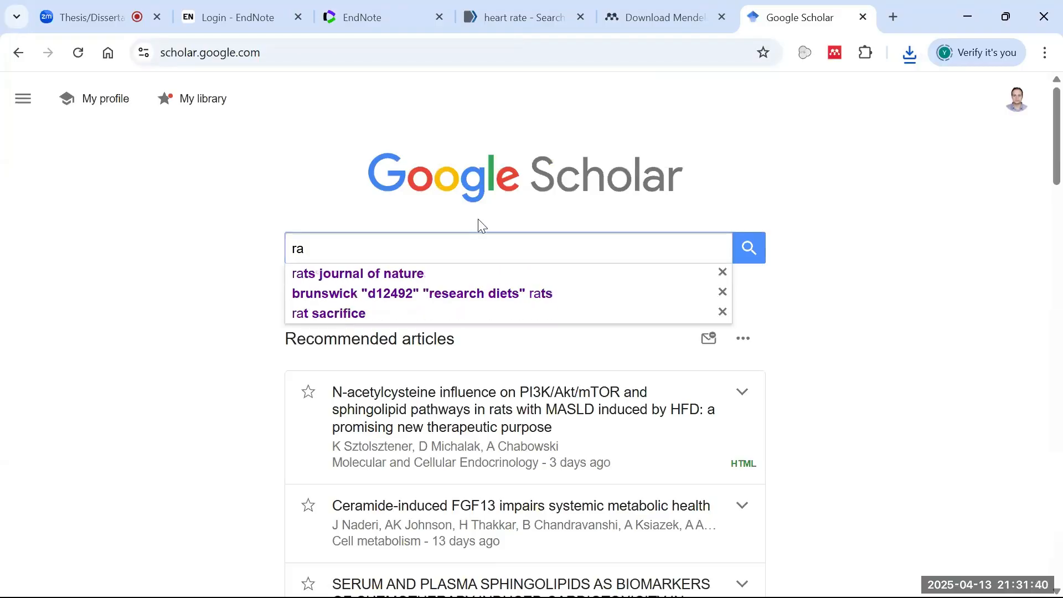
click(365, 281)
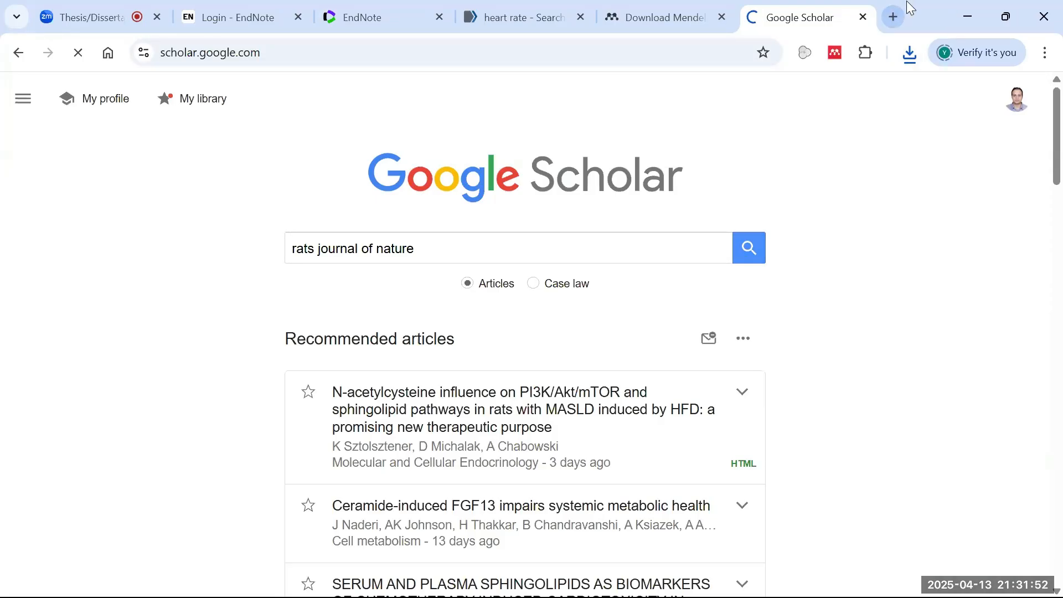
click(754, 259)
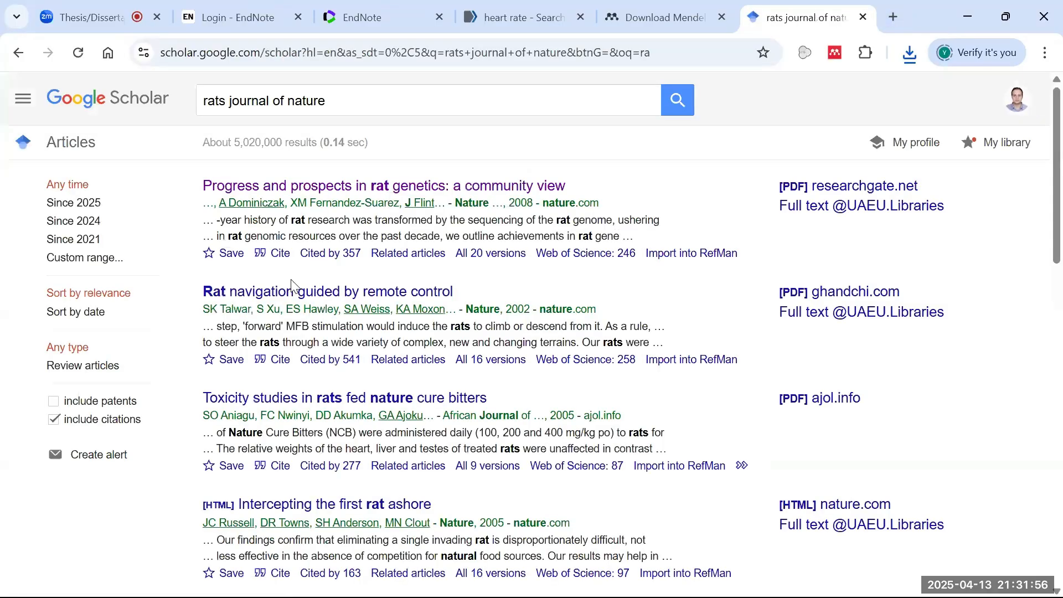
click(278, 369)
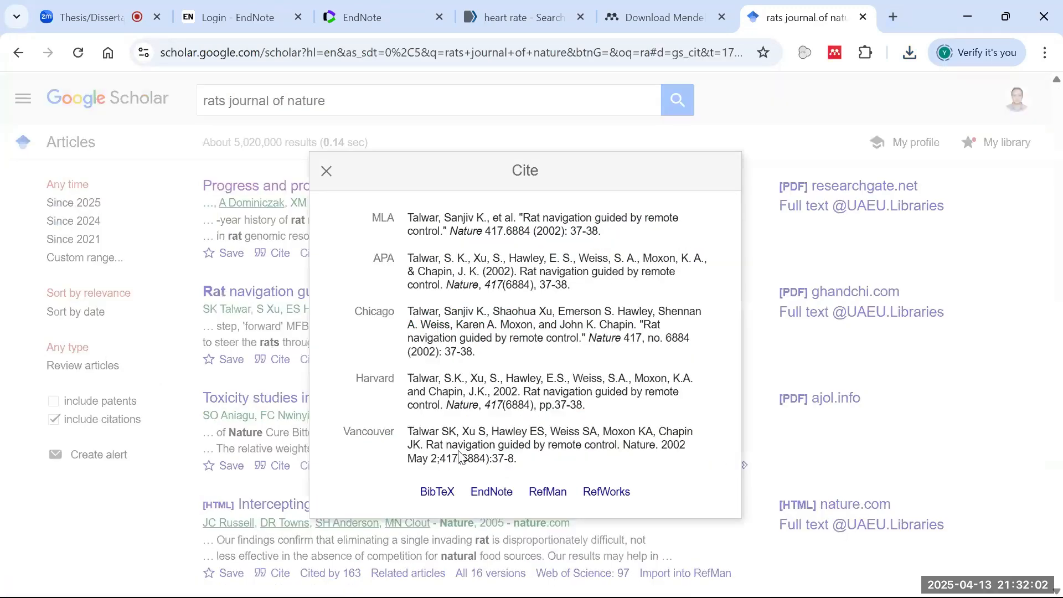
- Download the paper's RefMan citation to the Desktop as scholar.ris
click(550, 500)
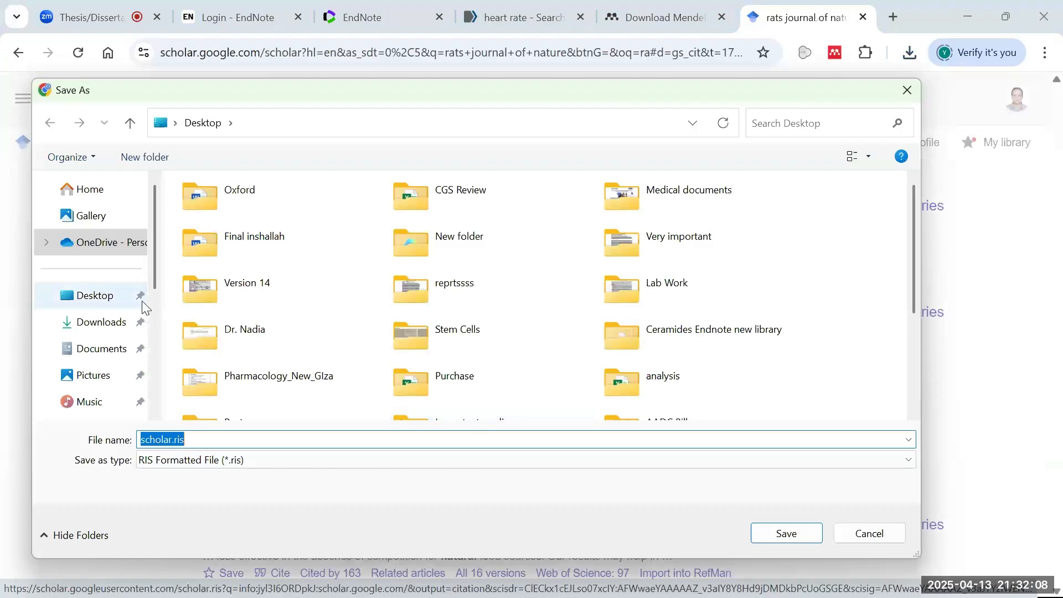
click(86, 302)
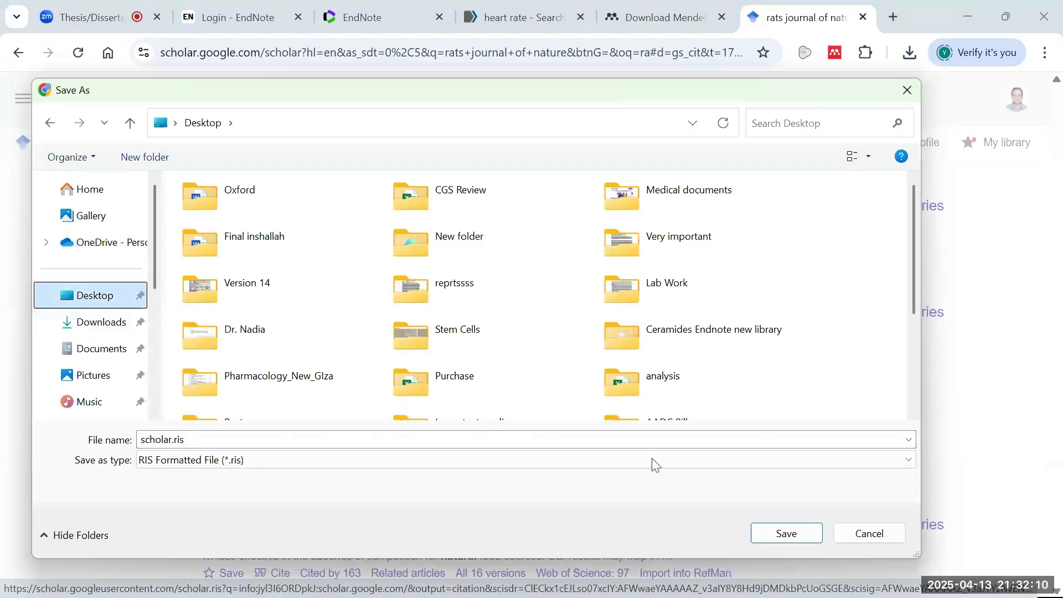
click(783, 535)
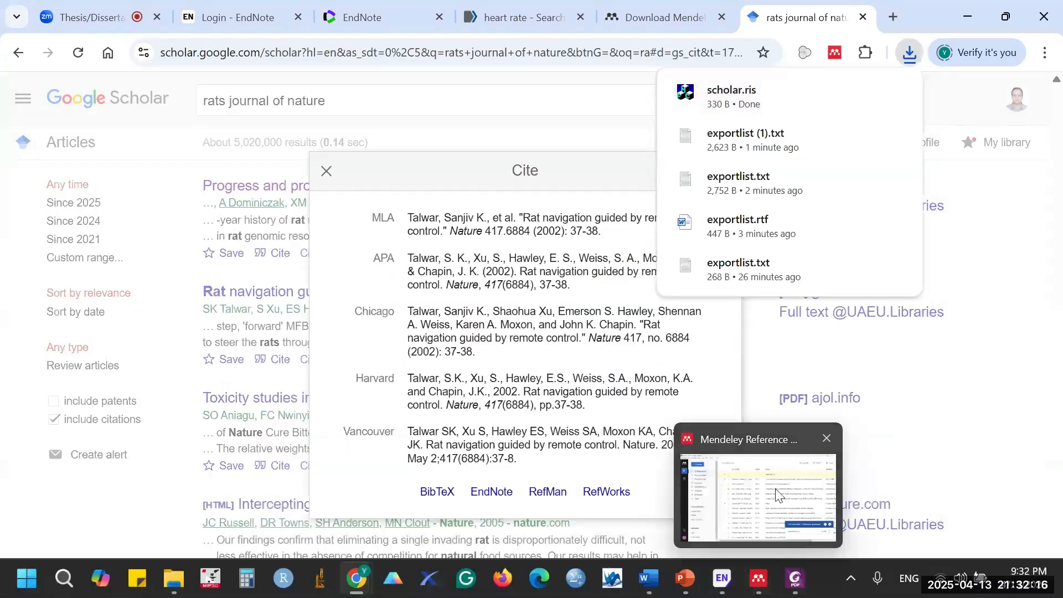
click(760, 566)
- Start a Desktop folder import in Mendeley, then cancel it
click(127, 70)
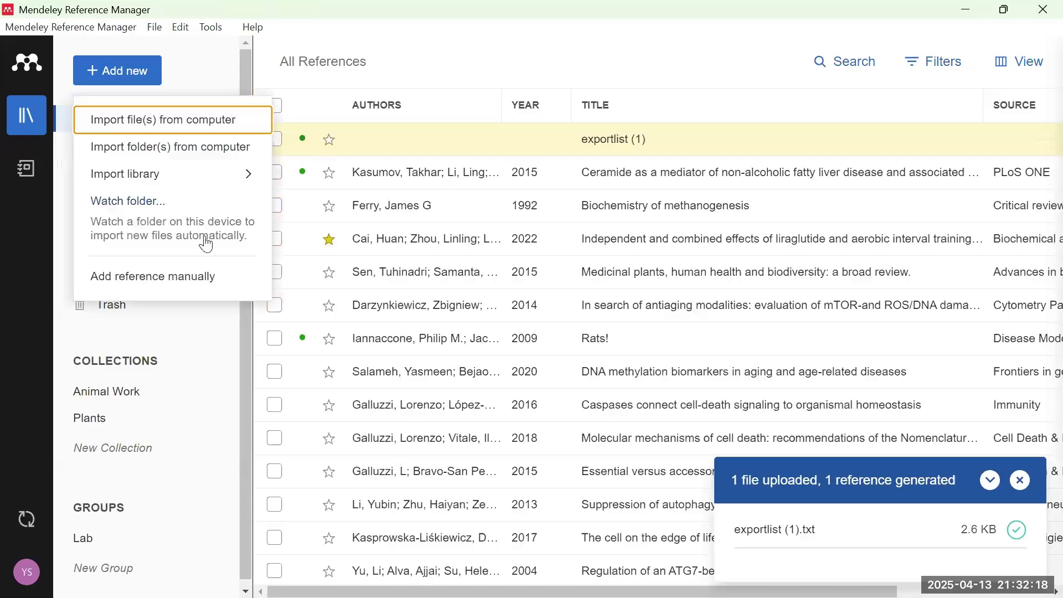
click(223, 157)
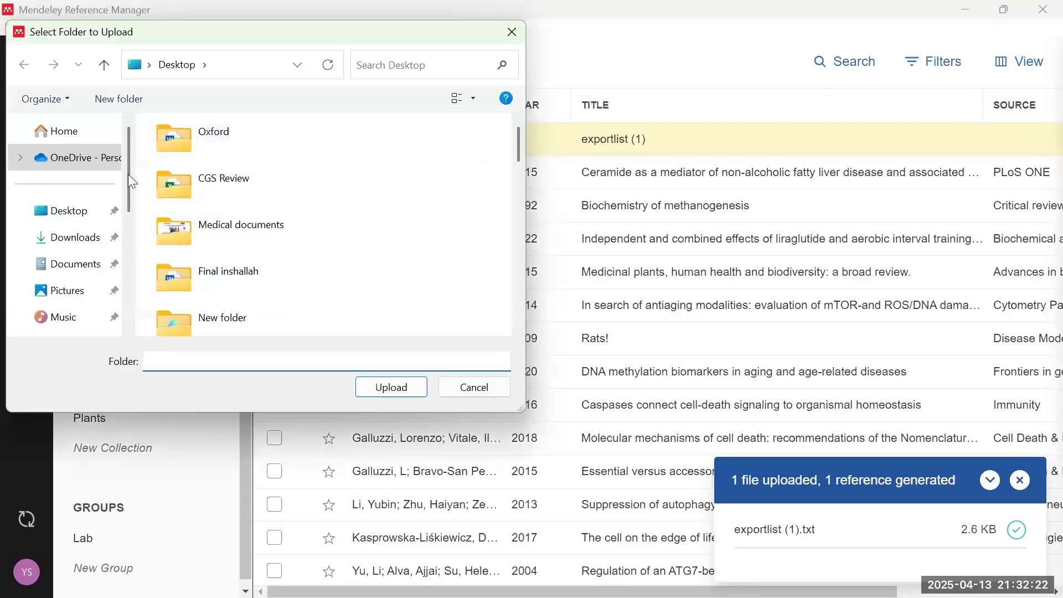
click(79, 221)
scroll(265, 211, down, 10)
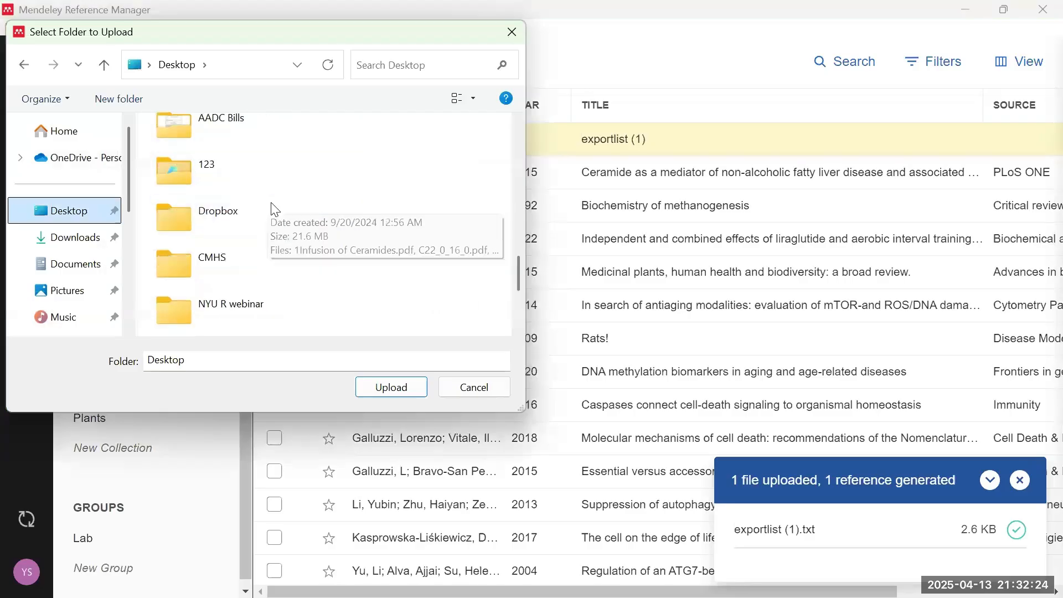
scroll(279, 215, up, 10)
click(389, 361)
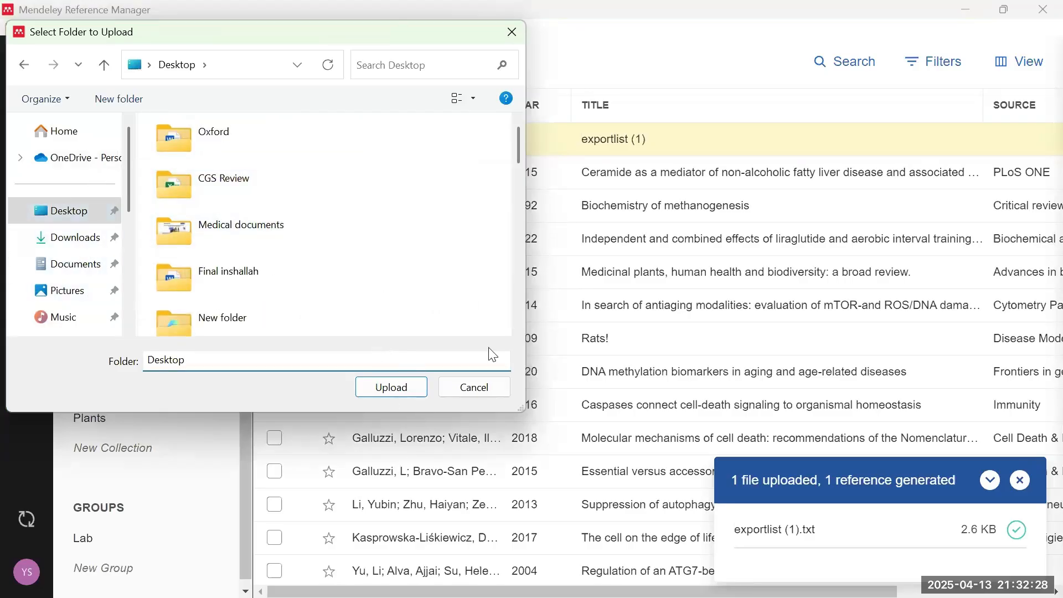
click(475, 387)
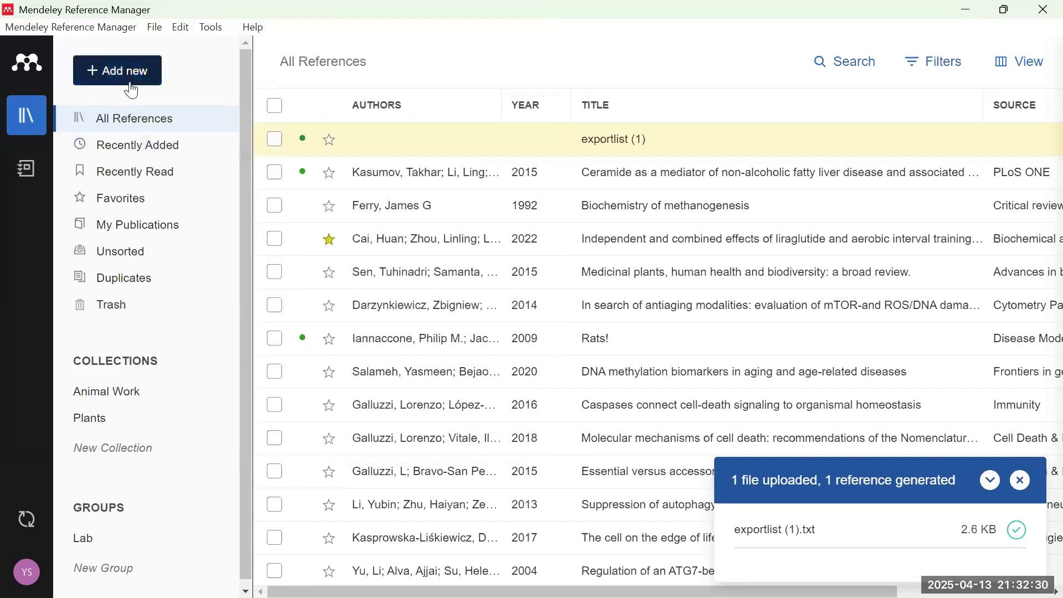
- Try the EndNote XML library import twice, cancelling the file chooser each time
click(132, 90)
mouse_move(243, 183)
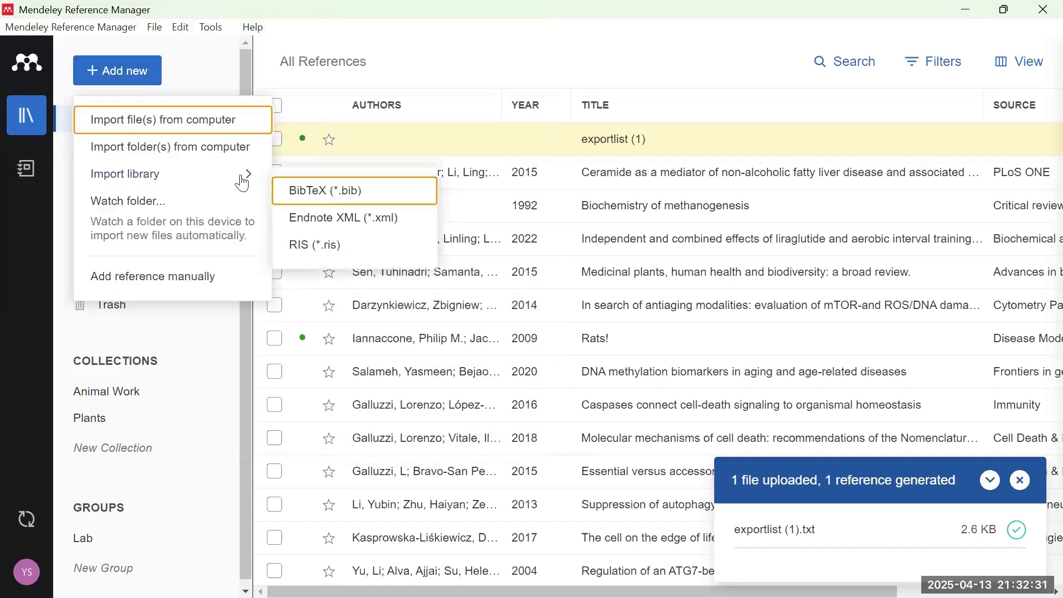
click(373, 217)
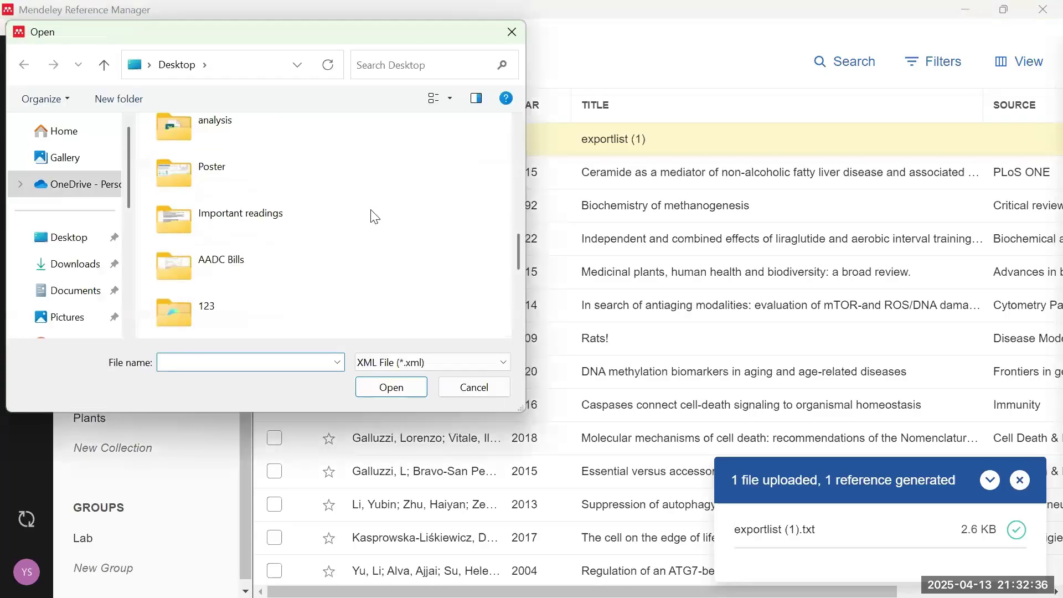
click(466, 388)
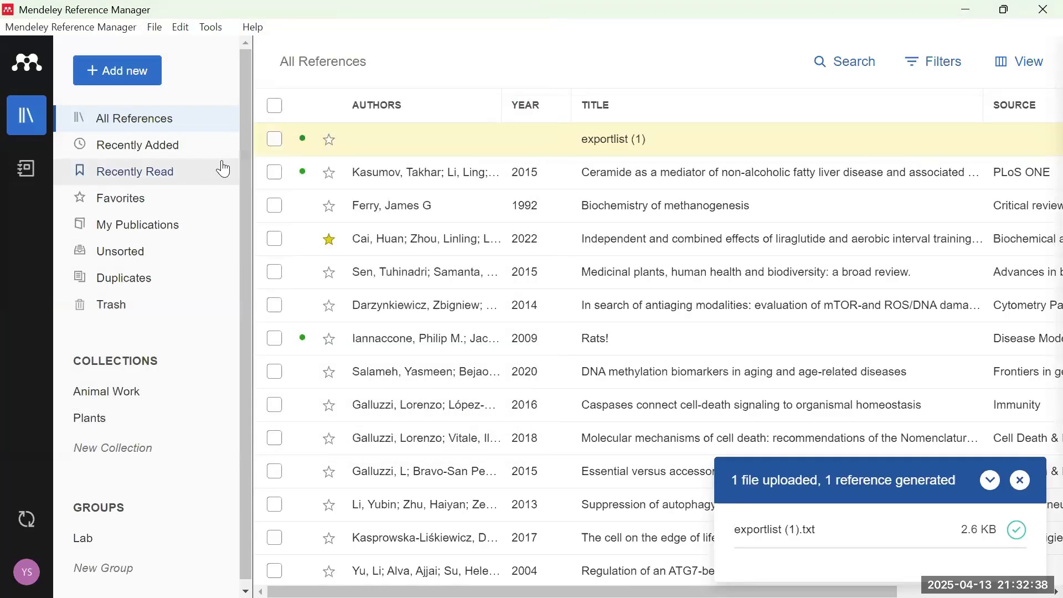
click(145, 71)
mouse_move(240, 188)
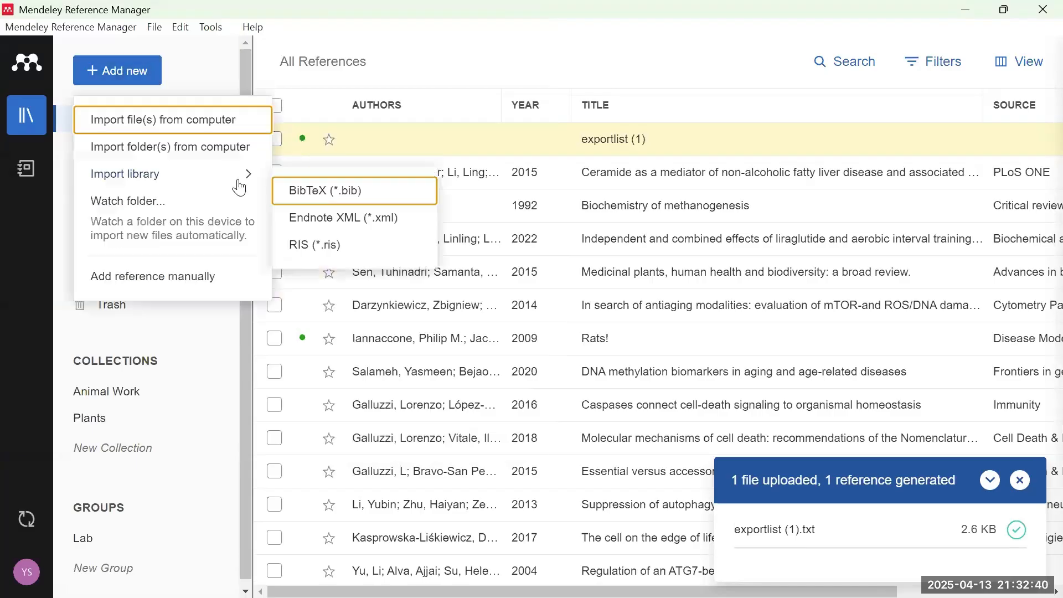
click(367, 222)
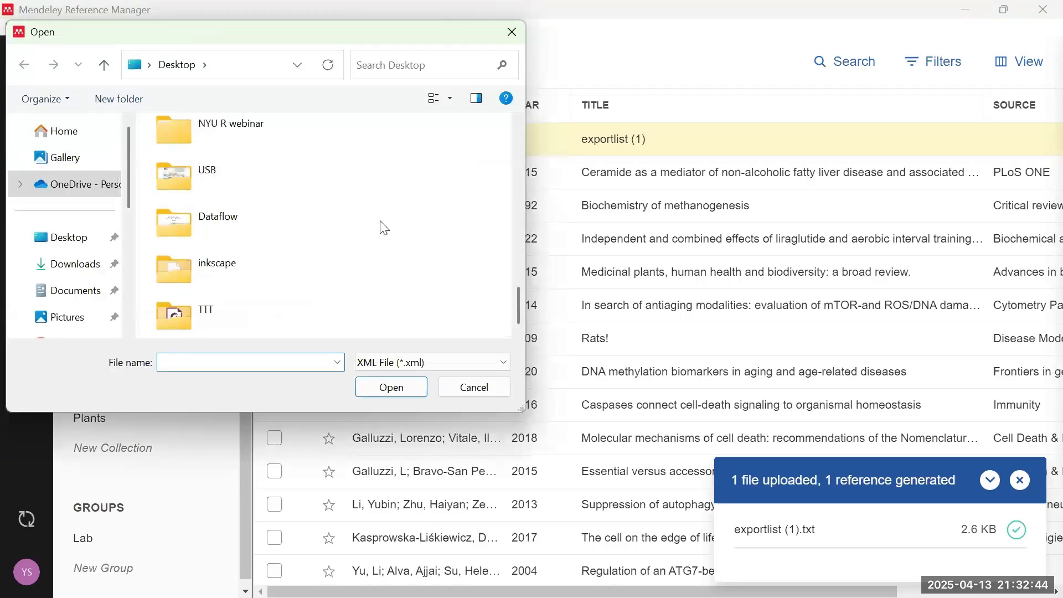
click(470, 386)
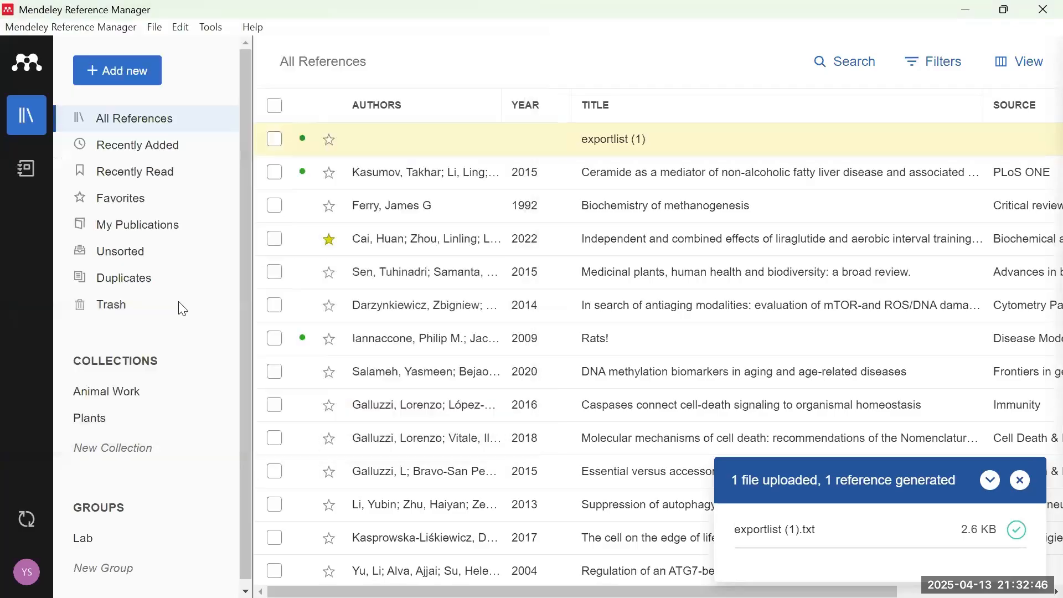
- Choose Import library > RIS (*.ris) and select scholar.ris on the Desktop
click(122, 72)
mouse_move(172, 175)
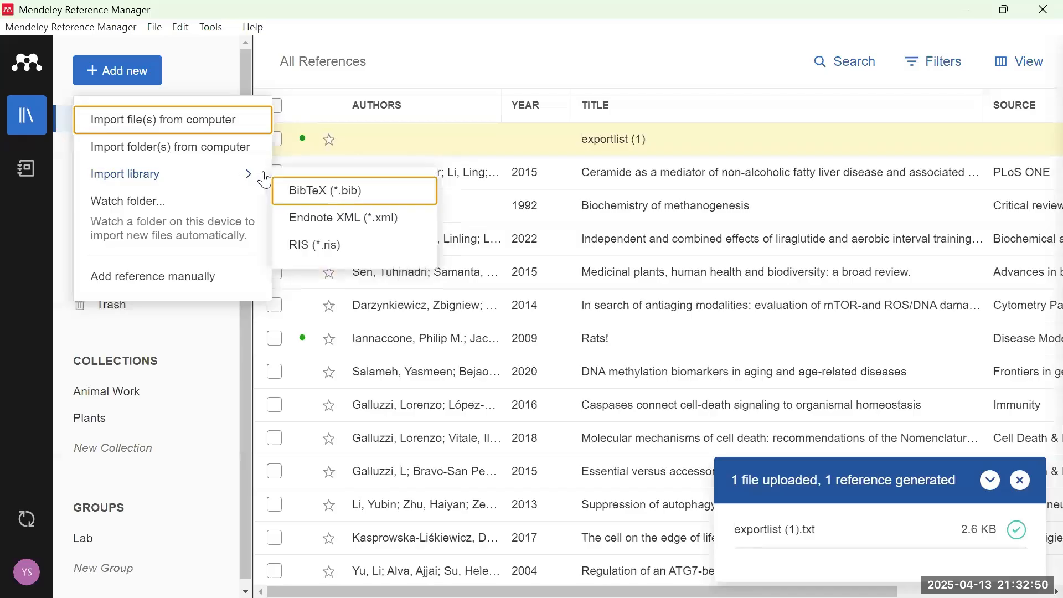
mouse_move(255, 186)
click(332, 245)
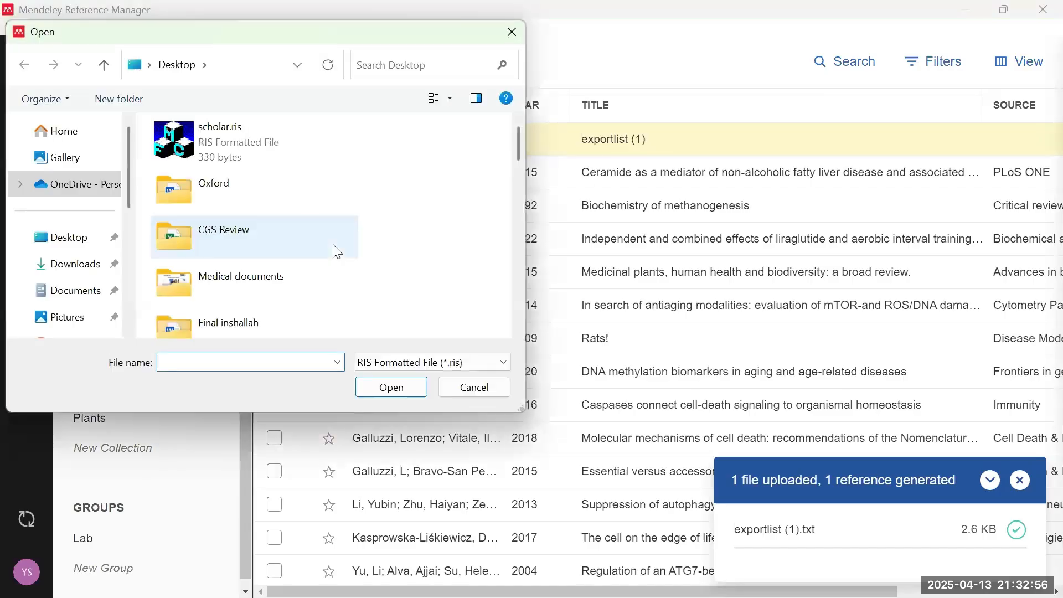
click(267, 159)
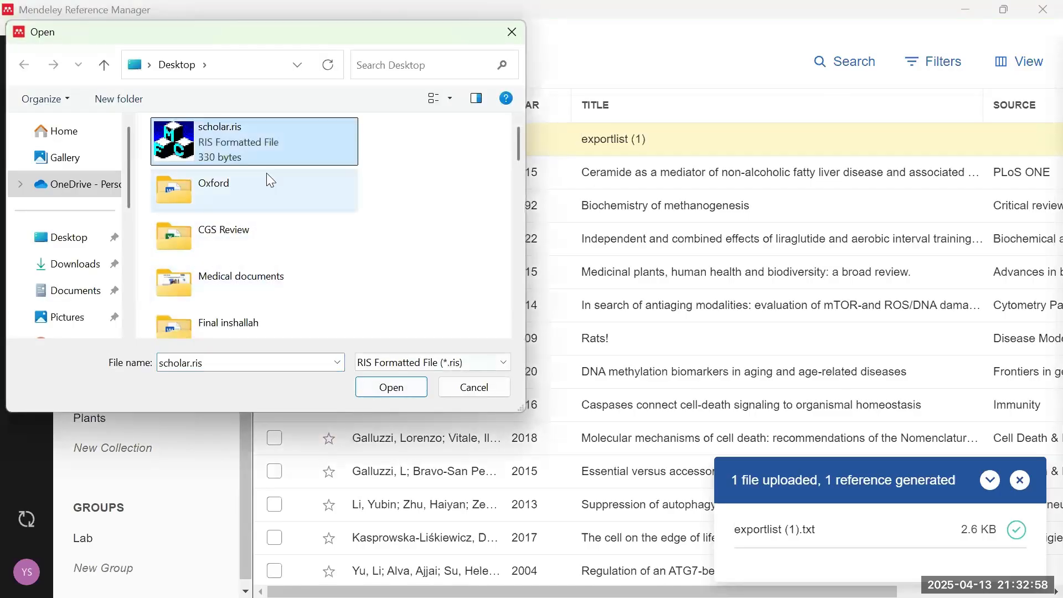
- Import scholar.ris as the 2002 Nature rat-navigation reference and close Scholar's Cite popup
click(406, 395)
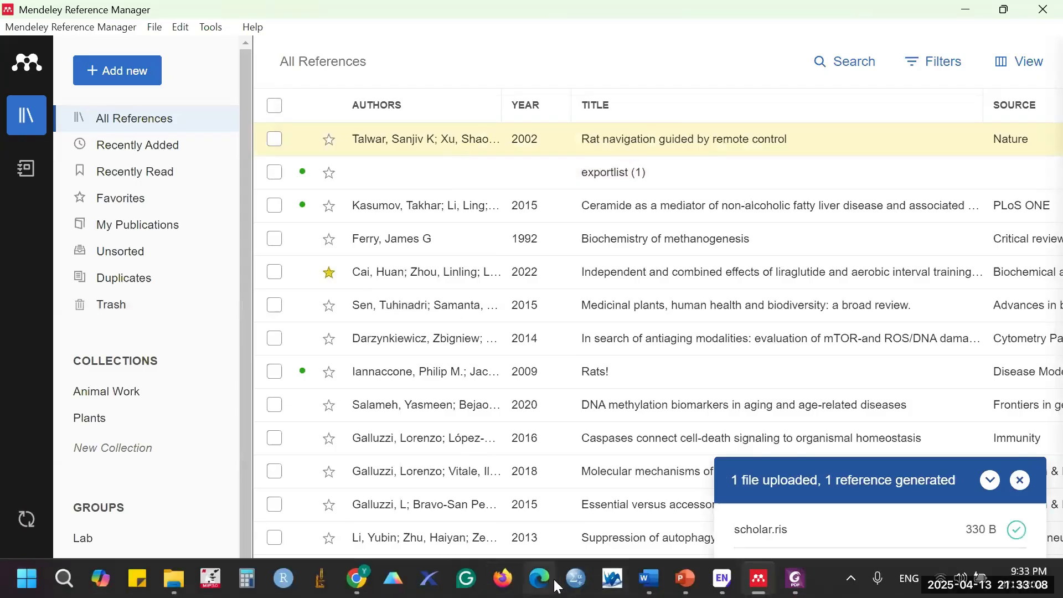
mouse_move(363, 581)
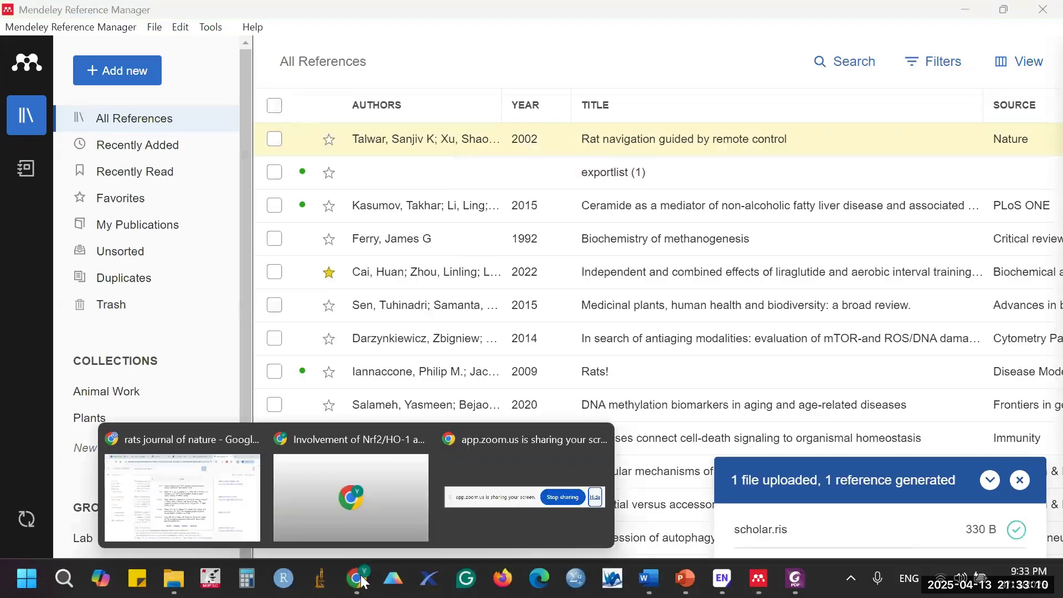
click(223, 526)
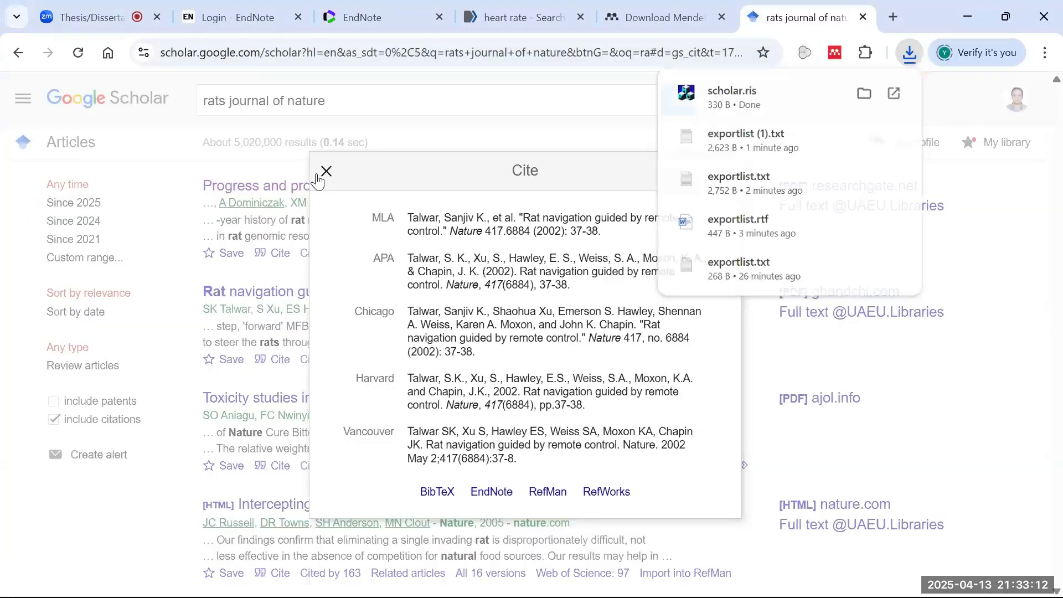
click(325, 173)
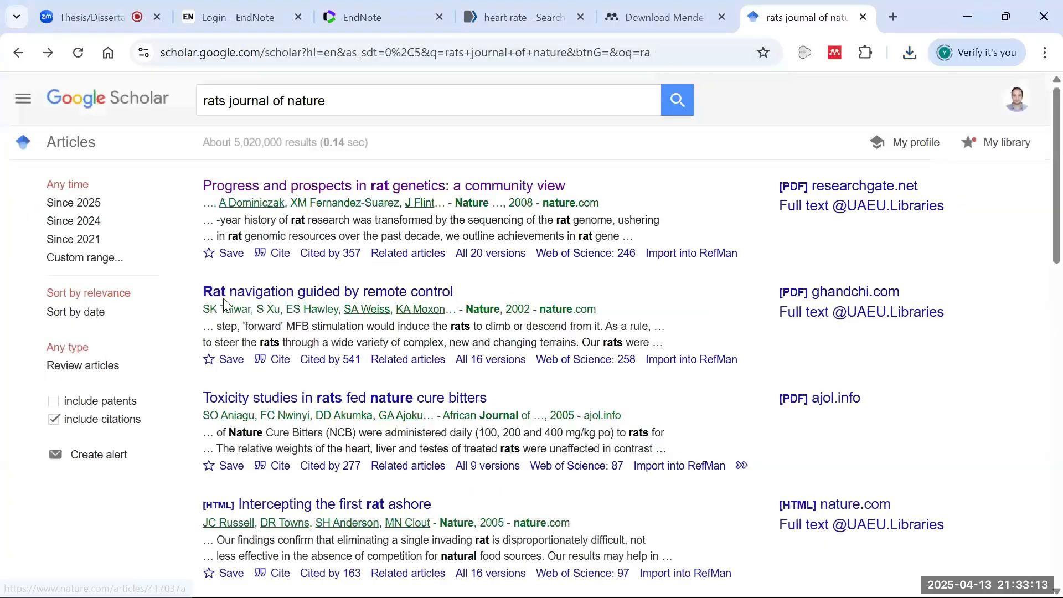
click(968, 13)
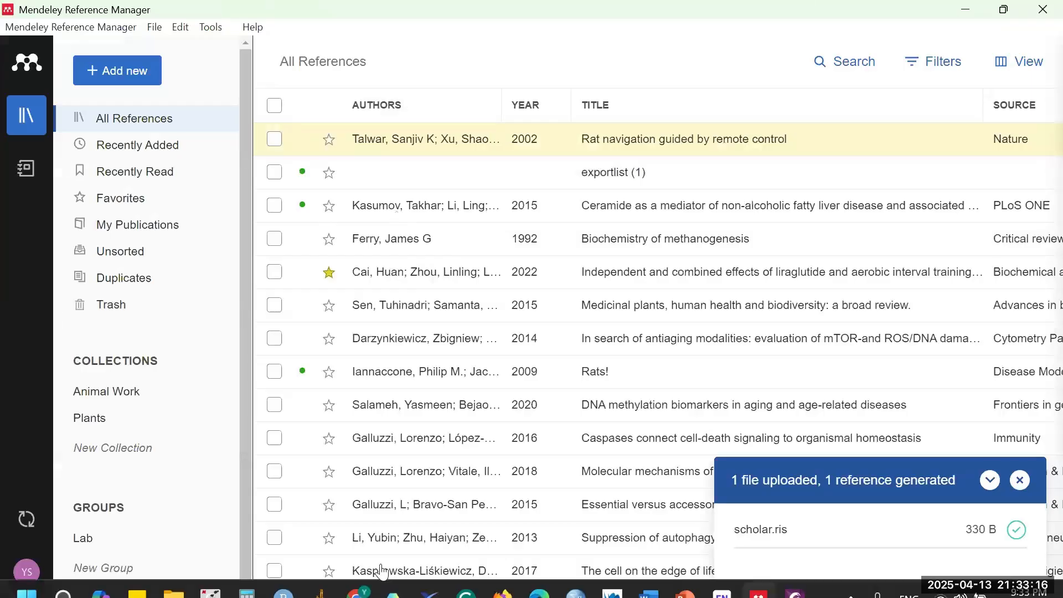
mouse_move(362, 586)
click(220, 507)
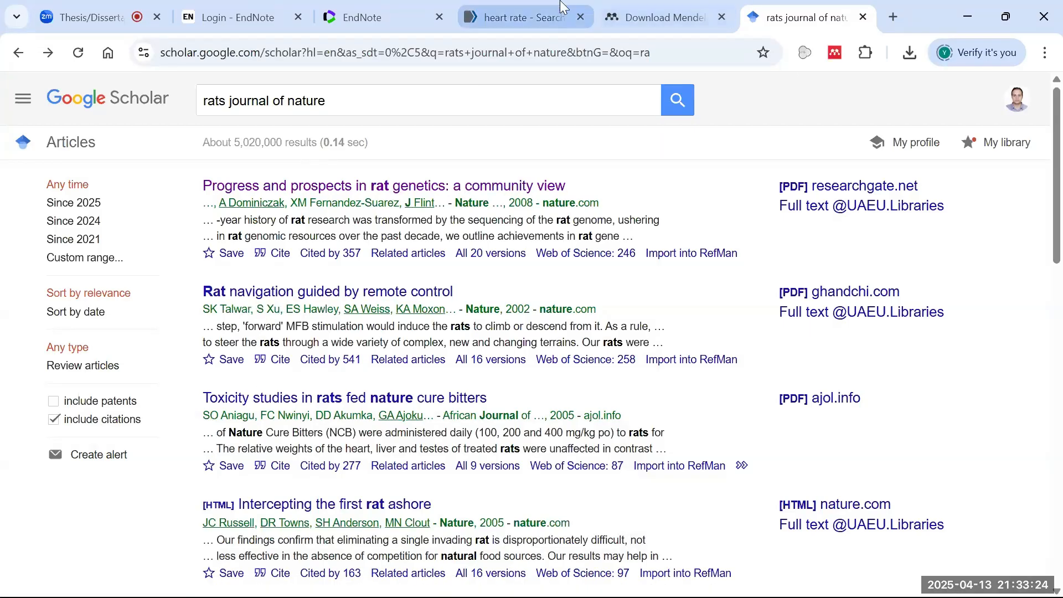
- Add the 2023 Heart Rate Variability review manually by looking up PMID 37290411
click(521, 17)
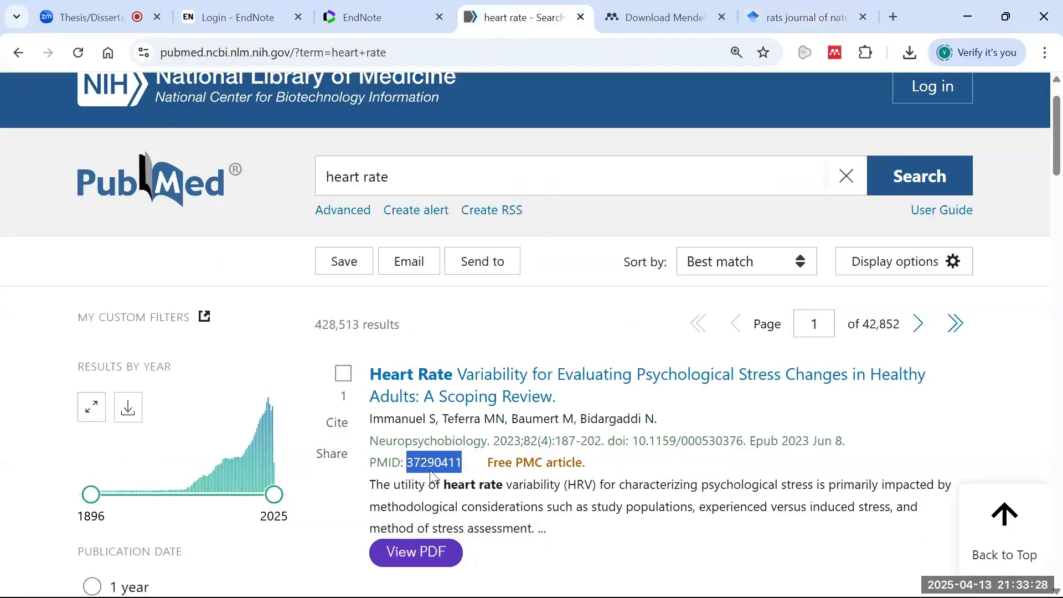
click(967, 17)
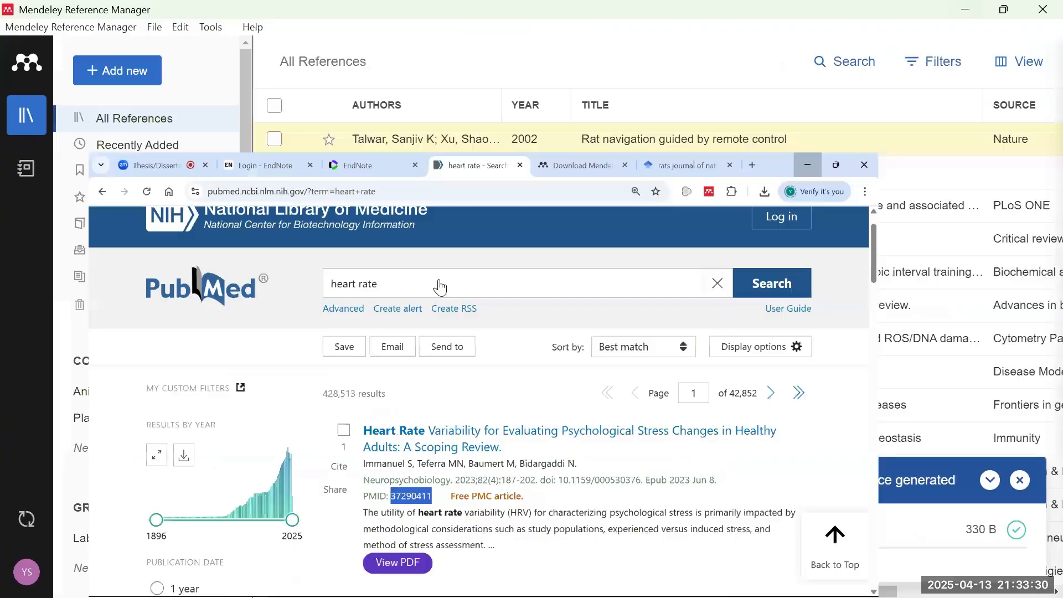
click(111, 83)
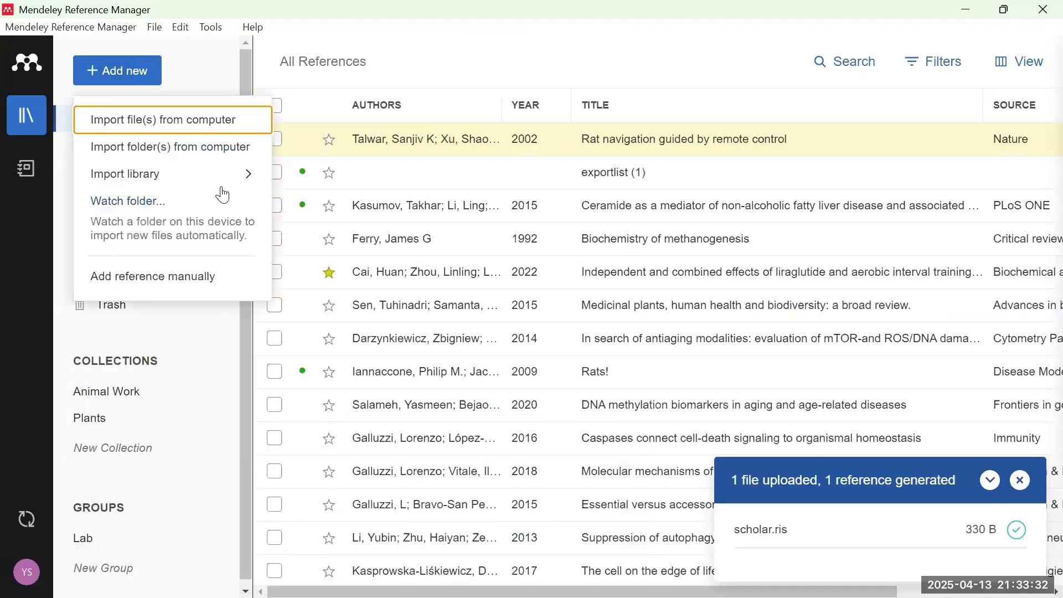
mouse_move(227, 183)
click(183, 280)
click(302, 148)
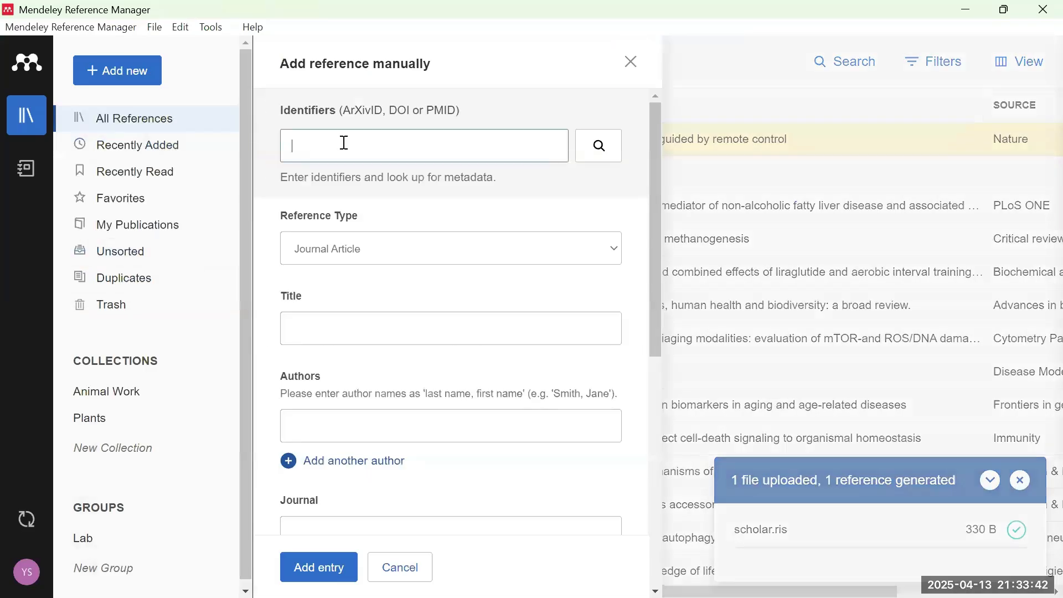
text(37290411)
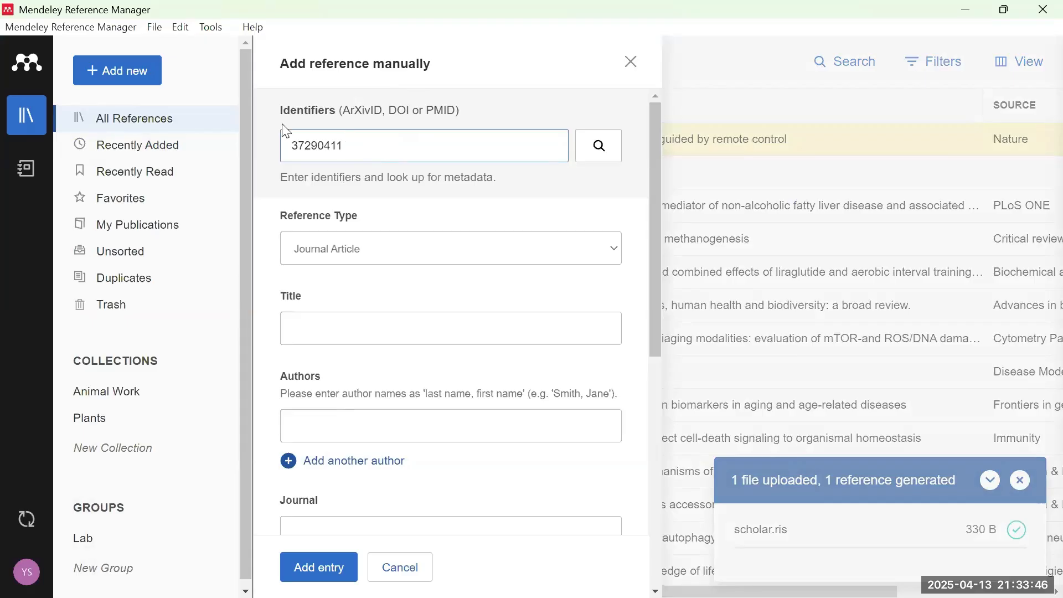
click(329, 578)
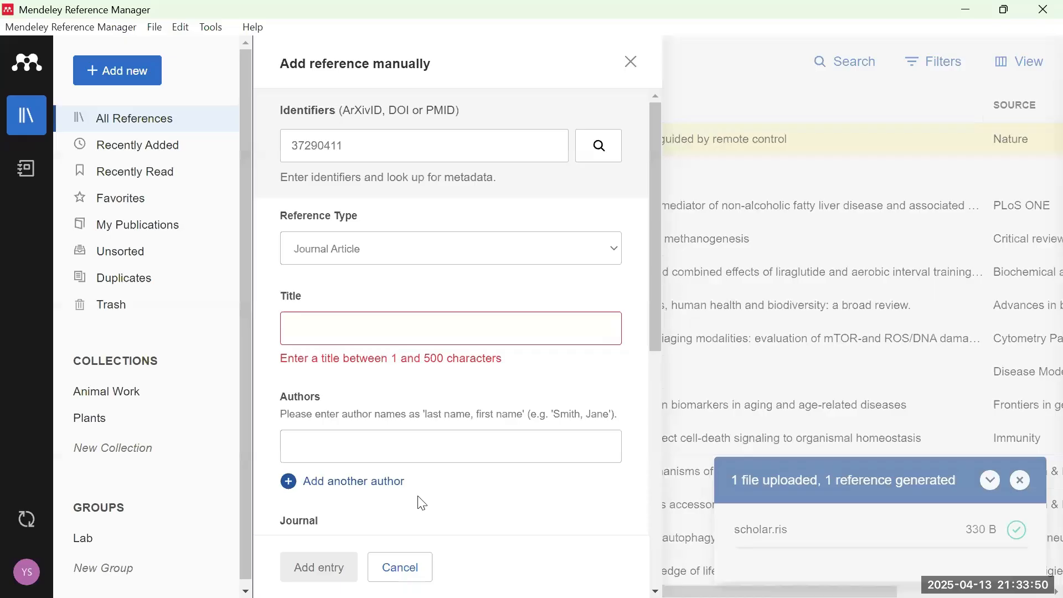
click(598, 151)
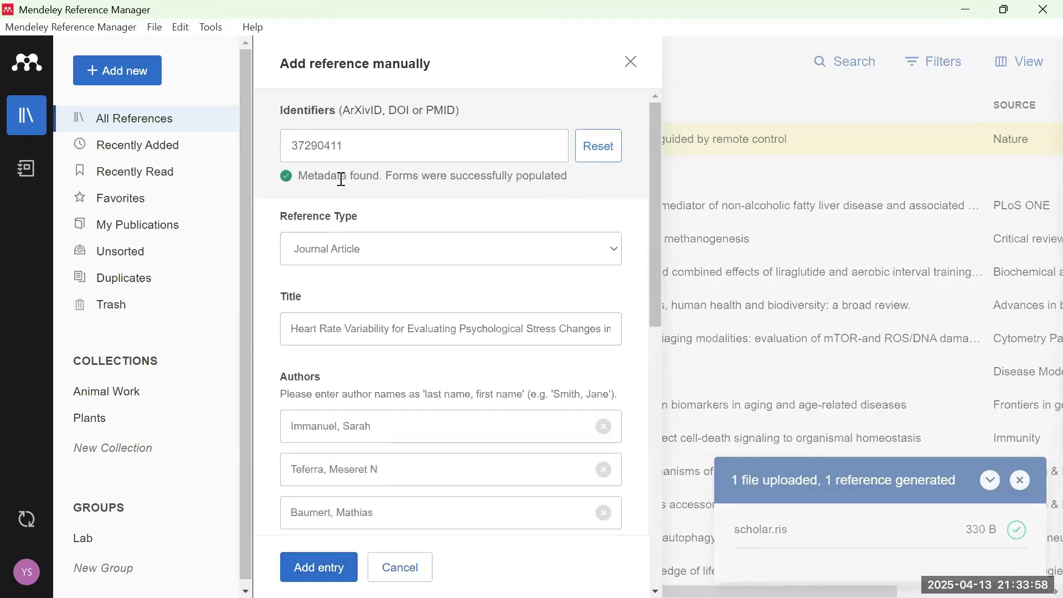
click(333, 569)
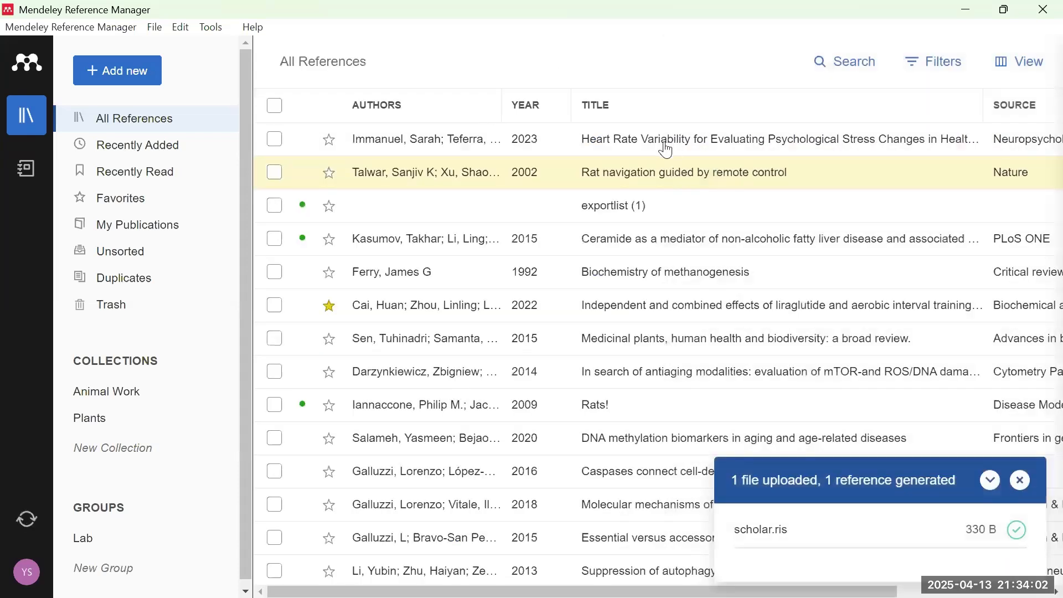
- Return to the Mendeley library and dismiss the upload notification
mouse_move(480, 585)
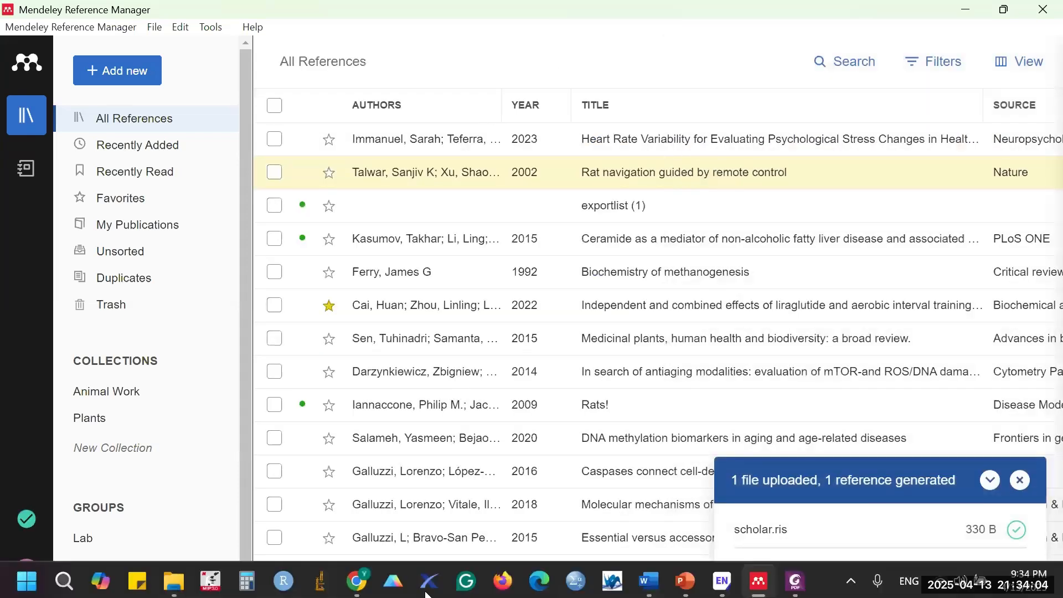
mouse_move(357, 578)
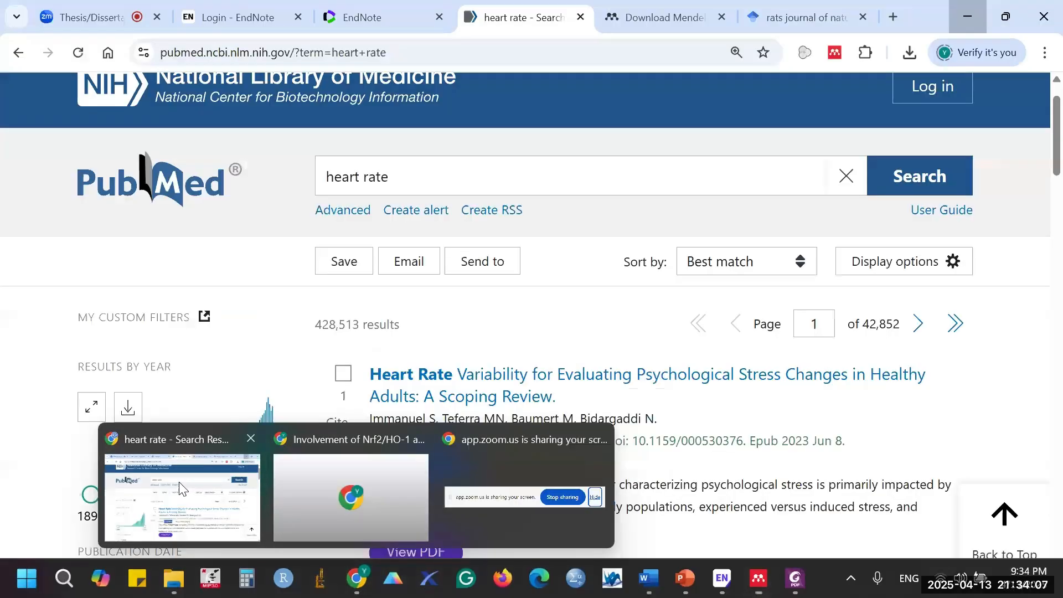
click(178, 481)
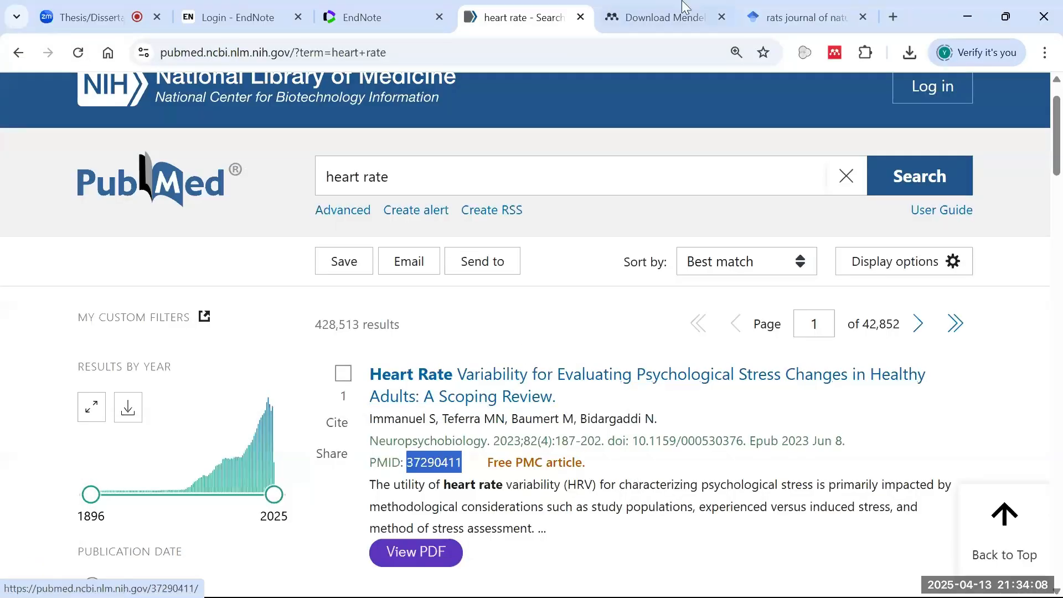
key(alt+Tab)
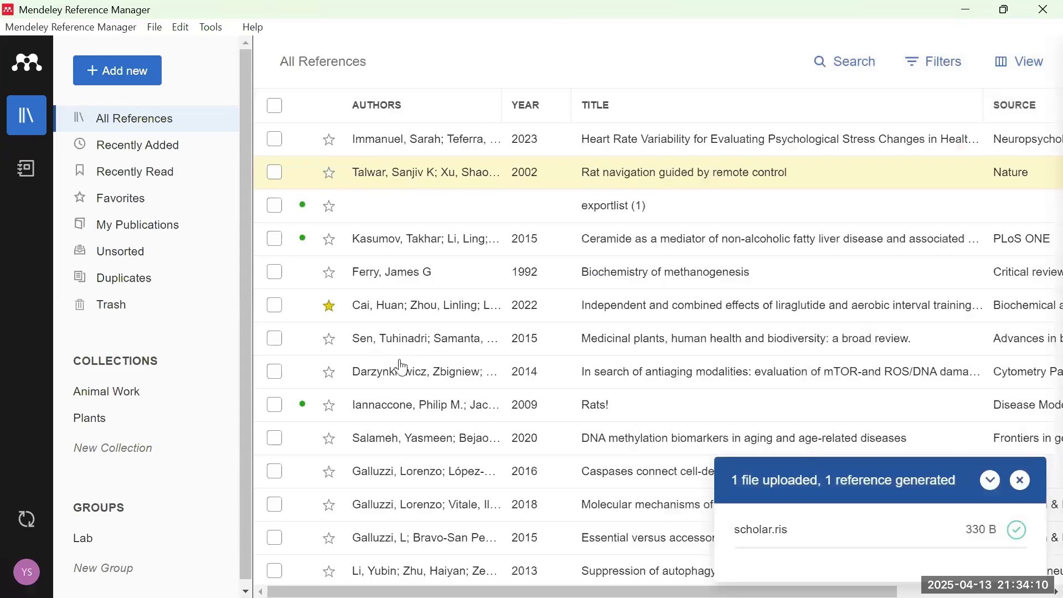
click(1021, 481)
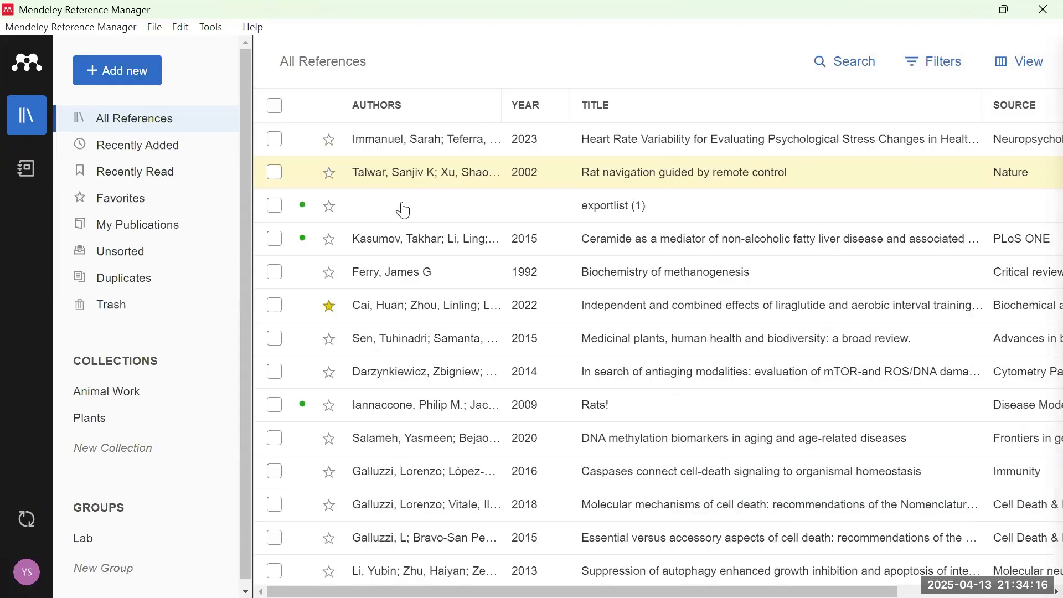
- Cancel the Import file(s) chooser and reopen Add new to show Import library
click(122, 72)
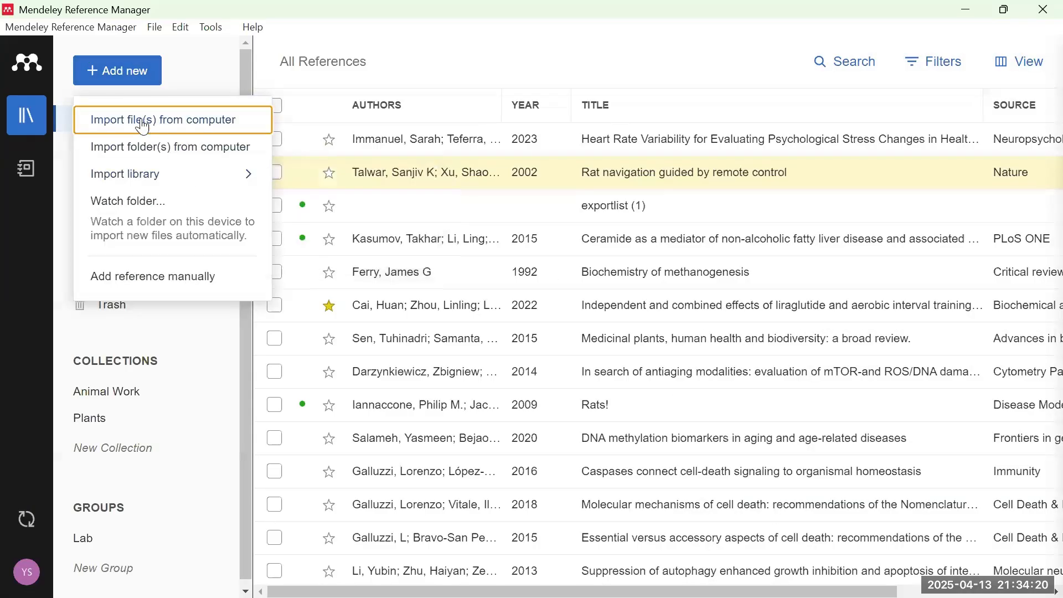
click(220, 128)
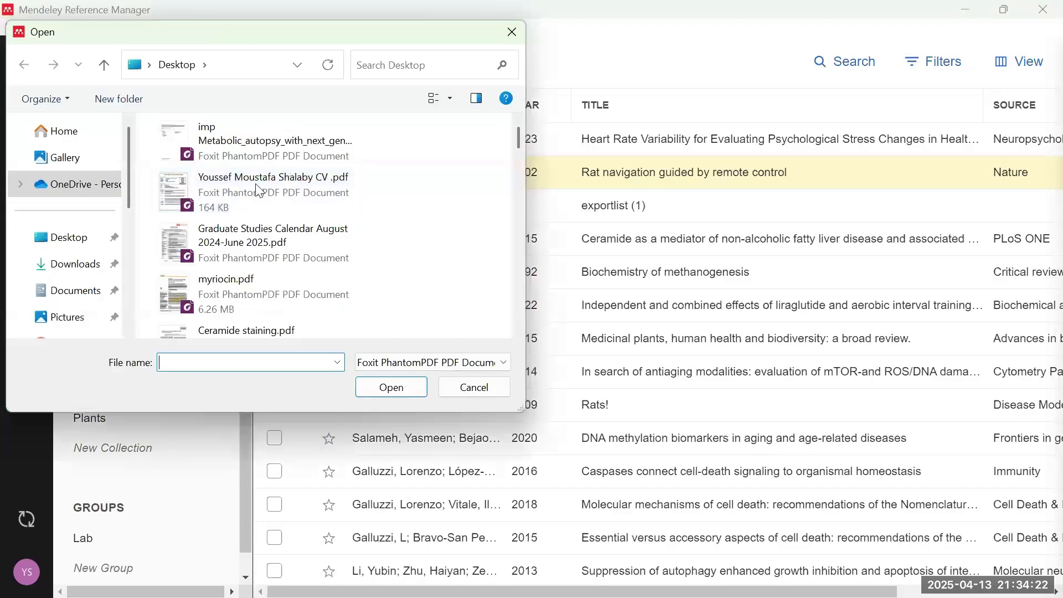
key(Escape)
click(137, 77)
mouse_move(171, 173)
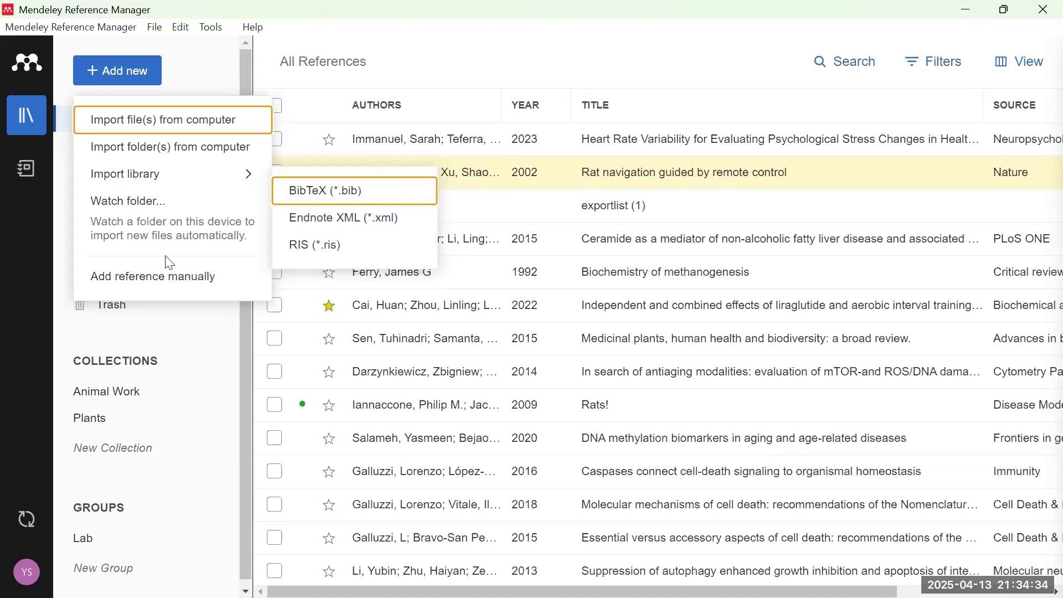
- Browse the blank manual reference form's Title and Year fields, then cancel it
click(191, 278)
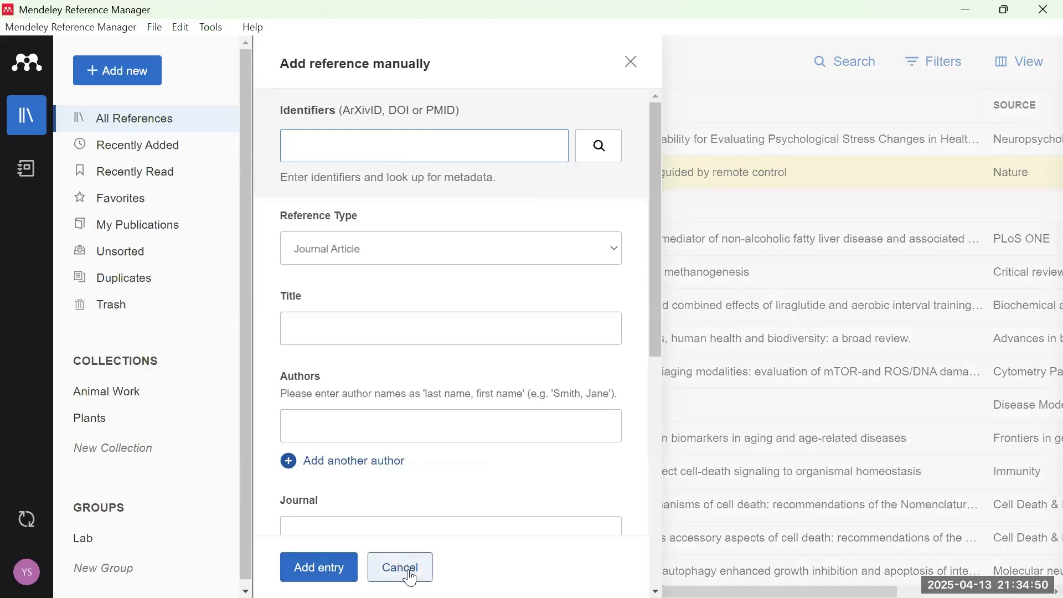
scroll(367, 354, down, 5)
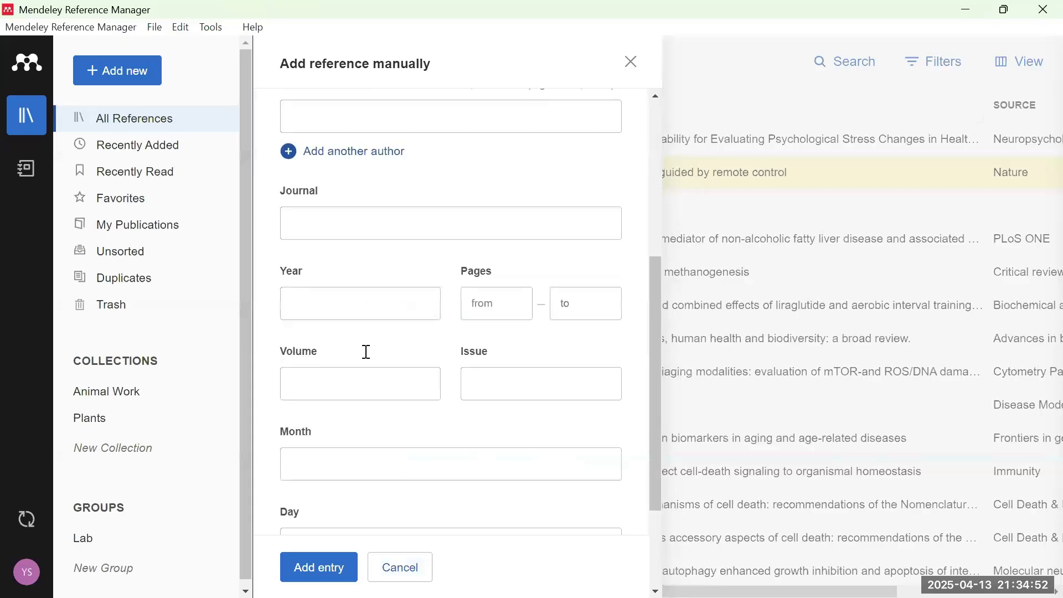
scroll(370, 346, down, 3)
scroll(396, 388, up, 5)
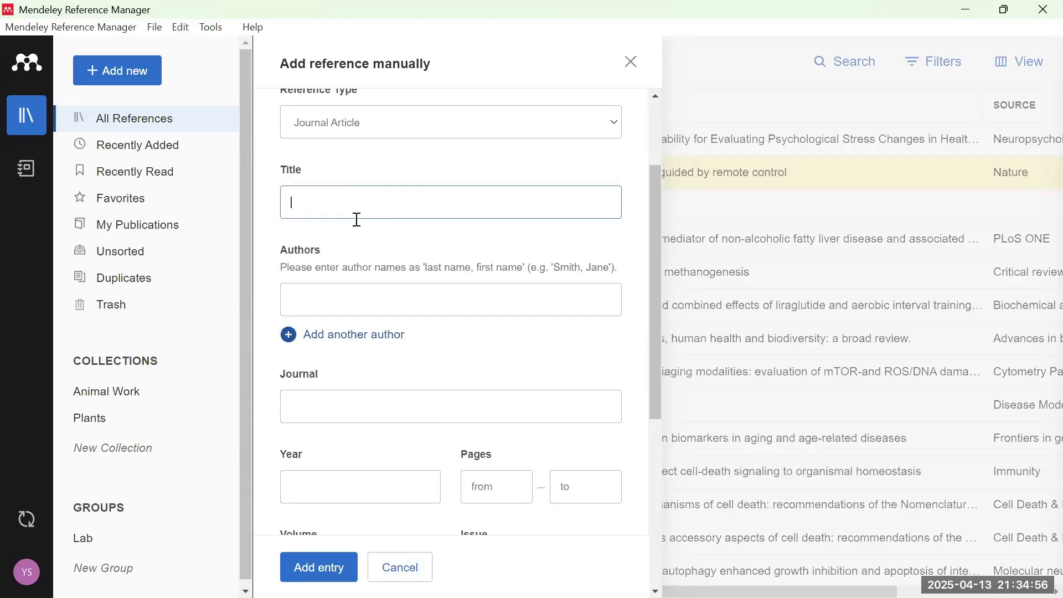
click(391, 208)
scroll(325, 344, down, 2)
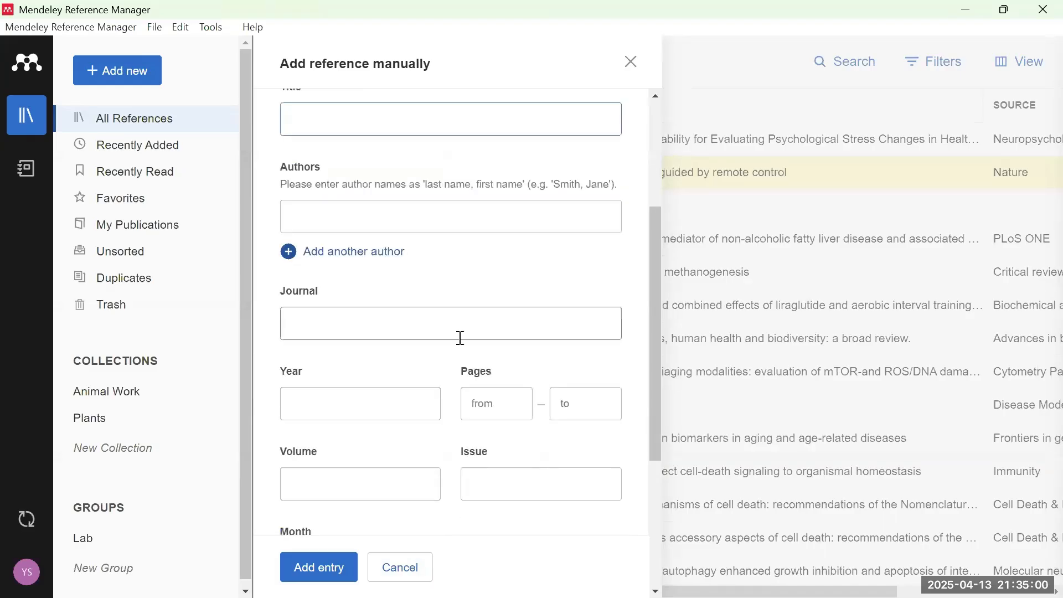
click(412, 398)
scroll(386, 403, down, 3)
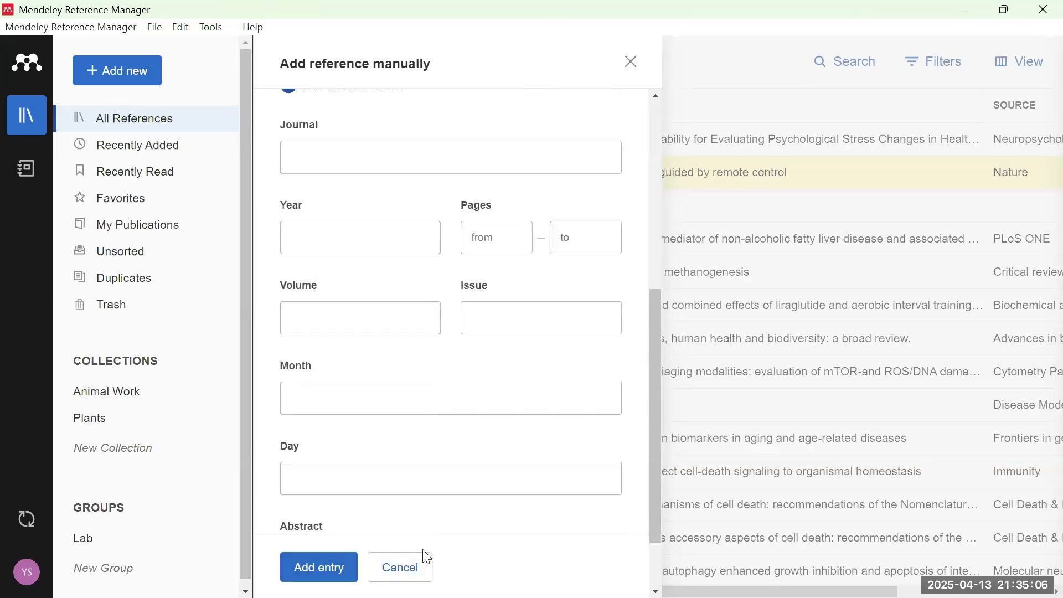
click(420, 569)
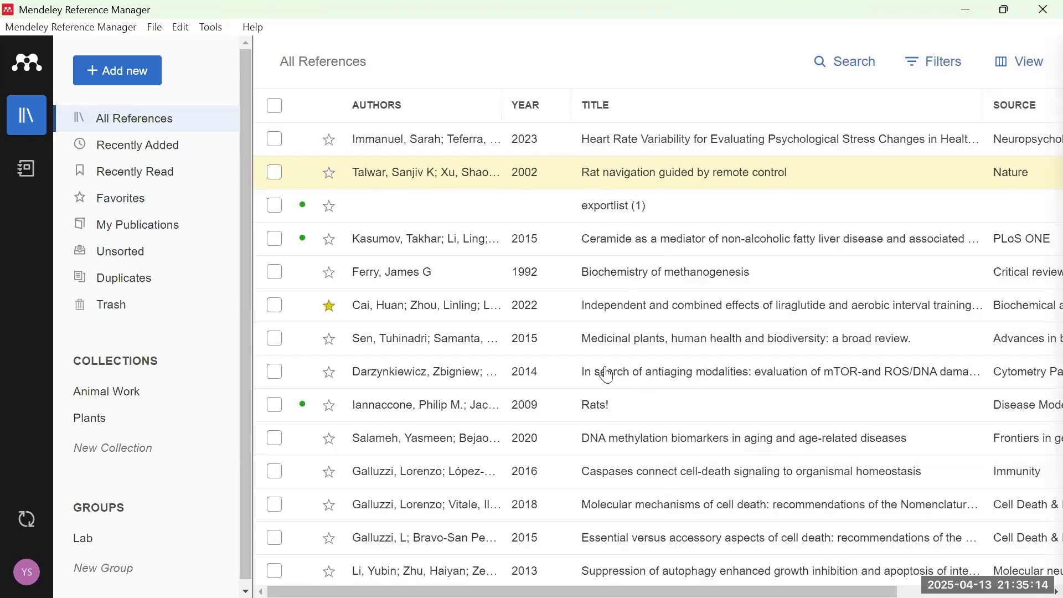
- Open the Mendeley Cite for Microsoft Word page from Tools, then minimize the browser
mouse_move(751, 588)
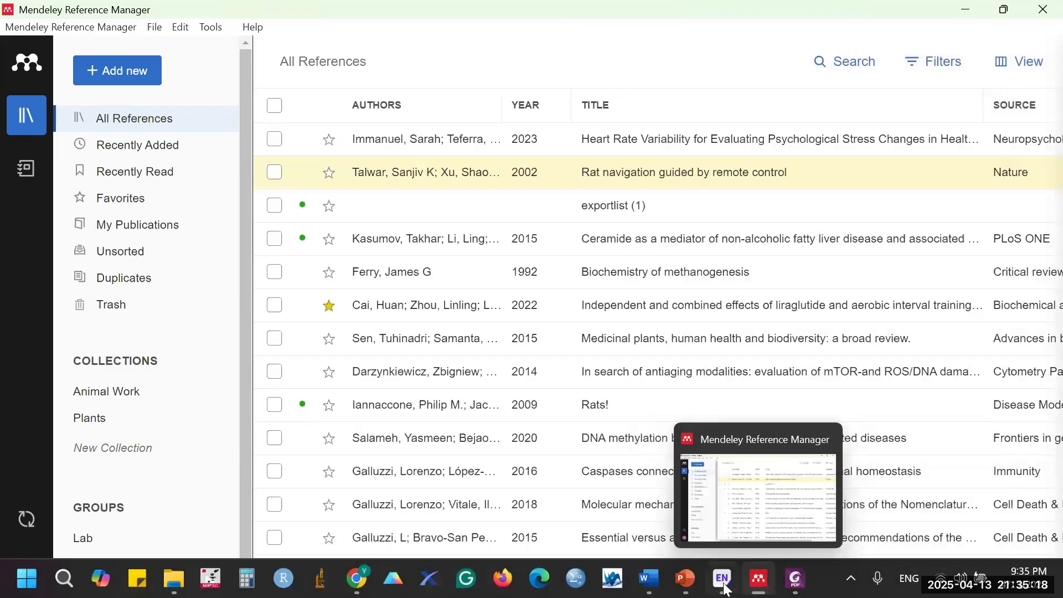
mouse_move(651, 588)
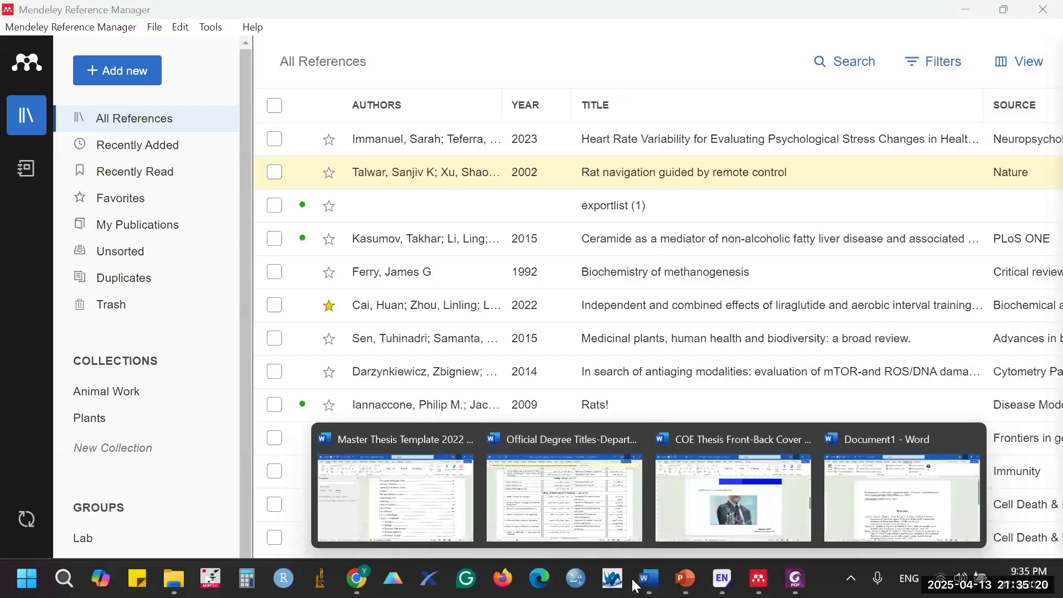
click(215, 26)
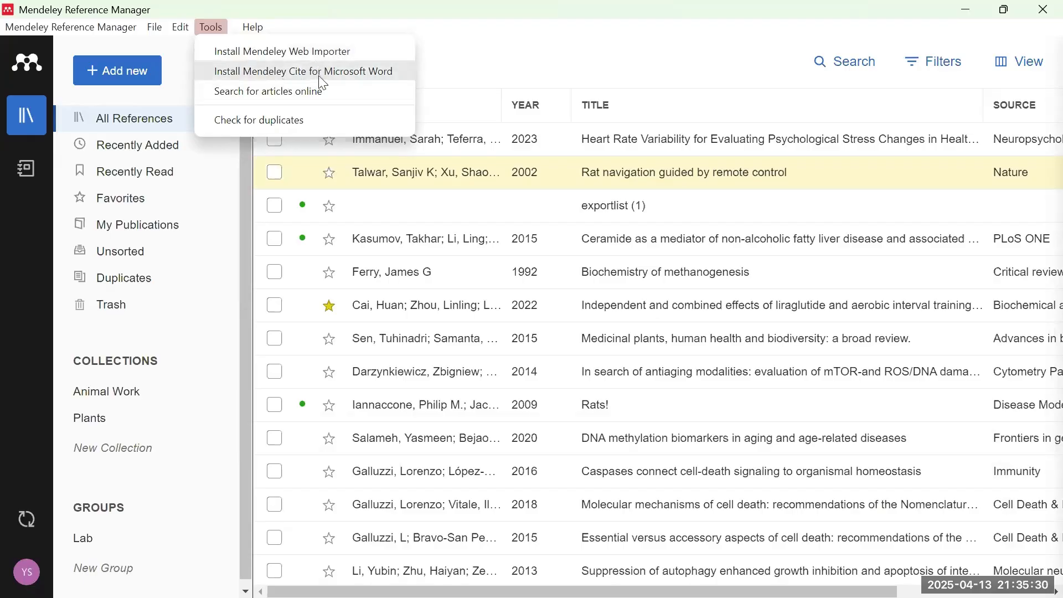
click(375, 78)
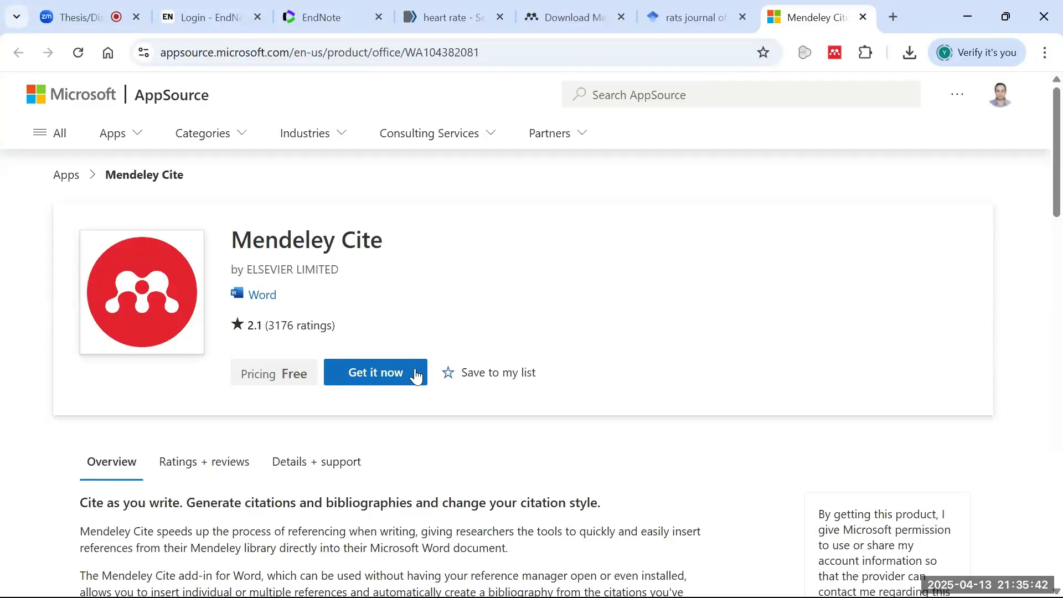
click(968, 17)
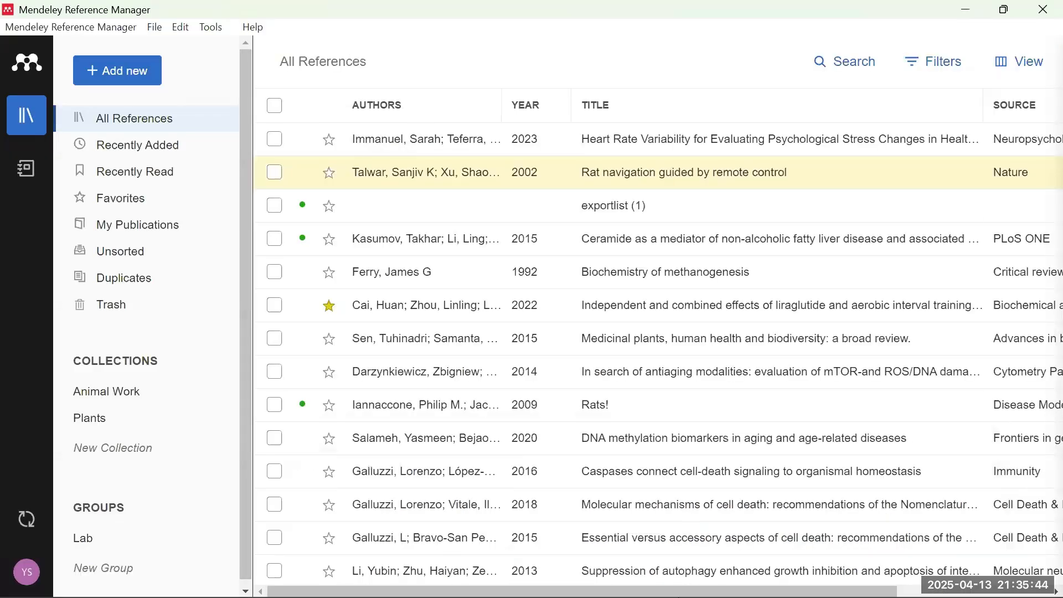
- Show the References tab in Word's Document1, then bring Mendeley Reference Manager back to the front
click(649, 578)
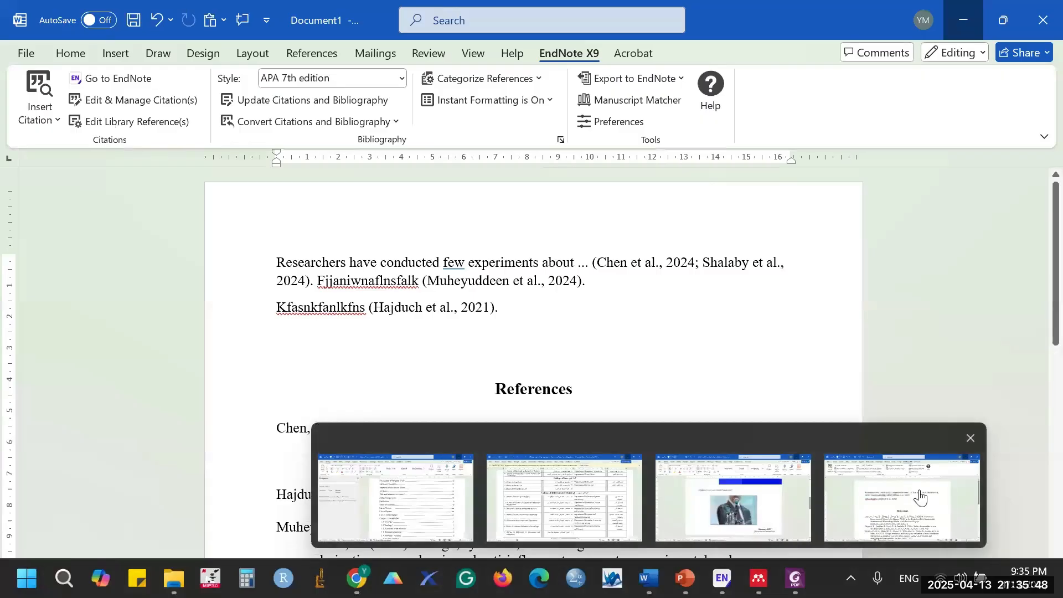
click(909, 490)
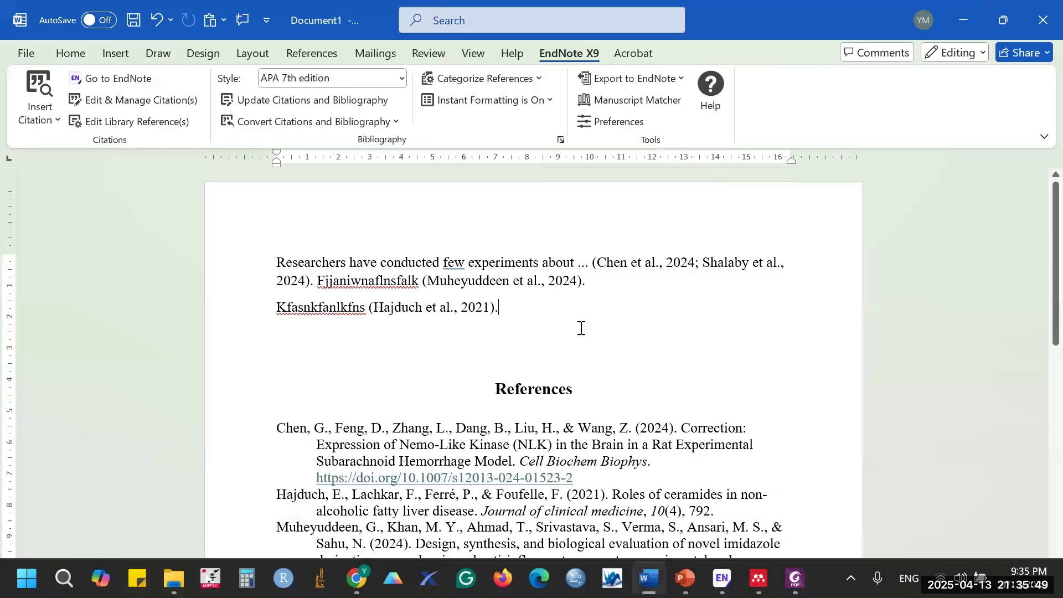
click(314, 58)
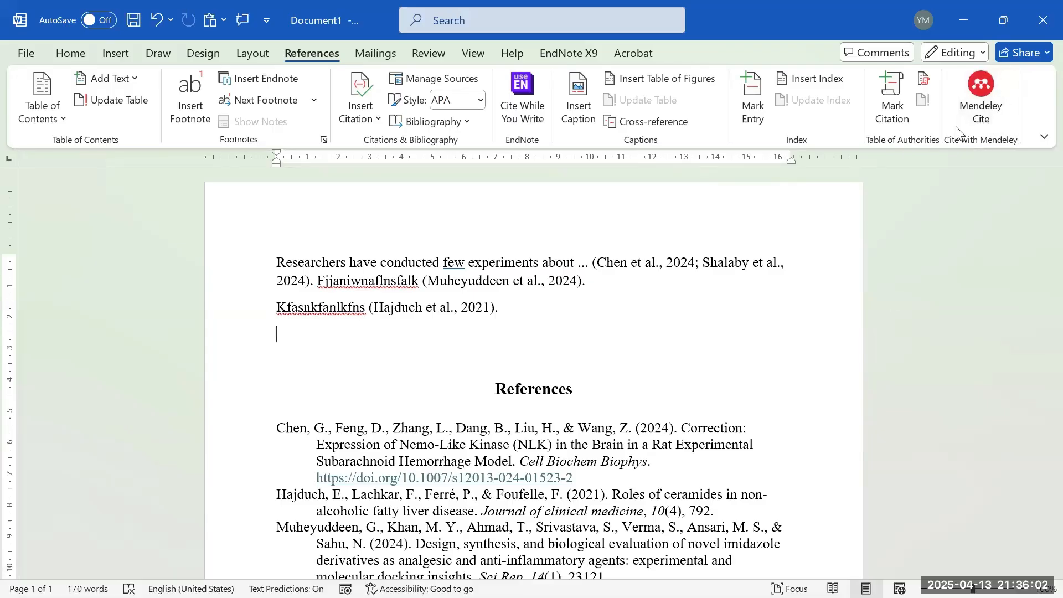
mouse_move(357, 578)
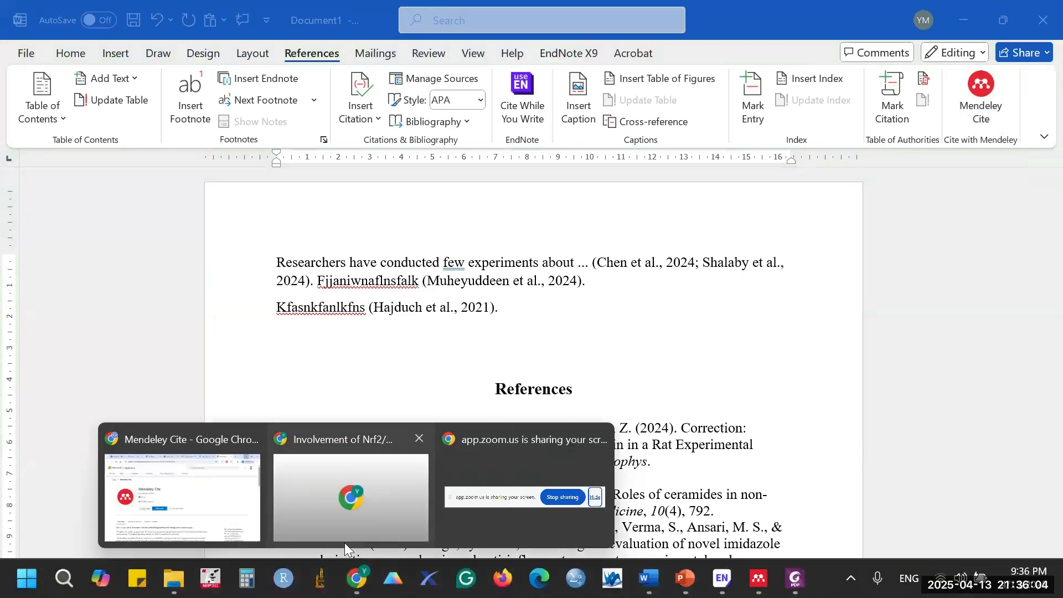
click(239, 442)
click(759, 578)
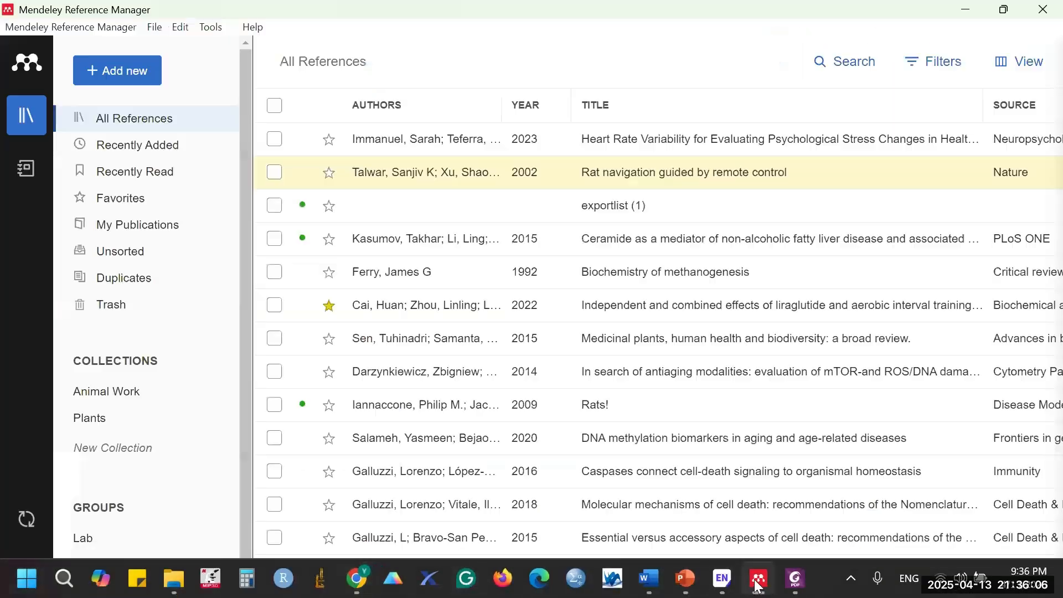
- Minimize Mendeley, close the Mendeley Cite store tab, and minimize Chrome to reveal Word
click(224, 28)
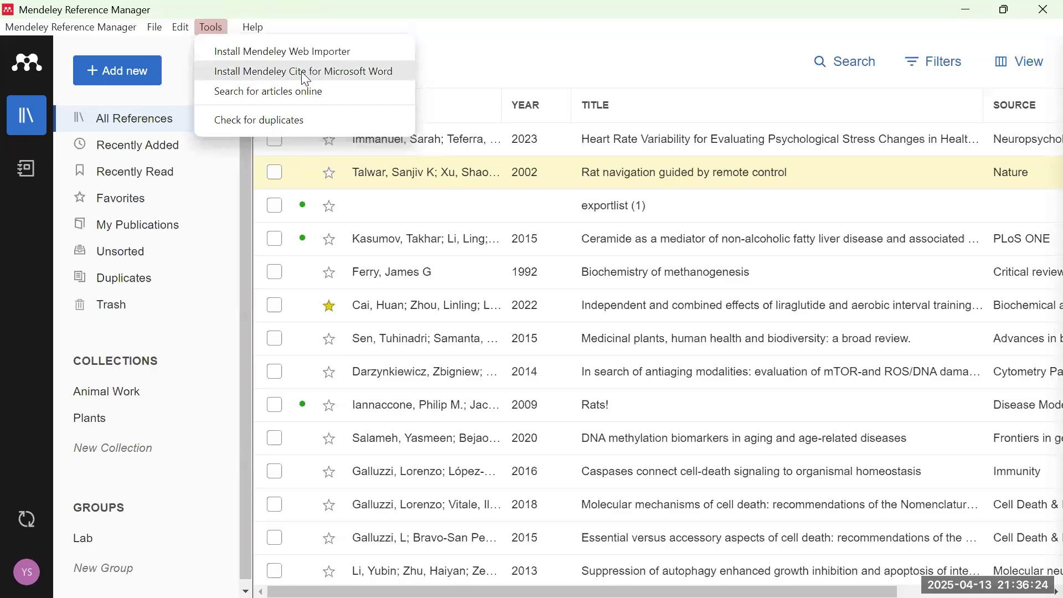
double_click(946, 8)
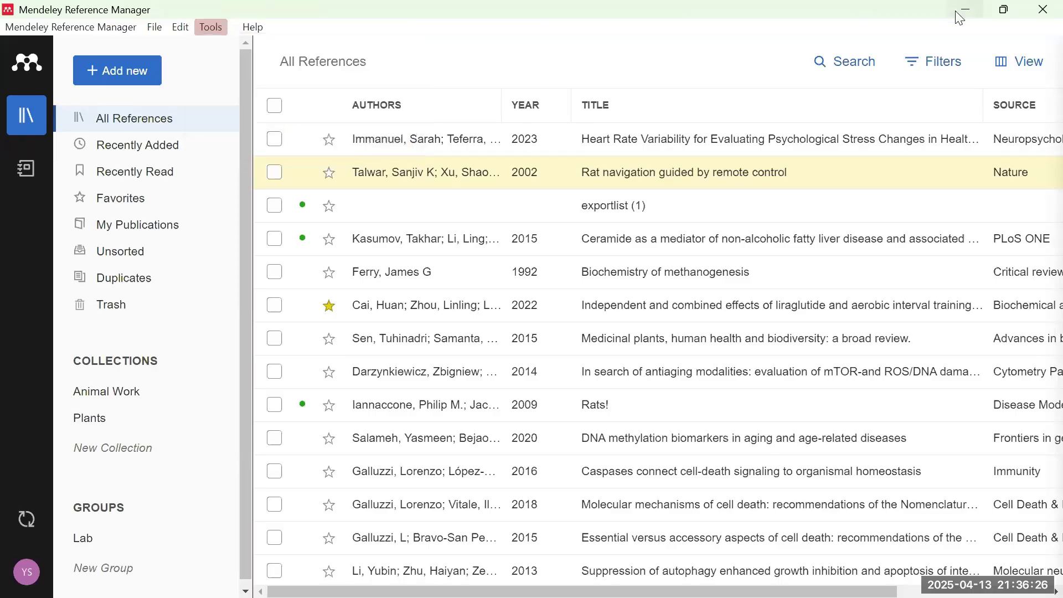
click(1050, 9)
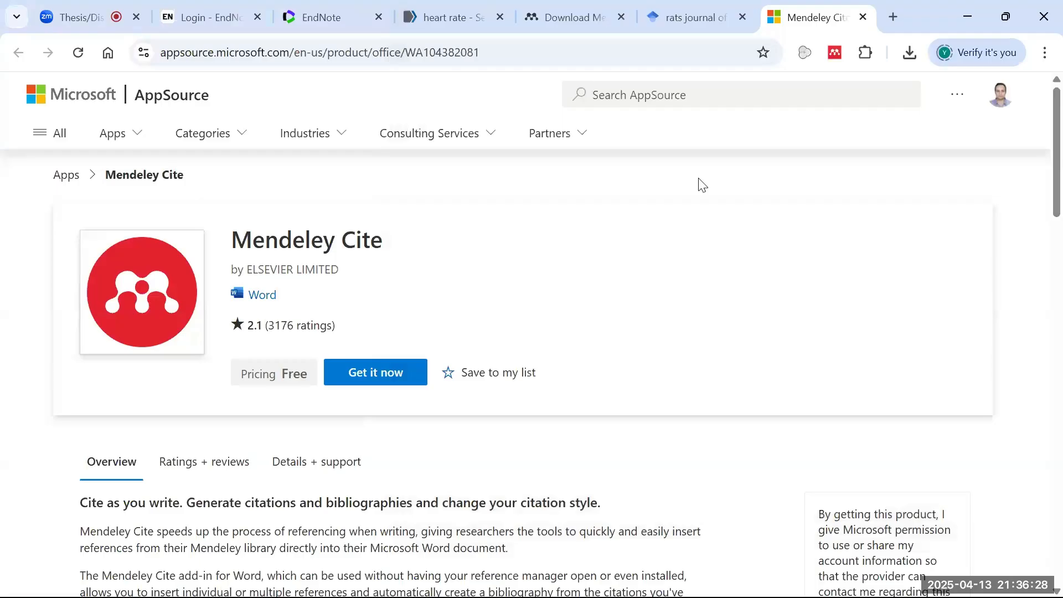
click(863, 17)
click(963, 27)
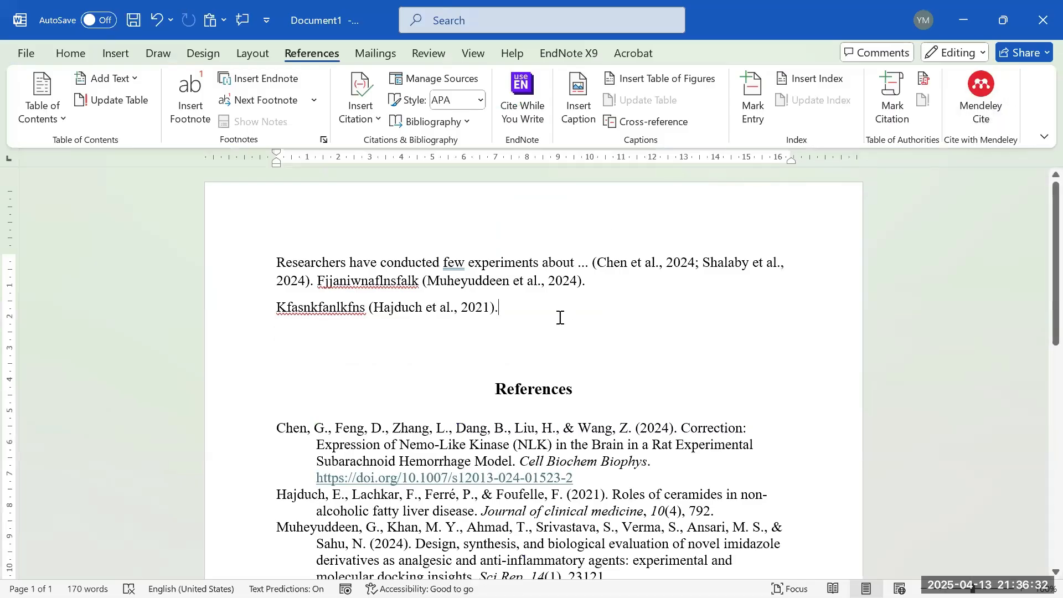
- Add a placeholder line 'kfjaklhfao' below the Hajduch citation and open the Mendeley Cite pane
key(Return)
key(Return)
text(kfjaklhfao)
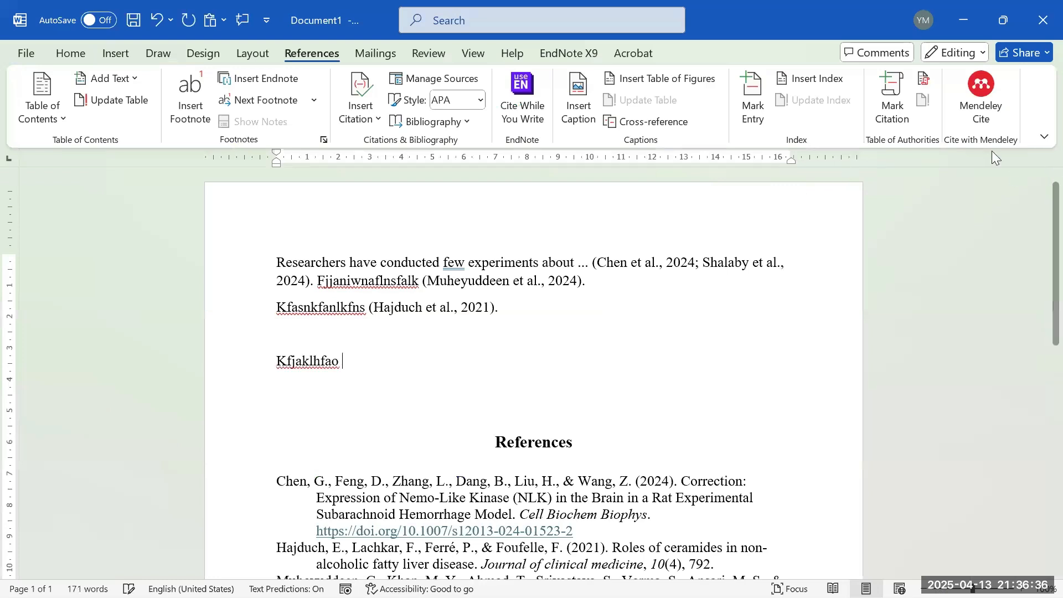
click(980, 89)
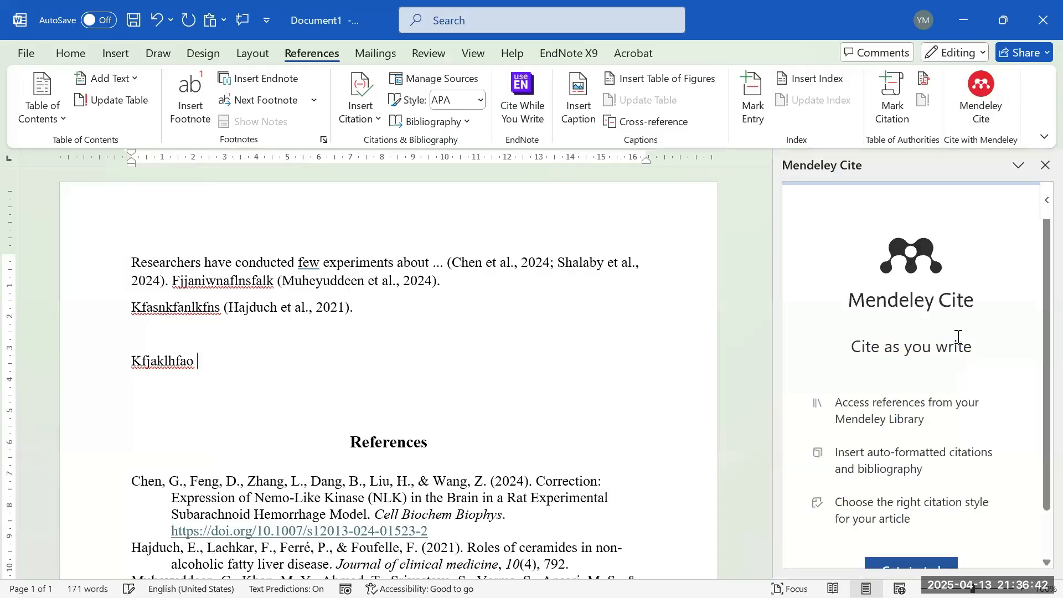
scroll(941, 480, down, 1)
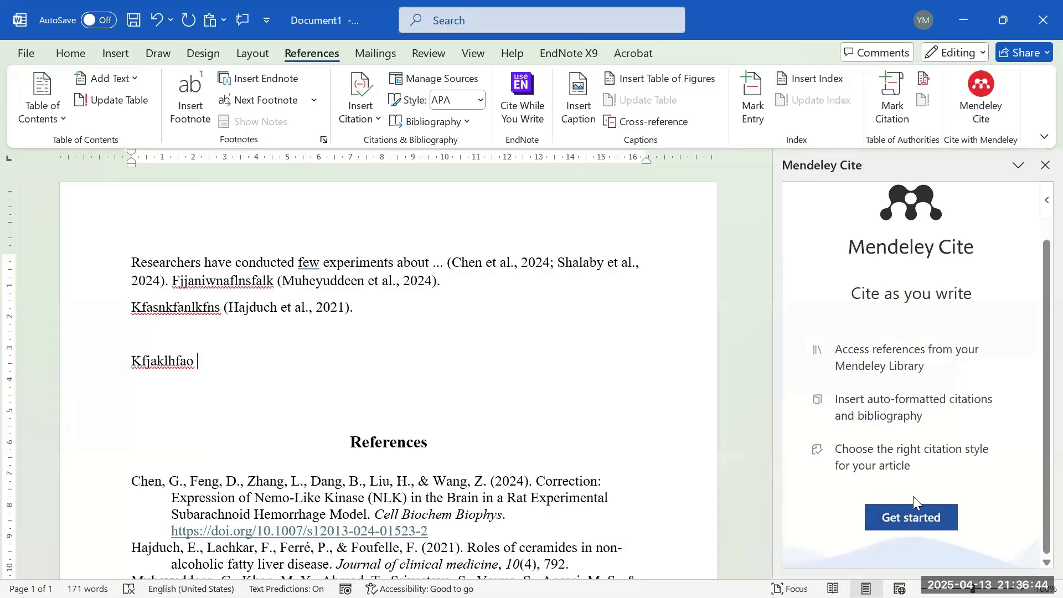
click(911, 531)
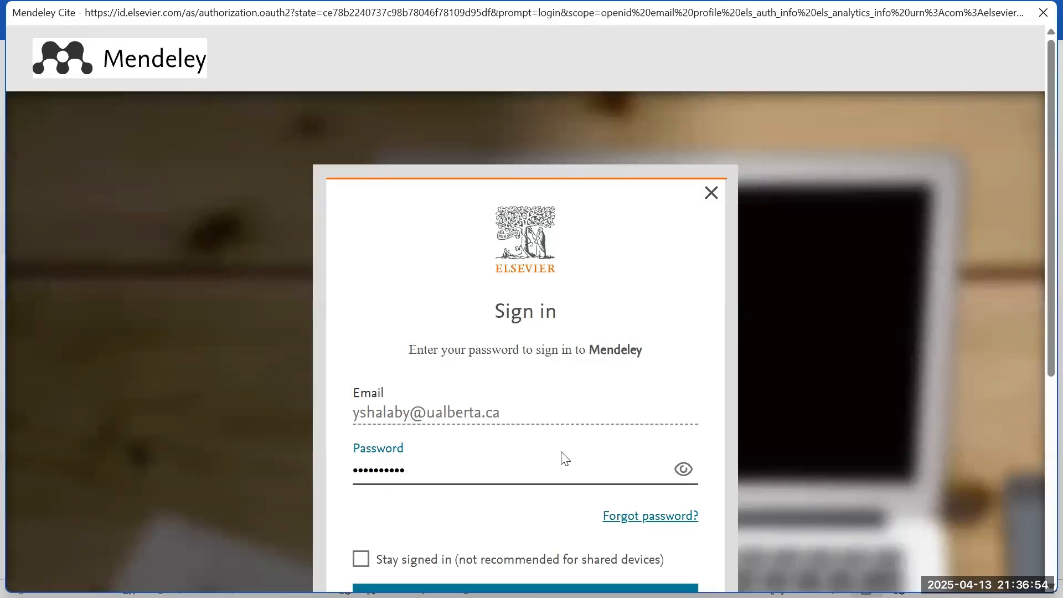
- Sign in to Mendeley Cite, staying signed in, and load the library references into the pane
scroll(548, 456, down, 5)
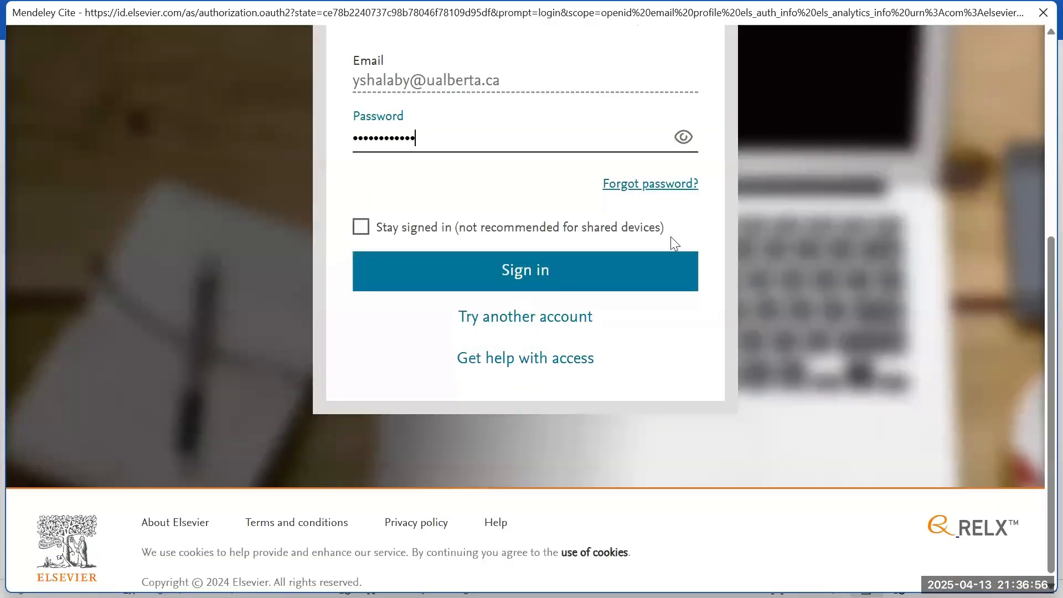
scroll(527, 335, up, 1)
click(408, 309)
click(436, 358)
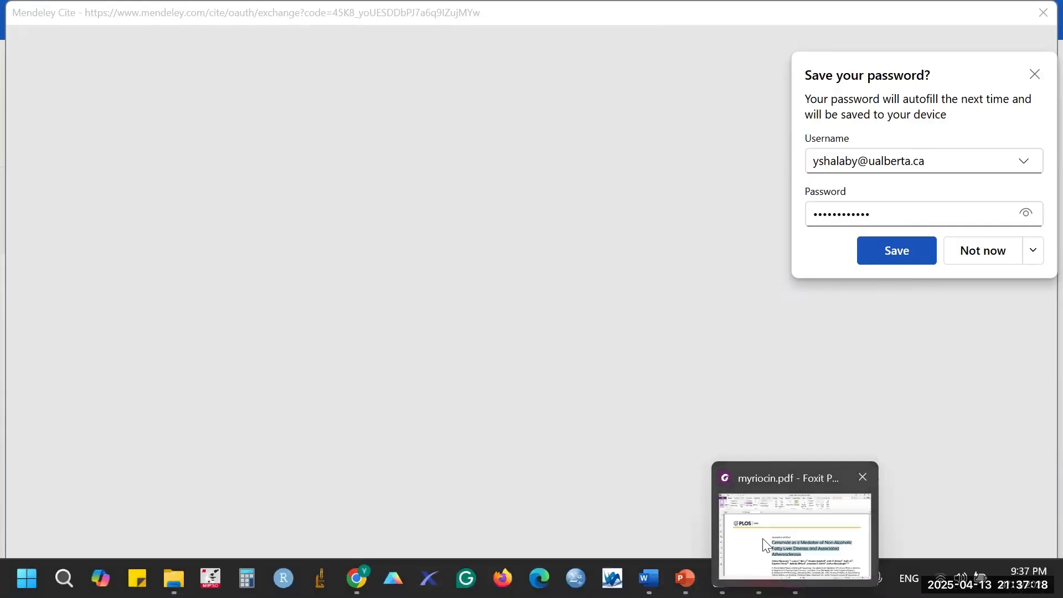
click(762, 575)
click(1047, 10)
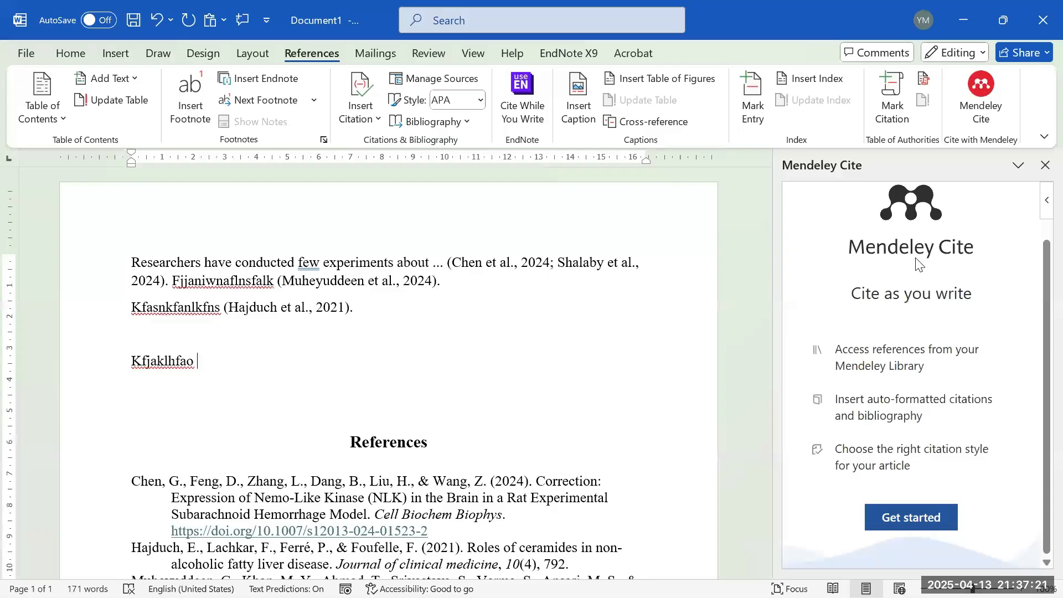
click(941, 517)
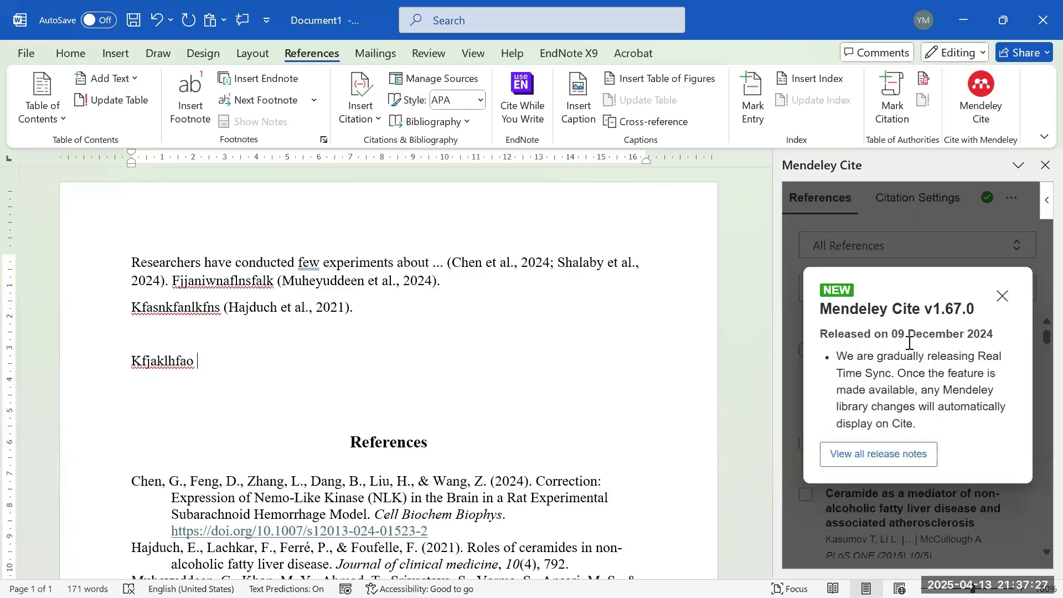
click(1002, 296)
scroll(934, 363, down, 3)
scroll(935, 363, down, 10)
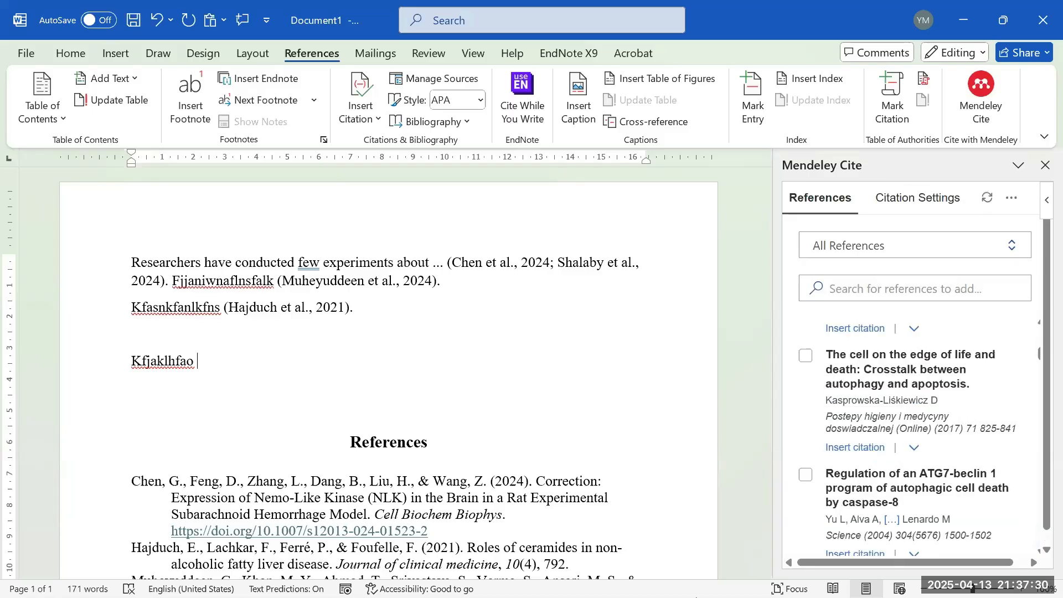
click(750, 589)
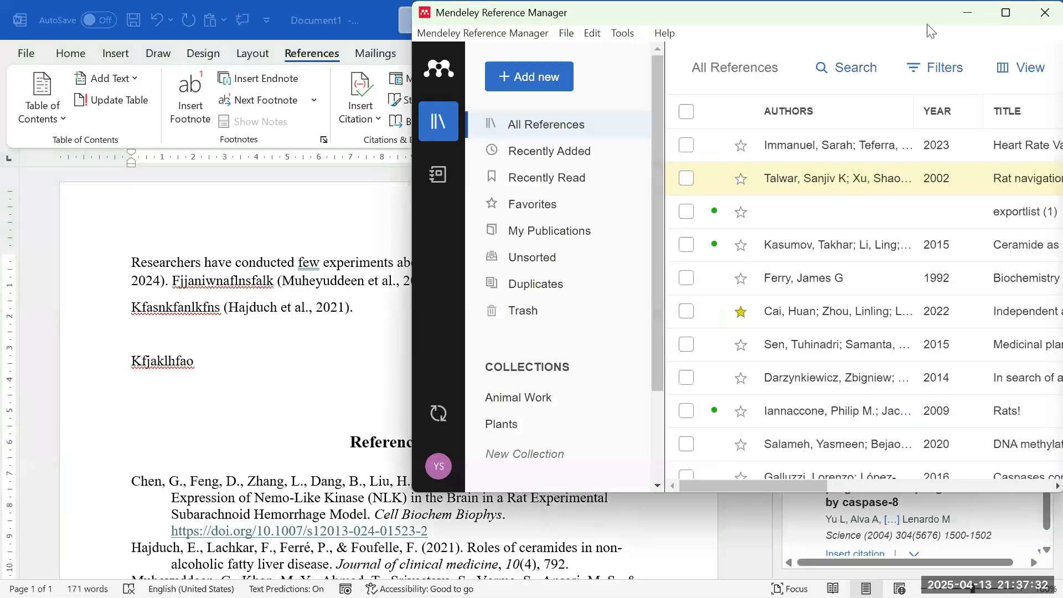
click(967, 14)
scroll(999, 379, down, 1)
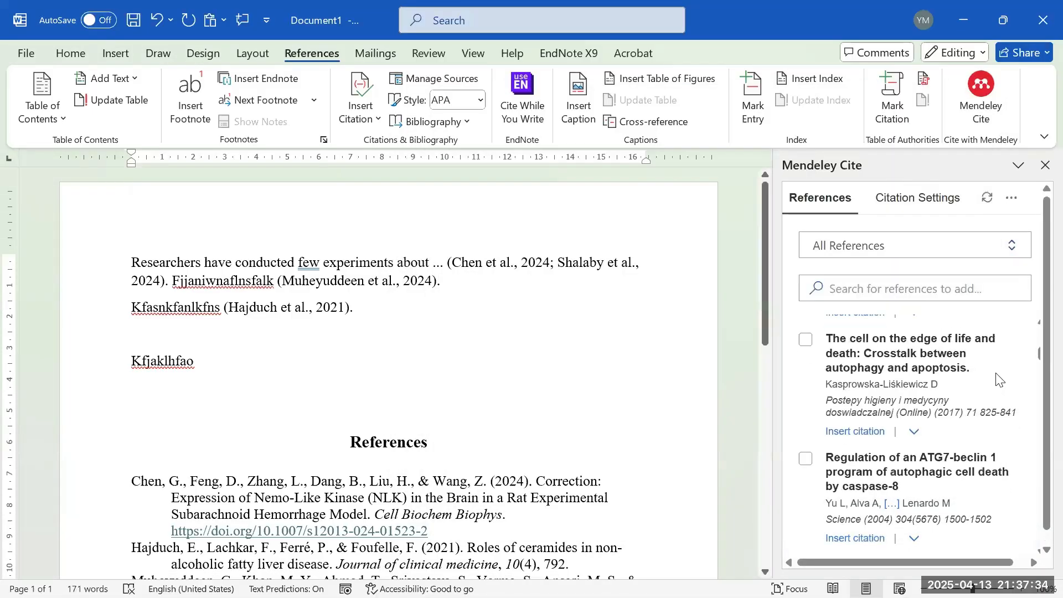
scroll(993, 368, down, 5)
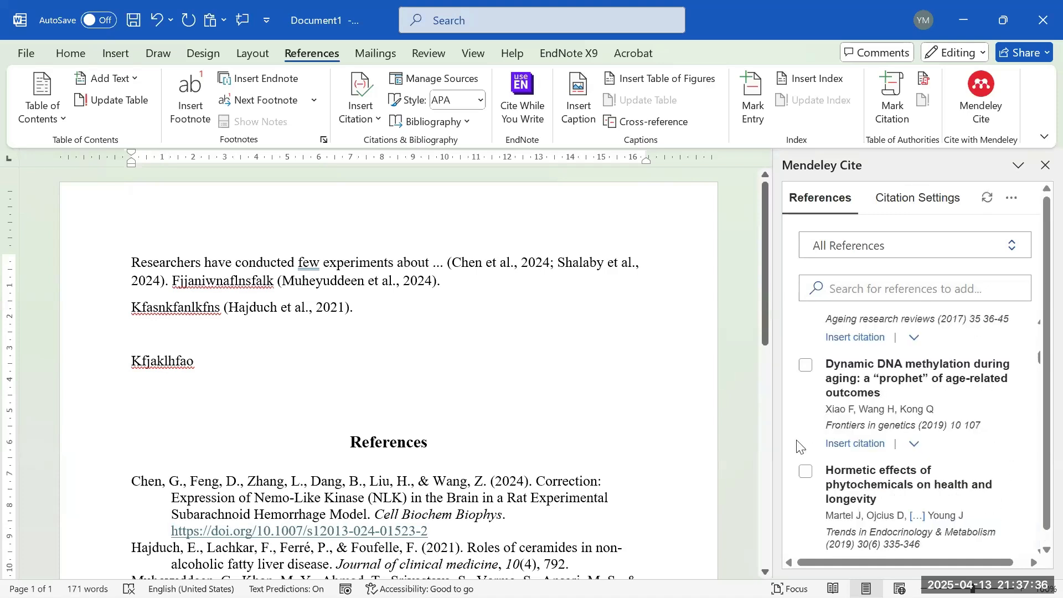
click(806, 366)
scroll(867, 471, down, 1)
click(843, 545)
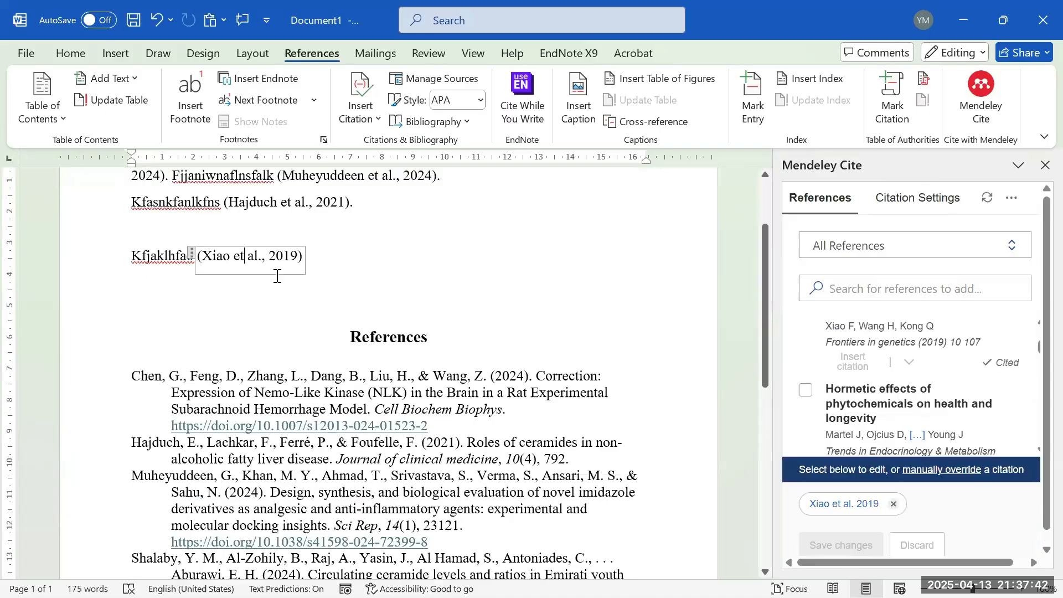
drag(203, 256, 322, 261)
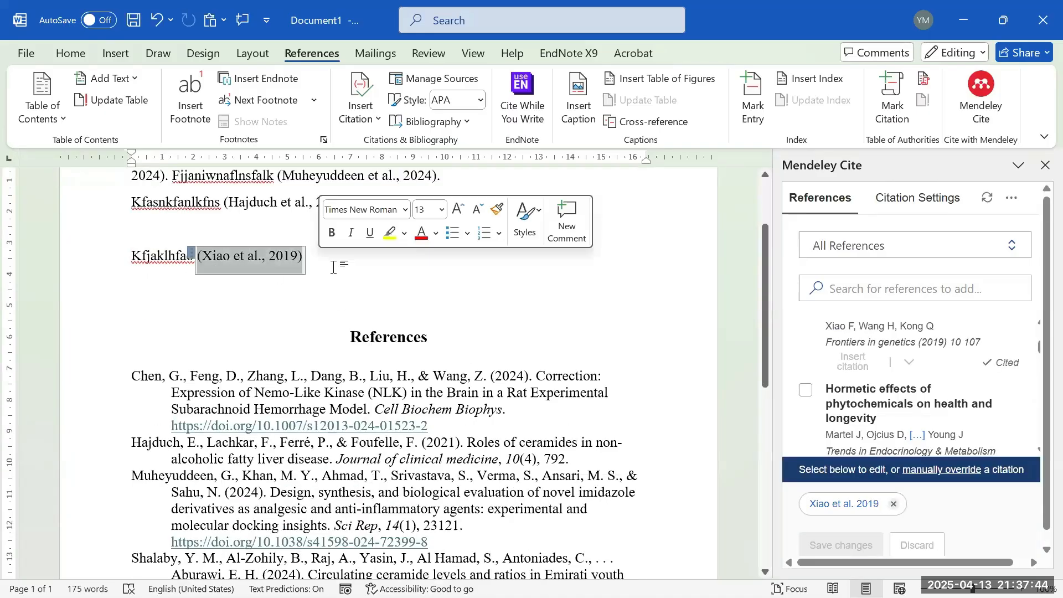
scroll(332, 278, down, 3)
scroll(302, 289, up, 1)
scroll(276, 299, up, 3)
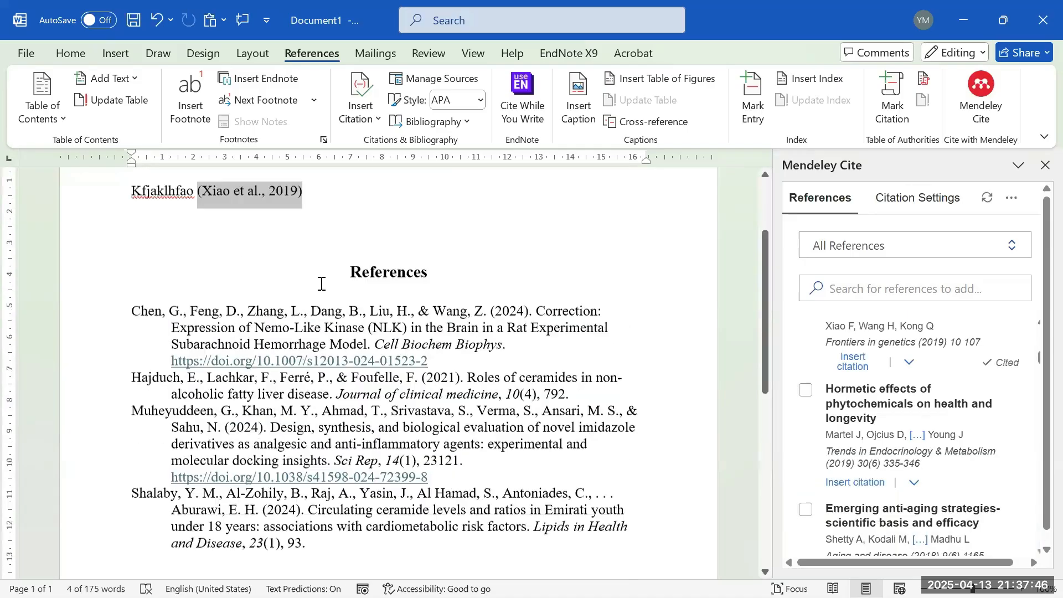
scroll(388, 442, down, 4)
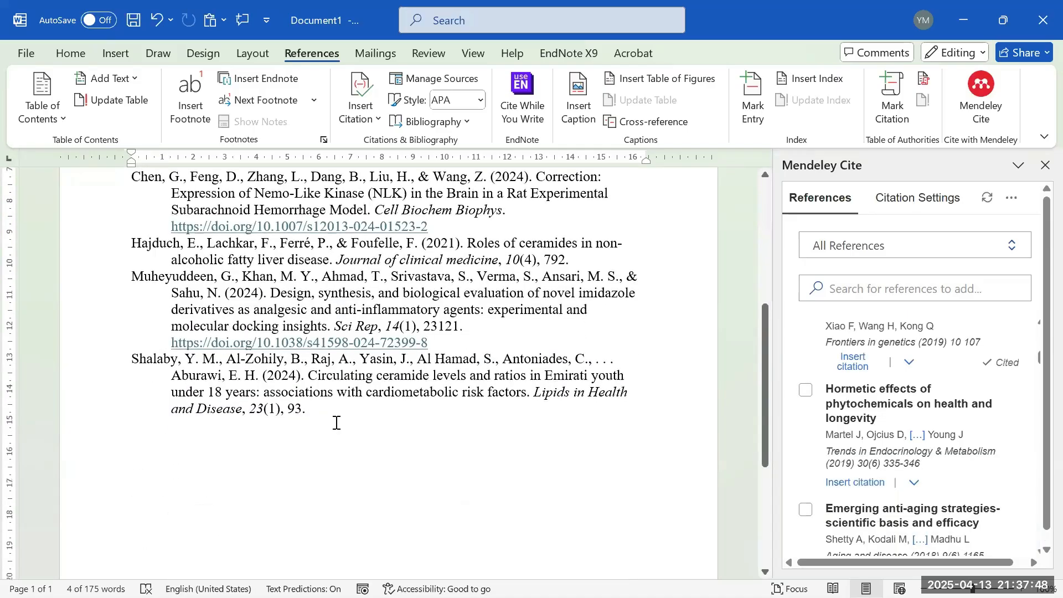
scroll(349, 438, up, 2)
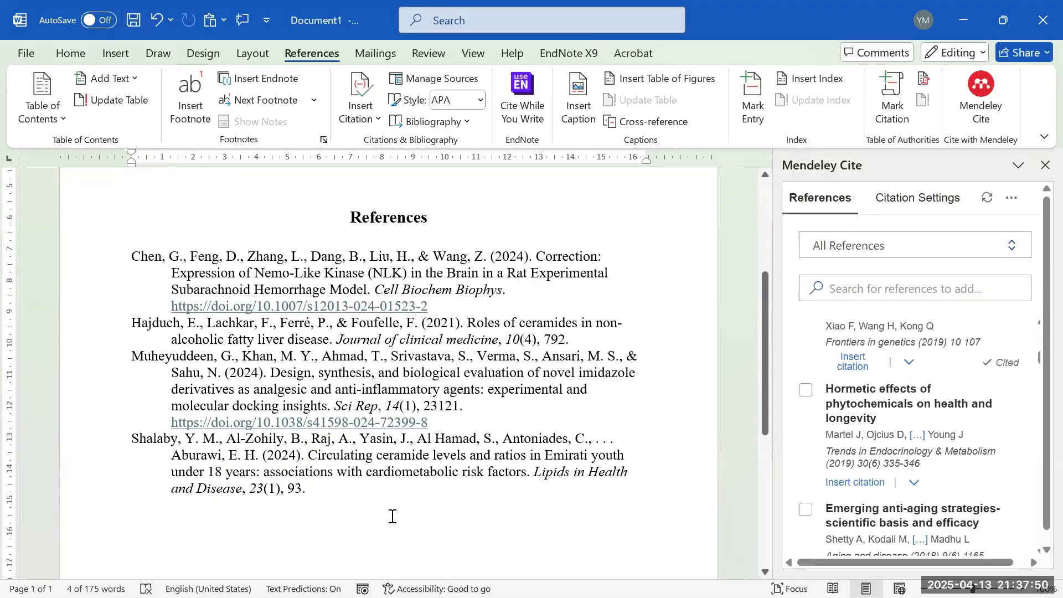
scroll(375, 529, up, 2)
scroll(375, 529, down, 2)
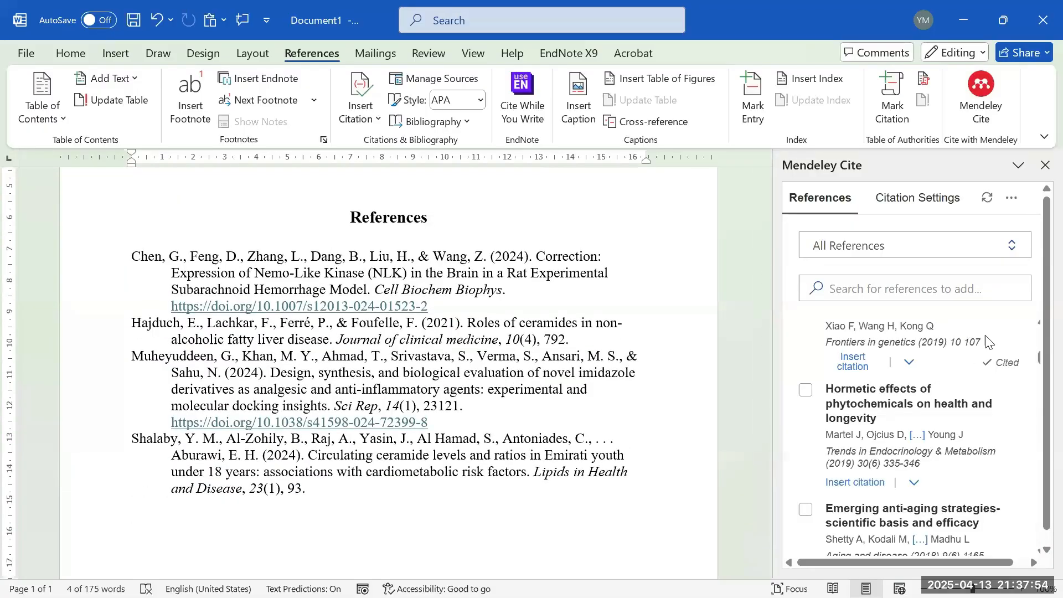
- Insert a Mendeley Cite bibliography at the caret in Document1
click(919, 204)
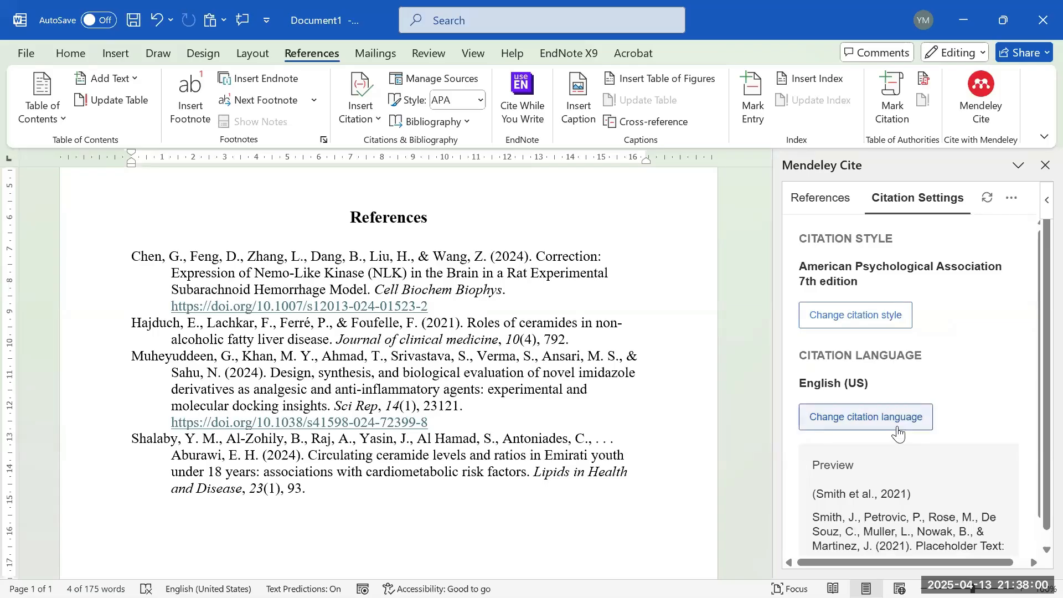
scroll(889, 430, down, 1)
scroll(903, 500, up, 1)
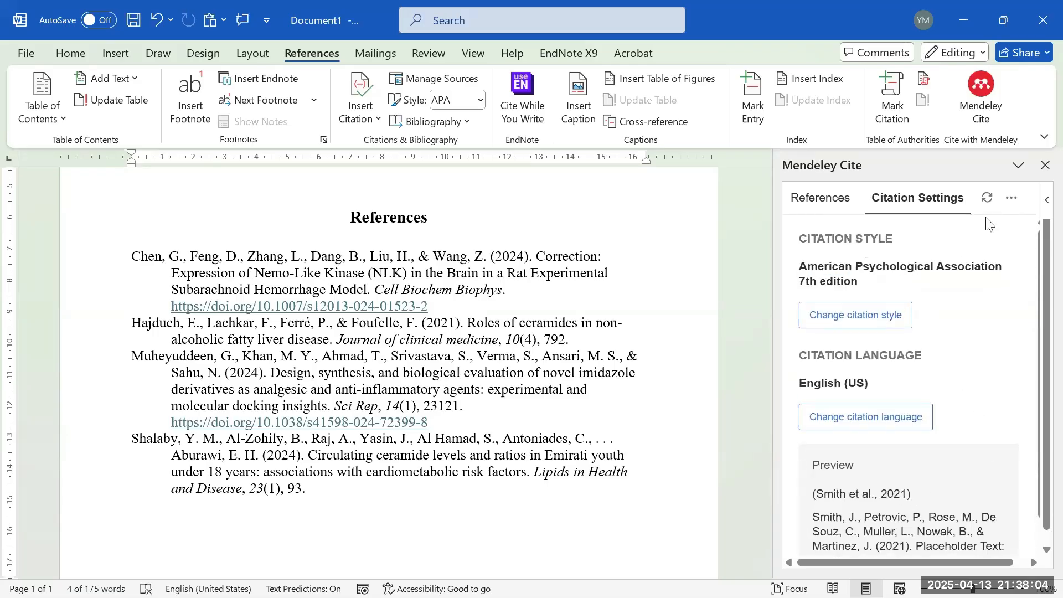
click(1011, 198)
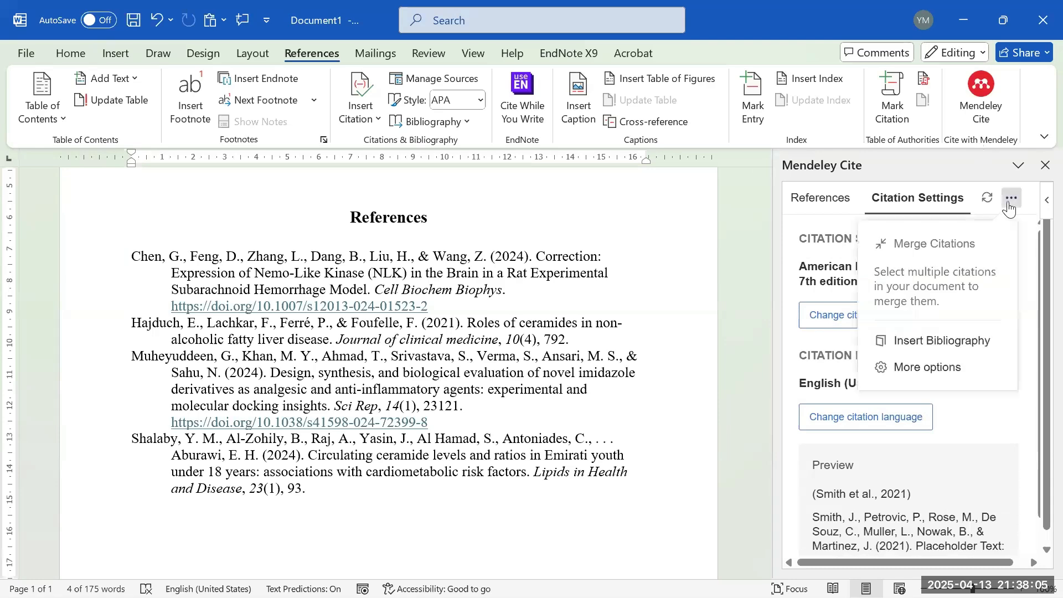
click(942, 348)
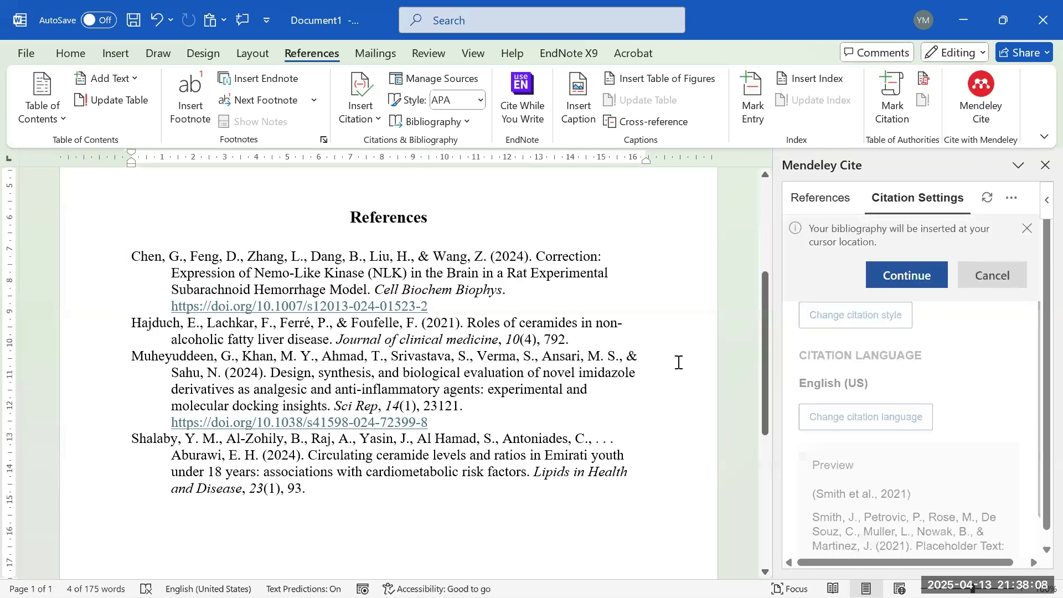
click(886, 274)
scroll(380, 298, up, 2)
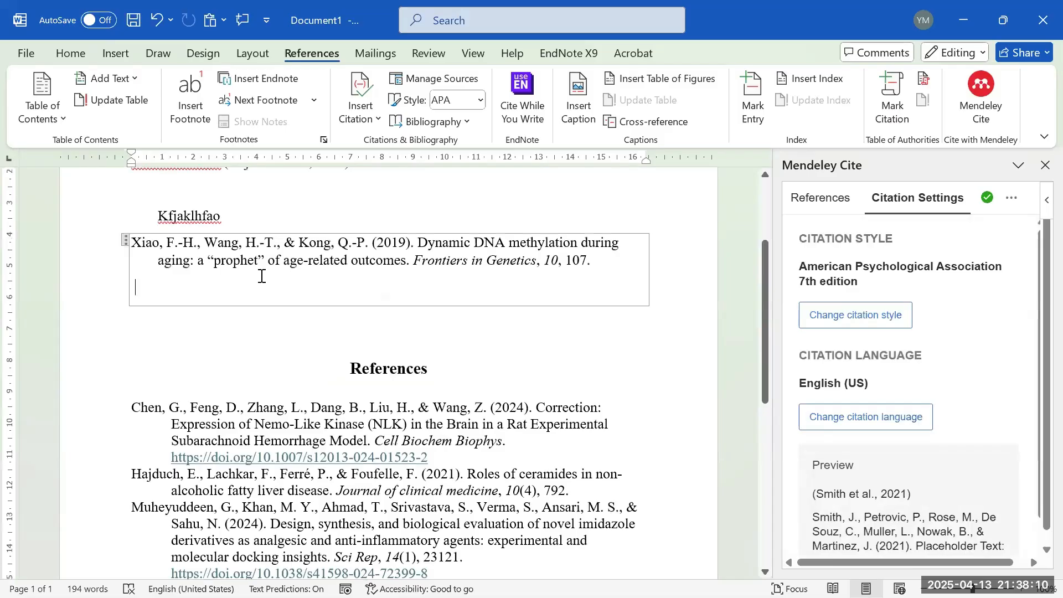
scroll(213, 326, up, 2)
- Check the inserted Xiao et al. (2019) entry, then create a new blank document
drag(150, 335, 425, 383)
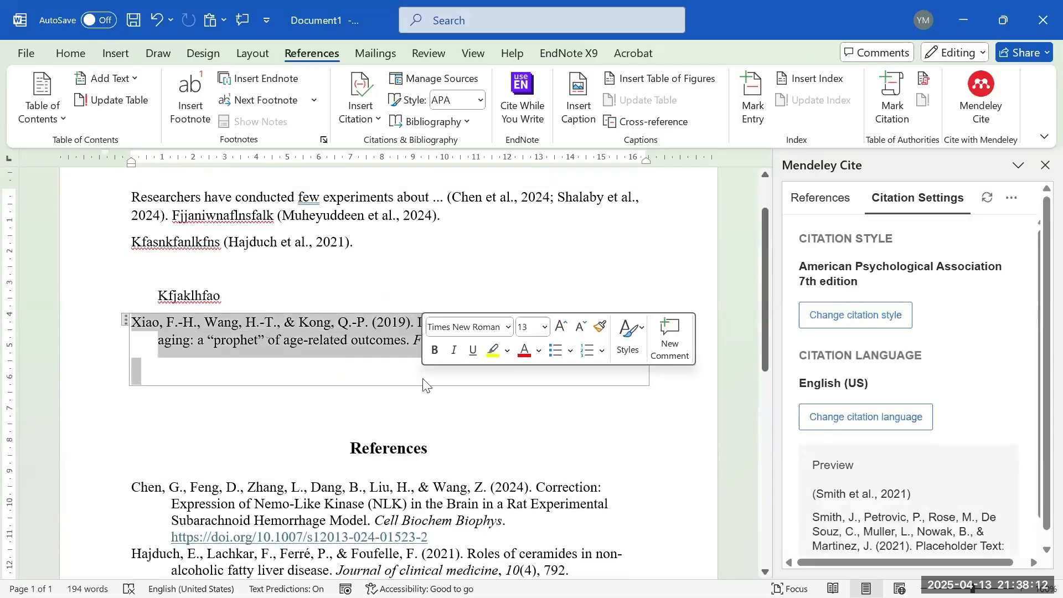
click(279, 295)
scroll(294, 296, down, 2)
scroll(256, 315, up, 3)
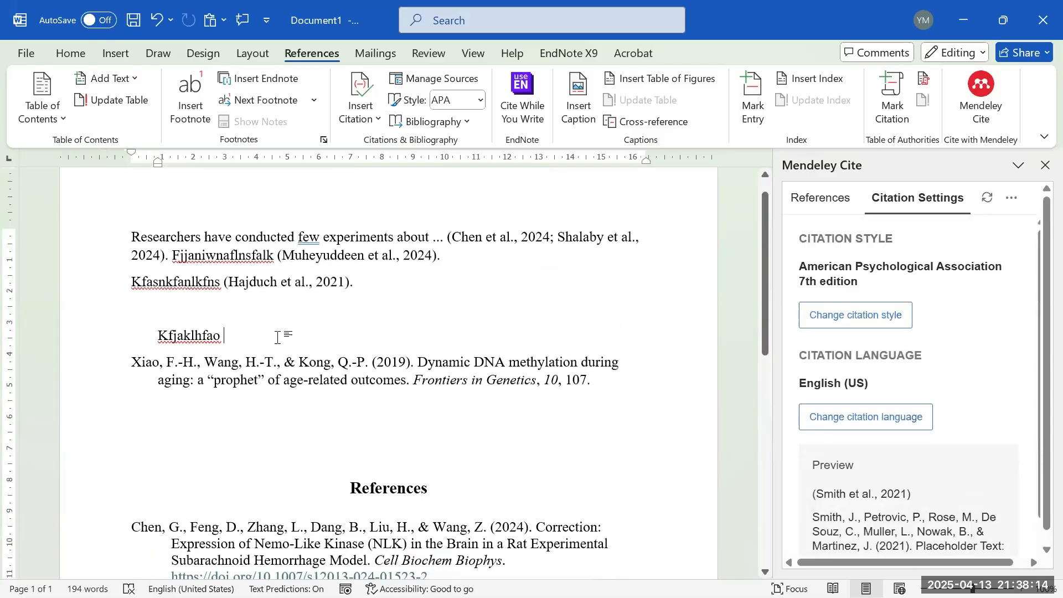
scroll(297, 410, down, 10)
scroll(304, 421, up, 10)
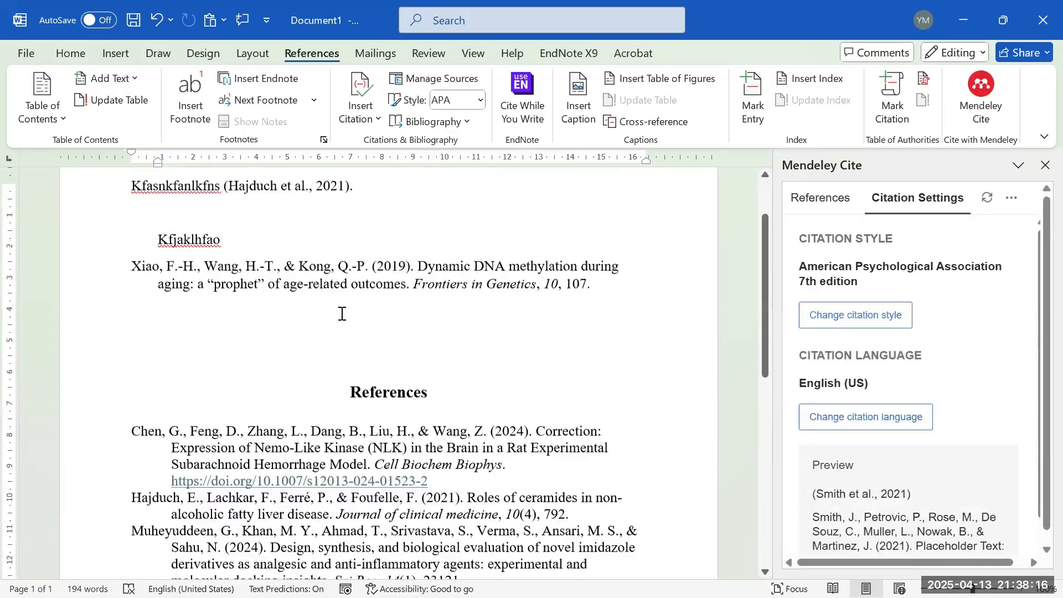
click(27, 53)
click(239, 142)
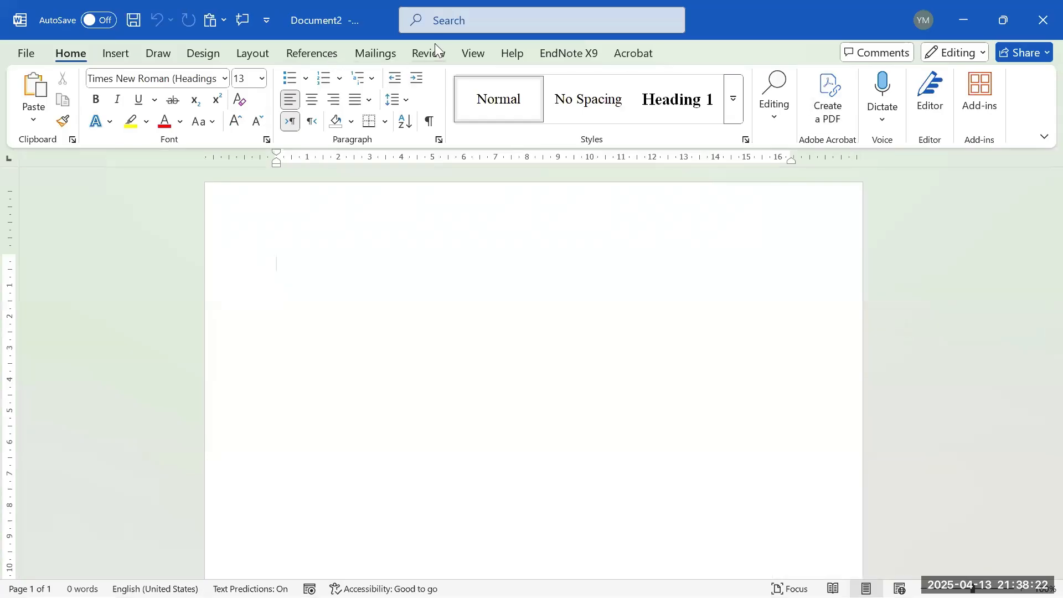
- Type a placeholder sentence in Document2 and cite the Heart Rate Variability paper after it
click(311, 53)
click(979, 91)
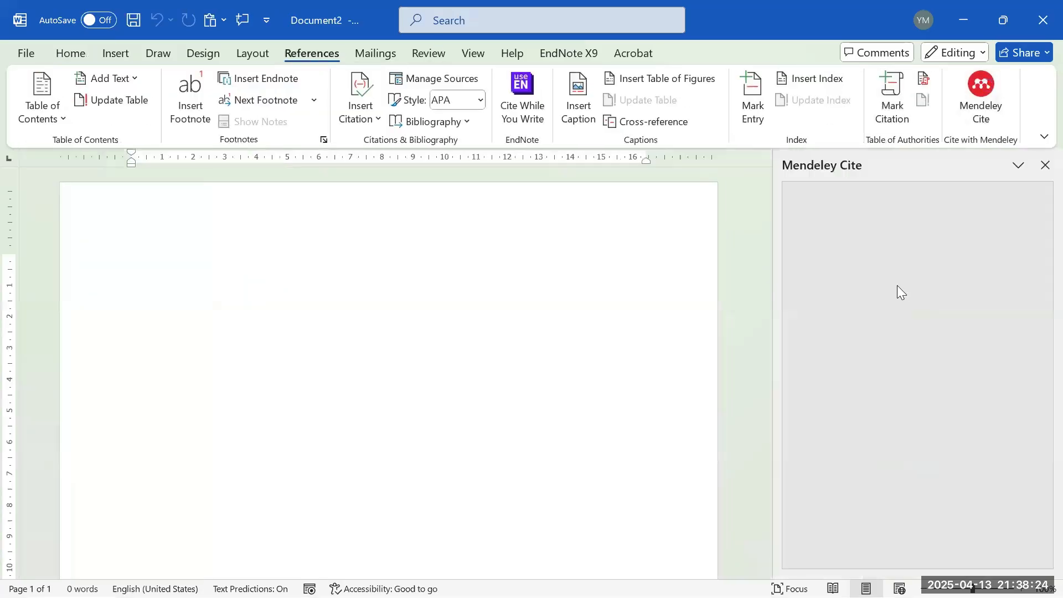
click(356, 268)
text(kjaksla;kfna;)
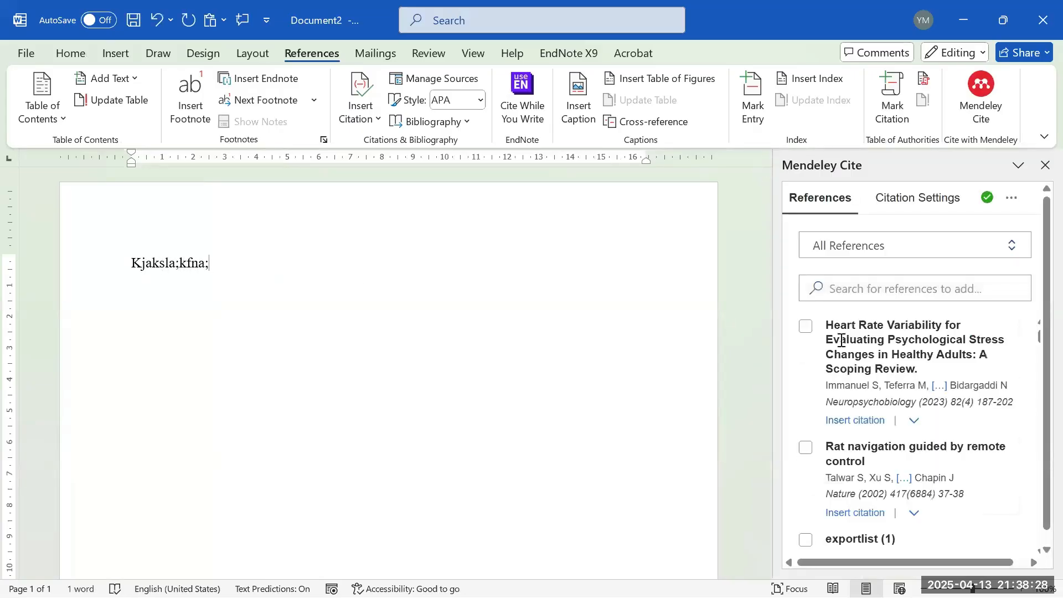
click(814, 327)
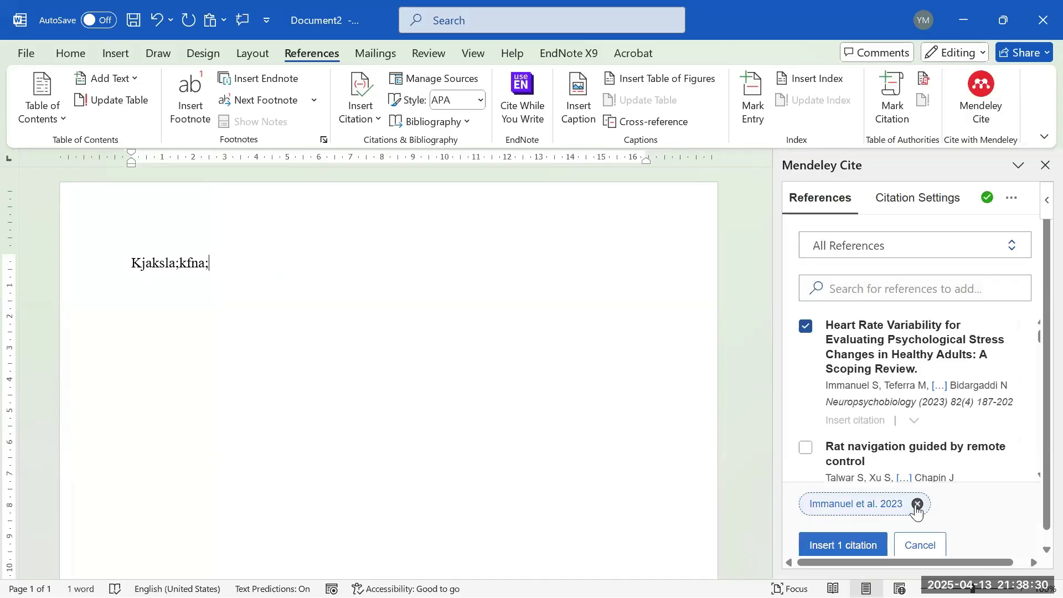
click(874, 547)
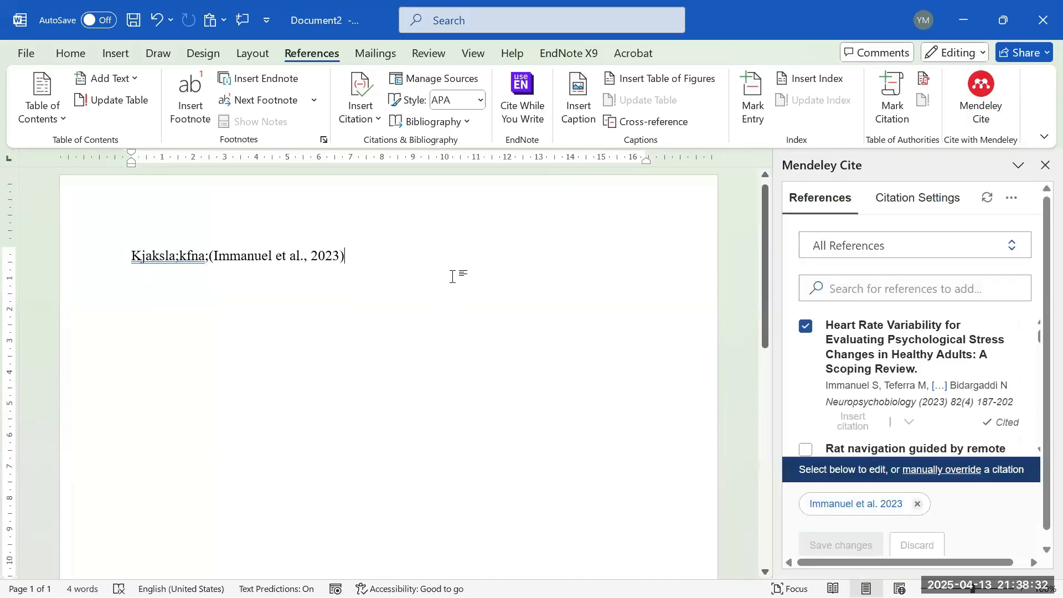
key(Return)
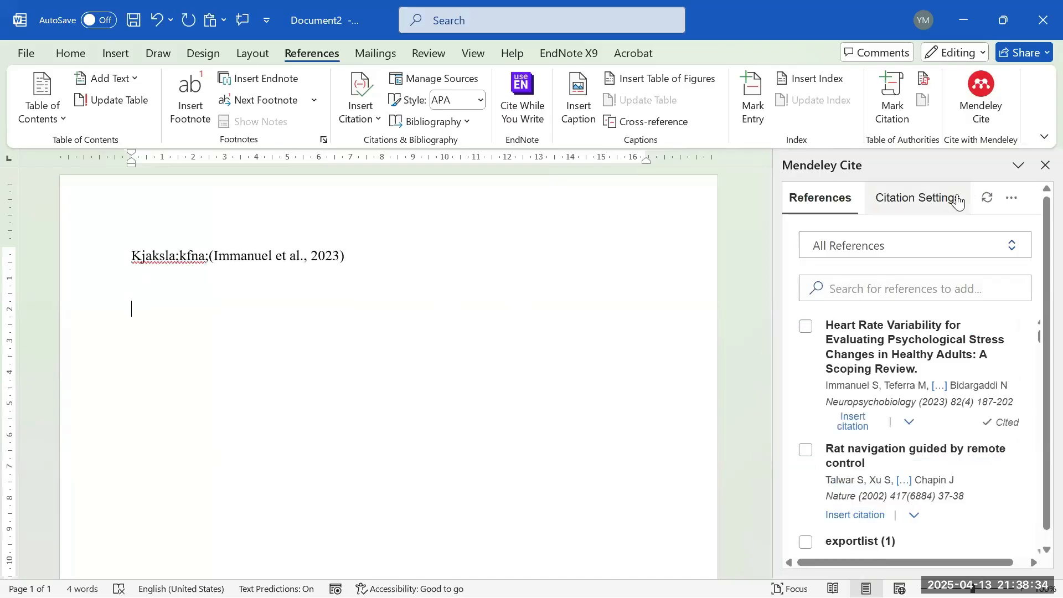
- Insert the APA bibliography on the next line, then select the in-text citation
click(1014, 201)
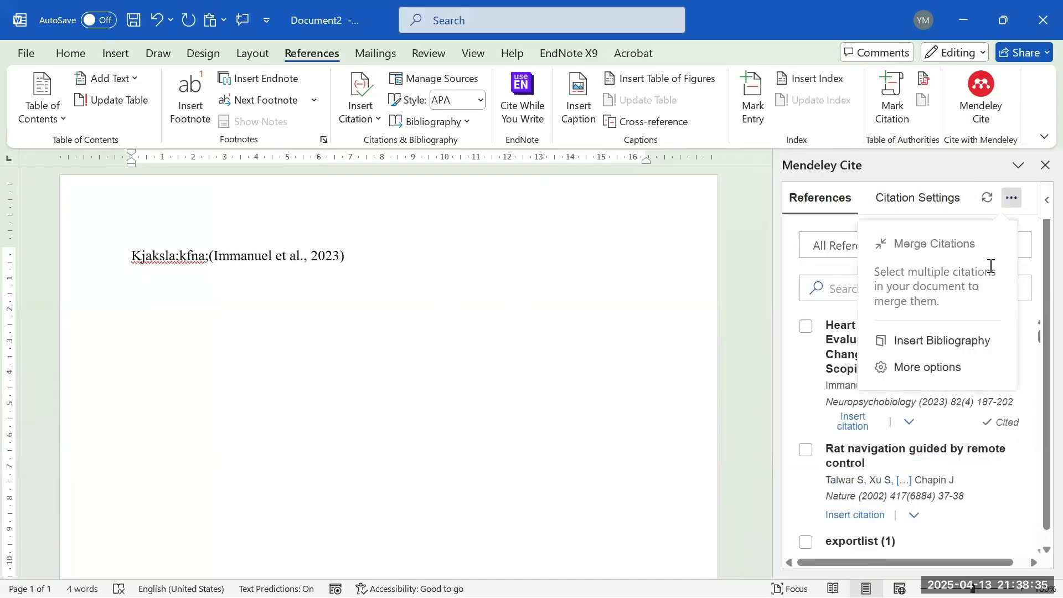
click(936, 344)
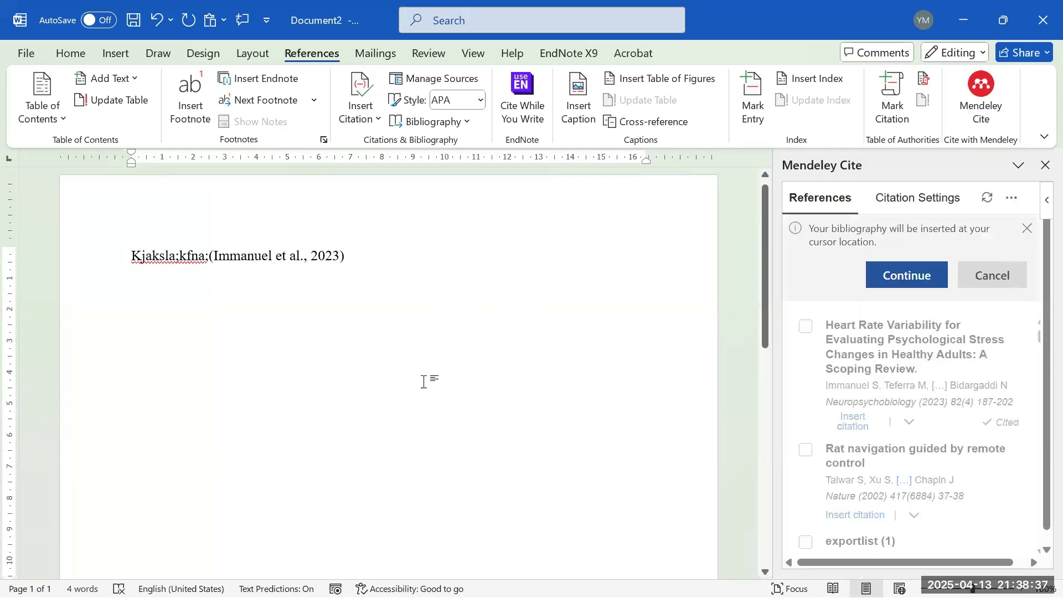
click(915, 282)
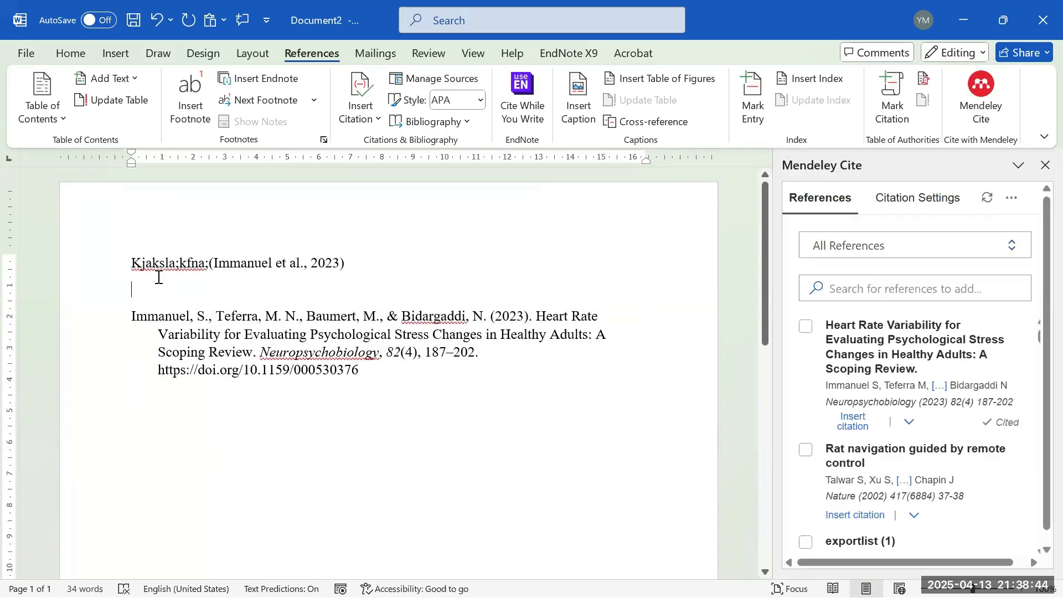
right_click(211, 258)
click(246, 260)
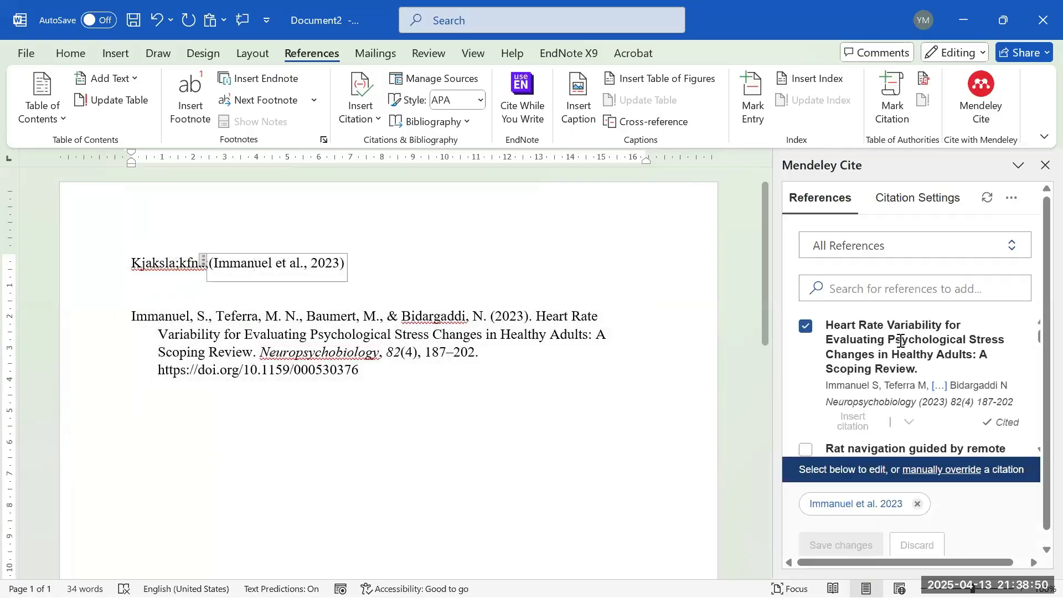
- Switch the document's citation style to IEEE and add a period after the [1] citation
click(918, 198)
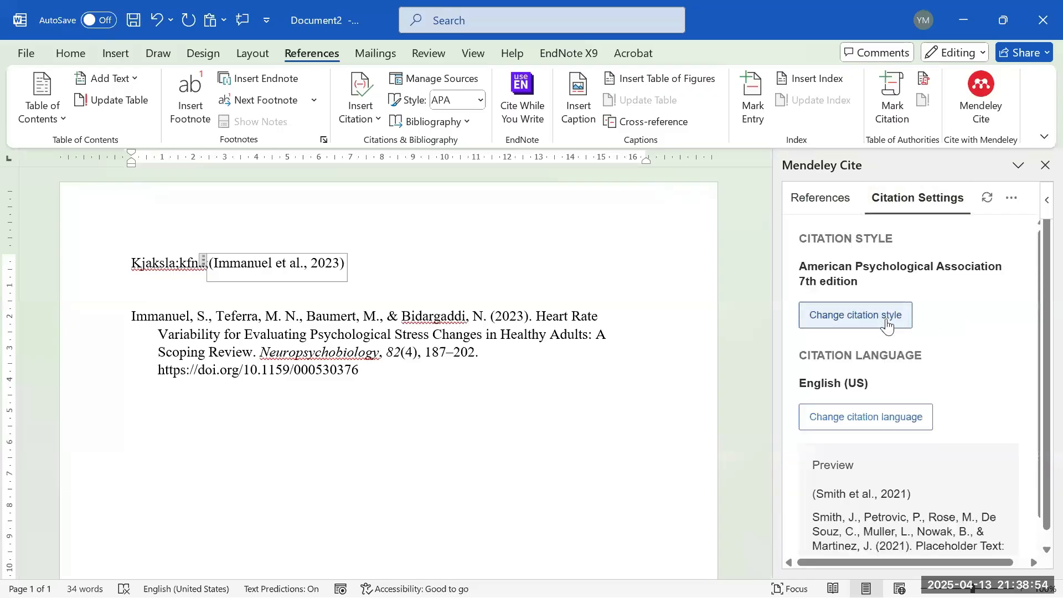
click(897, 325)
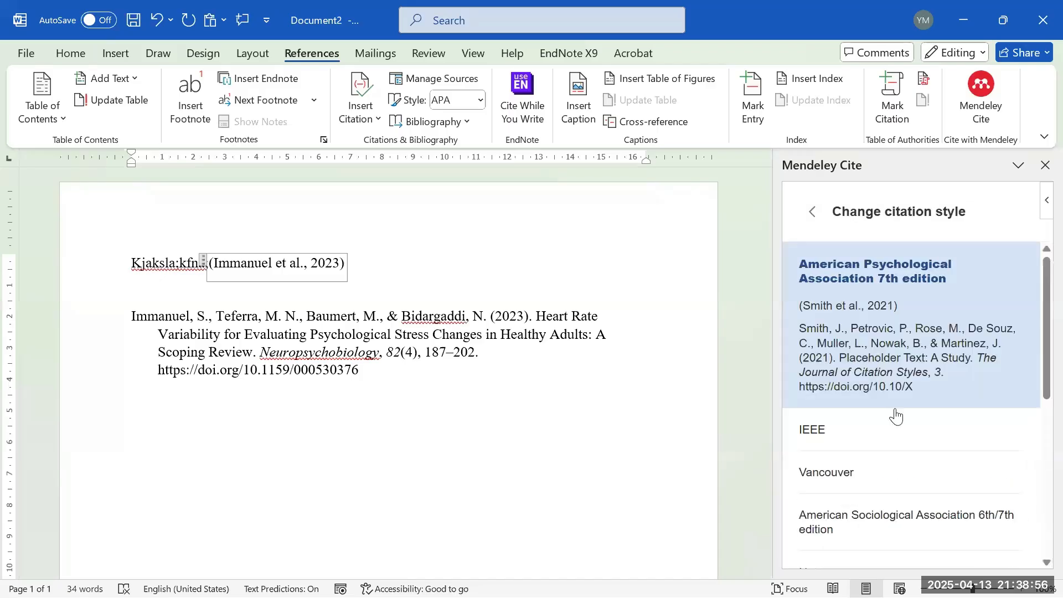
click(861, 449)
click(846, 541)
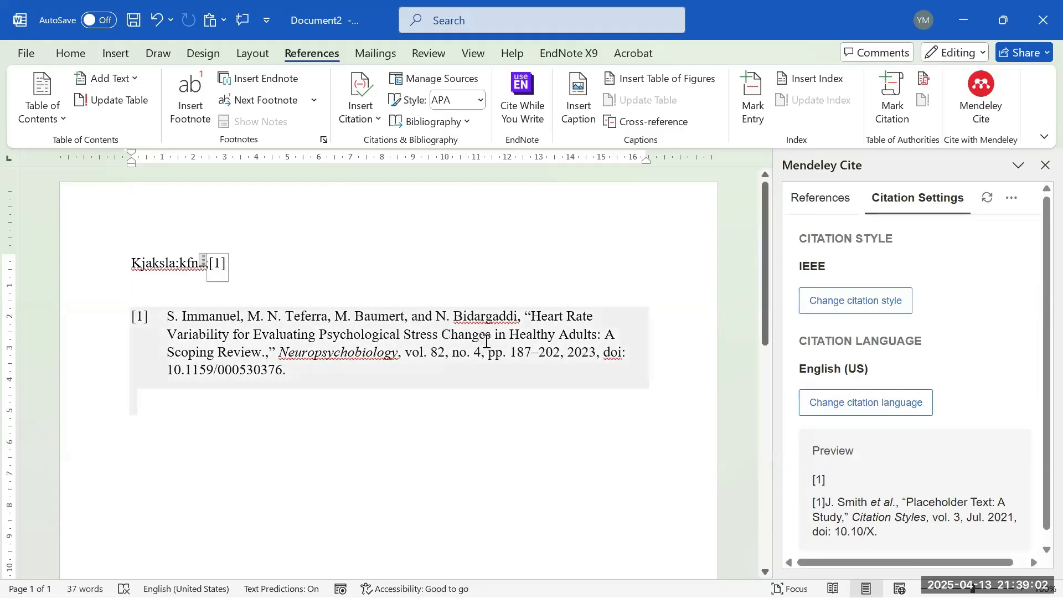
text(.)
scroll(861, 447, down, 1)
scroll(862, 447, up, 1)
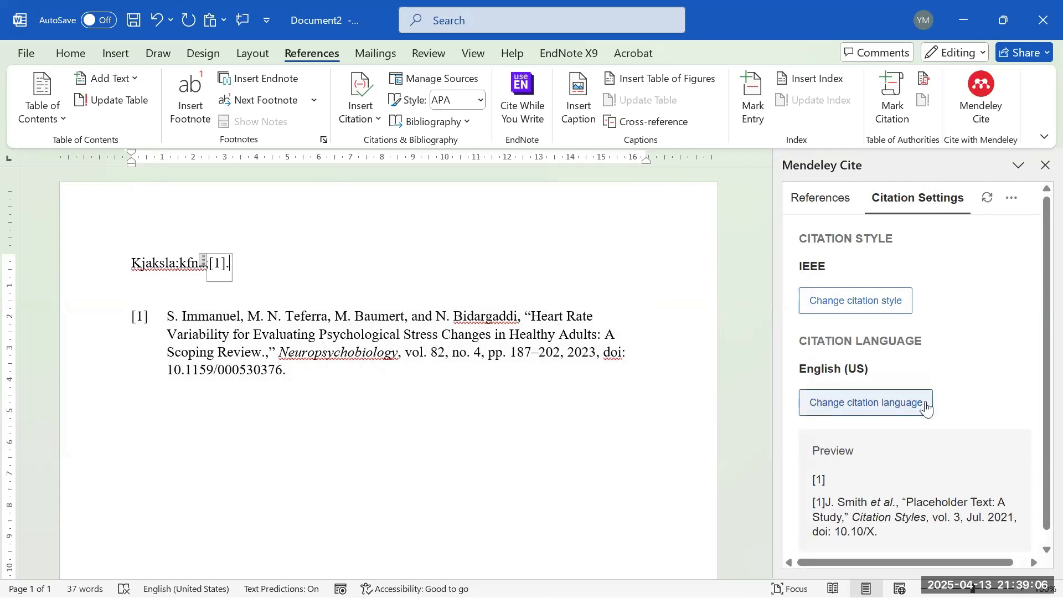
- Replace the Heart Rate Variability paper with the Rat navigation paper in the citation
click(893, 414)
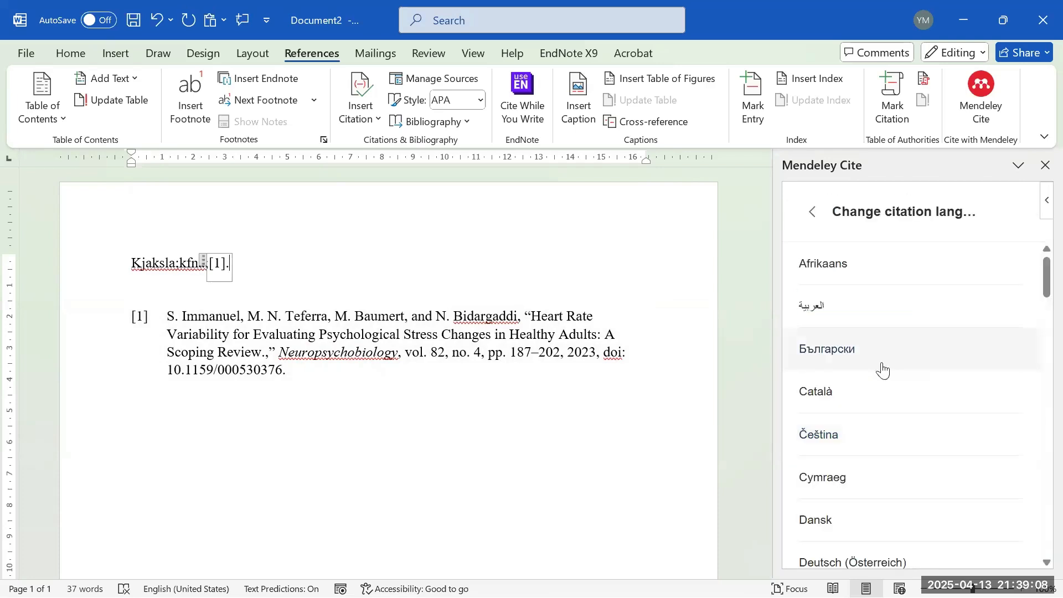
click(810, 210)
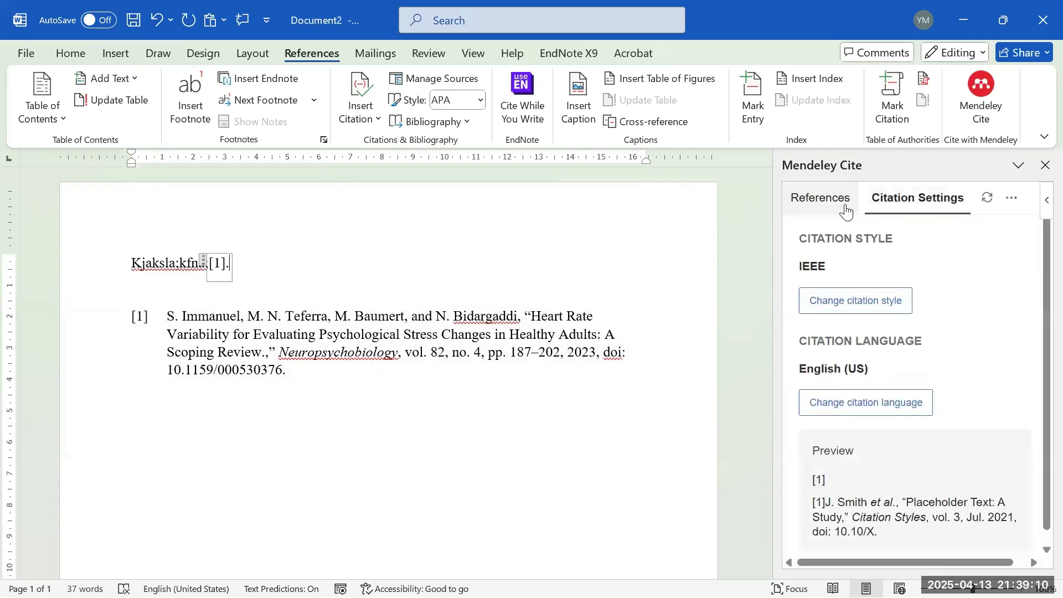
click(841, 207)
scroll(814, 343, down, 2)
click(807, 375)
click(807, 327)
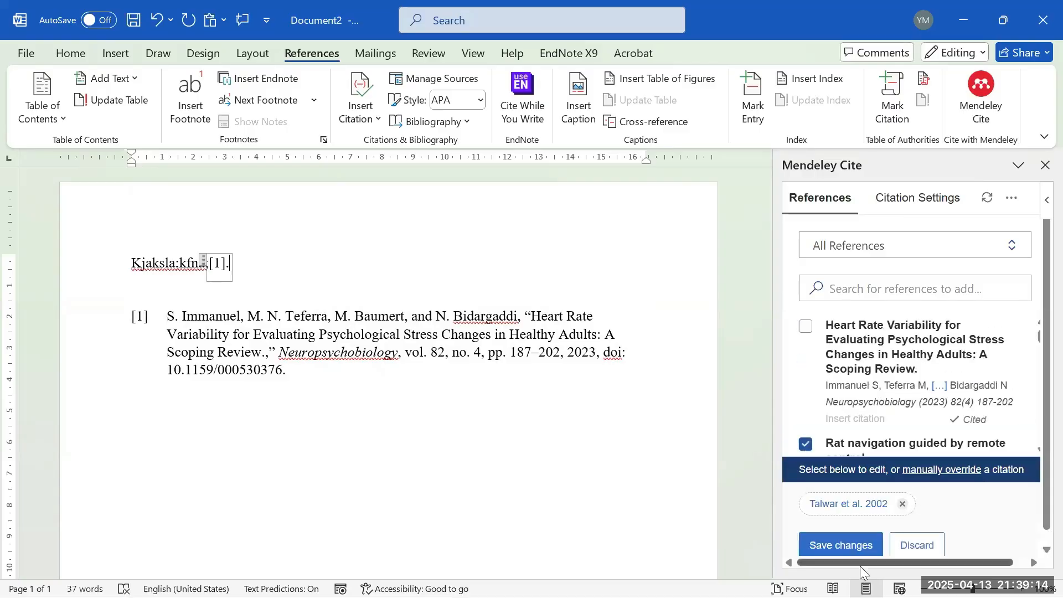
- Save the changed citation, attempt a bibliography insert, and dismiss the bibliography-in-citation warning
click(841, 543)
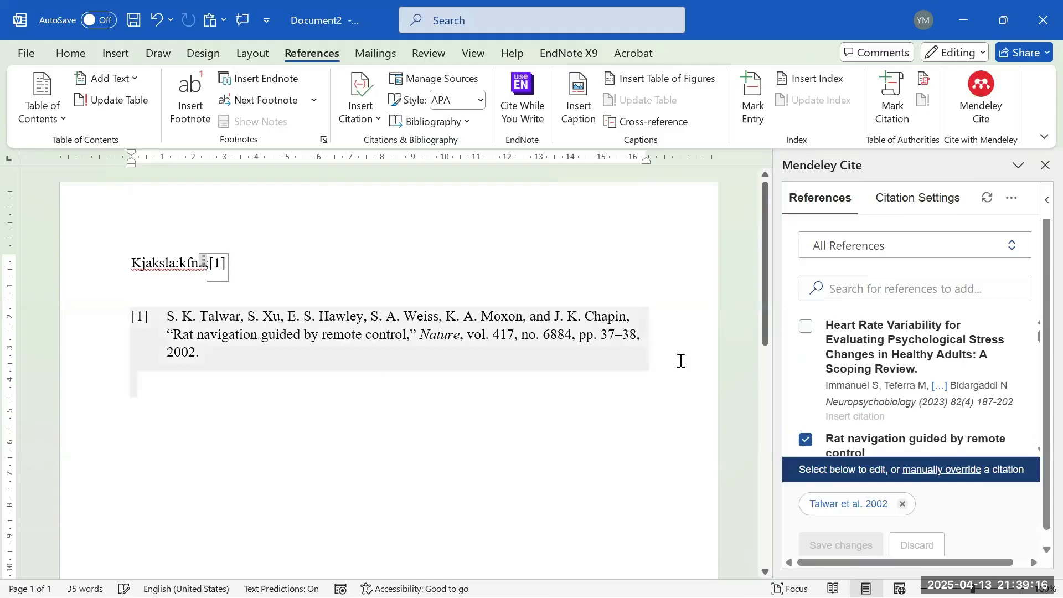
click(934, 206)
click(1012, 197)
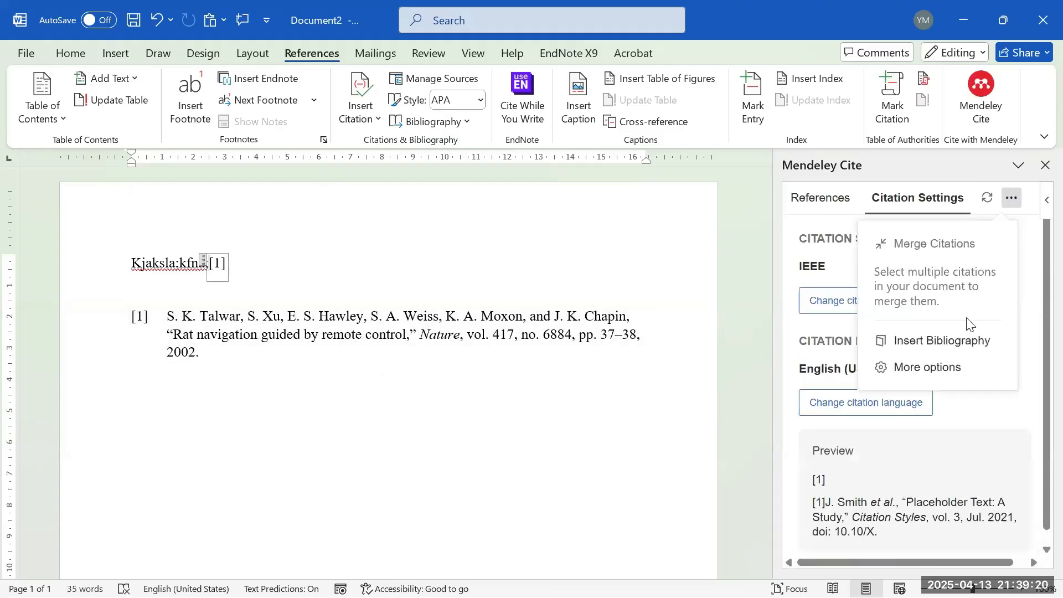
click(941, 341)
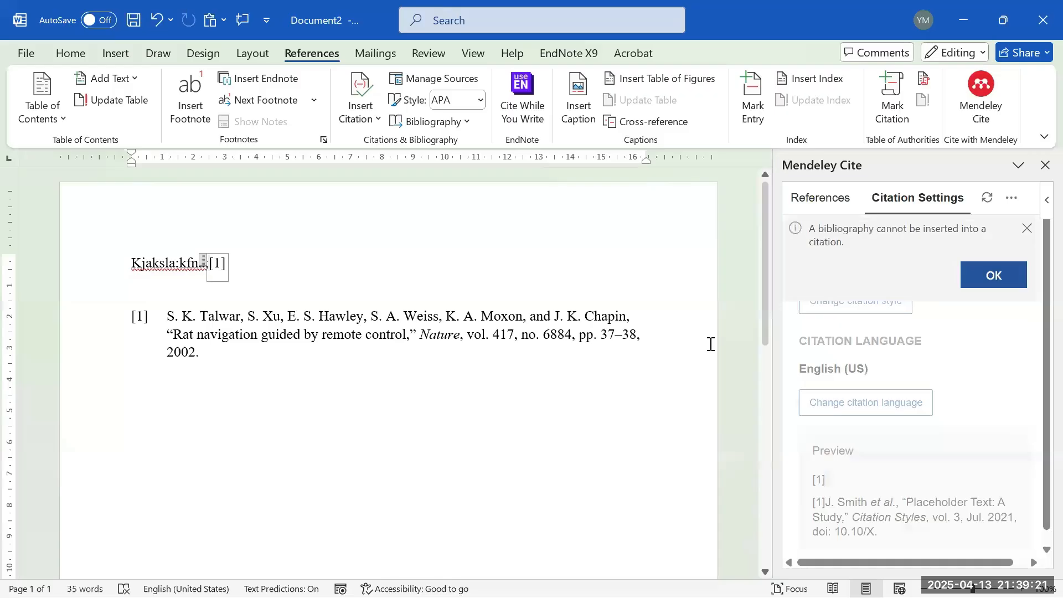
click(994, 266)
- Cite the Medicinal plants review as [2] on the empty line below the first citation
click(456, 289)
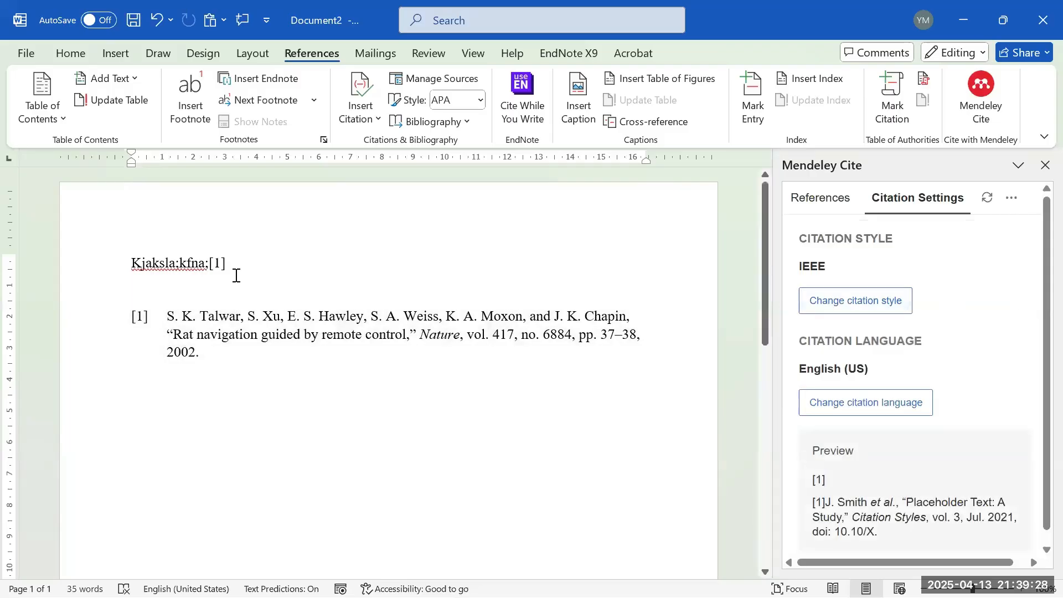
click(293, 263)
click(402, 285)
click(1009, 201)
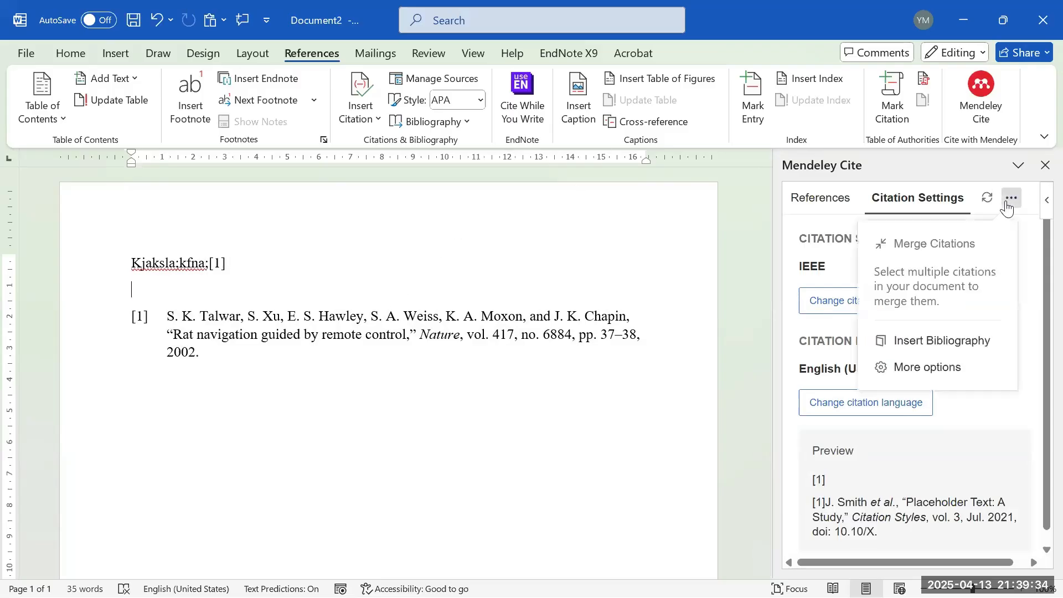
click(807, 204)
scroll(812, 359, down, 2)
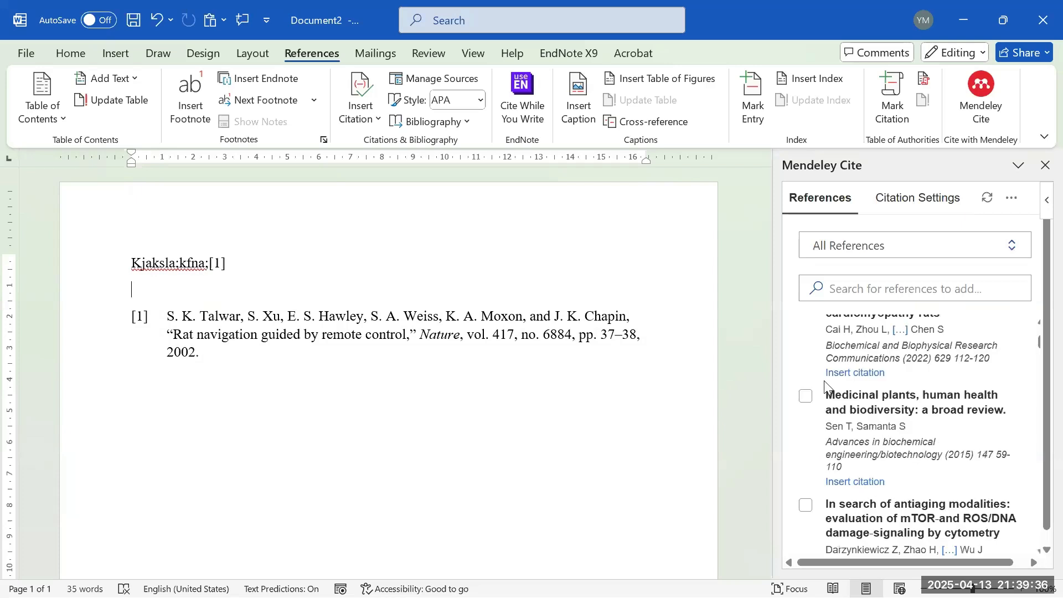
click(807, 399)
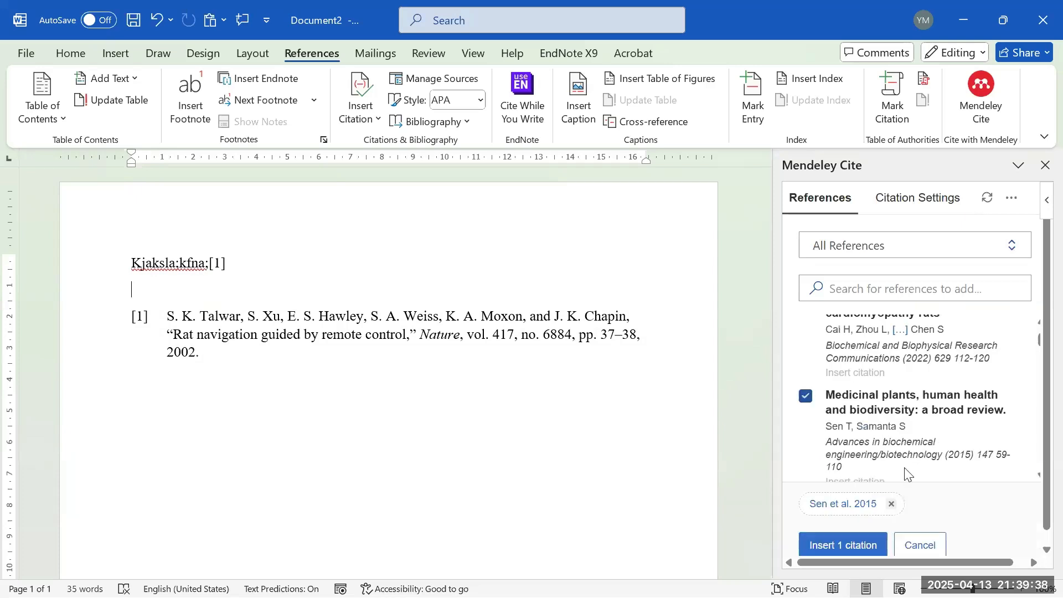
click(855, 545)
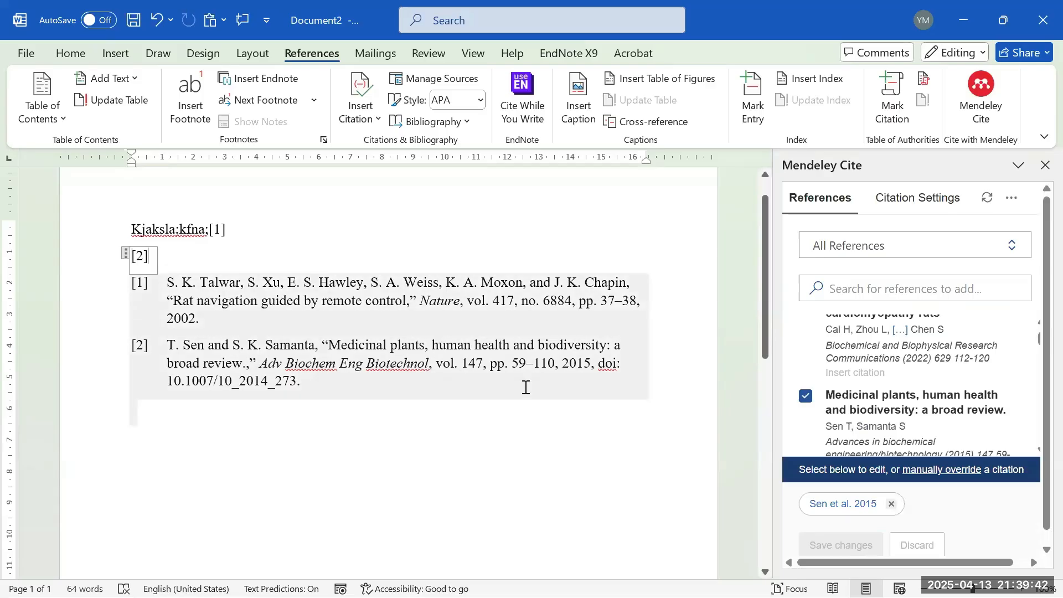
- Resize the Mendeley window, then bring forward the Google Scholar browser's Zoom meeting tab
mouse_move(572, 596)
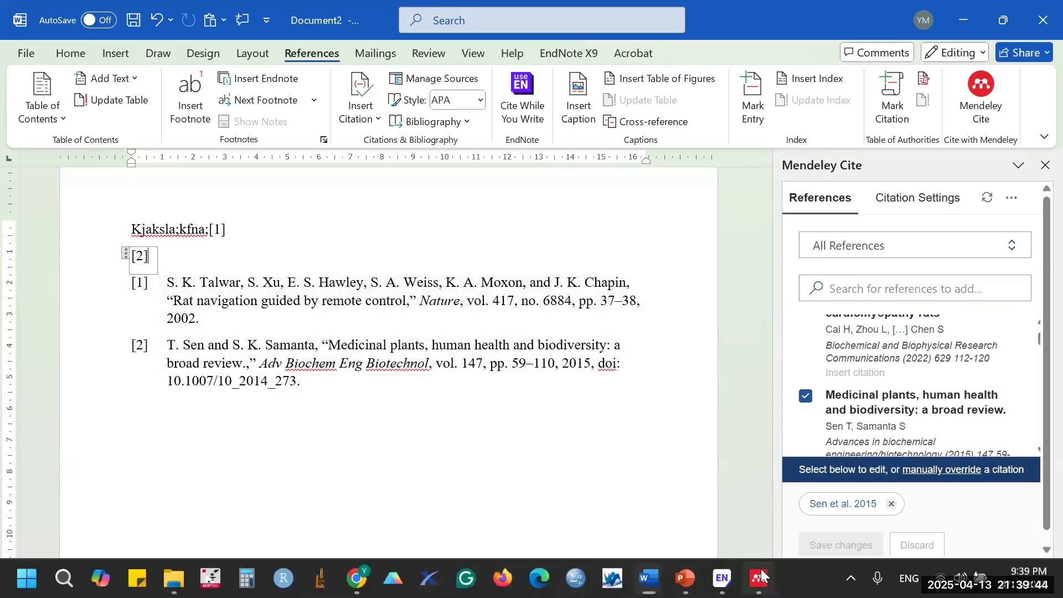
click(754, 566)
drag(861, 1, 363, 103)
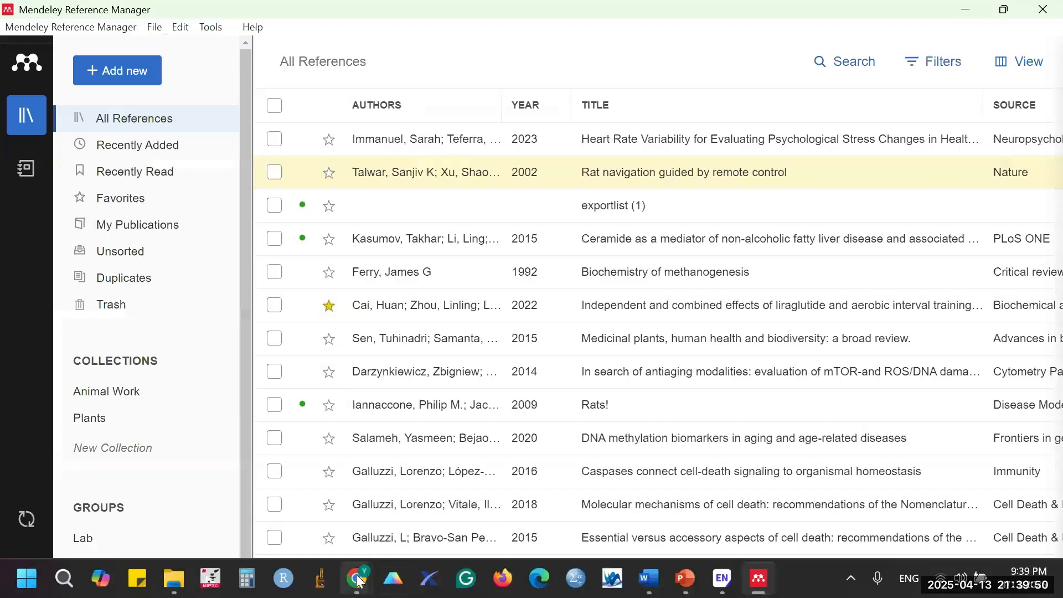
mouse_move(357, 579)
click(170, 491)
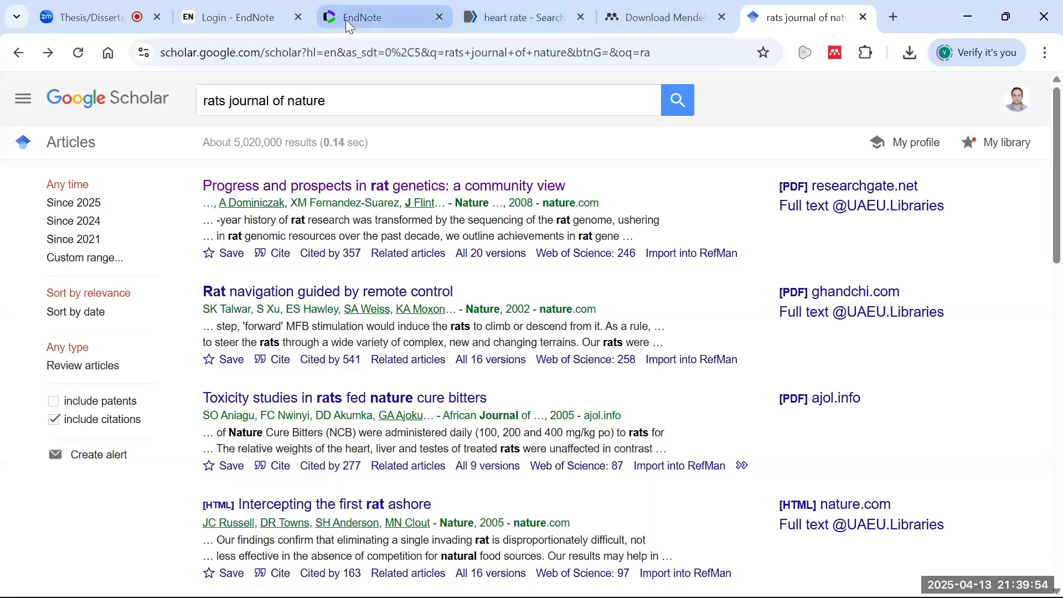
click(83, 17)
- Send the presenter's e-mail address to everyone in the Zoom meeting chat
scroll(941, 437, down, 5)
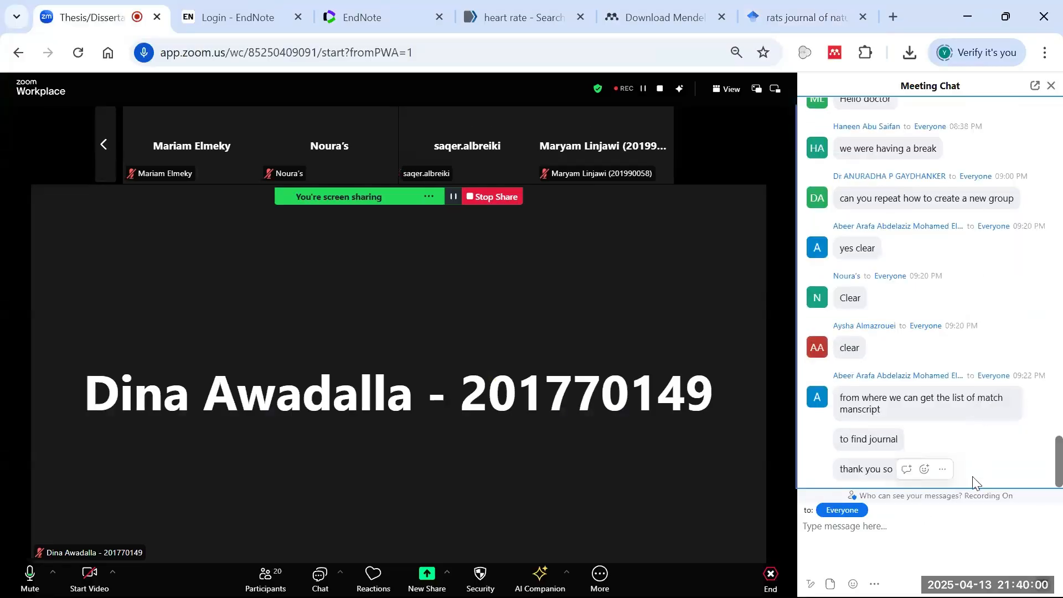
mouse_move(740, 590)
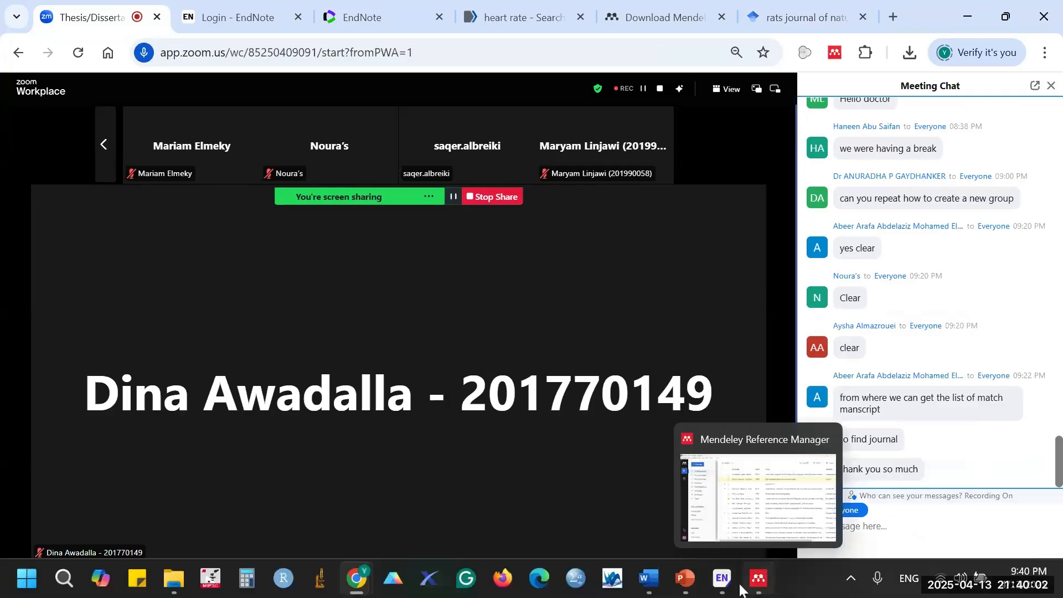
mouse_move(648, 585)
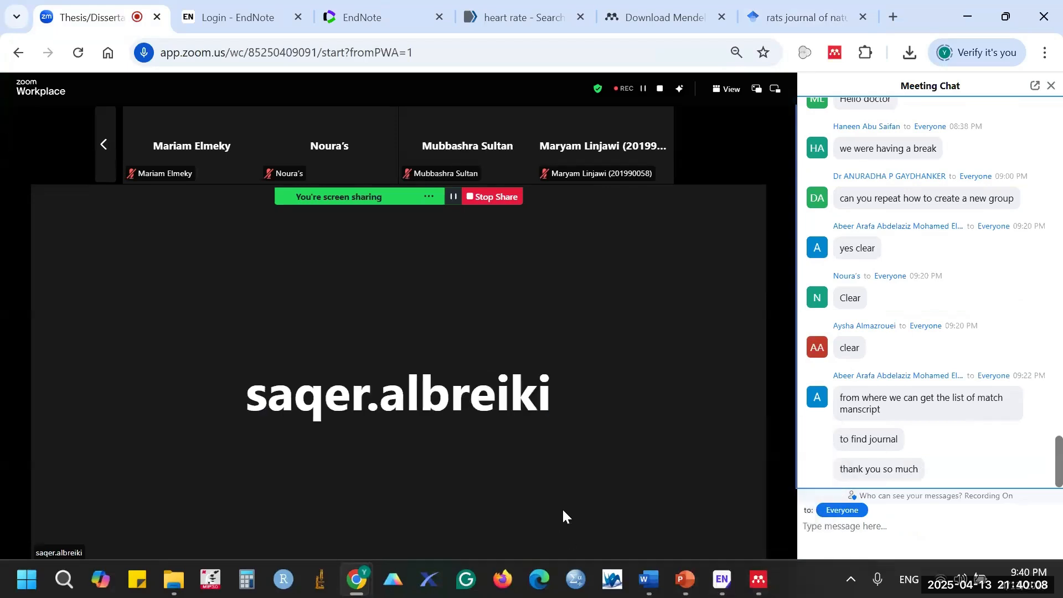
click(904, 527)
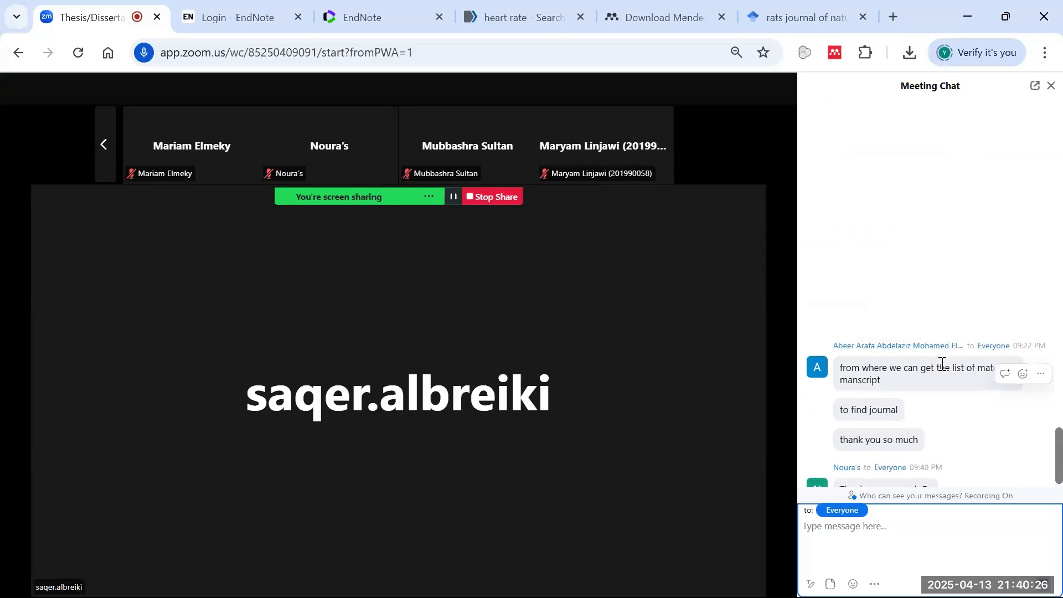
scroll(943, 366, up, 5)
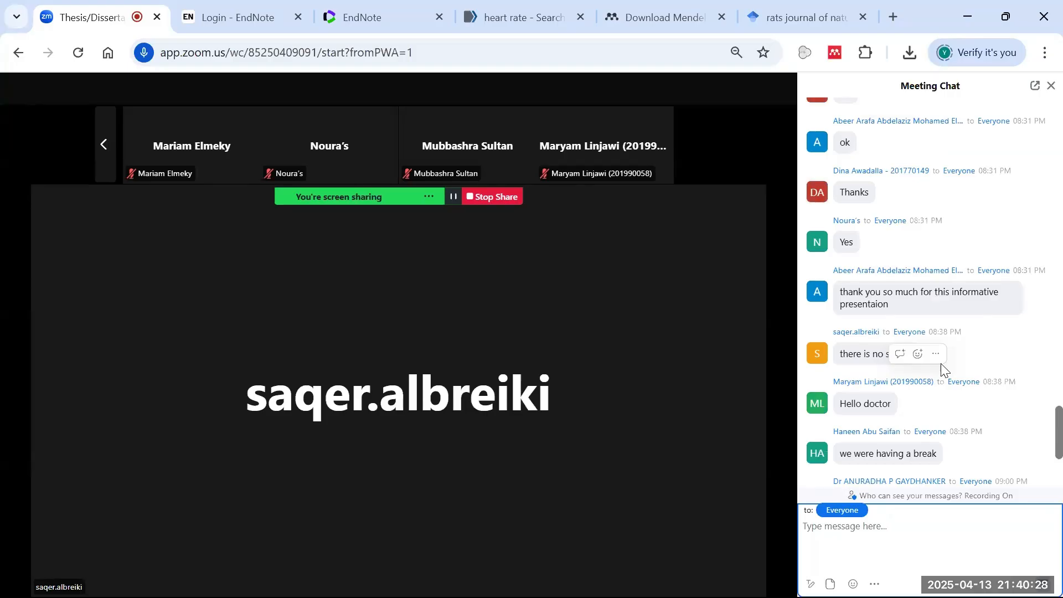
scroll(941, 363, down, 6)
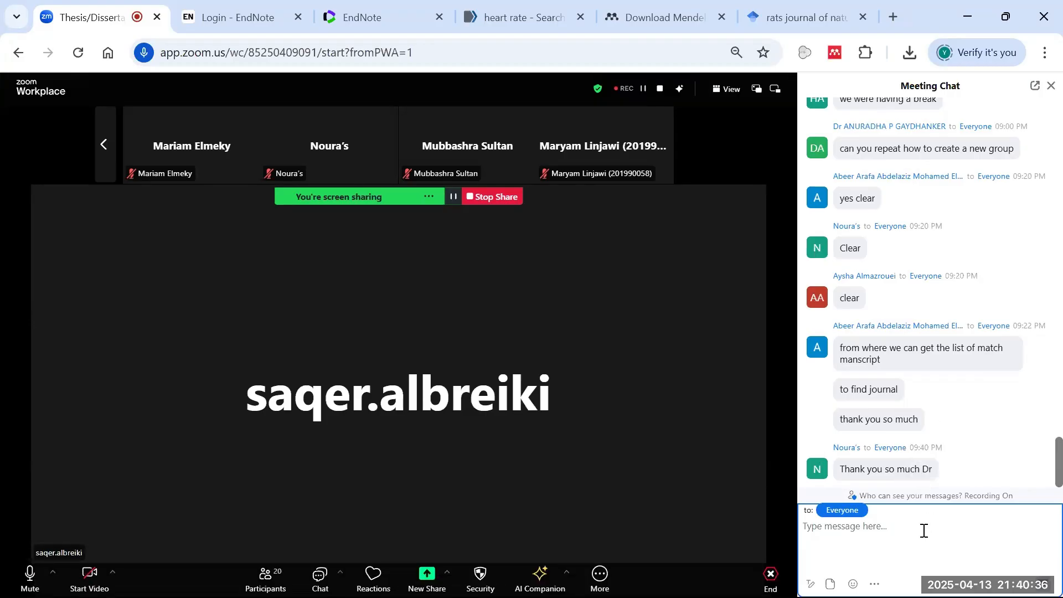
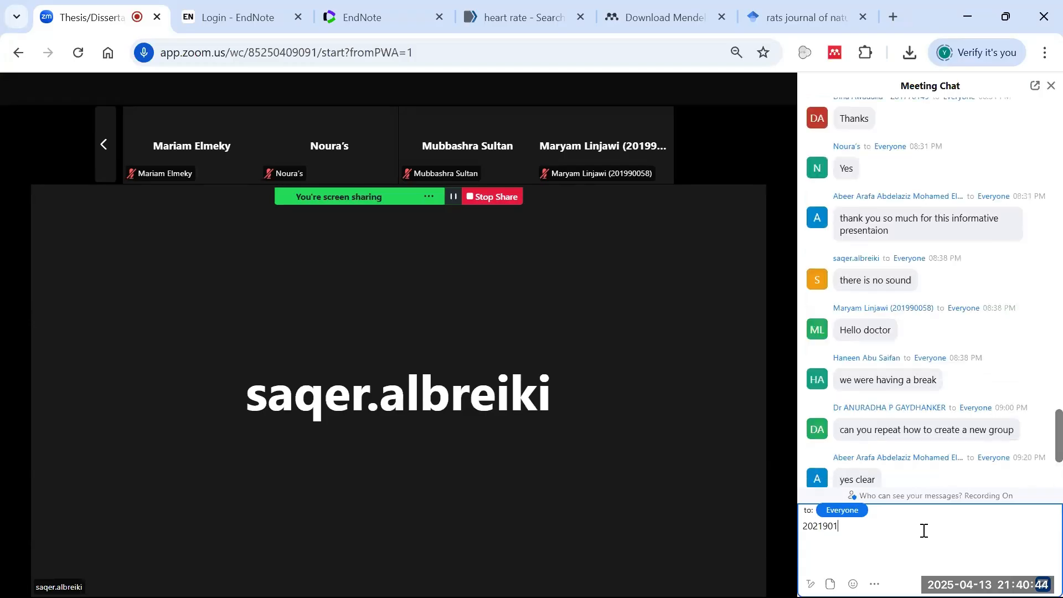
key(Return)
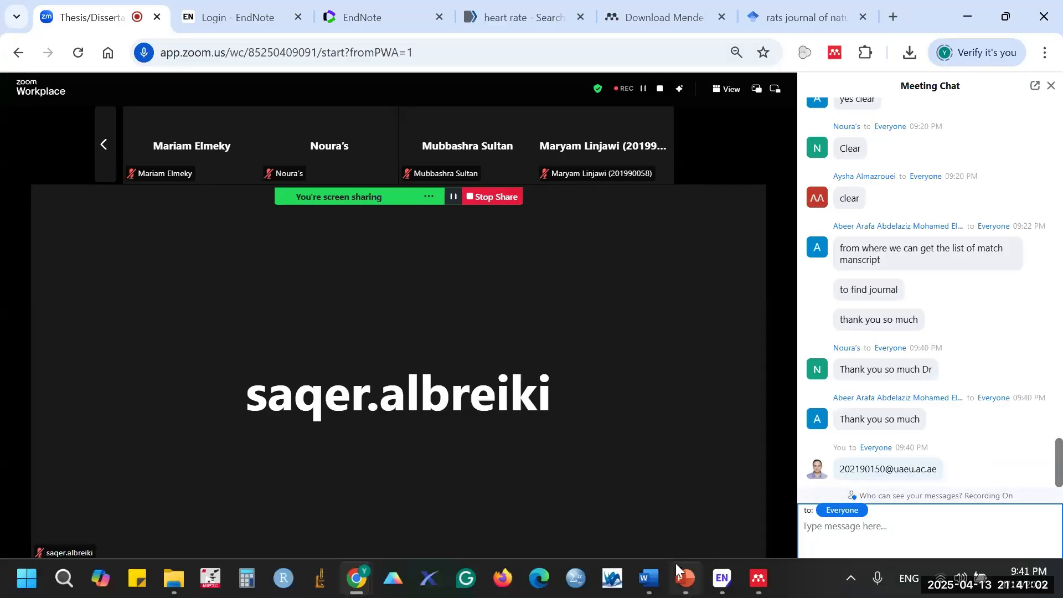
- Close Mendeley Reference Manager, cancel its setup dialog, and mute the Zoom microphone
click(754, 527)
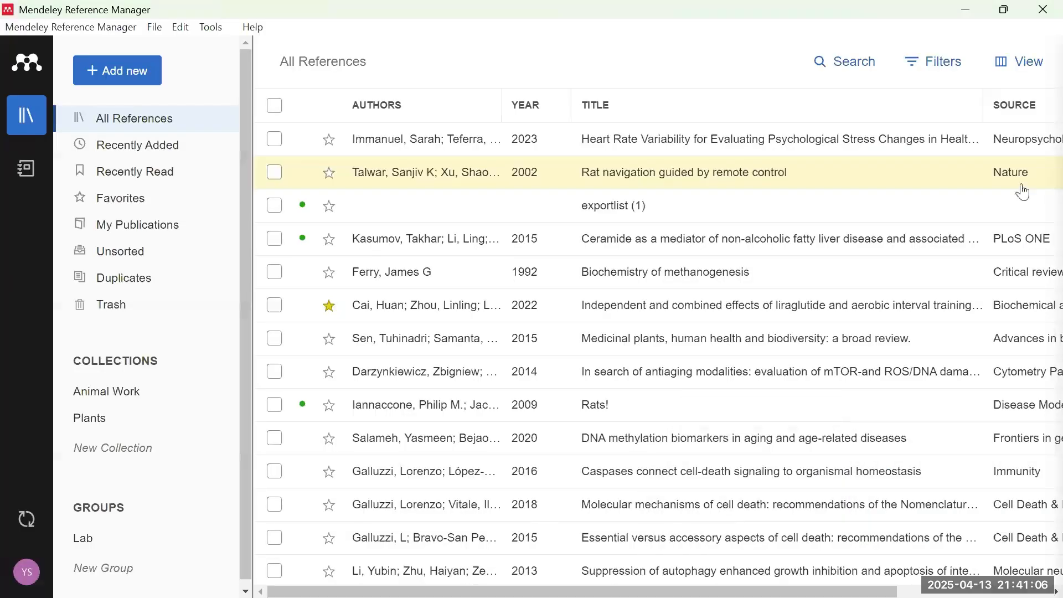
click(1036, 16)
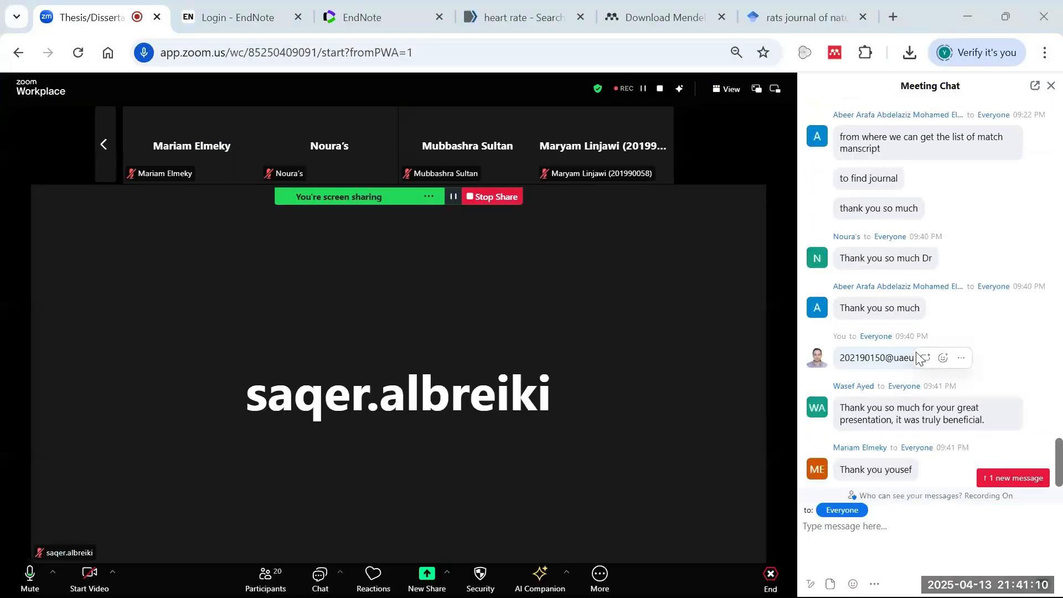
click(705, 447)
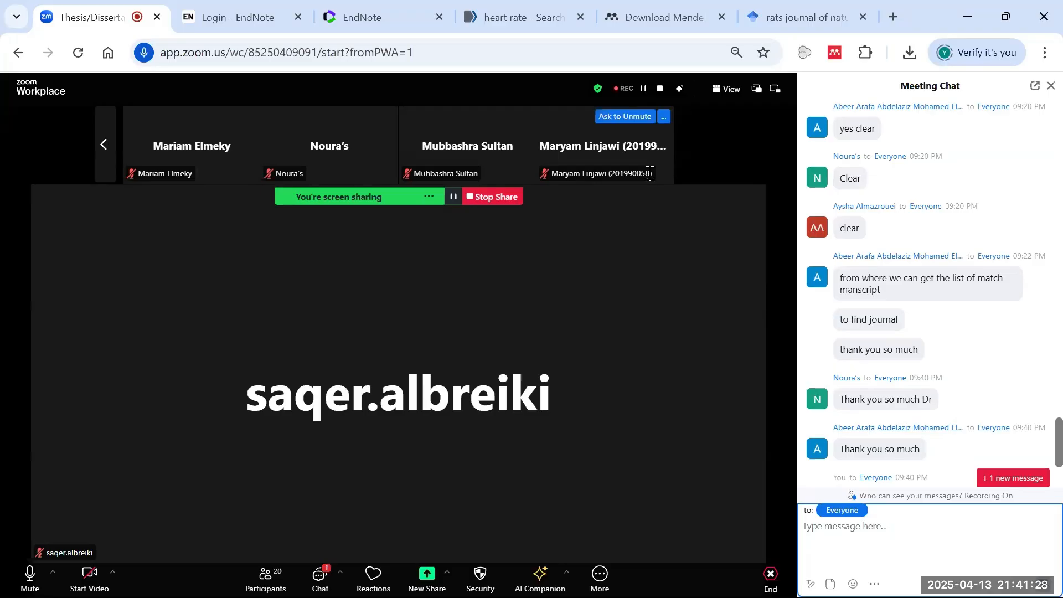
scroll(947, 382, down, 3)
scroll(988, 371, down, 2)
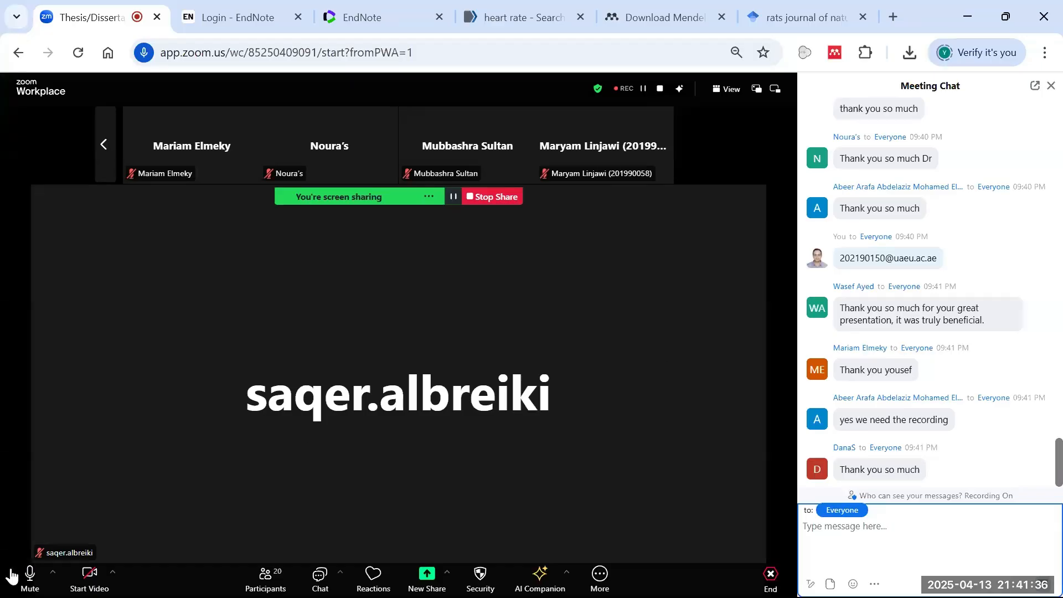
click(30, 576)
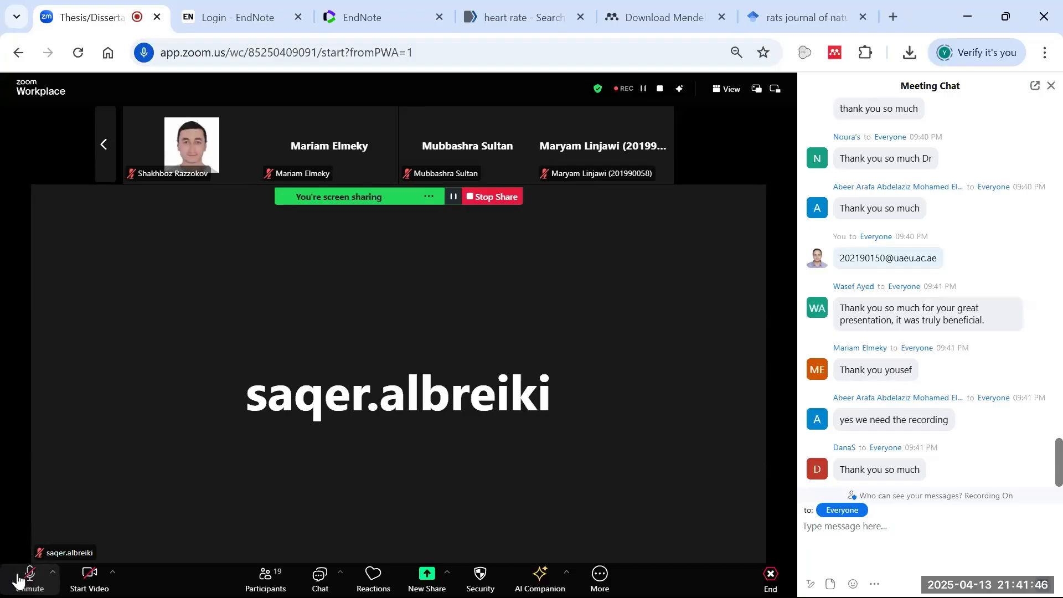
- Send 'Thanks' to everyone in the meeting chat
click(940, 541)
text(Thanks)
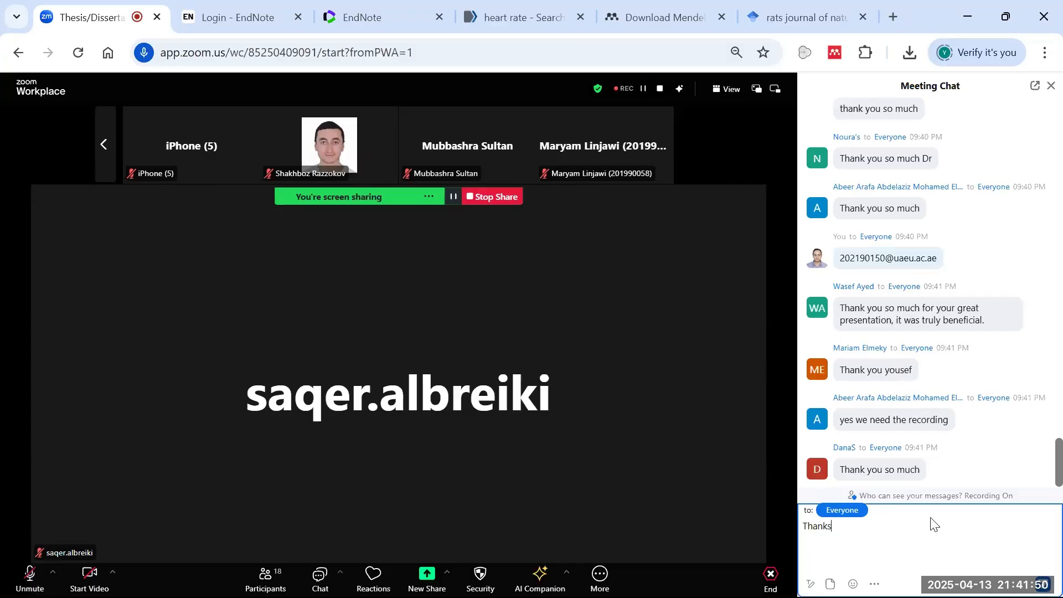
key(Return)
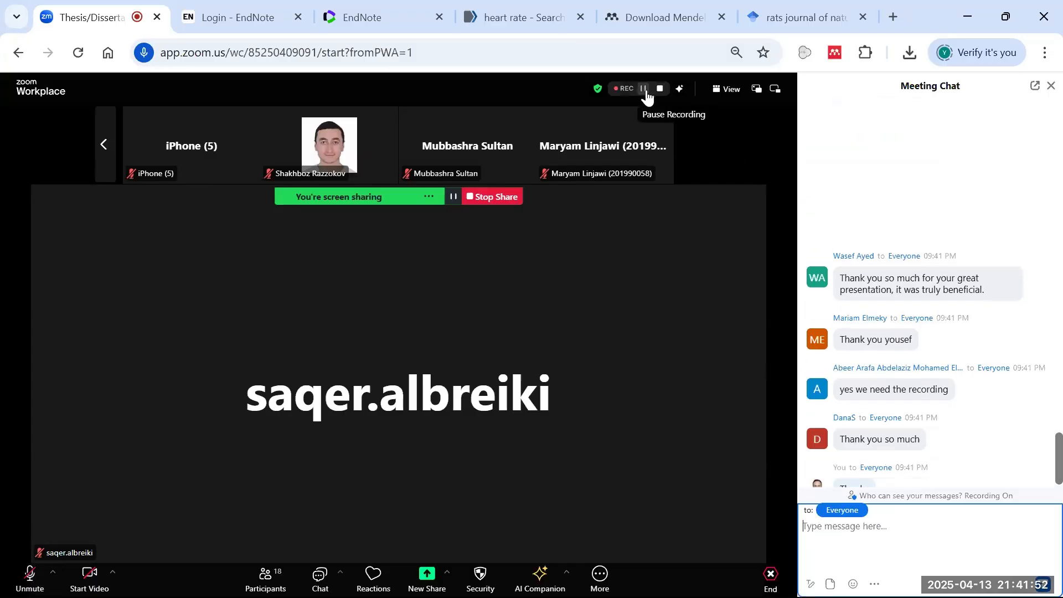